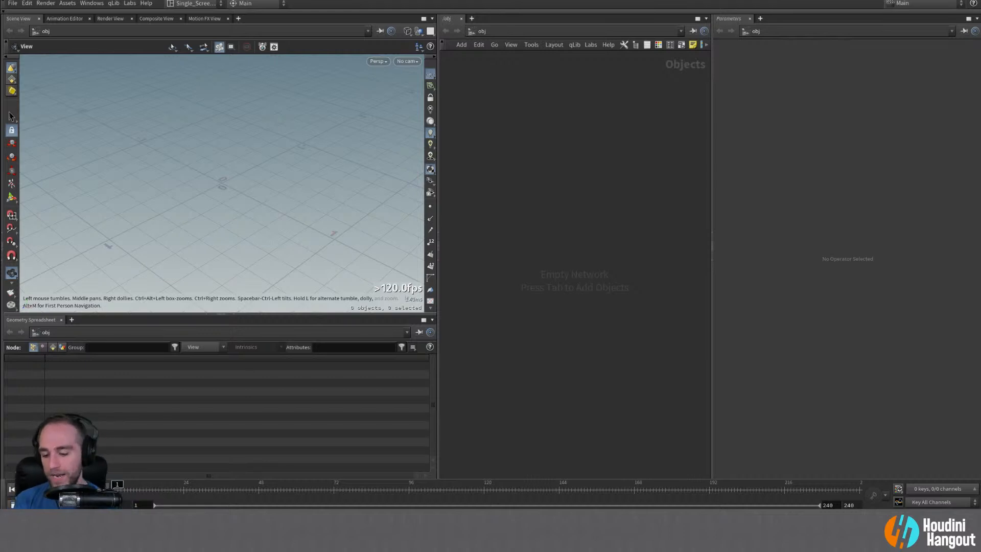
- Add a Geometry object to the empty object network
{"action": "key", "text": "Tab"}
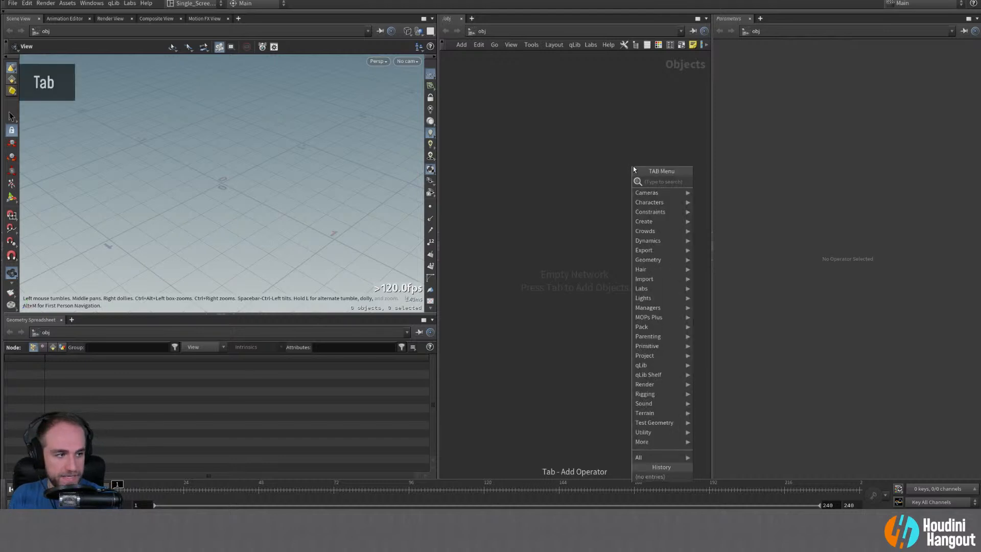
{"action": "type", "text": "geo"}
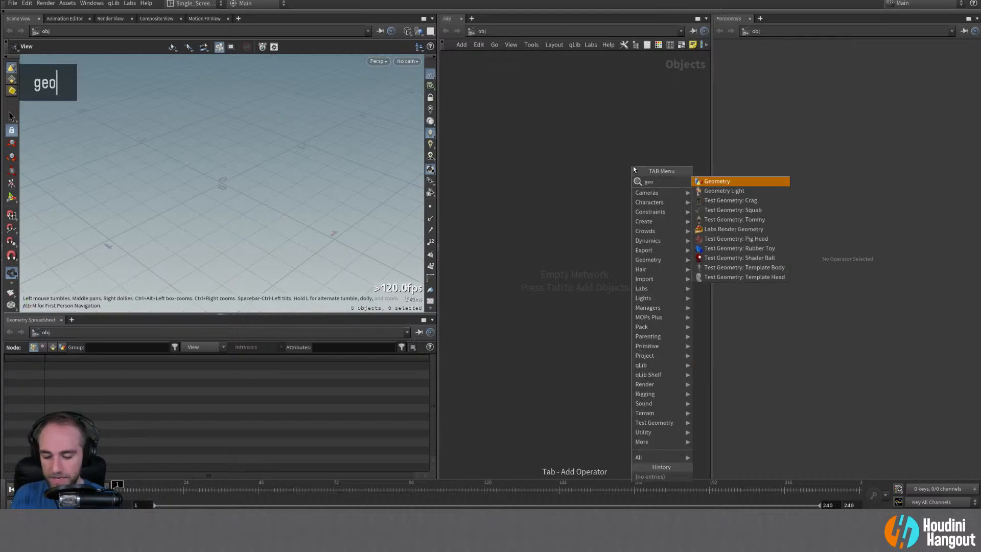
{"action": "key", "text": "Return"}
{"action": "left_click", "coordinate": [590, 118]}
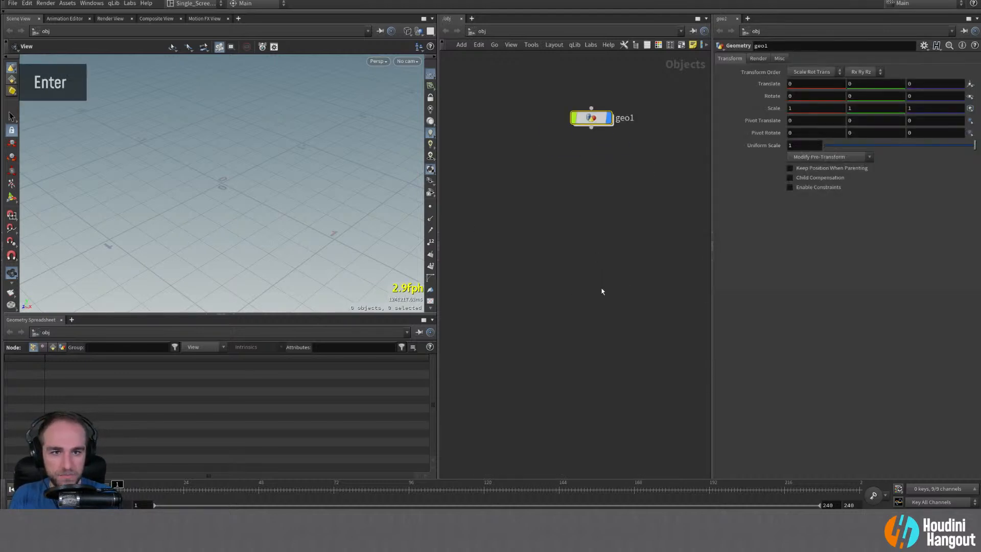
- Rename the geometry object as simple_cloth_sim
{"action": "middle_click_drag", "start_coordinate": [505, 177], "coordinate": [487, 264]}
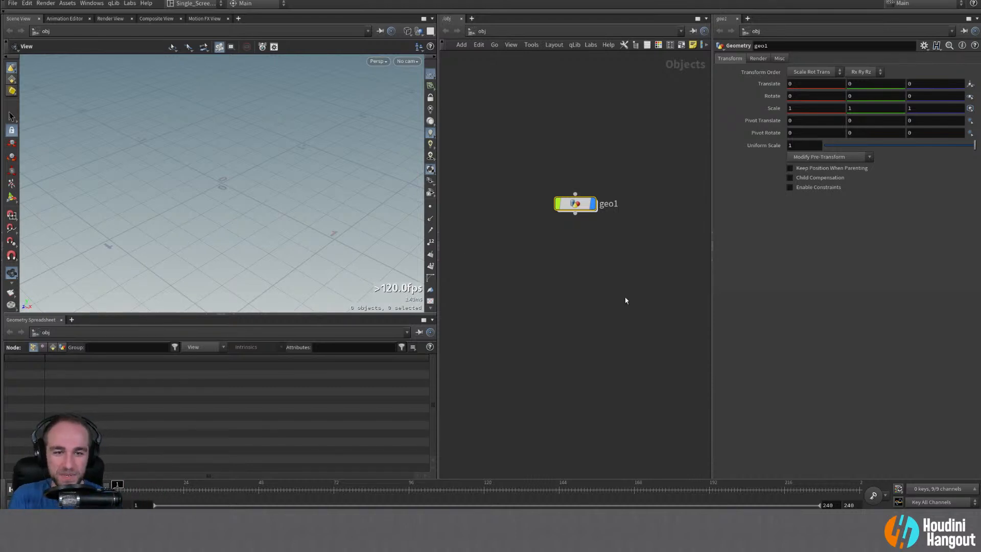
{"action": "right_click_drag", "start_coordinate": [625, 300], "coordinate": [599, 263]}
{"action": "middle_click_drag", "start_coordinate": [599, 263], "coordinate": [602, 300]}
{"action": "double_click", "coordinate": [611, 232]}
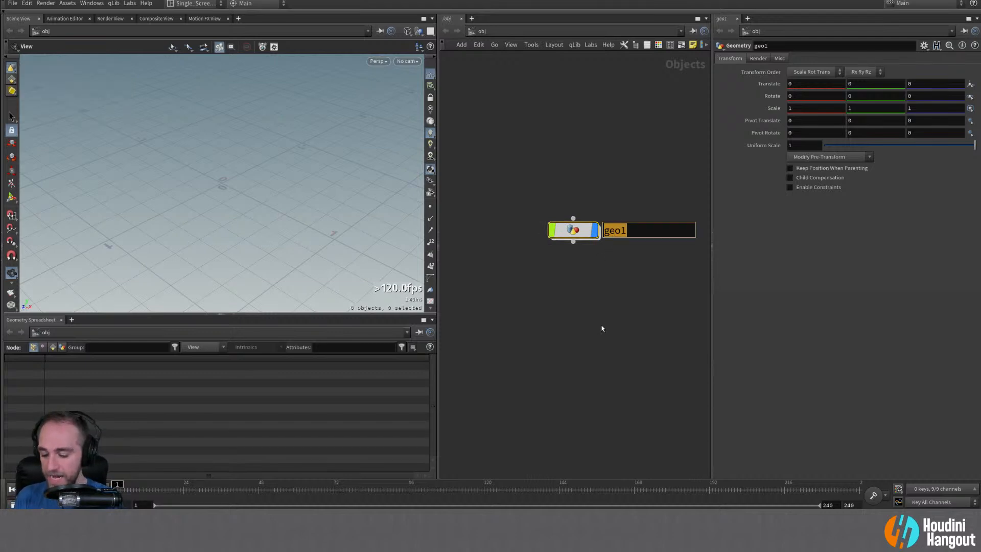
{"action": "type", "text": "simple_cloth_sim"}
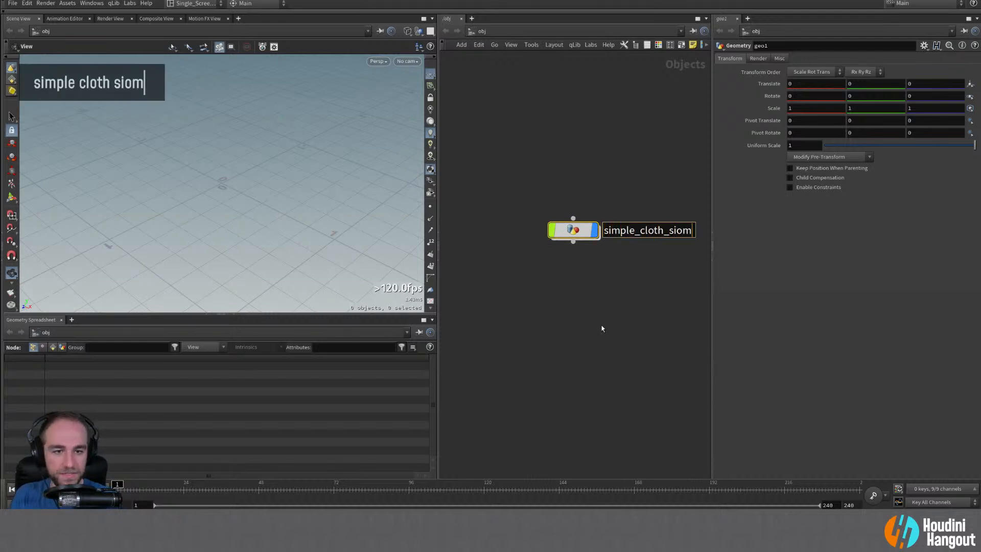
{"action": "key", "text": "BackSpace"}
{"action": "type", "text": "m"}
{"action": "key", "text": "Return"}
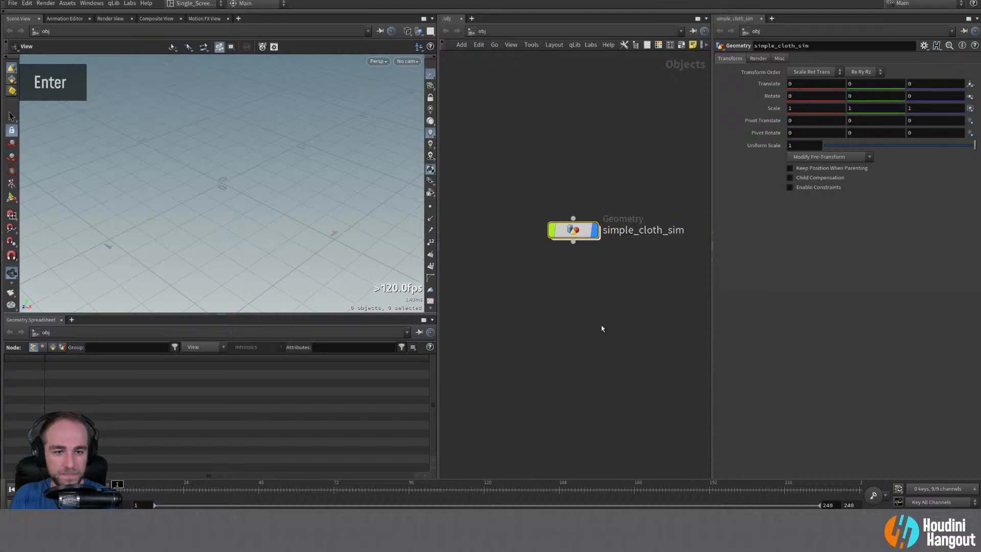
- Enter the simple_cloth_sim network and add a Grid node
{"action": "double_click", "coordinate": [578, 229]}
{"action": "key", "text": "Tab"}
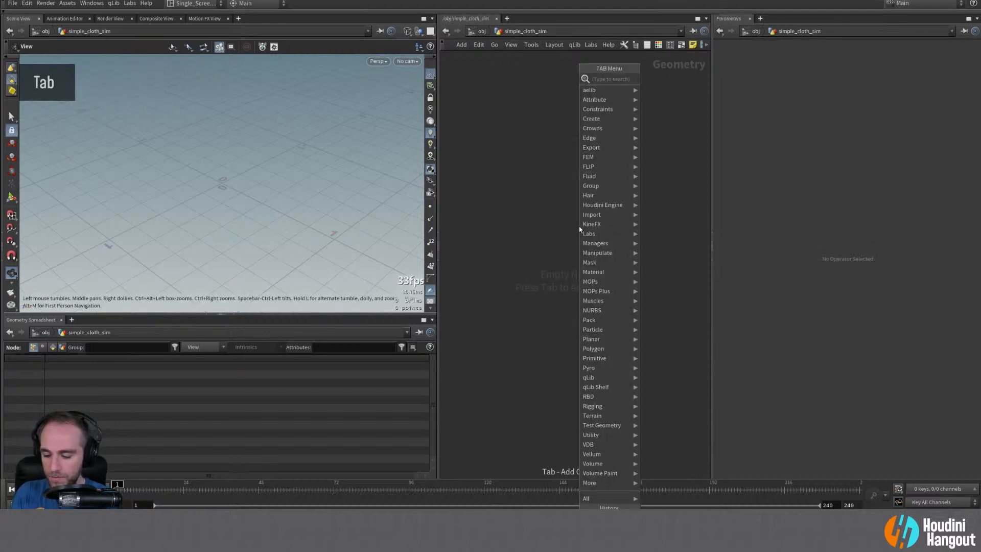
{"action": "type", "text": "grid"}
{"action": "key", "text": "Return"}
{"action": "left_click", "coordinate": [589, 190]}
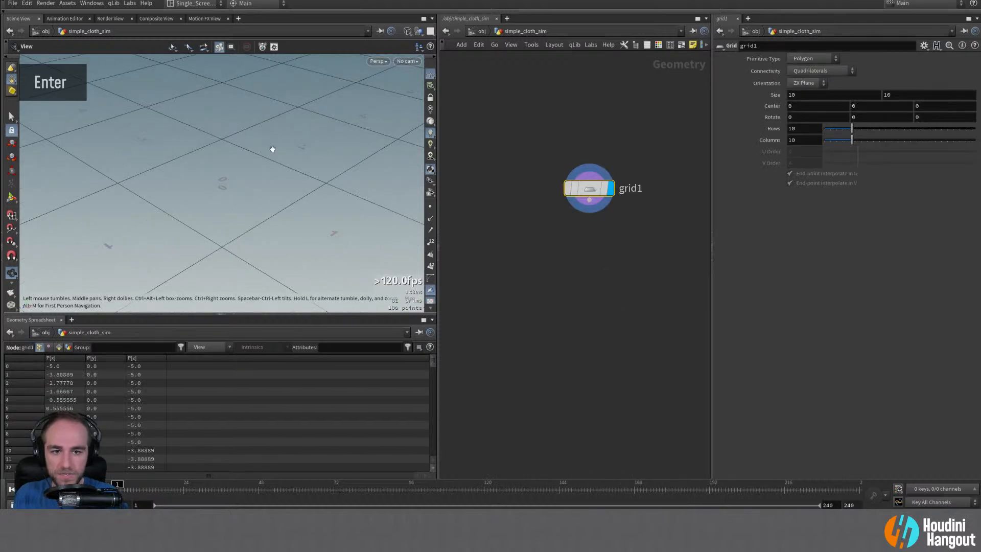
- Set the grid's rows and columns to 20 each
{"action": "right_click_drag", "start_coordinate": [273, 149], "coordinate": [170, 204], "text": "alt"}
{"action": "middle_click_drag", "start_coordinate": [170, 204], "coordinate": [237, 202], "text": "alt"}
{"action": "mouse_move", "coordinate": [236, 201]}
{"action": "left_mouse_down", "text": "alt"}
{"action": "mouse_move", "coordinate": [218, 210]}
{"action": "mouse_move", "coordinate": [220, 196]}
{"action": "left_mouse_up", "text": "alt"}
{"action": "double_click", "coordinate": [796, 128]}
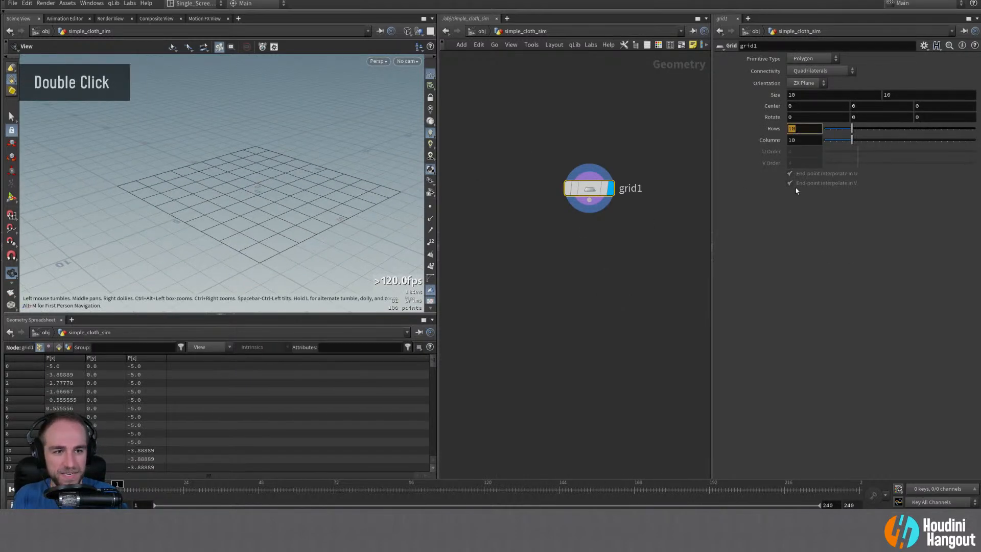
{"action": "type", "text": "20"}
{"action": "key", "text": "Tab"}
{"action": "type", "text": "20"}
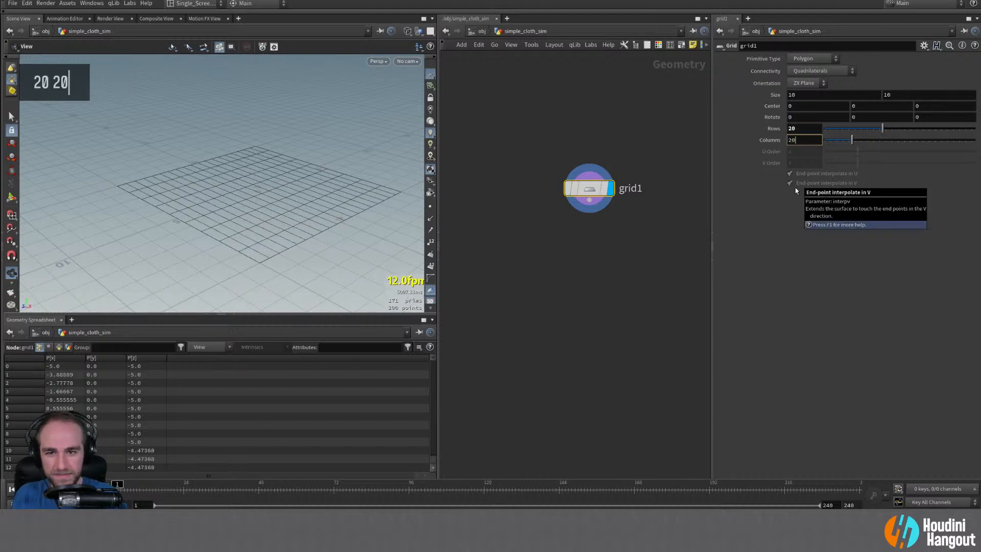
{"action": "key", "text": "Return"}
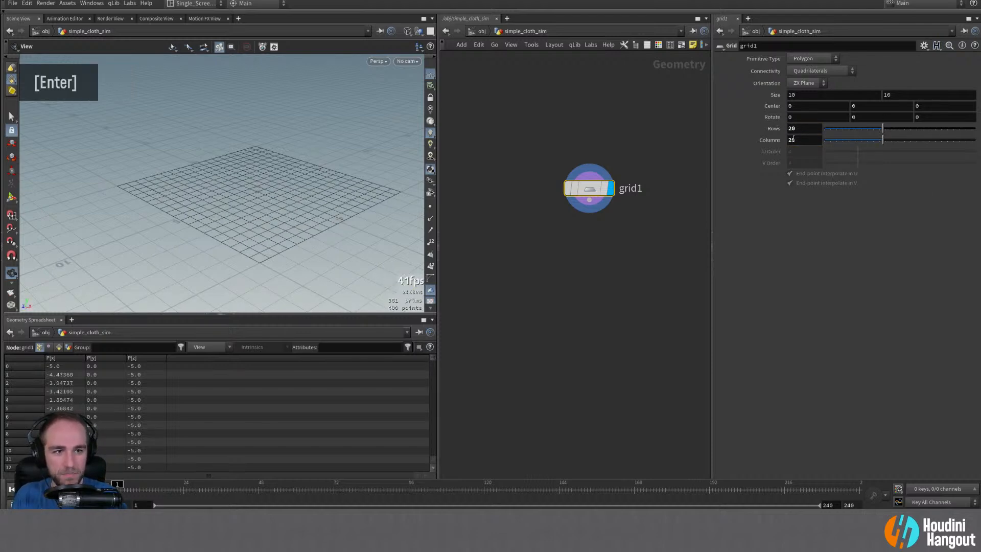
- Set the grid's rows and columns to 30 each
{"action": "left_click_drag", "start_coordinate": [303, 245], "coordinate": [290, 236], "text": "alt"}
{"action": "double_click", "coordinate": [794, 128]}
{"action": "type", "text": "30"}
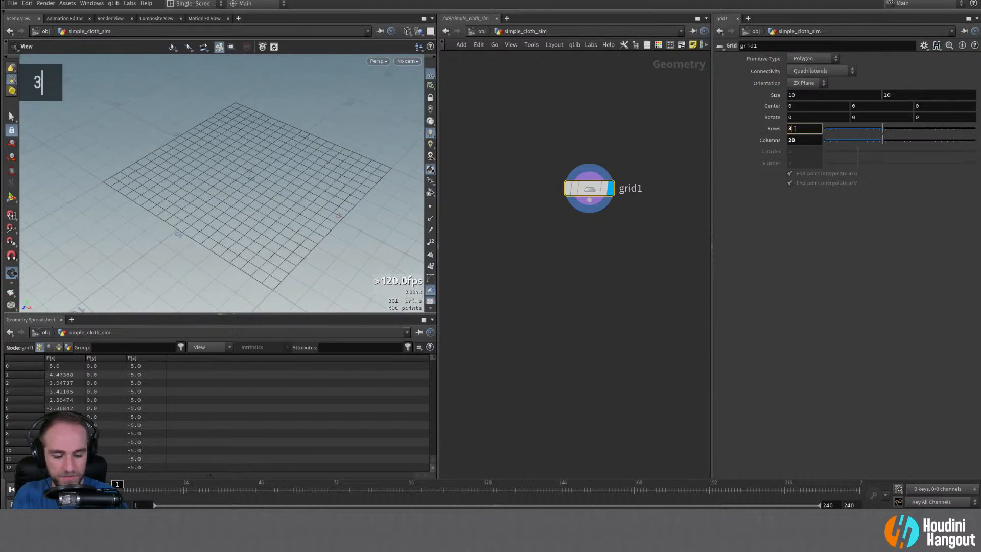
{"action": "key", "text": "Tab"}
{"action": "type", "text": "30"}
{"action": "key", "text": "Return"}
- Add a Transform node connected below the grid and make it the displayed node
{"action": "mouse_move", "coordinate": [283, 161]}
{"action": "left_mouse_down", "text": "alt"}
{"action": "mouse_move", "coordinate": [279, 142]}
{"action": "mouse_move", "coordinate": [287, 152]}
{"action": "left_mouse_up", "text": "alt"}
{"action": "middle_click_drag", "start_coordinate": [554, 260], "coordinate": [539, 243]}
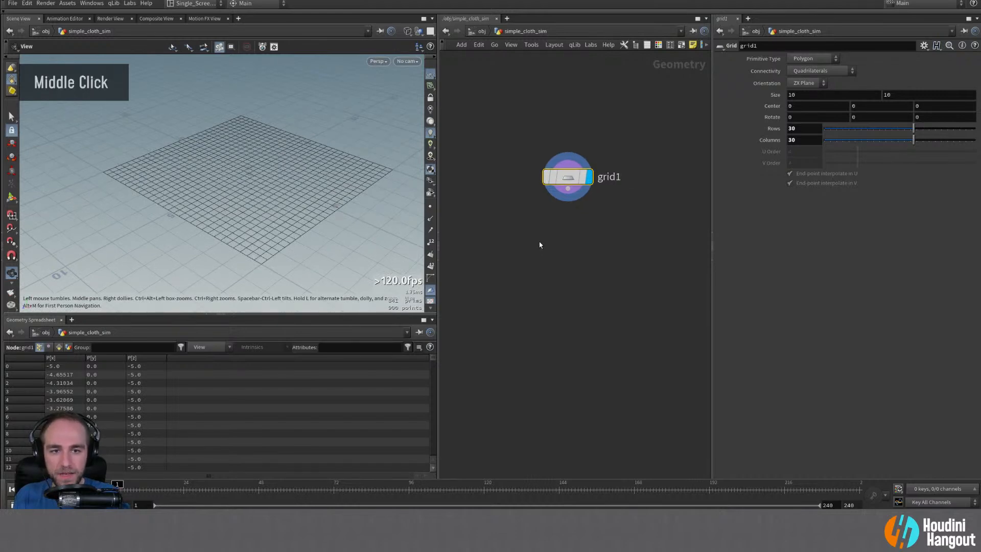
{"action": "key", "text": "Tab"}
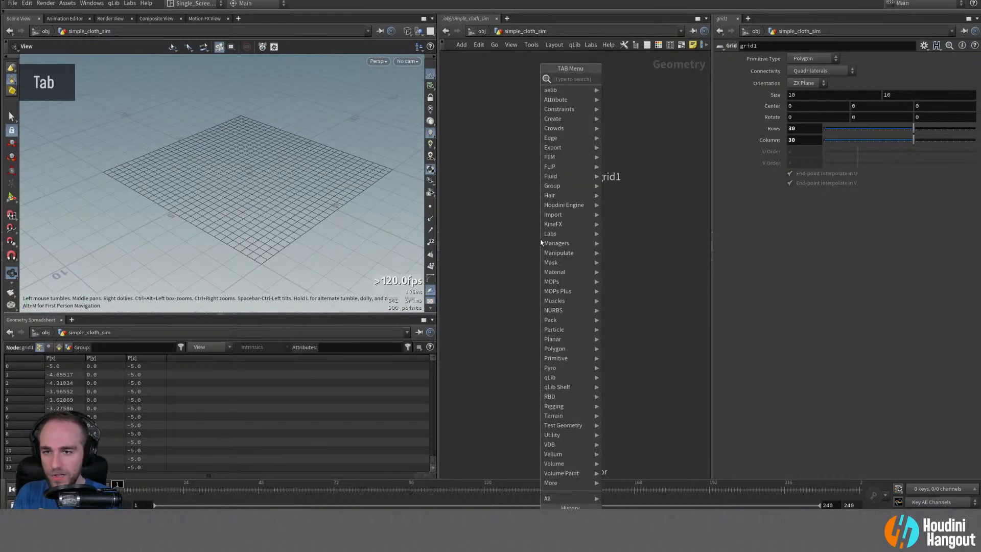
{"action": "type", "text": "trans"}
{"action": "key", "text": "Return"}
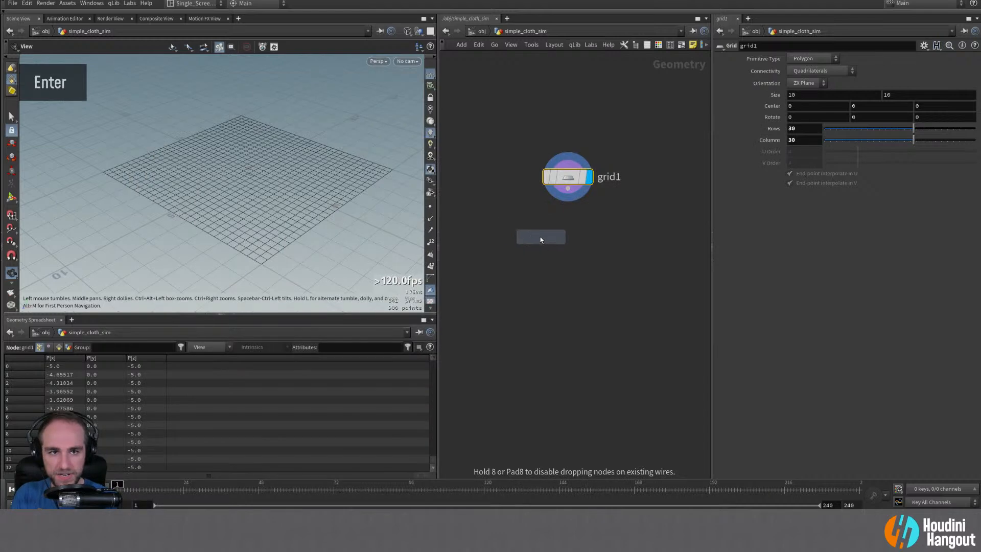
{"action": "left_click", "coordinate": [562, 226]}
{"action": "double_click", "coordinate": [568, 226]}
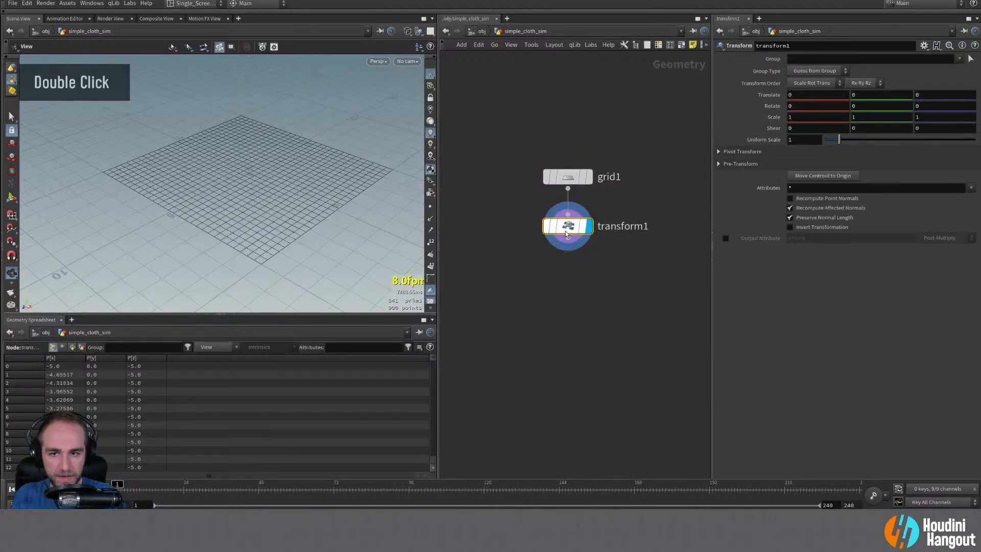
{"action": "double_click", "coordinate": [567, 226]}
- Raise the grid about 2.83 units along Y with the Transform node's viewport handle
{"action": "key", "text": "Escape"}
{"action": "key", "text": "Return"}
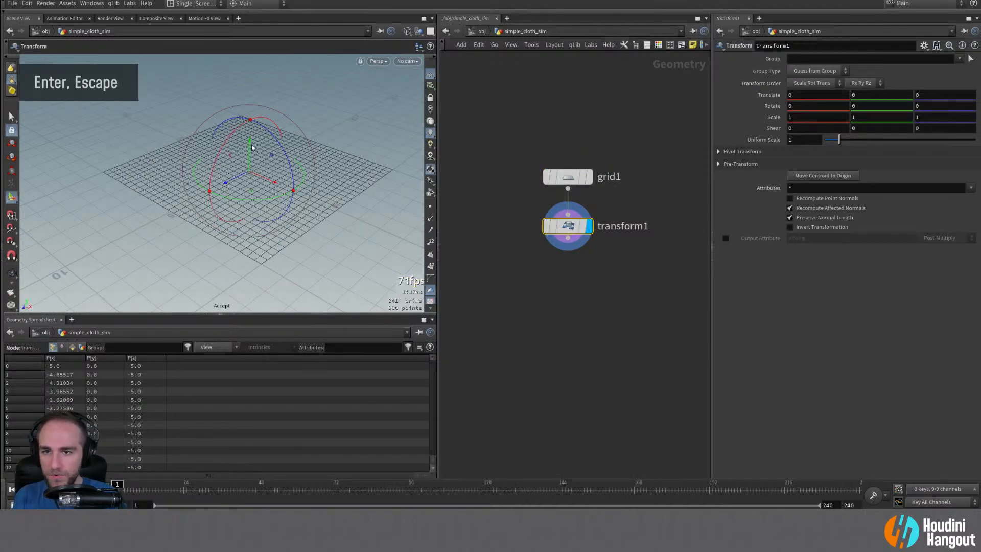
{"action": "left_click_drag", "start_coordinate": [251, 148], "coordinate": [276, 117]}
{"action": "left_click", "coordinate": [567, 177]}
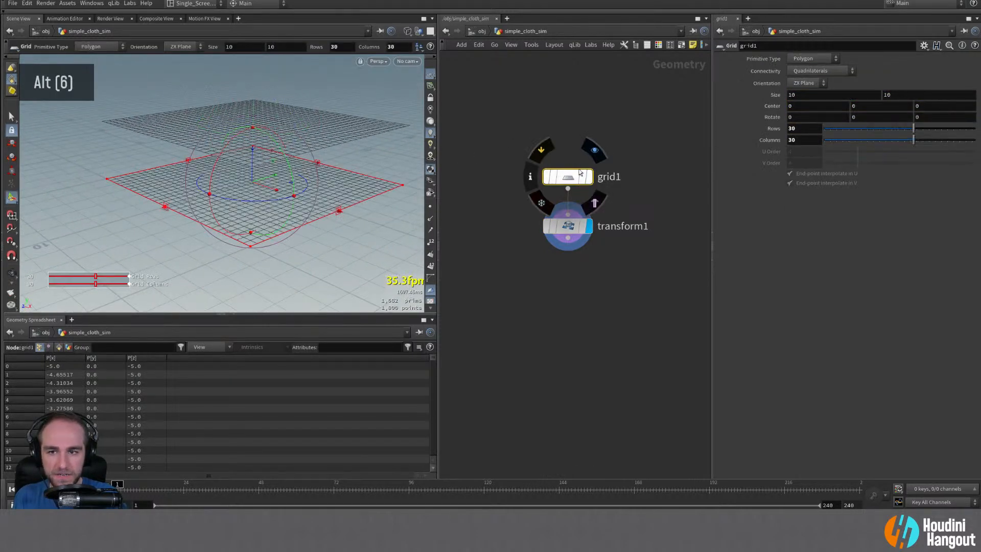
{"action": "left_click", "coordinate": [579, 235]}
- Add a separate, unconnected Box node below and beside the Transform node
{"action": "left_click_drag", "start_coordinate": [240, 174], "coordinate": [260, 148], "text": "alt"}
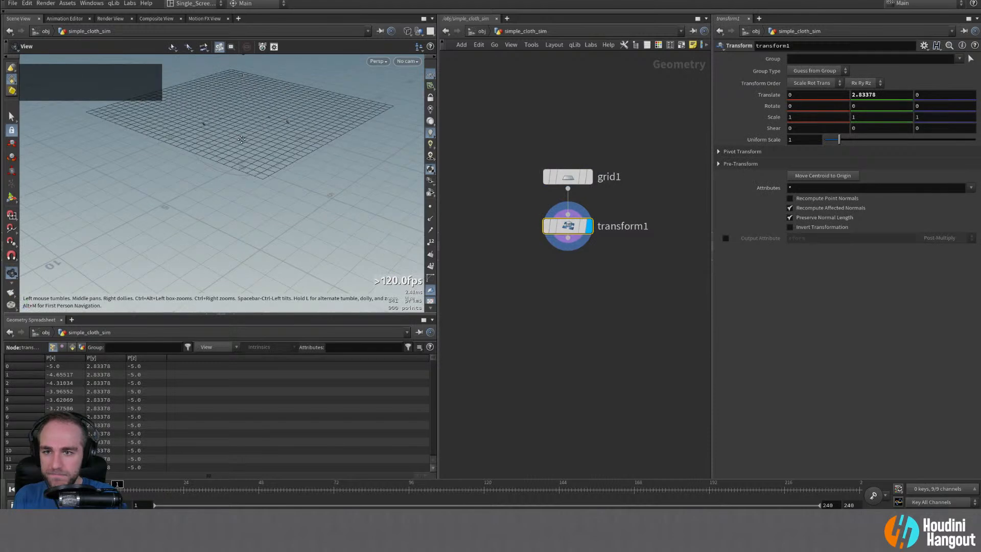
{"action": "middle_click_drag", "start_coordinate": [260, 148], "coordinate": [265, 195], "text": "alt"}
{"action": "right_click_drag", "start_coordinate": [265, 194], "coordinate": [236, 180], "text": "alt"}
{"action": "key", "text": "Return"}
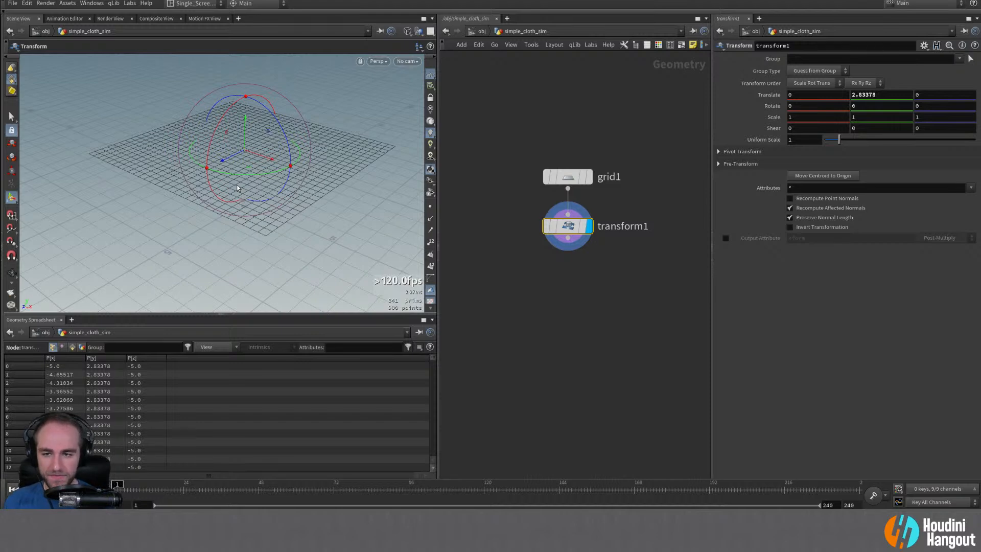
{"action": "left_click_drag", "start_coordinate": [32, 136], "coordinate": [179, 171], "text": "alt"}
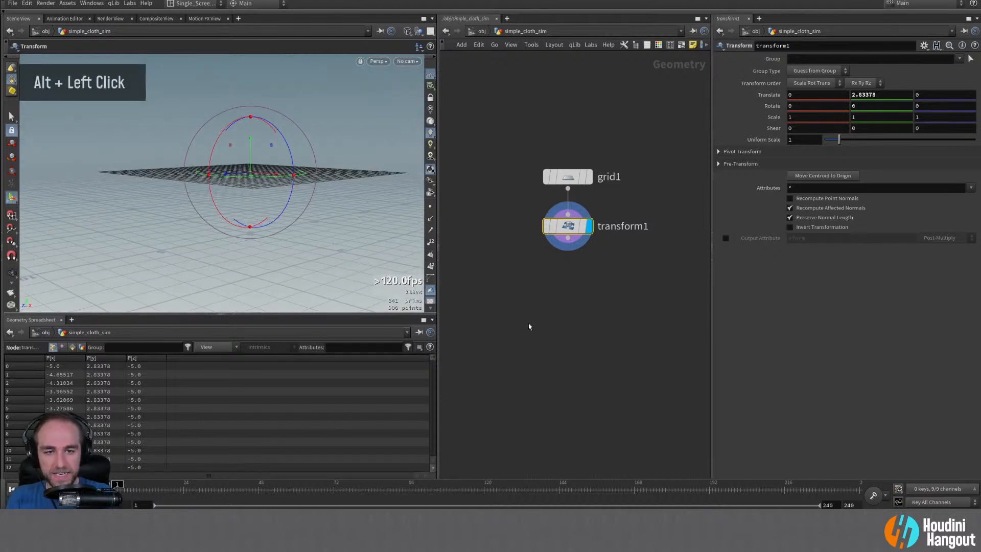
{"action": "key", "text": "Tab"}
{"action": "type", "text": "box"}
{"action": "key", "text": "Return"}
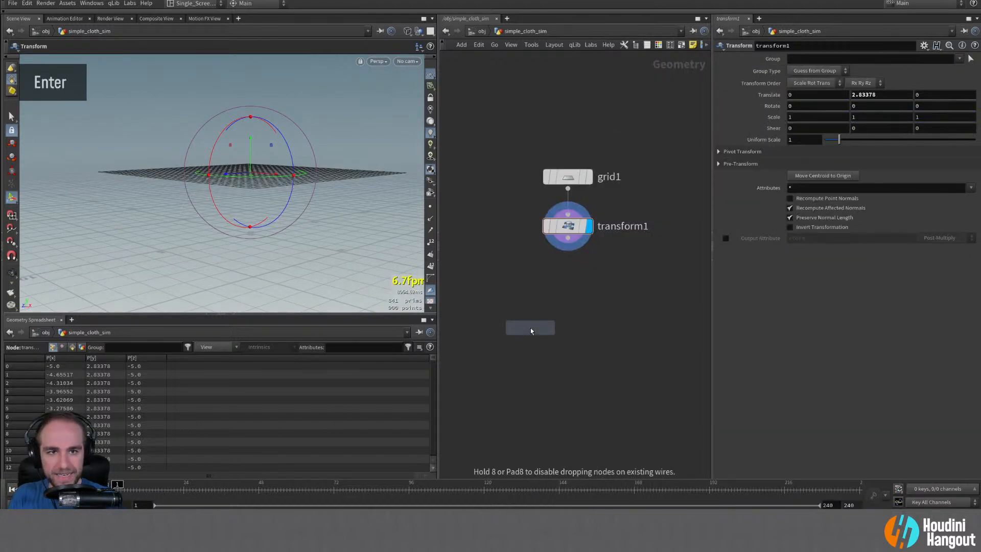
{"action": "left_click", "coordinate": [650, 273]}
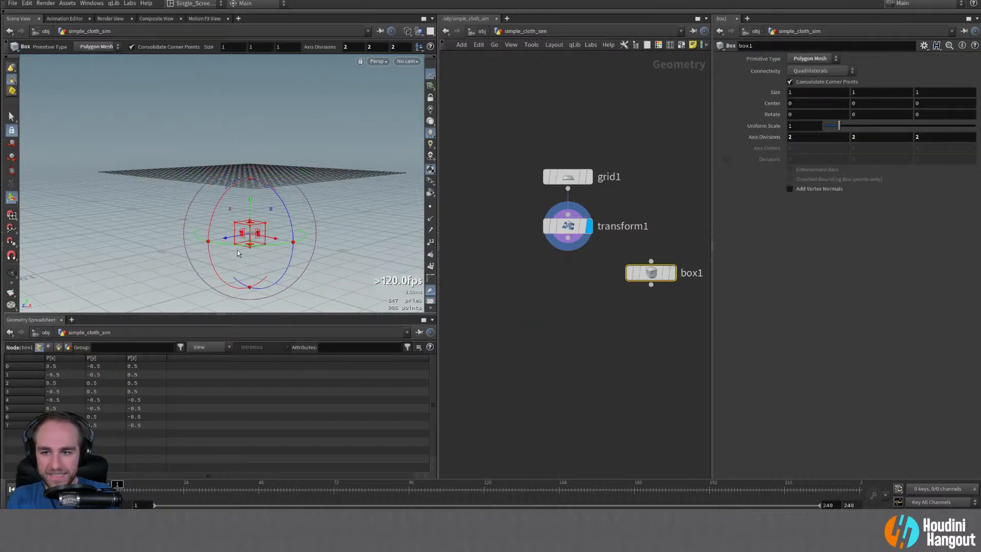
{"action": "left_click_drag", "start_coordinate": [237, 253], "coordinate": [250, 207], "text": "alt"}
{"action": "middle_click_drag", "start_coordinate": [546, 330], "coordinate": [486, 319]}
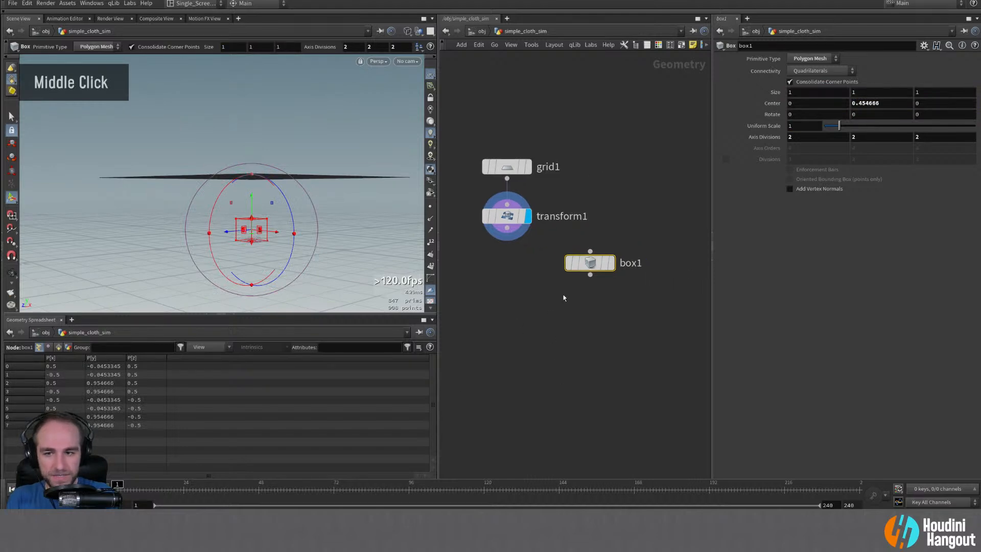
{"action": "middle_click", "coordinate": [772, 103], "text": "ctrl"}
- Add a Match Size node connected below the box
{"action": "key", "text": "Tab"}
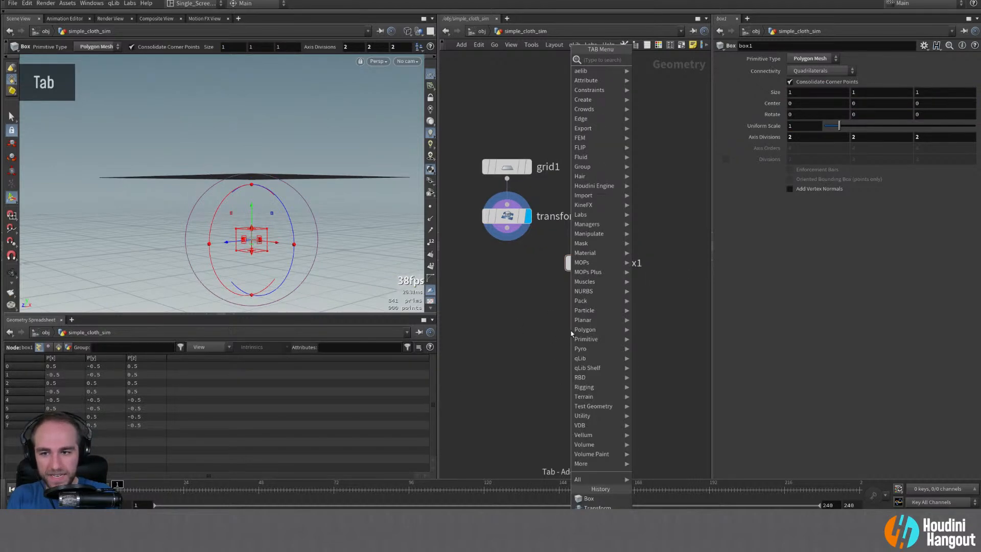
{"action": "type", "text": "match"}
{"action": "key", "text": "BackSpace"}
{"action": "key", "text": "BackSpace"}
{"action": "key", "text": "BackSpace"}
{"action": "key", "text": "BackSpace"}
{"action": "key", "text": "BackSpace"}
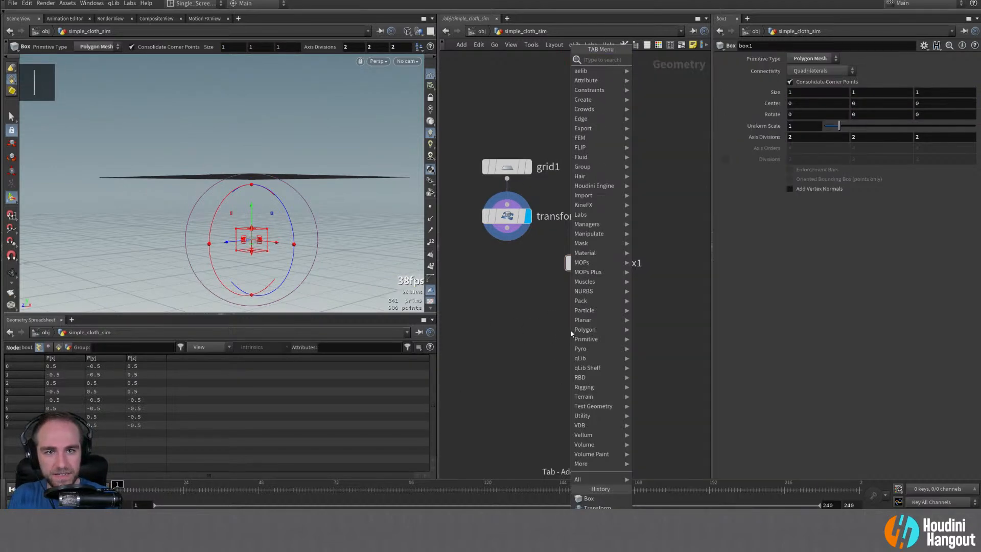
{"action": "type", "text": "match"}
{"action": "key", "text": "Down"}
{"action": "key", "text": "Return"}
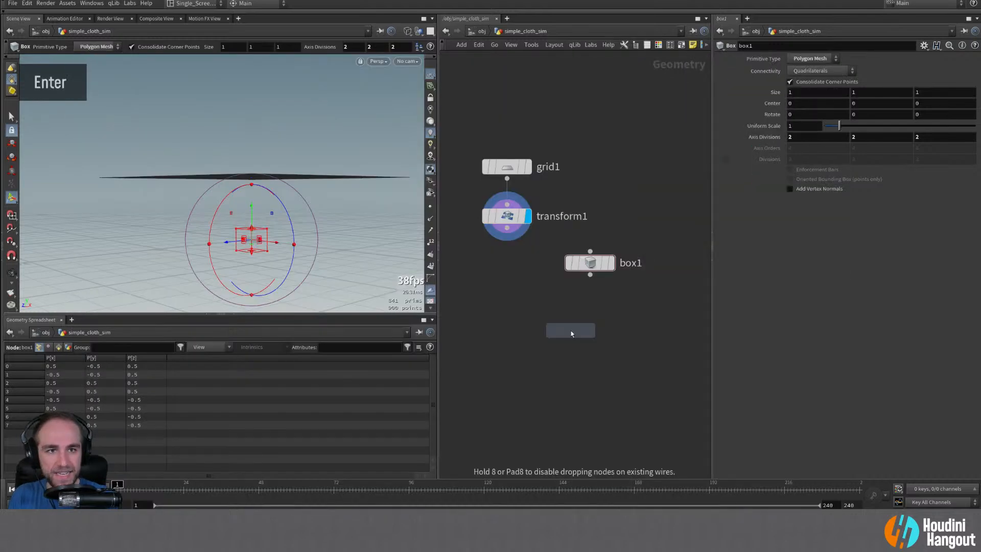
{"action": "left_click", "coordinate": [637, 310]}
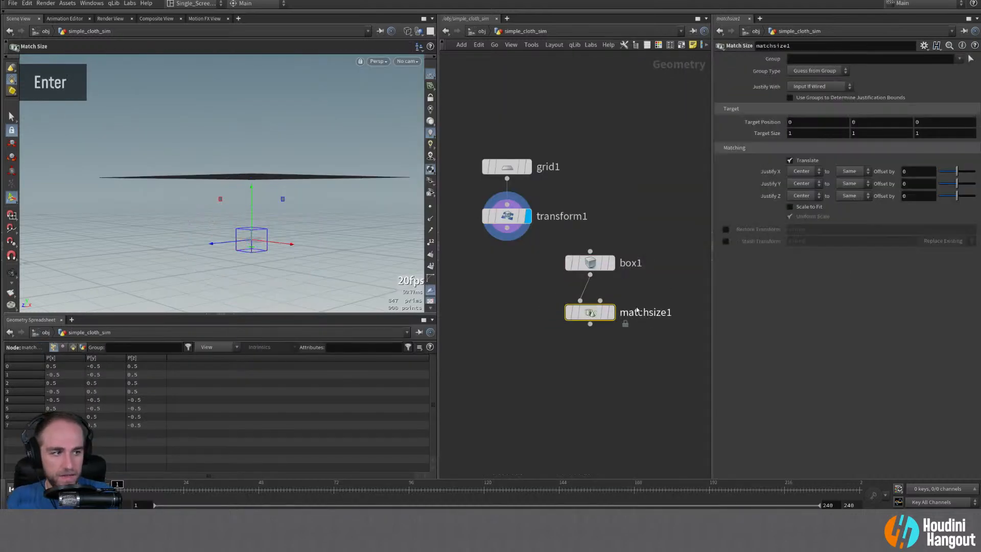
- Display the Match Size node and set its Justify Y to Min so the box sits on the ground
{"action": "double_click", "coordinate": [610, 312]}
{"action": "left_click", "coordinate": [809, 185]}
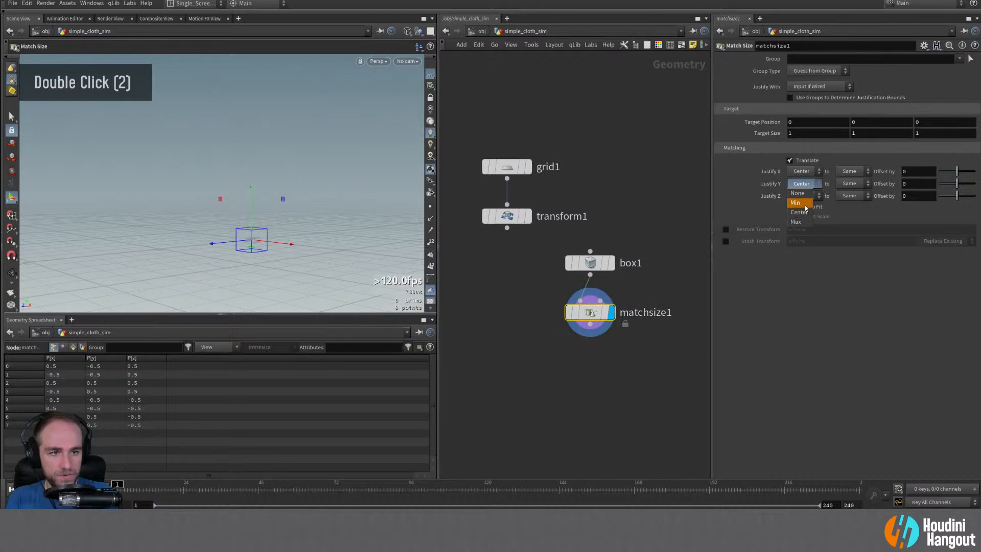
{"action": "left_click", "coordinate": [804, 204]}
{"action": "left_click_drag", "start_coordinate": [251, 235], "coordinate": [296, 271], "text": "alt"}
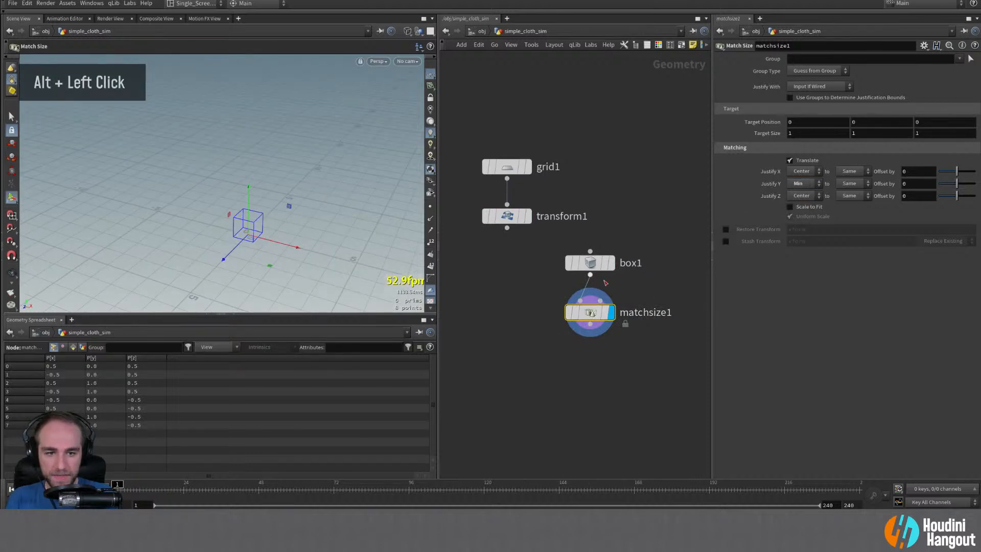
- Set the box's uniform scale to 2
{"action": "left_click", "coordinate": [582, 265]}
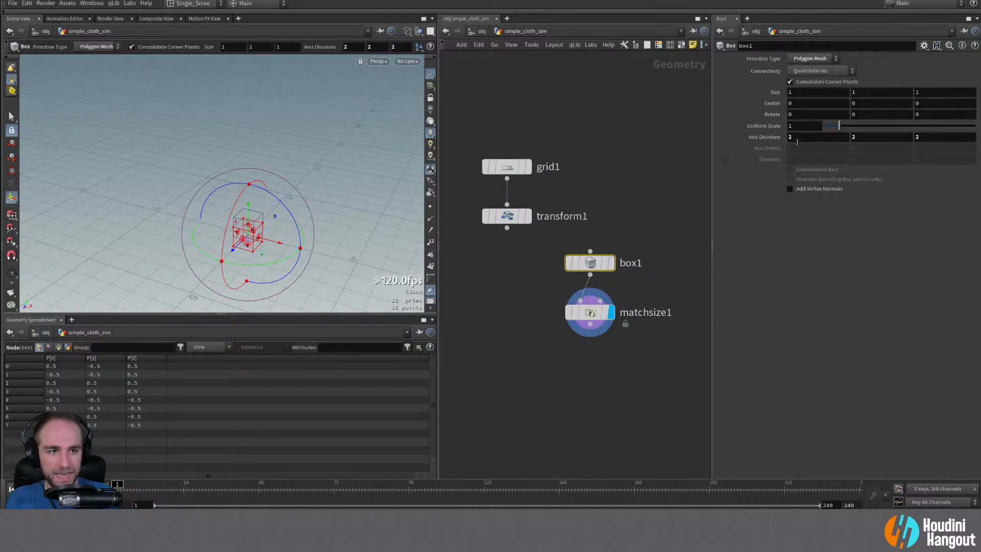
{"action": "double_click", "coordinate": [806, 127]}
{"action": "type", "text": "2"}
{"action": "key", "text": "Return"}
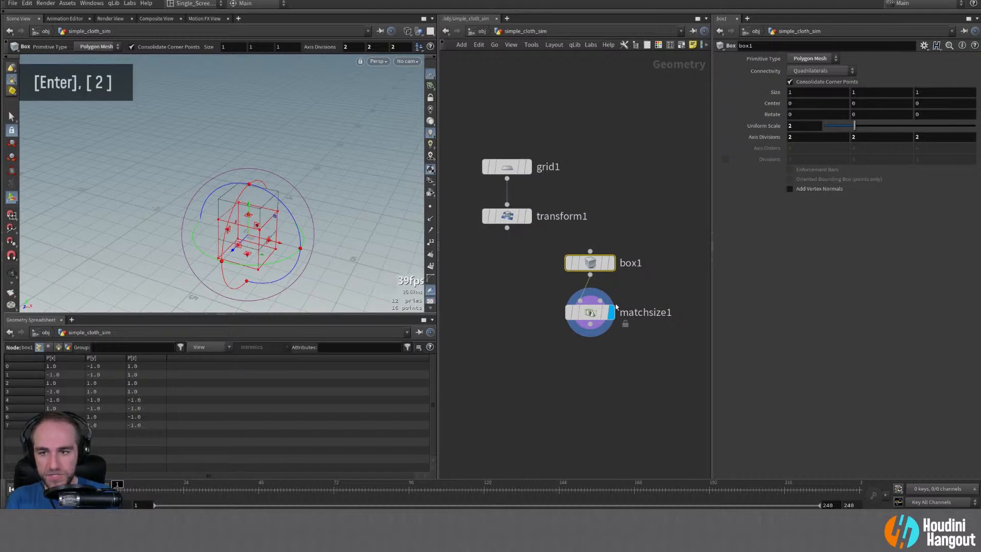
- Turn on the template flag of the Transform node to show the raised grid together with the displayed box
{"action": "left_click", "coordinate": [592, 312]}
{"action": "left_click", "coordinate": [521, 216]}
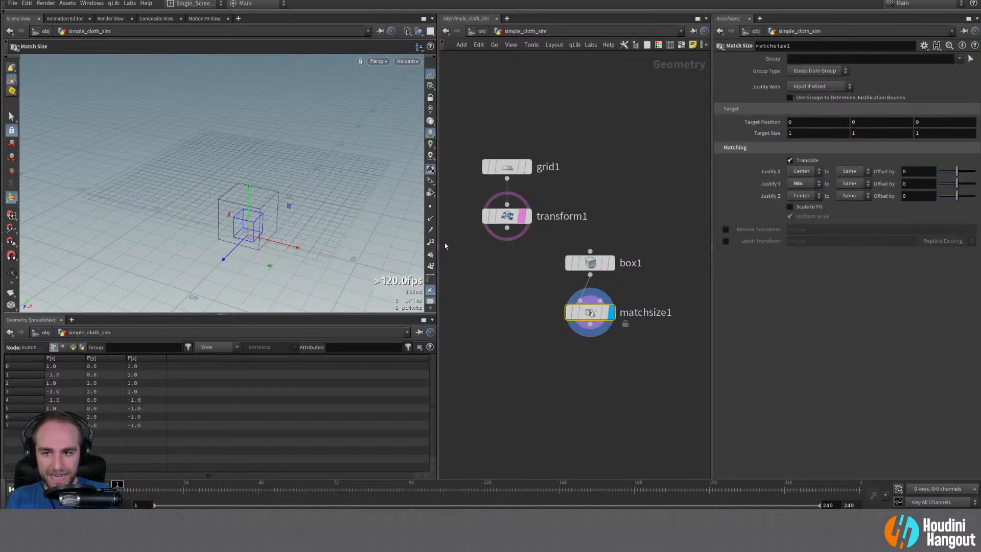
{"action": "left_click_drag", "start_coordinate": [266, 224], "coordinate": [296, 210], "text": "alt"}
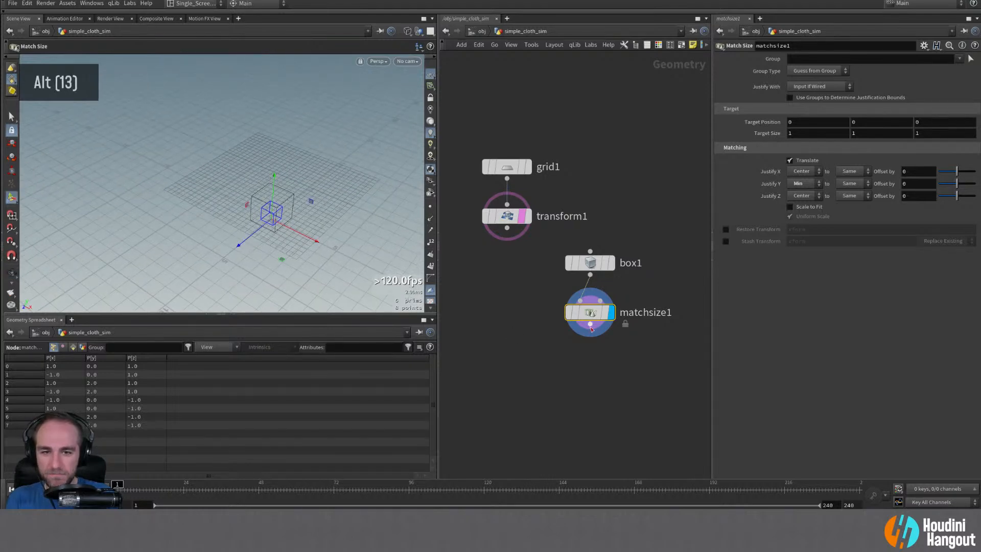
- Move the box and Match Size nodes beside the grid chain and display the Transform node
{"action": "left_click", "coordinate": [598, 263], "text": "shift"}
{"action": "left_click_drag", "start_coordinate": [598, 263], "coordinate": [642, 183]}
{"action": "left_click", "coordinate": [477, 234]}
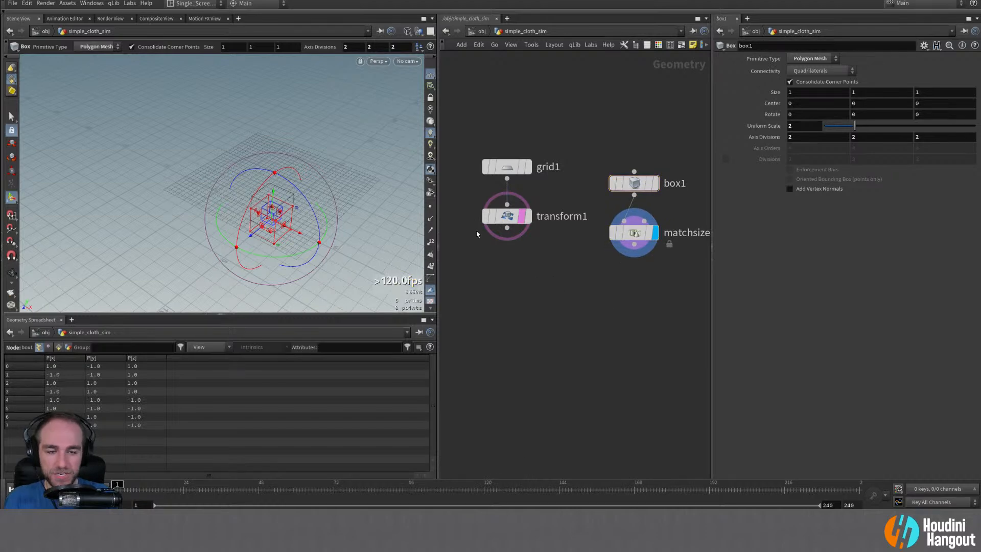
{"action": "left_click", "coordinate": [522, 216]}
{"action": "double_click", "coordinate": [506, 222]}
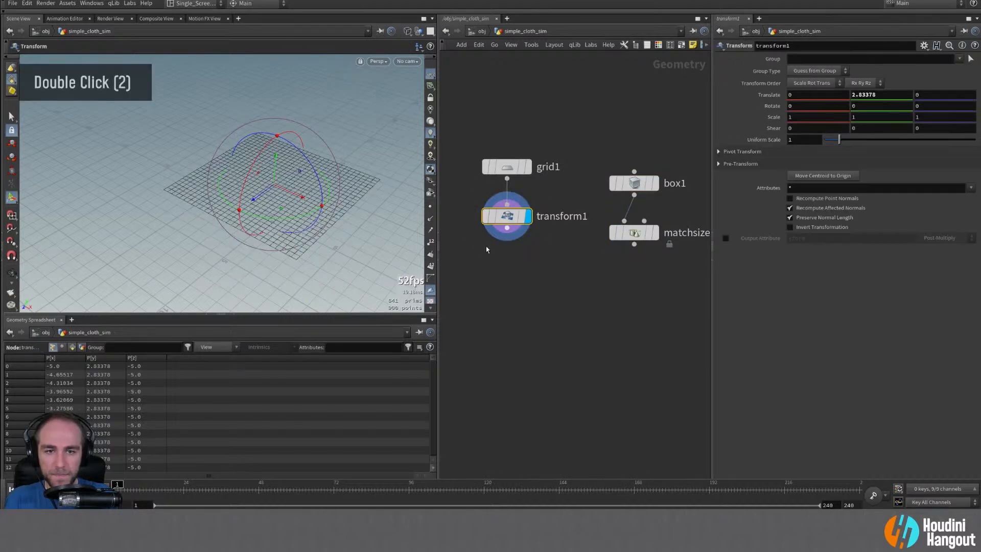
- Switch the viewport from wireframe to shaded display and frame the raised grid
{"action": "left_click_drag", "start_coordinate": [340, 257], "coordinate": [286, 255], "text": "alt"}
{"action": "right_click_drag", "start_coordinate": [286, 256], "coordinate": [266, 252], "text": "alt"}
{"action": "middle_click_drag", "start_coordinate": [267, 251], "coordinate": [283, 220], "text": "alt"}
{"action": "mouse_move", "coordinate": [284, 220]}
{"action": "left_mouse_down", "text": "alt"}
{"action": "mouse_move", "coordinate": [297, 152]}
{"action": "mouse_move", "coordinate": [280, 225]}
{"action": "left_mouse_up", "text": "alt"}
{"action": "key", "text": "Return"}
{"action": "key", "text": "w"}
{"action": "middle_click_drag", "start_coordinate": [310, 165], "coordinate": [265, 163], "text": "alt"}
{"action": "right_click_drag", "start_coordinate": [262, 164], "coordinate": [300, 149], "text": "alt"}
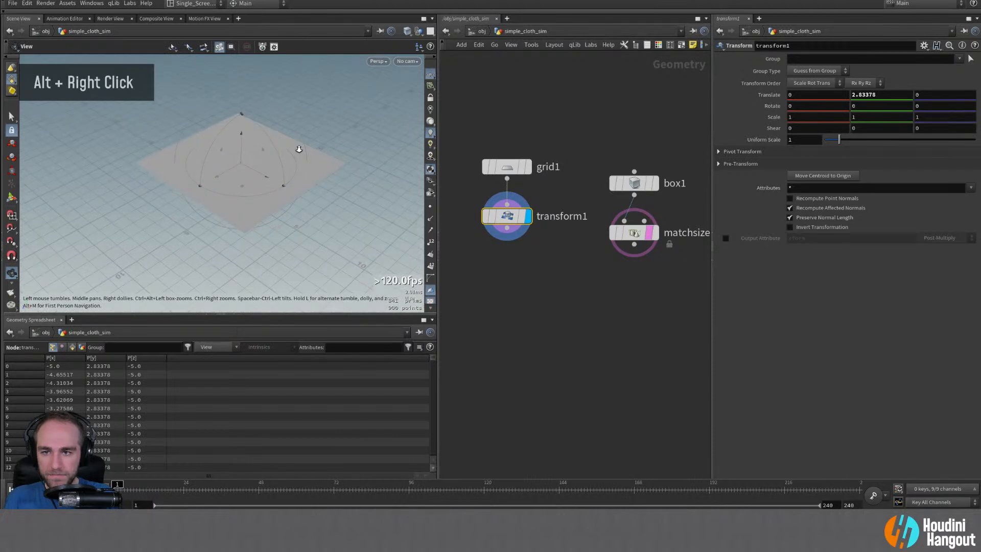
- Try a generic Vellum Constraints node below the Transform node and delete it again
{"action": "left_click", "coordinate": [550, 365]}
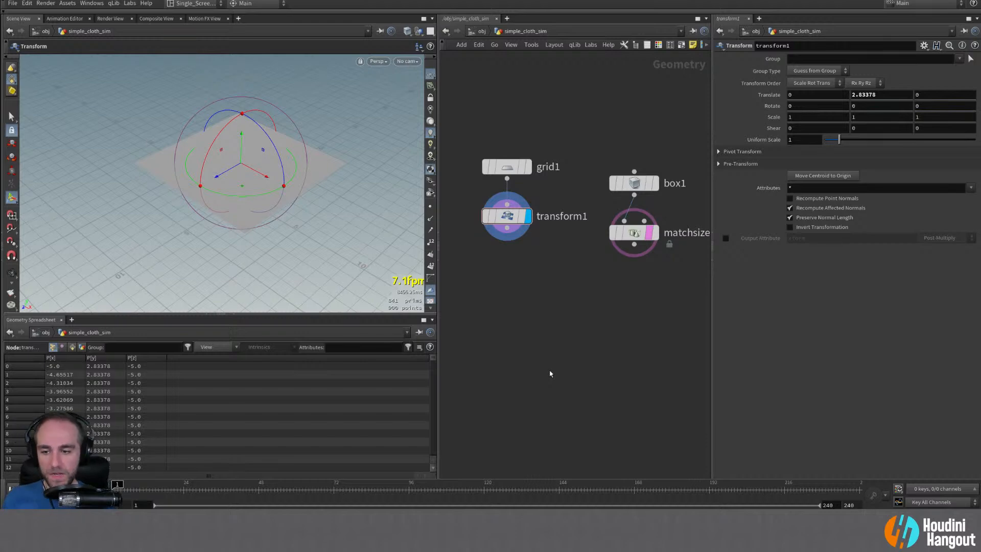
{"action": "key", "text": "Tab"}
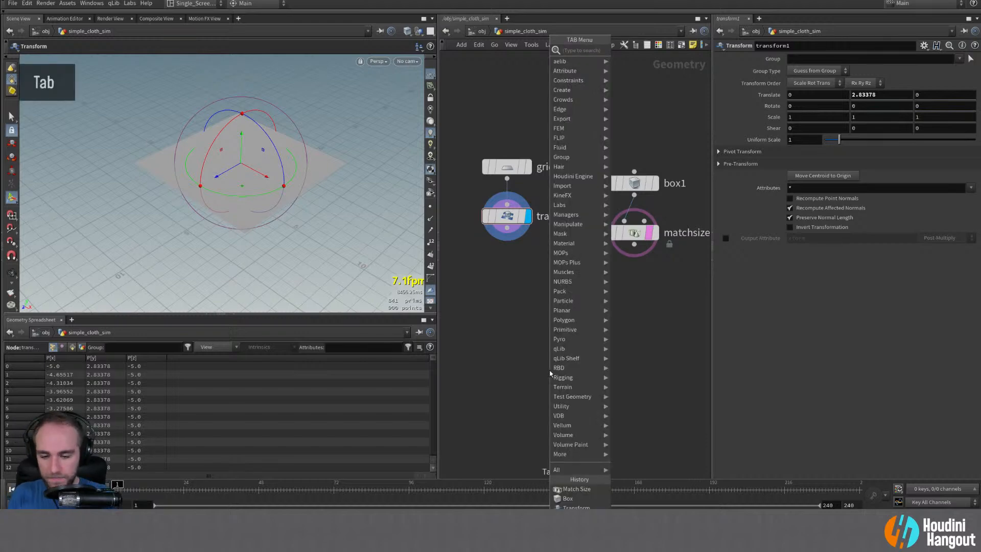
{"action": "type", "text": "vell"}
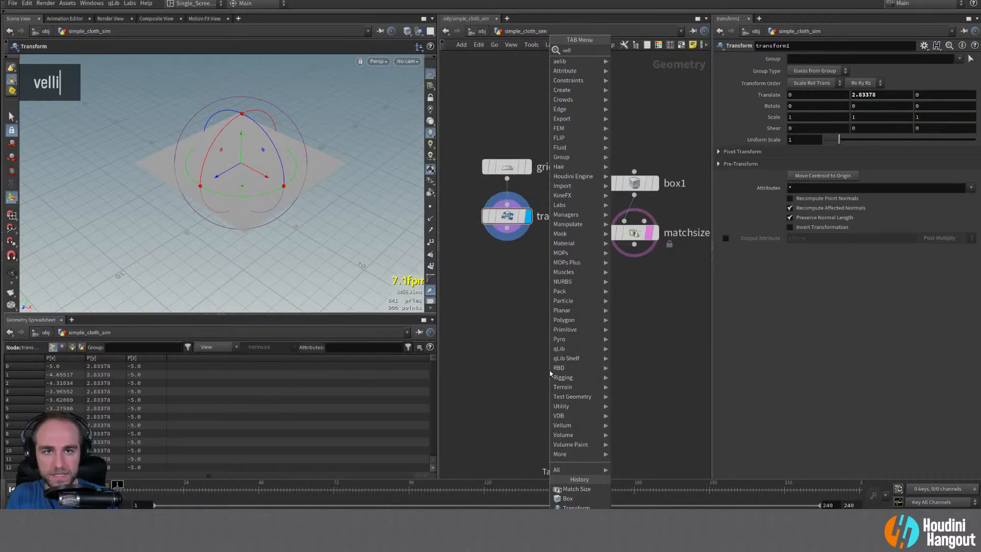
{"action": "type", "text": "um"}
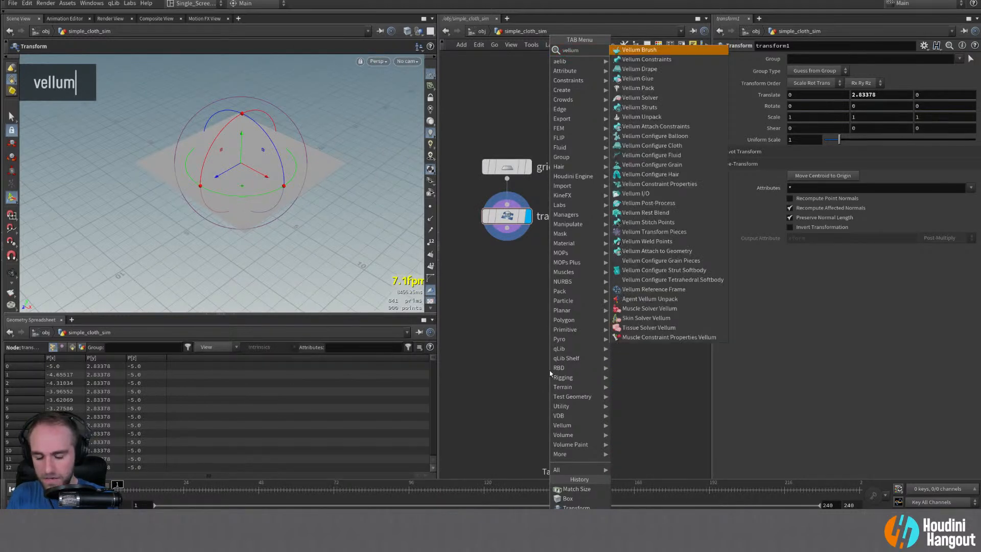
{"action": "left_click", "coordinate": [644, 60]}
{"action": "left_click", "coordinate": [508, 288]}
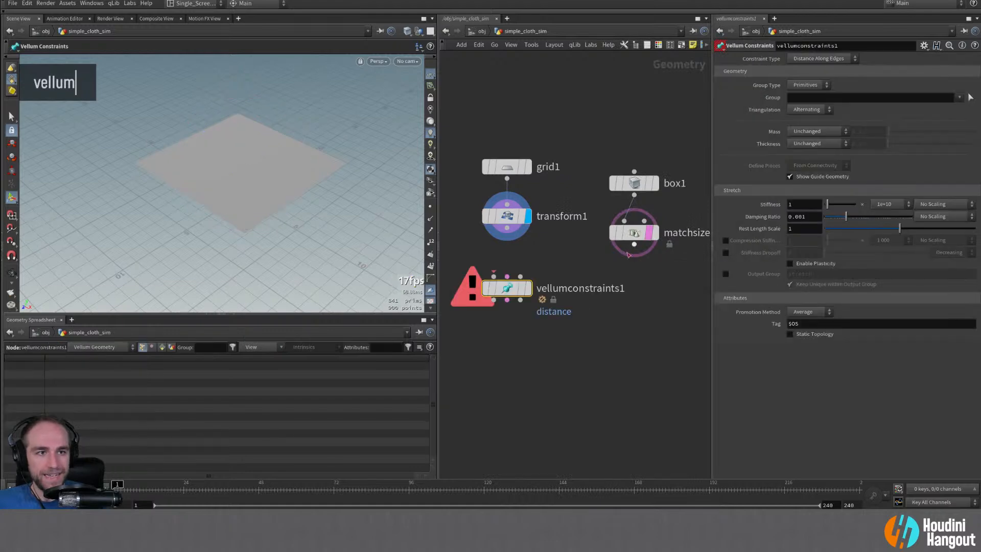
{"action": "left_click", "coordinate": [824, 59]}
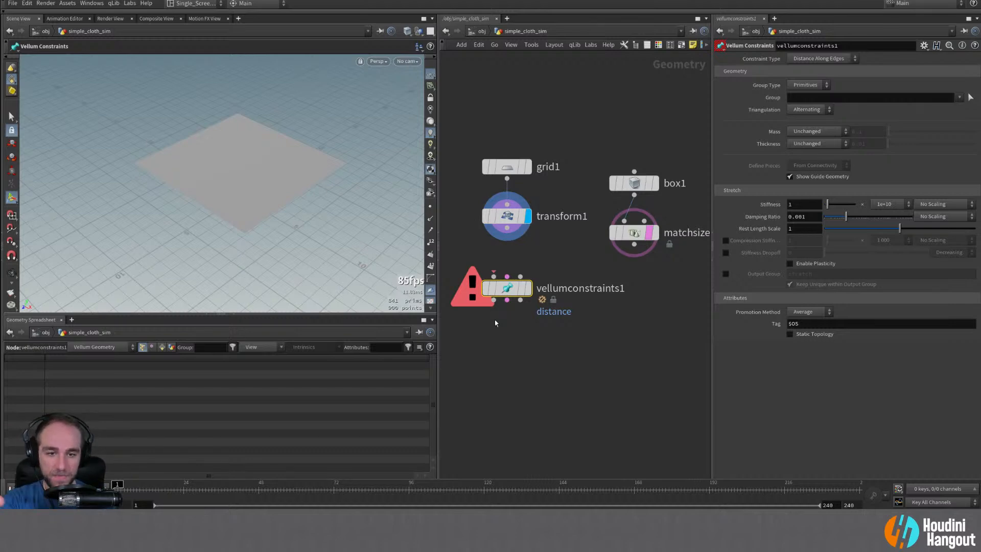
{"action": "key", "text": "Delete"}
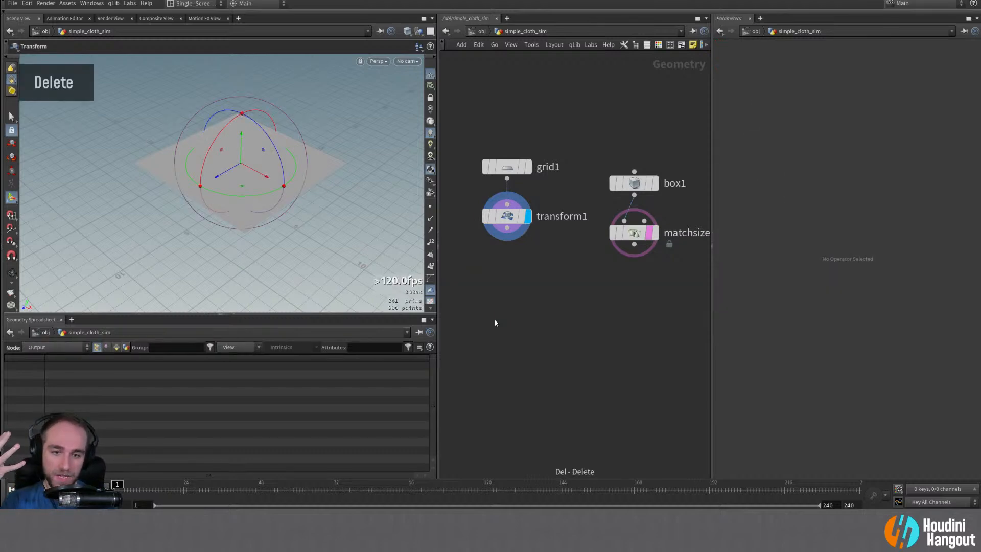
- Add a Vellum Configure Cloth node below the Transform node, wire the Transform into its first input and display it
{"action": "key", "text": "Tab"}
{"action": "type", "text": "vellum con"}
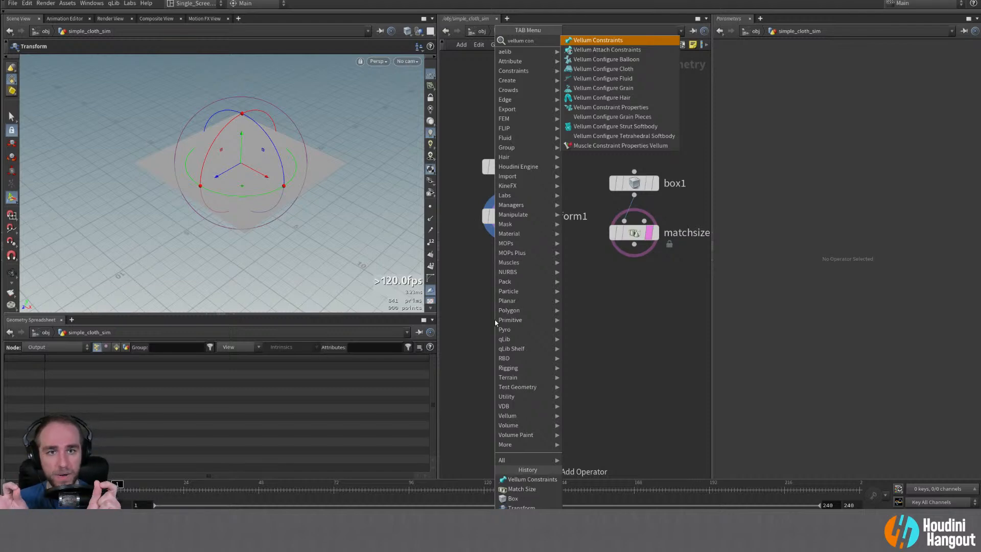
{"action": "left_click", "coordinate": [603, 69]}
{"action": "left_click", "coordinate": [508, 281]}
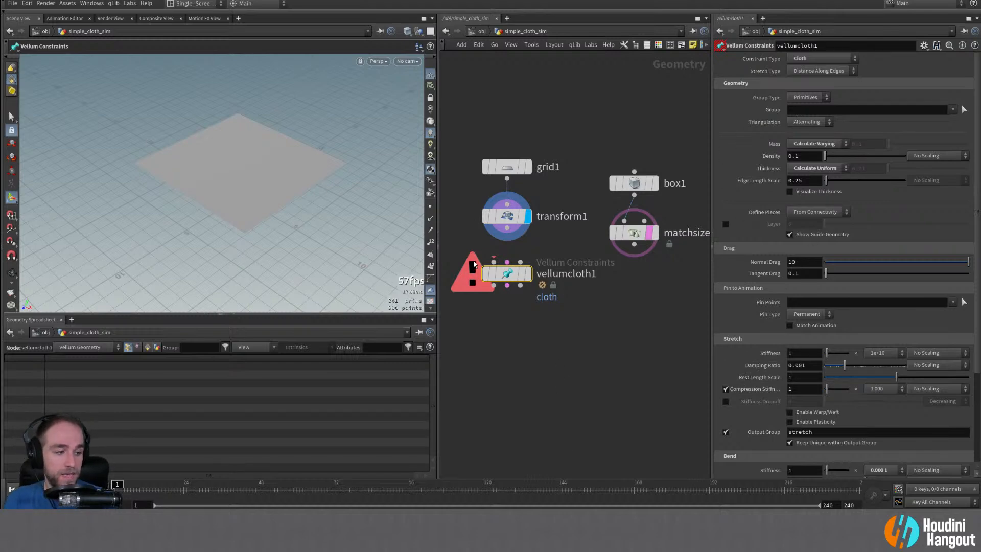
{"action": "left_click", "coordinate": [506, 228]}
{"action": "left_click", "coordinate": [513, 265]}
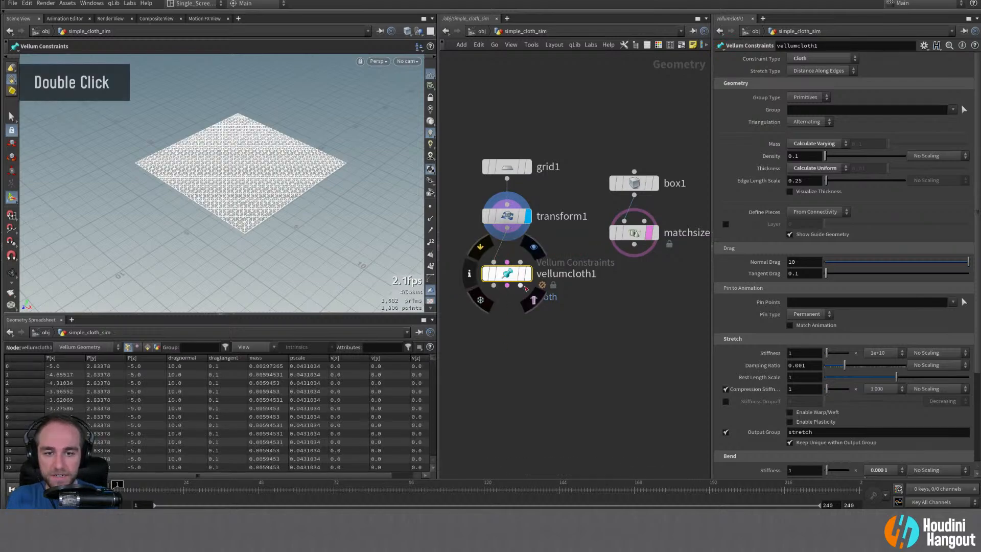
{"action": "left_click", "coordinate": [528, 273]}
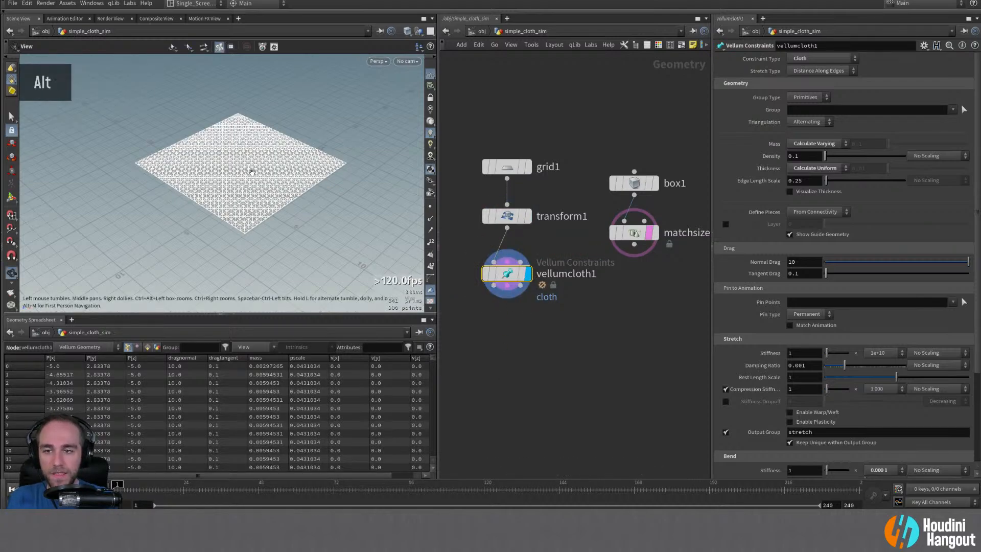
- Inspect the cloth constraint guide geometry on the grid from several angles
{"action": "right_click_drag", "start_coordinate": [252, 171], "coordinate": [289, 145], "text": "alt"}
{"action": "left_click_drag", "start_coordinate": [290, 148], "coordinate": [249, 156], "text": "alt"}
{"action": "right_click_drag", "start_coordinate": [249, 155], "coordinate": [246, 159], "text": "alt"}
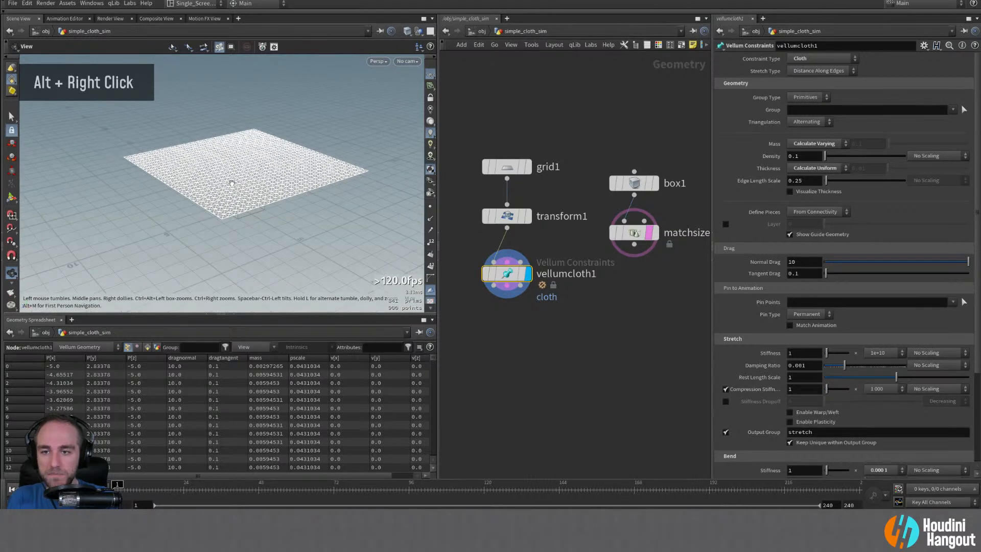
{"action": "left_click_drag", "start_coordinate": [245, 159], "coordinate": [204, 179], "text": "alt"}
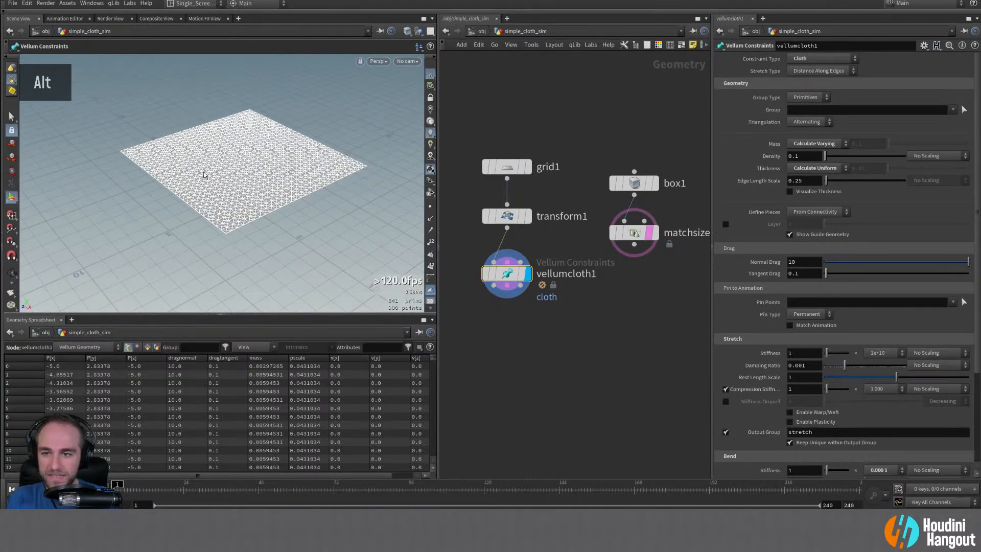
{"action": "mouse_move", "coordinate": [216, 170]}
{"action": "right_mouse_down", "text": "alt"}
{"action": "mouse_move", "coordinate": [219, 162]}
{"action": "mouse_move", "coordinate": [206, 164]}
{"action": "right_mouse_up", "text": "alt"}
{"action": "middle_click_drag", "start_coordinate": [233, 160], "coordinate": [229, 175], "text": "alt"}
{"action": "right_click_drag", "start_coordinate": [230, 175], "coordinate": [217, 163], "text": "alt"}
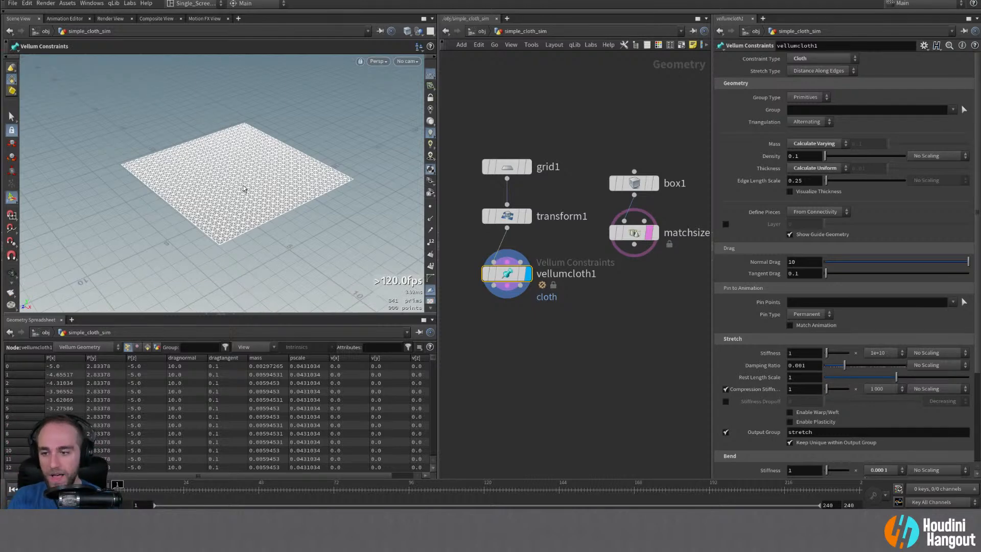
{"action": "mouse_move", "coordinate": [515, 280]}
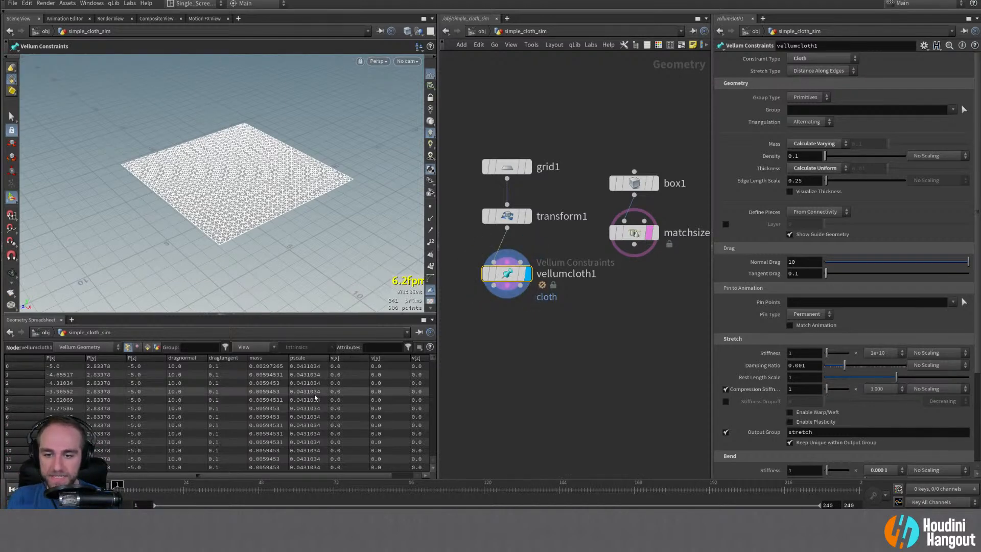
- Display the Transform node and look through its attribute classes in the Geometry Spreadsheet, ending on the point attributes
{"action": "double_click", "coordinate": [528, 218]}
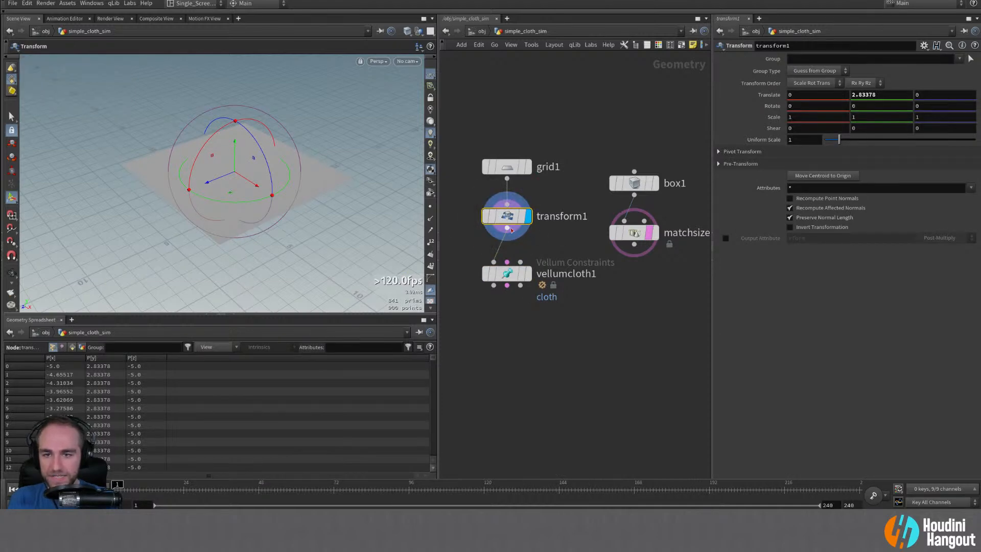
{"action": "mouse_move", "coordinate": [230, 179]}
{"action": "left_mouse_down", "text": "alt"}
{"action": "mouse_move", "coordinate": [234, 154]}
{"action": "mouse_move", "coordinate": [232, 179]}
{"action": "left_mouse_up", "text": "alt"}
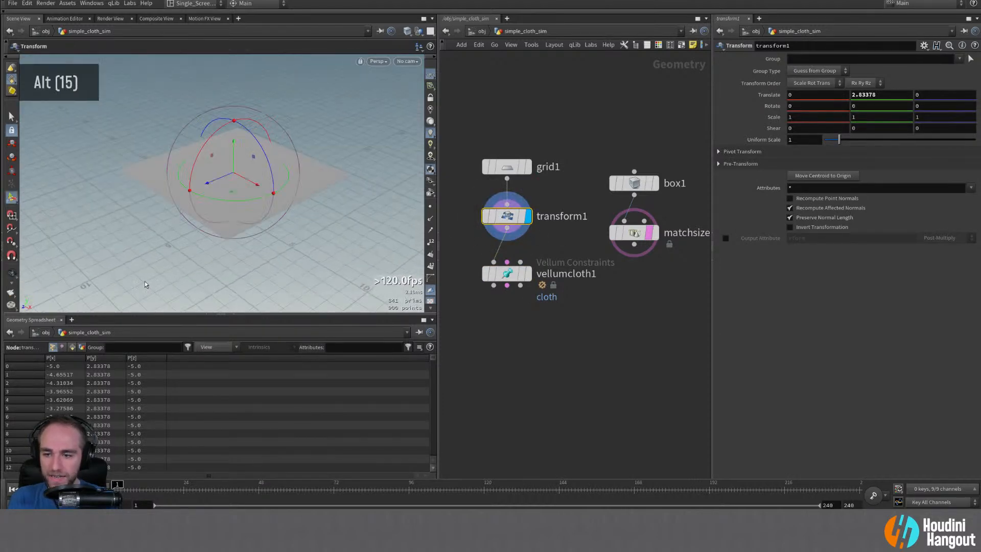
{"action": "double_click", "coordinate": [81, 347]}
{"action": "left_click", "coordinate": [52, 347]}
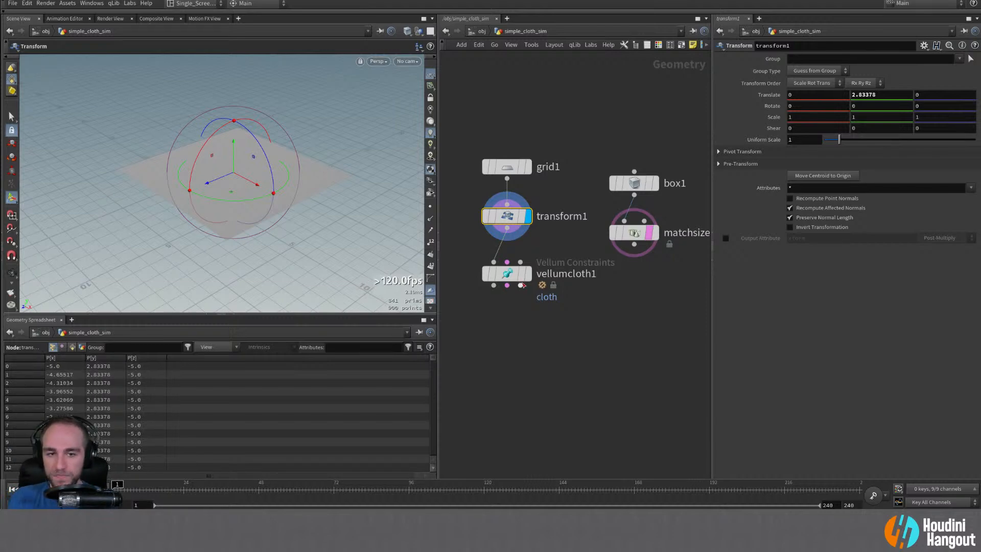
- Display the Vellum cloth node again and examine the attributes of its Vellum Geometry output in the Geometry Spreadsheet
{"action": "double_click", "coordinate": [506, 273]}
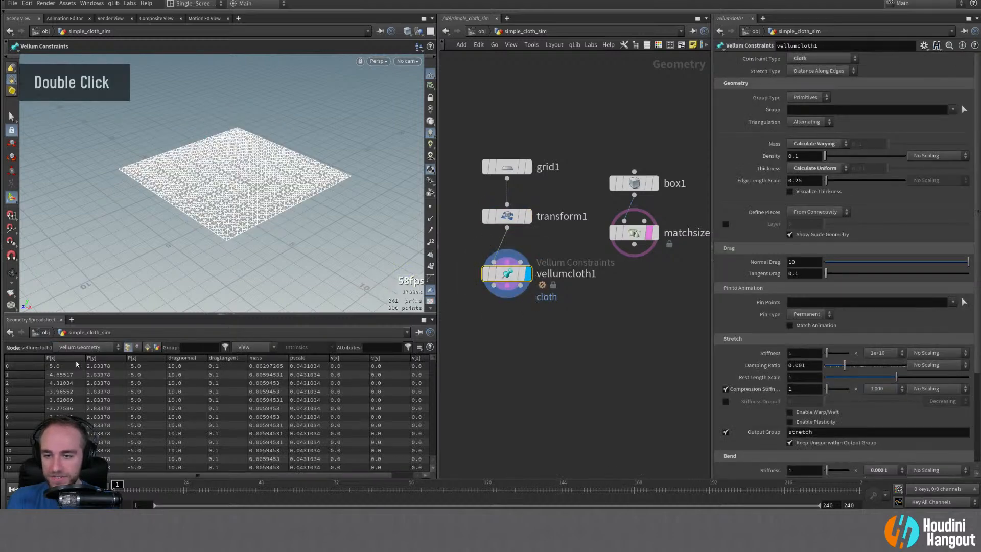
{"action": "mouse_move", "coordinate": [185, 476]}
{"action": "left_mouse_down"}
{"action": "mouse_move", "coordinate": [230, 475]}
{"action": "mouse_move", "coordinate": [176, 476]}
{"action": "left_mouse_up"}
{"action": "double_click", "coordinate": [146, 347]}
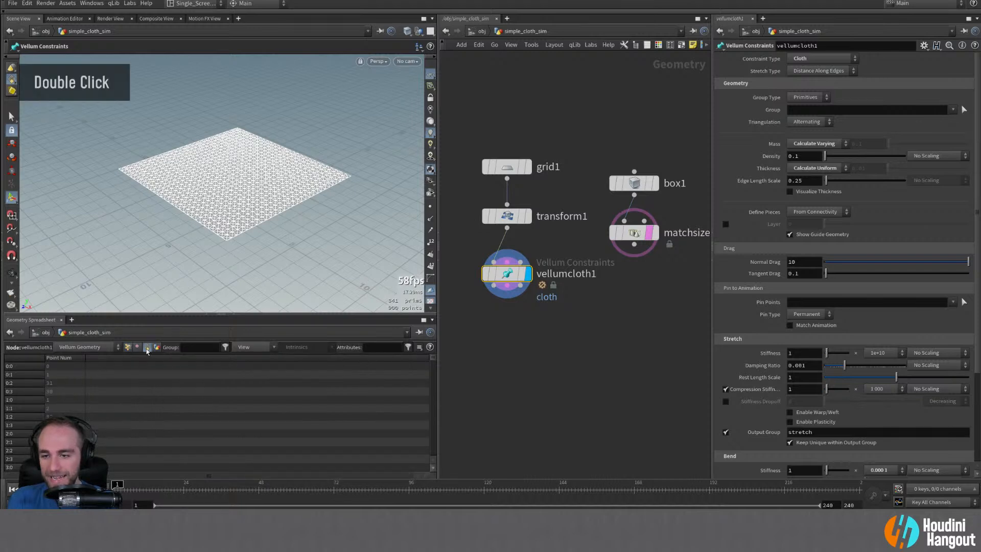
{"action": "double_click", "coordinate": [146, 346]}
{"action": "double_click", "coordinate": [146, 347]}
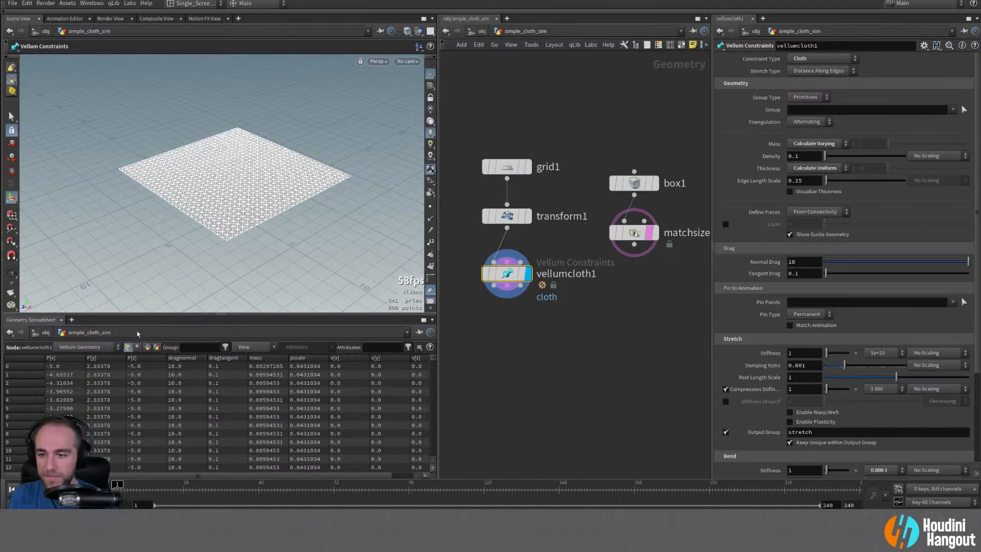
{"action": "left_click", "coordinate": [60, 347]}
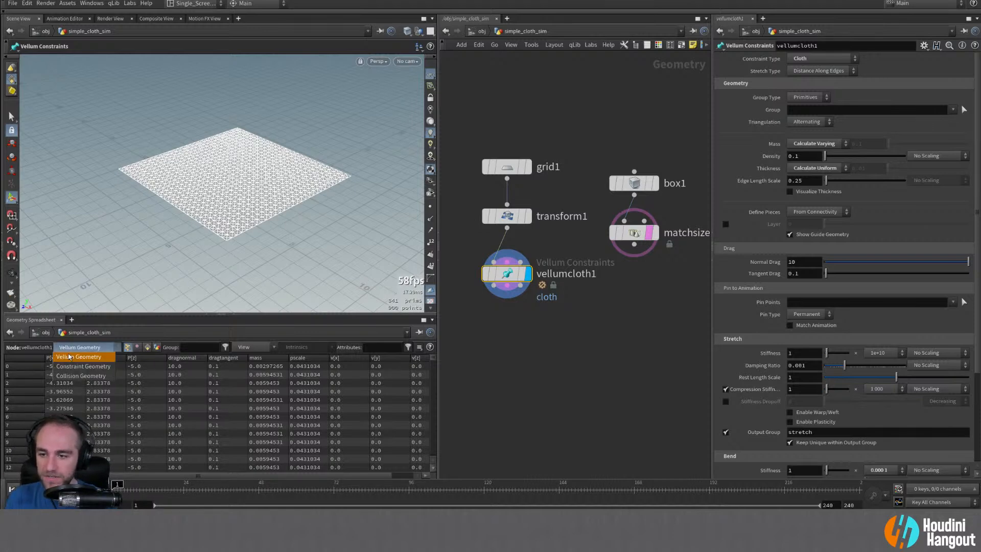
{"action": "left_click", "coordinate": [75, 357]}
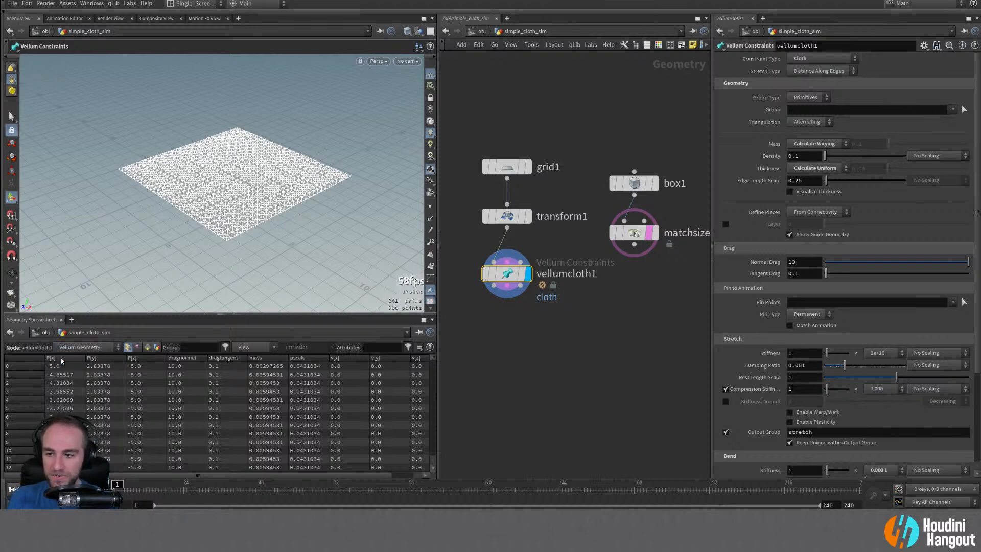
- Examine the point and primitive attributes of the cloth node's Constraint Geometry output in the Geometry Spreadsheet
{"action": "left_click", "coordinate": [84, 348]}
{"action": "left_click", "coordinate": [76, 365]}
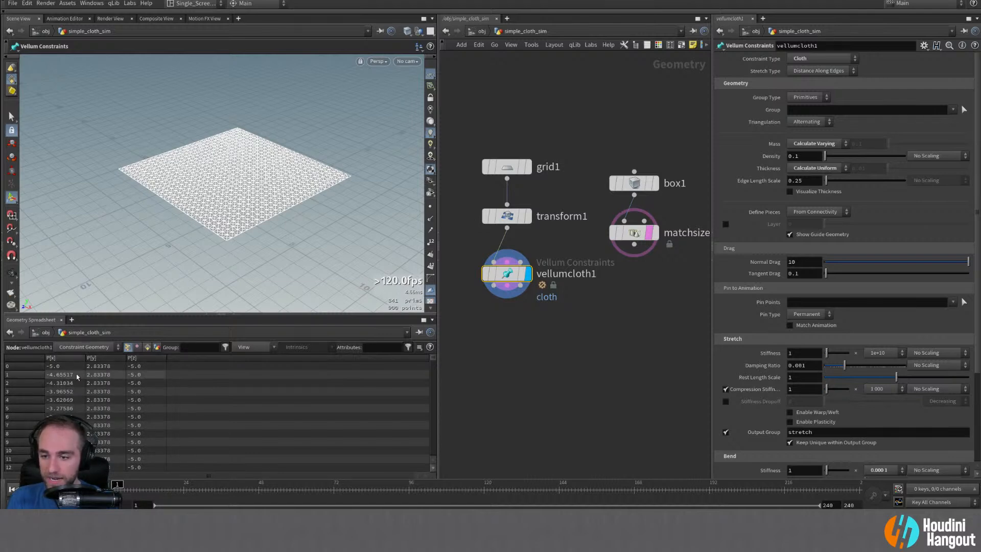
{"action": "scroll", "coordinate": [80, 389], "scroll_direction": "down", "scroll_amount": 20}
{"action": "scroll", "coordinate": [80, 390], "scroll_direction": "up", "scroll_amount": 20}
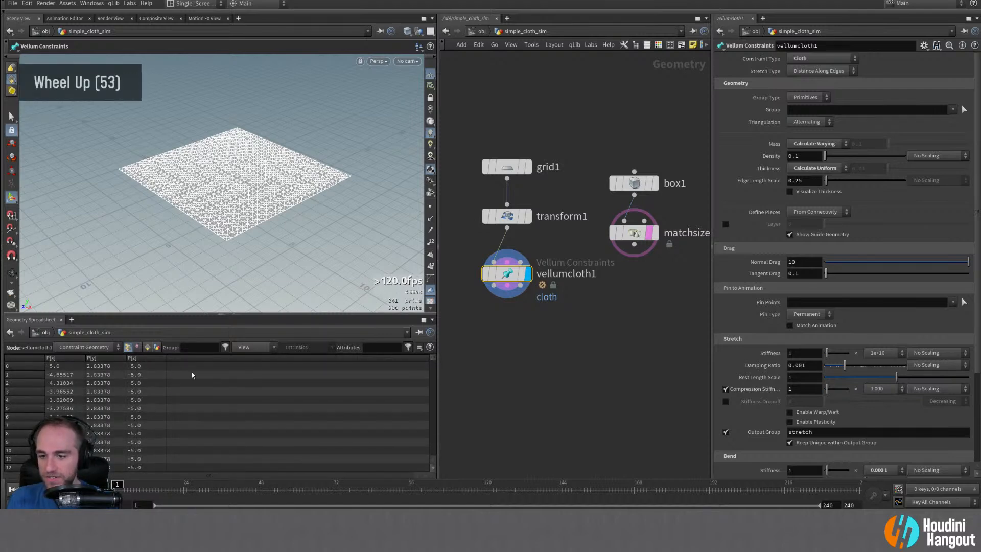
{"action": "left_click", "coordinate": [147, 347]}
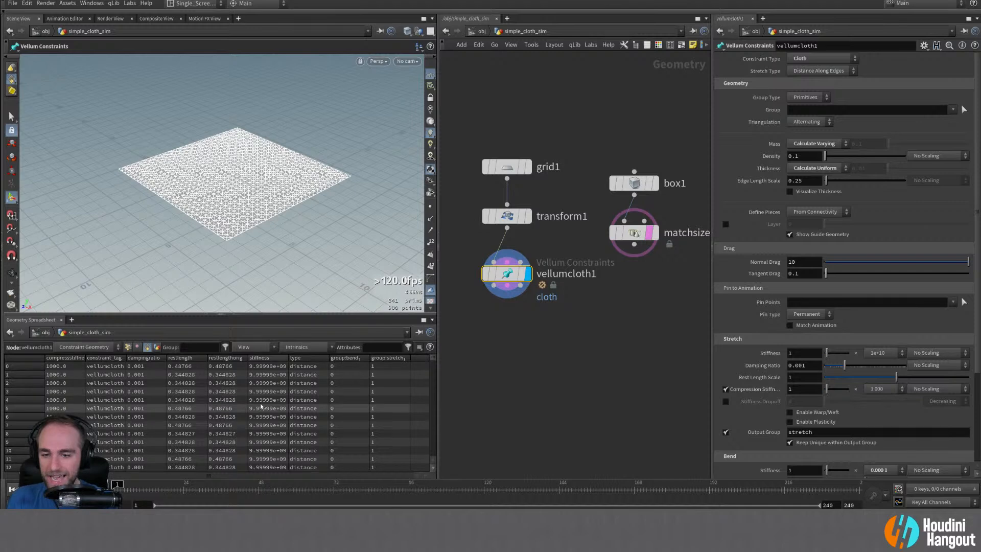
{"action": "left_click_drag", "start_coordinate": [127, 357], "coordinate": [133, 358]}
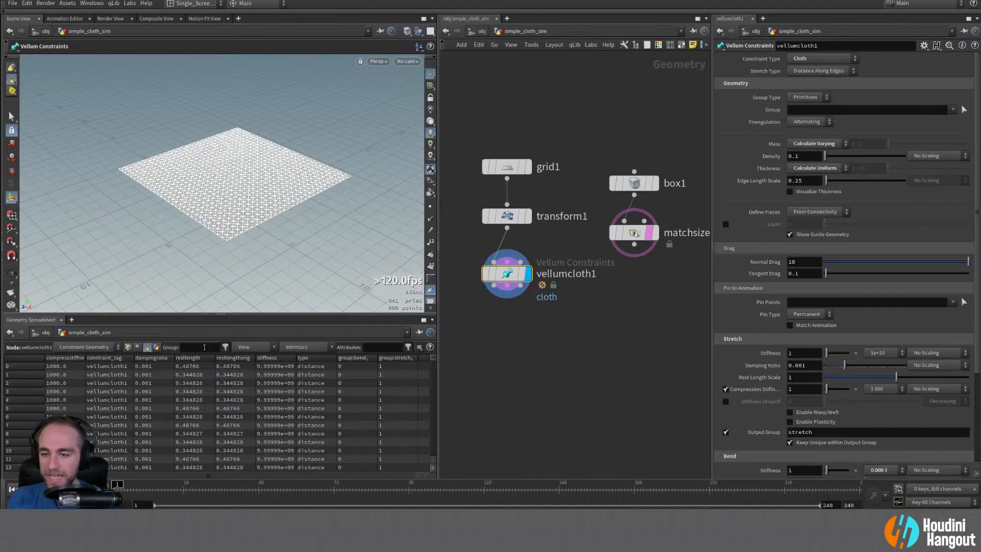
{"action": "mouse_move", "coordinate": [521, 278]}
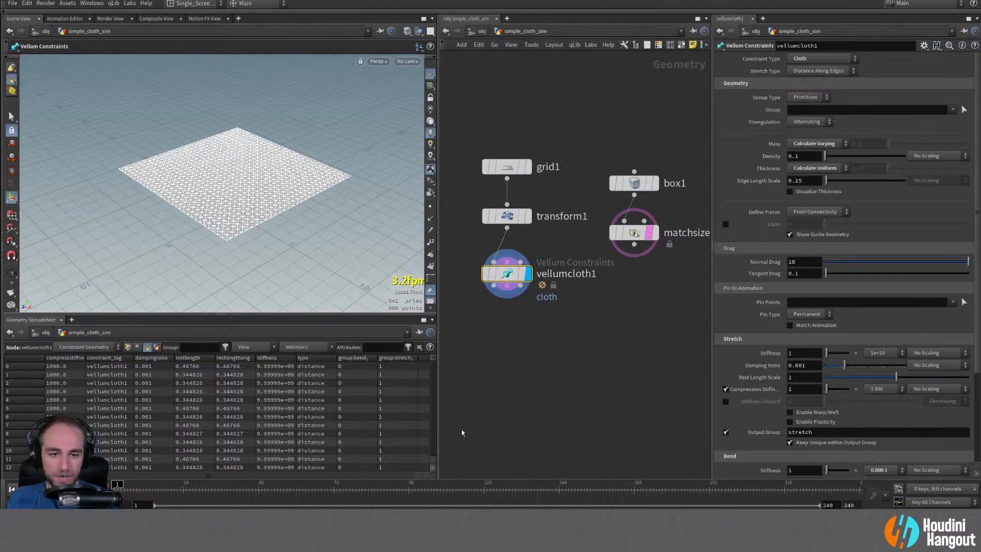
{"action": "scroll", "coordinate": [191, 390], "scroll_direction": "down", "scroll_amount": 20}
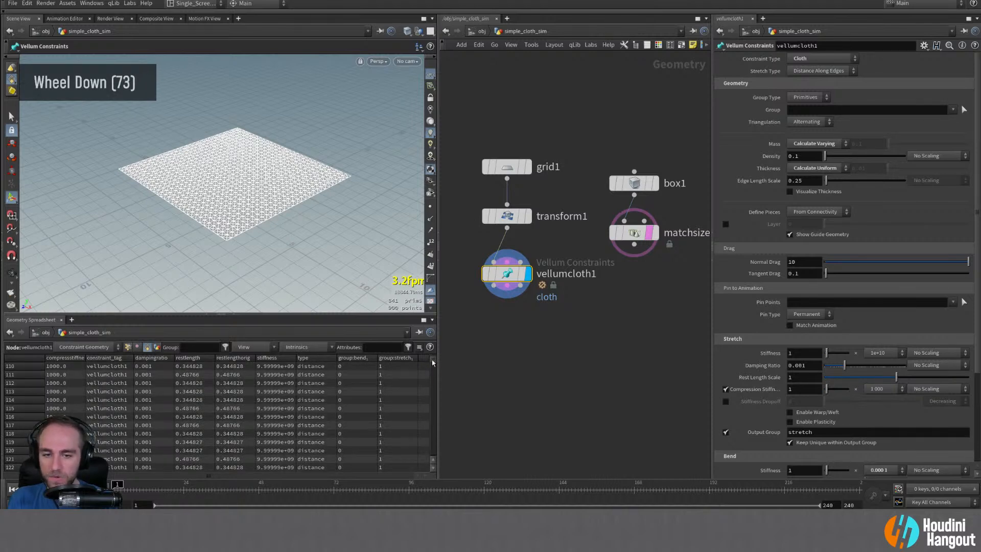
{"action": "left_click_drag", "start_coordinate": [432, 362], "coordinate": [438, 340]}
- Rename the Vellum cloth constraints node to init_cloth
{"action": "double_click", "coordinate": [564, 274]}
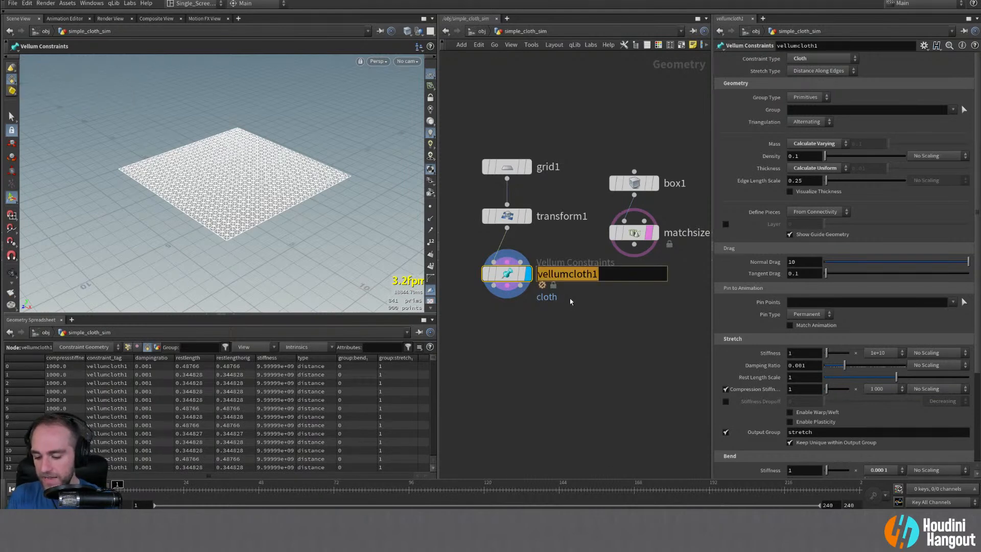
{"action": "type", "text": "init_"}
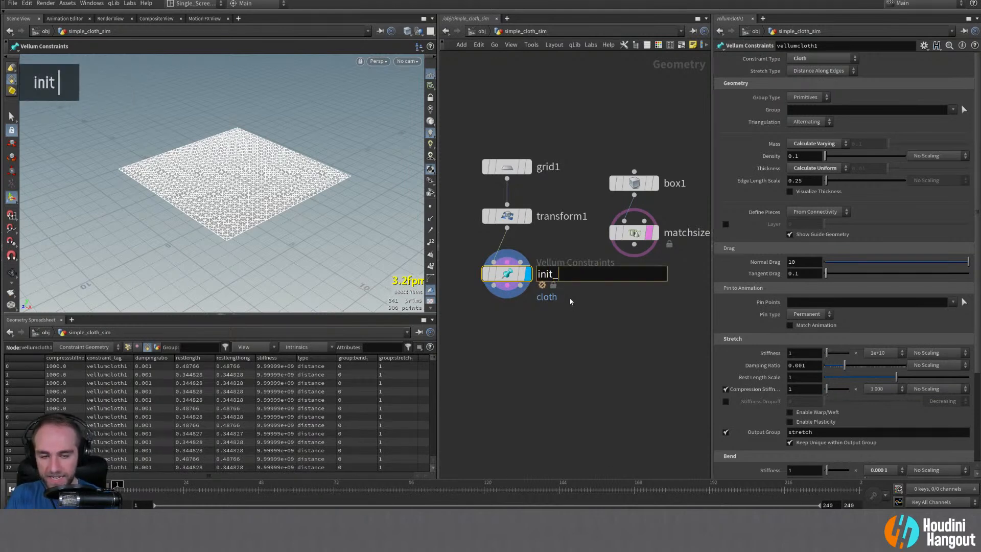
{"action": "type", "text": "cloth"}
{"action": "key", "text": "ctrl+Return"}
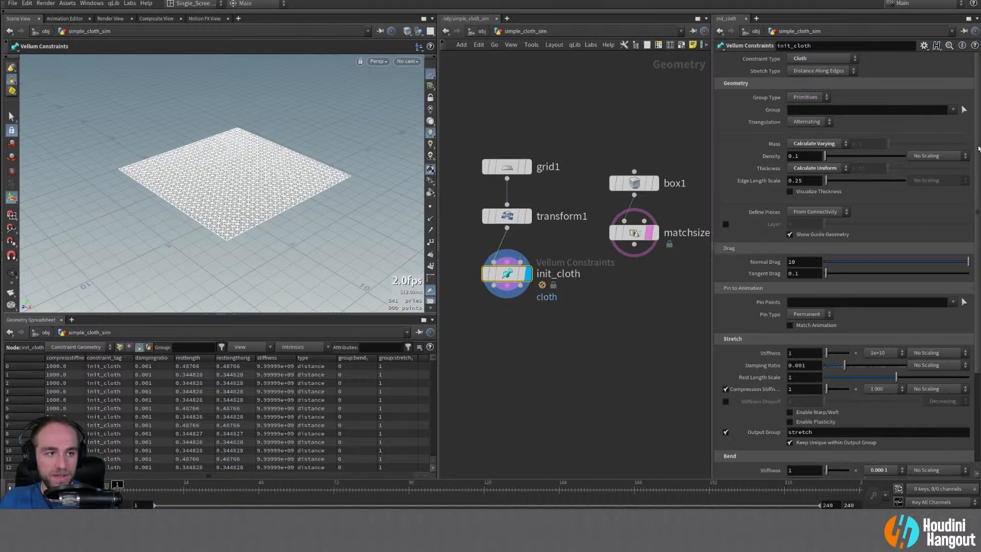
- Review the cloth's stretch and bend settings, check the Constraint Geometry points, and switch the Geometry Spreadsheet back to the Vellum Geometry output
{"action": "left_click_drag", "start_coordinate": [978, 148], "coordinate": [977, 240]}
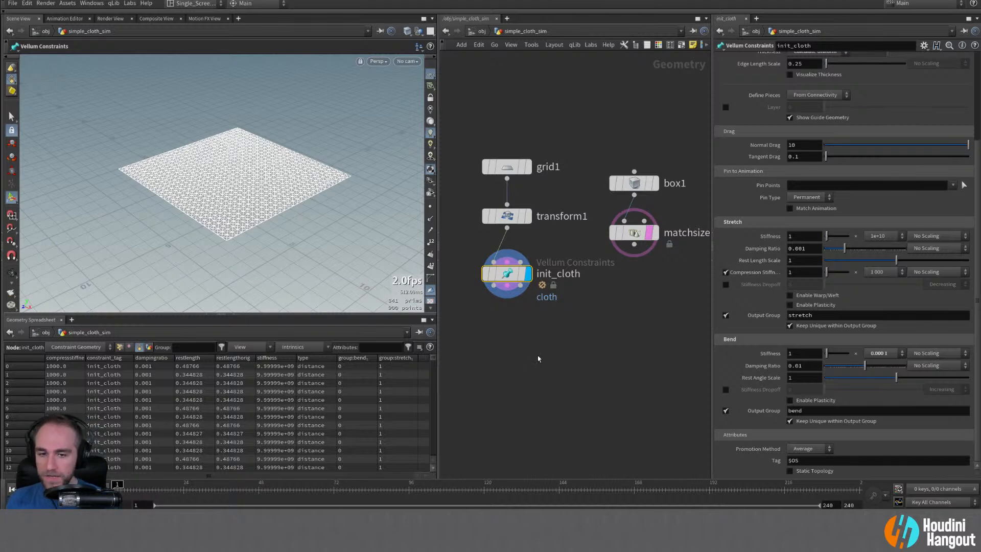
{"action": "left_click", "coordinate": [119, 346]}
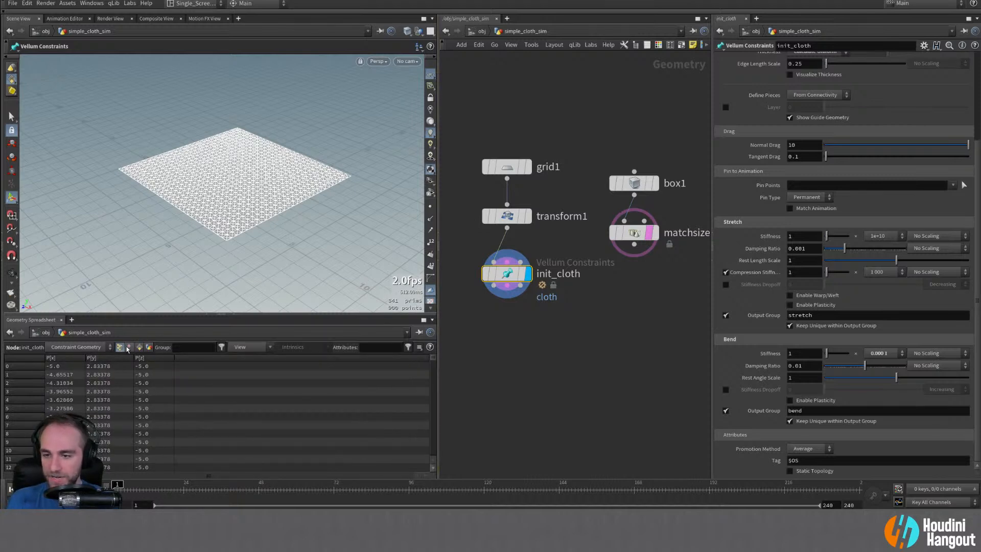
{"action": "left_click", "coordinate": [84, 348]}
{"action": "left_click", "coordinate": [75, 345]}
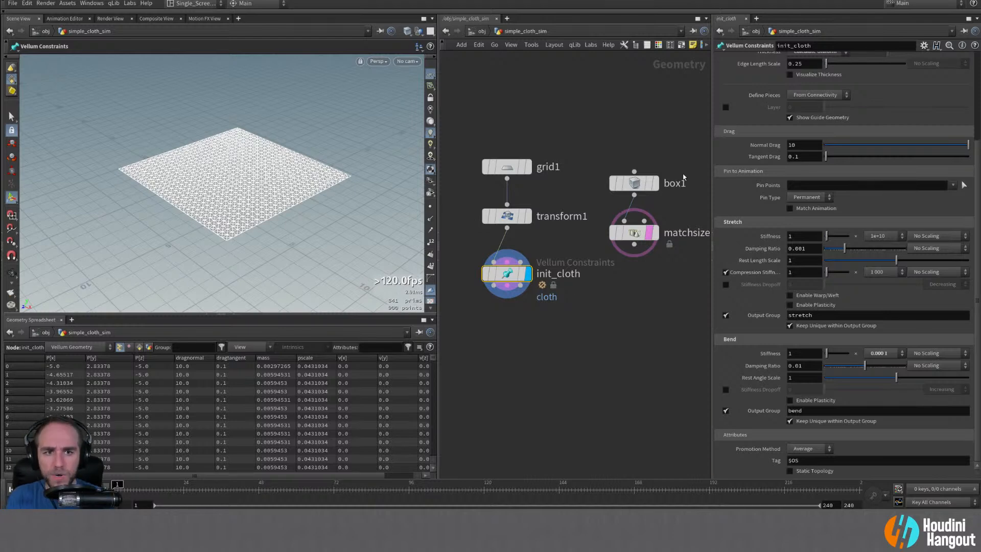
- Connect the match size node's output to the collision input of init_cloth and inspect the cloth and box collider from a low angle
{"action": "left_click", "coordinate": [634, 244]}
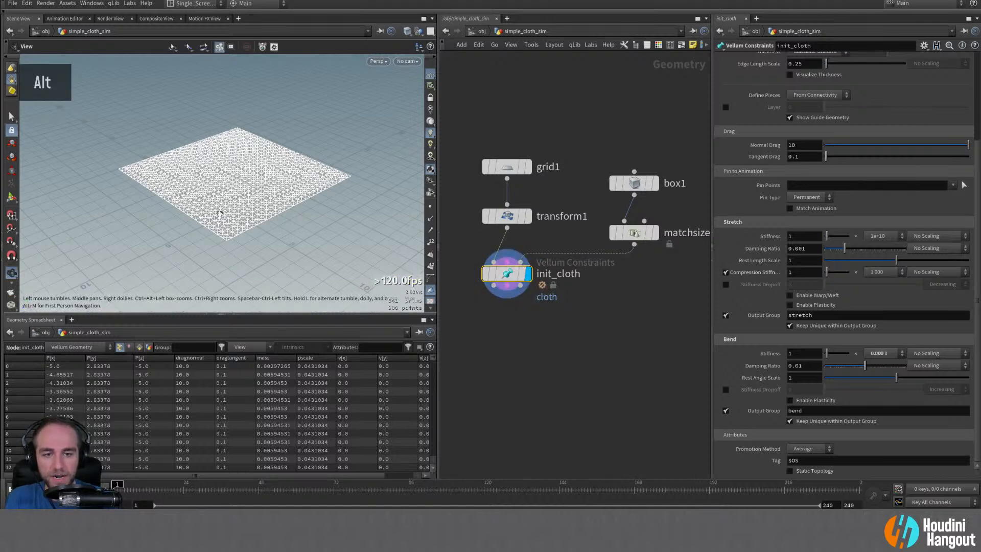
{"action": "left_click_drag", "start_coordinate": [226, 233], "coordinate": [225, 179], "text": "alt"}
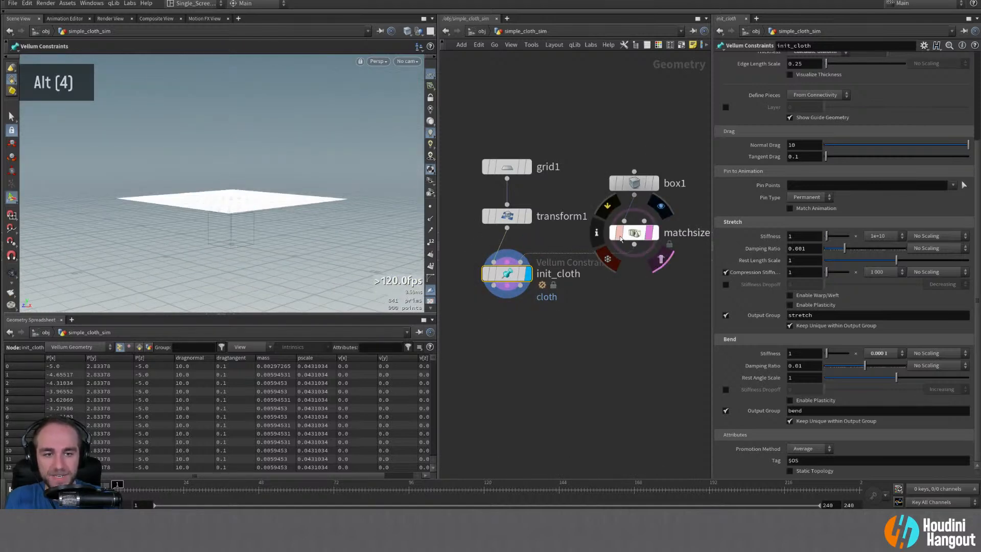
{"action": "left_click", "coordinate": [659, 233]}
{"action": "left_click_drag", "start_coordinate": [212, 236], "coordinate": [216, 227], "text": "alt"}
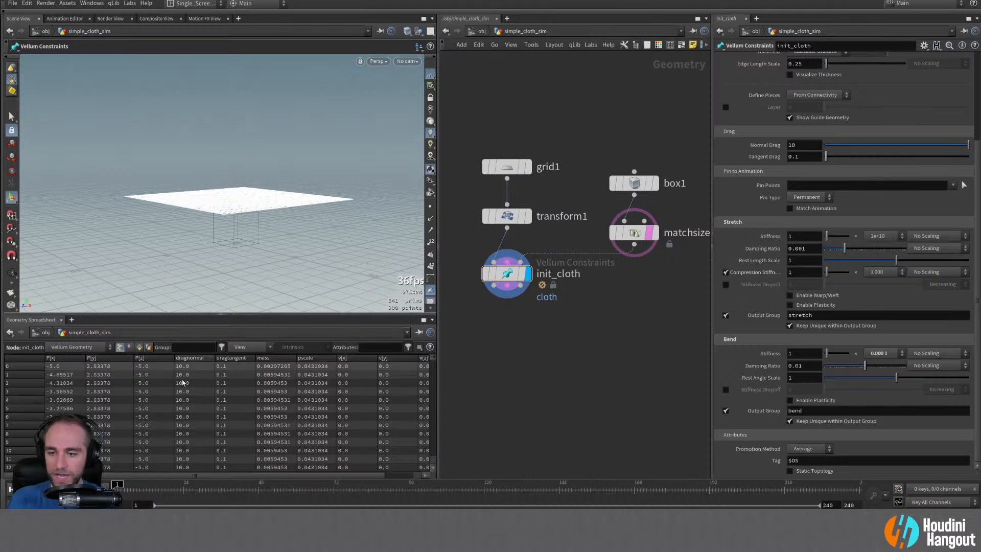
{"action": "mouse_move", "coordinate": [250, 476]}
{"action": "left_mouse_down"}
{"action": "mouse_move", "coordinate": [287, 476]}
{"action": "mouse_move", "coordinate": [259, 477]}
{"action": "left_mouse_up"}
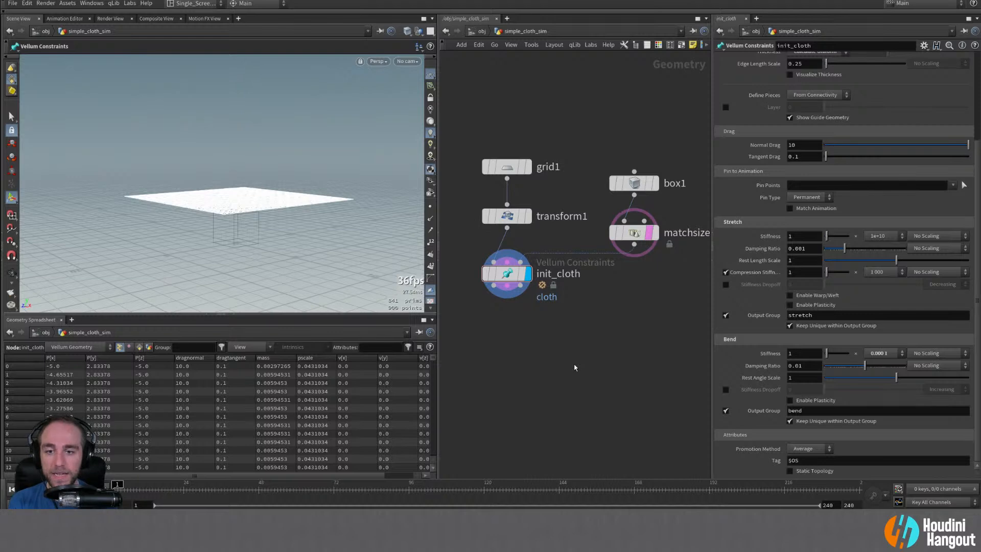
- Add a Vellum Solver node and place it directly below init_cloth
{"action": "middle_click_drag", "start_coordinate": [569, 345], "coordinate": [570, 329]}
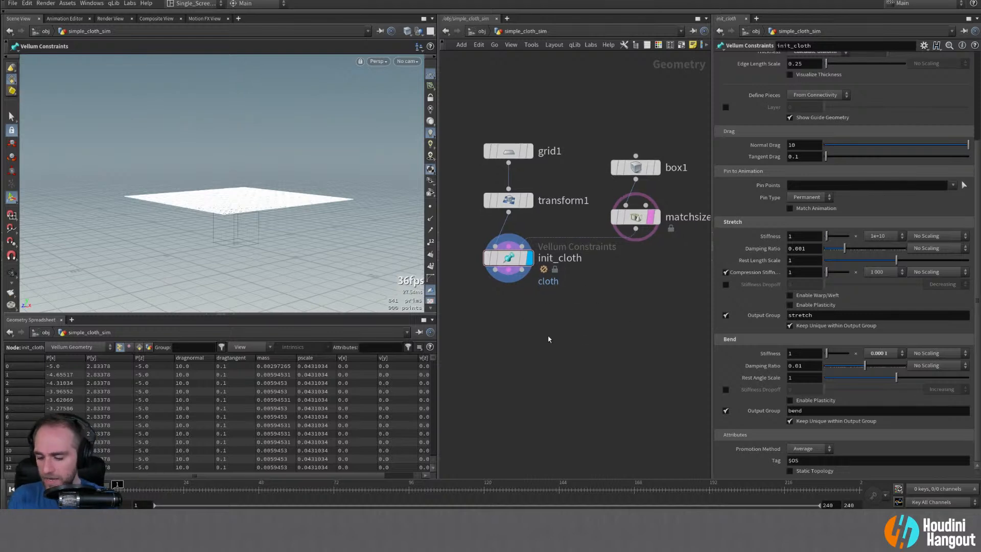
{"action": "key", "text": "Tab"}
{"action": "type", "text": "vellum so"}
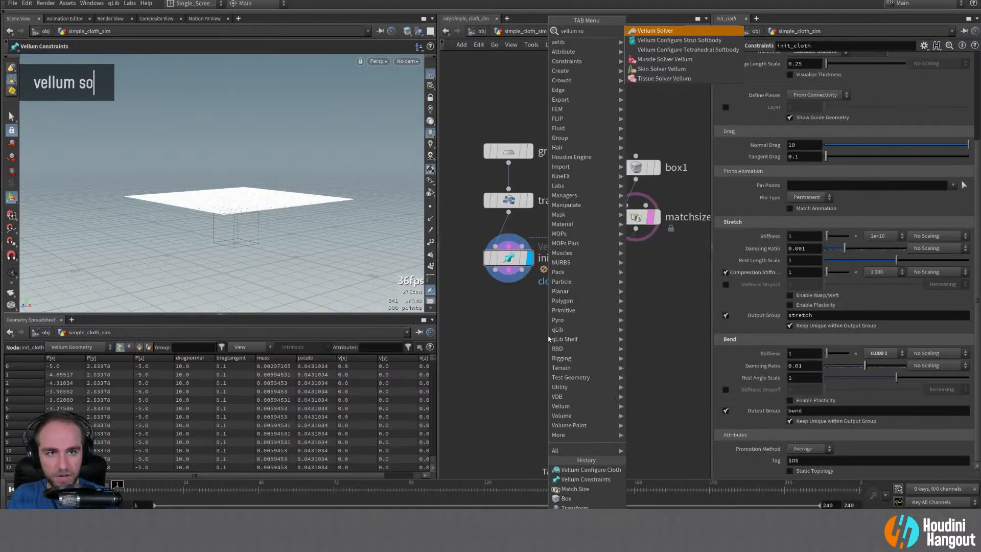
{"action": "key", "text": "Return"}
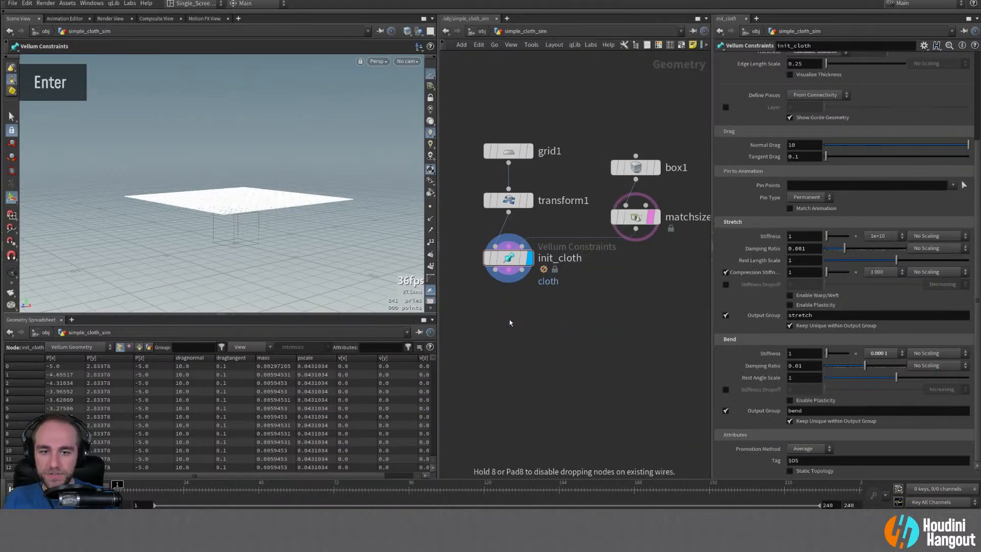
{"action": "left_click", "coordinate": [509, 319]}
{"action": "left_click_drag", "start_coordinate": [268, 225], "coordinate": [251, 228], "text": "alt"}
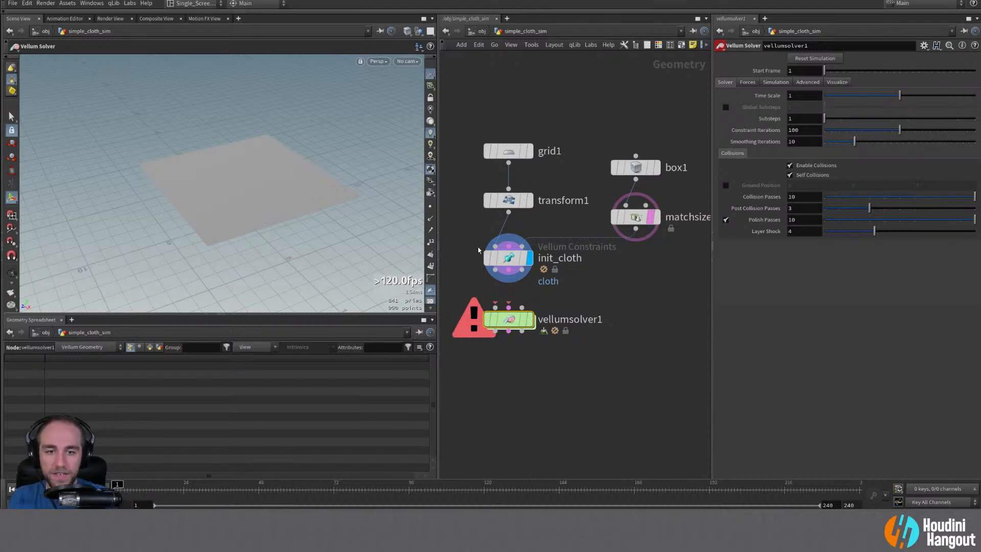
{"action": "middle_click", "coordinate": [500, 253]}
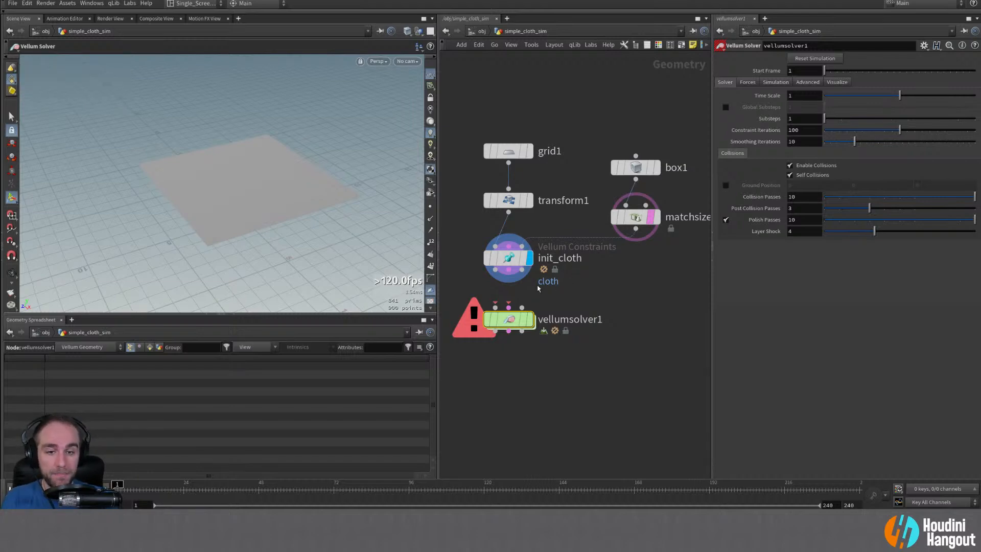
{"action": "left_click_drag", "start_coordinate": [505, 319], "coordinate": [506, 329]}
{"action": "mouse_move", "coordinate": [506, 330]}
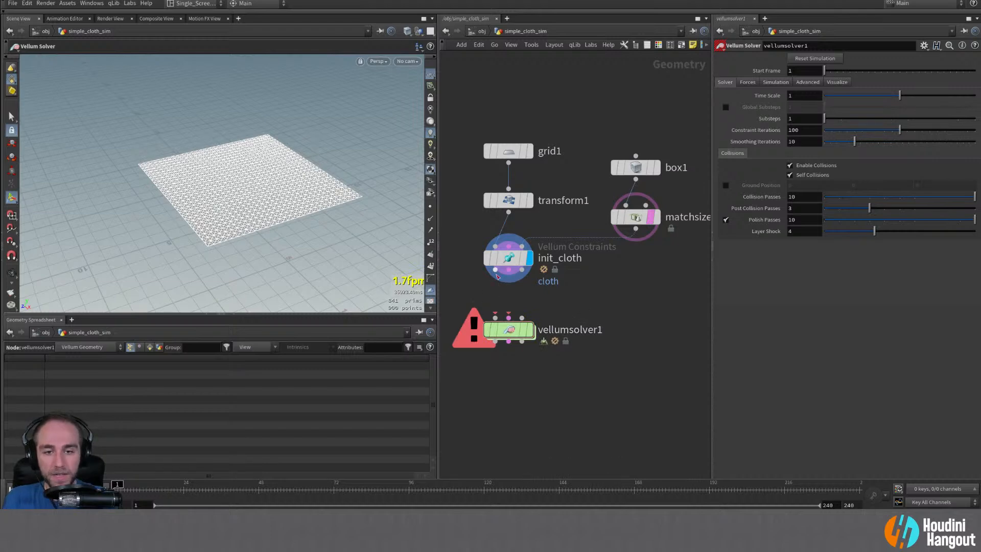
- Connect all three init_cloth outputs to the matching Vellum Solver inputs and display the solver node
{"action": "left_click", "coordinate": [495, 269], "text": "shift"}
{"action": "left_click", "coordinate": [508, 270], "text": "shift"}
{"action": "left_click", "coordinate": [521, 270], "text": "shift"}
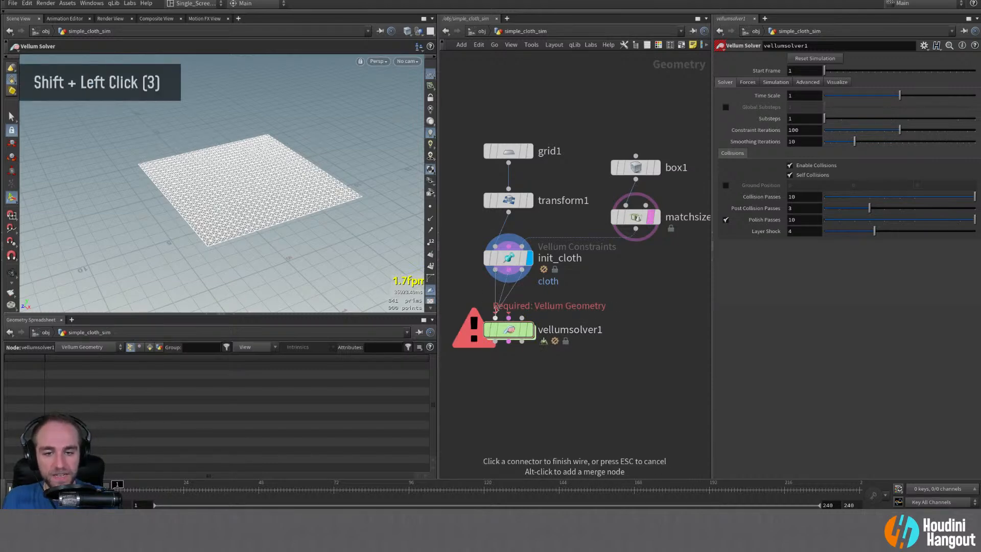
{"action": "left_click", "coordinate": [503, 405]}
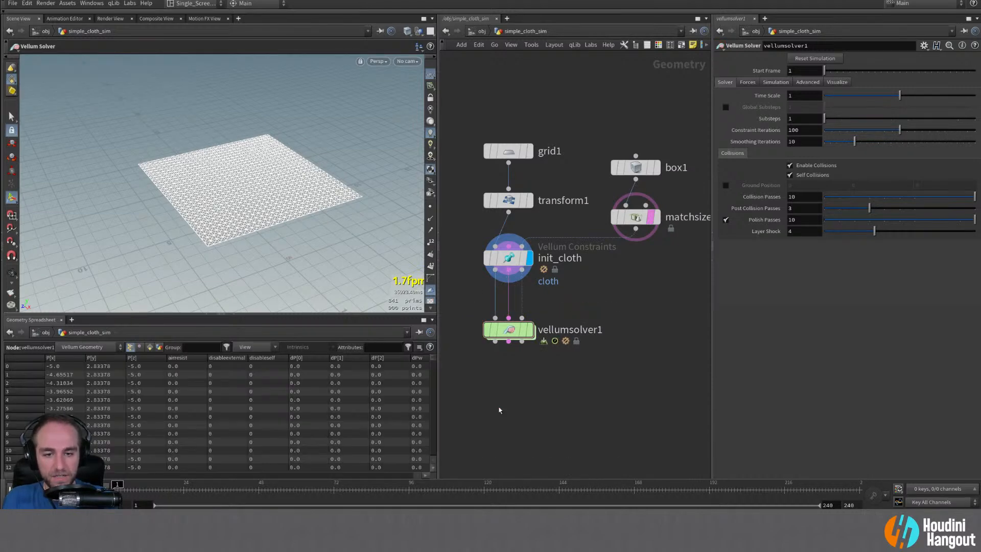
{"action": "left_click", "coordinate": [524, 331]}
{"action": "left_click_drag", "start_coordinate": [517, 333], "coordinate": [517, 319]}
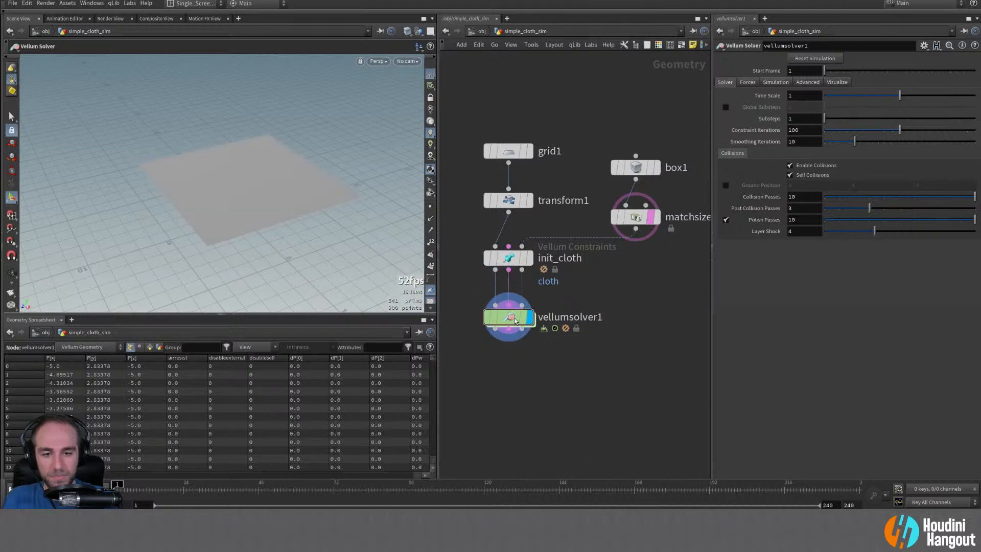
- Look through the Vellum Solver's simulation, advanced, forces and solver parameters with the box collider in view
{"action": "left_click", "coordinate": [235, 220], "text": "alt"}
{"action": "left_click_drag", "start_coordinate": [234, 221], "coordinate": [236, 251], "text": "alt"}
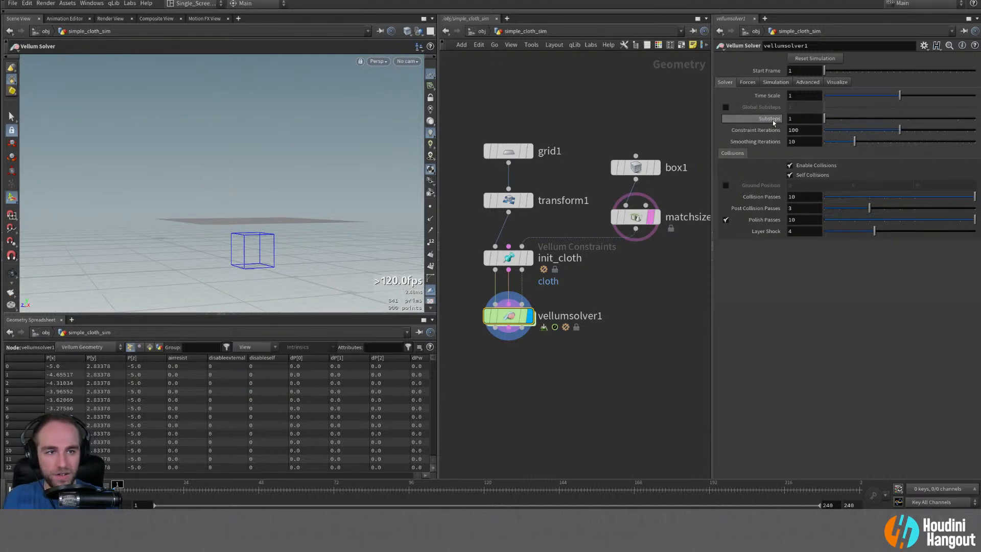
{"action": "left_click", "coordinate": [775, 81]}
{"action": "left_click", "coordinate": [807, 82]}
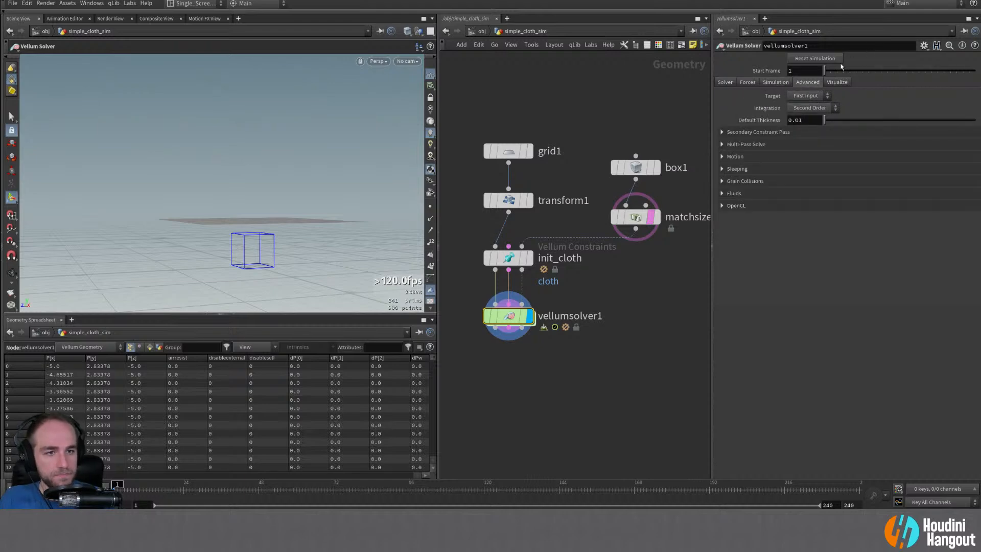
{"action": "left_click", "coordinate": [776, 83]}
{"action": "left_click", "coordinate": [747, 82]}
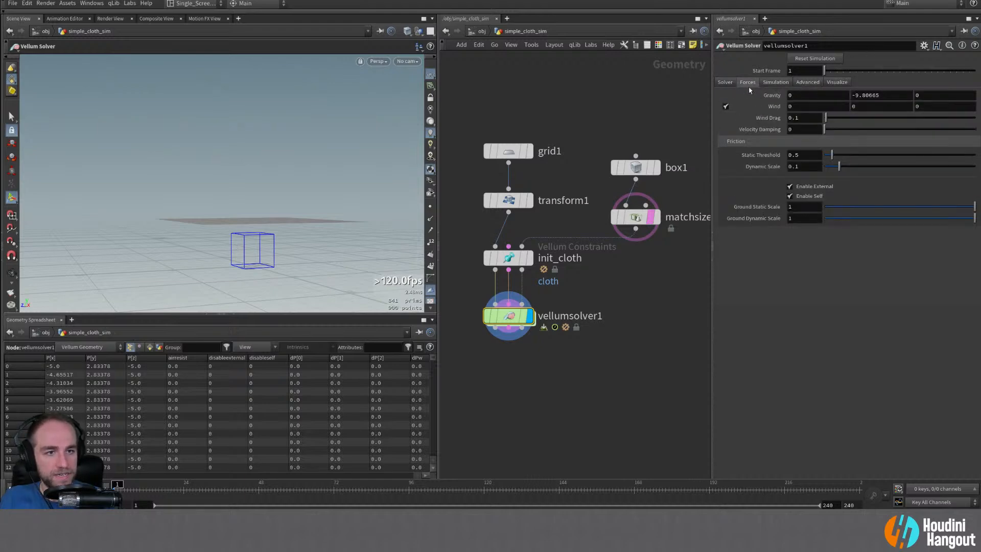
{"action": "left_click", "coordinate": [730, 83]}
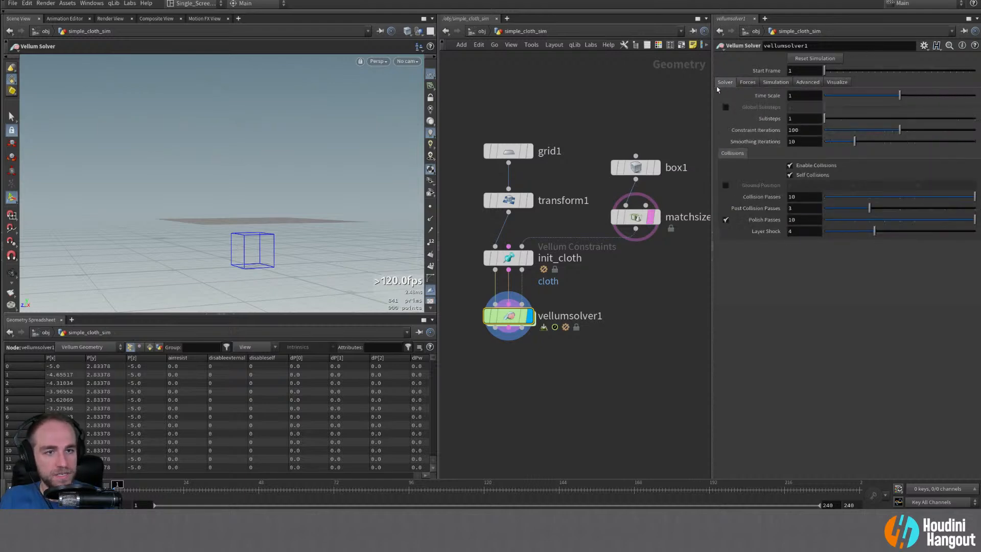
- Enable the Vellum Solver's ground position at 0, 0, 0 and view the ground plane beneath the box collider
{"action": "left_click", "coordinate": [724, 187]}
{"action": "left_click_drag", "start_coordinate": [212, 224], "coordinate": [240, 249], "text": "alt"}
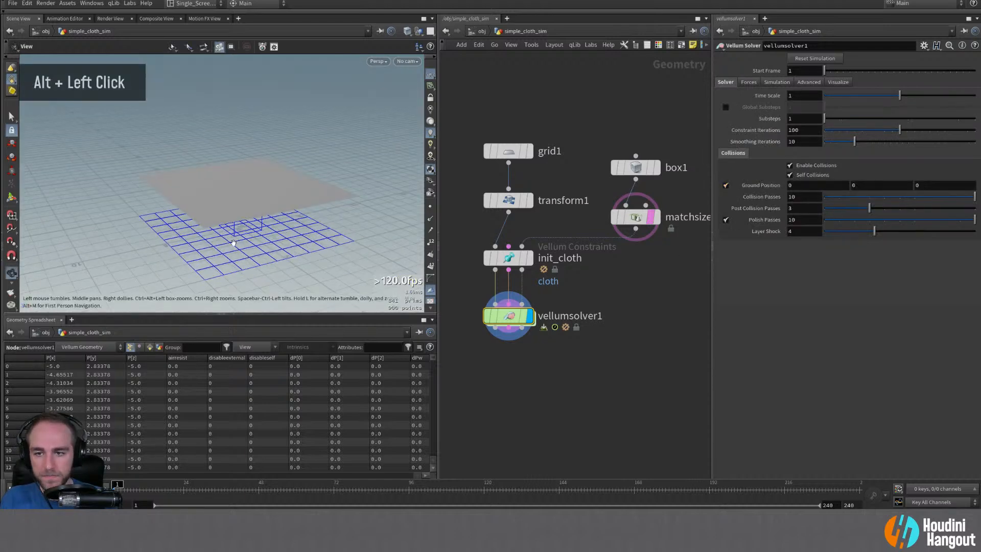
{"action": "middle_click_drag", "start_coordinate": [240, 249], "coordinate": [256, 204], "text": "alt"}
{"action": "mouse_move", "coordinate": [256, 203]}
{"action": "left_mouse_down", "text": "alt"}
{"action": "mouse_move", "coordinate": [278, 162]}
{"action": "mouse_move", "coordinate": [269, 212]}
{"action": "left_mouse_up", "text": "alt"}
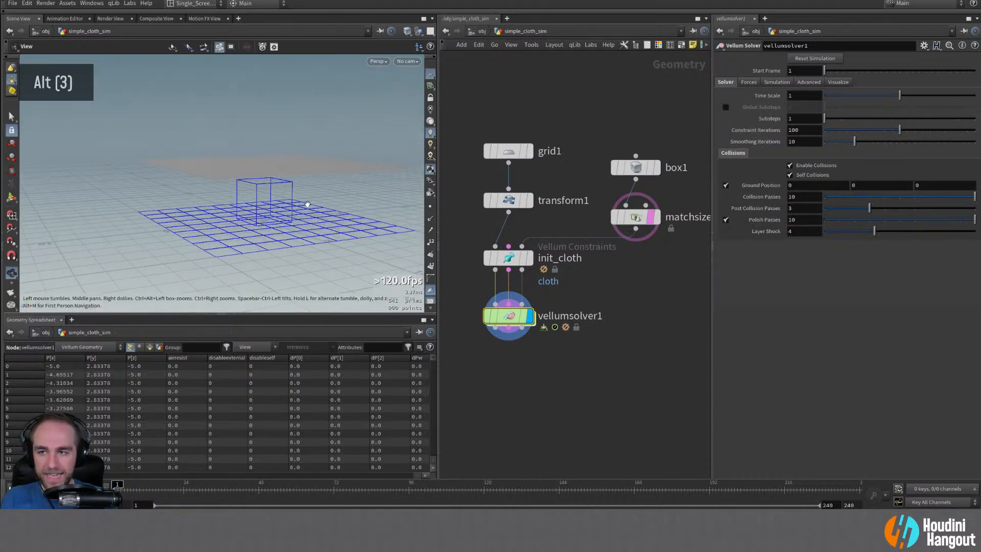
{"action": "middle_click_drag", "start_coordinate": [269, 213], "coordinate": [278, 211], "text": "alt"}
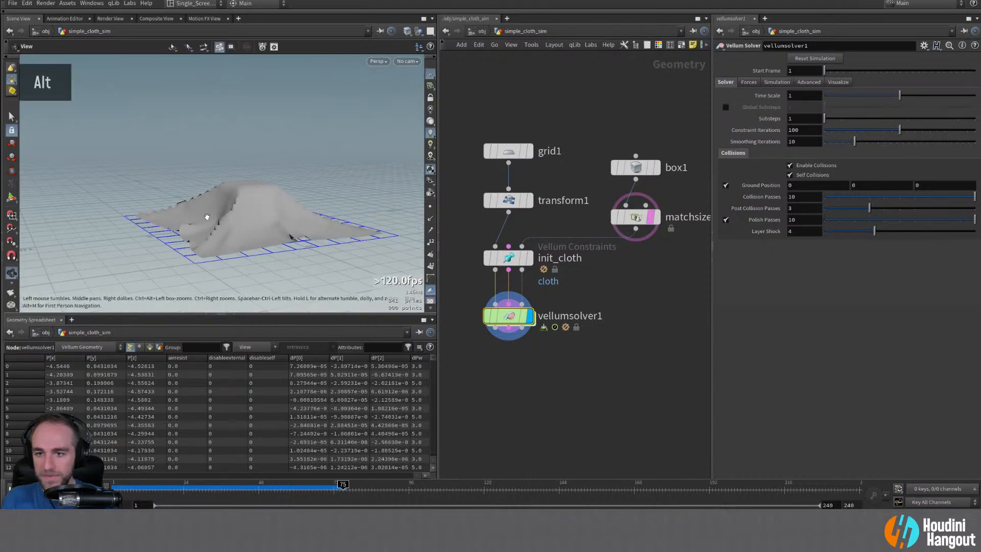
- Inspect the draped cloth from several angles and shade it flat with its mesh edges shown
{"action": "right_click_drag", "start_coordinate": [225, 201], "coordinate": [256, 201], "text": "alt"}
{"action": "left_click_drag", "start_coordinate": [256, 201], "coordinate": [303, 200], "text": "alt"}
{"action": "right_click_drag", "start_coordinate": [303, 200], "coordinate": [311, 183], "text": "alt"}
{"action": "left_click_drag", "start_coordinate": [311, 182], "coordinate": [276, 189], "text": "alt"}
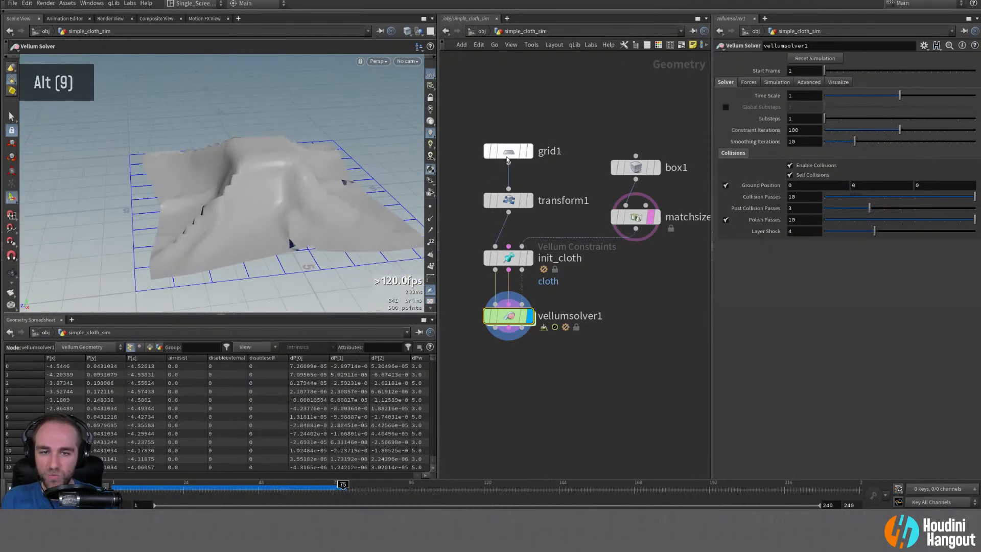
{"action": "left_click", "coordinate": [407, 31]}
{"action": "left_click", "coordinate": [428, 129]}
{"action": "right_click_drag", "start_coordinate": [270, 176], "coordinate": [271, 178], "text": "alt"}
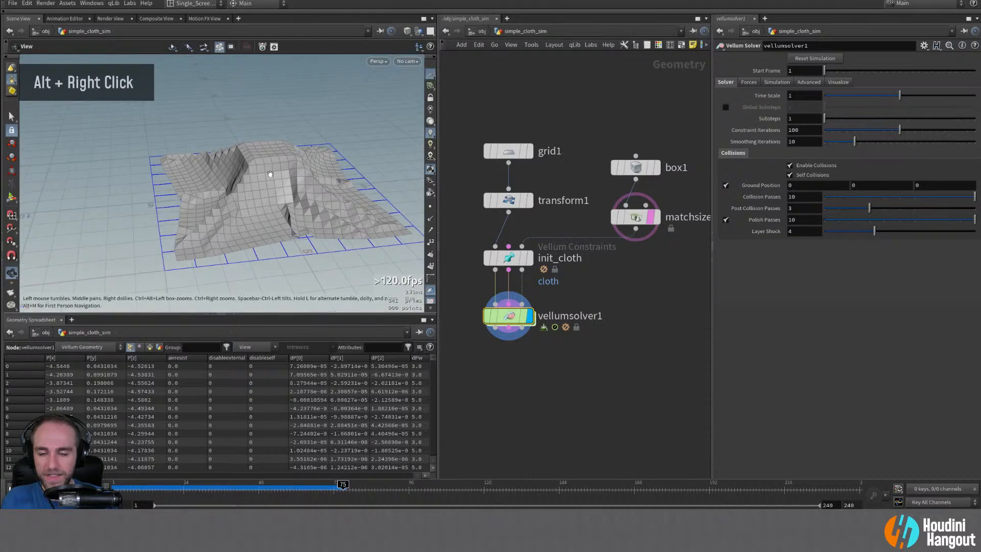
{"action": "left_click_drag", "start_coordinate": [271, 177], "coordinate": [273, 179], "text": "alt"}
{"action": "middle_click_drag", "start_coordinate": [273, 179], "coordinate": [260, 181], "text": "alt"}
{"action": "right_click_drag", "start_coordinate": [260, 182], "coordinate": [251, 180], "text": "alt"}
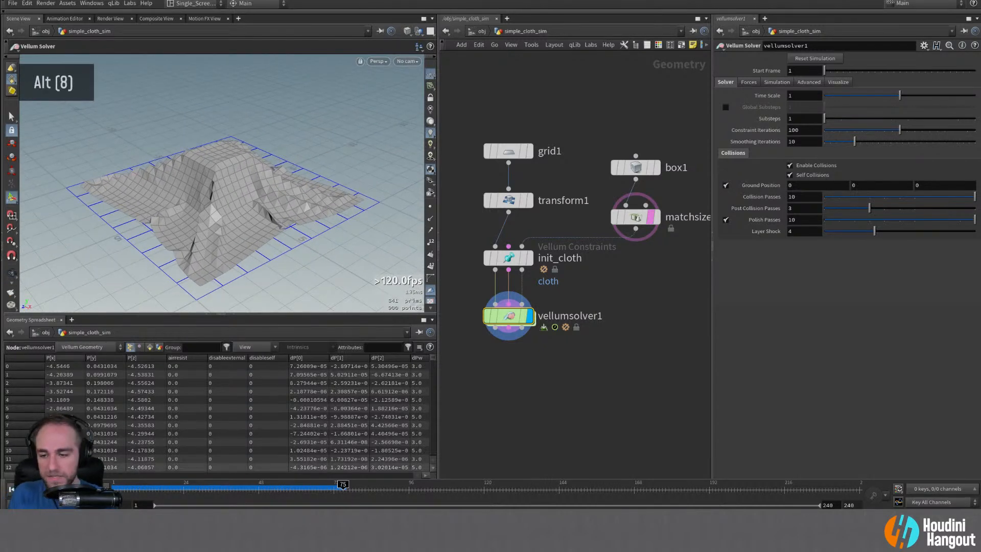
- Play the cloth simulation from the first frame and return to frame 1
{"action": "left_click", "coordinate": [11, 489]}
{"action": "left_click", "coordinate": [54, 488]}
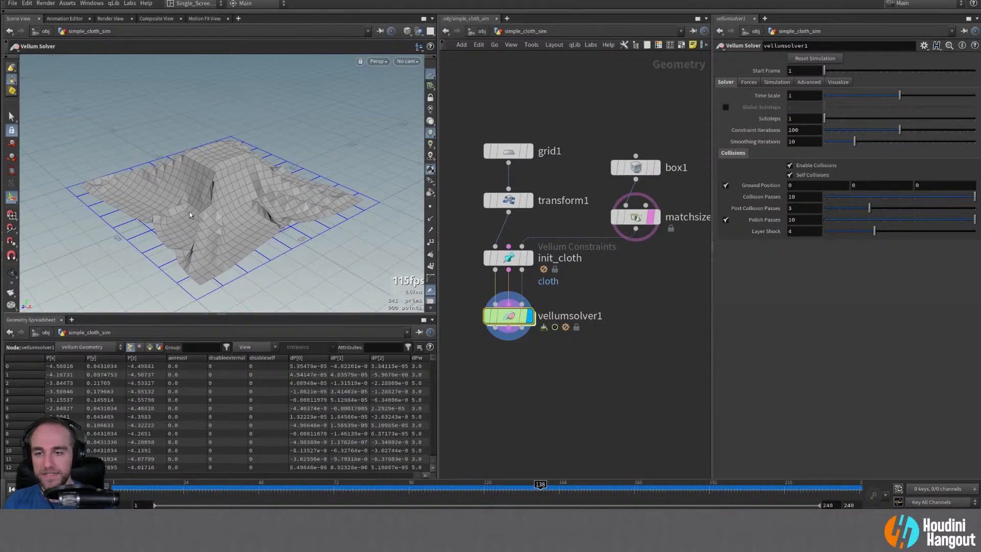
{"action": "key", "text": "ctrl+Up"}
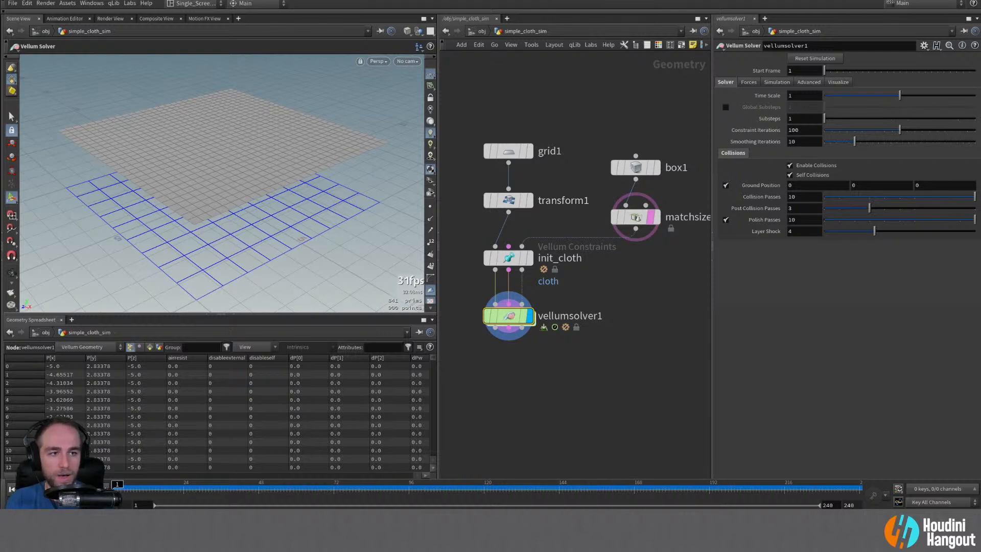
- Set the Vellum Solver's substeps to 3, replay the cloth simulation, and return to frame 1
{"action": "left_click", "coordinate": [857, 119]}
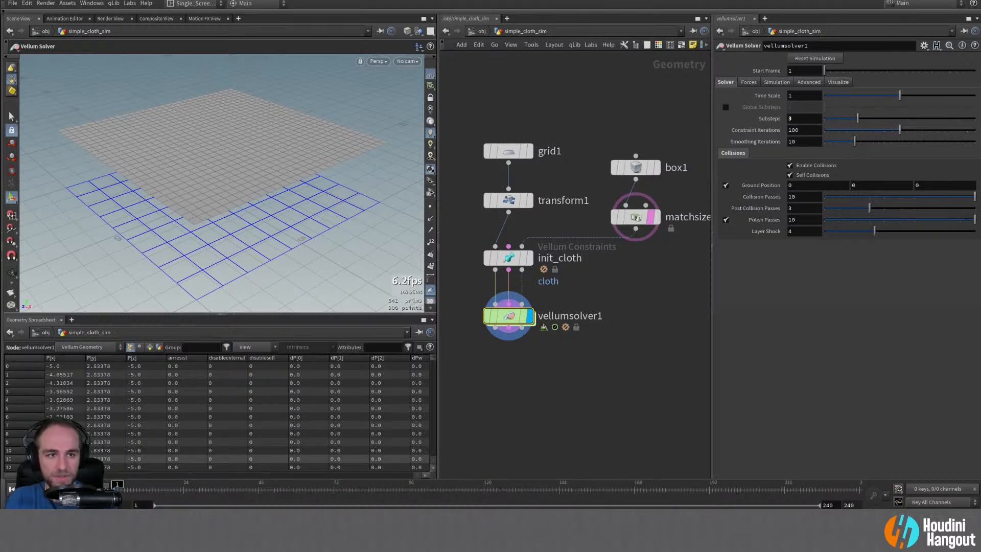
{"action": "left_click", "coordinate": [57, 489]}
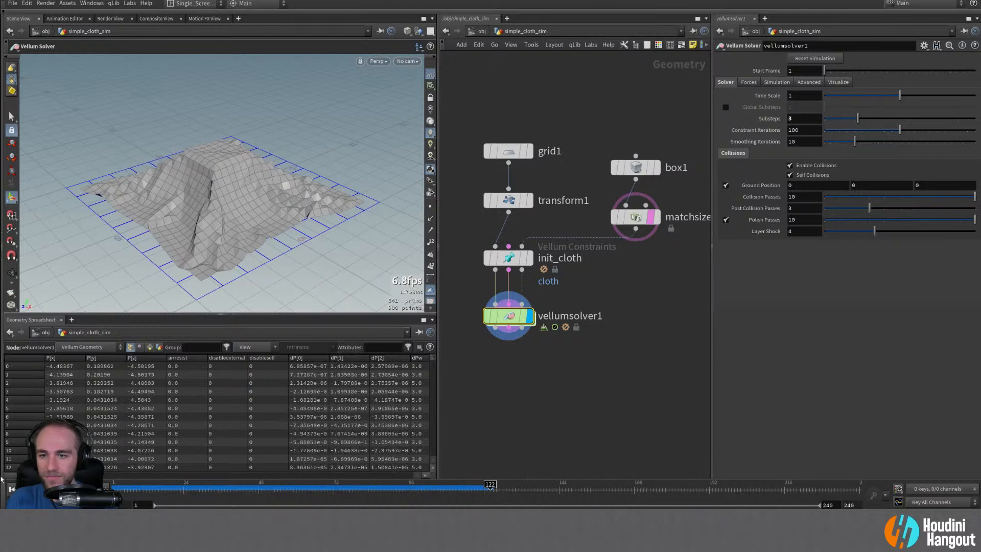
{"action": "left_click", "coordinate": [11, 489]}
{"action": "left_click", "coordinate": [46, 489]}
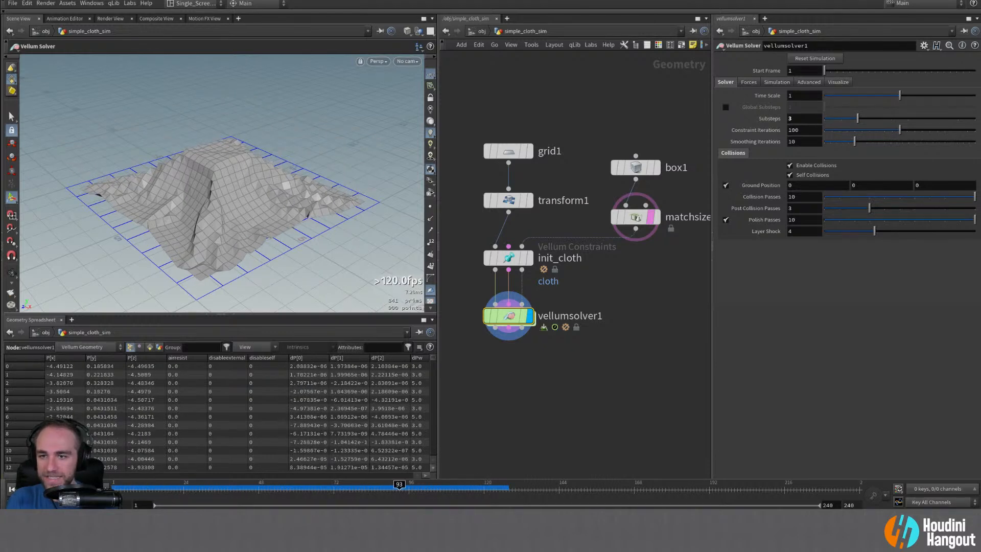
{"action": "left_click", "coordinate": [11, 488]}
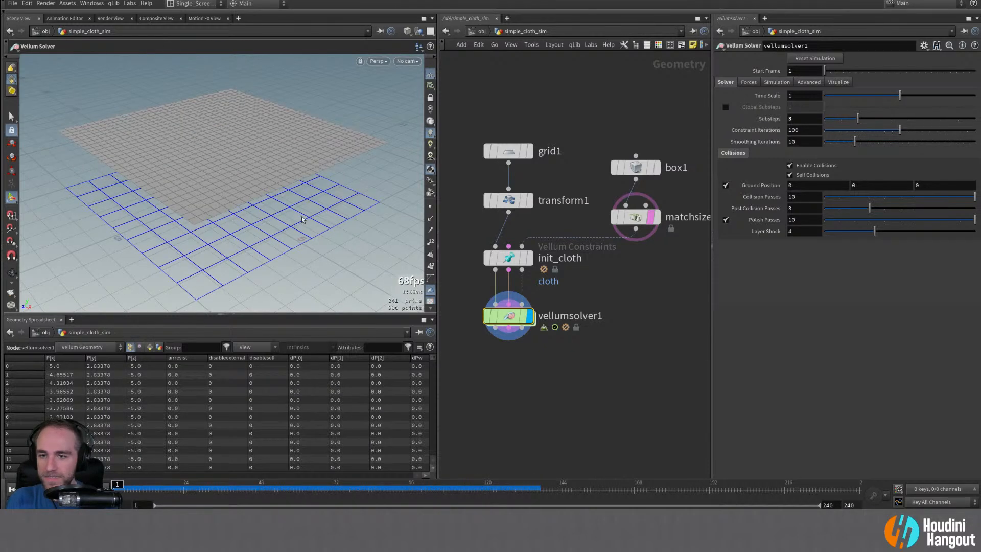
- Select init_cloth and review its geometry, thickness, drag and stretch settings with the cloth grid viewed up close
{"action": "right_click_drag", "start_coordinate": [301, 216], "coordinate": [248, 169], "text": "alt"}
{"action": "mouse_move", "coordinate": [248, 168]}
{"action": "left_mouse_down", "text": "alt"}
{"action": "mouse_move", "coordinate": [235, 143]}
{"action": "mouse_move", "coordinate": [266, 166]}
{"action": "left_mouse_up", "text": "alt"}
{"action": "right_click_drag", "start_coordinate": [266, 166], "coordinate": [271, 155], "text": "alt"}
{"action": "left_click_drag", "start_coordinate": [271, 155], "coordinate": [277, 172], "text": "alt"}
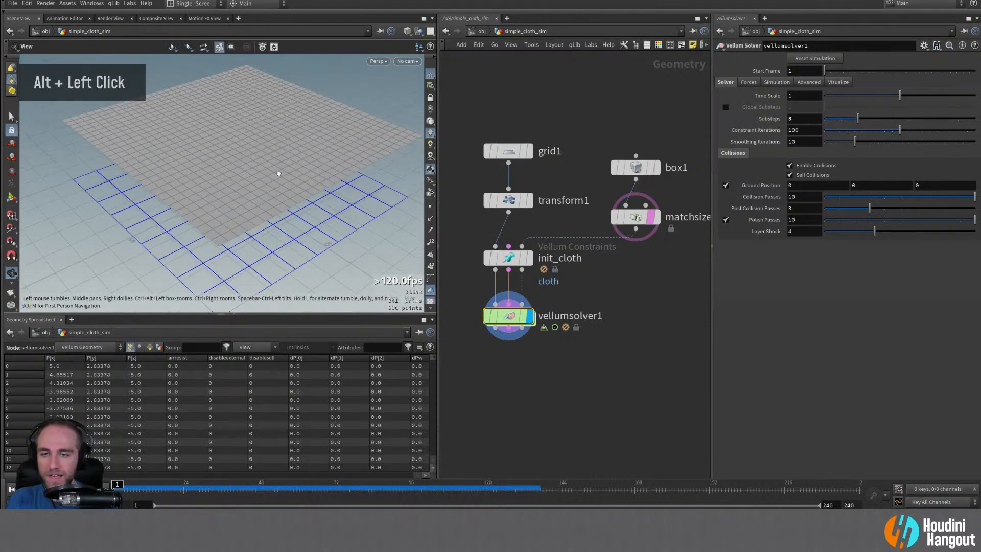
{"action": "left_click", "coordinate": [520, 260]}
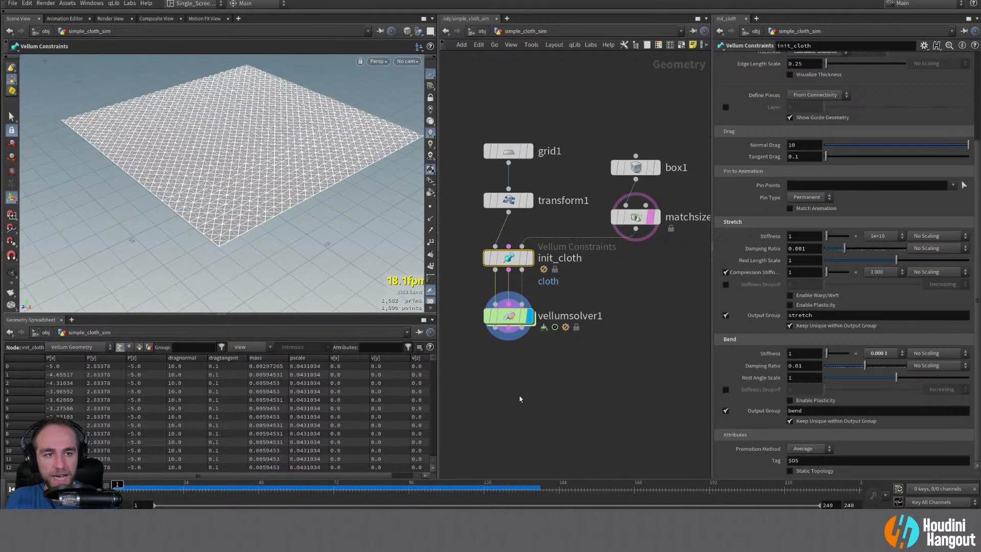
{"action": "scroll", "coordinate": [763, 213], "scroll_direction": "up", "scroll_amount": 6}
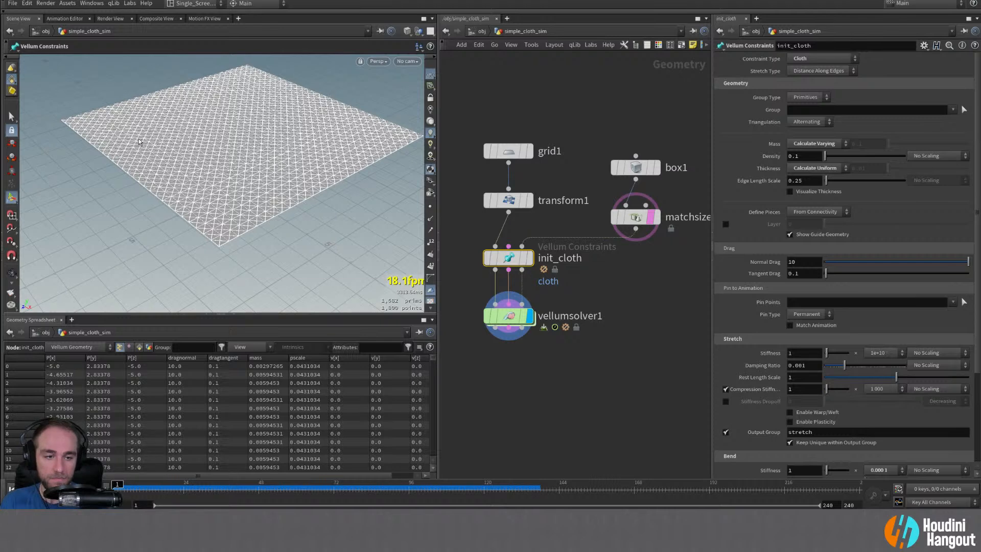
- Review the bend and stretch damping settings of init_cloth and set its density to 1
{"action": "scroll", "coordinate": [740, 351], "scroll_direction": "down", "scroll_amount": 10}
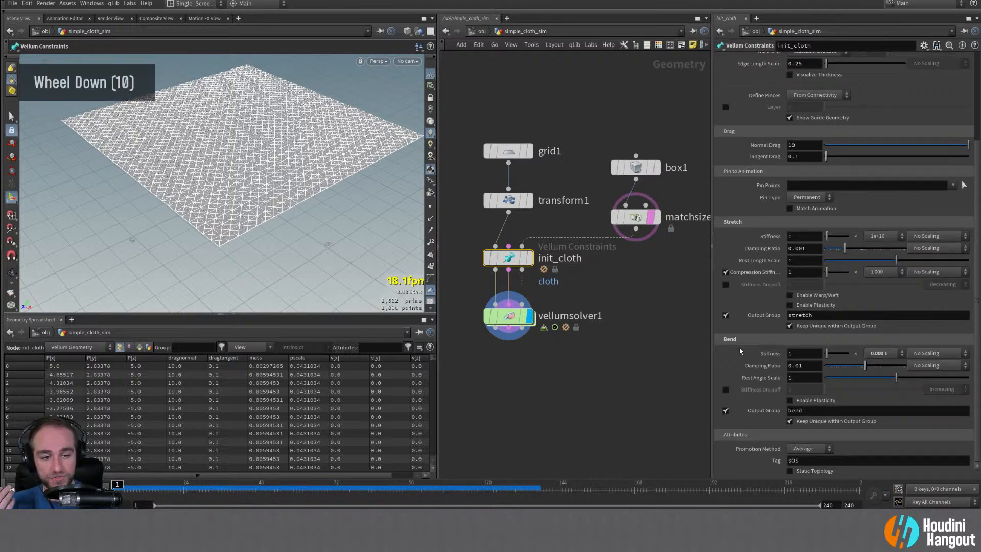
{"action": "mouse_move", "coordinate": [759, 247]}
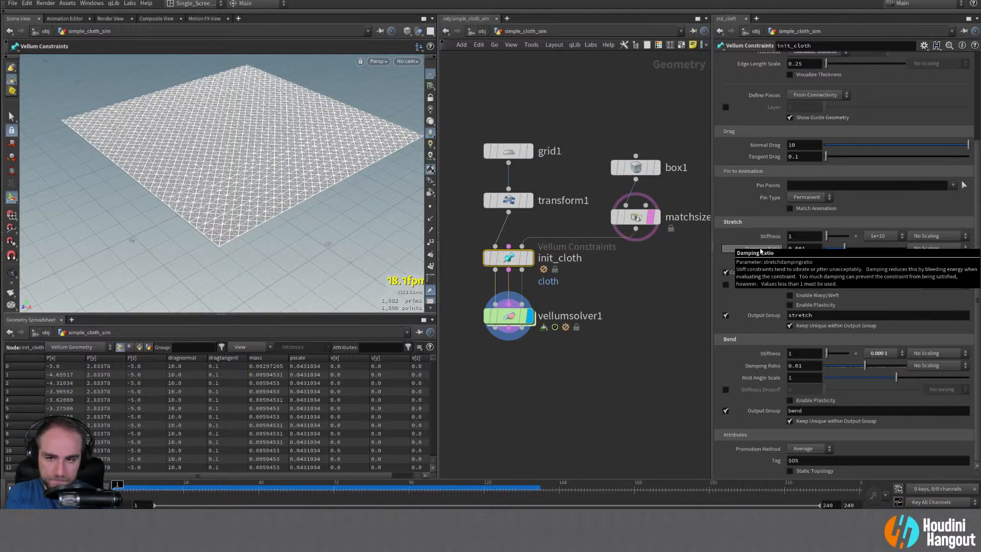
{"action": "scroll", "coordinate": [733, 179], "scroll_direction": "up", "scroll_amount": 8}
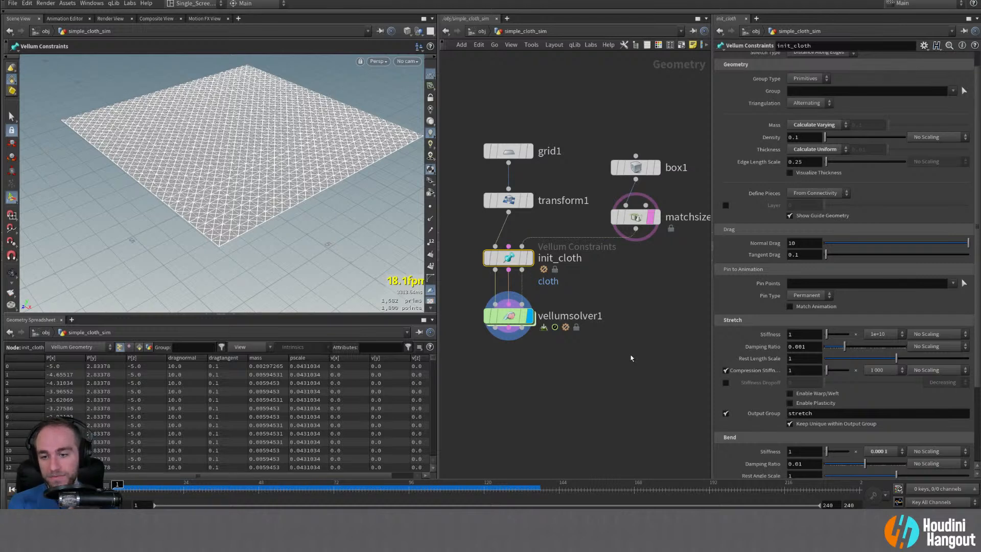
{"action": "left_click", "coordinate": [808, 126]}
{"action": "left_click", "coordinate": [759, 124]}
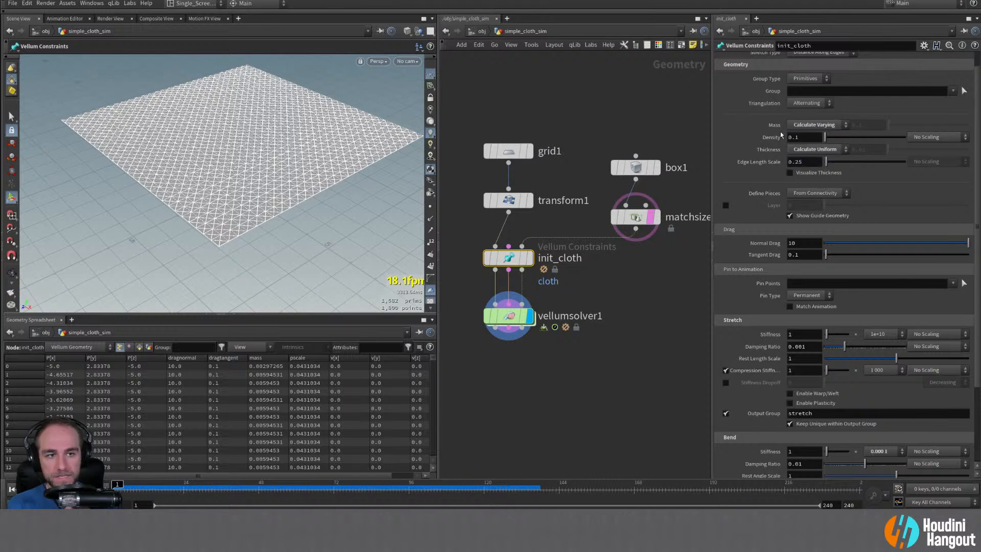
{"action": "double_click", "coordinate": [800, 137]}
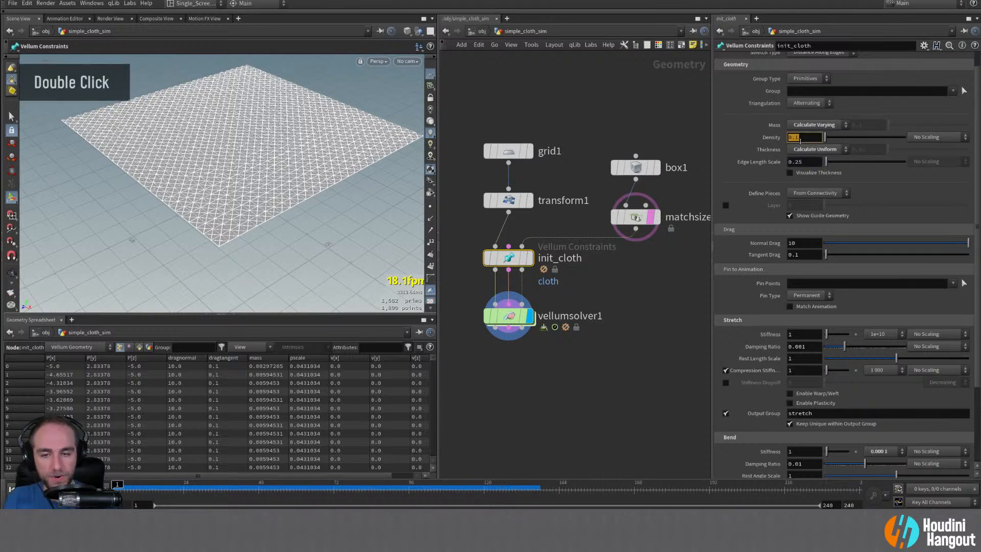
{"action": "type", "text": "1"}
{"action": "key", "text": "Return"}
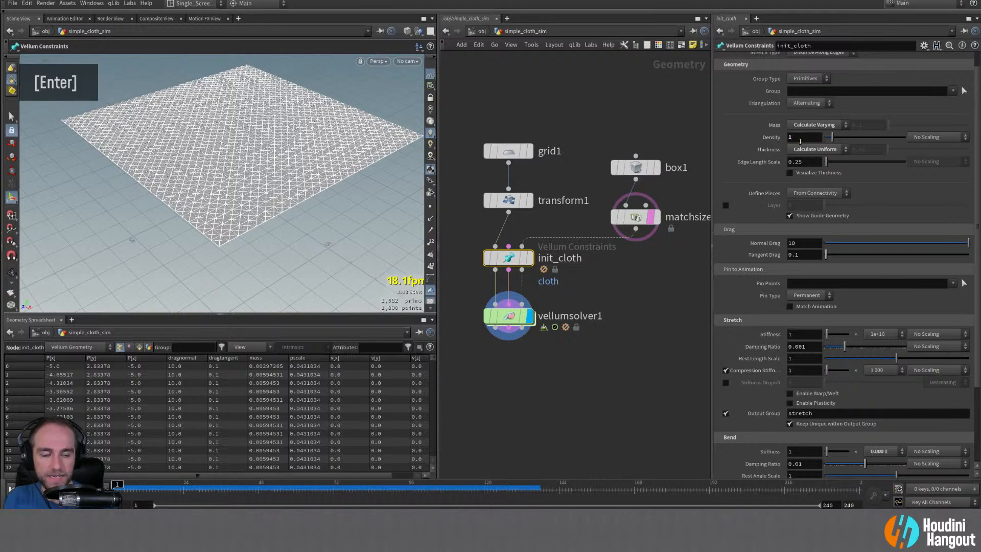
- Show the vellumsolver1 result, play the cloth simulation from the first frame, and inspect the drape over the box
{"action": "left_click", "coordinate": [505, 315]}
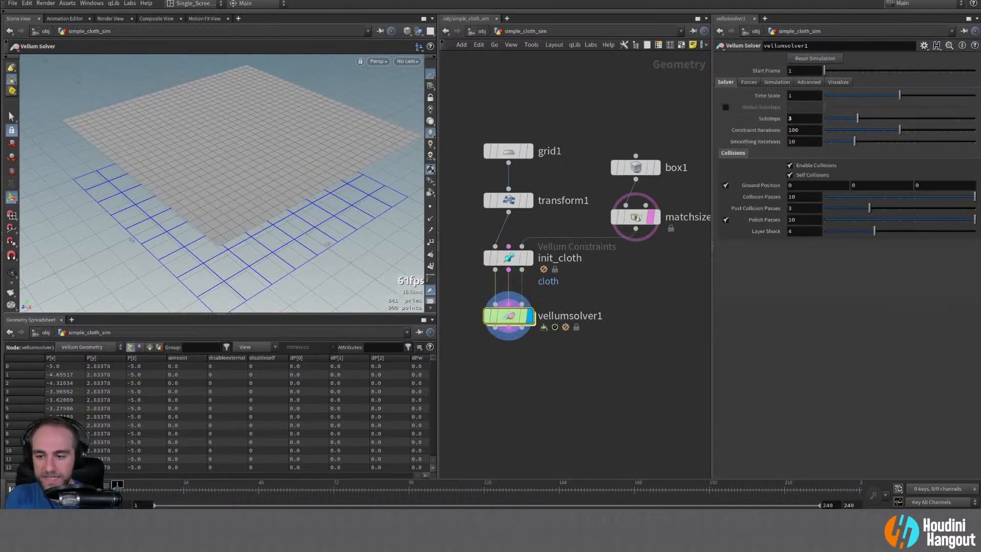
{"action": "key", "text": "Up"}
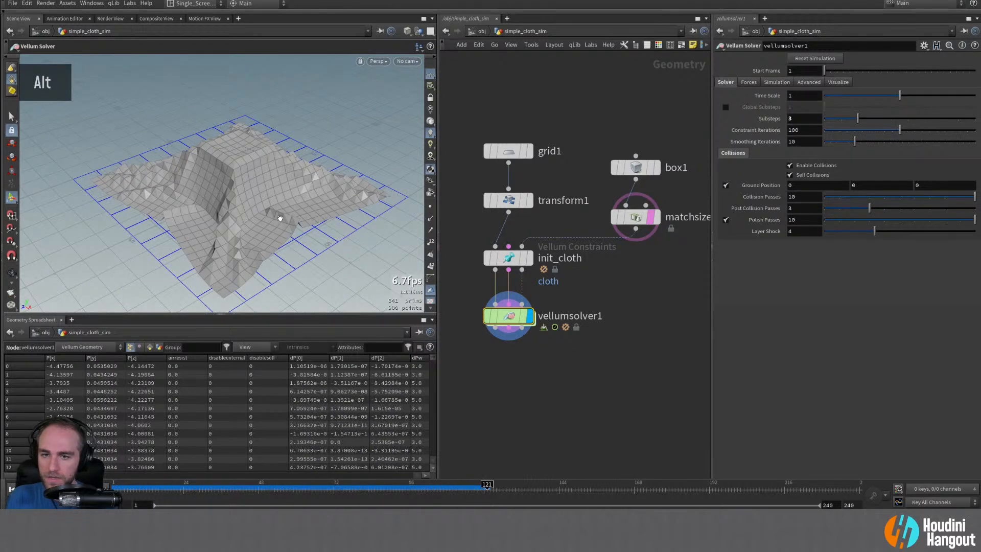
{"action": "left_click", "coordinate": [215, 229], "text": "alt"}
{"action": "left_click_drag", "start_coordinate": [215, 229], "coordinate": [224, 205], "text": "alt"}
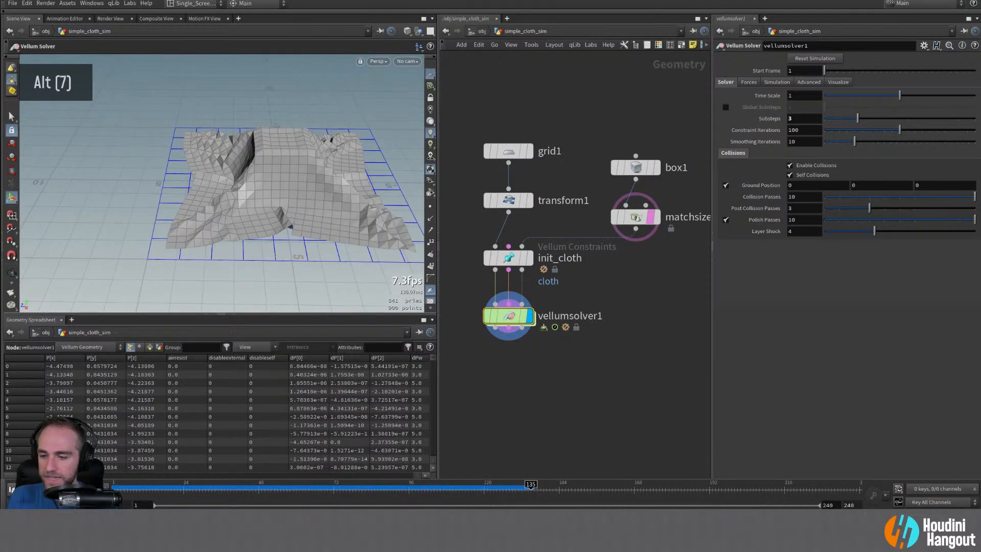
- Set grid1 to 40 rows and 40 columns
{"action": "left_click", "coordinate": [508, 150]}
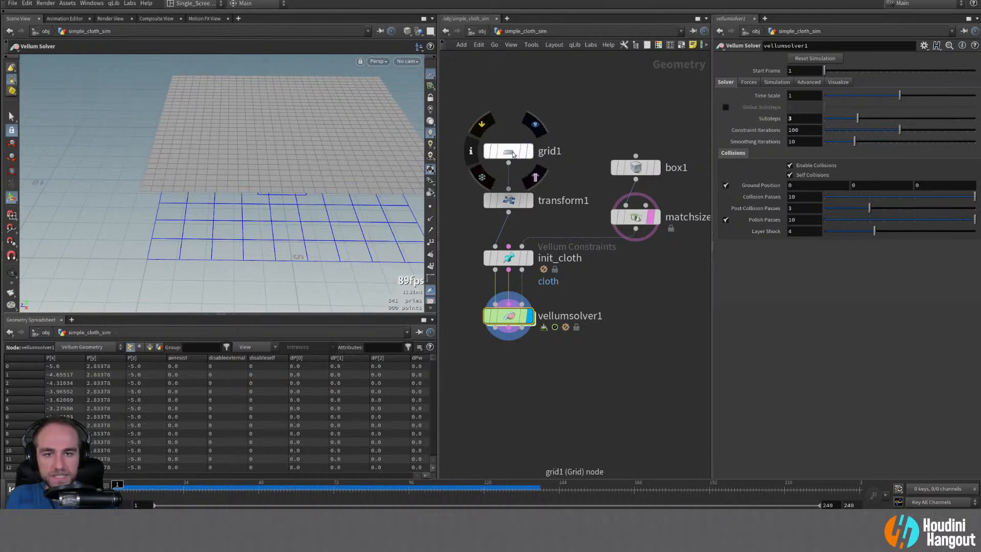
{"action": "double_click", "coordinate": [798, 128]}
{"action": "type", "text": "40"}
{"action": "key", "text": "Tab"}
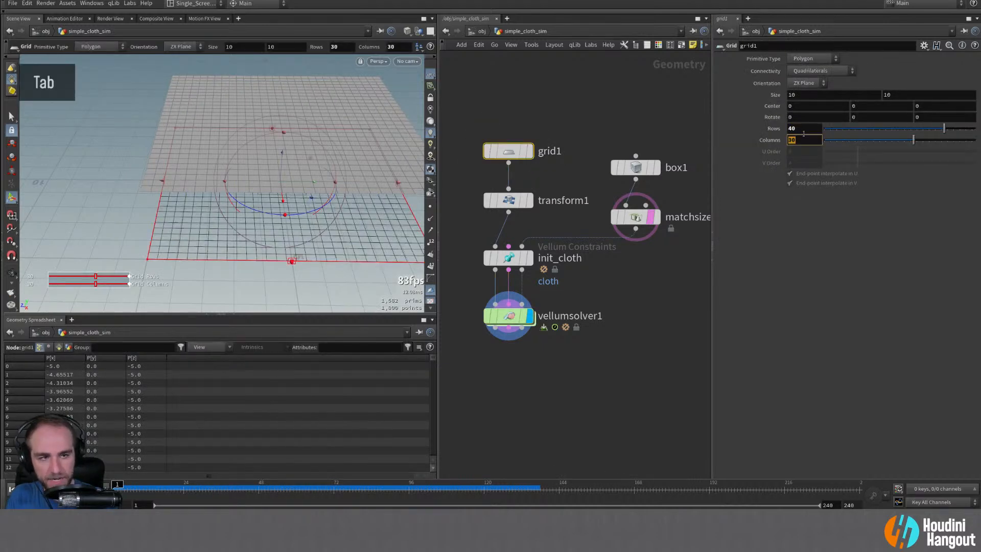
{"action": "type", "text": "40"}
{"action": "key", "text": "Return"}
{"action": "left_click_drag", "start_coordinate": [296, 148], "coordinate": [352, 127], "text": "alt"}
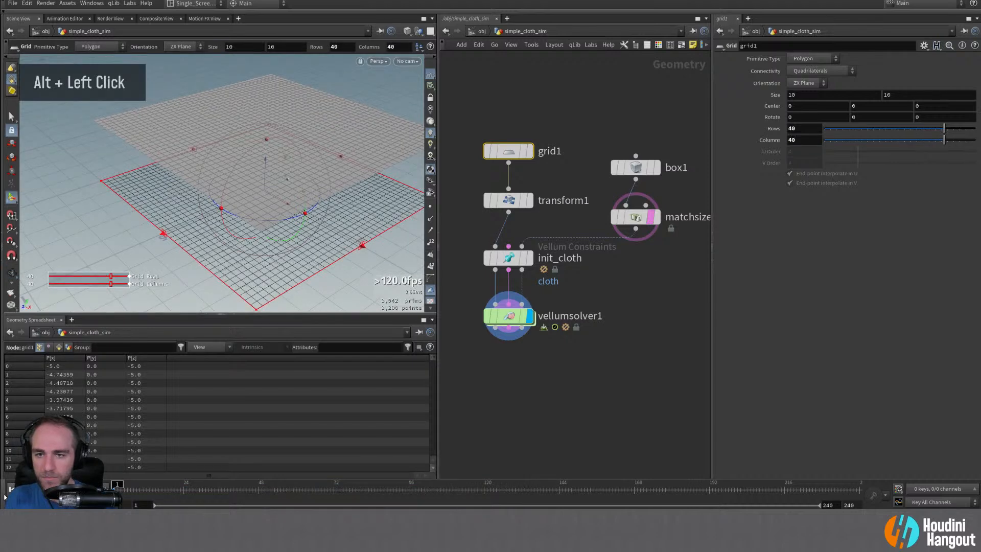
- Play the simulation of the denser cloth with vellumsolver1 selected, and return to frame 1
{"action": "left_click", "coordinate": [52, 488]}
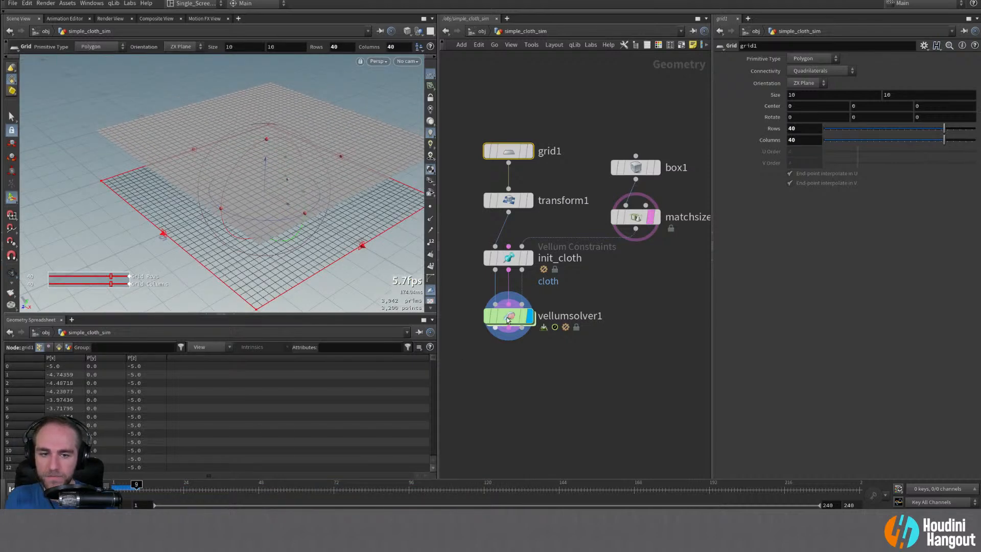
{"action": "left_click", "coordinate": [507, 316]}
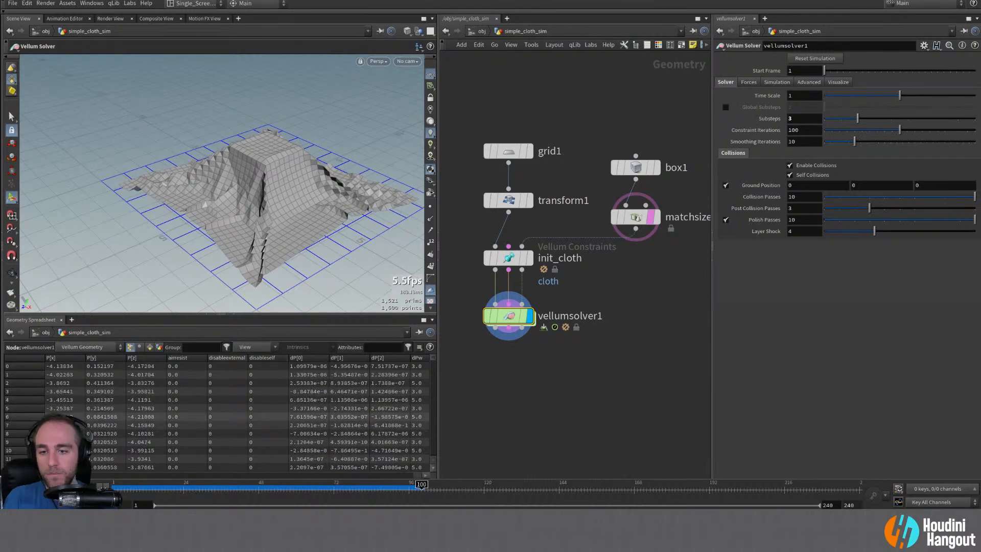
{"action": "key", "text": "ctrl+Up"}
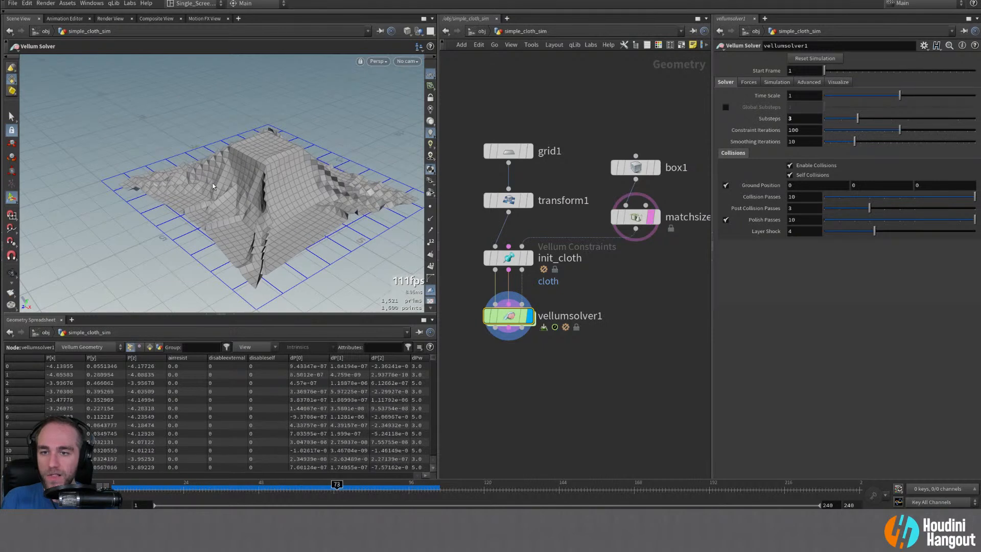
{"action": "key", "text": "ctrl+Up"}
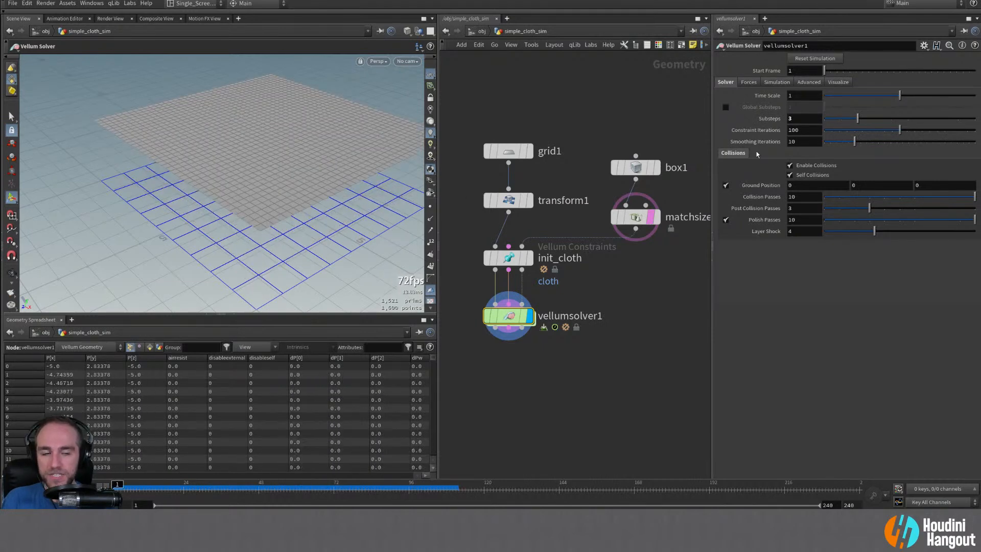
- Set the density of init_cloth to 10
{"action": "left_click", "coordinate": [508, 258]}
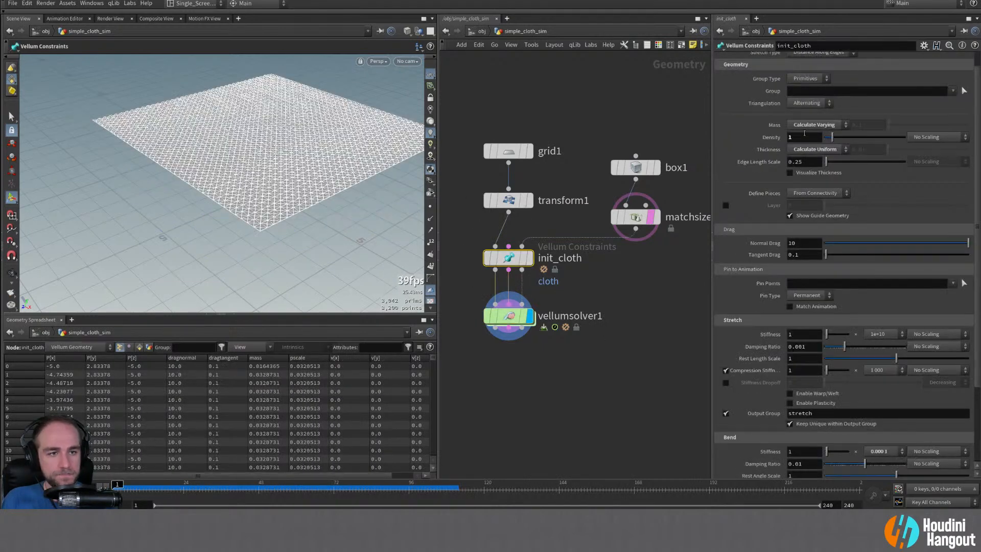
{"action": "left_click", "coordinate": [801, 137]}
{"action": "type", "text": "10"}
{"action": "key", "text": "Return"}
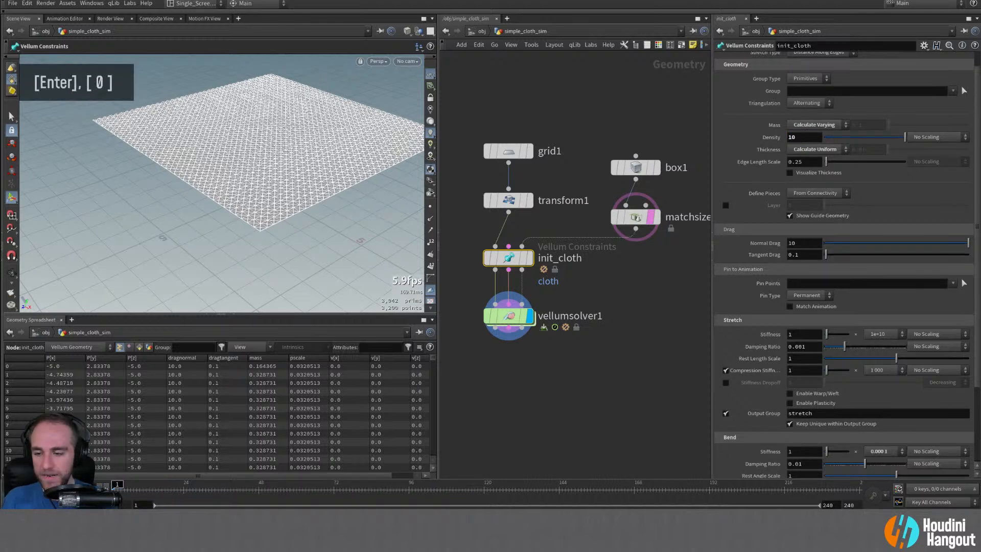
- Play the simulation of the heavier cloth with vellumsolver1 selected, and return to frame 1
{"action": "key", "text": "Up"}
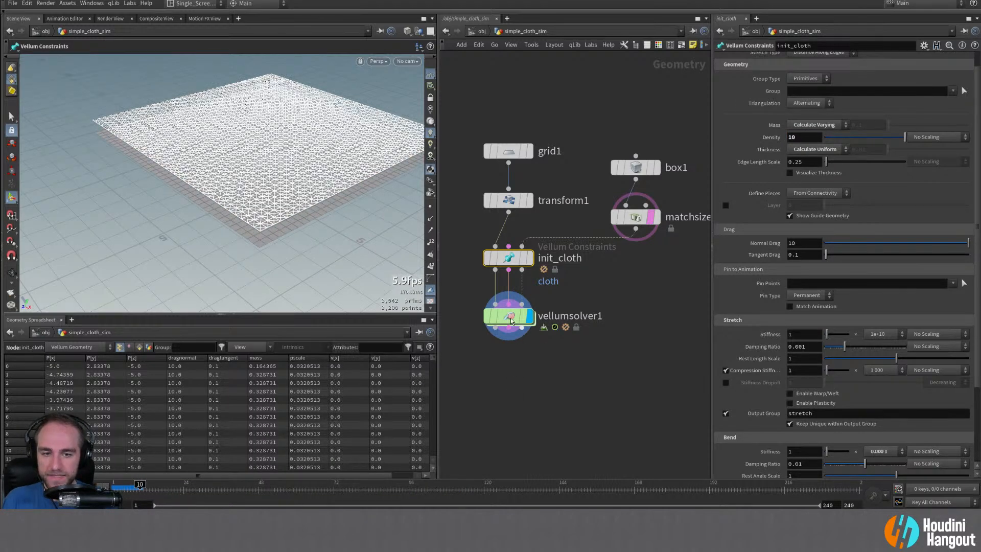
{"action": "left_click", "coordinate": [511, 320]}
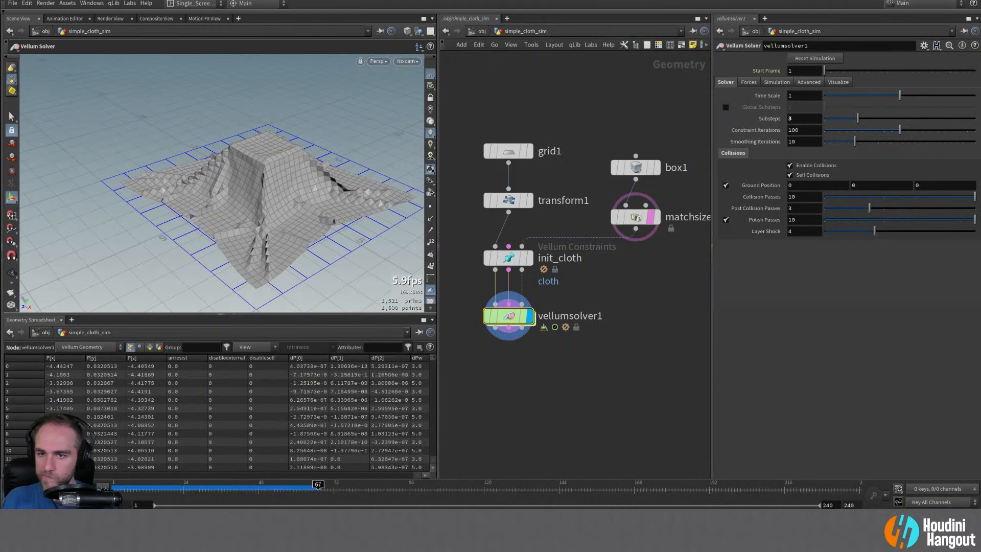
{"action": "key", "text": "ctrl+Up"}
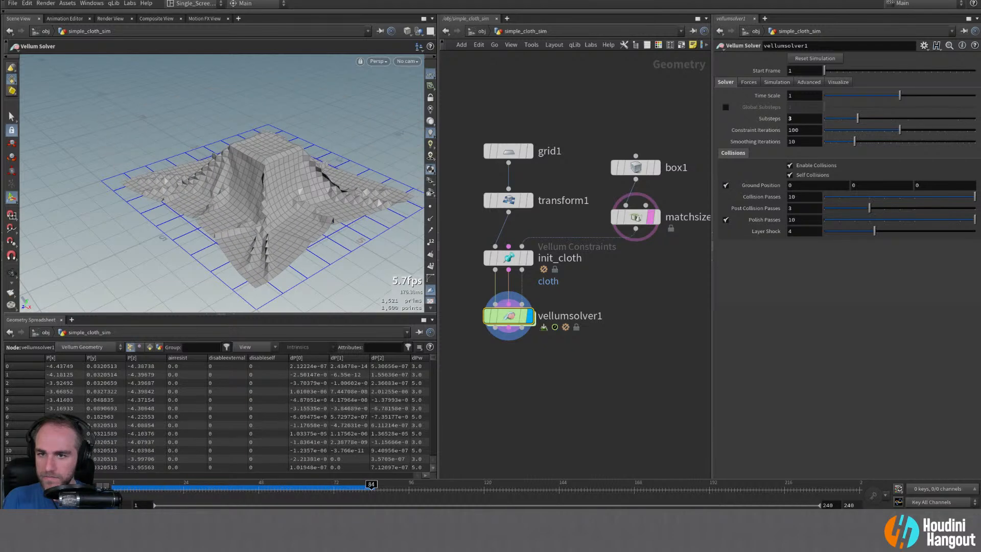
{"action": "key", "text": "ctrl+Up"}
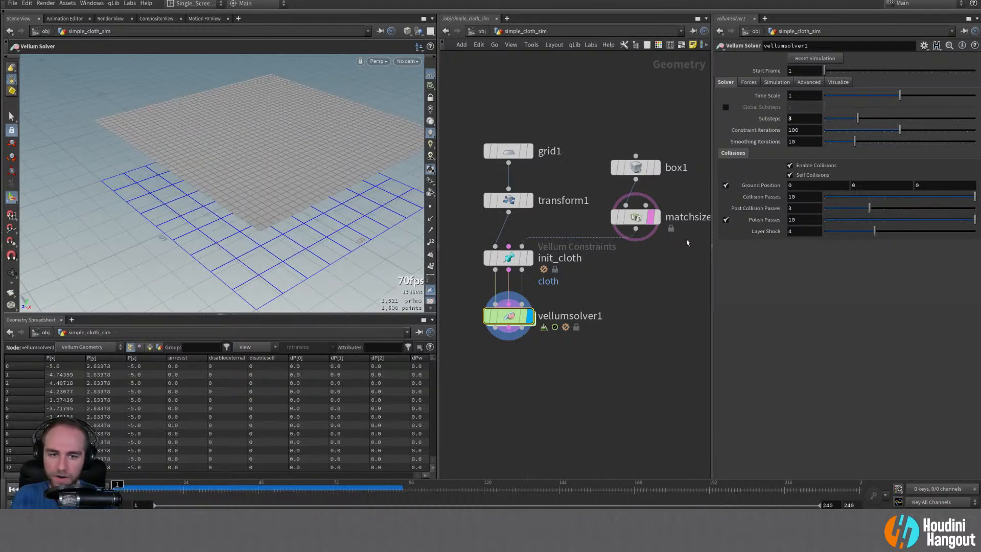
- Turn on thickness visualization for init_cloth and inspect the point spheres at the cloth's corner up close
{"action": "left_click", "coordinate": [508, 257]}
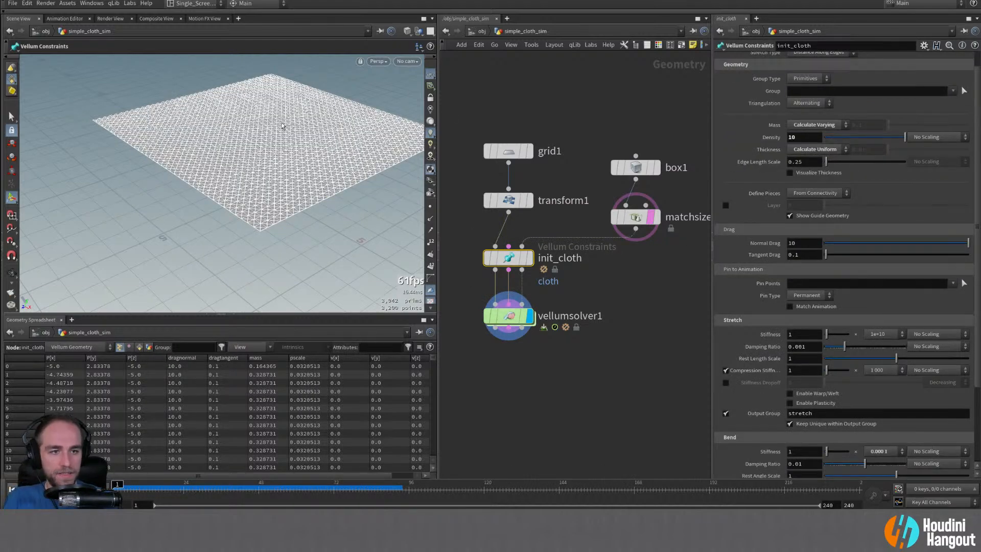
{"action": "right_click_drag", "start_coordinate": [282, 125], "coordinate": [286, 141], "text": "alt"}
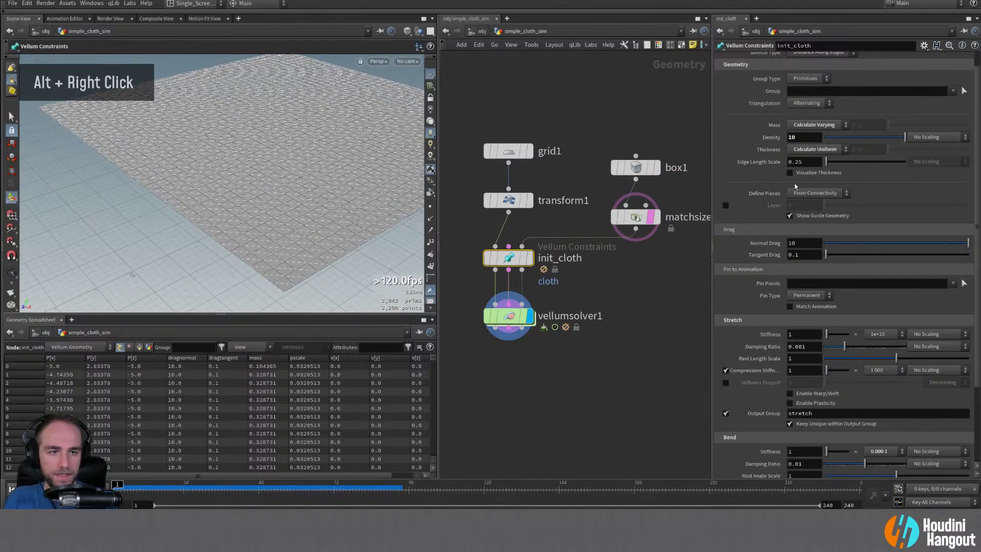
{"action": "left_click", "coordinate": [788, 175]}
{"action": "left_click_drag", "start_coordinate": [254, 233], "coordinate": [271, 199], "text": "alt"}
{"action": "right_click_drag", "start_coordinate": [271, 199], "coordinate": [320, 257], "text": "alt"}
{"action": "left_click_drag", "start_coordinate": [320, 257], "coordinate": [312, 268], "text": "alt"}
{"action": "right_click_drag", "start_coordinate": [312, 268], "coordinate": [312, 273], "text": "alt"}
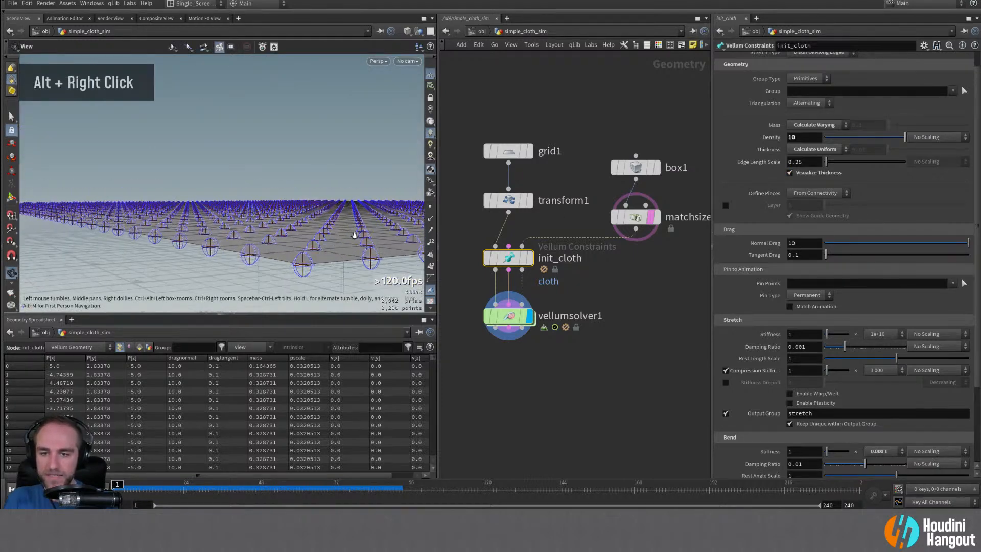
{"action": "left_click_drag", "start_coordinate": [311, 274], "coordinate": [310, 275], "text": "alt"}
{"action": "middle_click_drag", "start_coordinate": [310, 276], "coordinate": [302, 253], "text": "alt"}
{"action": "left_click_drag", "start_coordinate": [302, 253], "coordinate": [289, 201], "text": "alt"}
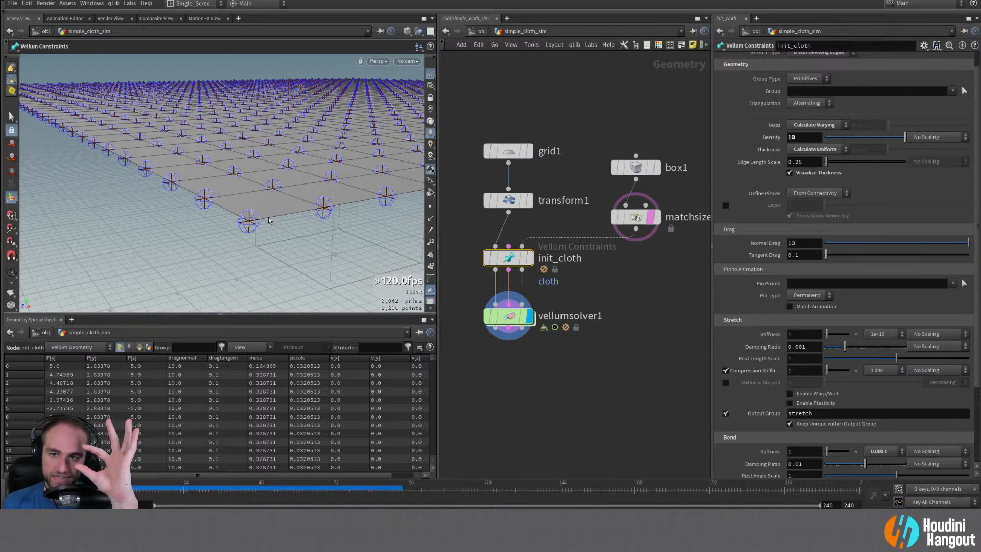
- Set the thickness Edge Length Scale of init_cloth to 0.1 and inspect the spheres on the cloth
{"action": "double_click", "coordinate": [798, 162]}
{"action": "type", "text": "1"}
{"action": "key", "text": "Return"}
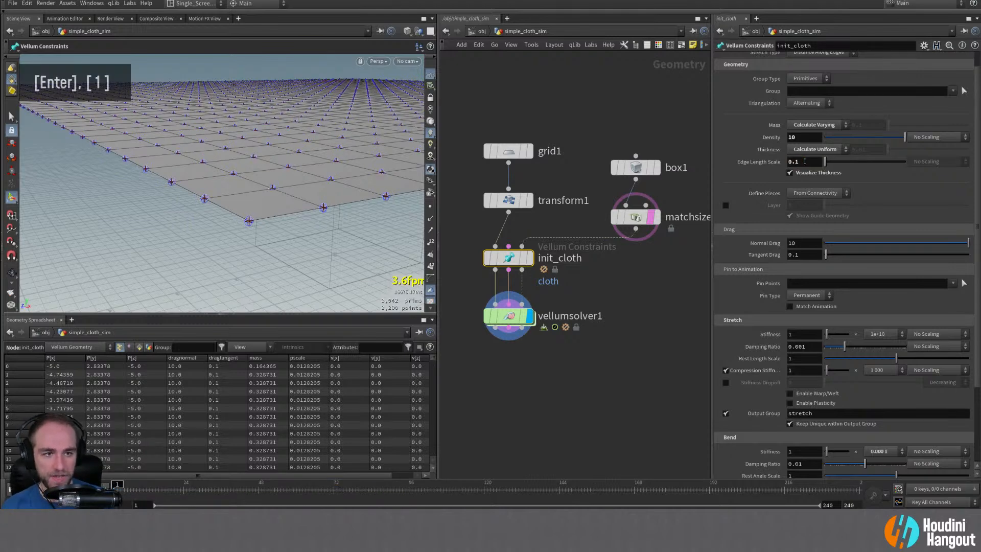
{"action": "right_click_drag", "start_coordinate": [264, 195], "coordinate": [267, 172], "text": "alt"}
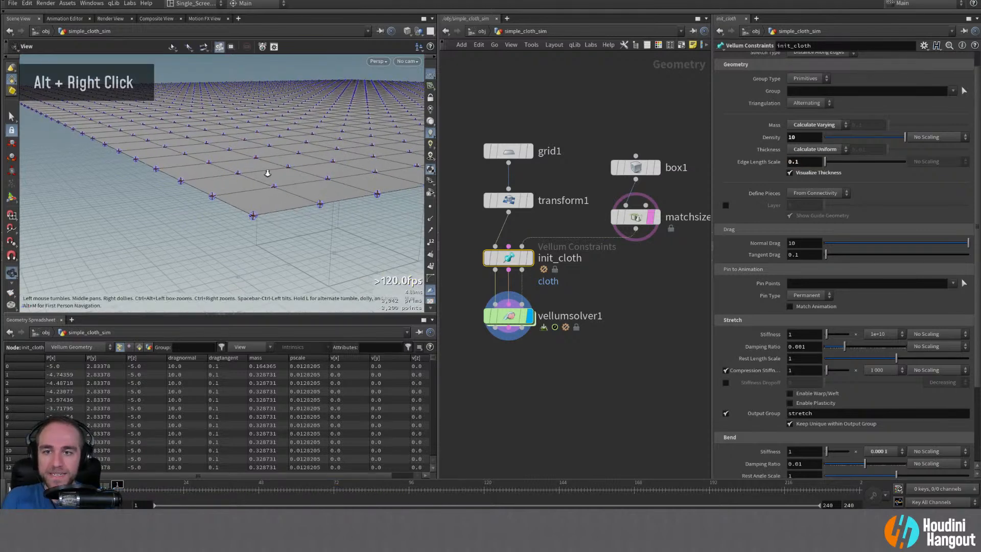
{"action": "left_click_drag", "start_coordinate": [267, 172], "coordinate": [396, 314], "text": "alt"}
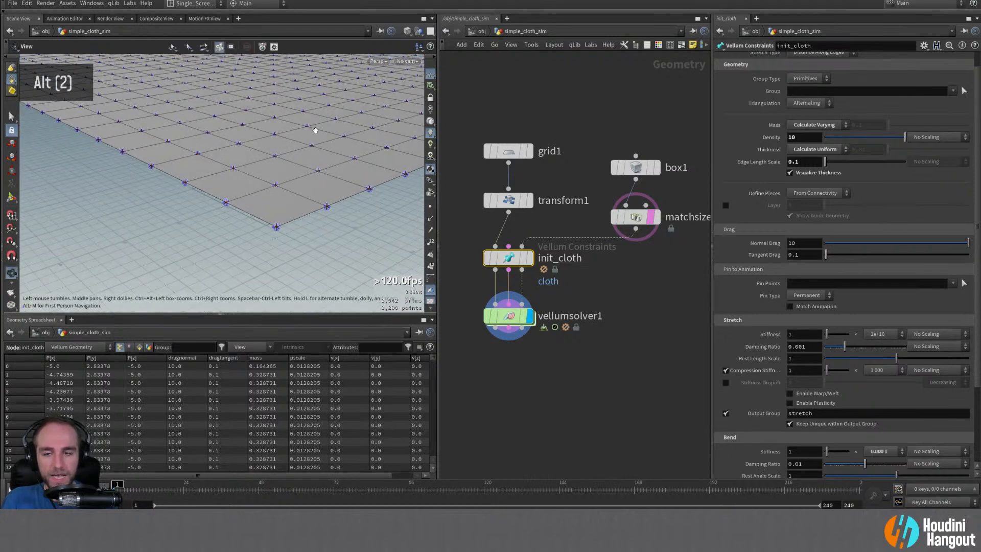
{"action": "right_click_drag", "start_coordinate": [313, 130], "coordinate": [309, 110], "text": "alt"}
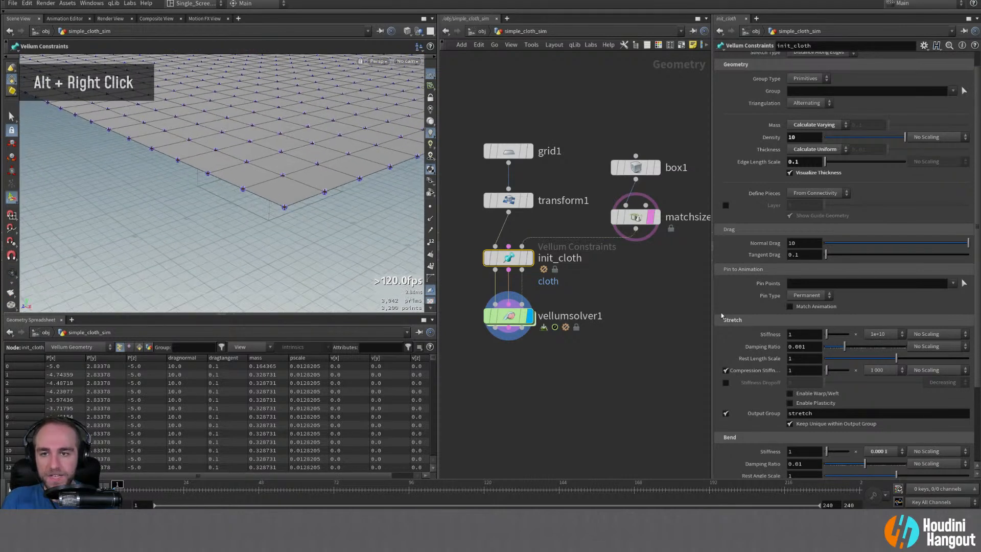
- Set the multiplier of init_cloth's stretch stiffness to 1e+7
{"action": "left_click", "coordinate": [884, 335]}
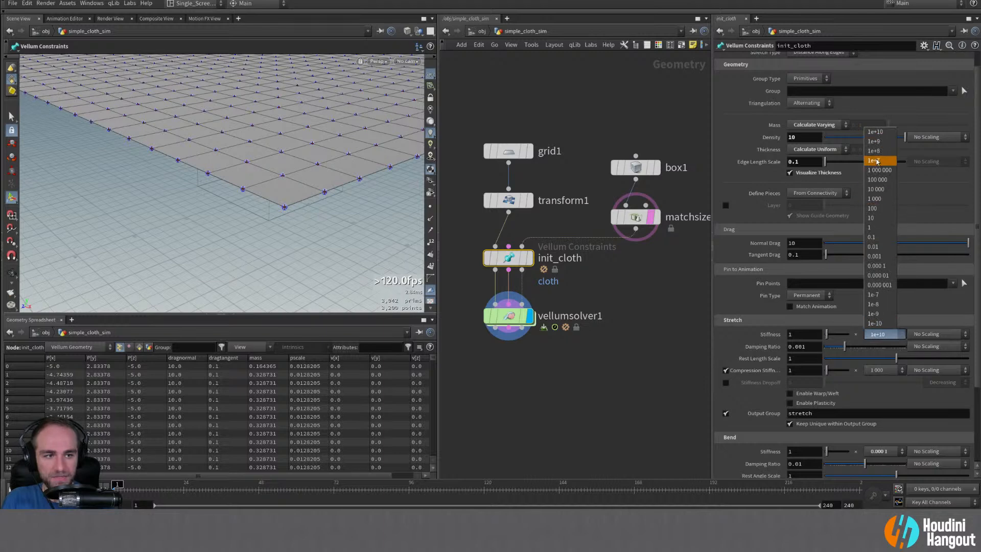
{"action": "left_click", "coordinate": [815, 318]}
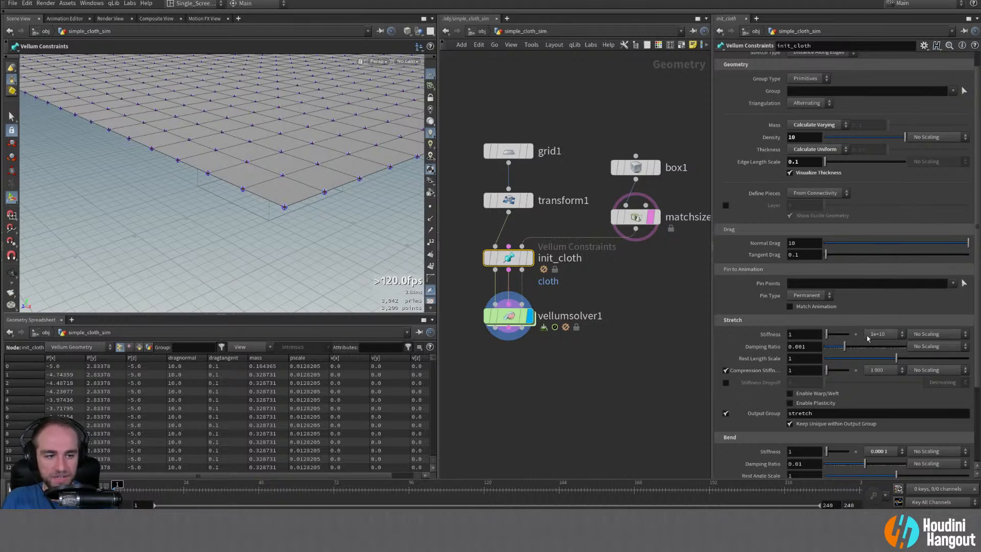
{"action": "left_click", "coordinate": [885, 335]}
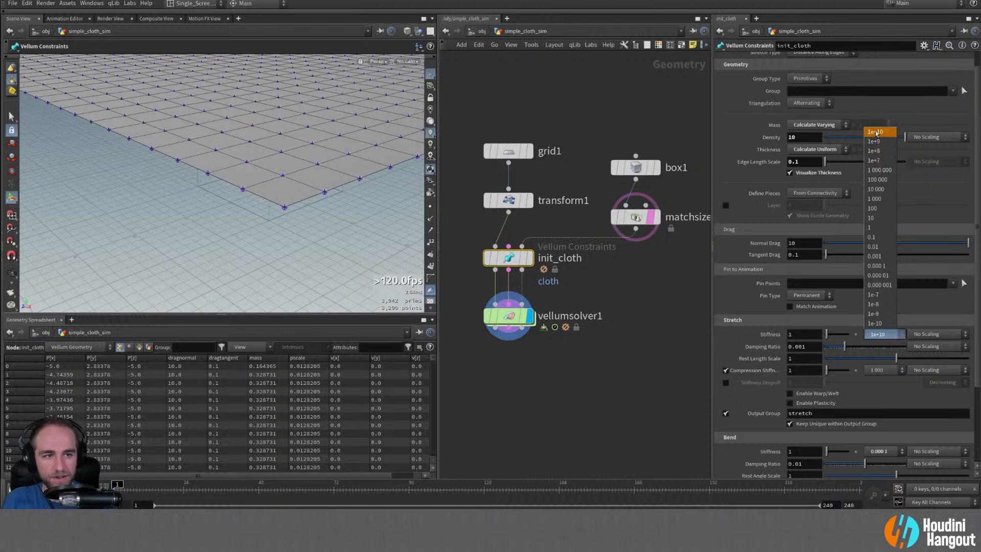
{"action": "left_click", "coordinate": [875, 161]}
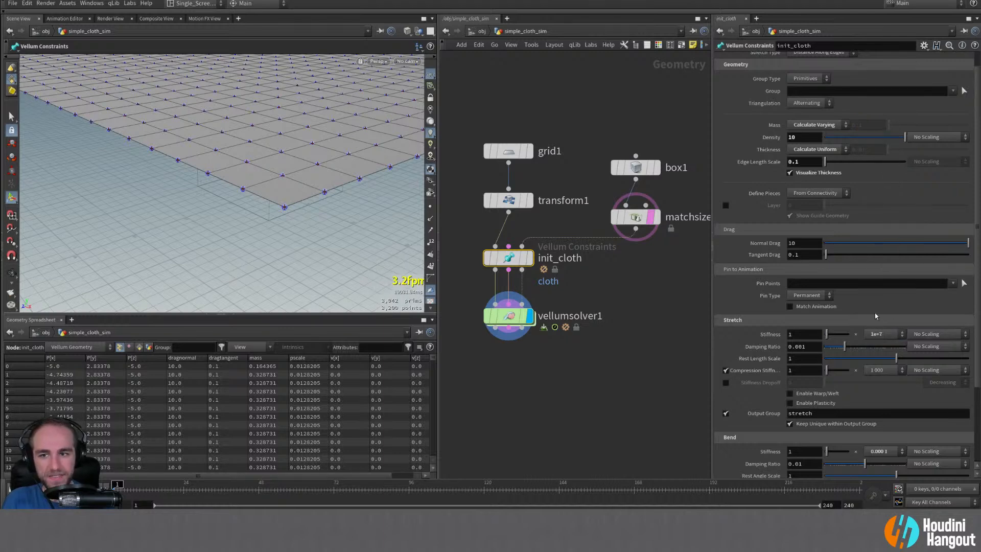
{"action": "right_click_drag", "start_coordinate": [251, 266], "coordinate": [245, 175], "text": "alt"}
{"action": "middle_click_drag", "start_coordinate": [245, 175], "coordinate": [265, 186], "text": "alt"}
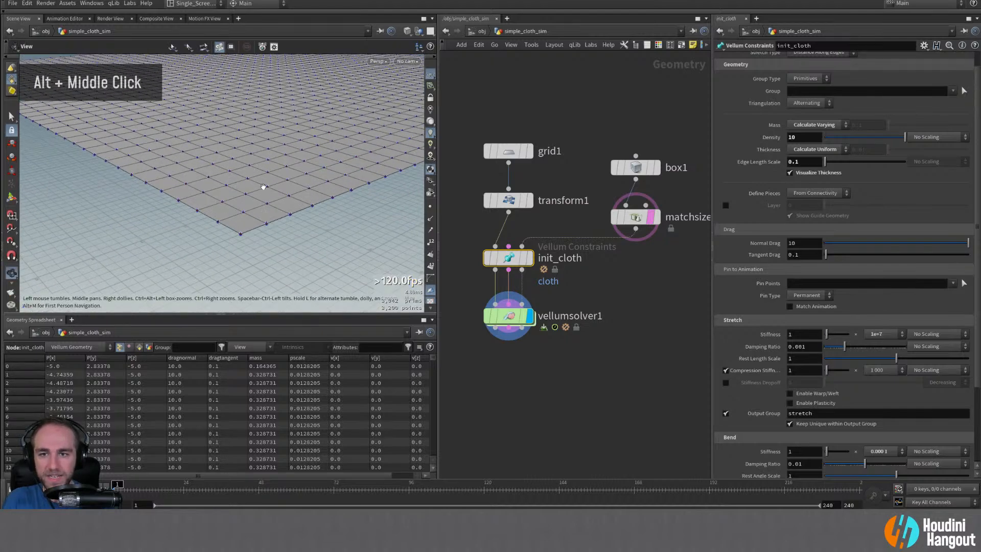
- Play the simulation of the cloth with stiffer stretch with vellumsolver1 selected, and return to frame 1
{"action": "right_click_drag", "start_coordinate": [265, 186], "coordinate": [256, 160], "text": "alt"}
{"action": "middle_click_drag", "start_coordinate": [256, 160], "coordinate": [258, 168], "text": "alt"}
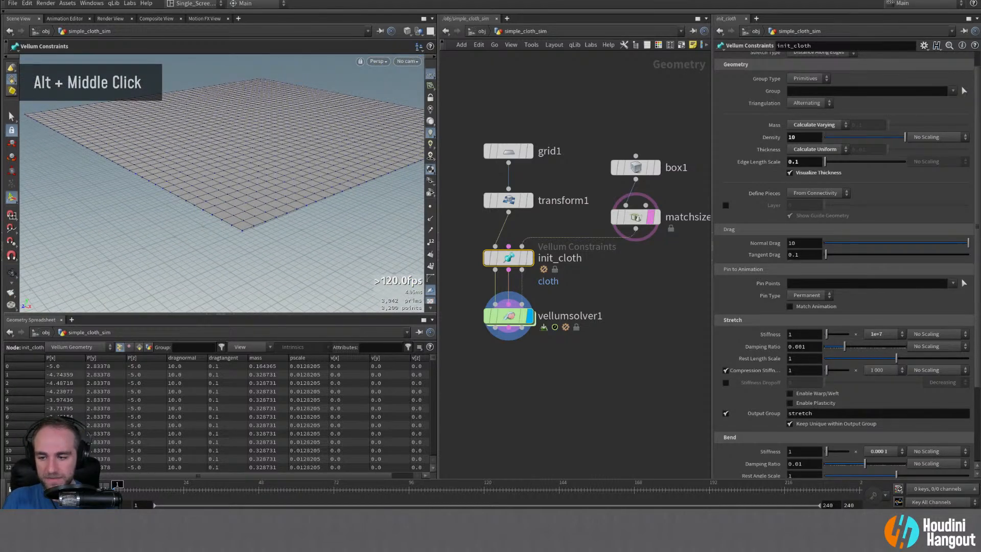
{"action": "key", "text": "Up"}
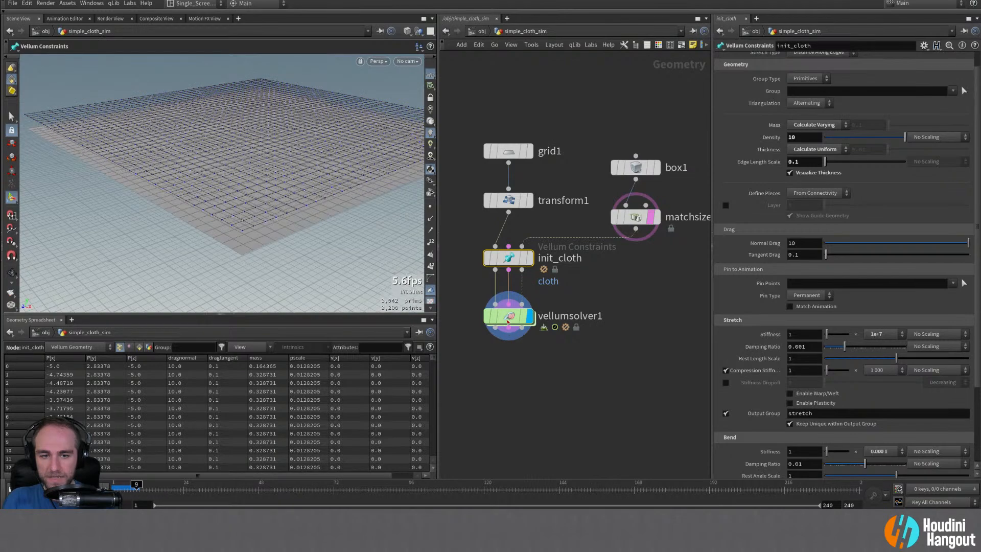
{"action": "left_click", "coordinate": [507, 320]}
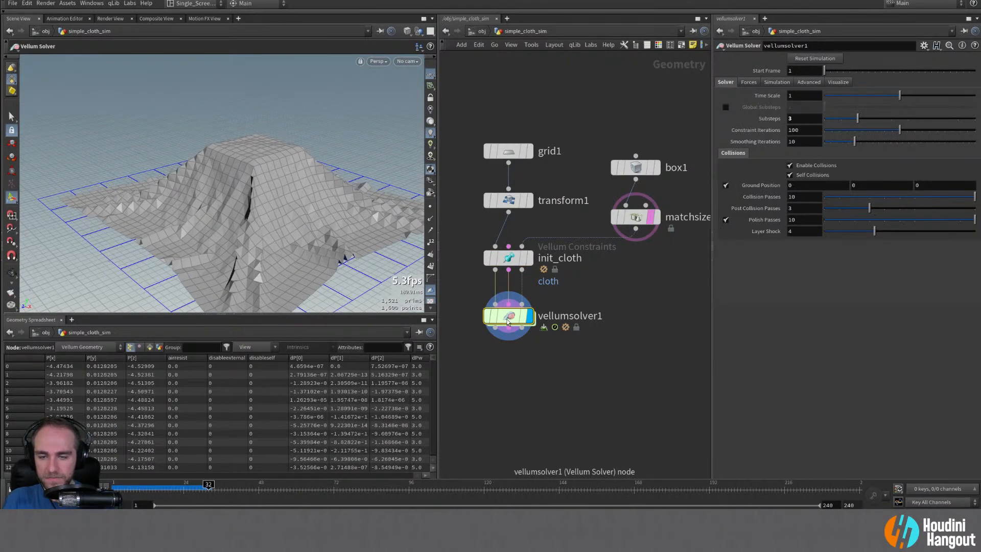
{"action": "mouse_move", "coordinate": [508, 320]}
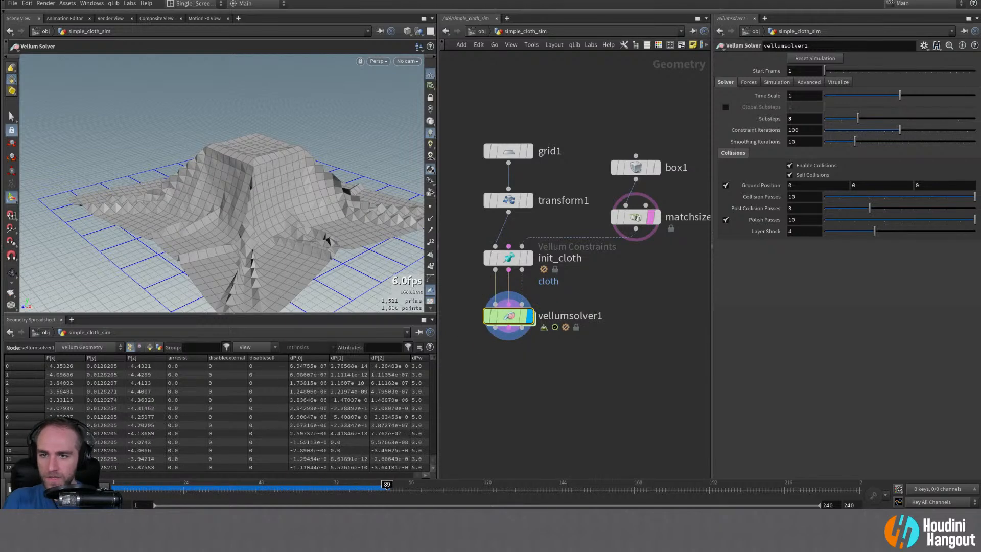
{"action": "key", "text": "ctrl+Up"}
{"action": "key", "text": "Up"}
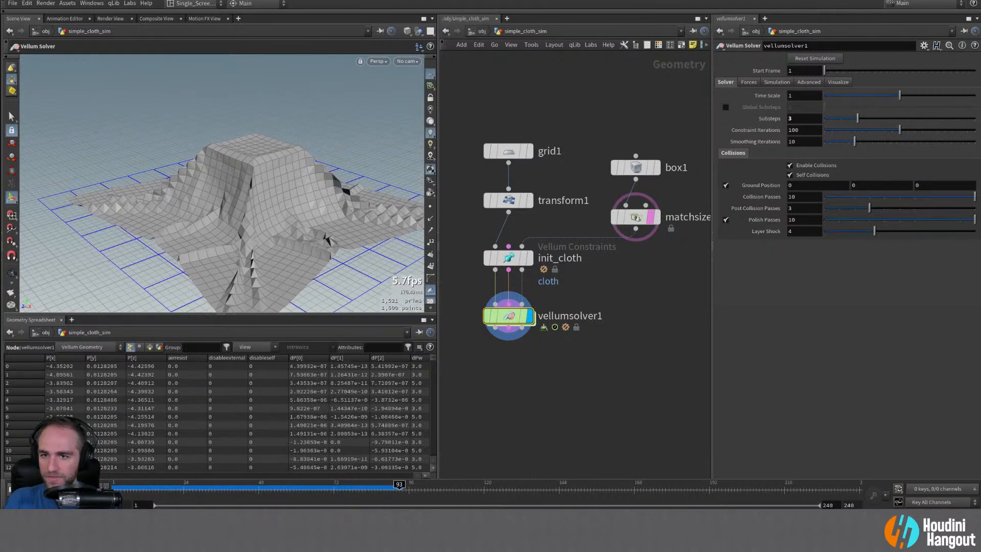
{"action": "key", "text": "ctrl+Up"}
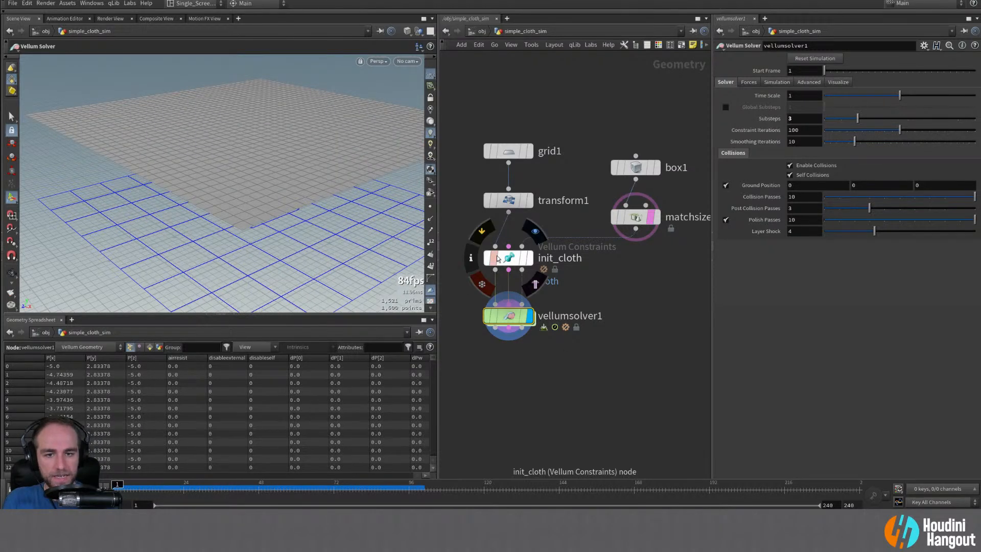
- Set the multiplier of init_cloth's bend stiffness to 0.001
{"action": "left_click", "coordinate": [508, 257]}
{"action": "scroll", "coordinate": [752, 189], "scroll_direction": "down", "scroll_amount": 3}
{"action": "scroll", "coordinate": [751, 189], "scroll_direction": "down", "scroll_amount": 2}
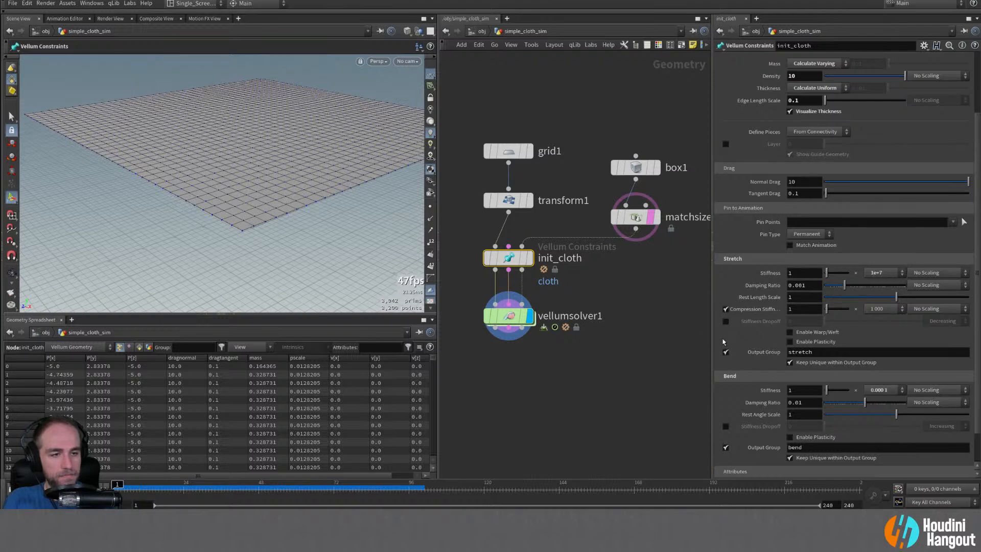
{"action": "scroll", "coordinate": [883, 330], "scroll_direction": "down", "scroll_amount": 1}
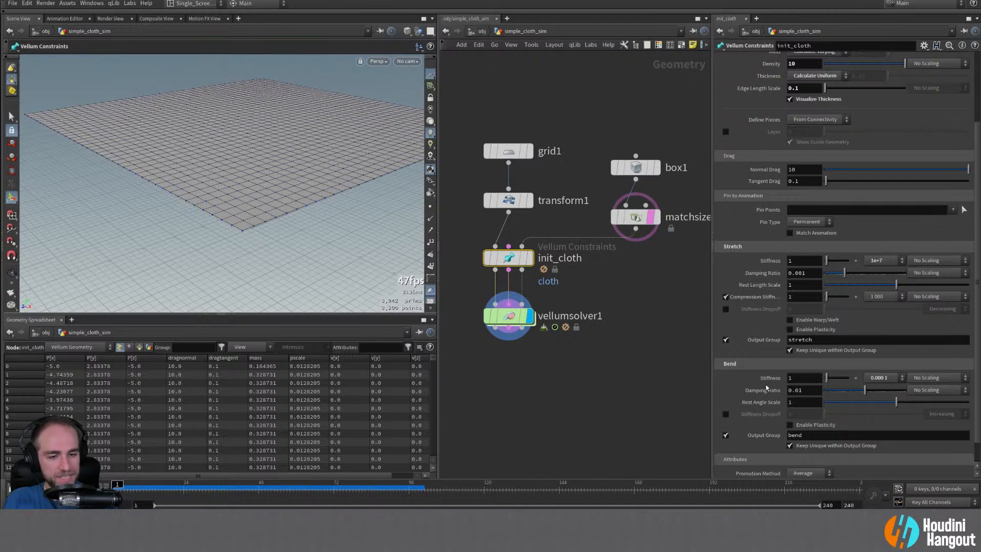
{"action": "left_click", "coordinate": [873, 379]}
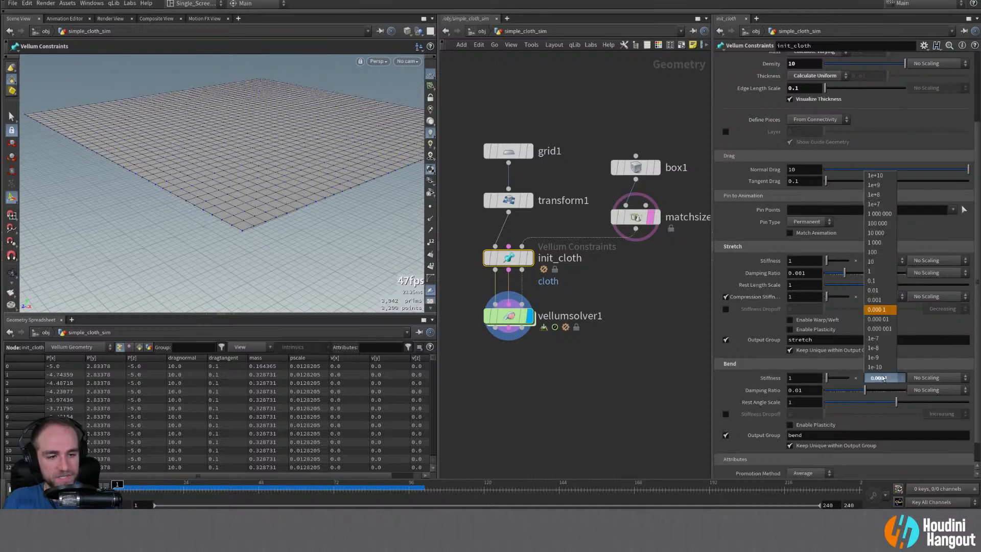
{"action": "left_click", "coordinate": [874, 299]}
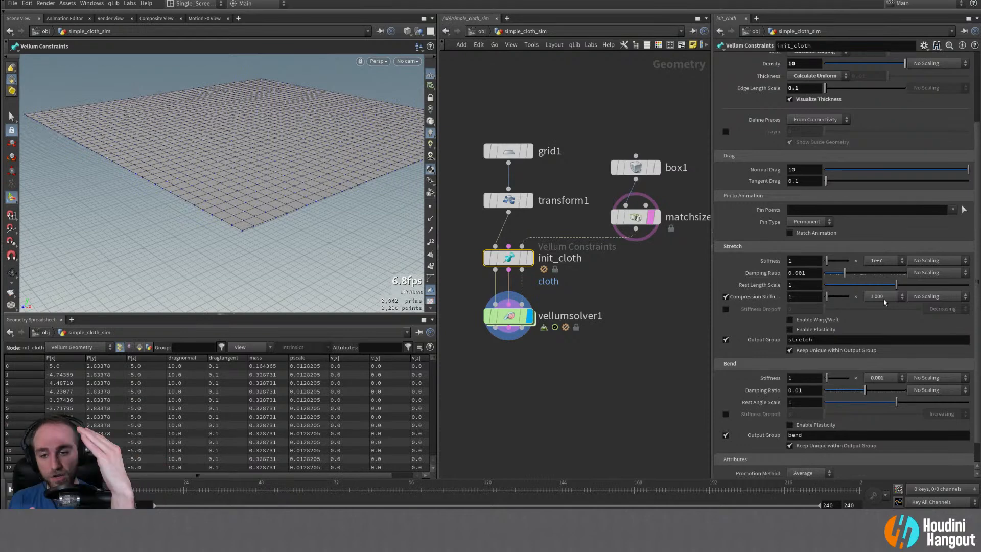
- Play the simulation with the 0.001 bend stiffness multiplier, showing vellumsolver1, and return to frame 1
{"action": "left_click", "coordinate": [521, 328]}
{"action": "key", "text": "Up"}
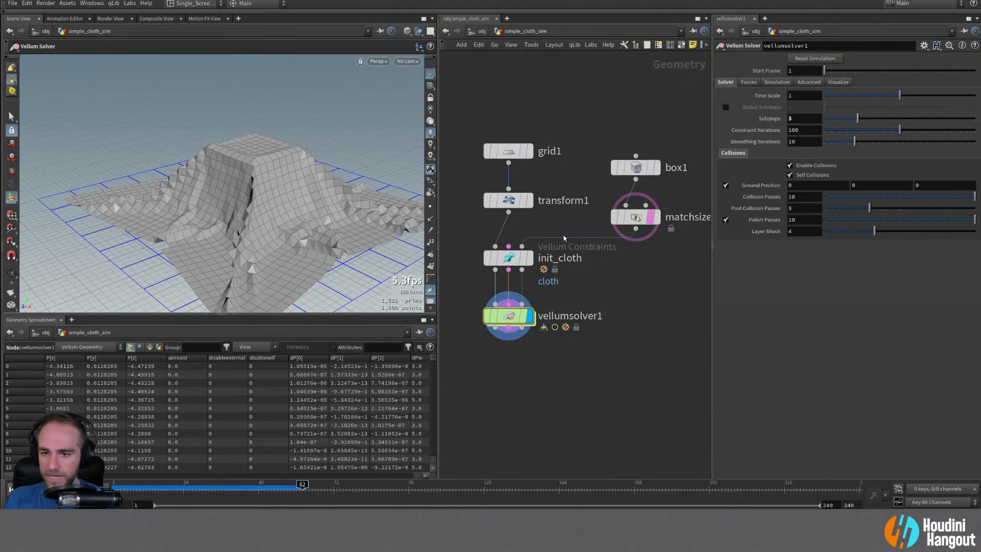
{"action": "key", "text": "ctrl+Up"}
- Raise the multiplier of init_cloth's bend stiffness to 0.1
{"action": "left_click", "coordinate": [521, 260]}
{"action": "left_click", "coordinate": [901, 378]}
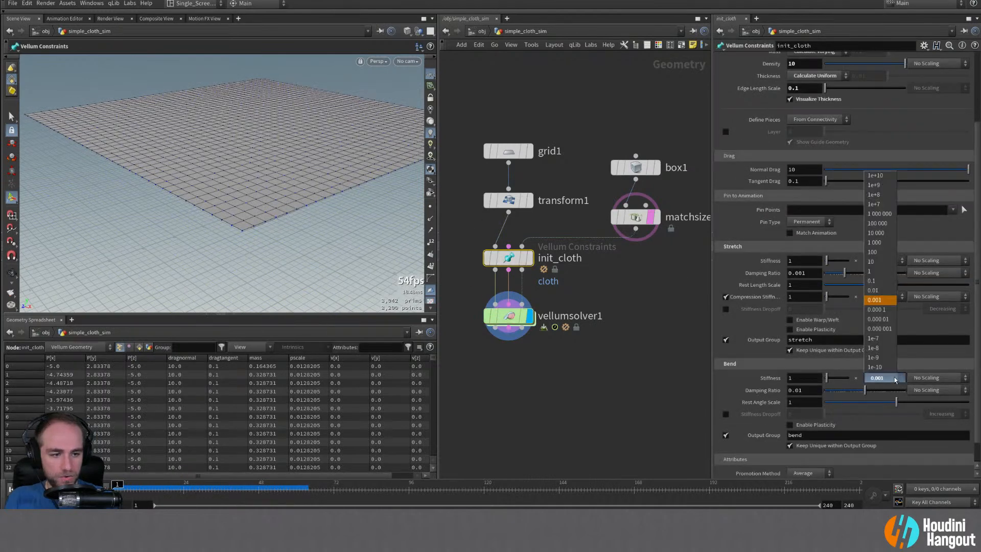
{"action": "left_click", "coordinate": [878, 283]}
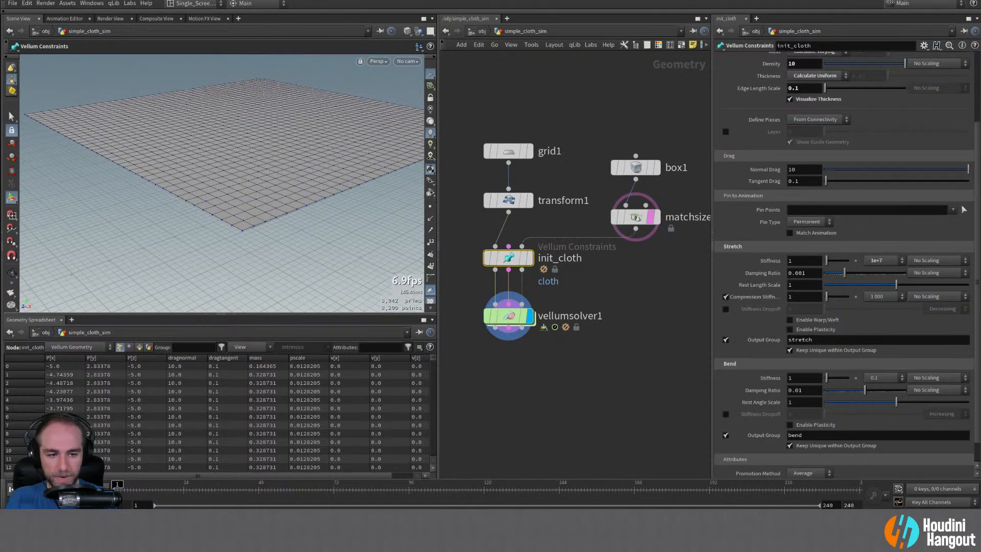
- Play the simulation with the 0.1 bend stiffness multiplier and vellumsolver1 selected, and return to frame 1
{"action": "key", "text": "Up"}
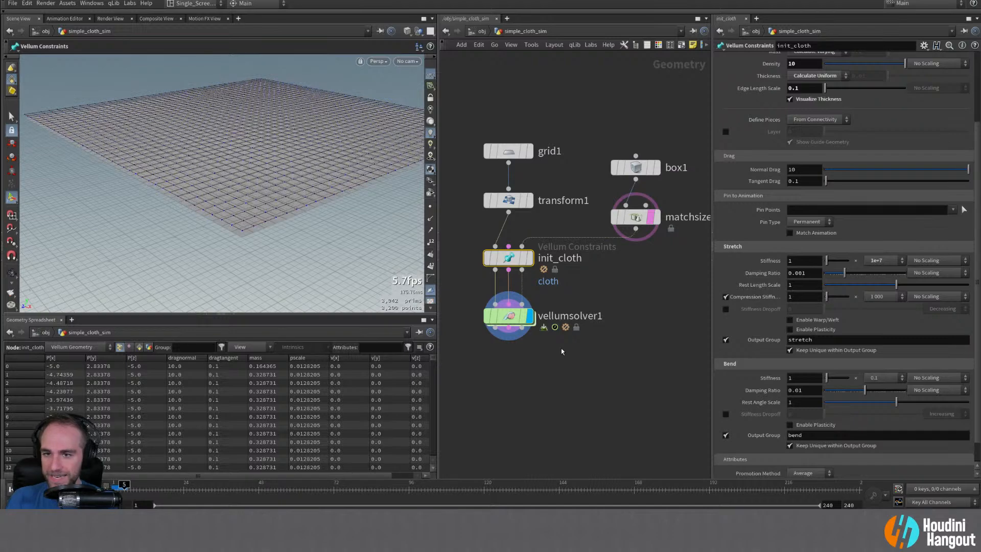
{"action": "left_click", "coordinate": [509, 315]}
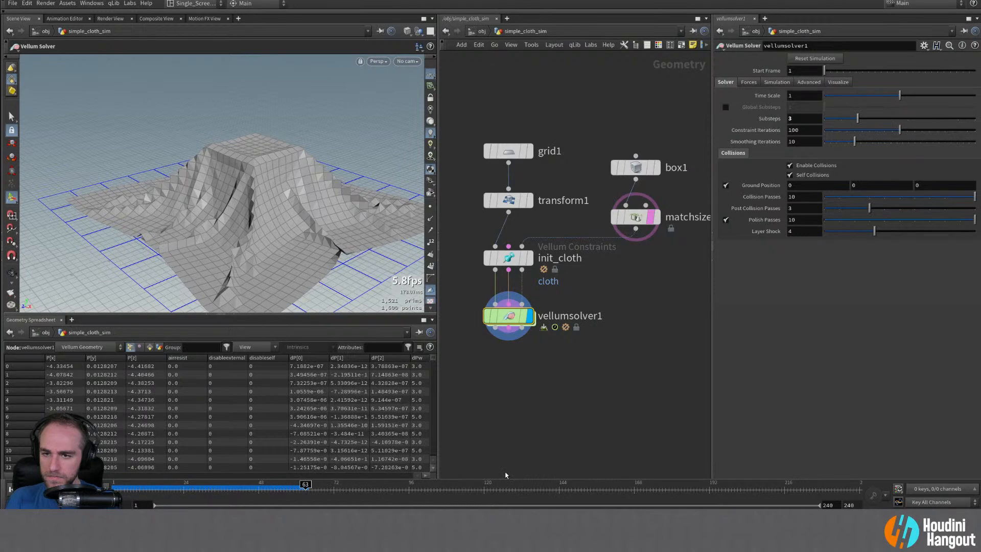
{"action": "key", "text": "ctrl+Up"}
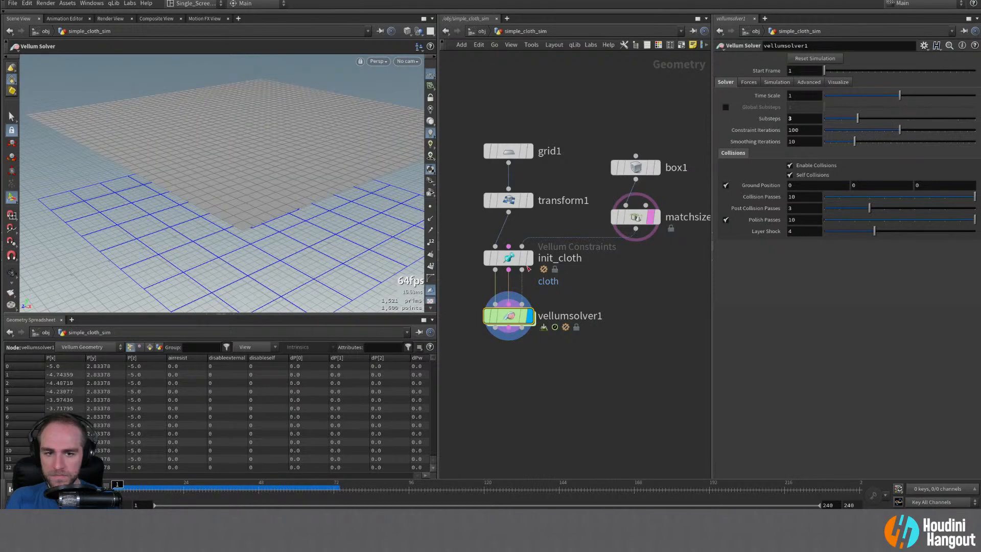
- Reset init_cloth's density to its default of 0.1 and watch the simulation with vellumsolver1 selected
{"action": "left_click", "coordinate": [508, 258]}
{"action": "scroll", "coordinate": [793, 147], "scroll_direction": "up", "scroll_amount": 6}
{"action": "middle_click", "coordinate": [796, 137], "text": "ctrl"}
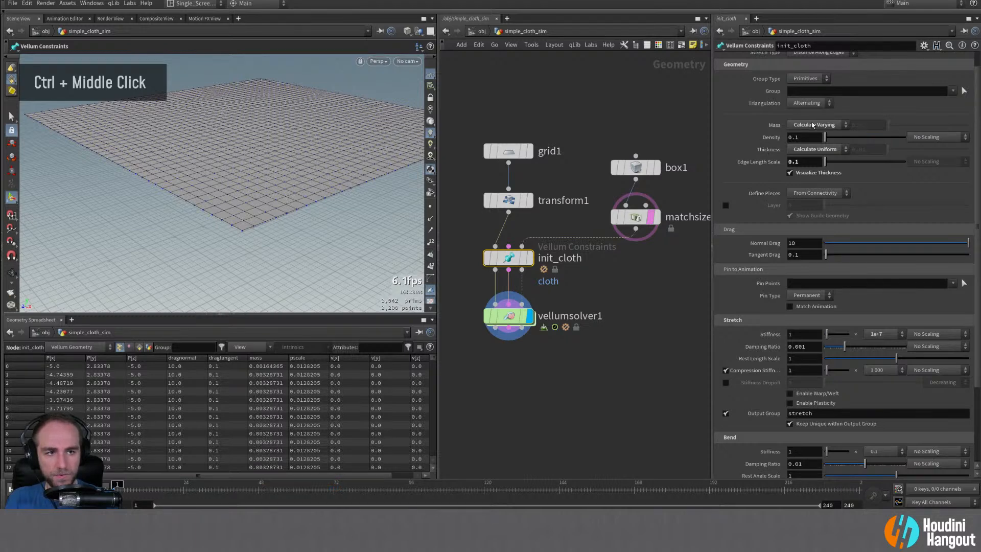
{"action": "double_click", "coordinate": [508, 315]}
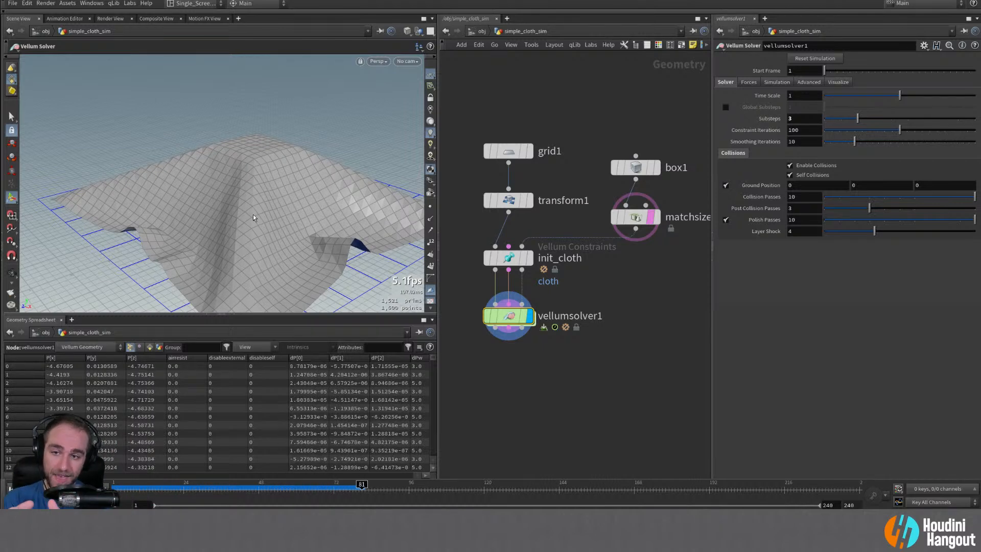
- Set the density of init_cloth to 0.2
{"action": "left_click", "coordinate": [508, 258]}
{"action": "type", "text": "2"}
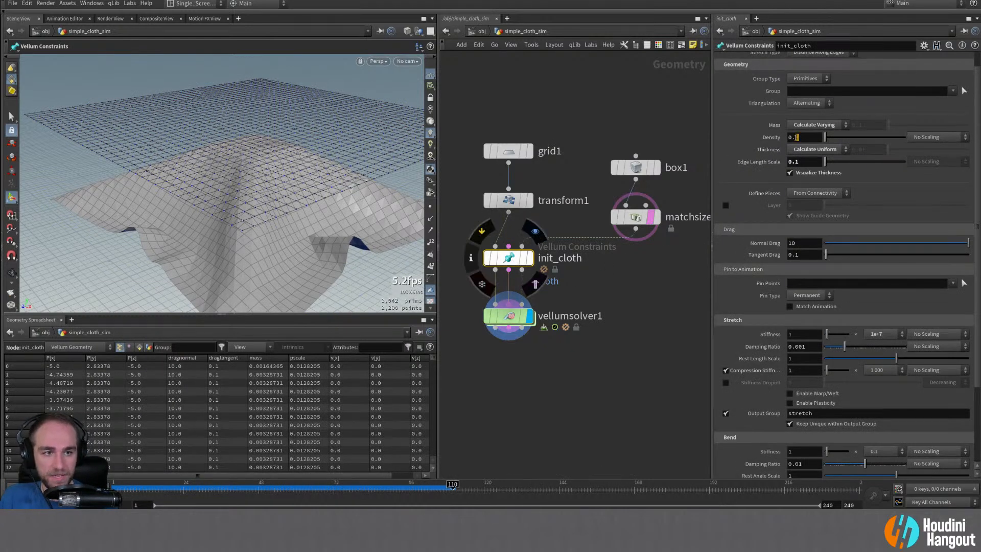
{"action": "key", "text": "Return"}
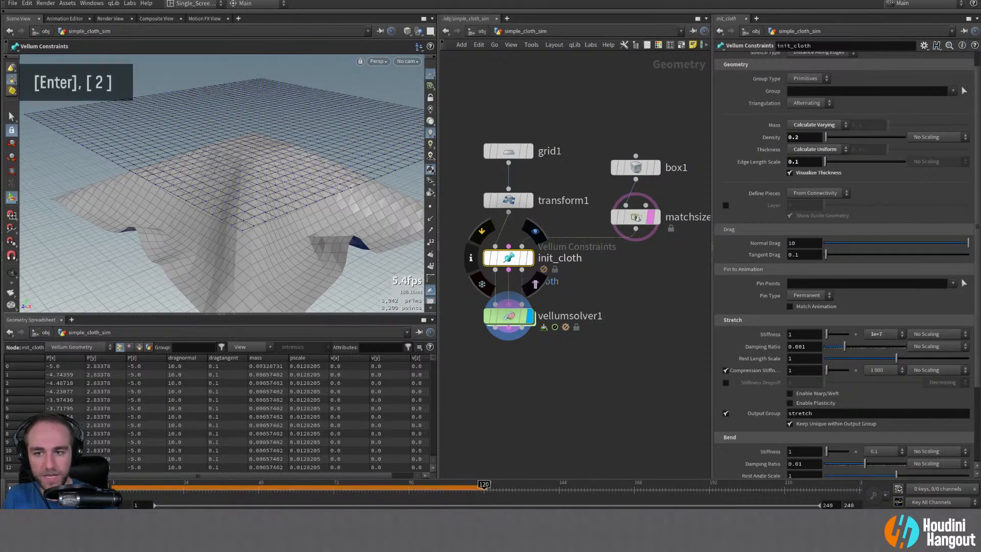
- Play the simulation of the 0.2 density cloth repeatedly from frame 1 with vellumsolver1 selected
{"action": "left_click", "coordinate": [14, 488]}
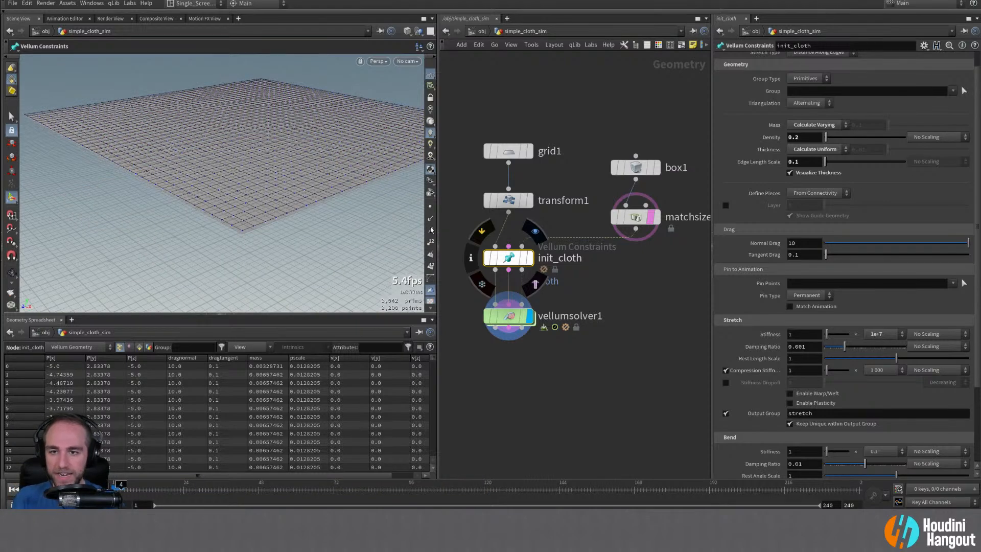
{"action": "left_click", "coordinate": [508, 317]}
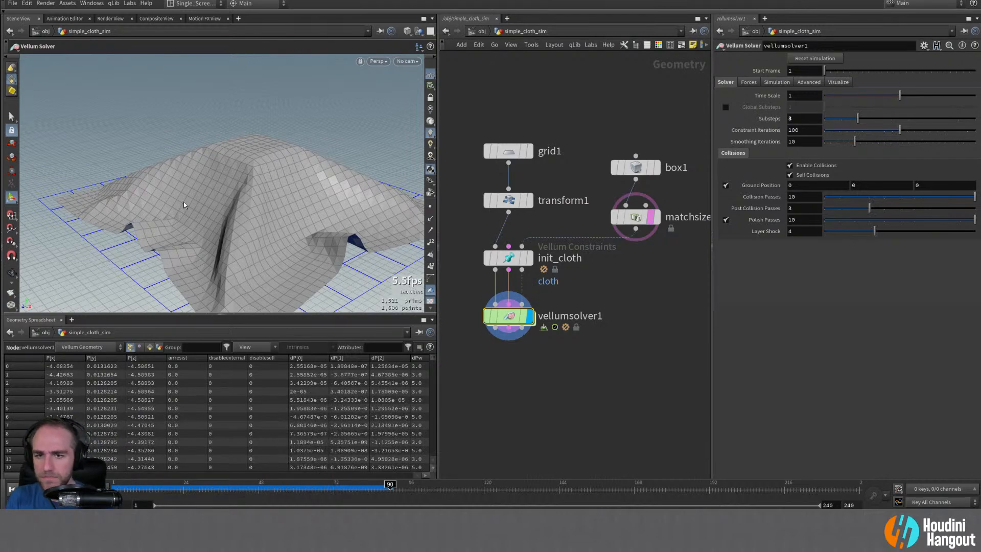
{"action": "key", "text": "ctrl+Up"}
{"action": "key", "text": "Up"}
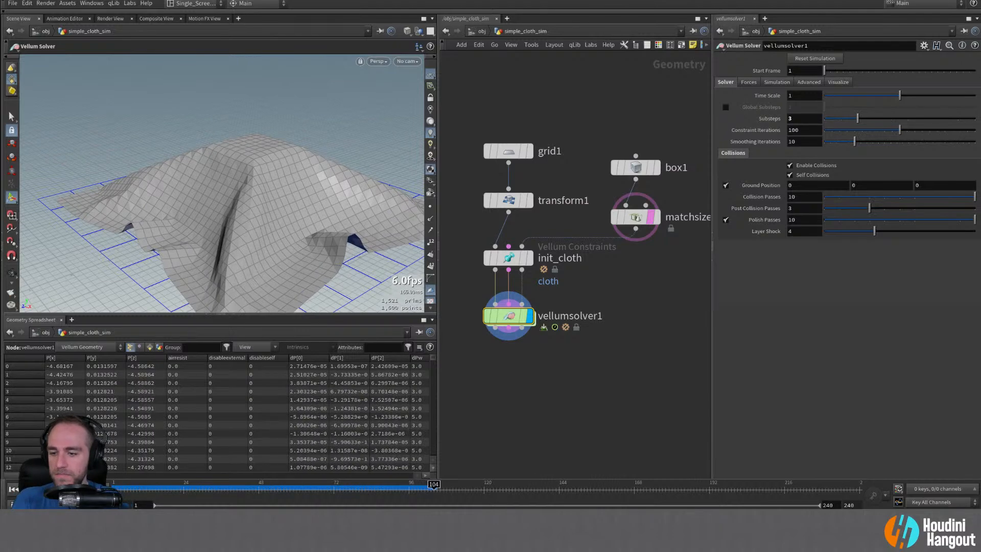
{"action": "key", "text": "ctrl+Up"}
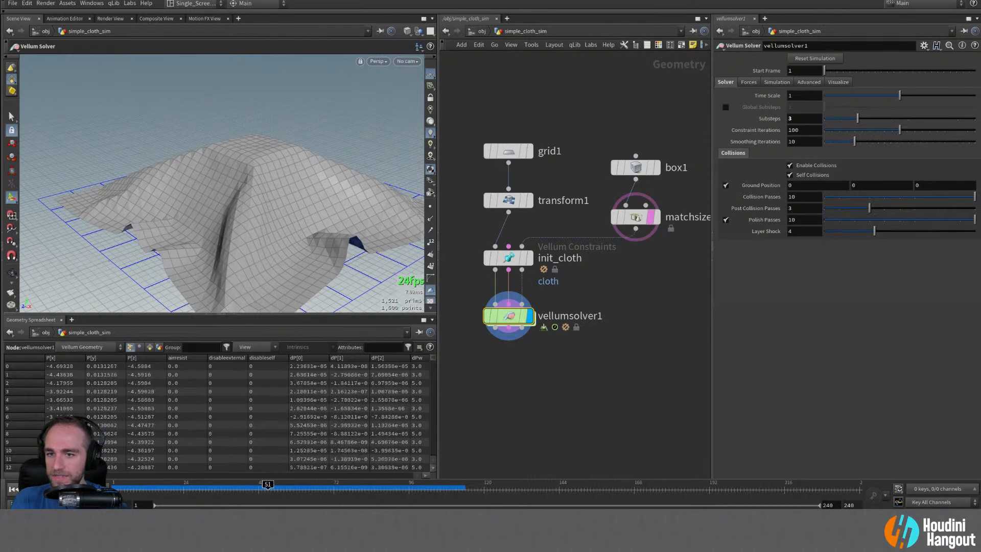
{"action": "right_click_drag", "start_coordinate": [253, 174], "coordinate": [265, 141], "text": "alt"}
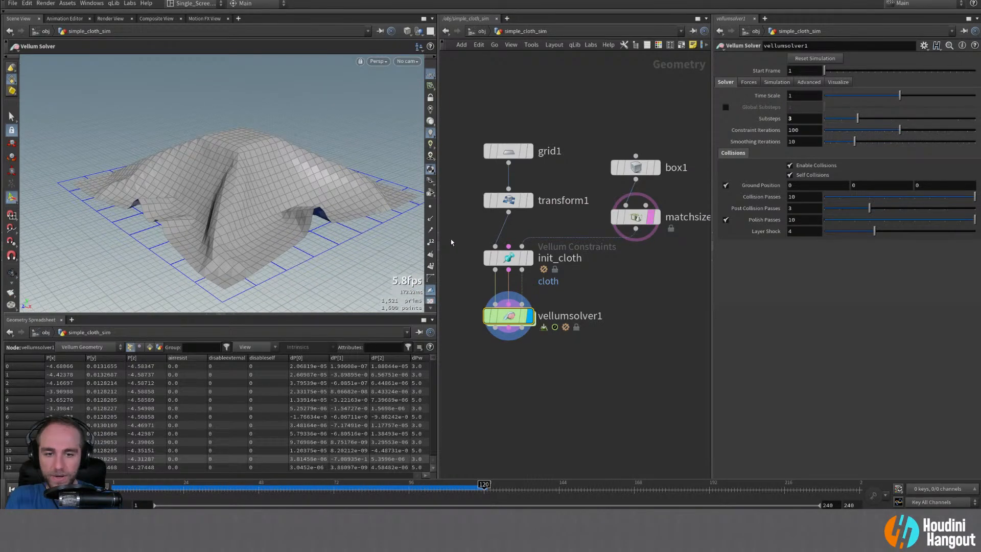
- Return to frame 1 and review init_cloth's drag, stretch and bend parameters alongside the whole cloth grid
{"action": "left_click", "coordinate": [496, 258]}
{"action": "key", "text": "ctrl+Up"}
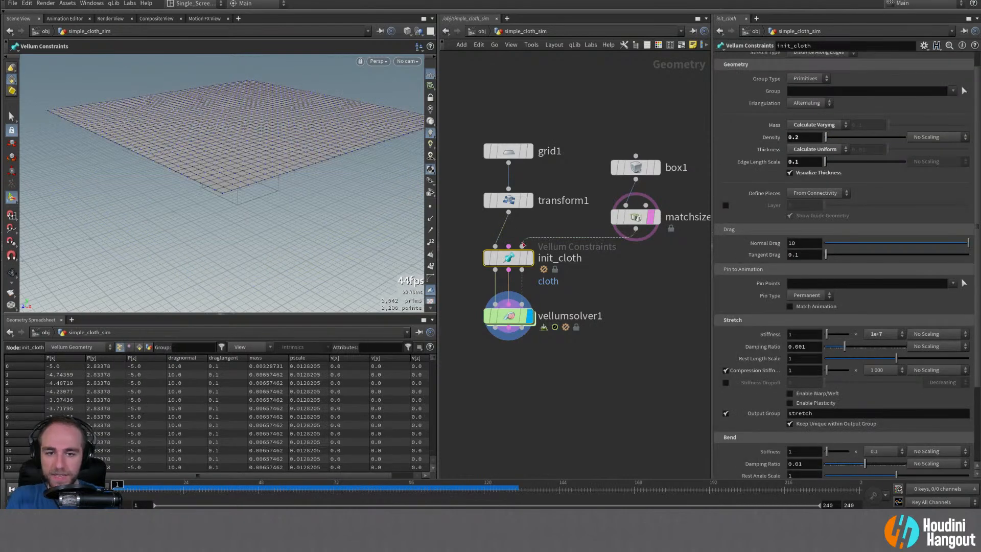
{"action": "scroll", "coordinate": [765, 162], "scroll_direction": "down", "scroll_amount": 14}
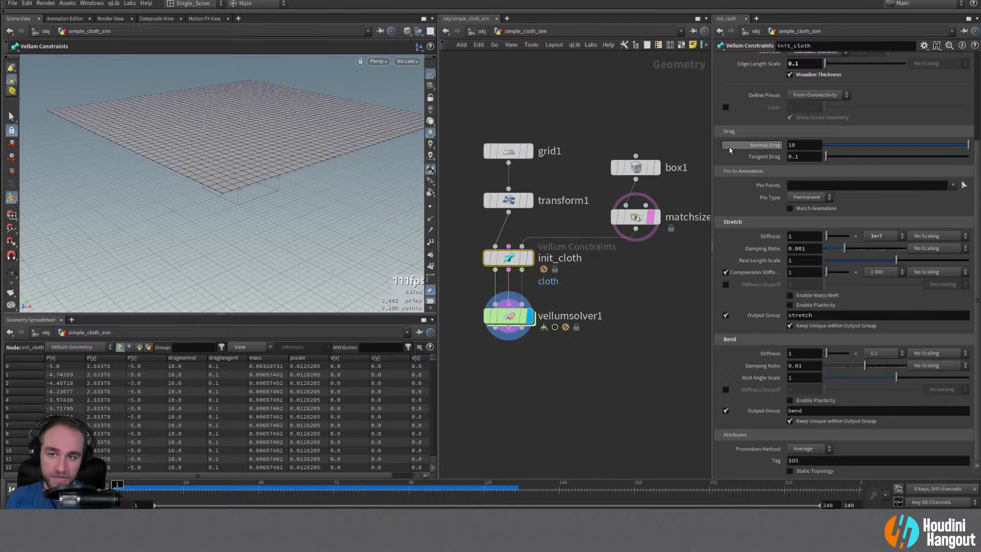
{"action": "scroll", "coordinate": [310, 152], "scroll_direction": "up", "scroll_amount": 2}
{"action": "left_click_drag", "start_coordinate": [311, 151], "coordinate": [286, 153], "text": "alt"}
{"action": "right_click_drag", "start_coordinate": [286, 153], "coordinate": [270, 154], "text": "alt"}
{"action": "middle_click_drag", "start_coordinate": [271, 153], "coordinate": [246, 184], "text": "alt"}
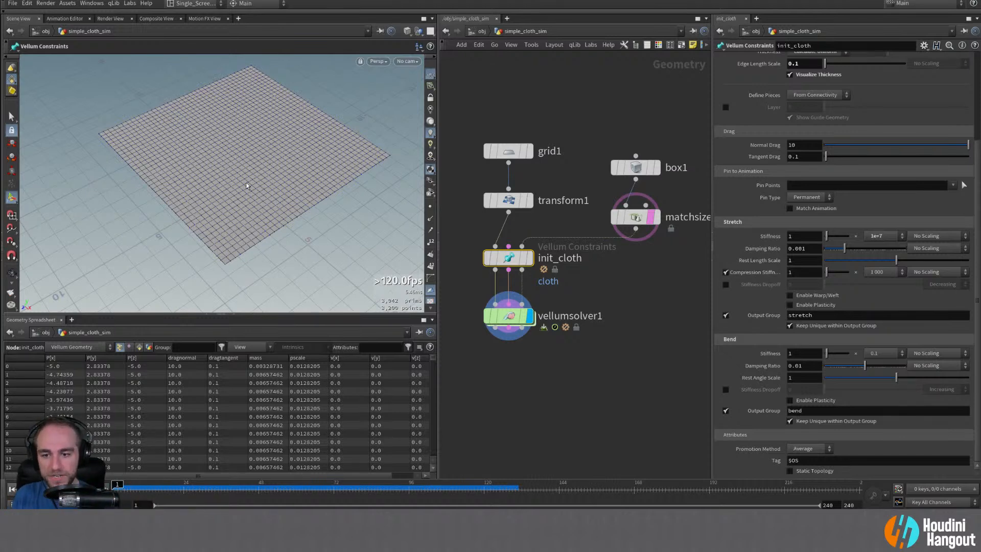
{"action": "scroll", "coordinate": [777, 116], "scroll_direction": "up", "scroll_amount": 10}
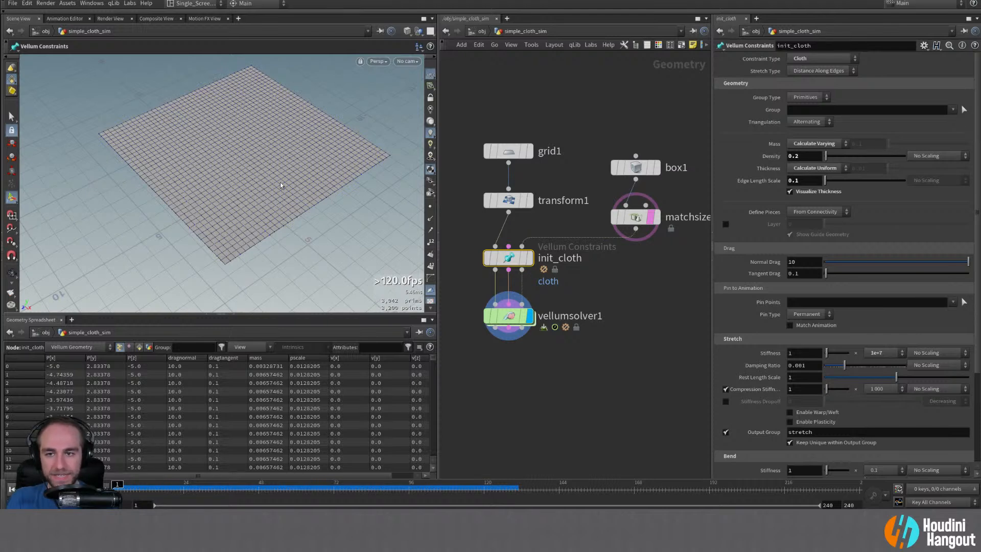
{"action": "right_click_drag", "start_coordinate": [226, 164], "coordinate": [249, 171], "text": "alt"}
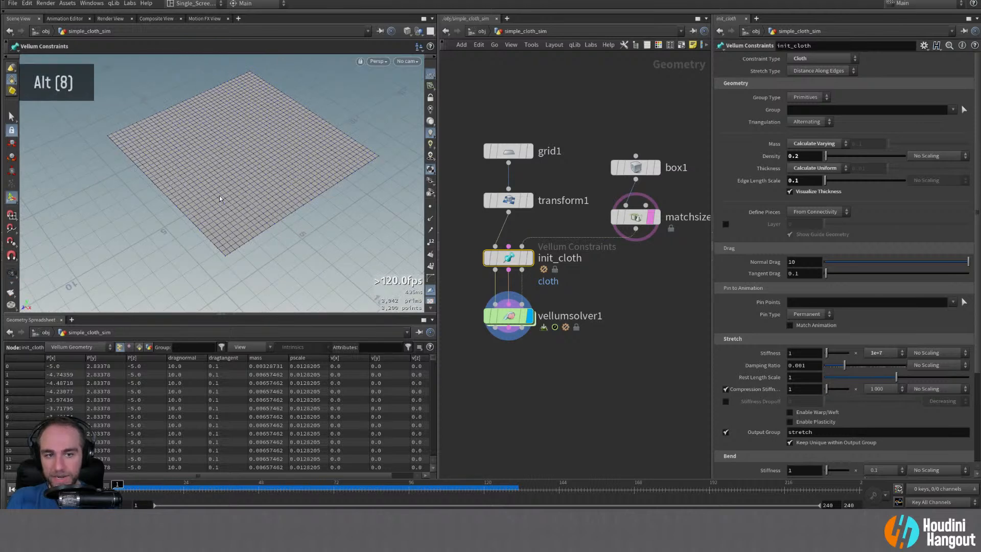
- Examine the per-point mass values of init_cloth in the geometry spreadsheet, ending back at the first point
{"action": "scroll", "coordinate": [260, 388], "scroll_direction": "down", "scroll_amount": 15}
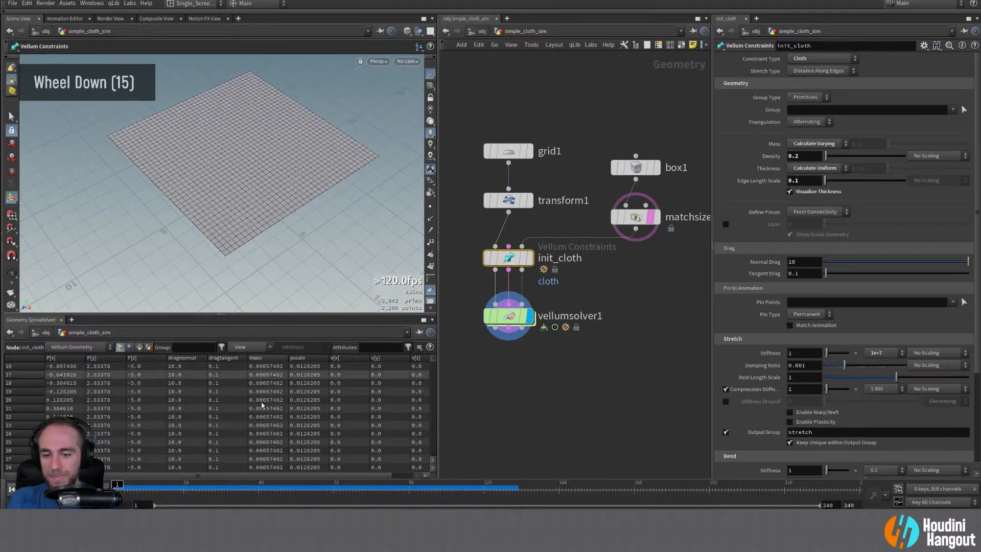
{"action": "scroll", "coordinate": [260, 395], "scroll_direction": "up", "scroll_amount": 13}
{"action": "scroll", "coordinate": [261, 399], "scroll_direction": "down", "scroll_amount": 9}
{"action": "scroll", "coordinate": [261, 399], "scroll_direction": "down", "scroll_amount": 20}
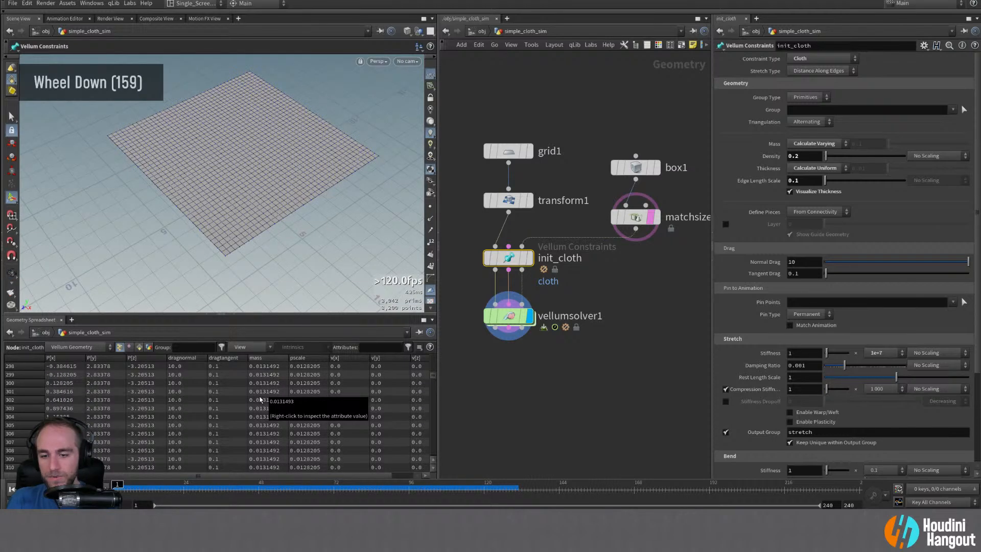
{"action": "left_click_drag", "start_coordinate": [434, 377], "coordinate": [424, 345]}
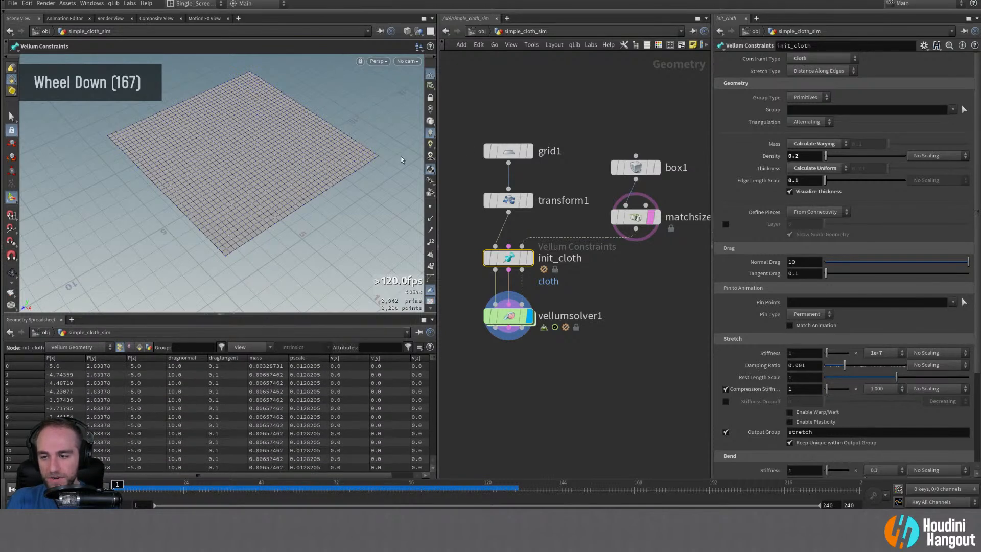
- Set both the rows and the columns of grid1 to 2
{"action": "left_click", "coordinate": [508, 151]}
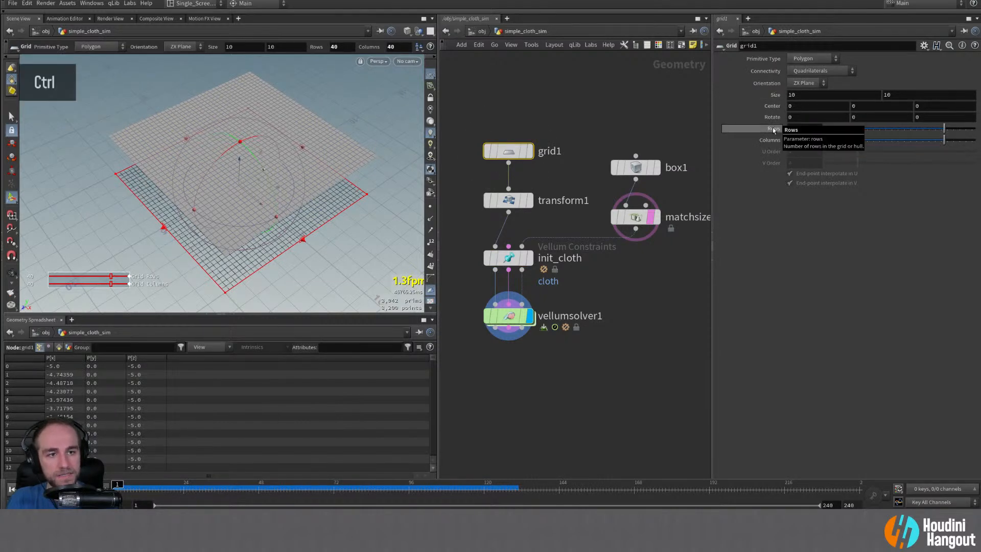
{"action": "double_click", "coordinate": [799, 129]}
{"action": "type", "text": "2"}
{"action": "key", "text": "Return"}
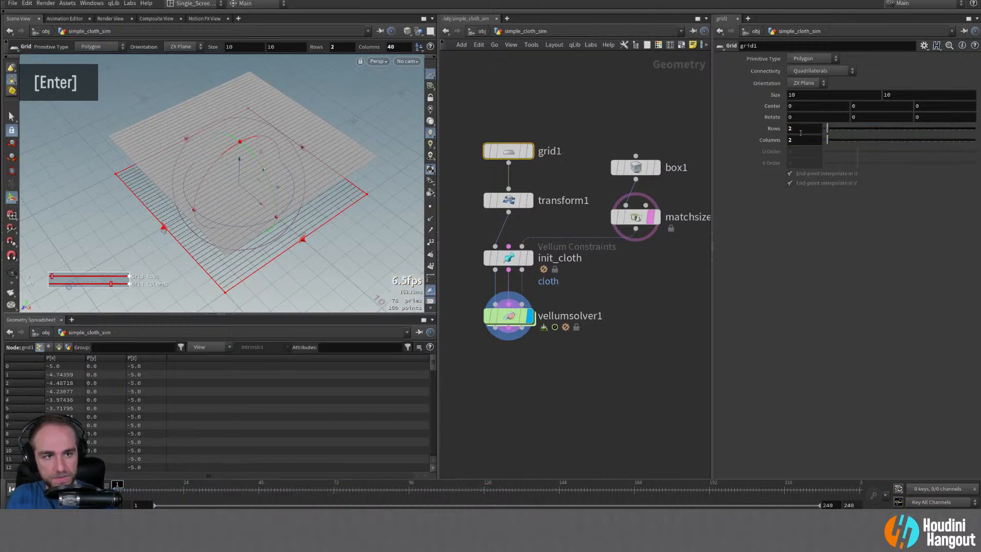
- Move grid1 up in the network and insert a Remesh node between grid1 and transform1
{"action": "left_click_drag", "start_coordinate": [520, 165], "coordinate": [520, 117]}
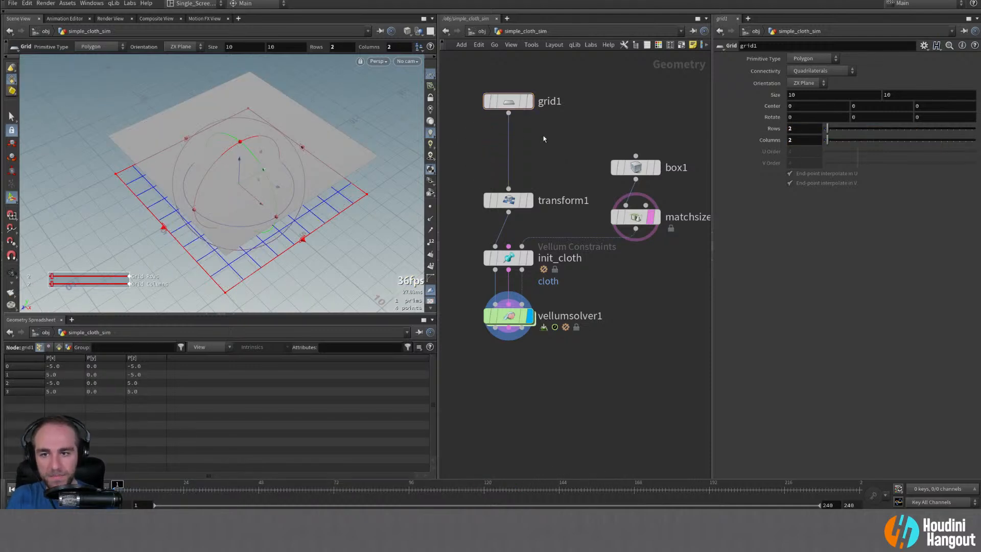
{"action": "key", "text": "Tab"}
{"action": "type", "text": "remesg"}
{"action": "key", "text": "Return"}
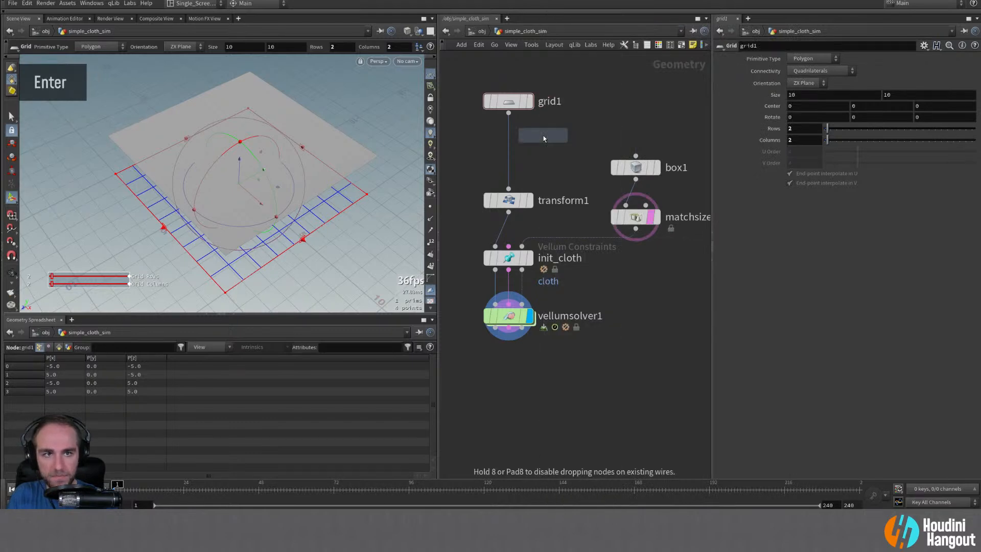
{"action": "key", "text": "Escape"}
{"action": "key", "text": "Tab"}
{"action": "type", "text": "remesh"}
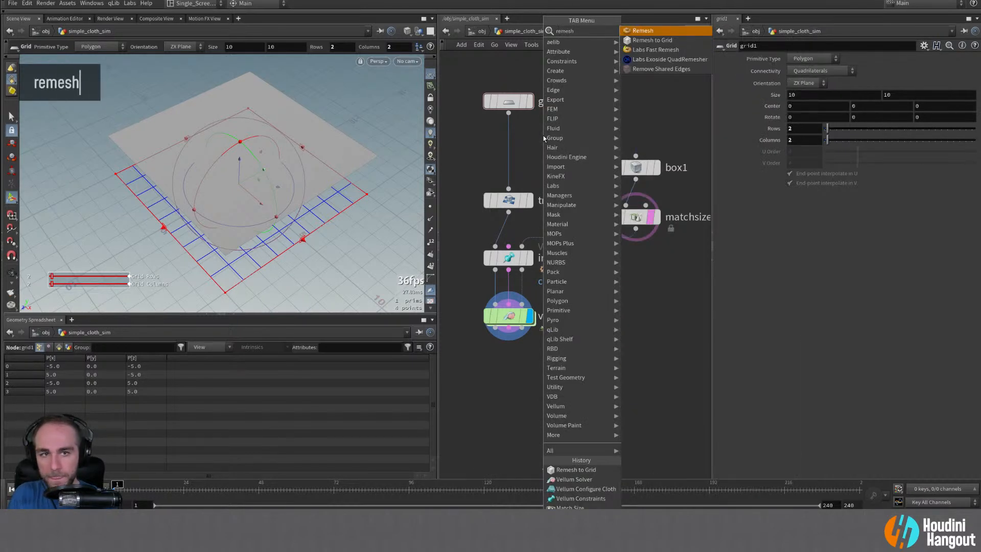
{"action": "key", "text": "Return"}
{"action": "left_click", "coordinate": [510, 148]}
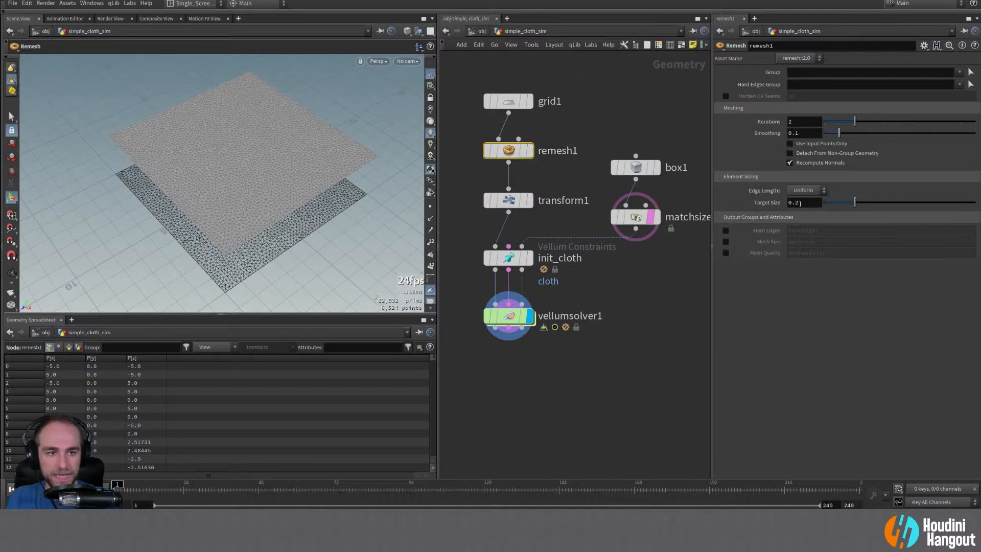
- Try target sizes of 0.3 and 0.4 on remesh1
{"action": "double_click", "coordinate": [800, 203]}
{"action": "type", "text": "0."}
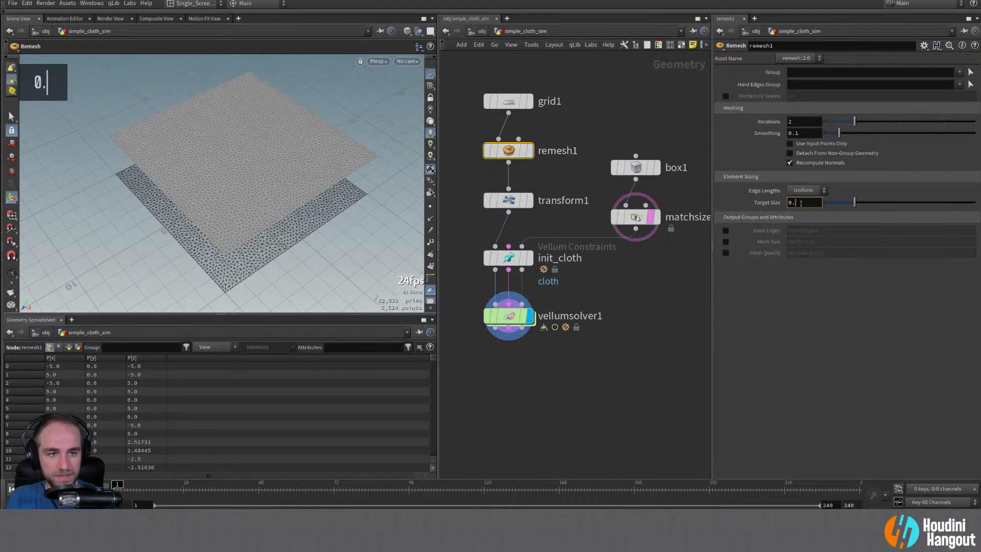
{"action": "type", "text": "3"}
{"action": "key", "text": "Return"}
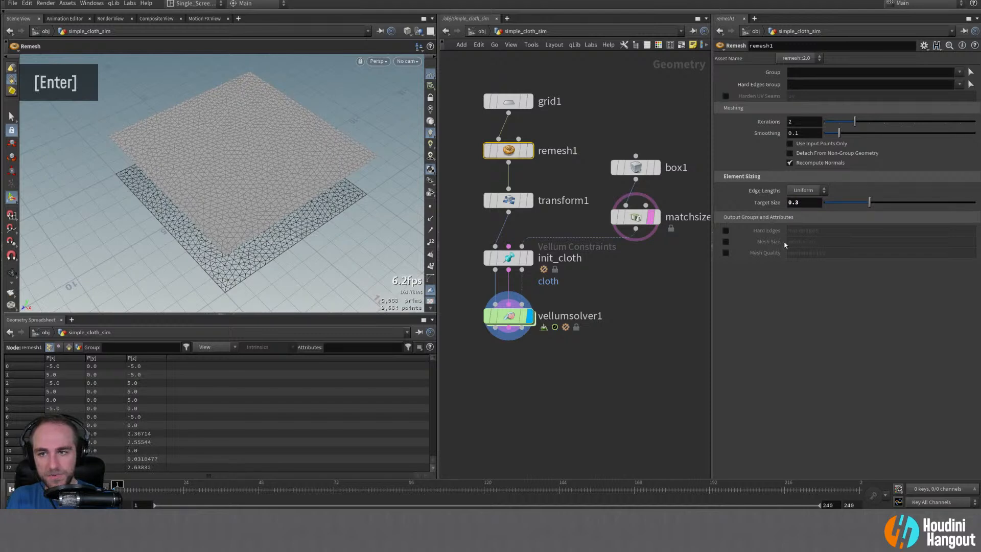
{"action": "left_click_drag", "start_coordinate": [797, 204], "coordinate": [793, 203]}
{"action": "type", "text": "4"}
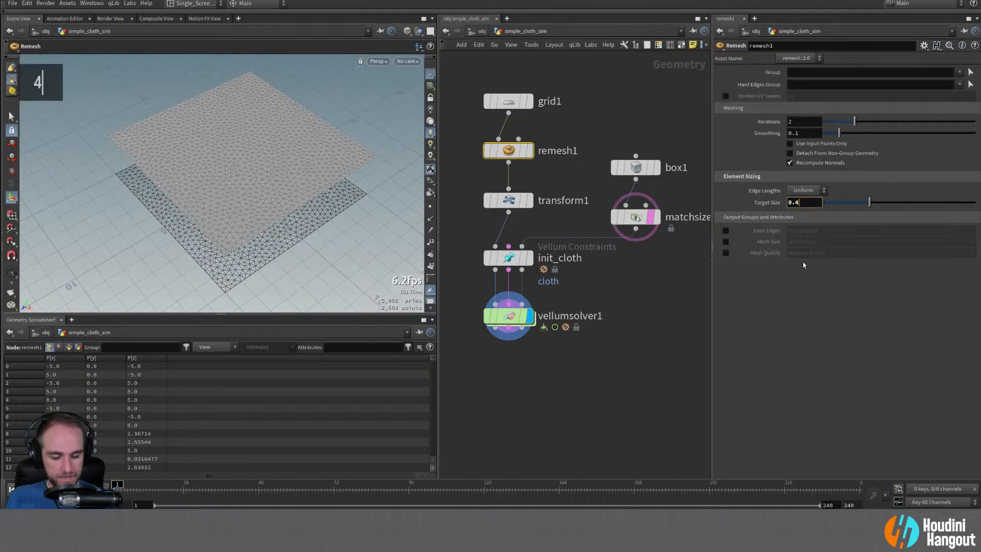
{"action": "key", "text": "Return"}
- Set remesh1's target size to 0.35 and check the triangulated cloth
{"action": "double_click", "coordinate": [801, 203]}
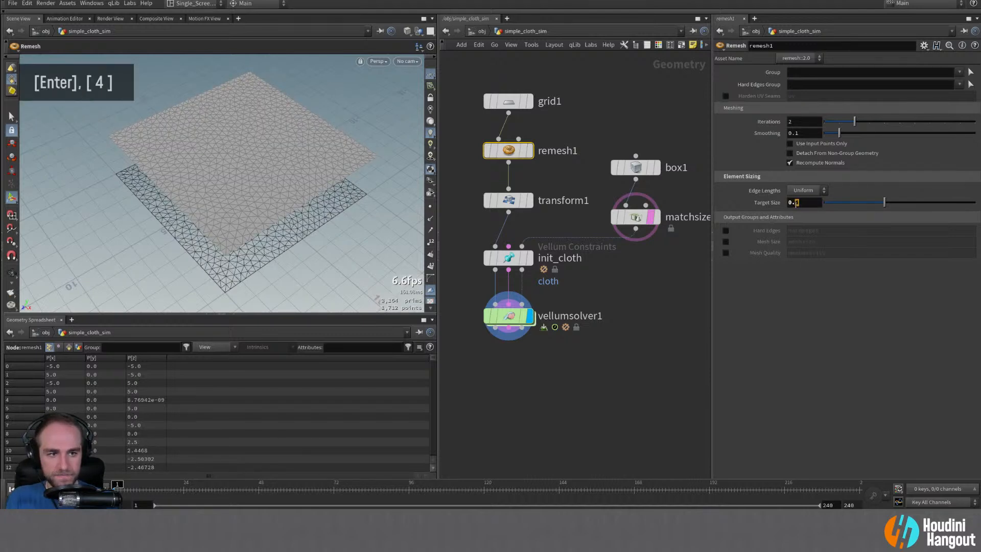
{"action": "type", "text": "35"}
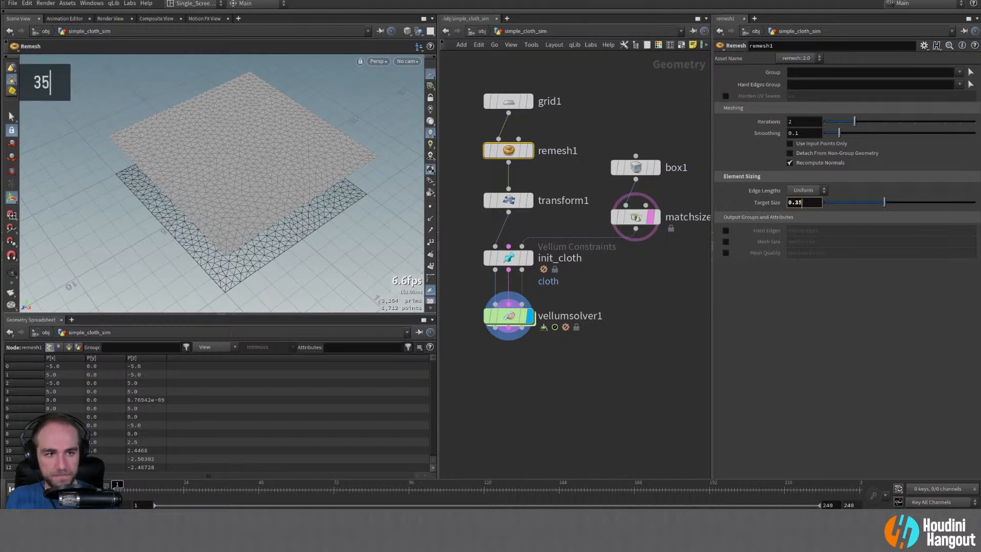
{"action": "key", "text": "Return"}
{"action": "left_click_drag", "start_coordinate": [212, 176], "coordinate": [286, 173], "text": "alt"}
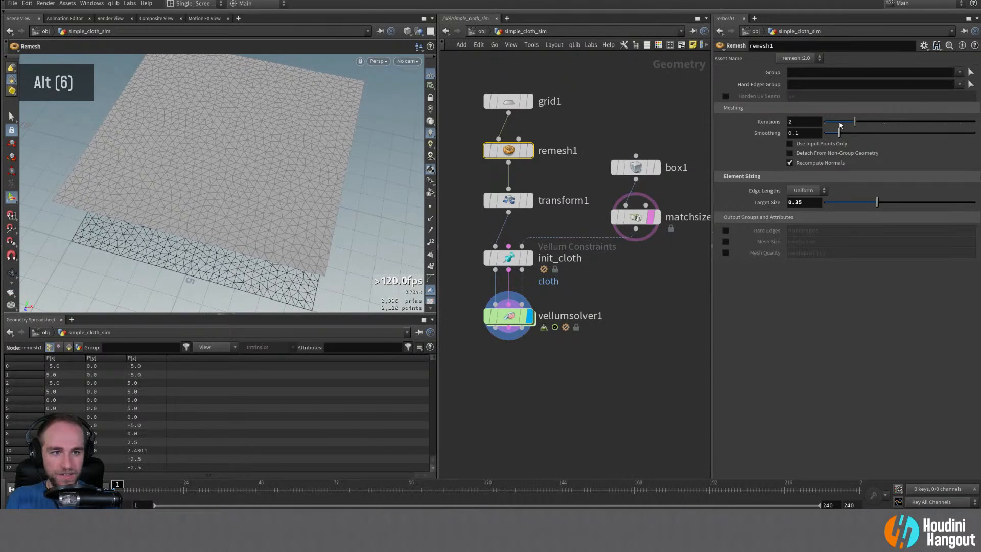
{"action": "mouse_move", "coordinate": [839, 123]}
{"action": "left_mouse_down"}
{"action": "mouse_move", "coordinate": [830, 119]}
{"action": "mouse_move", "coordinate": [847, 124]}
{"action": "left_mouse_up"}
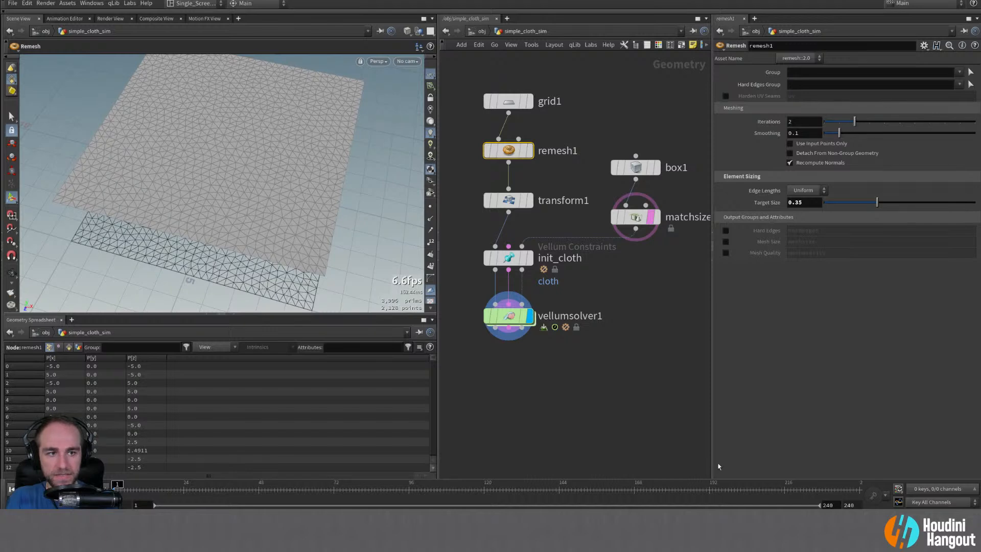
- Display init_cloth and examine the per-point mass values of the remeshed cloth, ending back at the first point
{"action": "double_click", "coordinate": [505, 259]}
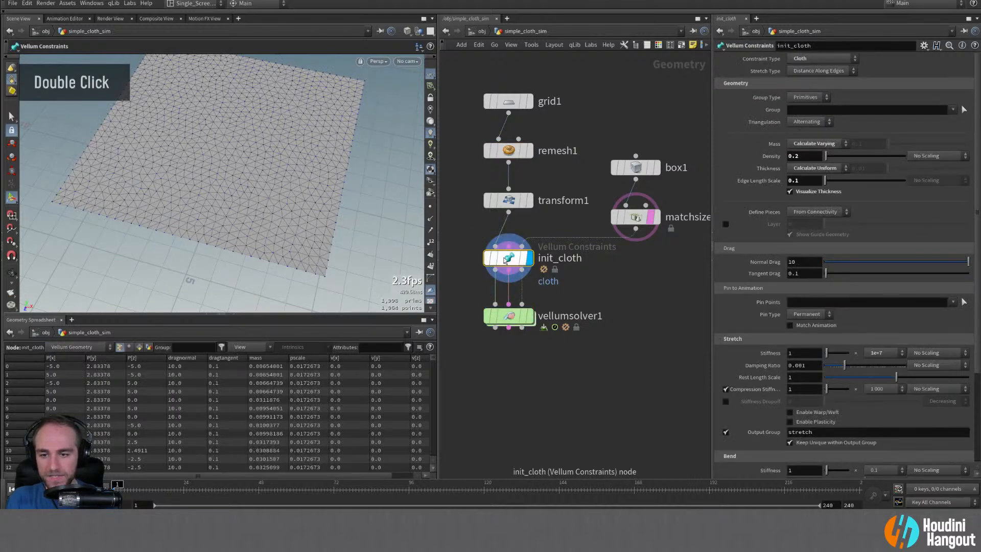
{"action": "scroll", "coordinate": [323, 419], "scroll_direction": "down", "scroll_amount": 5}
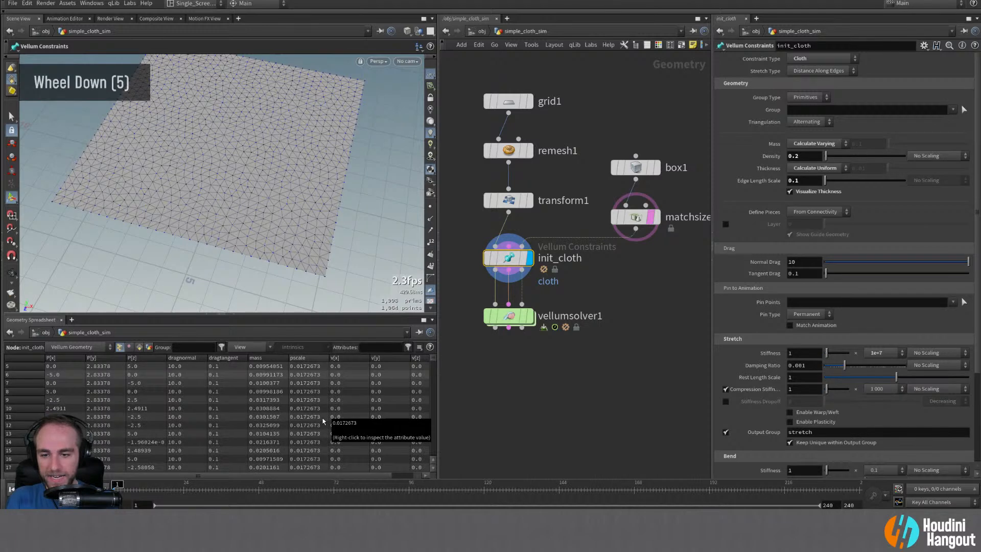
{"action": "scroll", "coordinate": [323, 420], "scroll_direction": "down", "scroll_amount": 20}
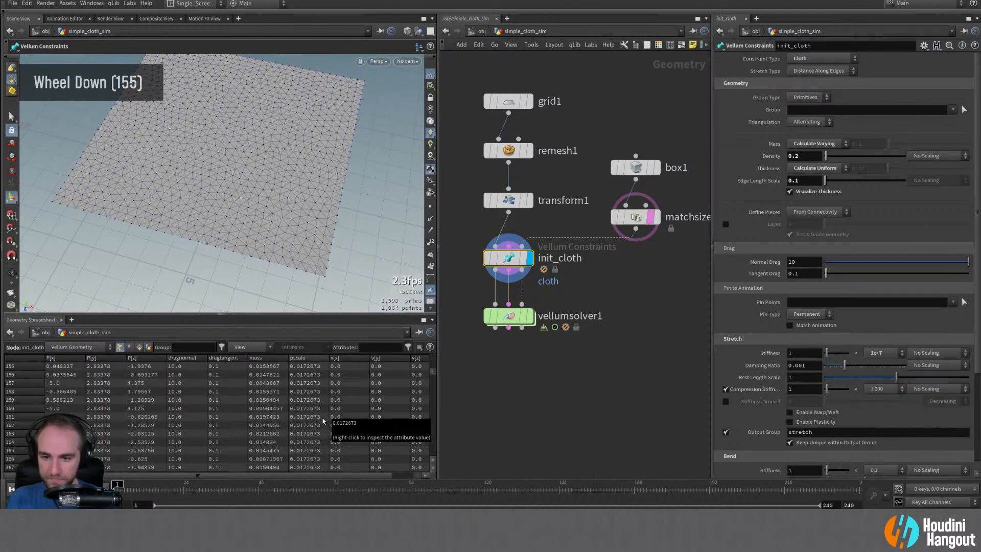
{"action": "scroll", "coordinate": [323, 419], "scroll_direction": "down", "scroll_amount": 20}
{"action": "scroll", "coordinate": [323, 420], "scroll_direction": "up", "scroll_amount": 20}
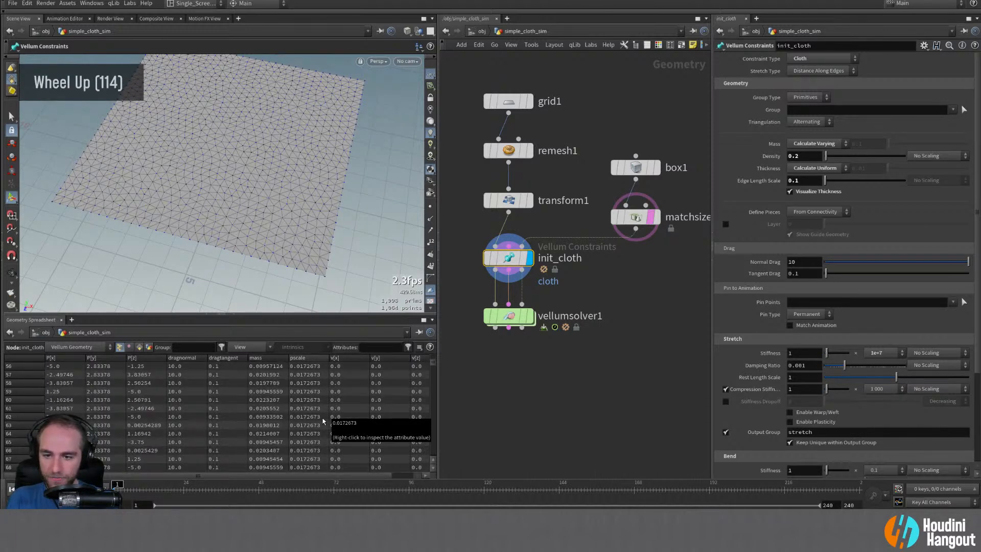
{"action": "scroll", "coordinate": [323, 420], "scroll_direction": "up", "scroll_amount": 20}
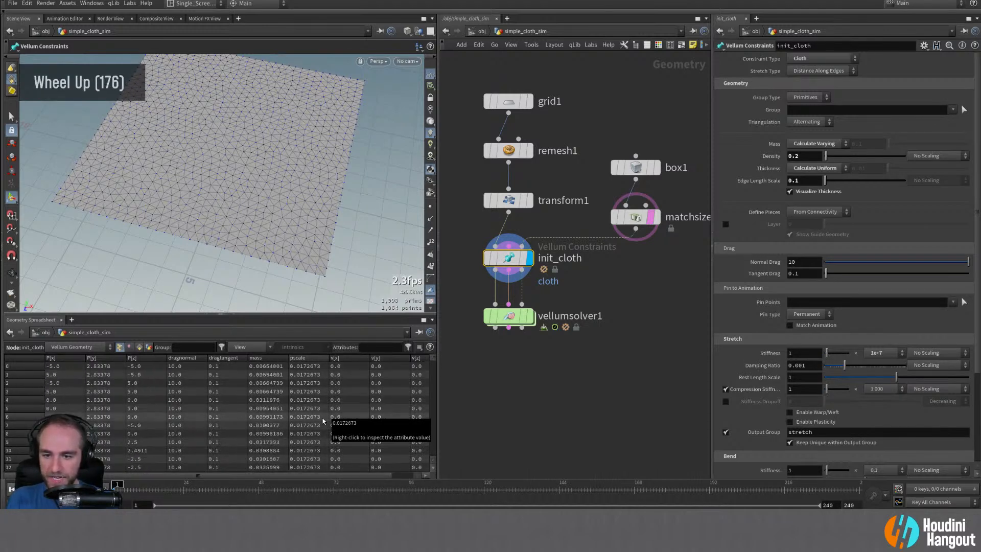
- Display vellumsolver1, play the simulation of the remeshed cloth, and return to frame 1
{"action": "double_click", "coordinate": [530, 319]}
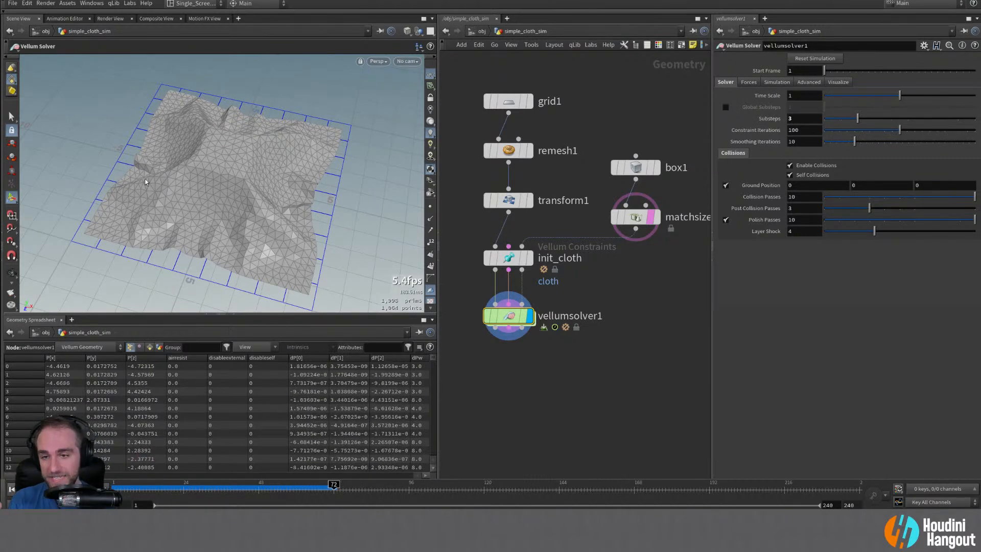
{"action": "left_click", "coordinate": [12, 489]}
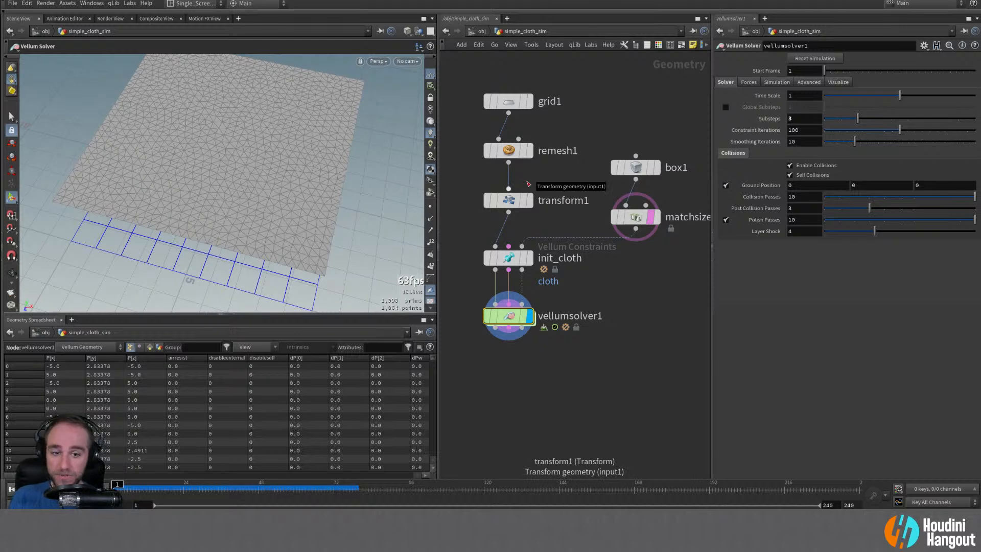
- Sort init_cloth's points by mass and compare the highest values with the lowest ones
{"action": "double_click", "coordinate": [528, 258]}
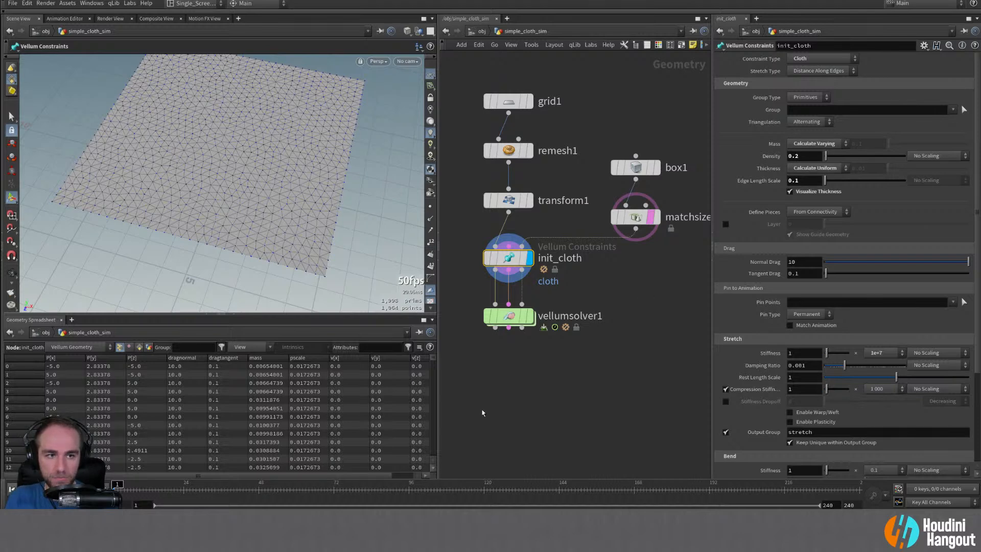
{"action": "left_click", "coordinate": [272, 359]}
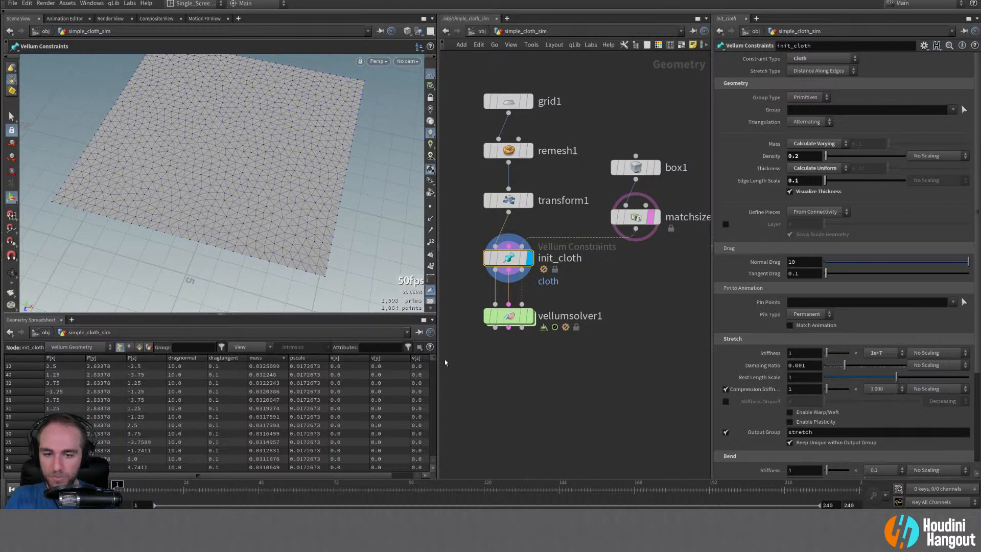
{"action": "left_click_drag", "start_coordinate": [433, 360], "coordinate": [427, 459]}
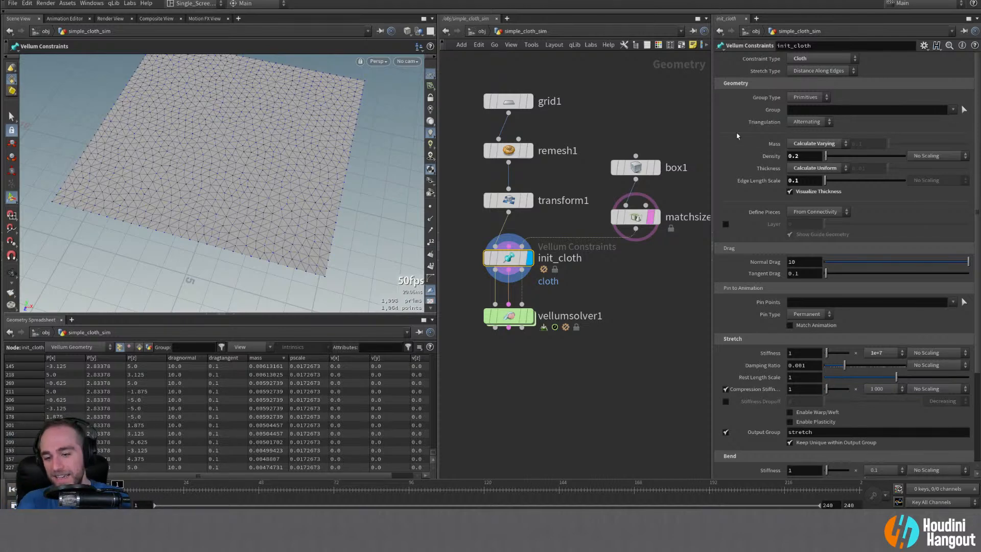
- Switch init_cloth's mass to Calculate Uniform and check the mass values across all sorted points
{"action": "mouse_move", "coordinate": [722, 145]}
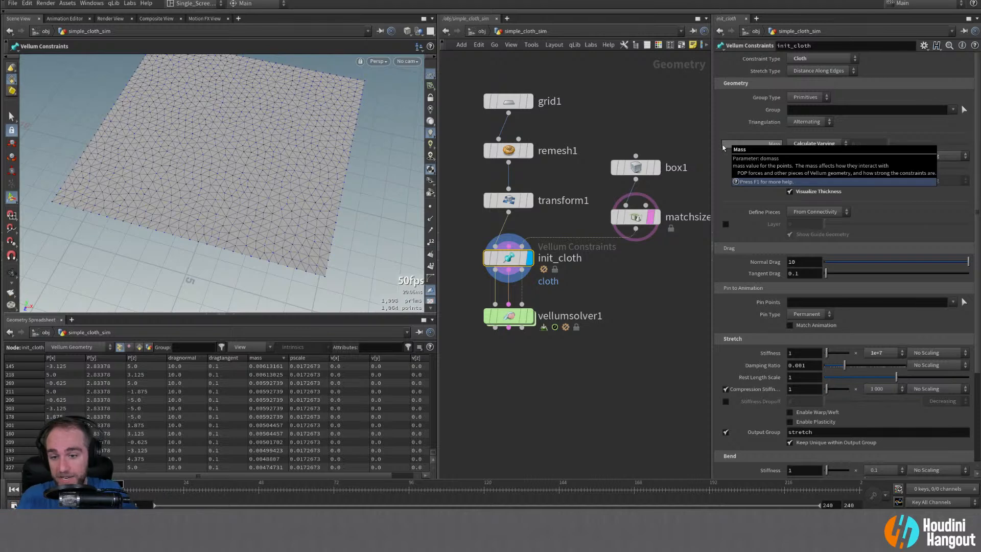
{"action": "left_click", "coordinate": [814, 144]}
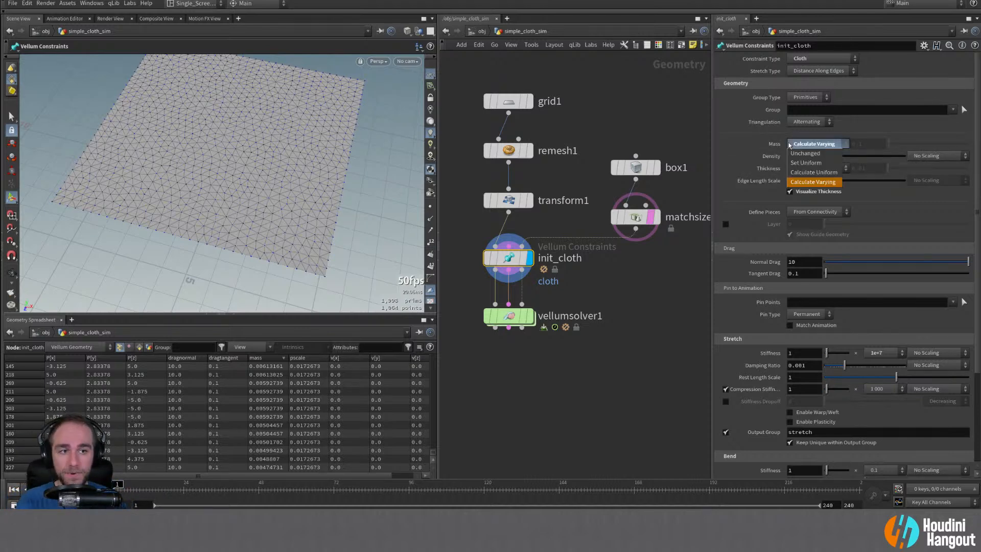
{"action": "left_click", "coordinate": [805, 172]}
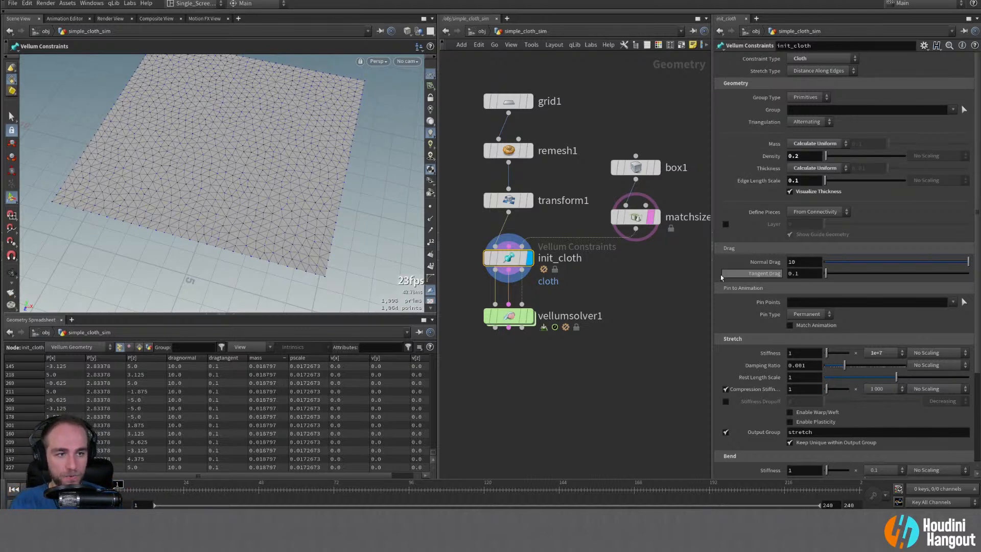
{"action": "left_click", "coordinate": [271, 359]}
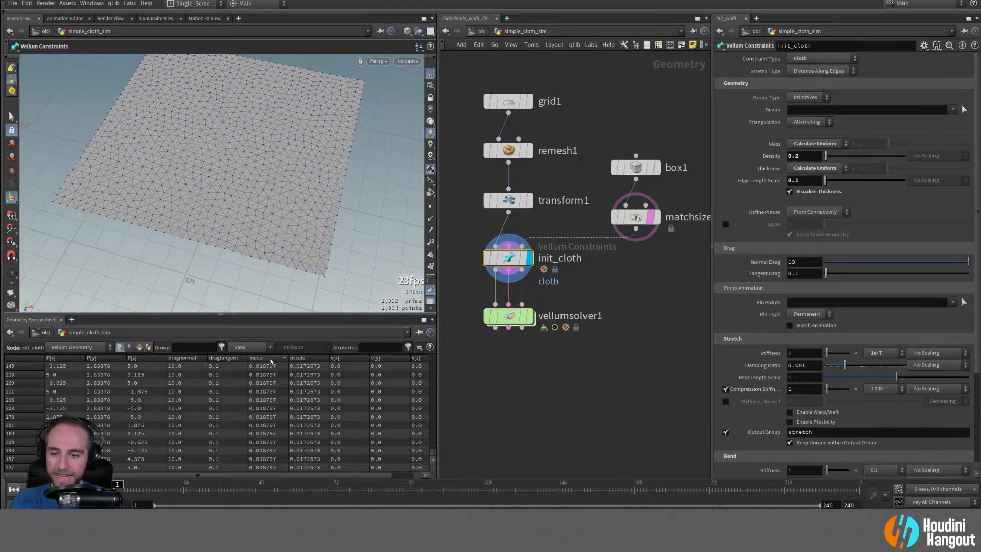
{"action": "left_click", "coordinate": [271, 359]}
{"action": "left_click_drag", "start_coordinate": [432, 453], "coordinate": [423, 357]}
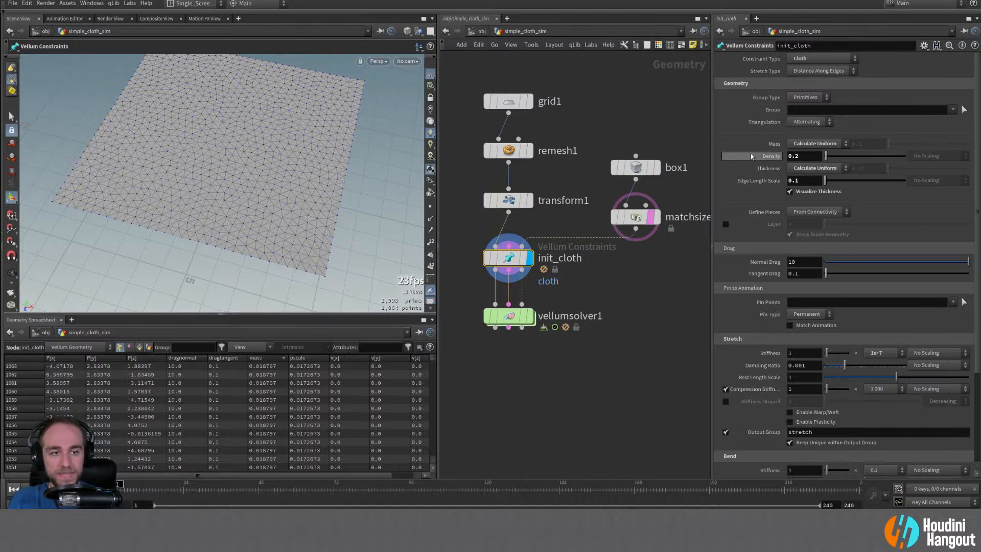
- Bypass remesh1 and set both the rows and the columns of grid1 to 40
{"action": "left_click", "coordinate": [510, 101]}
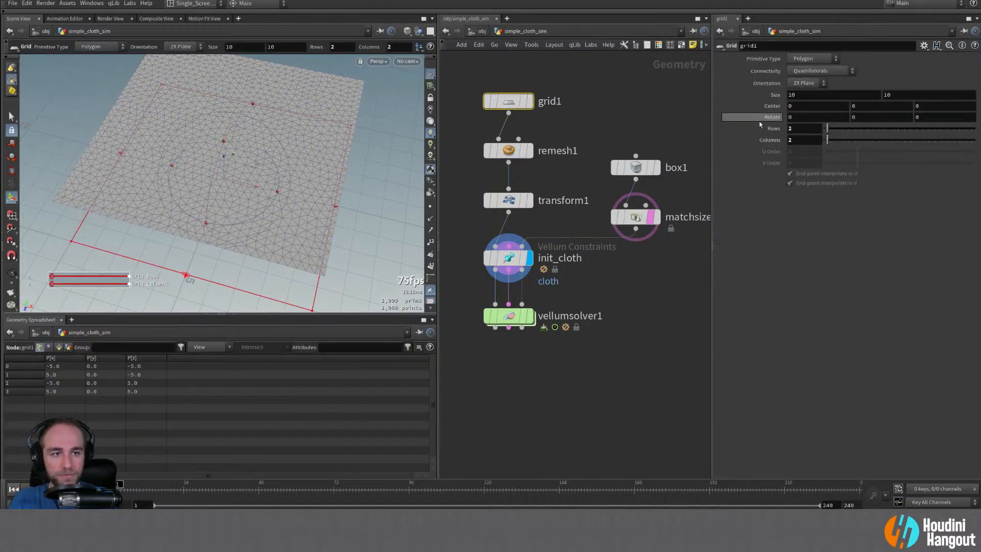
{"action": "left_click", "coordinate": [488, 150]}
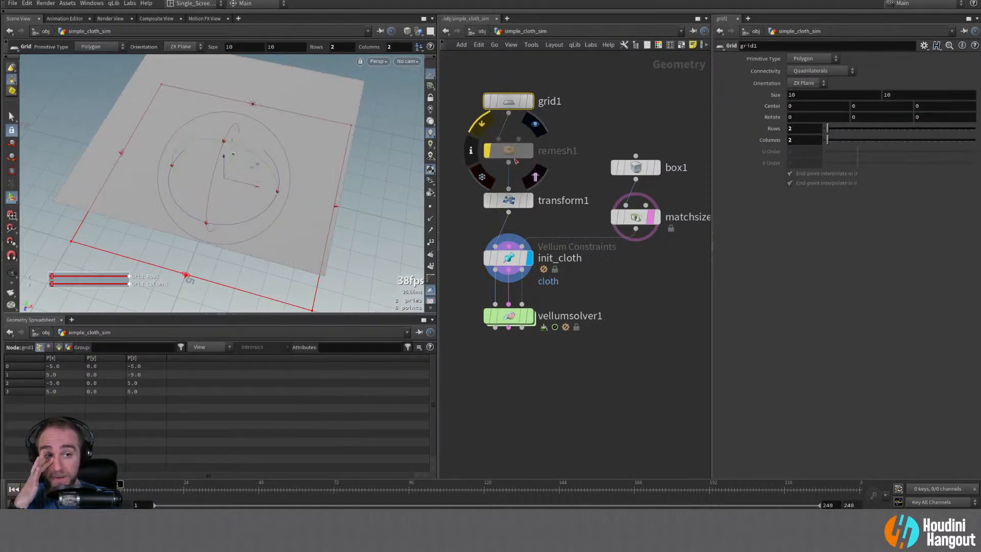
{"action": "double_click", "coordinate": [790, 128]}
{"action": "type", "text": "40"}
{"action": "key", "text": "Tab"}
{"action": "type", "text": "40"}
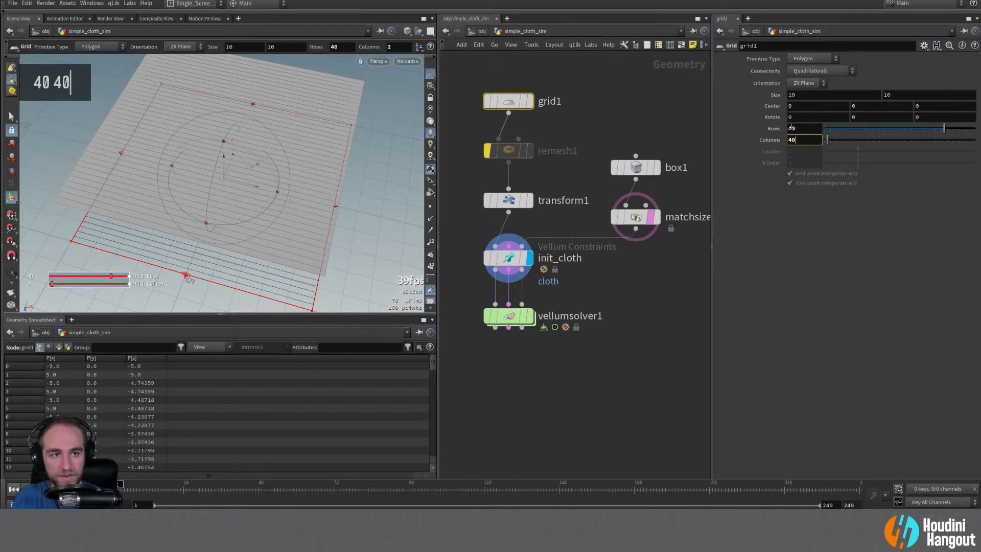
{"action": "key", "text": "Return"}
- Check the point masses of the regular grid on init_cloth and set its mass back to Calculate Varying
{"action": "left_click", "coordinate": [509, 258]}
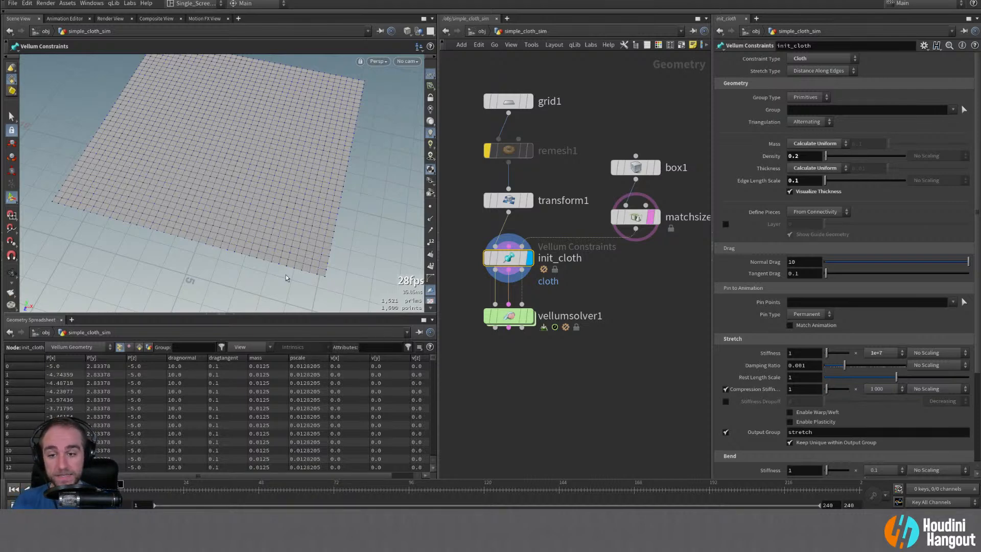
{"action": "mouse_move", "coordinate": [433, 361]}
{"action": "left_mouse_down"}
{"action": "mouse_move", "coordinate": [432, 439]}
{"action": "mouse_move", "coordinate": [431, 357]}
{"action": "left_mouse_up"}
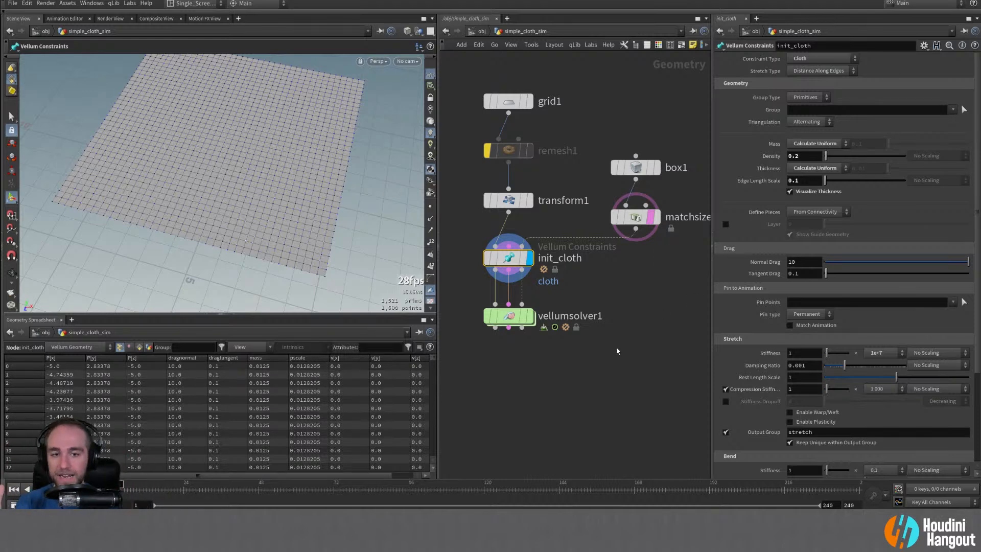
{"action": "left_click", "coordinate": [817, 144]}
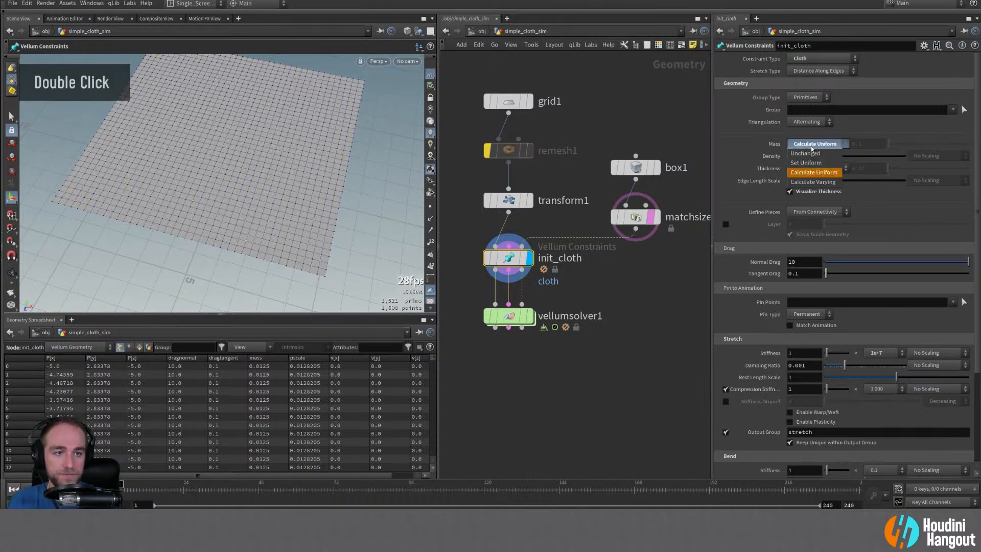
{"action": "left_click", "coordinate": [815, 181]}
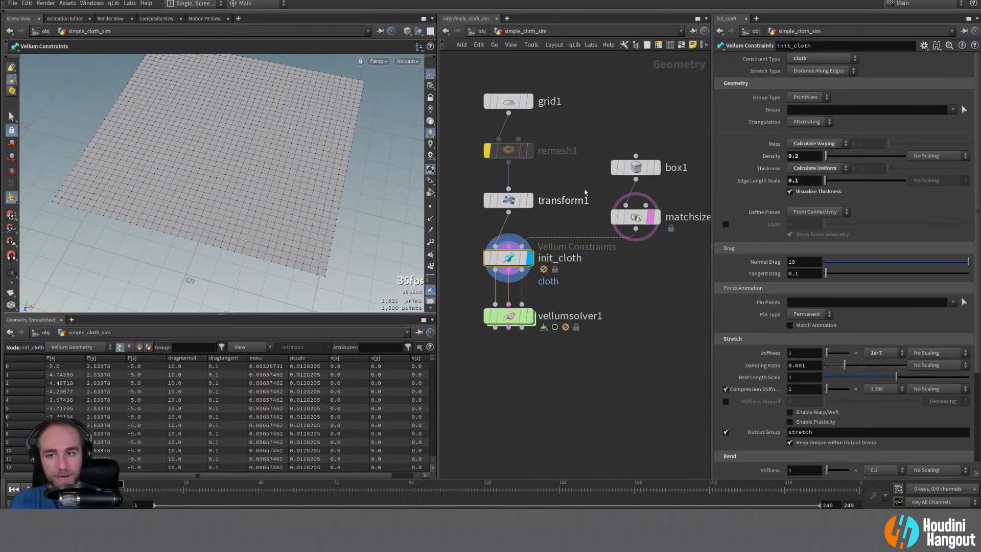
- Turn remesh1 back on and view the whole triangulated cloth
{"action": "left_click", "coordinate": [488, 150]}
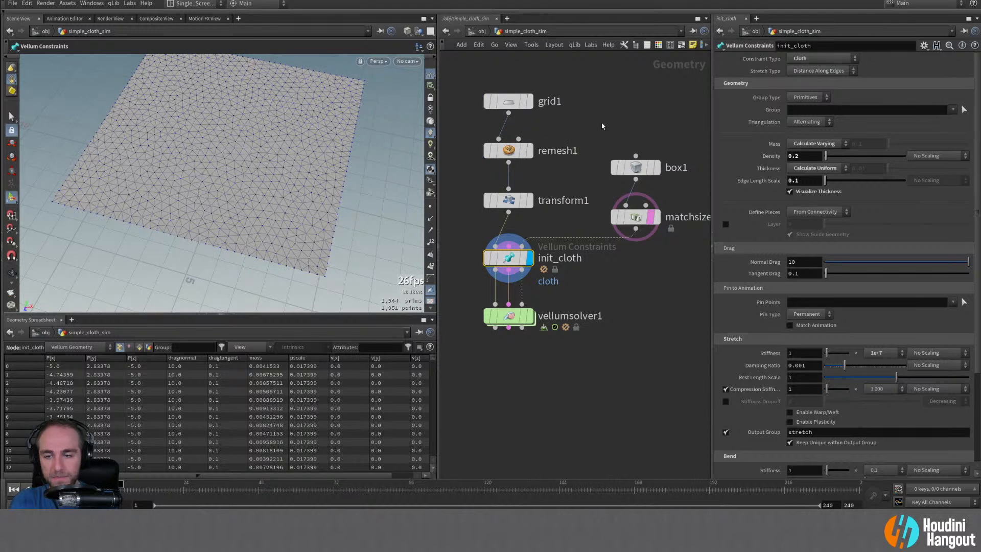
{"action": "right_click_drag", "start_coordinate": [256, 175], "coordinate": [245, 184], "text": "alt"}
{"action": "left_click_drag", "start_coordinate": [245, 184], "coordinate": [242, 181], "text": "alt"}
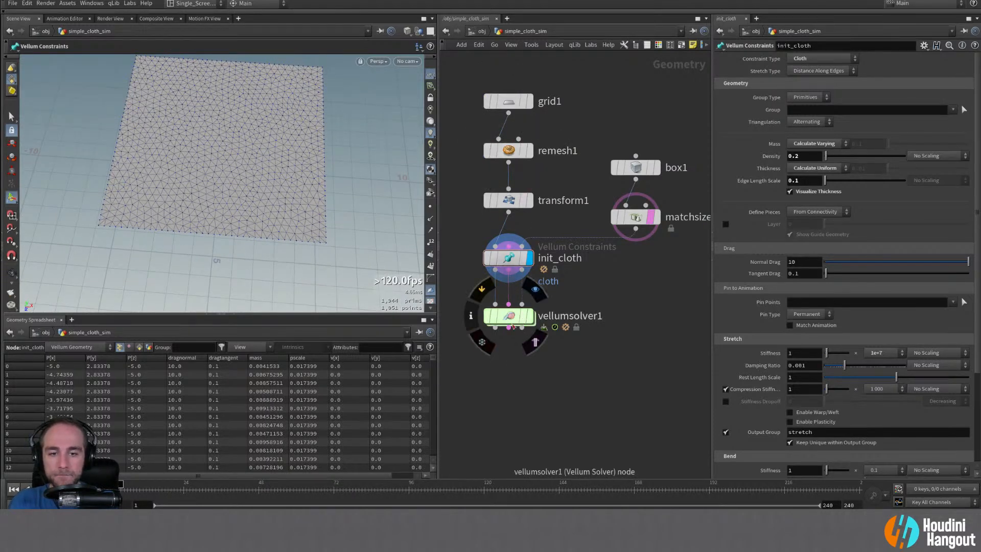
- Sort init_cloth's points by mass in the spreadsheet and inspect the thickness spheres at a corner of the cloth
{"action": "left_click", "coordinate": [257, 358]}
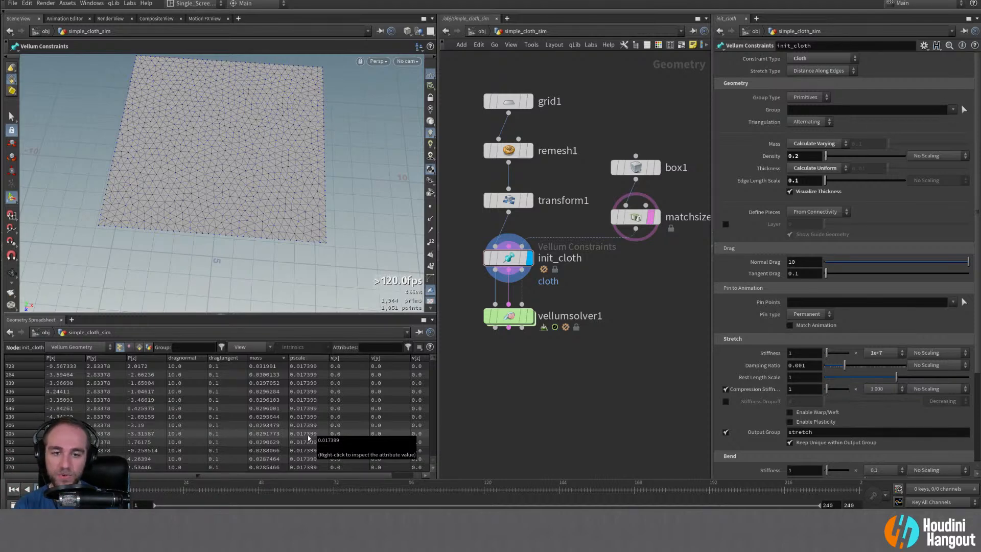
{"action": "right_click_drag", "start_coordinate": [378, 179], "coordinate": [403, 172], "text": "alt"}
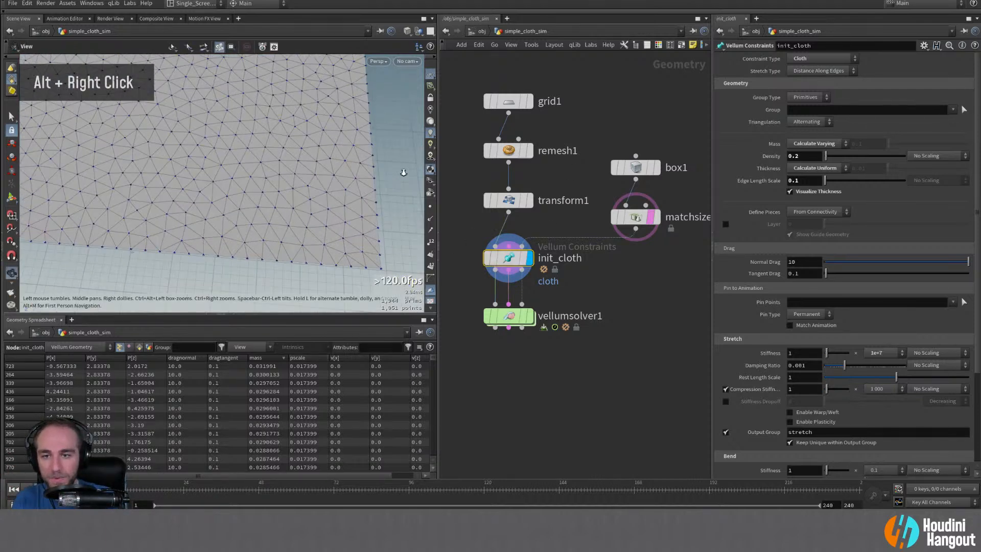
{"action": "left_click_drag", "start_coordinate": [403, 172], "coordinate": [285, 208], "text": "alt"}
{"action": "right_click_drag", "start_coordinate": [285, 208], "coordinate": [307, 199], "text": "alt"}
{"action": "middle_click_drag", "start_coordinate": [306, 199], "coordinate": [280, 193], "text": "alt"}
{"action": "right_click_drag", "start_coordinate": [281, 192], "coordinate": [272, 188], "text": "alt"}
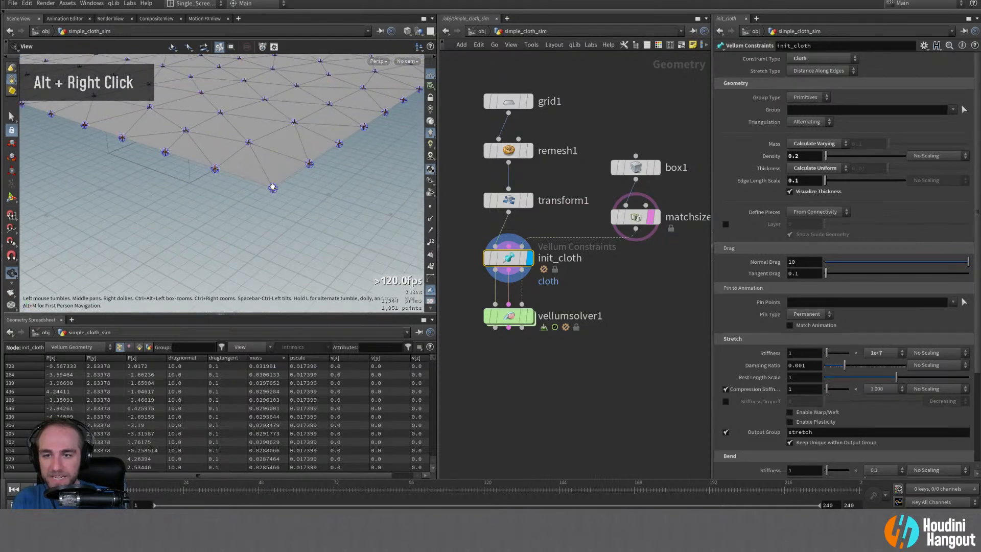
{"action": "left_click_drag", "start_coordinate": [272, 188], "coordinate": [281, 169], "text": "alt"}
- Sort the points by pscale, switch init_cloth's thickness to Calculate Varying, and view the spheres at the cloth's corner
{"action": "left_click", "coordinate": [303, 358]}
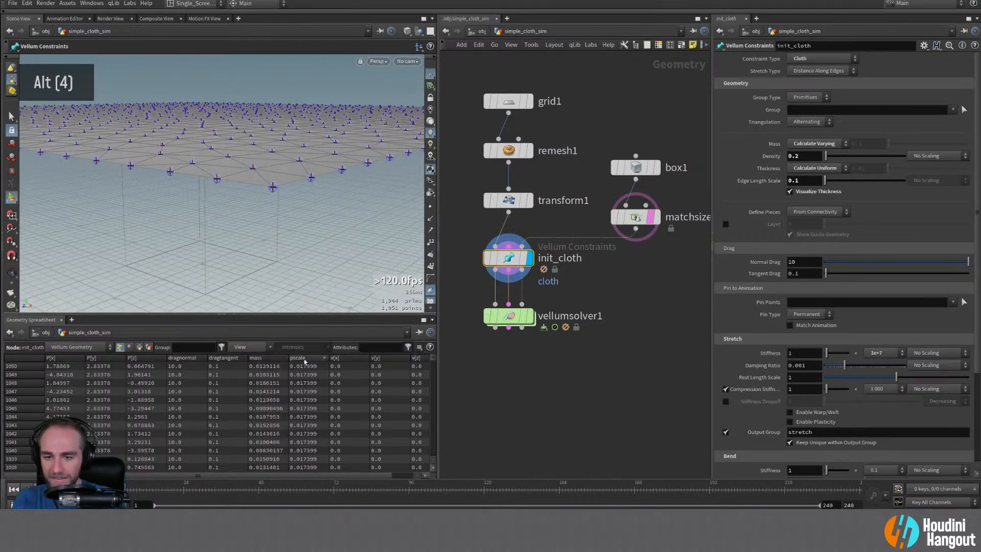
{"action": "mouse_move", "coordinate": [434, 362]}
{"action": "left_mouse_down"}
{"action": "mouse_move", "coordinate": [433, 453]}
{"action": "mouse_move", "coordinate": [433, 361]}
{"action": "left_mouse_up"}
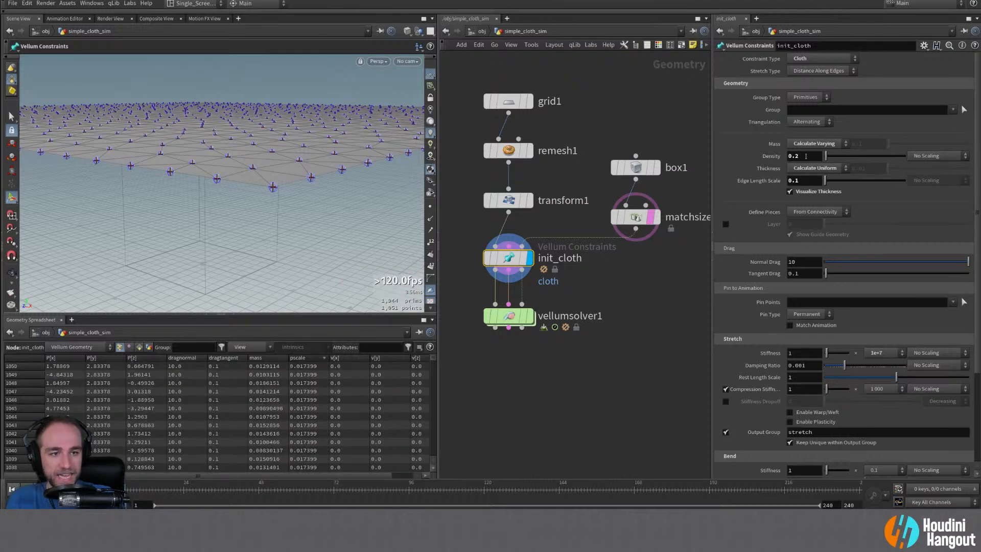
{"action": "left_click", "coordinate": [805, 174]}
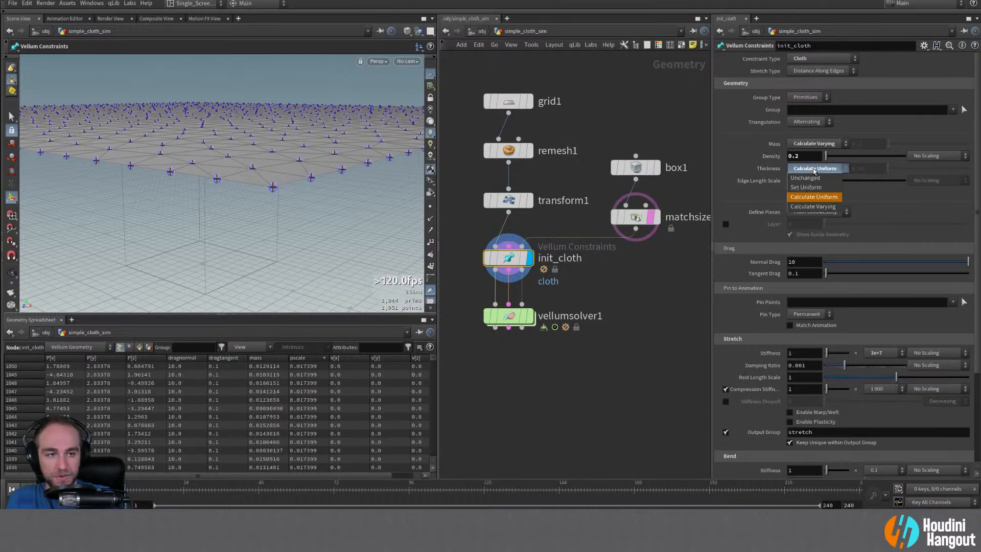
{"action": "left_click", "coordinate": [808, 210]}
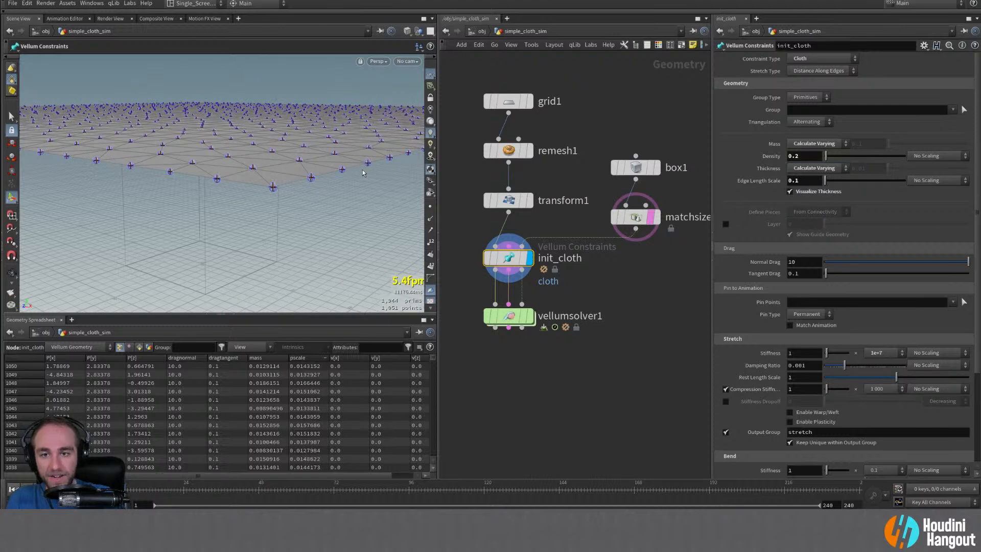
{"action": "right_click_drag", "start_coordinate": [309, 186], "coordinate": [390, 135], "text": "alt"}
{"action": "left_click_drag", "start_coordinate": [390, 136], "coordinate": [313, 192], "text": "alt"}
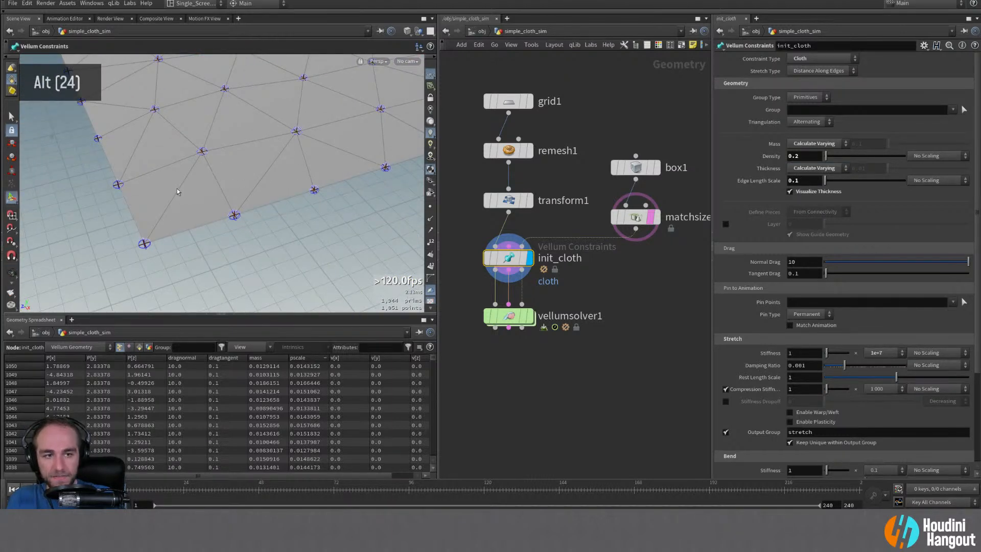
{"action": "left_click_drag", "start_coordinate": [168, 231], "coordinate": [153, 219], "text": "alt"}
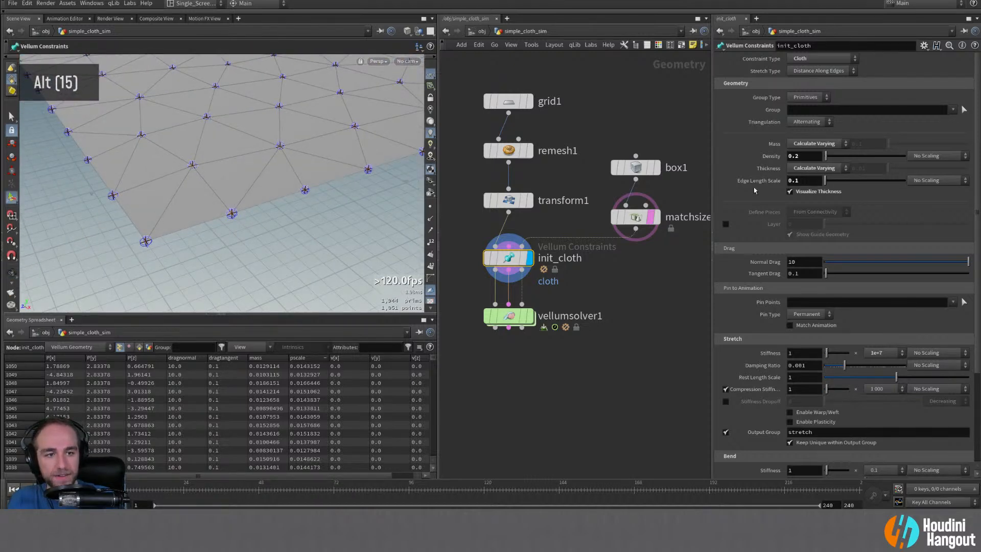
- Reverse the pscale sort order and compare the varying thickness along the cloth's corner and edge
{"action": "left_click", "coordinate": [320, 361]}
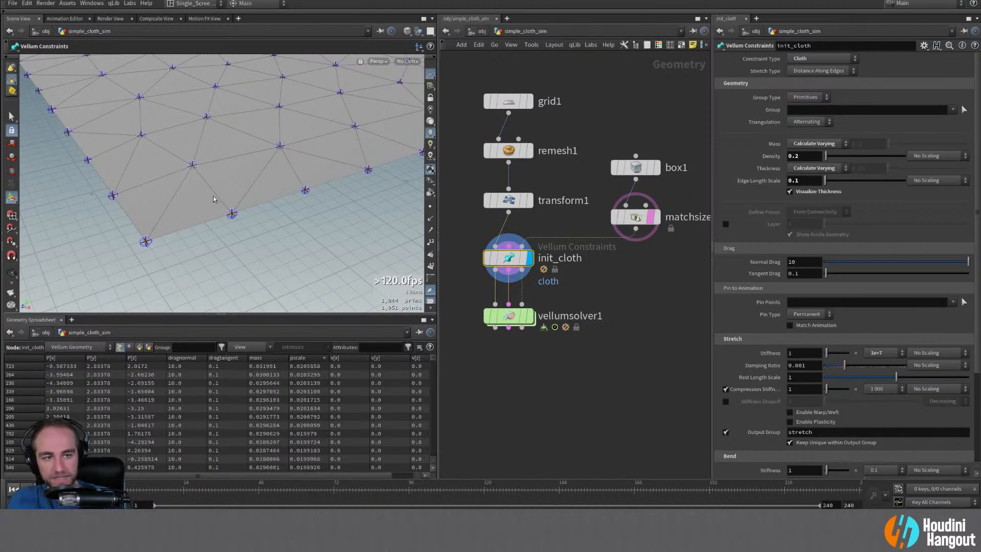
{"action": "right_click_drag", "start_coordinate": [214, 199], "coordinate": [234, 212], "text": "alt"}
{"action": "left_click_drag", "start_coordinate": [225, 189], "coordinate": [242, 200], "text": "alt"}
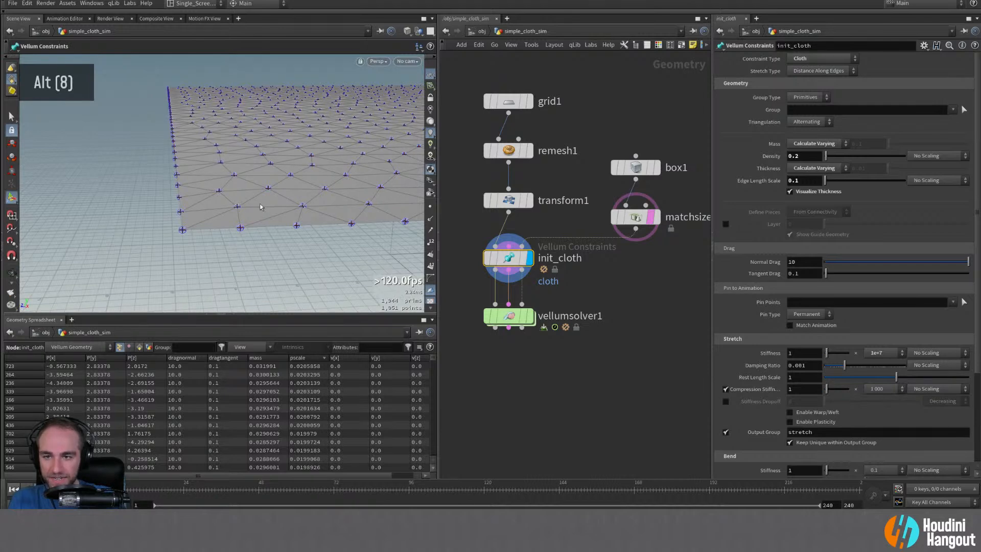
{"action": "right_click_drag", "start_coordinate": [238, 198], "coordinate": [239, 163], "text": "alt"}
{"action": "left_click_drag", "start_coordinate": [239, 163], "coordinate": [271, 183], "text": "alt"}
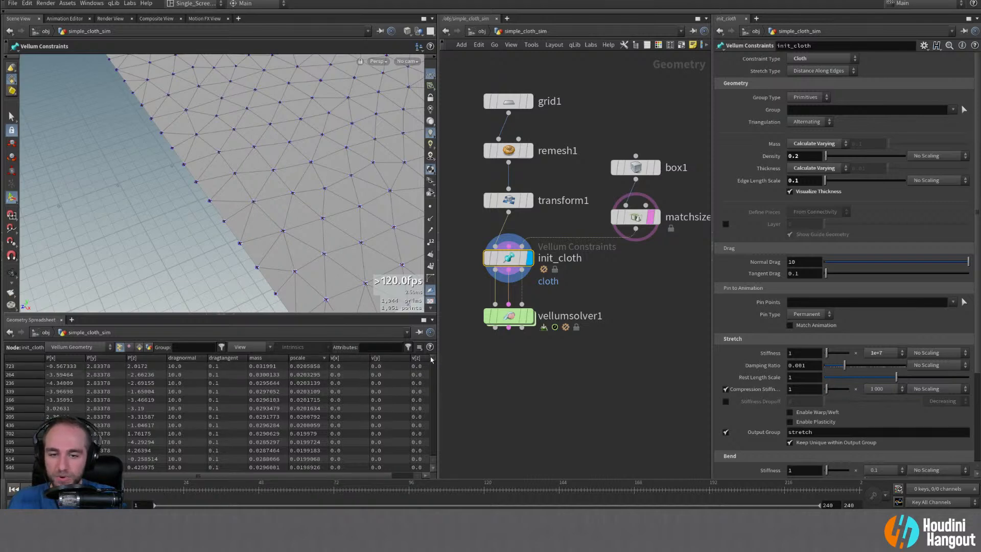
{"action": "mouse_move", "coordinate": [431, 360]}
{"action": "left_mouse_down"}
{"action": "mouse_move", "coordinate": [431, 462]}
{"action": "mouse_move", "coordinate": [444, 353]}
{"action": "left_mouse_up"}
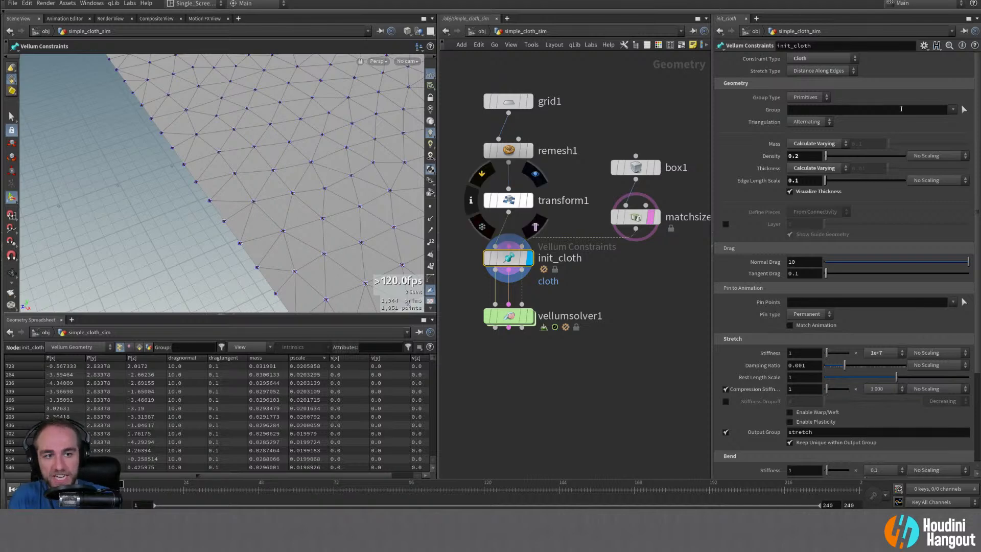
- Set init_cloth's thickness back to Calculate Uniform and view the spheres around the cloth's corner
{"action": "left_click", "coordinate": [813, 168]}
{"action": "left_click", "coordinate": [805, 169]}
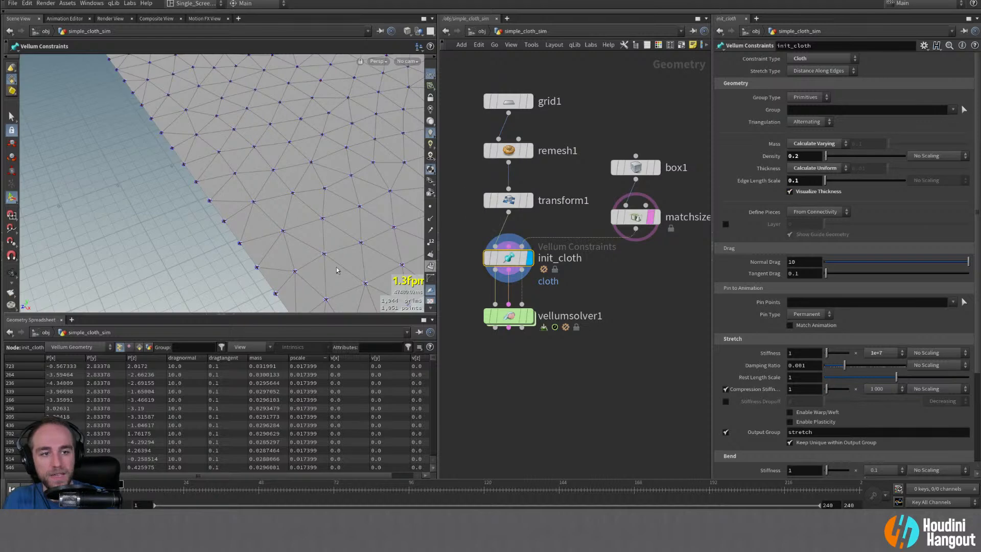
{"action": "left_click_drag", "start_coordinate": [248, 220], "coordinate": [234, 159], "text": "alt"}
{"action": "mouse_move", "coordinate": [306, 192]}
{"action": "left_mouse_down", "text": "alt"}
{"action": "mouse_move", "coordinate": [285, 207]}
{"action": "mouse_move", "coordinate": [304, 199]}
{"action": "left_mouse_up", "text": "alt"}
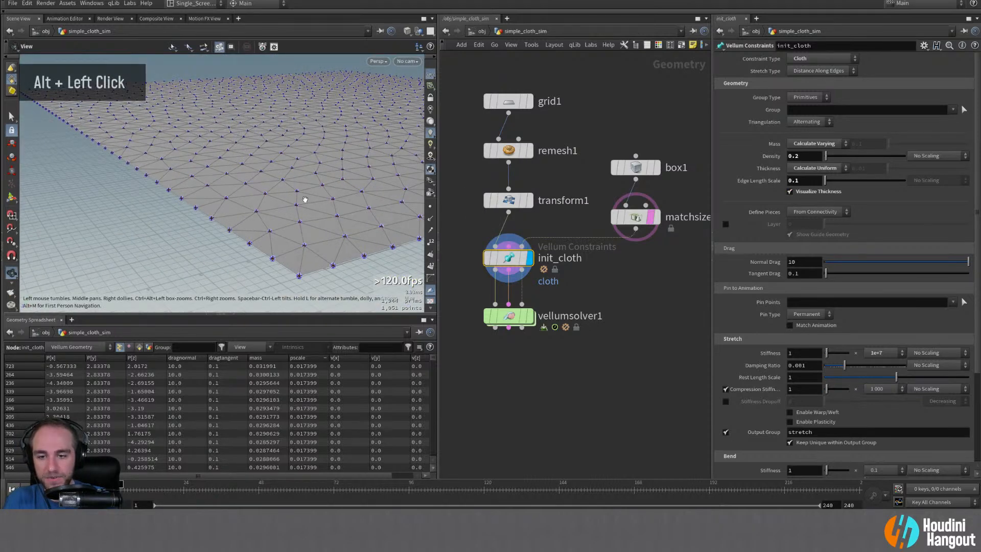
{"action": "middle_click_drag", "start_coordinate": [304, 200], "coordinate": [299, 252], "text": "alt"}
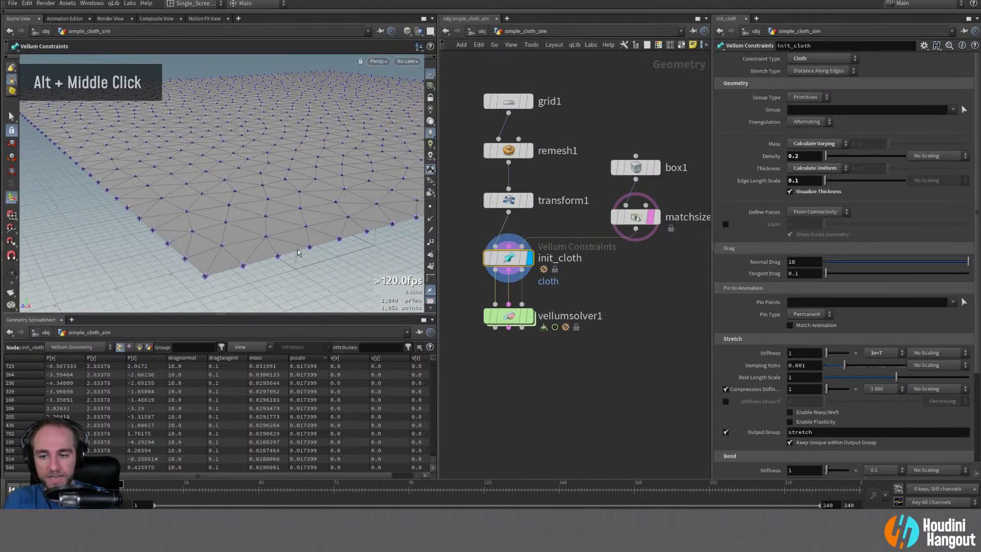
- Try Set Uniform as init_cloth's thickness mode and return it to Calculate Uniform
{"action": "left_click", "coordinate": [804, 145]}
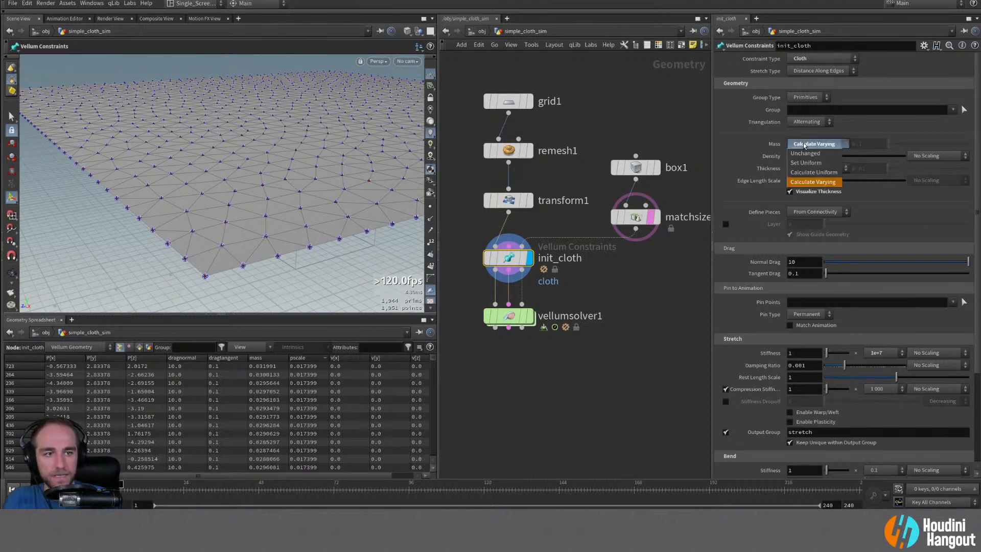
{"action": "left_click", "coordinate": [744, 145]}
{"action": "left_click", "coordinate": [815, 168]}
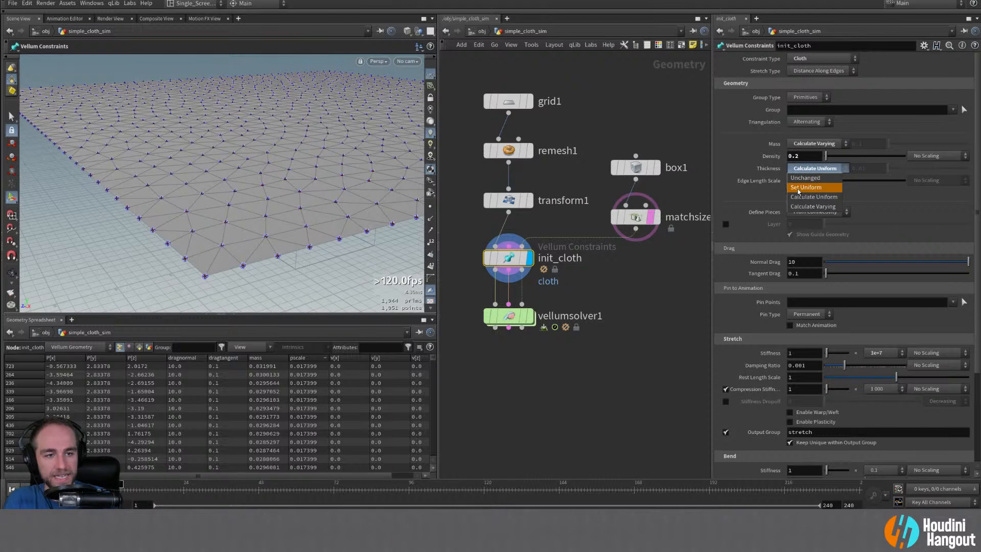
{"action": "left_click", "coordinate": [798, 188]}
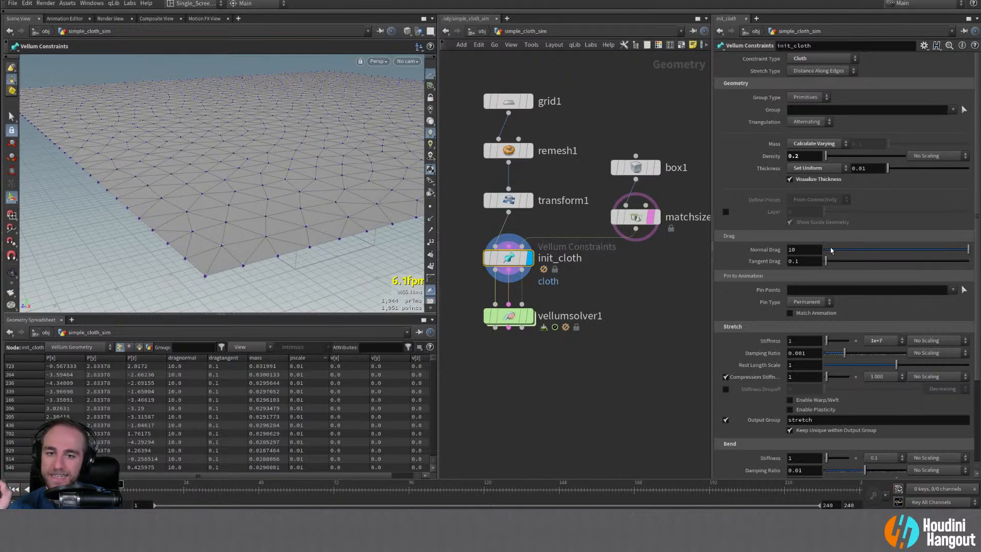
{"action": "left_click", "coordinate": [813, 172]}
{"action": "left_click", "coordinate": [812, 199]}
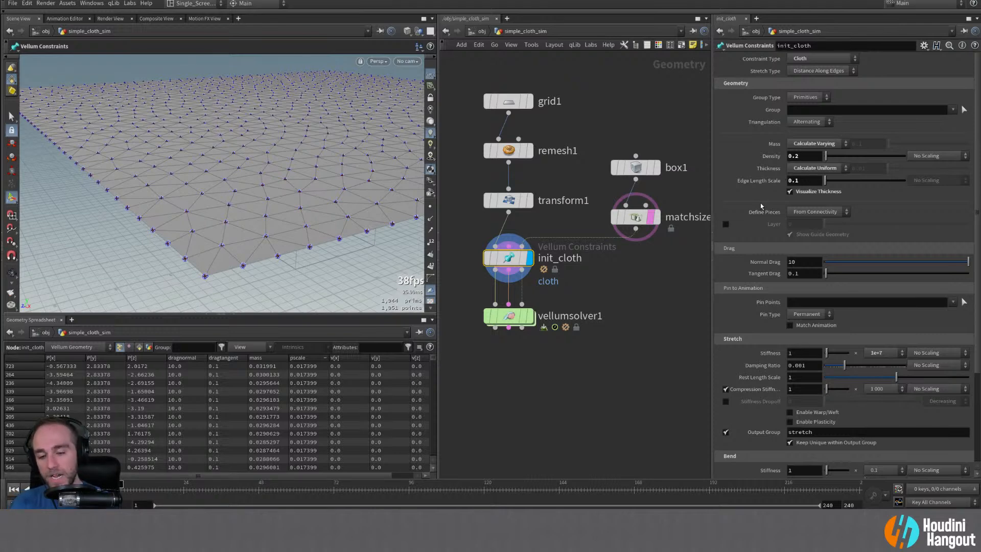
- Display the output of remesh1 briefly and return the display to init_cloth
{"action": "key", "text": "Escape"}
{"action": "left_click", "coordinate": [508, 154]}
{"action": "right_click_drag", "start_coordinate": [301, 230], "coordinate": [273, 243], "text": "alt"}
{"action": "left_click_drag", "start_coordinate": [273, 243], "coordinate": [302, 214], "text": "alt"}
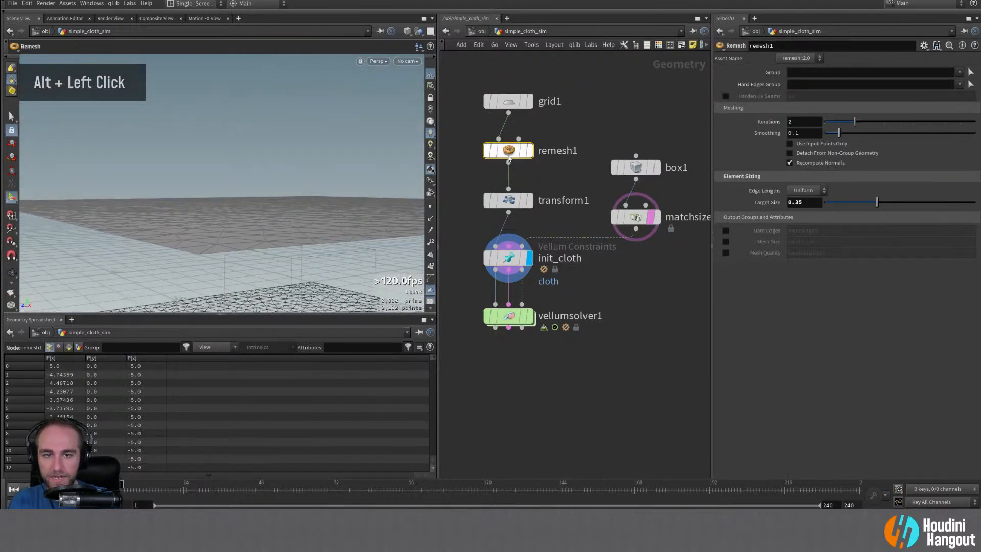
{"action": "left_click", "coordinate": [529, 152]}
{"action": "double_click", "coordinate": [519, 154]}
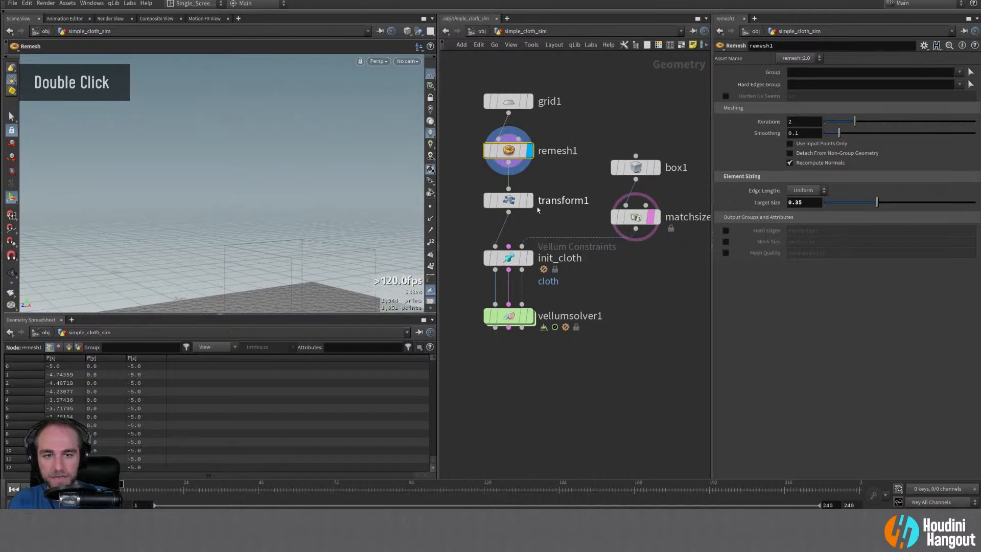
{"action": "left_click", "coordinate": [529, 258]}
{"action": "left_click_drag", "start_coordinate": [300, 221], "coordinate": [240, 256], "text": "alt"}
- Set the target size of remesh1 to 0.1
{"action": "left_click", "coordinate": [509, 258]}
{"action": "left_click", "coordinate": [509, 150]}
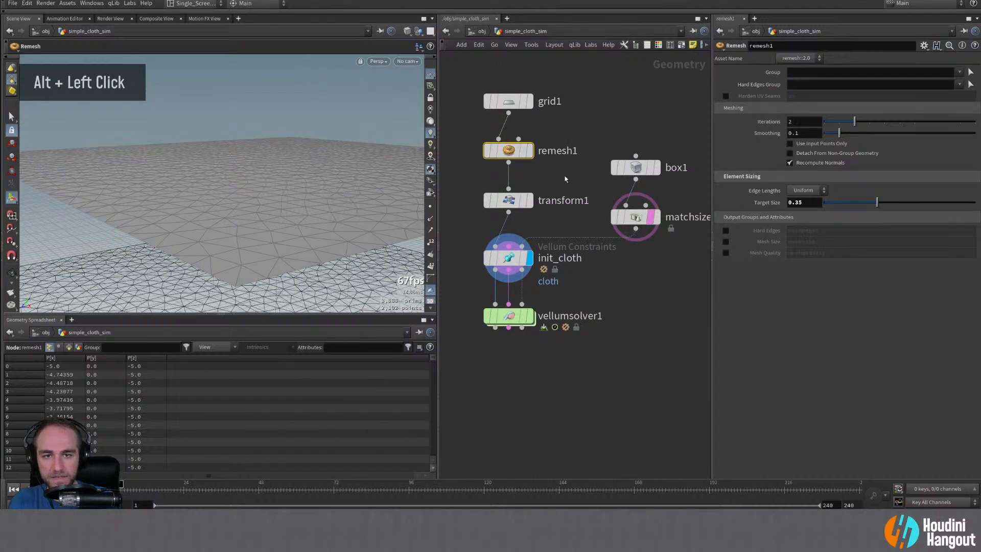
{"action": "key", "text": "shift+End"}
{"action": "type", "text": "1"}
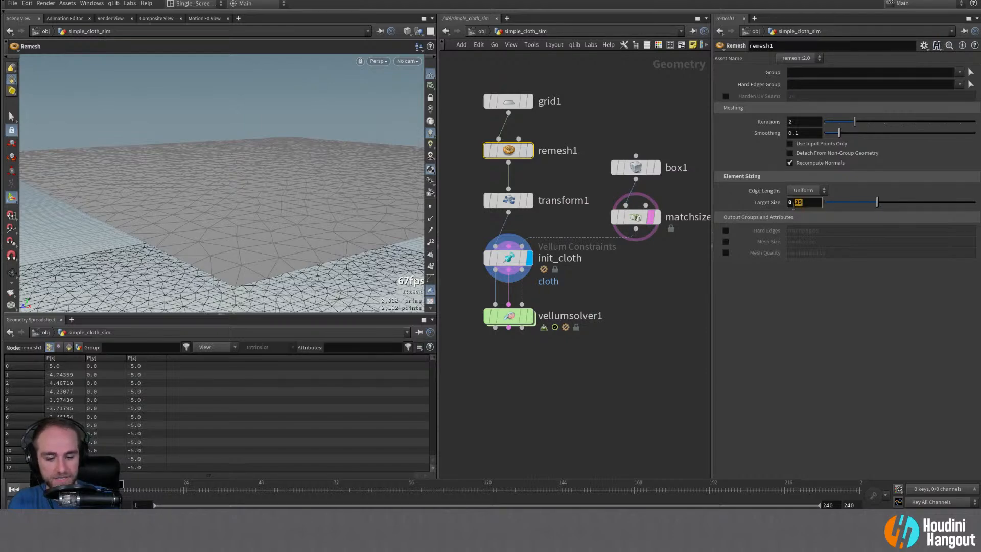
{"action": "key", "text": "Return"}
- Select init_cloth and examine the thickness spheres at the corner of the denser cloth mesh
{"action": "left_click", "coordinate": [508, 257]}
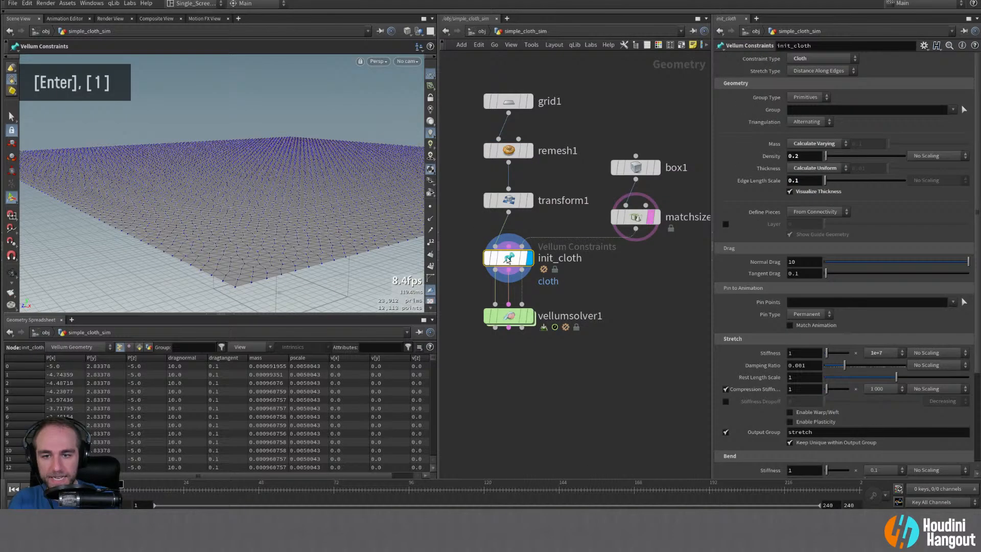
{"action": "right_click_drag", "start_coordinate": [307, 235], "coordinate": [345, 238], "text": "alt"}
{"action": "middle_click_drag", "start_coordinate": [345, 237], "coordinate": [317, 240], "text": "alt"}
{"action": "right_click_drag", "start_coordinate": [317, 240], "coordinate": [289, 245], "text": "alt"}
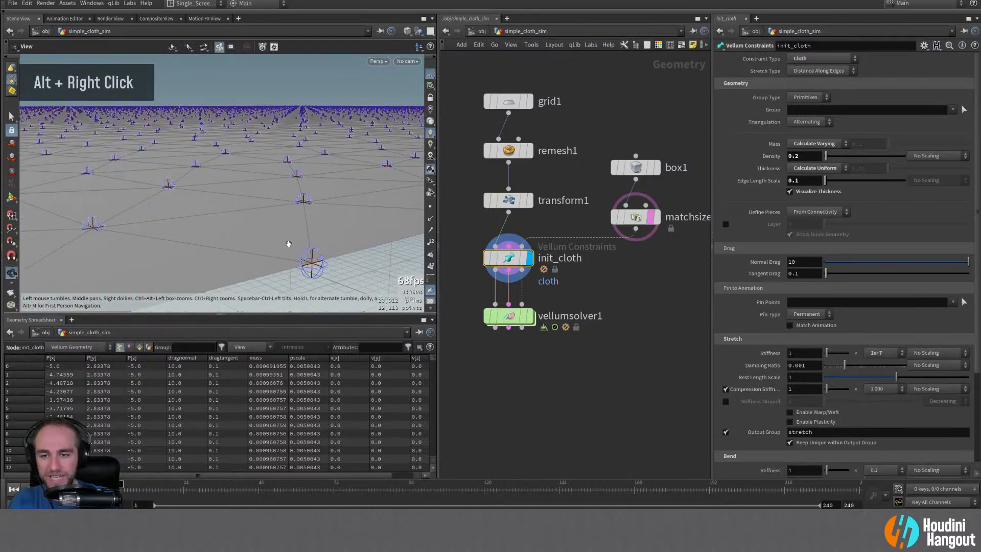
{"action": "middle_click_drag", "start_coordinate": [289, 246], "coordinate": [307, 163], "text": "alt"}
{"action": "right_click_drag", "start_coordinate": [307, 163], "coordinate": [304, 161], "text": "alt"}
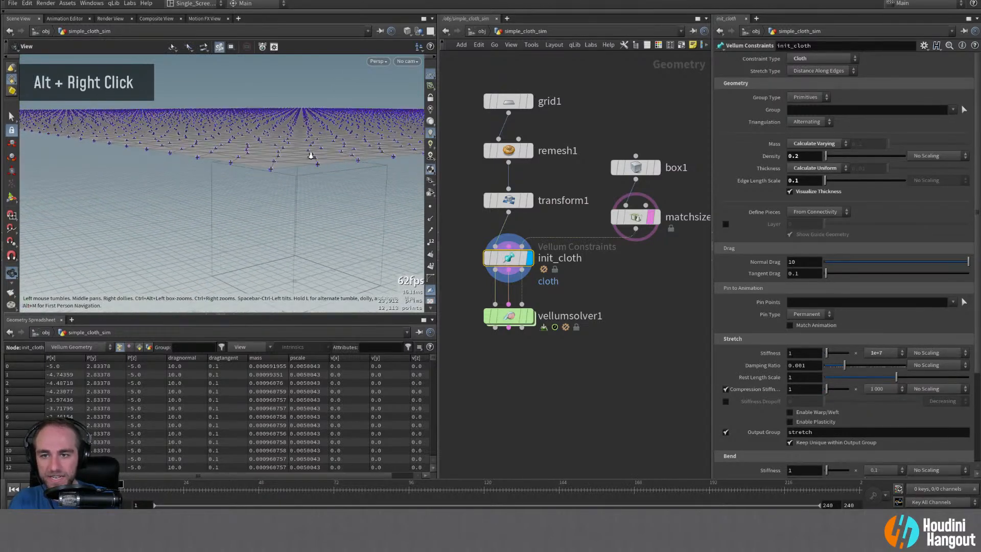
{"action": "left_click_drag", "start_coordinate": [304, 161], "coordinate": [299, 169], "text": "alt"}
- Set the target size of remesh1 back to 0.35
{"action": "mouse_move", "coordinate": [507, 152]}
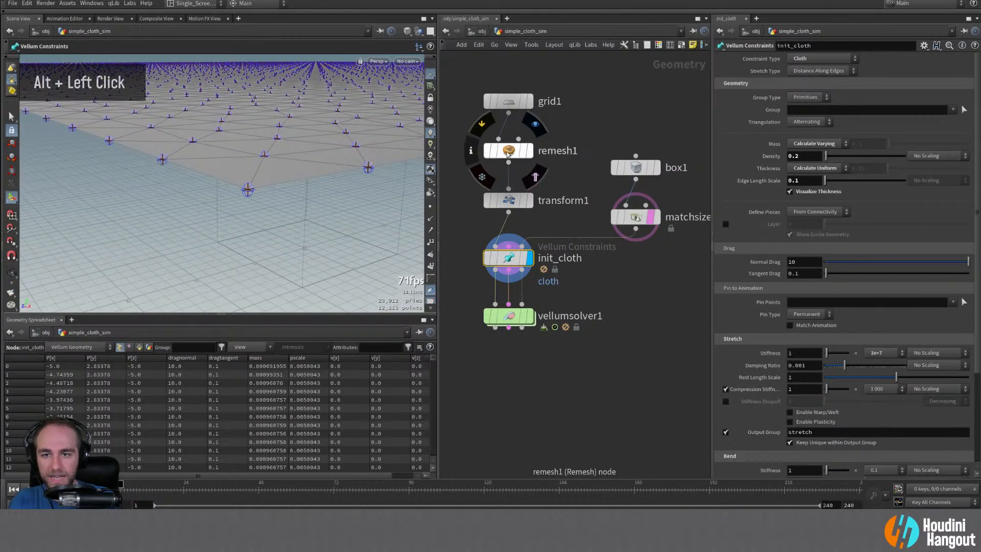
{"action": "left_click", "coordinate": [507, 153]}
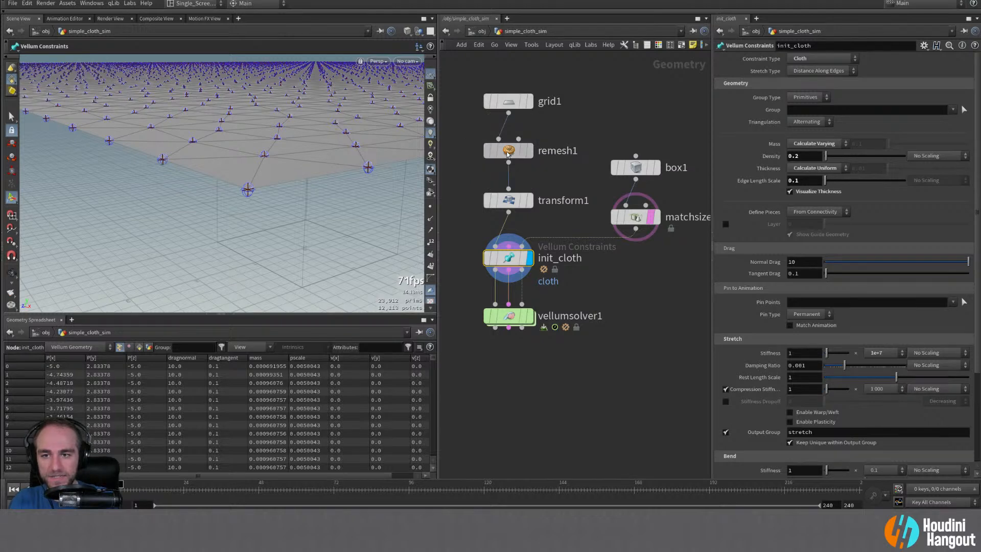
{"action": "left_click_drag", "start_coordinate": [803, 204], "coordinate": [795, 202]}
{"action": "type", "text": "35"}
{"action": "key", "text": "Return"}
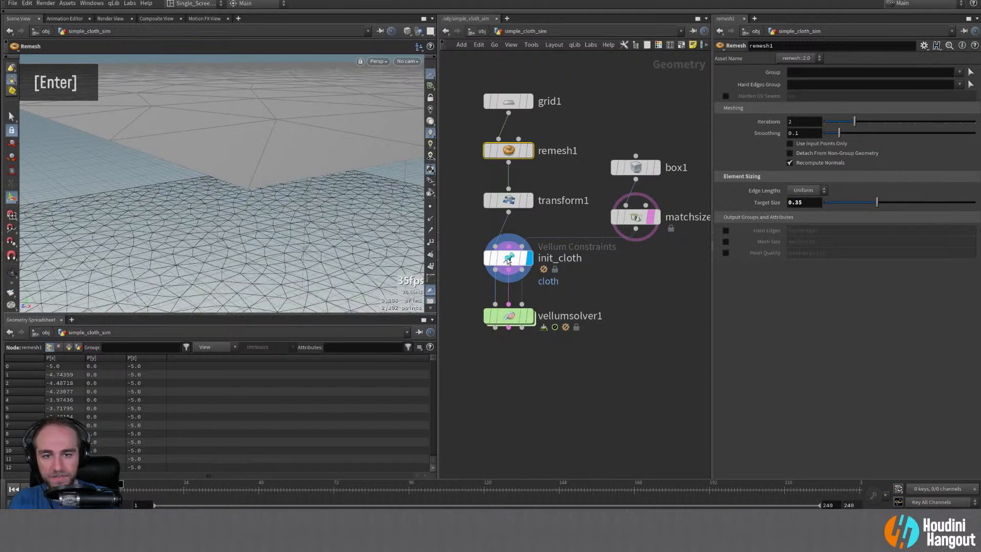
- Switch both the thickness and the mass of init_cloth to Set Uniform
{"action": "left_click", "coordinate": [493, 259]}
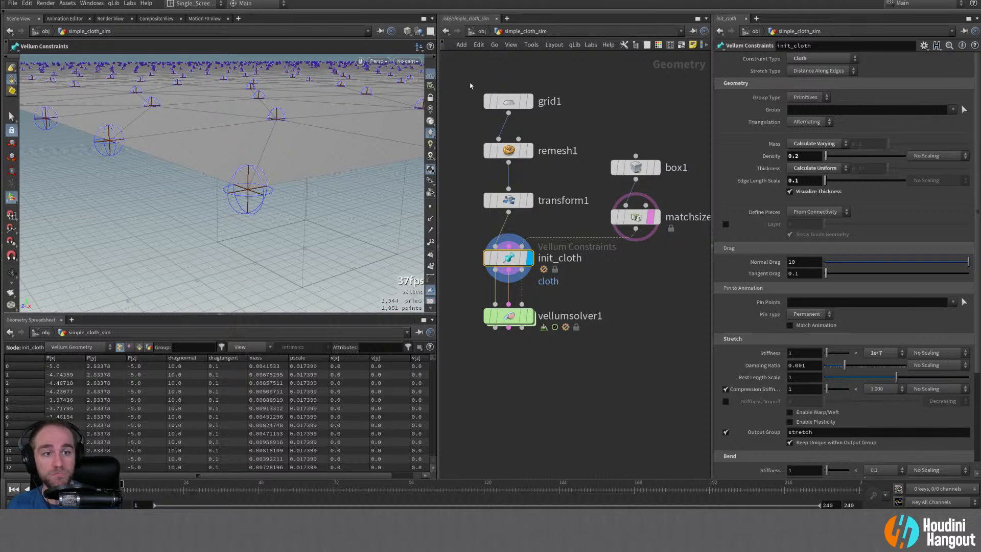
{"action": "left_click", "coordinate": [815, 168]}
{"action": "left_click", "coordinate": [810, 189]}
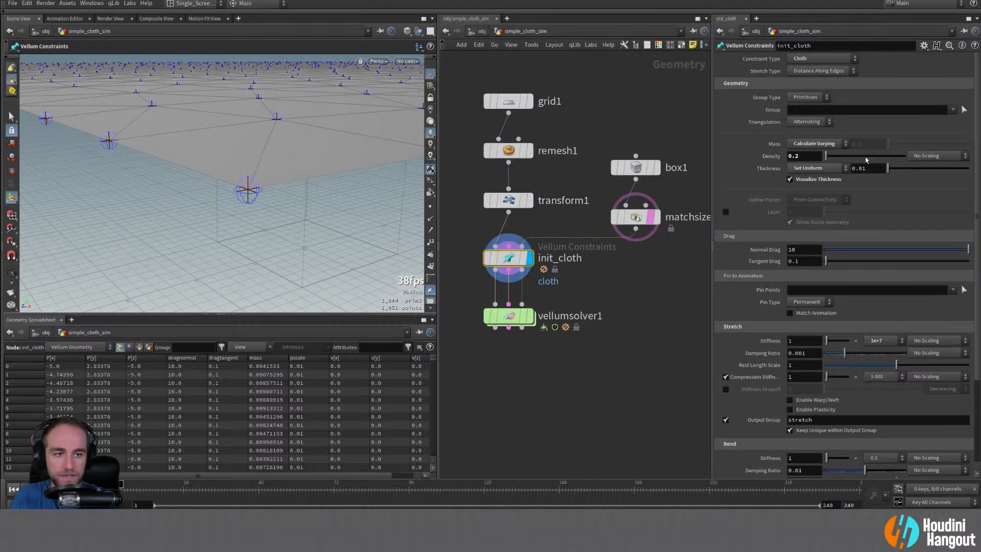
{"action": "left_click", "coordinate": [812, 143]}
{"action": "left_click", "coordinate": [816, 163]}
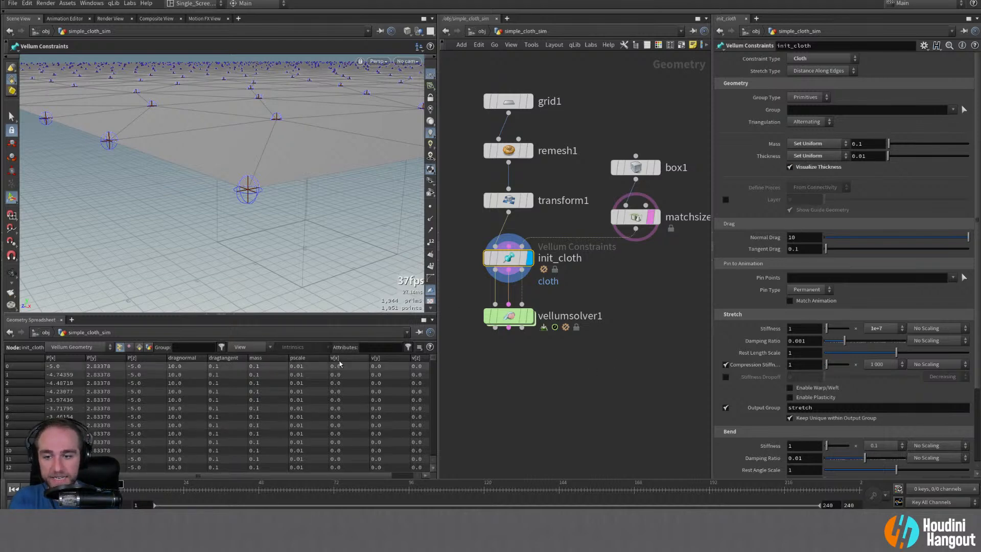
- Set the mass of init_cloth to Calculate Varying and its thickness to Calculate Uniform
{"action": "left_click", "coordinate": [807, 143]}
{"action": "left_click", "coordinate": [799, 172]}
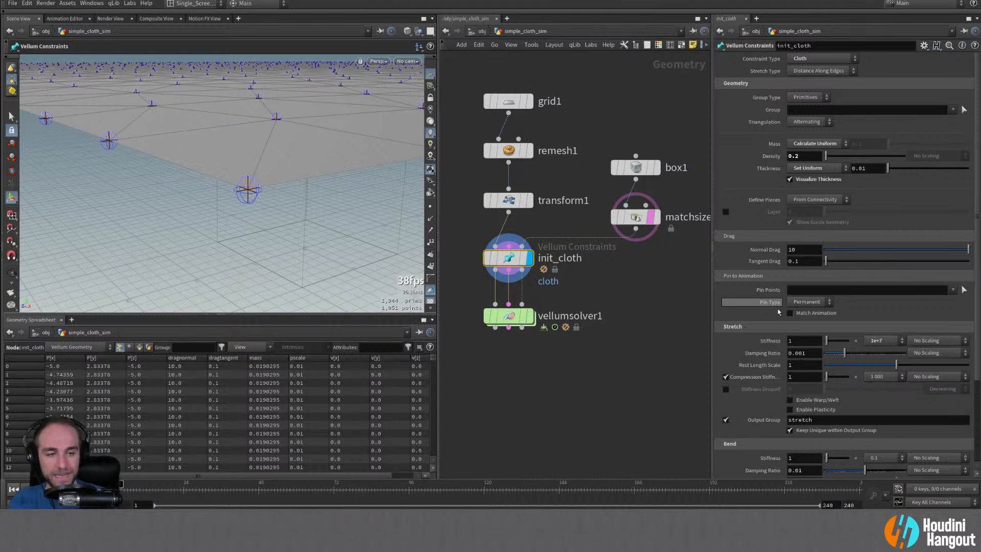
{"action": "left_click", "coordinate": [799, 170]}
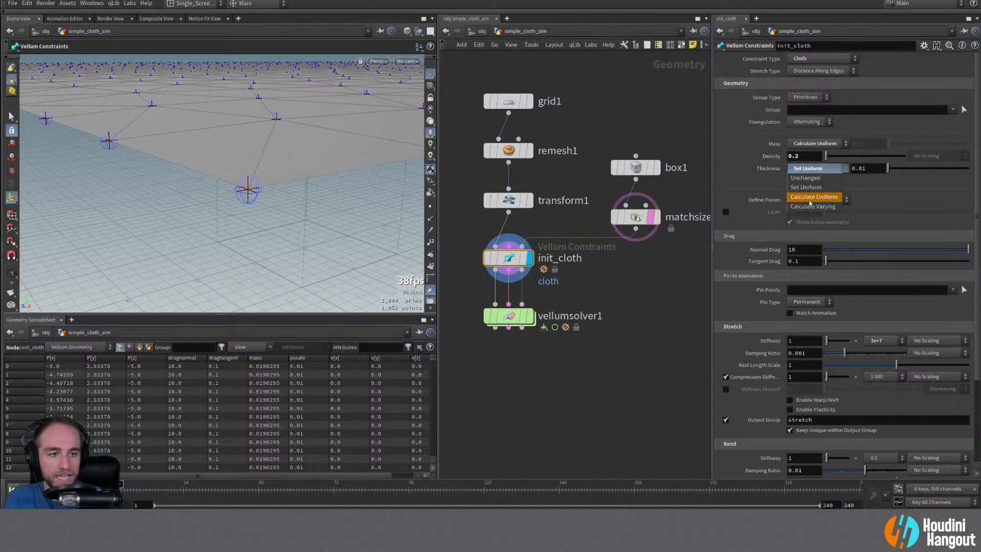
{"action": "left_click", "coordinate": [808, 200]}
{"action": "left_click", "coordinate": [804, 145]}
{"action": "left_click", "coordinate": [809, 183]}
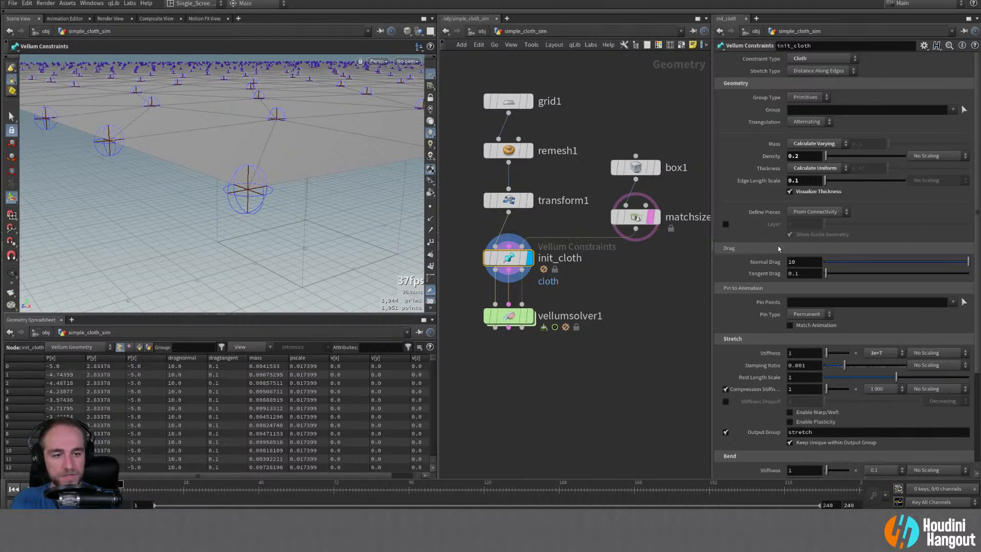
{"action": "mouse_move", "coordinate": [766, 266]}
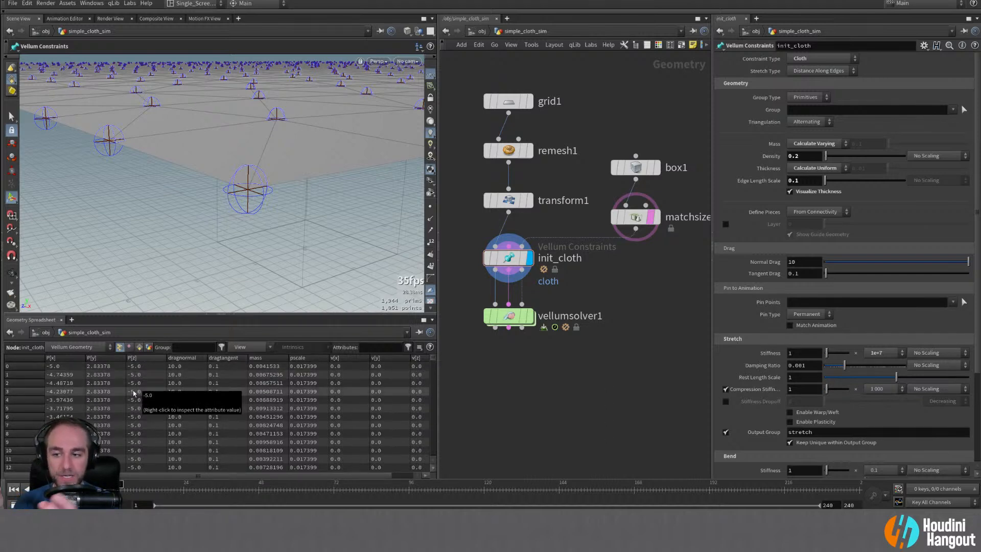
- Show the primitive attributes of init_cloth's Constraint Geometry in the geometry spreadsheet
{"action": "left_click", "coordinate": [79, 346]}
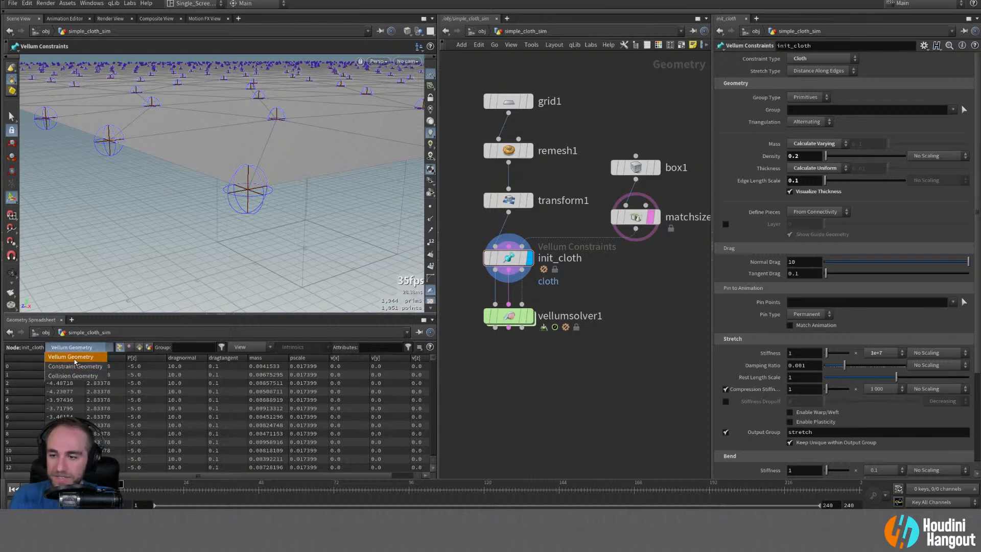
{"action": "left_click", "coordinate": [76, 368]}
{"action": "left_click", "coordinate": [139, 347]}
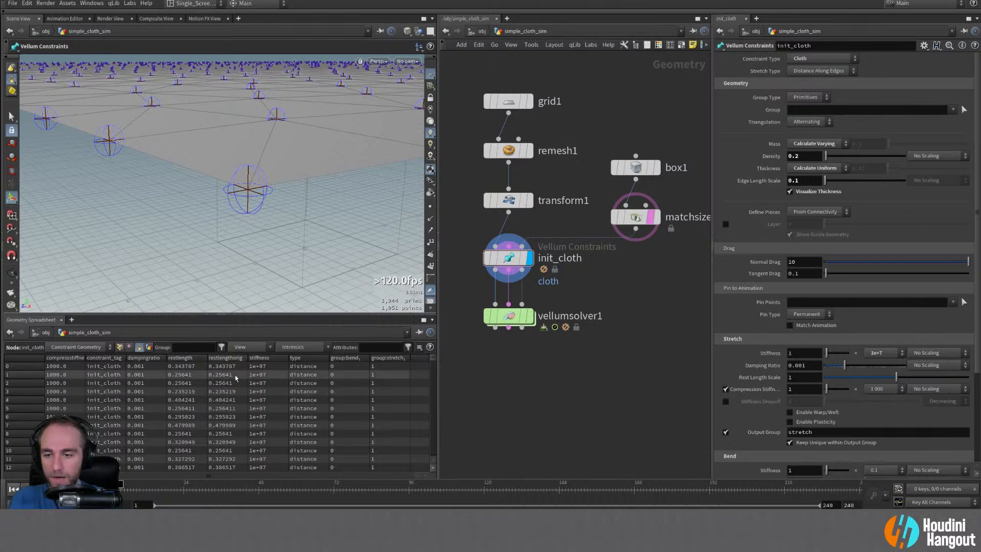
- Try a higher stretch Rest Length Scale on init_cloth and restore its default of 1
{"action": "scroll", "coordinate": [236, 377], "scroll_direction": "up", "scroll_amount": 1}
{"action": "scroll", "coordinate": [236, 377], "scroll_direction": "up", "scroll_amount": 1}
{"action": "scroll", "coordinate": [724, 345], "scroll_direction": "down", "scroll_amount": 1}
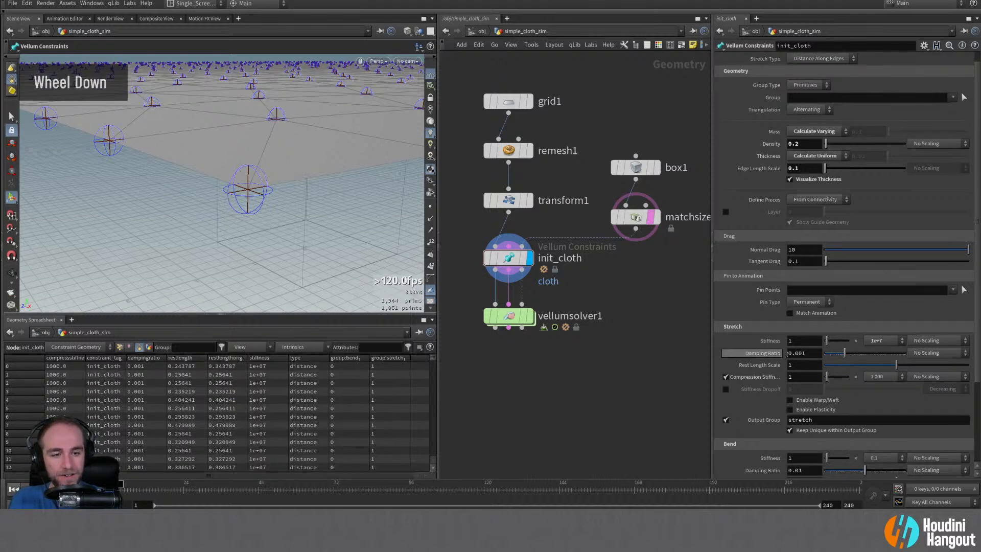
{"action": "mouse_move", "coordinate": [897, 367]}
{"action": "left_mouse_down"}
{"action": "mouse_move", "coordinate": [874, 366]}
{"action": "mouse_move", "coordinate": [915, 365]}
{"action": "left_mouse_up"}
{"action": "middle_click", "coordinate": [759, 365], "text": "ctrl"}
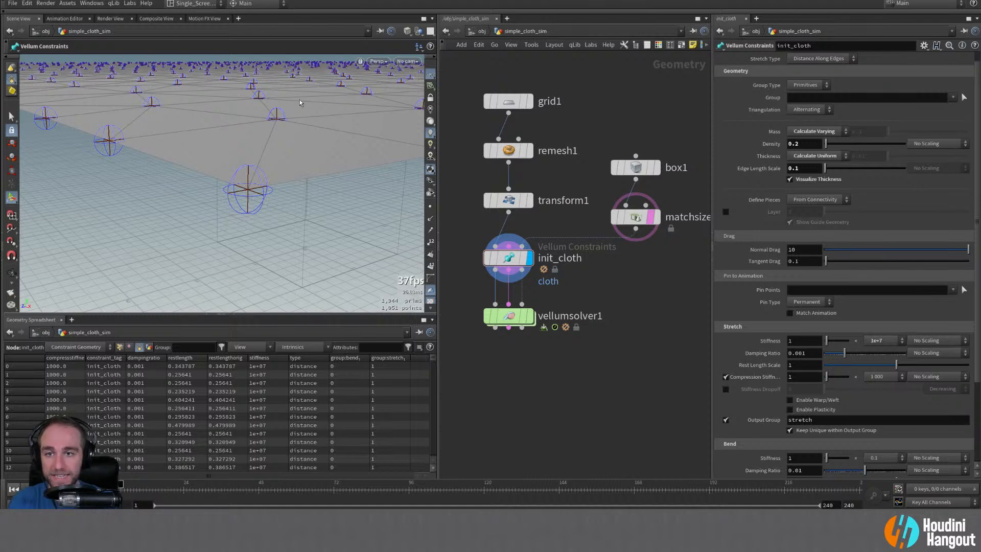
- Move vellumsolver1 further down below init_cloth in the network
{"action": "right_click_drag", "start_coordinate": [299, 102], "coordinate": [263, 173], "text": "alt"}
{"action": "left_click_drag", "start_coordinate": [263, 173], "coordinate": [235, 168], "text": "alt"}
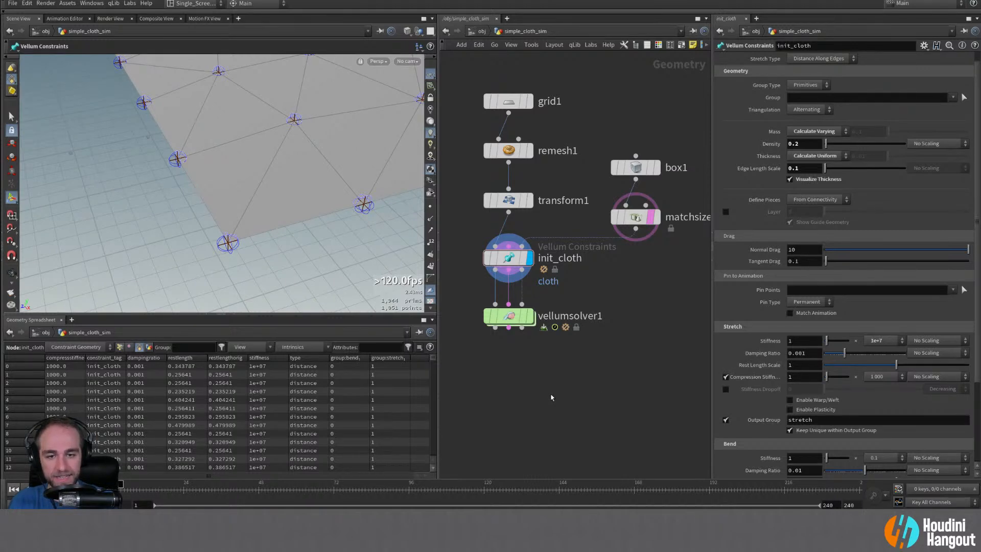
{"action": "left_click_drag", "start_coordinate": [506, 317], "coordinate": [507, 340]}
{"action": "right_click_drag", "start_coordinate": [365, 194], "coordinate": [241, 217], "text": "alt"}
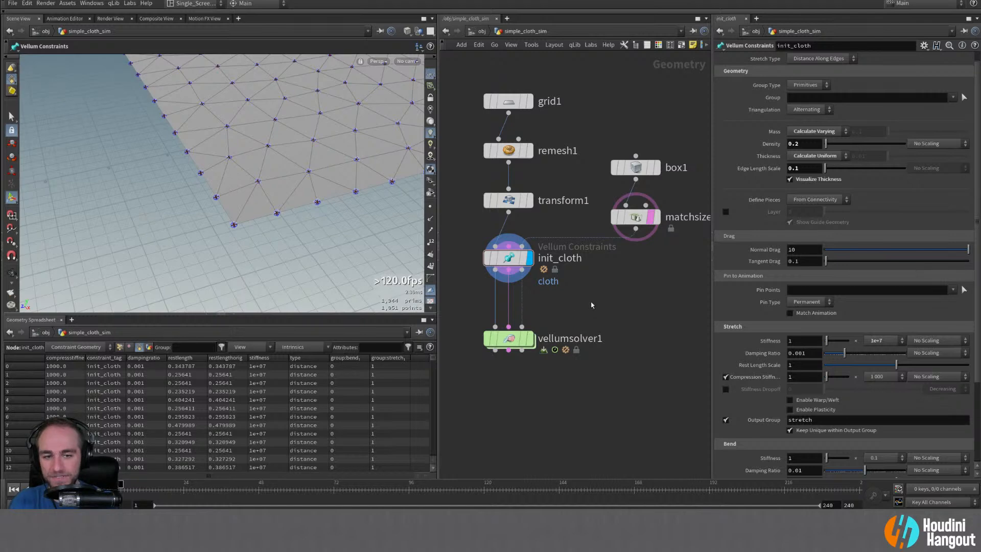
- Add a null node wired to the constraint output of init_cloth and display it
{"action": "key", "text": "Tab"}
{"action": "type", "text": "null"}
{"action": "key", "text": "Return"}
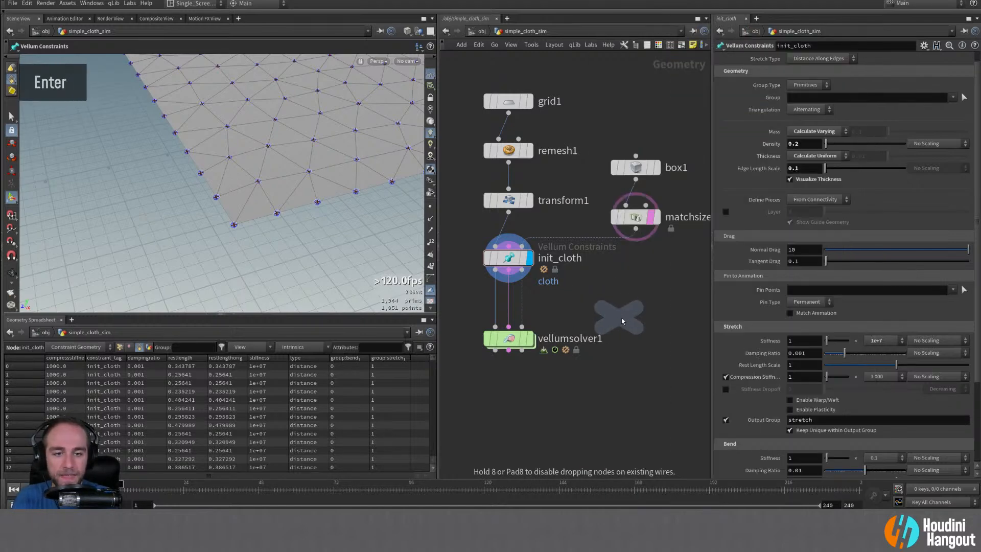
{"action": "left_click", "coordinate": [627, 322]}
{"action": "left_click", "coordinate": [627, 307]}
{"action": "left_click", "coordinate": [508, 270]}
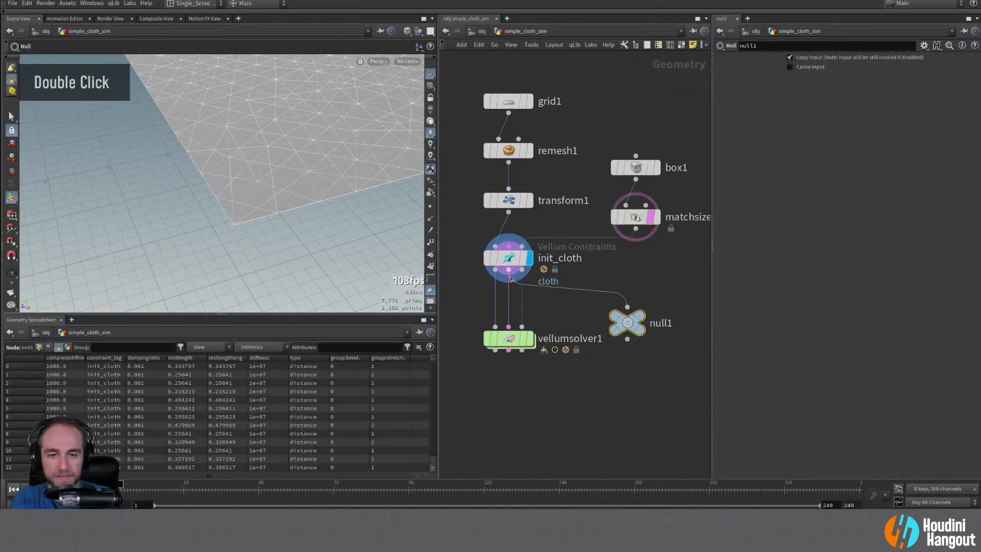
{"action": "left_click", "coordinate": [641, 316]}
{"action": "left_click_drag", "start_coordinate": [630, 323], "coordinate": [638, 332]}
- Turn on primitive numbers for the constraint geometry in the viewport
{"action": "right_click_drag", "start_coordinate": [265, 190], "coordinate": [189, 194], "text": "alt"}
{"action": "middle_click_drag", "start_coordinate": [189, 194], "coordinate": [219, 176], "text": "alt"}
{"action": "right_click_drag", "start_coordinate": [220, 176], "coordinate": [240, 213], "text": "alt"}
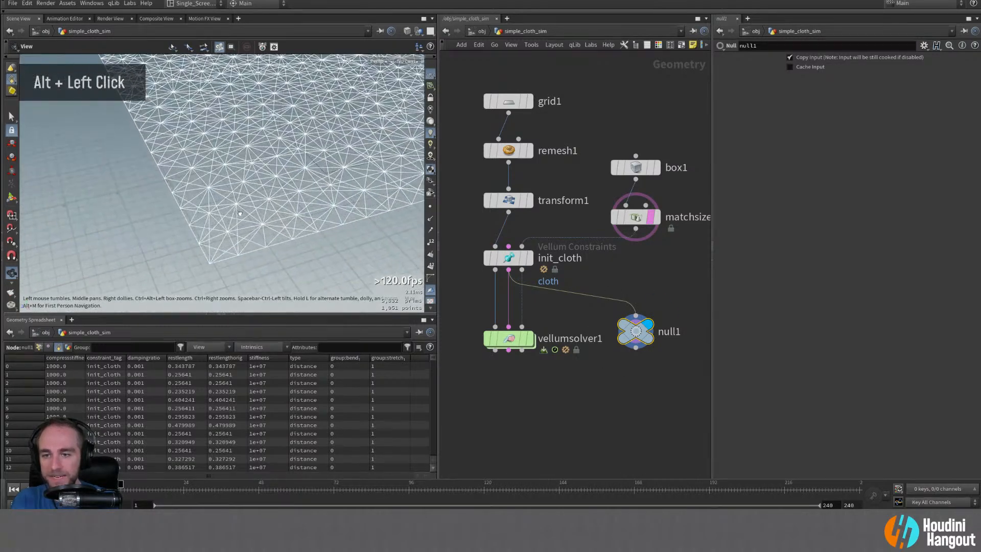
{"action": "left_click_drag", "start_coordinate": [239, 213], "coordinate": [287, 203], "text": "alt"}
{"action": "left_click", "coordinate": [430, 266]}
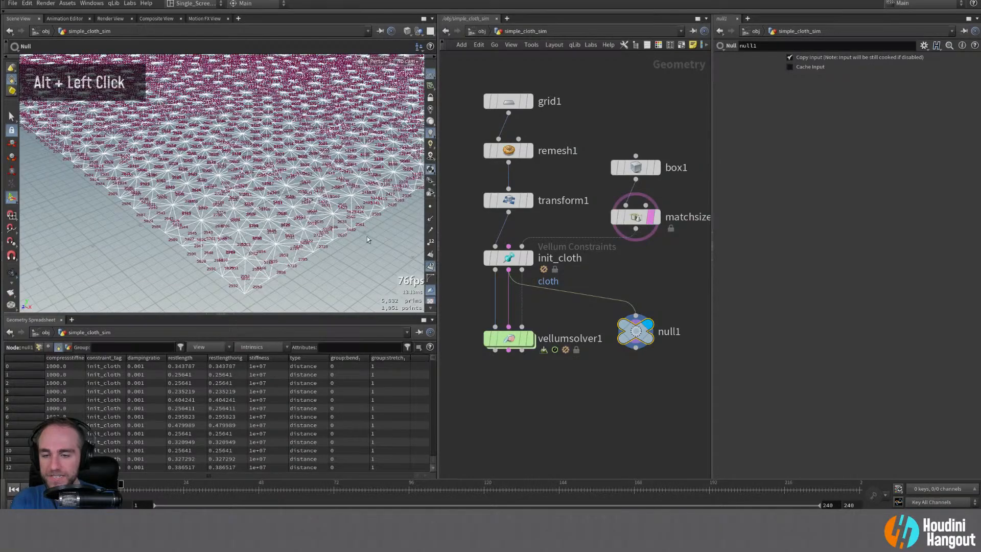
- Examine the numbered constraint primitives across the cloth and close up at its corner
{"action": "right_click_drag", "start_coordinate": [363, 236], "coordinate": [339, 225], "text": "alt"}
{"action": "middle_click_drag", "start_coordinate": [339, 225], "coordinate": [291, 214], "text": "alt"}
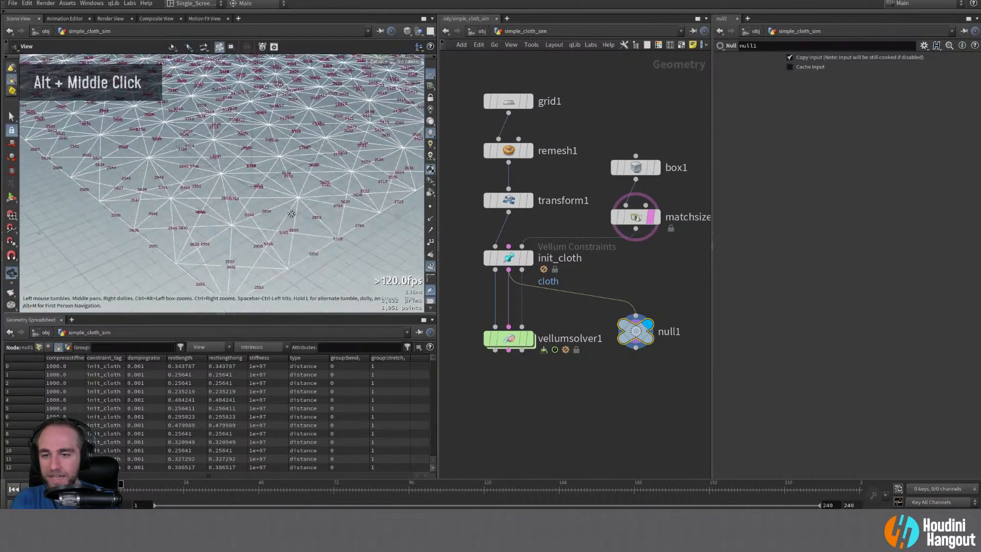
{"action": "right_click_drag", "start_coordinate": [291, 213], "coordinate": [235, 194], "text": "alt"}
{"action": "middle_click_drag", "start_coordinate": [235, 194], "coordinate": [218, 120], "text": "alt"}
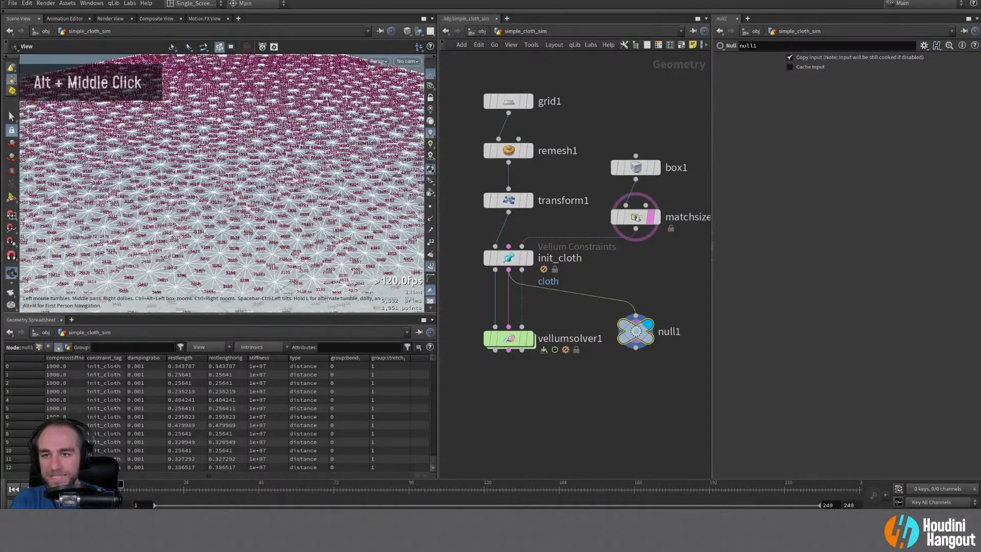
{"action": "right_click_drag", "start_coordinate": [218, 120], "coordinate": [204, 110], "text": "alt"}
{"action": "middle_click_drag", "start_coordinate": [204, 110], "coordinate": [286, 168], "text": "alt"}
{"action": "right_click_drag", "start_coordinate": [286, 168], "coordinate": [316, 184], "text": "alt"}
{"action": "left_click_drag", "start_coordinate": [306, 194], "coordinate": [204, 168], "text": "alt"}
{"action": "middle_click_drag", "start_coordinate": [204, 168], "coordinate": [245, 199], "text": "alt"}
{"action": "right_click_drag", "start_coordinate": [245, 199], "coordinate": [310, 233], "text": "alt"}
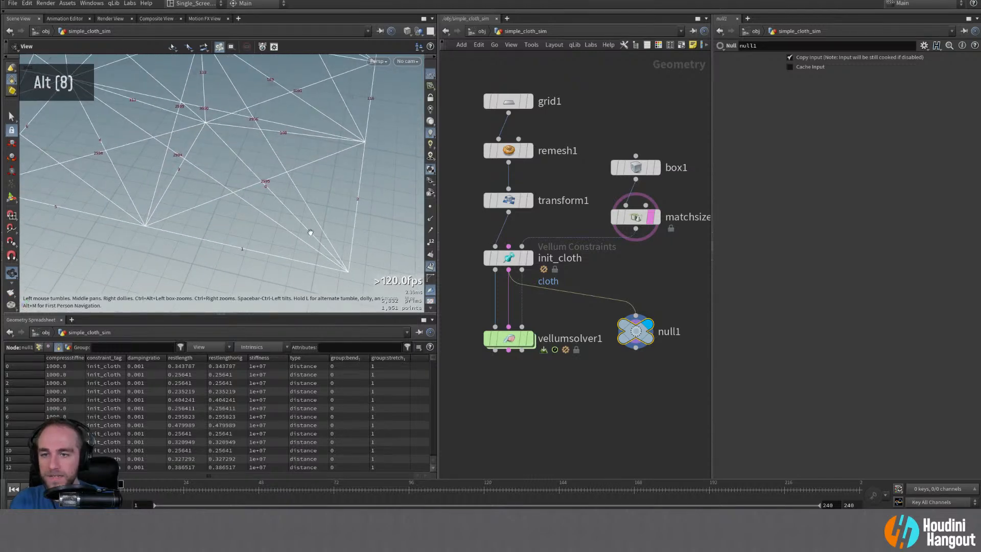
{"action": "key", "text": "alt"}
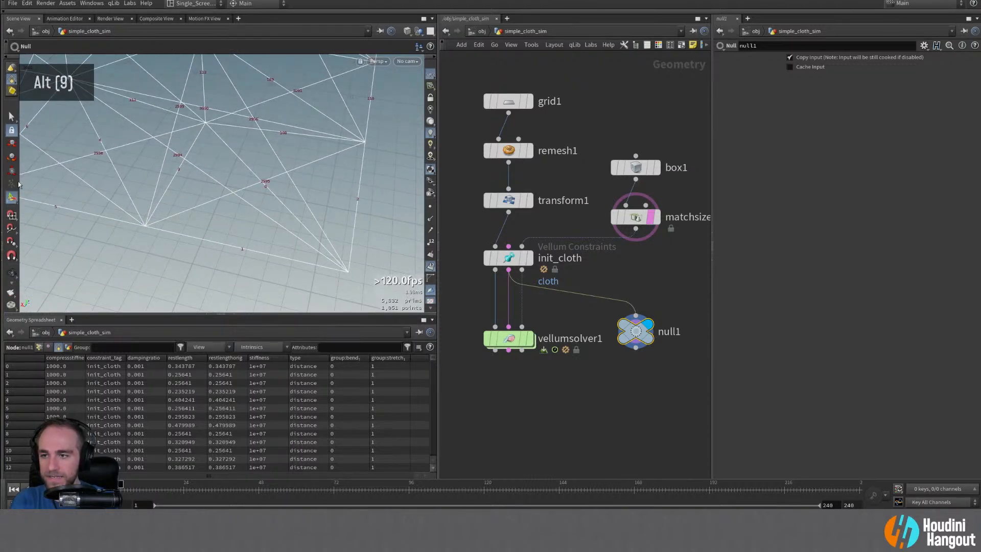
- Switch to primitive selection and pick the corner edge's stretch constraint and the neighbouring bend constraint
{"action": "key", "text": "s"}
{"action": "key", "text": "4"}
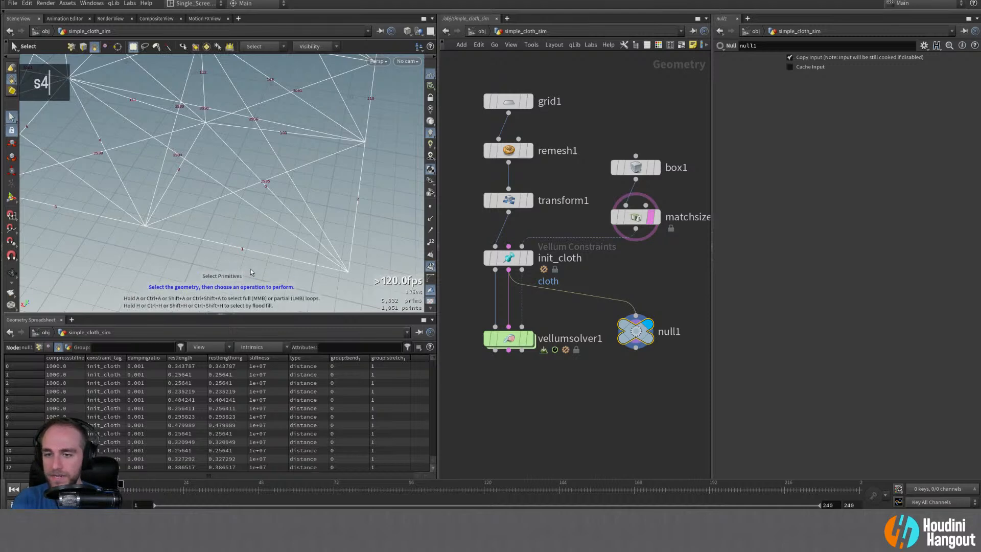
{"action": "left_click", "coordinate": [237, 242]}
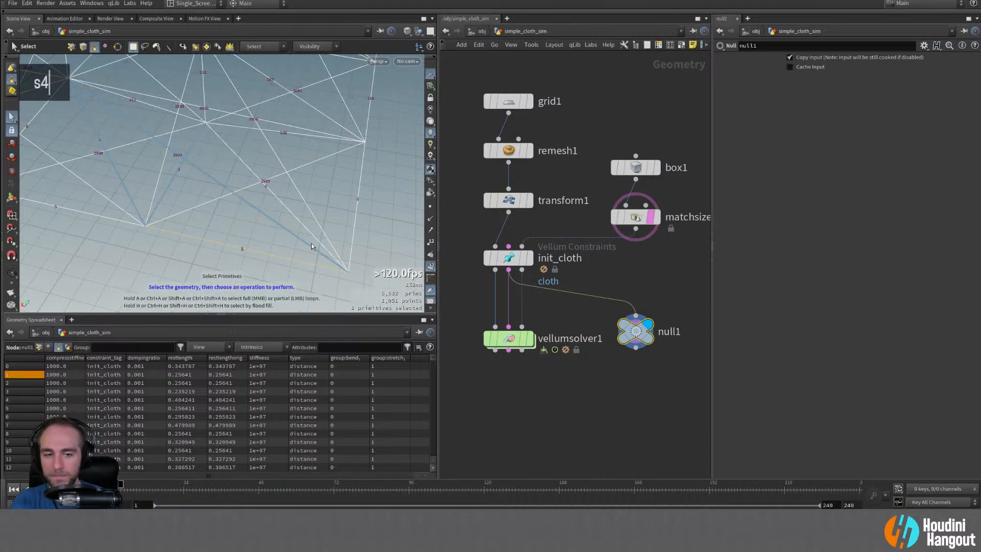
{"action": "left_click", "coordinate": [293, 213]}
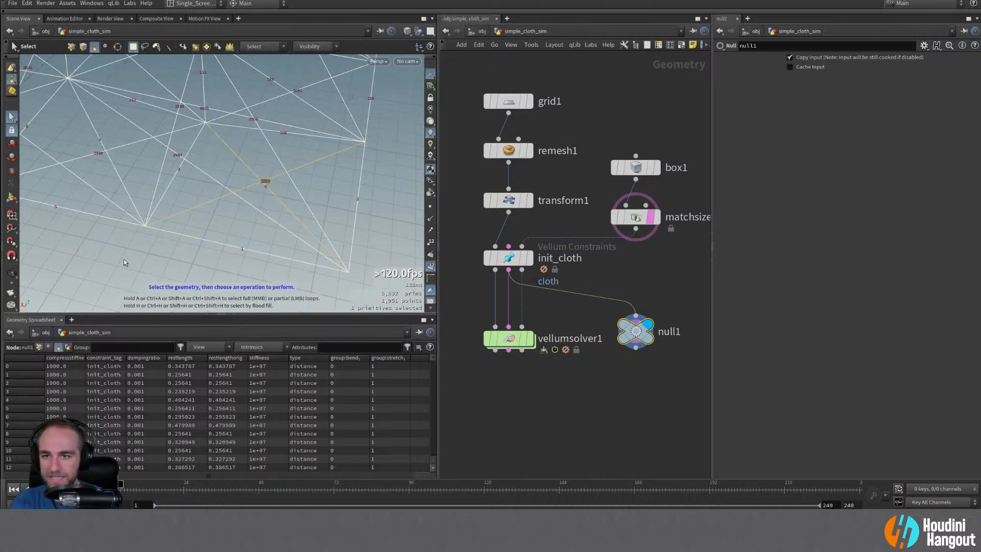
{"action": "left_click", "coordinate": [360, 196]}
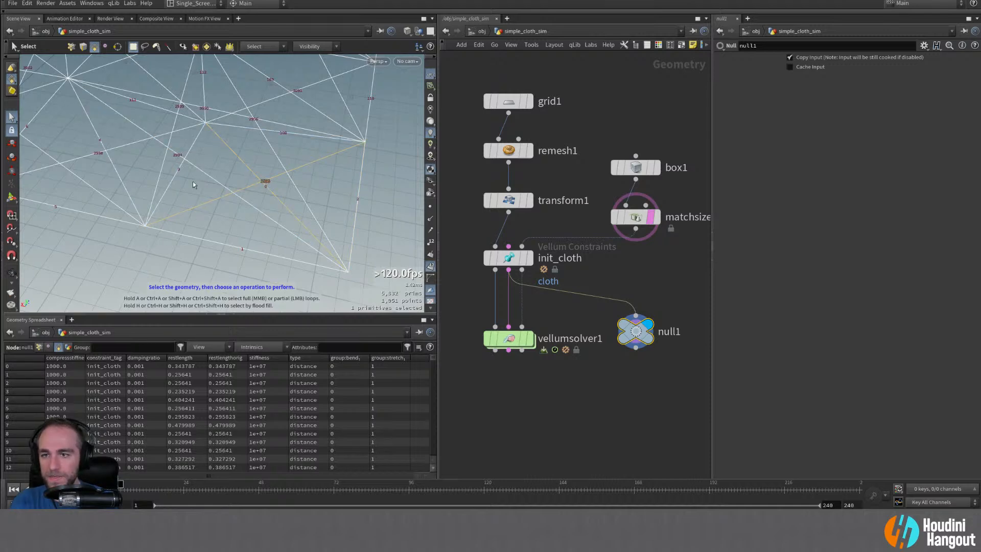
- Select the next bend constraint inward from the corner together with stretch constraint 3
{"action": "left_click_drag", "start_coordinate": [262, 182], "coordinate": [197, 193], "text": "alt"}
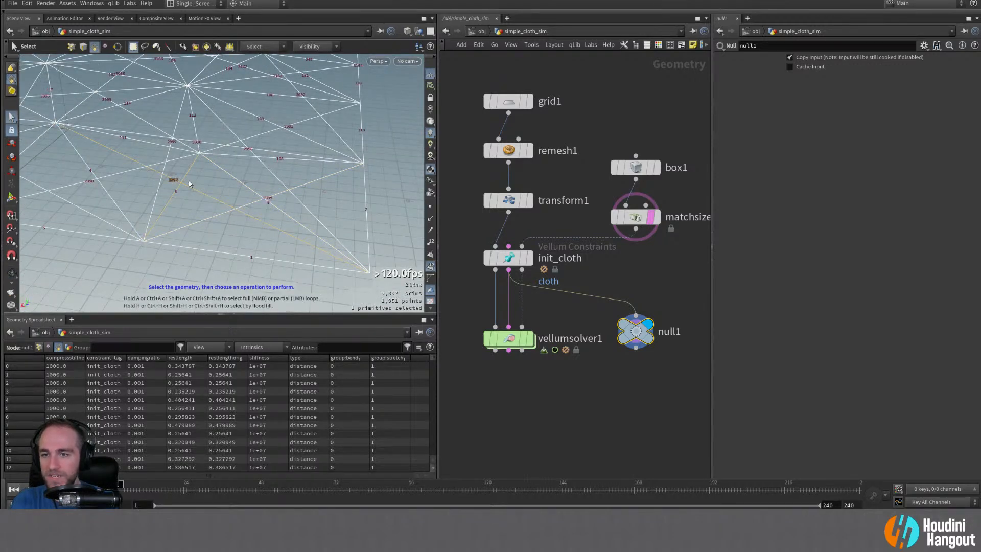
{"action": "left_click_drag", "start_coordinate": [188, 179], "coordinate": [191, 146], "text": "alt"}
{"action": "left_click", "coordinate": [192, 137], "text": "shift"}
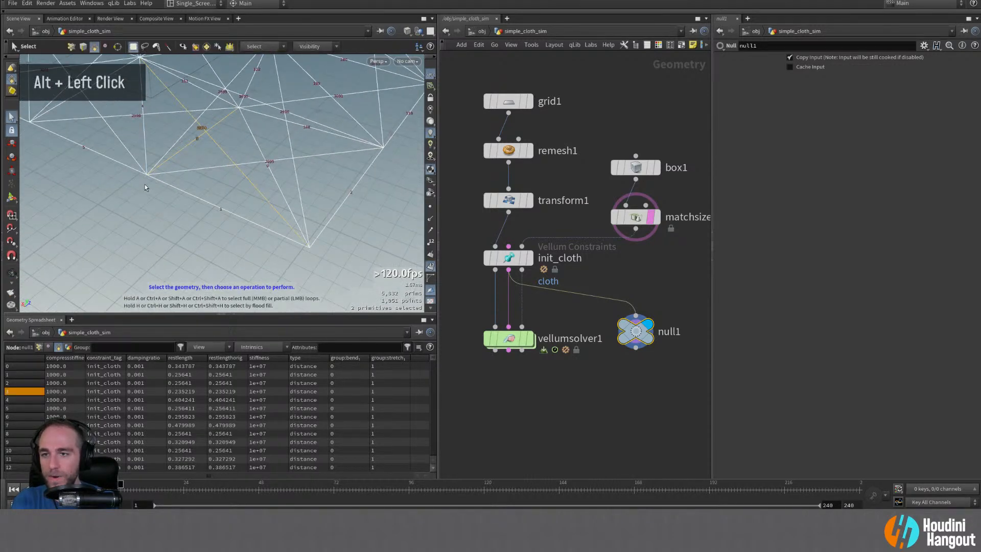
{"action": "middle_click_drag", "start_coordinate": [191, 138], "coordinate": [198, 186], "text": "alt"}
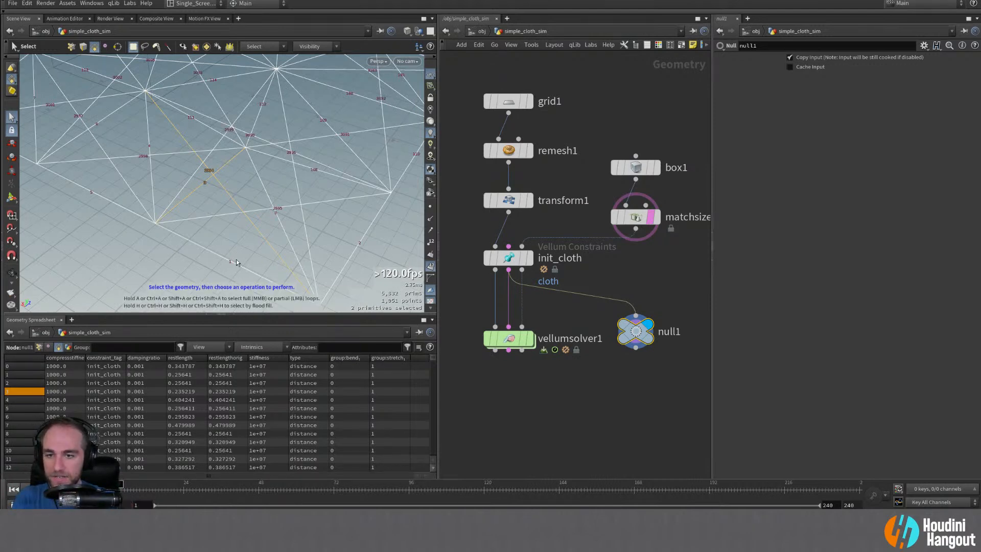
- Select stretch constraint 1 on the cloth's outer corner edge and inspect it up close
{"action": "left_click", "coordinate": [215, 253]}
{"action": "middle_click_drag", "start_coordinate": [202, 273], "coordinate": [189, 228], "text": "alt"}
{"action": "right_click_drag", "start_coordinate": [190, 229], "coordinate": [196, 226], "text": "alt"}
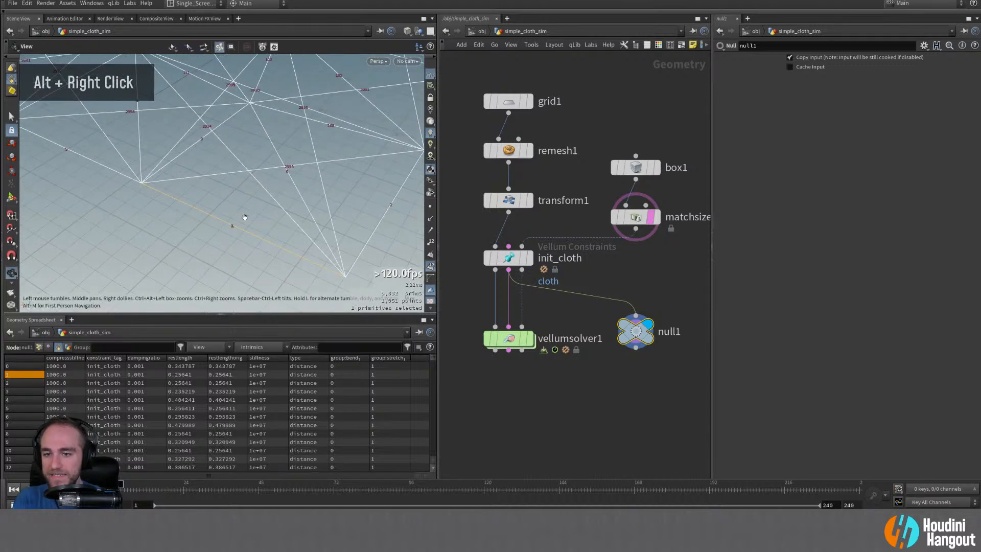
{"action": "middle_click_drag", "start_coordinate": [197, 226], "coordinate": [198, 227], "text": "alt"}
{"action": "key", "text": "s"}
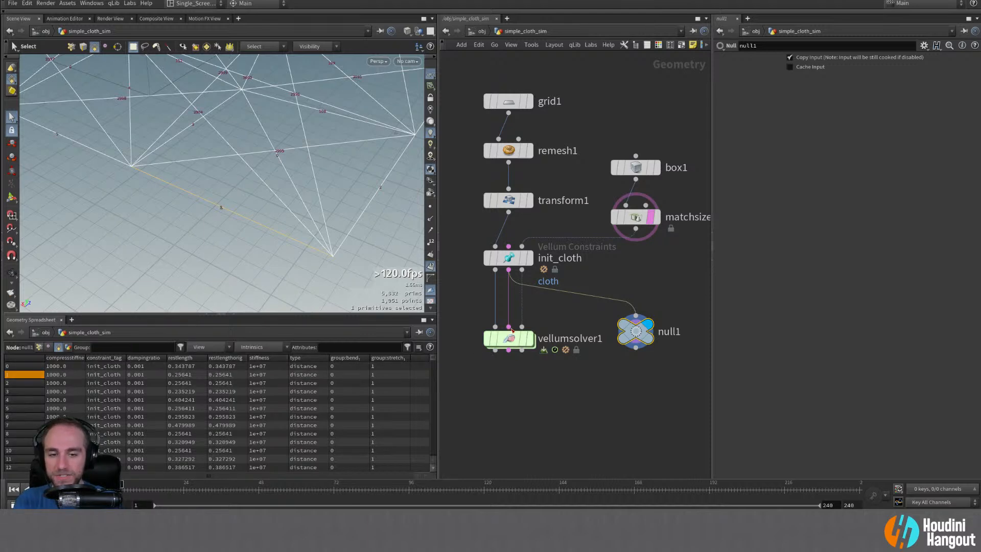
- Select init_cloth, raise its stretch Rest Length Scale to 1.628, and reset it to 1
{"action": "left_click", "coordinate": [508, 258]}
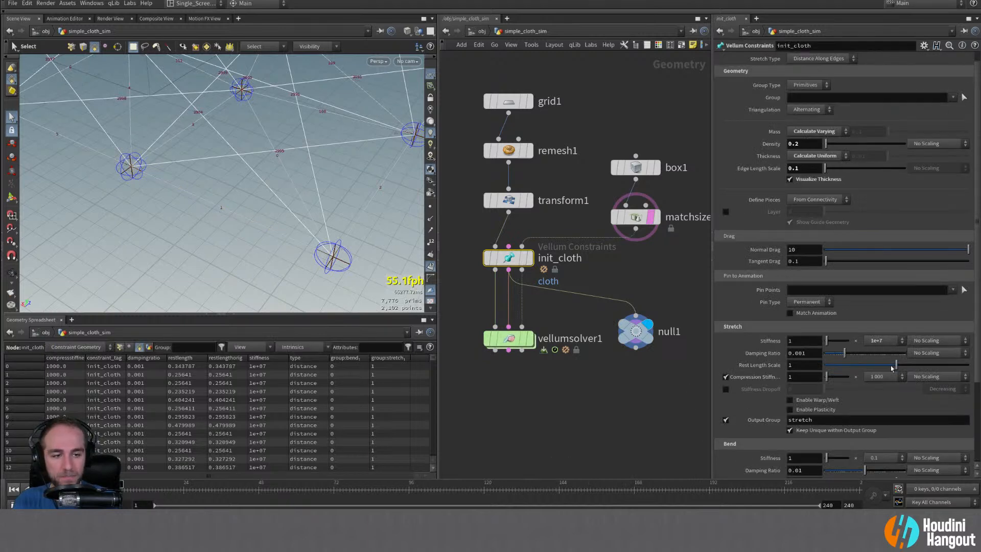
{"action": "left_click_drag", "start_coordinate": [896, 364], "coordinate": [943, 368]}
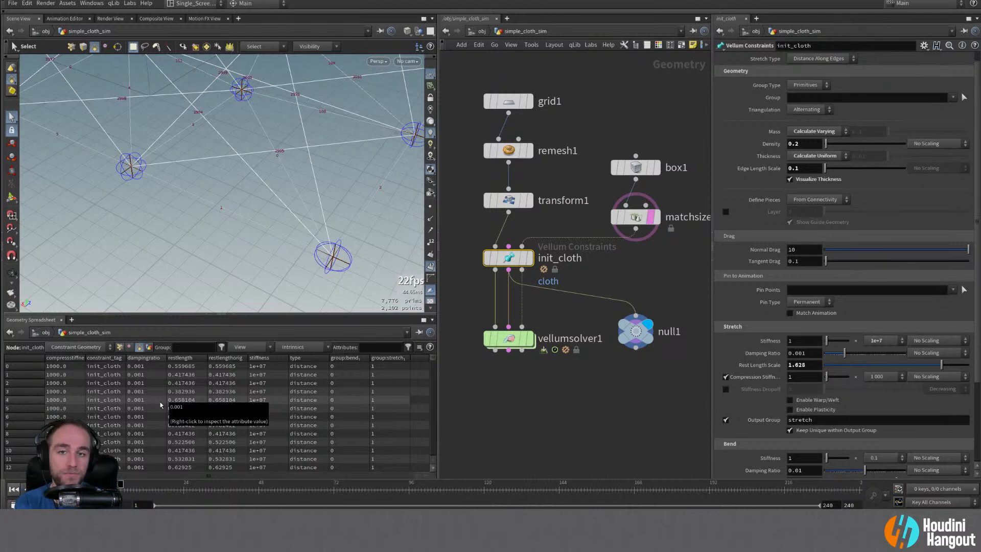
{"action": "middle_click", "coordinate": [760, 364], "text": "ctrl"}
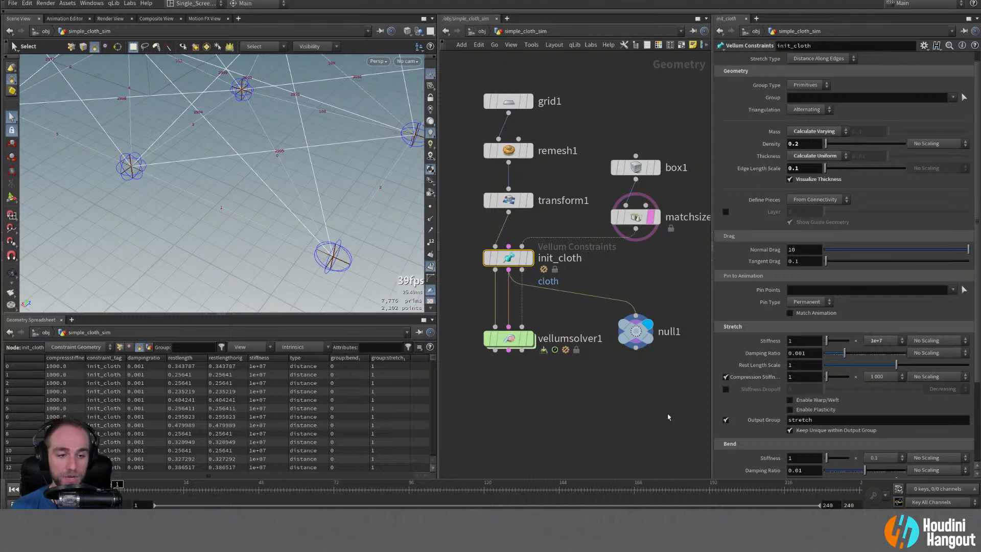
- Pick the stretch constraints around the cloth corner with init_cloth selected, and reselect null1
{"action": "scroll", "coordinate": [750, 282], "scroll_direction": "down", "scroll_amount": 5}
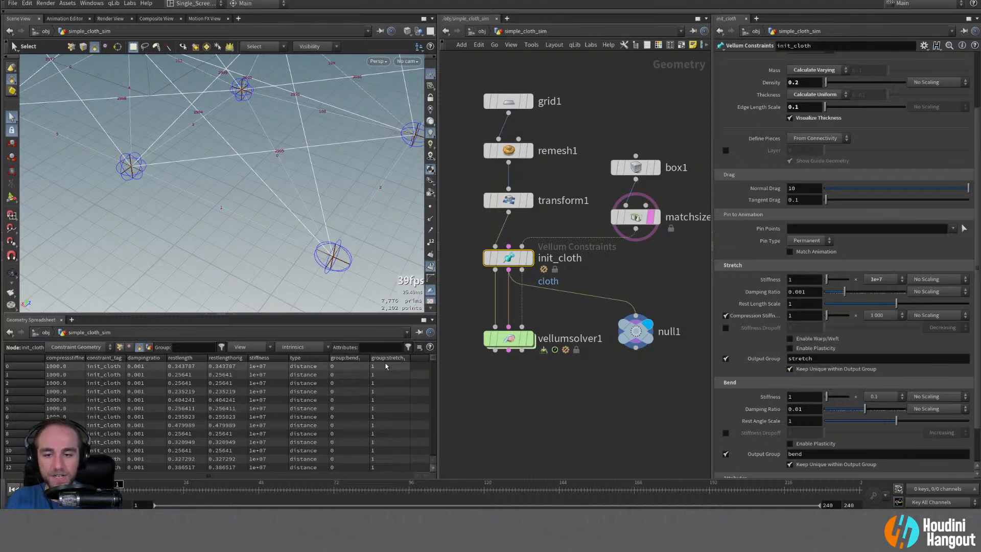
{"action": "left_click_drag", "start_coordinate": [249, 197], "coordinate": [222, 225]}
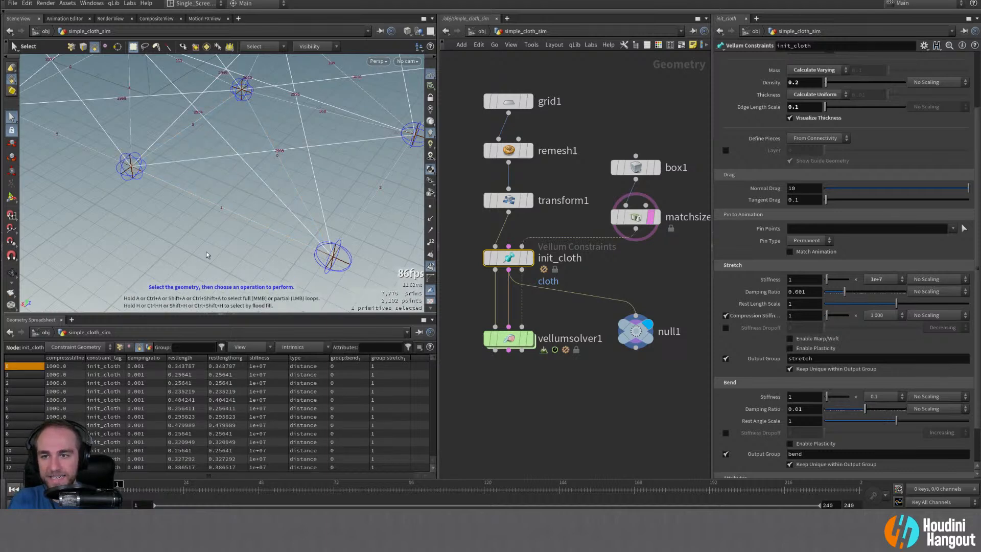
{"action": "left_click", "coordinate": [206, 251]}
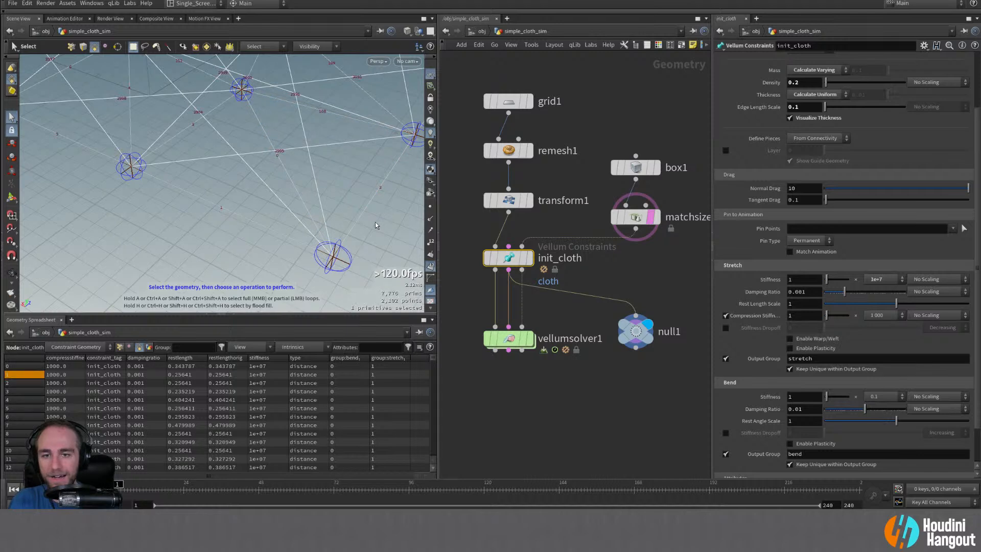
{"action": "left_click", "coordinate": [367, 199]}
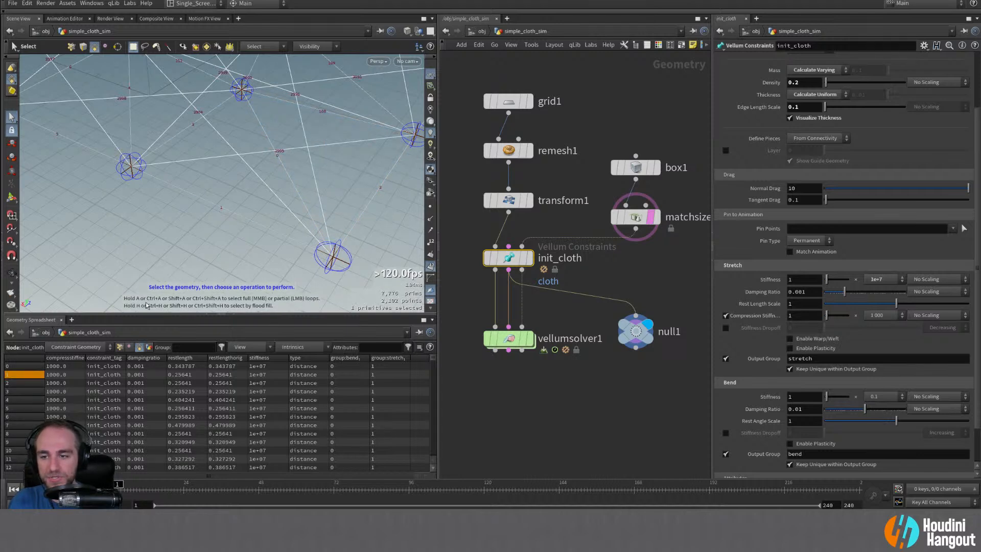
{"action": "double_click", "coordinate": [633, 331]}
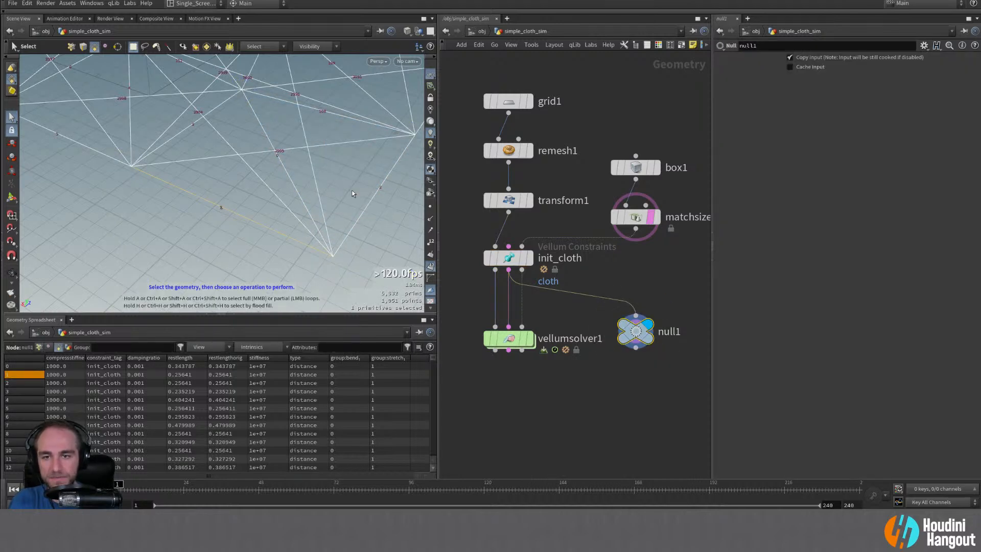
- Select stretch constraint 2 on the cloth's corner edge, and reselect init_cloth to review its Stretch and Bend settings
{"action": "double_click", "coordinate": [369, 180]}
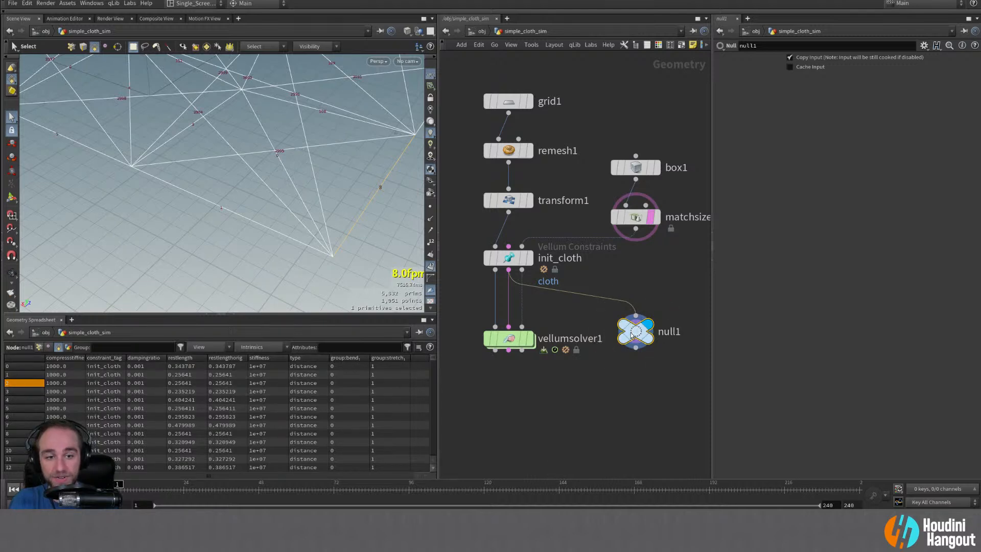
{"action": "left_click", "coordinate": [492, 258]}
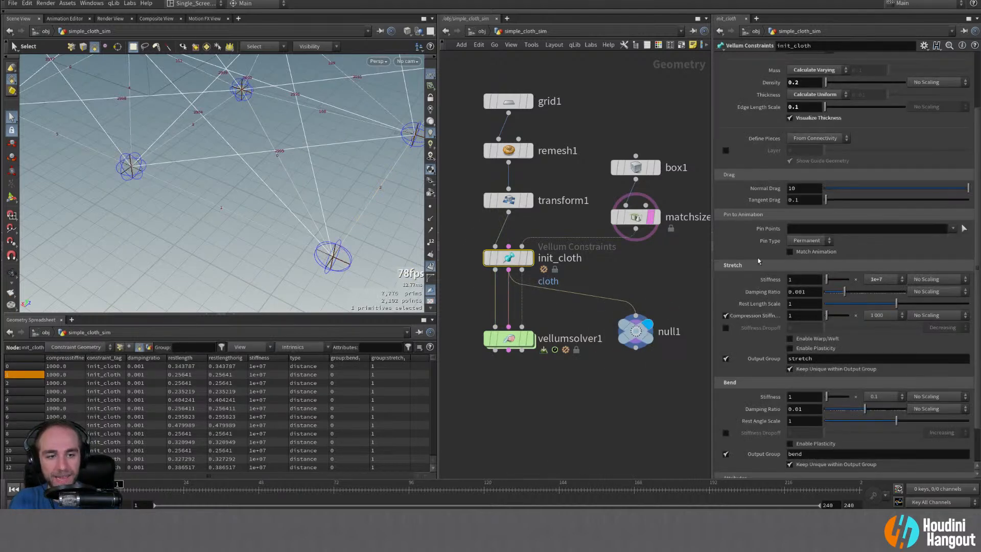
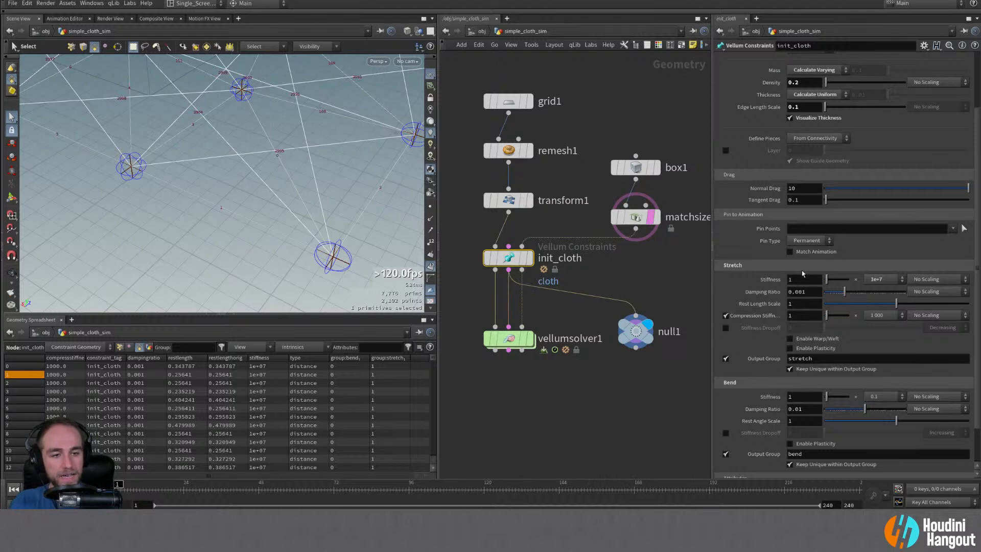
{"action": "scroll", "coordinate": [771, 363], "scroll_direction": "down", "scroll_amount": 3}
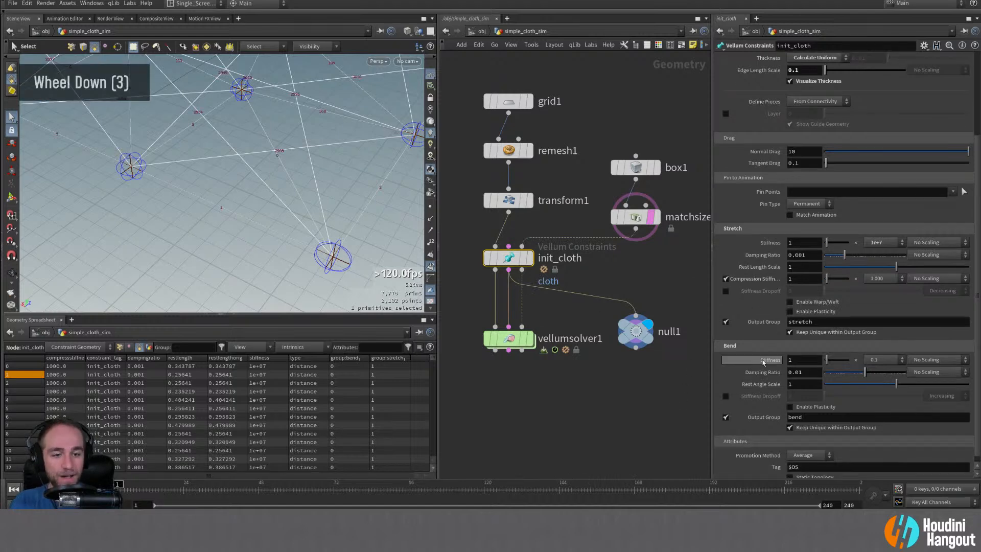
- Find the first bend constraint, row 2994, in init_cloth's constraint geometry spreadsheet and select it
{"action": "left_click_drag", "start_coordinate": [442, 367], "coordinate": [442, 407]}
{"action": "scroll", "coordinate": [380, 403], "scroll_direction": "down", "scroll_amount": 20}
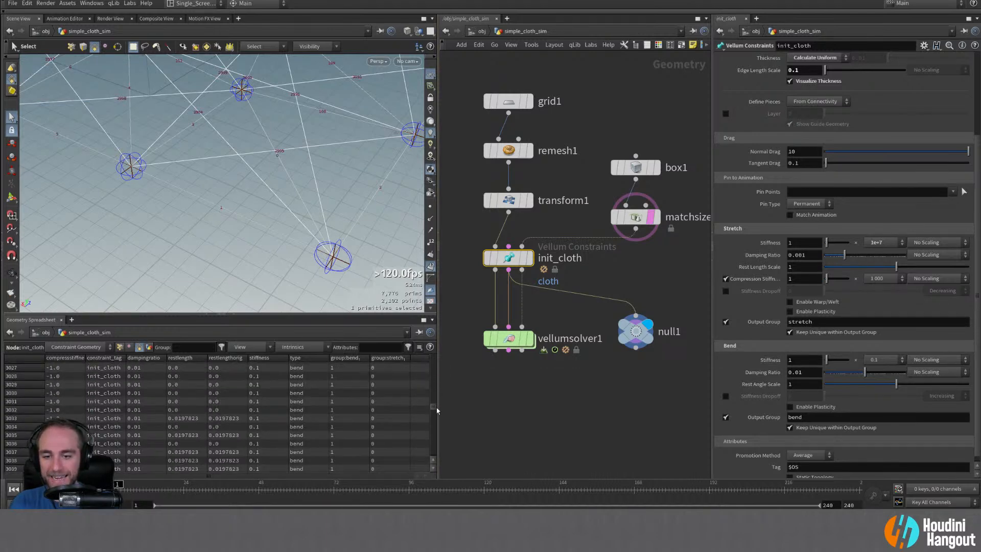
{"action": "scroll", "coordinate": [378, 401], "scroll_direction": "up", "scroll_amount": 20}
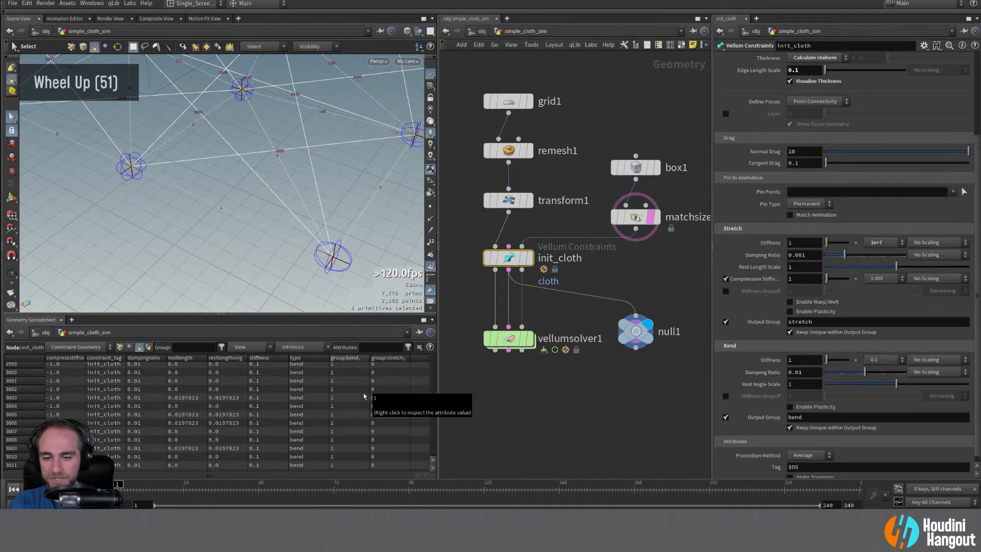
{"action": "scroll", "coordinate": [364, 394], "scroll_direction": "down", "scroll_amount": 20}
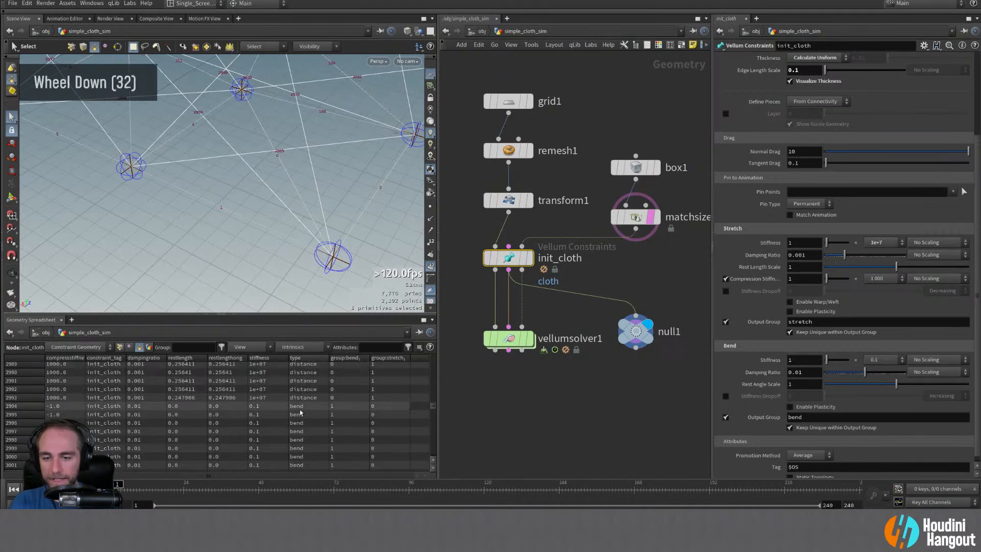
{"action": "left_click", "coordinate": [24, 406]}
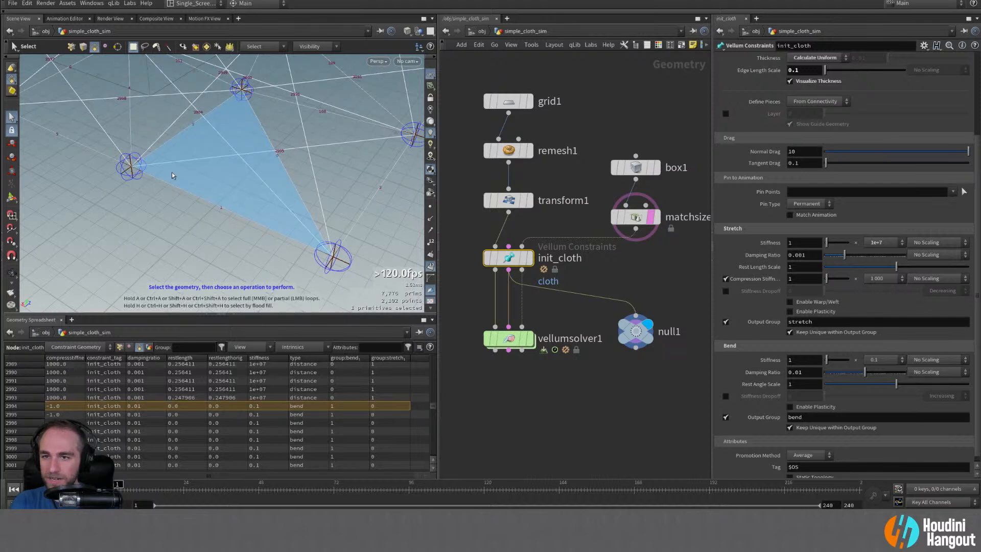
- Examine where bend constraint 2994 spans the two neighbouring cloth triangles near the corner, with null1 selected
{"action": "left_click_drag", "start_coordinate": [246, 146], "coordinate": [228, 125], "text": "alt"}
{"action": "right_click_drag", "start_coordinate": [227, 125], "coordinate": [225, 115], "text": "alt"}
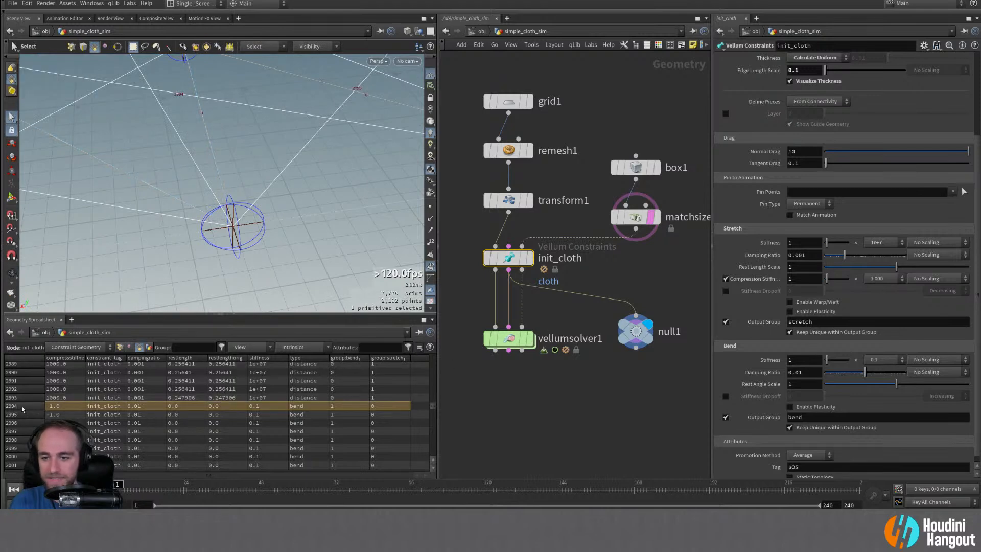
{"action": "double_click", "coordinate": [186, 97]}
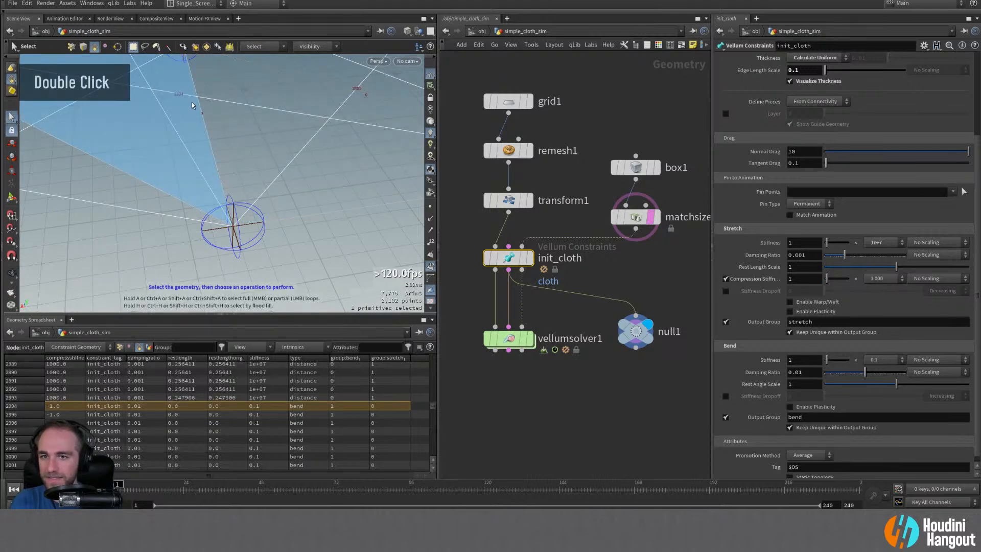
{"action": "right_click_drag", "start_coordinate": [233, 127], "coordinate": [256, 117], "text": "alt"}
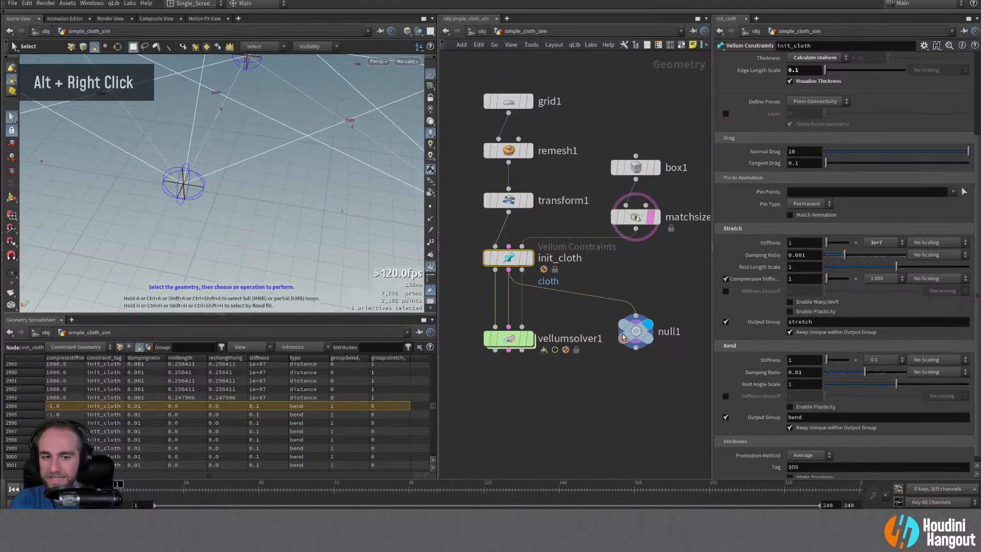
{"action": "left_click", "coordinate": [634, 331]}
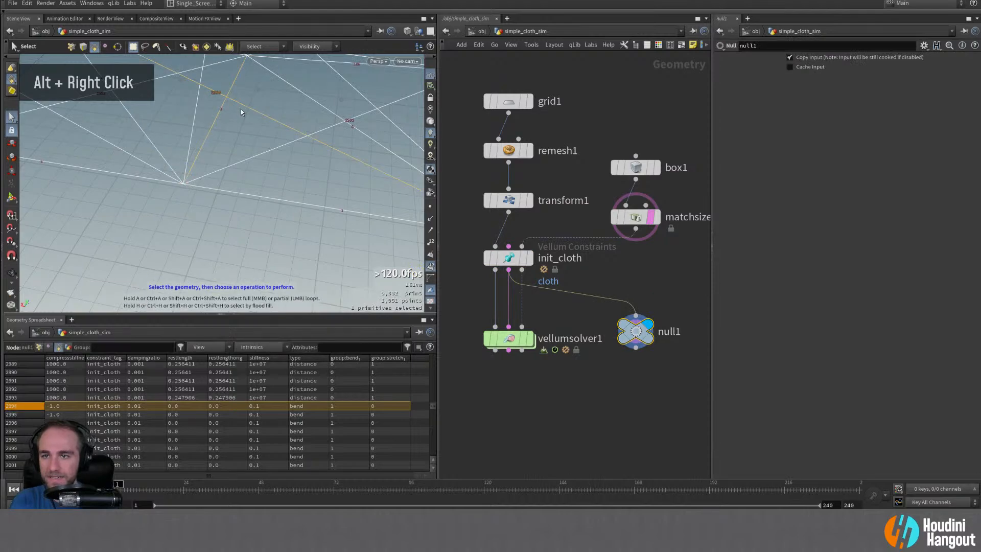
{"action": "right_click_drag", "start_coordinate": [241, 108], "coordinate": [215, 146], "text": "alt"}
{"action": "middle_click_drag", "start_coordinate": [214, 147], "coordinate": [265, 156], "text": "alt"}
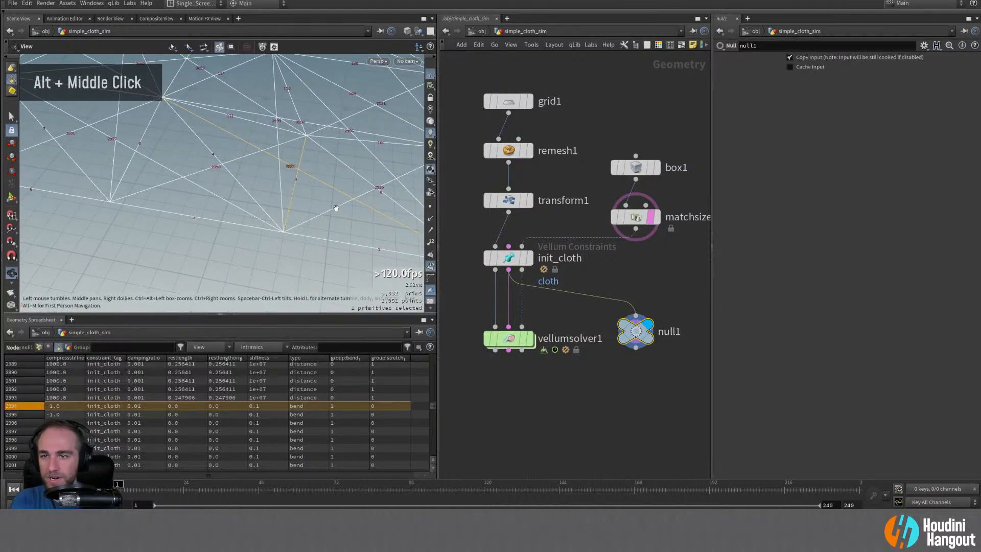
{"action": "left_click_drag", "start_coordinate": [266, 156], "coordinate": [322, 183], "text": "alt"}
{"action": "right_click_drag", "start_coordinate": [322, 183], "coordinate": [289, 217], "text": "alt"}
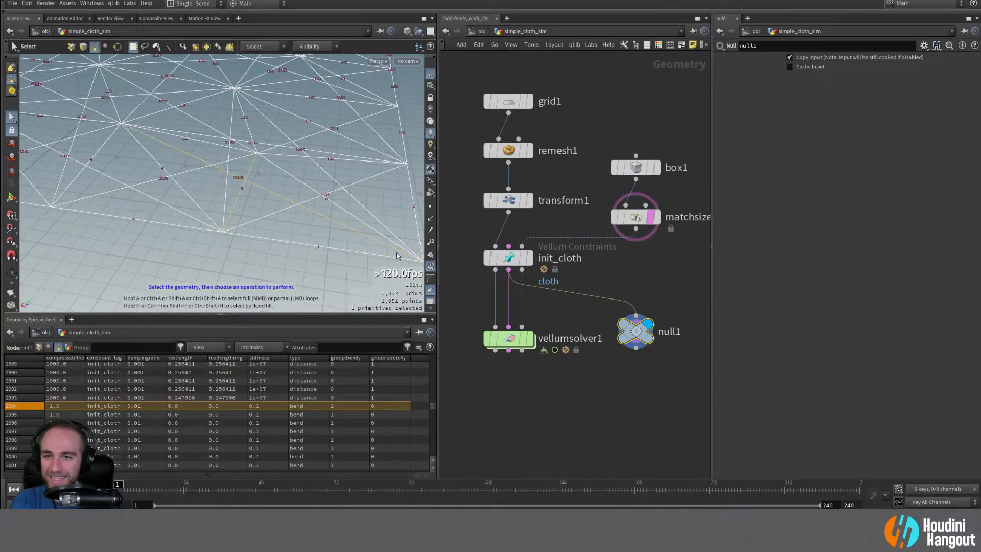
{"action": "right_click_drag", "start_coordinate": [357, 235], "coordinate": [338, 220], "text": "alt"}
{"action": "right_click_drag", "start_coordinate": [327, 219], "coordinate": [307, 209], "text": "alt"}
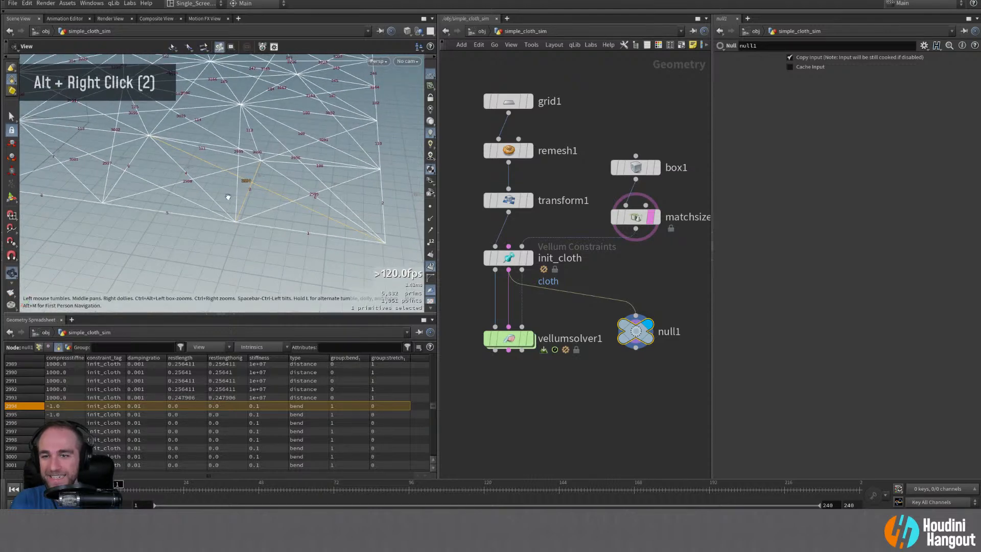
{"action": "middle_click_drag", "start_coordinate": [286, 204], "coordinate": [250, 197], "text": "alt"}
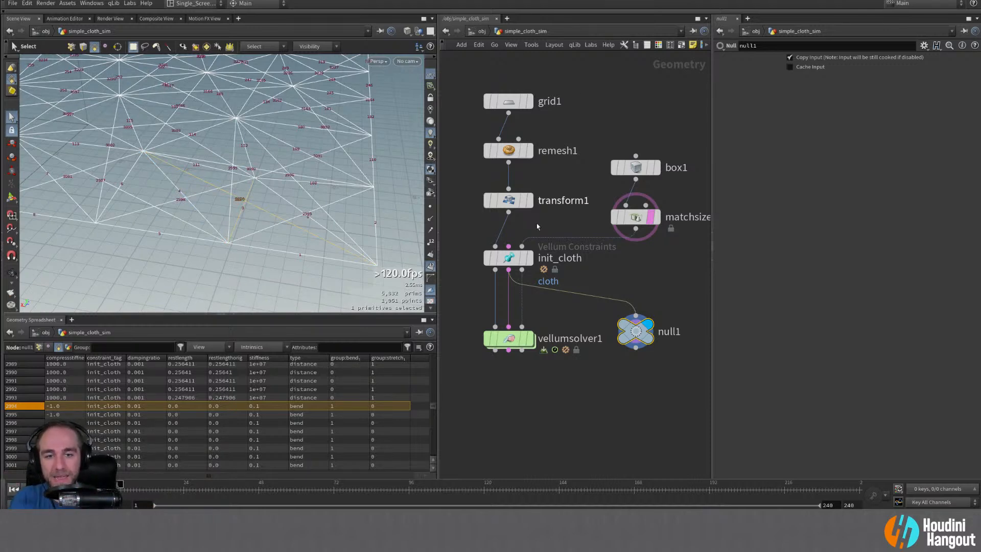
- Set init_cloth's Stretch Type to Triangle Stretch and view the resulting constraint geometry with null1 selected
{"action": "left_click", "coordinate": [508, 258]}
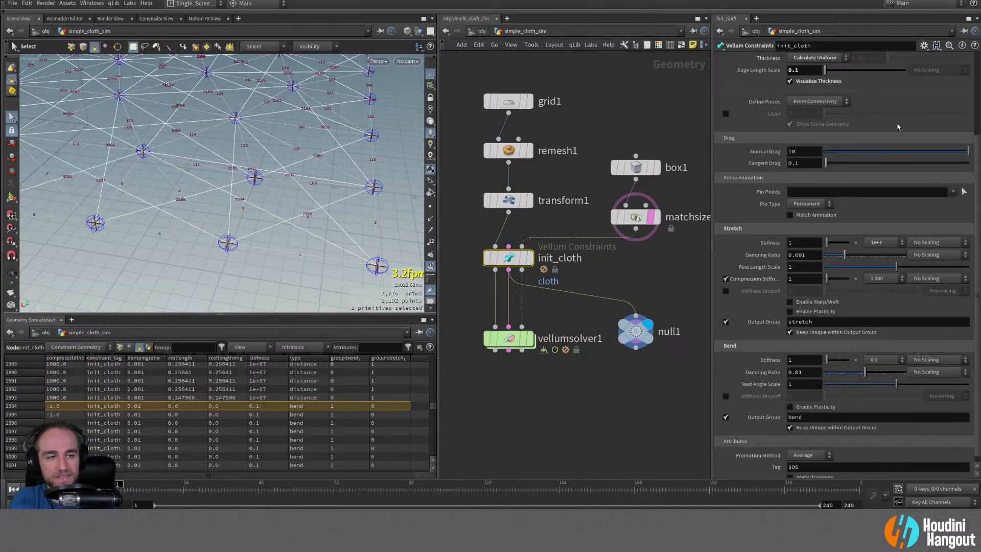
{"action": "scroll", "coordinate": [846, 114], "scroll_direction": "up", "scroll_amount": 8}
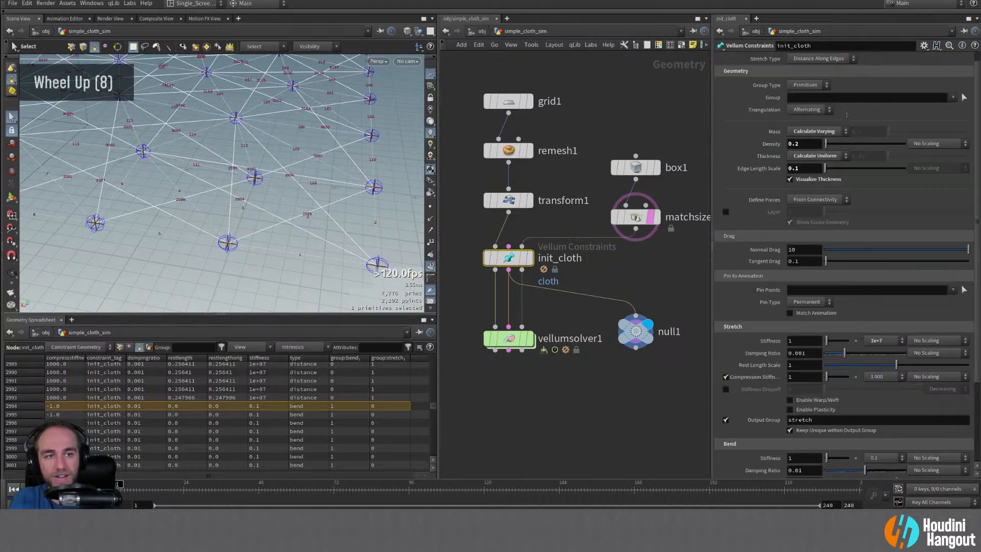
{"action": "scroll", "coordinate": [847, 115], "scroll_direction": "up", "scroll_amount": 20}
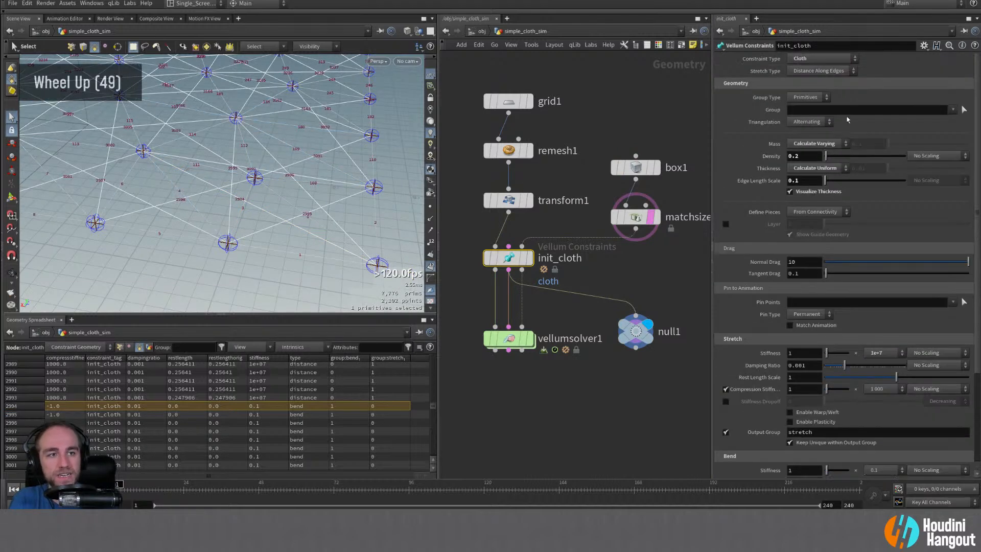
{"action": "left_click", "coordinate": [820, 71]}
{"action": "left_click", "coordinate": [800, 89]}
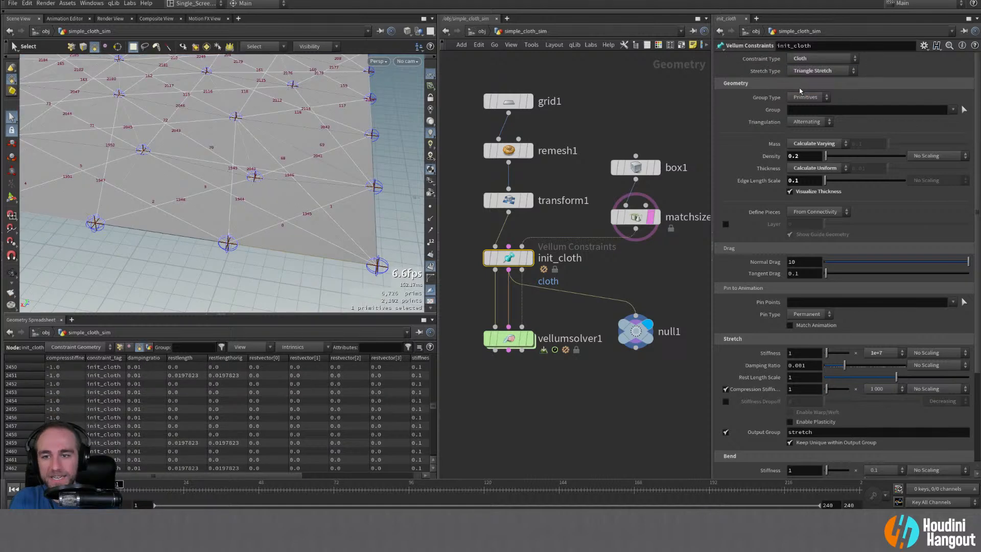
{"action": "left_click", "coordinate": [639, 331]}
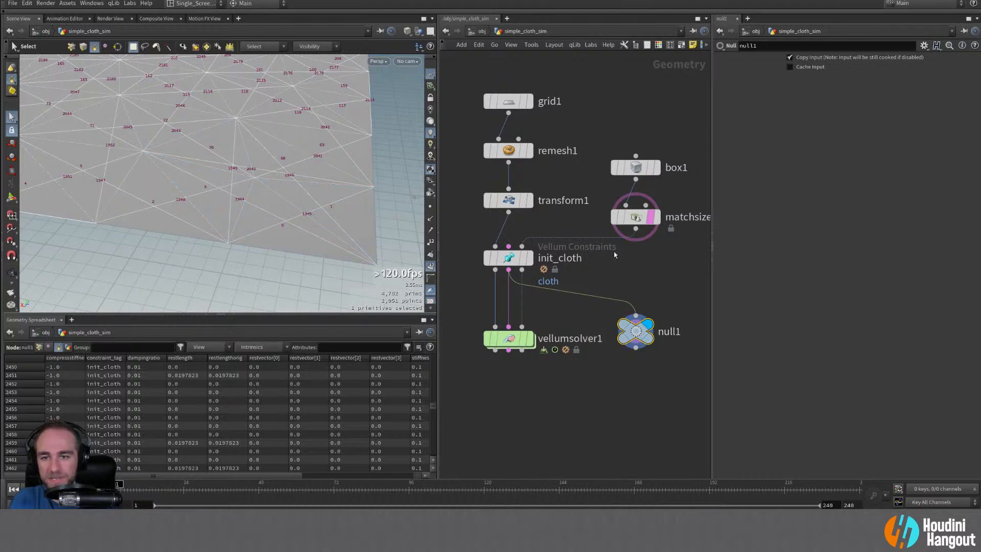
- Reselect init_cloth and return its Stretch Type to Distance Along Edges
{"action": "left_click", "coordinate": [558, 273]}
{"action": "left_click", "coordinate": [811, 72]}
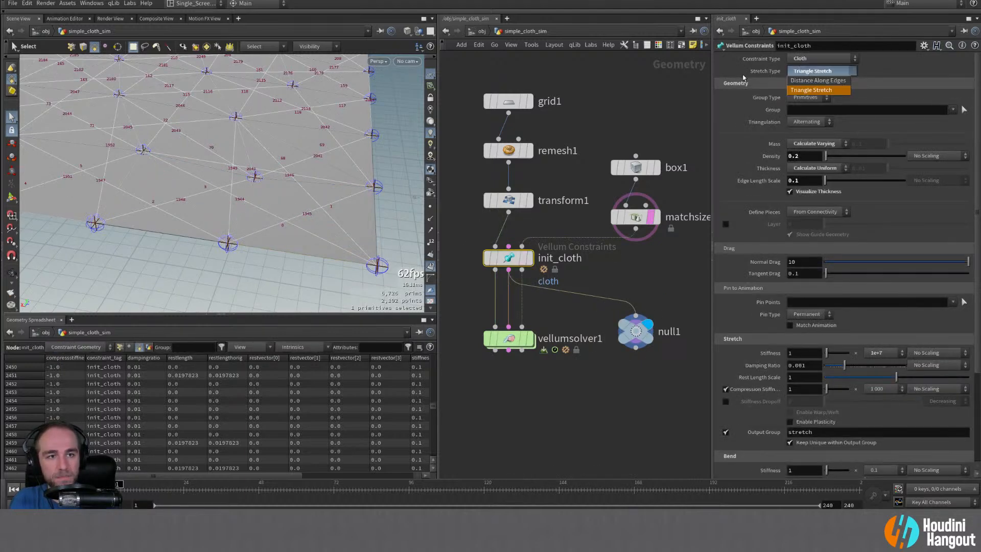
{"action": "left_click", "coordinate": [814, 66]}
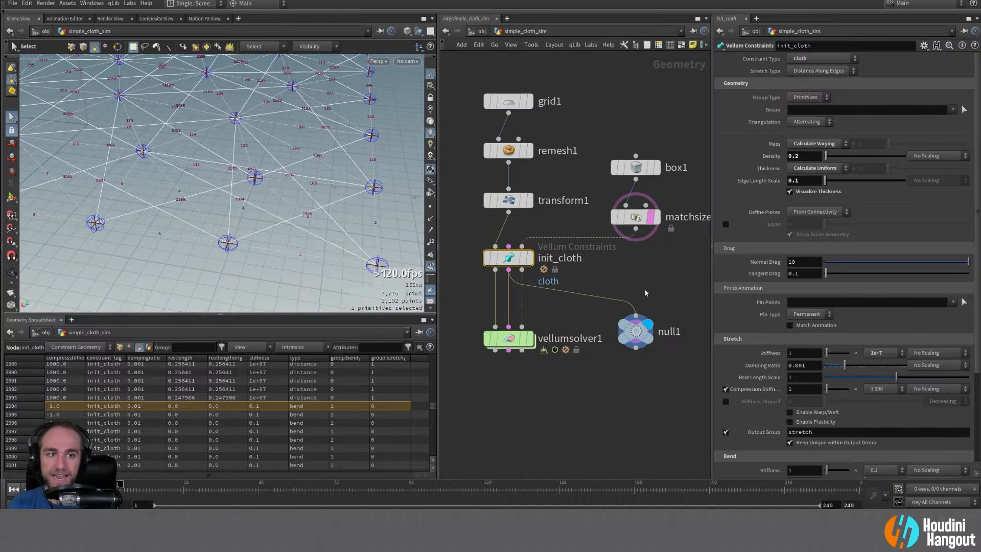
- Switch Stretch Type to Triangle Stretch again, and inspect triangle constraint 0 at the cloth corner and its spreadsheet row
{"action": "left_click", "coordinate": [813, 73]}
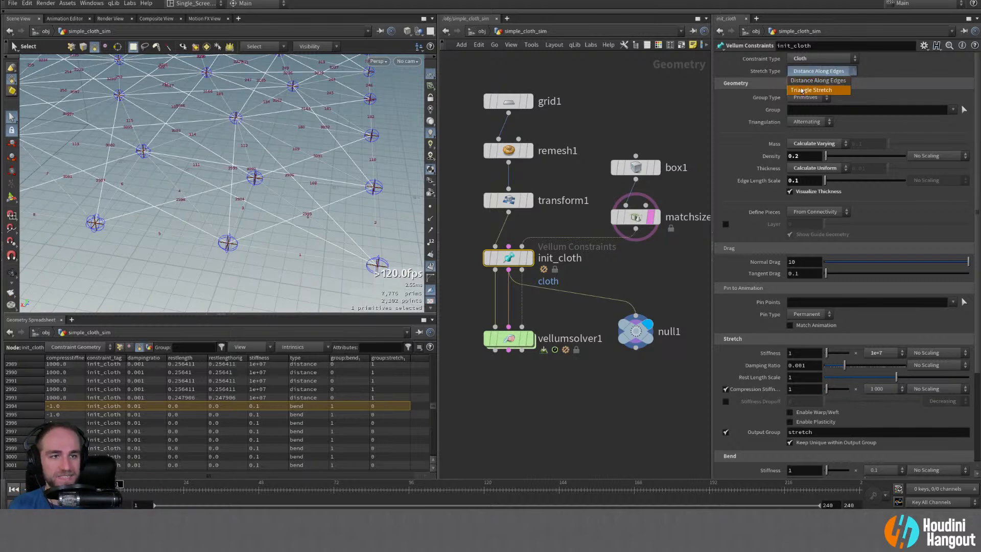
{"action": "left_click", "coordinate": [812, 84]}
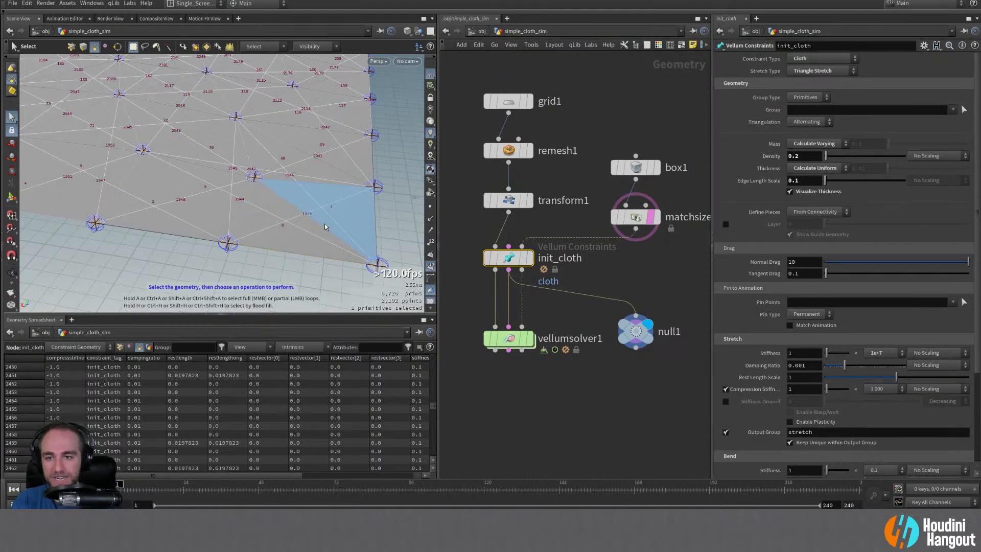
{"action": "double_click", "coordinate": [277, 235]}
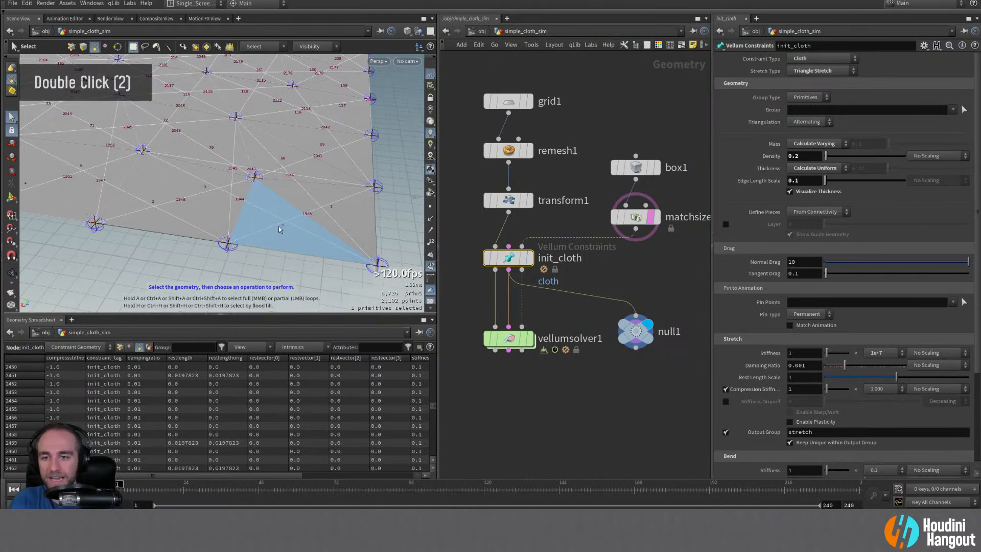
{"action": "scroll", "coordinate": [409, 412], "scroll_direction": "up", "scroll_amount": 20}
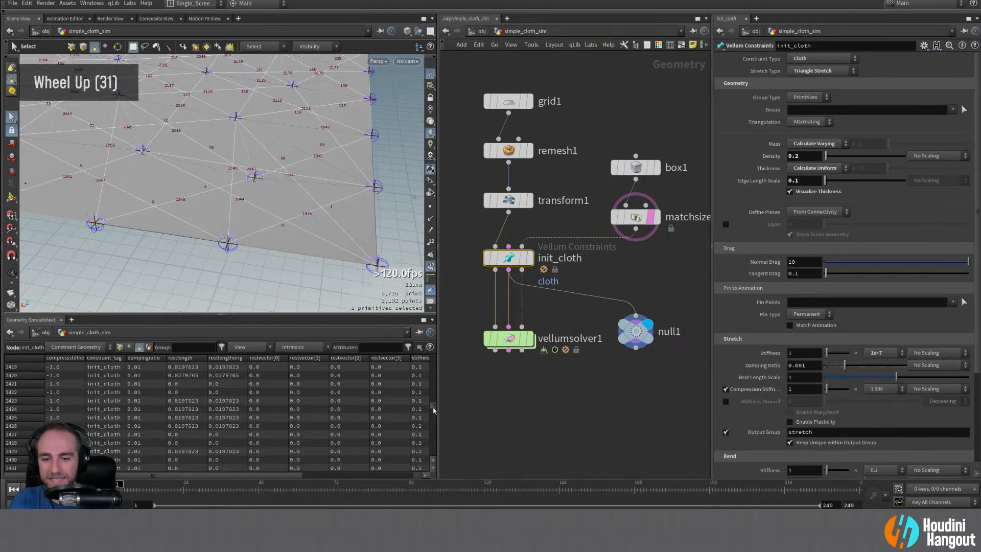
{"action": "left_click_drag", "start_coordinate": [433, 407], "coordinate": [433, 343]}
{"action": "right_click_drag", "start_coordinate": [280, 235], "coordinate": [330, 205], "text": "alt"}
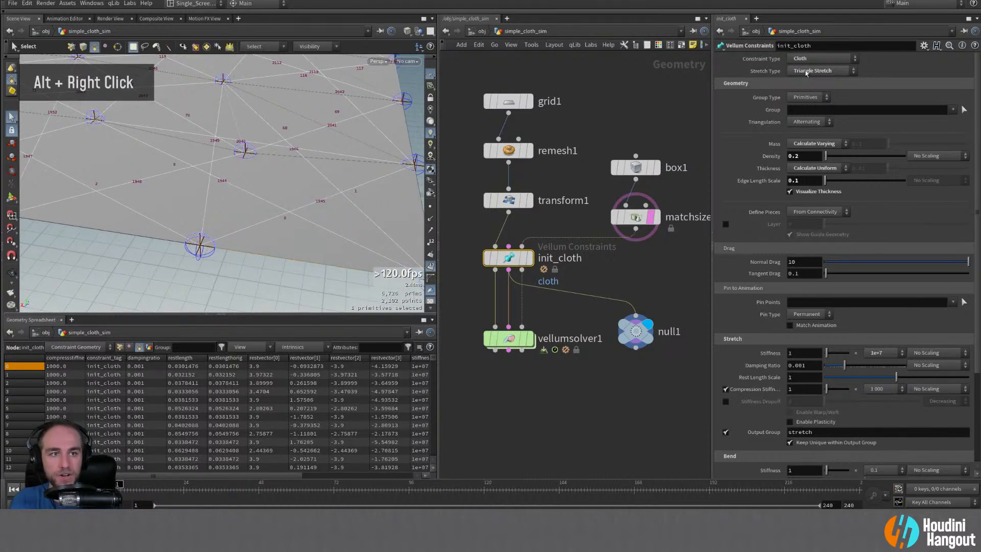
- Revert Stretch Type to Distance Along Edges and examine the edge constraints around the same corner triangle
{"action": "left_click", "coordinate": [806, 70]}
{"action": "left_click", "coordinate": [816, 70]}
{"action": "double_click", "coordinate": [290, 226]}
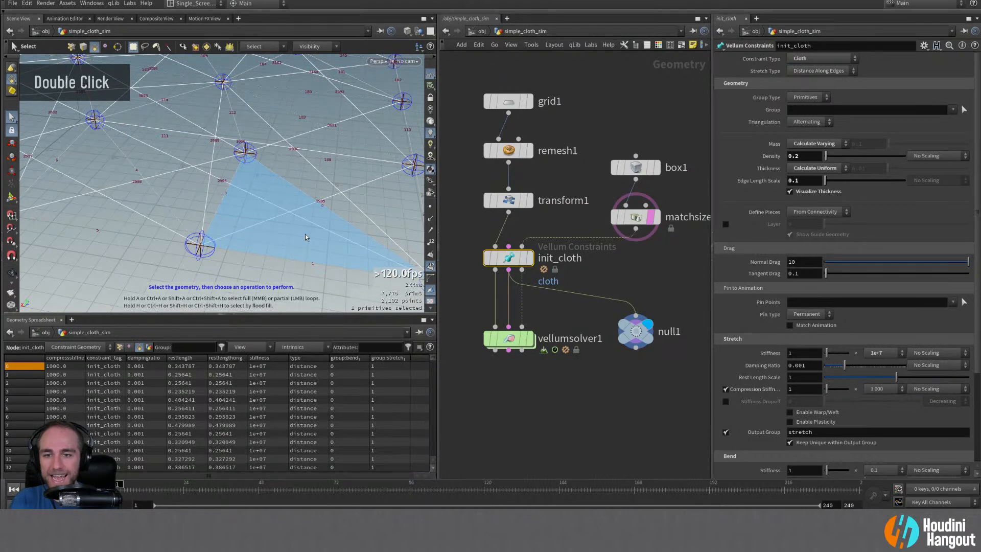
{"action": "middle_click_drag", "start_coordinate": [308, 251], "coordinate": [266, 240], "text": "alt"}
{"action": "right_click_drag", "start_coordinate": [265, 240], "coordinate": [202, 251], "text": "alt"}
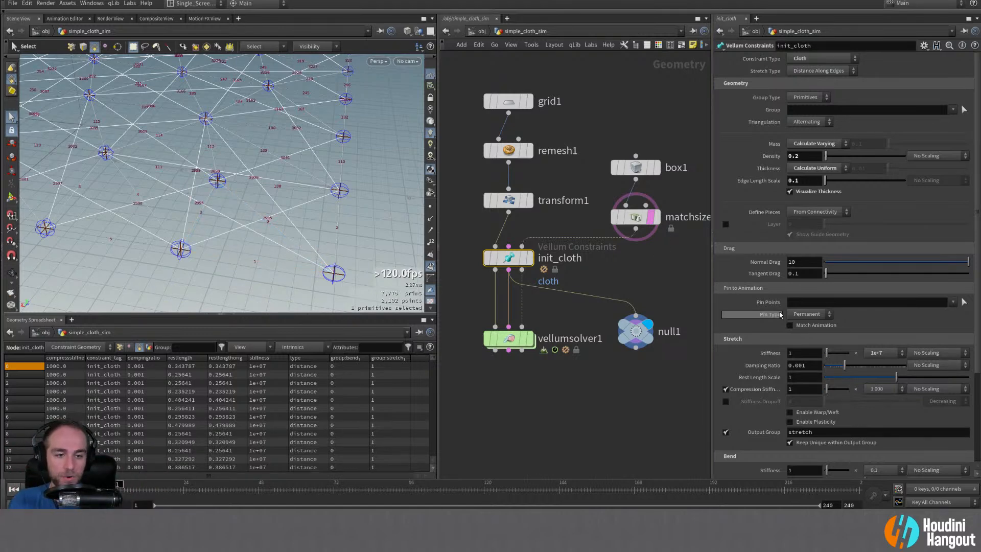
- Show init_cloth's Bend settings and locate the first bend constraint rows in the spreadsheet to check their rest lengths
{"action": "scroll", "coordinate": [781, 317], "scroll_direction": "down", "scroll_amount": 15}
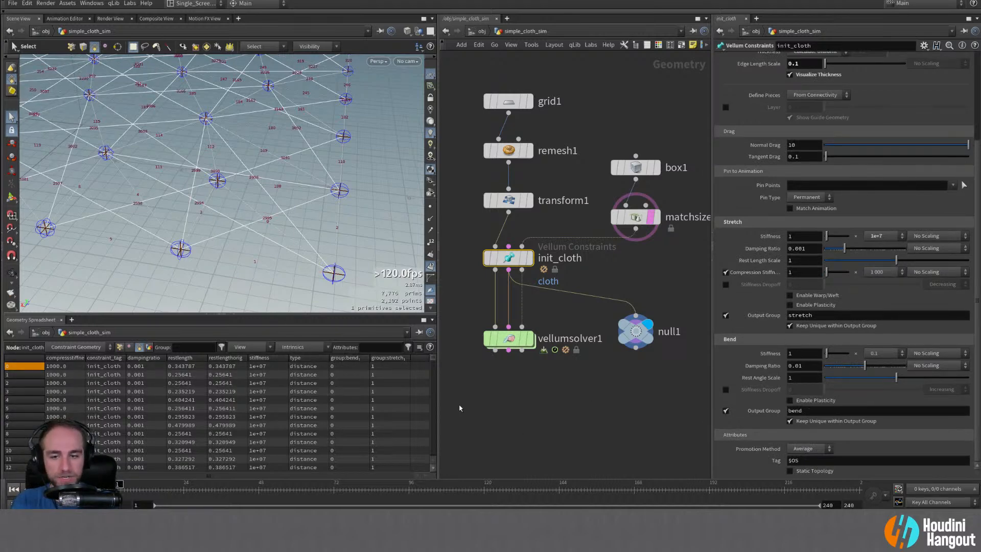
{"action": "left_click_drag", "start_coordinate": [433, 357], "coordinate": [424, 408]}
{"action": "scroll", "coordinate": [266, 424], "scroll_direction": "up", "scroll_amount": 20}
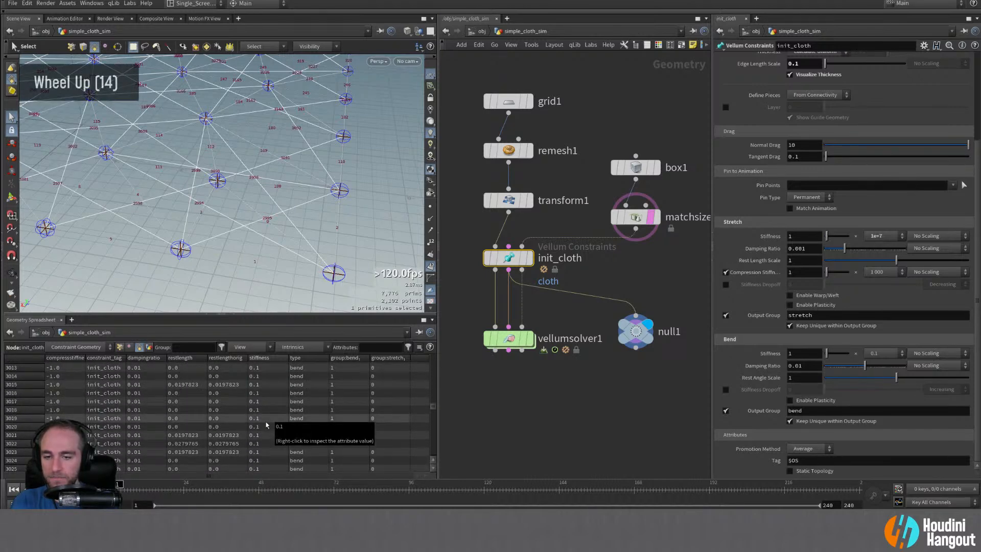
{"action": "scroll", "coordinate": [266, 424], "scroll_direction": "up", "scroll_amount": 14}
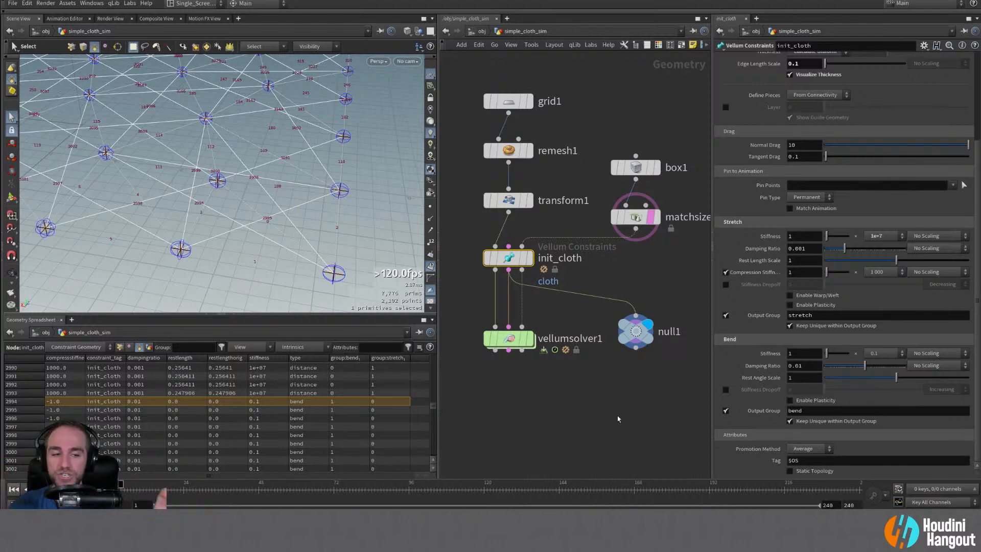
- Set the bend Rest Angle Scale on init_cloth to 0
{"action": "mouse_move", "coordinate": [776, 378]}
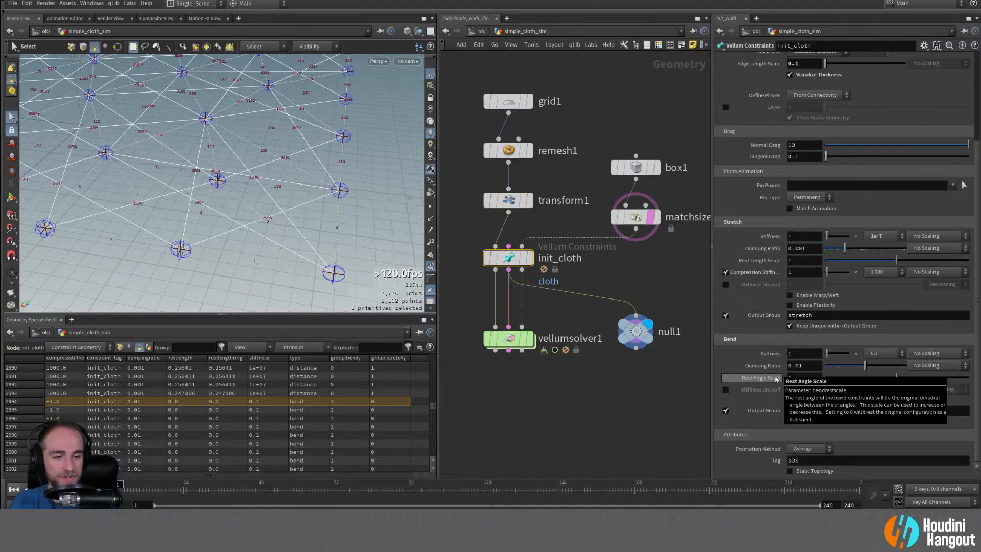
{"action": "left_click_drag", "start_coordinate": [863, 381], "coordinate": [818, 381]}
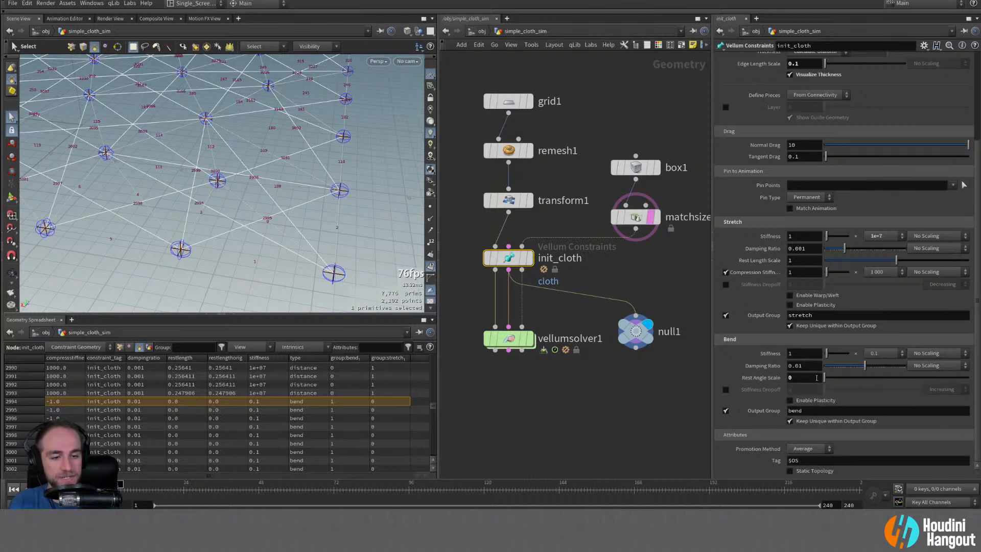
- Display the vellumsolver1 result, frame the whole cloth, and turn off the primitive numbers
{"action": "left_click", "coordinate": [529, 342]}
{"action": "left_click", "coordinate": [511, 340]}
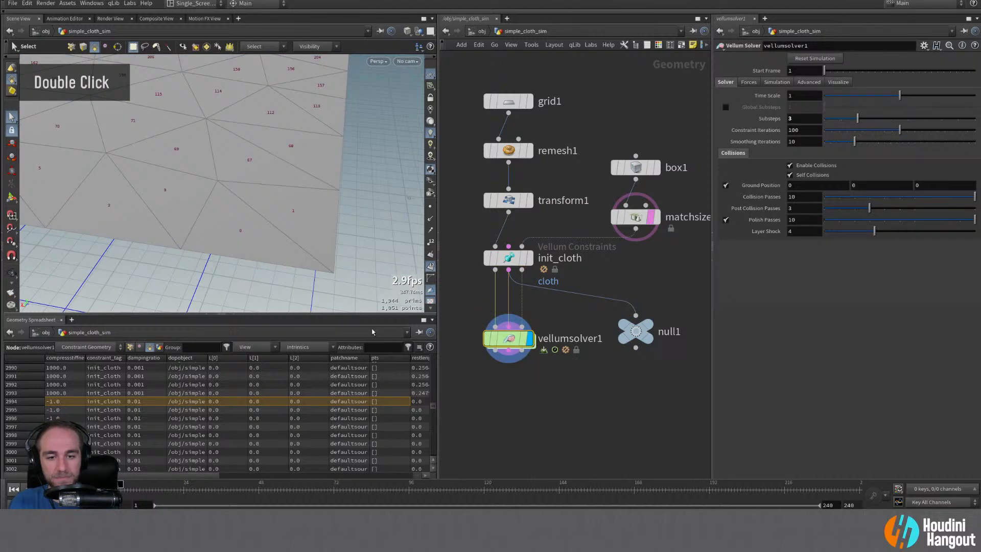
{"action": "right_click_drag", "start_coordinate": [204, 189], "coordinate": [44, 184], "text": "alt"}
{"action": "middle_click_drag", "start_coordinate": [214, 171], "coordinate": [267, 234], "text": "alt"}
{"action": "right_click_drag", "start_coordinate": [267, 234], "coordinate": [175, 182], "text": "alt"}
{"action": "middle_click_drag", "start_coordinate": [175, 182], "coordinate": [238, 240], "text": "alt"}
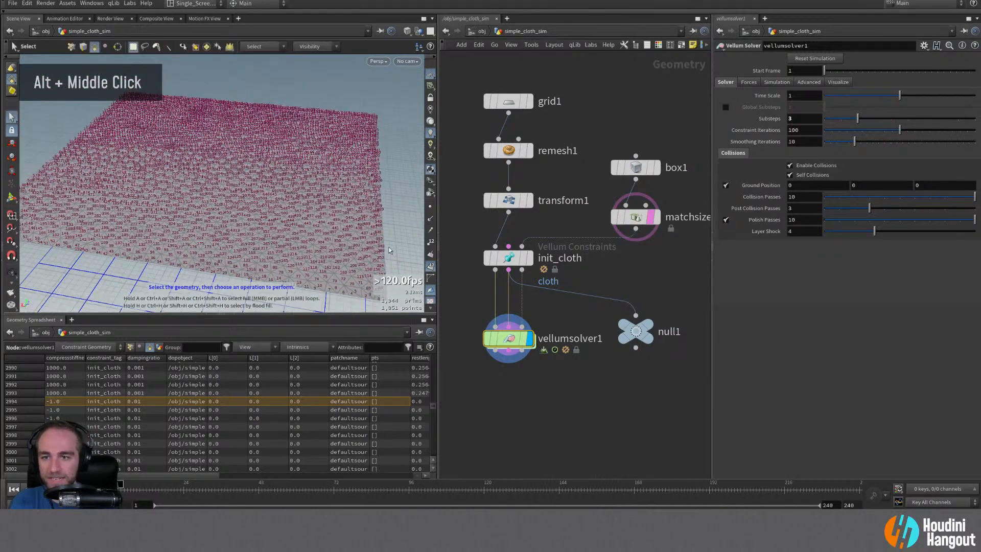
{"action": "left_click", "coordinate": [429, 266]}
- Play the cloth simulation to check the fold behaviour, and return to the first frame
{"action": "key", "text": "Up"}
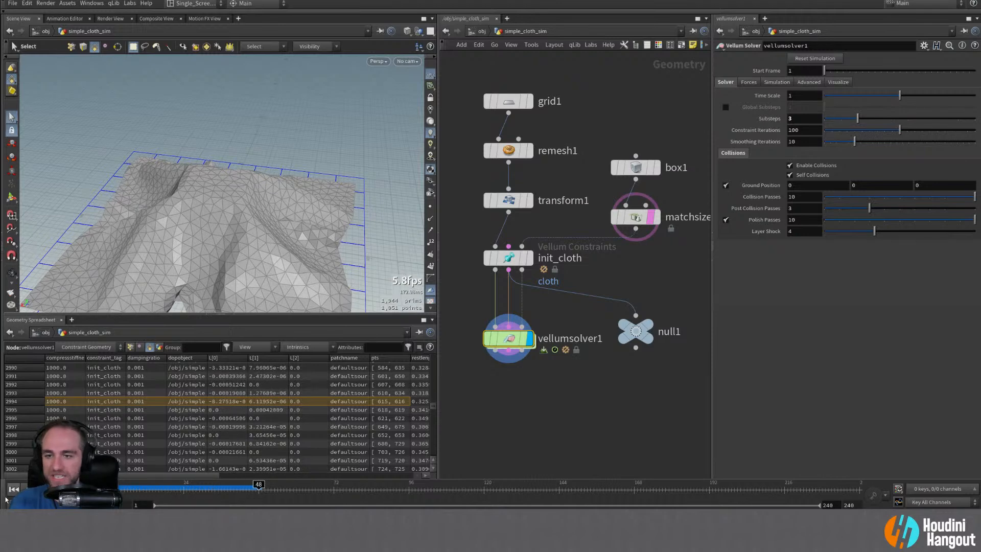
{"action": "key", "text": "ctrl+Up"}
{"action": "right_click_drag", "start_coordinate": [251, 232], "coordinate": [281, 228], "text": "alt"}
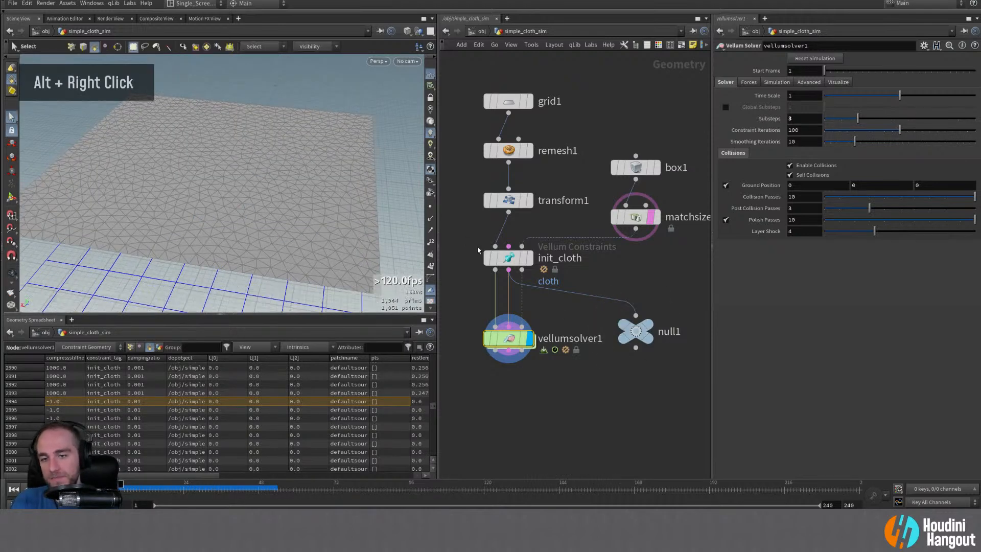
- Display init_cloth again and reset its bend Rest Angle Scale to the default of 1
{"action": "double_click", "coordinate": [529, 257]}
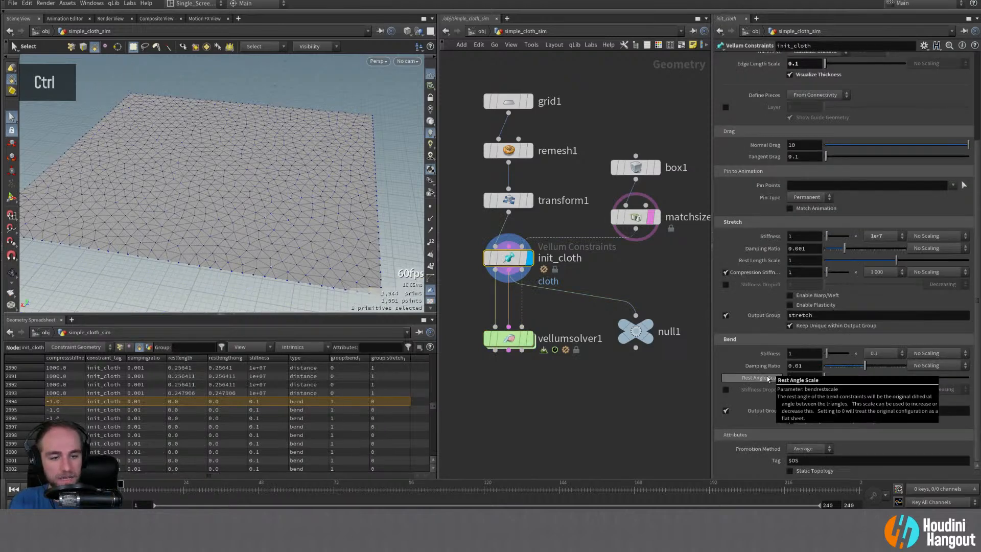
{"action": "middle_click", "coordinate": [793, 377], "text": "ctrl"}
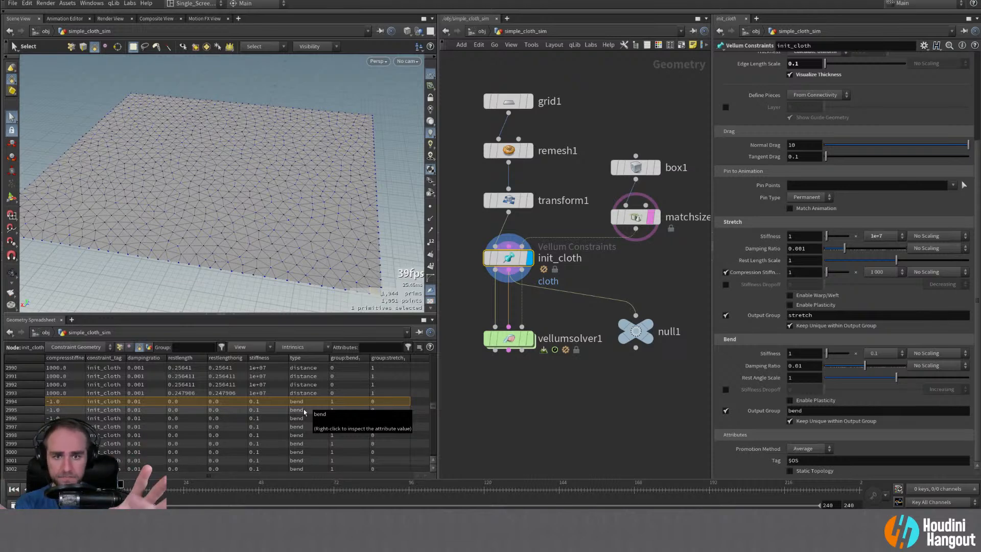
- Look over the node network inside init_cloth and return to the simple_cloth_sim level
{"action": "double_click", "coordinate": [508, 257]}
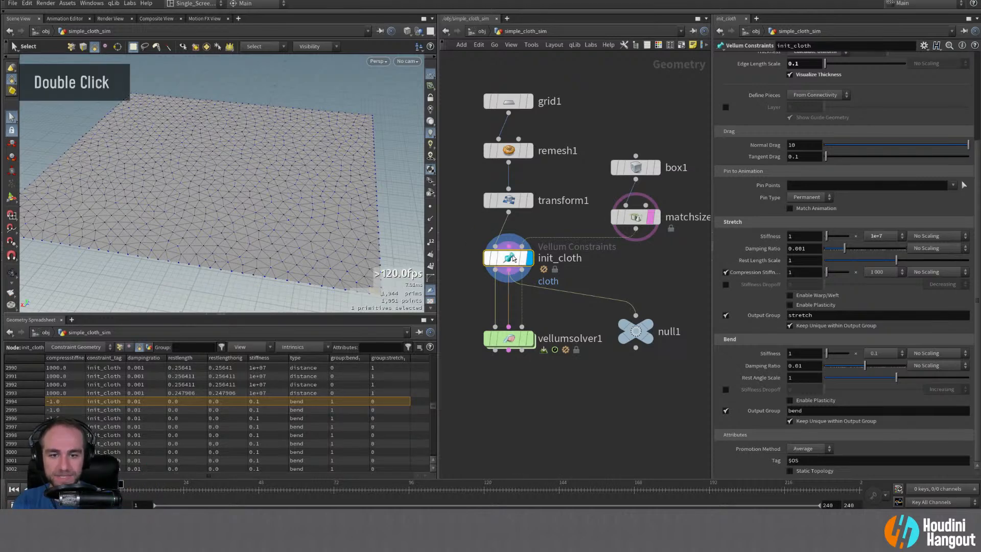
{"action": "middle_click_drag", "start_coordinate": [621, 121], "coordinate": [635, 140]}
{"action": "right_click_drag", "start_coordinate": [635, 140], "coordinate": [629, 149]}
{"action": "middle_click_drag", "start_coordinate": [628, 148], "coordinate": [569, 158]}
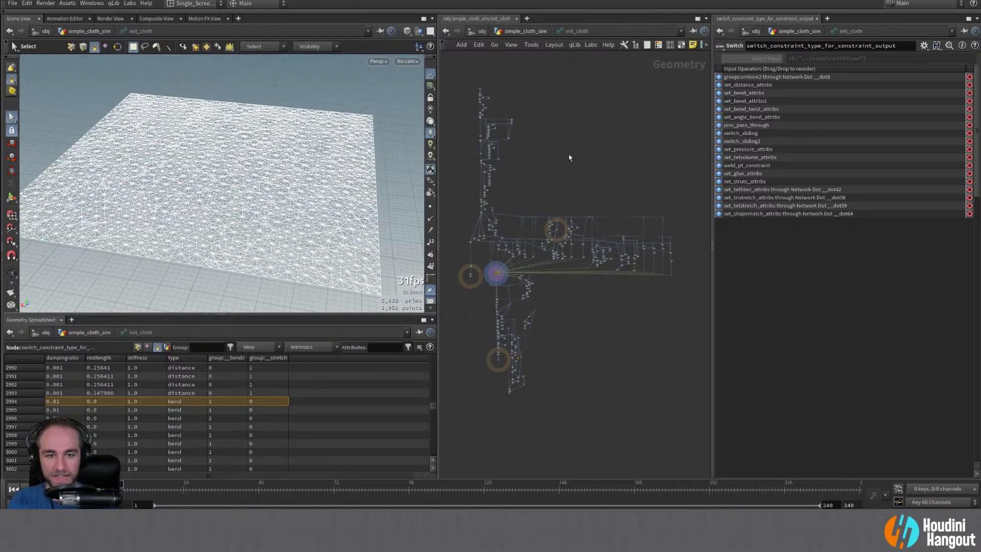
{"action": "key", "text": "u"}
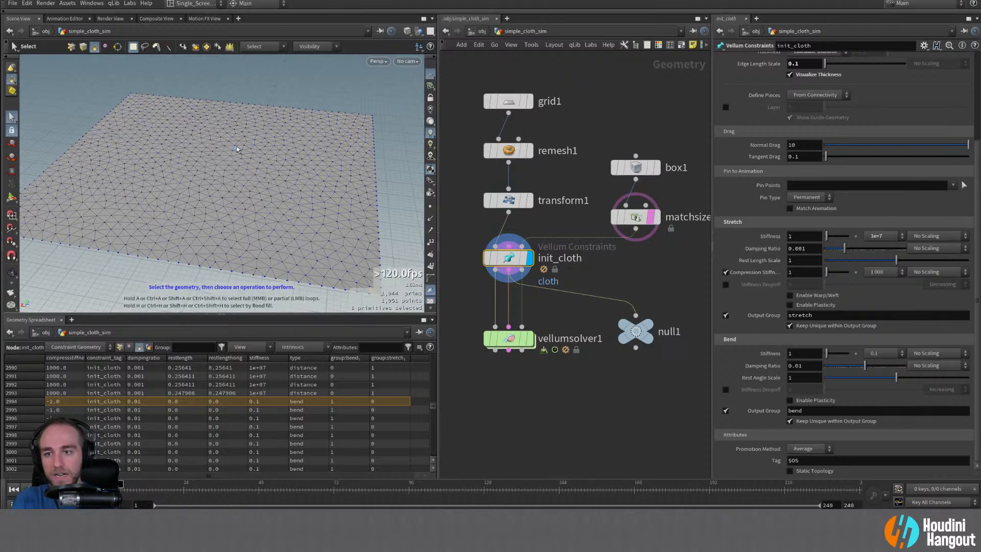
{"action": "right_click_drag", "start_coordinate": [237, 146], "coordinate": [182, 164], "text": "alt"}
{"action": "left_click_drag", "start_coordinate": [181, 164], "coordinate": [284, 203], "text": "alt"}
{"action": "middle_click_drag", "start_coordinate": [284, 204], "coordinate": [323, 210], "text": "alt"}
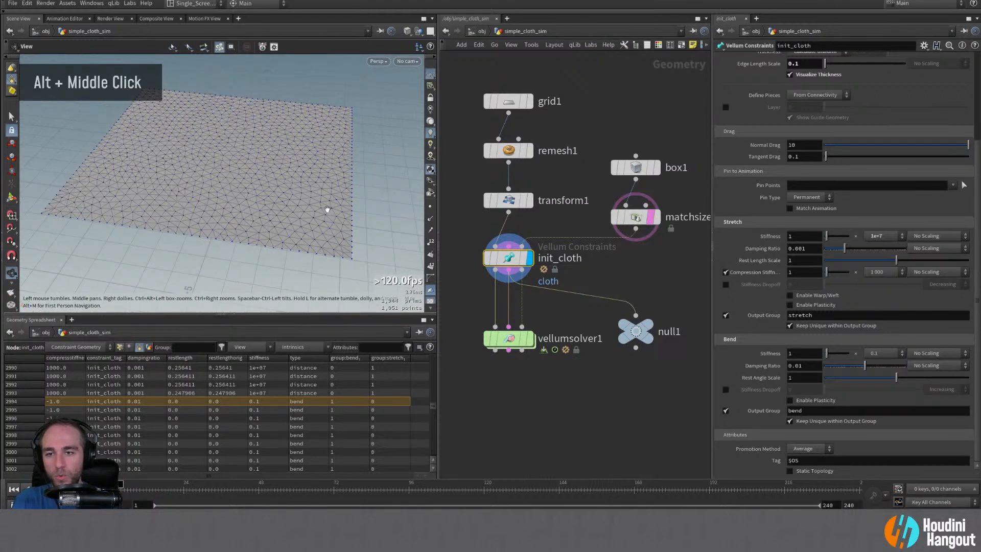
{"action": "right_click_drag", "start_coordinate": [324, 210], "coordinate": [308, 213], "text": "alt"}
{"action": "mouse_move", "coordinate": [492, 200]}
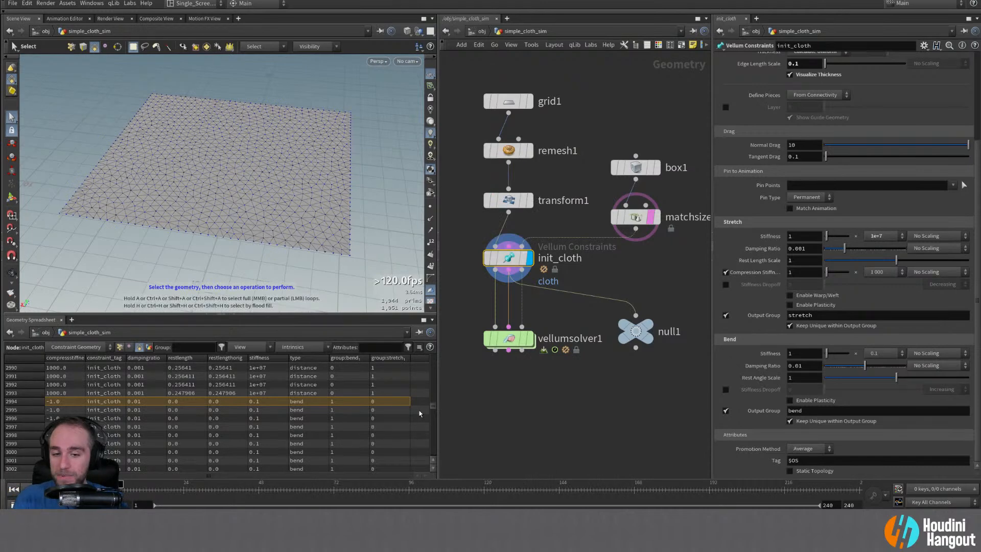
- Duplicate the null node, wire the copy to init_cloth's geometry output, and rename it GEO
{"action": "left_click_drag", "start_coordinate": [432, 407], "coordinate": [434, 350]}
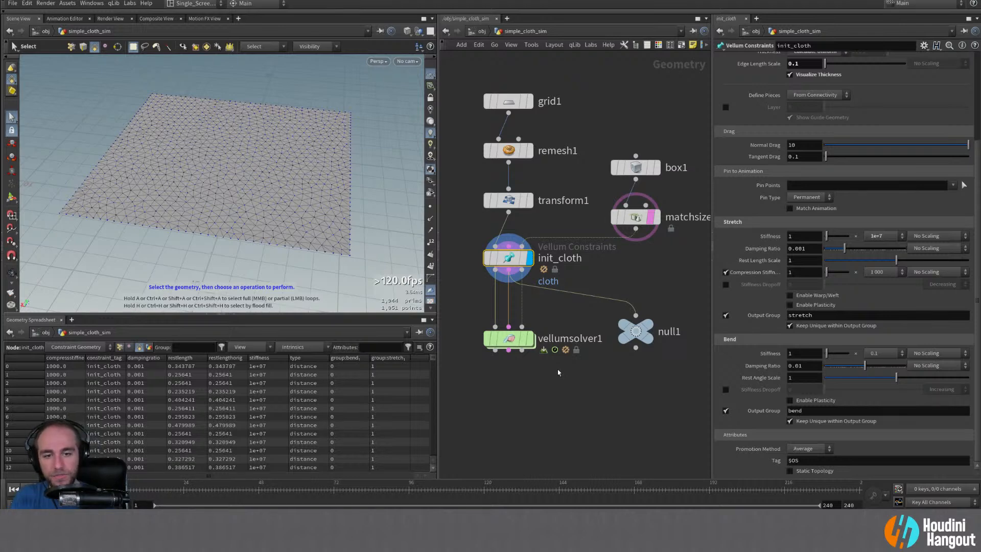
{"action": "middle_click_drag", "start_coordinate": [534, 379], "coordinate": [569, 368], "text": "alt"}
{"action": "right_click_drag", "start_coordinate": [568, 369], "coordinate": [578, 361], "text": "alt"}
{"action": "left_click_drag", "start_coordinate": [636, 342], "coordinate": [543, 310], "text": "alt"}
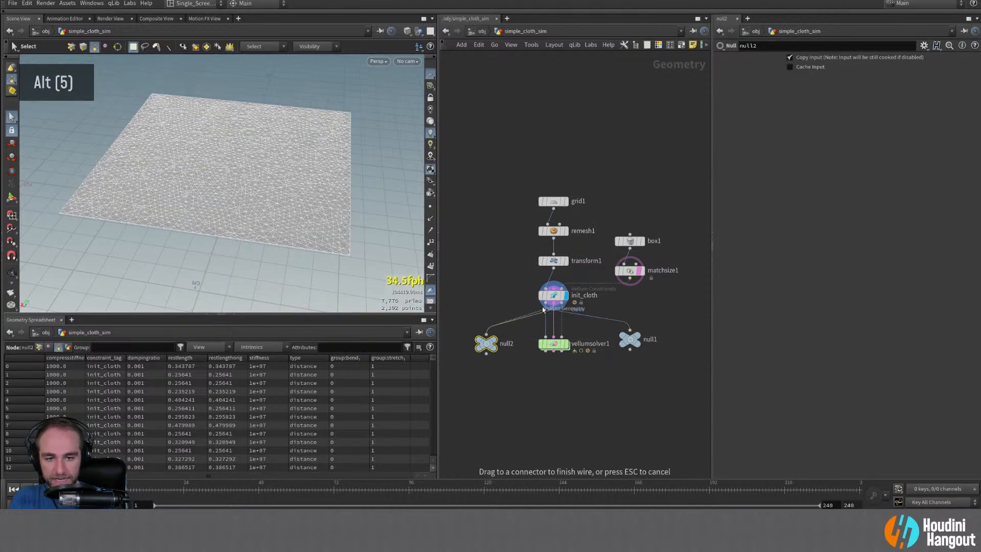
{"action": "double_click", "coordinate": [506, 343]}
{"action": "type", "text": "GEO"}
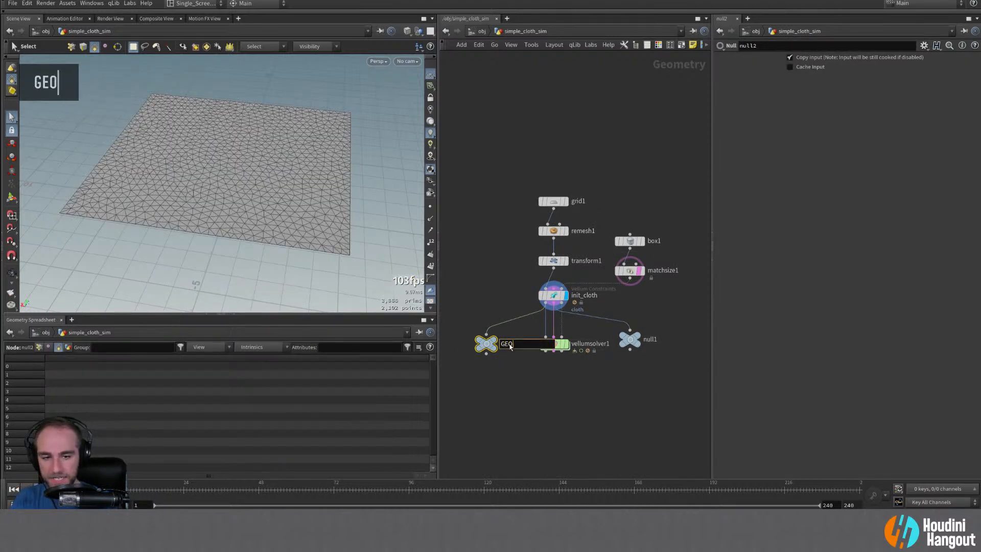
{"action": "key", "text": "shift+Return"}
- Rename the null connected to init_cloth's constraint output as CON
{"action": "double_click", "coordinate": [651, 341]}
{"action": "type", "text": "CON"}
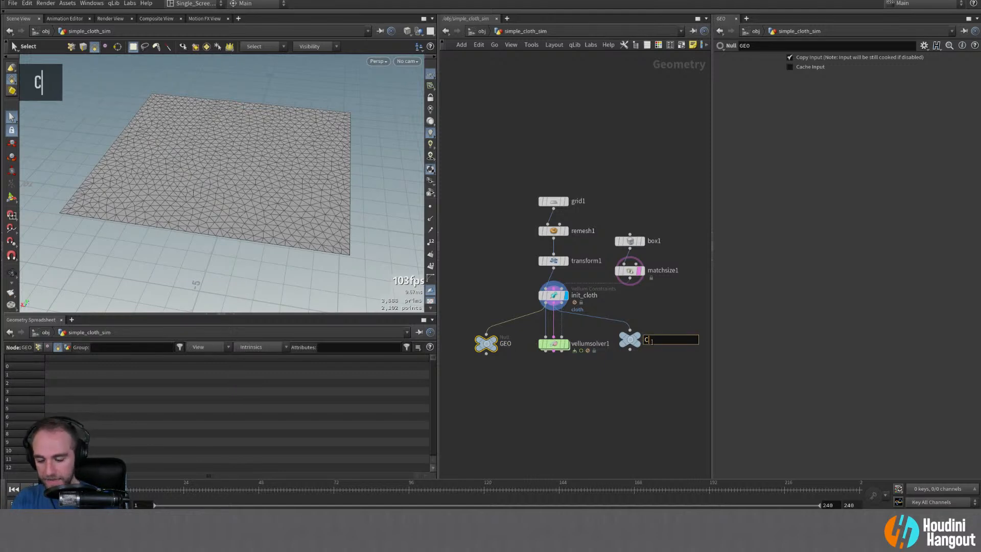
{"action": "key", "text": "shift+Return"}
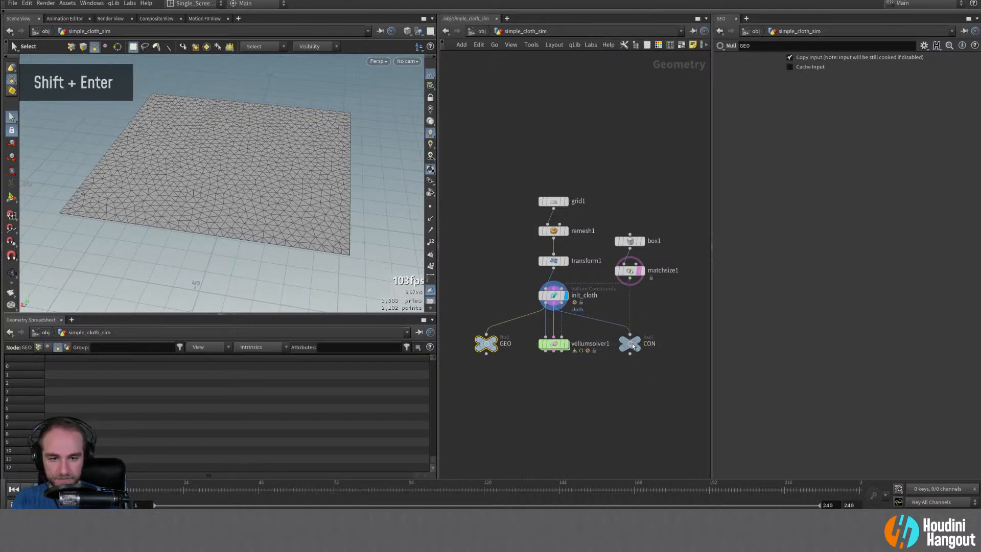
- Display the GEO null and compare the node information of GEO and CON, including points, primitives and attributes
{"action": "double_click", "coordinate": [498, 342]}
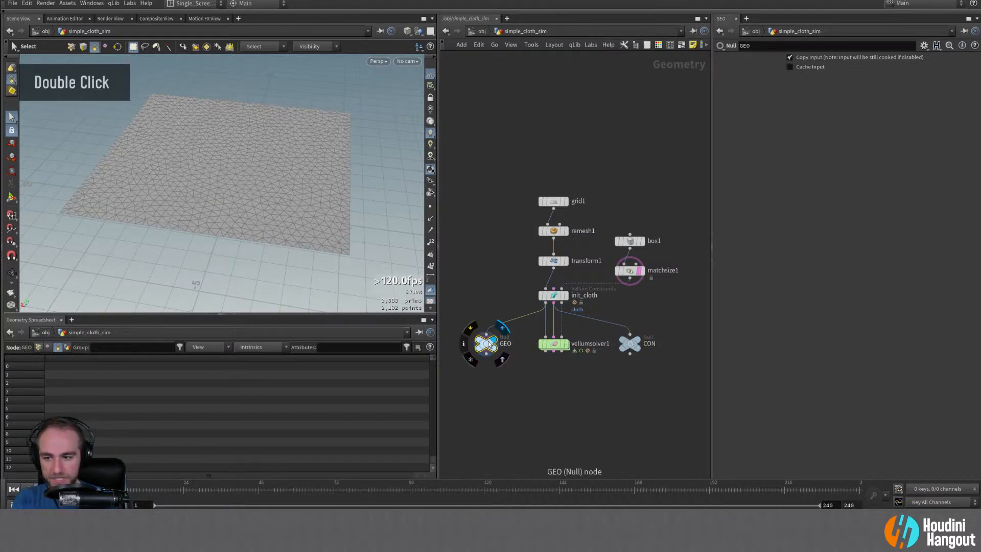
{"action": "middle_click", "coordinate": [488, 345]}
{"action": "middle_click", "coordinate": [489, 344]}
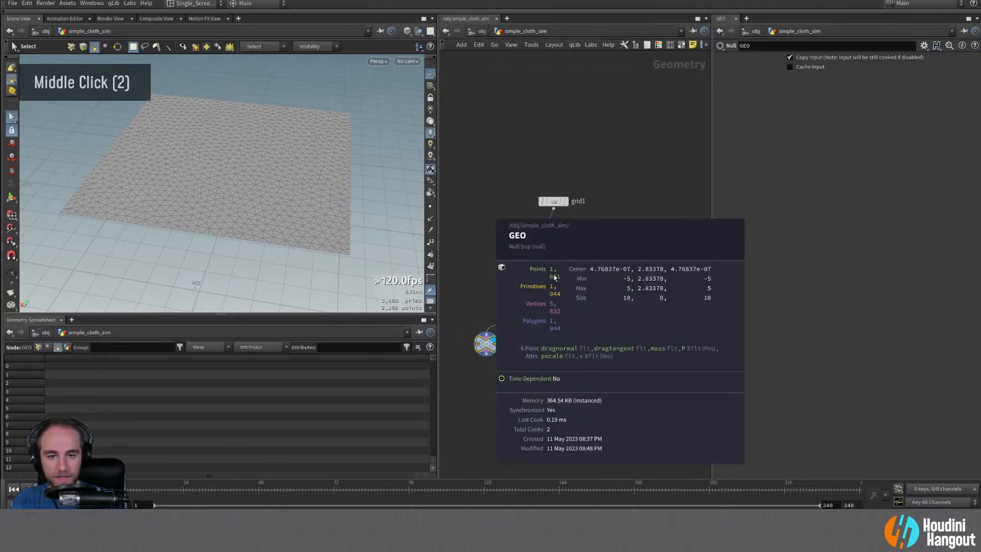
{"action": "middle_click", "coordinate": [627, 342]}
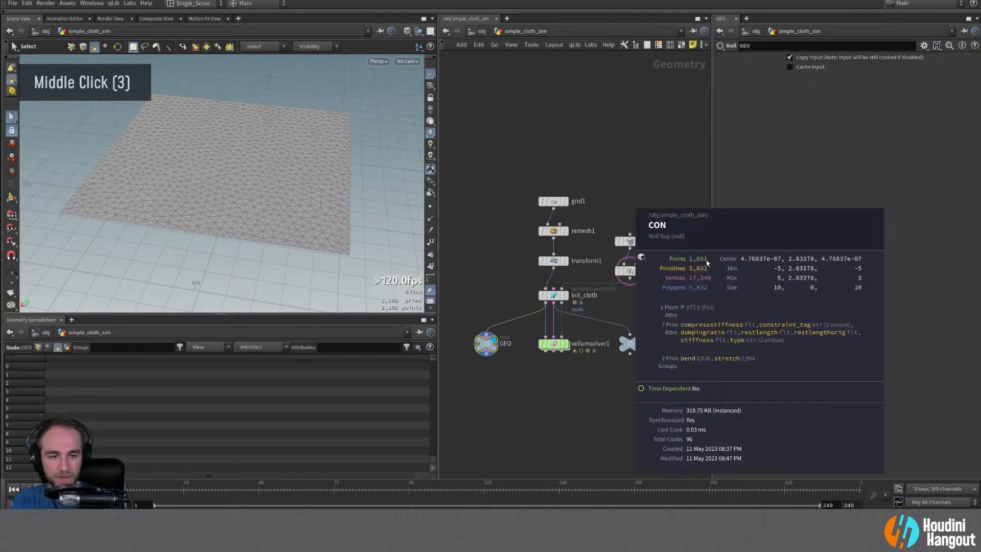
{"action": "middle_click", "coordinate": [487, 345]}
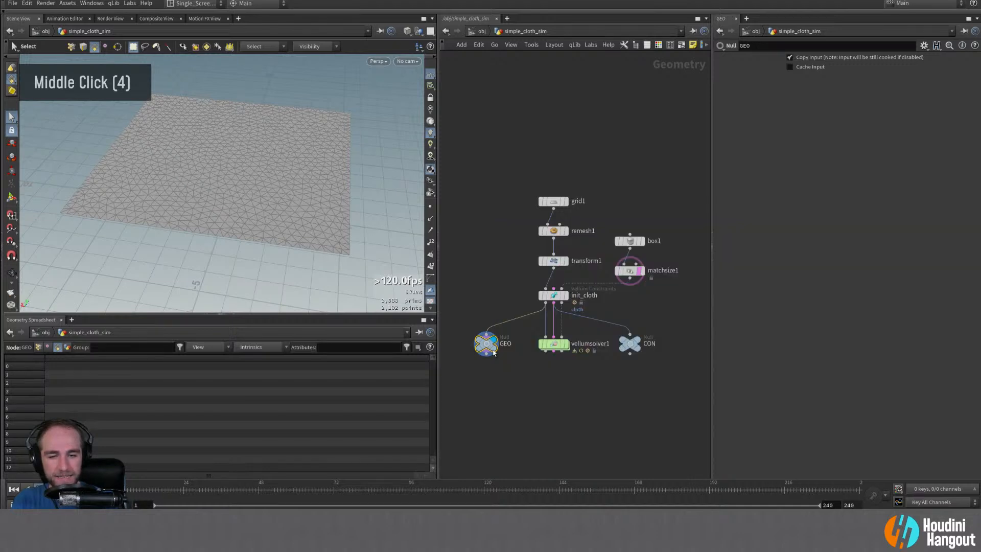
{"action": "middle_click", "coordinate": [629, 345]}
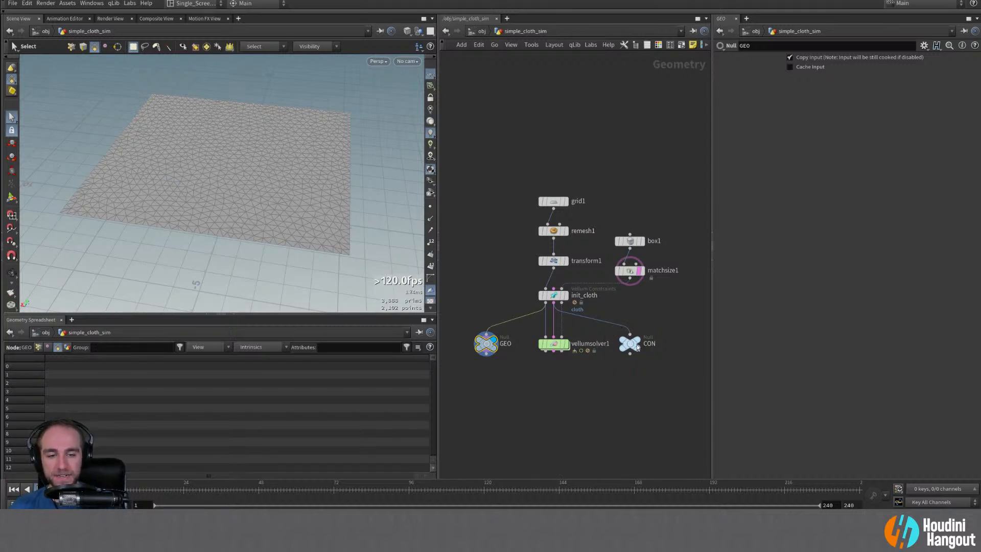
- Alternate the displayed node between CON and GEO to compare the constraint primitives with the cloth mesh
{"action": "double_click", "coordinate": [148, 176]}
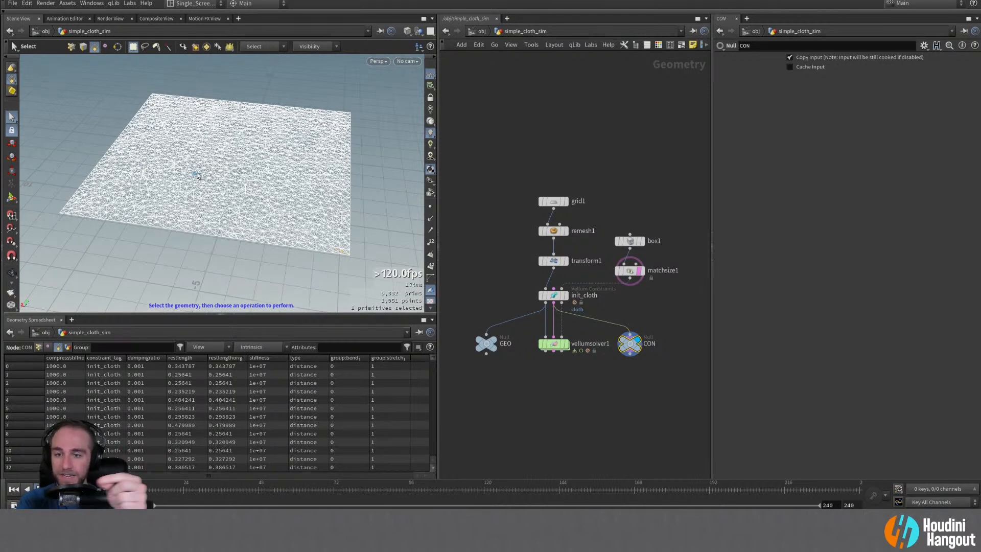
{"action": "right_click_drag", "start_coordinate": [197, 175], "coordinate": [242, 217], "text": "alt"}
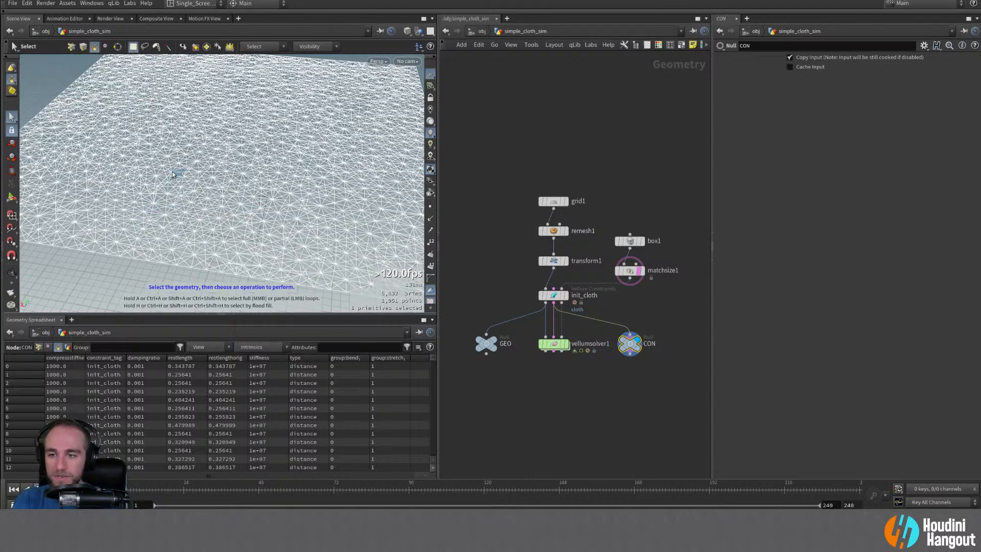
{"action": "double_click", "coordinate": [486, 343]}
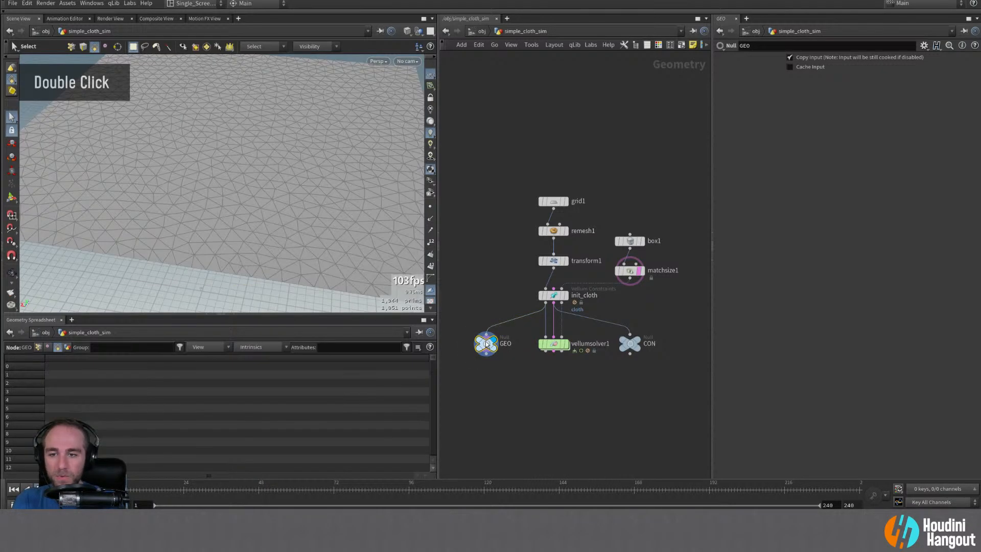
{"action": "double_click", "coordinate": [630, 343]}
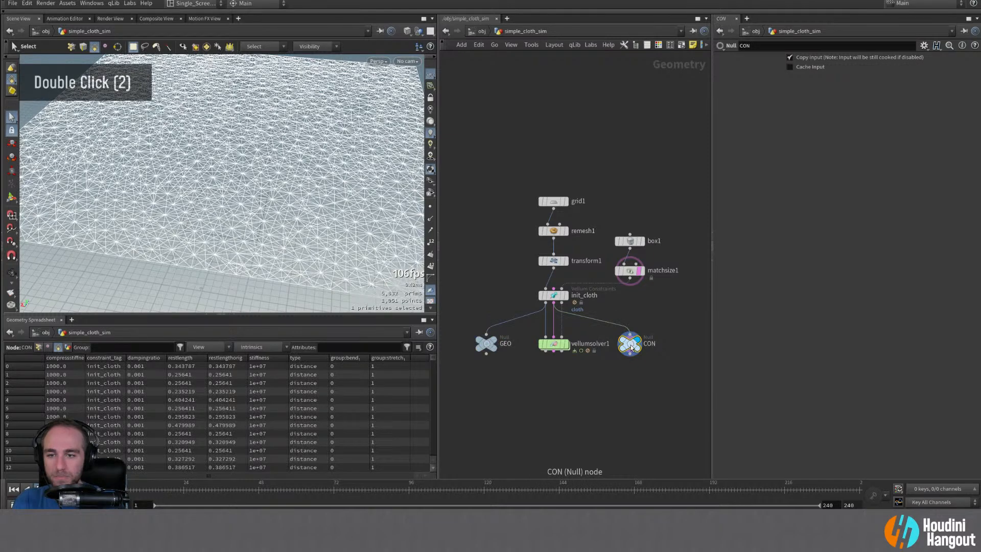
{"action": "double_click", "coordinate": [486, 343]}
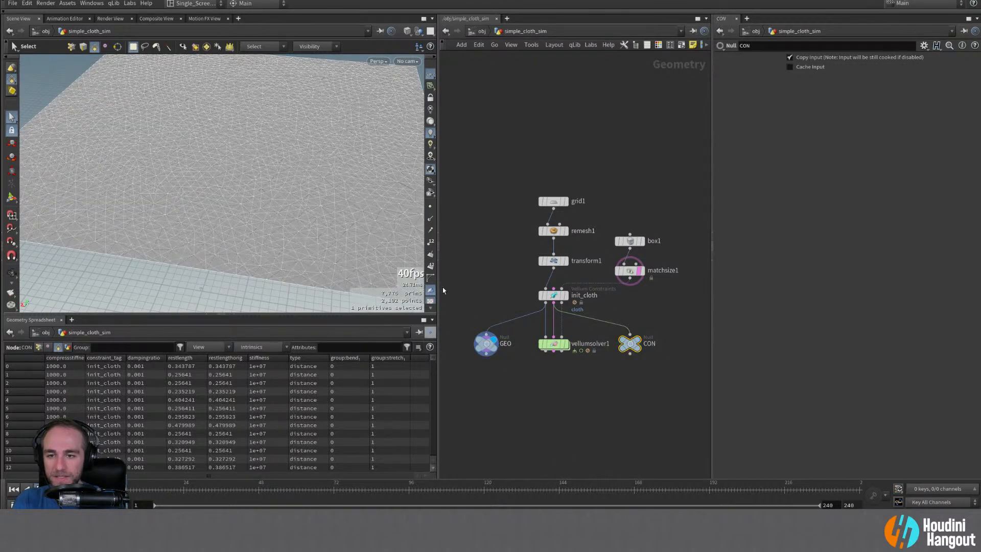
- Show points in the viewport and template the CON null over the GEO mesh to compare individual primitives
{"action": "left_click", "coordinate": [430, 207]}
{"action": "right_click_drag", "start_coordinate": [264, 251], "coordinate": [358, 210], "text": "alt"}
{"action": "left_click", "coordinate": [639, 351]}
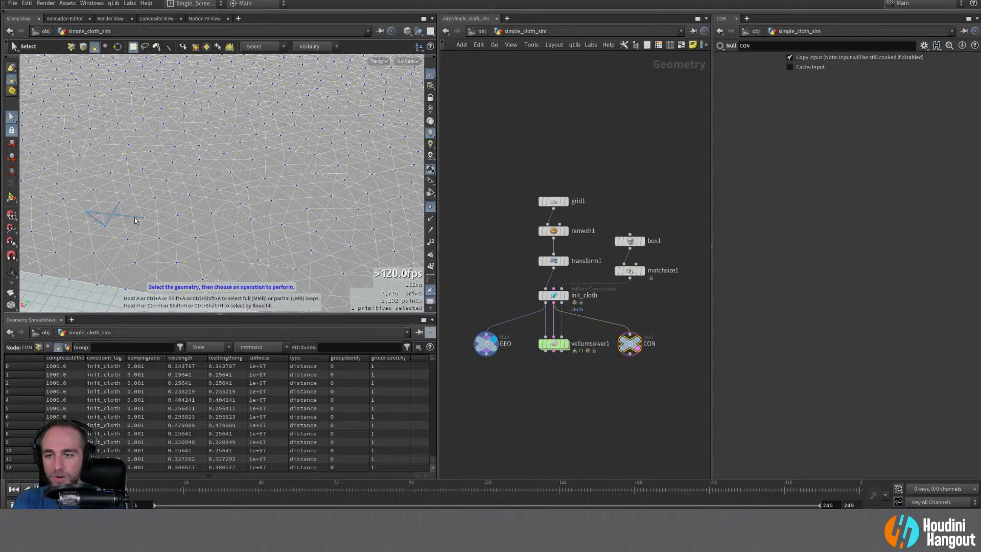
{"action": "left_click", "coordinate": [486, 343]}
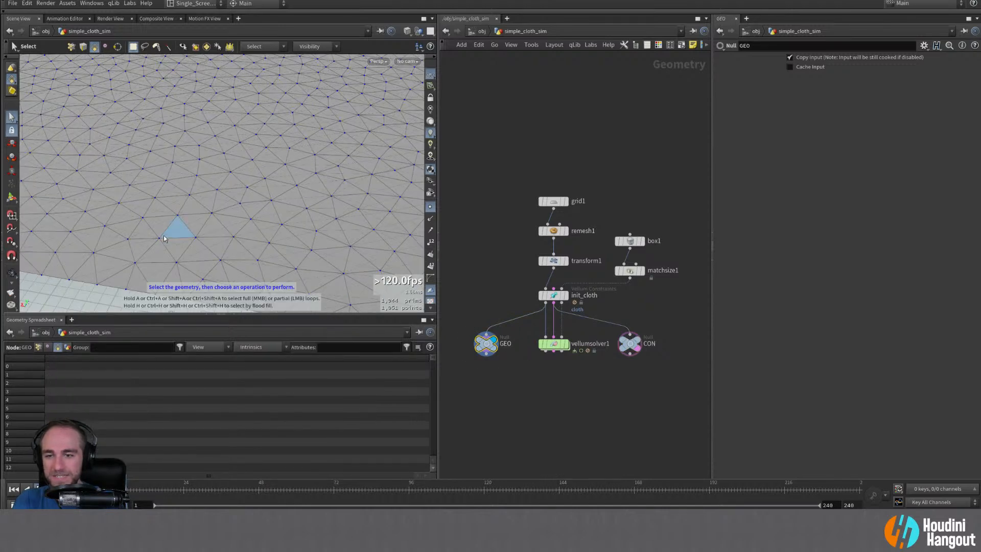
{"action": "left_click", "coordinate": [630, 343]}
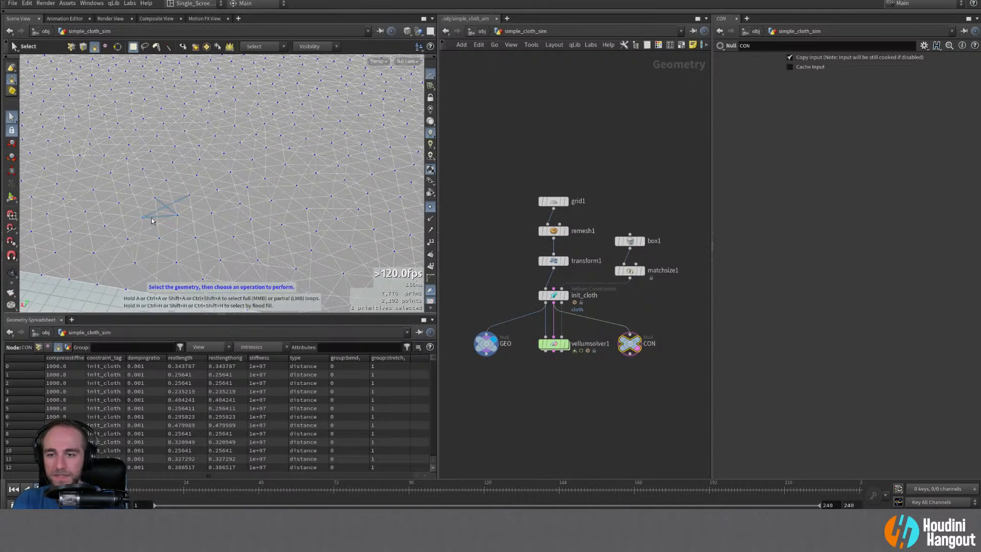
{"action": "right_click_drag", "start_coordinate": [193, 213], "coordinate": [141, 227], "text": "alt"}
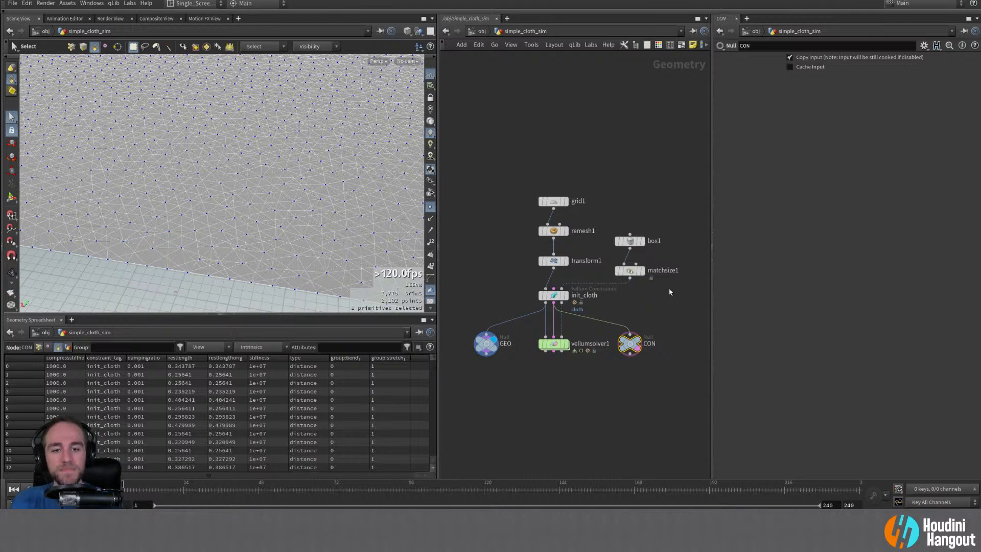
- Display the init_cloth node and frame the whole cloth mesh in the viewport
{"action": "left_click", "coordinate": [564, 296]}
{"action": "double_click", "coordinate": [560, 298]}
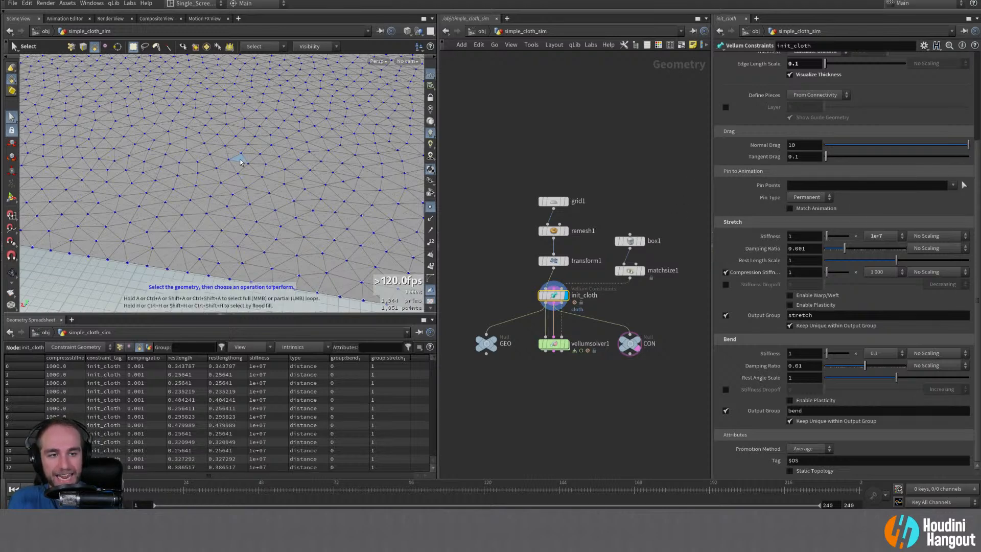
{"action": "mouse_move", "coordinate": [209, 175]}
{"action": "right_mouse_down", "text": "alt"}
{"action": "mouse_move", "coordinate": [238, 174]}
{"action": "mouse_move", "coordinate": [196, 171]}
{"action": "right_mouse_up", "text": "alt"}
{"action": "middle_click_drag", "start_coordinate": [197, 172], "coordinate": [194, 197], "text": "alt"}
{"action": "right_click_drag", "start_coordinate": [193, 196], "coordinate": [185, 196], "text": "alt"}
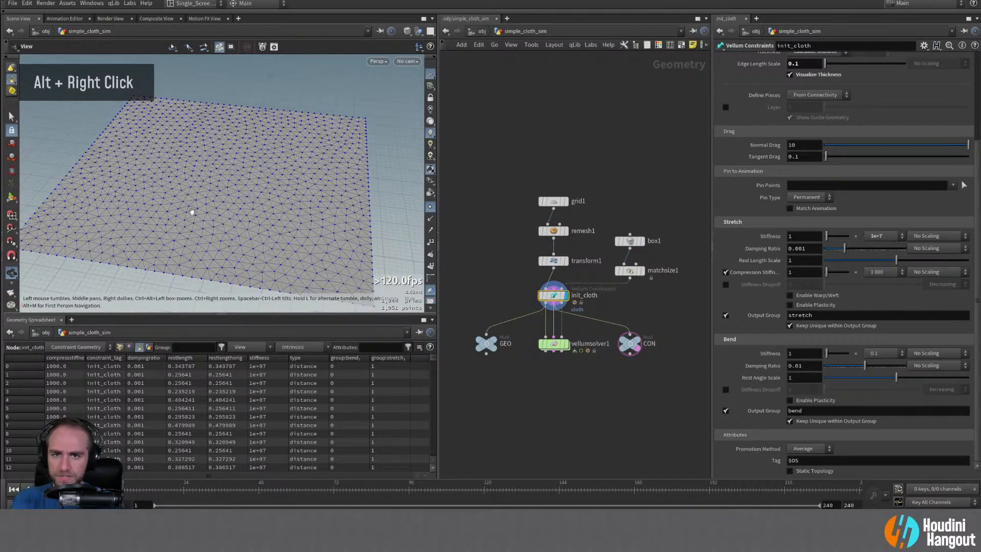
{"action": "middle_click_drag", "start_coordinate": [185, 196], "coordinate": [167, 181], "text": "alt"}
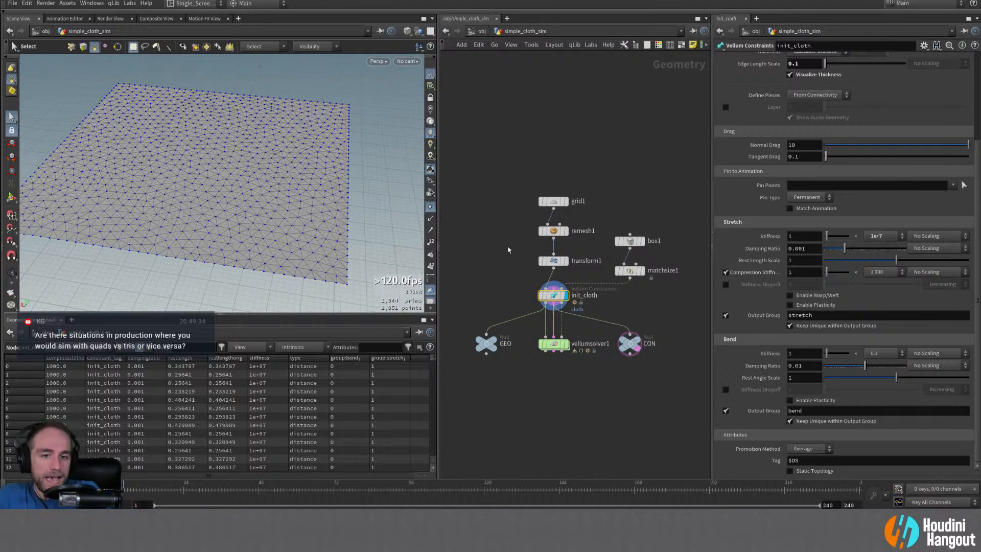
- Bypass the remesh1 node so the cloth uses the grid's original quads
{"action": "left_click", "coordinate": [552, 232]}
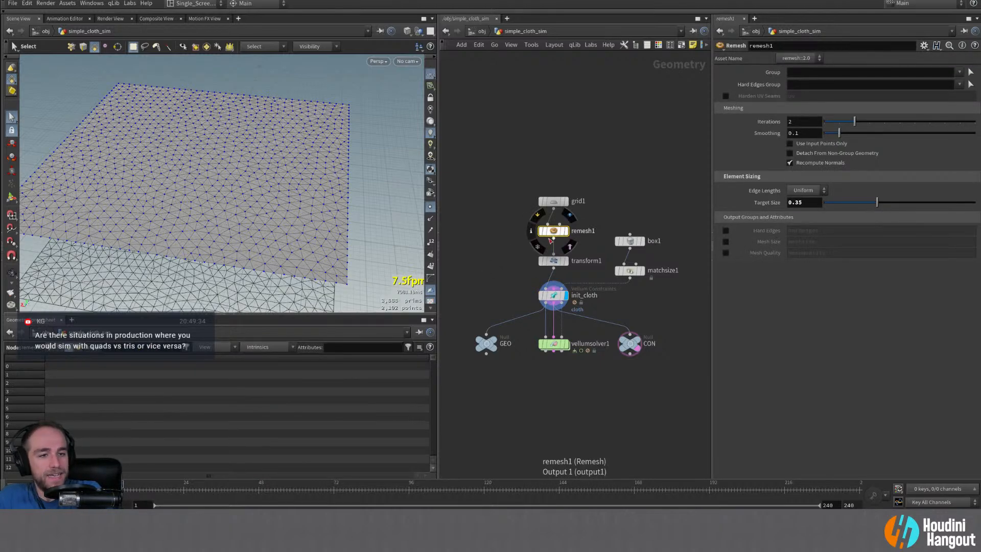
{"action": "left_click", "coordinate": [536, 233]}
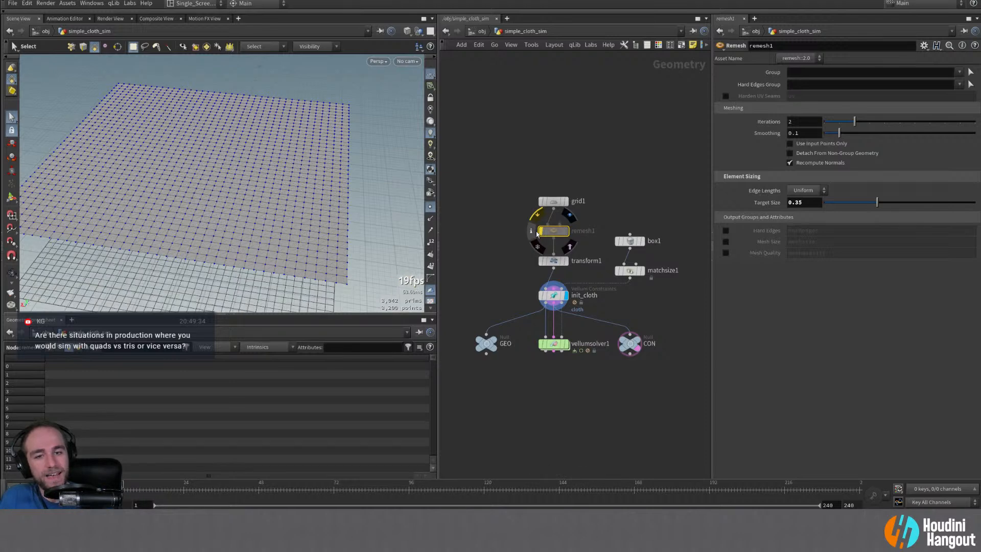
{"action": "left_click", "coordinate": [551, 232]}
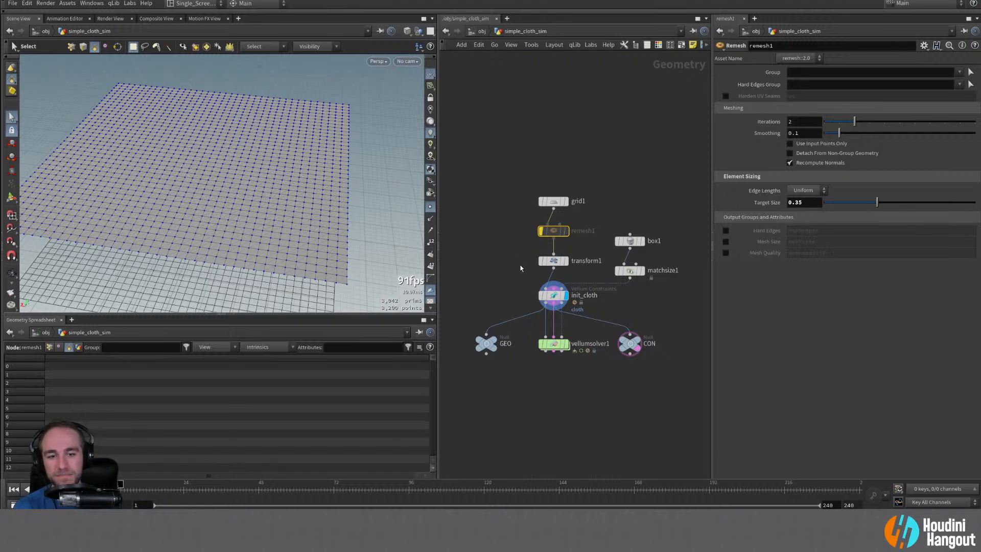
{"action": "mouse_move", "coordinate": [552, 204]}
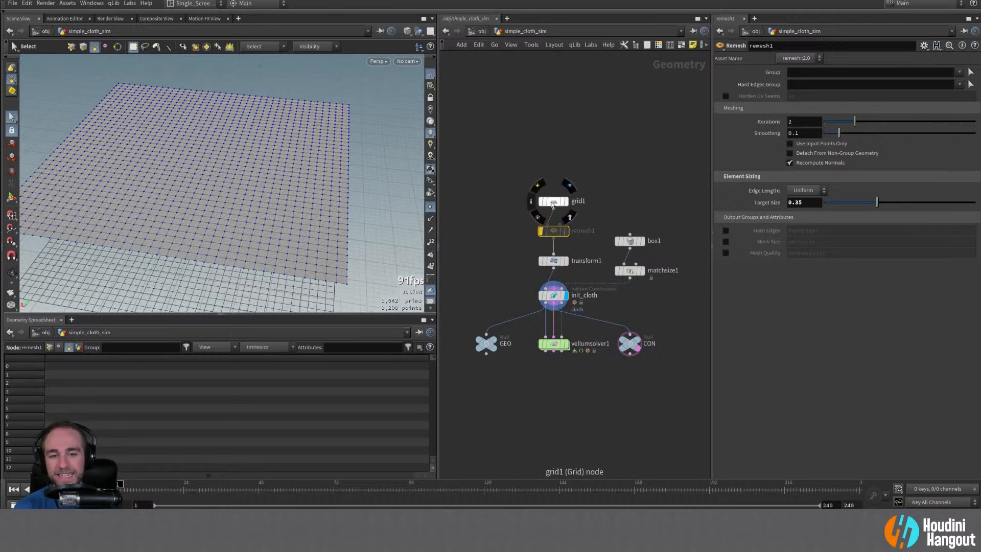
- Display vellumsolver1 and play the quad cloth simulation from the start to frame 43
{"action": "double_click", "coordinate": [553, 343]}
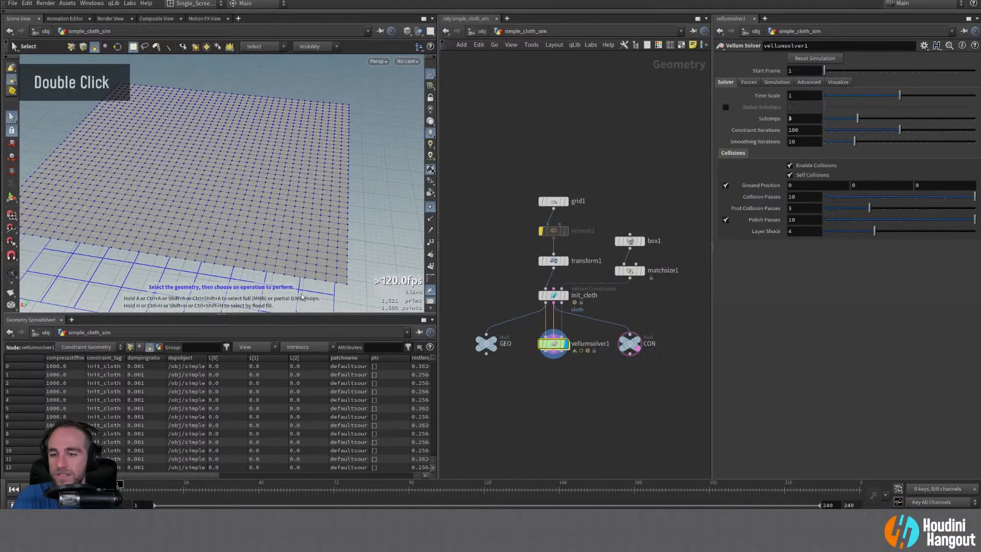
{"action": "key", "text": "Right"}
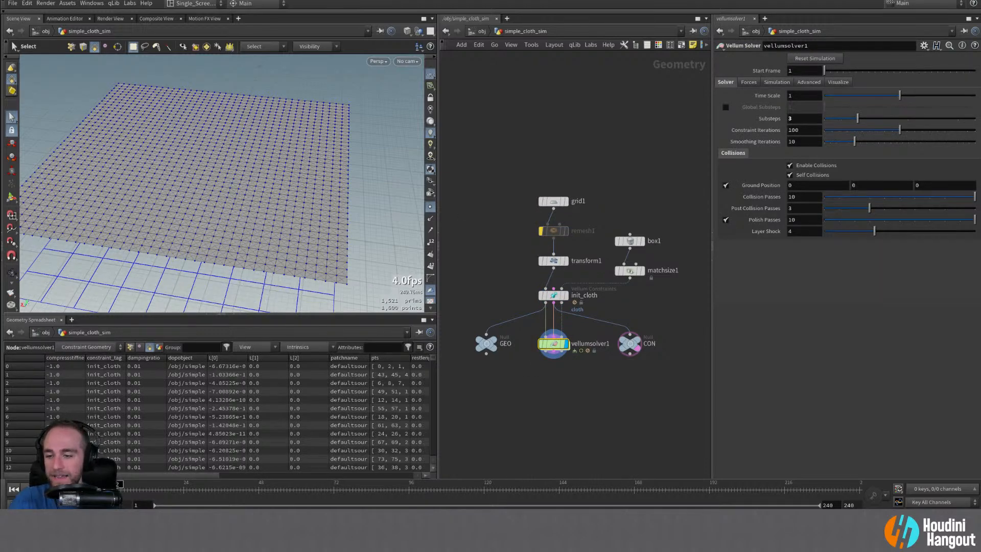
{"action": "key", "text": "Up"}
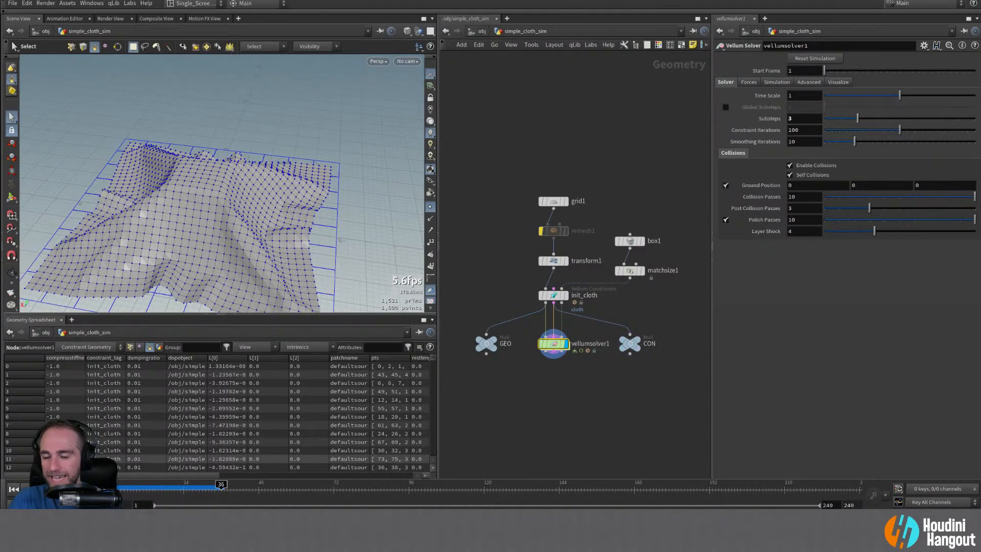
{"action": "key", "text": "Up"}
- Examine the deformed quads and creases of the simulated cloth up close
{"action": "right_click_drag", "start_coordinate": [186, 254], "coordinate": [379, 180], "text": "alt"}
{"action": "left_click_drag", "start_coordinate": [379, 180], "coordinate": [169, 219], "text": "alt"}
{"action": "right_click_drag", "start_coordinate": [169, 219], "coordinate": [190, 224], "text": "alt"}
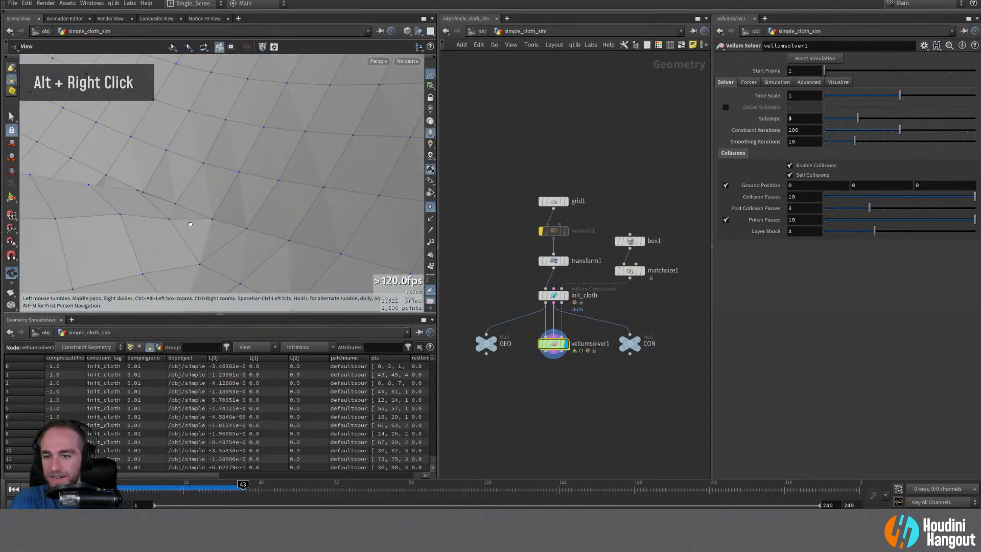
{"action": "mouse_move", "coordinate": [190, 224]}
{"action": "left_mouse_down", "text": "alt"}
{"action": "mouse_move", "coordinate": [240, 219]}
{"action": "mouse_move", "coordinate": [210, 216]}
{"action": "mouse_move", "coordinate": [197, 228]}
{"action": "mouse_move", "coordinate": [172, 198]}
{"action": "mouse_move", "coordinate": [167, 219]}
{"action": "mouse_move", "coordinate": [184, 235]}
{"action": "mouse_move", "coordinate": [265, 223]}
{"action": "mouse_move", "coordinate": [220, 242]}
{"action": "mouse_move", "coordinate": [180, 228]}
{"action": "mouse_move", "coordinate": [221, 208]}
{"action": "mouse_move", "coordinate": [184, 225]}
{"action": "mouse_move", "coordinate": [179, 240]}
{"action": "mouse_move", "coordinate": [198, 230]}
{"action": "left_mouse_up", "text": "alt"}
{"action": "key", "text": "s"}
{"action": "key", "text": "Escape"}
{"action": "key", "text": "s"}
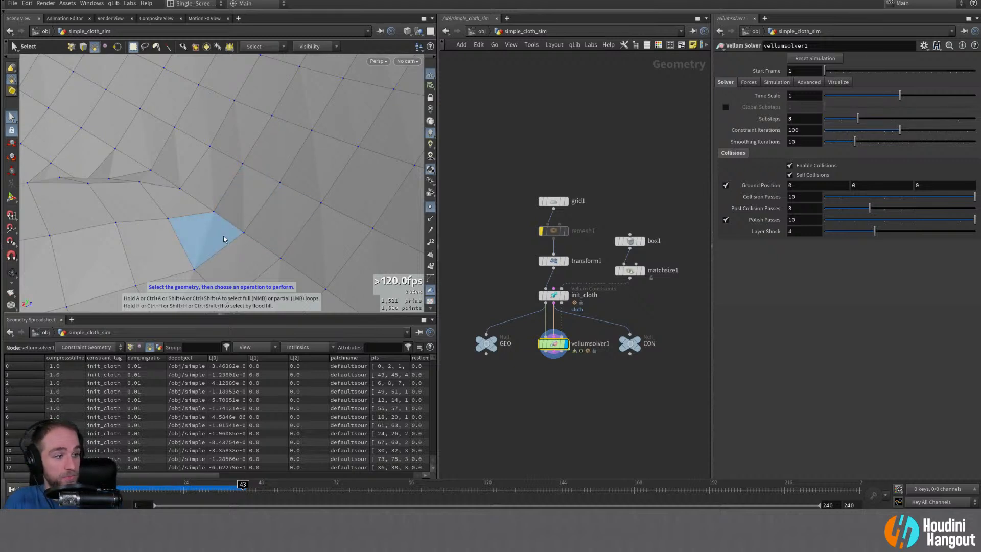
- Add a Vellum Post-Process node below vellumsolver1, connected to the solver's outputs
{"action": "middle_click_drag", "start_coordinate": [495, 385], "coordinate": [491, 364], "text": "alt"}
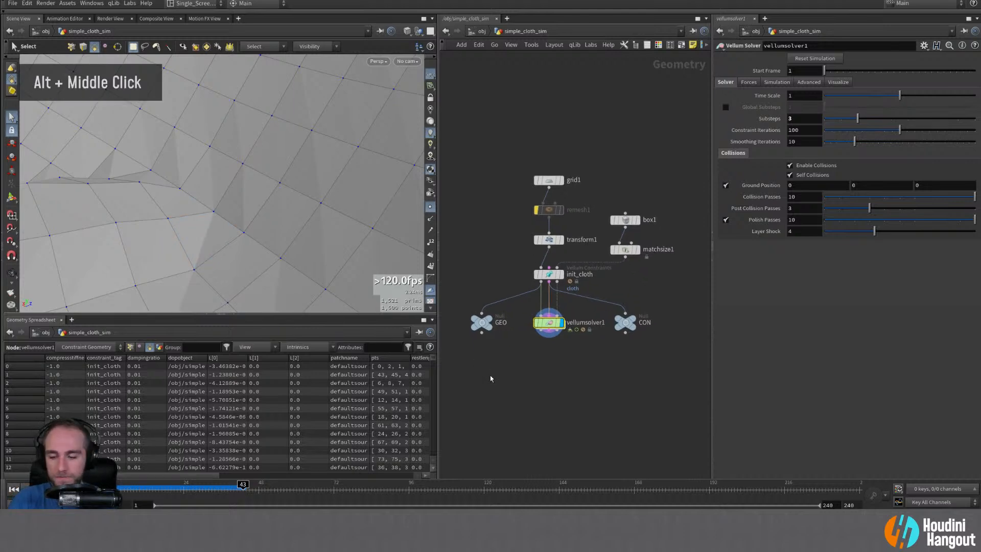
{"action": "key", "text": "Tab"}
{"action": "type", "text": "vellum po"}
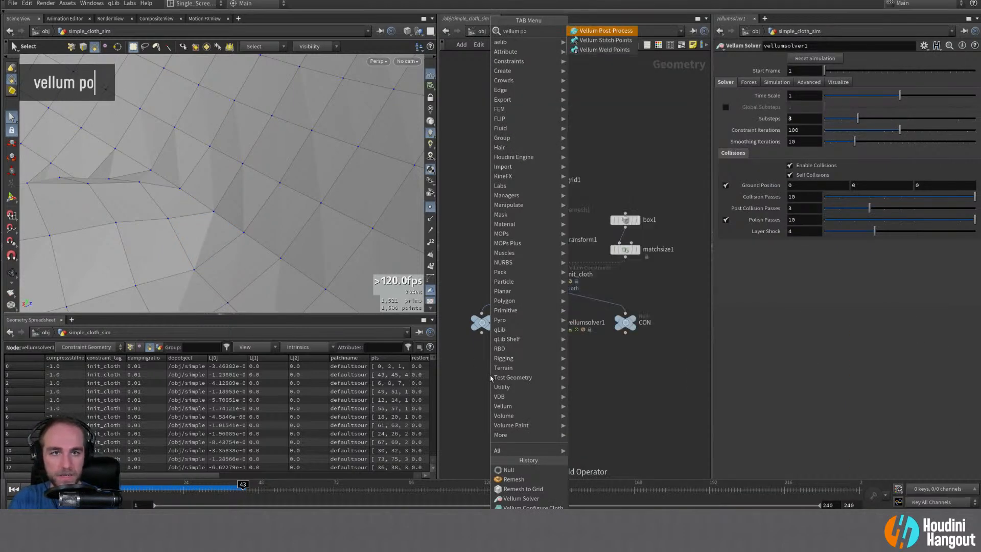
{"action": "key", "text": "Return"}
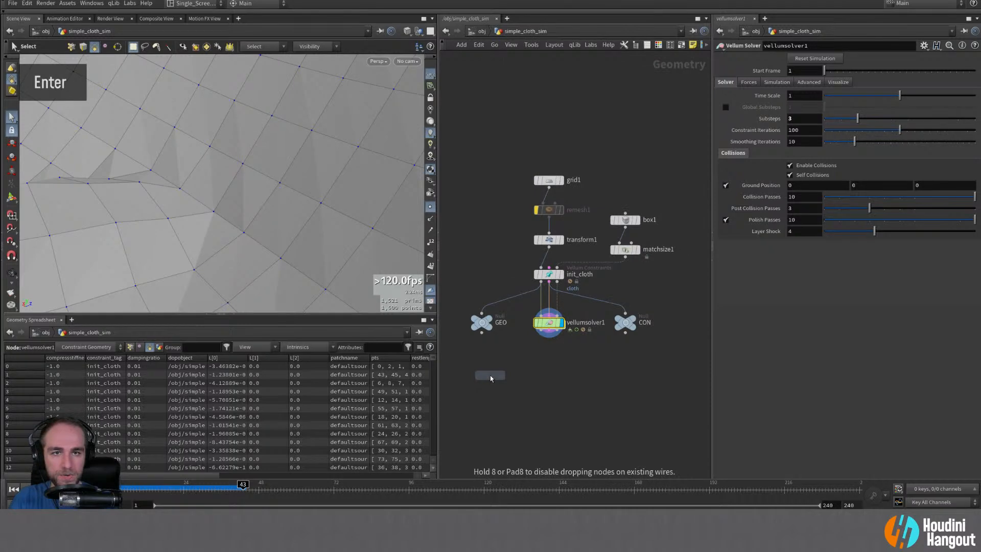
{"action": "left_click", "coordinate": [549, 352]}
{"action": "mouse_move", "coordinate": [549, 354]}
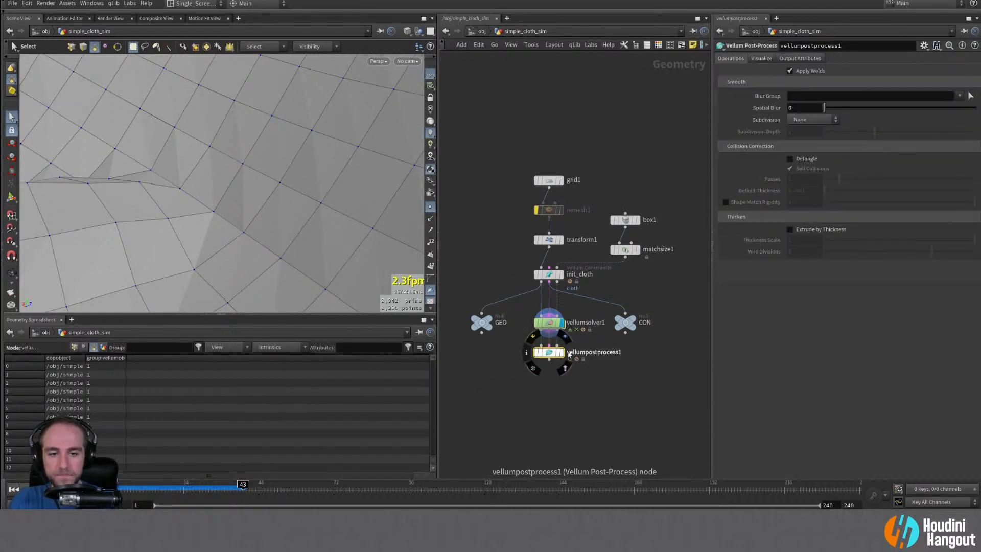
- Display vellumpostprocess1 with a little more space below the solver, and set its subdivision to Catmull-Clark
{"action": "left_click", "coordinate": [564, 338]}
{"action": "left_click_drag", "start_coordinate": [550, 353], "coordinate": [550, 363]}
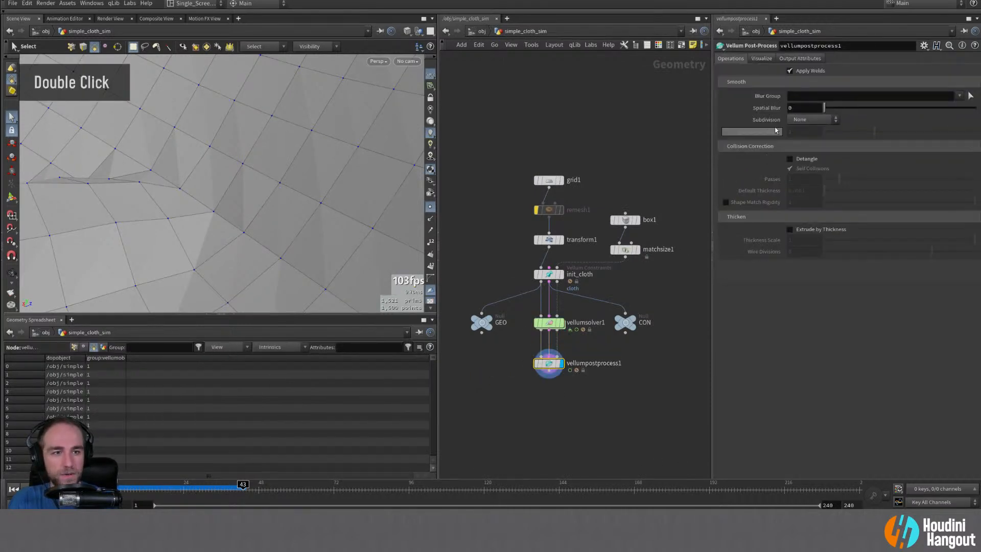
{"action": "left_click", "coordinate": [817, 120]}
{"action": "left_click", "coordinate": [803, 140]}
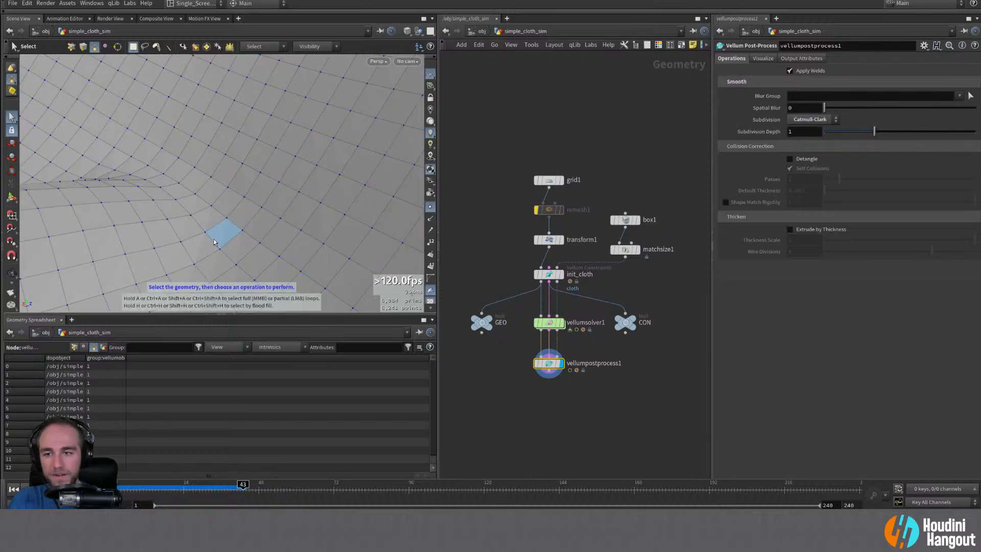
- Inspect the smoothed cloth from several angles and raise the Vellum Post-Process subdivision depth to 2
{"action": "right_click_drag", "start_coordinate": [223, 230], "coordinate": [166, 228], "text": "alt"}
{"action": "left_click_drag", "start_coordinate": [166, 228], "coordinate": [225, 219], "text": "alt"}
{"action": "right_click_drag", "start_coordinate": [225, 219], "coordinate": [166, 224], "text": "alt"}
{"action": "left_click_drag", "start_coordinate": [166, 224], "coordinate": [201, 228], "text": "alt"}
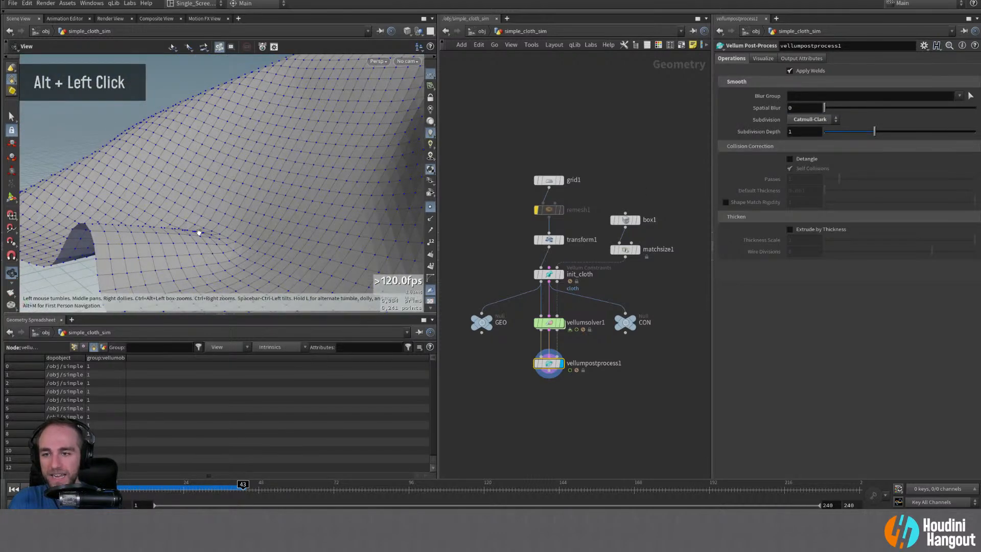
{"action": "right_click_drag", "start_coordinate": [202, 227], "coordinate": [193, 210], "text": "alt"}
{"action": "middle_click_drag", "start_coordinate": [192, 210], "coordinate": [146, 208], "text": "alt"}
{"action": "right_click_drag", "start_coordinate": [146, 208], "coordinate": [171, 222], "text": "alt"}
{"action": "left_click_drag", "start_coordinate": [171, 222], "coordinate": [204, 225], "text": "alt"}
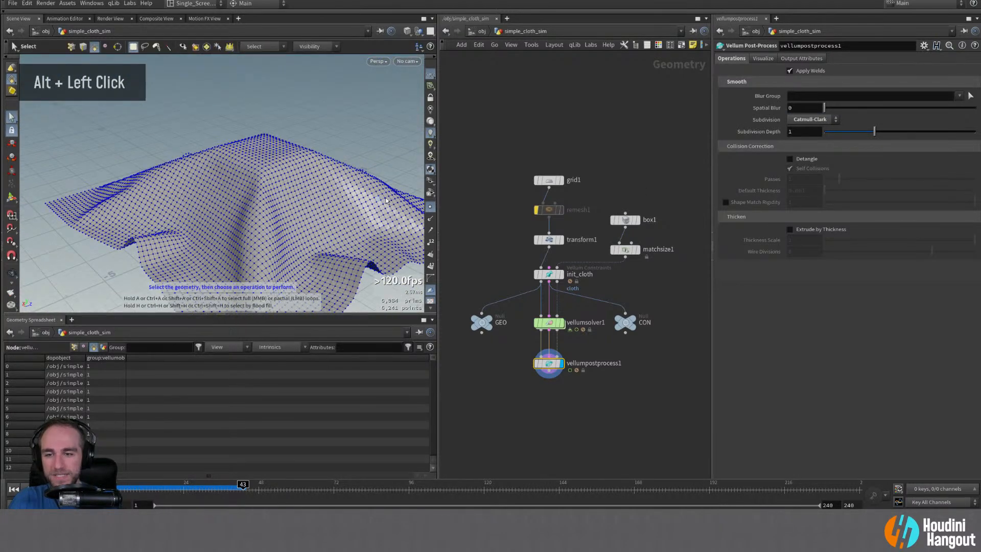
{"action": "right_click_drag", "start_coordinate": [204, 225], "coordinate": [250, 236], "text": "alt"}
{"action": "left_click_drag", "start_coordinate": [250, 236], "coordinate": [300, 265], "text": "alt"}
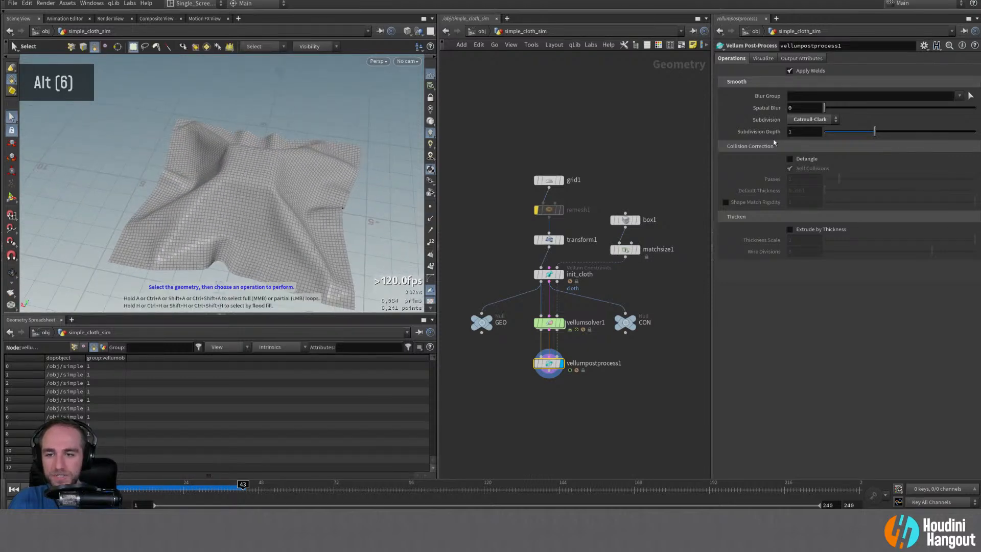
{"action": "left_click", "coordinate": [916, 133]}
{"action": "right_click_drag", "start_coordinate": [238, 219], "coordinate": [304, 177], "text": "alt"}
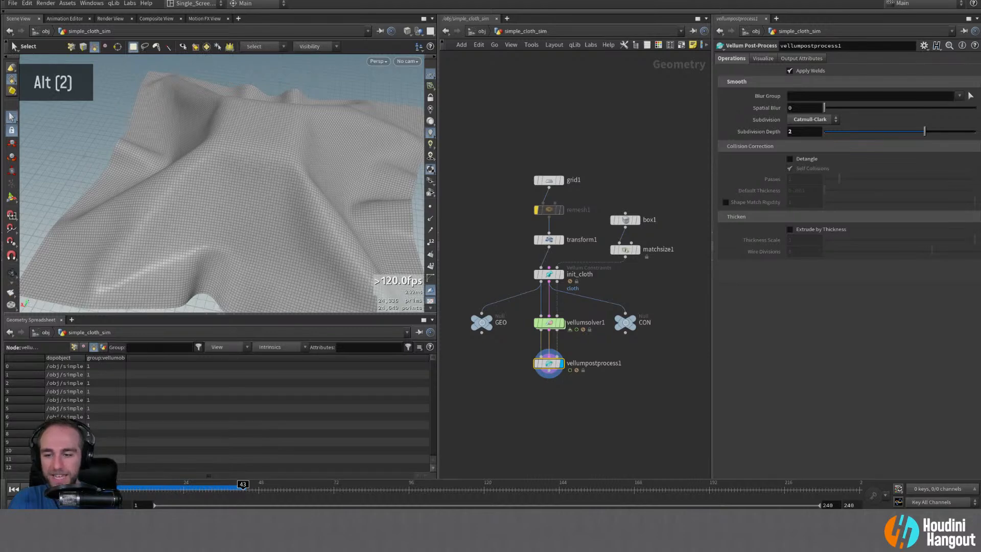
- Re-enable remesh1, display vellumsolver1, and play the triangulated cloth simulation from the start to frame 65
{"action": "double_click", "coordinate": [549, 323]}
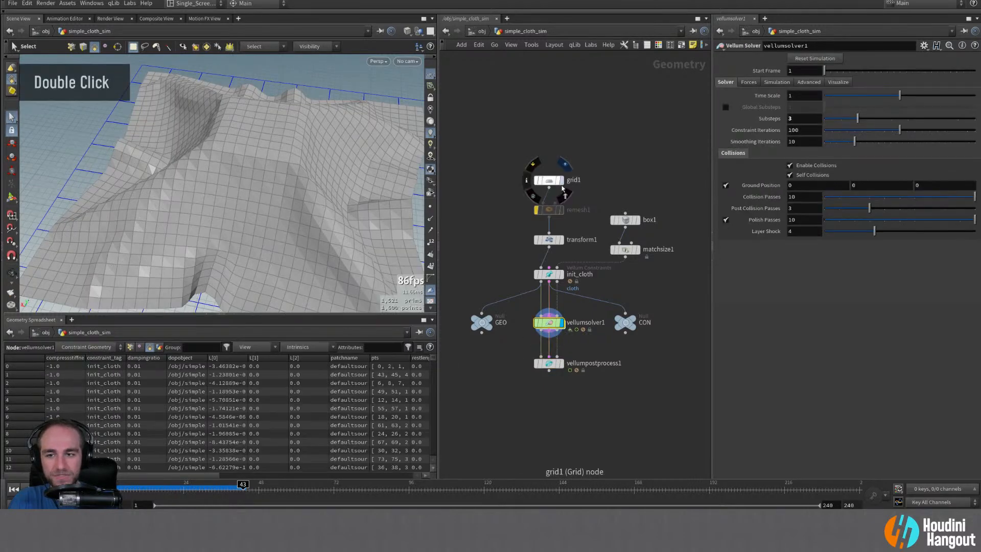
{"action": "left_click", "coordinate": [535, 209]}
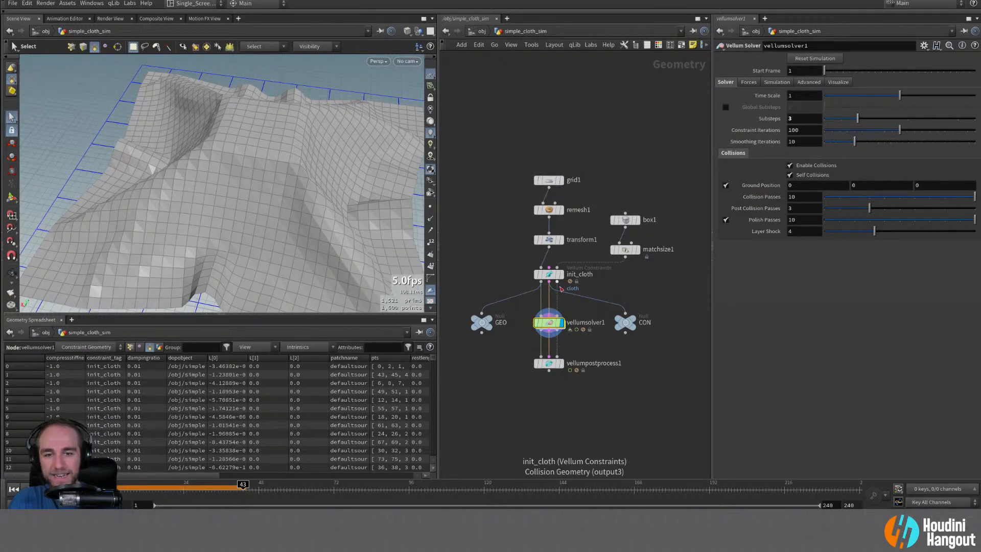
{"action": "key", "text": "ctrl+Up"}
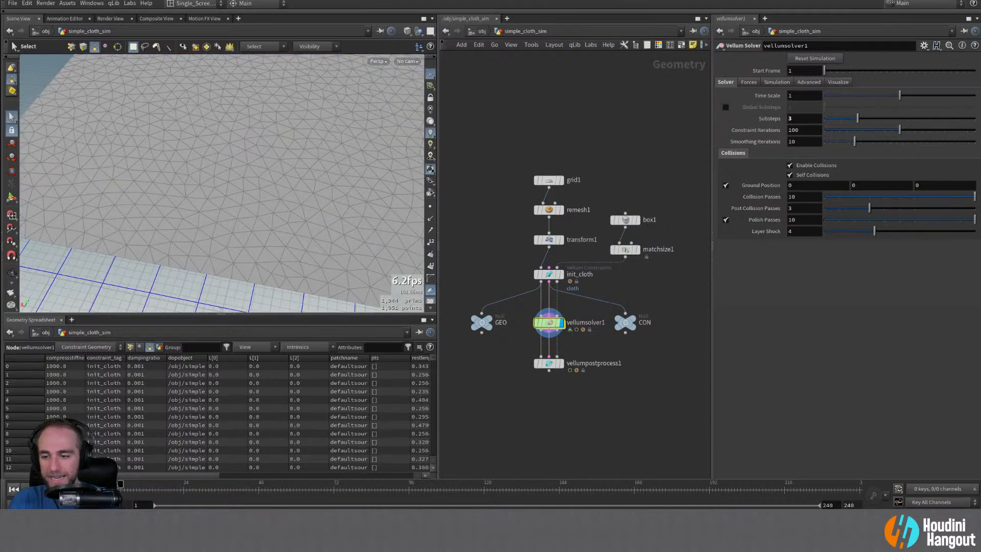
{"action": "key", "text": "Up"}
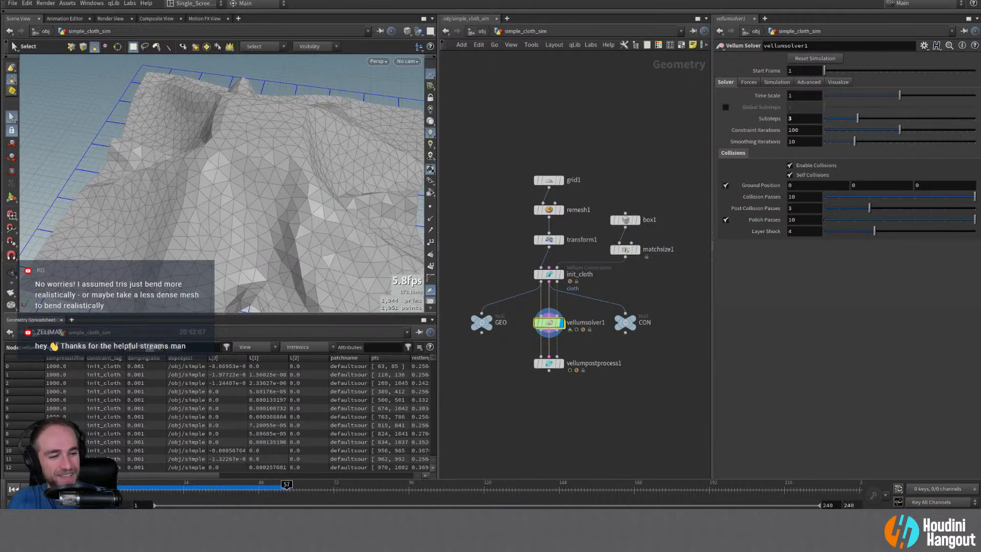
{"action": "right_click_drag", "start_coordinate": [127, 255], "coordinate": [243, 158], "text": "alt"}
{"action": "left_click_drag", "start_coordinate": [243, 158], "coordinate": [249, 196], "text": "alt"}
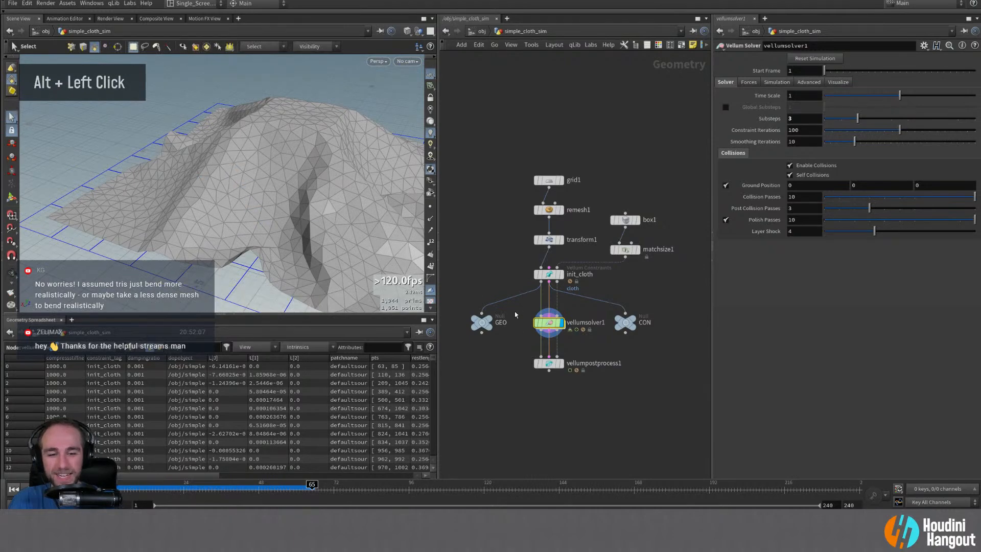
- Display vellumpostprocess1, switch its subdivision to Loop for the triangulated cloth, and inspect the smoothed folds
{"action": "double_click", "coordinate": [551, 363]}
{"action": "left_click_drag", "start_coordinate": [297, 215], "coordinate": [313, 223], "text": "alt"}
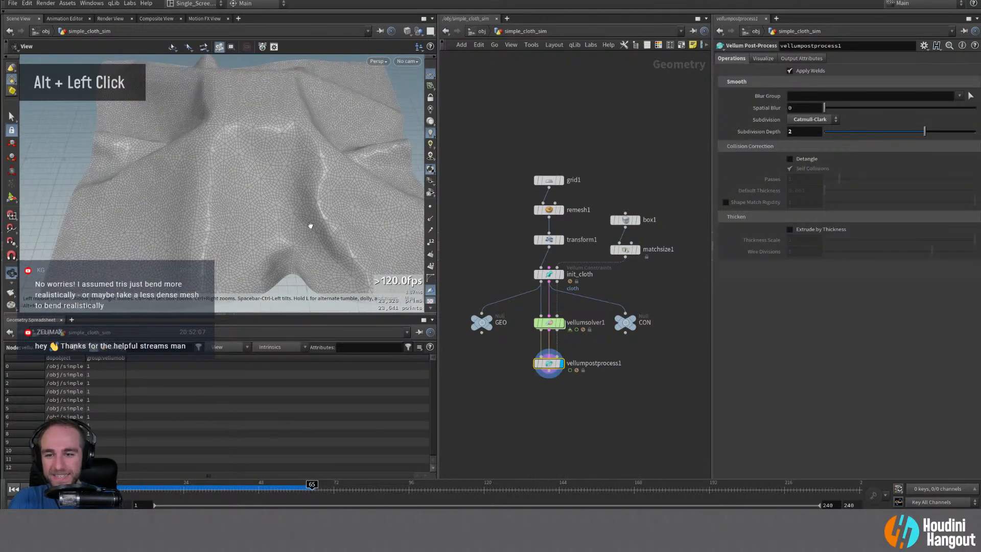
{"action": "right_click_drag", "start_coordinate": [313, 223], "coordinate": [233, 182], "text": "alt"}
{"action": "left_click_drag", "start_coordinate": [233, 183], "coordinate": [238, 213], "text": "alt"}
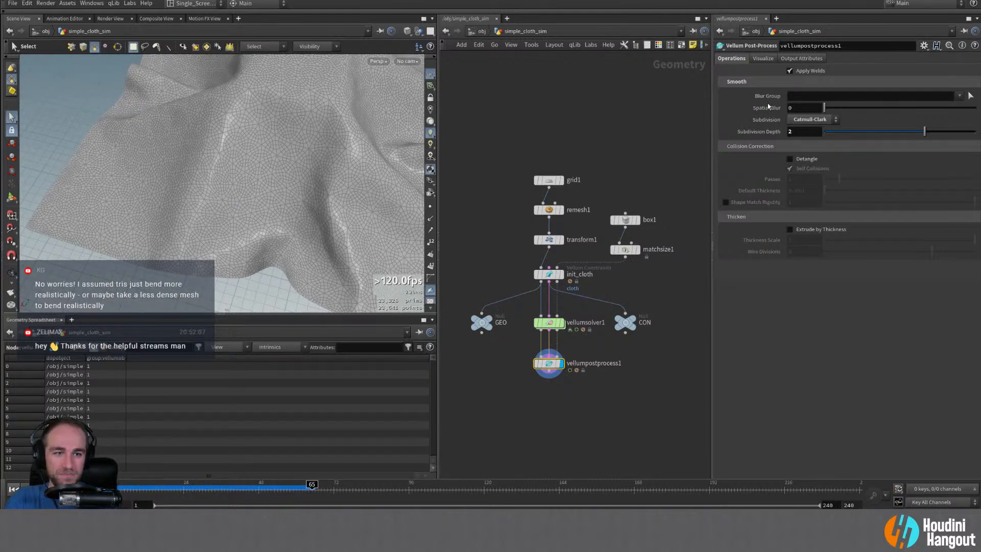
{"action": "left_click", "coordinate": [810, 119]}
{"action": "left_click", "coordinate": [804, 147]}
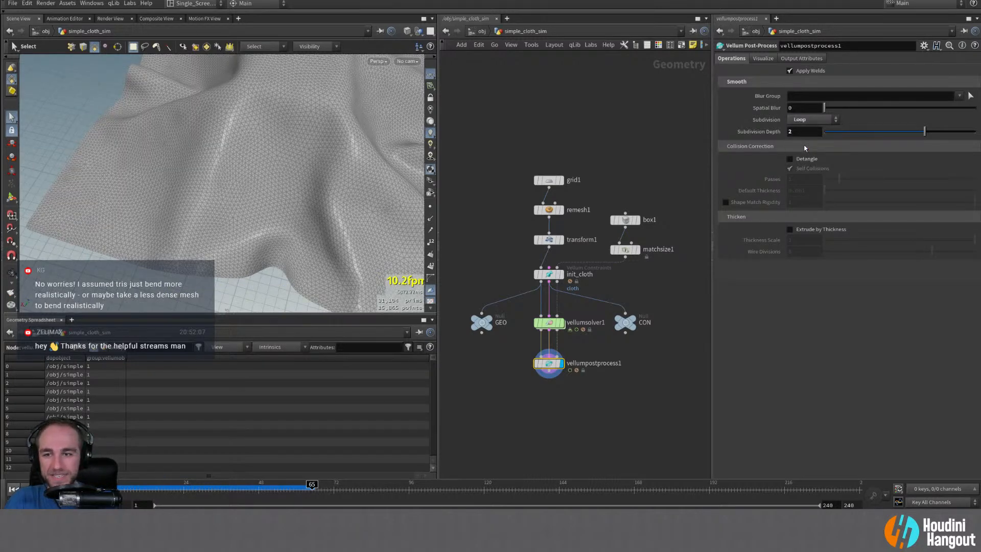
{"action": "left_click_drag", "start_coordinate": [256, 204], "coordinate": [279, 172], "text": "alt"}
{"action": "right_click_drag", "start_coordinate": [279, 173], "coordinate": [316, 205], "text": "alt"}
{"action": "left_click_drag", "start_coordinate": [317, 204], "coordinate": [255, 219], "text": "alt"}
{"action": "right_click_drag", "start_coordinate": [255, 220], "coordinate": [96, 245], "text": "alt"}
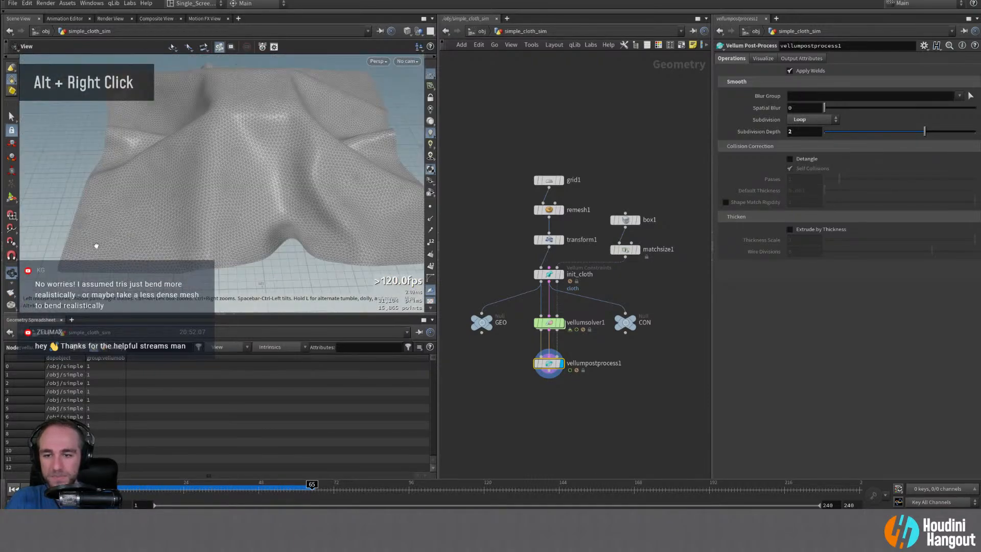
{"action": "left_click_drag", "start_coordinate": [96, 245], "coordinate": [240, 204], "text": "alt"}
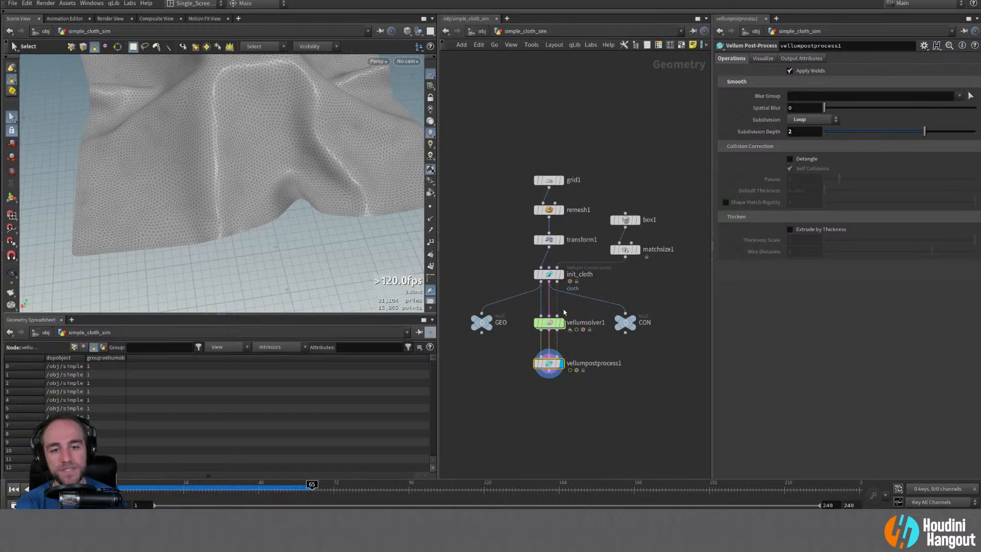
- Bypass remesh1 again, display vellumsolver1, and run the quad cloth simulation from the start to frame 34
{"action": "left_click", "coordinate": [536, 209]}
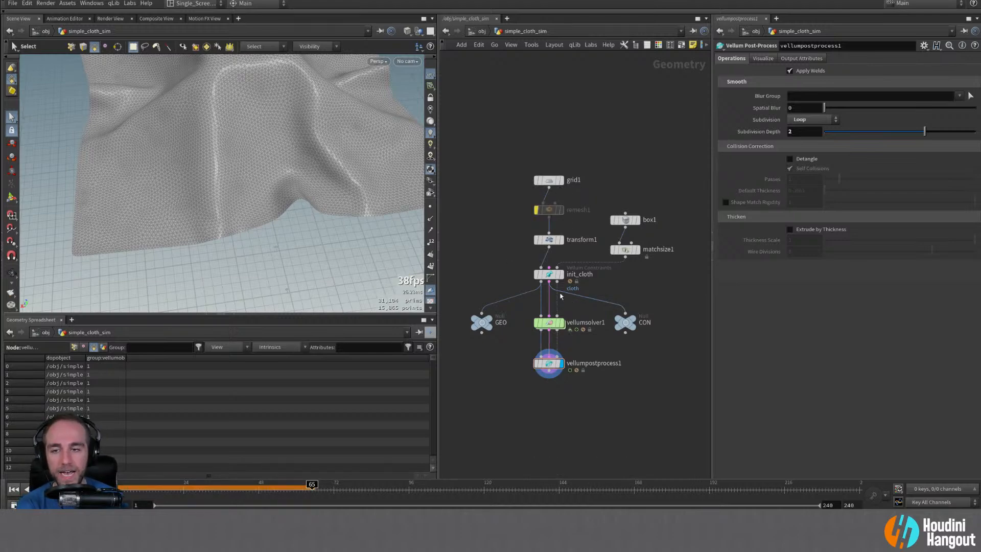
{"action": "double_click", "coordinate": [552, 323]}
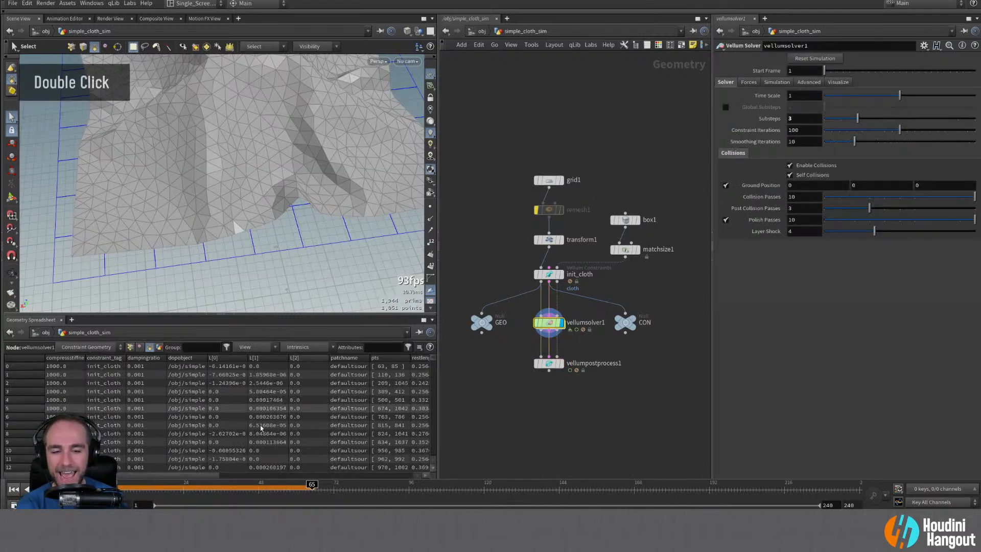
{"action": "key", "text": "ctrl+Up"}
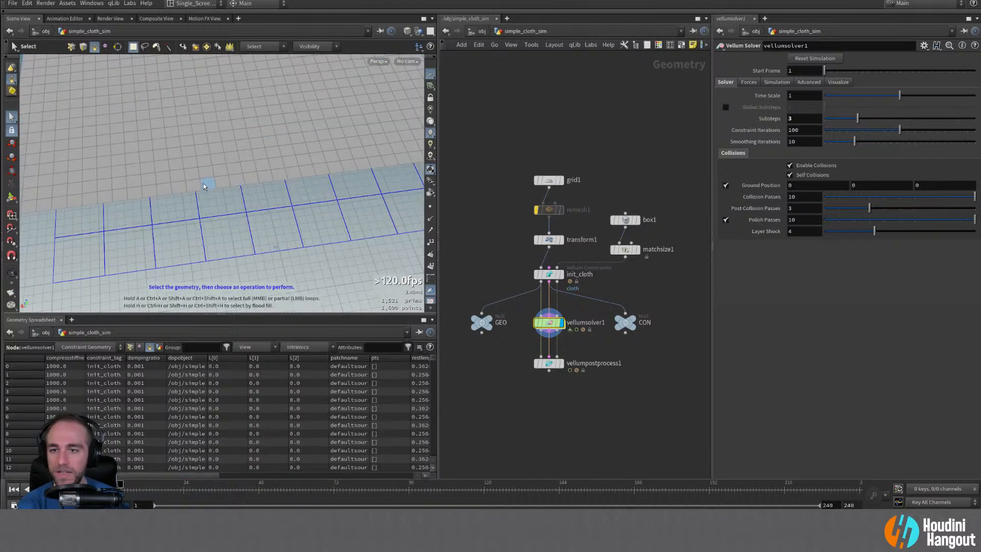
{"action": "left_click", "coordinate": [219, 491]}
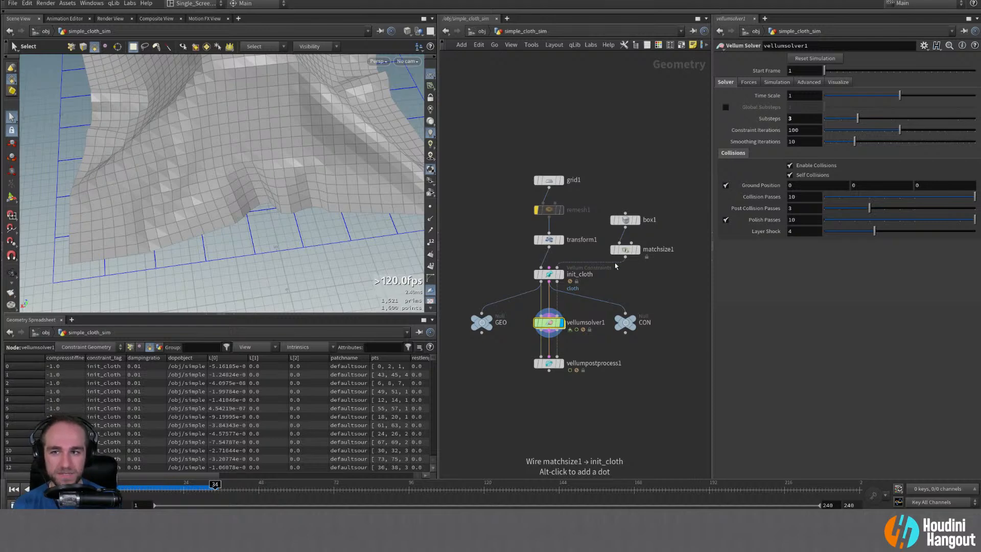
- Examine the overall shape and folds of the unsmoothed quad cloth draped at frame 34
{"action": "right_click_drag", "start_coordinate": [250, 114], "coordinate": [208, 110], "text": "alt"}
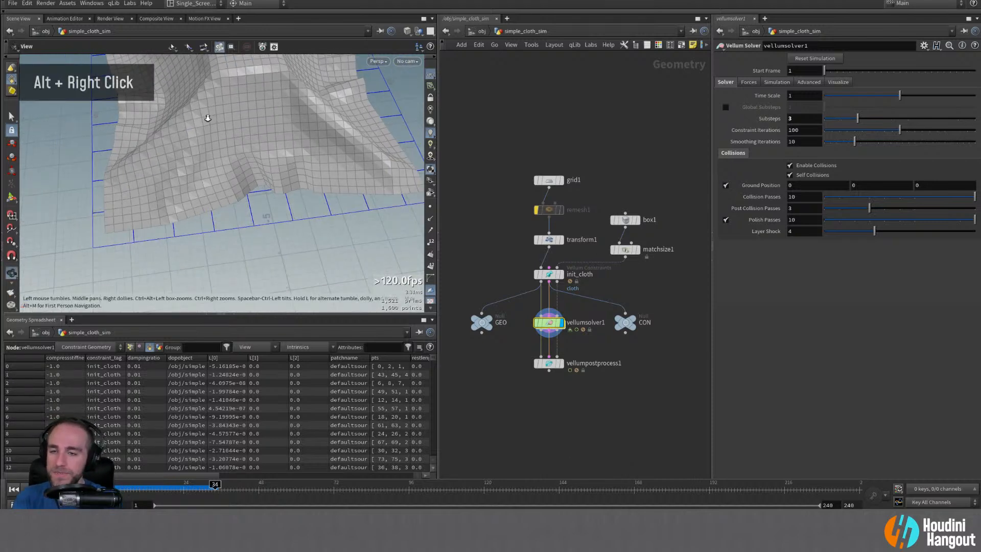
{"action": "middle_click_drag", "start_coordinate": [208, 109], "coordinate": [230, 153], "text": "alt"}
{"action": "left_click_drag", "start_coordinate": [230, 153], "coordinate": [155, 105], "text": "alt"}
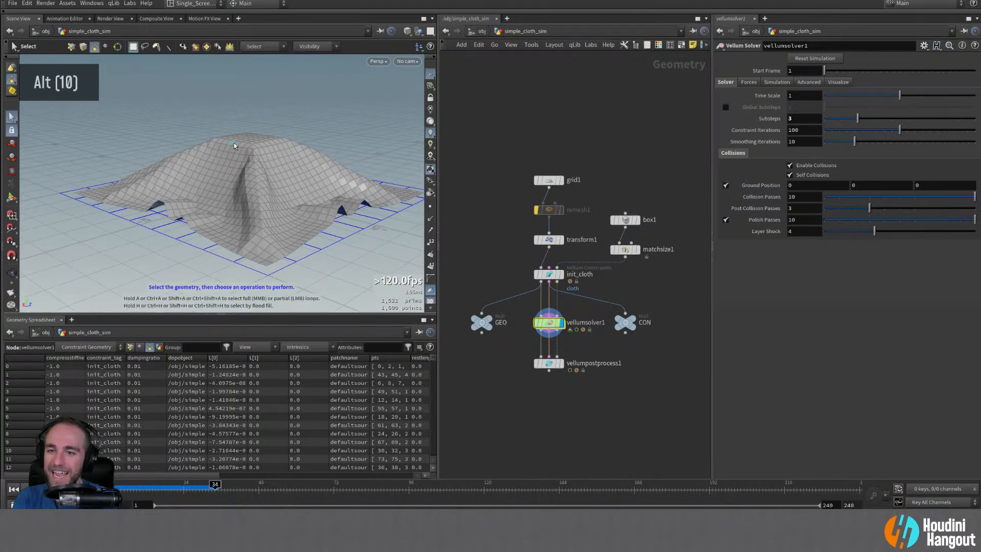
{"action": "right_click_drag", "start_coordinate": [234, 143], "coordinate": [260, 148], "text": "alt"}
{"action": "left_click_drag", "start_coordinate": [261, 148], "coordinate": [281, 155], "text": "alt"}
{"action": "middle_click_drag", "start_coordinate": [281, 156], "coordinate": [258, 151], "text": "alt"}
{"action": "left_click_drag", "start_coordinate": [258, 152], "coordinate": [277, 166], "text": "alt"}
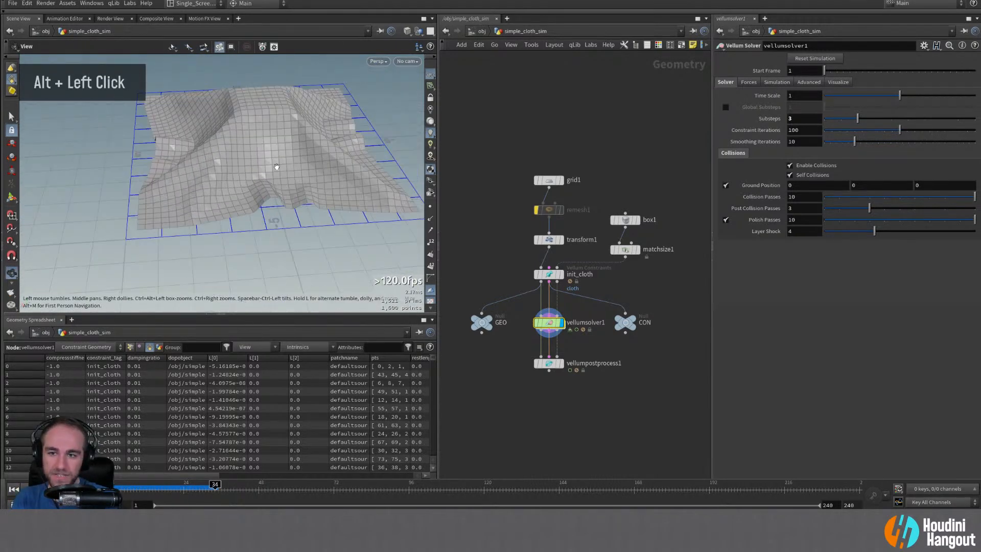
{"action": "middle_click_drag", "start_coordinate": [255, 138], "coordinate": [222, 169], "text": "alt"}
{"action": "key", "text": "s"}
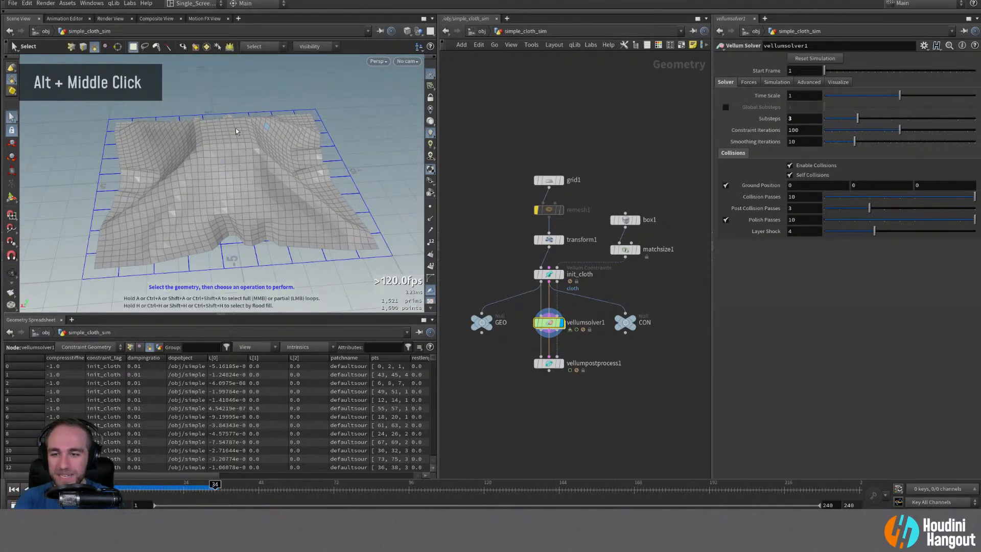
- Display vellumpostprocess1 and change its subdivision from Loop back to Catmull-Clark for the quad cloth
{"action": "double_click", "coordinate": [562, 363]}
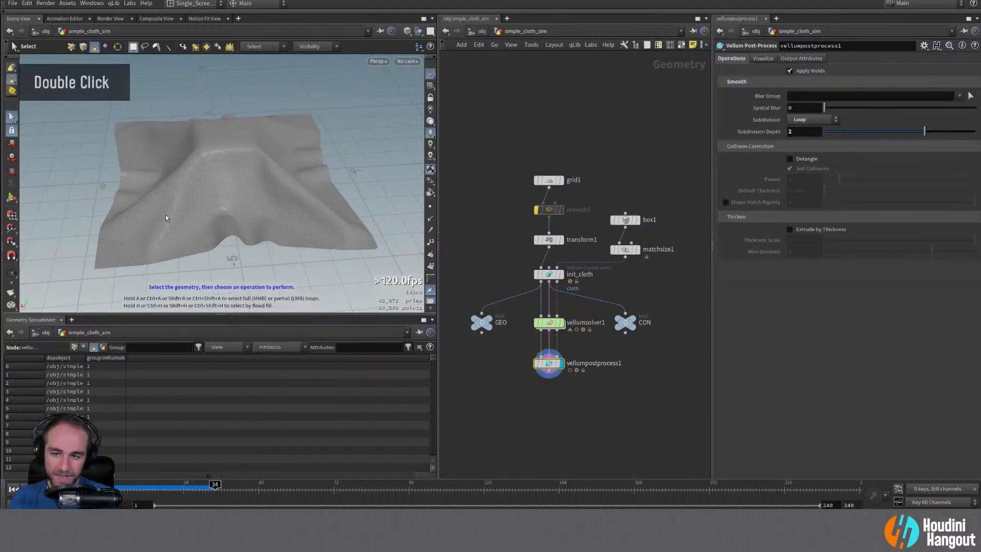
{"action": "left_click_drag", "start_coordinate": [166, 218], "coordinate": [306, 186], "text": "alt"}
{"action": "scroll", "coordinate": [199, 182], "scroll_direction": "up", "scroll_amount": 5}
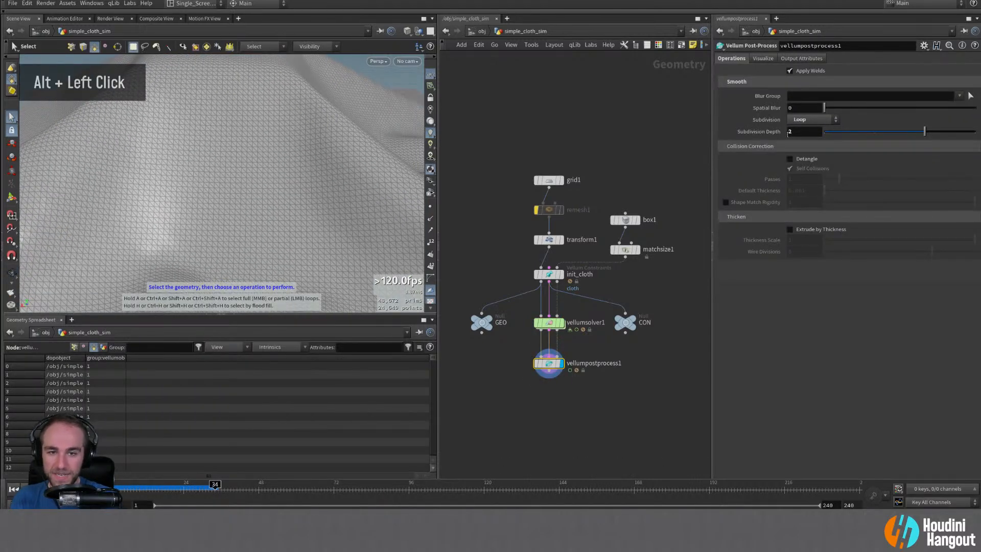
{"action": "left_click", "coordinate": [810, 120]}
{"action": "left_click", "coordinate": [810, 140]}
{"action": "scroll", "coordinate": [240, 164], "scroll_direction": "down", "scroll_amount": 5}
{"action": "left_click_drag", "start_coordinate": [240, 163], "coordinate": [310, 151], "text": "alt"}
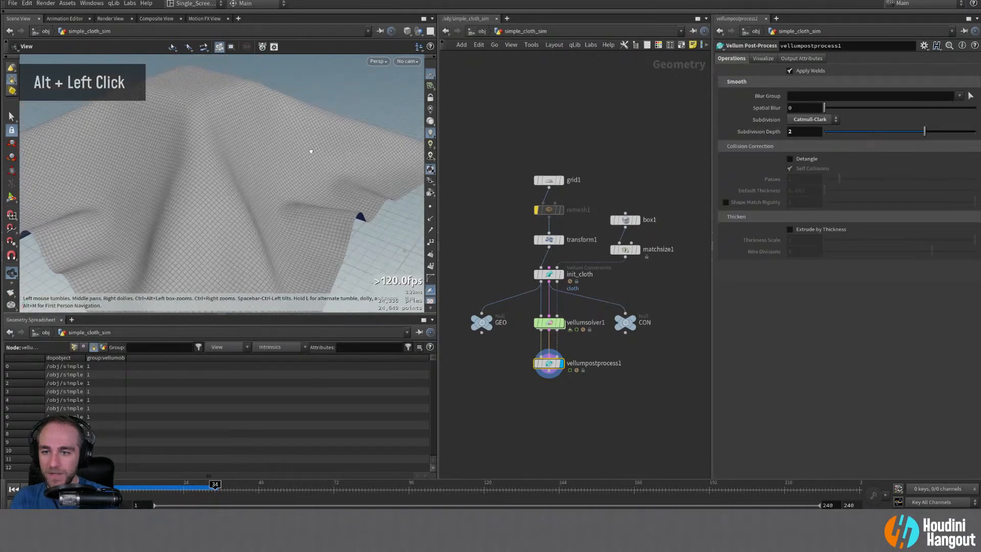
{"action": "right_click_drag", "start_coordinate": [310, 151], "coordinate": [265, 137], "text": "alt"}
{"action": "left_click_drag", "start_coordinate": [265, 138], "coordinate": [304, 153], "text": "alt"}
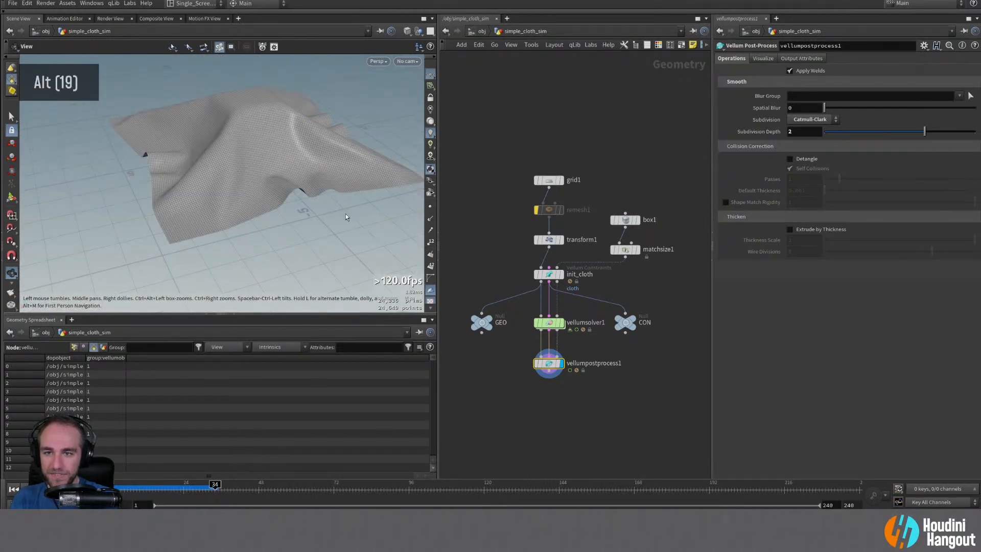
- Display vellumsolver1 for comparison, then make init_cloth the displayed node and show its constraint parameters
{"action": "left_click", "coordinate": [562, 323]}
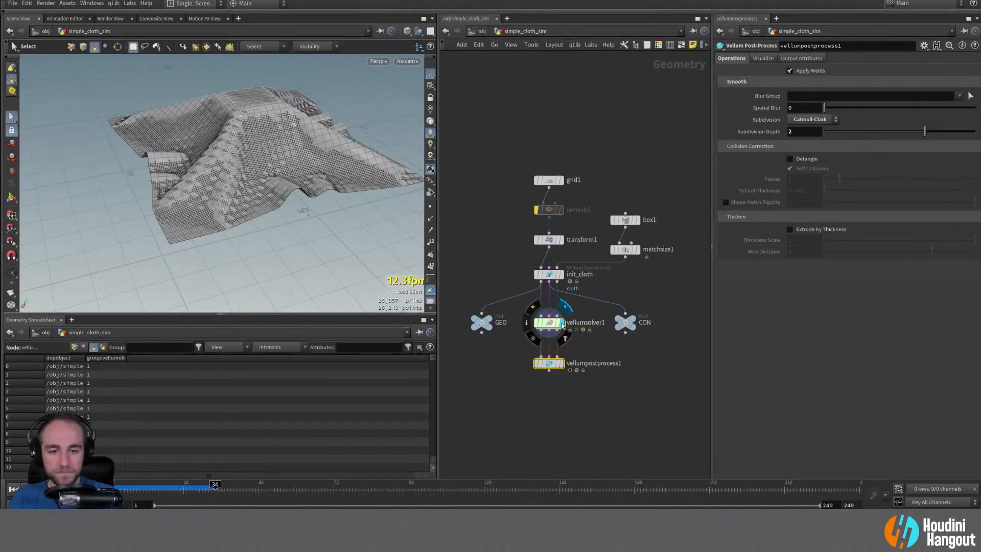
{"action": "double_click", "coordinate": [561, 324]}
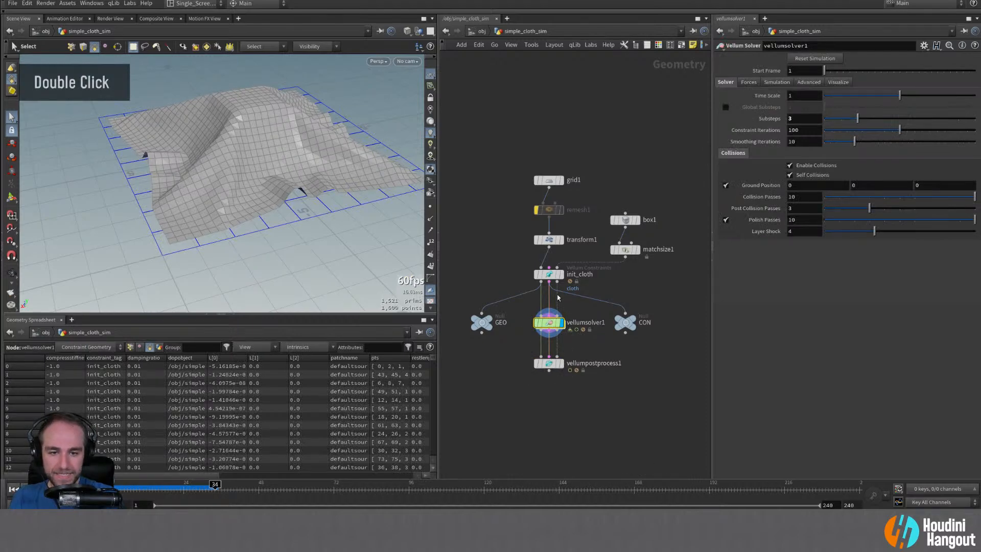
{"action": "left_click", "coordinate": [561, 274]}
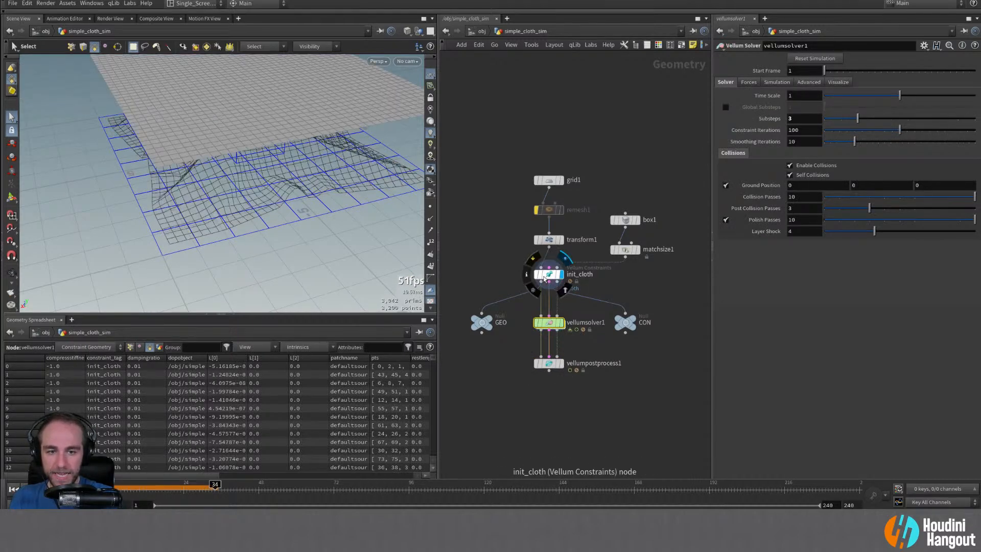
{"action": "left_click", "coordinate": [552, 275]}
- Examine the flat, undeformed quad cloth and the points near its corner
{"action": "right_click_drag", "start_coordinate": [211, 147], "coordinate": [195, 128], "text": "alt"}
{"action": "middle_click_drag", "start_coordinate": [194, 127], "coordinate": [228, 170], "text": "alt"}
{"action": "left_click_drag", "start_coordinate": [228, 171], "coordinate": [280, 170], "text": "alt"}
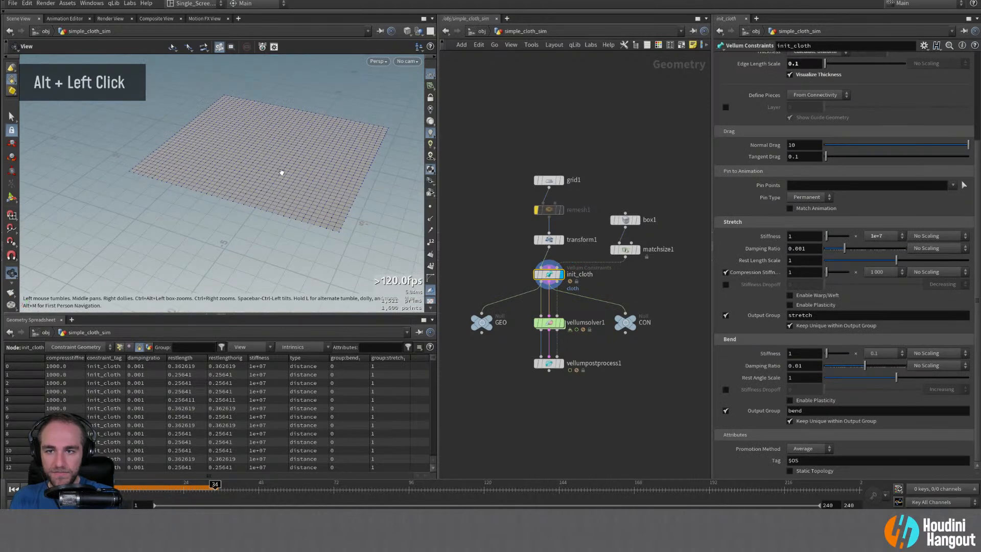
{"action": "middle_click_drag", "start_coordinate": [281, 170], "coordinate": [215, 164], "text": "alt"}
{"action": "left_click_drag", "start_coordinate": [214, 164], "coordinate": [293, 204], "text": "alt"}
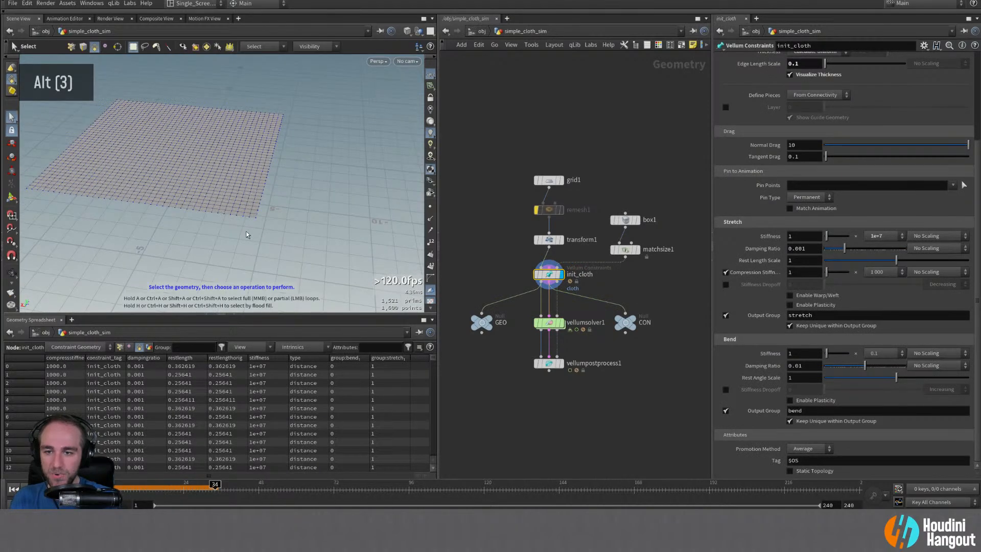
{"action": "right_click_drag", "start_coordinate": [237, 228], "coordinate": [300, 164], "text": "alt"}
{"action": "middle_click_drag", "start_coordinate": [300, 164], "coordinate": [273, 161], "text": "alt"}
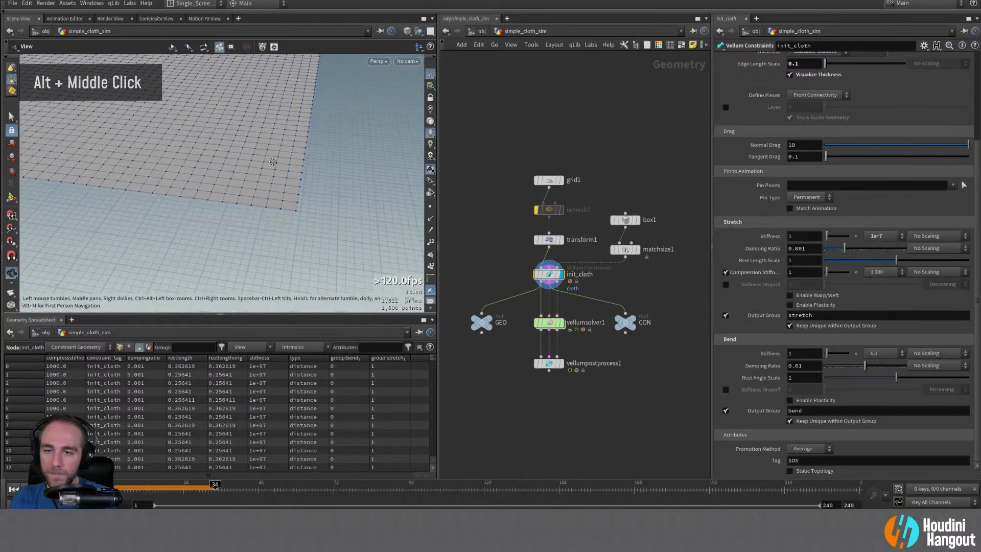
{"action": "right_click_drag", "start_coordinate": [273, 162], "coordinate": [286, 138], "text": "alt"}
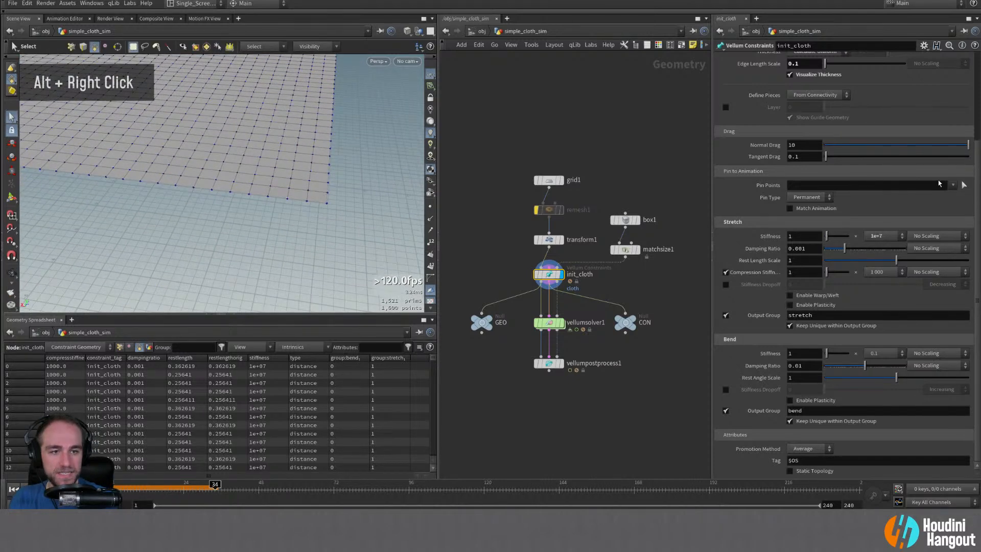
- Start picking Pin Points for init_cloth and select the edge points on both sides of the cloth's near corner
{"action": "left_click", "coordinate": [964, 186]}
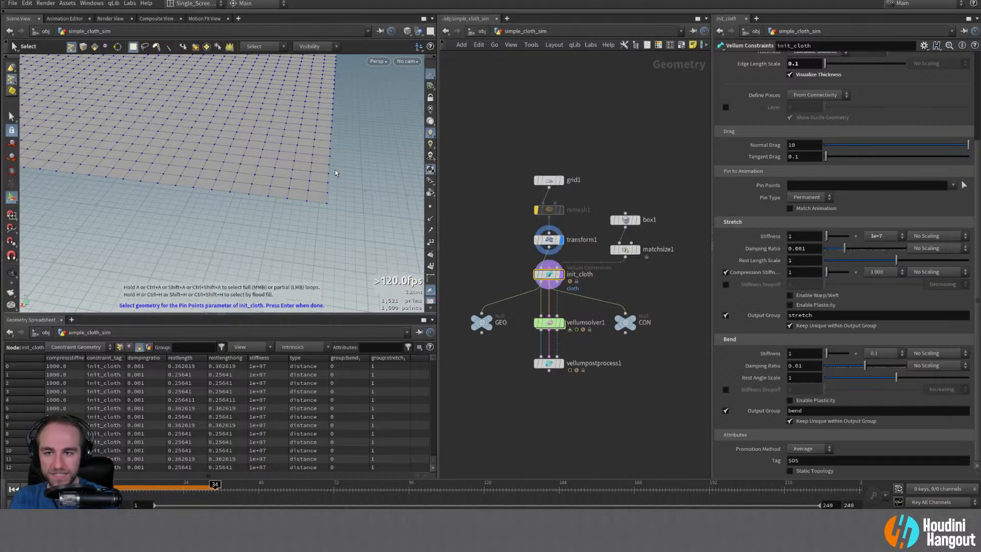
{"action": "left_click_drag", "start_coordinate": [323, 215], "coordinate": [336, 152]}
{"action": "left_click_drag", "start_coordinate": [336, 207], "coordinate": [242, 198], "text": "shift"}
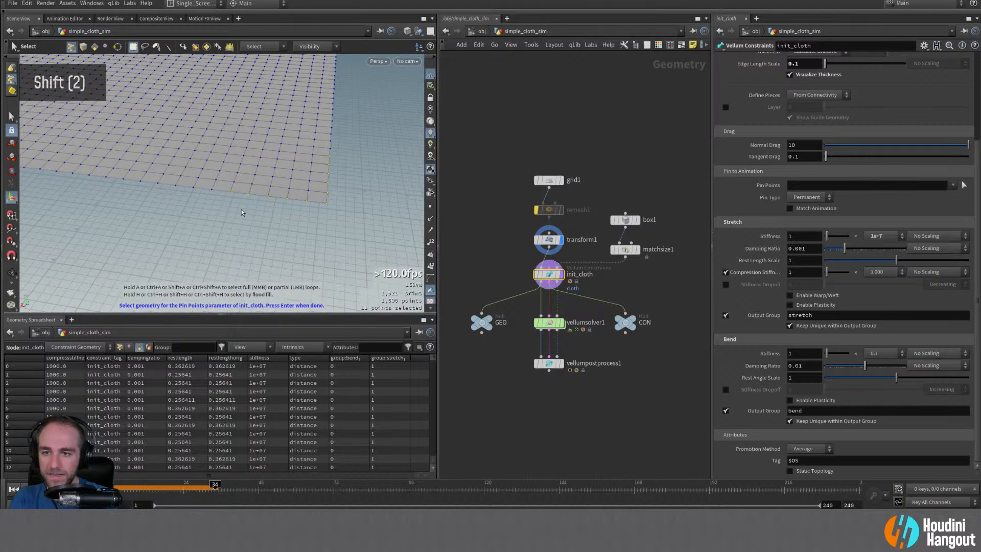
- Add the edge points around the adjacent cloth corner to the selection and accept both corners as init_cloth's Pin Points
{"action": "right_click_drag", "start_coordinate": [244, 203], "coordinate": [258, 176], "text": "alt"}
{"action": "left_click_drag", "start_coordinate": [259, 175], "coordinate": [205, 185], "text": "alt"}
{"action": "middle_click_drag", "start_coordinate": [333, 138], "coordinate": [260, 132], "text": "alt"}
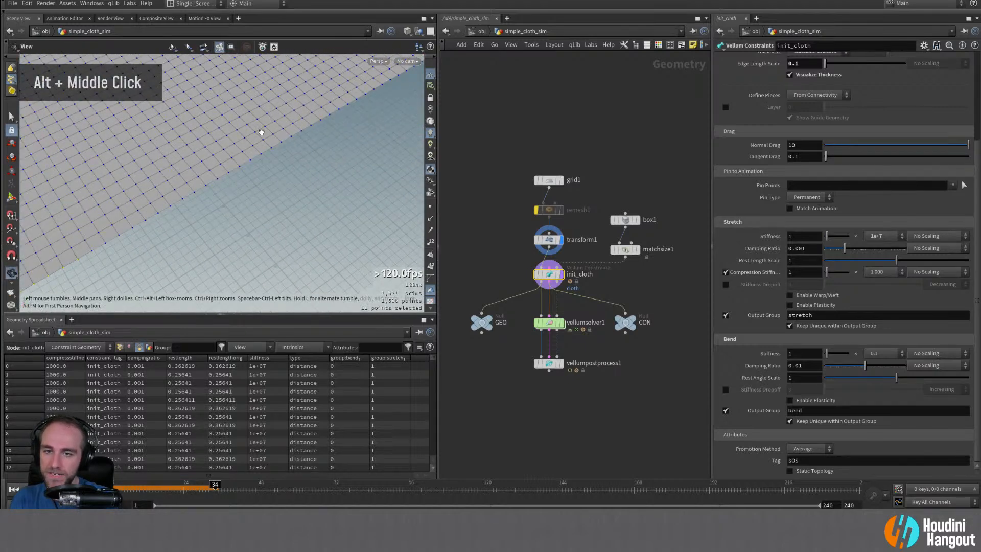
{"action": "right_click_drag", "start_coordinate": [261, 131], "coordinate": [240, 149], "text": "alt"}
{"action": "left_click_drag", "start_coordinate": [241, 148], "coordinate": [282, 105], "text": "alt"}
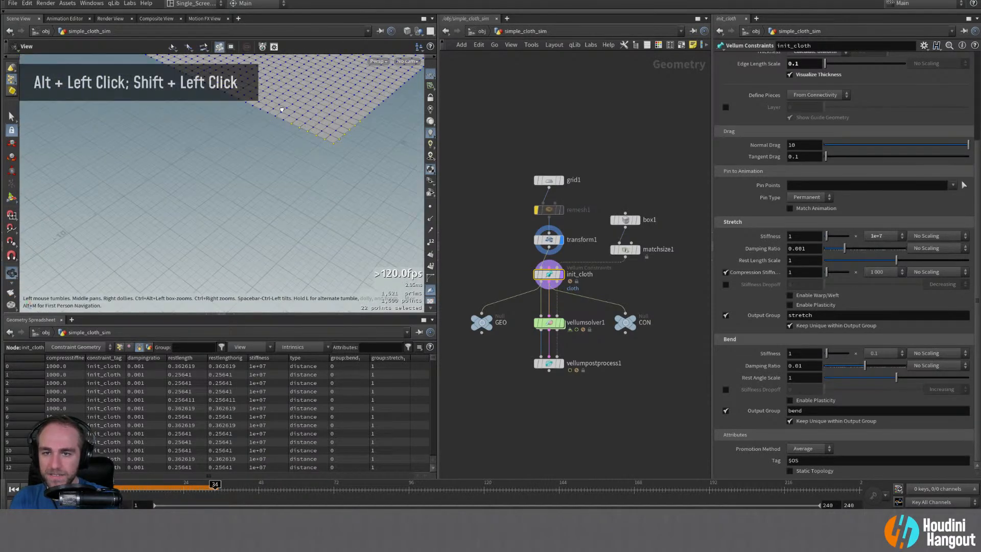
{"action": "middle_click_drag", "start_coordinate": [283, 106], "coordinate": [278, 171], "text": "alt"}
{"action": "left_click_drag", "start_coordinate": [278, 171], "coordinate": [298, 183], "text": "alt"}
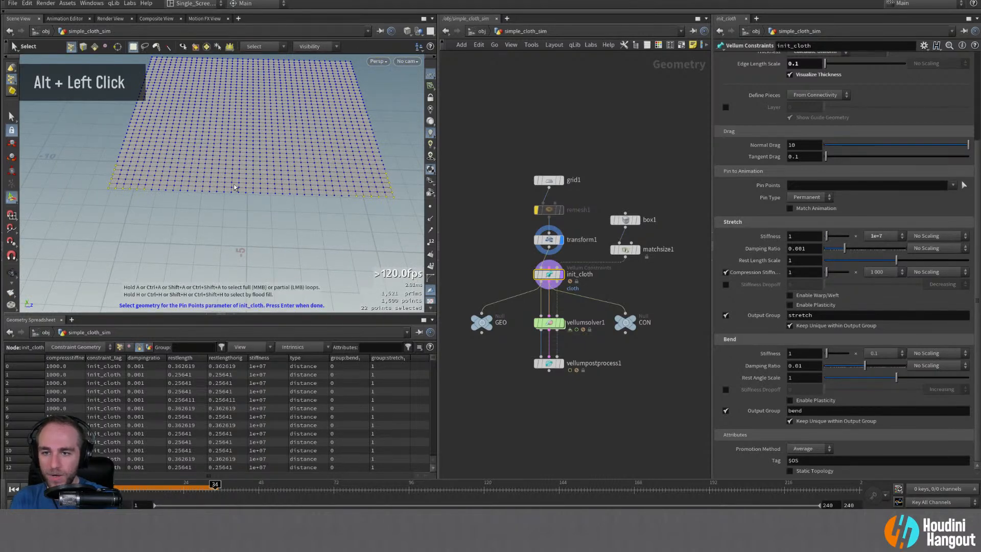
{"action": "key", "text": "Return"}
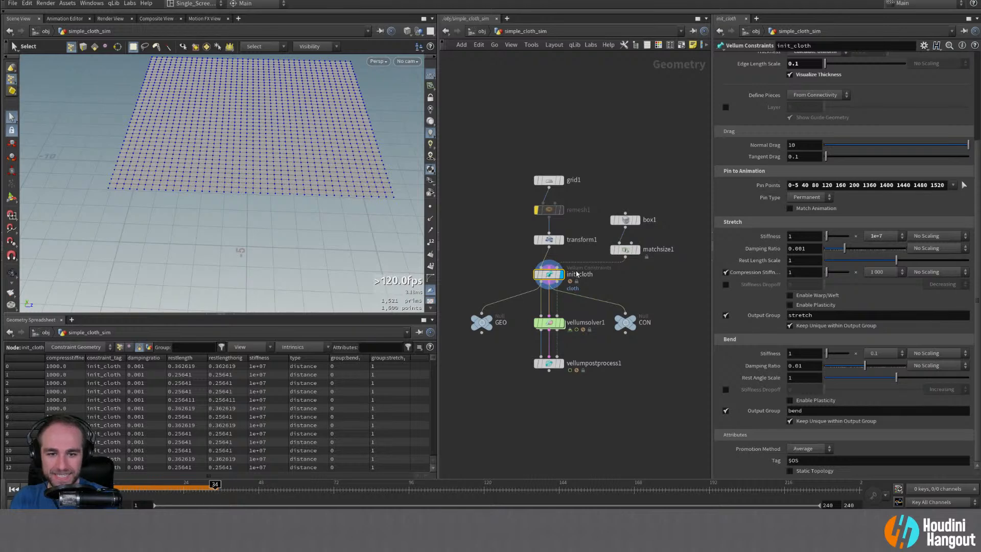
{"action": "key", "text": "Return"}
{"action": "key", "text": "Escape"}
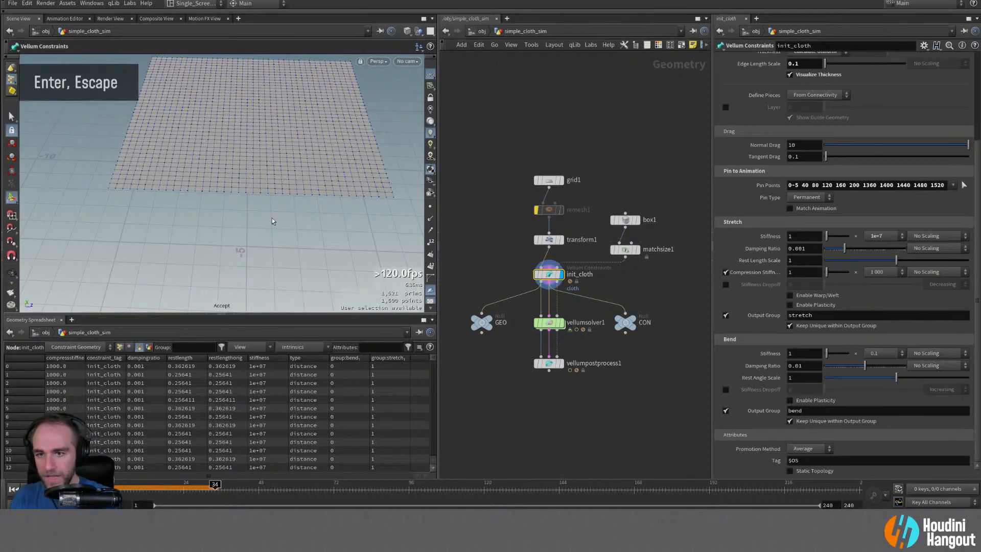
- Display vellumsolver1 and play the simulation to examine how the cloth drapes with its two corners pinned
{"action": "left_click_drag", "start_coordinate": [273, 222], "coordinate": [233, 229], "text": "alt"}
{"action": "middle_click_drag", "start_coordinate": [233, 229], "coordinate": [271, 175], "text": "alt"}
{"action": "left_click_drag", "start_coordinate": [271, 175], "coordinate": [240, 197], "text": "alt"}
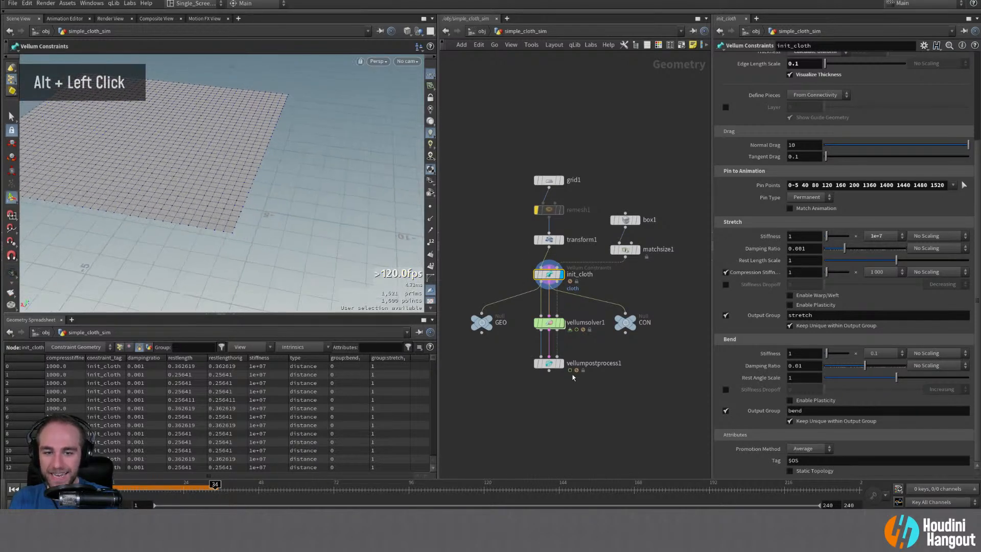
{"action": "double_click", "coordinate": [549, 326]}
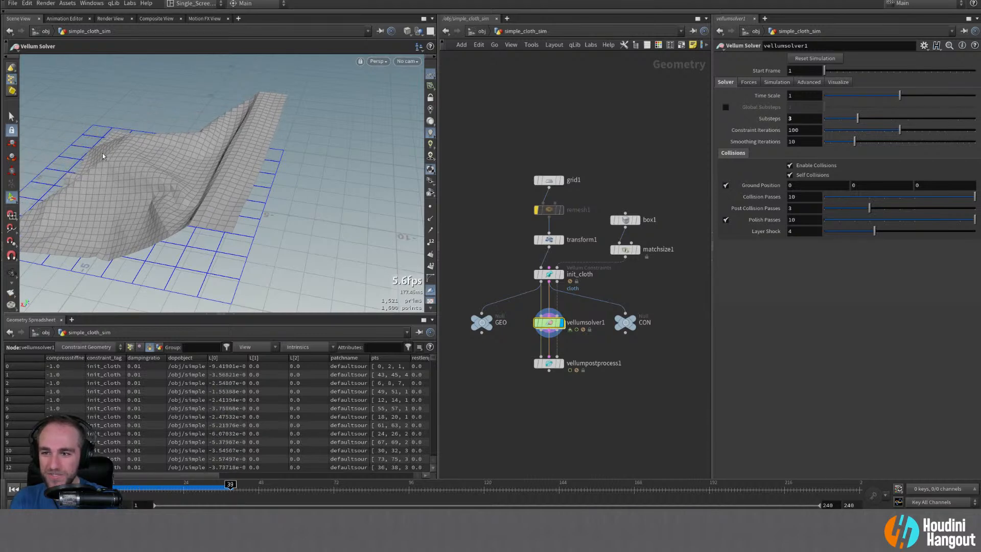
{"action": "middle_click_drag", "start_coordinate": [106, 159], "coordinate": [195, 164], "text": "alt"}
{"action": "left_click_drag", "start_coordinate": [196, 164], "coordinate": [231, 213], "text": "alt"}
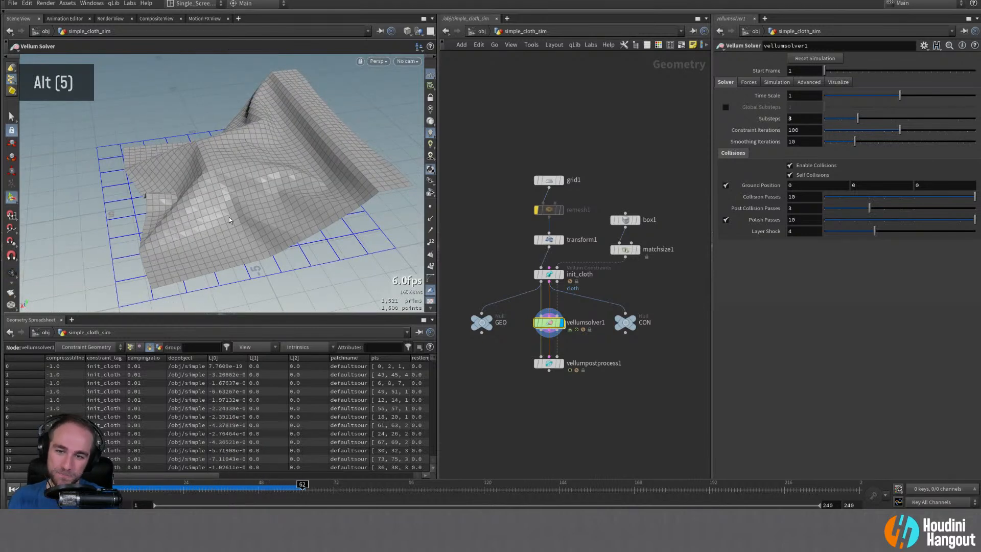
- Return the timeline to frame 1 and display init_cloth with its constraint parameters
{"action": "left_click", "coordinate": [13, 489]}
{"action": "double_click", "coordinate": [547, 276]}
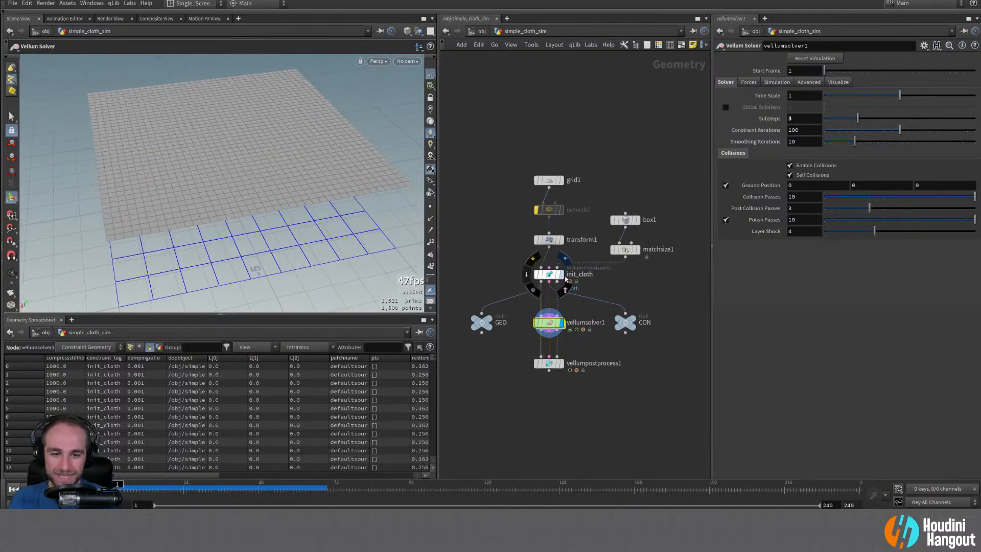
{"action": "left_click_drag", "start_coordinate": [324, 160], "coordinate": [320, 151], "text": "alt"}
{"action": "middle_click_drag", "start_coordinate": [319, 151], "coordinate": [286, 148], "text": "alt"}
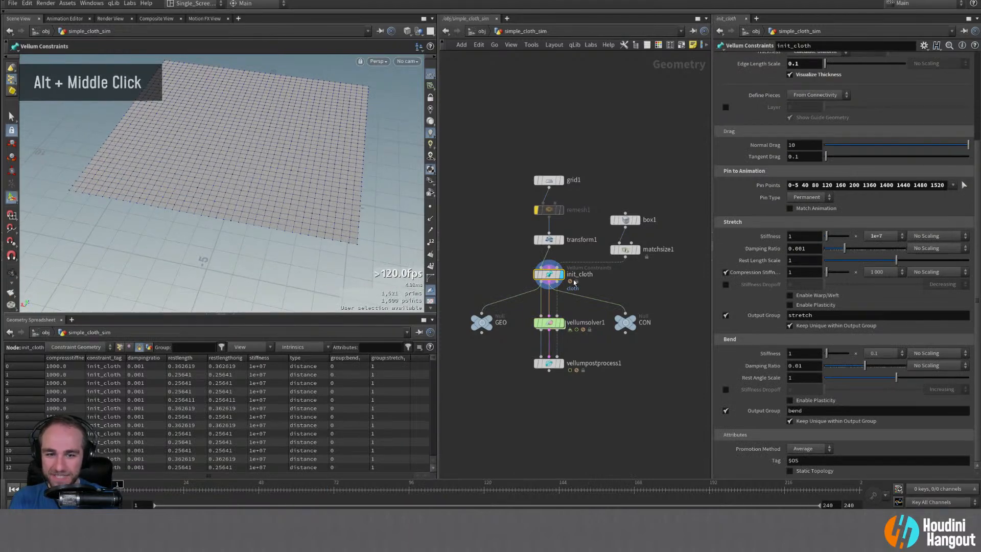
{"action": "key", "text": "Return"}
{"action": "key", "text": "Escape"}
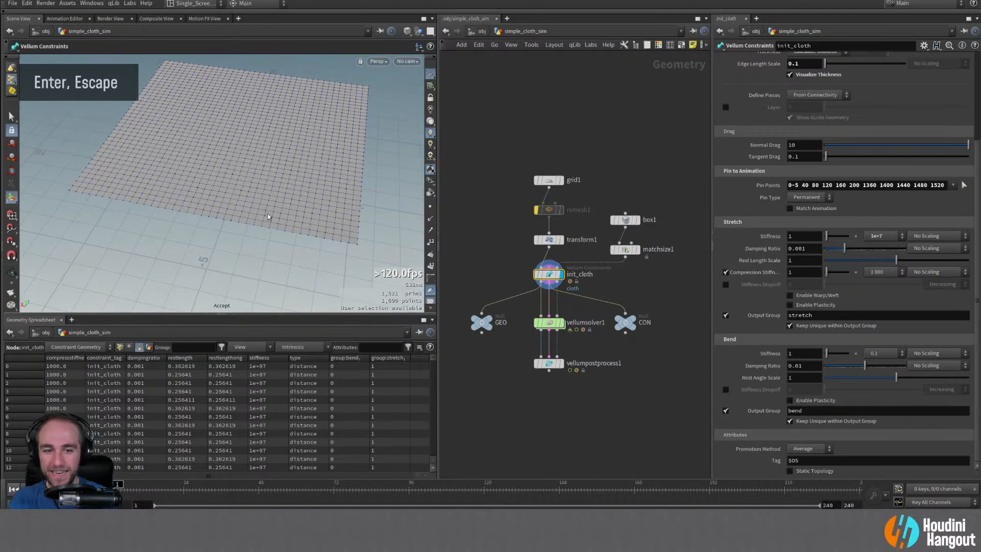
- Display the CON null and examine the constraint lines and points close up near the cloth's corner
{"action": "double_click", "coordinate": [626, 322]}
{"action": "middle_click_drag", "start_coordinate": [317, 199], "coordinate": [307, 194], "text": "alt"}
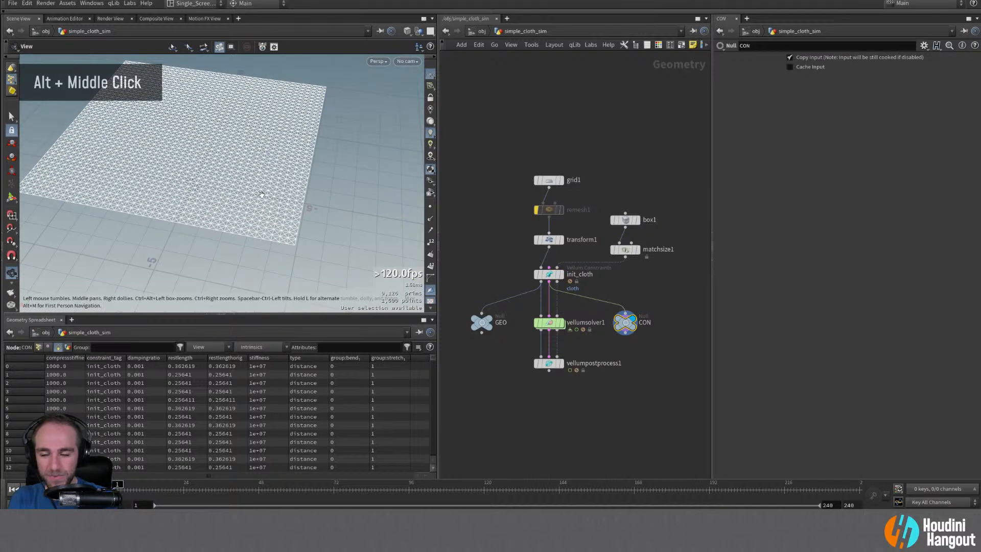
{"action": "right_click_drag", "start_coordinate": [306, 194], "coordinate": [301, 204], "text": "alt"}
{"action": "left_click_drag", "start_coordinate": [302, 204], "coordinate": [306, 189], "text": "alt"}
{"action": "middle_click_drag", "start_coordinate": [306, 189], "coordinate": [292, 193], "text": "alt"}
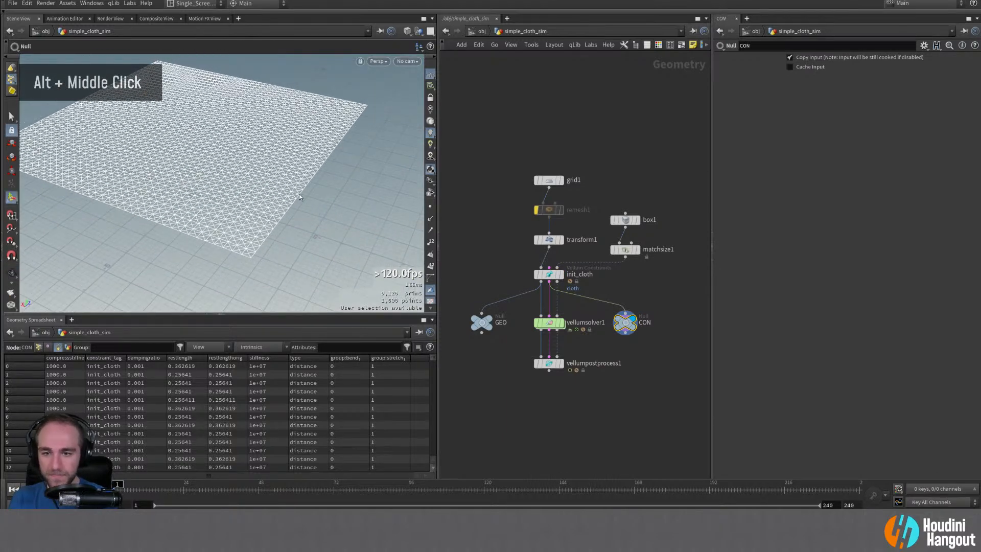
{"action": "key", "text": "Return"}
{"action": "key", "text": "Escape"}
{"action": "right_click_drag", "start_coordinate": [291, 193], "coordinate": [347, 153], "text": "alt"}
{"action": "right_click_drag", "start_coordinate": [286, 246], "coordinate": [259, 244], "text": "alt"}
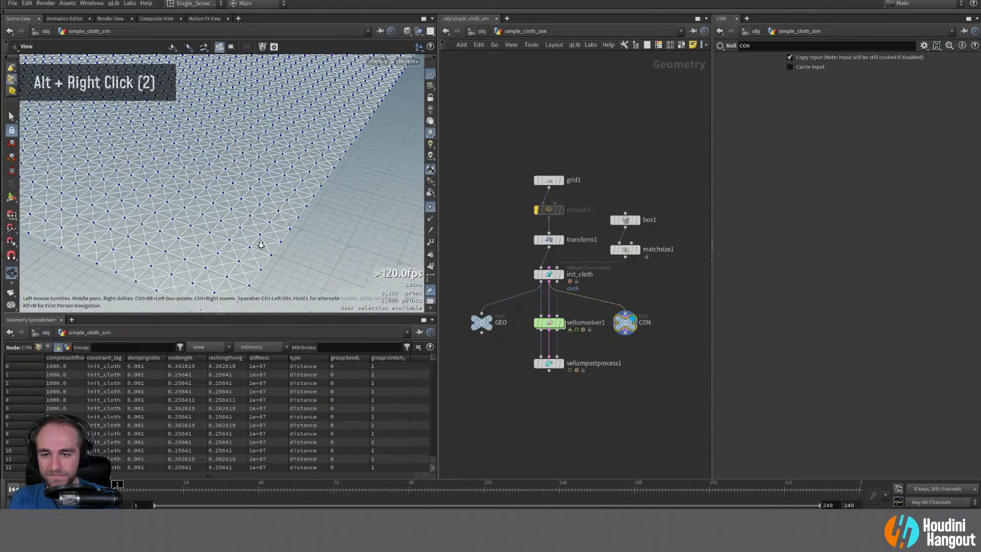
{"action": "middle_click_drag", "start_coordinate": [258, 243], "coordinate": [284, 240], "text": "alt"}
{"action": "right_click_drag", "start_coordinate": [285, 240], "coordinate": [304, 250], "text": "alt"}
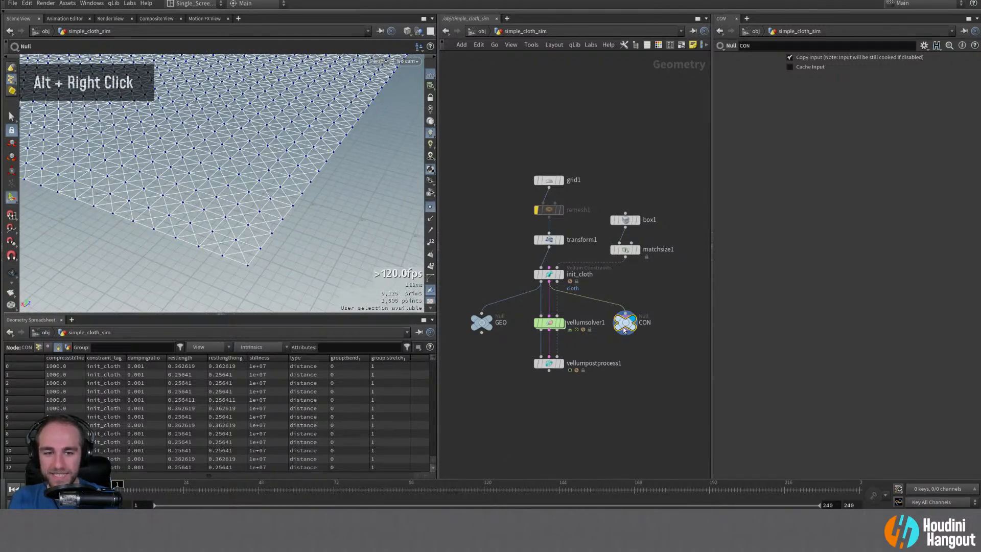
- Display the GEO null and inspect the cloth's point attributes, including mass, in the Geometry Spreadsheet
{"action": "mouse_move", "coordinate": [433, 357]}
{"action": "left_mouse_down"}
{"action": "mouse_move", "coordinate": [433, 449]}
{"action": "mouse_move", "coordinate": [439, 355]}
{"action": "left_mouse_up"}
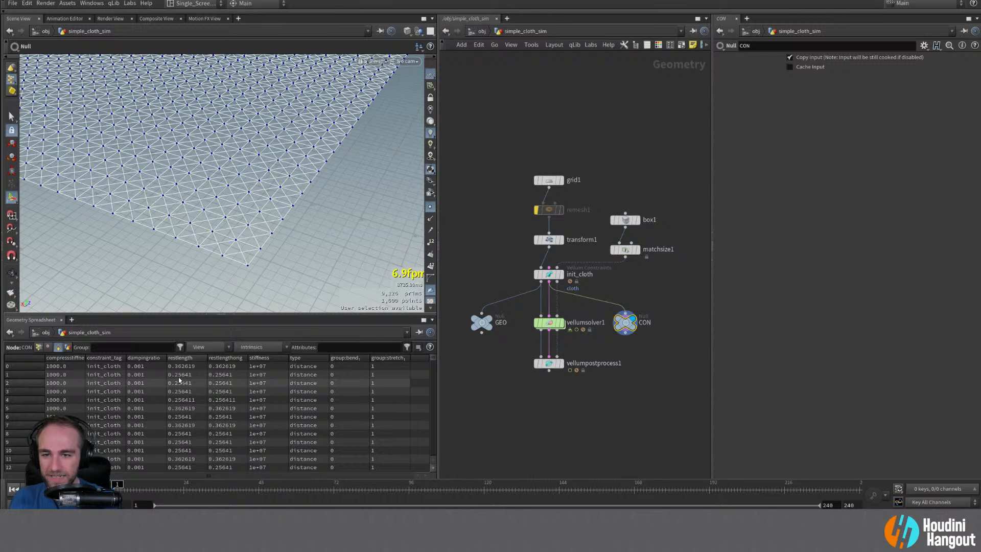
{"action": "double_click", "coordinate": [488, 323]}
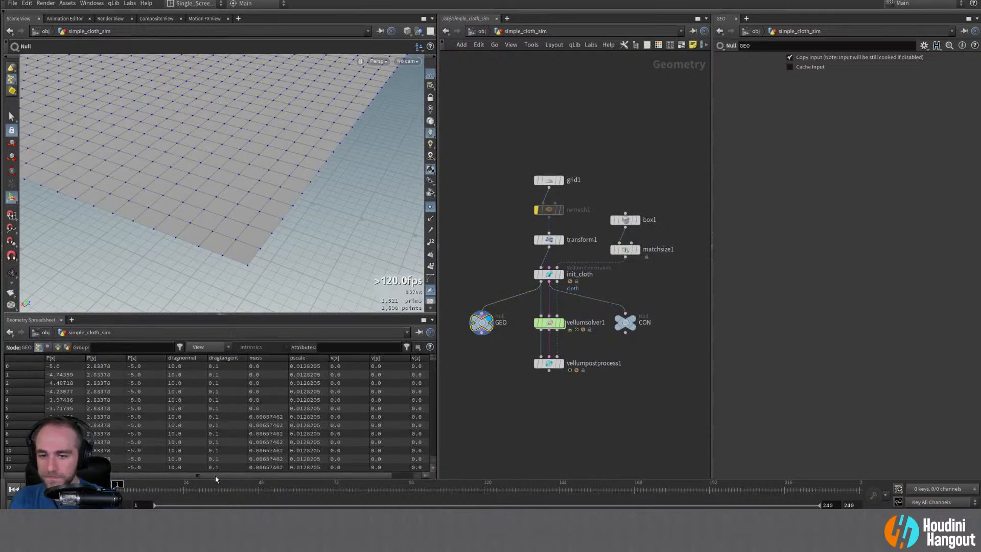
{"action": "mouse_move", "coordinate": [226, 476]}
{"action": "left_mouse_down"}
{"action": "mouse_move", "coordinate": [248, 476]}
{"action": "mouse_move", "coordinate": [232, 473]}
{"action": "left_mouse_up"}
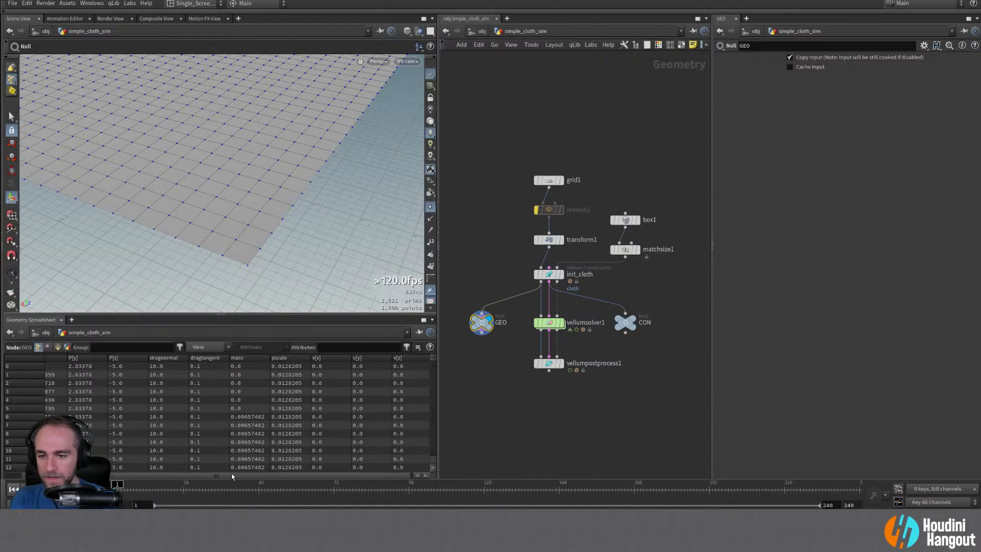
- Display the CON null again and compare its point and primitive attributes, reading through the constraint primitives' rows
{"action": "double_click", "coordinate": [626, 324]}
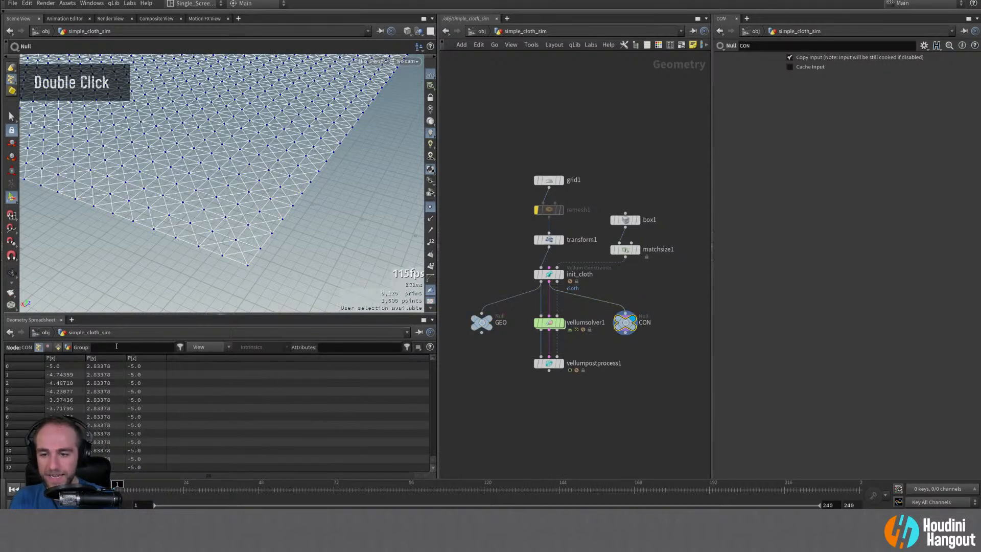
{"action": "left_click", "coordinate": [59, 347]}
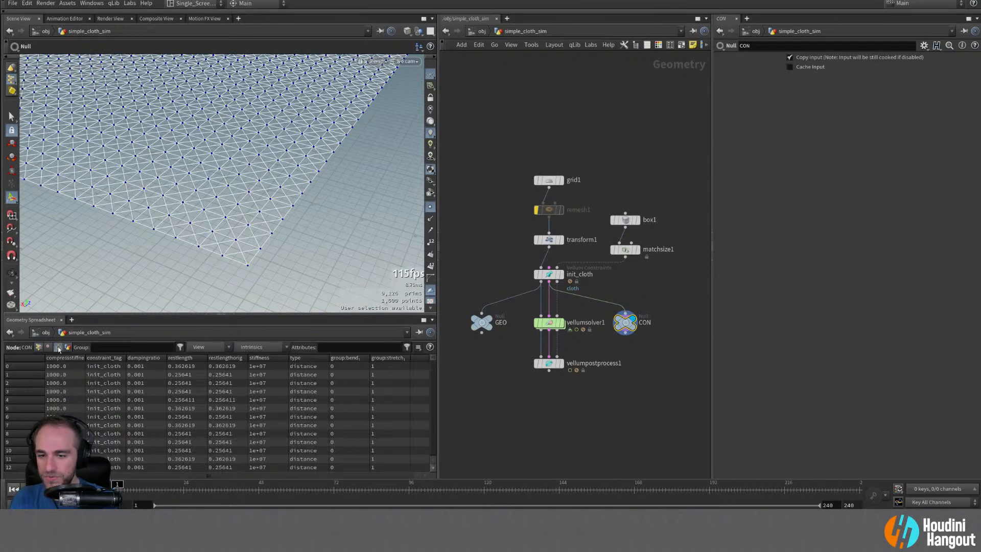
{"action": "left_click", "coordinate": [38, 347]}
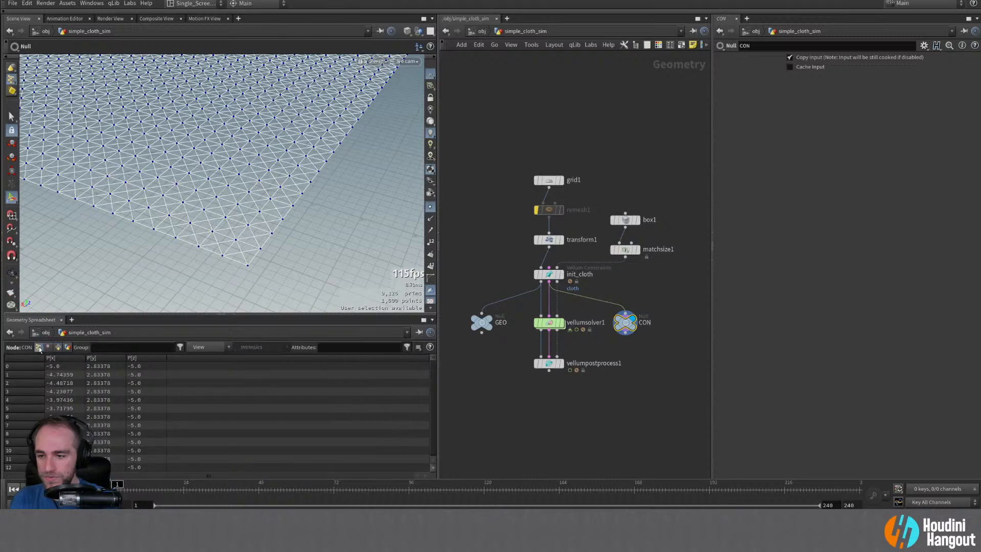
{"action": "left_click", "coordinate": [58, 347]}
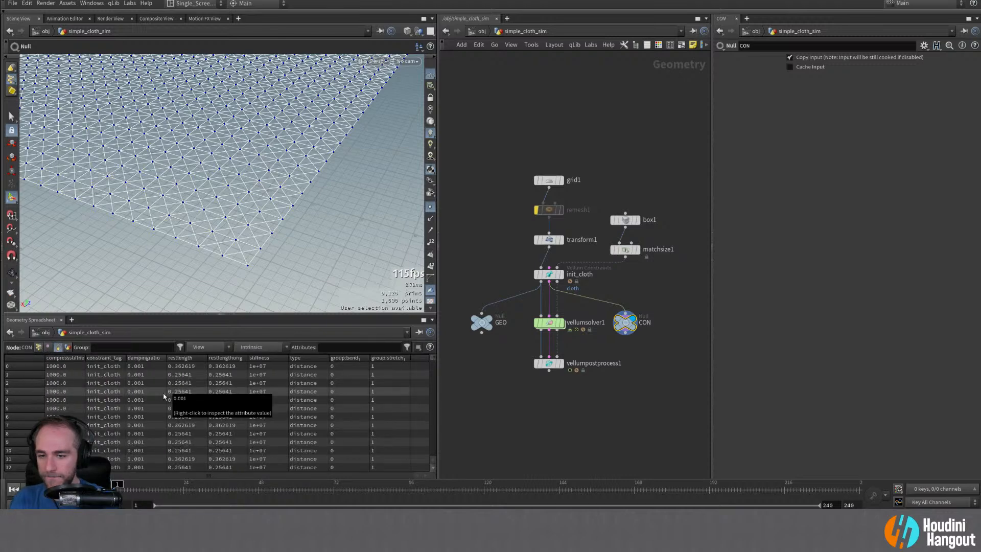
{"action": "scroll", "coordinate": [162, 396], "scroll_direction": "down", "scroll_amount": 20}
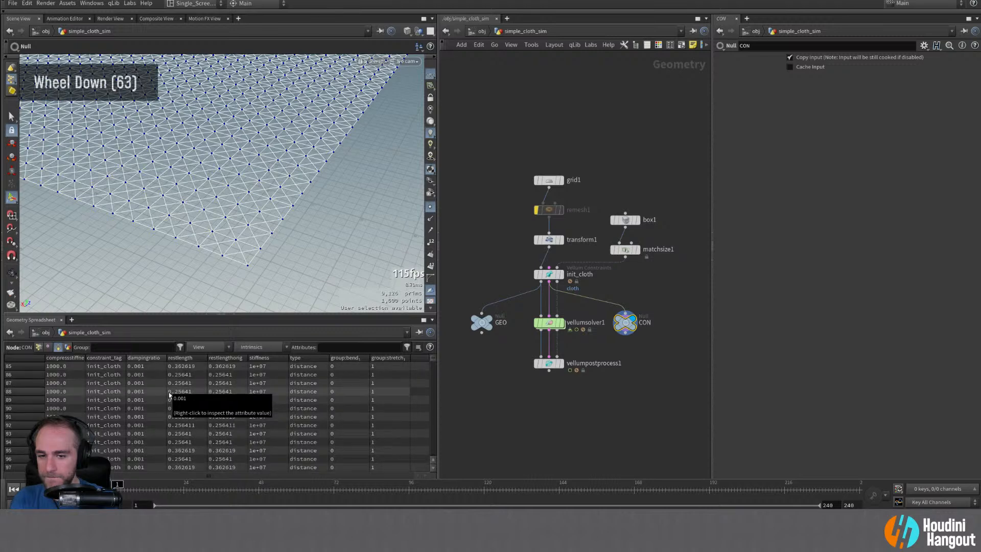
- Display and select init_cloth to view the whole pinned corner and its Pin to Animation parameters
{"action": "left_click", "coordinate": [561, 275]}
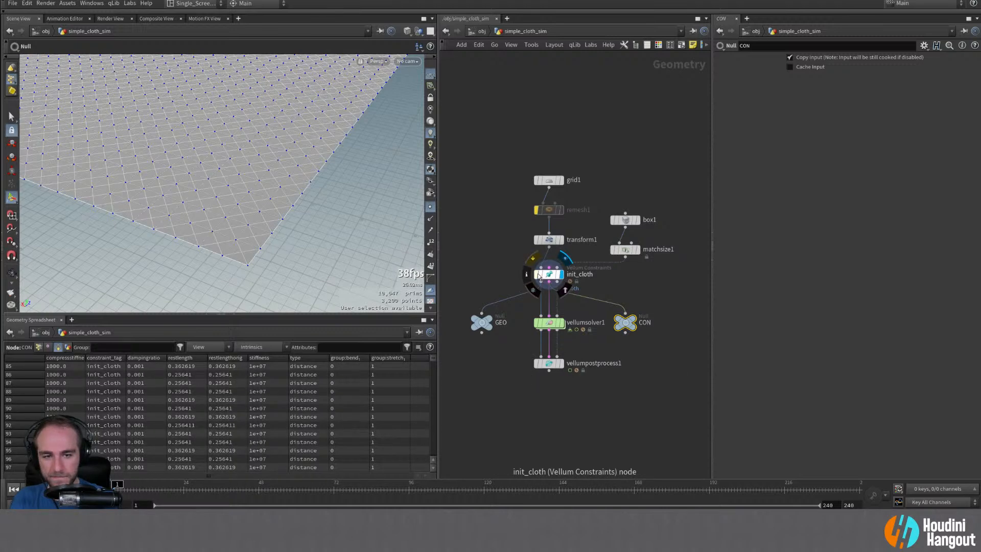
{"action": "left_click", "coordinate": [547, 275]}
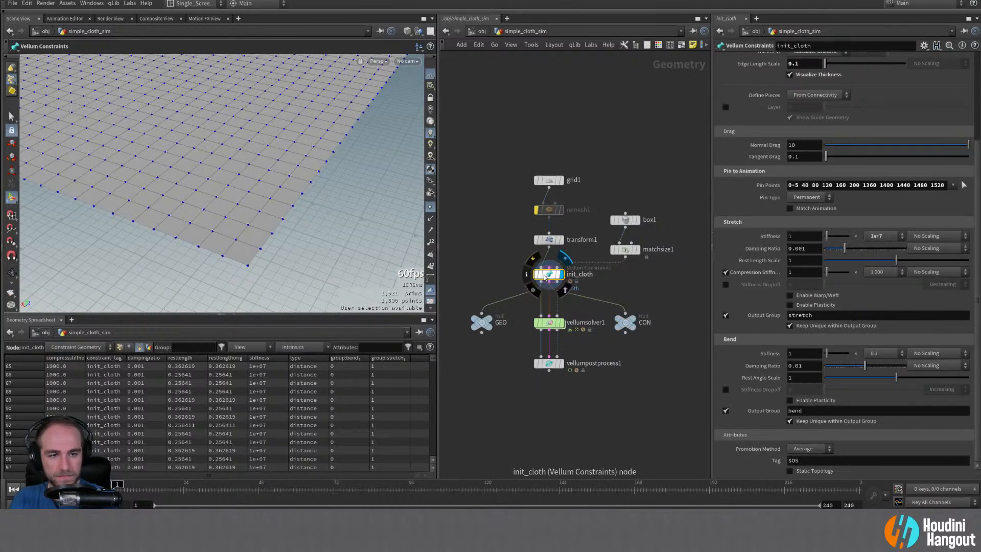
{"action": "right_click_drag", "start_coordinate": [302, 197], "coordinate": [193, 223], "text": "alt"}
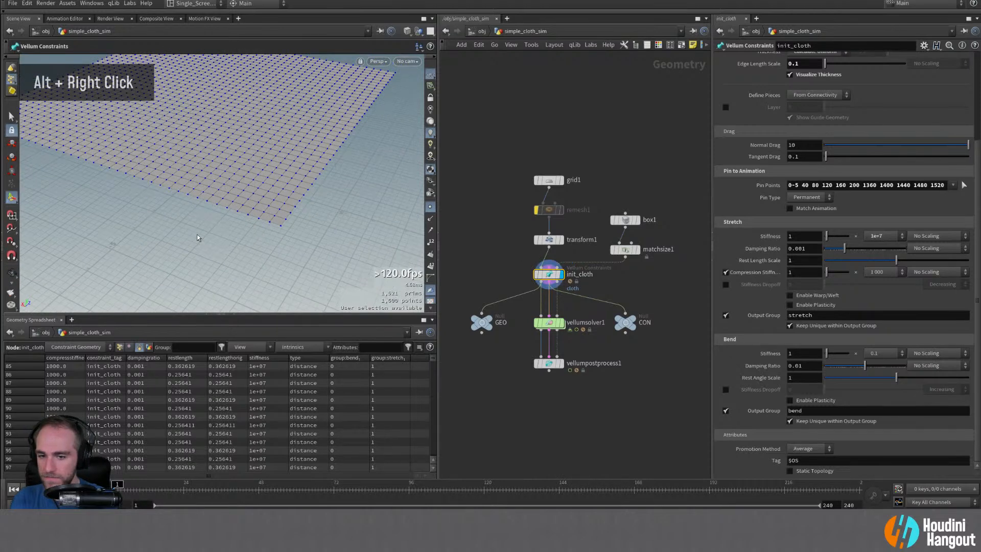
- Compare the point attributes of CON and GEO, checking the mass values through the cloth's point list
{"action": "double_click", "coordinate": [631, 322]}
{"action": "left_click", "coordinate": [38, 348]}
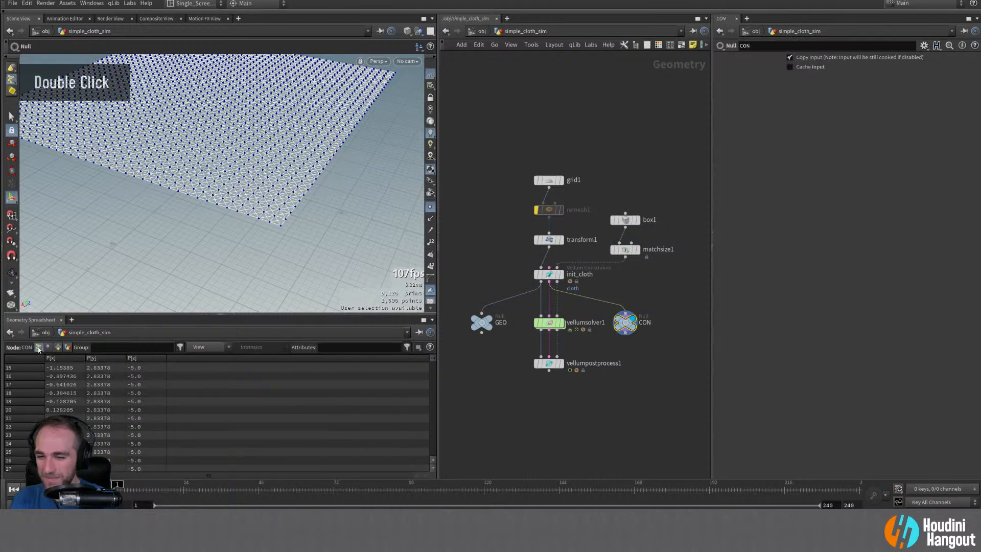
{"action": "double_click", "coordinate": [481, 321]}
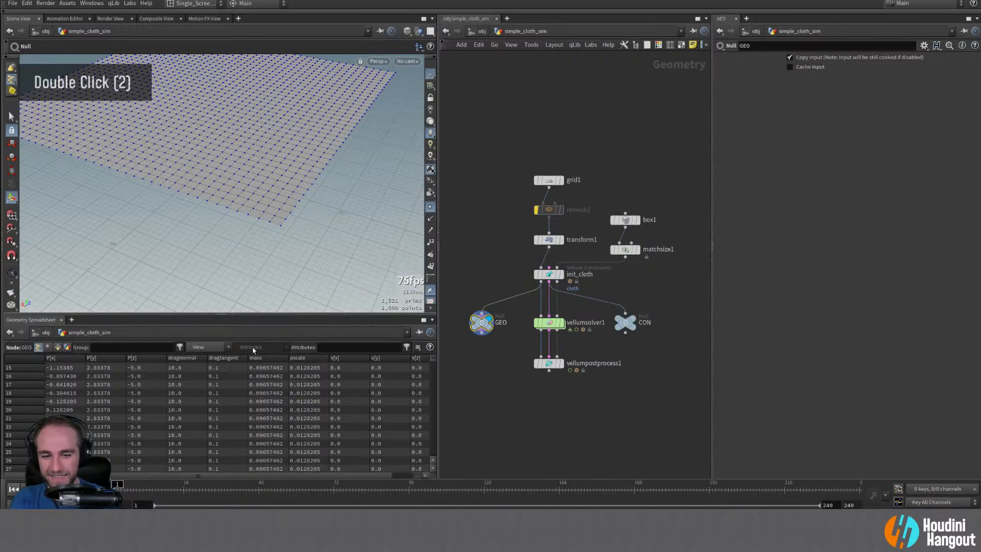
{"action": "mouse_move", "coordinate": [142, 470]}
{"action": "left_mouse_down"}
{"action": "mouse_move", "coordinate": [197, 475]}
{"action": "mouse_move", "coordinate": [141, 472]}
{"action": "left_mouse_up"}
{"action": "left_click", "coordinate": [109, 427]}
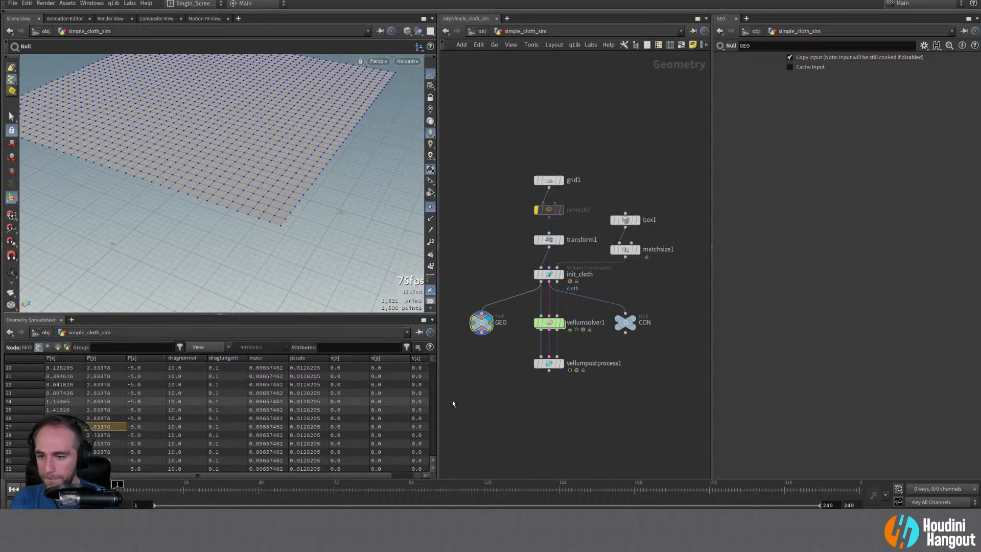
{"action": "scroll", "coordinate": [434, 367], "scroll_direction": "down", "scroll_amount": 20}
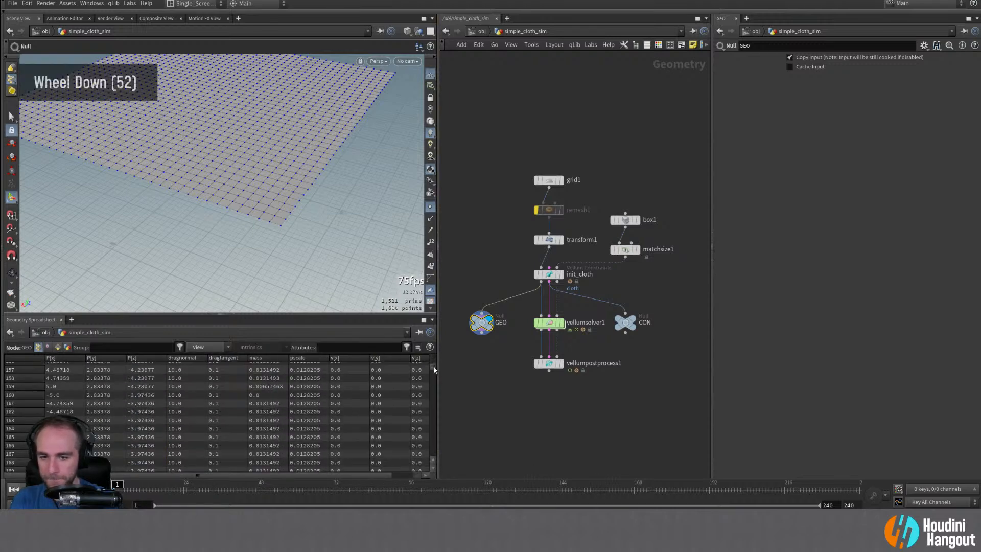
{"action": "mouse_move", "coordinate": [434, 367]}
{"action": "left_mouse_down"}
{"action": "mouse_move", "coordinate": [430, 450]}
{"action": "mouse_move", "coordinate": [437, 356]}
{"action": "left_mouse_up"}
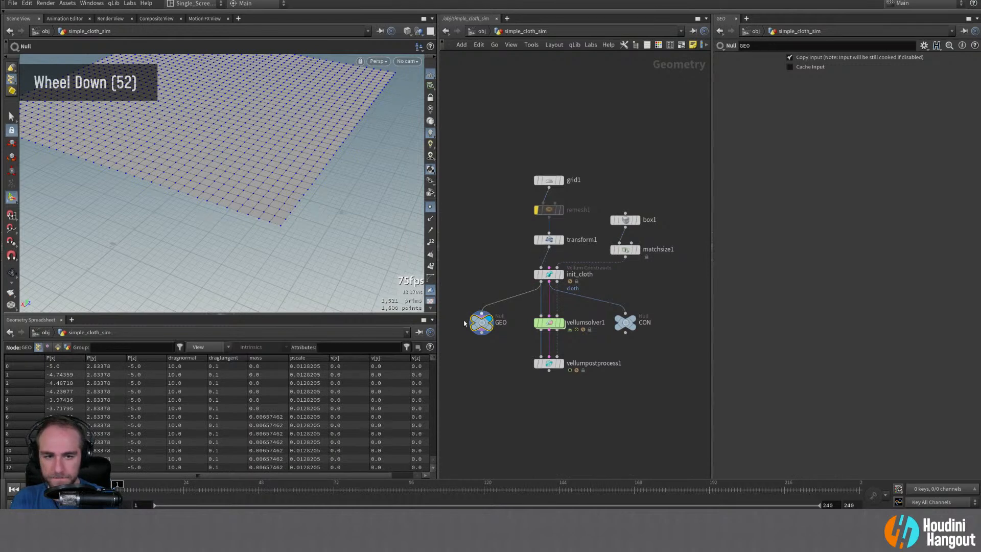
- Display init_cloth and enable Match Animation for its pinned points
{"action": "double_click", "coordinate": [550, 276]}
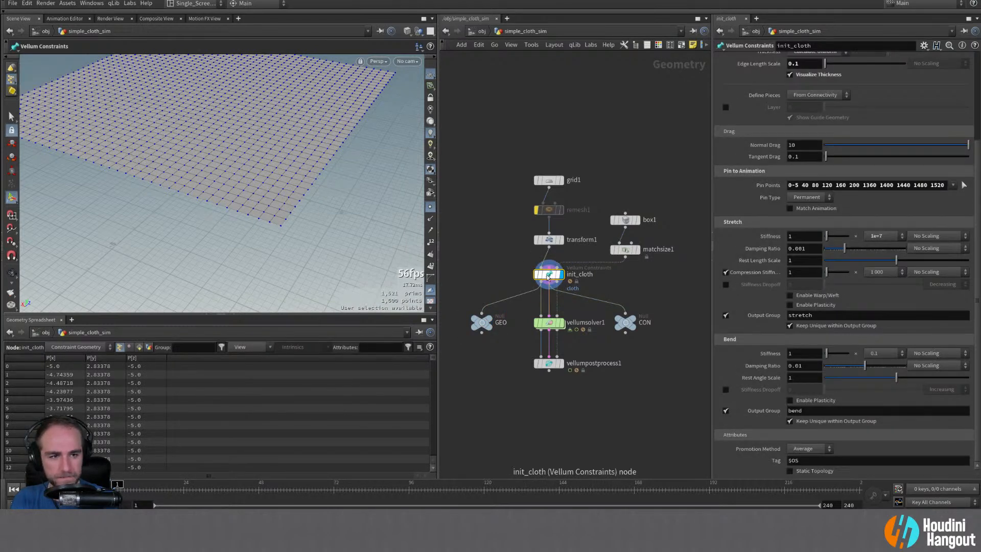
{"action": "left_click", "coordinate": [790, 209]}
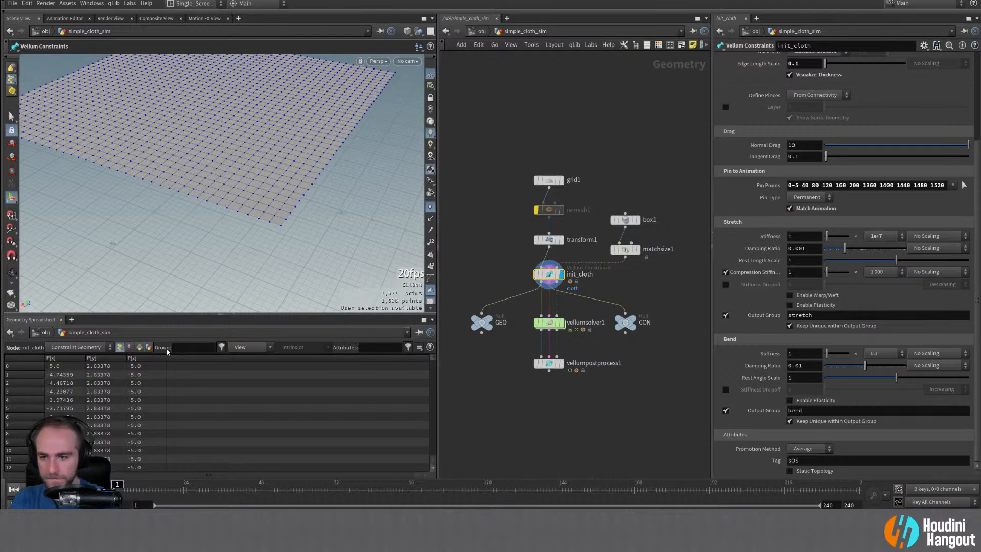
- Display the CON null and check its primitive, point, vertex and detail attributes
{"action": "double_click", "coordinate": [625, 322]}
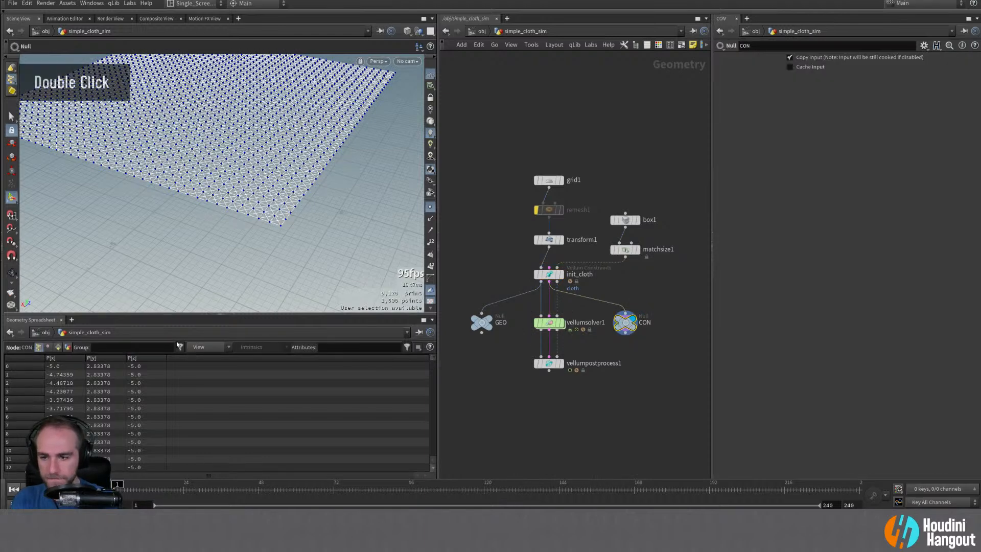
{"action": "left_click", "coordinate": [59, 347]}
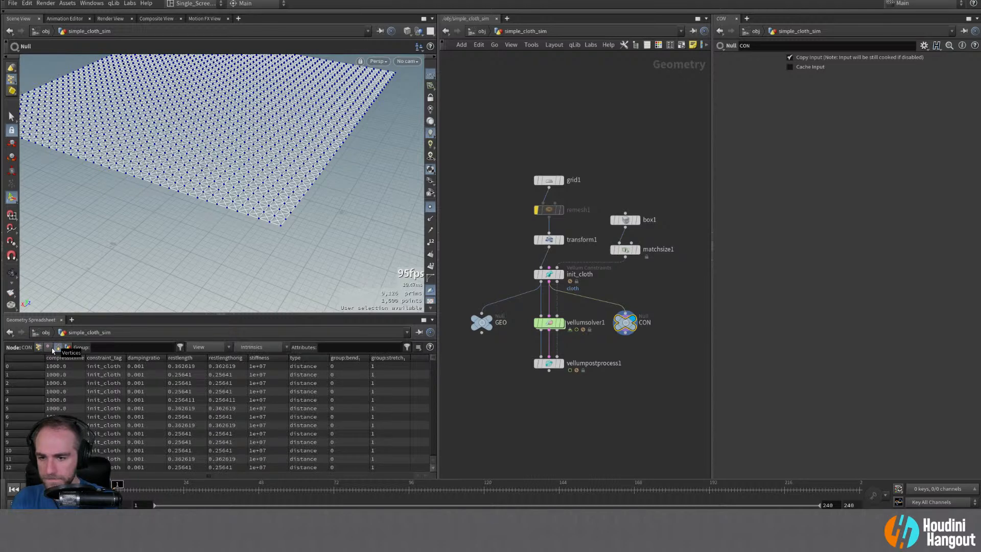
{"action": "left_click", "coordinate": [38, 350]}
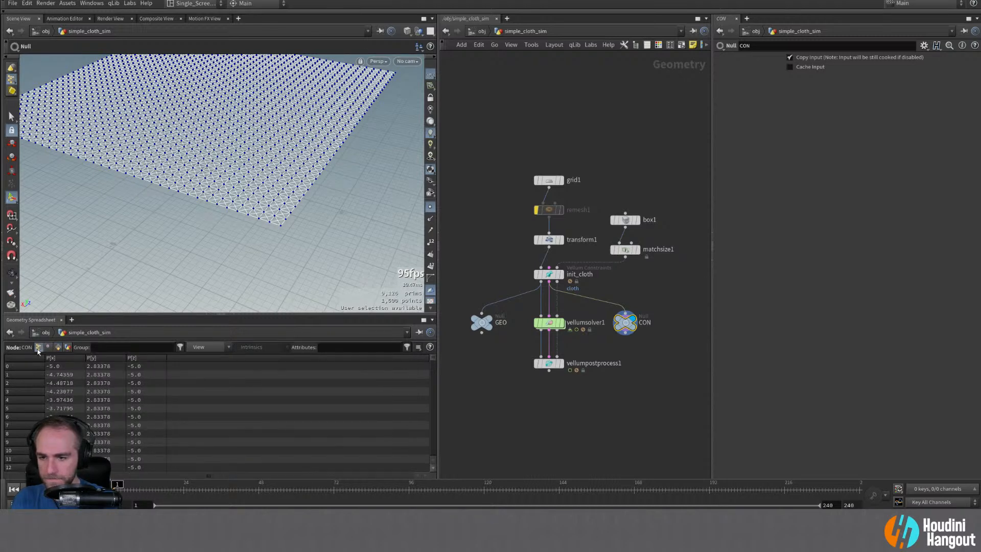
{"action": "left_click", "coordinate": [48, 347]}
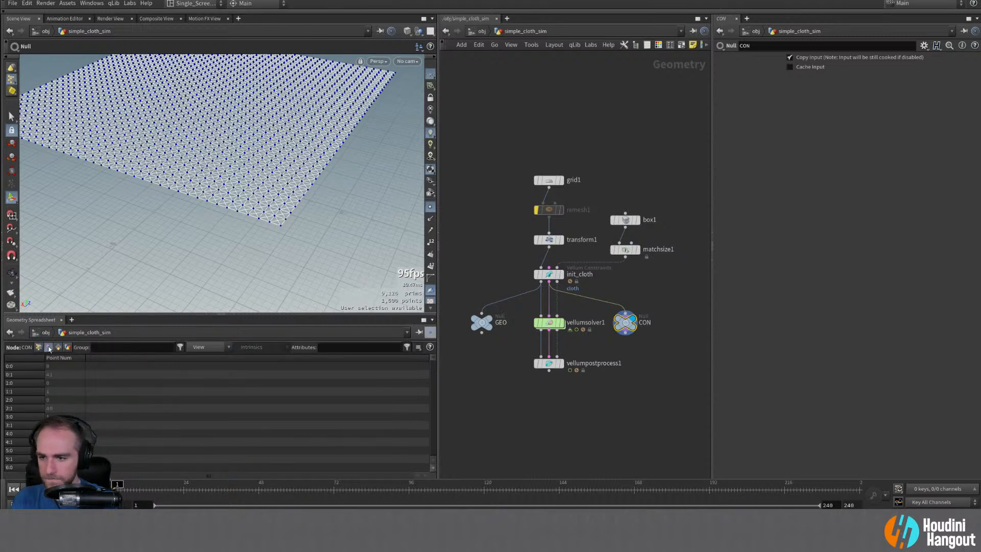
{"action": "double_click", "coordinate": [67, 347]}
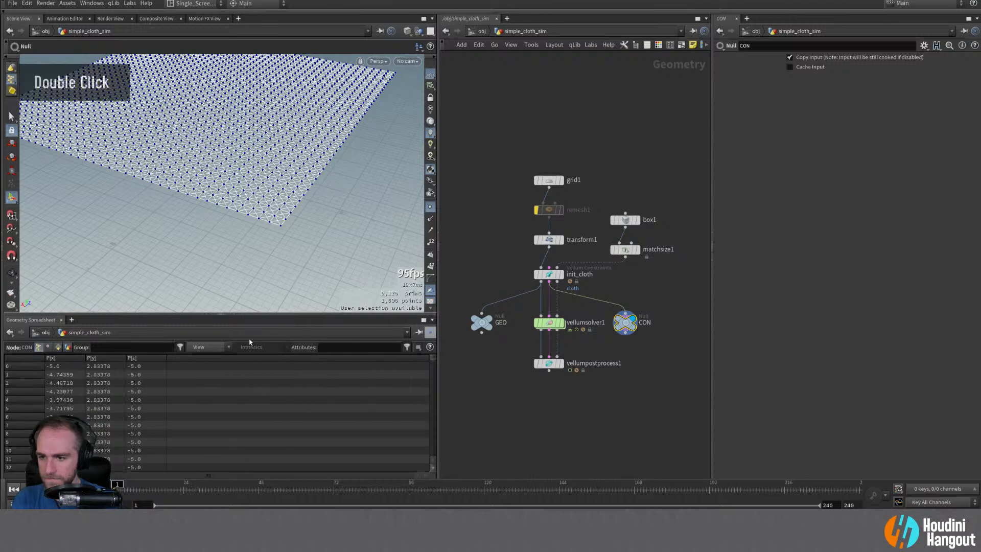
- Display vellumsolver1 and read through the point attributes of its Vellum Geometry output
{"action": "double_click", "coordinate": [554, 325]}
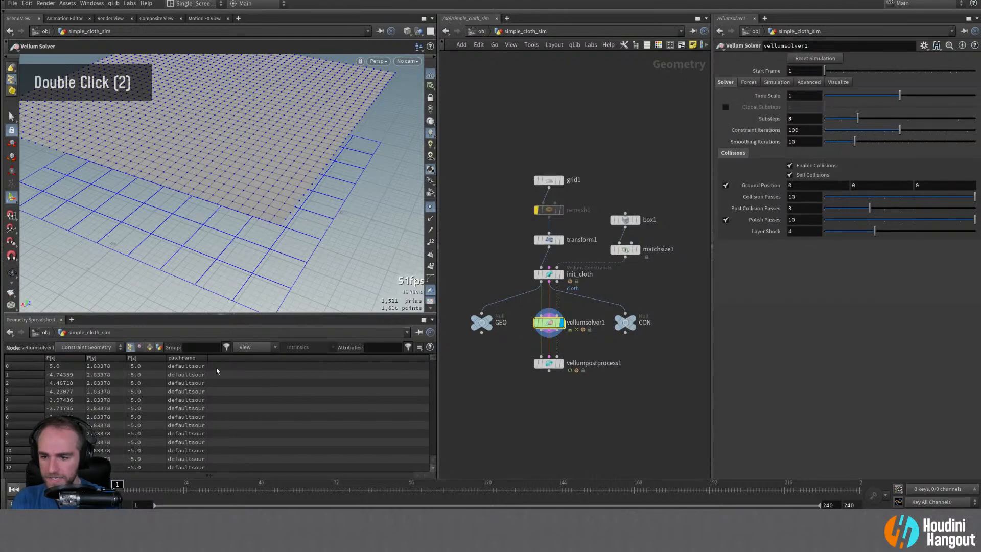
{"action": "left_click", "coordinate": [88, 347]}
{"action": "double_click", "coordinate": [93, 357]}
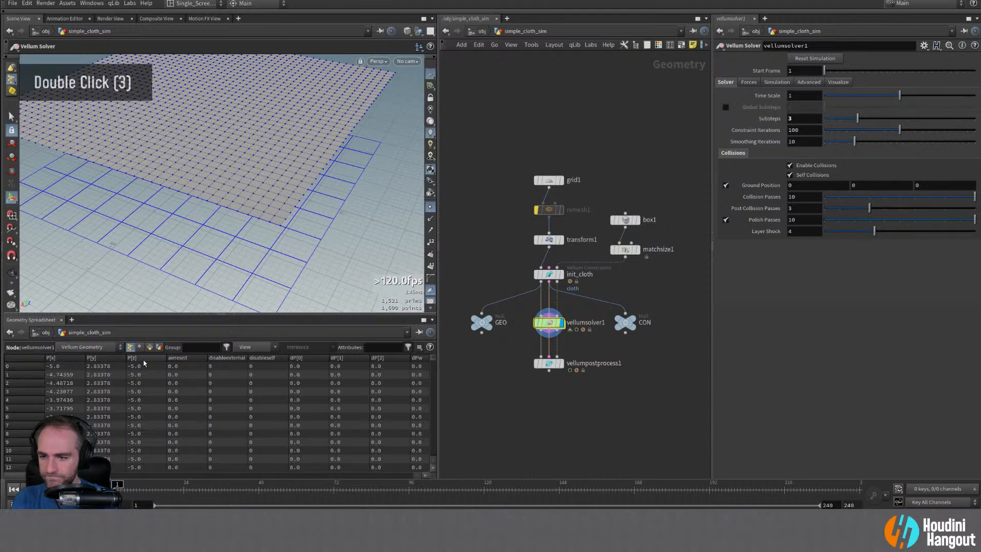
{"action": "left_click_drag", "start_coordinate": [63, 475], "coordinate": [131, 471]}
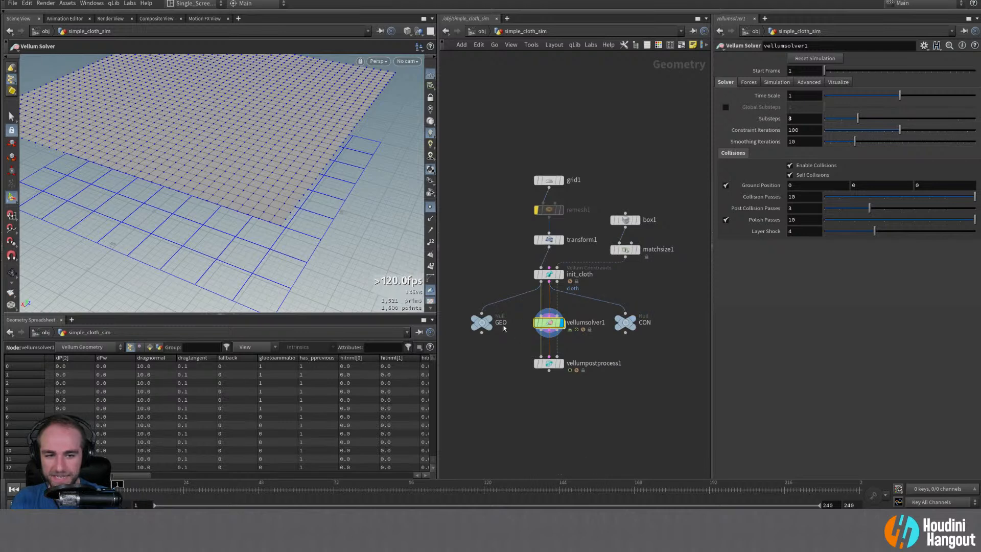
- Display GEO to read its point attributes, and display init_cloth again for comparison
{"action": "double_click", "coordinate": [483, 323]}
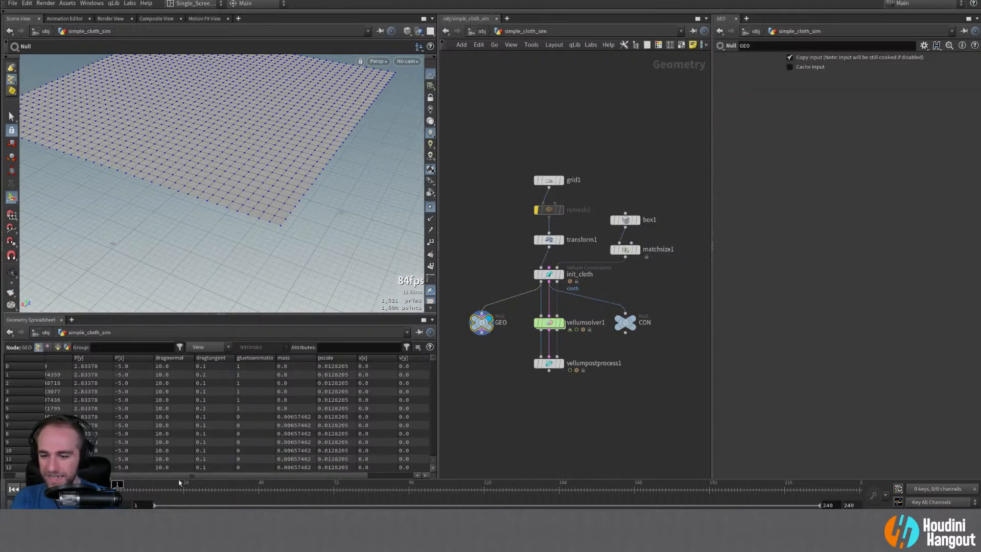
{"action": "left_click_drag", "start_coordinate": [177, 476], "coordinate": [141, 478]}
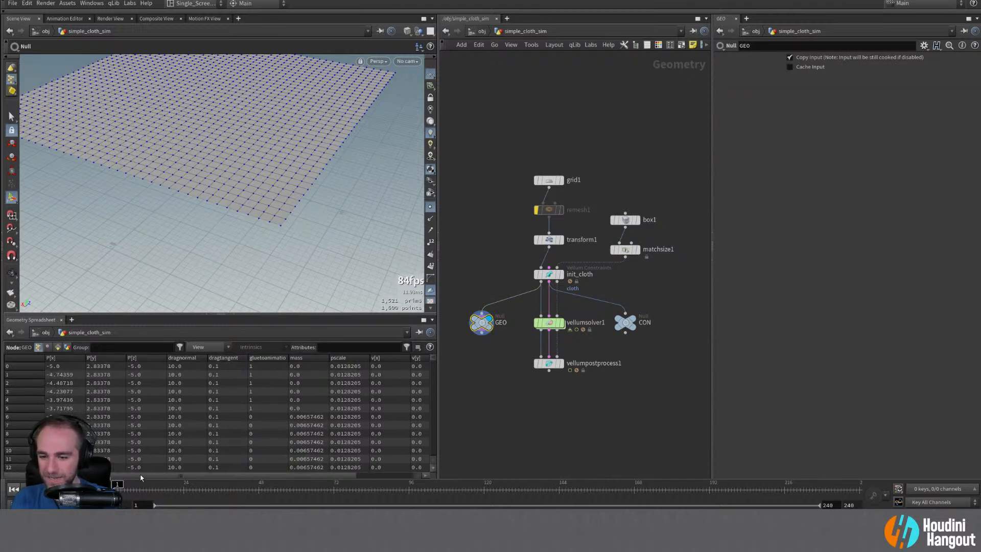
{"action": "left_click", "coordinate": [556, 276]}
{"action": "double_click", "coordinate": [556, 276]}
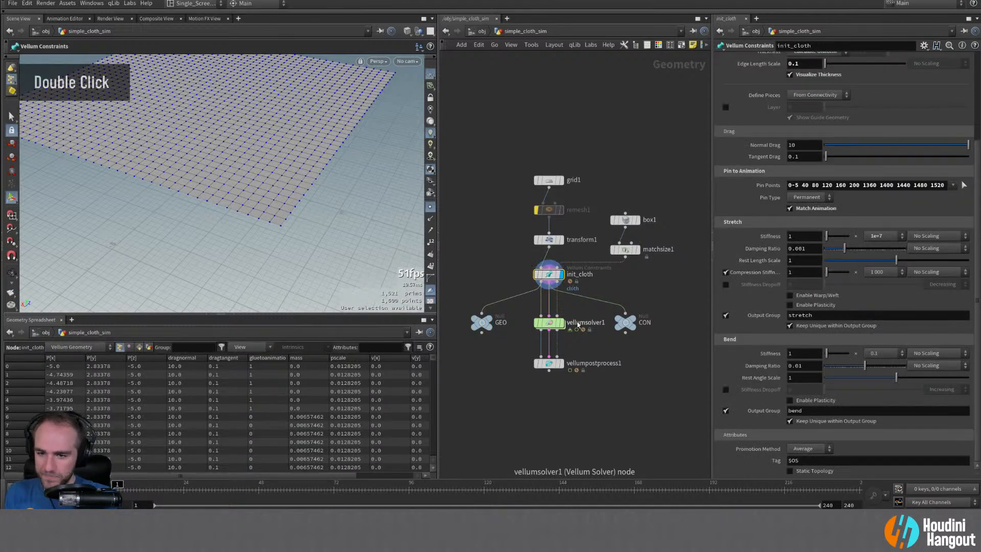
- Display CON and compare its constraint primitive attributes with its point attributes
{"action": "double_click", "coordinate": [625, 322]}
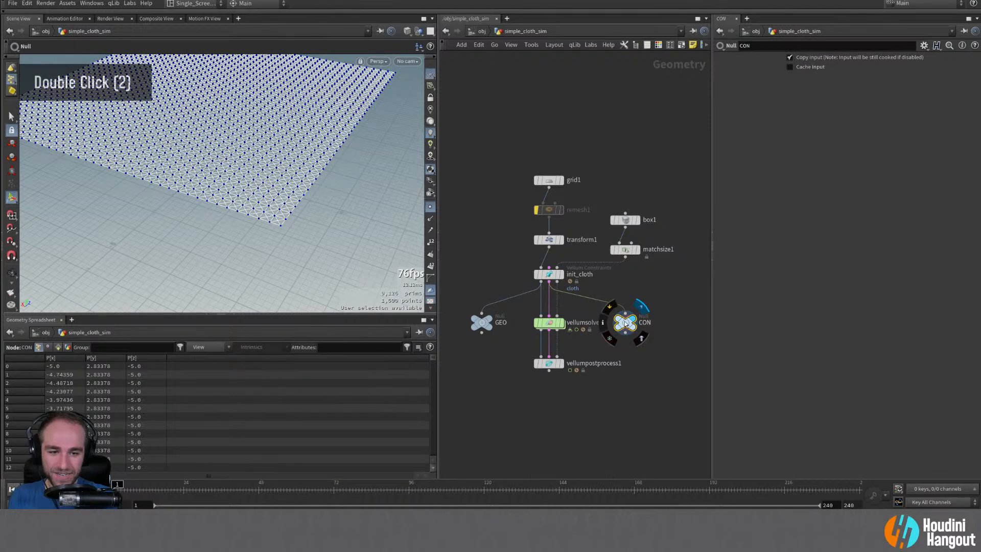
{"action": "left_click", "coordinate": [58, 347]}
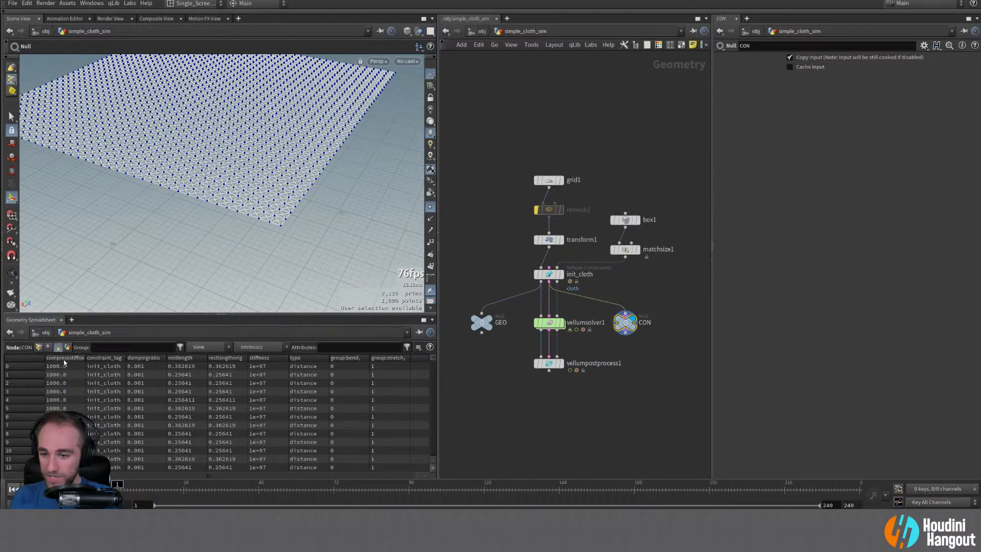
{"action": "left_click", "coordinate": [39, 347]}
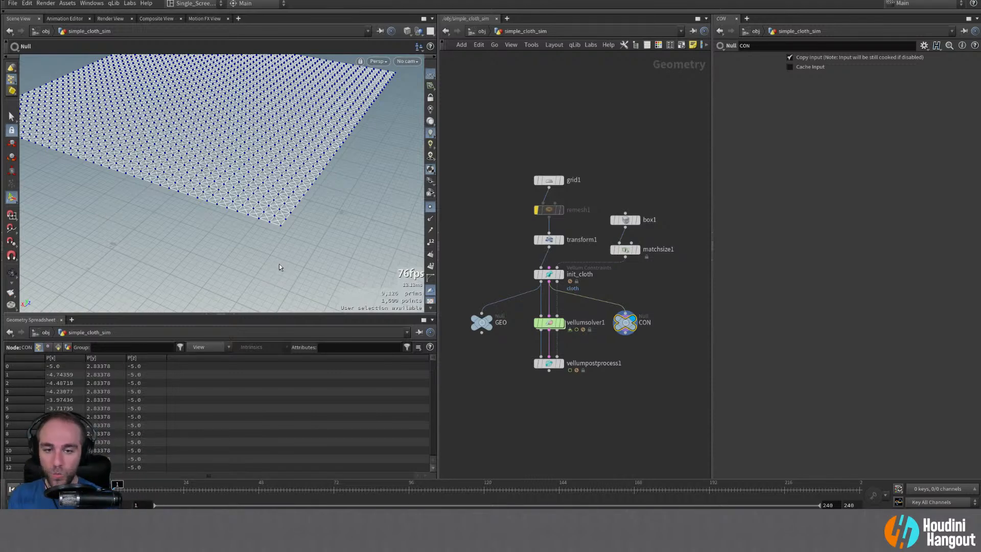
- Display GEO with init_cloth selected and toggle Match Animation off and on to compare the point attributes
{"action": "double_click", "coordinate": [481, 321]}
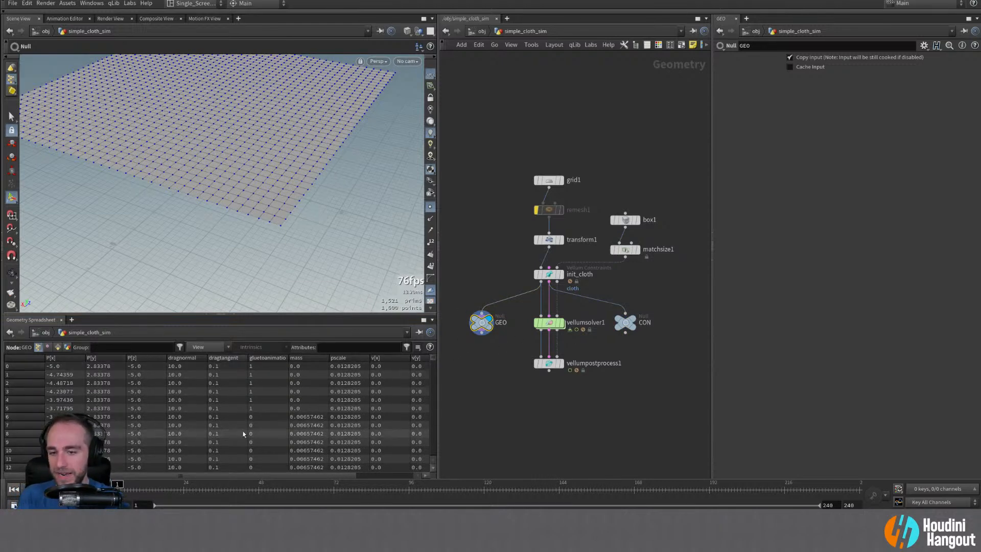
{"action": "left_click", "coordinate": [548, 274]}
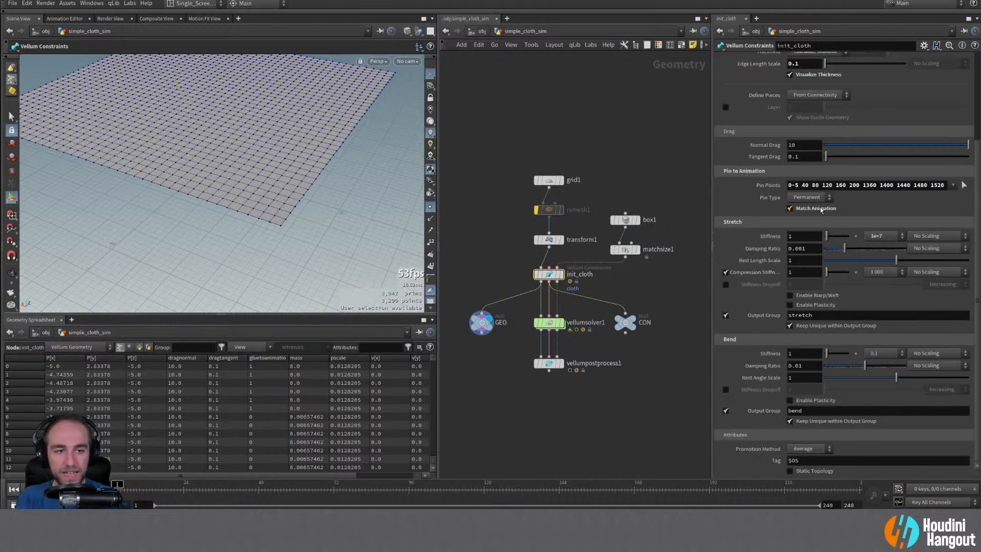
{"action": "left_click", "coordinate": [790, 208]}
{"action": "left_click", "coordinate": [790, 208]}
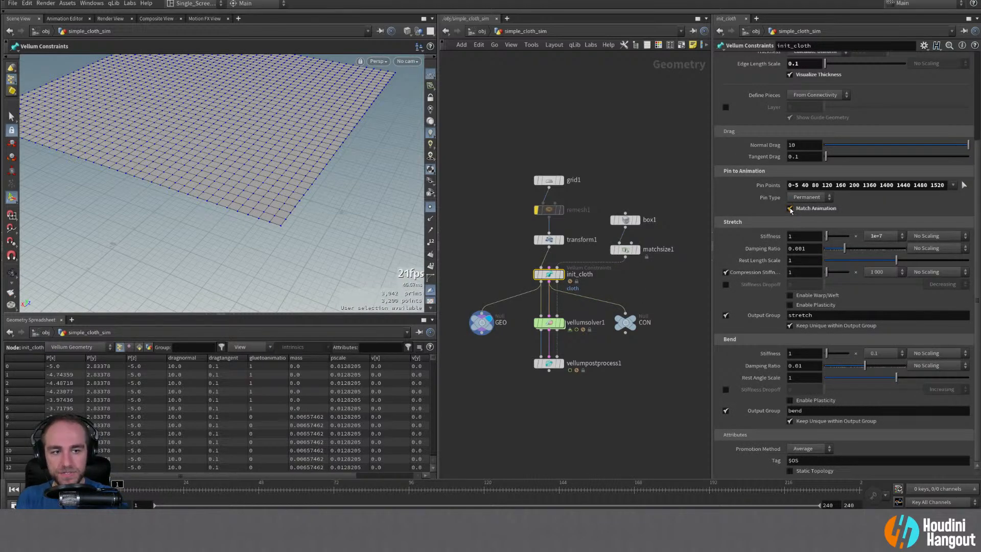
{"action": "double_click", "coordinate": [789, 208]}
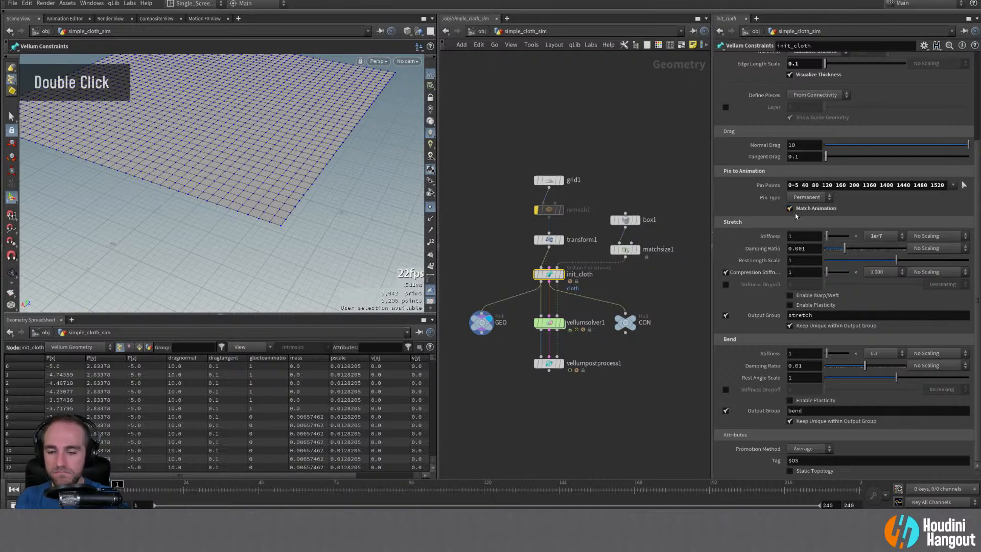
- Read through the gluetoanimation and mass values in init_cloth's point list
{"action": "scroll", "coordinate": [232, 406], "scroll_direction": "down", "scroll_amount": 20}
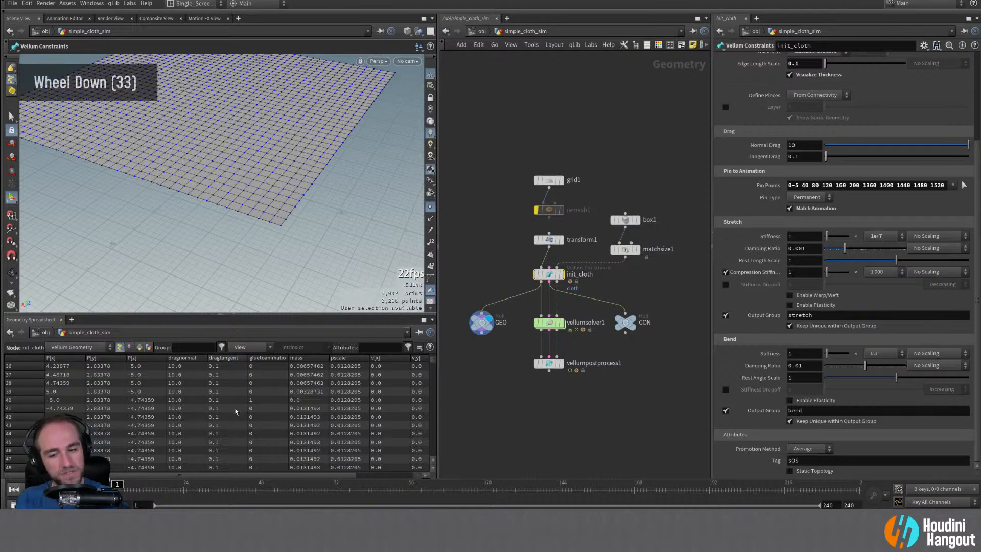
{"action": "scroll", "coordinate": [234, 409], "scroll_direction": "up", "scroll_amount": 2}
{"action": "scroll", "coordinate": [235, 409], "scroll_direction": "up", "scroll_amount": 20}
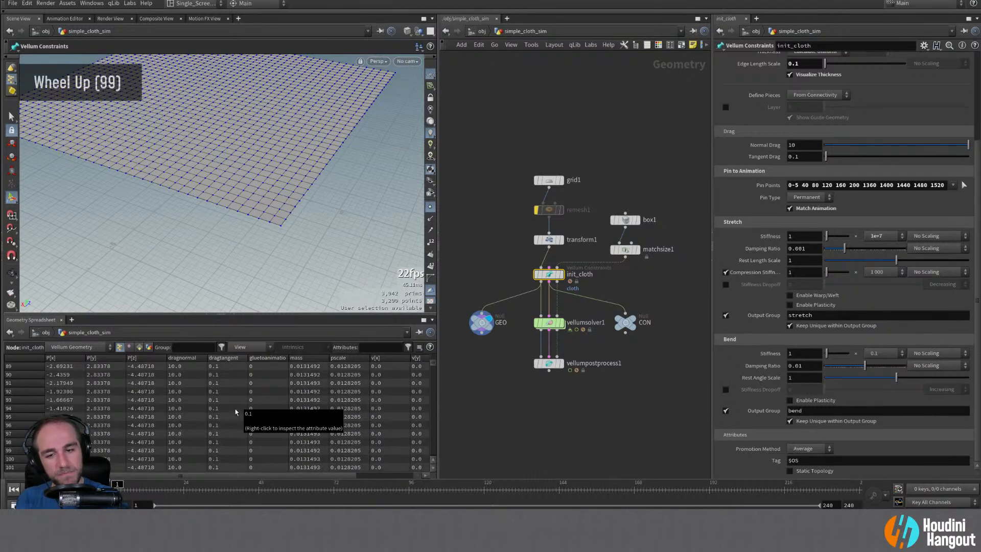
{"action": "scroll", "coordinate": [235, 406], "scroll_direction": "up", "scroll_amount": 20}
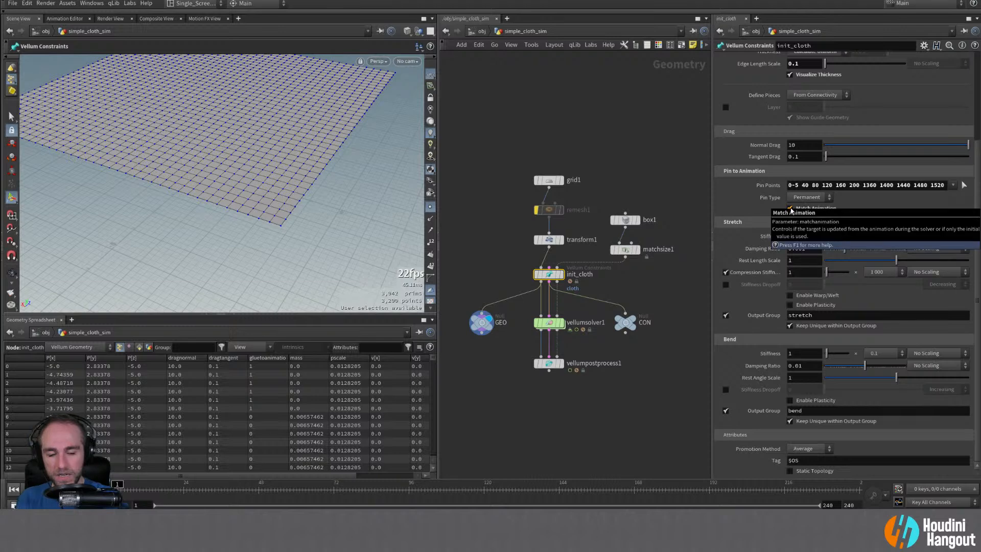
- Disable Match Animation on init_cloth and check the primitive, detail and point attributes of its Vellum Geometry
{"action": "left_click", "coordinate": [790, 208]}
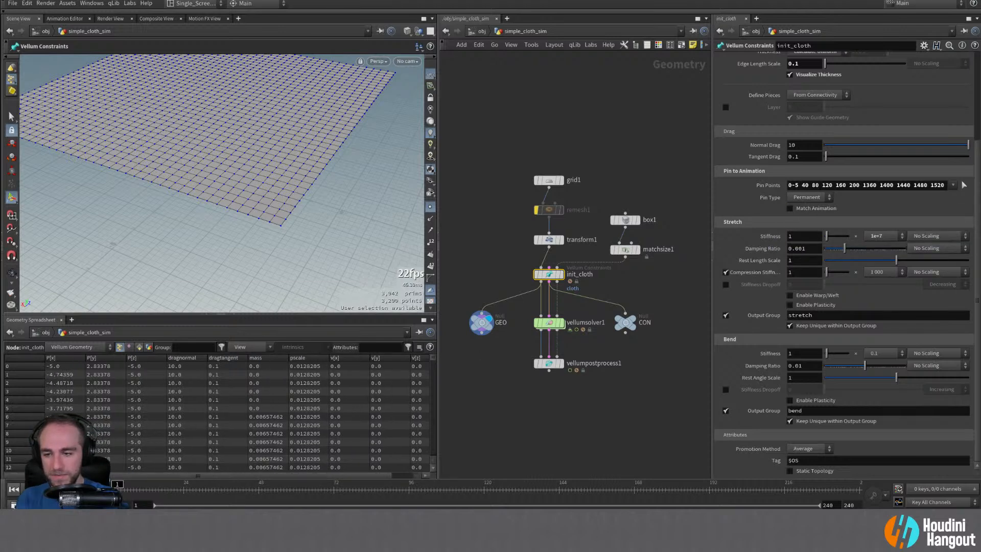
{"action": "double_click", "coordinate": [139, 348]}
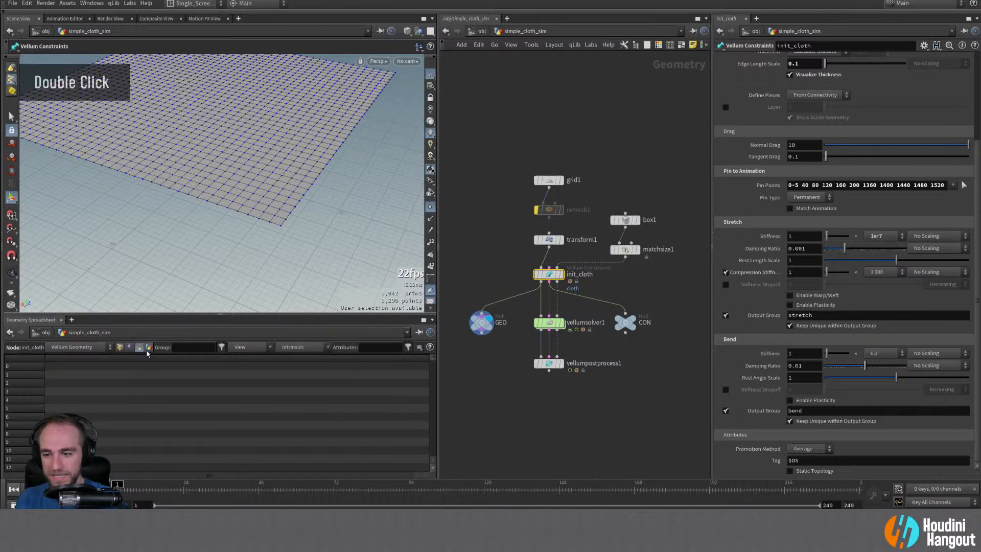
{"action": "left_click", "coordinate": [122, 347]}
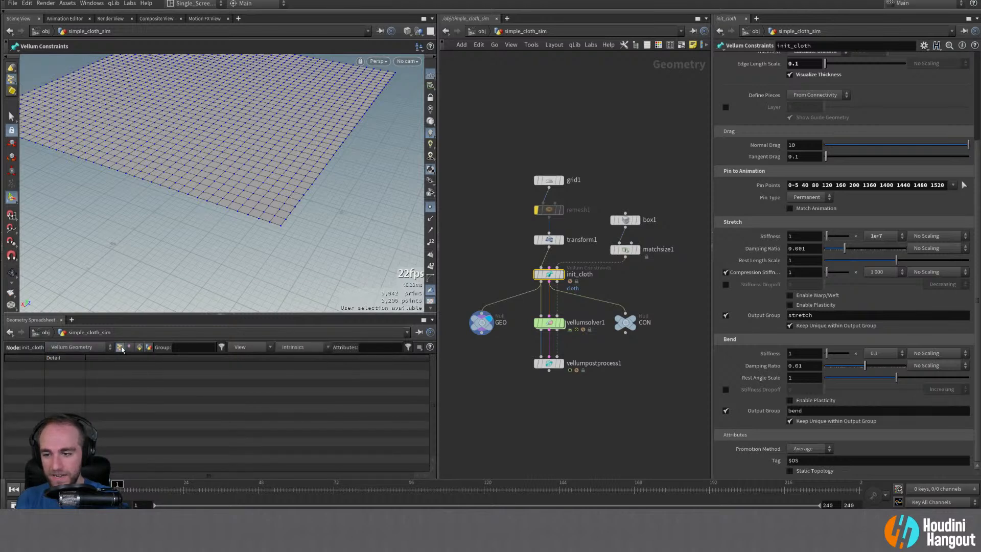
{"action": "left_click", "coordinate": [120, 348]}
- Inspect the point and detail attributes of init_cloth's Collision Geometry
{"action": "left_click", "coordinate": [79, 347]}
{"action": "left_click", "coordinate": [77, 372]}
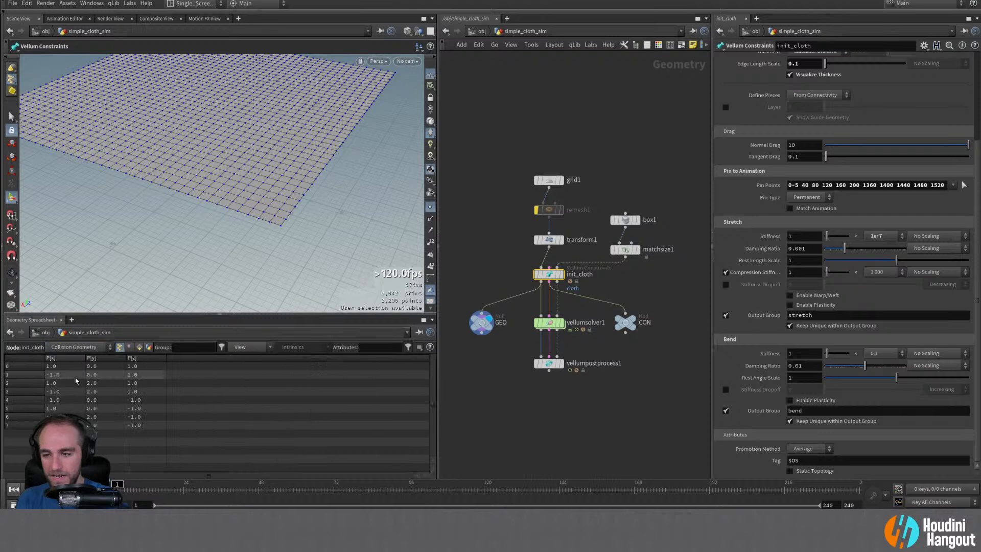
{"action": "double_click", "coordinate": [148, 348]}
{"action": "left_click", "coordinate": [119, 347]}
- Inspect the primitive, vertex, detail and point attributes of init_cloth's Constraint Geometry
{"action": "left_click", "coordinate": [79, 347]}
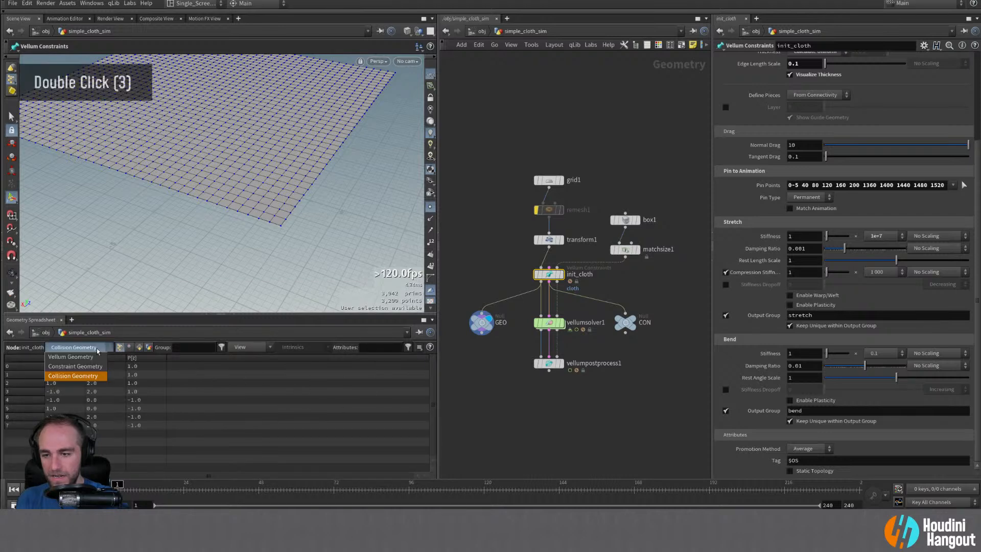
{"action": "left_click", "coordinate": [76, 363]}
{"action": "left_click", "coordinate": [139, 348]}
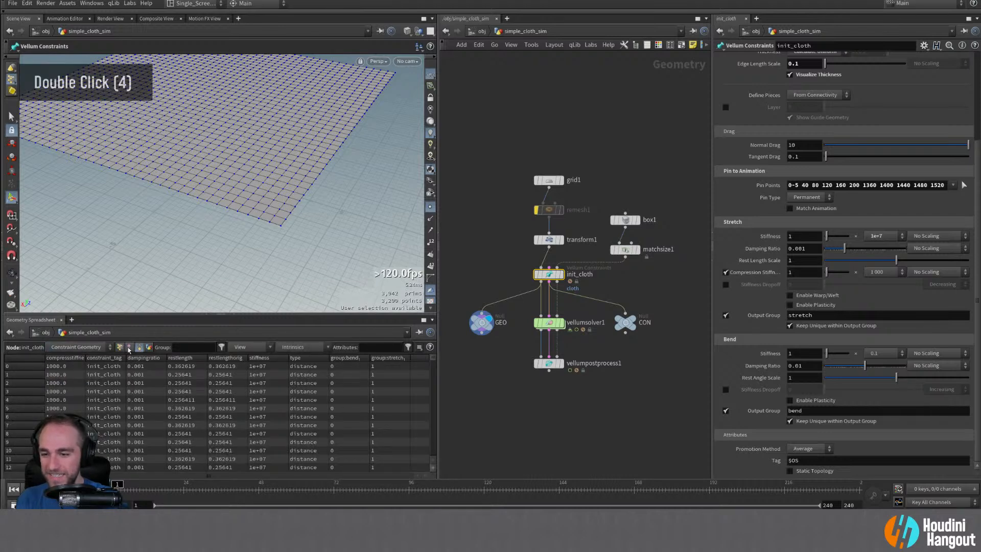
{"action": "left_click", "coordinate": [129, 348]}
{"action": "left_click", "coordinate": [147, 349]}
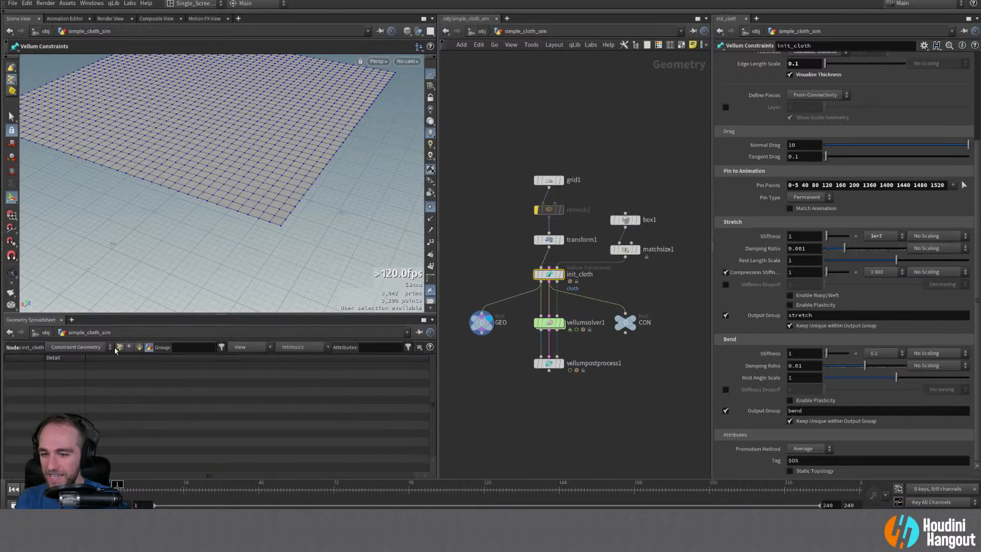
{"action": "left_click", "coordinate": [119, 347]}
- Show init_cloth's Vellum Geometry attributes again and re-enable Match Animation
{"action": "left_click", "coordinate": [76, 347]}
{"action": "left_click", "coordinate": [76, 356]}
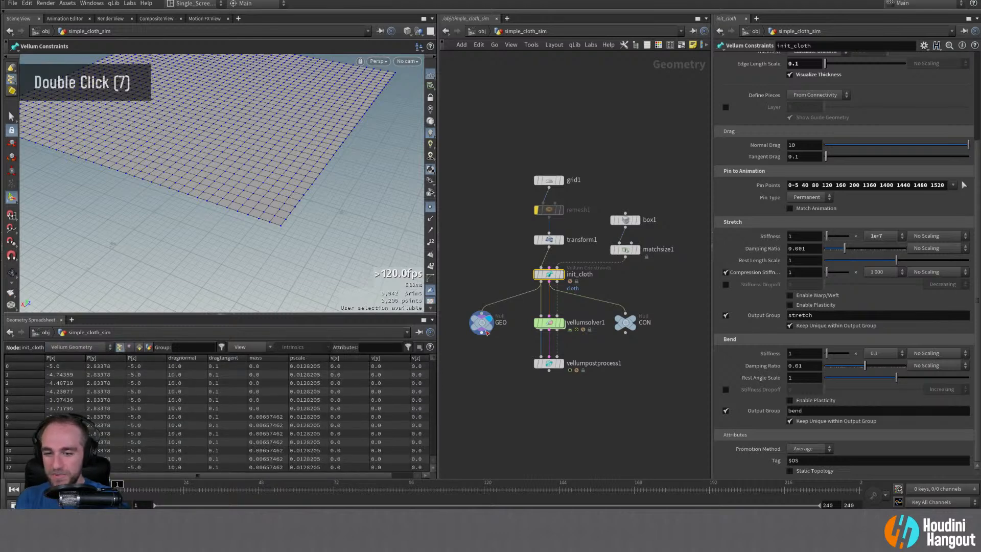
{"action": "left_click", "coordinate": [800, 209]}
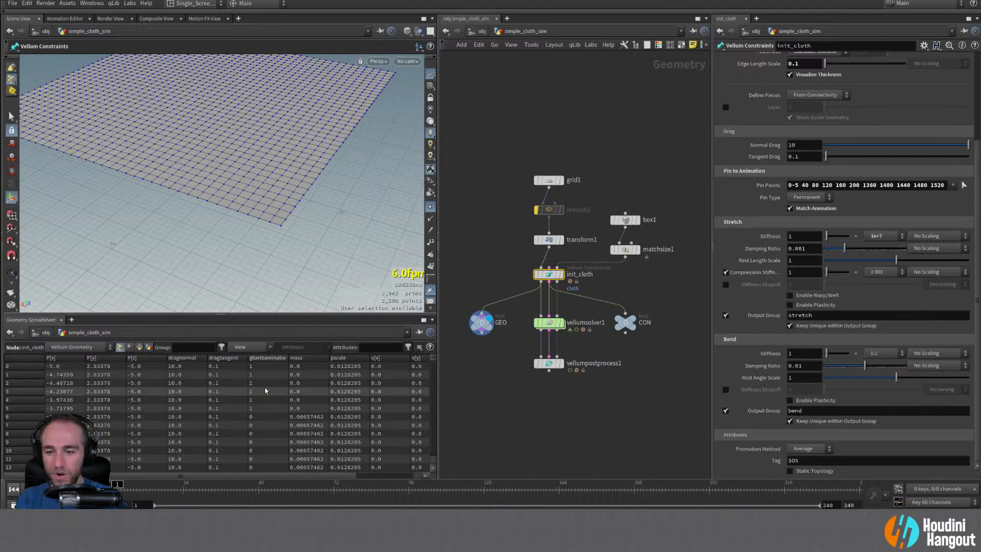
- Display vellumsolver1, play the cloth simulation with its pinned corners, and return to the first frame
{"action": "double_click", "coordinate": [549, 322]}
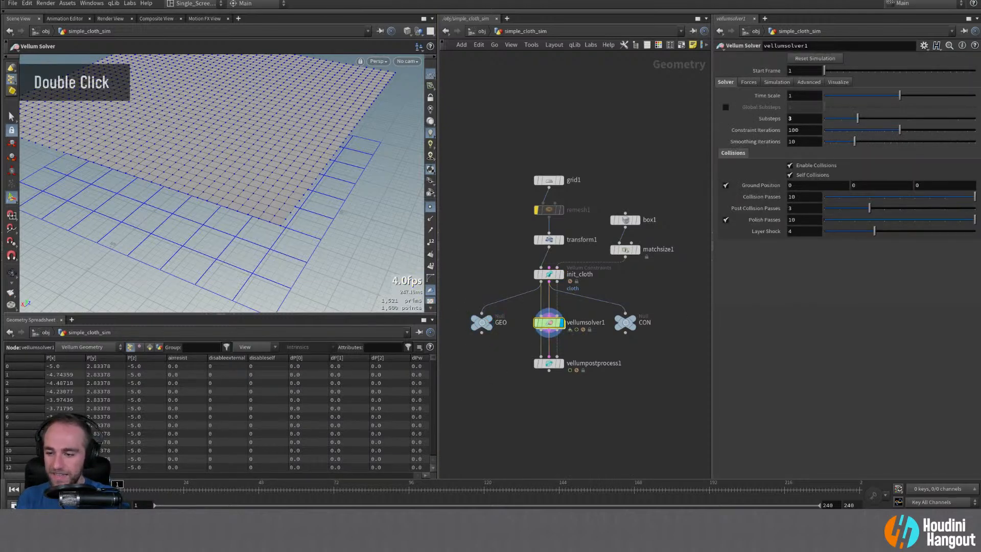
{"action": "key", "text": "Up"}
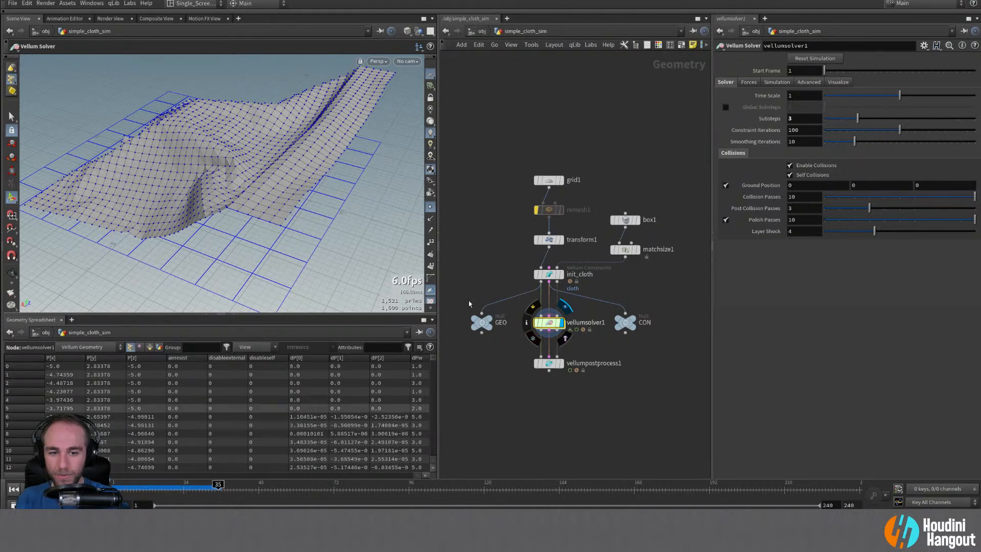
{"action": "key", "text": "ctrl+Up"}
- Check GEO's point attributes and disable Match Animation on init_cloth, keeping vellumsolver1 displayed
{"action": "left_click", "coordinate": [548, 273]}
{"action": "left_click", "coordinate": [481, 322]}
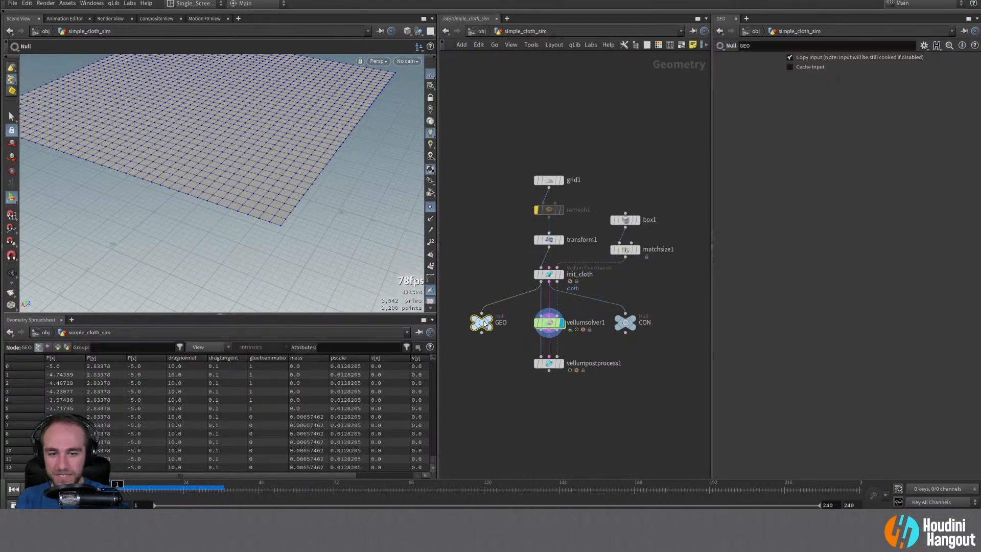
{"action": "left_click", "coordinate": [549, 273]}
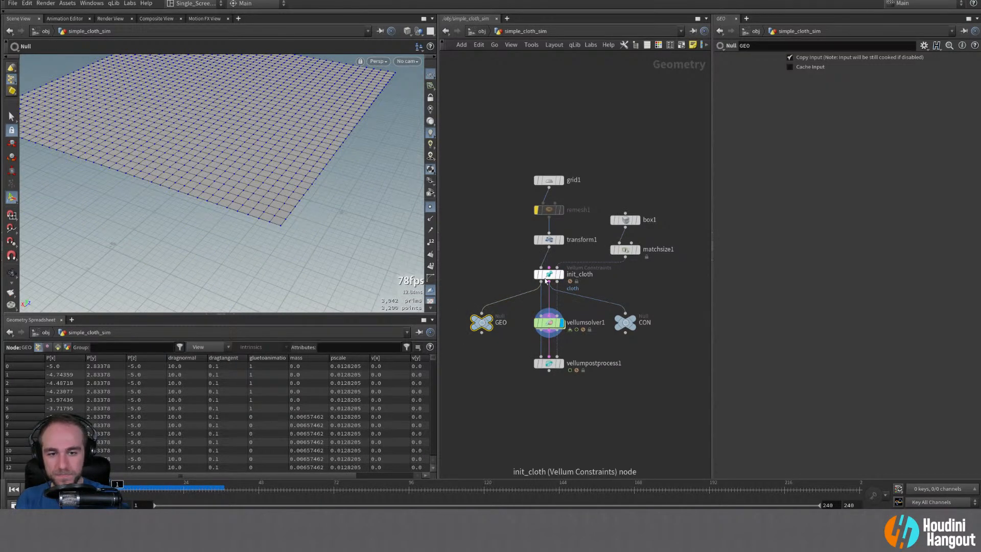
{"action": "left_click", "coordinate": [789, 208]}
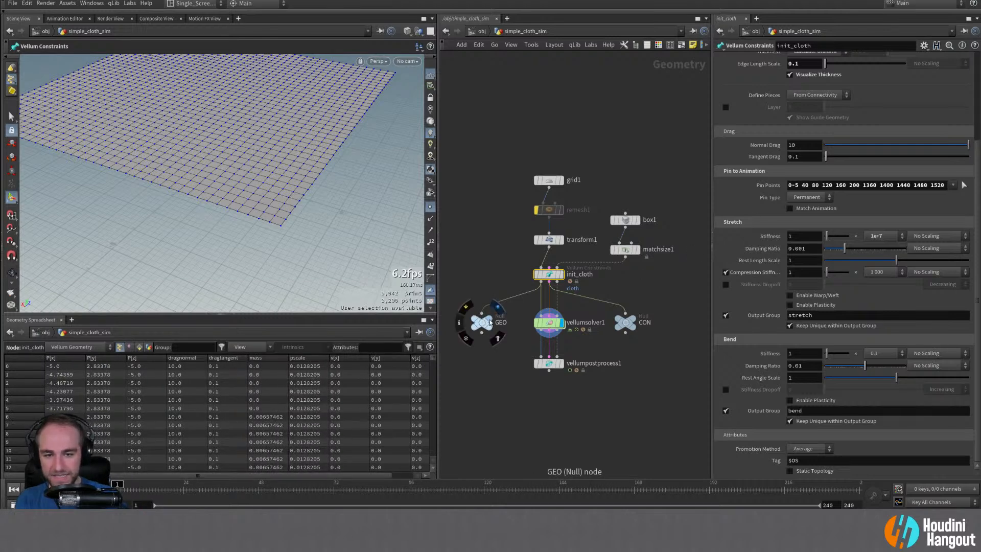
{"action": "middle_click", "coordinate": [765, 186], "text": "ctrl"}
{"action": "key", "text": "ctrl+z"}
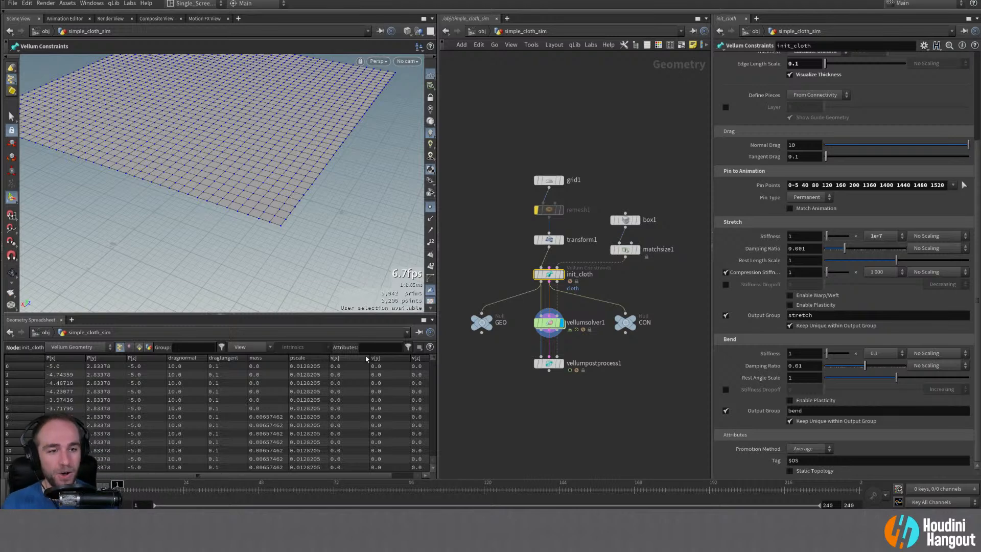
{"action": "left_click", "coordinate": [789, 207]}
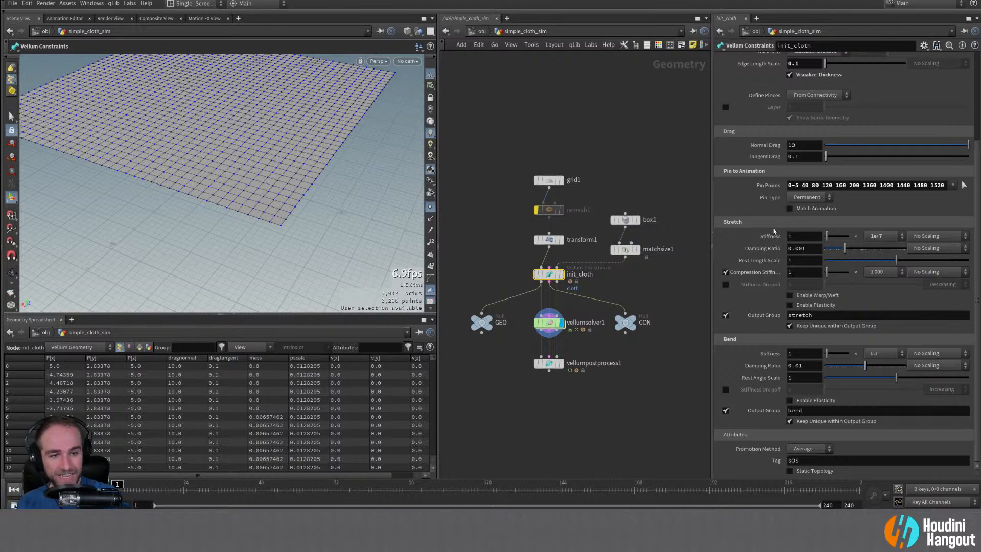
{"action": "left_click", "coordinate": [797, 199]}
{"action": "left_click", "coordinate": [796, 200]}
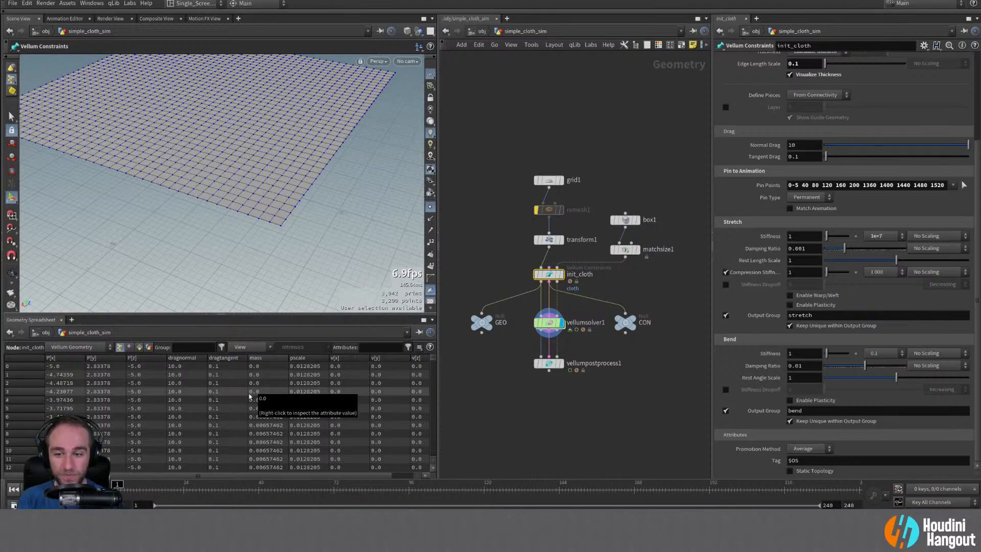
- Check GEO's point attributes, then display init_cloth and enable its Match Animation option
{"action": "double_click", "coordinate": [491, 320]}
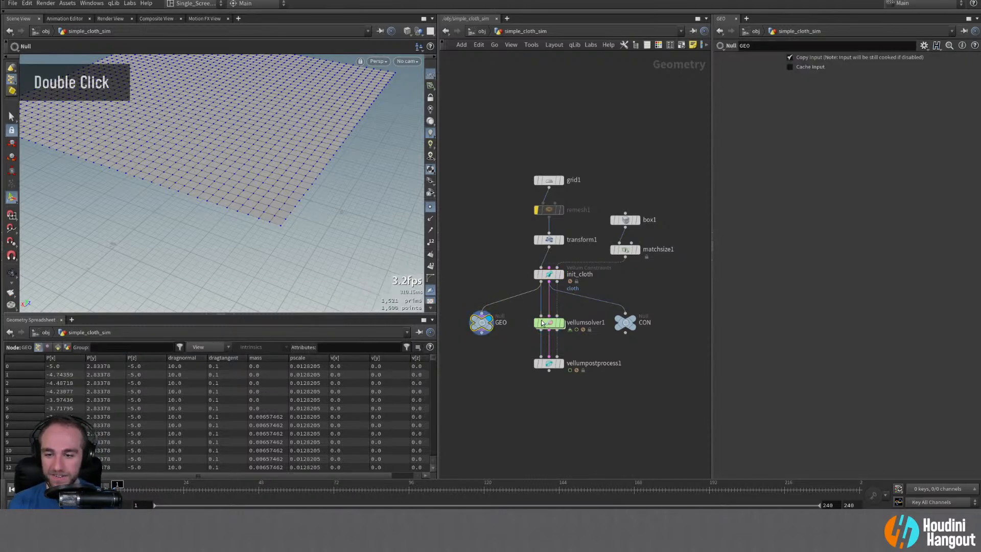
{"action": "double_click", "coordinate": [548, 275]}
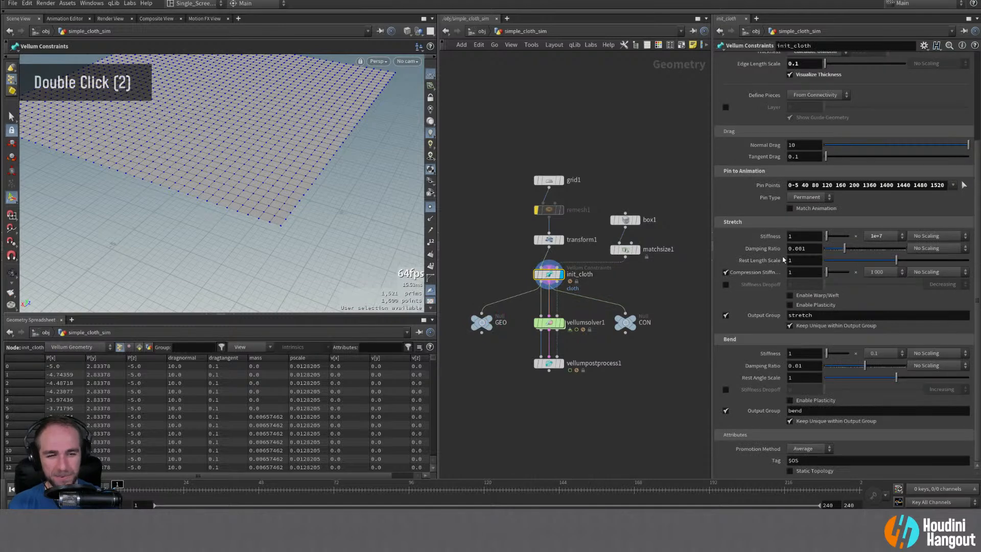
{"action": "left_click", "coordinate": [789, 209]}
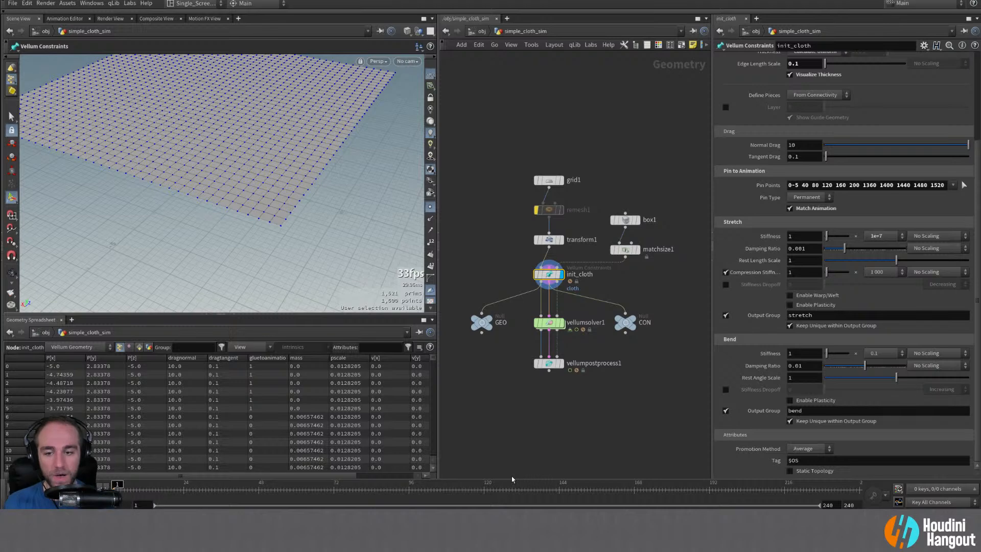
- Inspect CON's primitive and point attributes and compare them with GEO's point attributes
{"action": "double_click", "coordinate": [632, 322]}
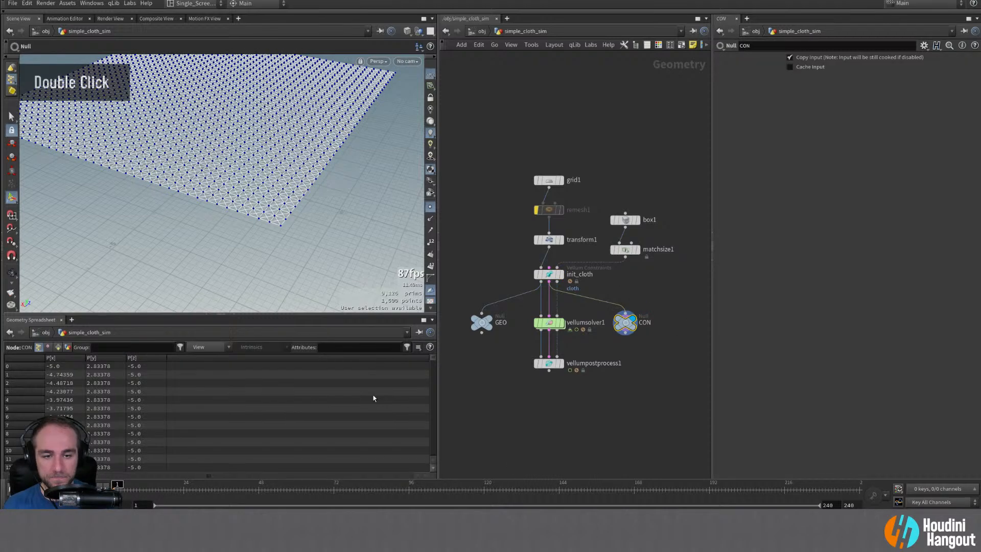
{"action": "left_click", "coordinate": [58, 347]}
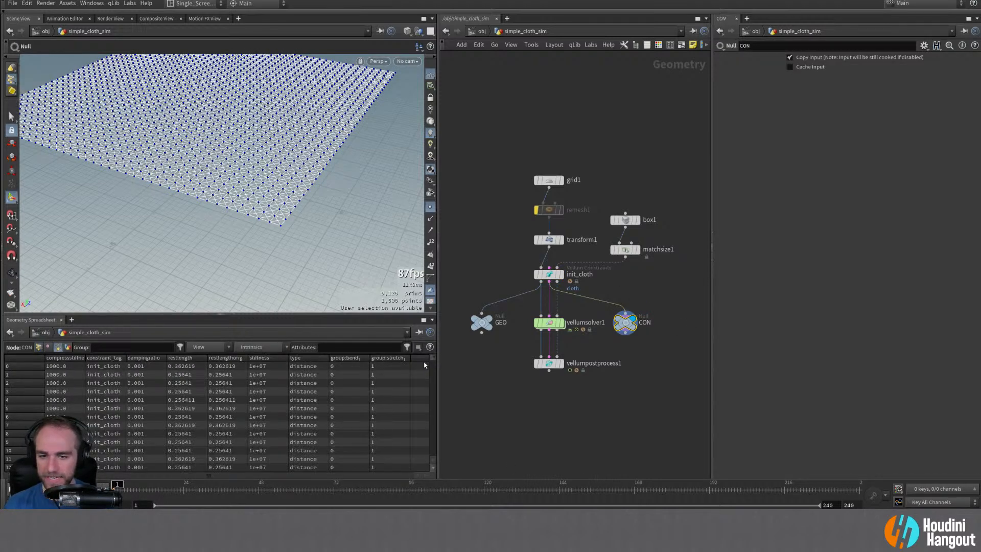
{"action": "left_click_drag", "start_coordinate": [431, 358], "coordinate": [434, 335]}
{"action": "left_click", "coordinate": [39, 347]}
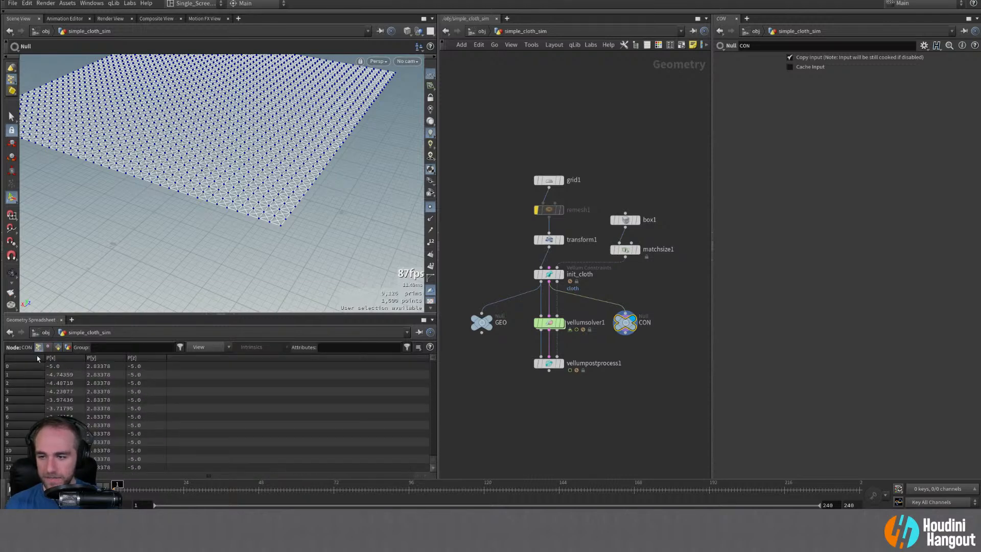
{"action": "double_click", "coordinate": [481, 322]}
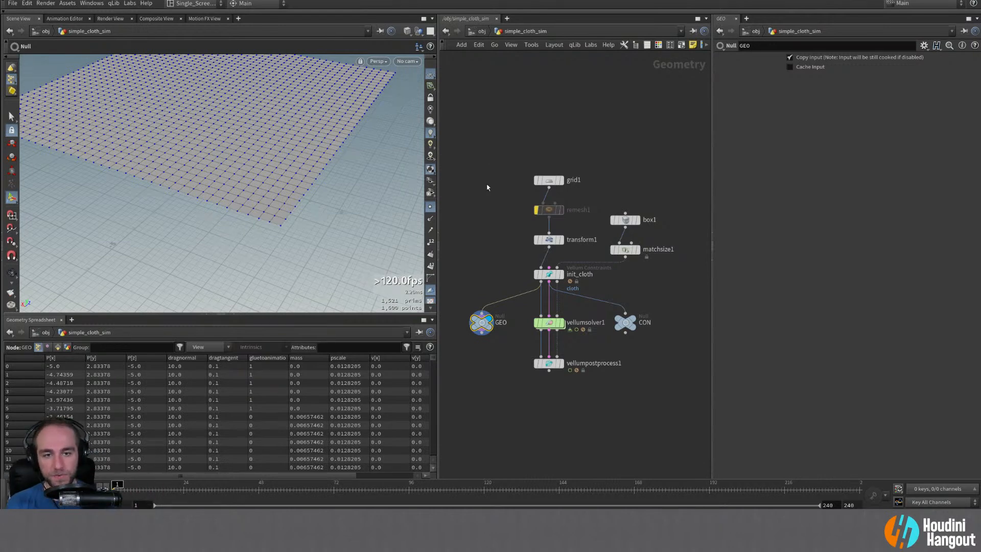
- Display transform1 and keyframe its X translation at 0 on frame 1 and -5 on frame 121
{"action": "double_click", "coordinate": [548, 239]}
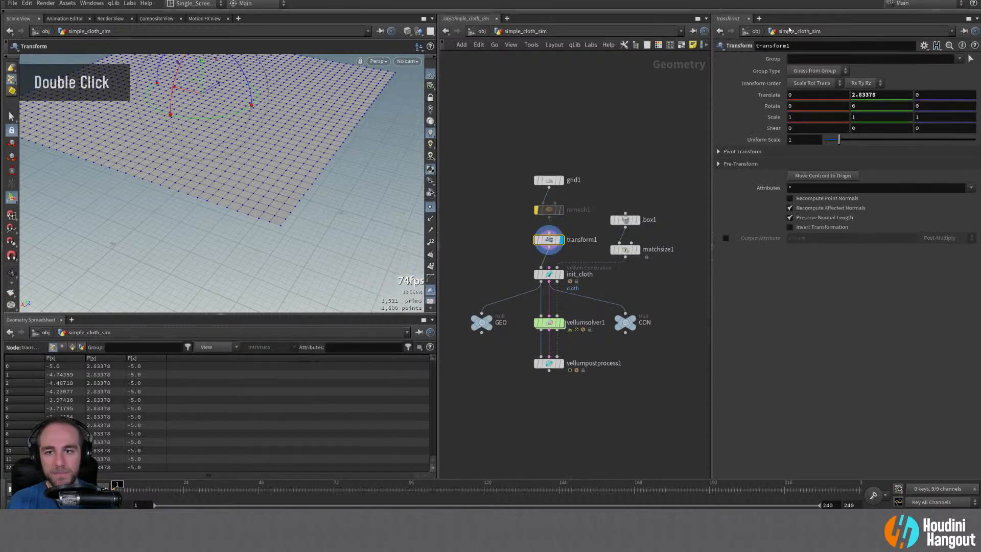
{"action": "middle_click_drag", "start_coordinate": [325, 175], "coordinate": [300, 174], "text": "alt"}
{"action": "right_click_drag", "start_coordinate": [300, 173], "coordinate": [267, 190], "text": "alt"}
{"action": "key", "text": "Return"}
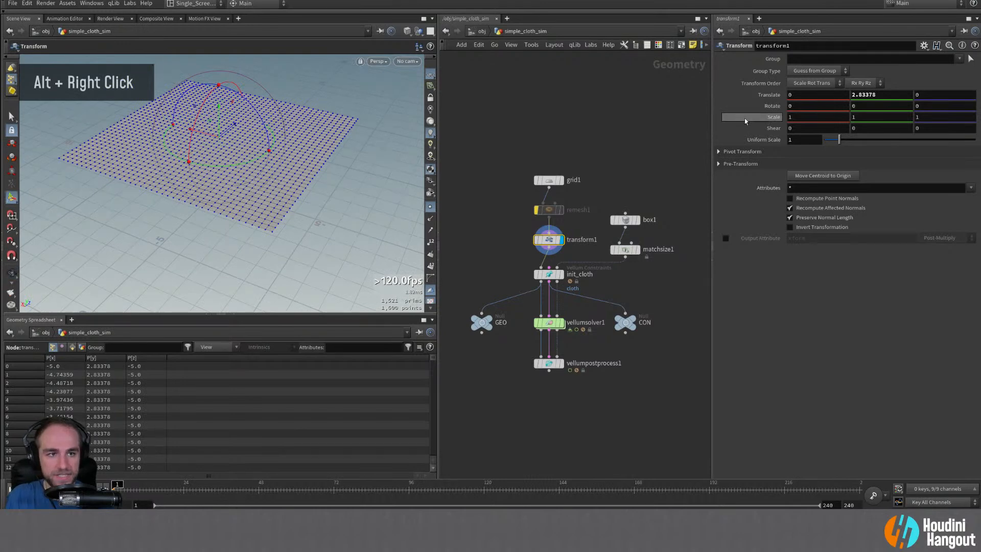
{"action": "left_click", "coordinate": [810, 95], "text": "alt"}
{"action": "left_click", "coordinate": [486, 489]}
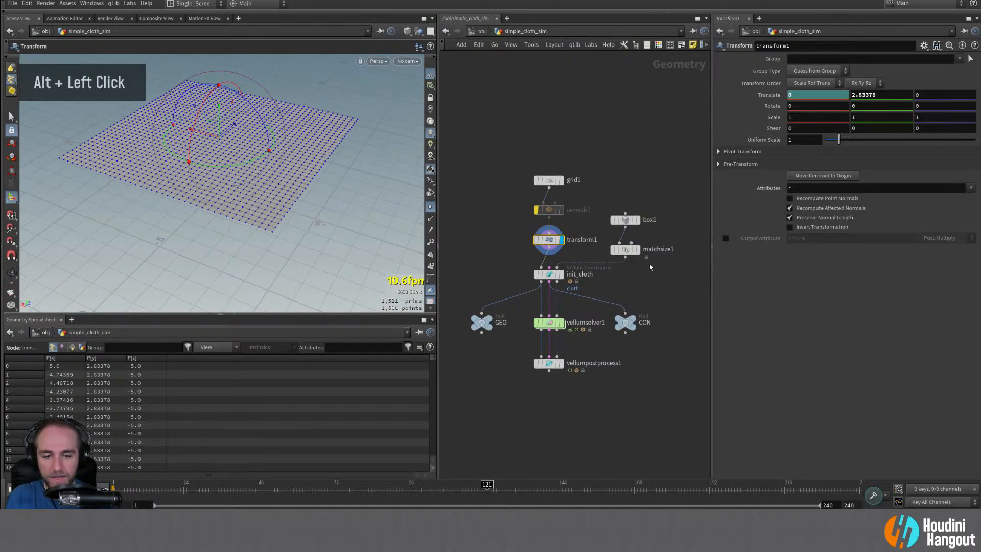
{"action": "mouse_move", "coordinate": [806, 93]}
{"action": "middle_mouse_down"}
{"action": "mouse_move", "coordinate": [576, 95]}
{"action": "mouse_move", "coordinate": [805, 98]}
{"action": "middle_mouse_up"}
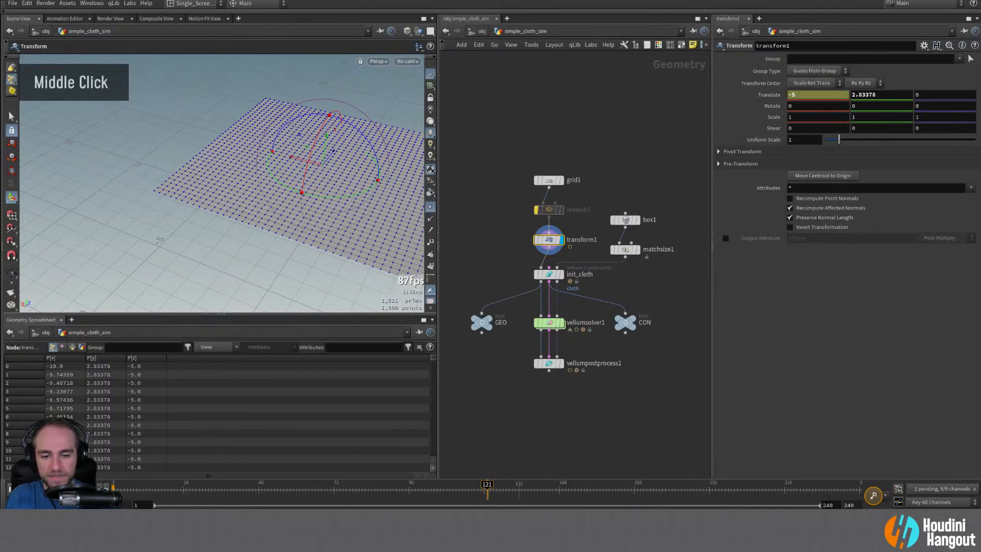
{"action": "left_click", "coordinate": [805, 95], "text": "alt"}
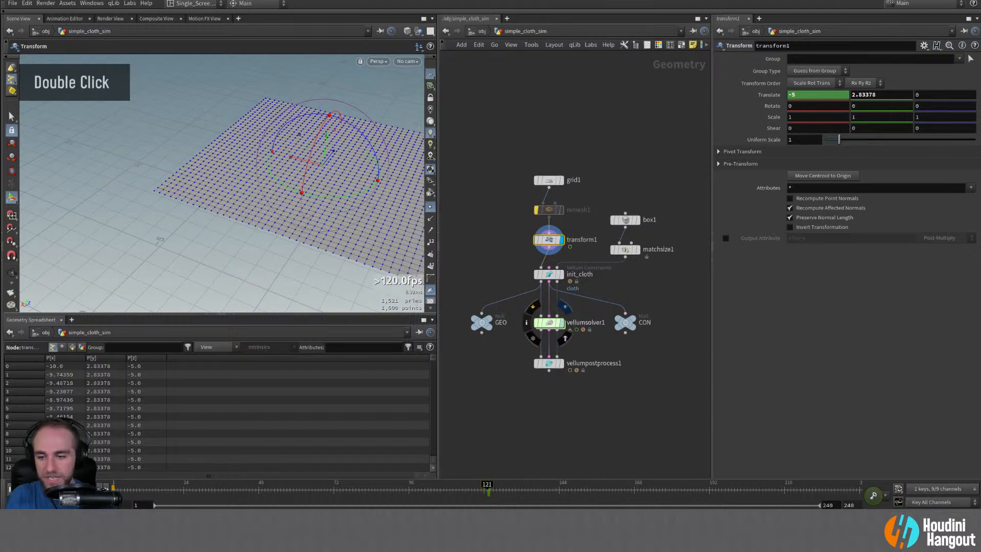
- Display vellumsolver1, play the simulation with the animated pinned corners, and return to the first frame
{"action": "key", "text": "Escape"}
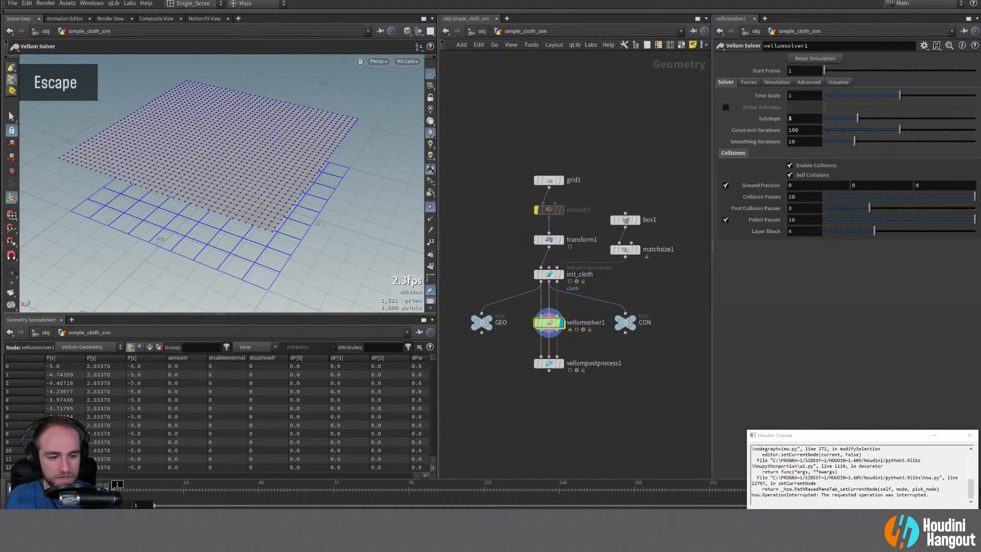
{"action": "left_click", "coordinate": [969, 435]}
{"action": "key", "text": "Up"}
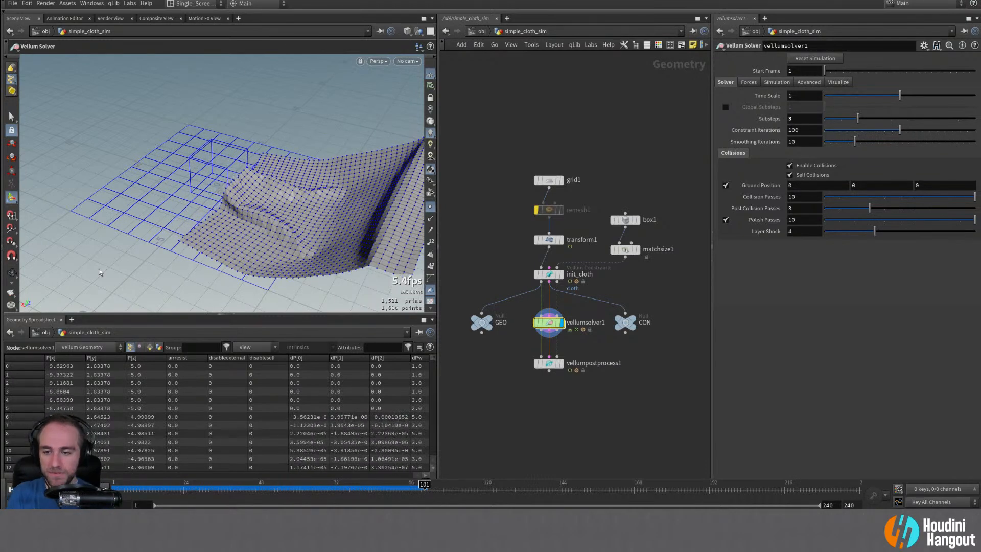
{"action": "key", "text": "ctrl+Up"}
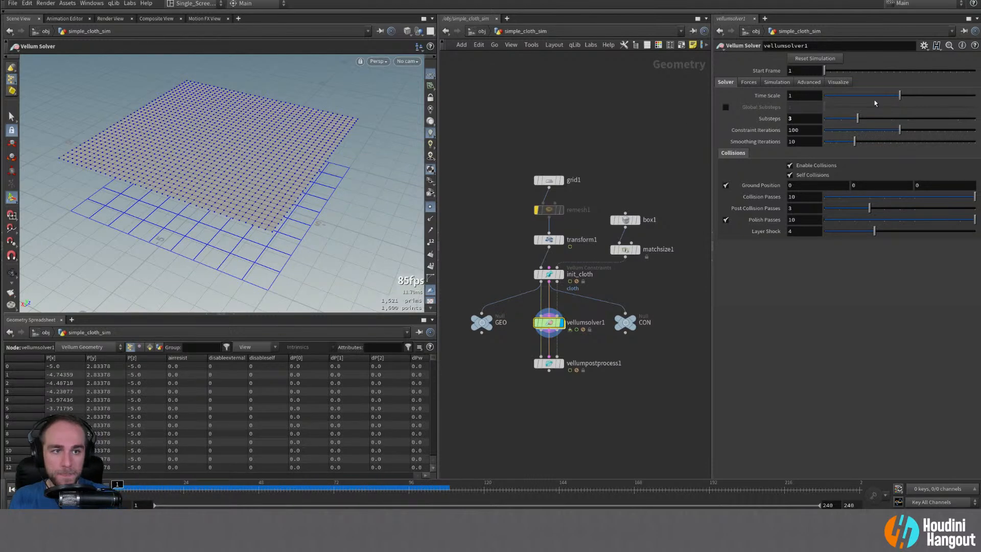
- Set init_cloth's Pin Type to Soft and disable Match Animation, after checking GEO's attributes
{"action": "left_click", "coordinate": [482, 321]}
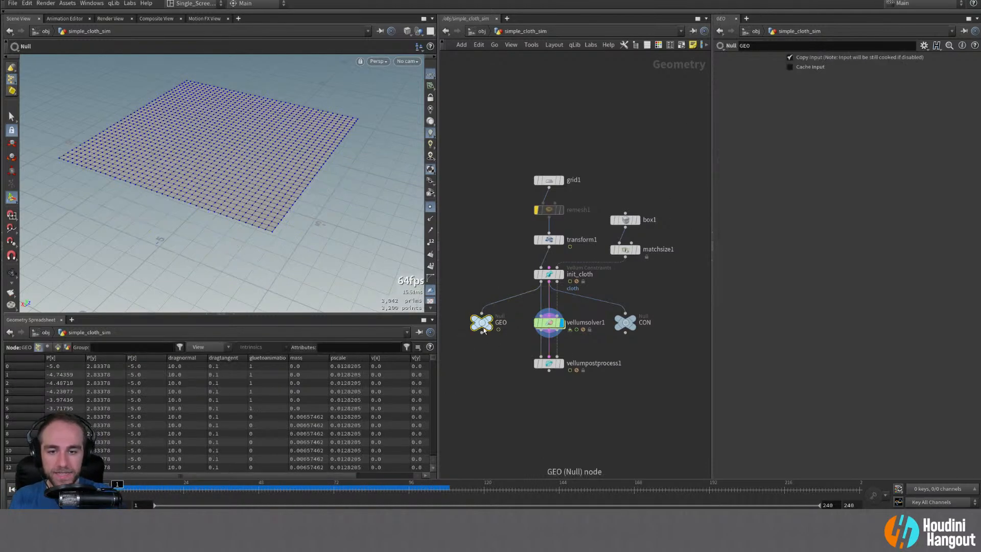
{"action": "left_click", "coordinate": [549, 274]}
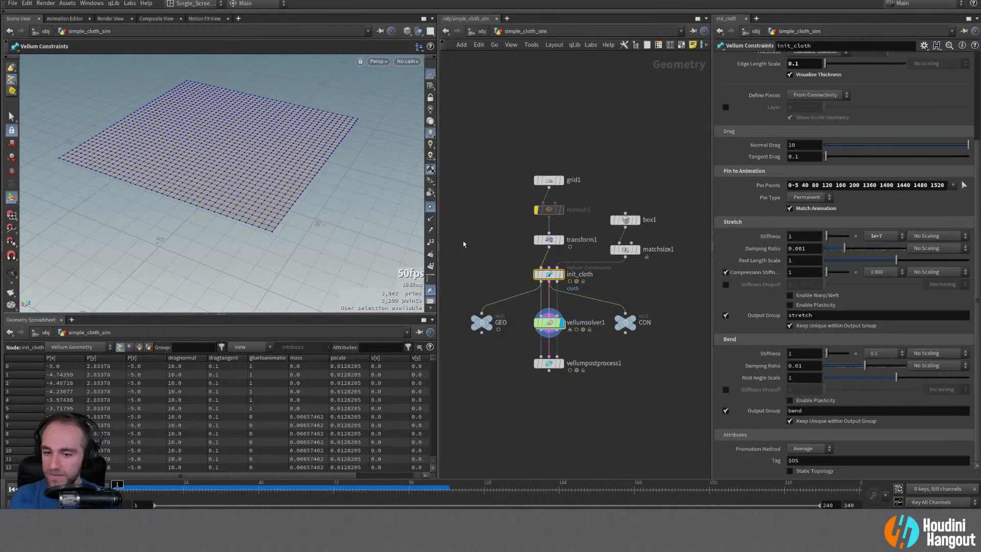
{"action": "left_click", "coordinate": [790, 208]}
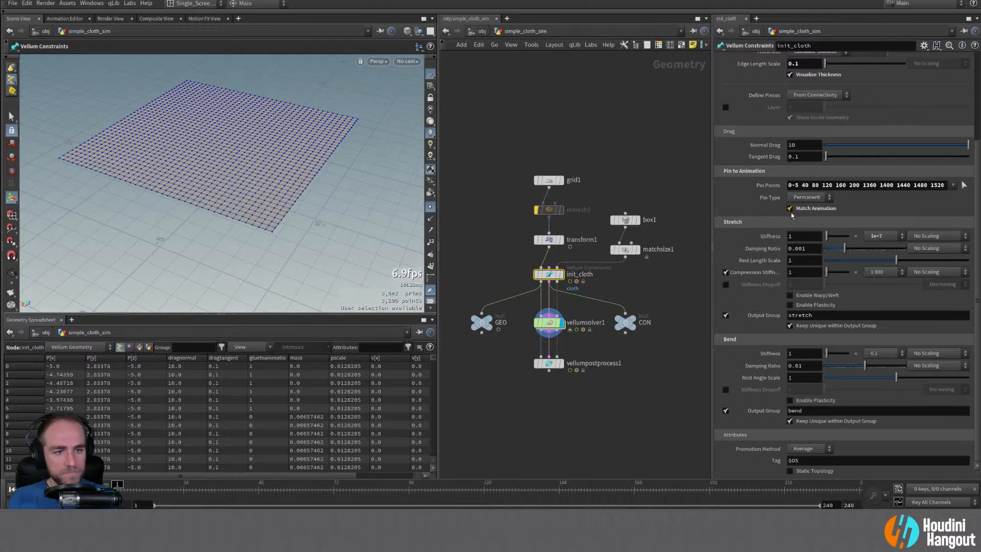
{"action": "left_click", "coordinate": [806, 198]}
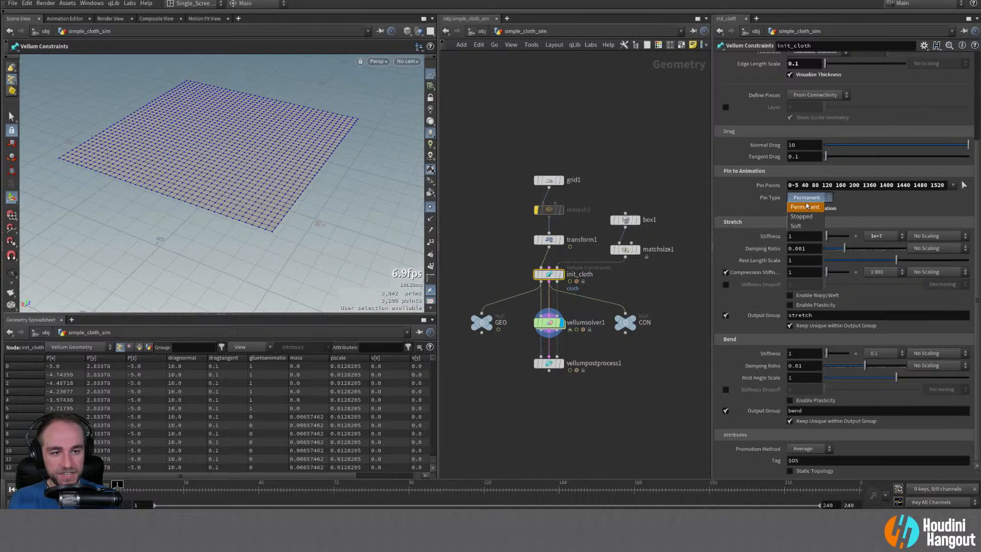
{"action": "left_click", "coordinate": [745, 206]}
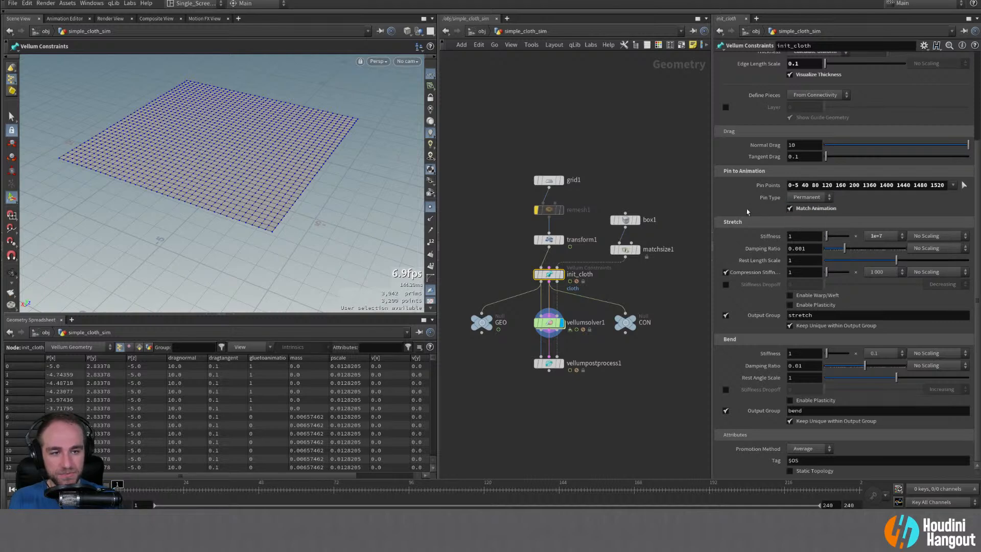
{"action": "left_click", "coordinate": [807, 198]}
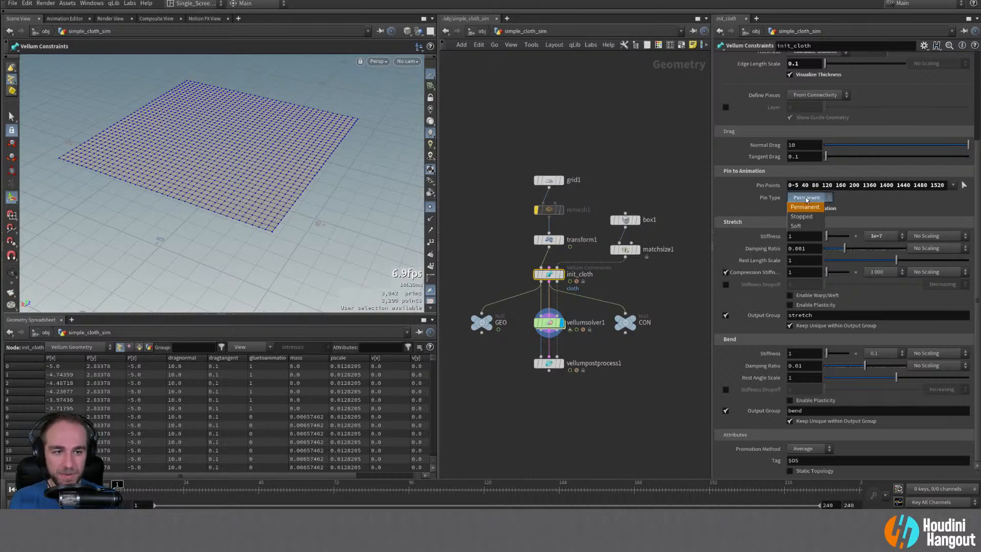
{"action": "left_click", "coordinate": [802, 226]}
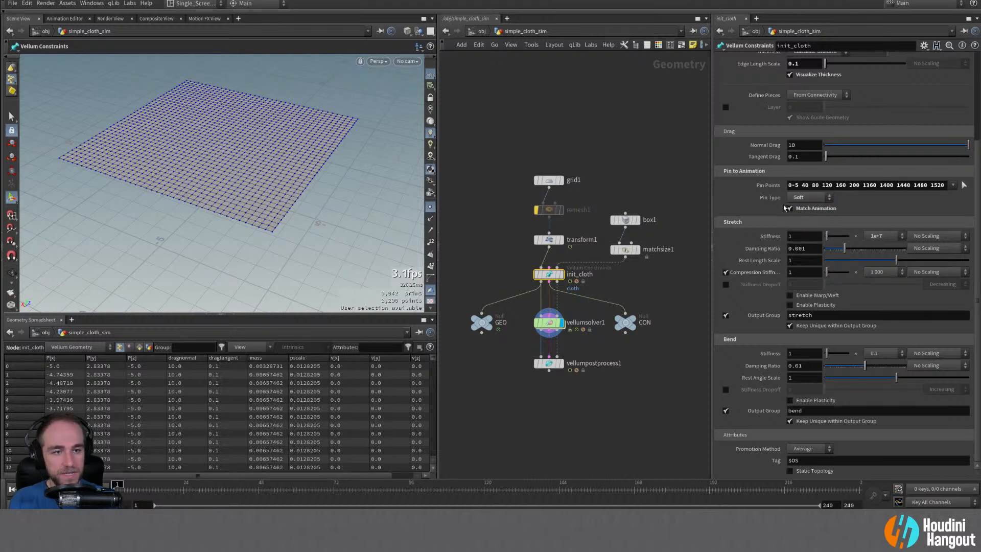
{"action": "left_click", "coordinate": [791, 210]}
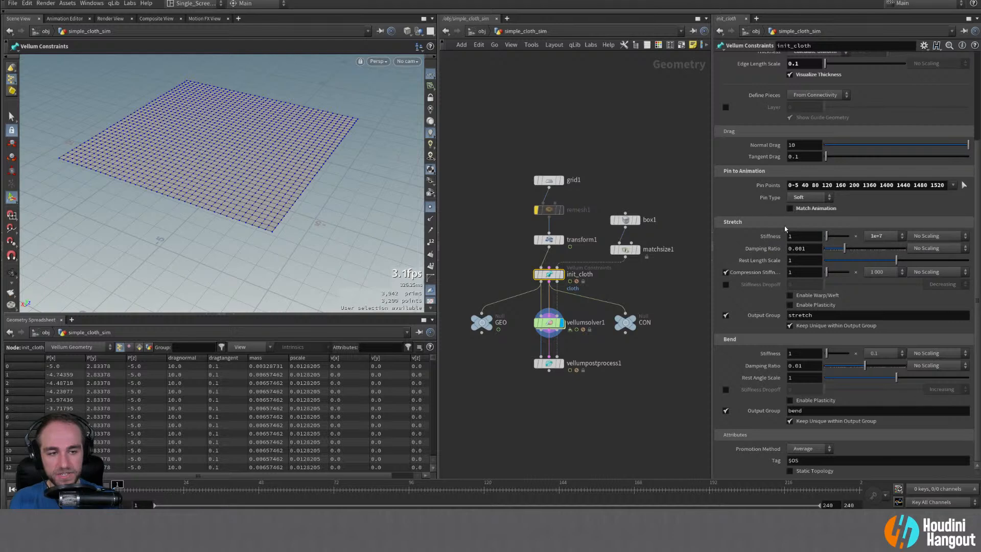
- Delete the animation channel on transform1's X translation, keeping its value at 0
{"action": "left_click", "coordinate": [550, 240]}
{"action": "middle_click", "coordinate": [793, 95], "text": "ctrl"}
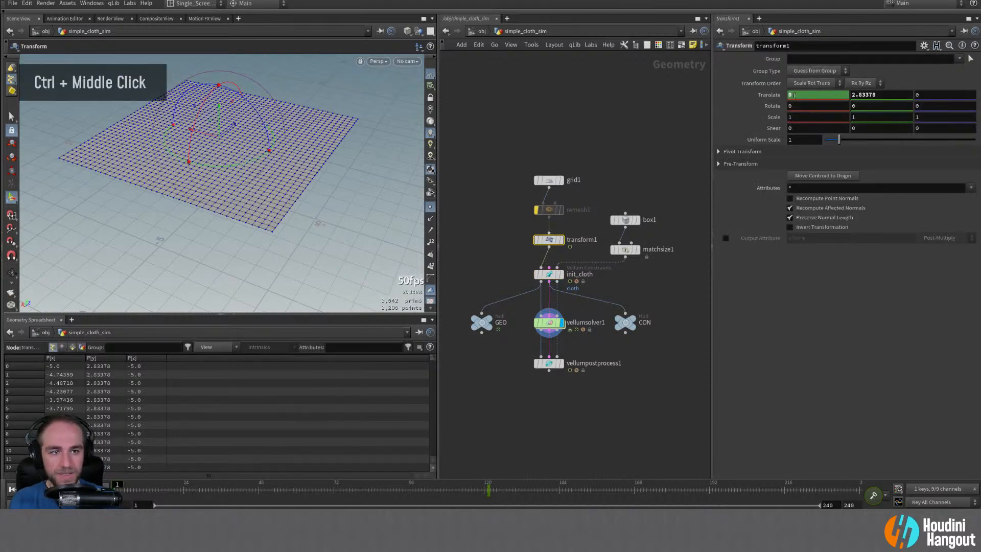
{"action": "middle_click", "coordinate": [794, 94], "text": "ctrl+shift"}
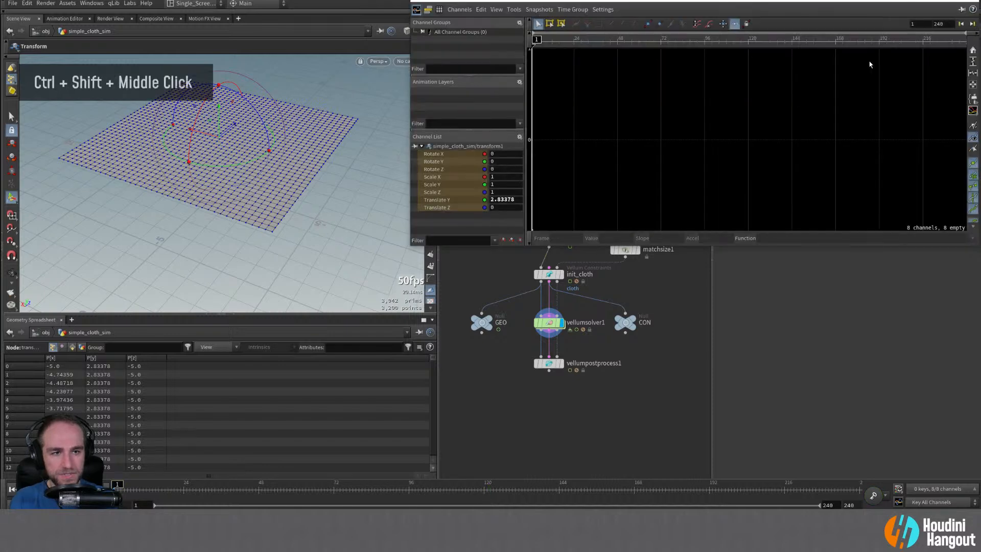
{"action": "middle_click", "coordinate": [798, 94], "text": "ctrl"}
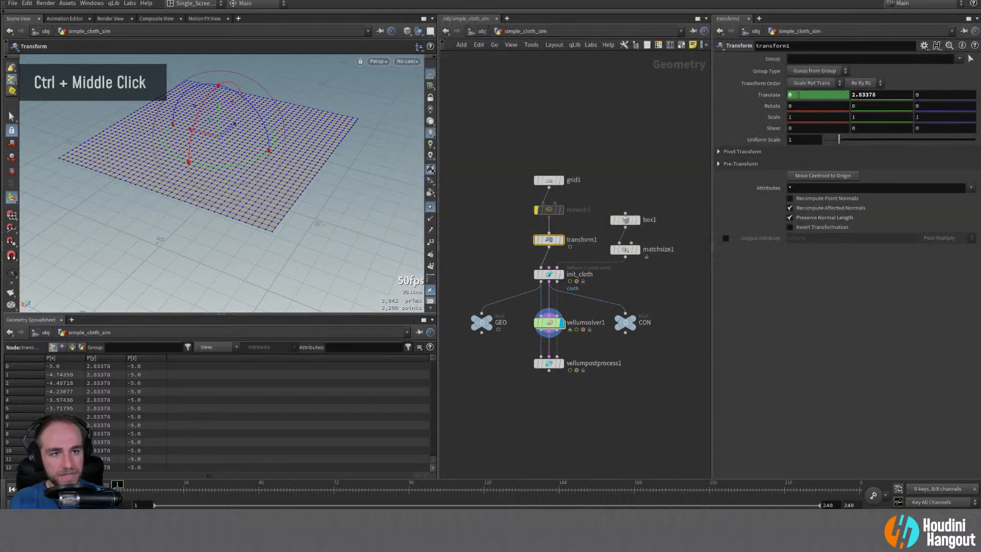
{"action": "middle_click", "coordinate": [798, 95], "text": "alt"}
{"action": "right_click", "coordinate": [797, 94]}
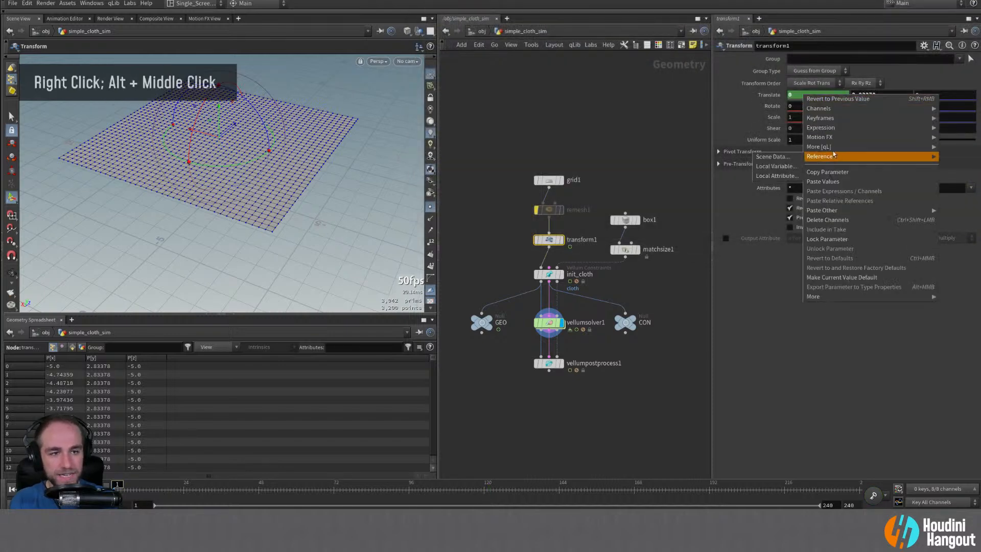
{"action": "left_click", "coordinate": [836, 220]}
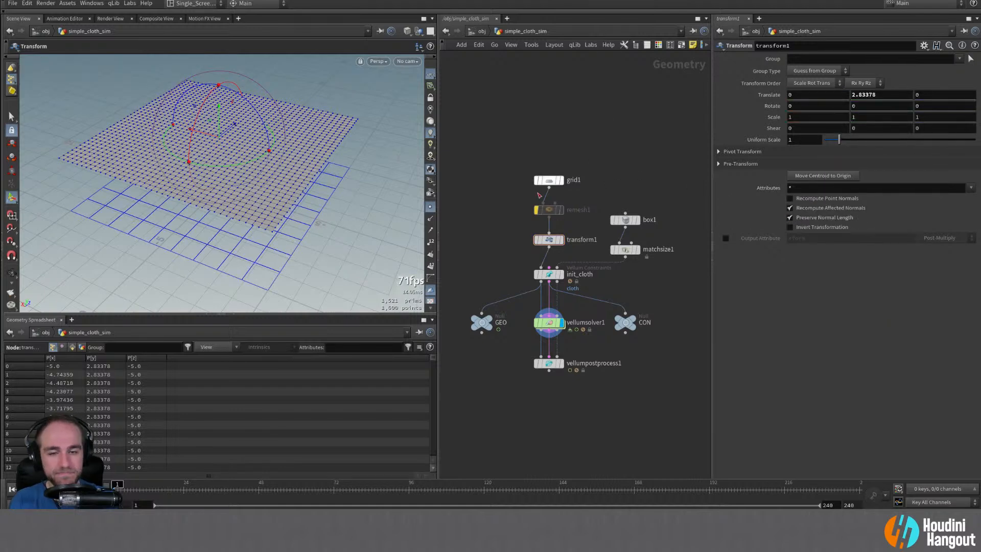
- Hide the point markers in the viewport and inspect init_cloth's point mass values under soft pinning
{"action": "key", "text": "Escape"}
{"action": "key", "text": "Escape"}
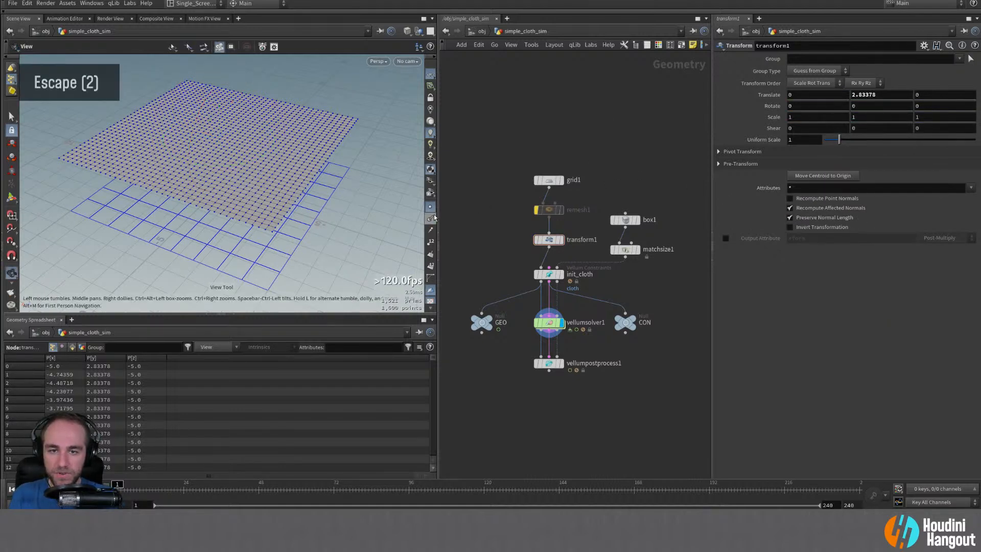
{"action": "middle_click_drag", "start_coordinate": [239, 175], "coordinate": [262, 192], "text": "alt"}
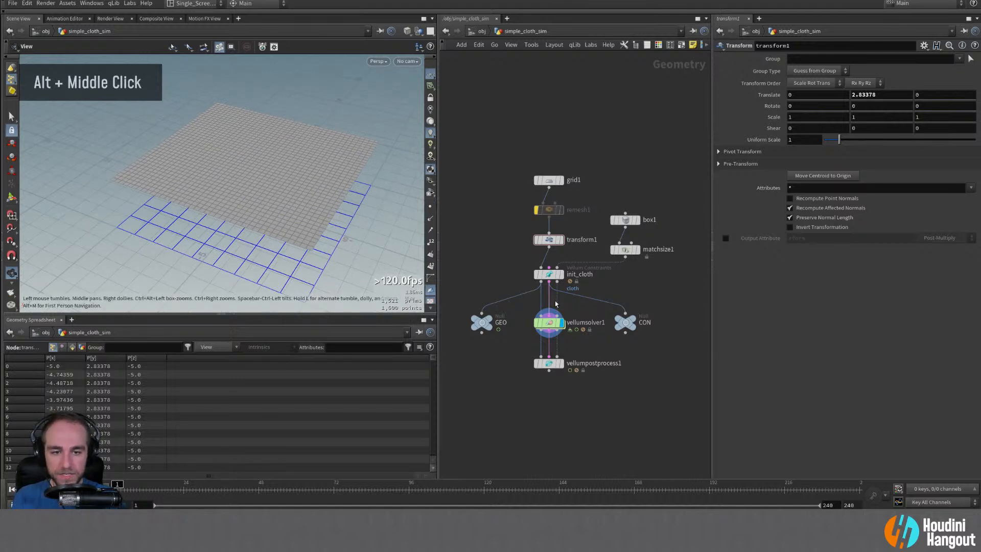
{"action": "left_click", "coordinate": [548, 274]}
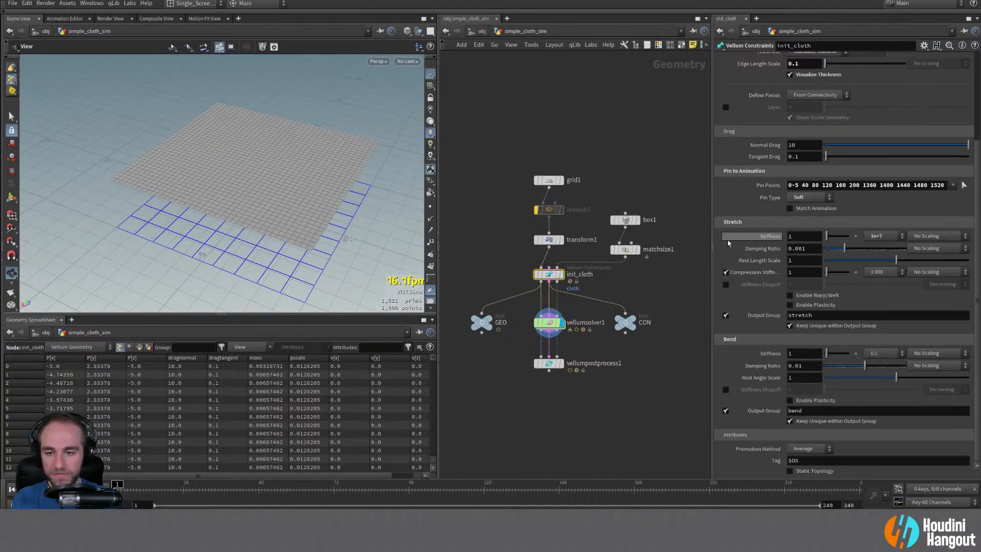
{"action": "scroll", "coordinate": [266, 428], "scroll_direction": "down", "scroll_amount": 1}
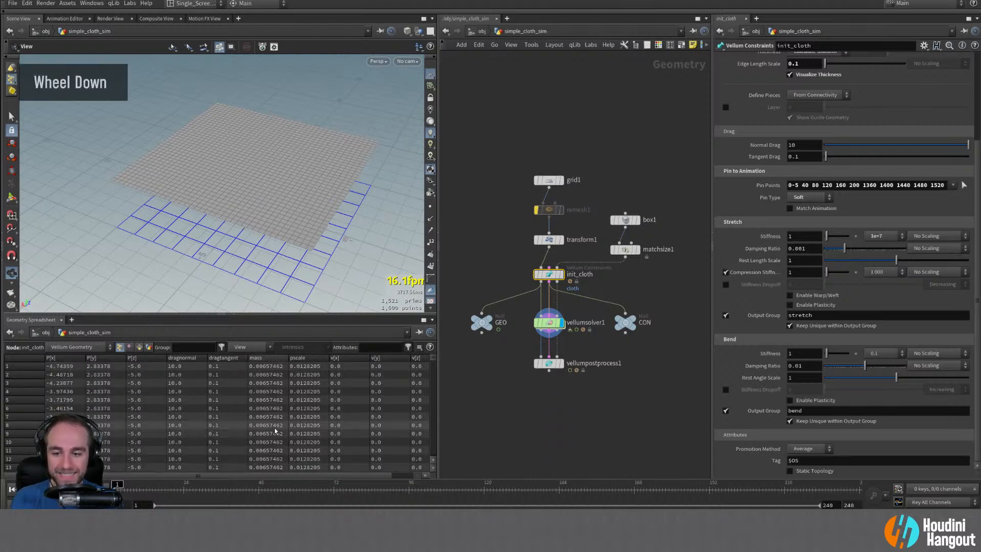
- Compare the mass values of pinned and interior points through init_cloth's point attribute list
{"action": "scroll", "coordinate": [263, 403], "scroll_direction": "up", "scroll_amount": 6}
{"action": "scroll", "coordinate": [263, 389], "scroll_direction": "down", "scroll_amount": 20}
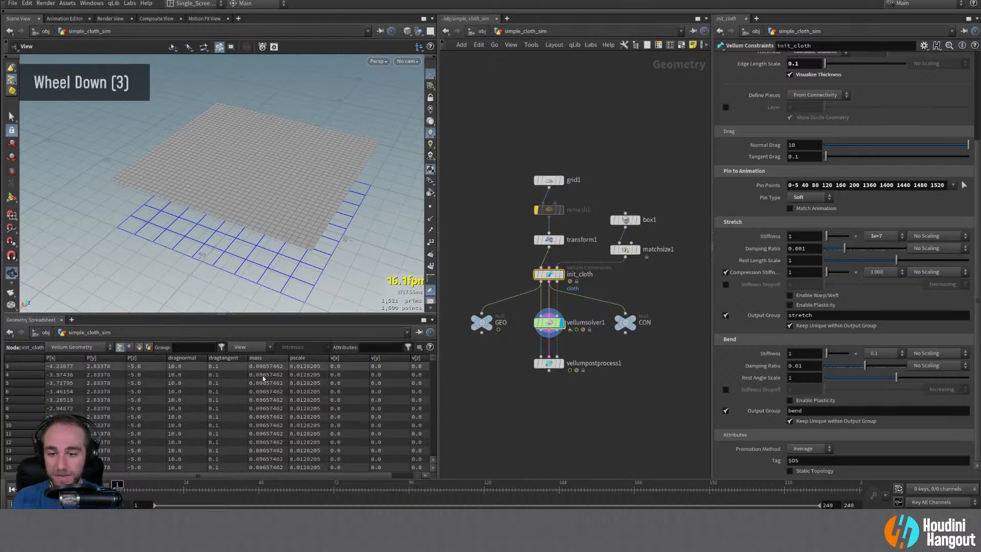
{"action": "scroll", "coordinate": [264, 398], "scroll_direction": "down", "scroll_amount": 20}
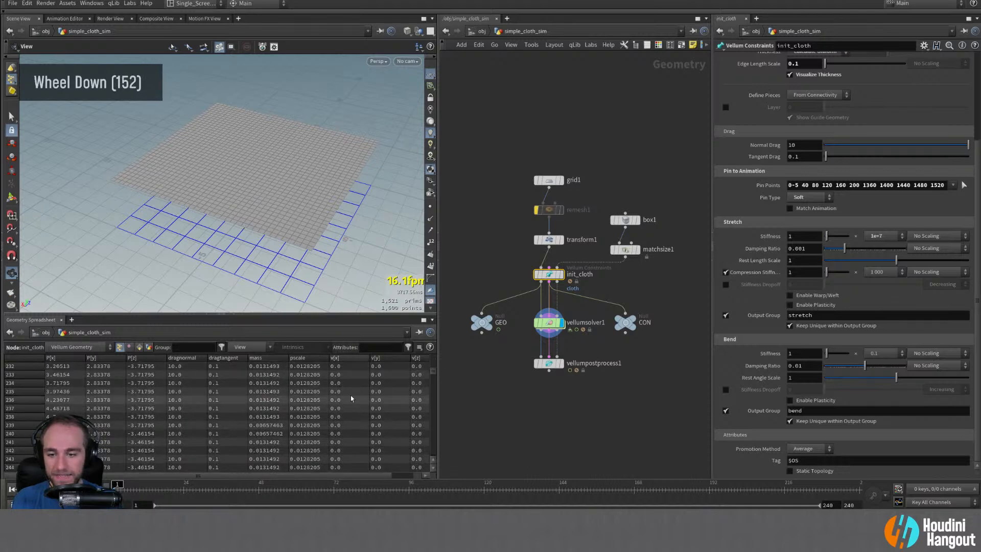
{"action": "left_click_drag", "start_coordinate": [433, 372], "coordinate": [432, 358]}
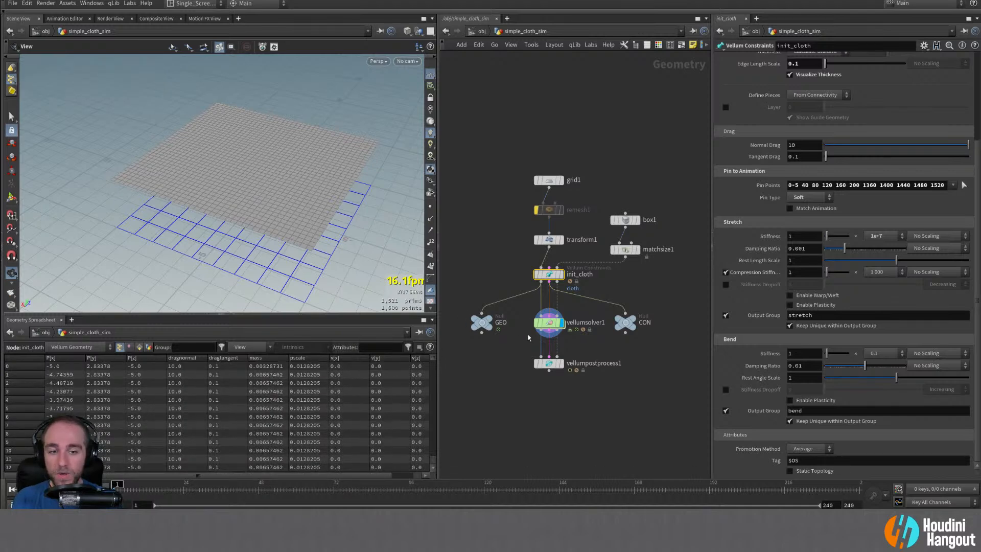
- Check primitive attributes instead of points and display CON to examine its constraint rows through to the pin constraints
{"action": "left_click", "coordinate": [139, 347]}
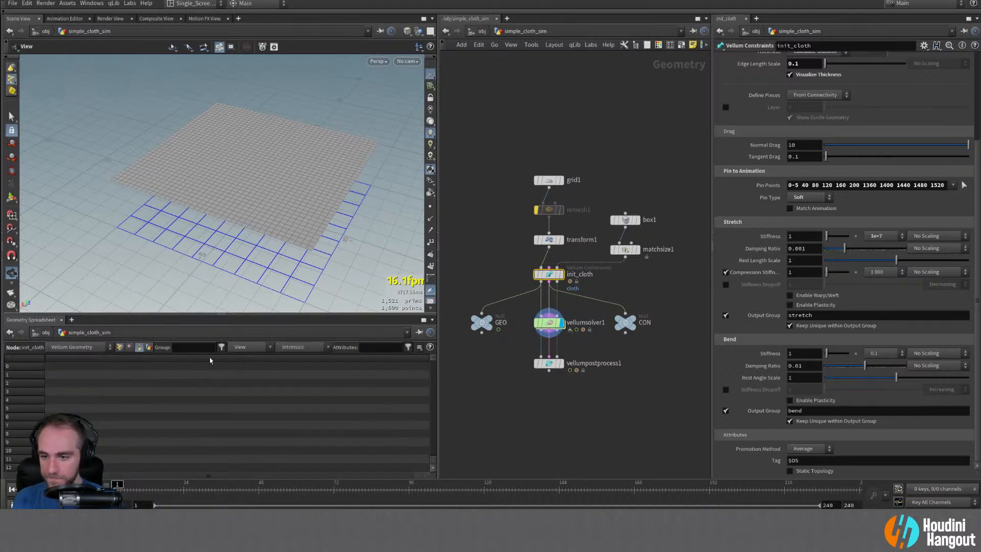
{"action": "scroll", "coordinate": [102, 403], "scroll_direction": "up", "scroll_amount": 20}
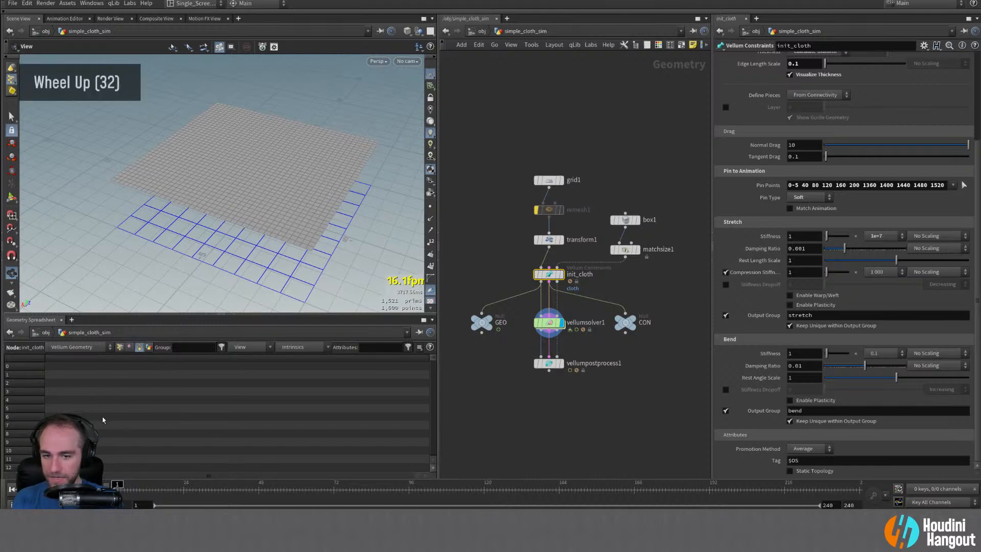
{"action": "double_click", "coordinate": [623, 323]}
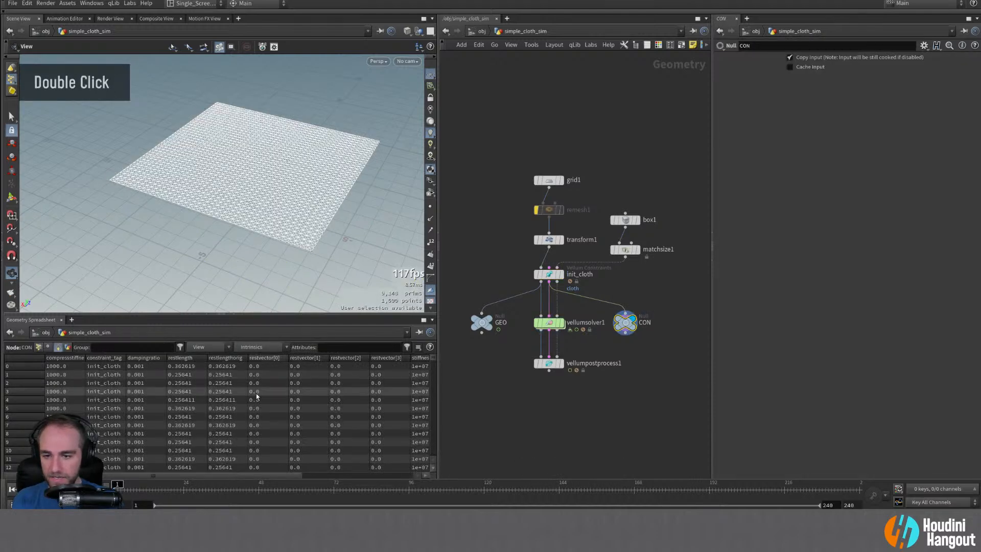
{"action": "scroll", "coordinate": [256, 396], "scroll_direction": "down", "scroll_amount": 20}
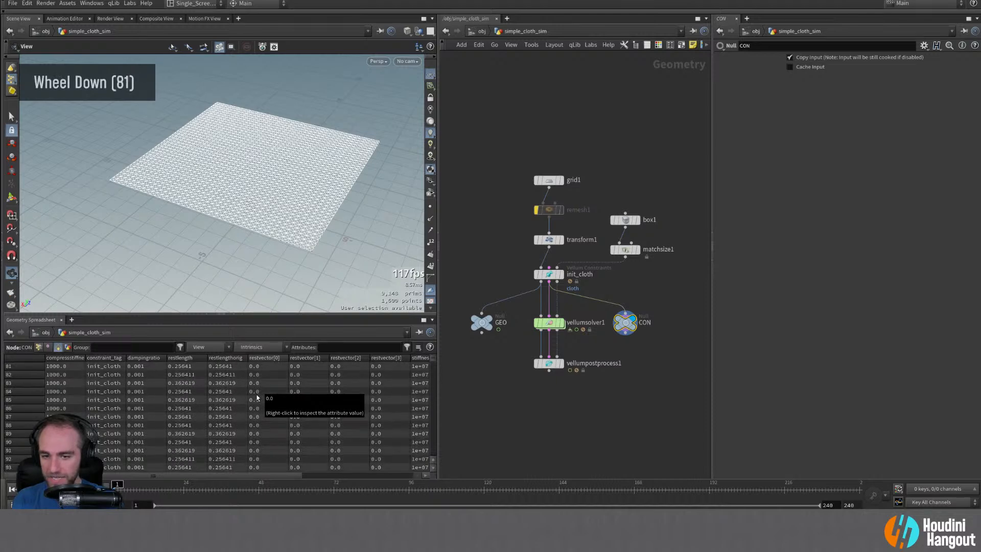
{"action": "scroll", "coordinate": [257, 398], "scroll_direction": "down", "scroll_amount": 20}
{"action": "scroll", "coordinate": [258, 400], "scroll_direction": "down", "scroll_amount": 20}
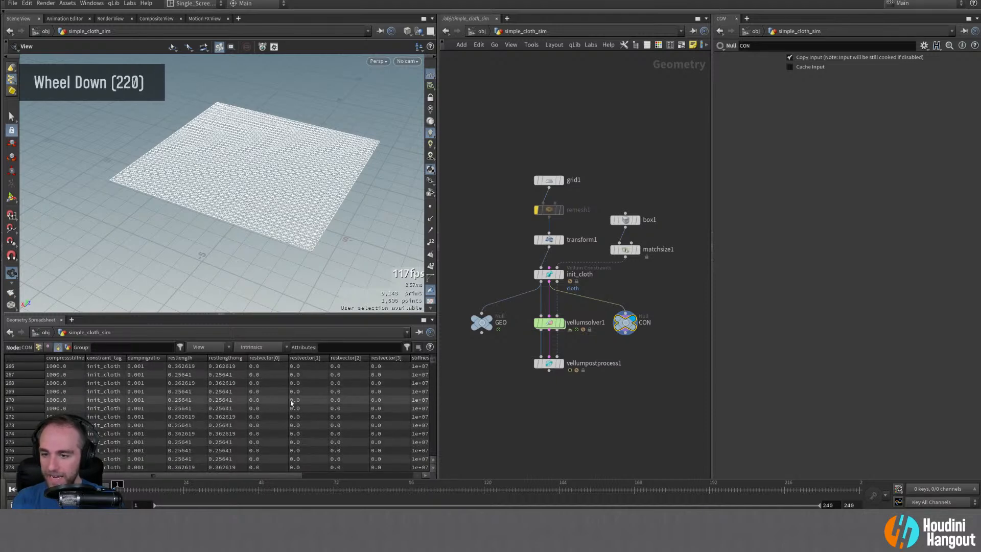
{"action": "left_click_drag", "start_coordinate": [433, 364], "coordinate": [433, 458]}
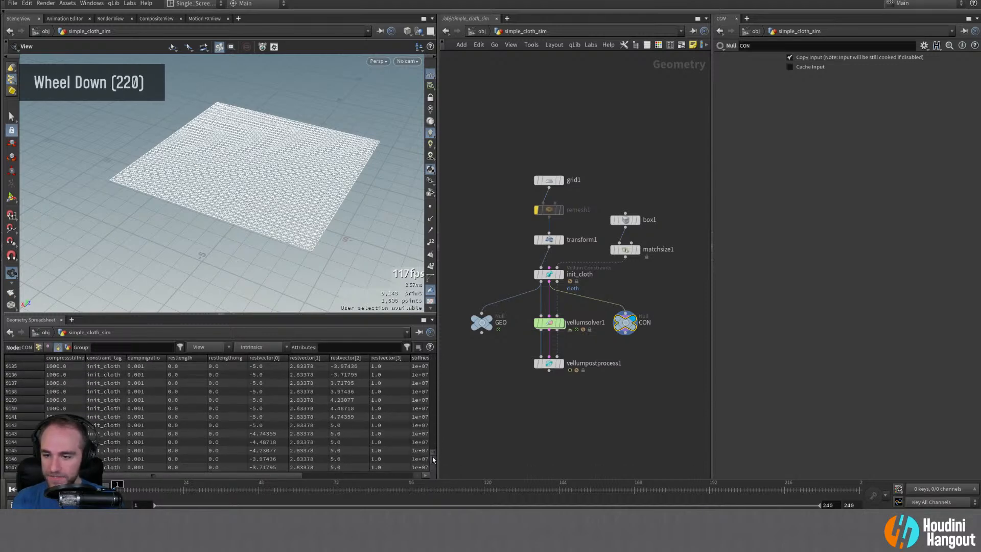
- Compare the type, stiffness and restvector values of CON's bend and pin constraints where the two types meet
{"action": "left_click_drag", "start_coordinate": [229, 479], "coordinate": [286, 474]}
{"action": "scroll", "coordinate": [416, 452], "scroll_direction": "down", "scroll_amount": 8}
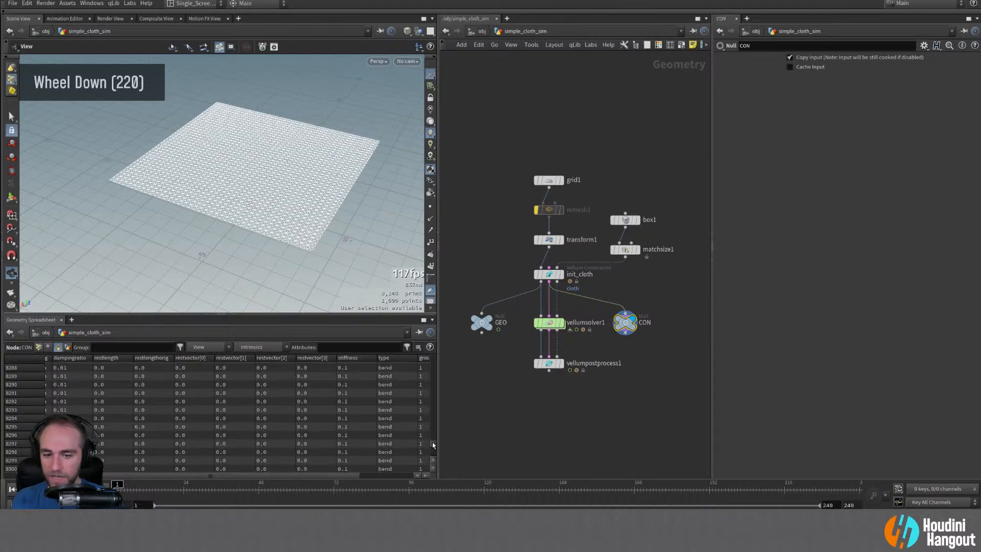
{"action": "scroll", "coordinate": [287, 424], "scroll_direction": "down", "scroll_amount": 8}
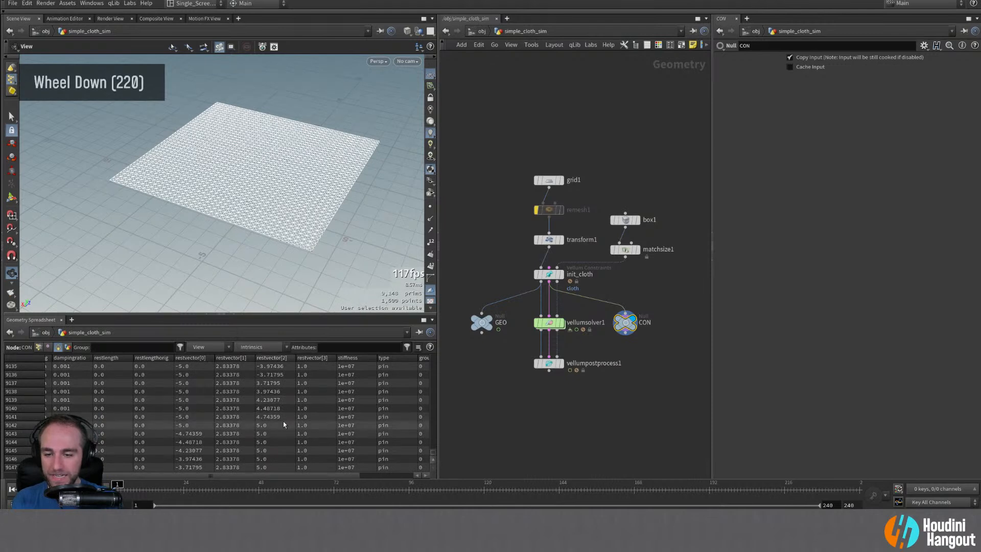
{"action": "scroll", "coordinate": [283, 421], "scroll_direction": "up", "scroll_amount": 7}
{"action": "scroll", "coordinate": [283, 424], "scroll_direction": "up", "scroll_amount": 6}
{"action": "scroll", "coordinate": [283, 424], "scroll_direction": "down", "scroll_amount": 2}
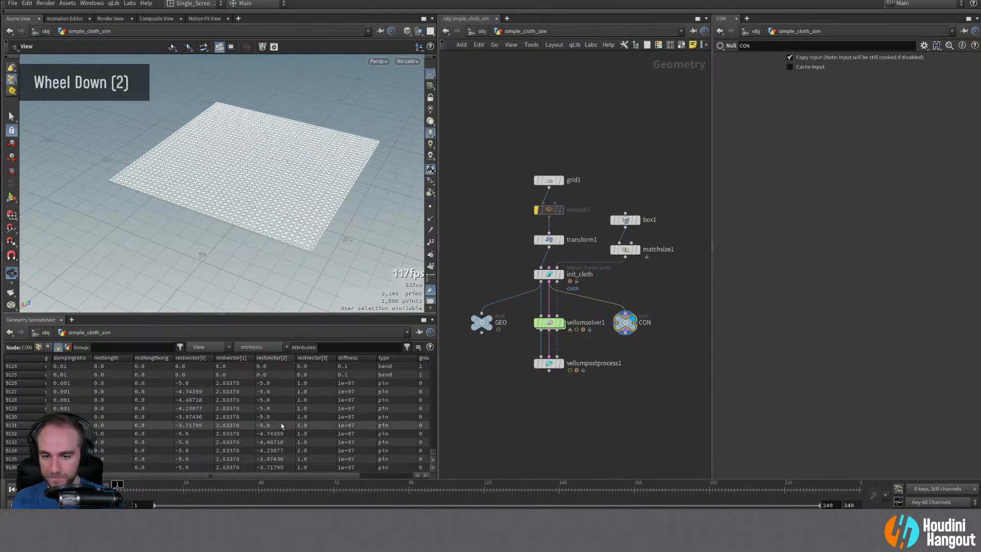
{"action": "left_click_drag", "start_coordinate": [268, 475], "coordinate": [212, 476]}
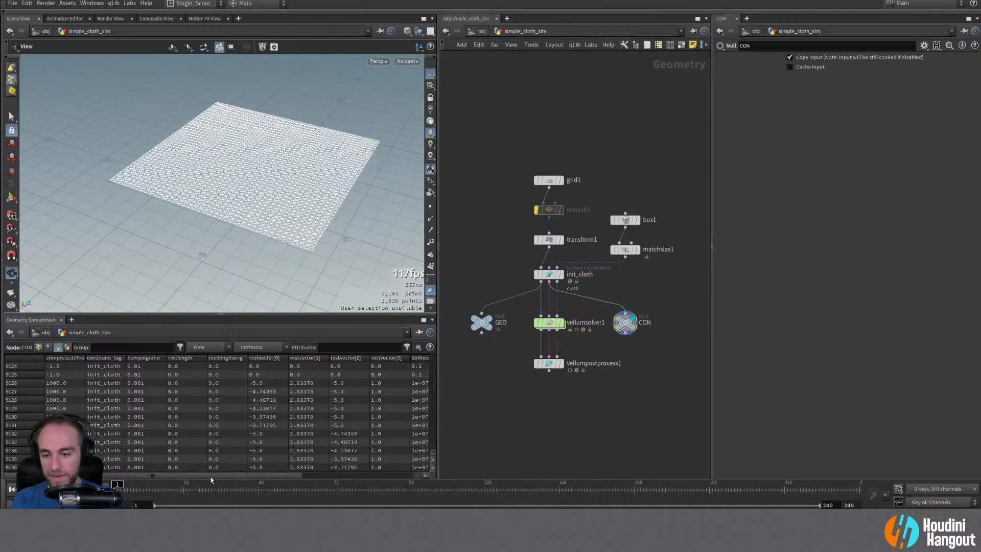
- Display vellumsolver1, review init_cloth's Pin to Animation settings and play the simulation with the soft pins
{"action": "middle_click_drag", "start_coordinate": [259, 201], "coordinate": [286, 205], "text": "alt"}
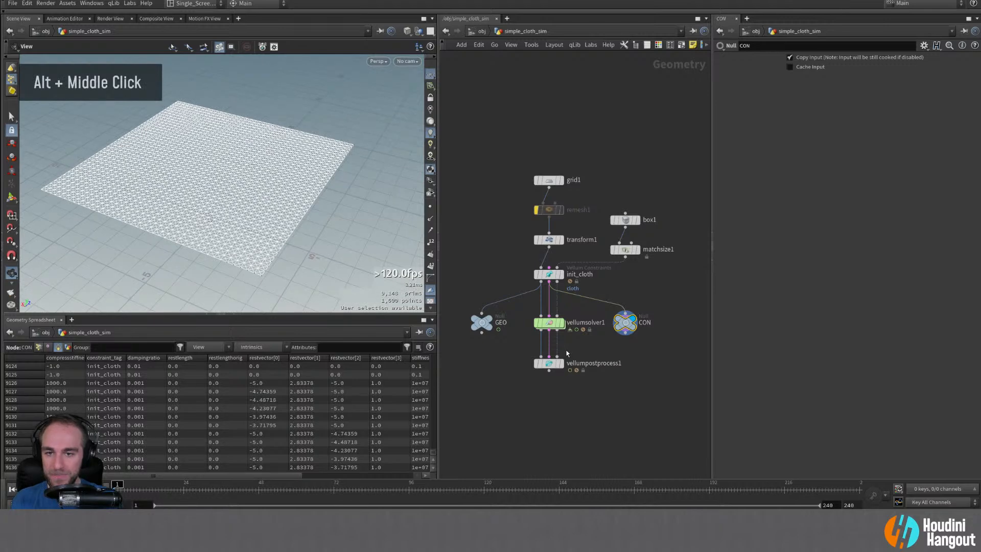
{"action": "double_click", "coordinate": [543, 324]}
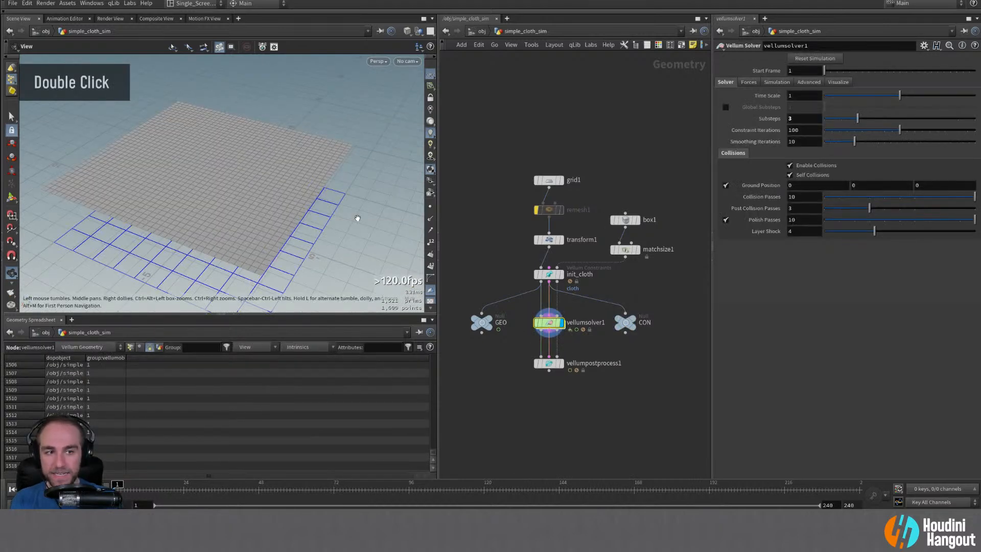
{"action": "left_click", "coordinate": [548, 274]}
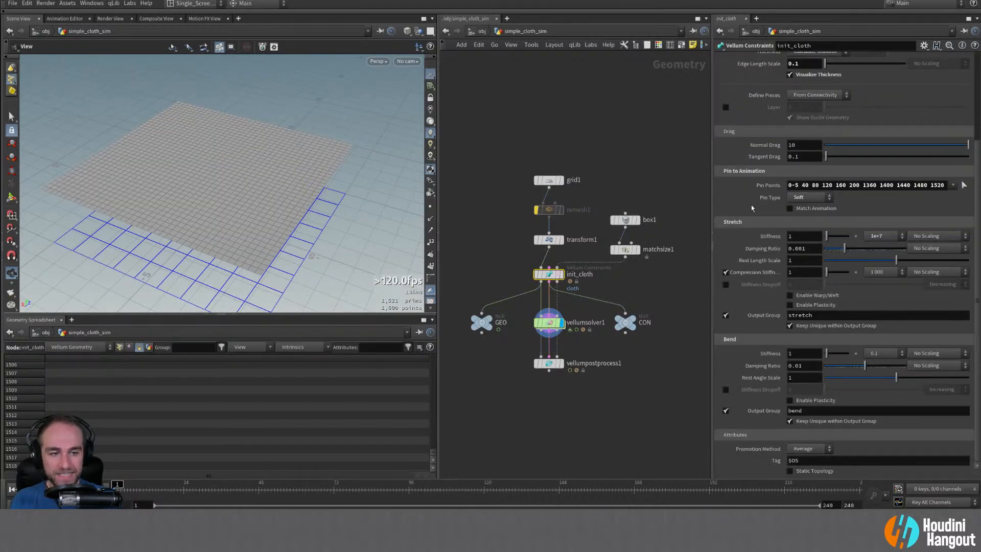
{"action": "scroll", "coordinate": [740, 210], "scroll_direction": "down", "scroll_amount": 3}
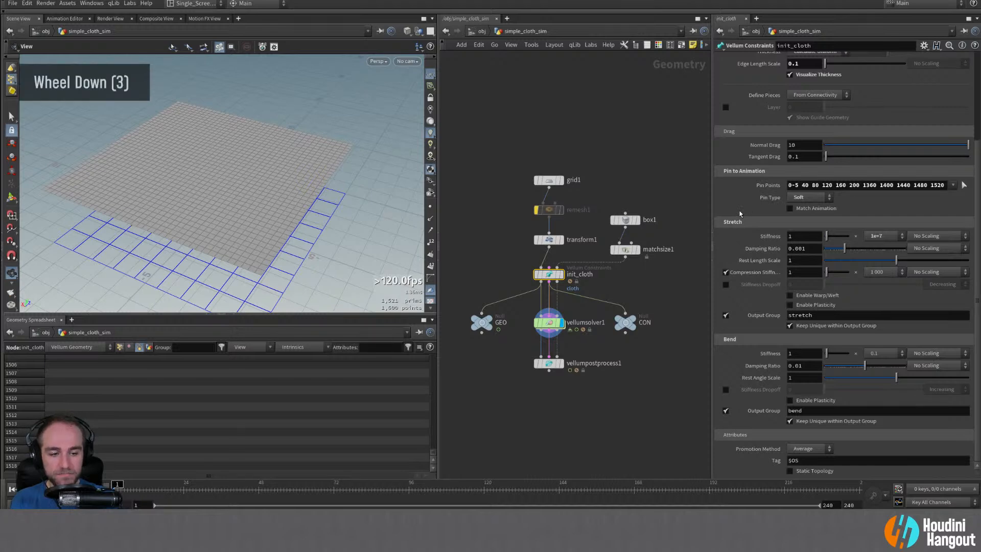
{"action": "scroll", "coordinate": [739, 211], "scroll_direction": "up", "scroll_amount": 2}
{"action": "scroll", "coordinate": [726, 232], "scroll_direction": "down", "scroll_amount": 2}
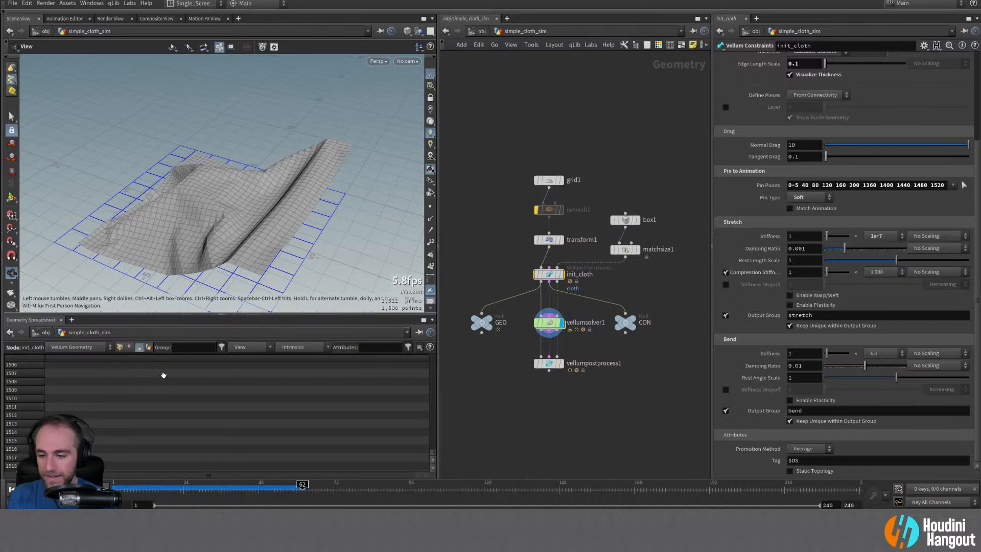
- Display CON and examine the stiffness of its pin constraints against the bend constraints
{"action": "double_click", "coordinate": [625, 321]}
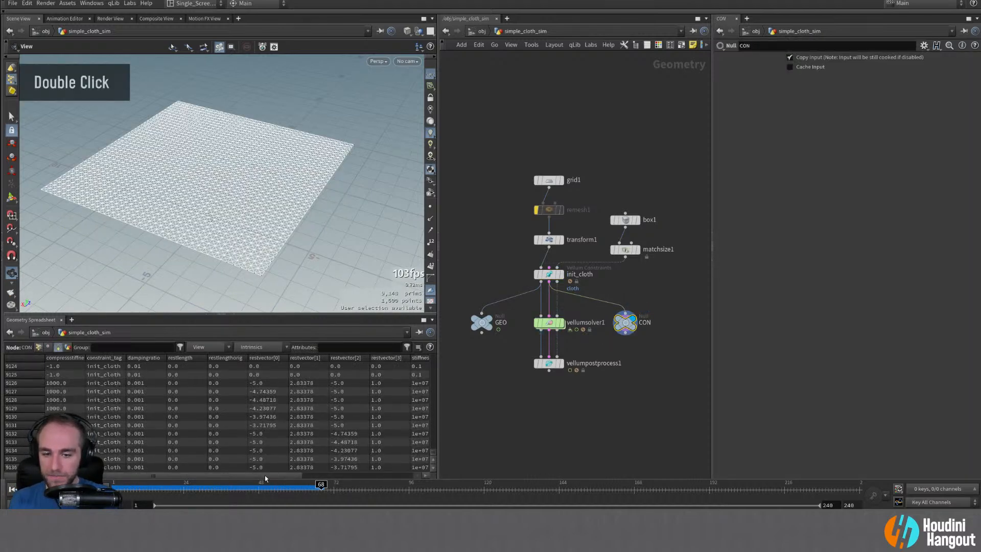
{"action": "left_click", "coordinate": [249, 476]}
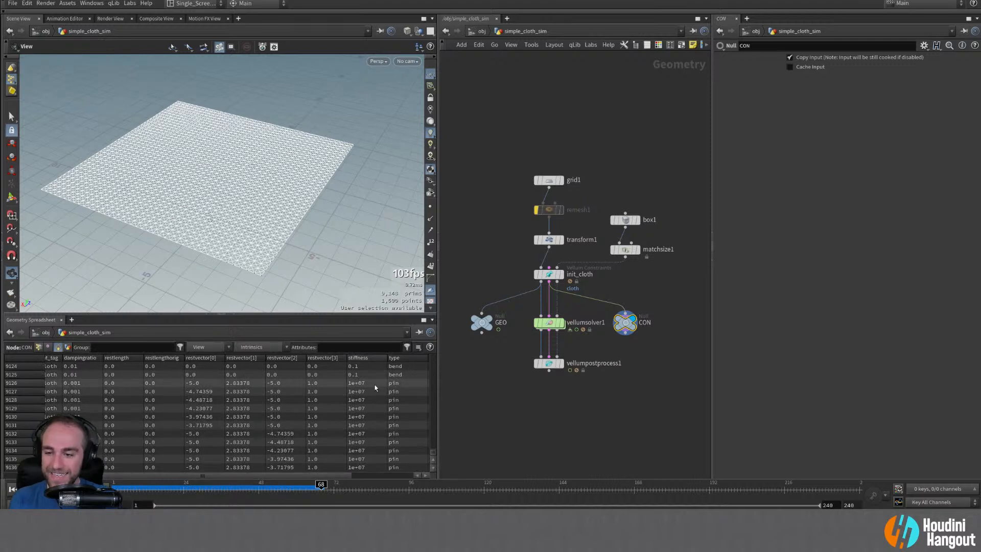
{"action": "scroll", "coordinate": [376, 387], "scroll_direction": "down", "scroll_amount": 10}
{"action": "scroll", "coordinate": [364, 411], "scroll_direction": "up", "scroll_amount": 4}
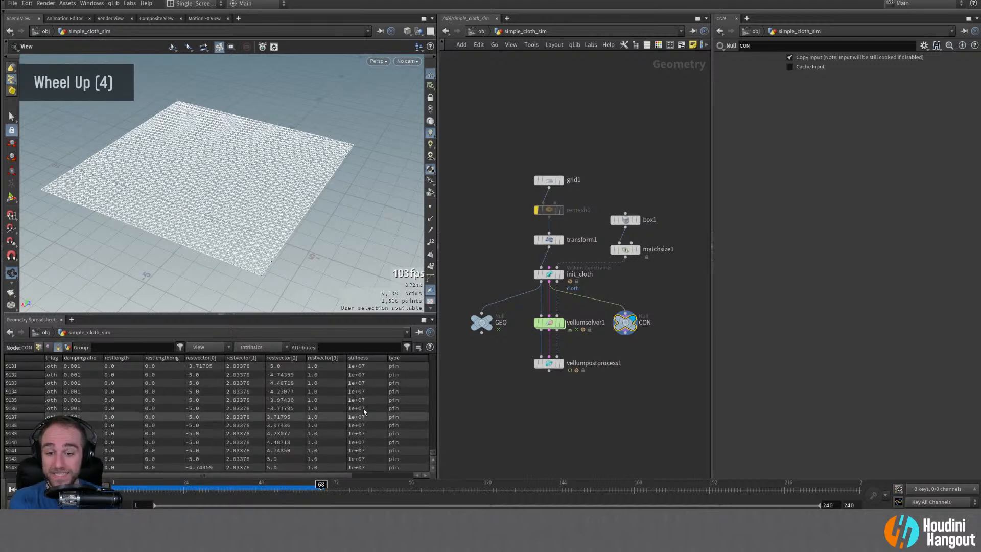
{"action": "scroll", "coordinate": [363, 408], "scroll_direction": "up", "scroll_amount": 12}
{"action": "scroll", "coordinate": [358, 408], "scroll_direction": "down", "scroll_amount": 7}
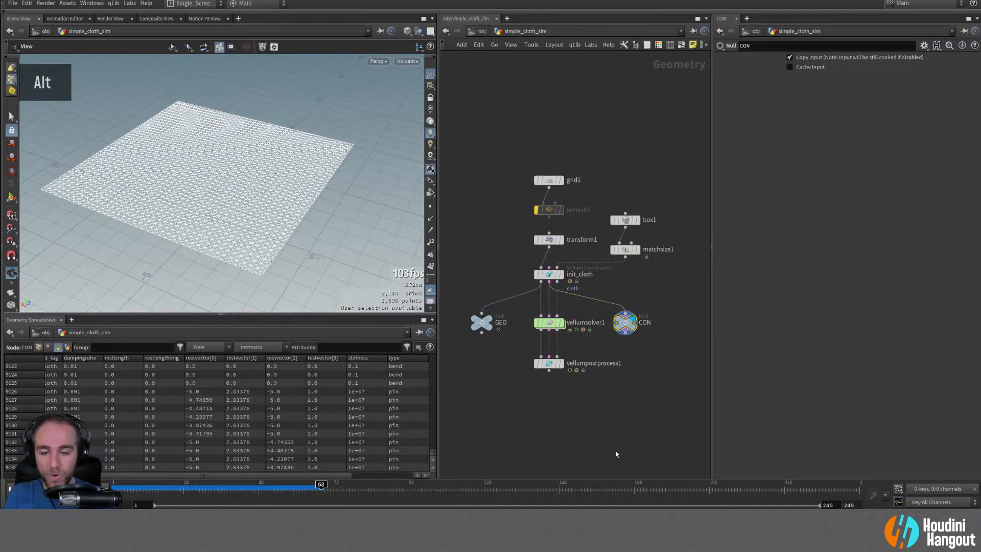
- Move vellumsolver1 and vellumpostprocess1 further below init_cloth and shift CON outward to make room for a node
{"action": "middle_click_drag", "start_coordinate": [507, 307], "coordinate": [510, 287], "text": "alt"}
{"action": "left_click_drag", "start_coordinate": [566, 370], "coordinate": [565, 370]}
{"action": "left_click_drag", "start_coordinate": [550, 302], "coordinate": [550, 344]}
{"action": "left_click_drag", "start_coordinate": [635, 307], "coordinate": [646, 306]}
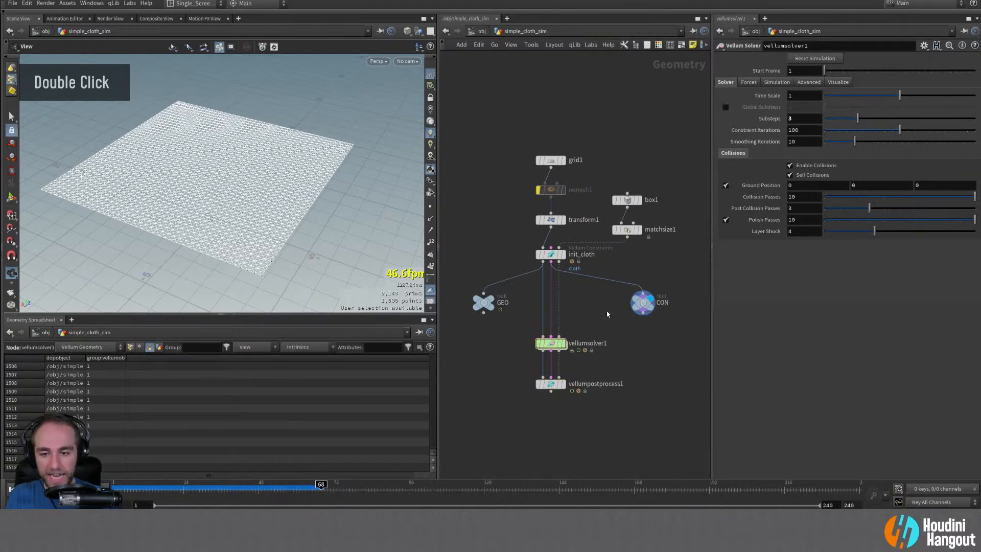
- Review init_cloth and vellumpostprocess1, and display and select vellumsolver1 to view the simulated cloth
{"action": "left_click", "coordinate": [551, 253]}
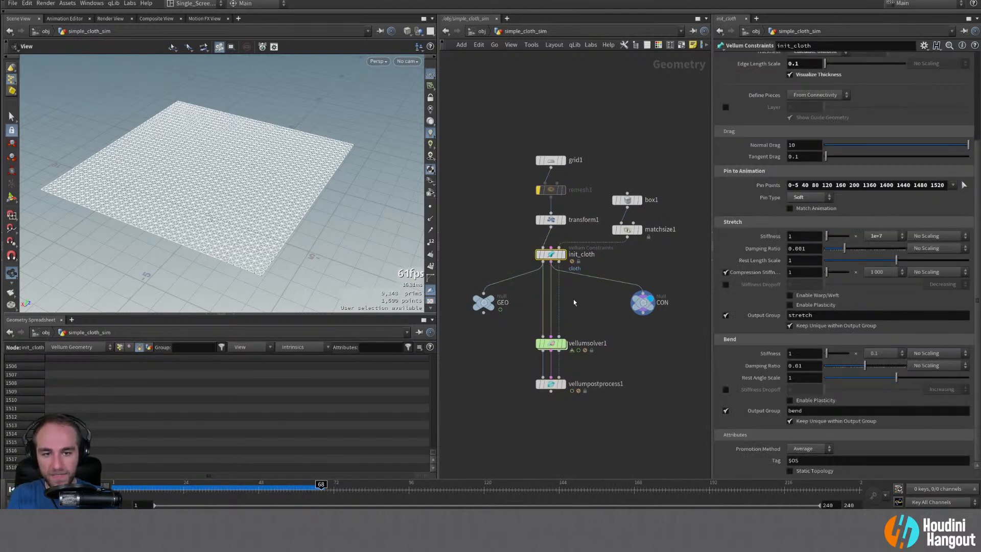
{"action": "left_click", "coordinate": [548, 344]}
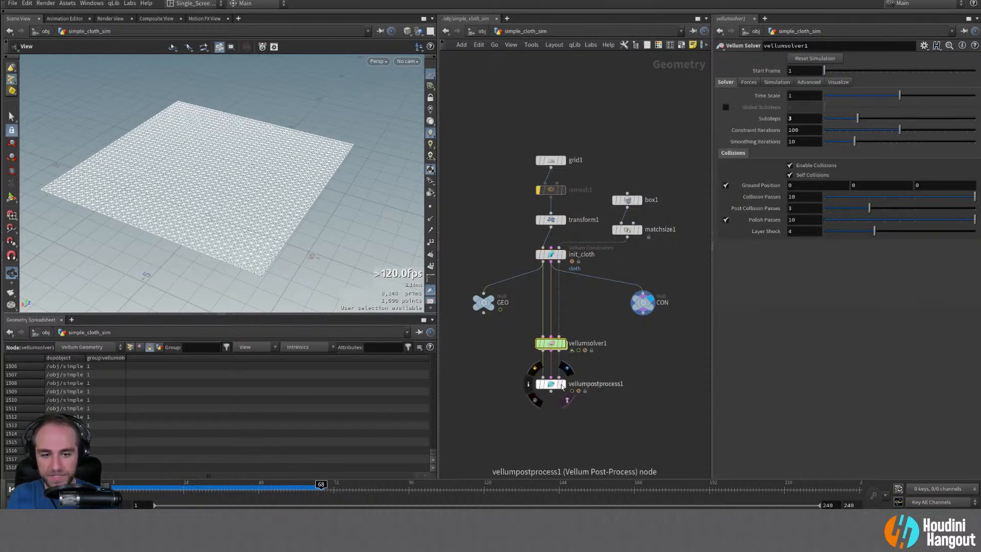
{"action": "double_click", "coordinate": [552, 384]}
{"action": "left_click", "coordinate": [562, 343]}
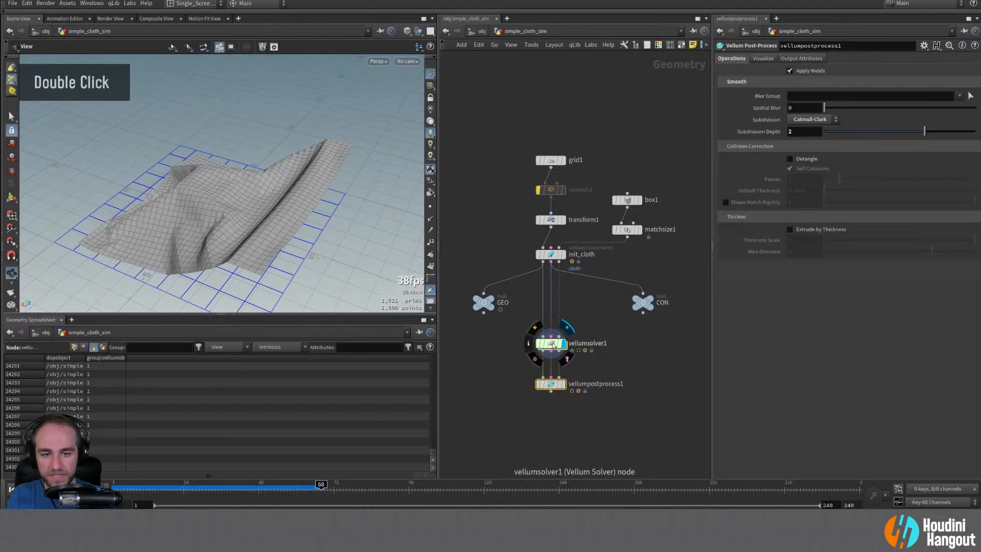
{"action": "left_click", "coordinate": [551, 343]}
- Add an Attribute Adjust Float node between init_cloth and vellumsolver1, beside the constraint wires
{"action": "key", "text": "Tab"}
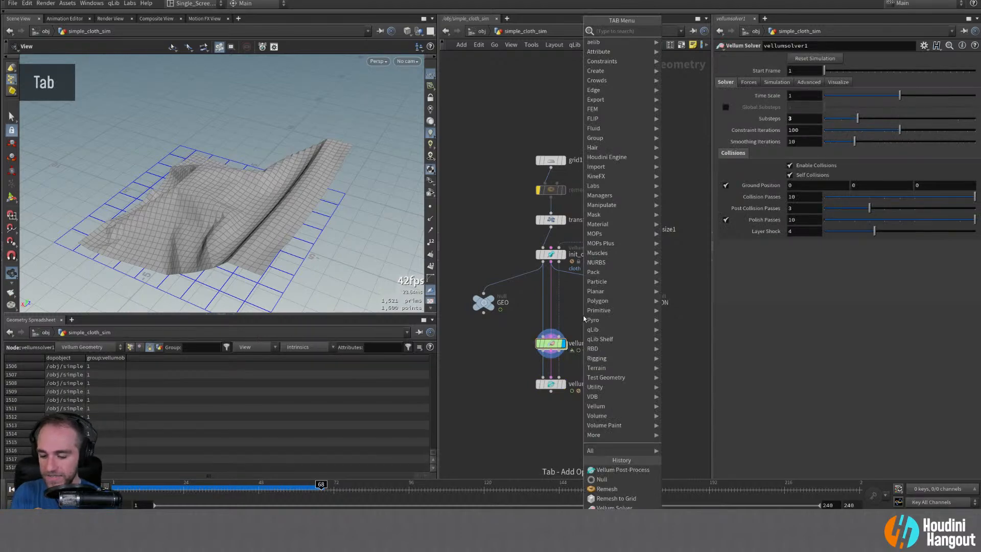
{"action": "type", "text": "at"}
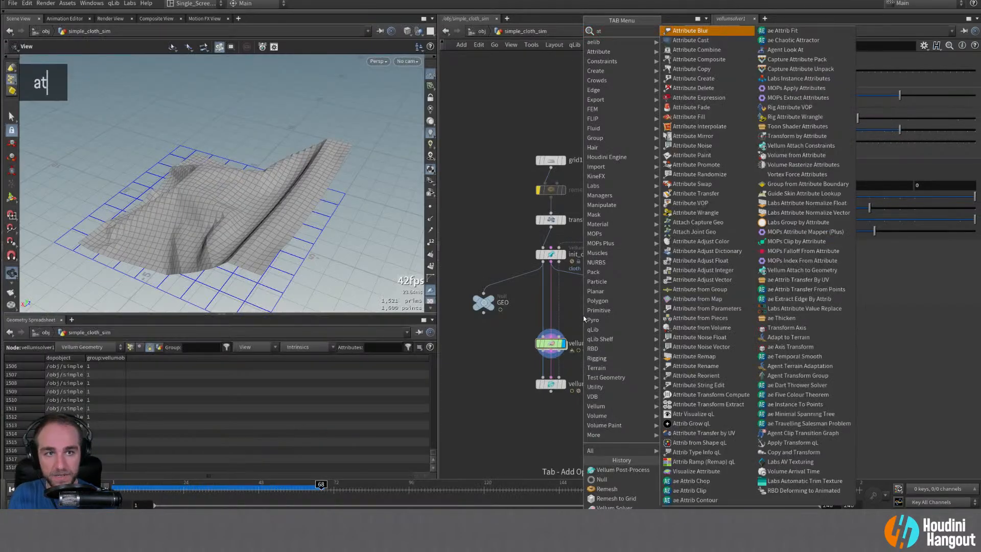
{"action": "type", "text": "tri"}
{"action": "key", "text": "BackSpace"}
{"action": "key", "text": "BackSpace"}
{"action": "type", "text": "trib"}
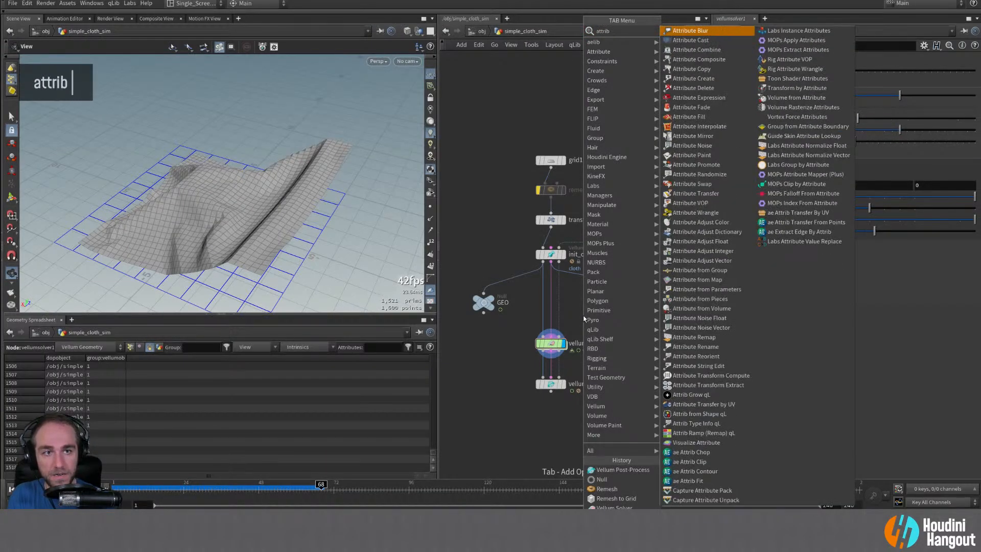
{"action": "type", "text": " ad"}
{"action": "key", "text": "Down"}
{"action": "key", "text": "Down"}
{"action": "key", "text": "Down"}
{"action": "key", "text": "Down"}
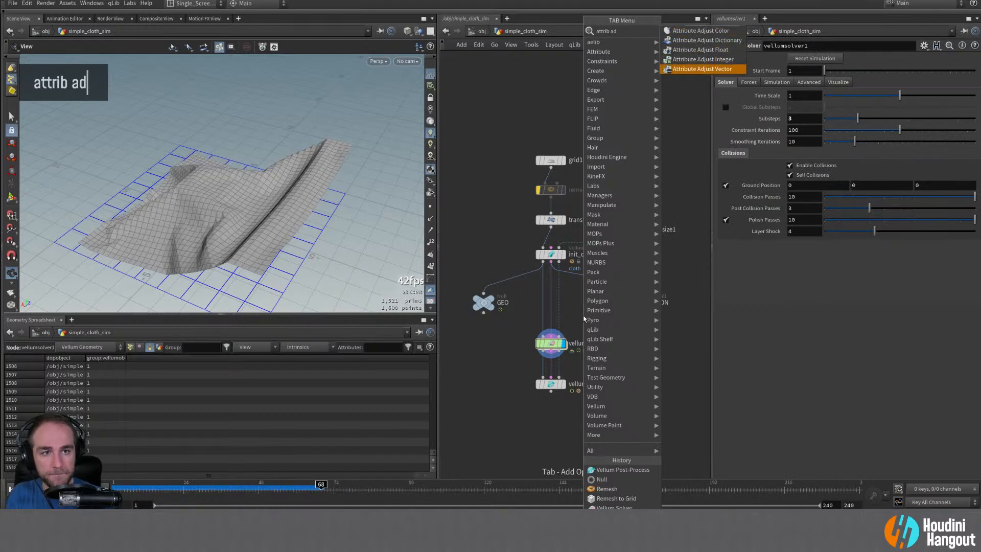
{"action": "key", "text": "Return"}
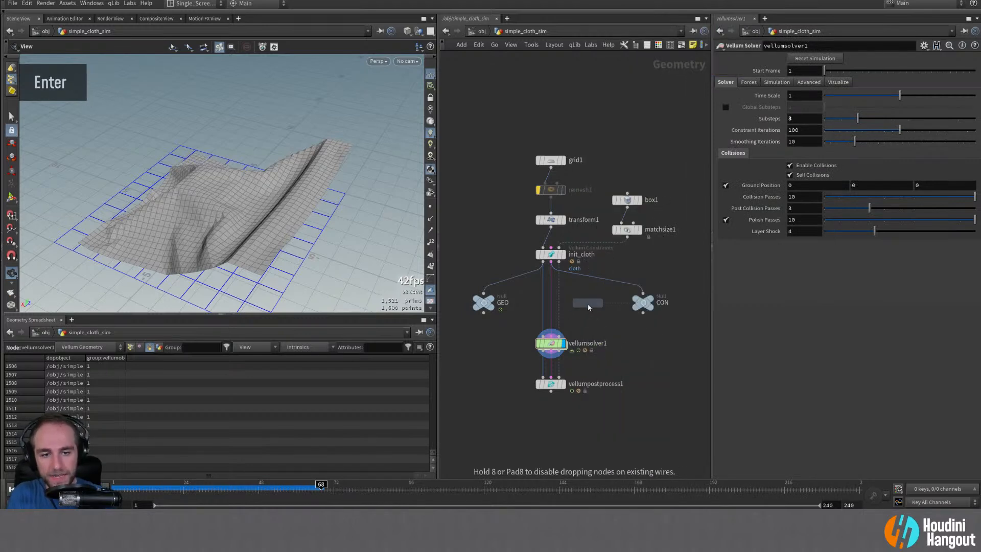
{"action": "left_click", "coordinate": [586, 307]}
- Wire attribadjustfloat1 into the constraint stream, from init_cloth's second output to vellumsolver1's second input
{"action": "left_click", "coordinate": [587, 296]}
{"action": "left_click", "coordinate": [550, 262]}
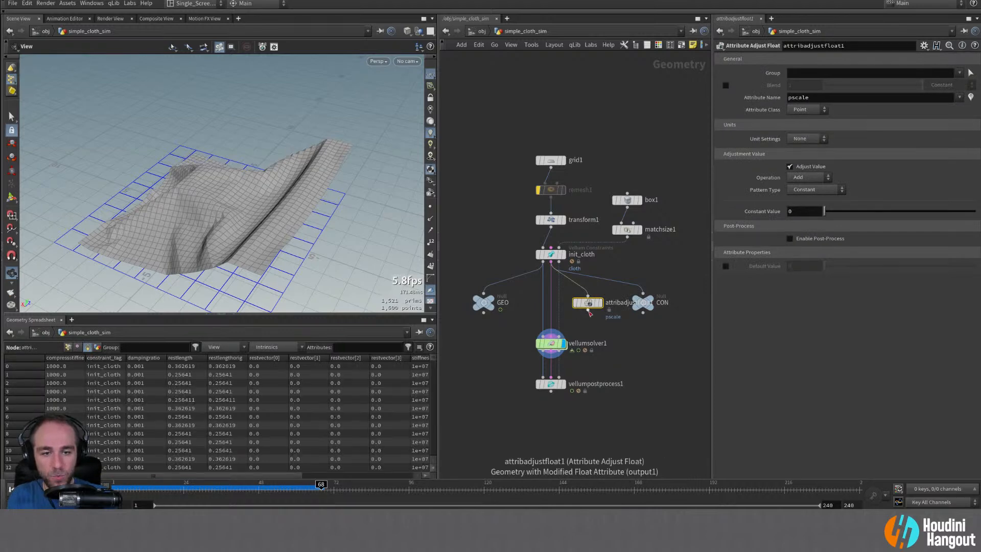
{"action": "left_click", "coordinate": [575, 329]}
- Display attribadjustfloat1 and set its attribute name to stiffness
{"action": "double_click", "coordinate": [586, 303]}
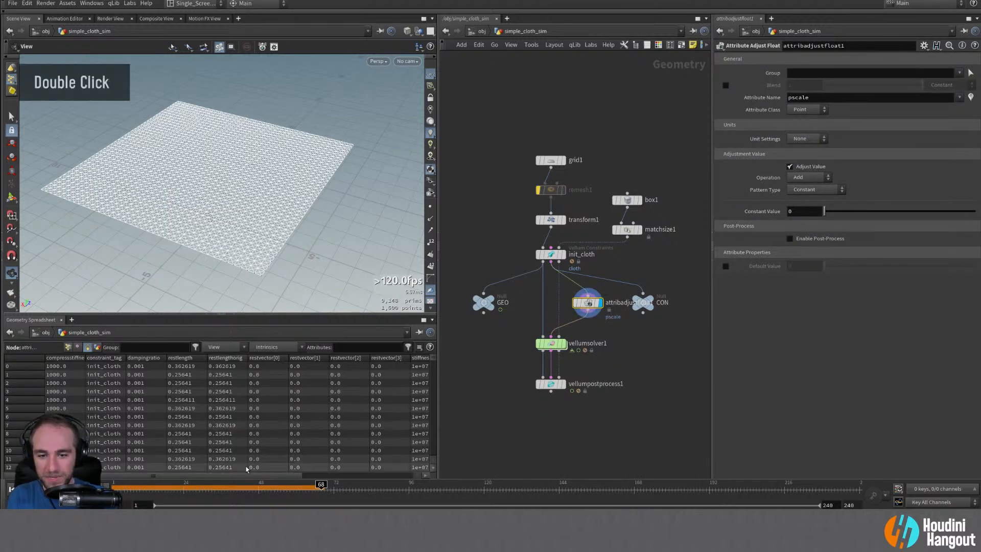
{"action": "left_click_drag", "start_coordinate": [243, 473], "coordinate": [271, 474]}
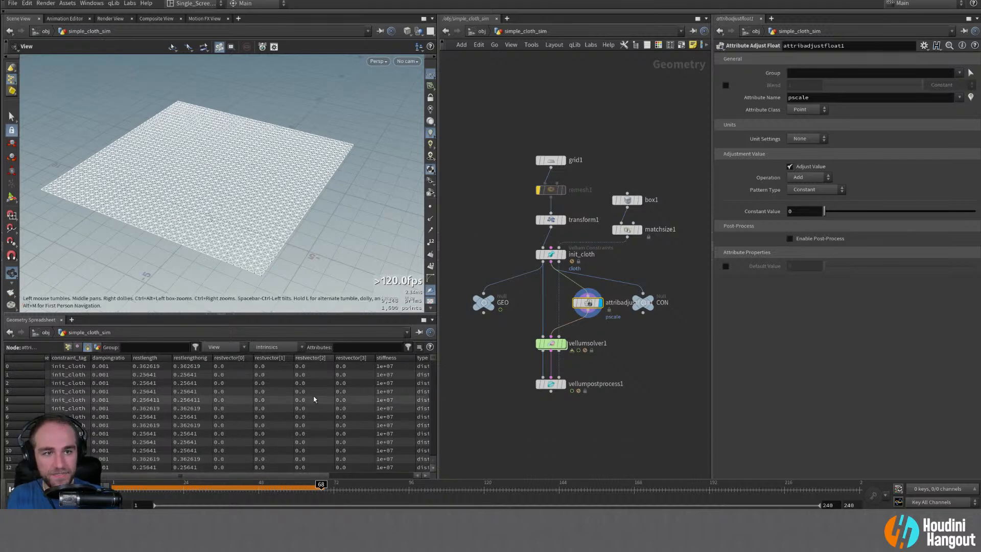
{"action": "double_click", "coordinate": [821, 97]}
{"action": "type", "text": "stiff"}
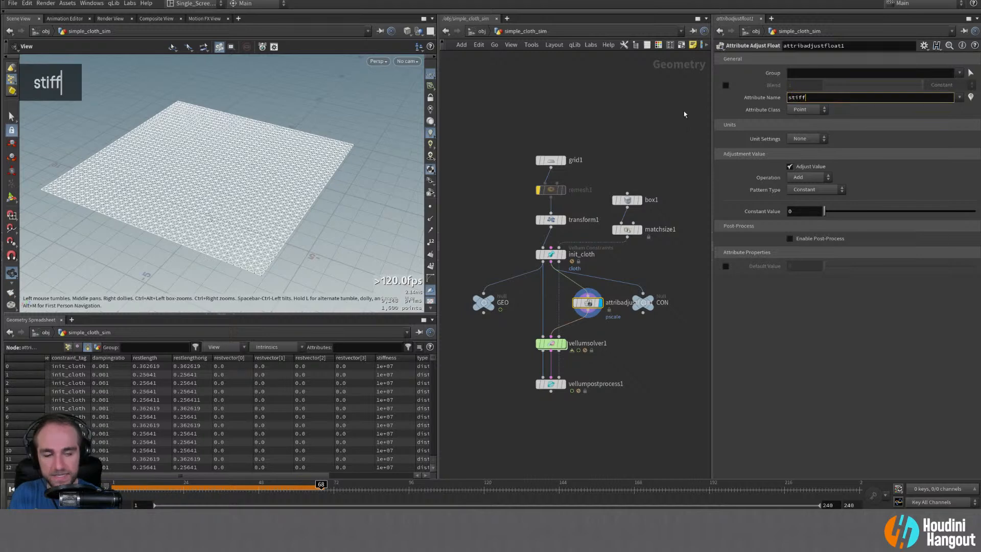
{"action": "type", "text": "ness"}
{"action": "key", "text": "Return"}
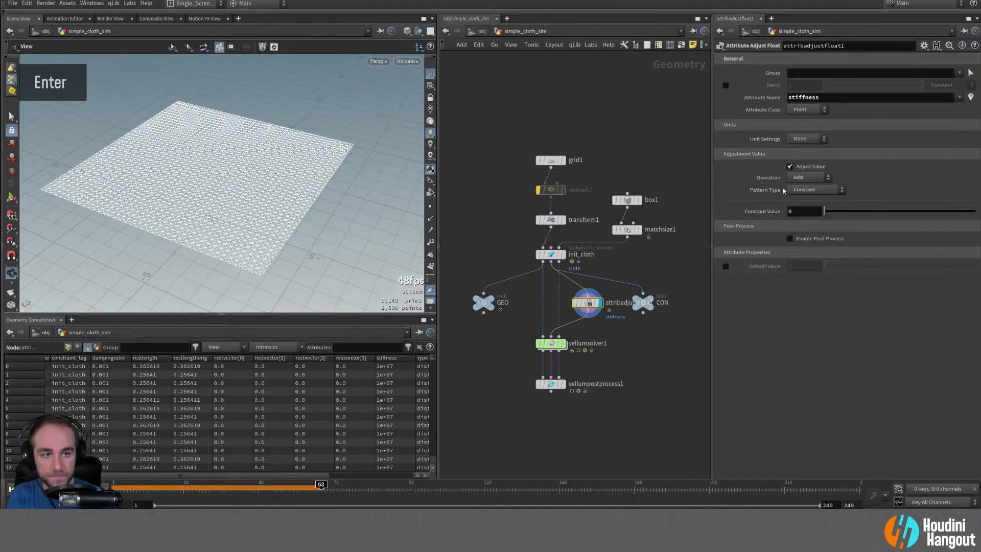
{"action": "left_click_drag", "start_coordinate": [587, 305], "coordinate": [589, 310]}
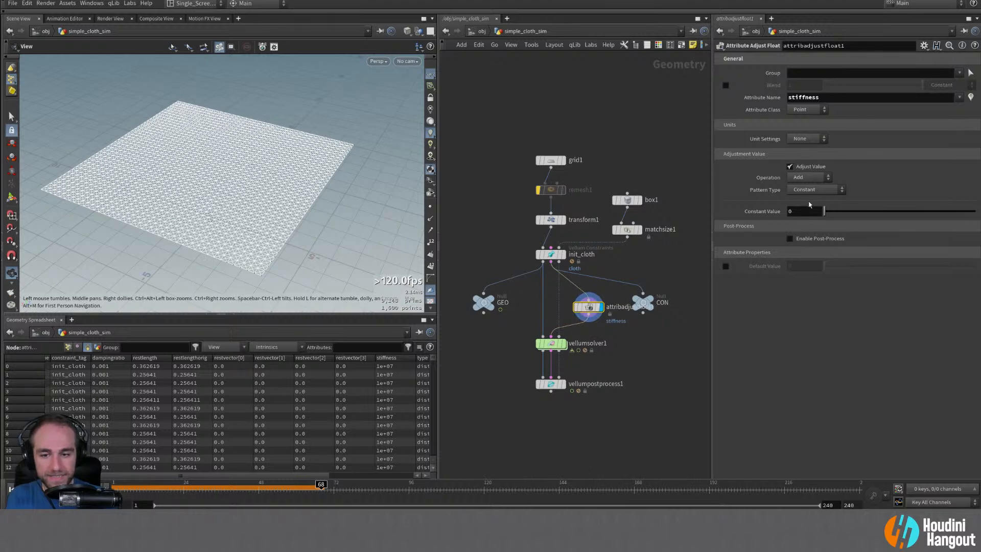
- Set attribadjustfloat1's operation to Set Always and its attribute class to Primitive
{"action": "double_click", "coordinate": [808, 177]}
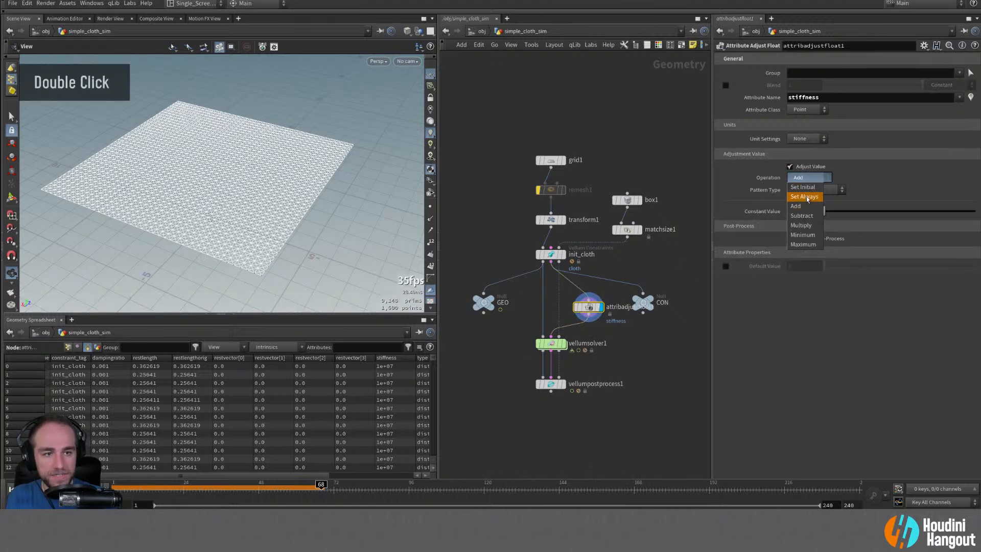
{"action": "left_click", "coordinate": [806, 197]}
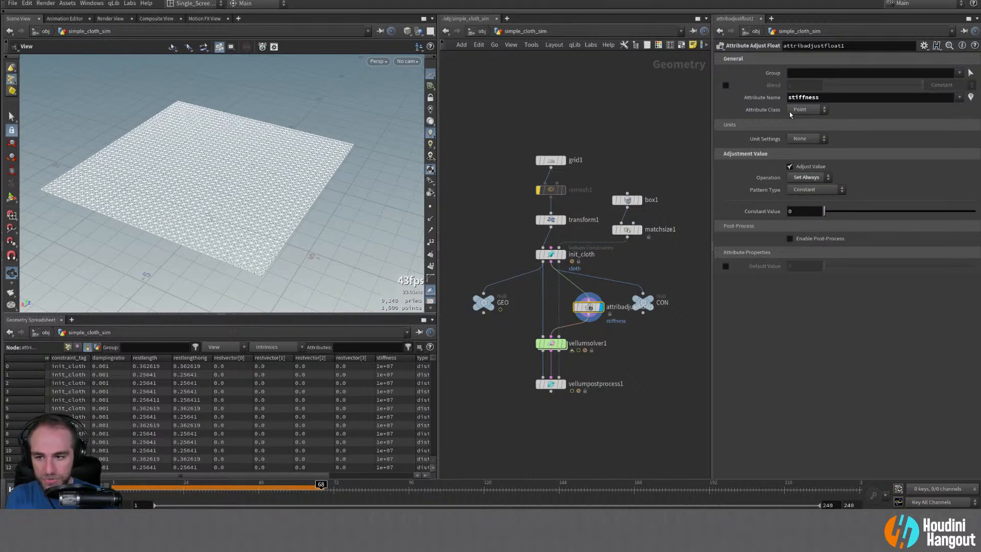
{"action": "left_click", "coordinate": [806, 109]}
{"action": "left_click", "coordinate": [804, 135]}
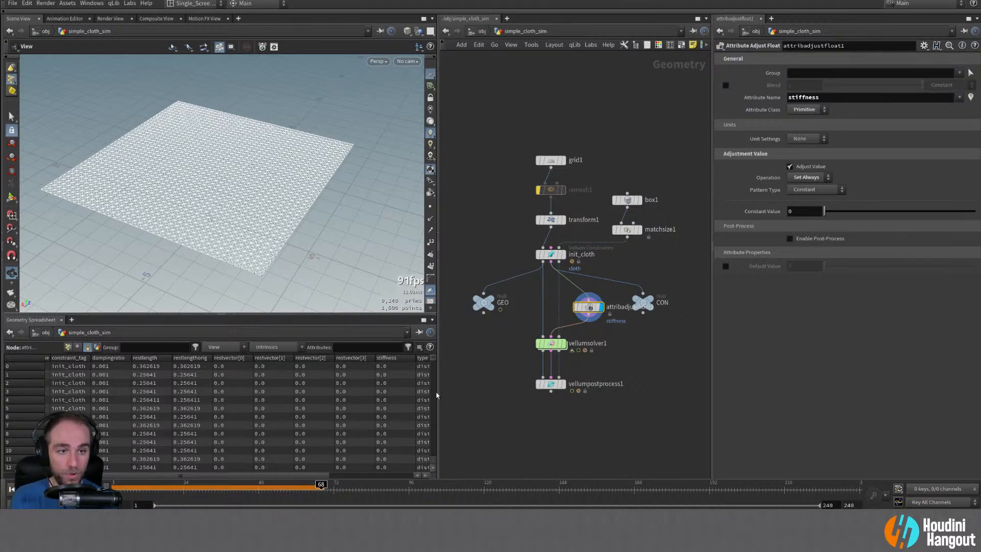
{"action": "scroll", "coordinate": [432, 365], "scroll_direction": "down", "scroll_amount": 4}
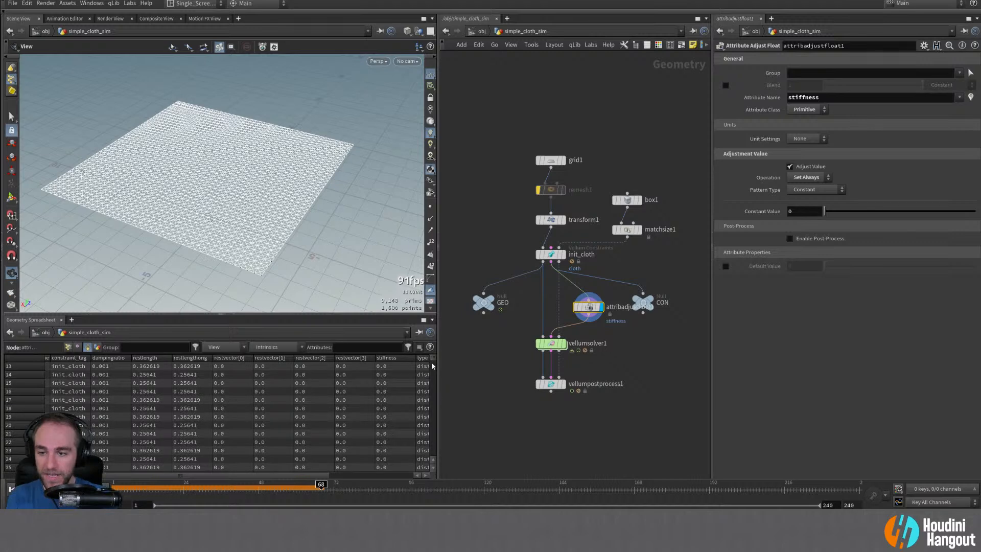
{"action": "left_click_drag", "start_coordinate": [433, 360], "coordinate": [432, 460]}
{"action": "scroll", "coordinate": [115, 476], "scroll_direction": "right", "scroll_amount": 2}
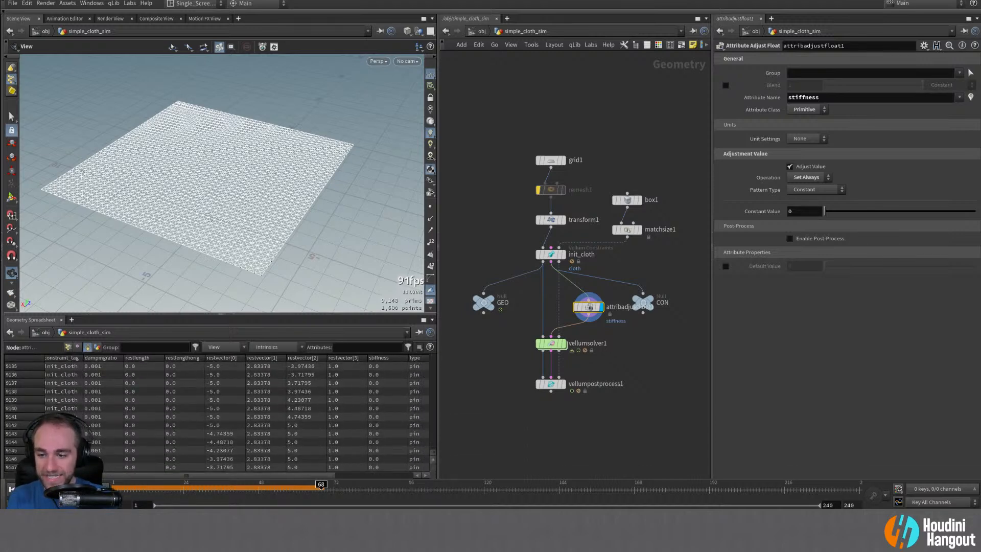
{"action": "left_click_drag", "start_coordinate": [114, 476], "coordinate": [123, 475]}
{"action": "scroll", "coordinate": [389, 394], "scroll_direction": "up", "scroll_amount": 20}
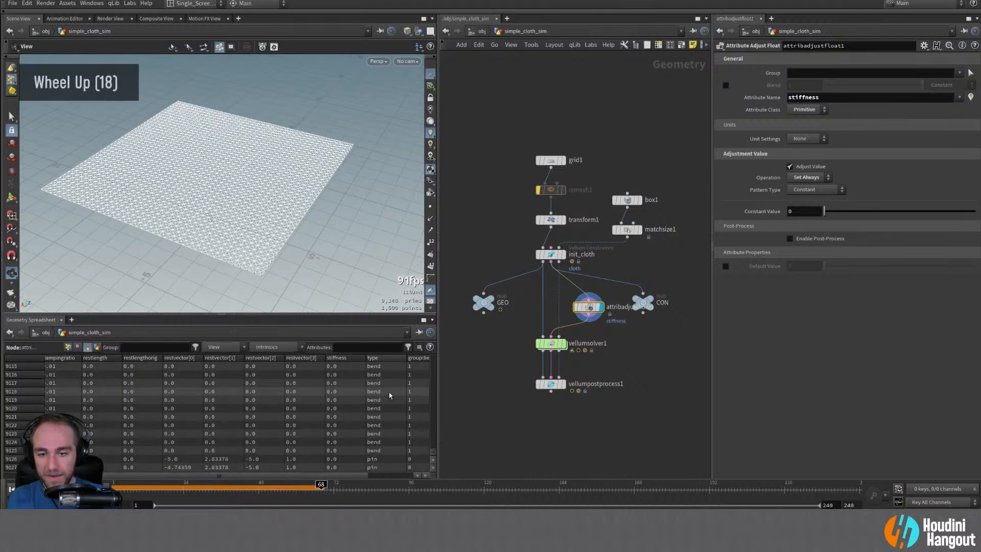
{"action": "scroll", "coordinate": [389, 394], "scroll_direction": "down", "scroll_amount": 20}
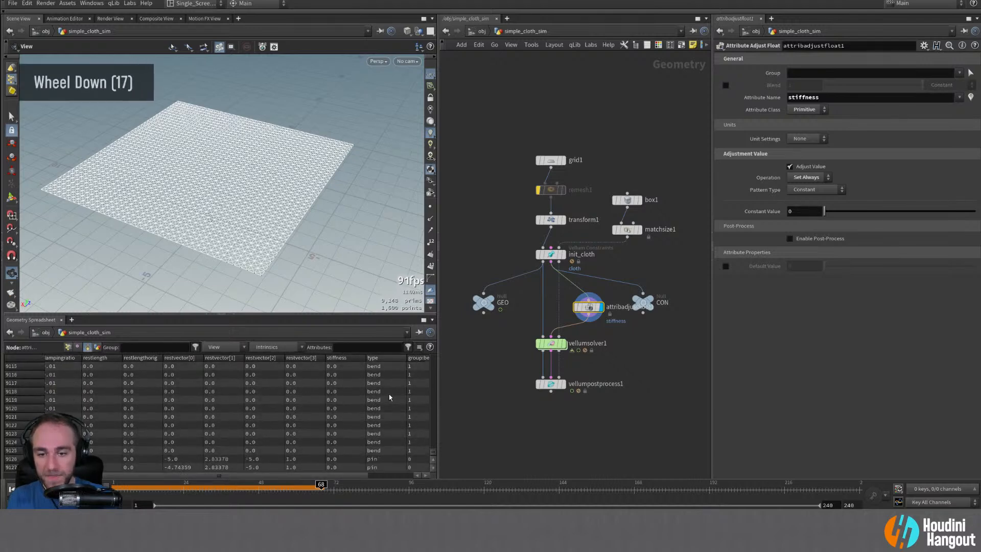
{"action": "left_click", "coordinate": [806, 74]}
{"action": "type", "text": "@type"}
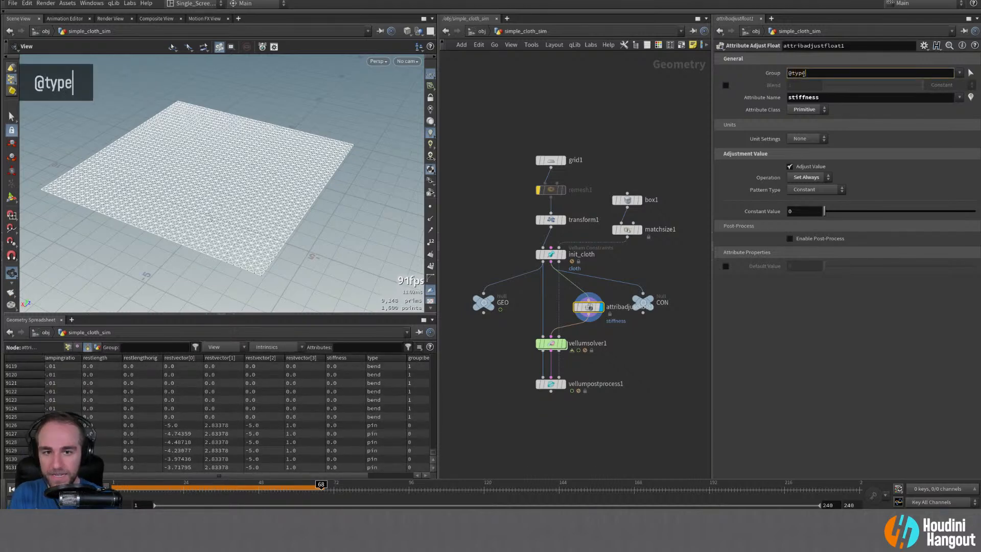
{"action": "type", "text": "=pin"}
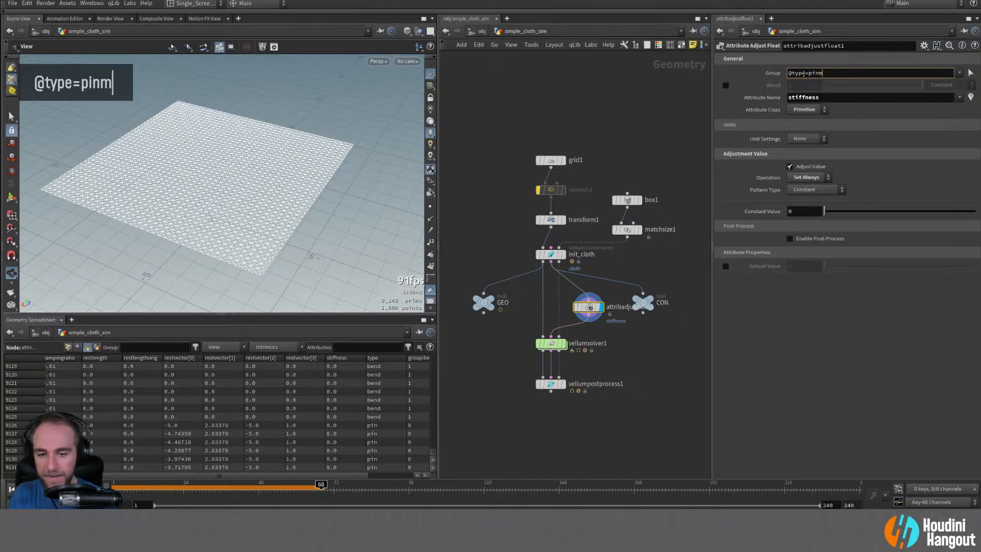
{"action": "key", "text": "ctrl+Return"}
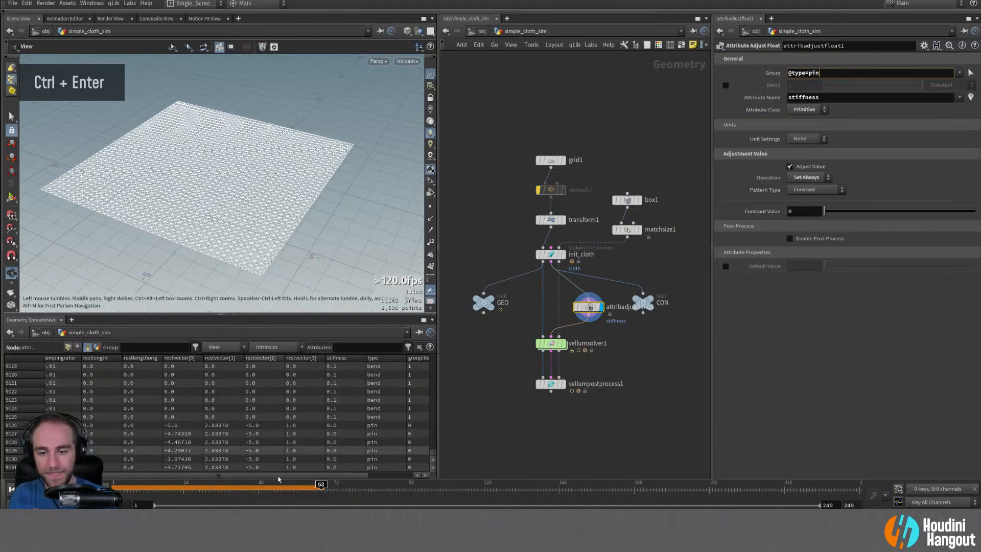
{"action": "scroll", "coordinate": [248, 428], "scroll_direction": "down", "scroll_amount": 3}
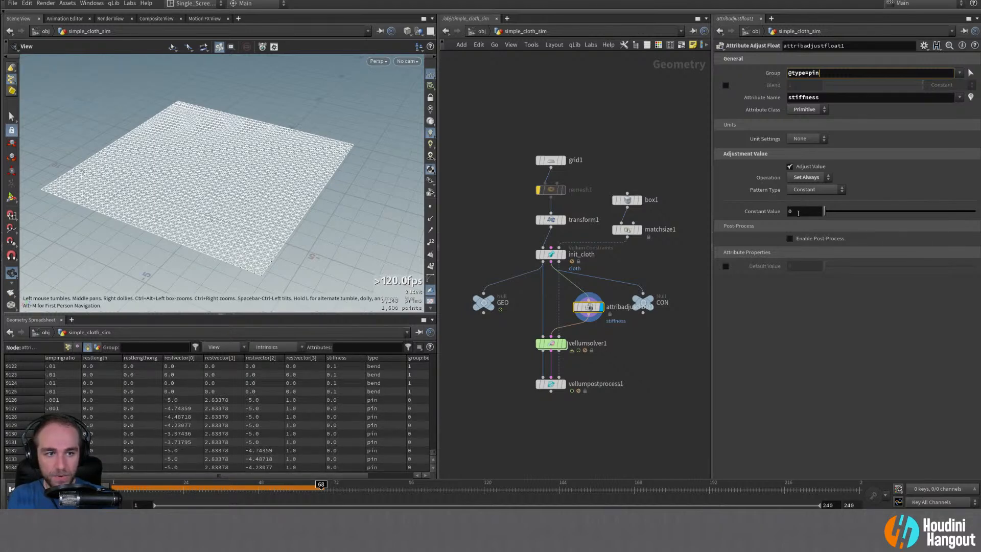
- Set the stiffness constant value to 1000 and check it on the pin constraints in the spreadsheet
{"action": "left_click", "coordinate": [804, 190]}
{"action": "left_click", "coordinate": [809, 199]}
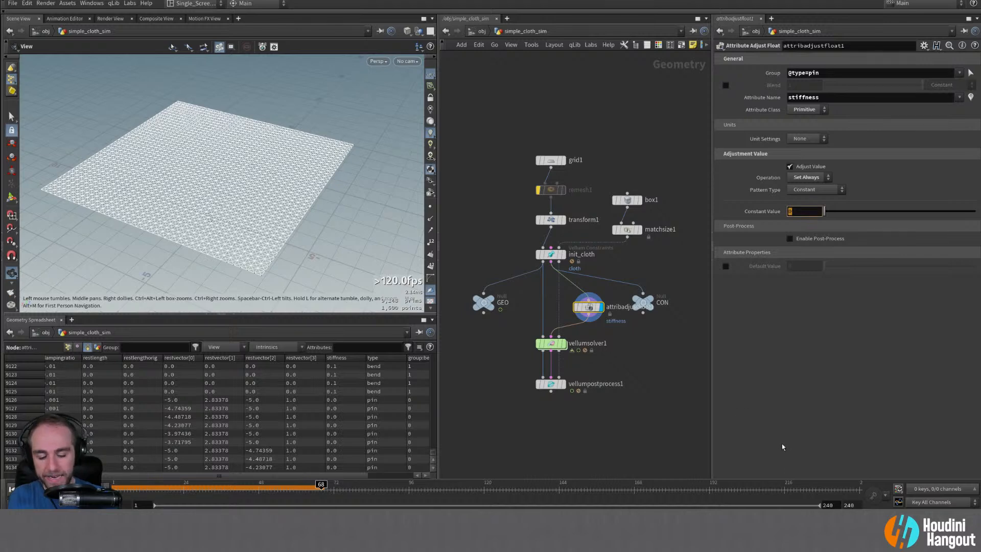
{"action": "type", "text": "1000"}
{"action": "key", "text": "Return"}
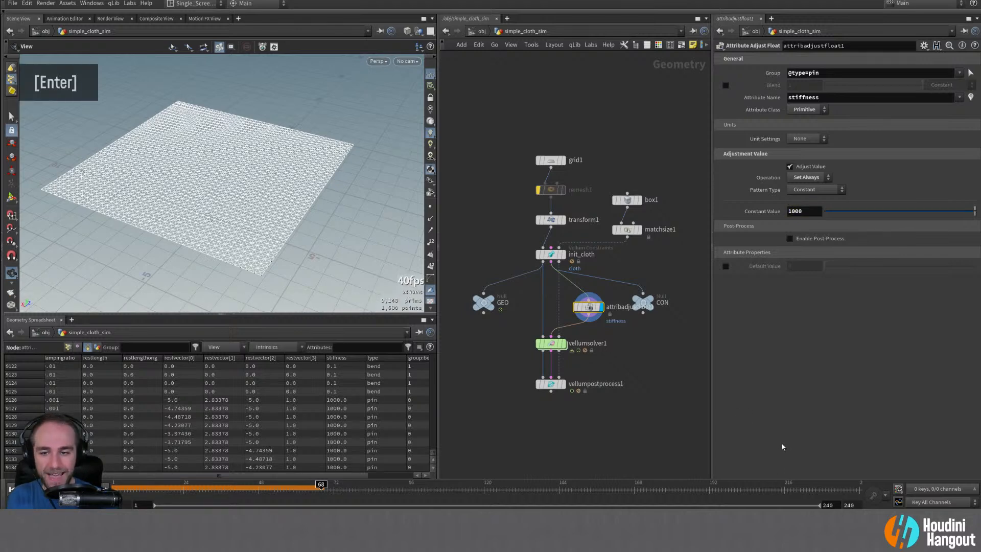
{"action": "mouse_move", "coordinate": [433, 455]}
{"action": "left_mouse_down"}
{"action": "mouse_move", "coordinate": [437, 356]}
{"action": "mouse_move", "coordinate": [438, 463]}
{"action": "left_mouse_up"}
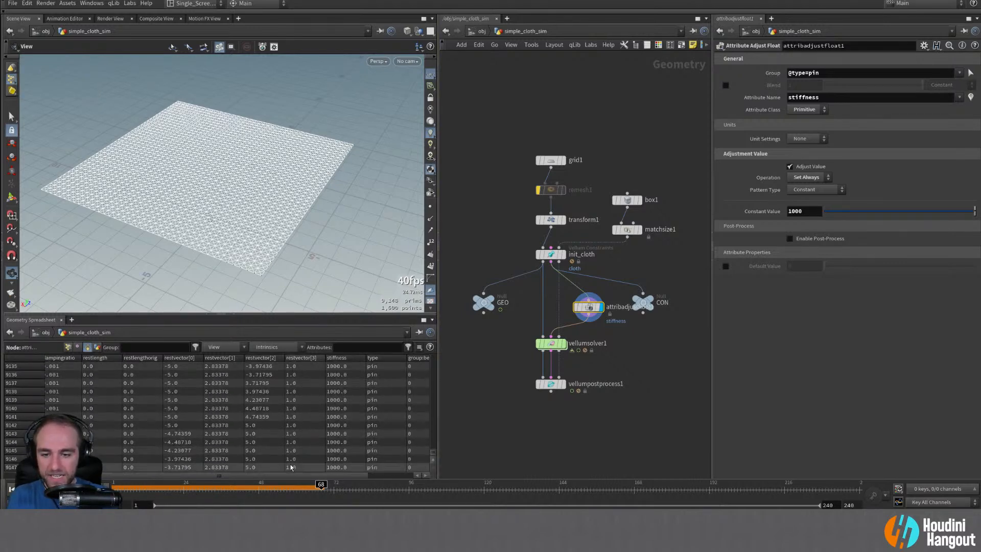
- Display vellumsolver1, play the cloth simulation and return to frame 1
{"action": "double_click", "coordinate": [564, 342]}
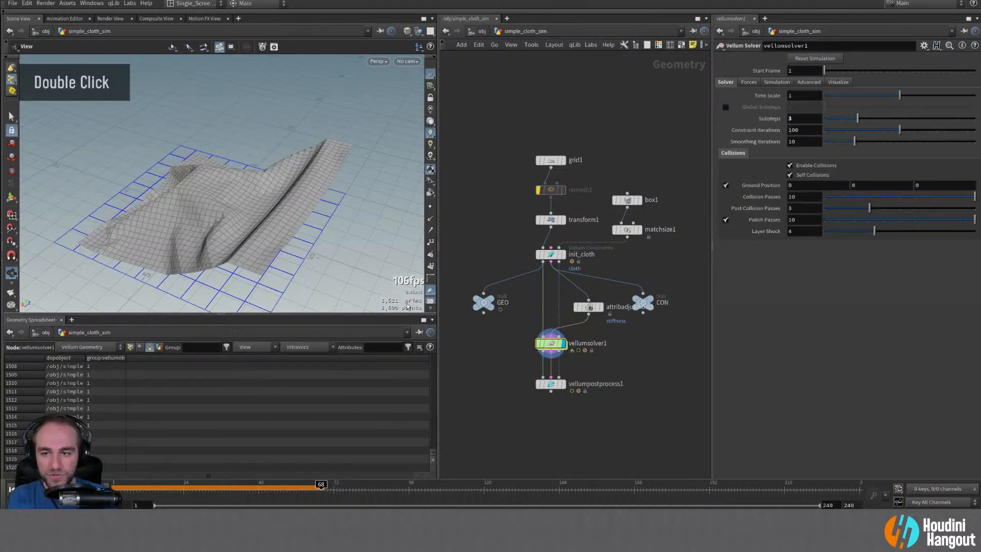
{"action": "key", "text": "Up"}
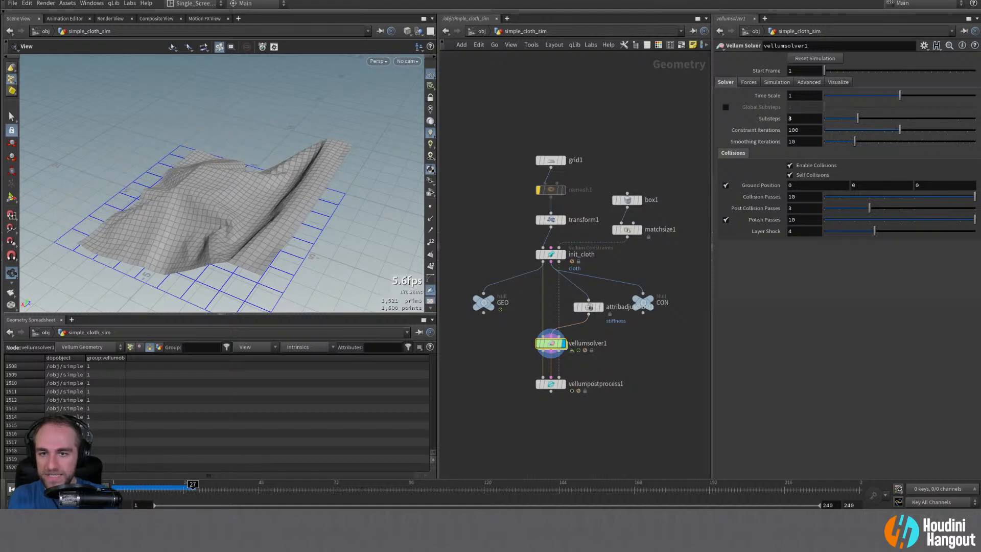
{"action": "left_click", "coordinate": [12, 489]}
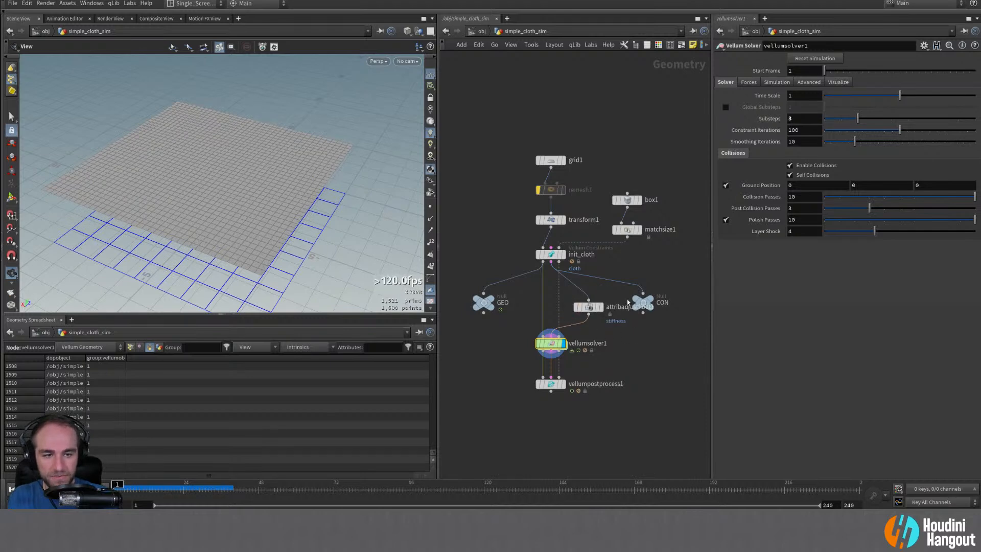
- Select attribadjustfloat1 and set the pin stiffness constant value to 10
{"action": "left_click", "coordinate": [588, 306]}
{"action": "double_click", "coordinate": [807, 209]}
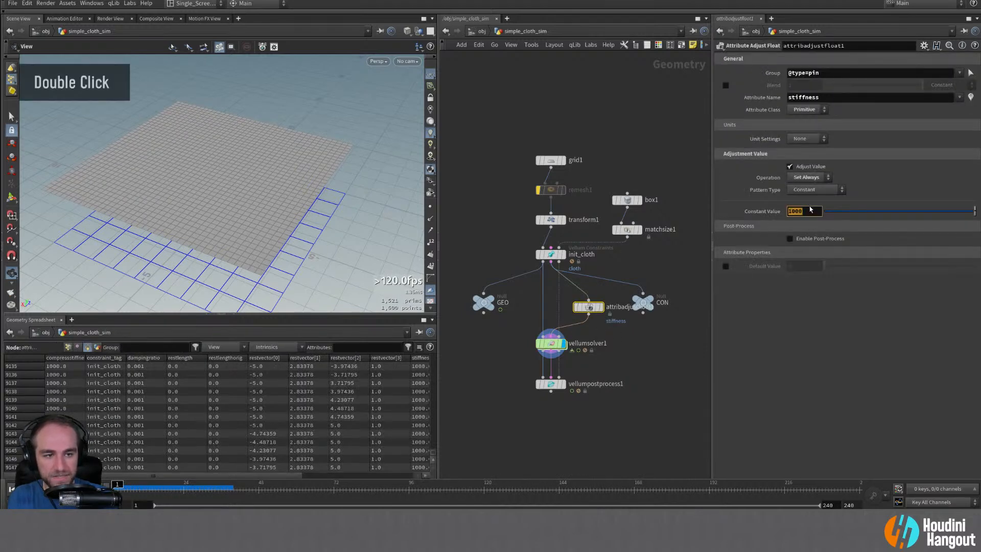
{"action": "type", "text": "10"}
{"action": "key", "text": "Return"}
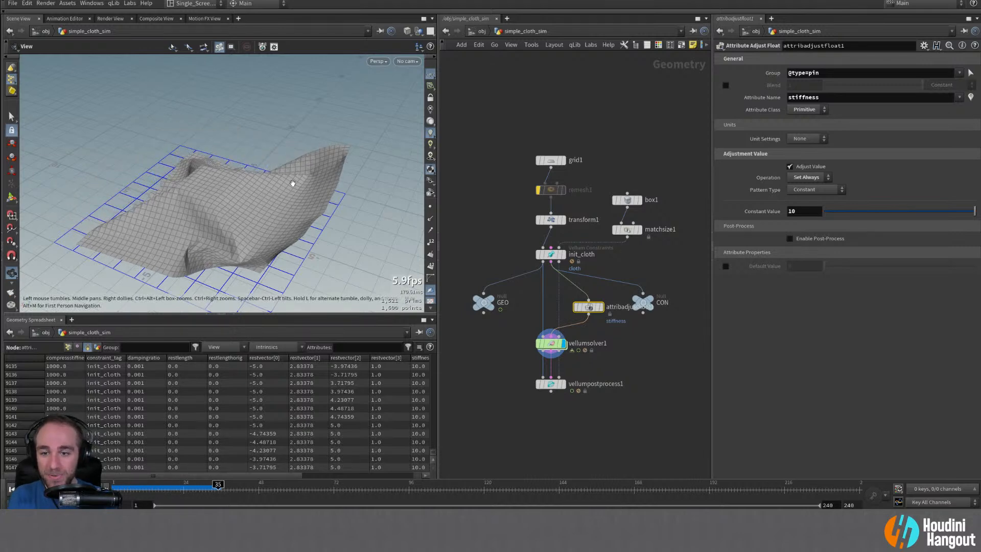
- Watch the cloth simulation play from another angle, compare it with transform1's geometry, and return to frame 1
{"action": "mouse_move", "coordinate": [560, 221]}
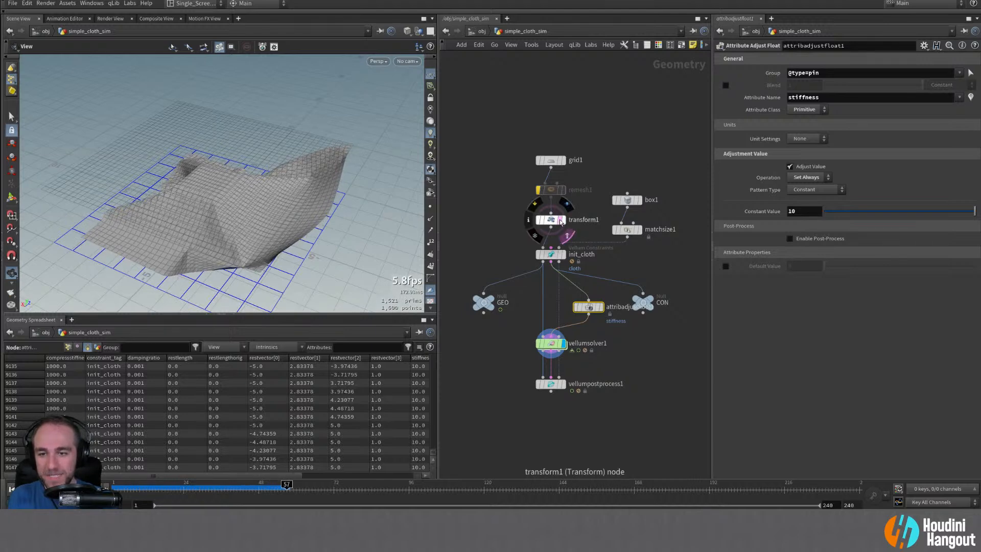
{"action": "left_click_drag", "start_coordinate": [230, 266], "coordinate": [285, 274], "text": "alt"}
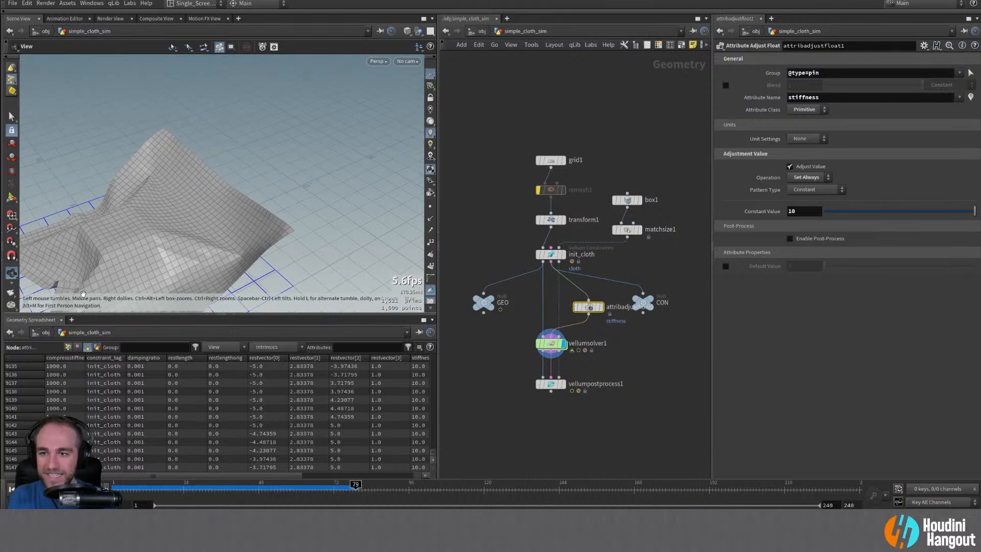
{"action": "left_click", "coordinate": [12, 489]}
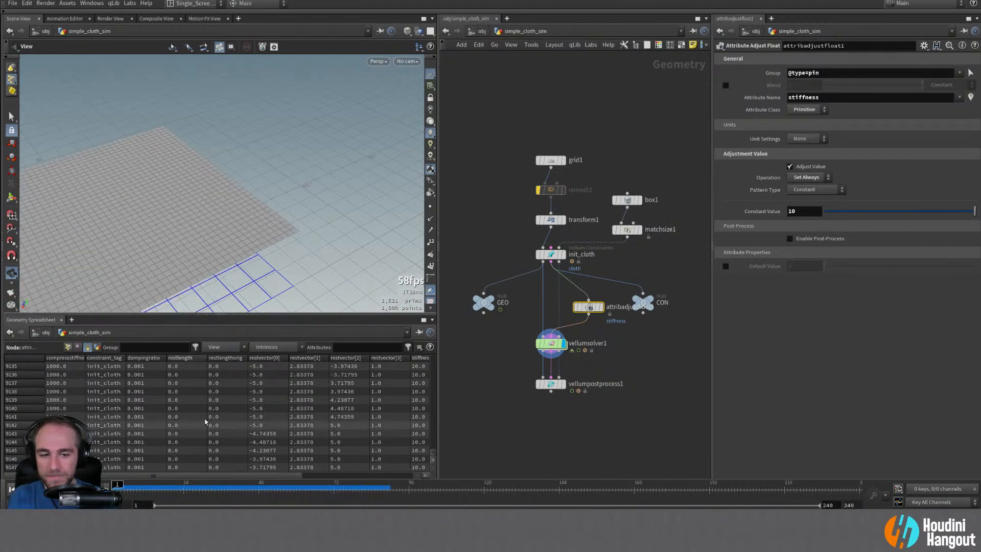
{"action": "key", "text": "ctrl+Up"}
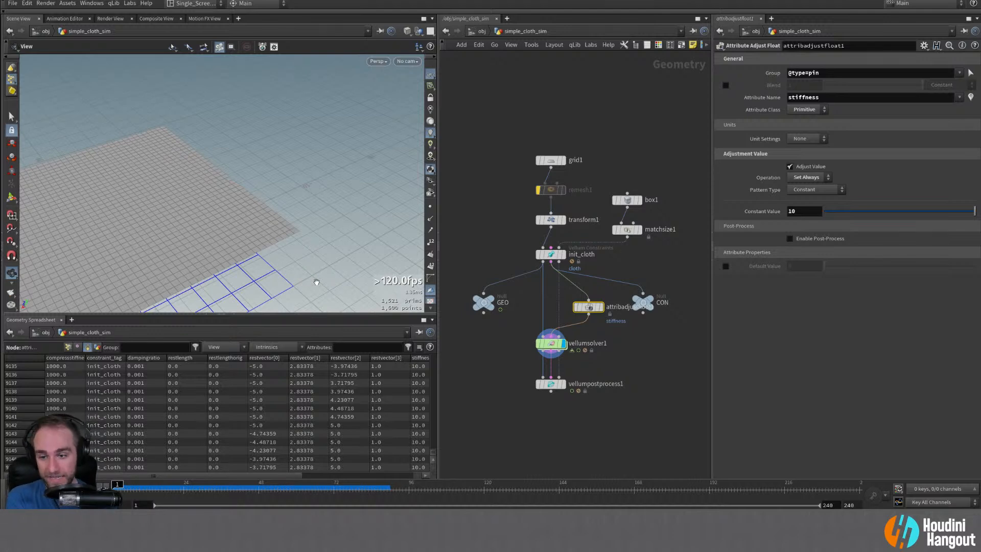
- Change attribadjustfloat1's operation to Multiply and inspect the pin constraints' stiffness in the spreadsheet
{"action": "middle_click_drag", "start_coordinate": [597, 353], "coordinate": [564, 365]}
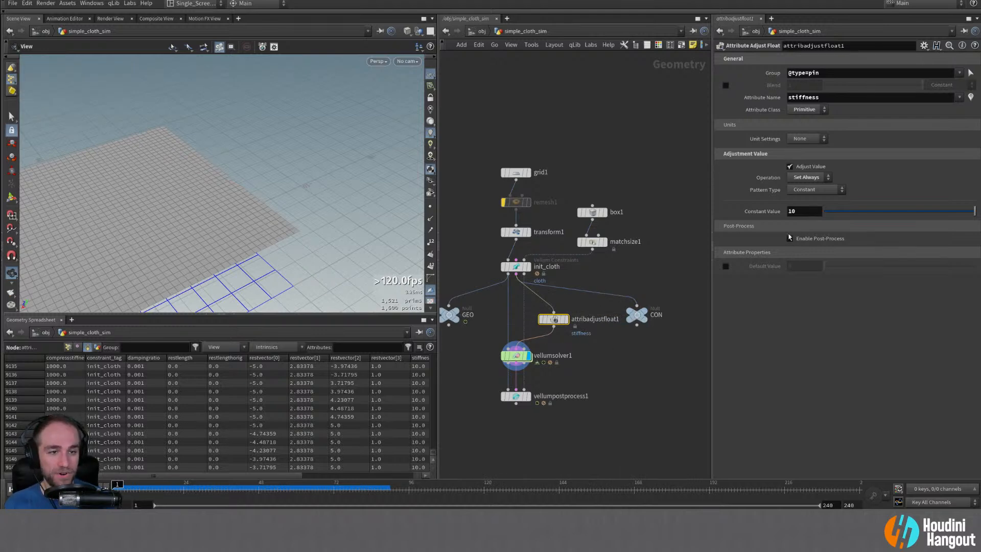
{"action": "left_click", "coordinate": [801, 195]}
{"action": "double_click", "coordinate": [806, 178]}
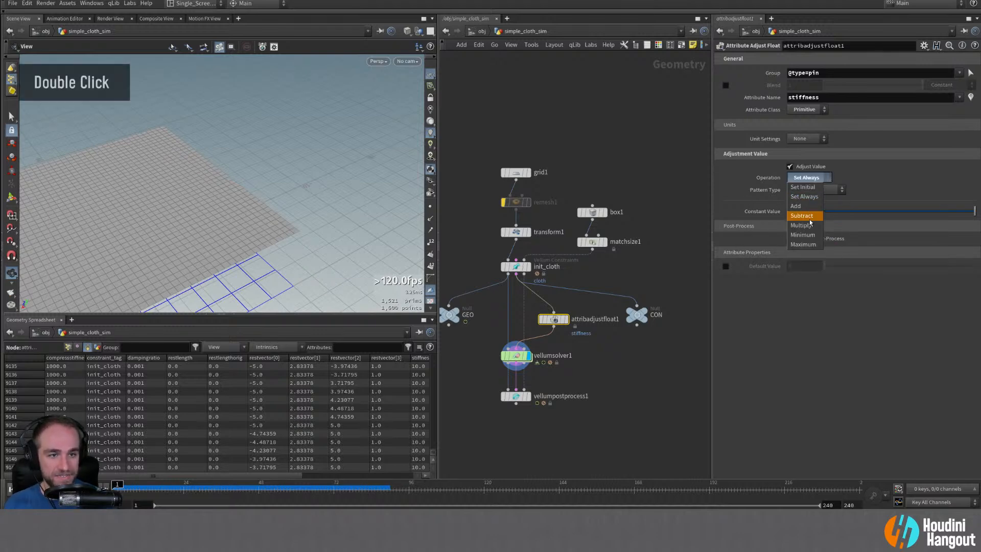
{"action": "left_click", "coordinate": [810, 224]}
{"action": "scroll", "coordinate": [394, 421], "scroll_direction": "down", "scroll_amount": 20}
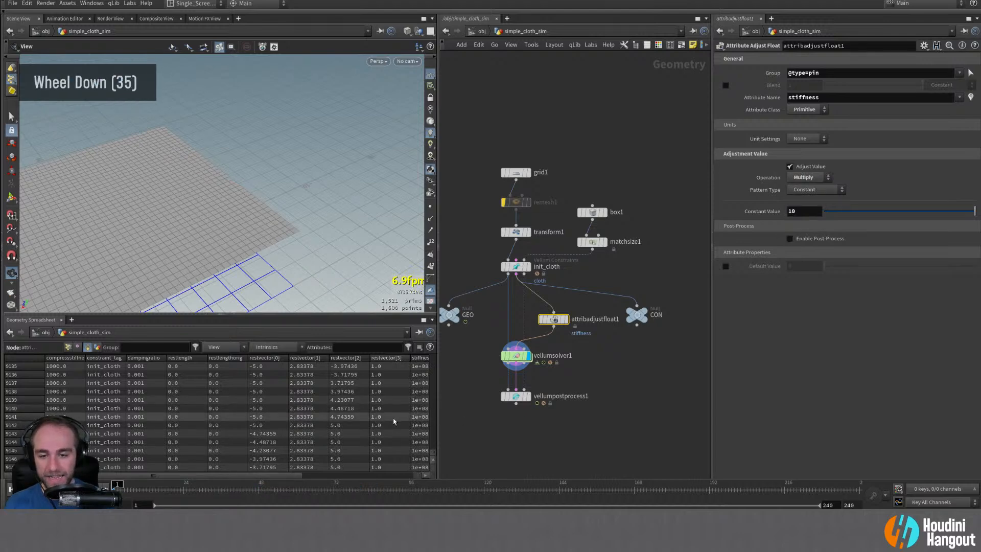
{"action": "scroll", "coordinate": [393, 429], "scroll_direction": "down", "scroll_amount": 10}
{"action": "scroll", "coordinate": [391, 433], "scroll_direction": "up", "scroll_amount": 20}
{"action": "scroll", "coordinate": [392, 437], "scroll_direction": "down", "scroll_amount": 8}
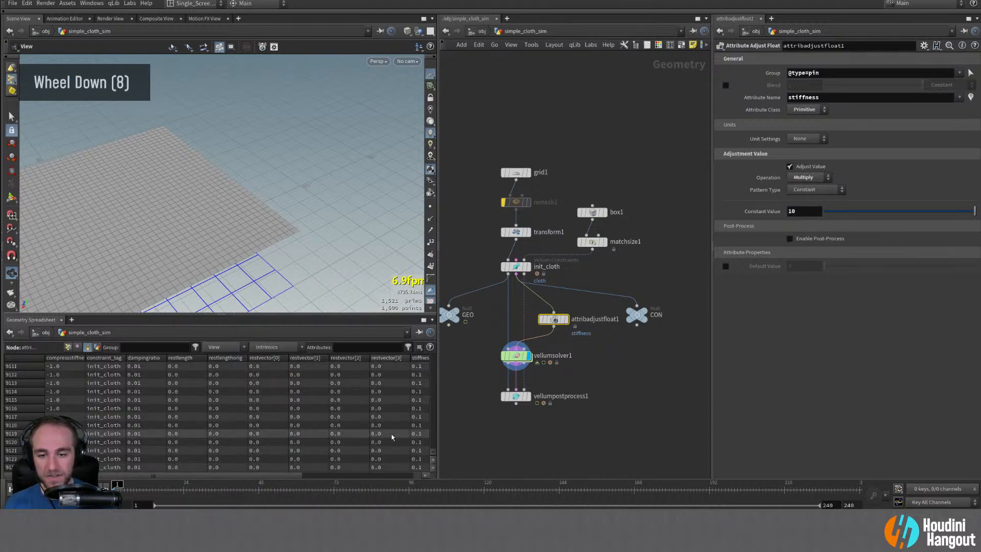
{"action": "scroll", "coordinate": [392, 435], "scroll_direction": "down", "scroll_amount": 10}
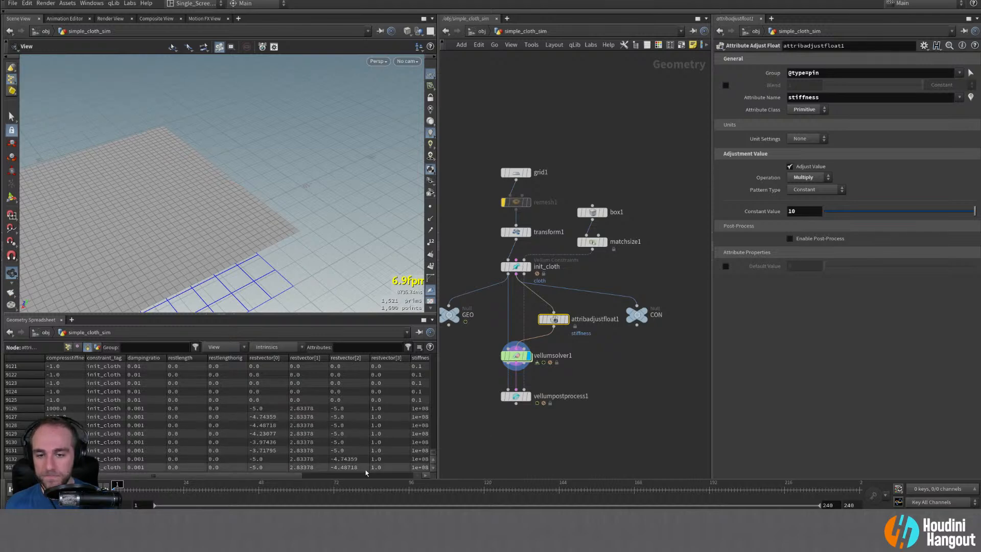
{"action": "left_click_drag", "start_coordinate": [281, 475], "coordinate": [304, 475]}
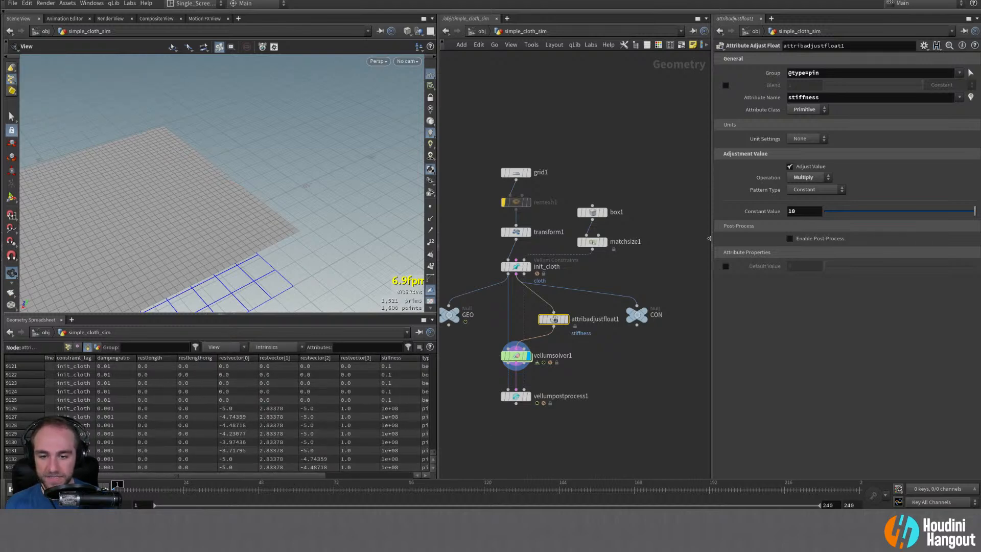
- Set attribadjustfloat1's constant value to 0.001 and fine-tune it to 0.0012
{"action": "double_click", "coordinate": [802, 212]}
{"action": "type", "text": "0.001"}
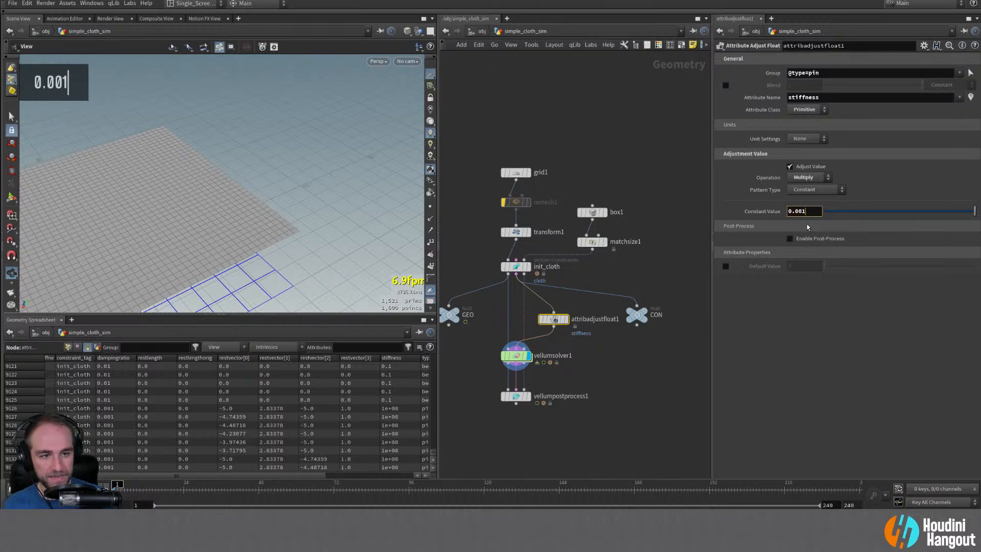
{"action": "key", "text": "Return"}
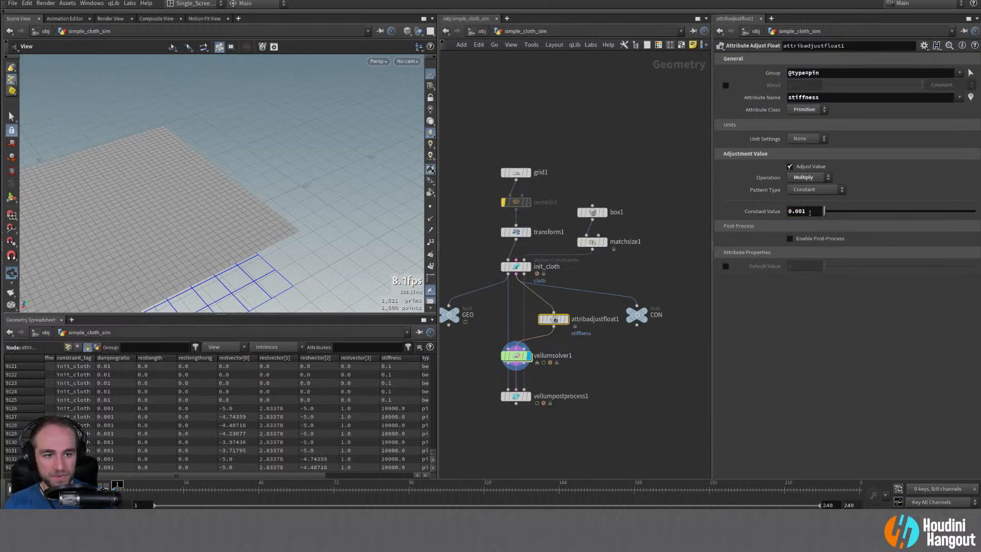
{"action": "middle_click_drag", "start_coordinate": [810, 213], "coordinate": [819, 274]}
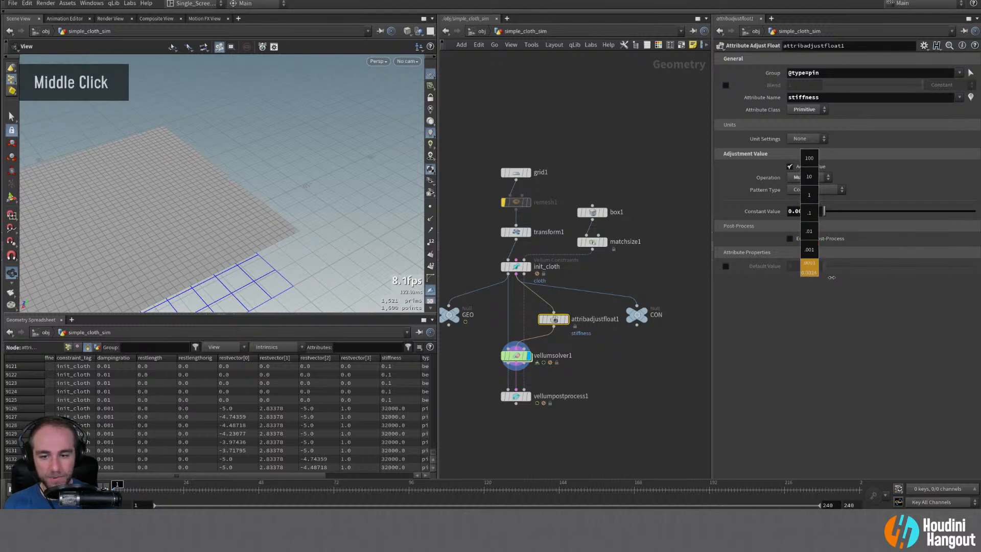
{"action": "middle_click_drag", "start_coordinate": [699, 280], "coordinate": [680, 279]}
{"action": "middle_click_drag", "start_coordinate": [782, 286], "coordinate": [930, 286]}
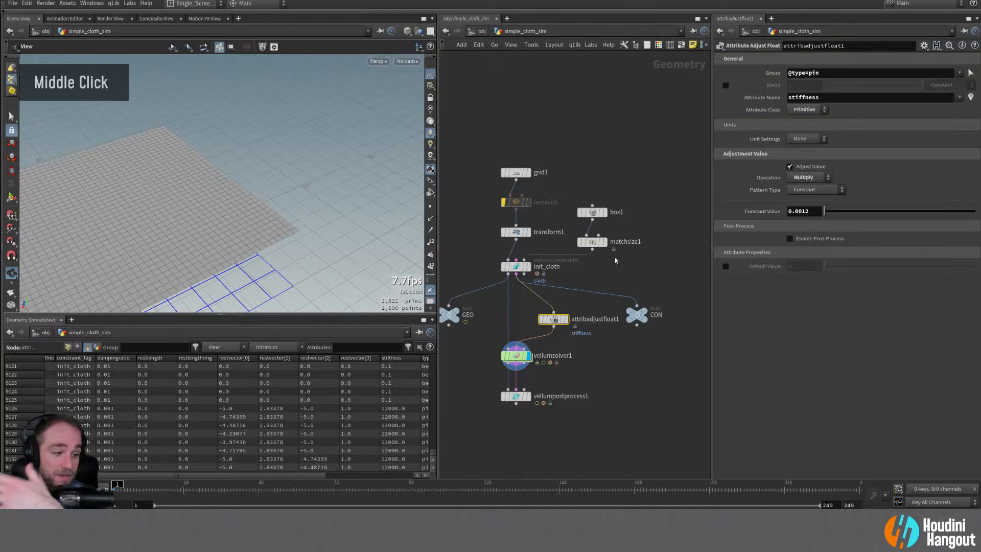
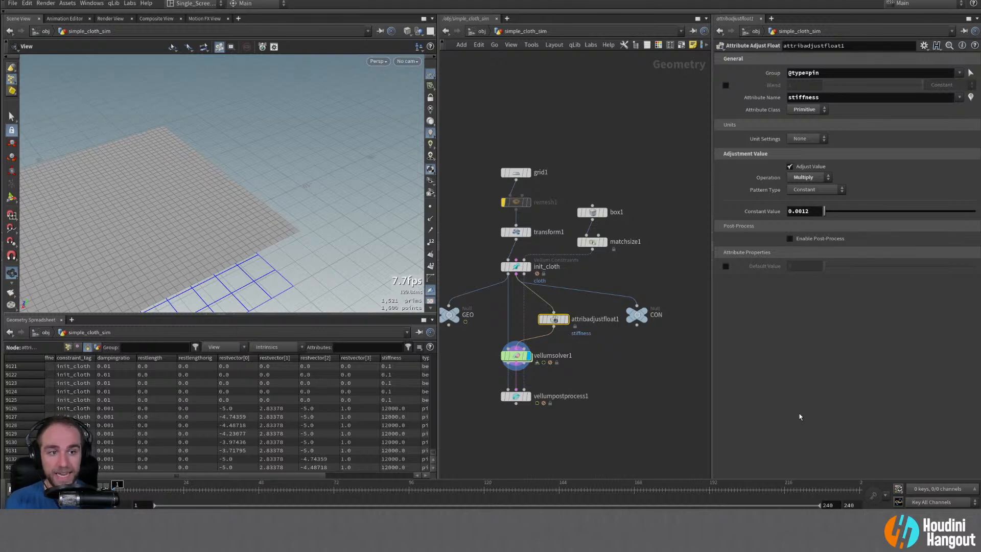
- Change attribadjustfloat1's pattern type to Line, display the node and activate its gradient line handles in the viewport
{"action": "left_click", "coordinate": [816, 189]}
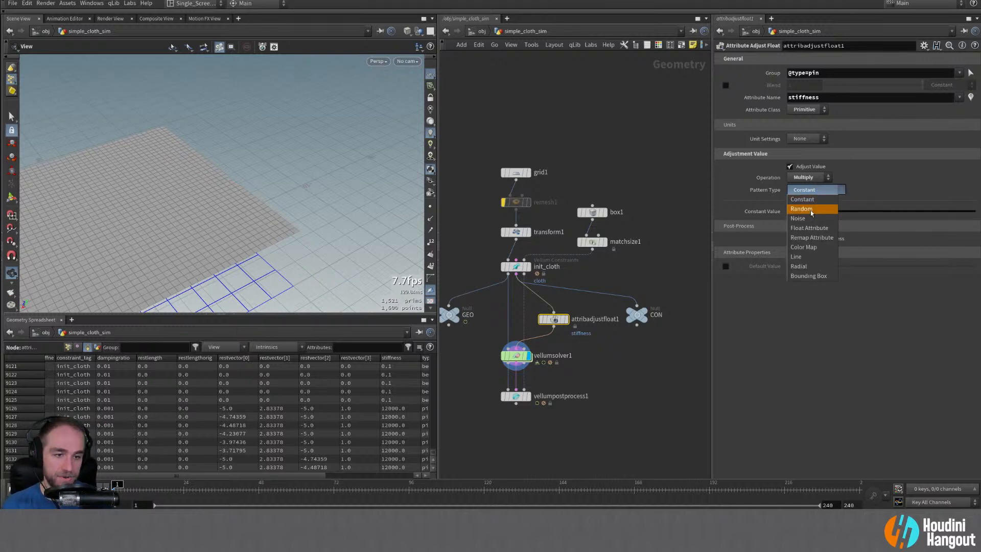
{"action": "left_click", "coordinate": [810, 257]}
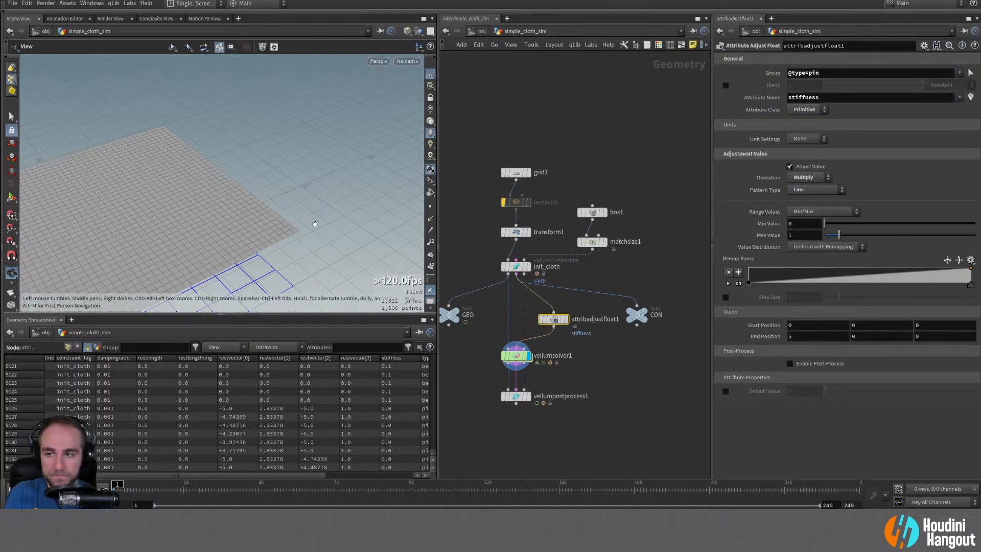
{"action": "right_click_drag", "start_coordinate": [316, 224], "coordinate": [245, 245], "text": "alt"}
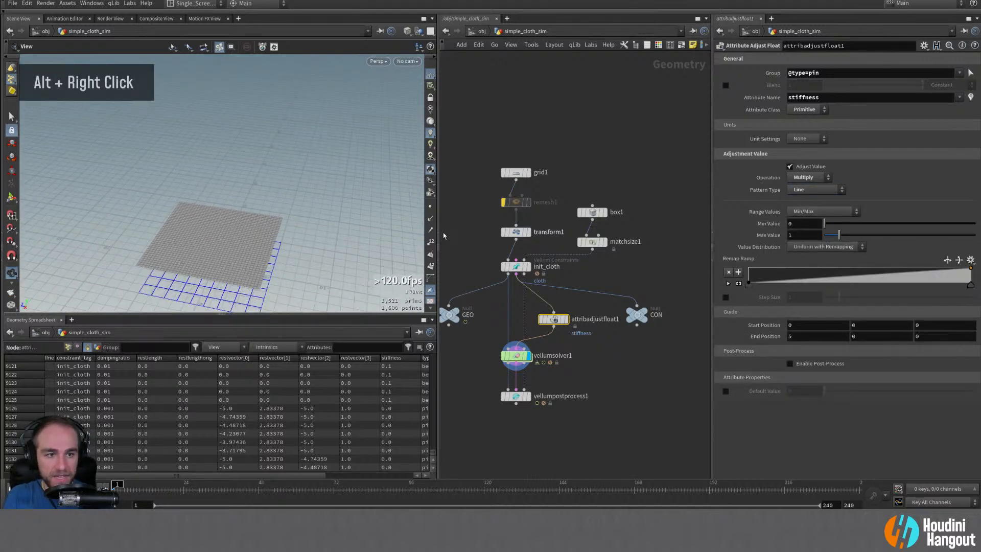
{"action": "double_click", "coordinate": [564, 318]}
{"action": "key", "text": "Return"}
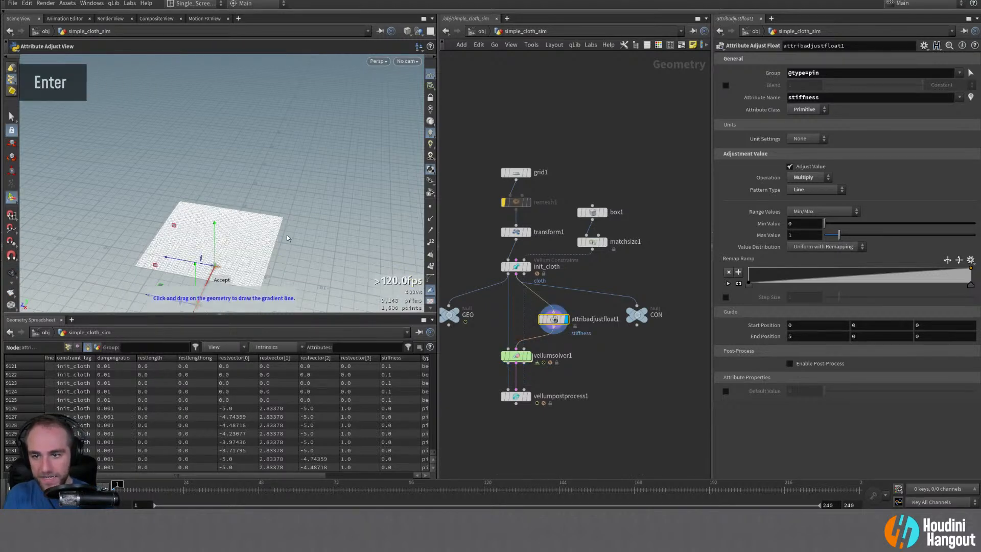
- Position the gradient line along one side of the cloth, from about (-4.33, 0, -5.44) to (-4.12, 0, 5.21)
{"action": "middle_click_drag", "start_coordinate": [280, 256], "coordinate": [306, 195], "text": "alt"}
{"action": "left_click_drag", "start_coordinate": [305, 195], "coordinate": [228, 189], "text": "alt"}
{"action": "left_click_drag", "start_coordinate": [164, 276], "coordinate": [179, 186]}
{"action": "left_click_drag", "start_coordinate": [173, 237], "coordinate": [238, 203]}
{"action": "left_click_drag", "start_coordinate": [159, 190], "coordinate": [100, 233], "text": "alt"}
{"action": "left_click_drag", "start_coordinate": [176, 204], "coordinate": [149, 200], "text": "alt"}
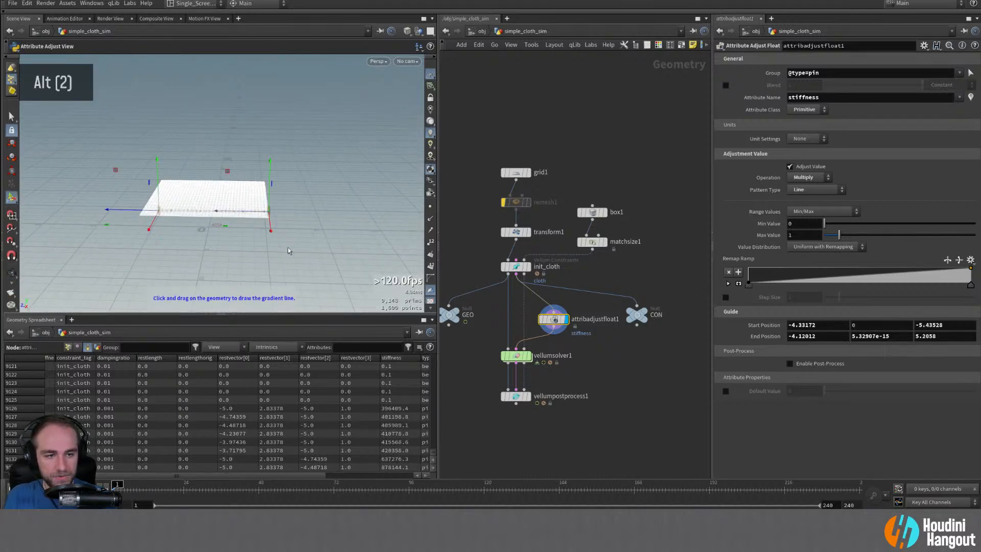
- Set the line pattern's minimum value to 5 and maximum value to 10000
{"action": "right_click_drag", "start_coordinate": [115, 151], "coordinate": [150, 146], "text": "alt"}
{"action": "double_click", "coordinate": [790, 224]}
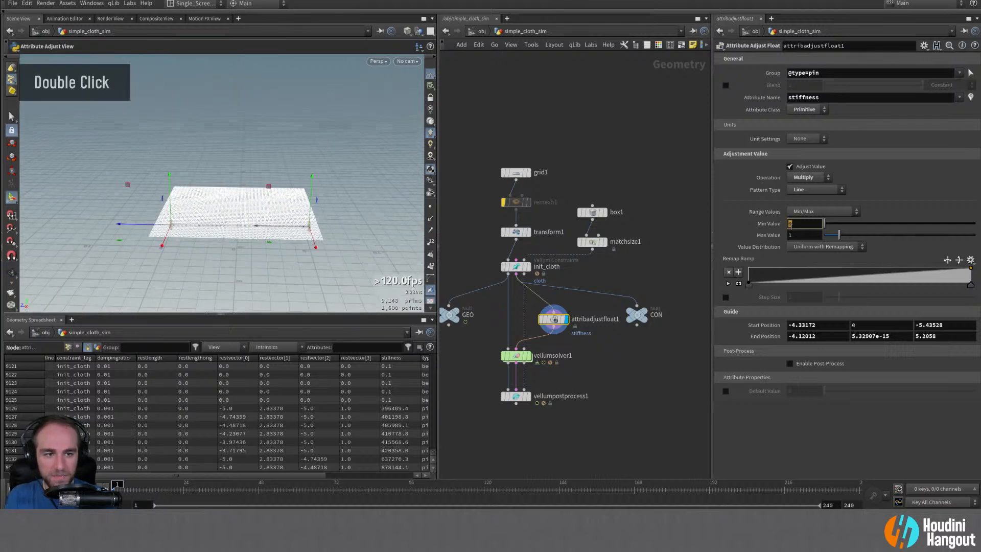
{"action": "type", "text": "5"}
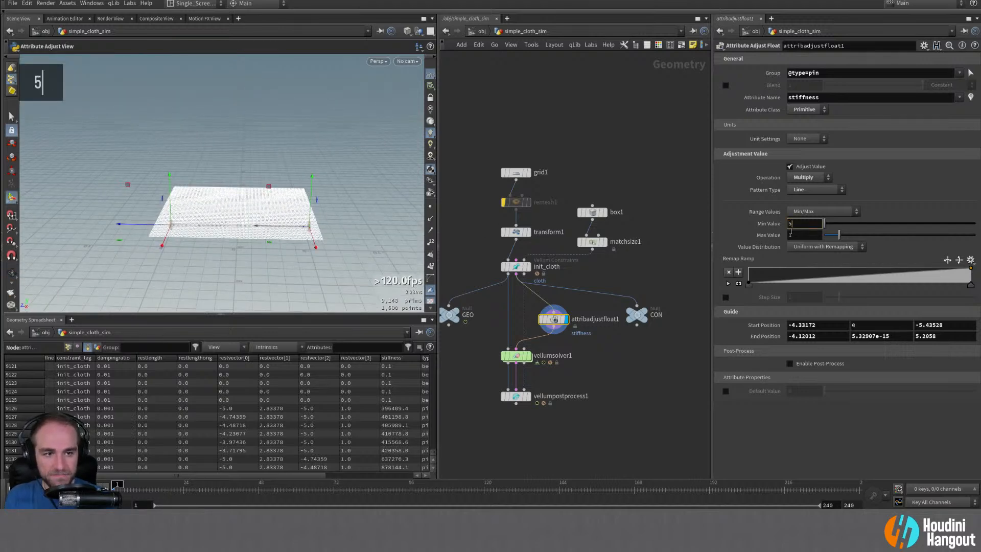
{"action": "key", "text": "Return"}
{"action": "double_click", "coordinate": [795, 234]}
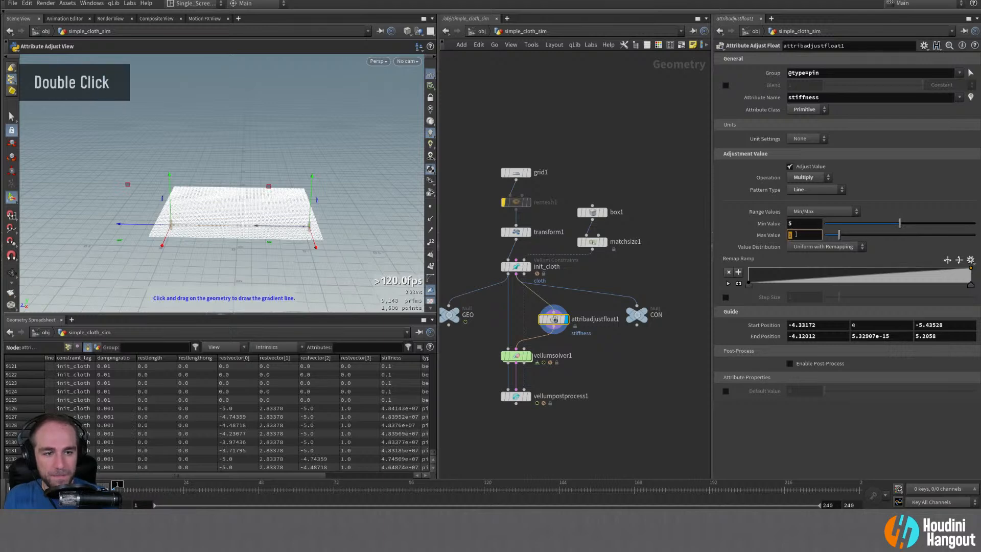
{"action": "type", "text": "10000"}
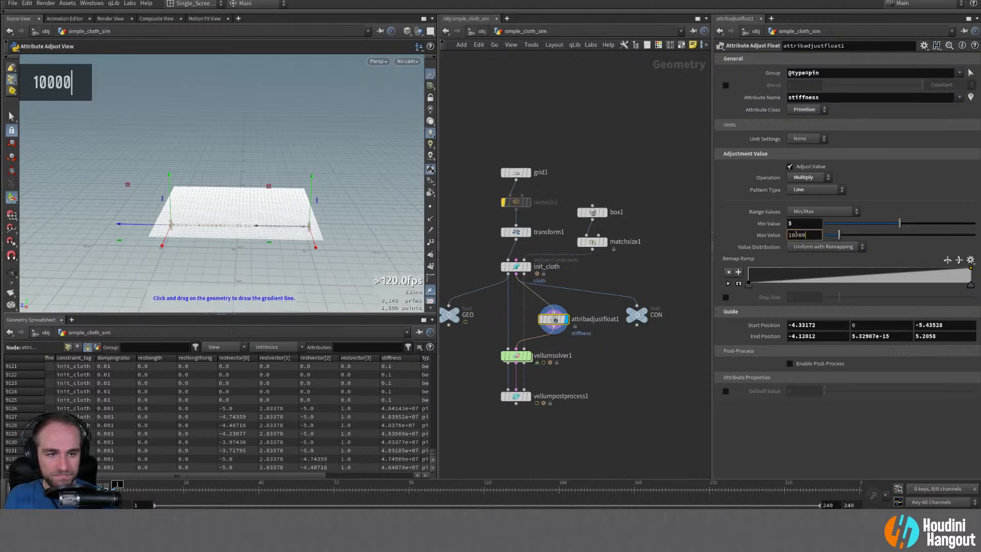
{"action": "key", "text": "Return"}
- Display vellumsolver1, play the cloth simulation with the line-based pin stiffness, and return to frame 1
{"action": "left_click_drag", "start_coordinate": [264, 235], "coordinate": [261, 261], "text": "alt"}
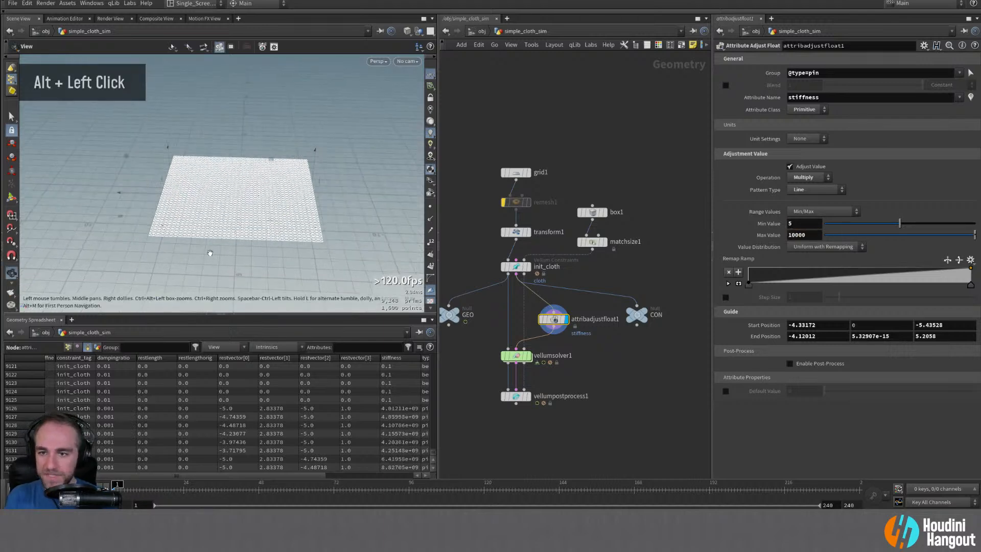
{"action": "double_click", "coordinate": [529, 357]}
{"action": "right_click_drag", "start_coordinate": [213, 205], "coordinate": [206, 183], "text": "alt"}
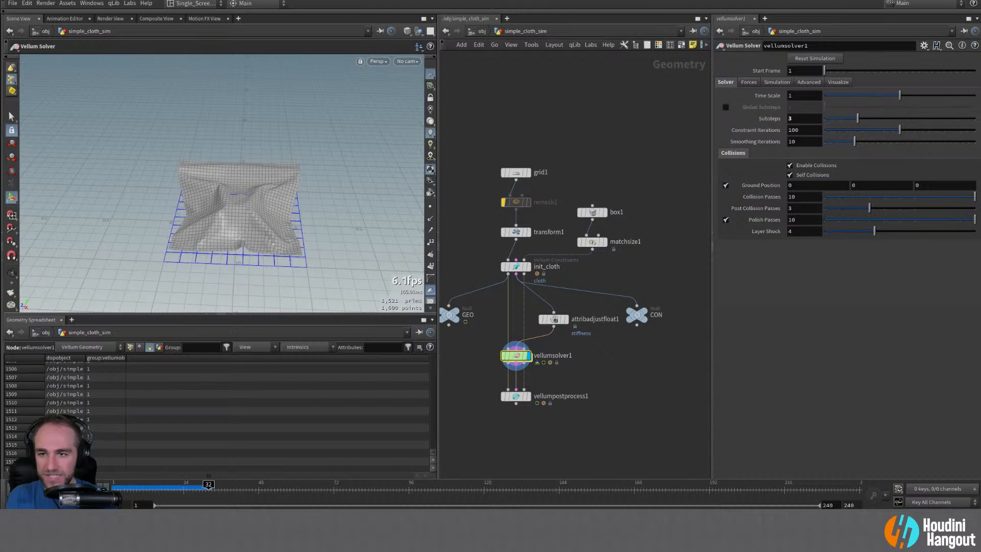
{"action": "key", "text": "ctrl+Up"}
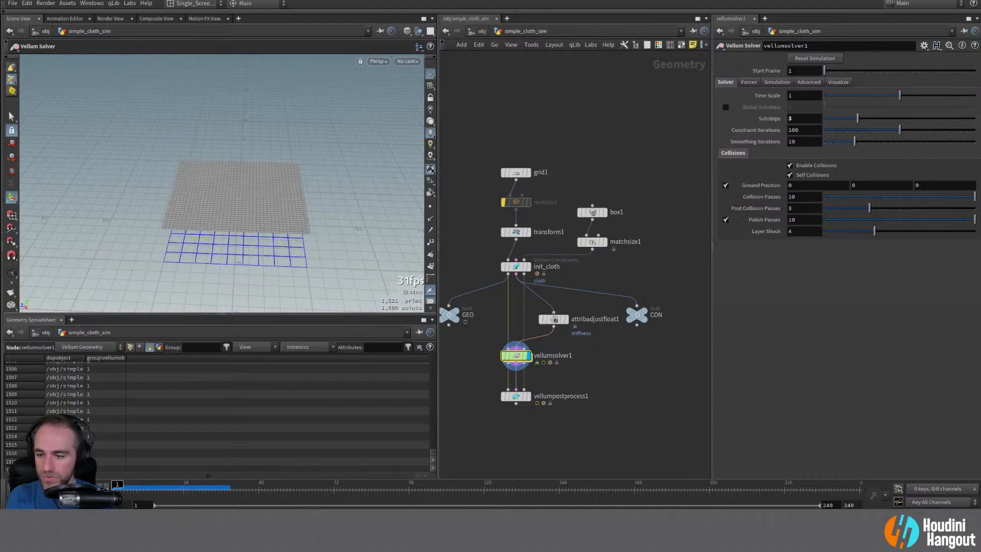
- Display attribadjustfloat1, change its operation to Set Always and check the pin constraints' stiffness in the spreadsheet
{"action": "double_click", "coordinate": [553, 319]}
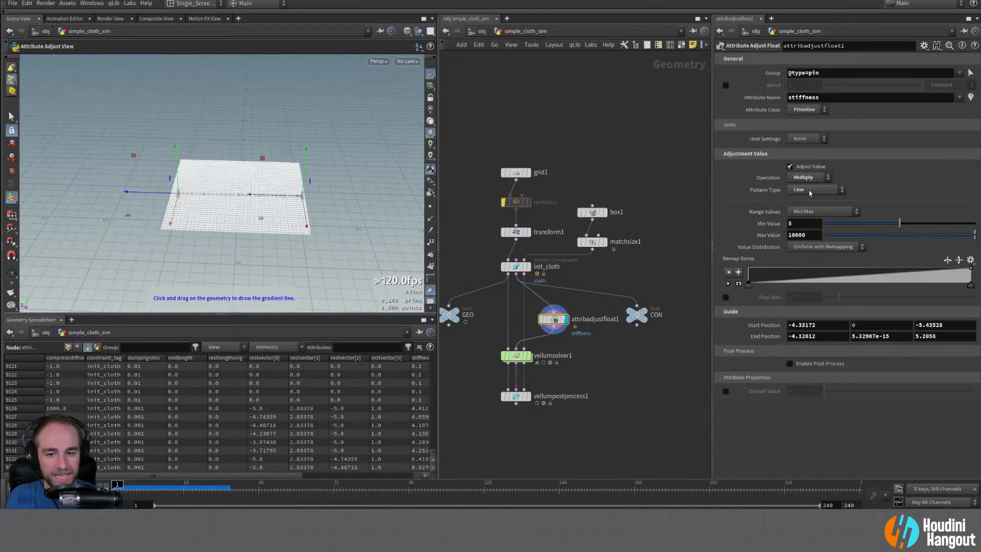
{"action": "scroll", "coordinate": [220, 416], "scroll_direction": "down", "scroll_amount": 20}
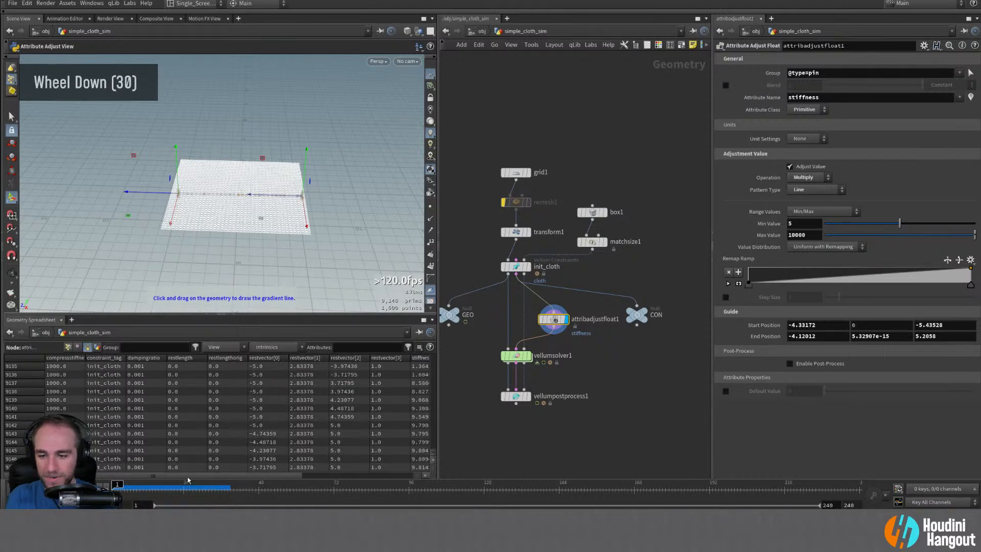
{"action": "left_click_drag", "start_coordinate": [188, 480], "coordinate": [231, 483]}
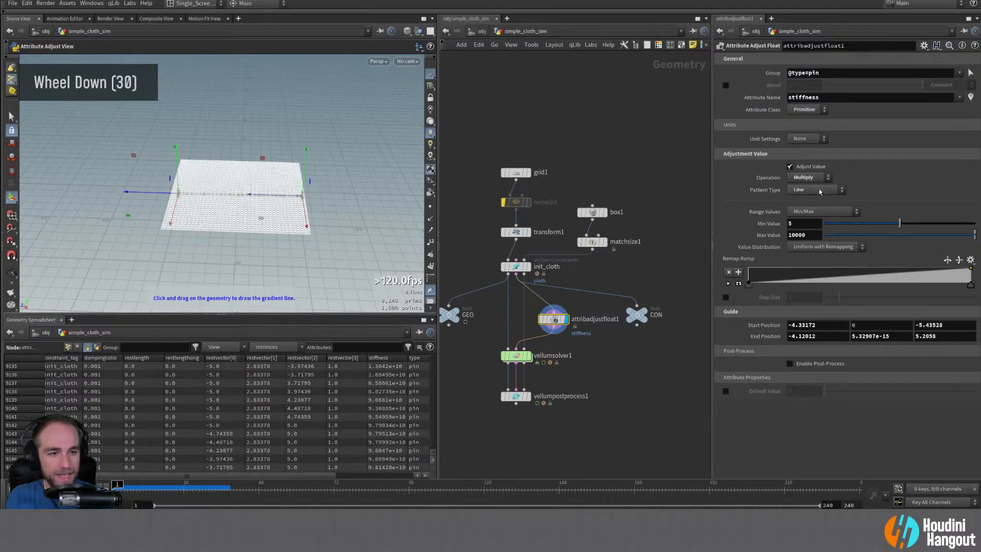
{"action": "left_click", "coordinate": [809, 177]}
{"action": "left_click", "coordinate": [806, 188]}
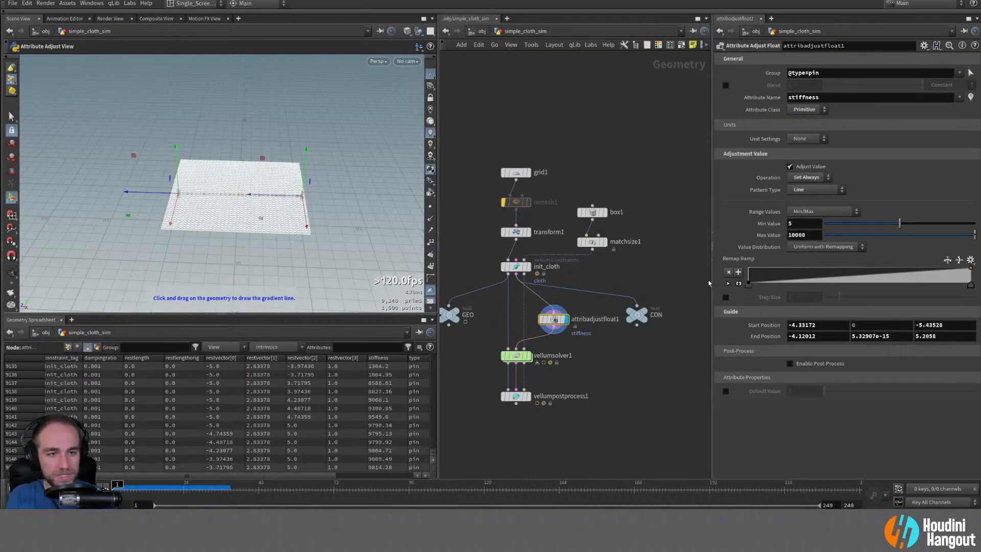
{"action": "scroll", "coordinate": [378, 440], "scroll_direction": "up", "scroll_amount": 9}
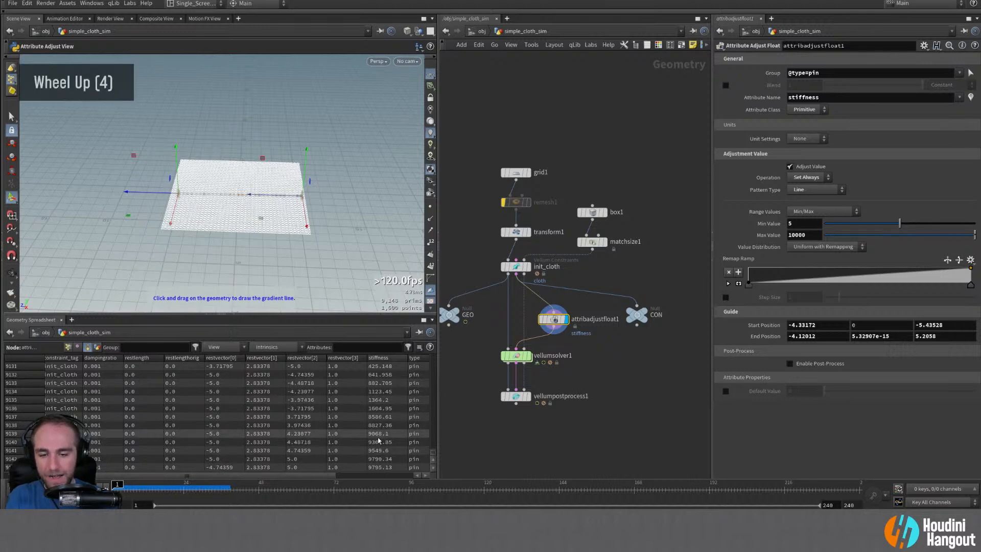
{"action": "scroll", "coordinate": [379, 440], "scroll_direction": "up", "scroll_amount": 13}
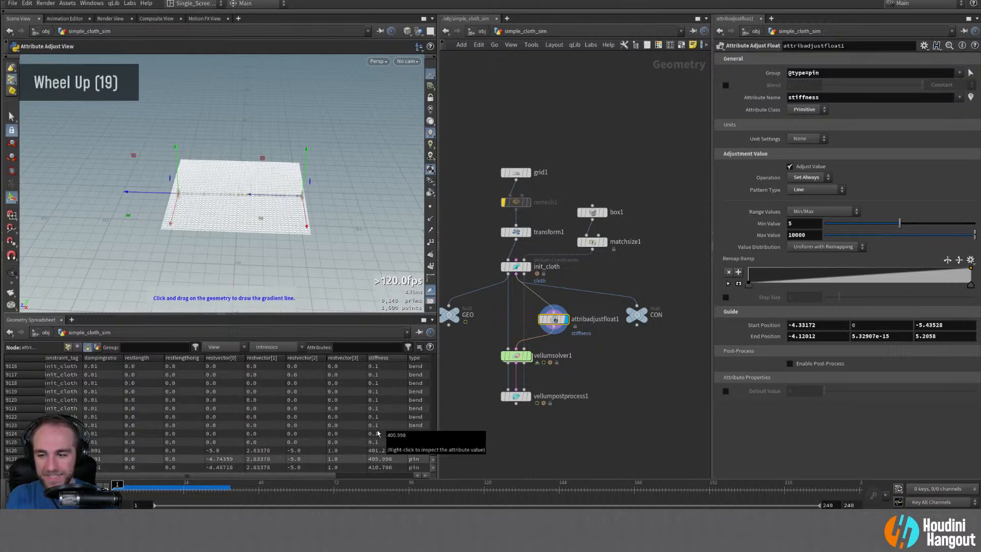
{"action": "scroll", "coordinate": [379, 433], "scroll_direction": "down", "scroll_amount": 20}
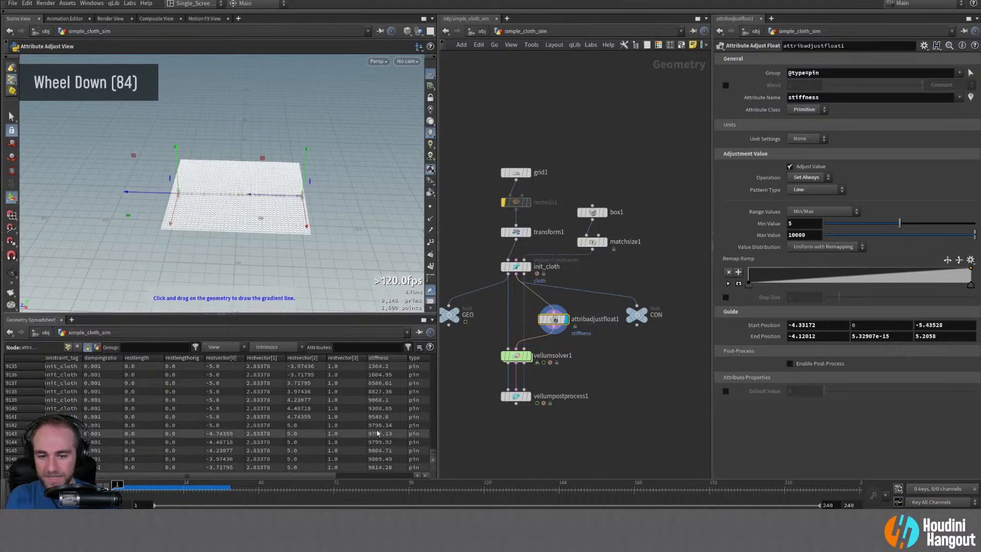
- Shorten the gradient line to the cloth's extent, with start Z at -5.03168 and end Z at 4.91568
{"action": "mouse_move", "coordinate": [132, 209]}
{"action": "left_mouse_down", "text": "alt"}
{"action": "mouse_move", "coordinate": [148, 210]}
{"action": "mouse_move", "coordinate": [130, 208]}
{"action": "left_mouse_up", "text": "alt"}
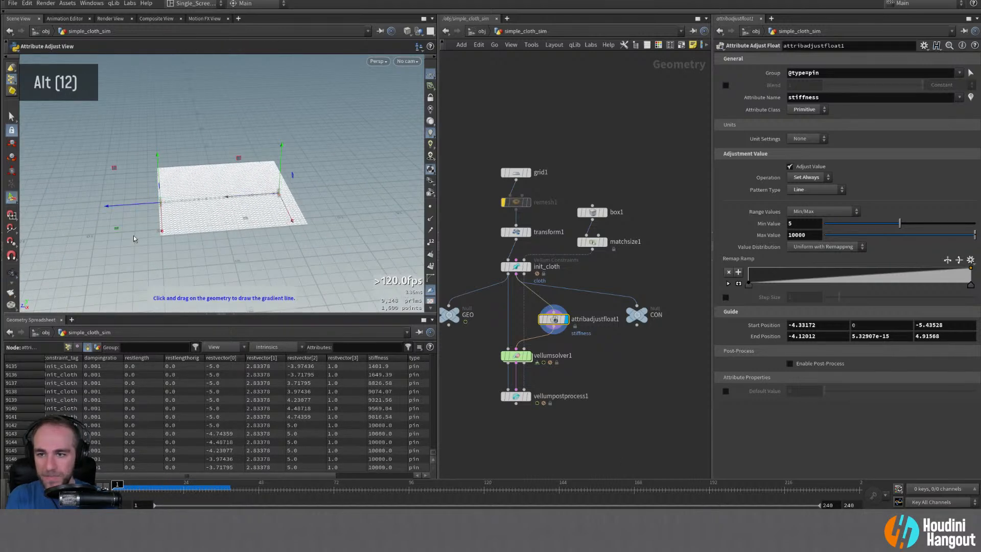
{"action": "mouse_move", "coordinate": [250, 218]}
{"action": "left_mouse_down", "text": "alt"}
{"action": "mouse_move", "coordinate": [279, 217]}
{"action": "mouse_move", "coordinate": [263, 205]}
{"action": "left_mouse_up", "text": "alt"}
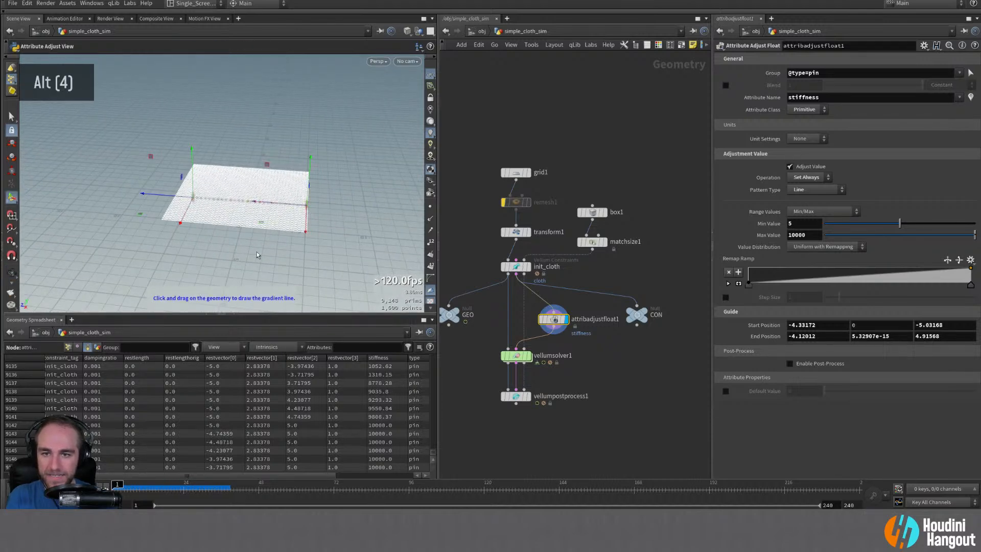
- Display vellumsolver1, play the cloth simulation, return to frame 1 and view the cloth up close
{"action": "double_click", "coordinate": [523, 356]}
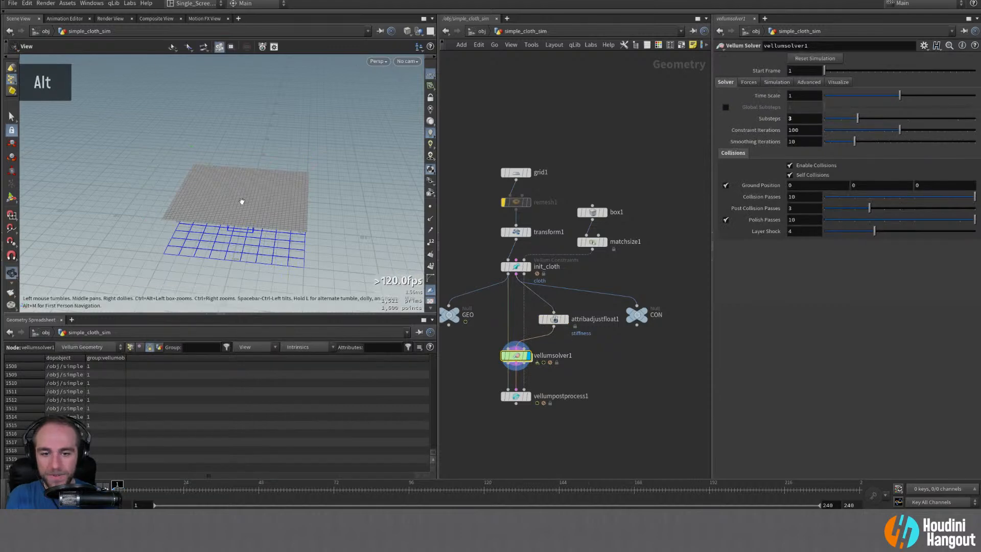
{"action": "left_click", "coordinate": [523, 356], "text": "alt"}
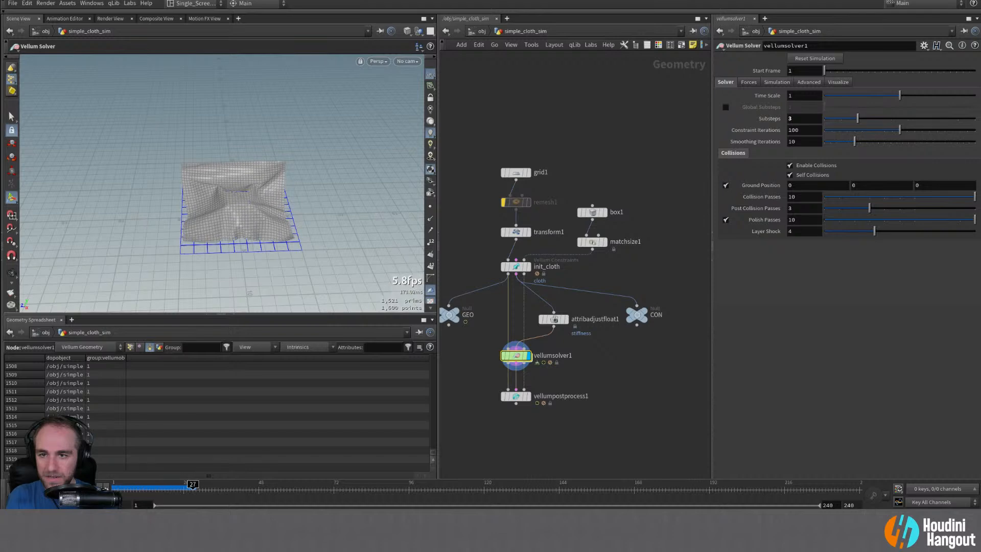
{"action": "key", "text": "alt"}
{"action": "right_click_drag", "start_coordinate": [266, 177], "coordinate": [368, 145], "text": "alt"}
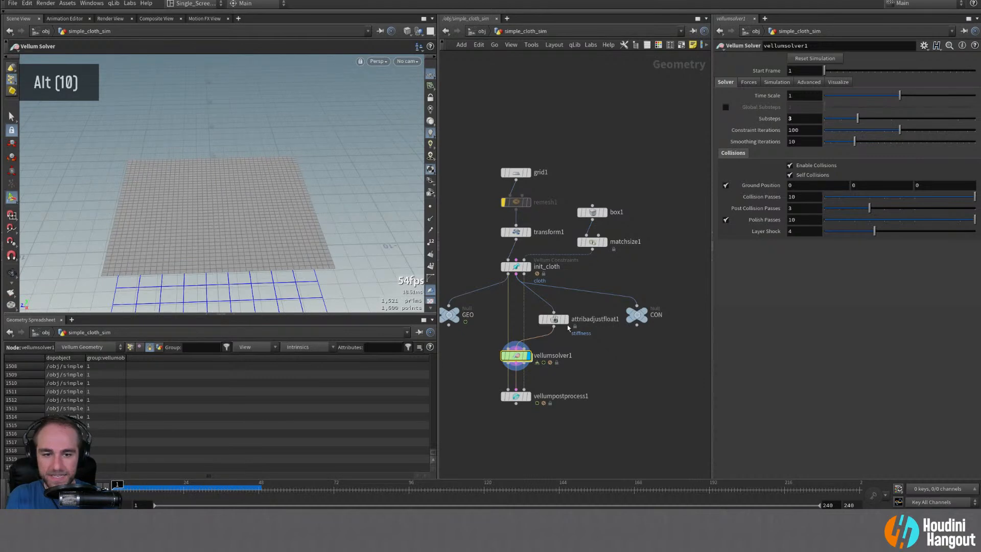
- Select attribadjustfloat1 and set the line pattern's minimum value to 0.1
{"action": "left_click", "coordinate": [553, 319]}
{"action": "double_click", "coordinate": [800, 223]}
{"action": "type", "text": "0.1"}
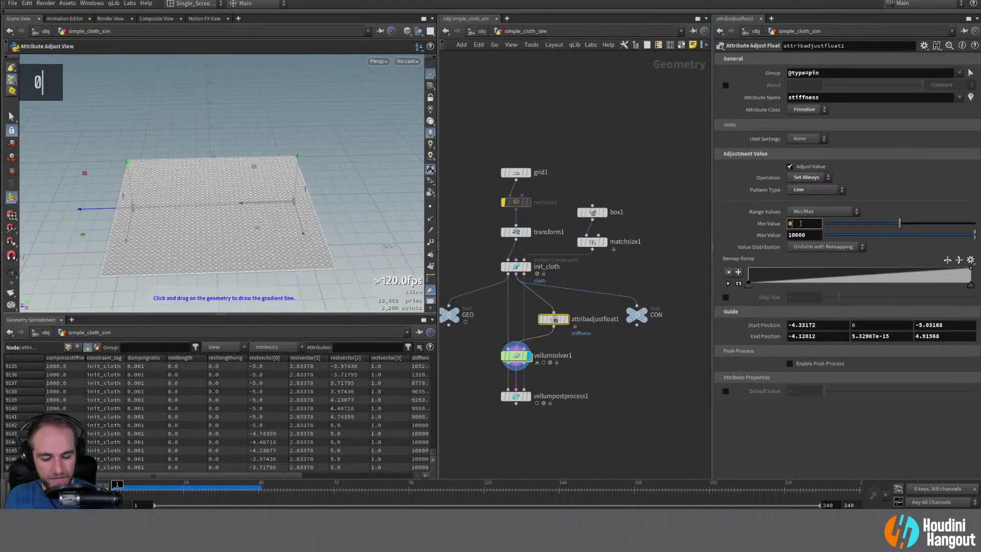
{"action": "key", "text": "Return"}
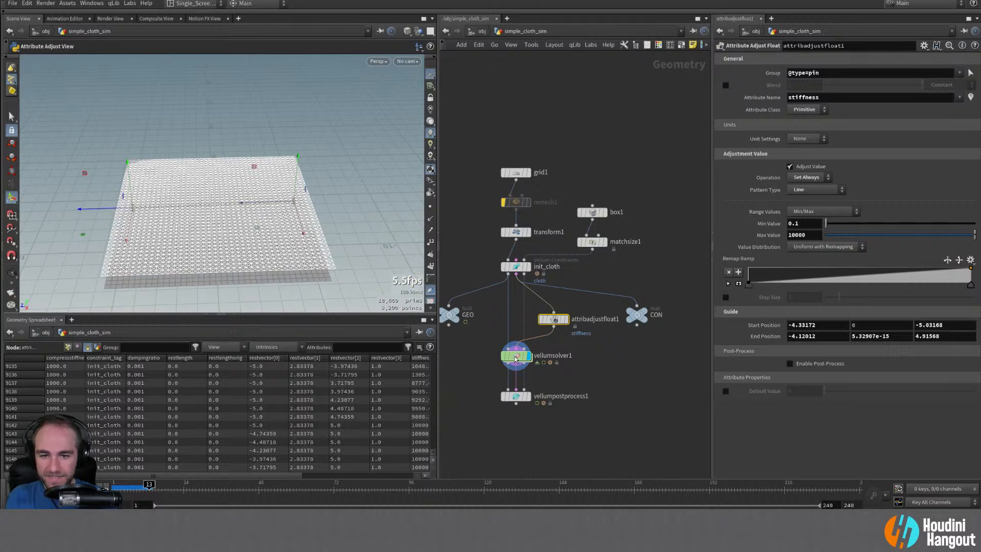
- Select vellumsolver1 to watch the cloth simulation, return to frame 1 and bring up attribadjustfloat1's parameters again
{"action": "left_click", "coordinate": [512, 360]}
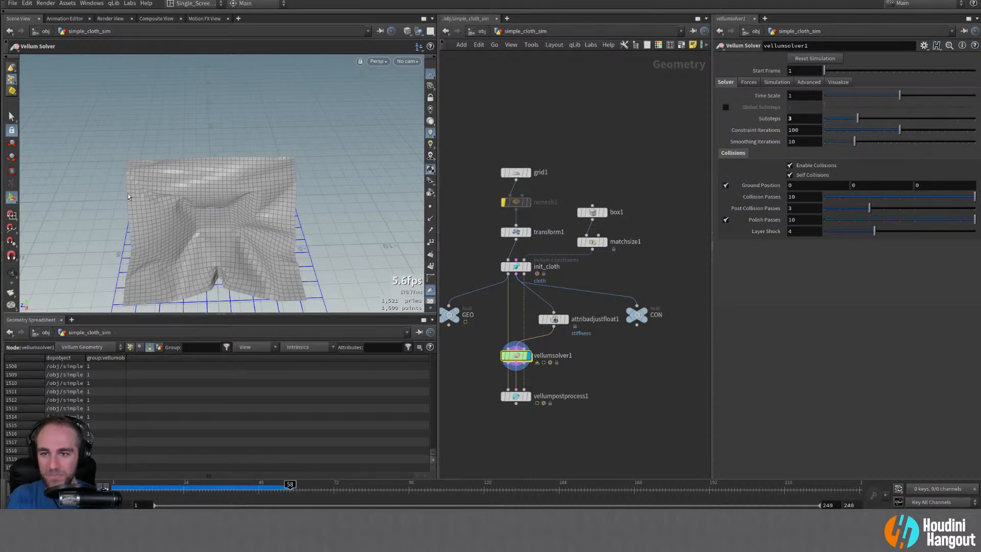
{"action": "key", "text": "ctrl+Up"}
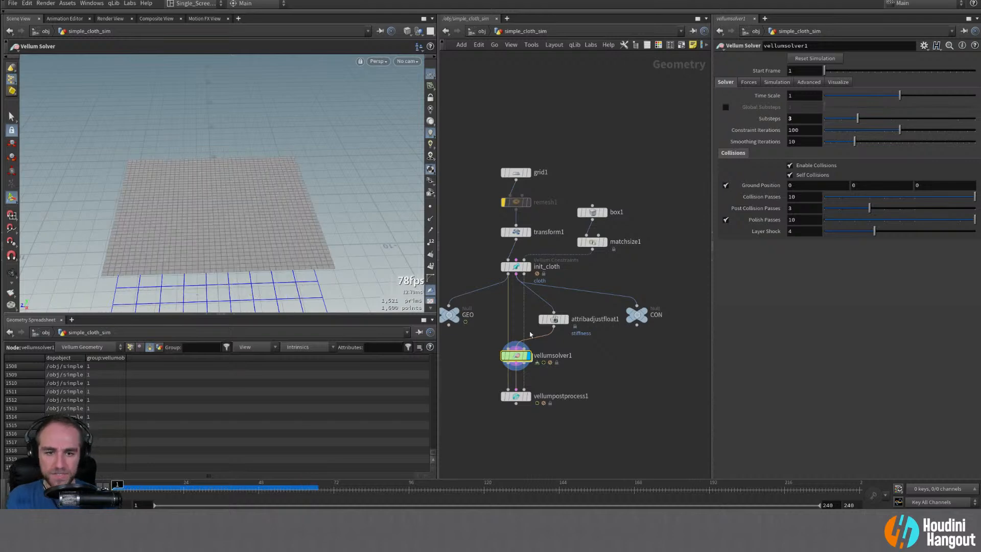
{"action": "left_click", "coordinate": [554, 319]}
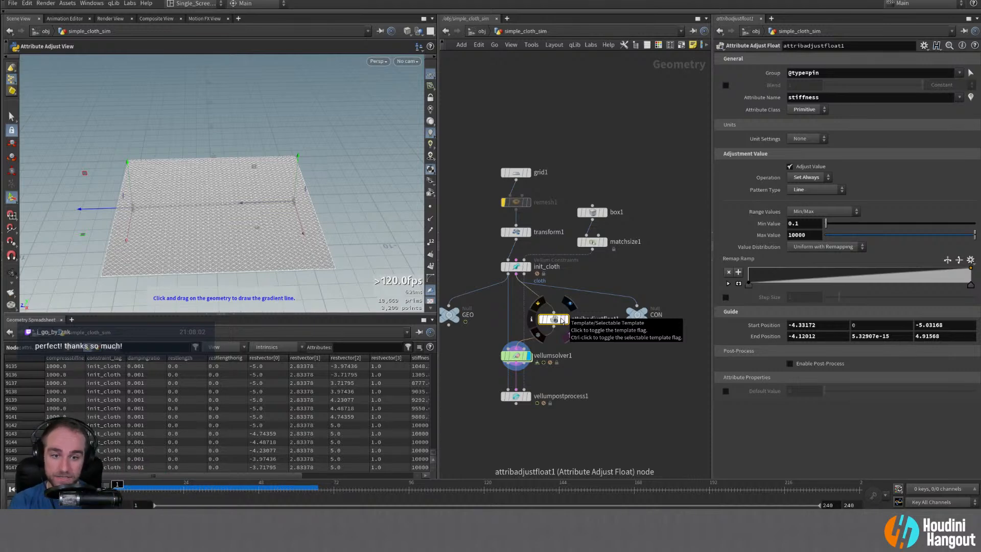
{"action": "left_click", "coordinate": [610, 341]}
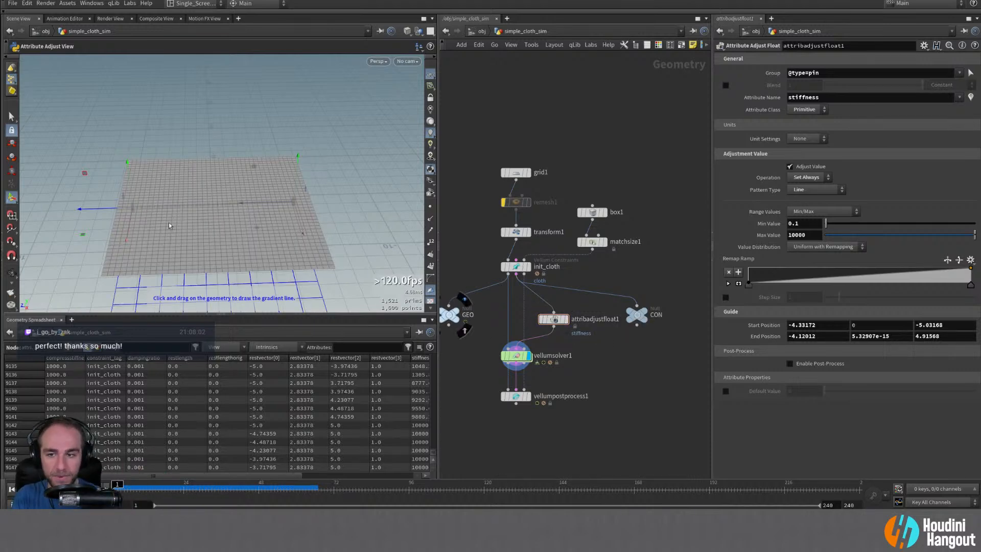
- Delete attribadjustfloat1 from between init_cloth and vellumsolver1
{"action": "right_click_drag", "start_coordinate": [159, 198], "coordinate": [169, 200], "text": "alt"}
{"action": "middle_click_drag", "start_coordinate": [176, 199], "coordinate": [195, 167], "text": "alt"}
{"action": "right_click_drag", "start_coordinate": [195, 168], "coordinate": [199, 162], "text": "alt"}
{"action": "left_click_drag", "start_coordinate": [199, 162], "coordinate": [202, 174], "text": "alt"}
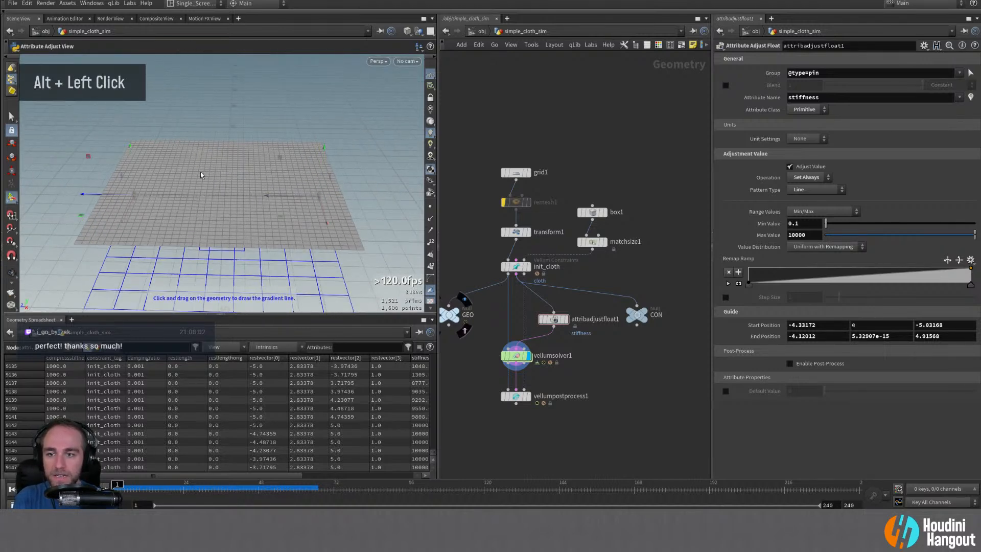
{"action": "left_click", "coordinate": [544, 340]}
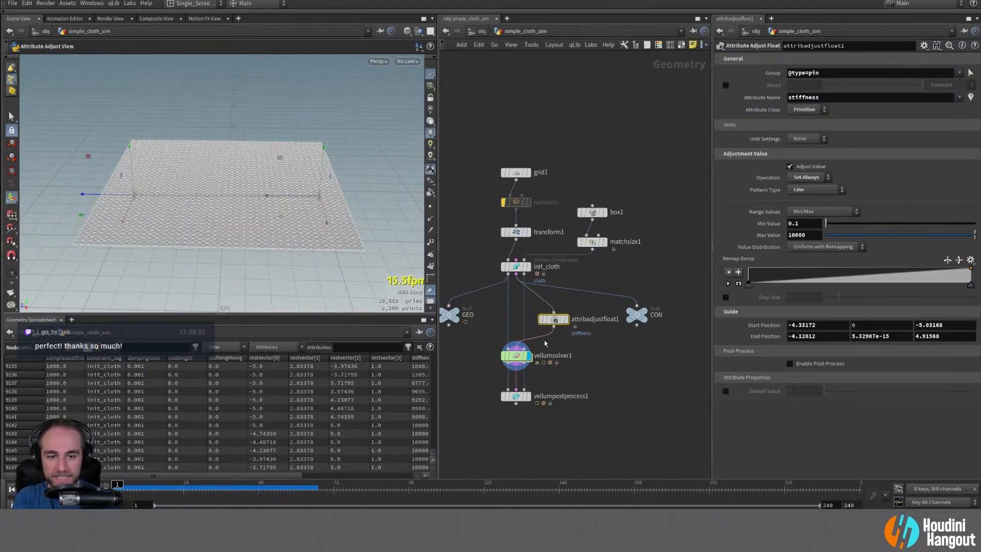
- Search the available nodes for "attrib ad" to look over the Attribute Adjust variants without adding one
{"action": "key", "text": "Tab"}
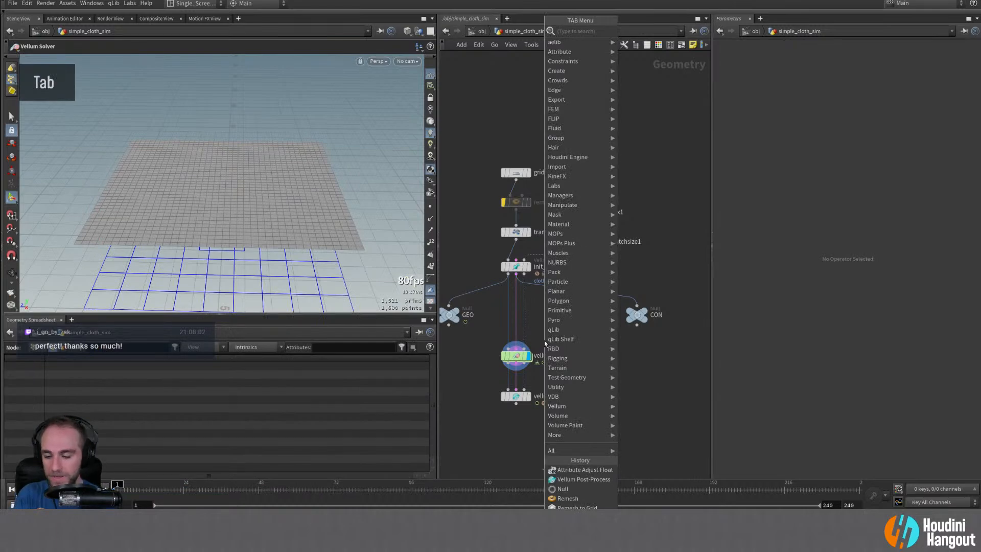
{"action": "type", "text": "attrib"}
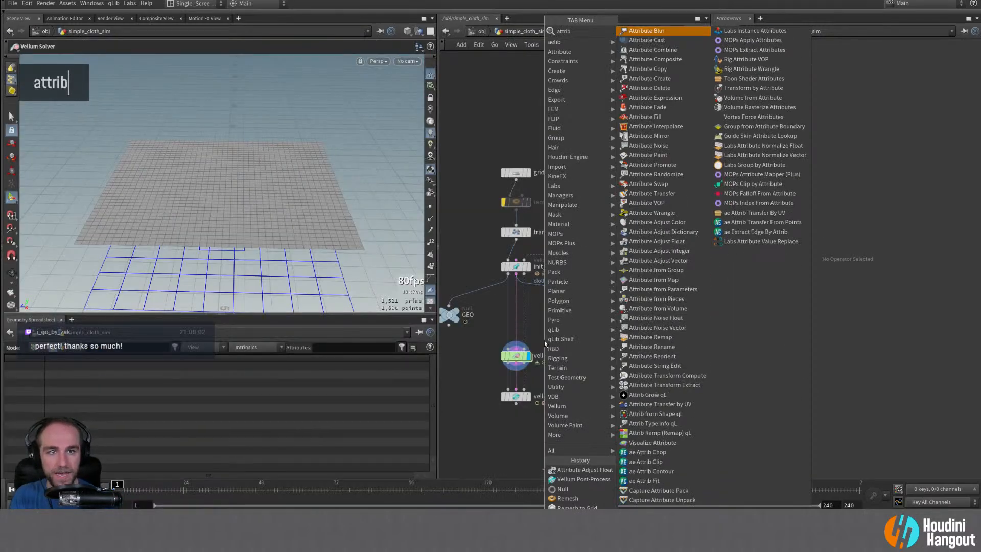
{"action": "type", "text": " ad"}
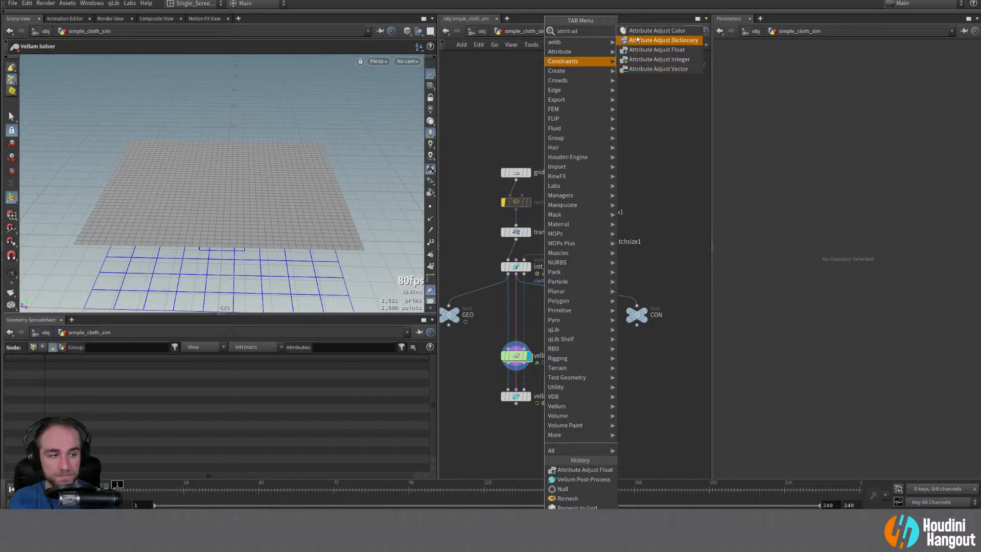
{"action": "left_click", "coordinate": [670, 210]}
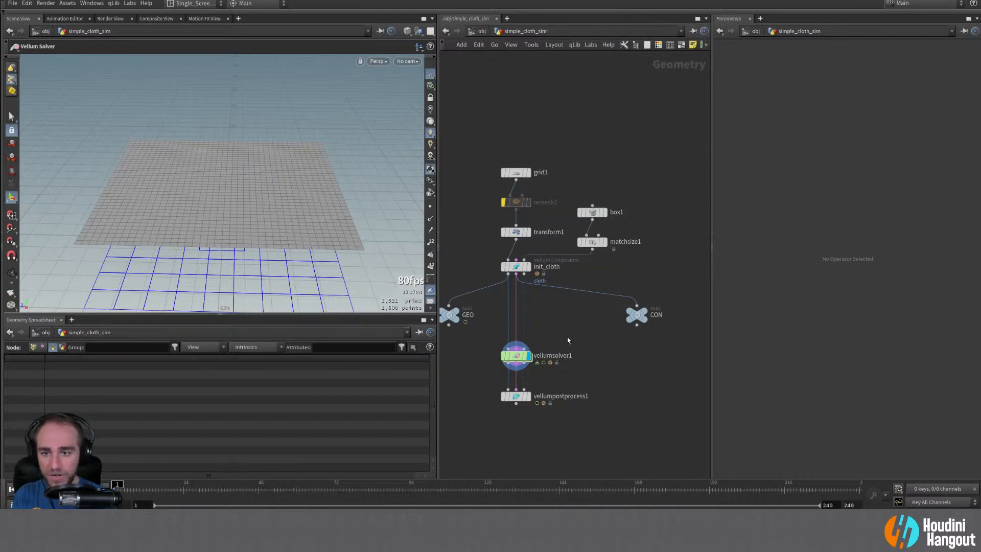
- Select vellumsolver1 and show its point attributes in the geometry spreadsheet
{"action": "right_click", "coordinate": [293, 204], "text": "alt"}
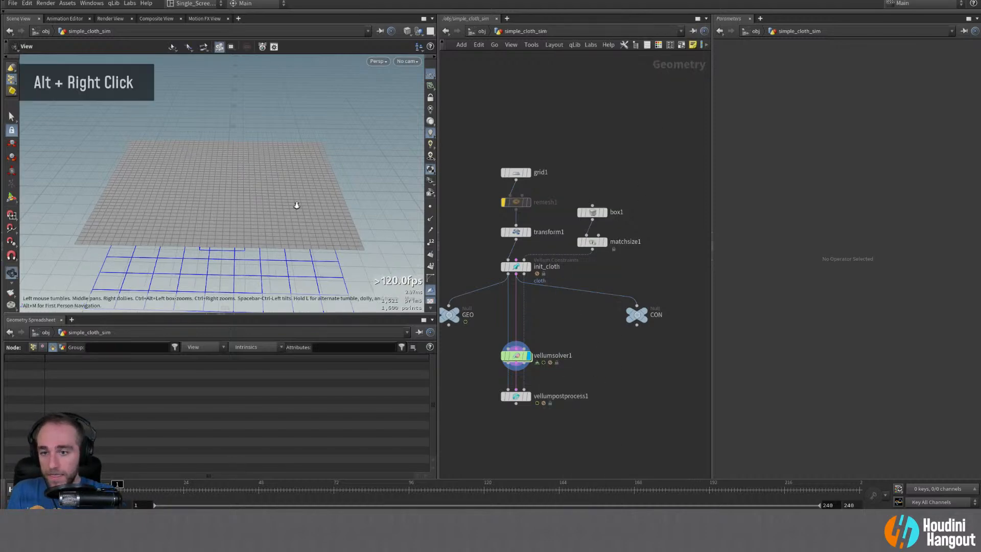
{"action": "left_click_drag", "start_coordinate": [293, 203], "coordinate": [182, 188], "text": "alt"}
{"action": "left_click", "coordinate": [514, 355]}
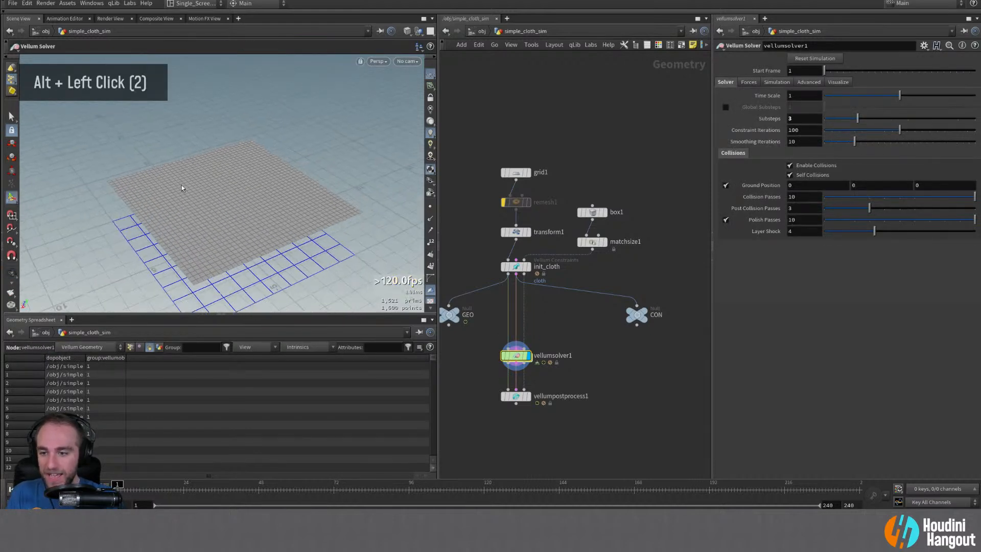
{"action": "left_click", "coordinate": [131, 347]}
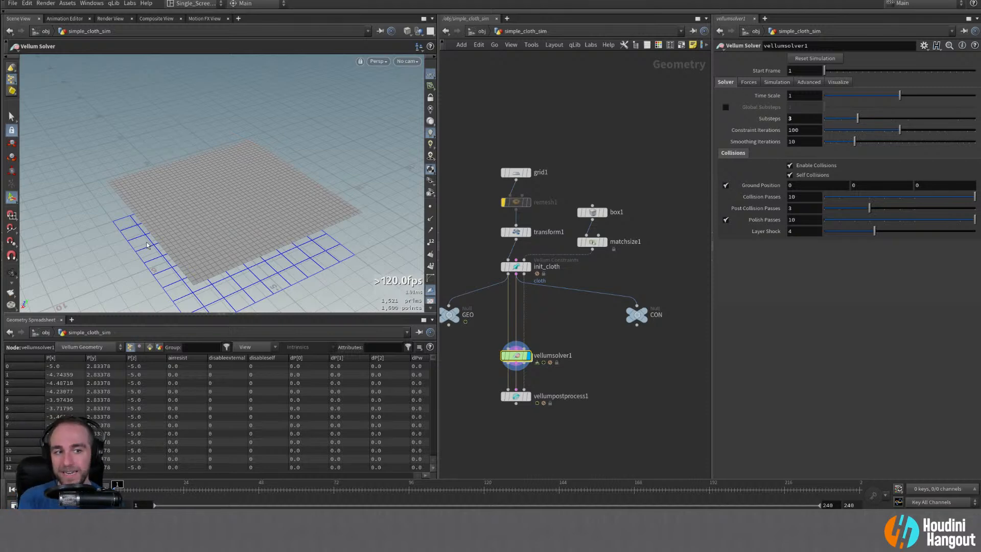
- Display init_cloth and the CON null to inspect the cloth and its constraint geometry
{"action": "double_click", "coordinate": [516, 270]}
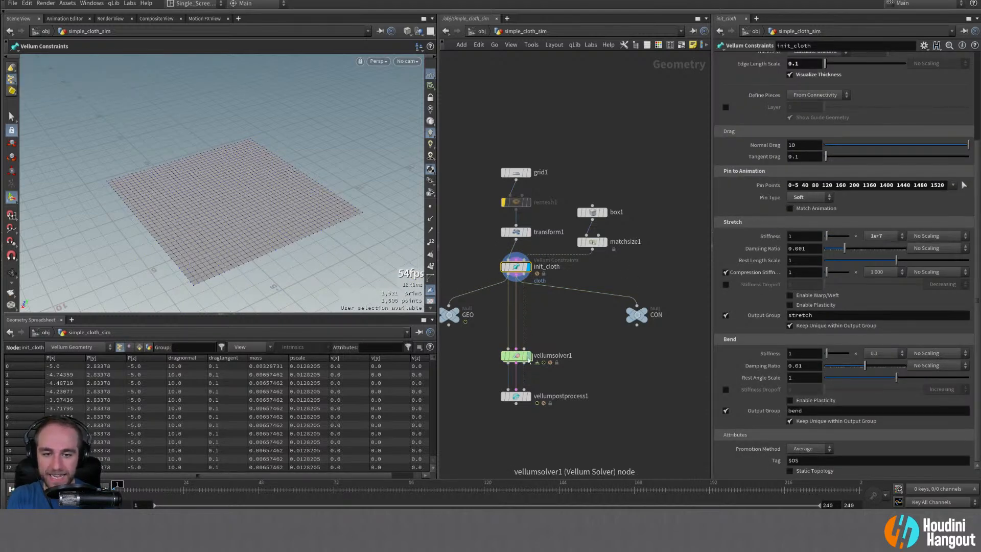
{"action": "double_click", "coordinate": [636, 315]}
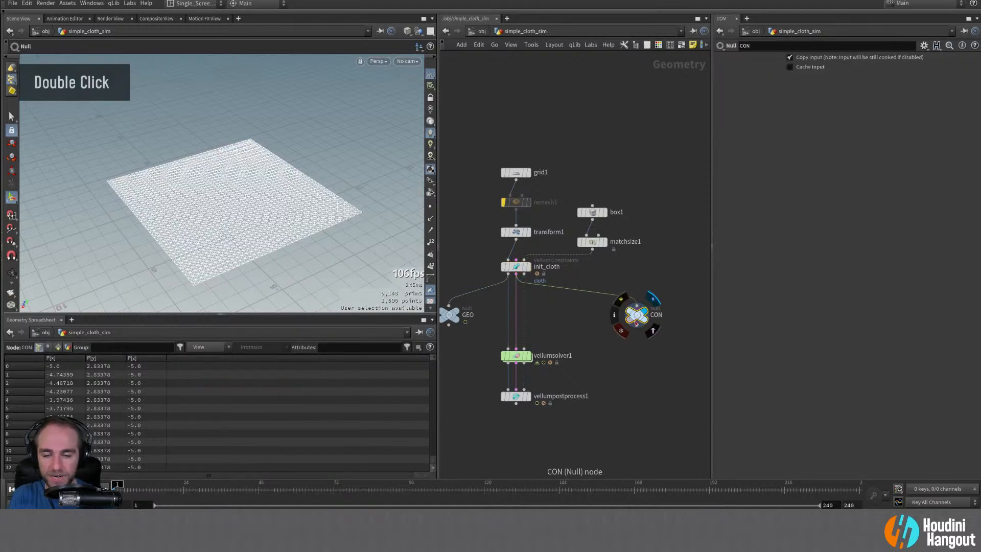
{"action": "left_click", "coordinate": [516, 268]}
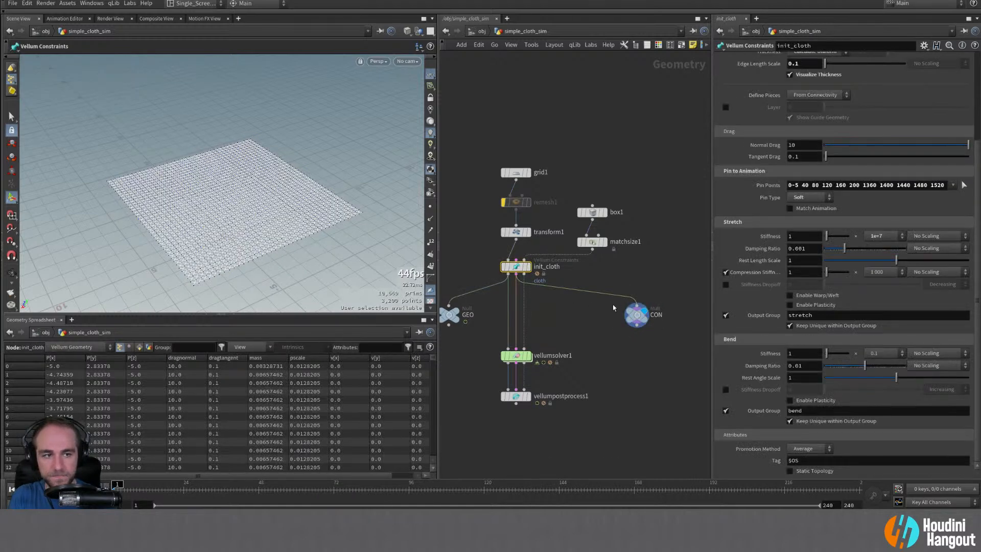
{"action": "double_click", "coordinate": [635, 316]}
- Undo the recent changes back to before attribadjustfloat1 was deleted
{"action": "key", "text": "ctrl+z"}
{"action": "key", "text": "ctrl+z"}
{"action": "key", "text": "ctrl+z"}
{"action": "key", "text": "ctrl+z"}
{"action": "key", "text": "ctrl+z"}
{"action": "key", "text": "ctrl+z"}
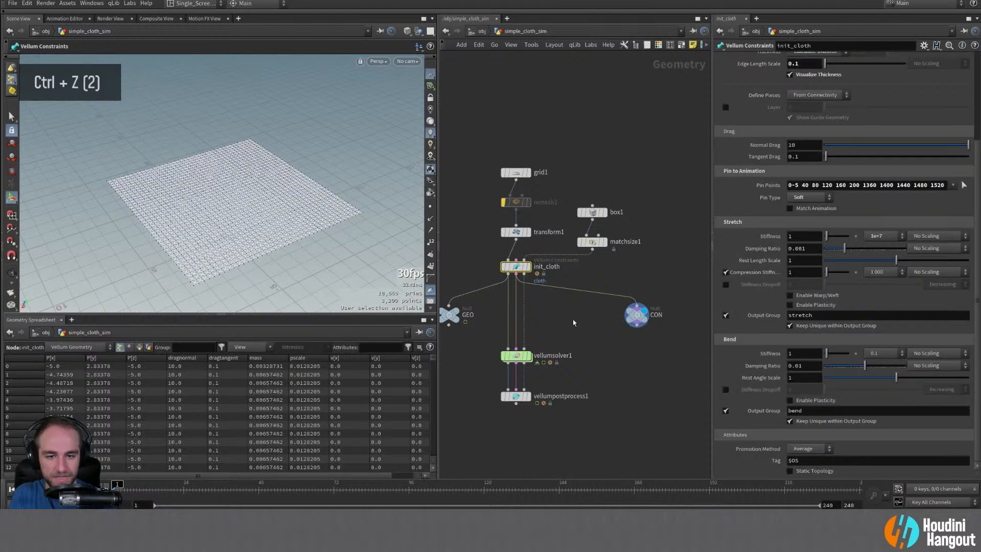
{"action": "key", "text": "ctrl+z"}
{"action": "key", "text": "ctrl+z"}
{"action": "key", "text": "ctrl+z"}
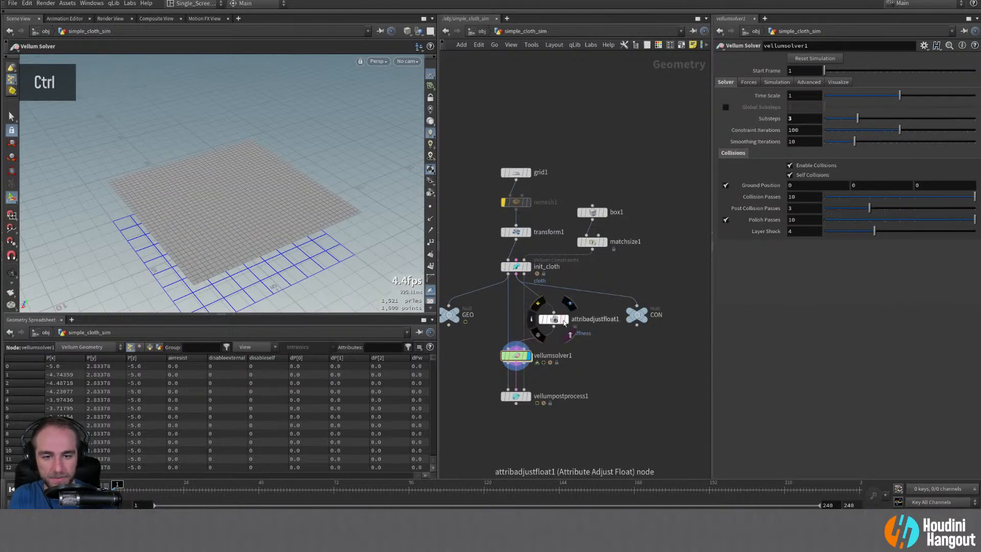
- Select attribadjustfloat1, try to display the CON null and dismiss the fatal error dialog
{"action": "left_click", "coordinate": [558, 320], "text": "ctrl"}
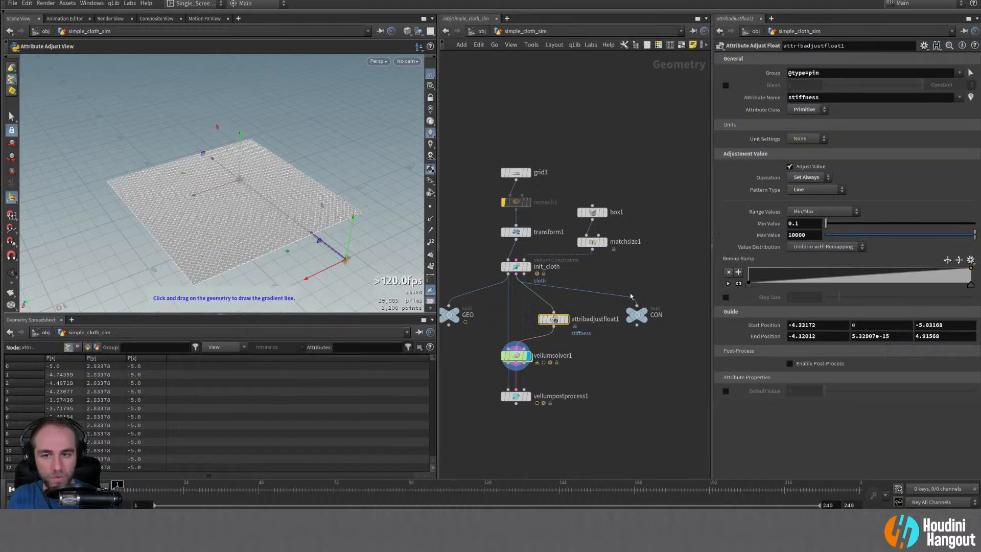
{"action": "double_click", "coordinate": [637, 315]}
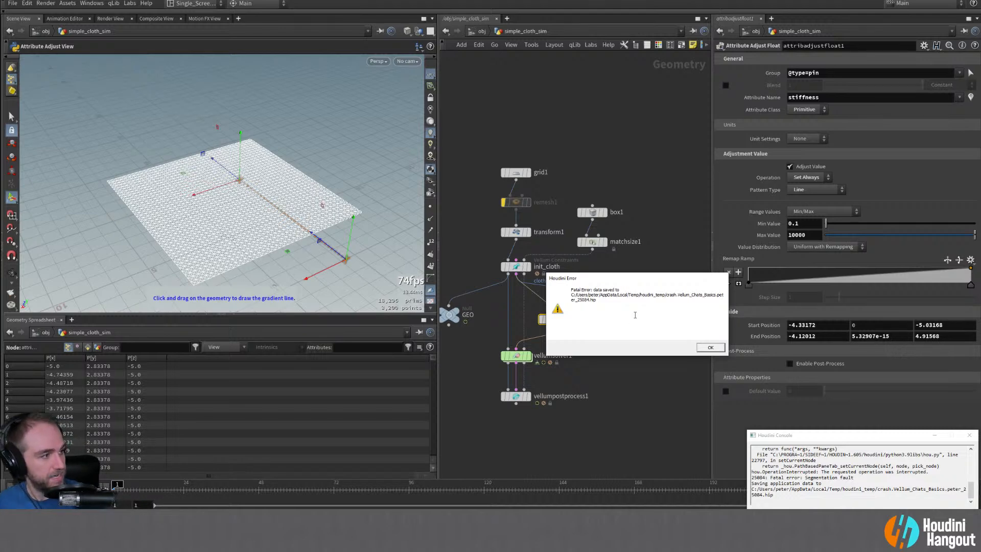
{"action": "left_click", "coordinate": [711, 348]}
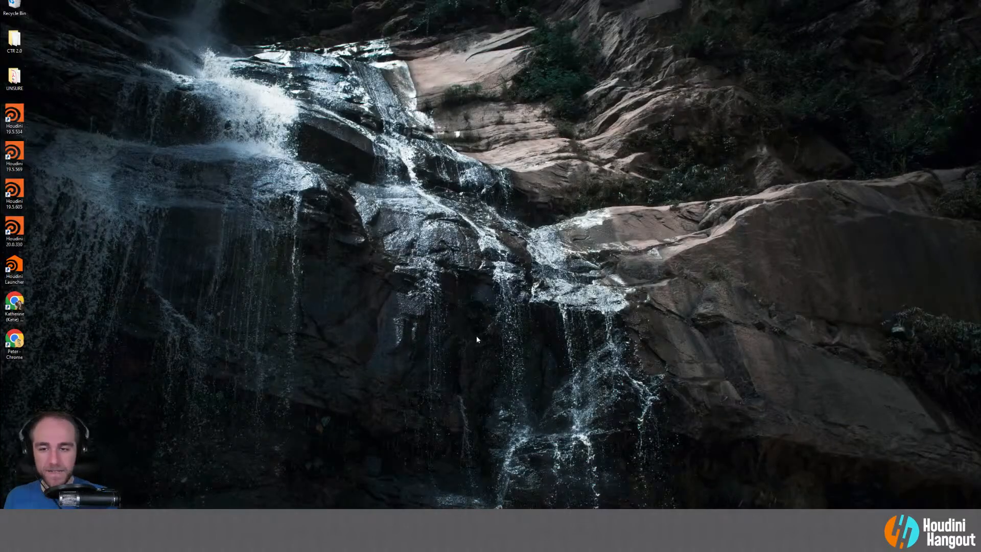
- Relaunch Houdini 19.5.605 and restore the crash backup of Vellum_Chats_Basics.hip
{"action": "double_click", "coordinate": [19, 191]}
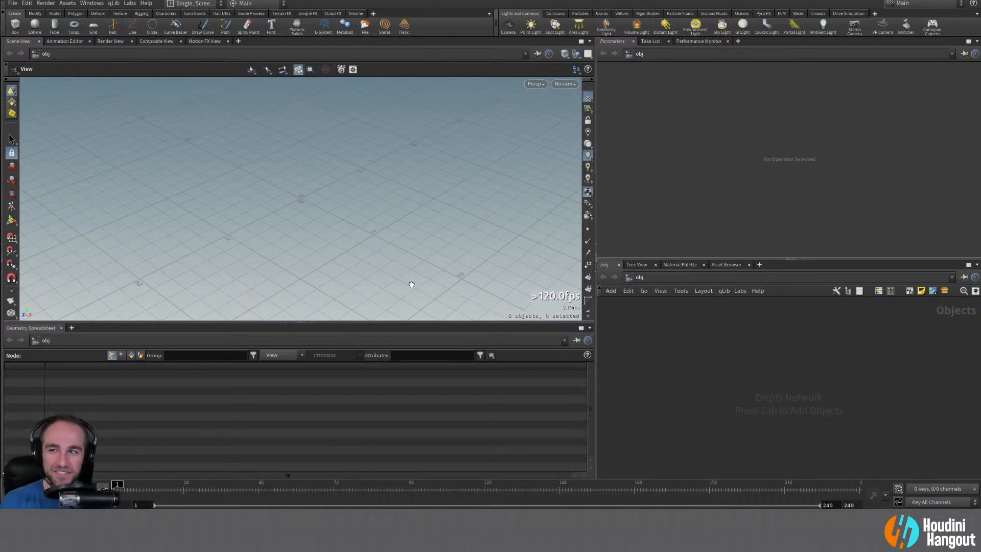
{"action": "left_click", "coordinate": [10, 4]}
{"action": "mouse_move", "coordinate": [21, 33]}
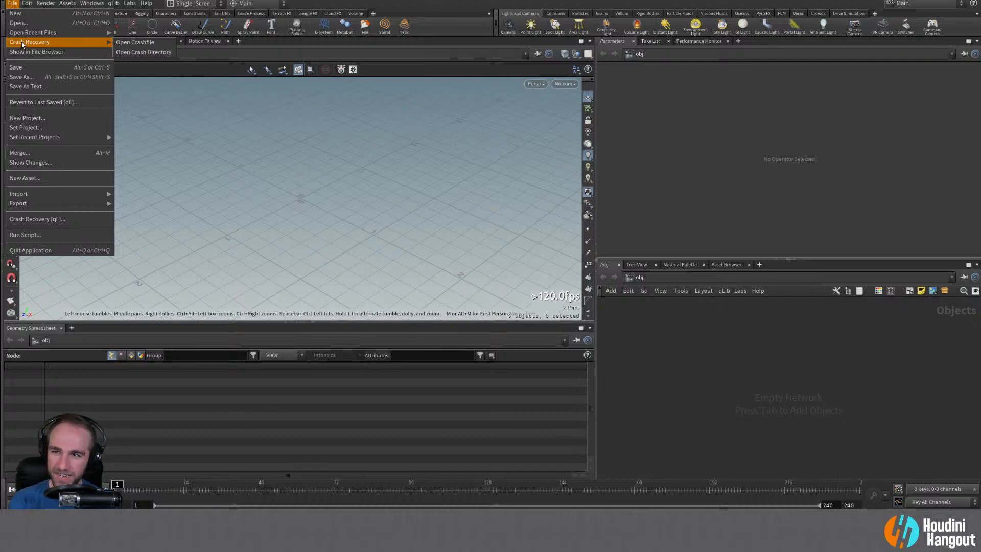
{"action": "left_click", "coordinate": [134, 45]}
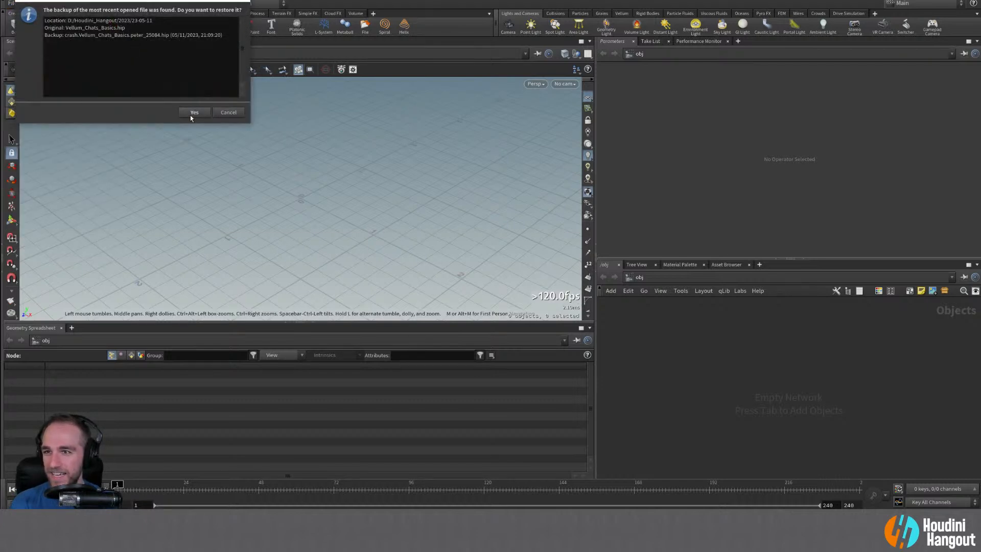
{"action": "left_click", "coordinate": [193, 113]}
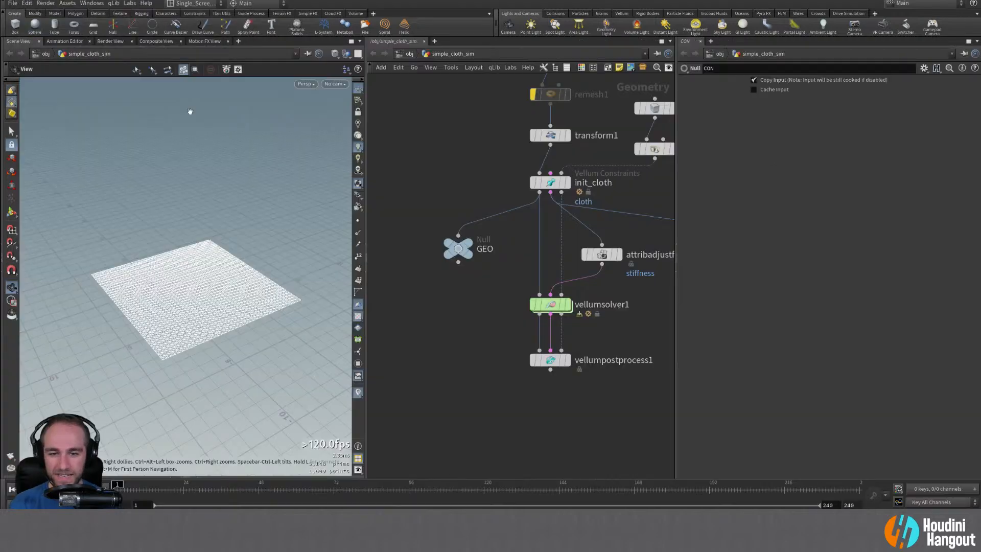
- Frame the whole node network and enlarge the geometry spreadsheet pane, widening the viewport side of the layout
{"action": "middle_click_drag", "start_coordinate": [412, 366], "coordinate": [369, 386]}
{"action": "right_click_drag", "start_coordinate": [369, 385], "coordinate": [370, 429]}
{"action": "left_click", "coordinate": [195, 477]}
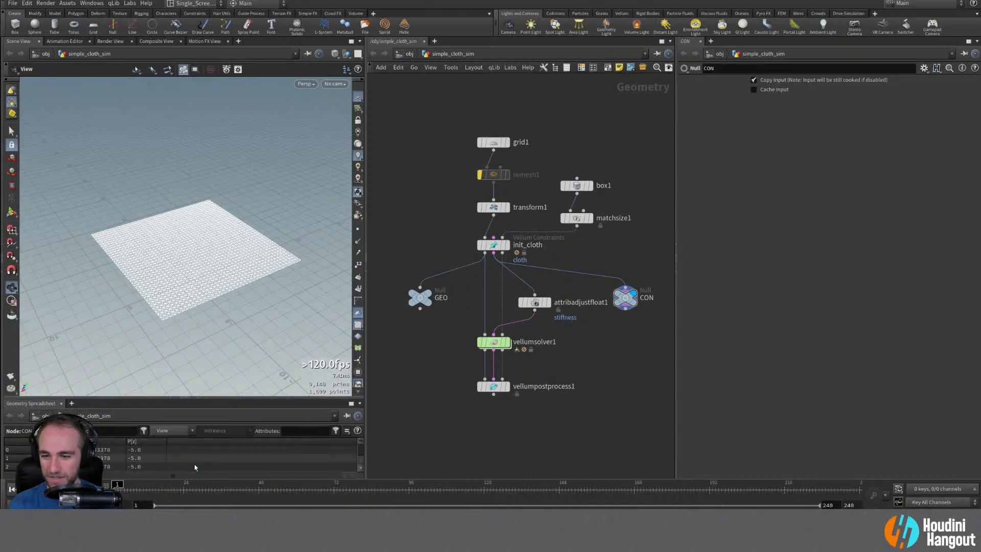
{"action": "left_click_drag", "start_coordinate": [182, 397], "coordinate": [183, 335]}
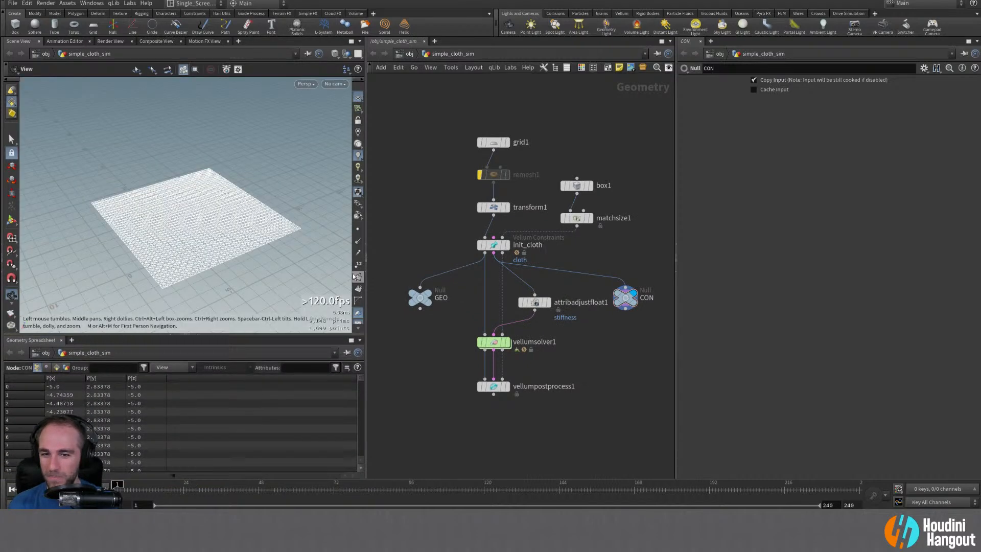
{"action": "left_click_drag", "start_coordinate": [366, 262], "coordinate": [397, 261]}
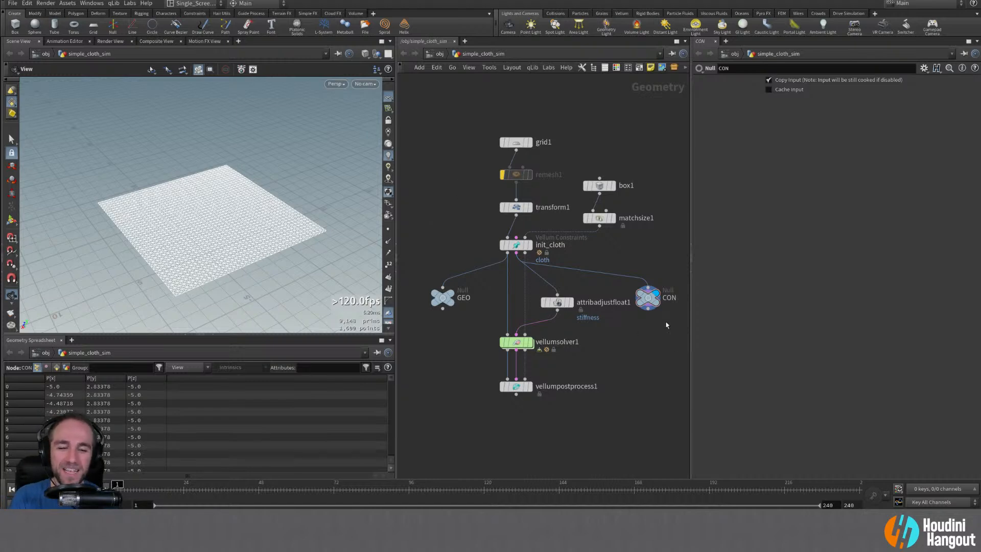
- Rewire the CON null to attribadjustfloat1's output and display CON
{"action": "left_click_drag", "start_coordinate": [649, 299], "coordinate": [649, 303]}
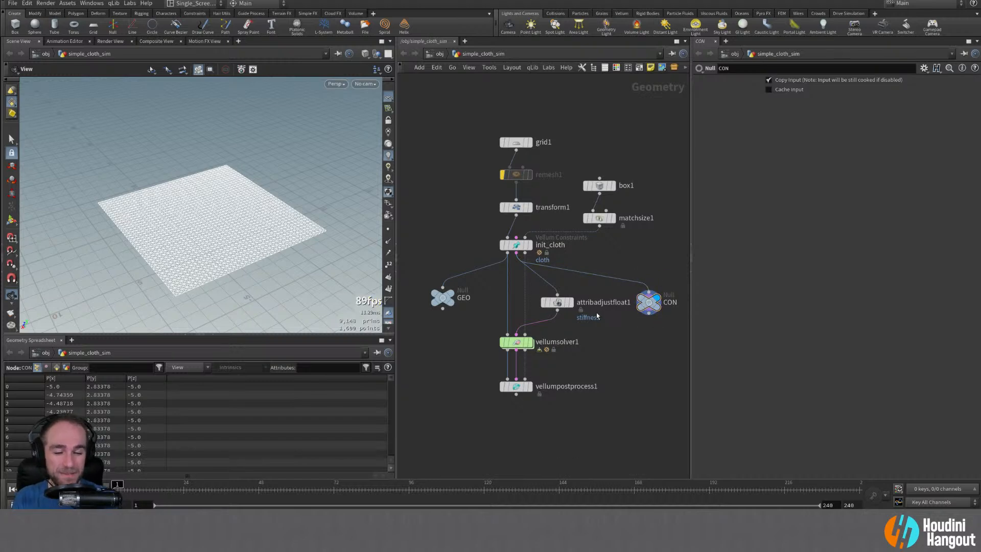
{"action": "double_click", "coordinate": [556, 302]}
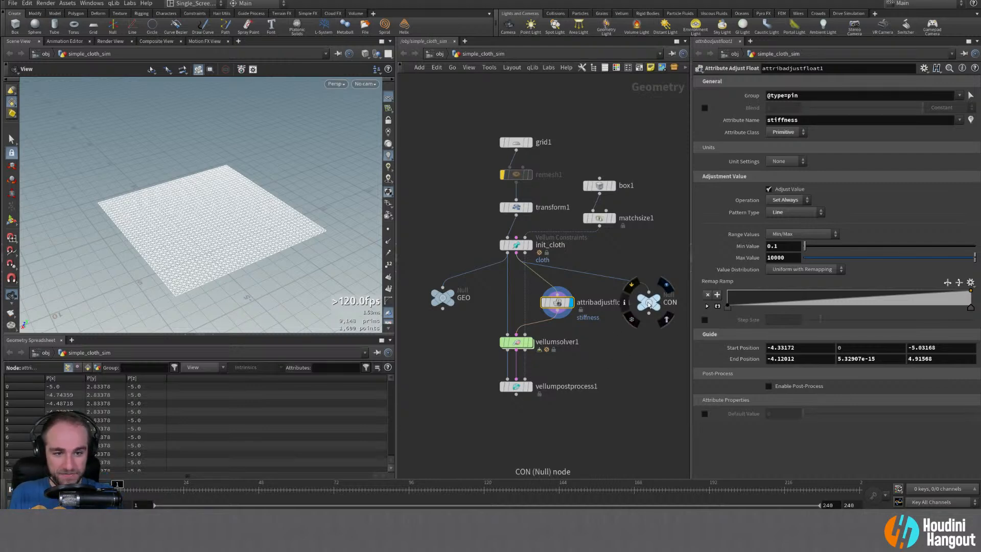
{"action": "left_click_drag", "start_coordinate": [649, 302], "coordinate": [636, 338]}
{"action": "left_click", "coordinate": [557, 312]}
{"action": "left_click", "coordinate": [635, 332]}
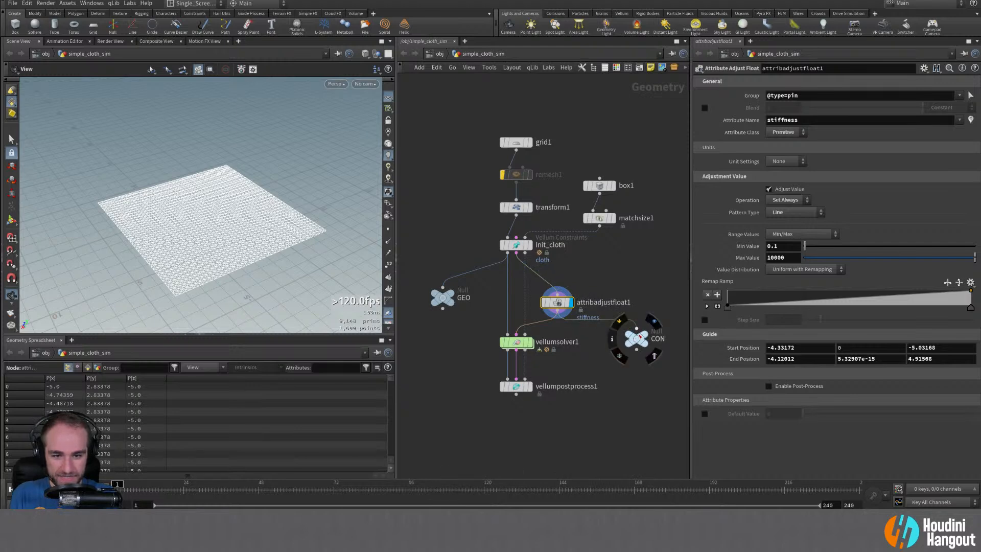
{"action": "double_click", "coordinate": [636, 339]}
{"action": "middle_click", "coordinate": [637, 342]}
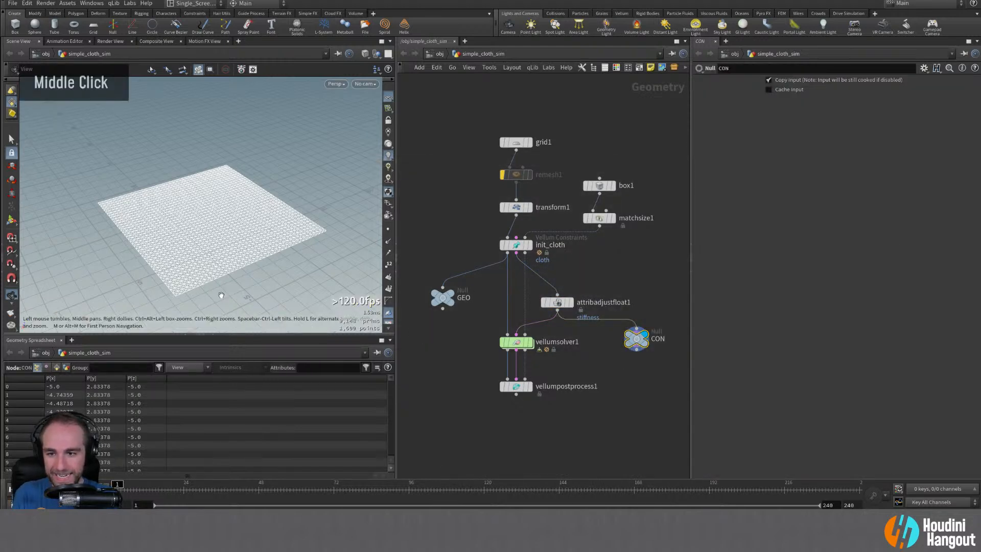
- Examine the stiffness and type values of CON's last constraint primitives in the geometry spreadsheet
{"action": "right_click_drag", "start_coordinate": [220, 295], "coordinate": [284, 267], "text": "alt"}
{"action": "left_click_drag", "start_coordinate": [284, 267], "coordinate": [235, 271], "text": "alt"}
{"action": "middle_click_drag", "start_coordinate": [234, 271], "coordinate": [166, 258], "text": "alt"}
{"action": "left_click_drag", "start_coordinate": [167, 258], "coordinate": [167, 260], "text": "alt"}
{"action": "middle_click_drag", "start_coordinate": [168, 260], "coordinate": [328, 231], "text": "alt"}
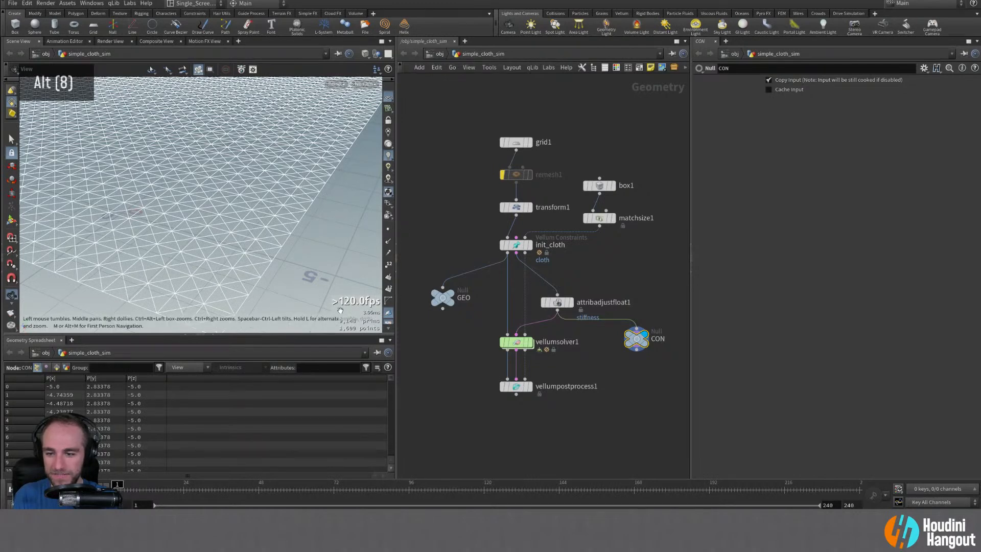
{"action": "left_click", "coordinate": [57, 368]}
{"action": "scroll", "coordinate": [205, 424], "scroll_direction": "down", "scroll_amount": 20}
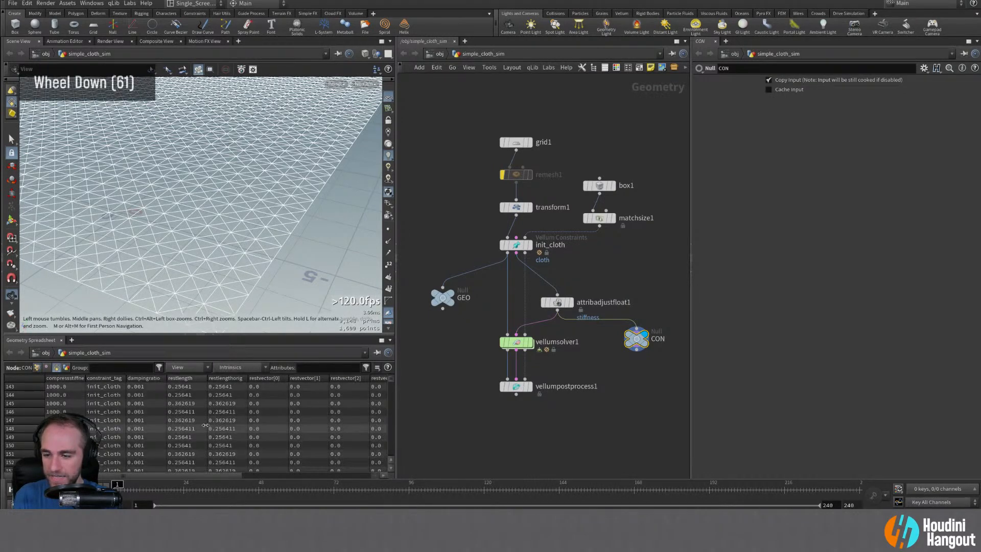
{"action": "left_click_drag", "start_coordinate": [391, 414], "coordinate": [385, 455]}
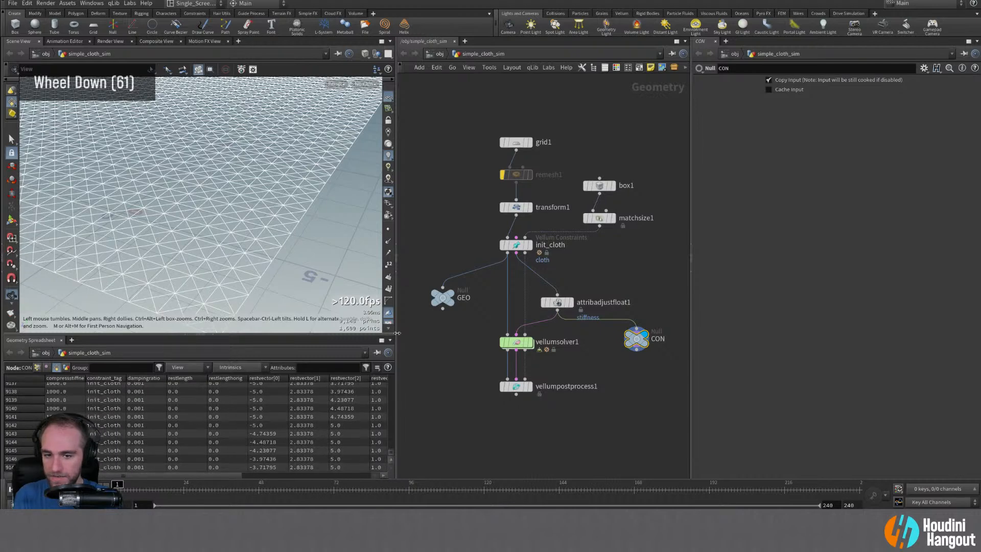
{"action": "left_click_drag", "start_coordinate": [395, 258], "coordinate": [462, 258]}
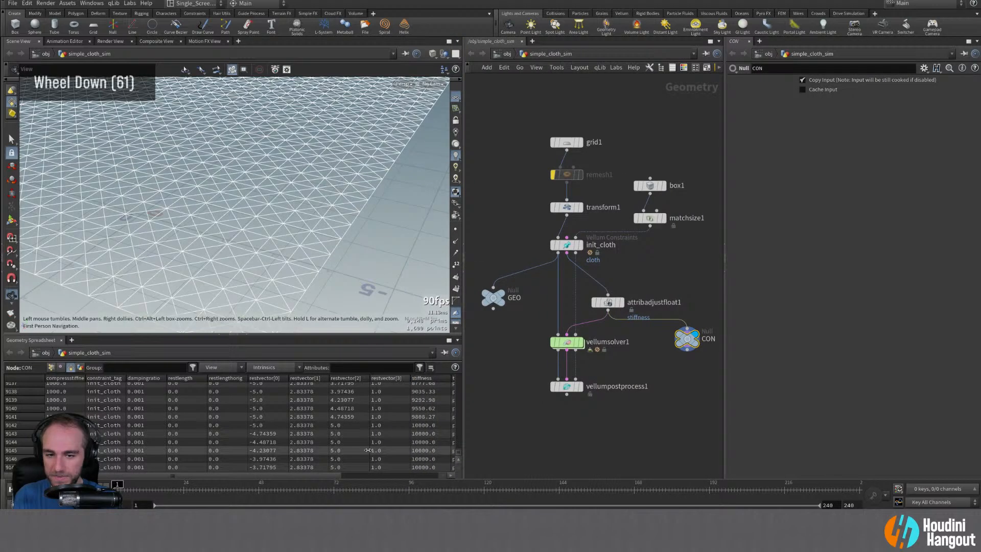
{"action": "left_click_drag", "start_coordinate": [335, 475], "coordinate": [353, 476]}
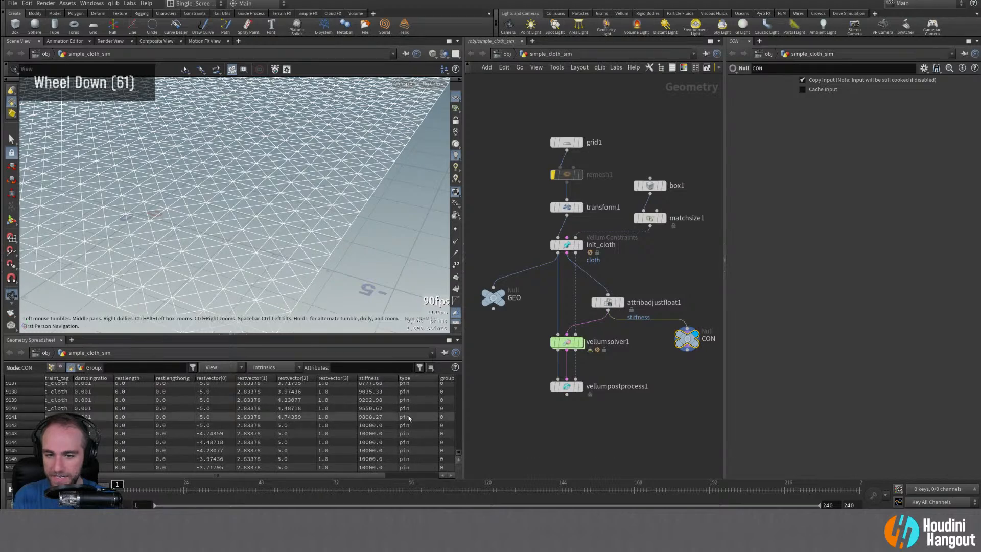
{"action": "scroll", "coordinate": [155, 478], "scroll_direction": "up", "scroll_amount": 2}
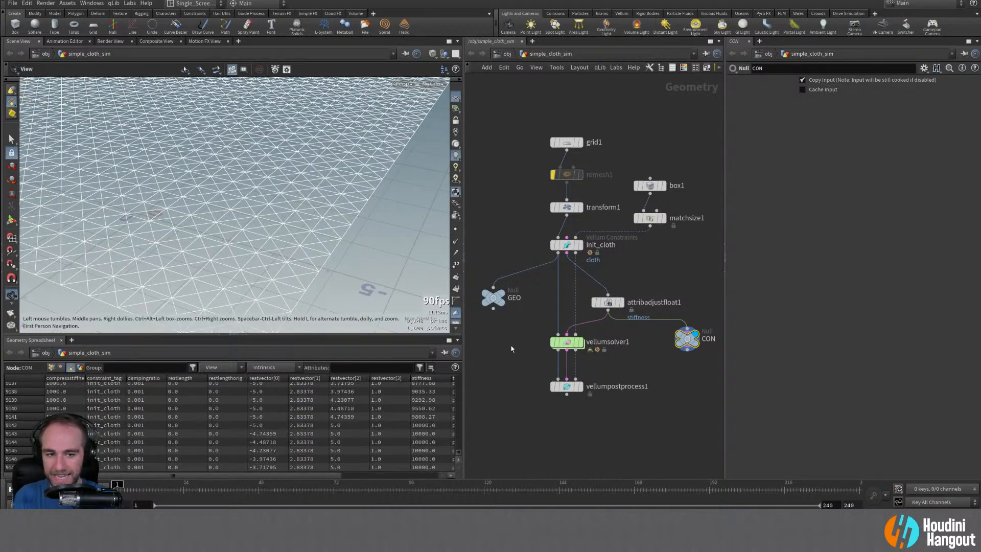
{"action": "left_click_drag", "start_coordinate": [689, 343], "coordinate": [687, 346]}
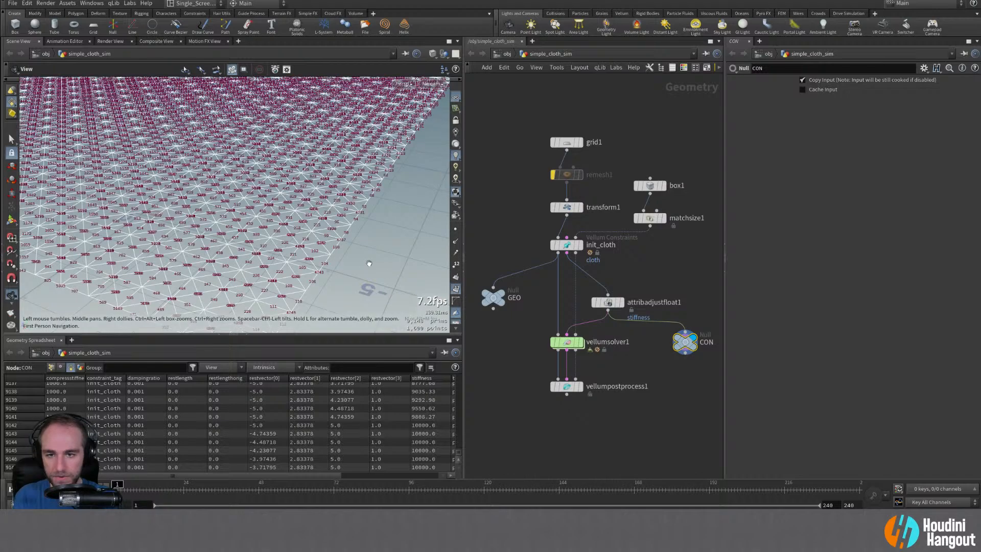
- Examine the primitive numbers of CON's constraints around the corners of the cloth in the viewport
{"action": "left_click", "coordinate": [455, 289]}
{"action": "right_click_drag", "start_coordinate": [323, 264], "coordinate": [332, 253], "text": "alt"}
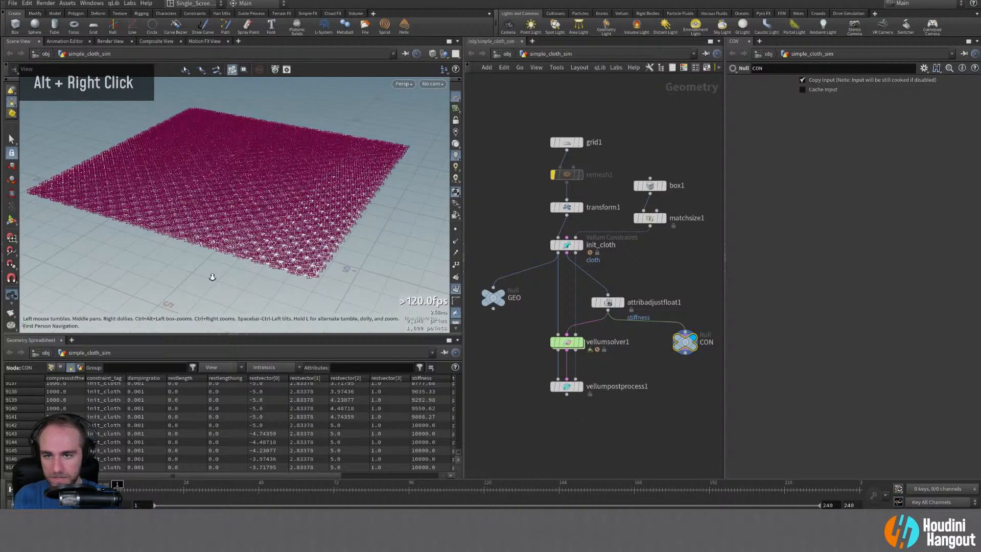
{"action": "mouse_move", "coordinate": [580, 343]}
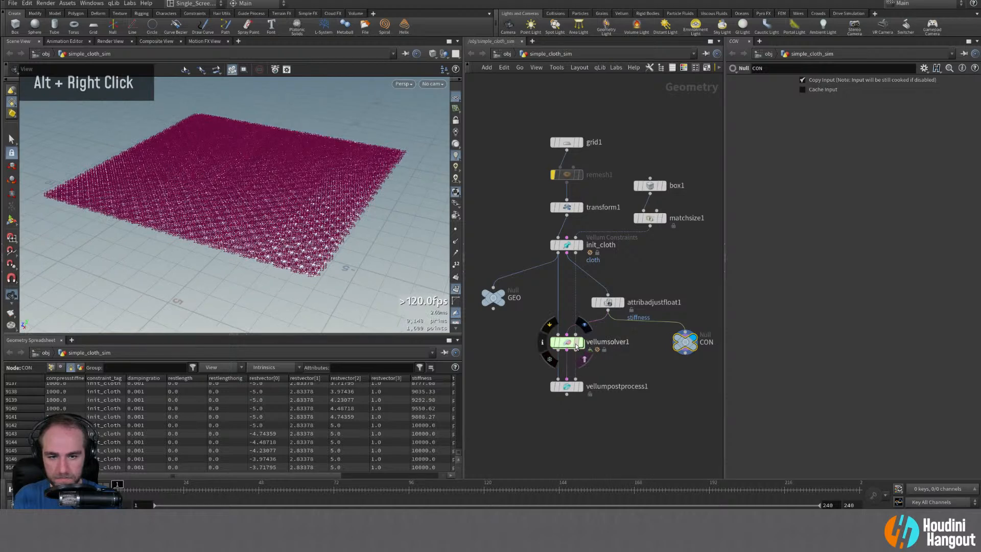
{"action": "double_click", "coordinate": [615, 305]}
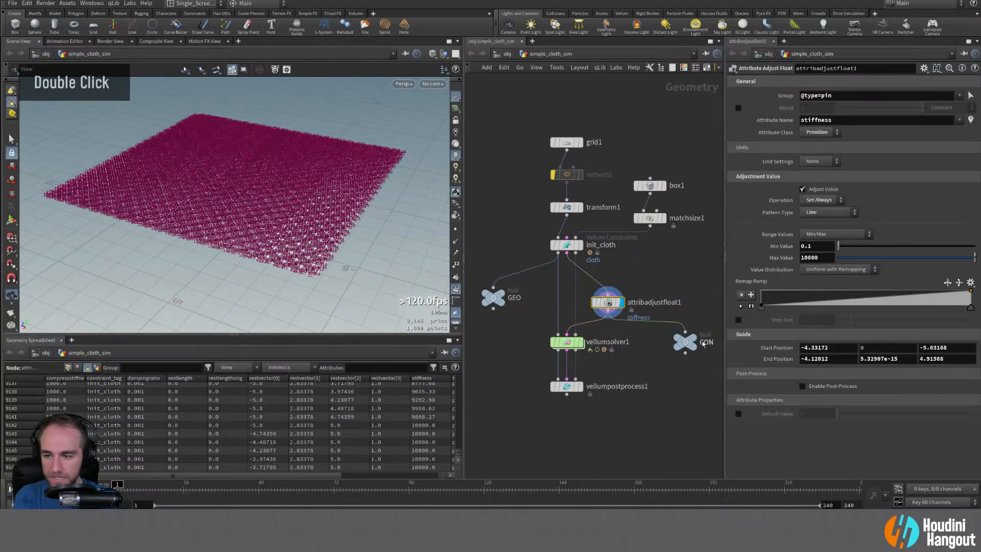
{"action": "double_click", "coordinate": [685, 342]}
{"action": "middle_click", "coordinate": [86, 215], "text": "alt"}
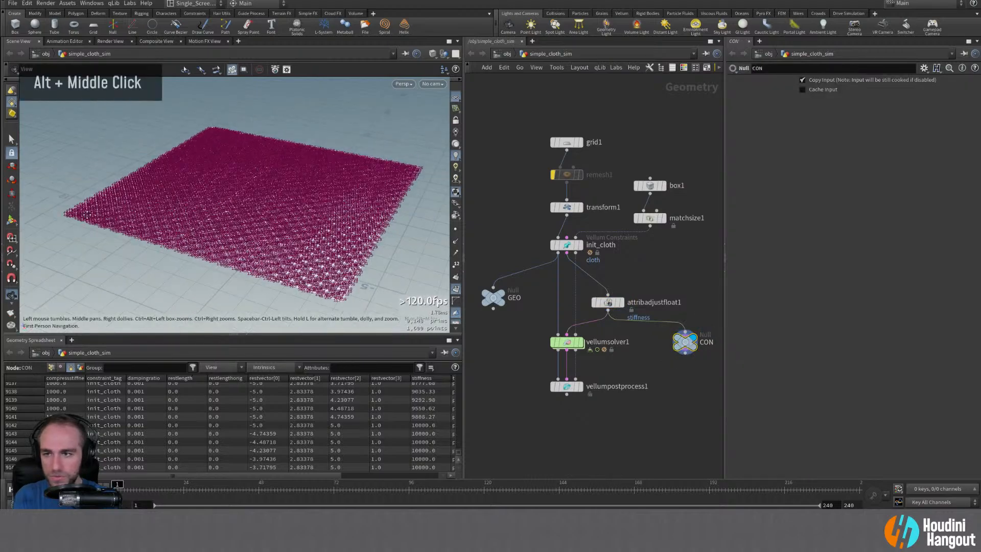
{"action": "right_click_drag", "start_coordinate": [85, 215], "coordinate": [102, 216], "text": "alt"}
{"action": "left_click_drag", "start_coordinate": [102, 216], "coordinate": [119, 217], "text": "alt"}
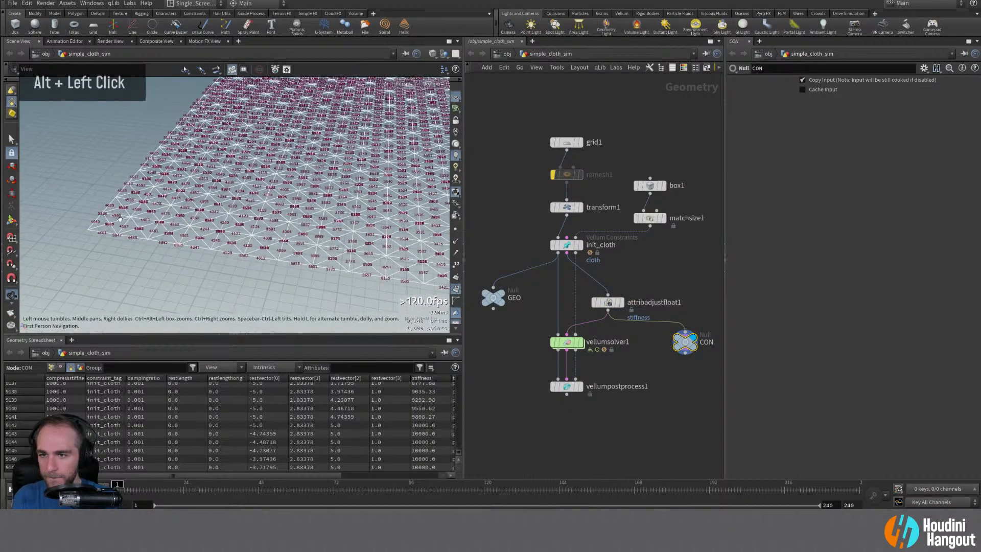
{"action": "middle_click_drag", "start_coordinate": [119, 218], "coordinate": [122, 216], "text": "alt"}
{"action": "left_click_drag", "start_coordinate": [122, 216], "coordinate": [126, 215], "text": "alt"}
{"action": "middle_click_drag", "start_coordinate": [126, 215], "coordinate": [176, 220], "text": "alt"}
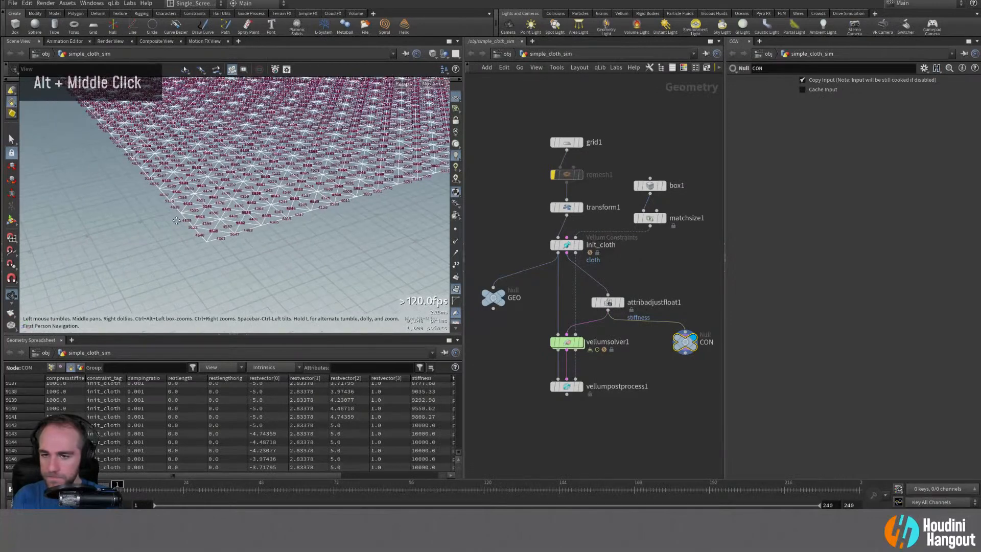
{"action": "right_click_drag", "start_coordinate": [176, 221], "coordinate": [75, 232], "text": "alt"}
{"action": "left_click_drag", "start_coordinate": [74, 232], "coordinate": [122, 225], "text": "alt"}
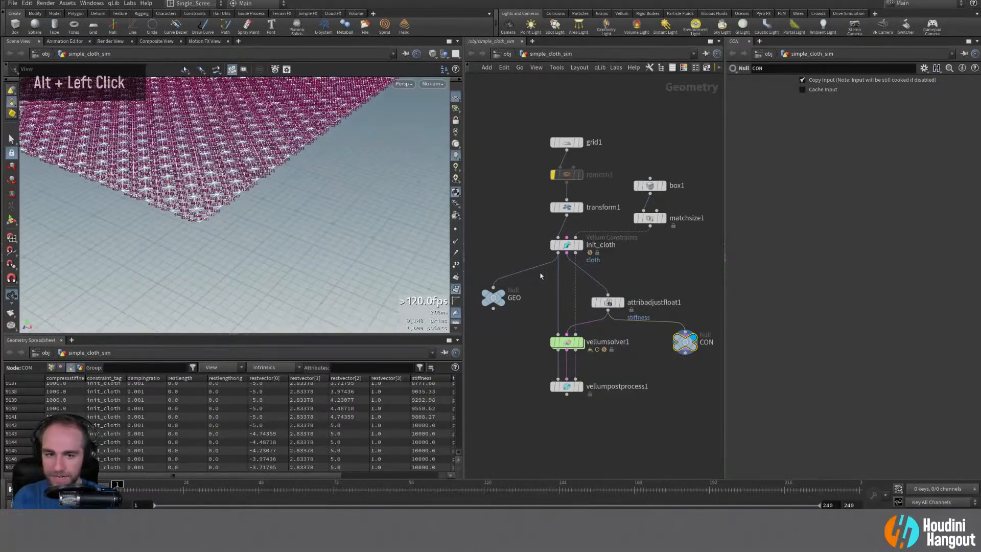
- Display the init_cloth Vellum Constraints node and open its pin-to-animation settings
{"action": "double_click", "coordinate": [611, 302]}
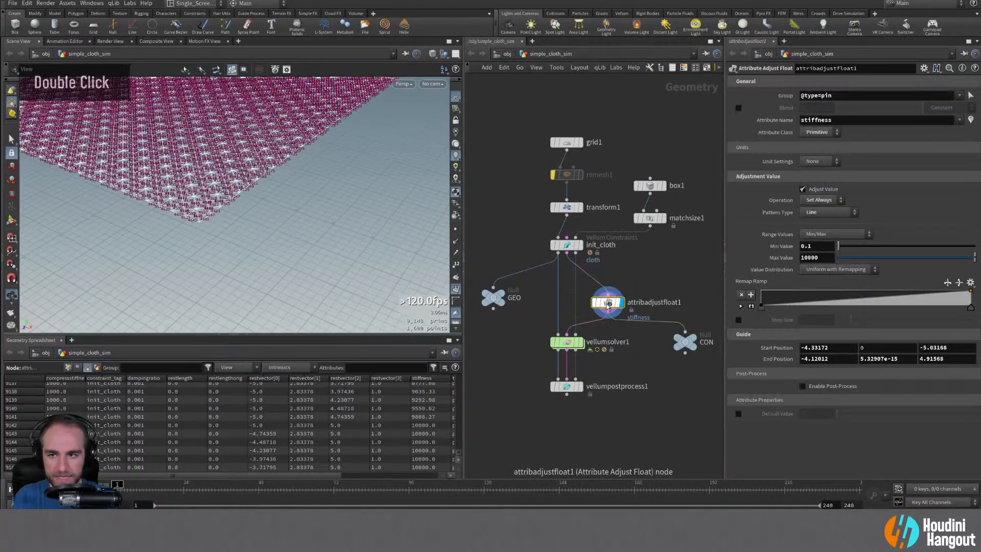
{"action": "double_click", "coordinate": [566, 245]}
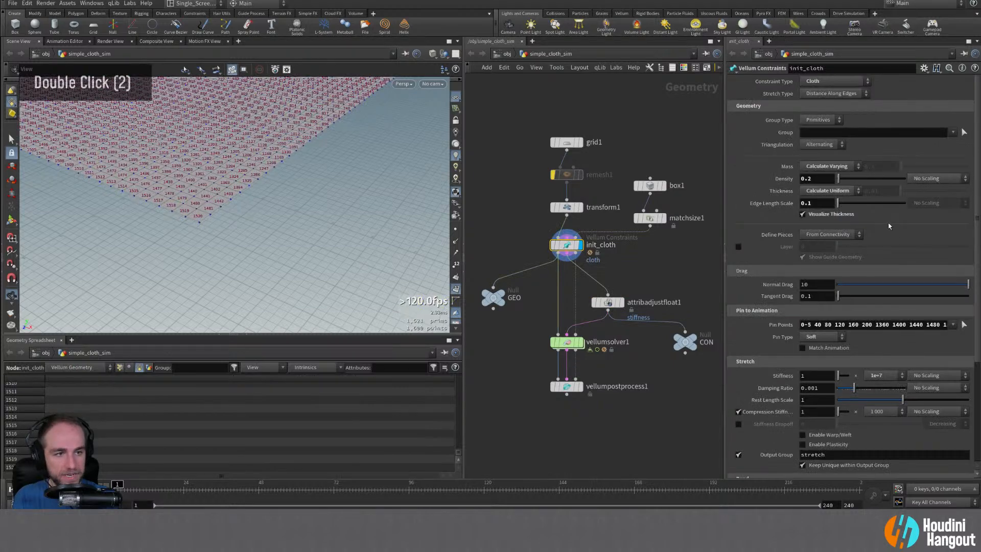
{"action": "left_click", "coordinate": [963, 325]}
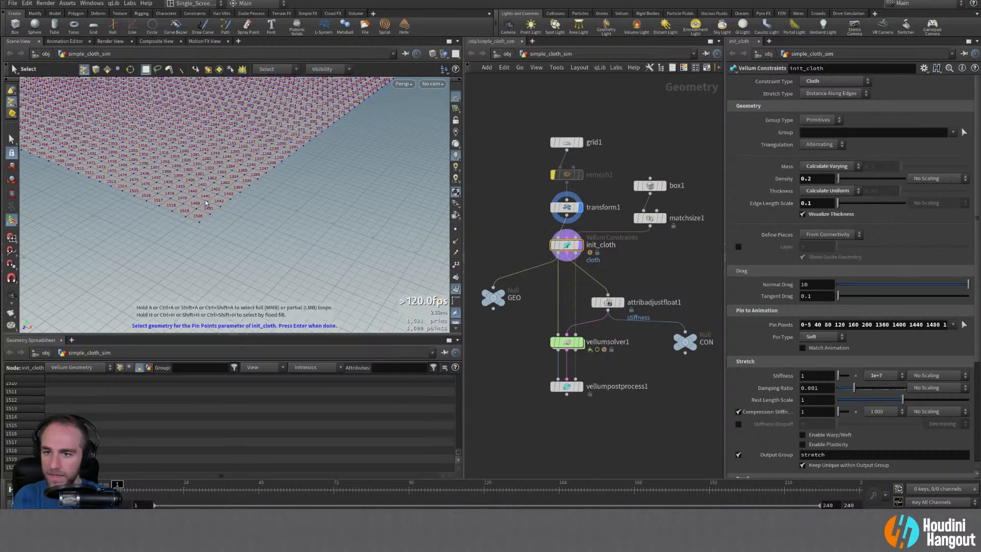
{"action": "middle_click_drag", "start_coordinate": [182, 173], "coordinate": [189, 283], "text": "alt"}
{"action": "right_click_drag", "start_coordinate": [189, 282], "coordinate": [235, 212], "text": "alt"}
{"action": "left_click_drag", "start_coordinate": [235, 212], "coordinate": [283, 229], "text": "alt"}
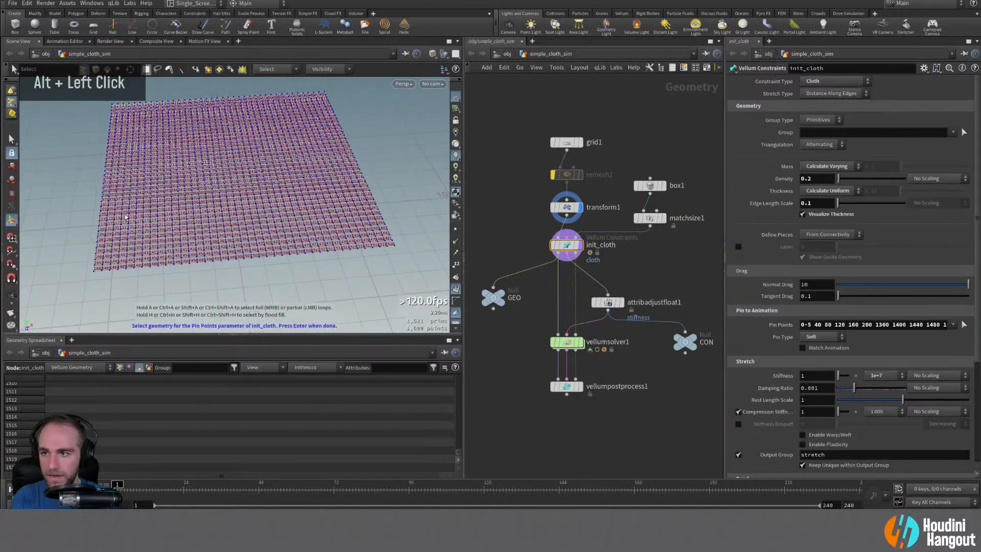
{"action": "left_click", "coordinate": [105, 70]}
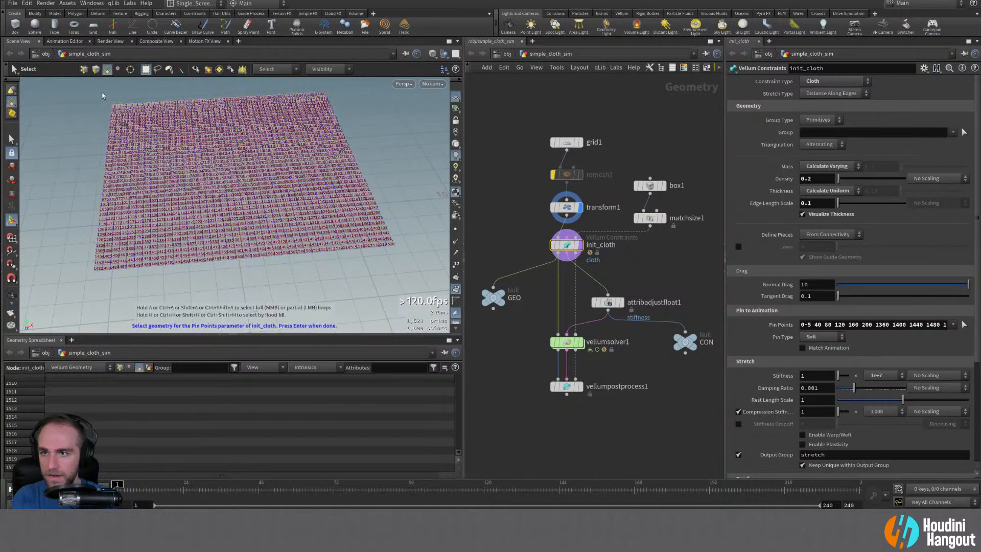
{"action": "left_click", "coordinate": [11, 153]}
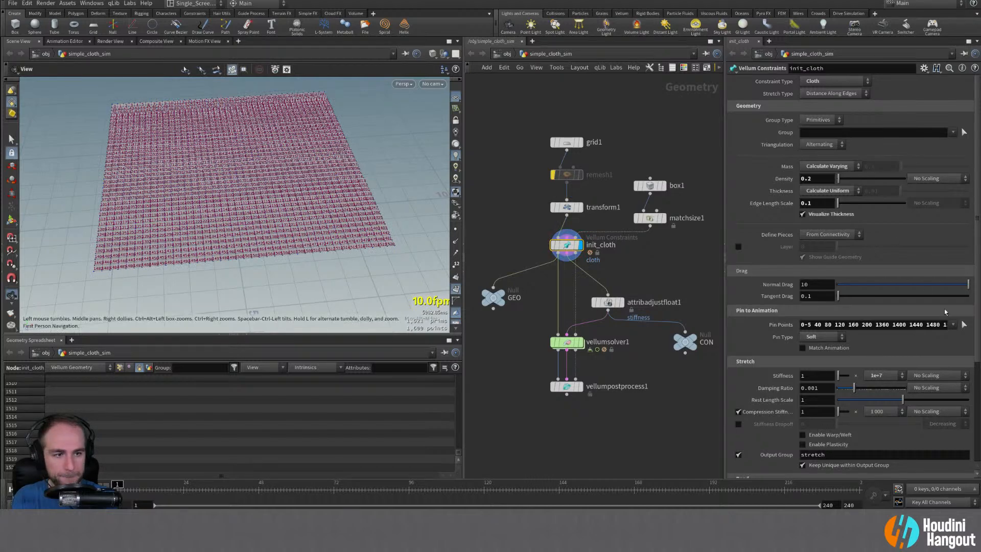
- Show the Pin Points selection of init_cloth and examine the cloth's near corner up close
{"action": "left_click", "coordinate": [963, 324]}
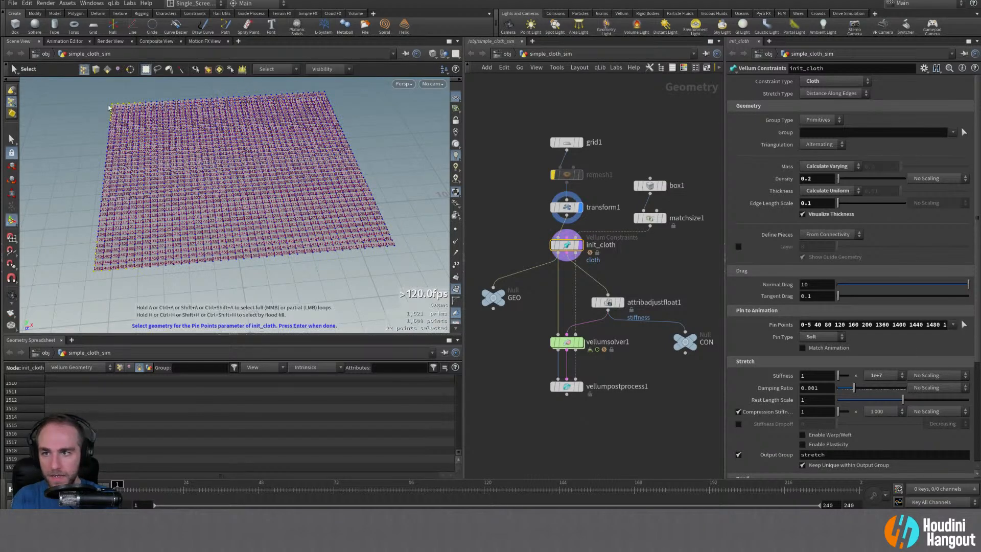
{"action": "right_click_drag", "start_coordinate": [103, 268], "coordinate": [228, 245], "text": "alt"}
{"action": "middle_click_drag", "start_coordinate": [228, 245], "coordinate": [178, 225], "text": "alt"}
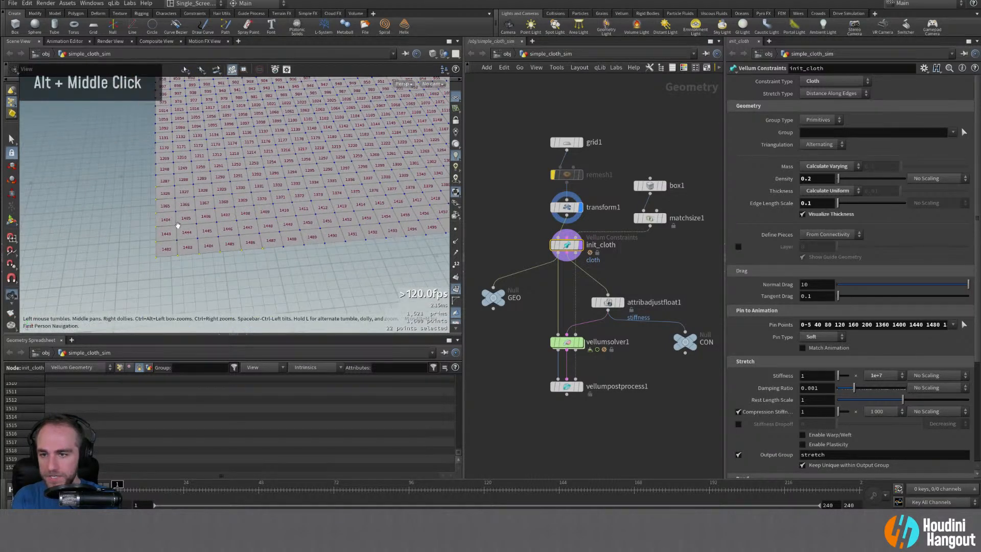
- Display the CON null and examine its constraint primitives at the cloth corner and their attribute values
{"action": "double_click", "coordinate": [683, 342]}
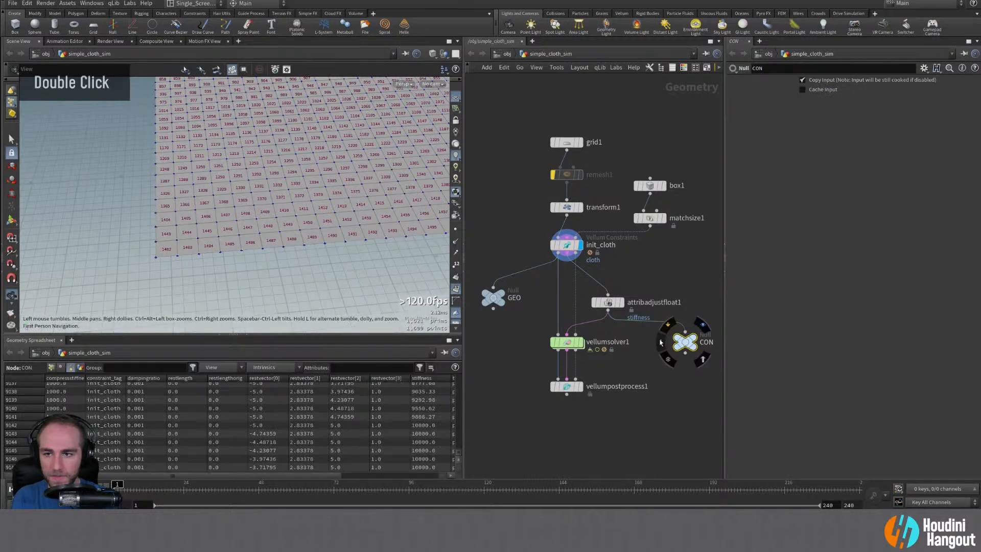
{"action": "double_click", "coordinate": [700, 329]}
{"action": "right_click_drag", "start_coordinate": [143, 247], "coordinate": [237, 236], "text": "alt"}
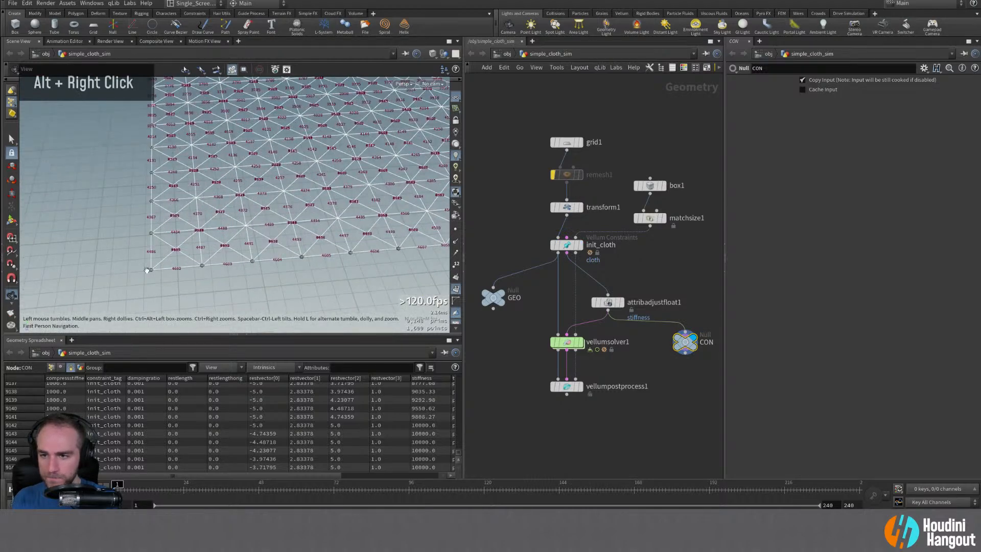
{"action": "right_click_drag", "start_coordinate": [147, 270], "coordinate": [204, 245], "text": "alt"}
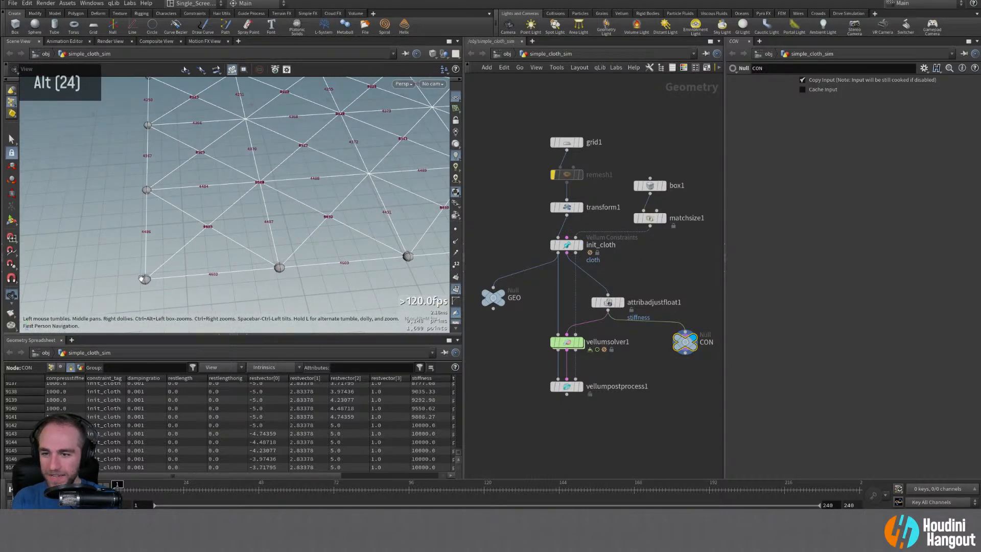
{"action": "left_click_drag", "start_coordinate": [142, 279], "coordinate": [163, 270], "text": "alt"}
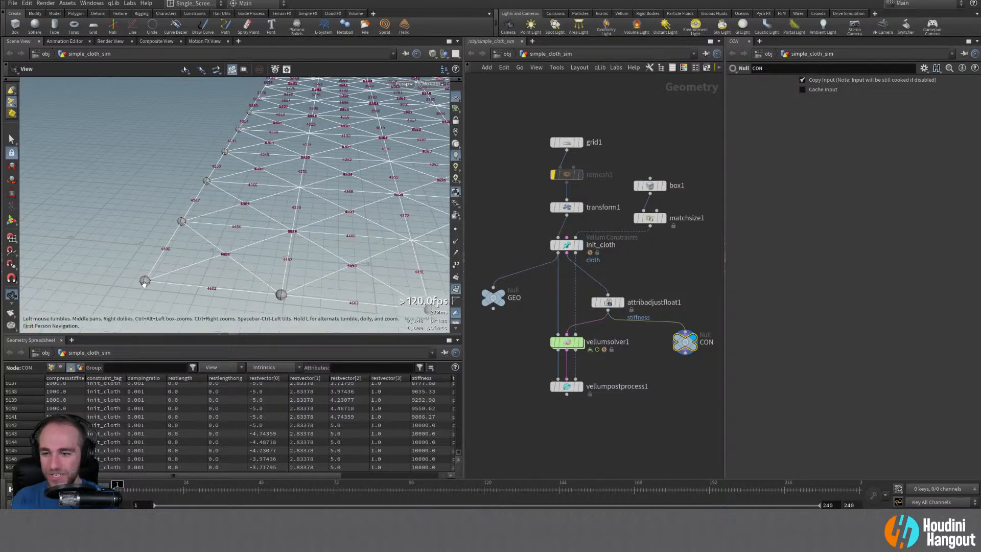
{"action": "right_click_drag", "start_coordinate": [146, 280], "coordinate": [154, 281], "text": "alt"}
{"action": "left_click_drag", "start_coordinate": [154, 281], "coordinate": [153, 278], "text": "alt"}
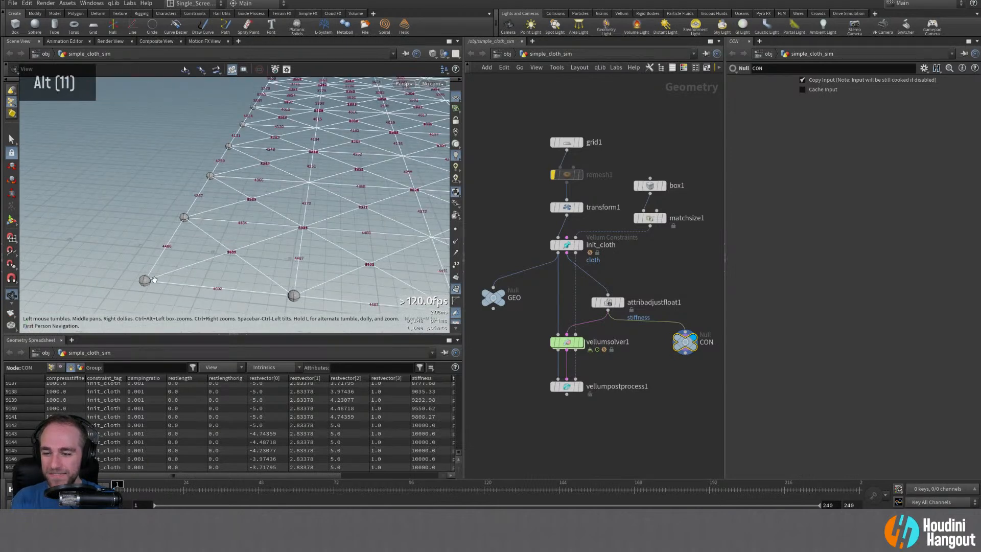
{"action": "scroll", "coordinate": [384, 473], "scroll_direction": "right", "scroll_amount": 3}
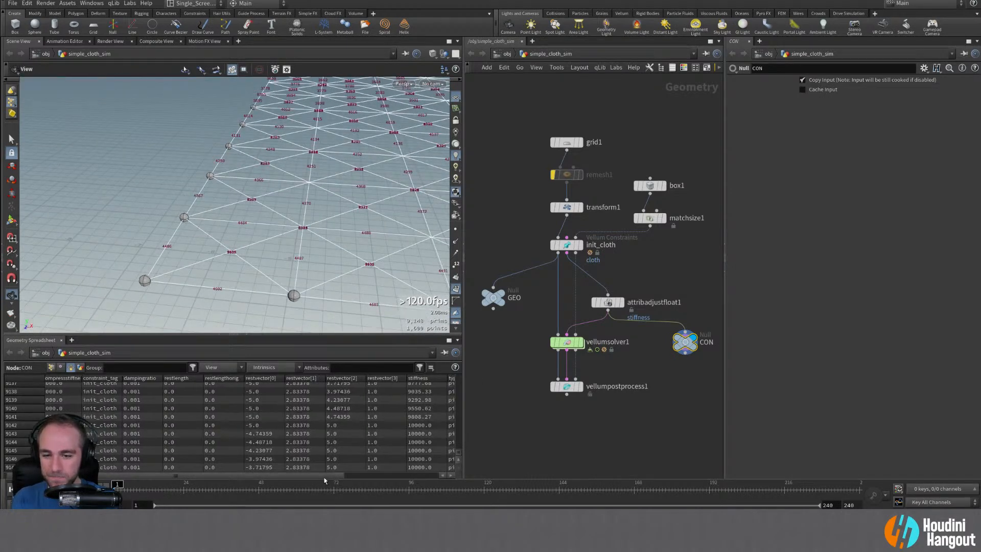
{"action": "scroll", "coordinate": [384, 473], "scroll_direction": "left", "scroll_amount": 3}
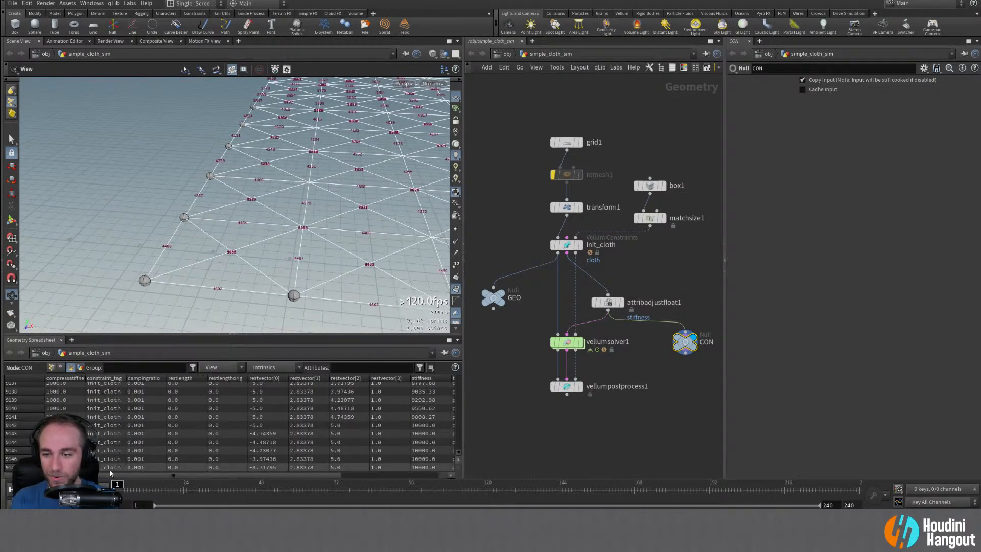
- Display the GEO null's geometry and compare it with the constraint primitives of the CON null
{"action": "double_click", "coordinate": [503, 295]}
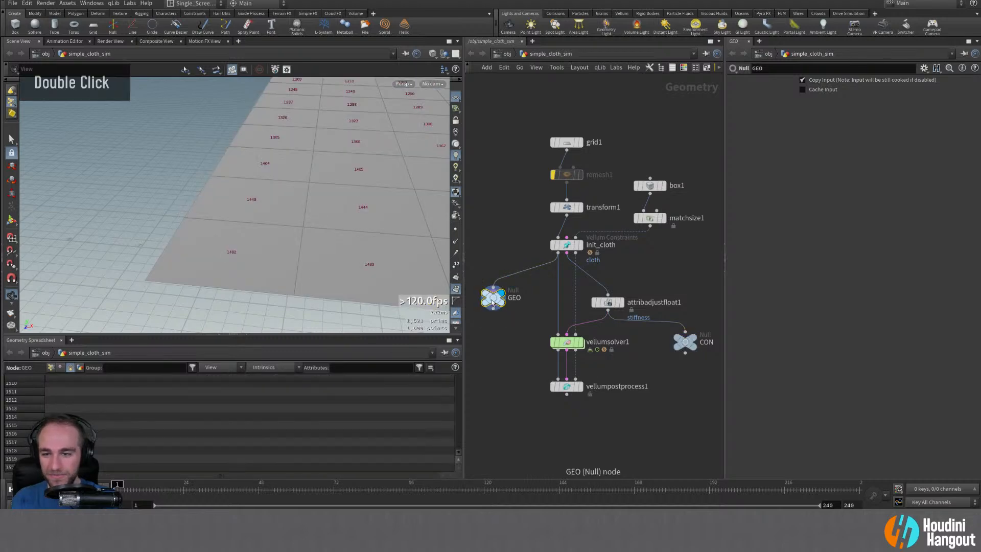
{"action": "middle_click", "coordinate": [493, 300]}
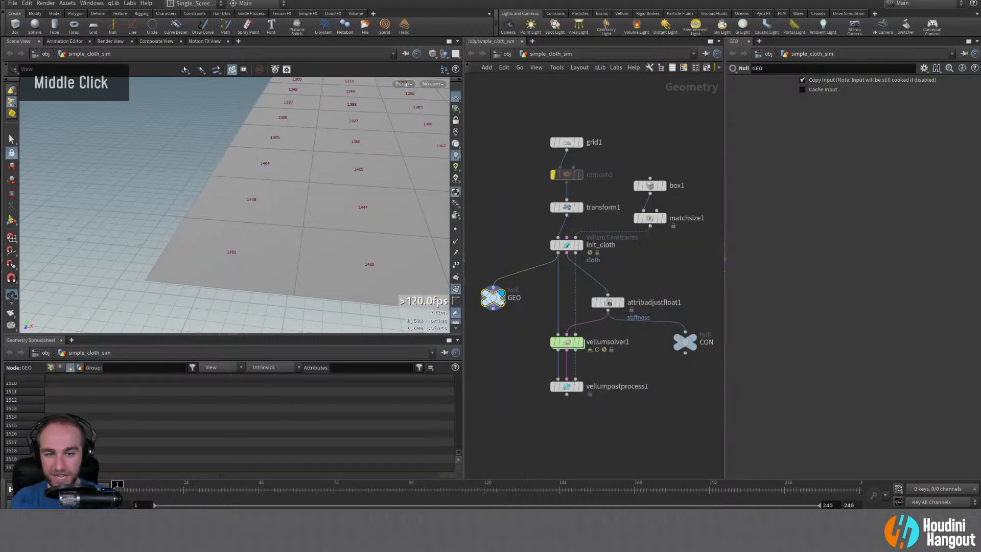
{"action": "middle_click", "coordinate": [609, 303]}
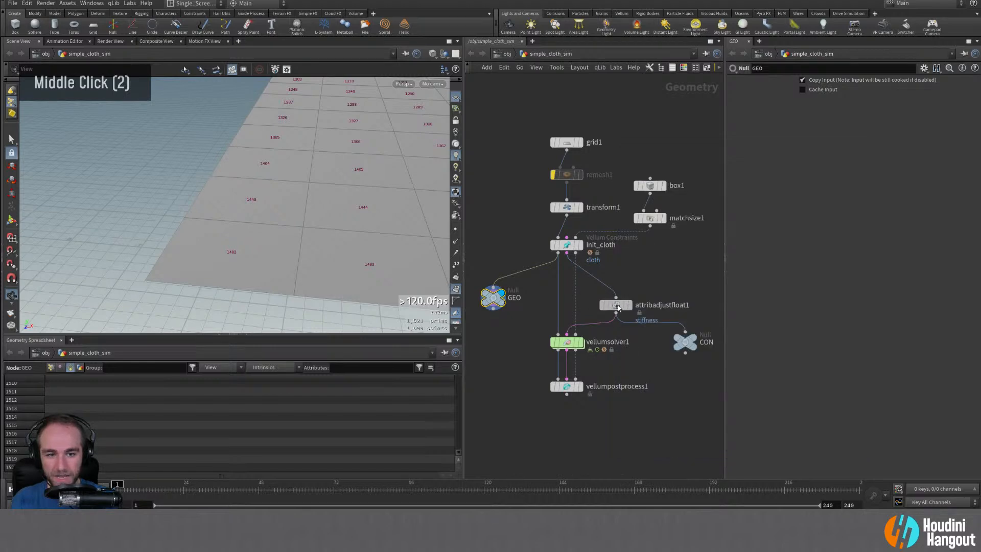
{"action": "middle_click", "coordinate": [620, 300]}
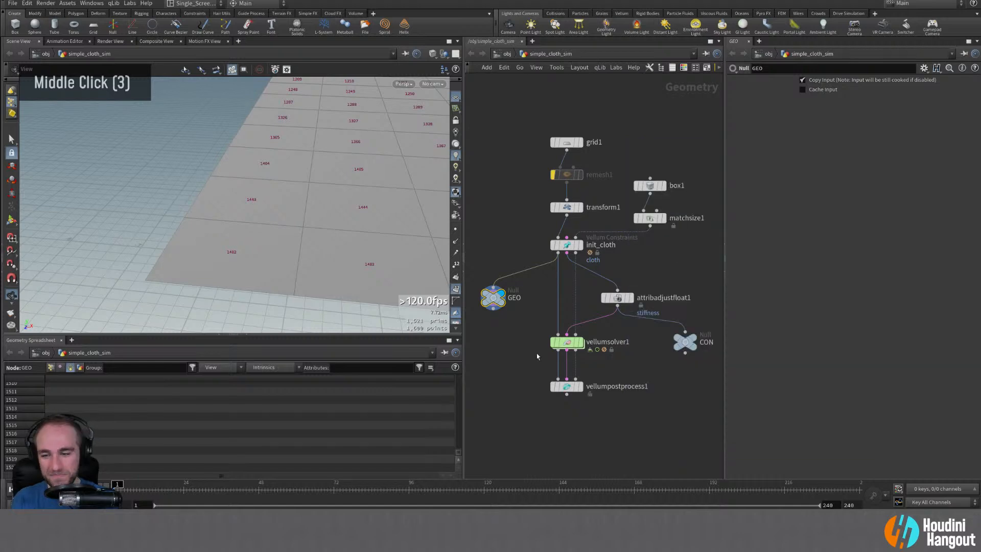
{"action": "double_click", "coordinate": [685, 342]}
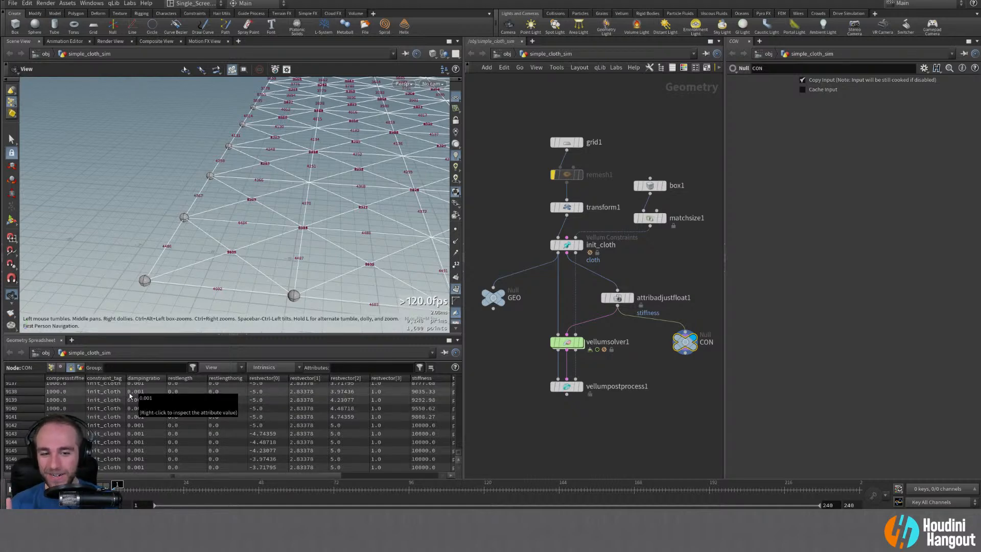
- Move vellumpostprocess1 further below vellumsolver1 and connect the CON null to the solver's third output
{"action": "left_click_drag", "start_coordinate": [565, 392], "coordinate": [565, 431]}
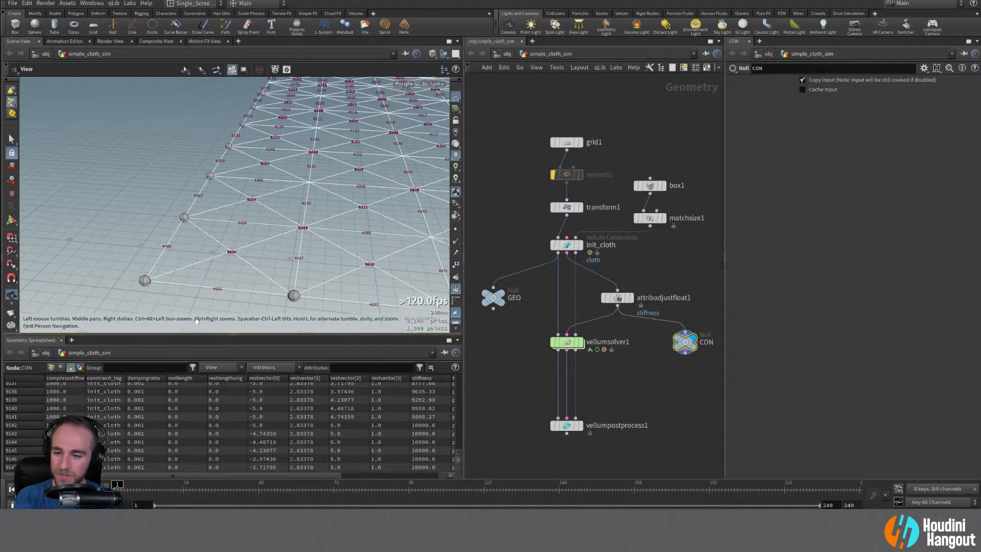
{"action": "left_click_drag", "start_coordinate": [697, 347], "coordinate": [575, 351]}
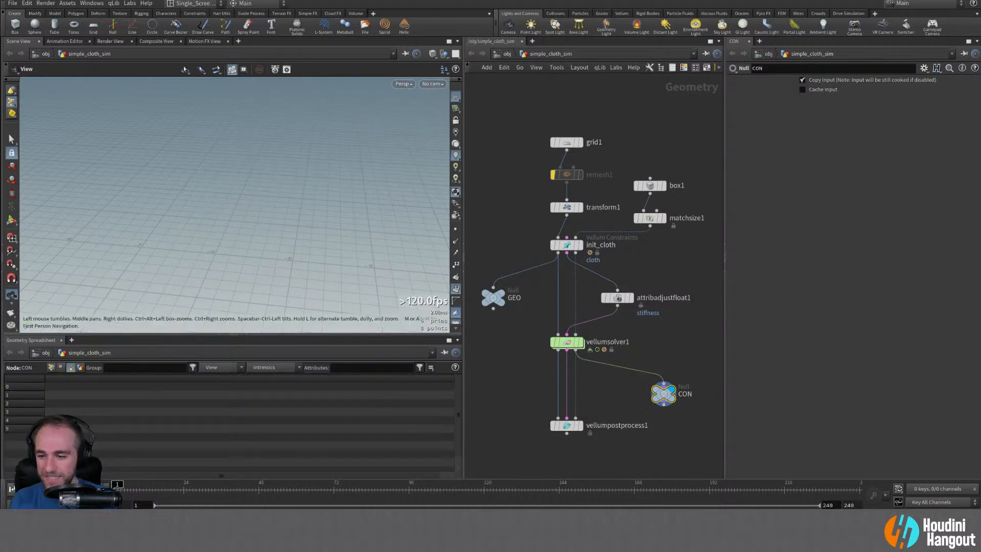
{"action": "double_click", "coordinate": [184, 468]}
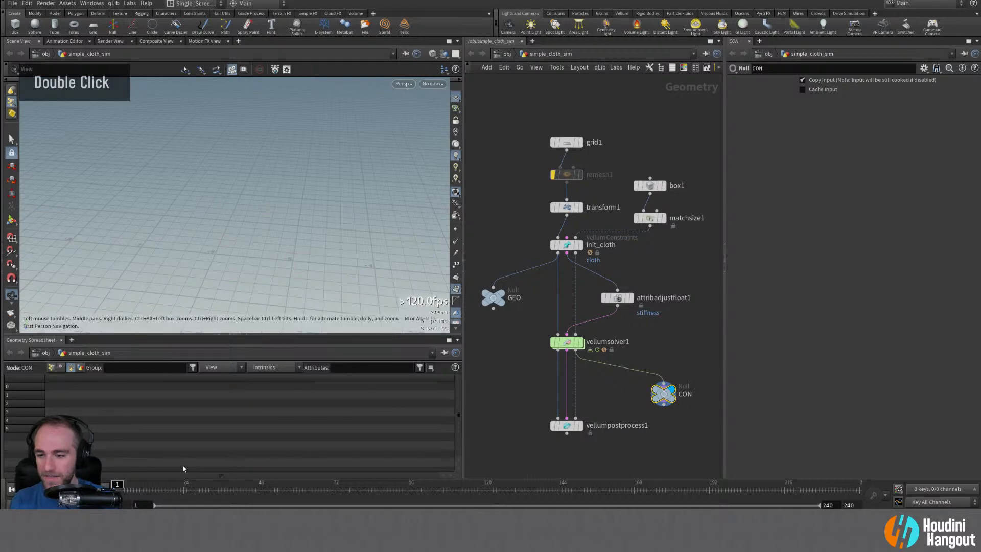
- Display vellumsolver1 and play the cloth simulation while viewing the pinned corner
{"action": "left_click", "coordinate": [580, 344]}
{"action": "left_click", "coordinate": [569, 343]}
{"action": "right_click_drag", "start_coordinate": [289, 206], "coordinate": [343, 199], "text": "alt"}
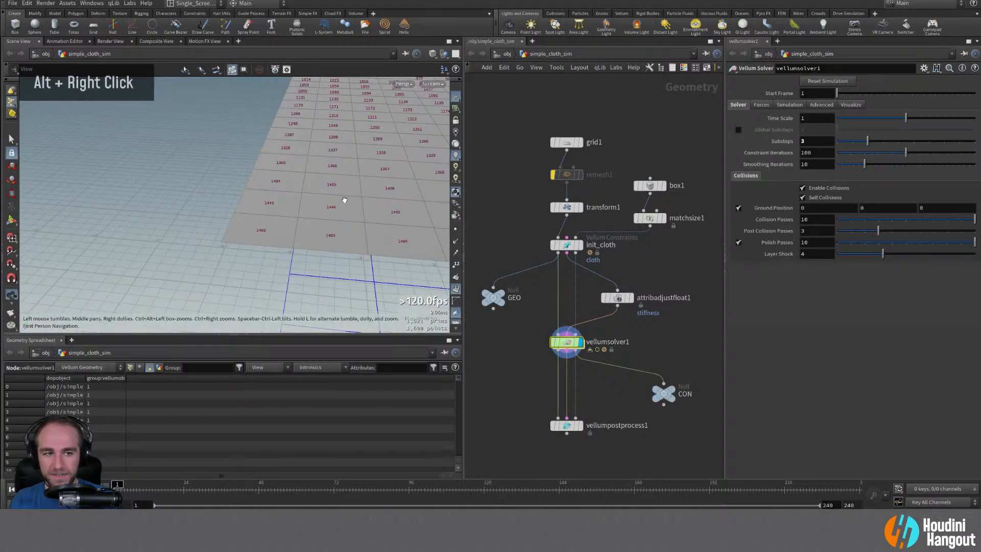
{"action": "middle_click_drag", "start_coordinate": [344, 199], "coordinate": [234, 271], "text": "alt"}
{"action": "key", "text": "Up"}
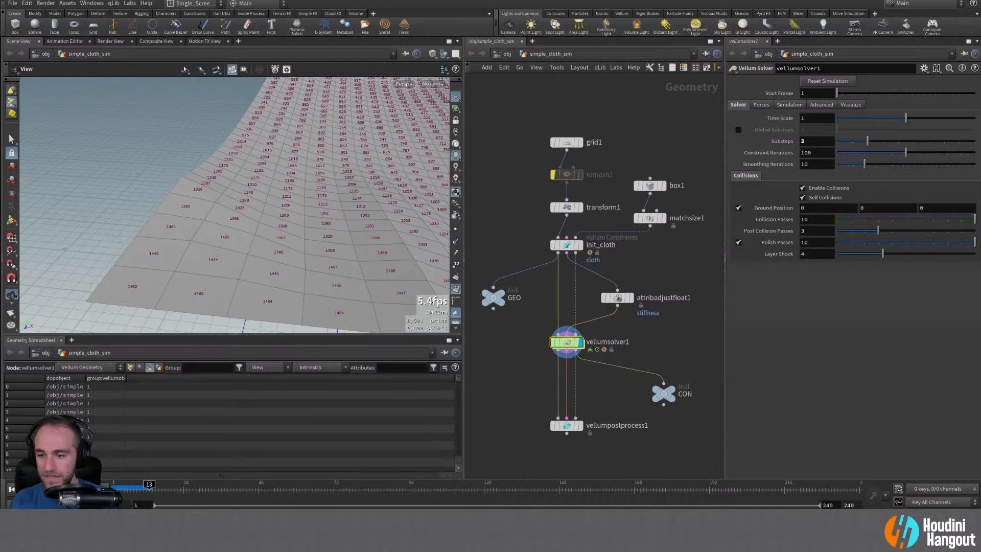
- Connect the CON null to vellumsolver1's Constraint Geometry output and display its result at frame 35
{"action": "key", "text": "ctrl+Up"}
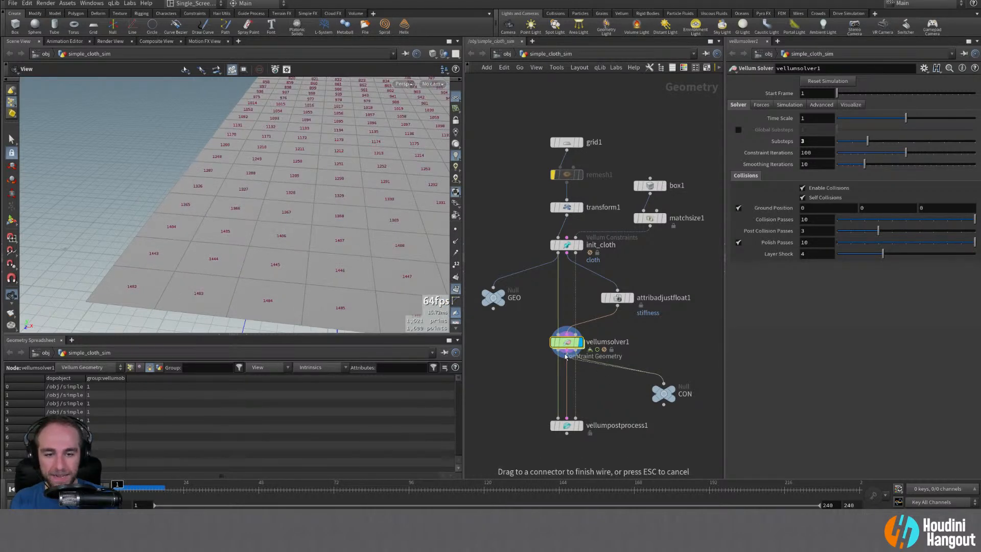
{"action": "double_click", "coordinate": [663, 393]}
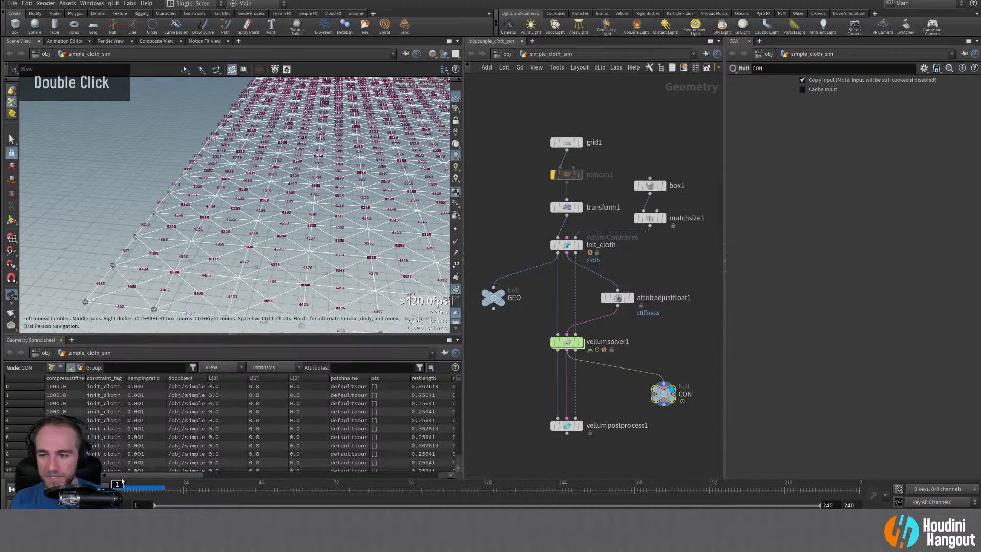
{"action": "left_click_drag", "start_coordinate": [116, 489], "coordinate": [222, 498]}
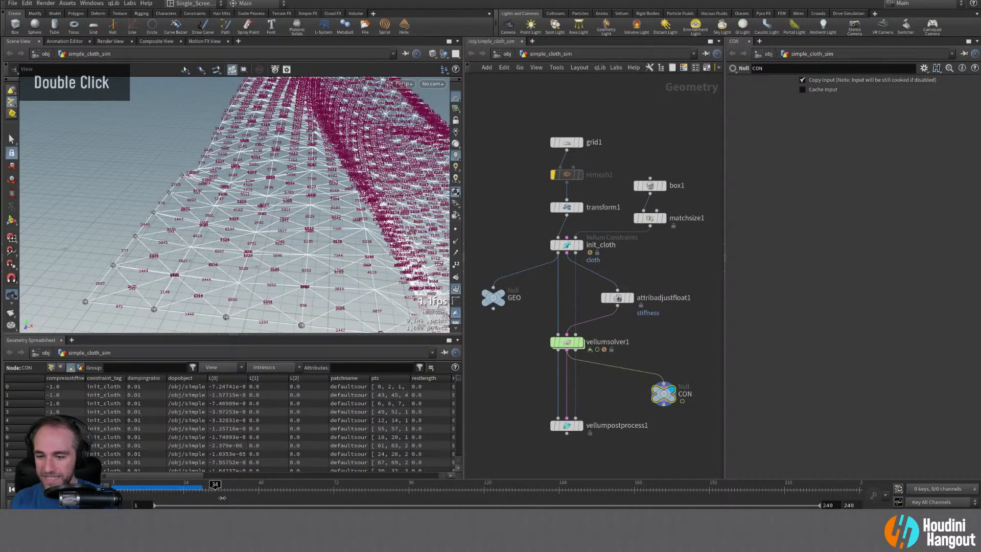
- Examine the simulated constraint geometry around the cloth's edges and corner from several angles
{"action": "middle_click_drag", "start_coordinate": [270, 208], "coordinate": [232, 219], "text": "alt"}
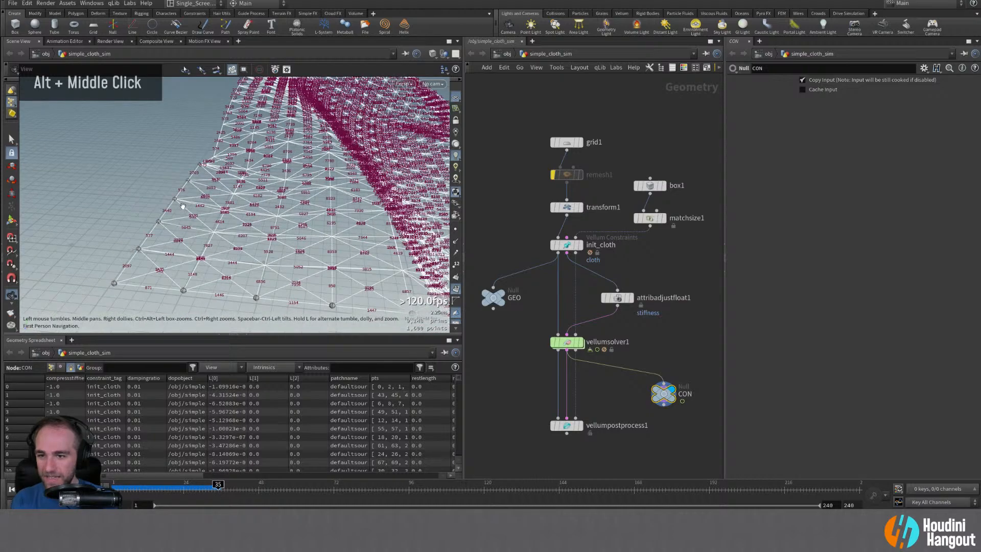
{"action": "left_click_drag", "start_coordinate": [202, 217], "coordinate": [301, 206], "text": "alt"}
{"action": "middle_click_drag", "start_coordinate": [204, 177], "coordinate": [256, 182], "text": "alt"}
{"action": "middle_click_drag", "start_coordinate": [110, 138], "coordinate": [212, 148], "text": "alt"}
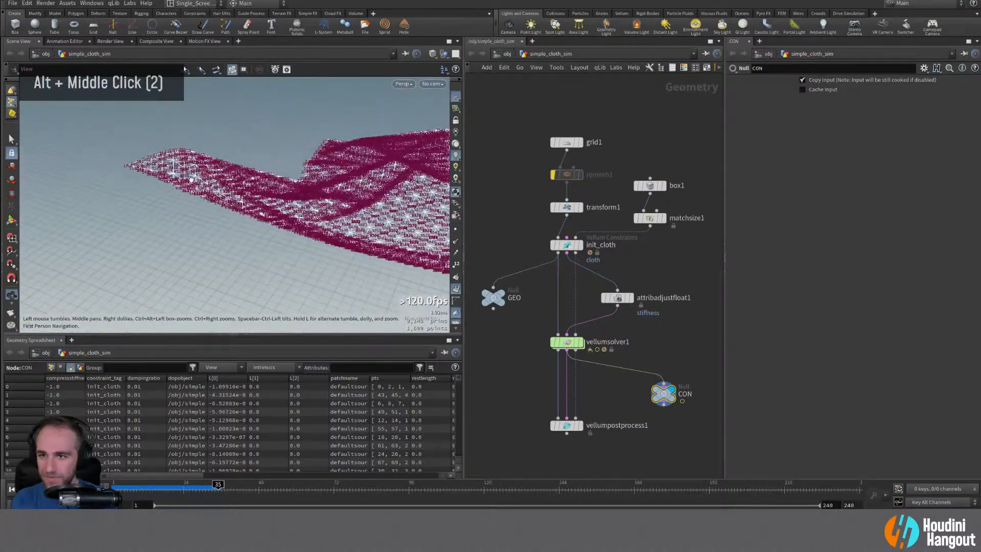
{"action": "right_click_drag", "start_coordinate": [212, 148], "coordinate": [556, 120], "text": "alt"}
{"action": "right_click_drag", "start_coordinate": [291, 146], "coordinate": [506, 133], "text": "alt"}
{"action": "left_click_drag", "start_coordinate": [168, 204], "coordinate": [266, 212], "text": "alt"}
{"action": "middle_click_drag", "start_coordinate": [118, 205], "coordinate": [286, 220], "text": "alt"}
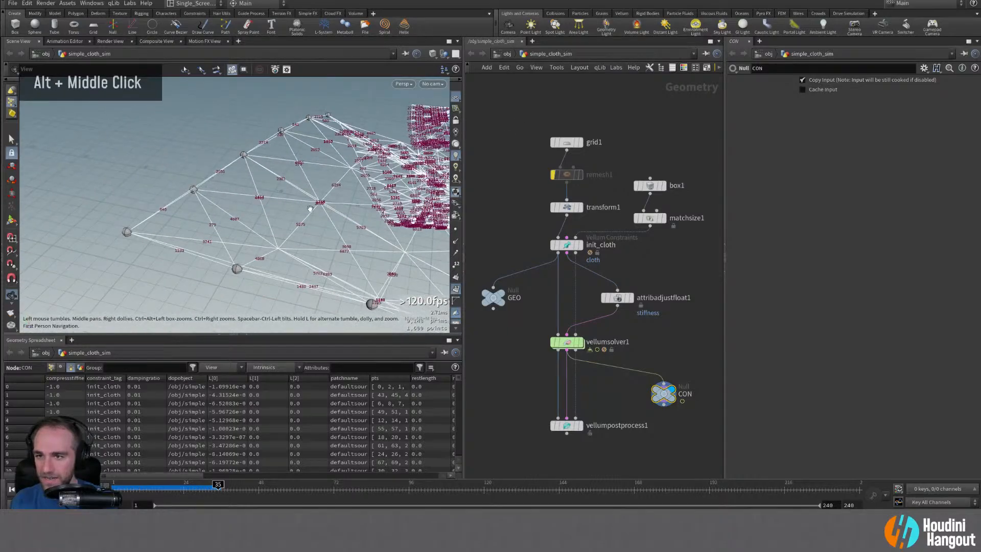
{"action": "left_click_drag", "start_coordinate": [127, 231], "coordinate": [204, 230], "text": "alt"}
{"action": "middle_click_drag", "start_coordinate": [204, 230], "coordinate": [263, 236], "text": "alt"}
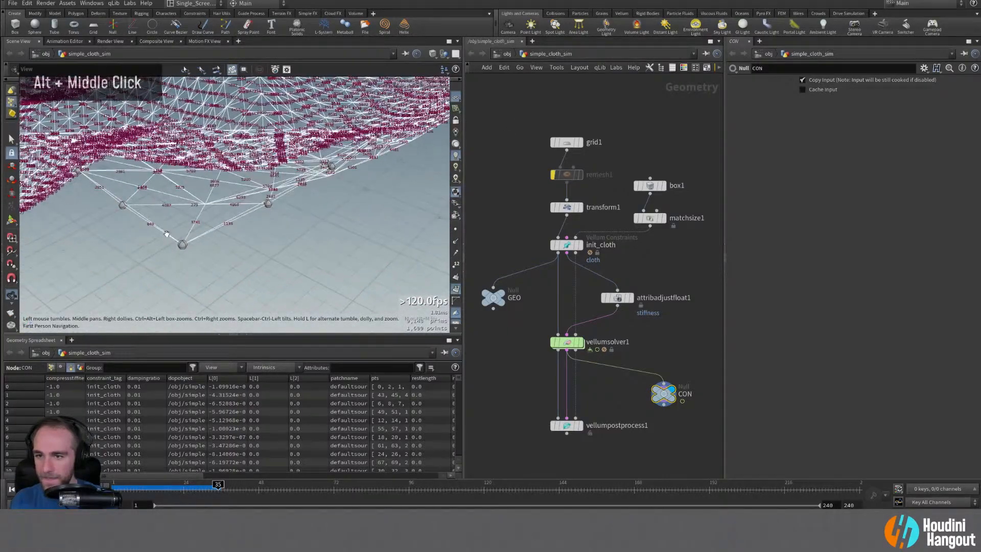
{"action": "left_click_drag", "start_coordinate": [263, 237], "coordinate": [230, 297], "text": "alt"}
- Go to frame 28 and examine the constraint lines at the cloth's corner
{"action": "mouse_move", "coordinate": [218, 484]}
{"action": "left_mouse_down"}
{"action": "mouse_move", "coordinate": [118, 484]}
{"action": "mouse_move", "coordinate": [202, 496]}
{"action": "mouse_move", "coordinate": [130, 498]}
{"action": "mouse_move", "coordinate": [207, 505]}
{"action": "mouse_move", "coordinate": [193, 505]}
{"action": "left_mouse_up"}
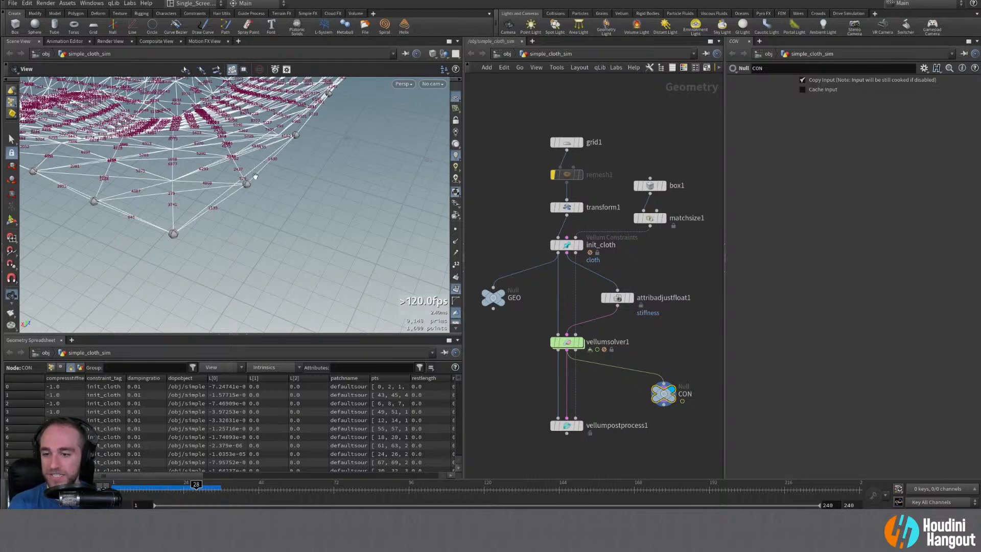
{"action": "right_click_drag", "start_coordinate": [239, 177], "coordinate": [195, 192], "text": "alt"}
{"action": "middle_click_drag", "start_coordinate": [195, 193], "coordinate": [207, 204], "text": "alt"}
{"action": "right_click_drag", "start_coordinate": [207, 204], "coordinate": [251, 222], "text": "alt"}
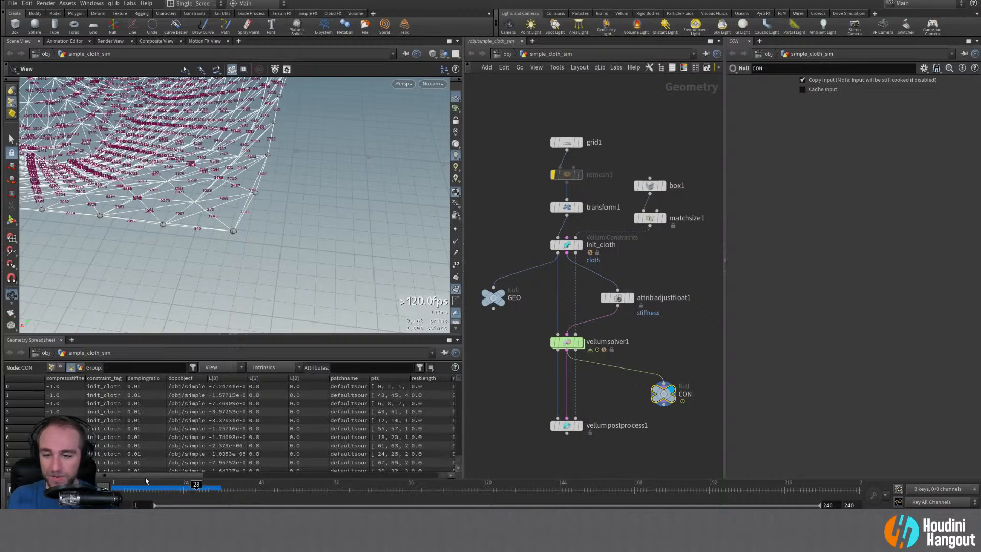
- Inspect the last primitives of the CON null in the spreadsheet, including their pts and restlength attributes
{"action": "left_click_drag", "start_coordinate": [146, 475], "coordinate": [167, 477]}
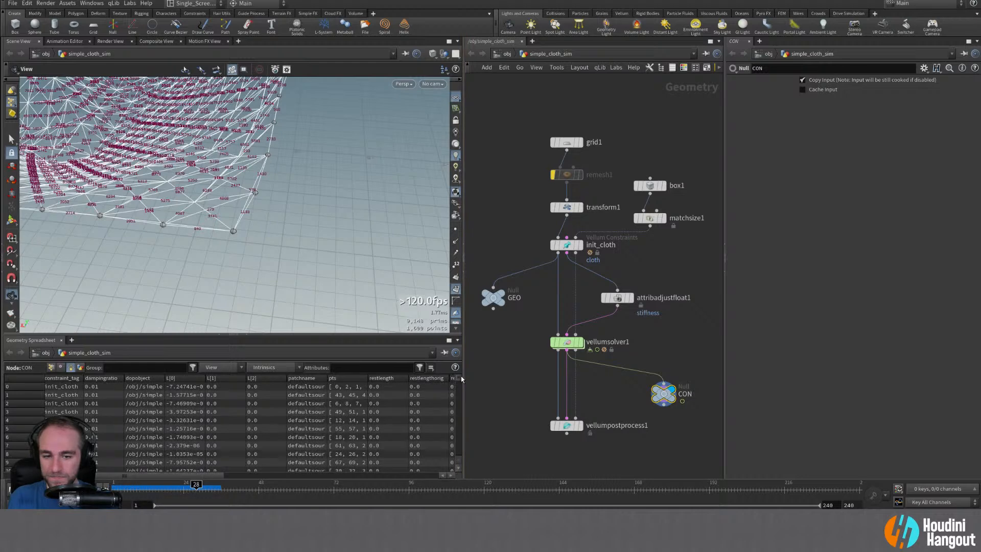
{"action": "left_click_drag", "start_coordinate": [458, 384], "coordinate": [456, 460]}
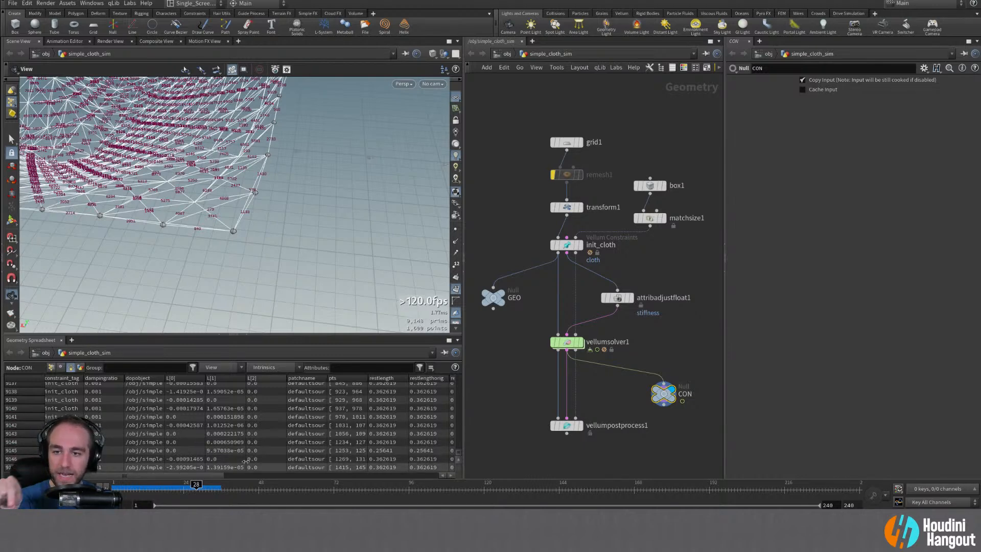
{"action": "scroll", "coordinate": [193, 476], "scroll_direction": "left", "scroll_amount": 1}
{"action": "mouse_move", "coordinate": [193, 476]}
{"action": "left_mouse_down"}
{"action": "mouse_move", "coordinate": [391, 482]}
{"action": "mouse_move", "coordinate": [179, 484]}
{"action": "left_mouse_up"}
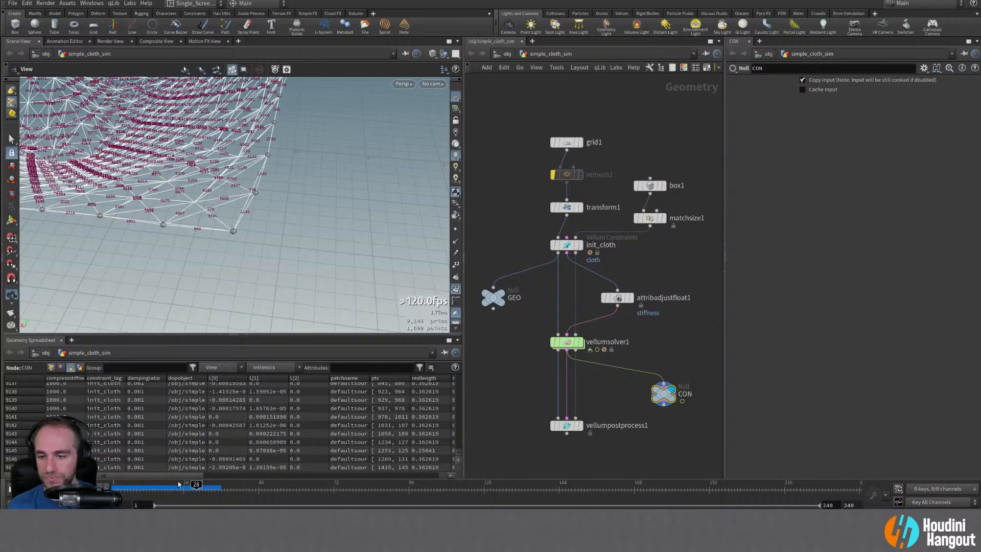
- Display attribadjustfloat1 and inspect the stiffness and type attributes of its last primitives in the spreadsheet
{"action": "double_click", "coordinate": [631, 297]}
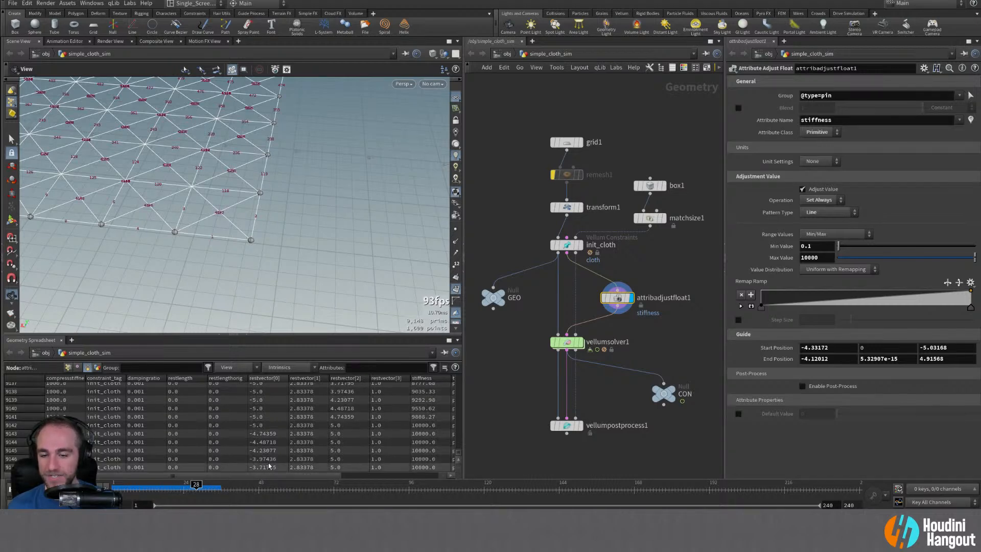
{"action": "scroll", "coordinate": [269, 460], "scroll_direction": "up", "scroll_amount": 4}
{"action": "scroll", "coordinate": [269, 459], "scroll_direction": "up", "scroll_amount": 20}
{"action": "scroll", "coordinate": [265, 452], "scroll_direction": "down", "scroll_amount": 14}
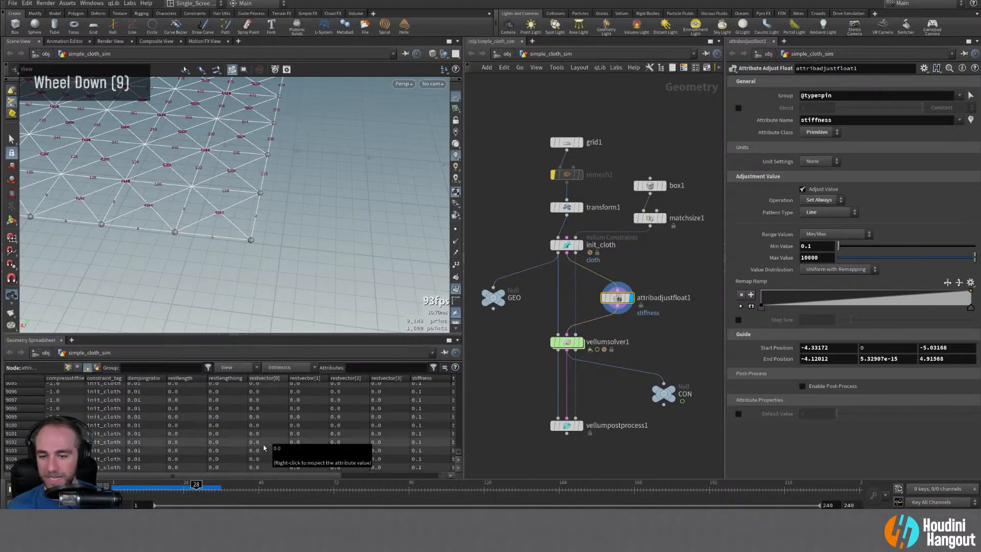
{"action": "scroll", "coordinate": [264, 450], "scroll_direction": "down", "scroll_amount": 20}
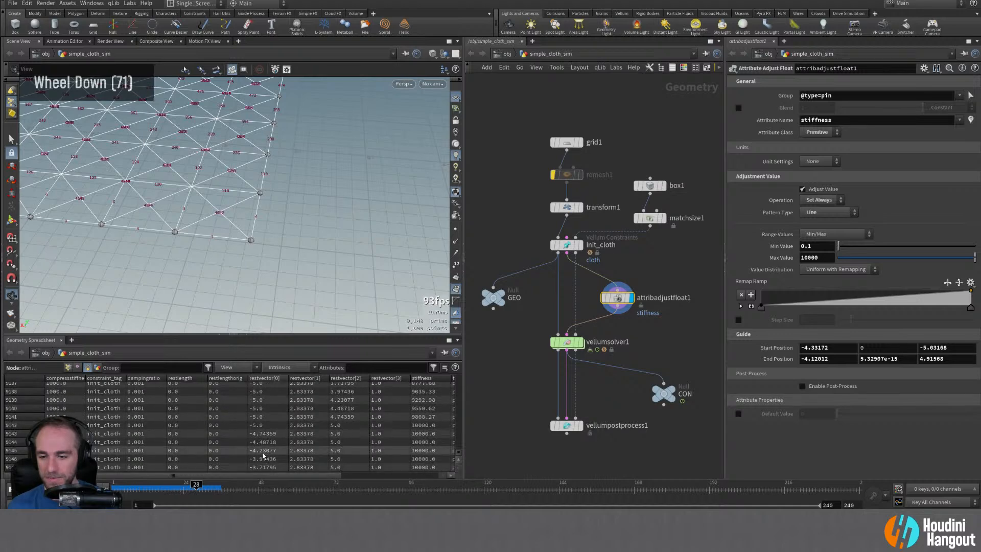
{"action": "left_click_drag", "start_coordinate": [252, 478], "coordinate": [277, 477]}
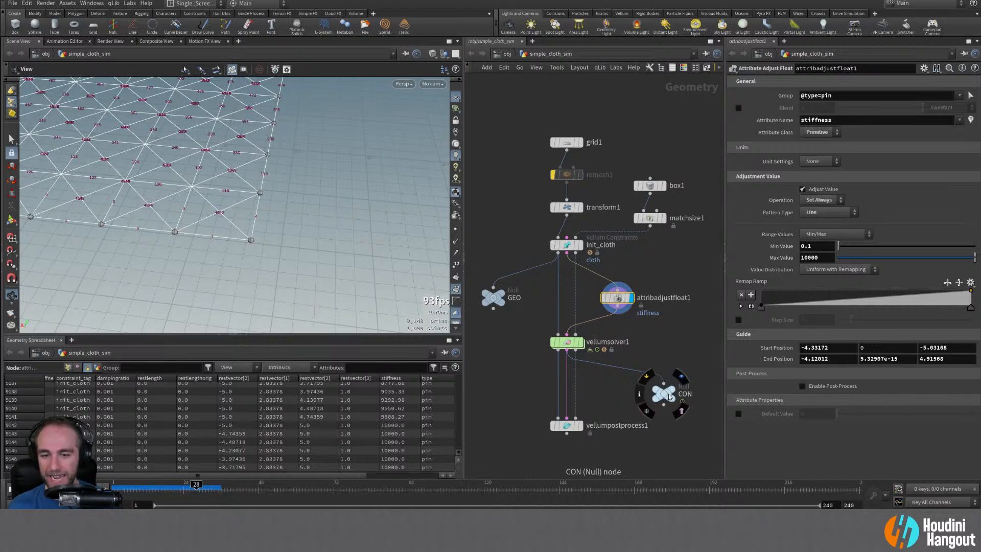
- Display the CON null and compare its last primitives' restlength, patchname, dampingratio and constraint_tag attributes in the spreadsheet
{"action": "left_click", "coordinate": [680, 376]}
{"action": "left_click", "coordinate": [664, 396]}
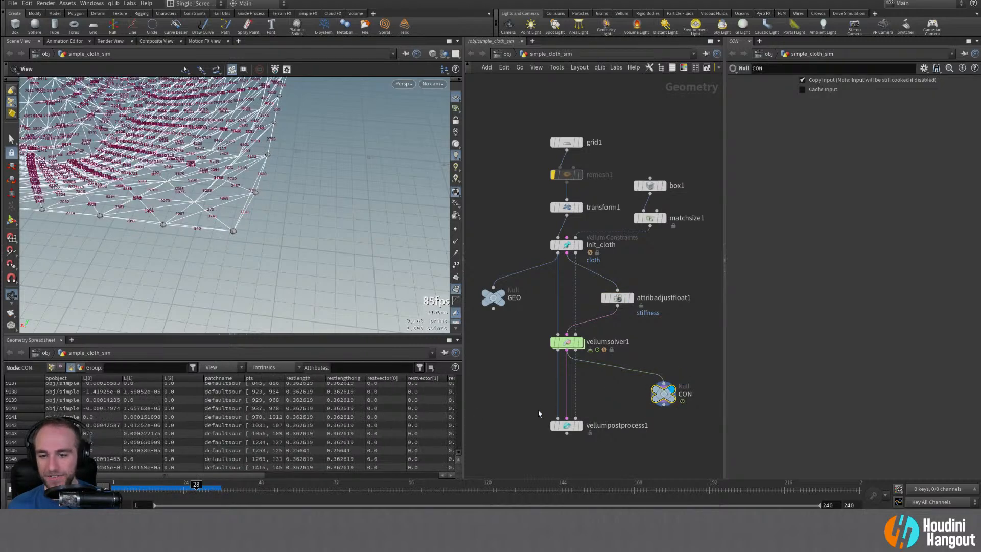
{"action": "left_click_drag", "start_coordinate": [207, 475], "coordinate": [154, 472]}
{"action": "scroll", "coordinate": [255, 438], "scroll_direction": "down", "scroll_amount": 20}
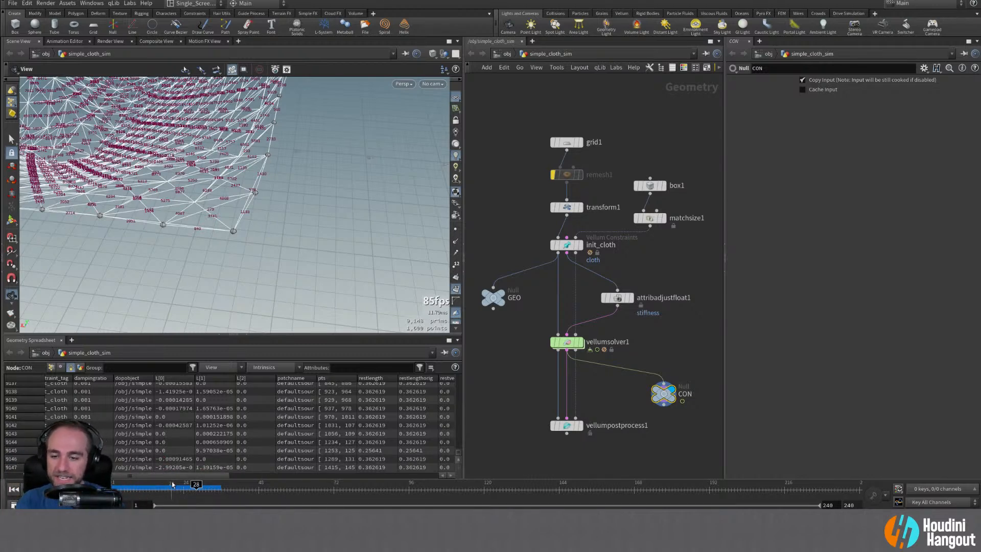
{"action": "left_click_drag", "start_coordinate": [169, 475], "coordinate": [140, 471]}
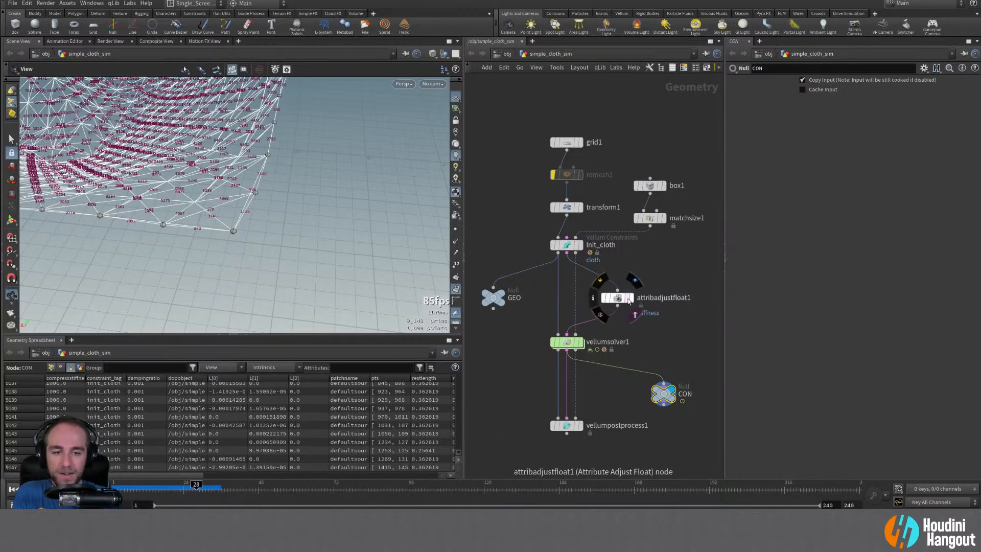
- Display attribadjustfloat1 and look through its primitives' restlength, restvector and stiffness attributes from the middle to the end of the list
{"action": "double_click", "coordinate": [630, 297]}
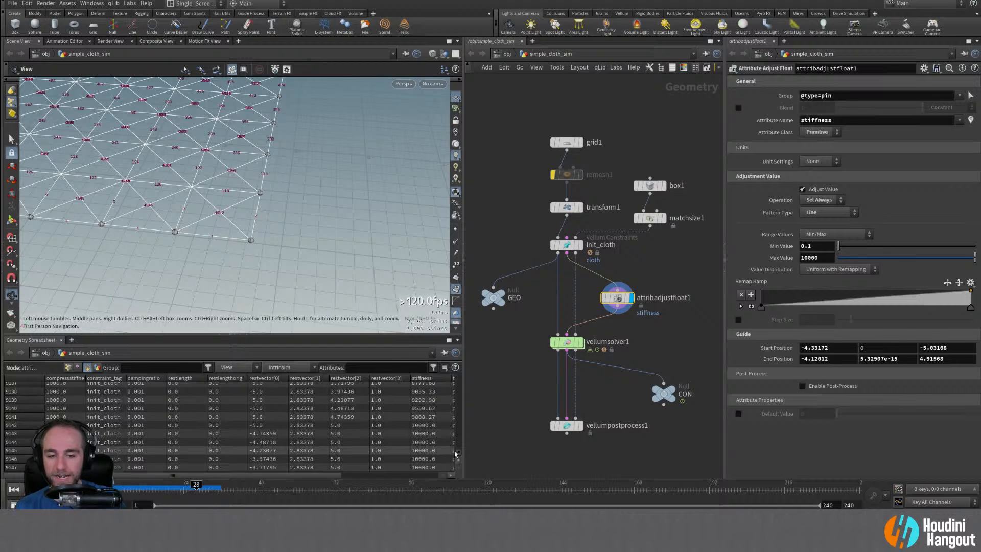
{"action": "left_click_drag", "start_coordinate": [458, 453], "coordinate": [461, 426]}
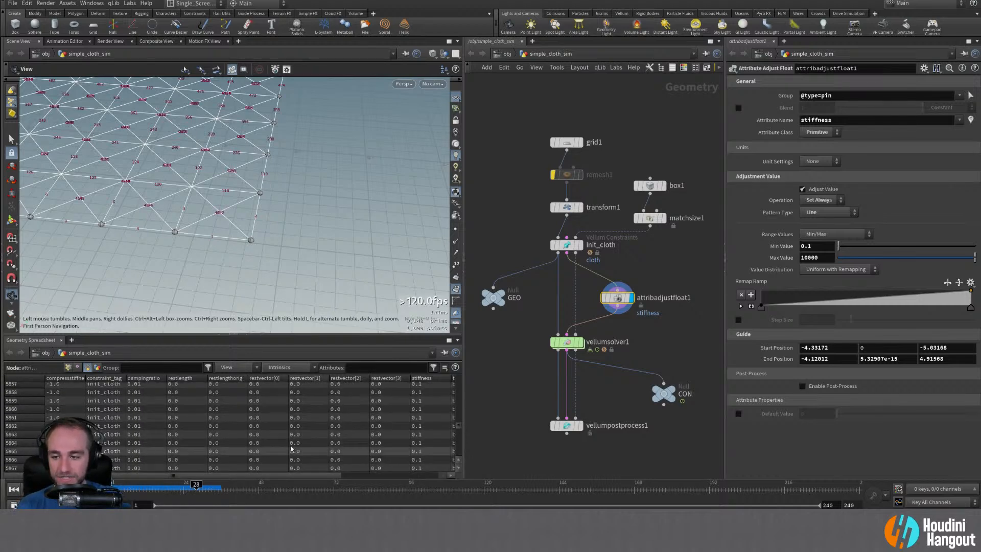
{"action": "scroll", "coordinate": [205, 414], "scroll_direction": "down", "scroll_amount": 20}
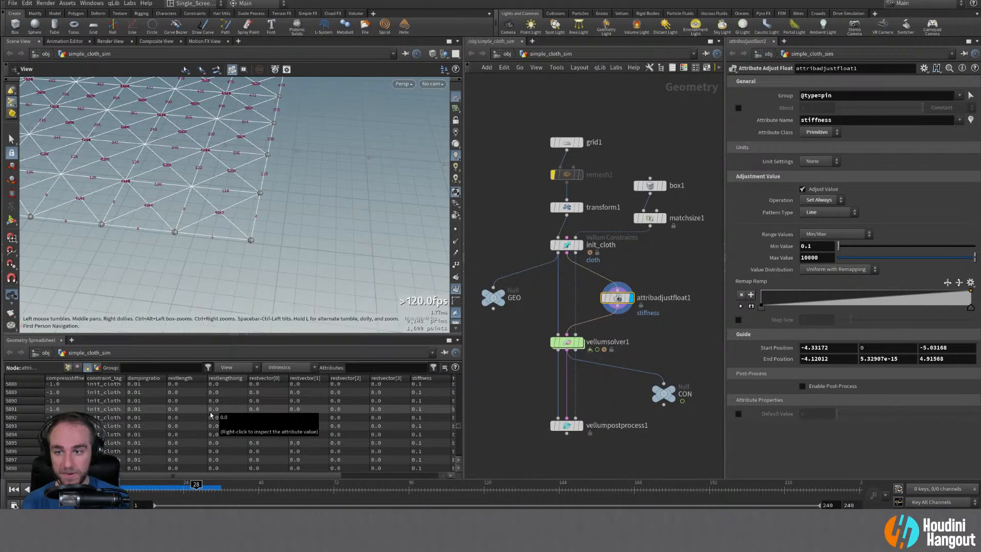
{"action": "scroll", "coordinate": [251, 417], "scroll_direction": "down", "scroll_amount": 20}
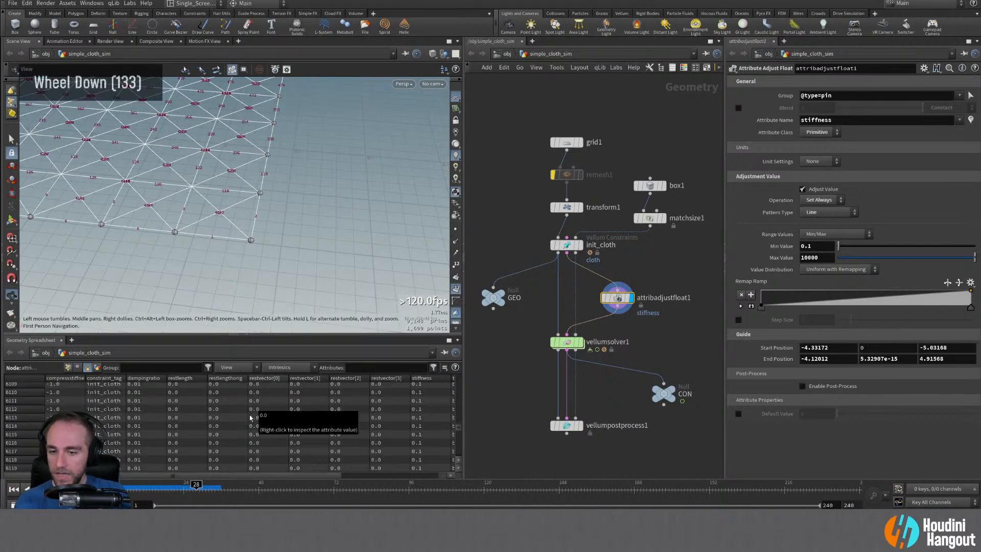
{"action": "scroll", "coordinate": [251, 418], "scroll_direction": "down", "scroll_amount": 20}
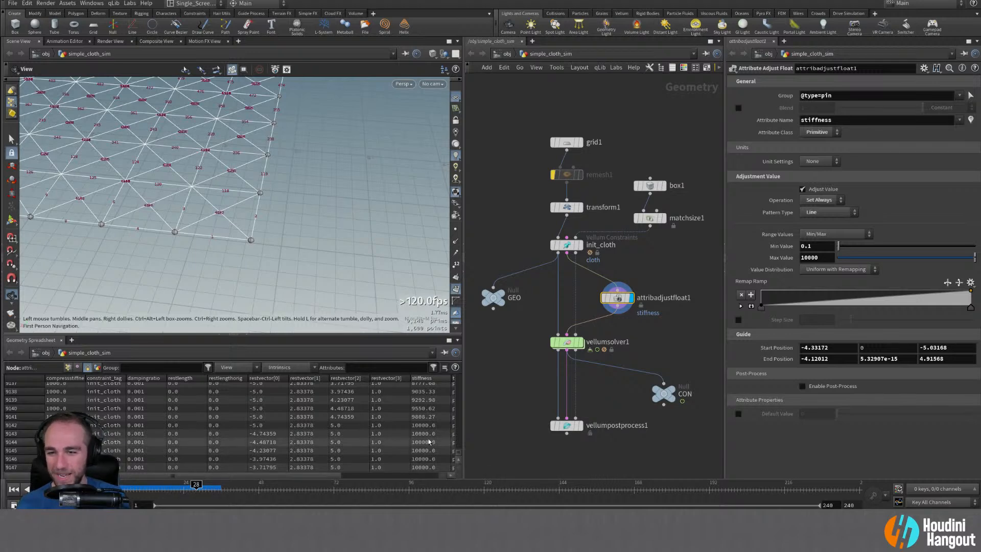
- Rewire the CON null to attribadjustfloat1's output, place it beside vellumsolver1 and display its constraint geometry
{"action": "left_click_drag", "start_coordinate": [622, 369], "coordinate": [618, 308]}
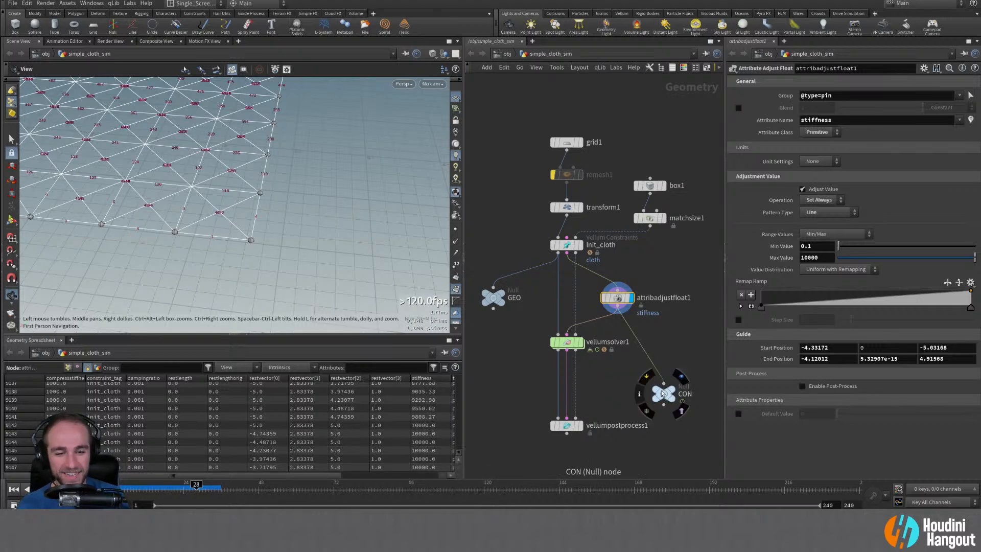
{"action": "left_click_drag", "start_coordinate": [666, 396], "coordinate": [667, 345]}
{"action": "double_click", "coordinate": [664, 343]}
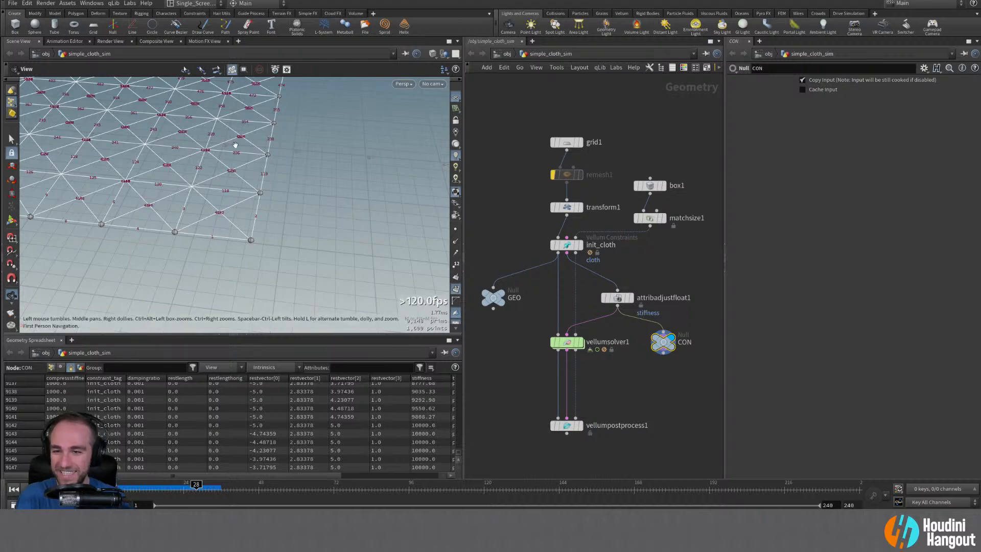
{"action": "right_click_drag", "start_coordinate": [235, 145], "coordinate": [235, 169], "text": "alt"}
{"action": "middle_click_drag", "start_coordinate": [235, 168], "coordinate": [260, 230], "text": "alt"}
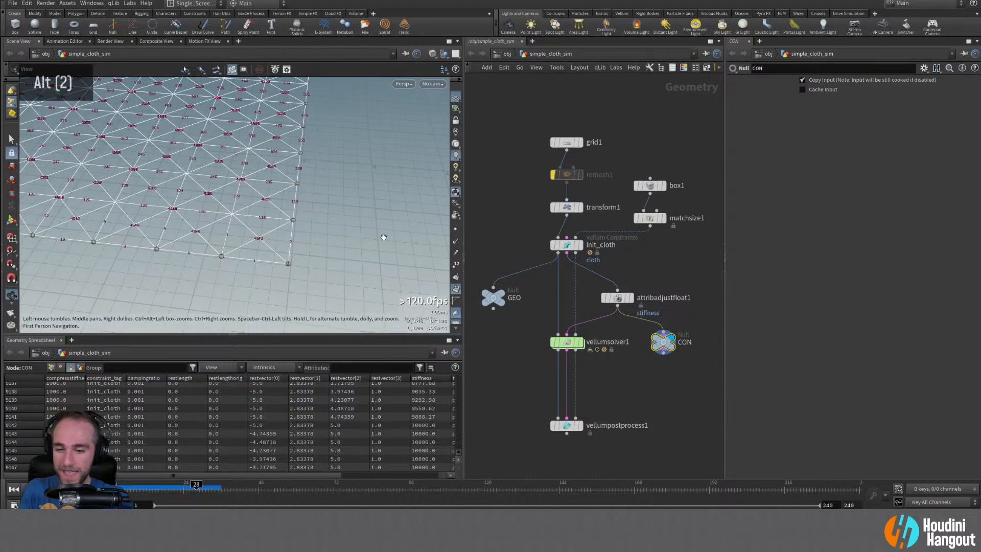
{"action": "middle_click_drag", "start_coordinate": [383, 238], "coordinate": [375, 254], "text": "alt"}
{"action": "right_click_drag", "start_coordinate": [375, 254], "coordinate": [146, 240], "text": "alt"}
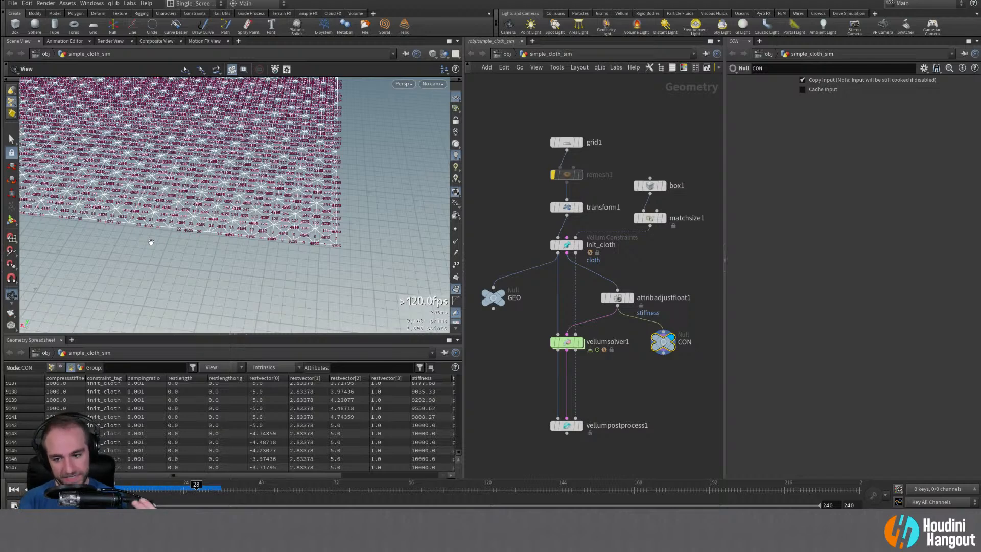
- Hide the primitive numbers in the viewport and display the init_cloth node's cloth geometry
{"action": "left_click", "coordinate": [565, 245]}
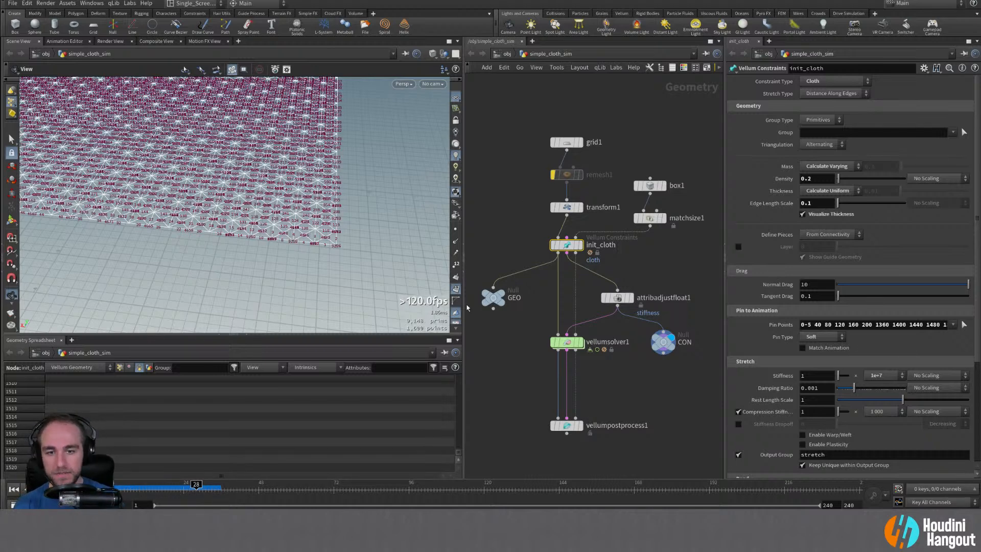
{"action": "left_click", "coordinate": [456, 289]}
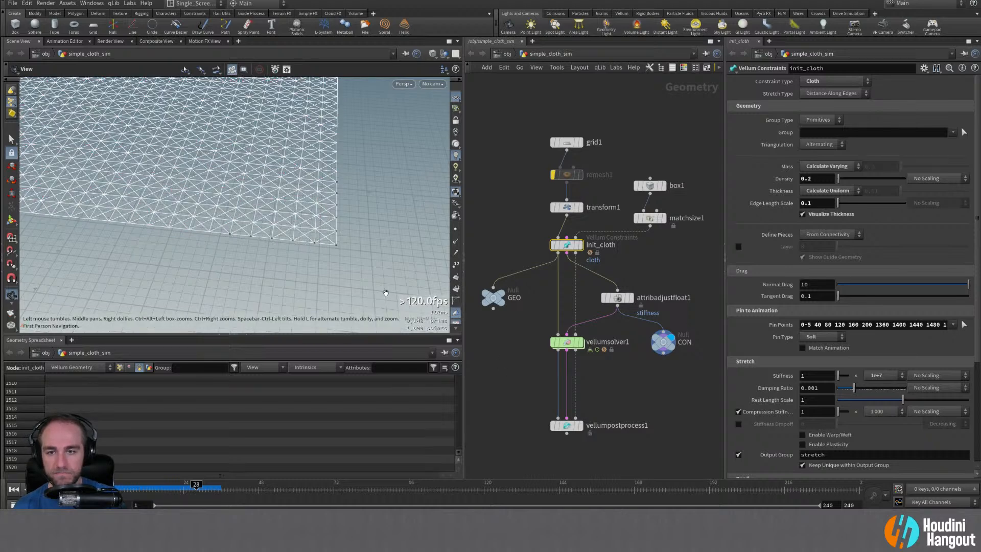
{"action": "double_click", "coordinate": [569, 246]}
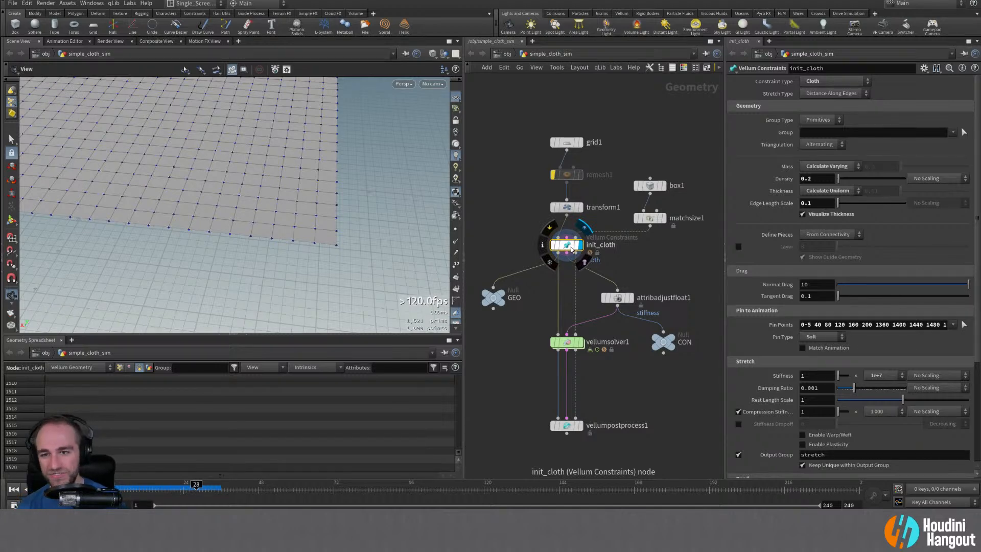
{"action": "right_click_drag", "start_coordinate": [220, 169], "coordinate": [247, 184], "text": "alt"}
{"action": "middle_click_drag", "start_coordinate": [247, 184], "coordinate": [284, 237], "text": "alt"}
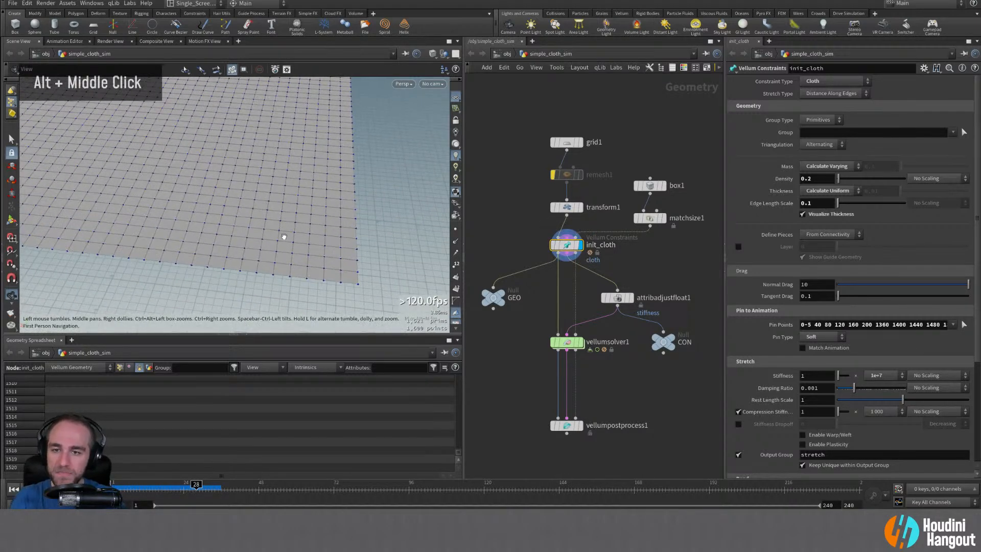
- Set the Pin Type of init_cloth to Permanent
{"action": "middle_click_drag", "start_coordinate": [608, 154], "coordinate": [591, 222], "text": "alt"}
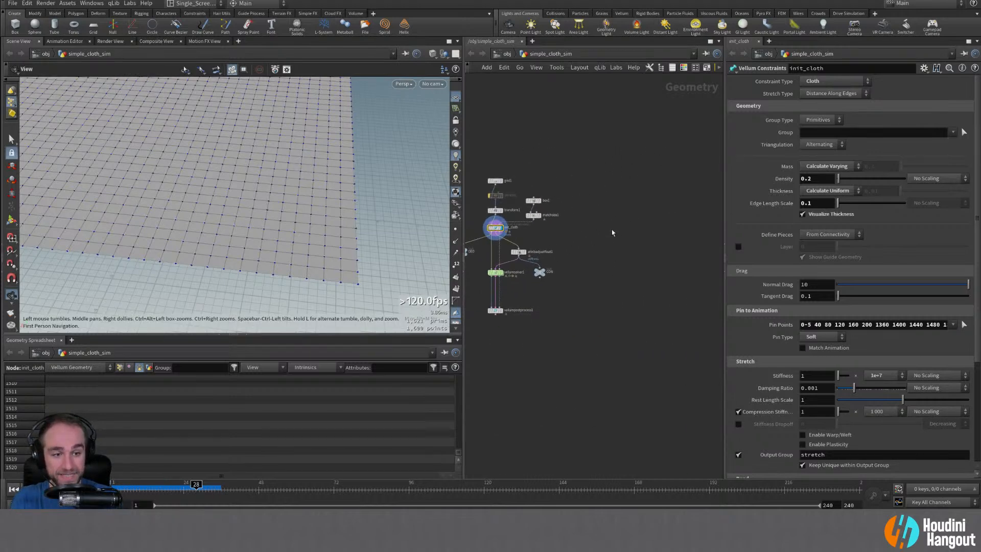
{"action": "left_click", "coordinate": [807, 337]}
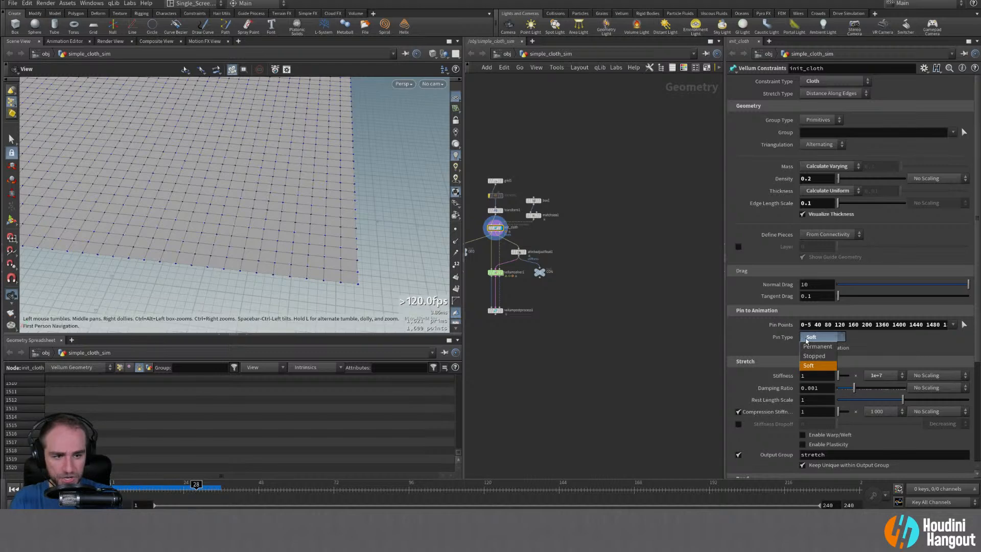
{"action": "left_click", "coordinate": [806, 341]}
{"action": "left_click", "coordinate": [806, 340]}
{"action": "left_click", "coordinate": [811, 346]}
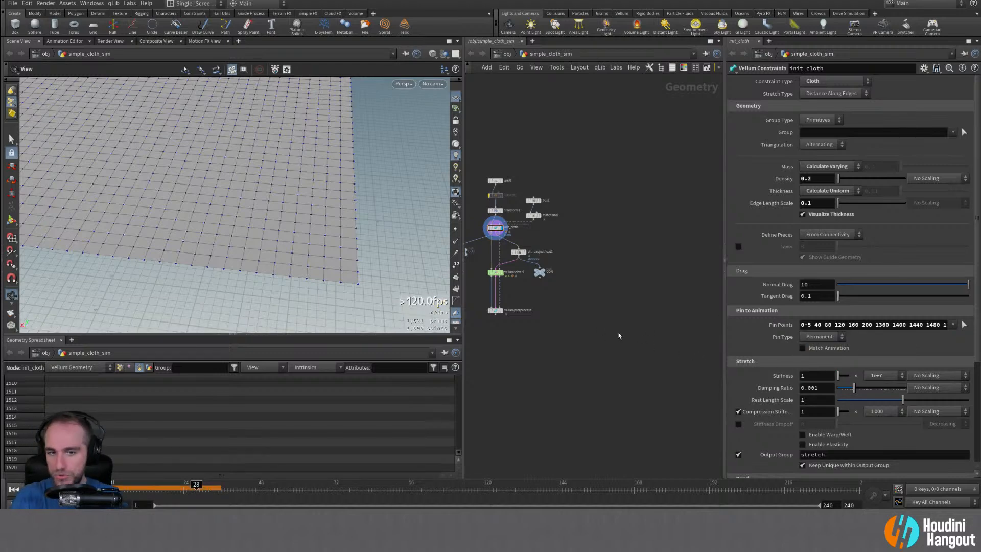
- Add a Line node in the empty area beside the cloth network and display it
{"action": "key", "text": "Tab"}
{"action": "type", "text": "null"}
{"action": "key", "text": "Return"}
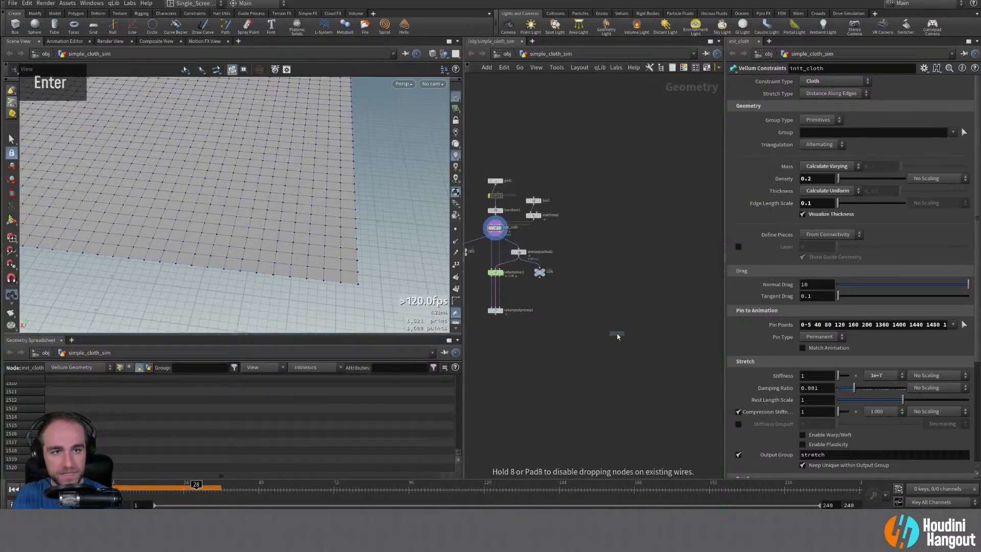
{"action": "left_click", "coordinate": [604, 203]}
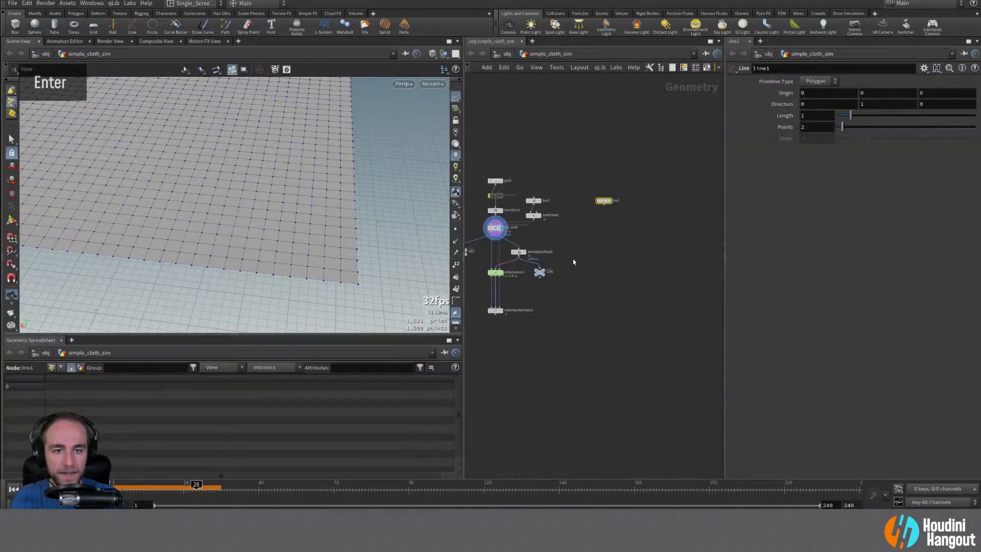
{"action": "left_click", "coordinate": [611, 201]}
{"action": "right_click_drag", "start_coordinate": [149, 197], "coordinate": [219, 146], "text": "alt"}
{"action": "middle_click_drag", "start_coordinate": [182, 183], "coordinate": [207, 184], "text": "alt"}
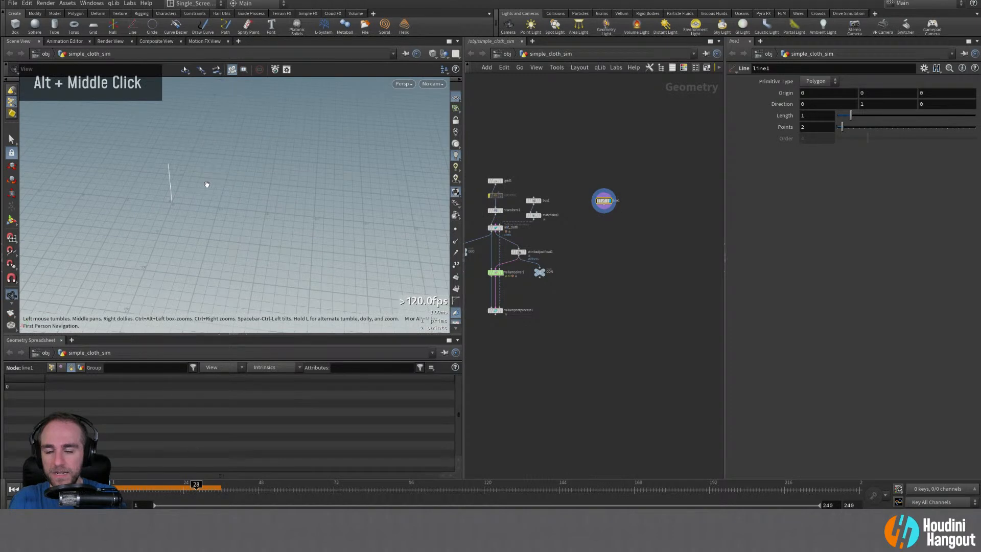
{"action": "right_click_drag", "start_coordinate": [207, 184], "coordinate": [377, 158], "text": "alt"}
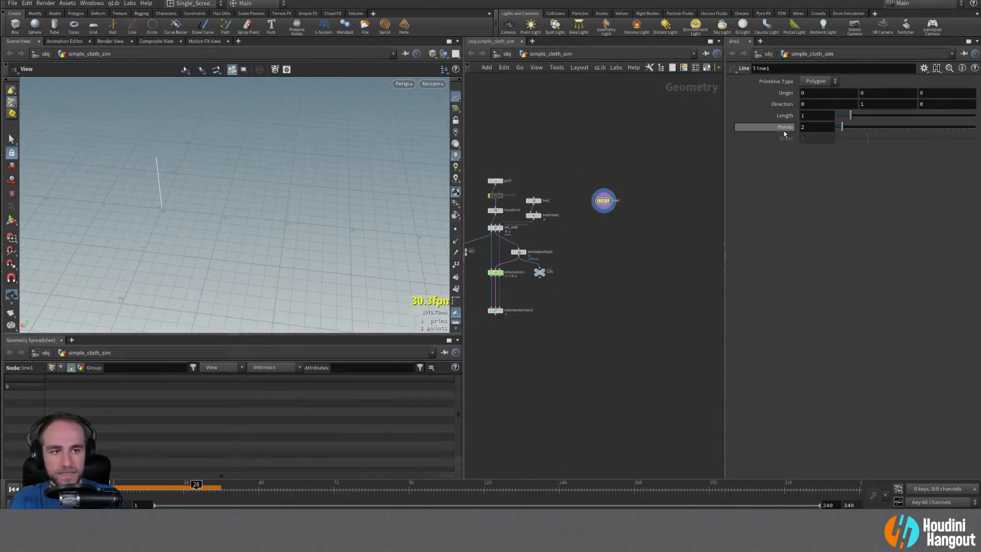
- Set the number of points on line1 to 10 and show its points in the viewport
{"action": "right_click_drag", "start_coordinate": [161, 182], "coordinate": [168, 188], "text": "alt"}
{"action": "middle_click_drag", "start_coordinate": [169, 189], "coordinate": [226, 192], "text": "alt"}
{"action": "right_click_drag", "start_coordinate": [226, 192], "coordinate": [372, 175], "text": "alt"}
{"action": "left_click_drag", "start_coordinate": [372, 175], "coordinate": [272, 245], "text": "alt"}
{"action": "middle_click_drag", "start_coordinate": [272, 245], "coordinate": [173, 216], "text": "alt"}
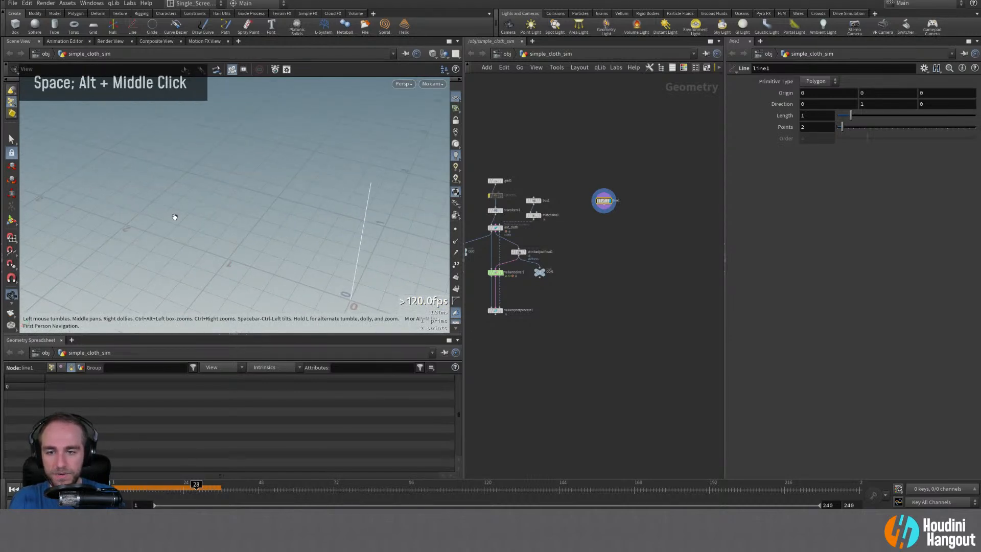
{"action": "key", "text": "space+f"}
{"action": "right_click_drag", "start_coordinate": [214, 221], "coordinate": [169, 230], "text": "alt"}
{"action": "double_click", "coordinate": [832, 126]}
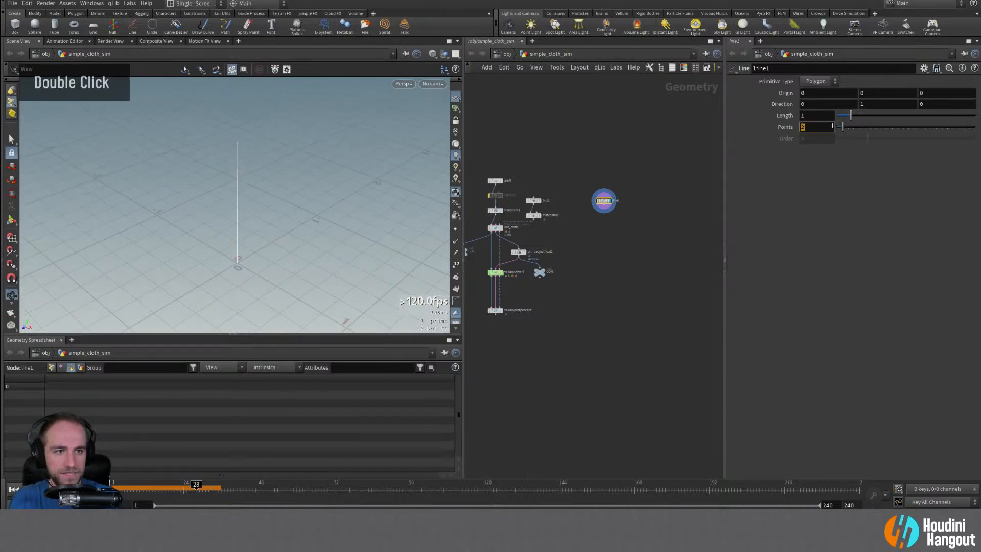
{"action": "type", "text": "10"}
{"action": "key", "text": "Return"}
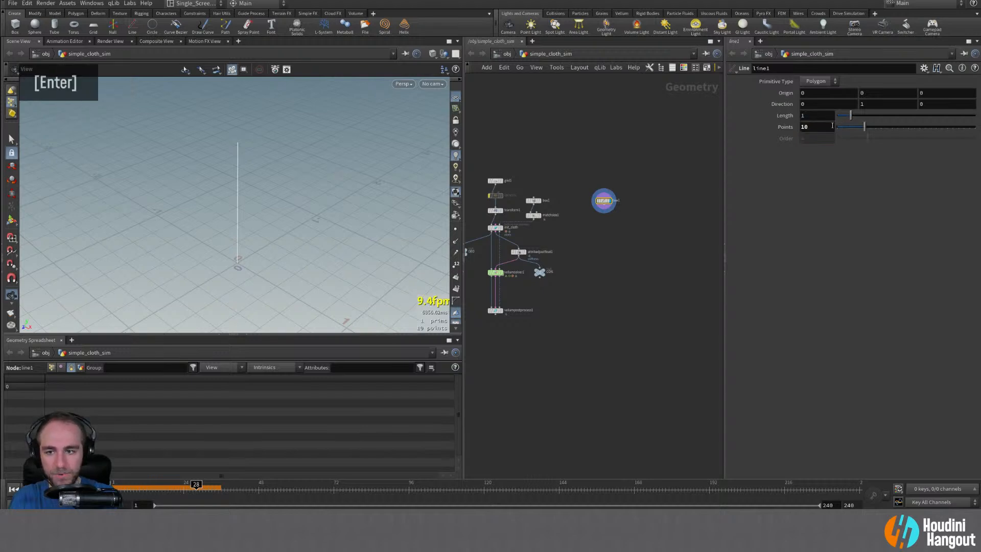
{"action": "left_click", "coordinate": [456, 229]}
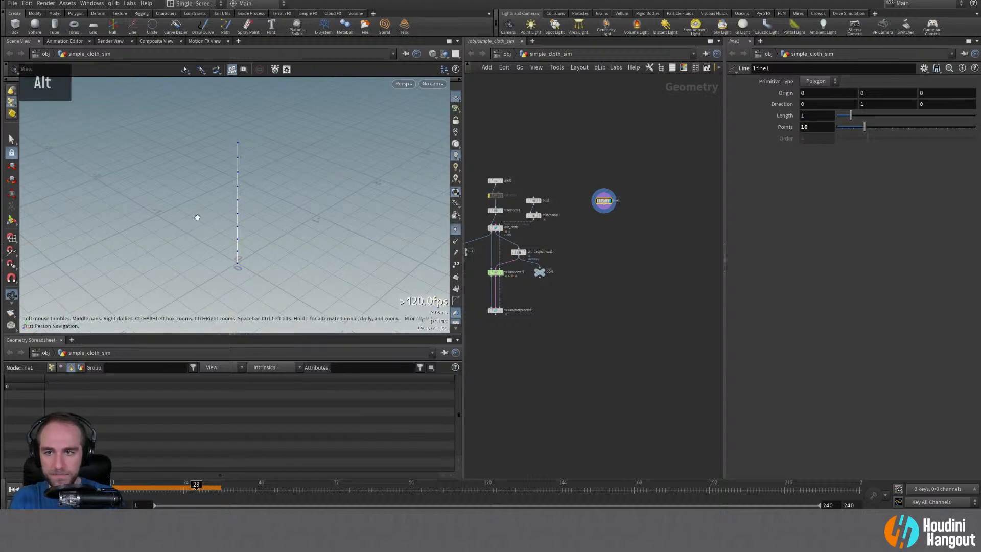
{"action": "left_click_drag", "start_coordinate": [197, 216], "coordinate": [286, 194], "text": "alt"}
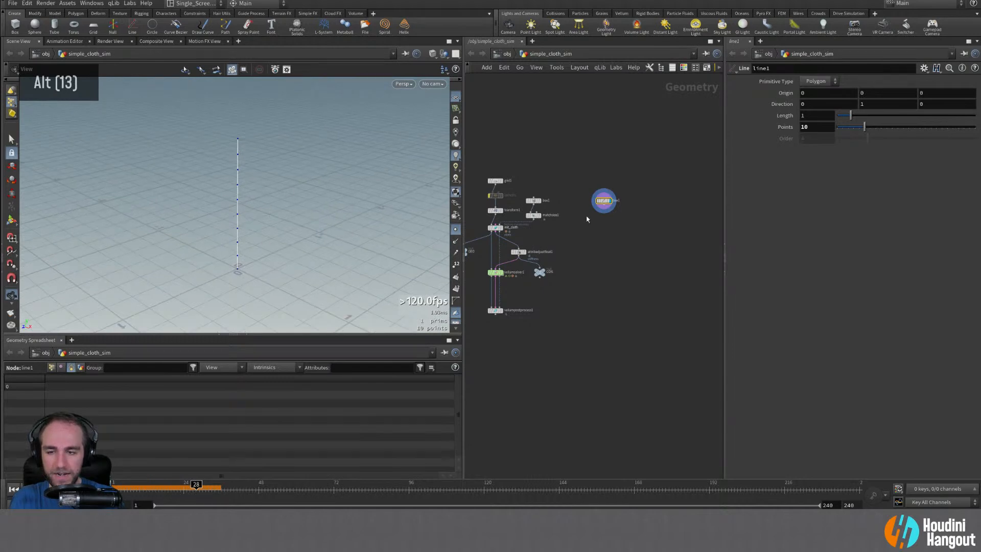
- Set the direction of line1 to 1, 0, 0 and view the line from the side
{"action": "left_click_drag", "start_coordinate": [817, 104], "coordinate": [672, 111]}
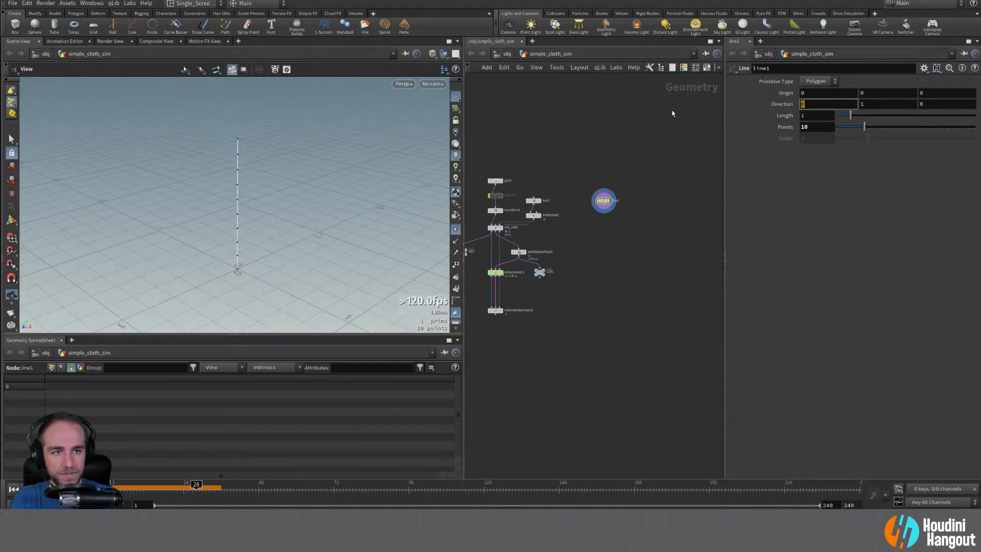
{"action": "type", "text": "1"}
{"action": "key", "text": "Tab"}
{"action": "type", "text": "0"}
{"action": "key", "text": "Return"}
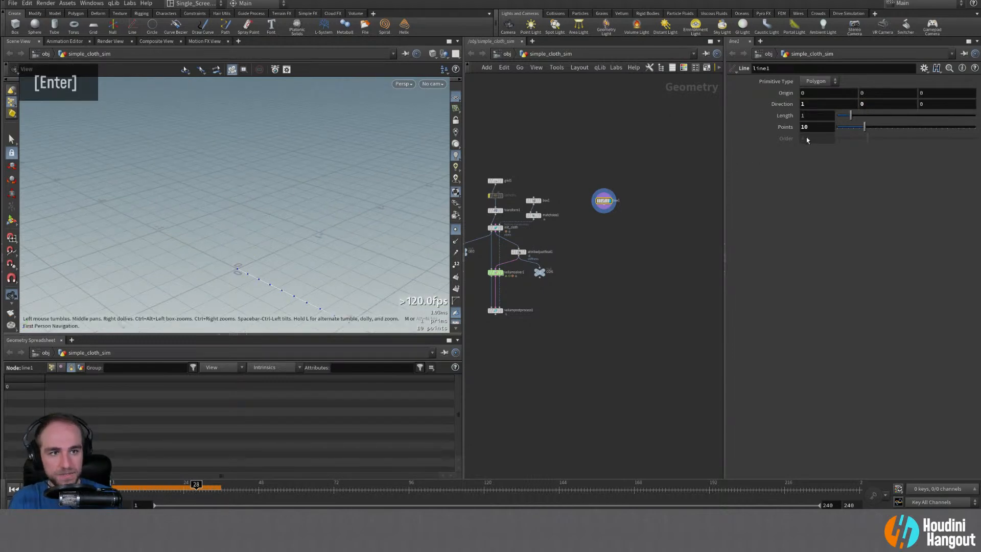
{"action": "middle_click_drag", "start_coordinate": [358, 291], "coordinate": [250, 211], "text": "alt"}
{"action": "right_click_drag", "start_coordinate": [251, 211], "coordinate": [259, 207], "text": "alt"}
{"action": "left_click_drag", "start_coordinate": [194, 216], "coordinate": [219, 219], "text": "alt"}
{"action": "middle_click_drag", "start_coordinate": [184, 213], "coordinate": [216, 204], "text": "alt"}
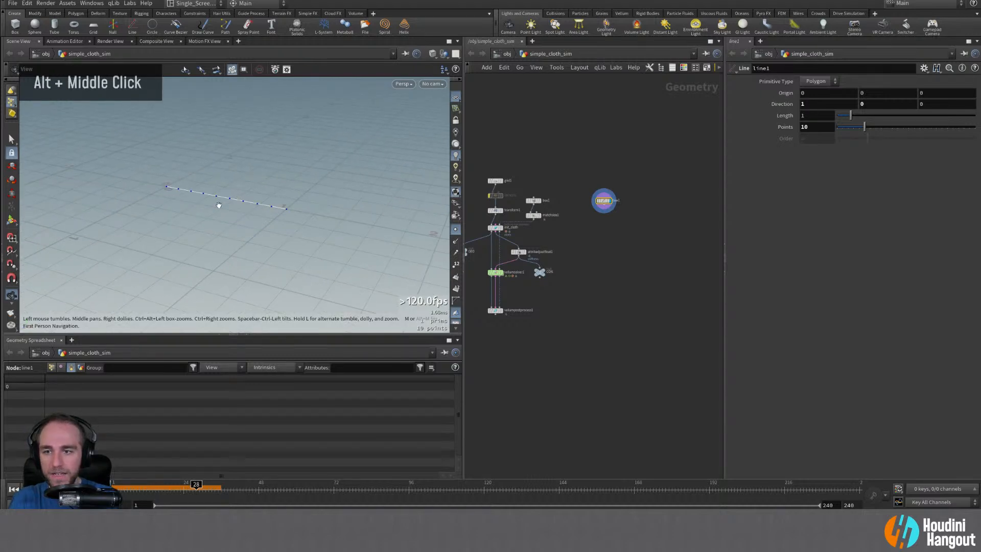
{"action": "right_click_drag", "start_coordinate": [220, 203], "coordinate": [298, 159], "text": "alt"}
{"action": "left_click_drag", "start_coordinate": [246, 183], "coordinate": [282, 184], "text": "alt"}
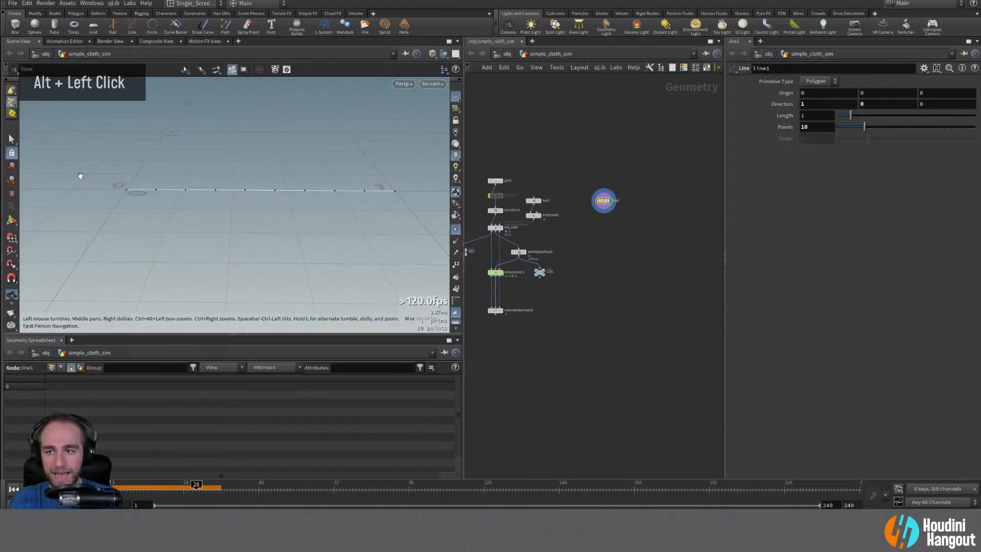
- Add a Vellum Configure Hair node directly below line1 in the network
{"action": "mouse_move", "coordinate": [495, 195]}
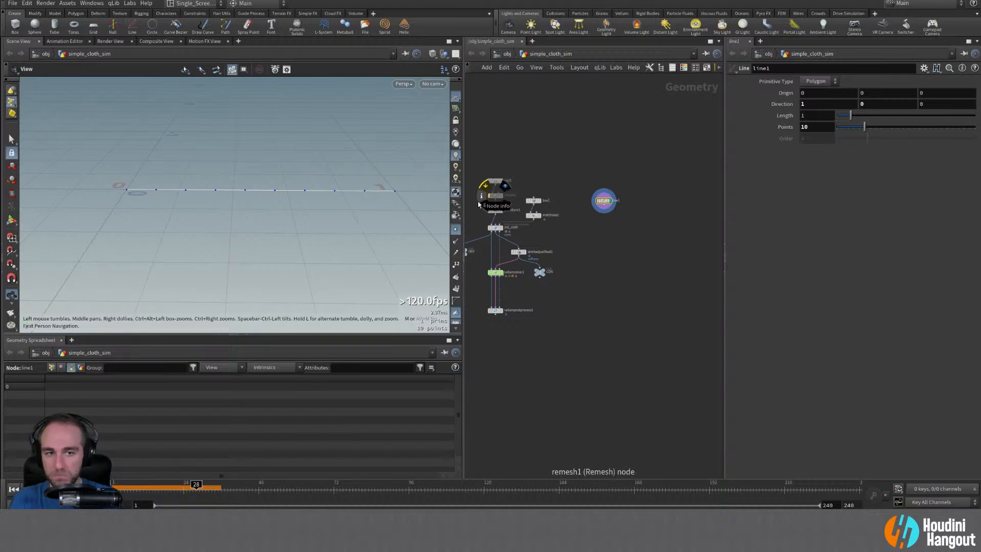
{"action": "right_click_drag", "start_coordinate": [620, 233], "coordinate": [621, 234], "text": "alt"}
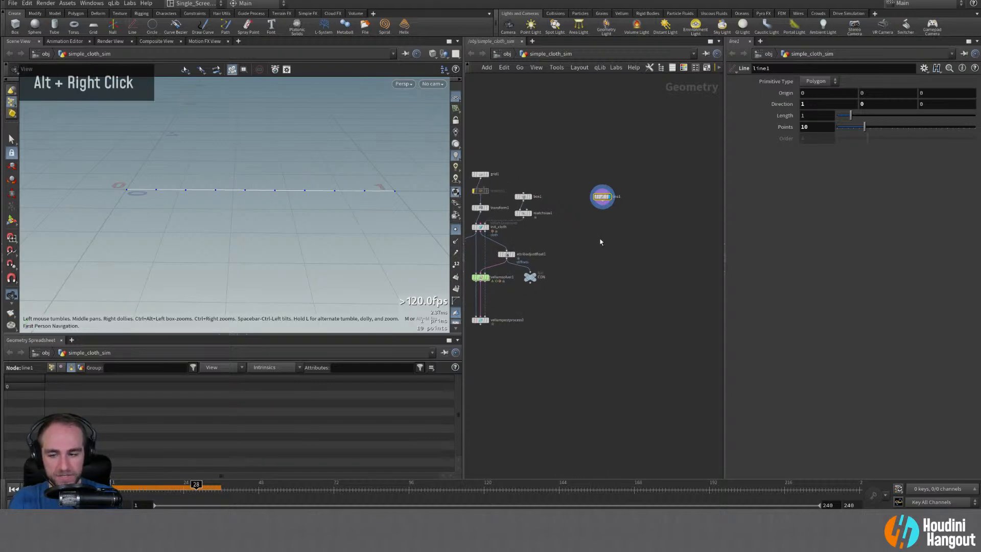
{"action": "key", "text": "Tab"}
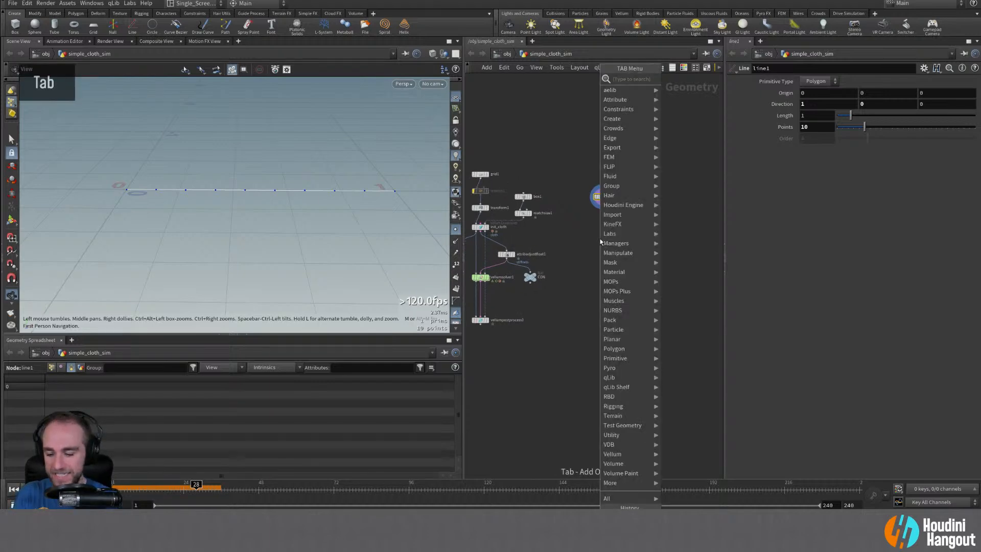
{"action": "type", "text": "vel"}
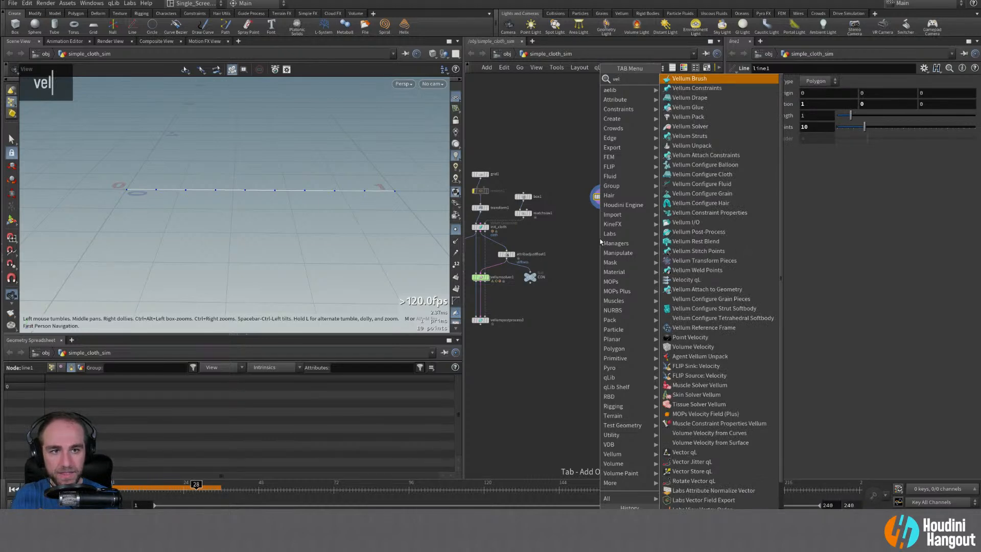
{"action": "type", "text": "lum con"}
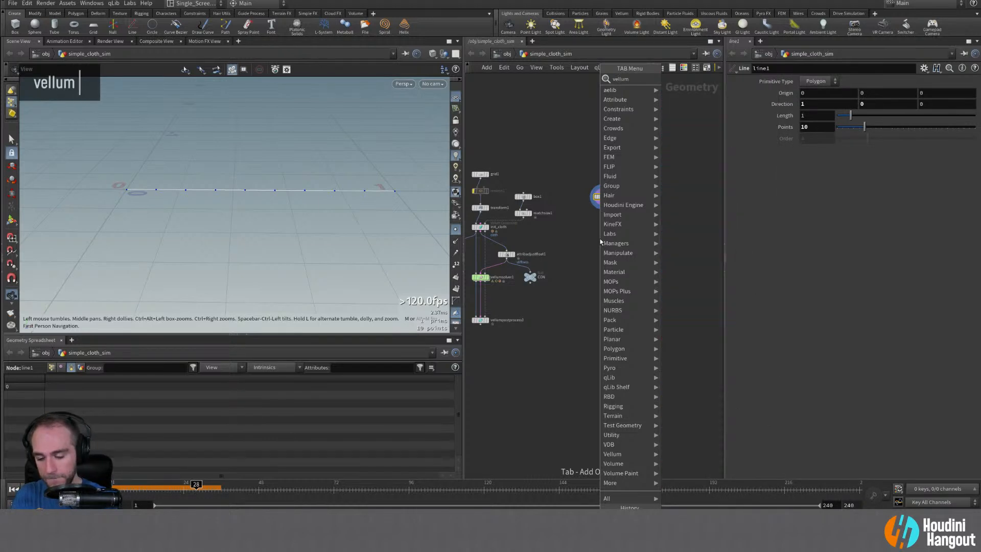
{"action": "key", "text": "Down"}
{"action": "key", "text": "Down"}
{"action": "key", "text": "Down"}
{"action": "key", "text": "Down"}
{"action": "key", "text": "Down"}
{"action": "key", "text": "Down"}
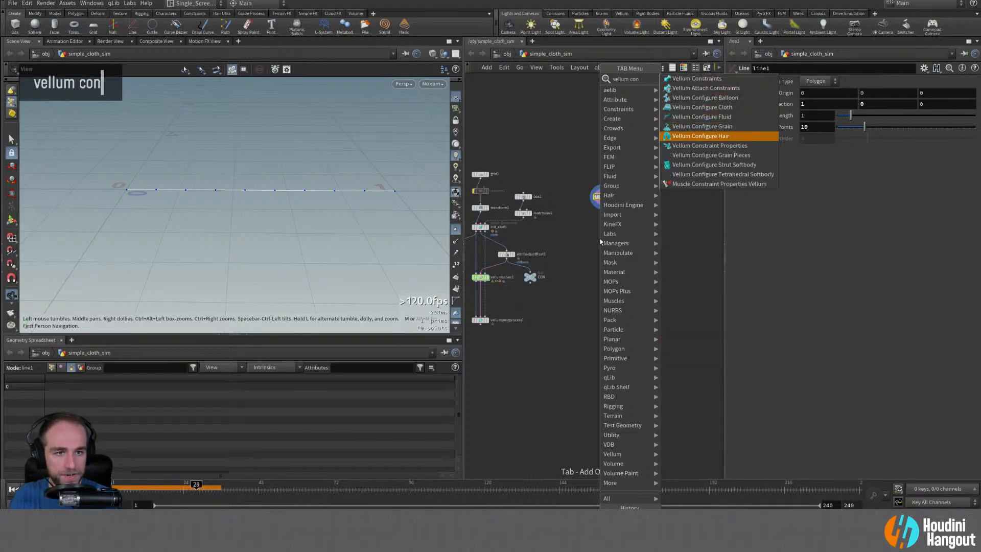
{"action": "key", "text": "Return"}
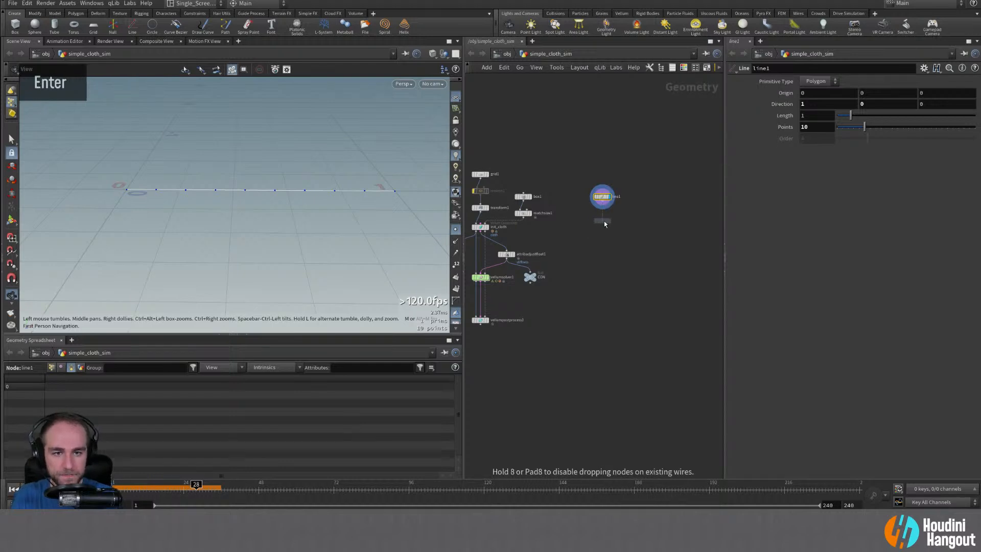
{"action": "left_click", "coordinate": [604, 221]}
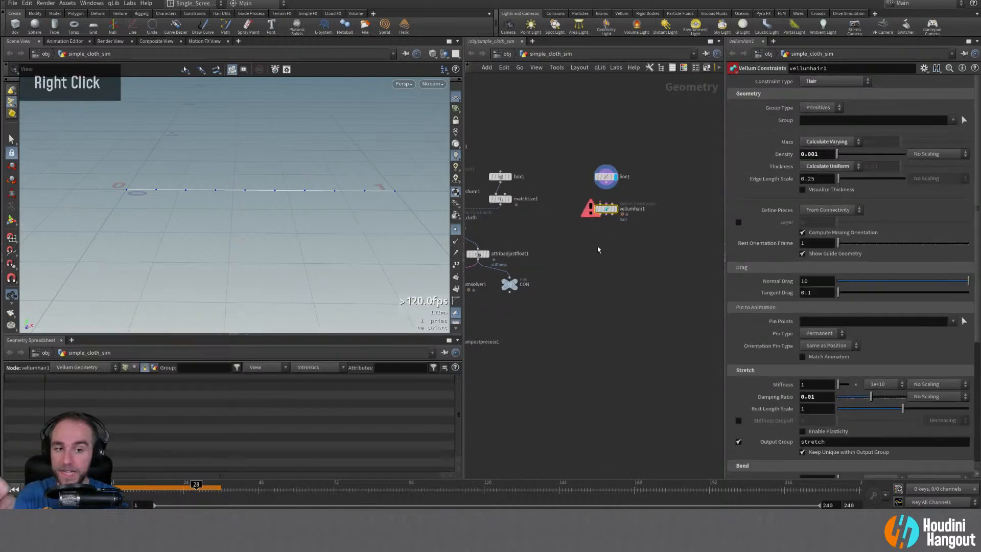
- Connect the output of line1 to the first input of vellumhair1 and display vellumhair1
{"action": "right_click_drag", "start_coordinate": [608, 224], "coordinate": [602, 206]}
{"action": "left_click", "coordinate": [600, 204]}
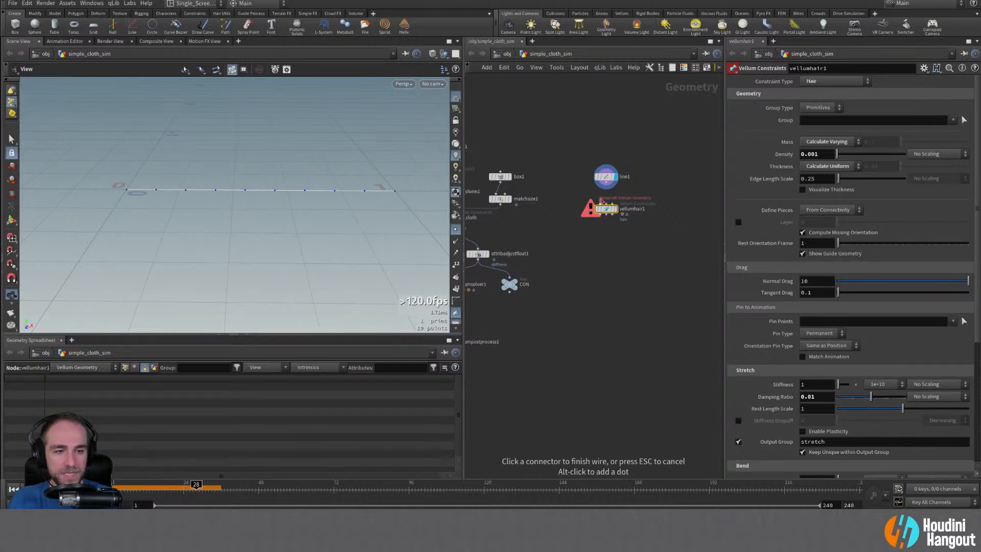
{"action": "left_click", "coordinate": [605, 182]}
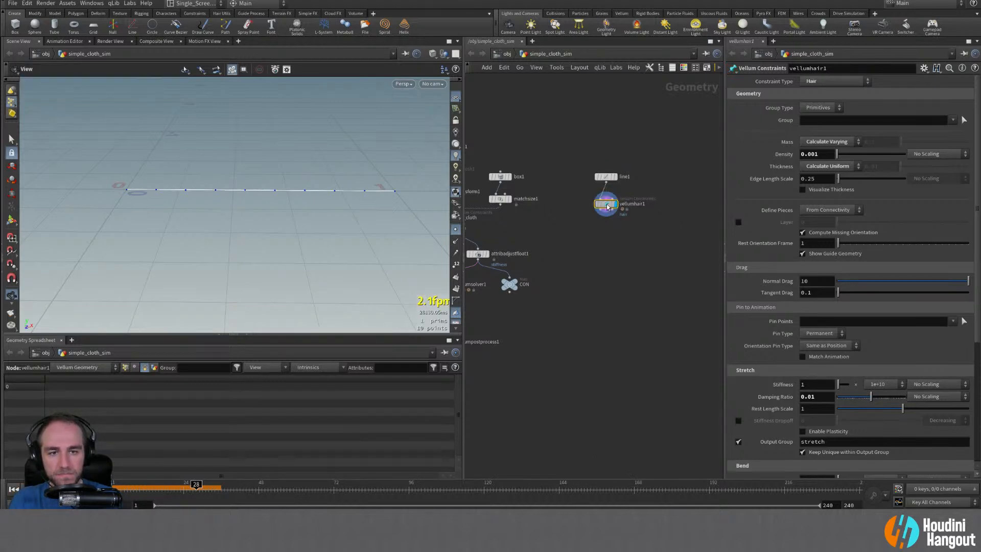
{"action": "right_click_drag", "start_coordinate": [164, 164], "coordinate": [210, 160], "text": "alt"}
{"action": "middle_click_drag", "start_coordinate": [210, 160], "coordinate": [236, 182], "text": "alt"}
{"action": "right_click_drag", "start_coordinate": [237, 182], "coordinate": [213, 169], "text": "alt"}
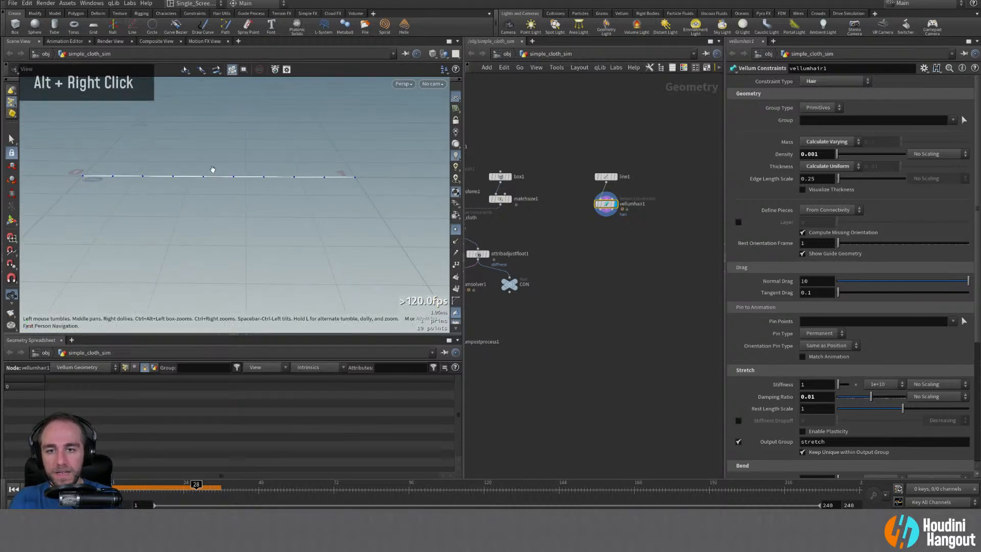
{"action": "middle_click_drag", "start_coordinate": [213, 169], "coordinate": [317, 166], "text": "alt"}
- Switch the Constraint Type of vellumhair1 to String for comparison, and return it to Hair
{"action": "left_click", "coordinate": [806, 82]}
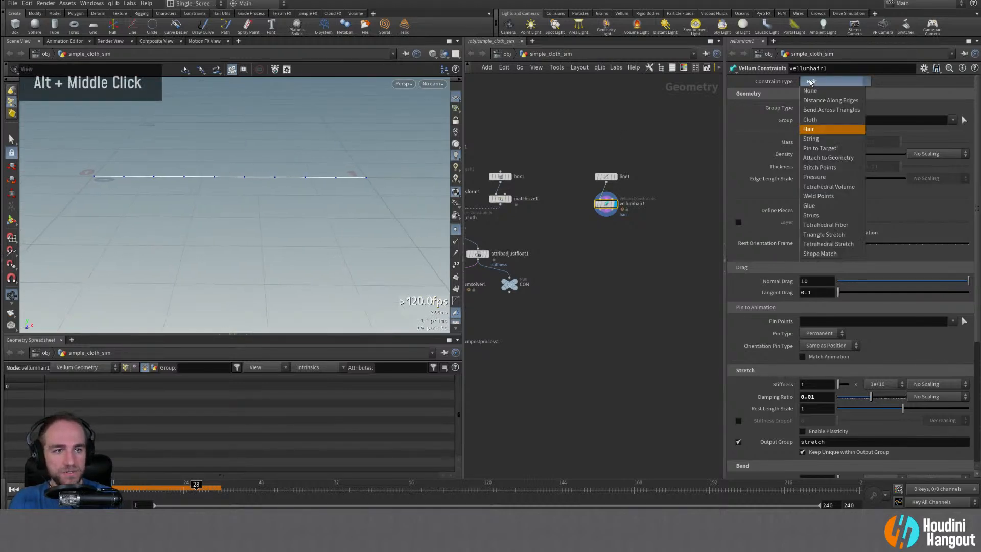
{"action": "left_click", "coordinate": [809, 129]}
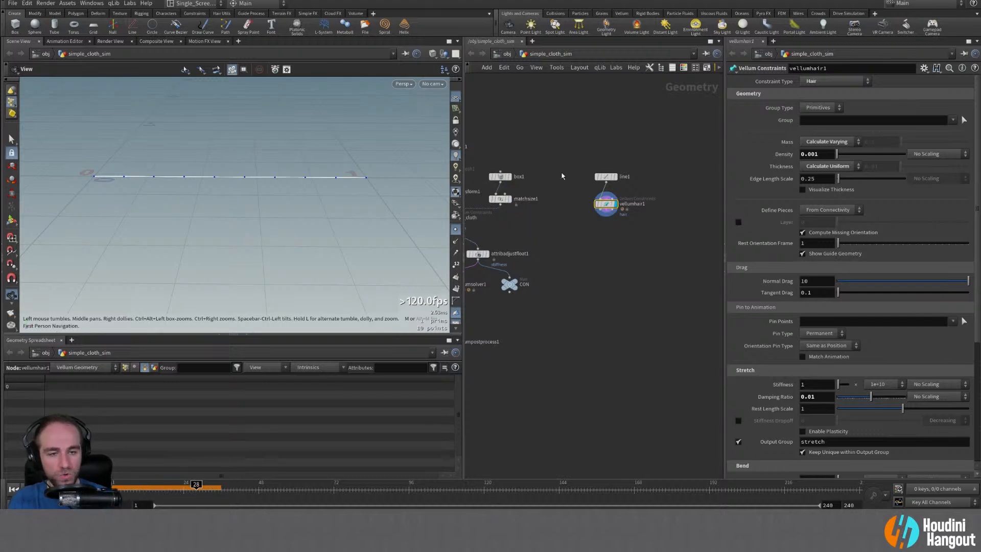
{"action": "left_click", "coordinate": [822, 81]}
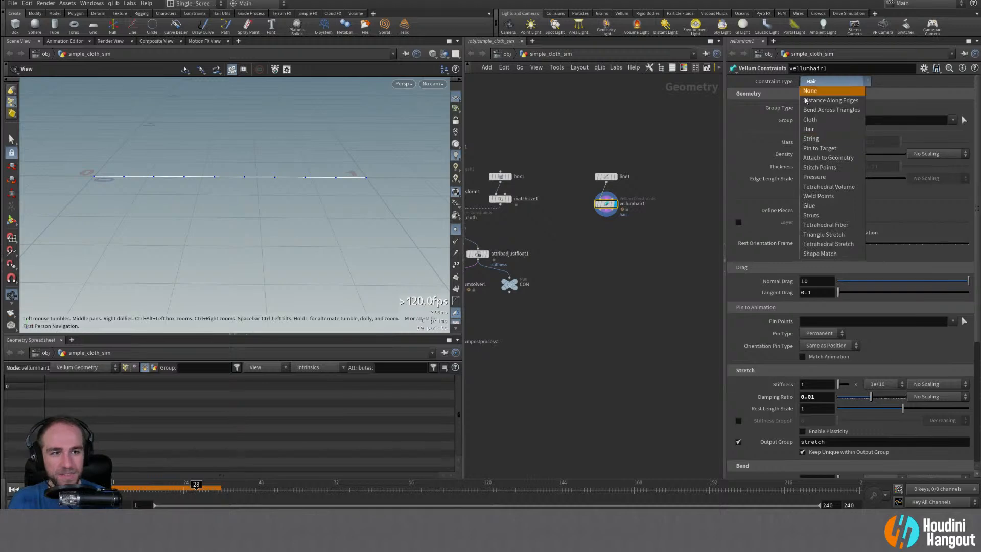
{"action": "left_click", "coordinate": [820, 143]}
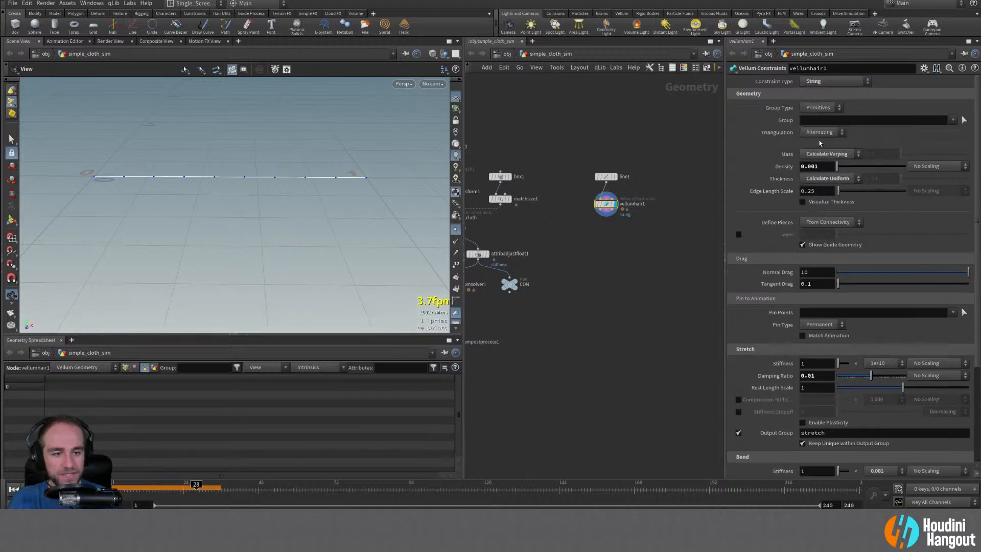
{"action": "left_click", "coordinate": [819, 81]}
{"action": "left_click", "coordinate": [780, 314]}
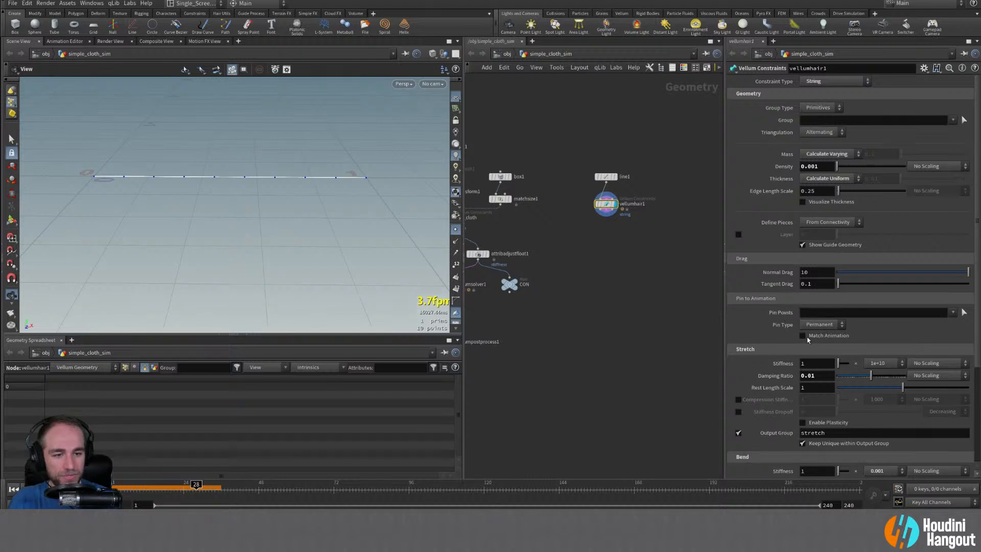
{"action": "left_click", "coordinate": [817, 82]}
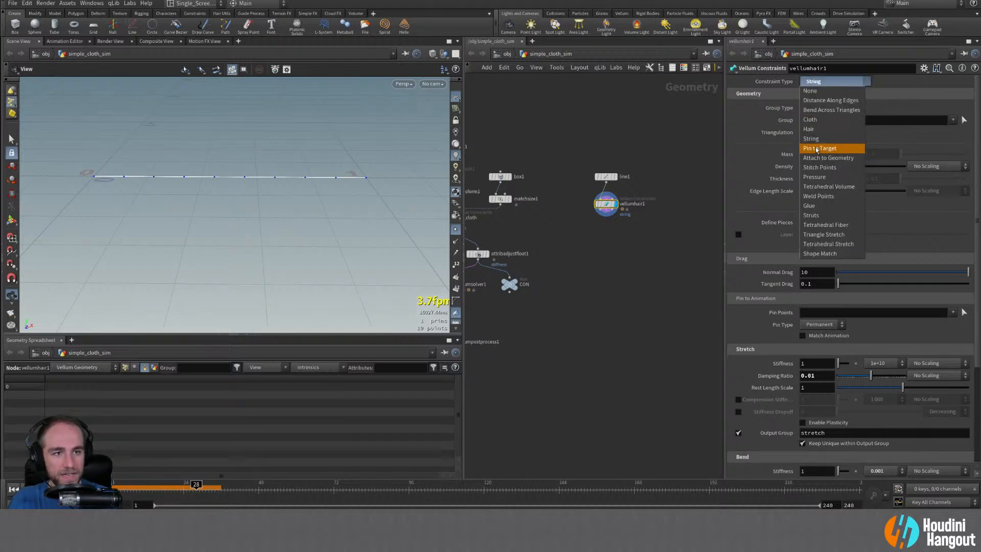
{"action": "left_click", "coordinate": [814, 129]}
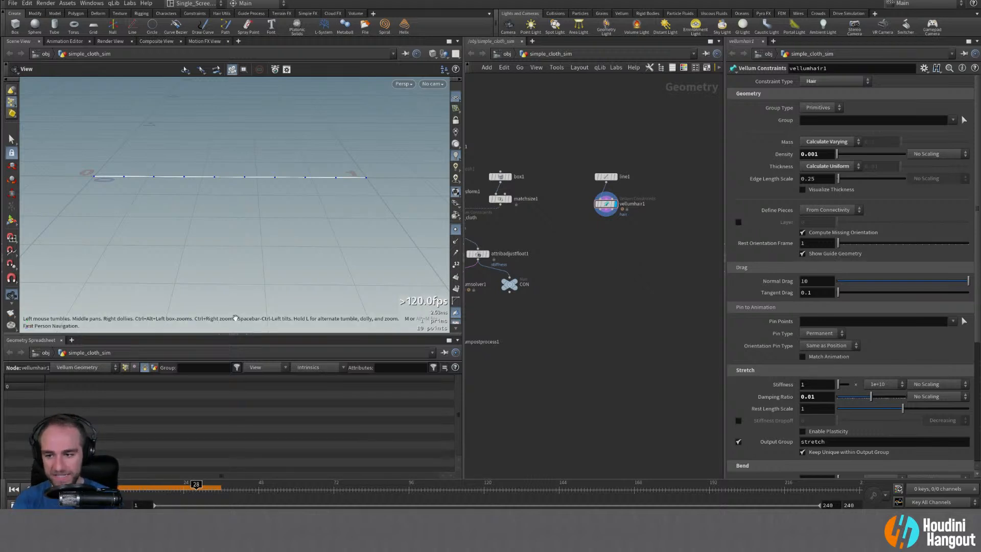
- Examine the point attributes of vellumhair1 in the Geometry Spreadsheet, including mass, orient and pscale
{"action": "left_click", "coordinate": [125, 367]}
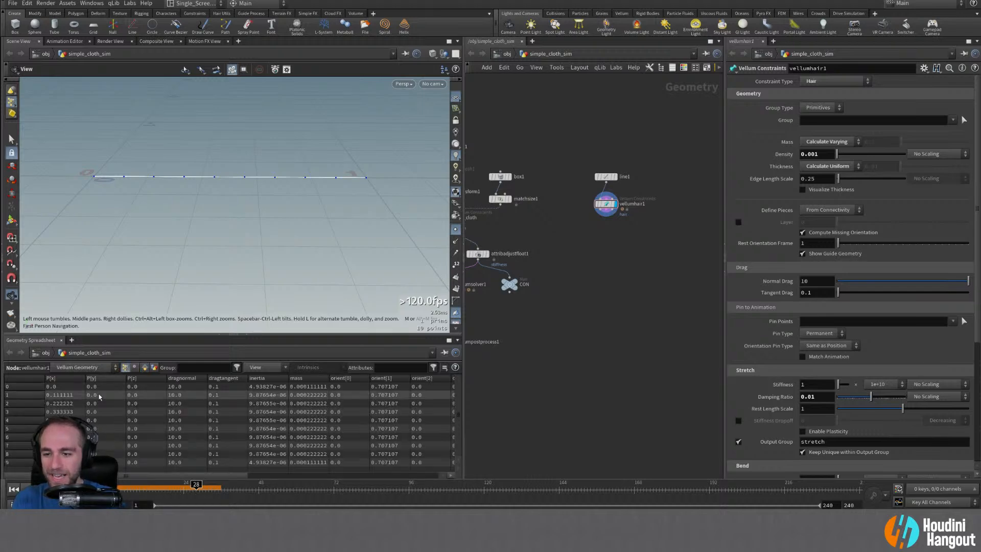
{"action": "scroll", "coordinate": [39, 421], "scroll_direction": "down", "scroll_amount": 20}
{"action": "scroll", "coordinate": [40, 422], "scroll_direction": "up", "scroll_amount": 5}
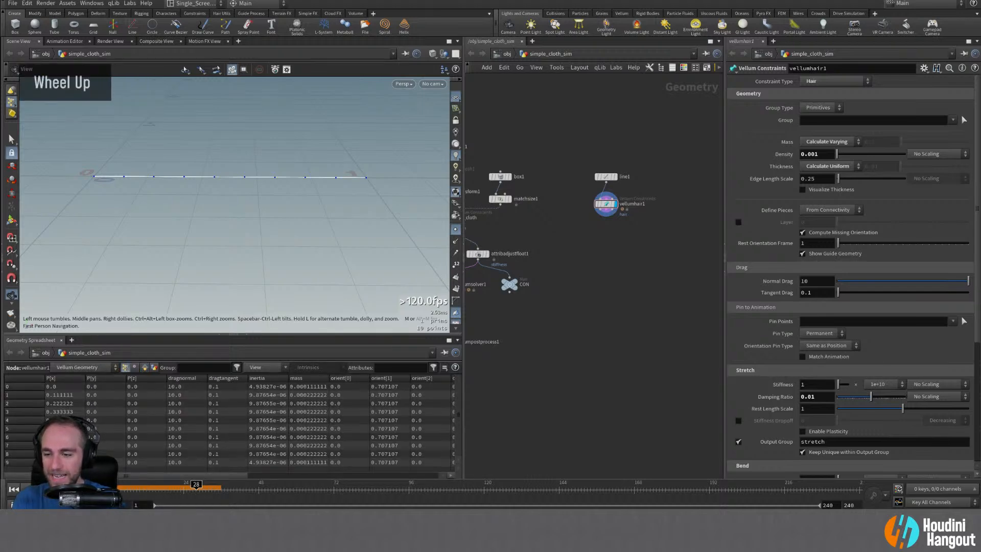
{"action": "left_click_drag", "start_coordinate": [178, 476], "coordinate": [306, 477]}
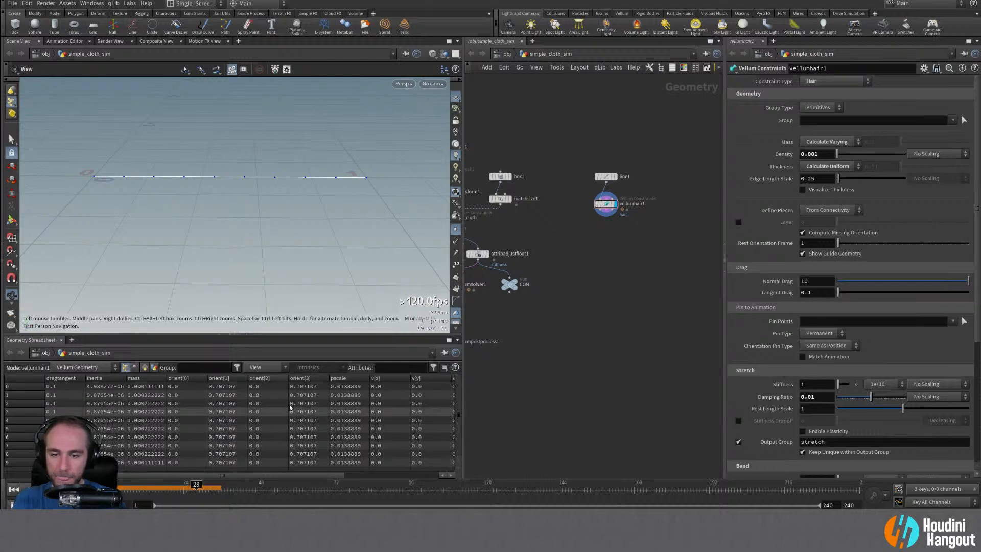
{"action": "left_click_drag", "start_coordinate": [285, 479], "coordinate": [153, 485]}
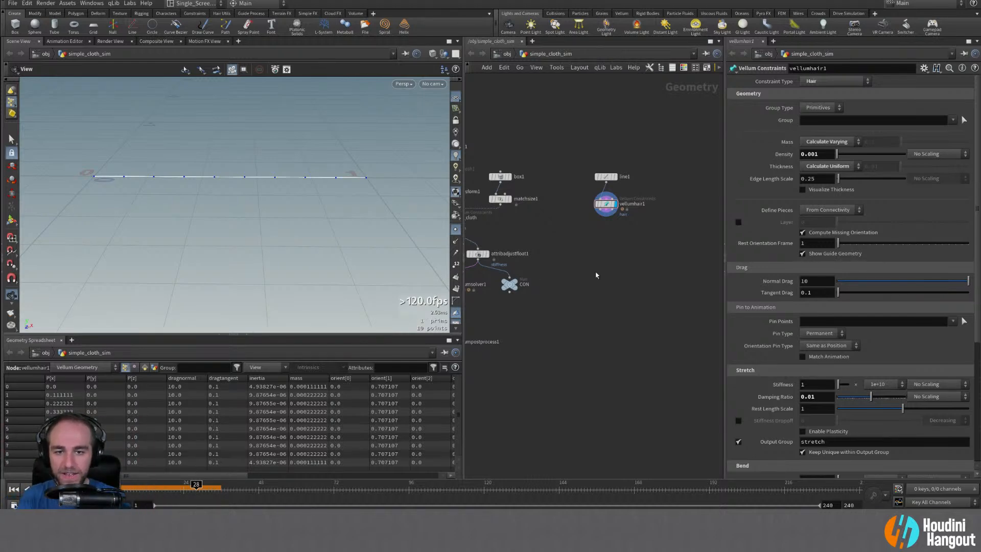
- Add a Vellum Solver wired below vellumhair1, display it, and return the timeline to the first frame
{"action": "middle_click_drag", "start_coordinate": [598, 272], "coordinate": [603, 275], "text": "alt"}
{"action": "right_click_drag", "start_coordinate": [603, 276], "coordinate": [612, 277], "text": "alt"}
{"action": "key", "text": "Tab"}
{"action": "type", "text": "vellum sol"}
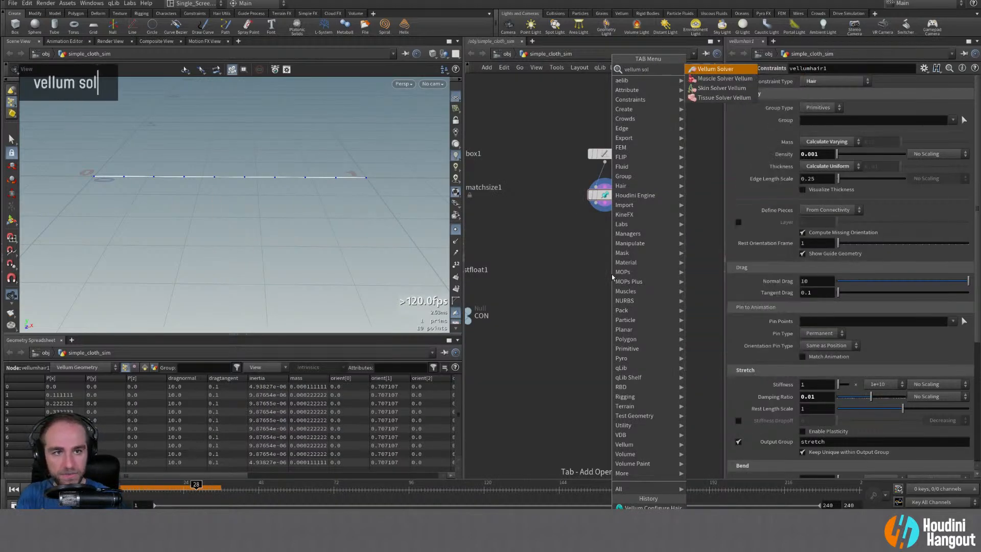
{"action": "key", "text": "Return"}
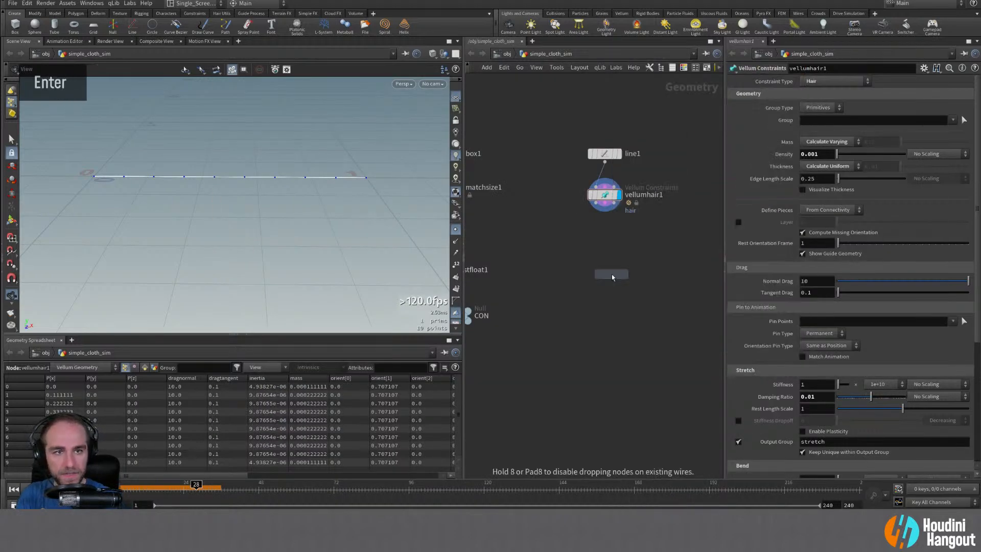
{"action": "left_click", "coordinate": [606, 223]}
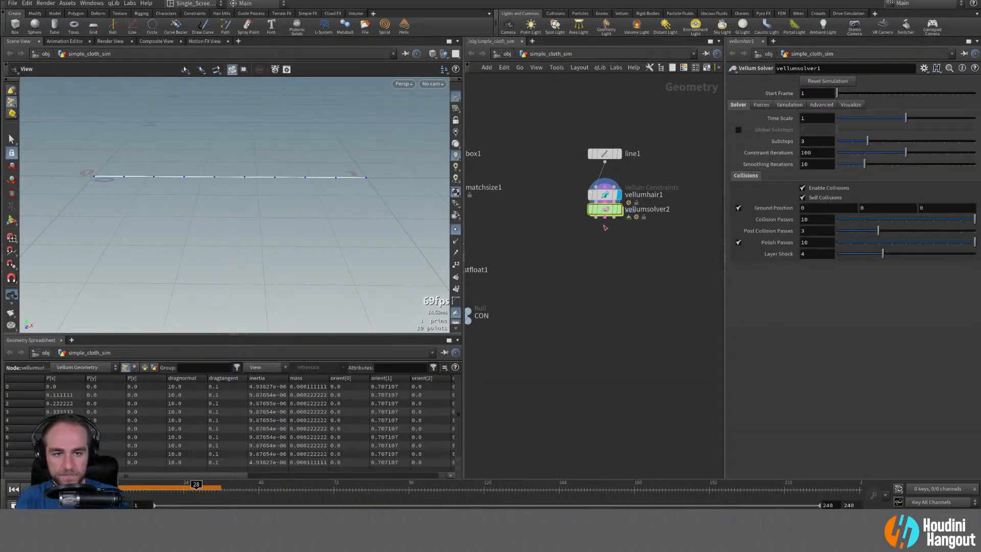
{"action": "left_click_drag", "start_coordinate": [605, 211], "coordinate": [607, 249]}
{"action": "double_click", "coordinate": [619, 249]}
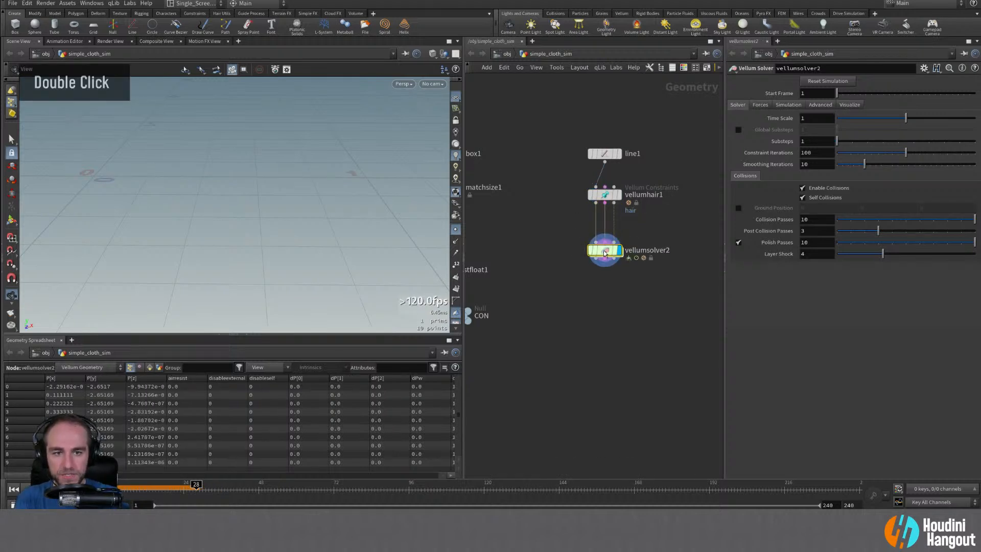
{"action": "left_click", "coordinate": [13, 488]}
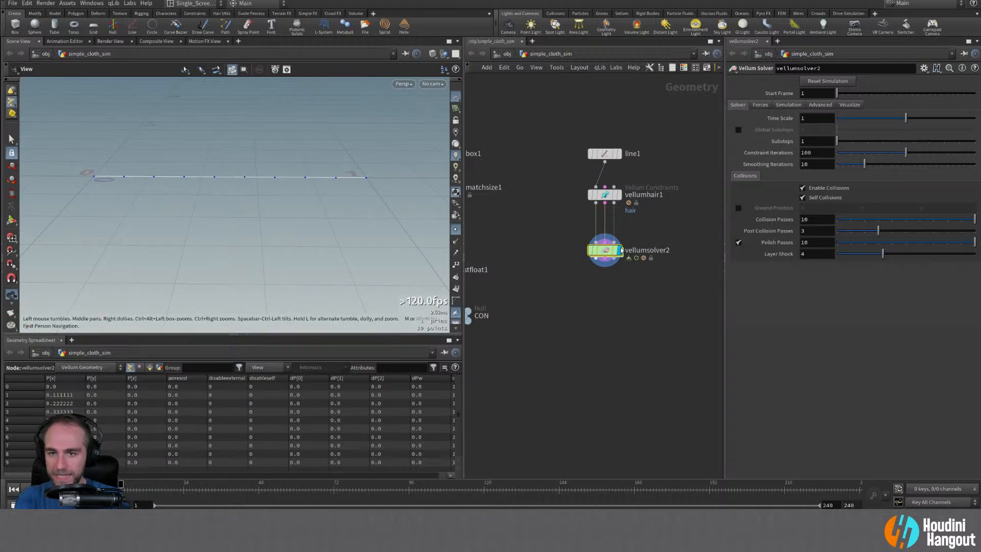
- Pin the line's starting point, point 0, in vellumhair1 and set its Orientation Pin Type to None
{"action": "left_click", "coordinate": [624, 191]}
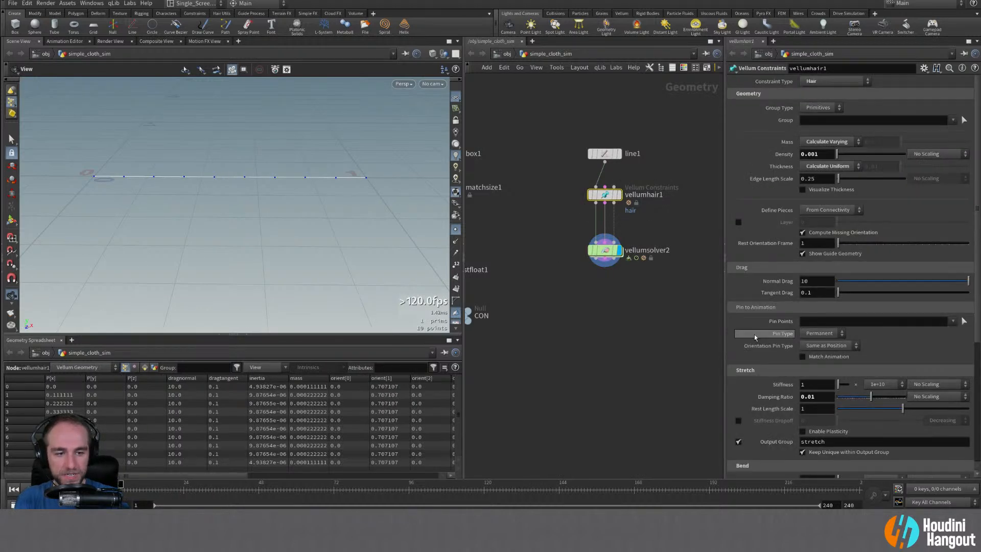
{"action": "scroll", "coordinate": [753, 335], "scroll_direction": "down", "scroll_amount": 10}
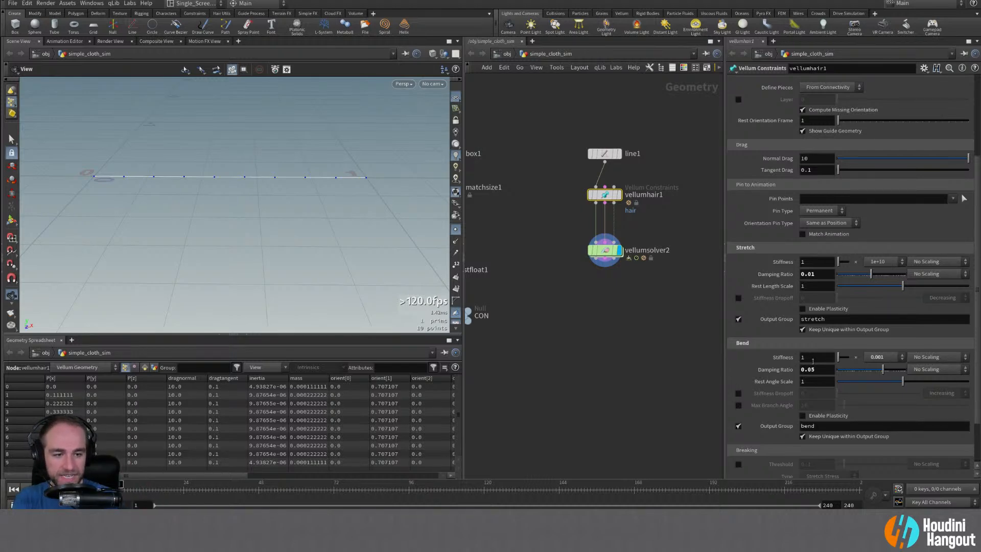
{"action": "scroll", "coordinate": [786, 291], "scroll_direction": "up", "scroll_amount": 5}
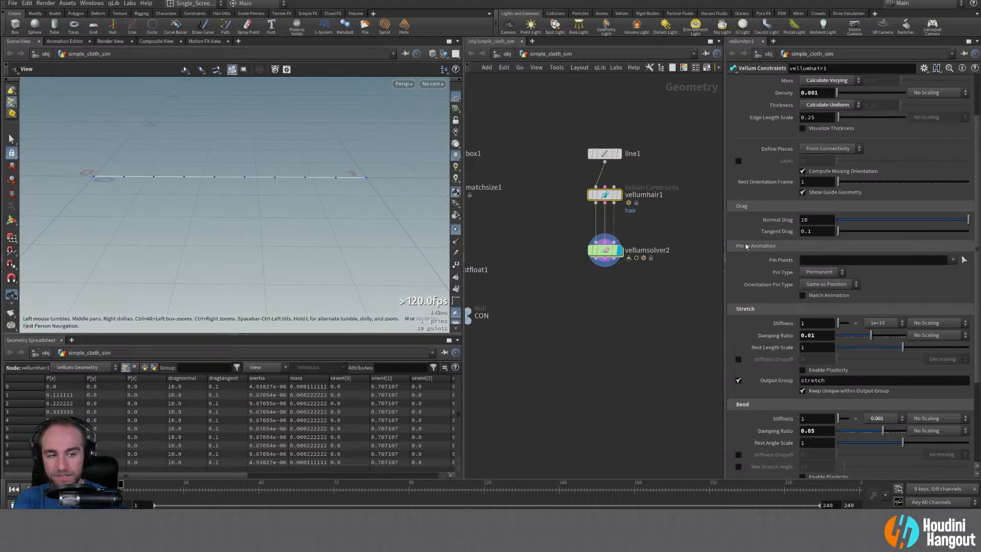
{"action": "left_click", "coordinate": [963, 260]}
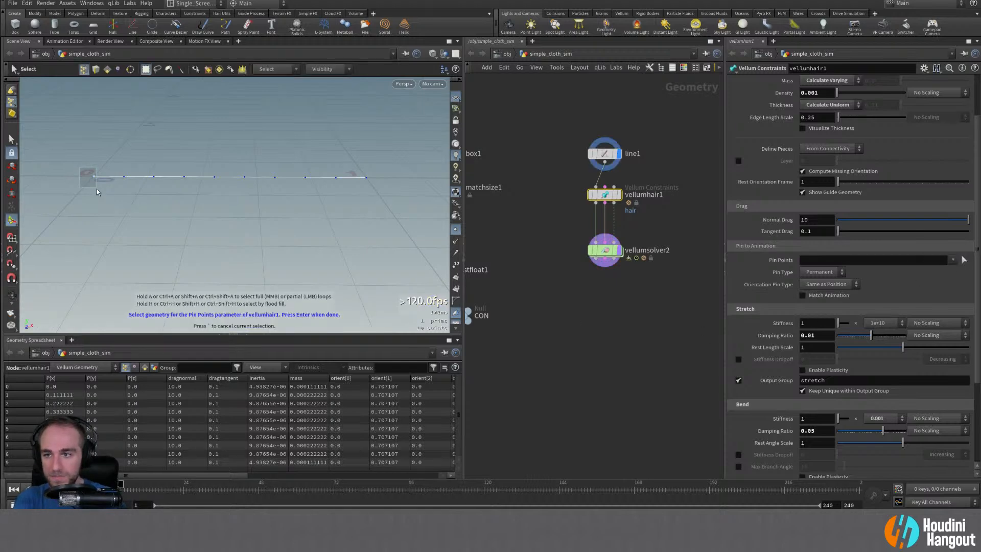
{"action": "key", "text": "Return"}
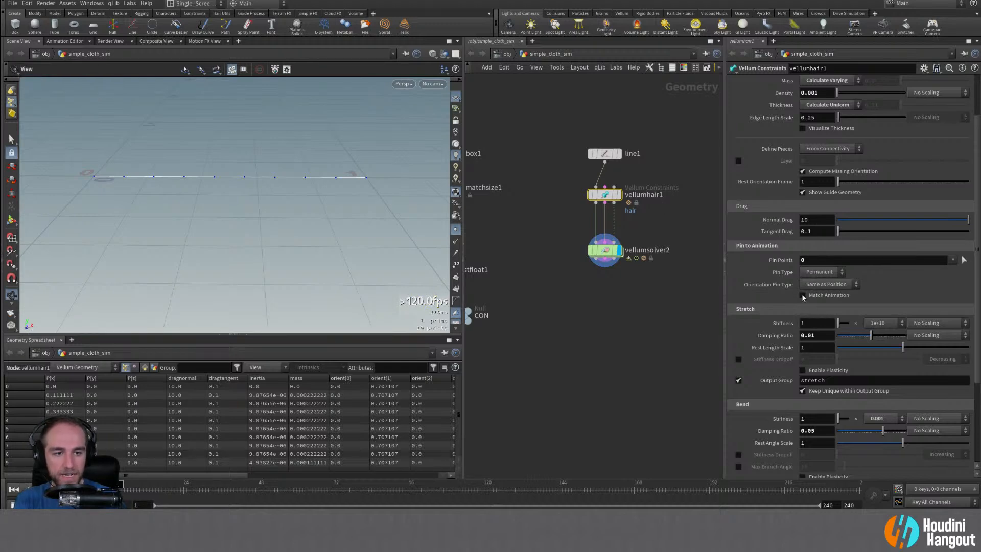
{"action": "left_click", "coordinate": [812, 284]}
{"action": "left_click", "coordinate": [814, 282]}
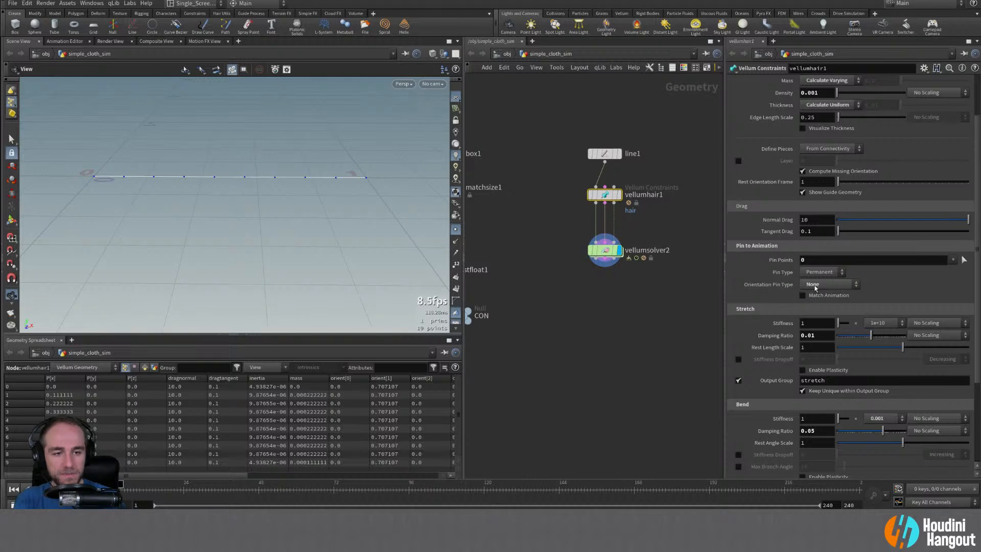
- Move vellumsolver2 slightly closer to vellumhair1 and view the line from an angle
{"action": "left_click_drag", "start_coordinate": [605, 251], "coordinate": [605, 243]}
{"action": "right_click_drag", "start_coordinate": [171, 172], "coordinate": [178, 166], "text": "alt"}
{"action": "middle_click_drag", "start_coordinate": [178, 166], "coordinate": [181, 167], "text": "alt"}
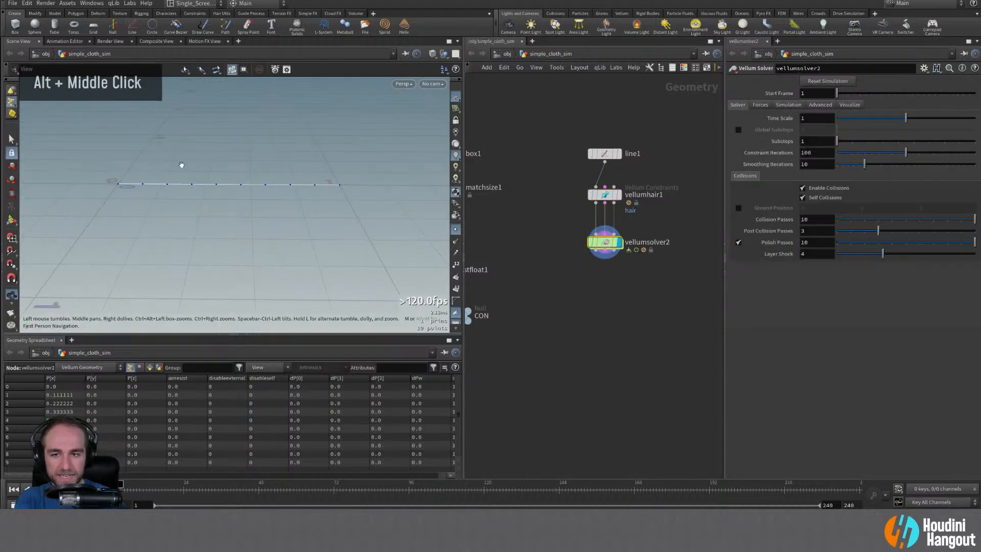
{"action": "left_click_drag", "start_coordinate": [181, 166], "coordinate": [158, 182], "text": "alt"}
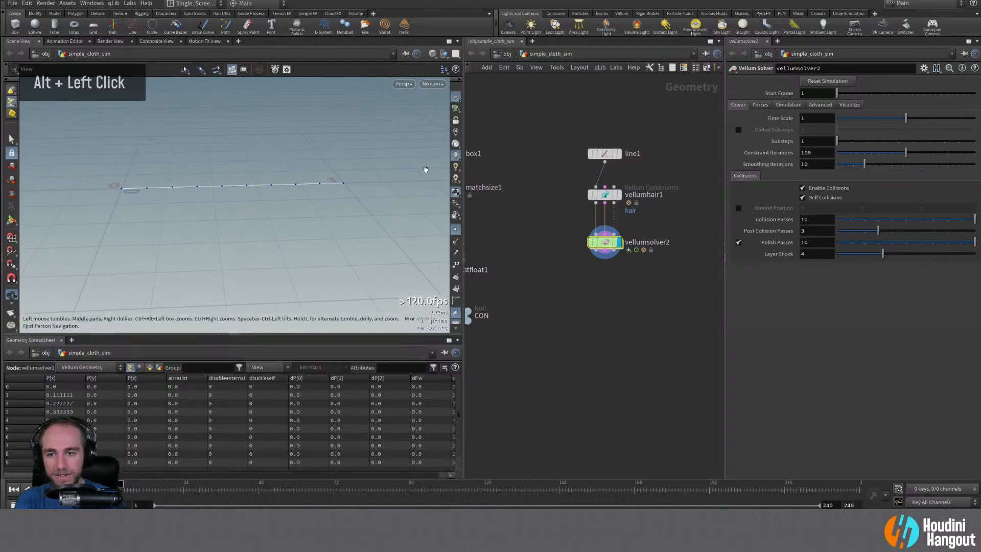
- Play the Vellum simulation from the first frame to watch the pinned line swing, and return to the first frame
{"action": "mouse_move", "coordinate": [605, 248]}
{"action": "left_click_drag", "start_coordinate": [605, 249], "coordinate": [604, 249]}
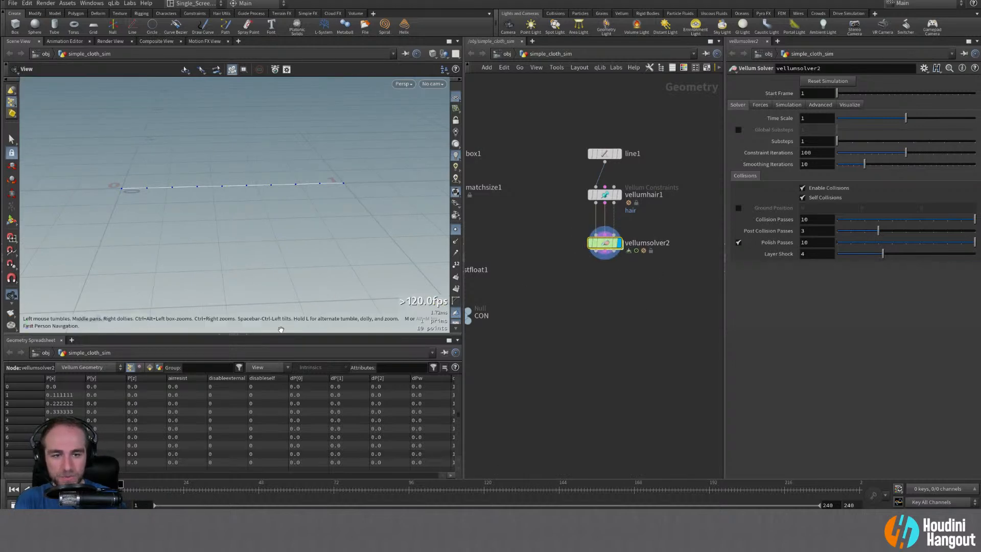
{"action": "left_click", "coordinate": [42, 488]}
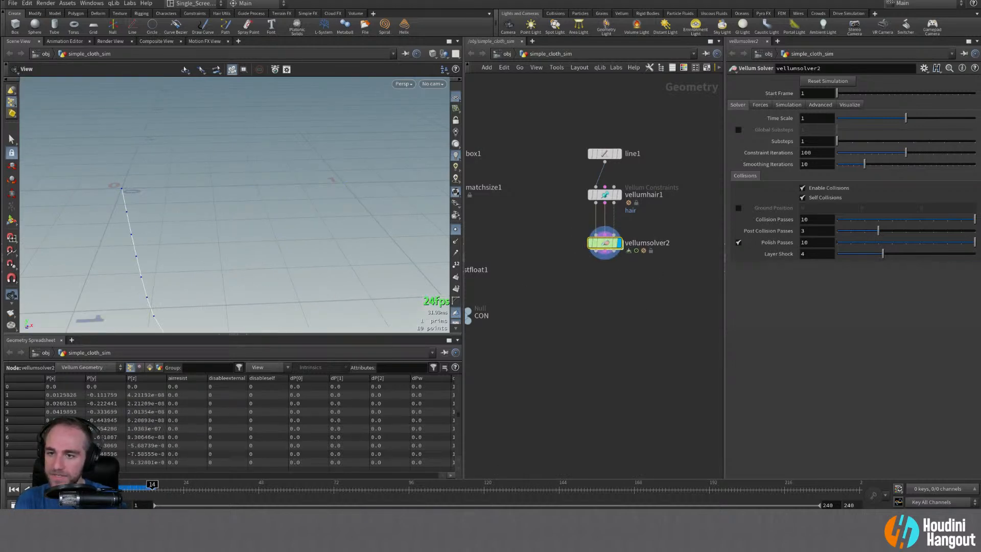
{"action": "right_click_drag", "start_coordinate": [152, 306], "coordinate": [106, 272], "text": "alt"}
{"action": "middle_click_drag", "start_coordinate": [106, 272], "coordinate": [175, 200], "text": "alt"}
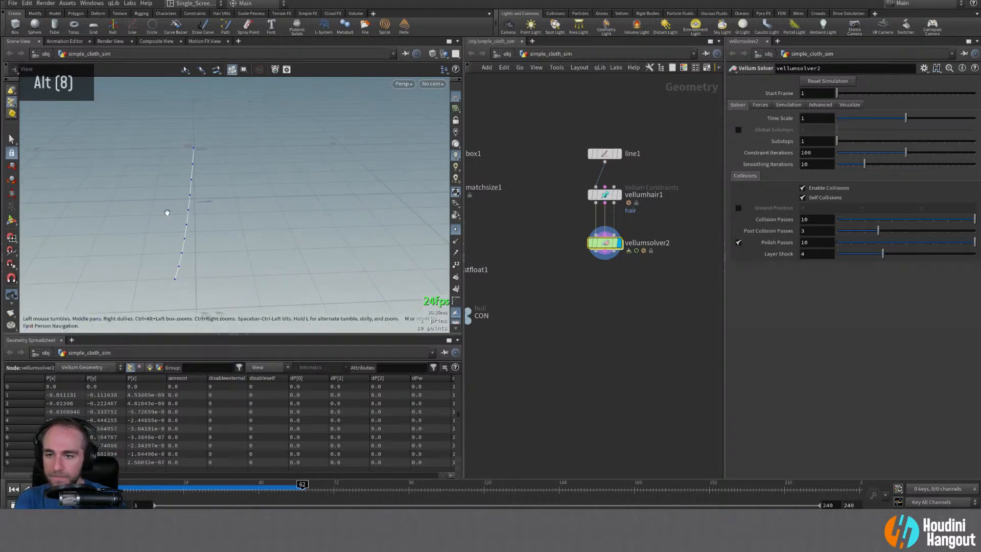
{"action": "right_click_drag", "start_coordinate": [166, 213], "coordinate": [197, 220], "text": "alt"}
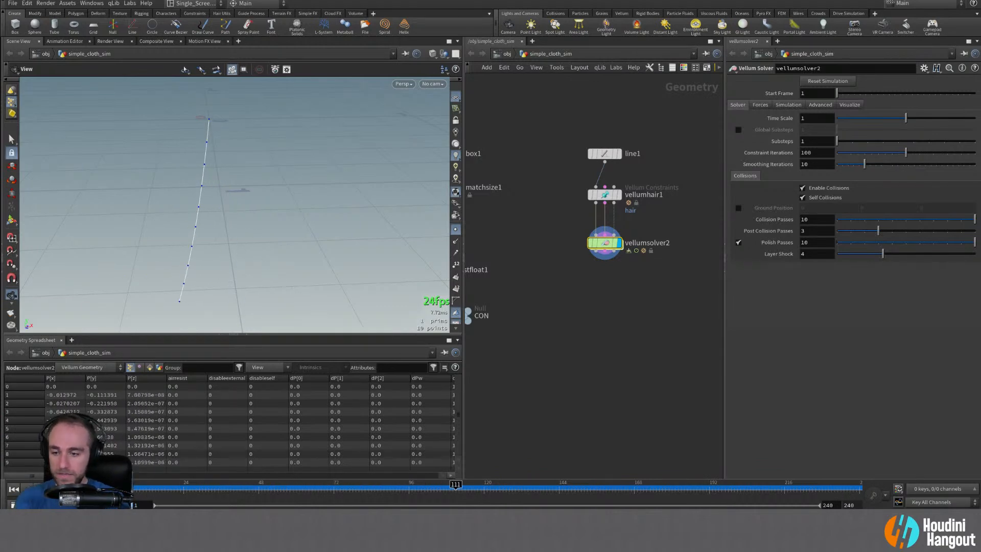
{"action": "left_click", "coordinate": [13, 489]}
{"action": "middle_click_drag", "start_coordinate": [217, 187], "coordinate": [229, 228], "text": "alt"}
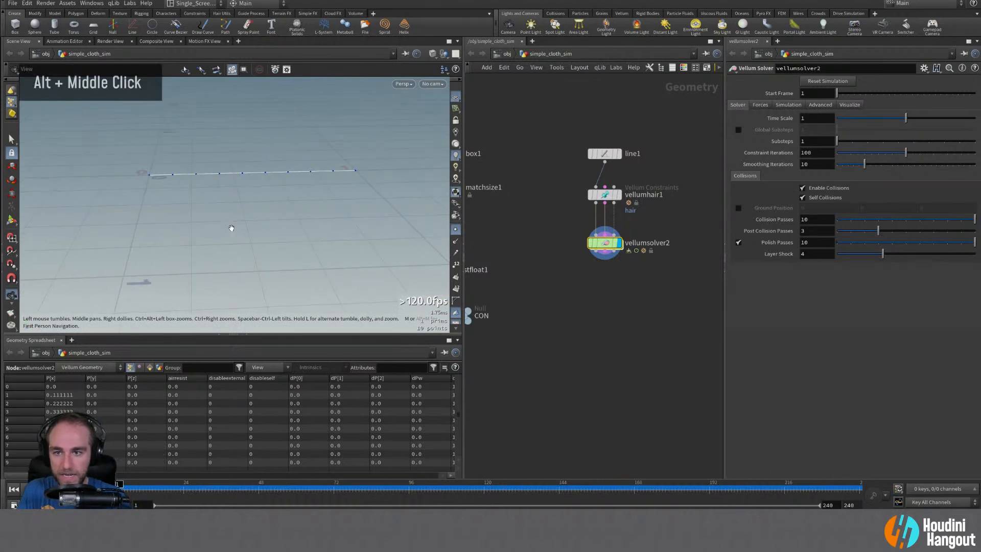
{"action": "right_click_drag", "start_coordinate": [229, 228], "coordinate": [222, 149], "text": "alt"}
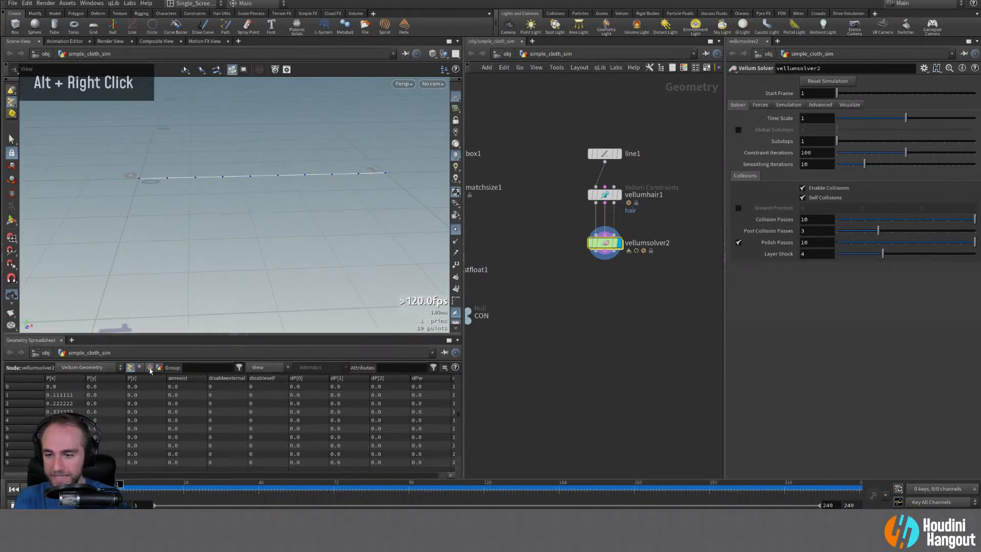
- List the solver's Constraint Geometry primitives in the Geometry Spreadsheet and rename the vellumhair1 node as init_hair
{"action": "left_click", "coordinate": [150, 368]}
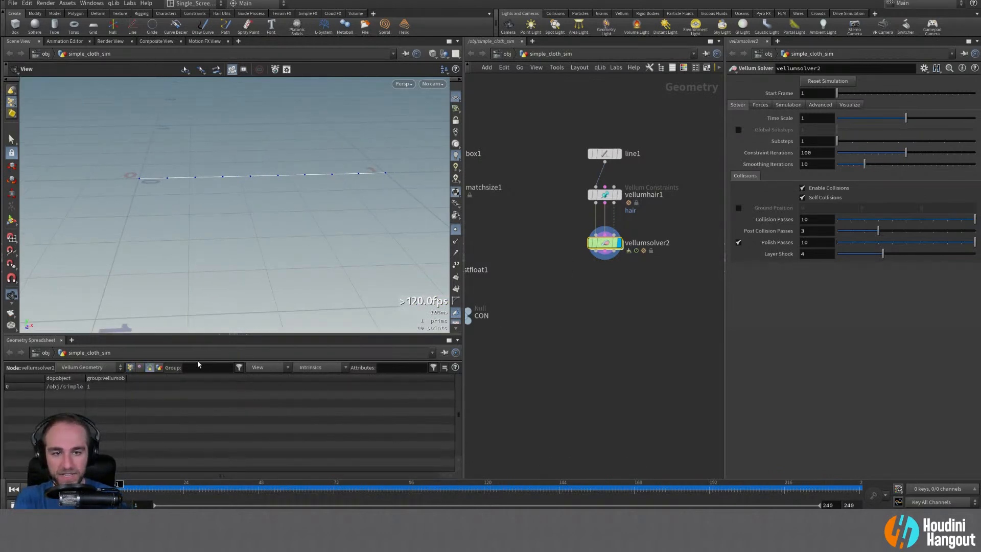
{"action": "left_click", "coordinate": [86, 387]}
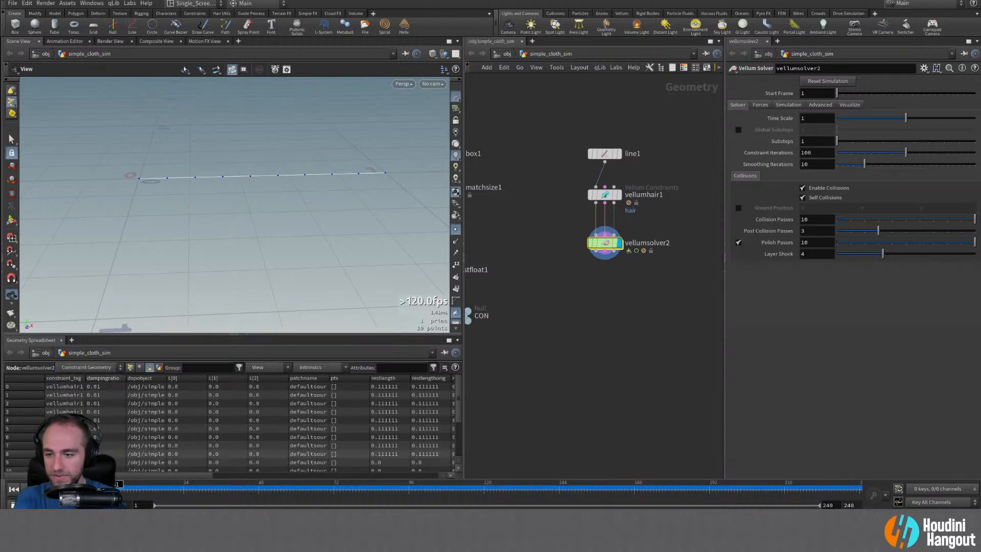
{"action": "double_click", "coordinate": [656, 196]}
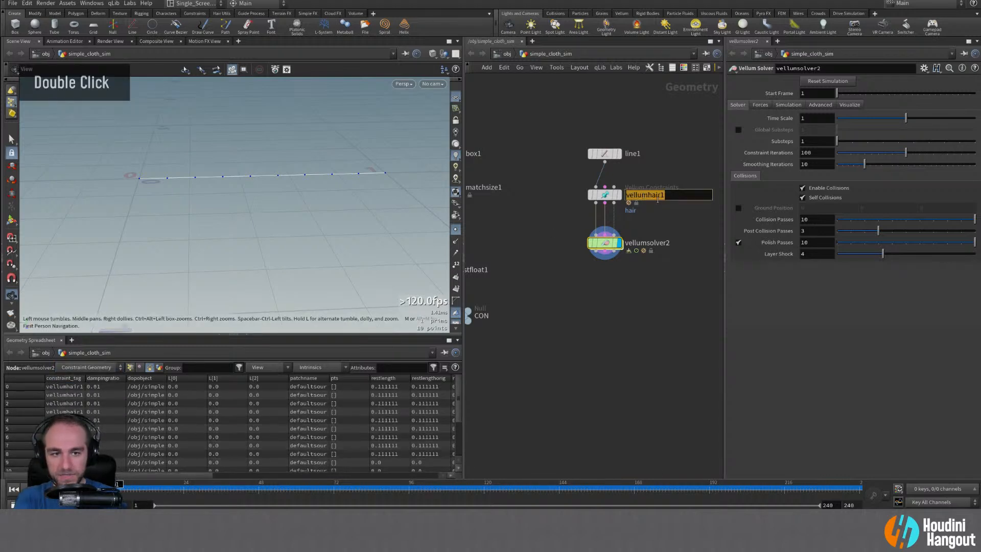
{"action": "type", "text": "init_hair"}
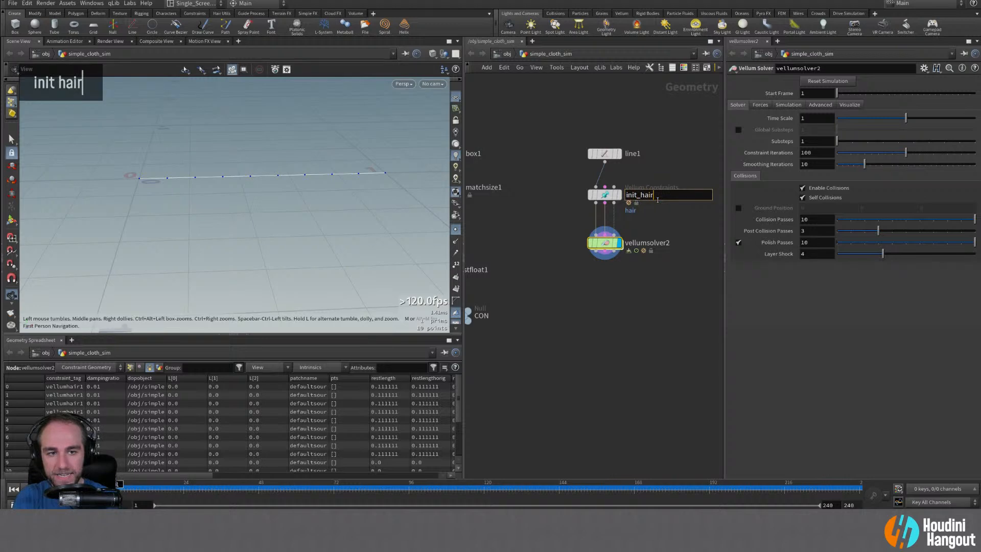
{"action": "key", "text": "Return"}
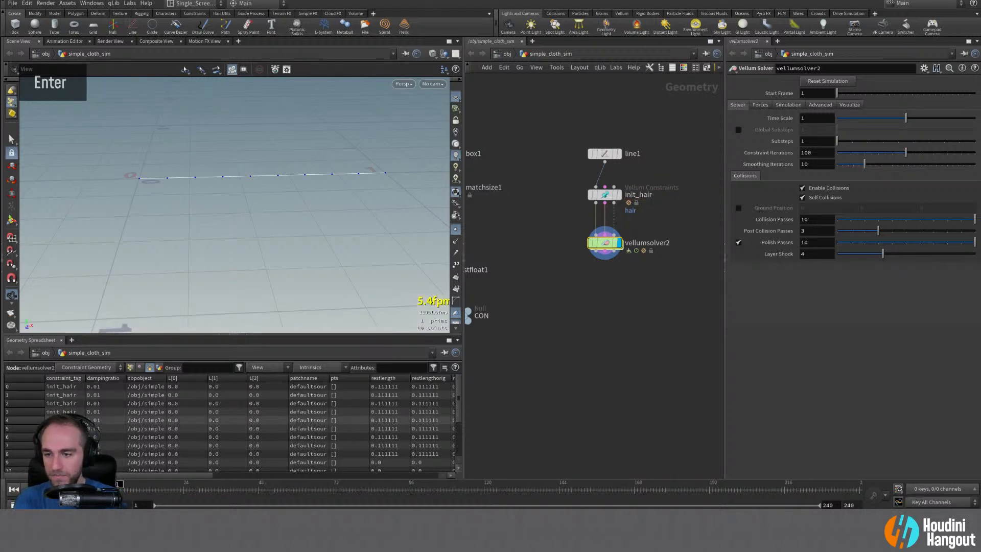
- Display init_hair and examine its constraint primitive attributes, including constraint_tag, dampingratio, restlength, stiffness, type and the bend and stretch groups
{"action": "left_click_drag", "start_coordinate": [151, 475], "coordinate": [157, 475]}
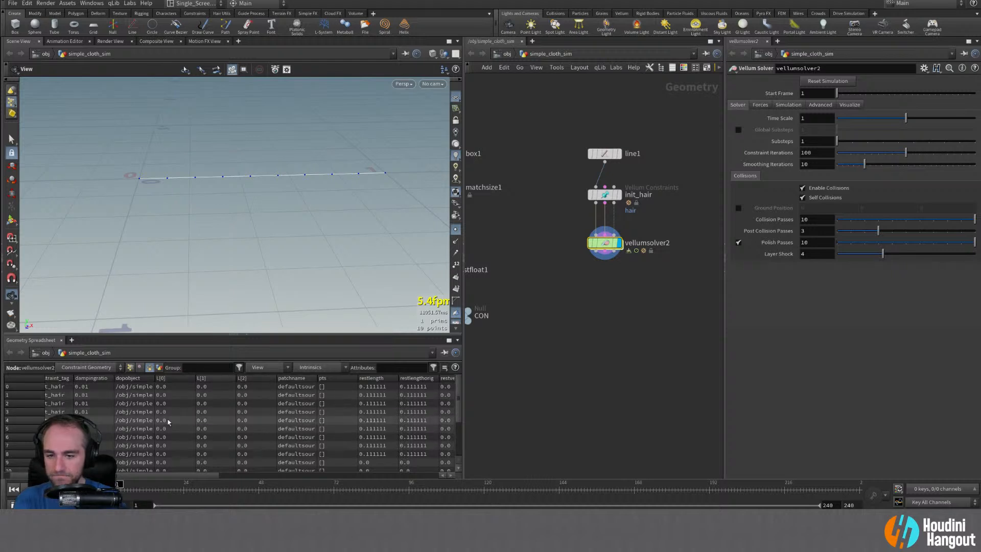
{"action": "left_click_drag", "start_coordinate": [153, 475], "coordinate": [176, 473]}
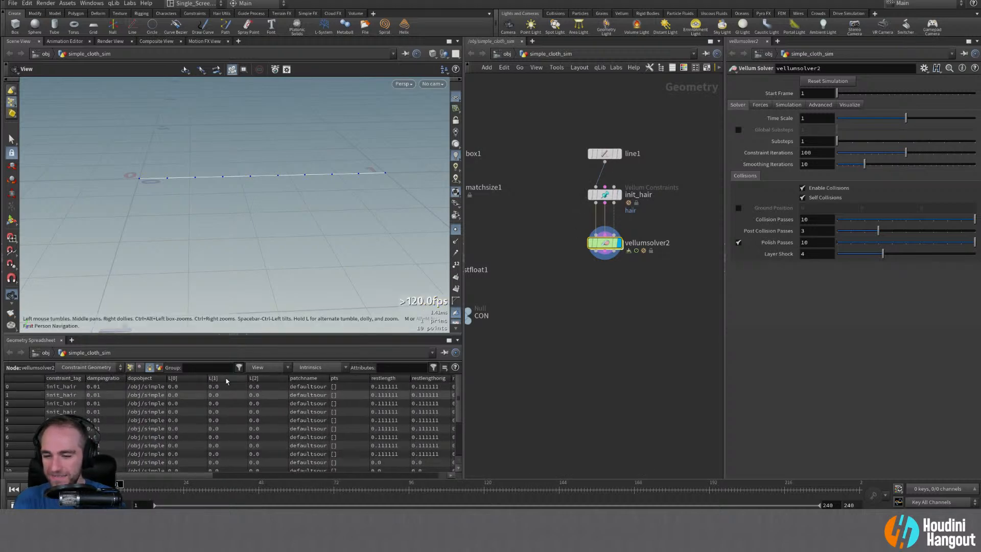
{"action": "double_click", "coordinate": [594, 198]}
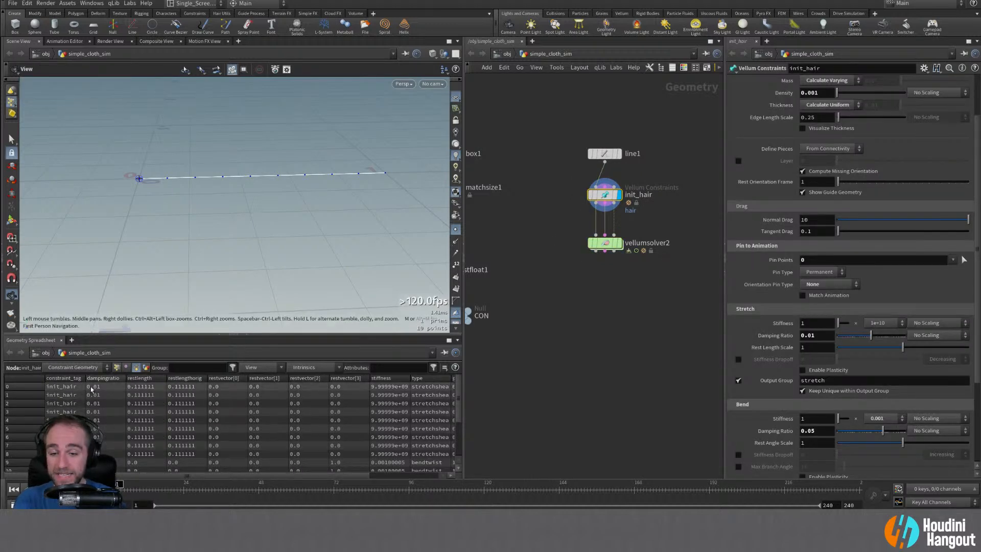
{"action": "scroll", "coordinate": [228, 410], "scroll_direction": "down", "scroll_amount": 17}
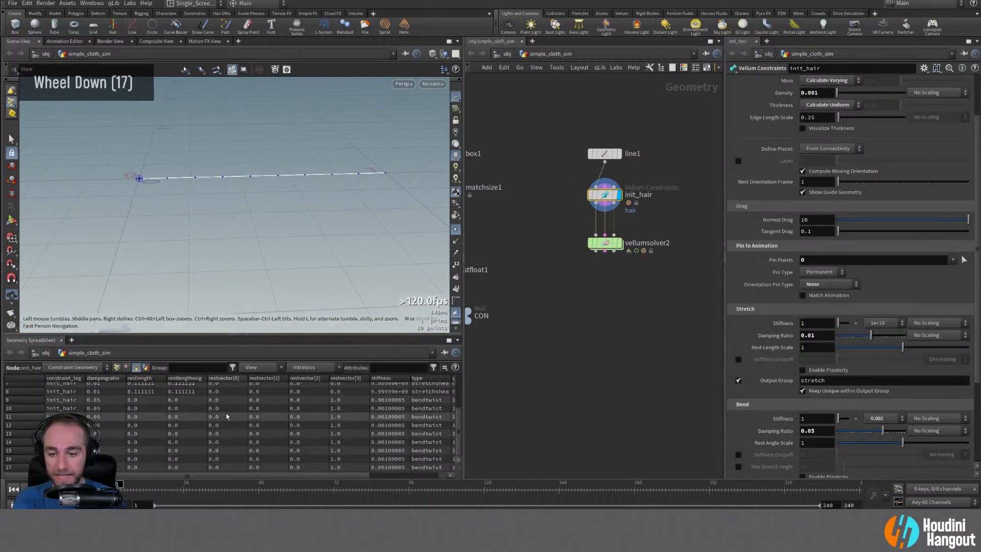
{"action": "scroll", "coordinate": [217, 414], "scroll_direction": "up", "scroll_amount": 16}
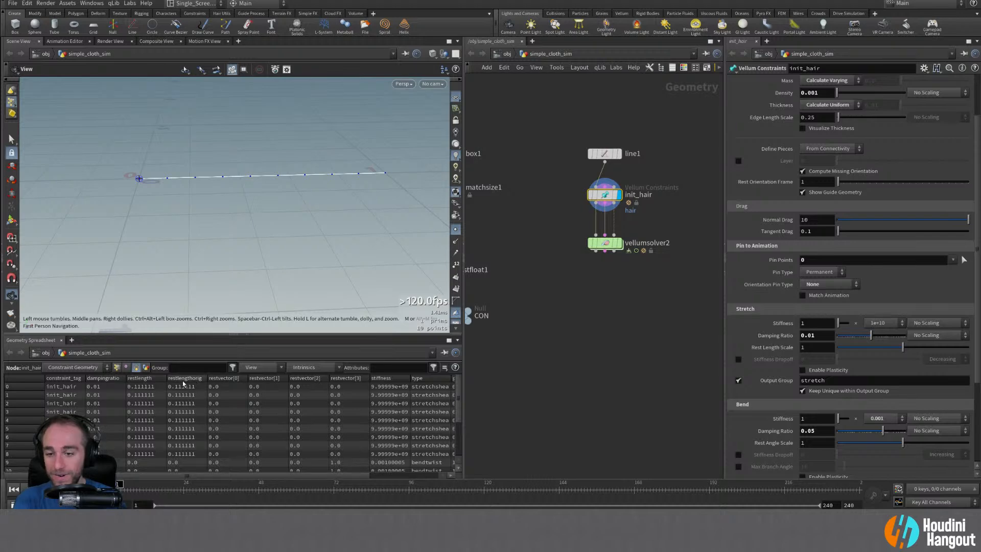
{"action": "scroll", "coordinate": [327, 408], "scroll_direction": "down", "scroll_amount": 15}
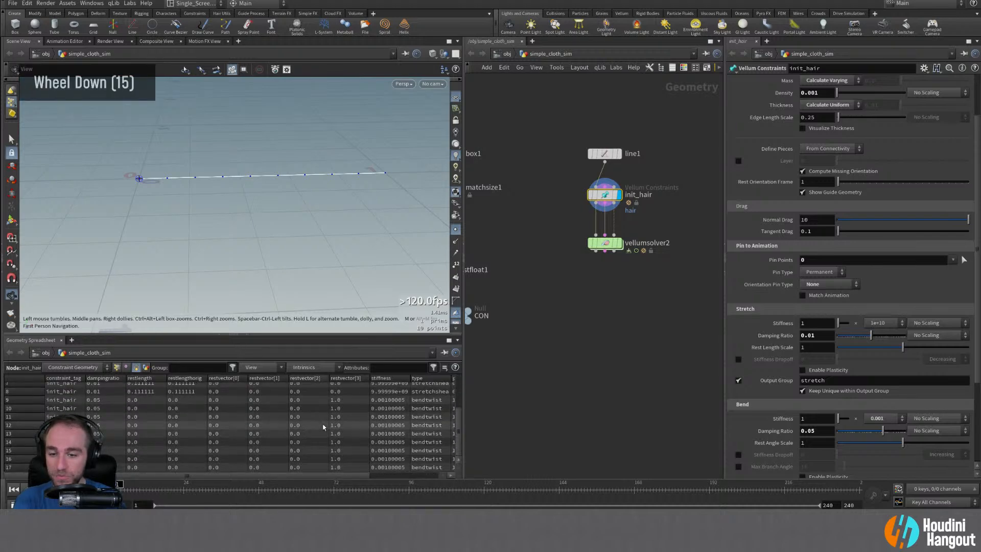
{"action": "scroll", "coordinate": [323, 427], "scroll_direction": "up", "scroll_amount": 14}
{"action": "scroll", "coordinate": [322, 427], "scroll_direction": "up", "scroll_amount": 1}
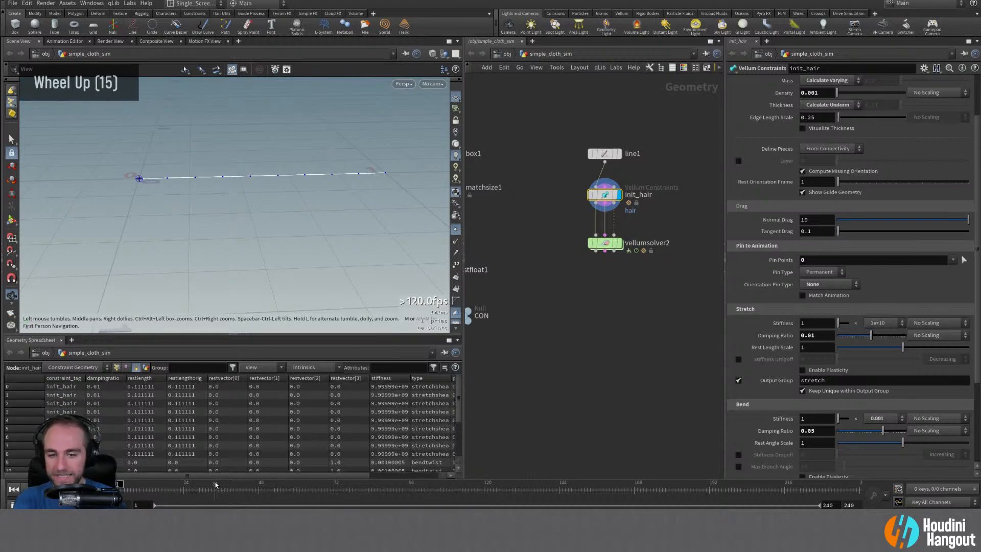
{"action": "left_click_drag", "start_coordinate": [212, 476], "coordinate": [282, 479]}
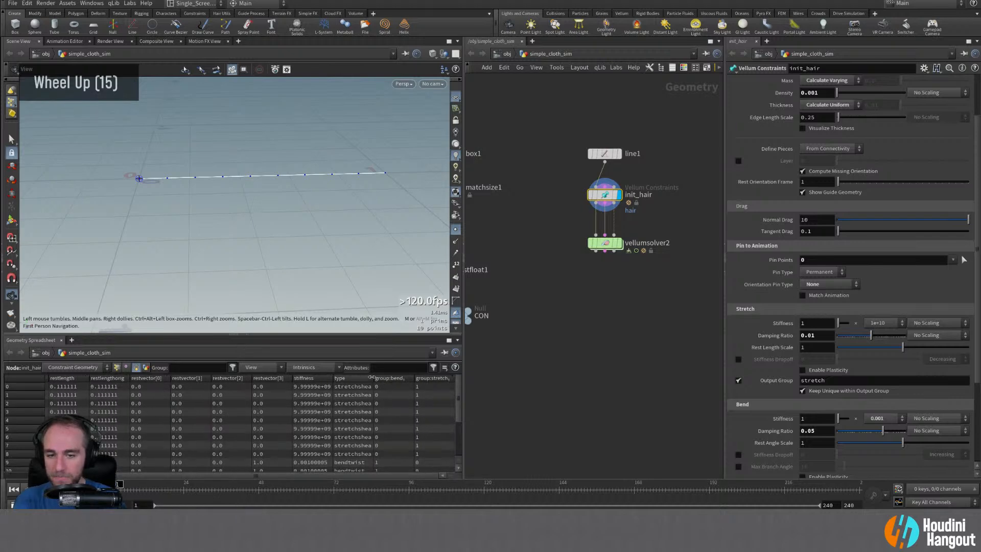
{"action": "left_click_drag", "start_coordinate": [371, 377], "coordinate": [384, 377]}
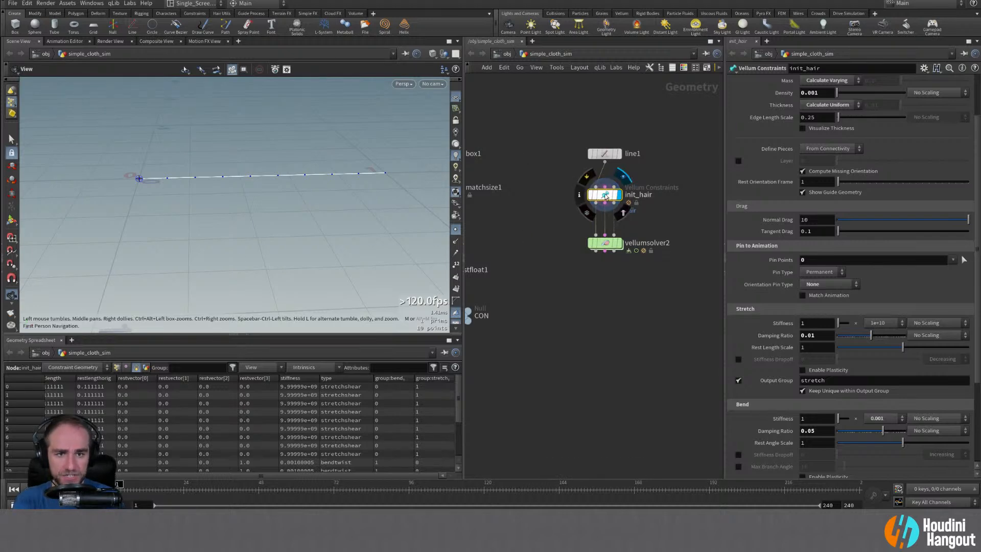
- Look inside init_hair's internal network, return to simple_cloth_sim and view the available Constraint Type options without changing Hair
{"action": "double_click", "coordinate": [597, 203]}
{"action": "right_click_drag", "start_coordinate": [597, 193], "coordinate": [592, 192]}
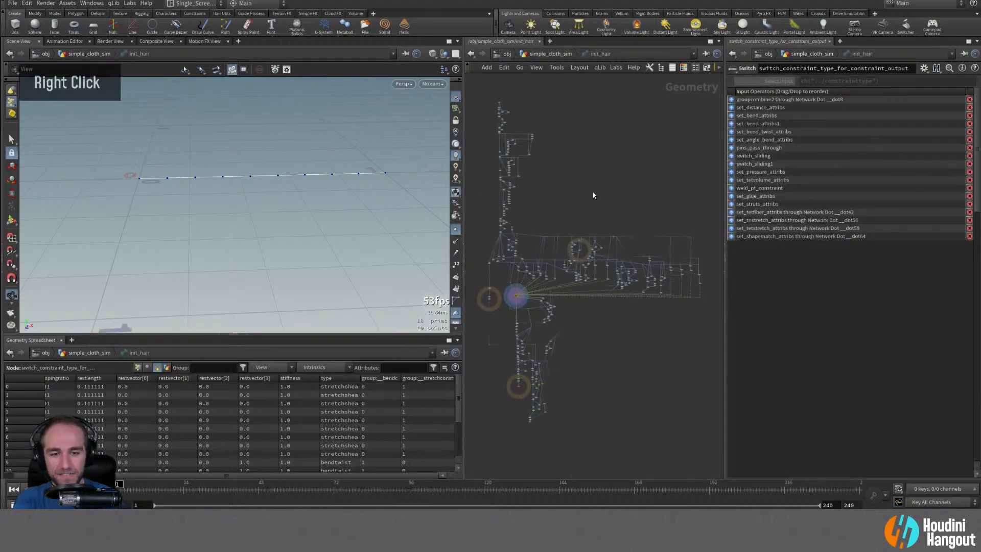
{"action": "middle_click_drag", "start_coordinate": [593, 189], "coordinate": [612, 189]}
{"action": "key", "text": "u"}
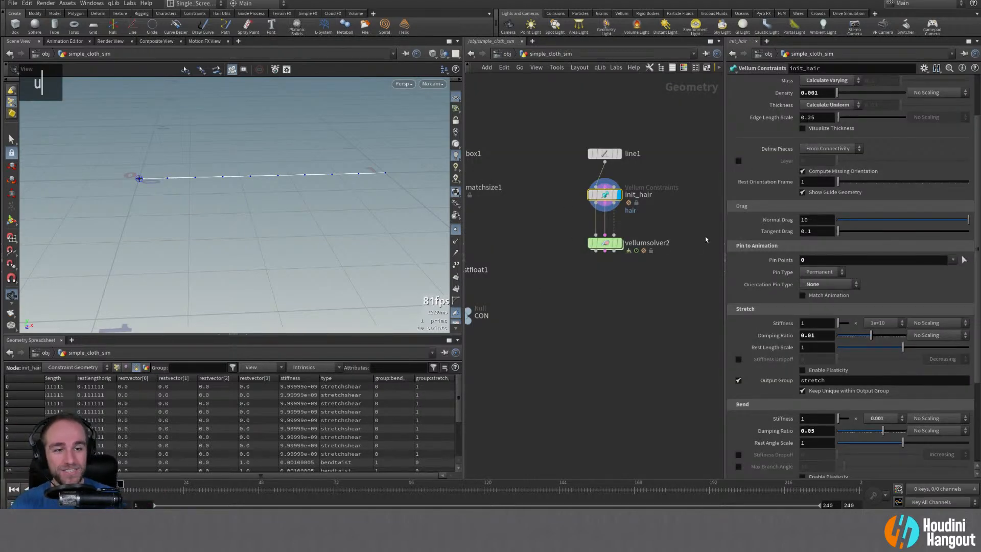
{"action": "scroll", "coordinate": [760, 135], "scroll_direction": "up", "scroll_amount": 11}
{"action": "left_click", "coordinate": [833, 82]}
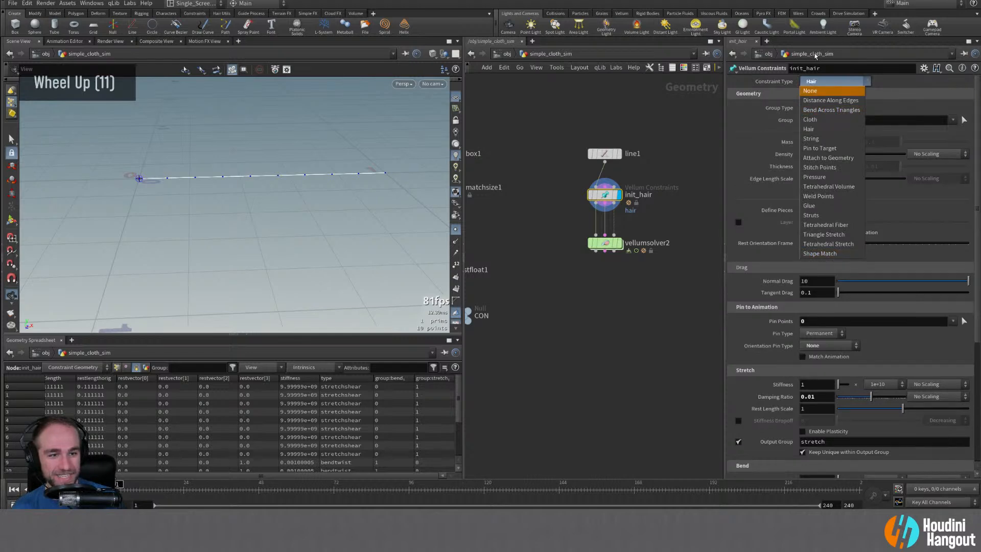
{"action": "left_click", "coordinate": [626, 367]}
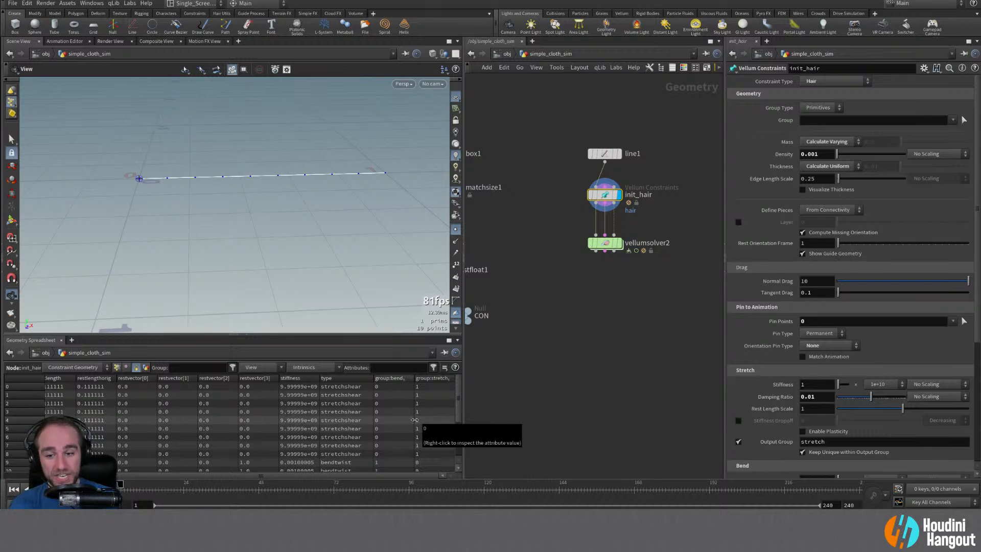
- Compare init_hair's bendtwist and stretchshear constraint rows in the spreadsheet with the line's segments in the viewport
{"action": "scroll", "coordinate": [347, 406], "scroll_direction": "down", "scroll_amount": 12}
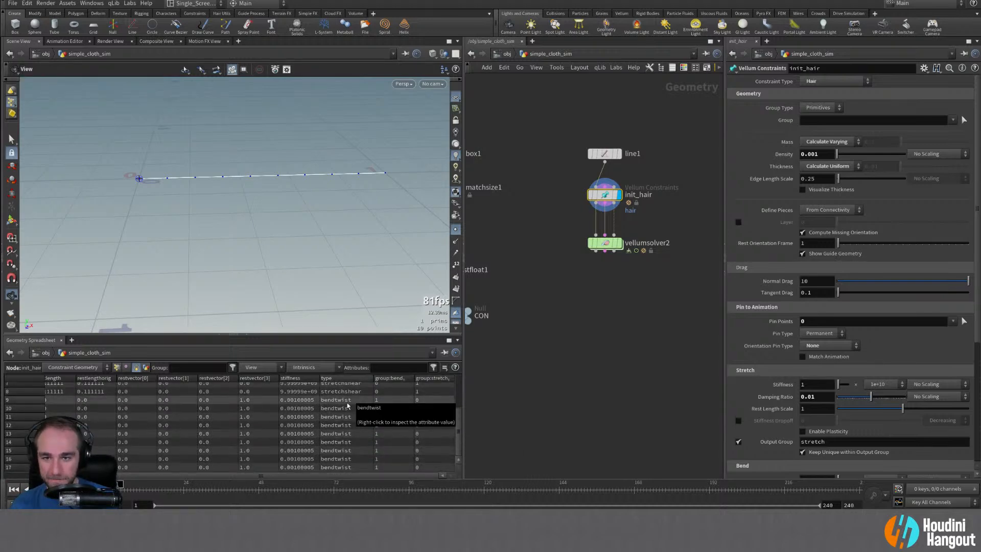
{"action": "left_click_drag", "start_coordinate": [300, 475], "coordinate": [225, 475]}
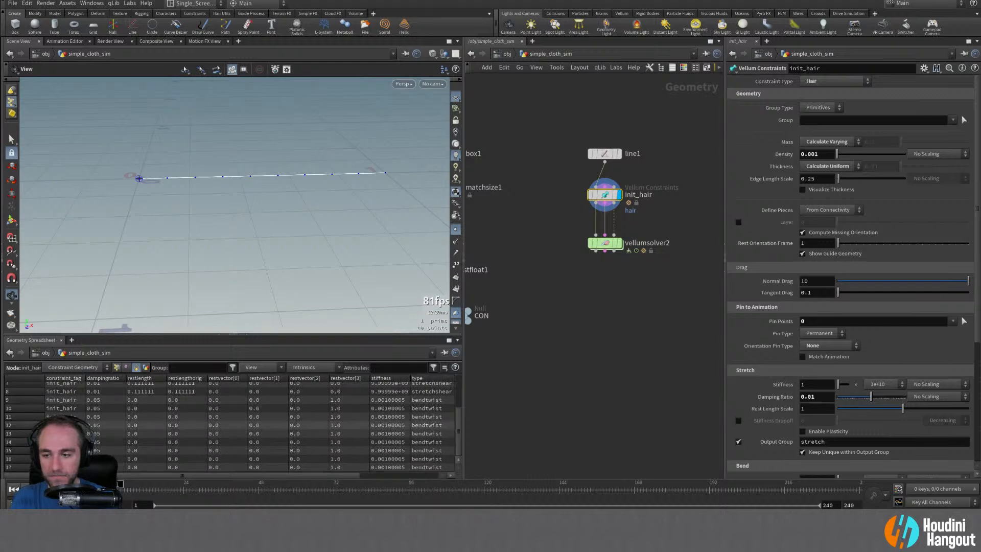
{"action": "scroll", "coordinate": [47, 393], "scroll_direction": "up", "scroll_amount": 7}
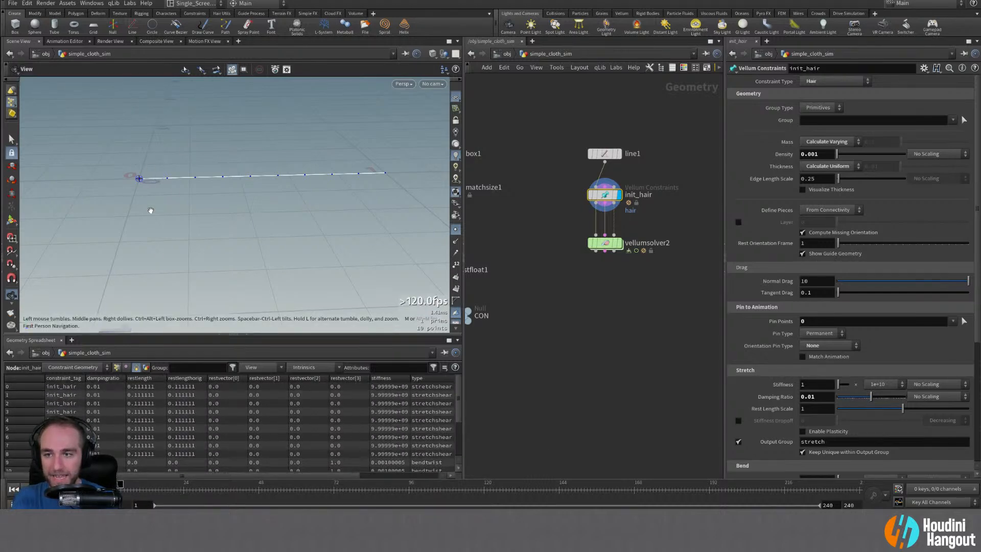
{"action": "right_click_drag", "start_coordinate": [151, 211], "coordinate": [507, 235], "text": "alt"}
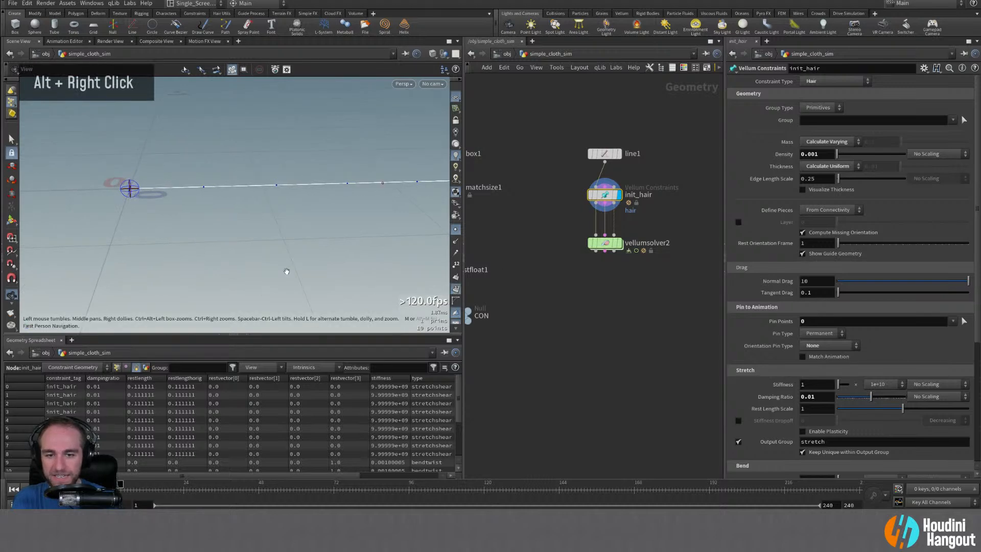
{"action": "middle_click_drag", "start_coordinate": [624, 302], "coordinate": [591, 313], "text": "alt"}
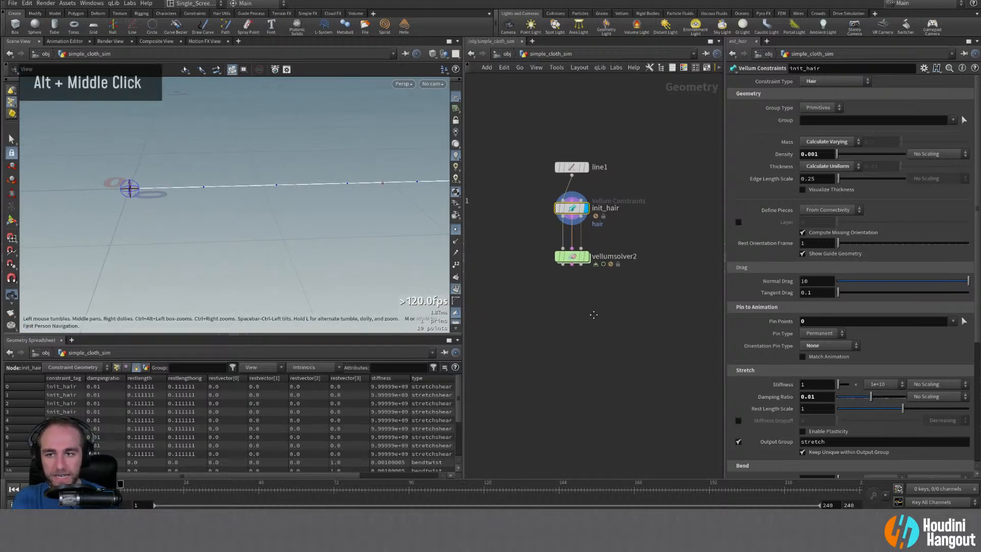
{"action": "middle_click_drag", "start_coordinate": [121, 209], "coordinate": [56, 220]}
{"action": "scroll", "coordinate": [56, 219], "scroll_direction": "up", "scroll_amount": 7}
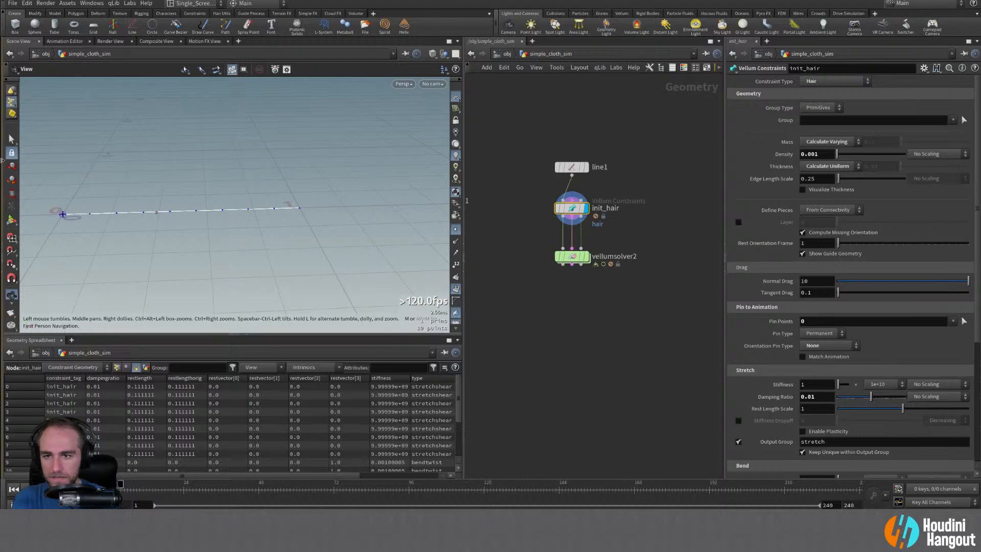
{"action": "middle_click_drag", "start_coordinate": [234, 210], "coordinate": [266, 210], "text": "alt"}
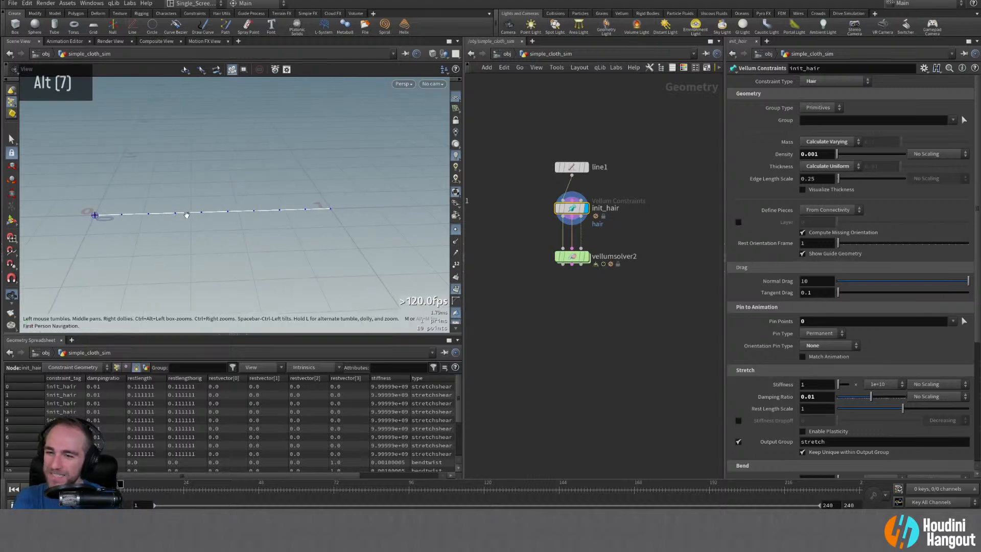
- Add a Null beside vellumsolver2 and wire it to init_hair's first output
{"action": "key", "text": "Tab"}
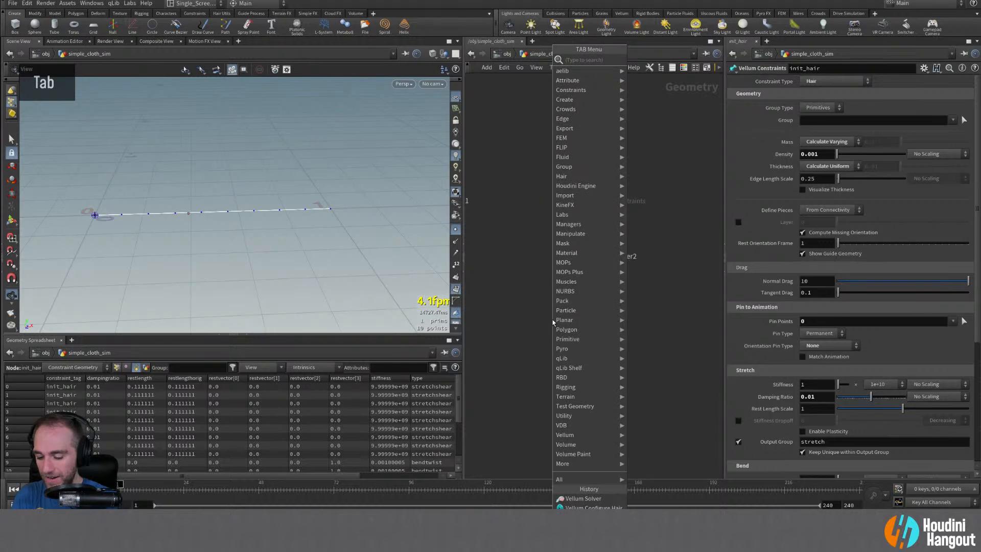
{"action": "type", "text": "null"}
{"action": "key", "text": "Return"}
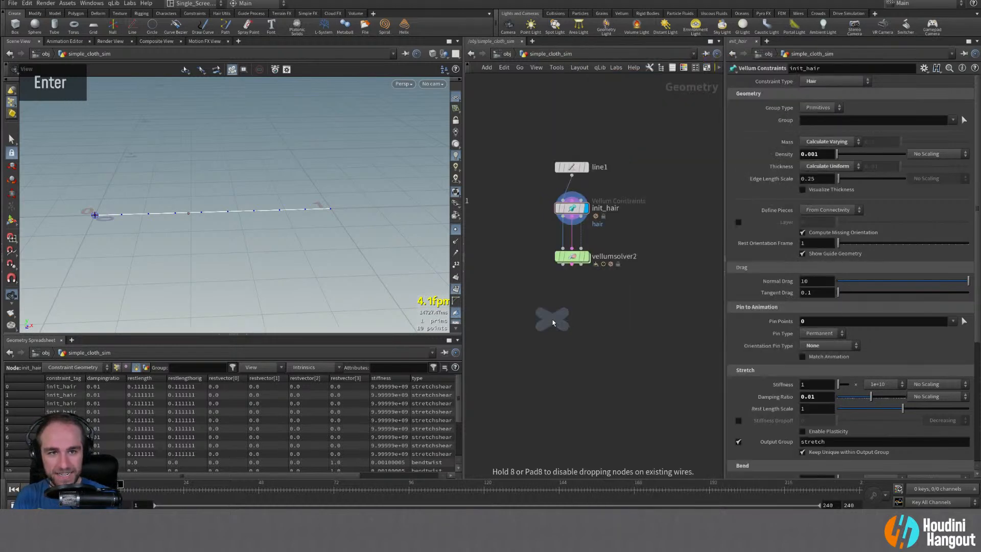
{"action": "left_click", "coordinate": [510, 257]}
{"action": "left_click", "coordinate": [510, 246]}
{"action": "left_click", "coordinate": [563, 217]}
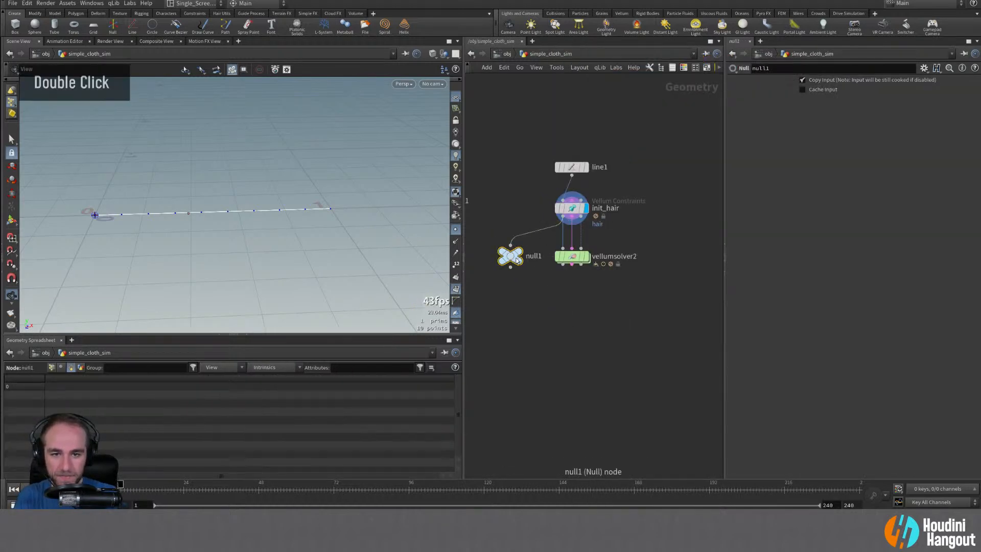
- Duplicate the Null to the other side of vellumsolver2 and wire the copy to init_hair's second output, the constraint geometry
{"action": "left_click_drag", "start_coordinate": [514, 258], "coordinate": [668, 264], "text": "alt"}
{"action": "left_click", "coordinate": [668, 245]}
{"action": "left_click", "coordinate": [572, 217]}
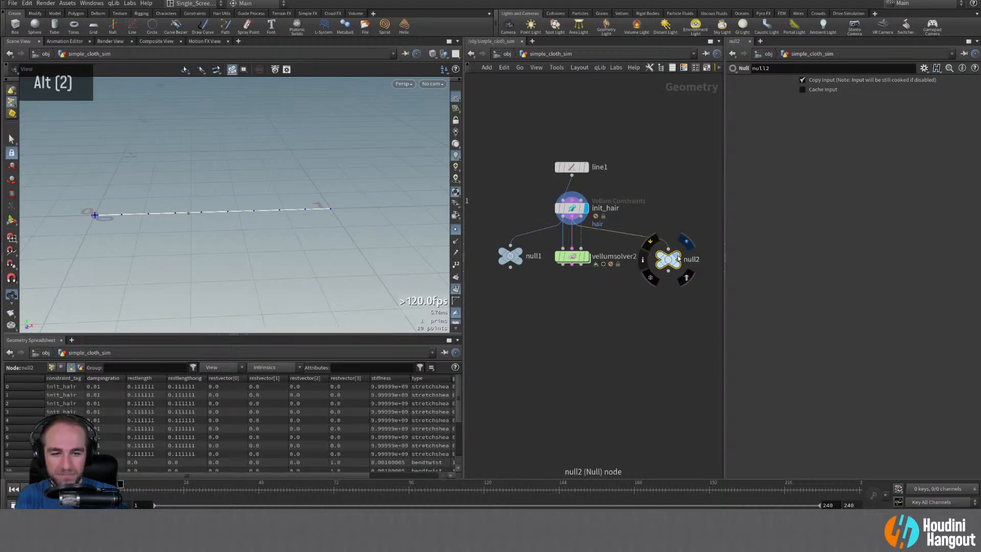
- Rename the null on init_hair's first output GEO1 and display the second-output null, renaming it CON1
{"action": "left_click", "coordinate": [677, 255]}
{"action": "double_click", "coordinate": [529, 254]}
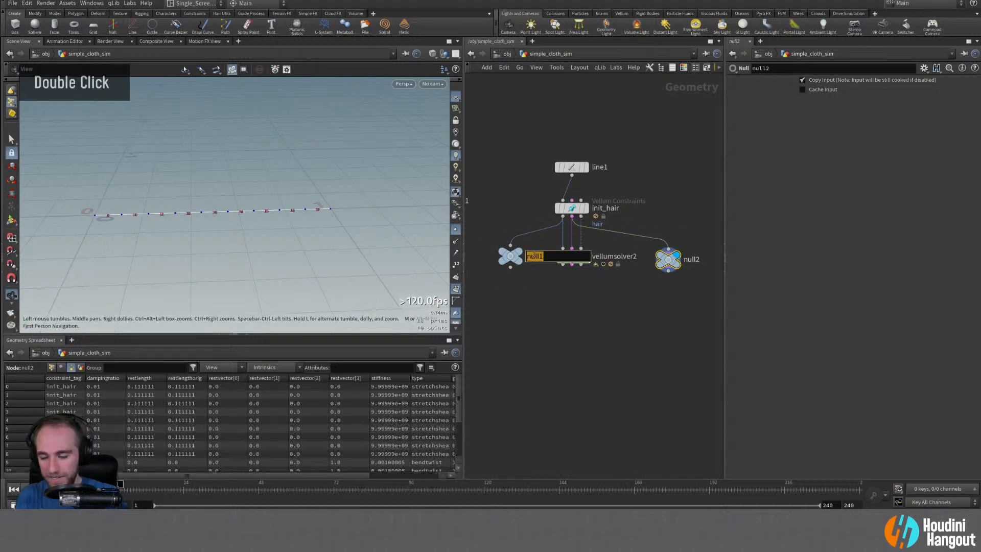
{"action": "type", "text": "GEO1"}
{"action": "key", "text": "Return"}
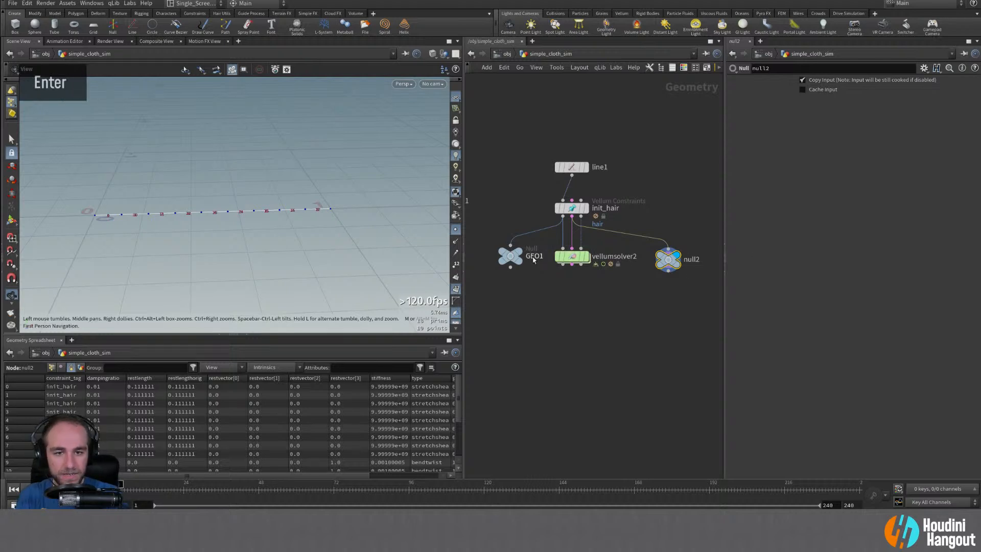
{"action": "double_click", "coordinate": [549, 298]}
{"action": "double_click", "coordinate": [693, 259]}
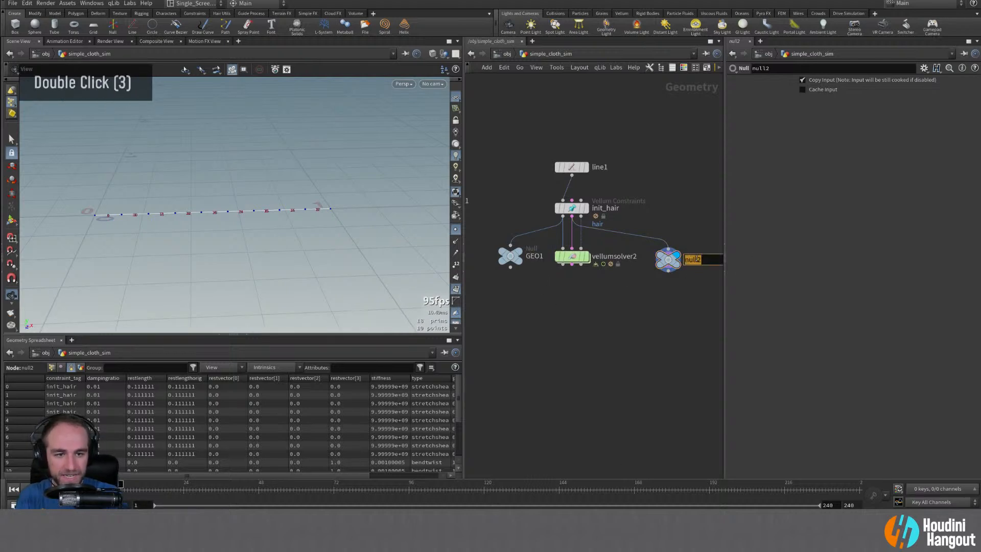
{"action": "type", "text": "CON1"}
{"action": "key", "text": "Return"}
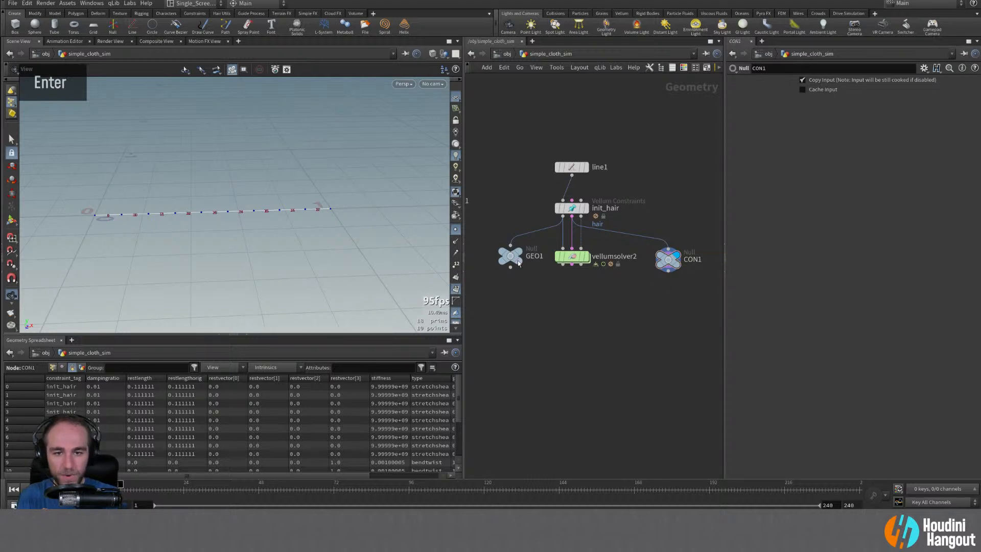
- Nudge GEO1 outward and shift the whole hair node network farther from the neighbouring nodes
{"action": "left_click_drag", "start_coordinate": [518, 260], "coordinate": [510, 260]}
{"action": "middle_click_drag", "start_coordinate": [554, 286], "coordinate": [577, 290]}
{"action": "left_click_drag", "start_coordinate": [536, 137], "coordinate": [721, 299]}
{"action": "left_click_drag", "start_coordinate": [595, 261], "coordinate": [622, 257]}
{"action": "left_click", "coordinate": [640, 299]}
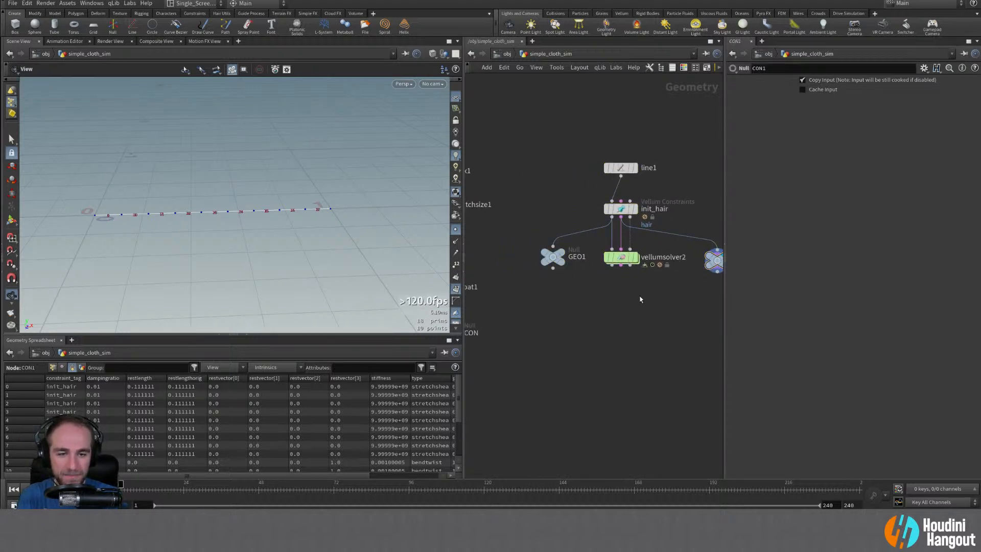
{"action": "middle_click_drag", "start_coordinate": [549, 259], "coordinate": [479, 267]}
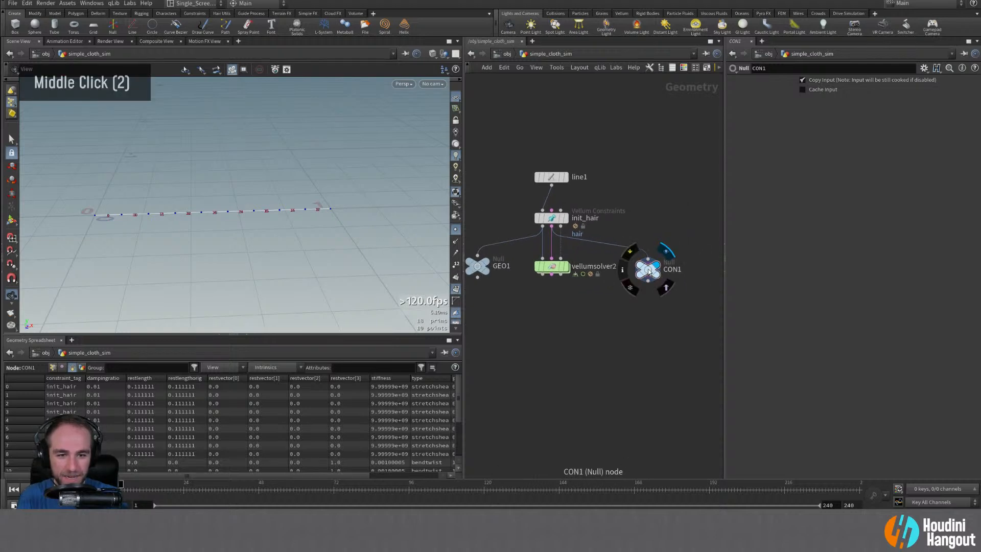
{"action": "middle_click_drag", "start_coordinate": [540, 297], "coordinate": [578, 310]}
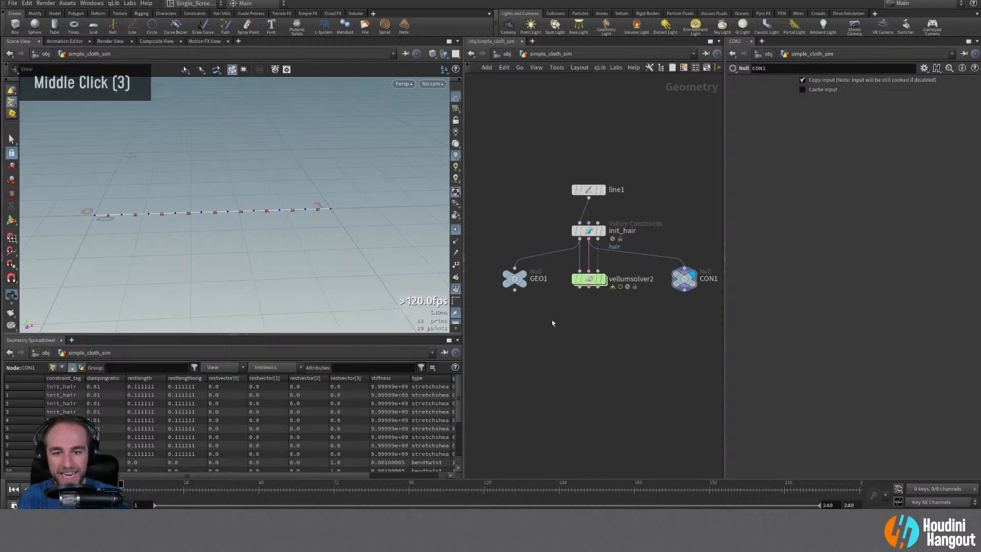
- Display GEO1 and CON1 in turn, and select CON1's first segment to find its matching constraint rows
{"action": "double_click", "coordinate": [526, 277]}
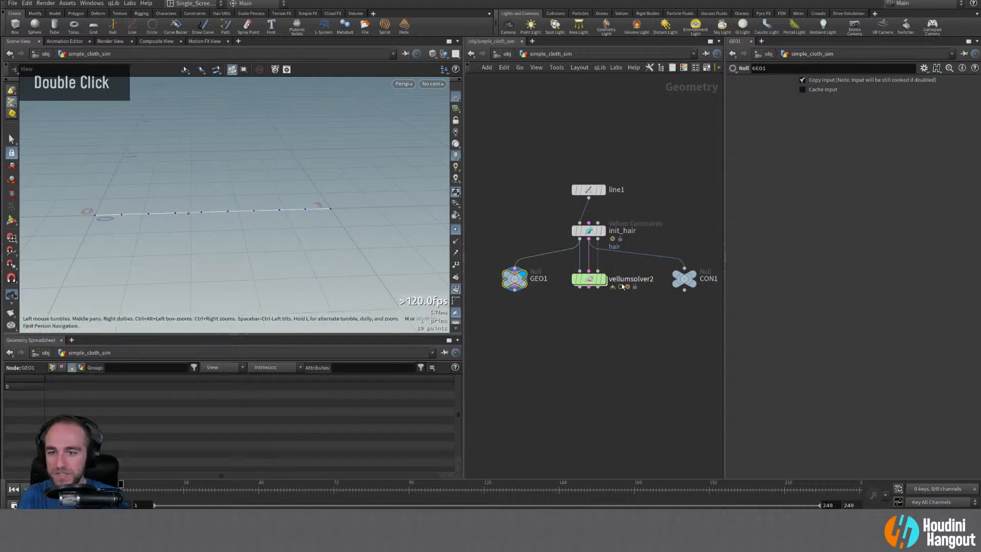
{"action": "left_click", "coordinate": [683, 276]}
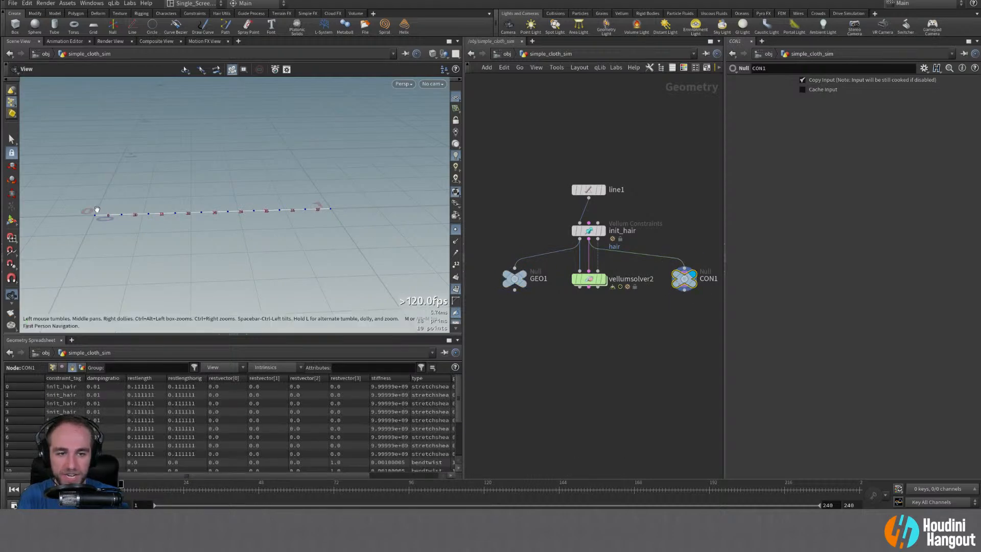
{"action": "right_click_drag", "start_coordinate": [89, 220], "coordinate": [210, 188], "text": "alt"}
{"action": "left_click_drag", "start_coordinate": [210, 187], "coordinate": [210, 191], "text": "alt"}
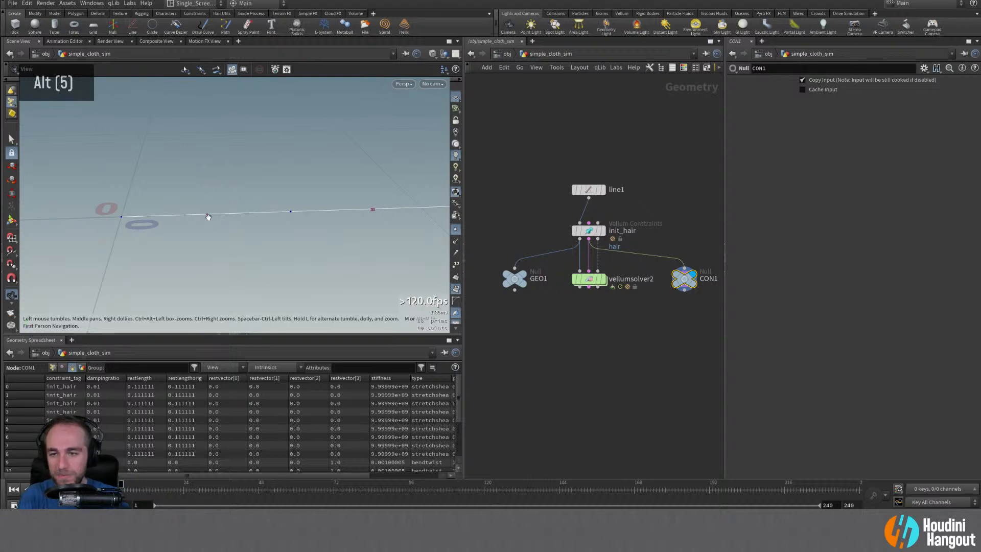
{"action": "key", "text": "s"}
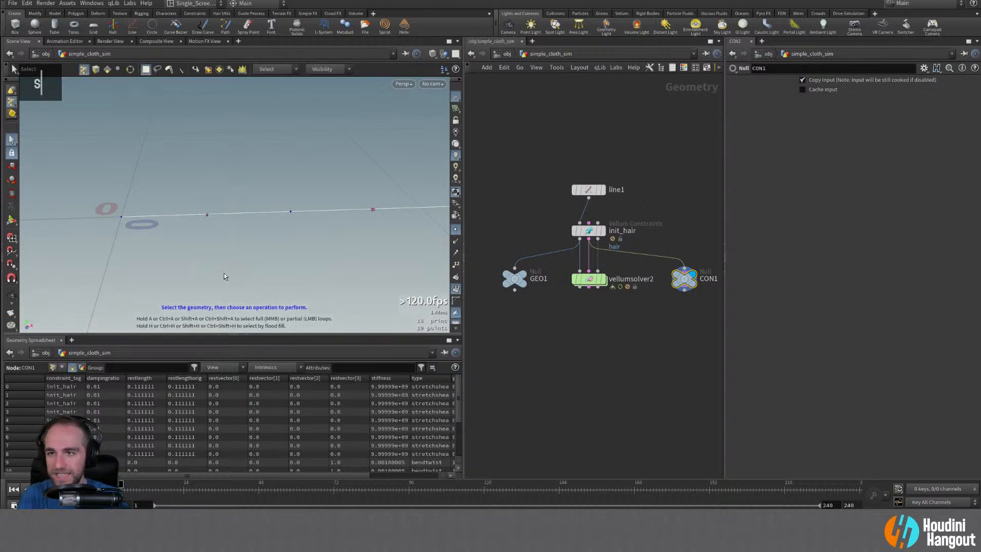
{"action": "double_click", "coordinate": [107, 68]}
{"action": "left_click", "coordinate": [207, 215]}
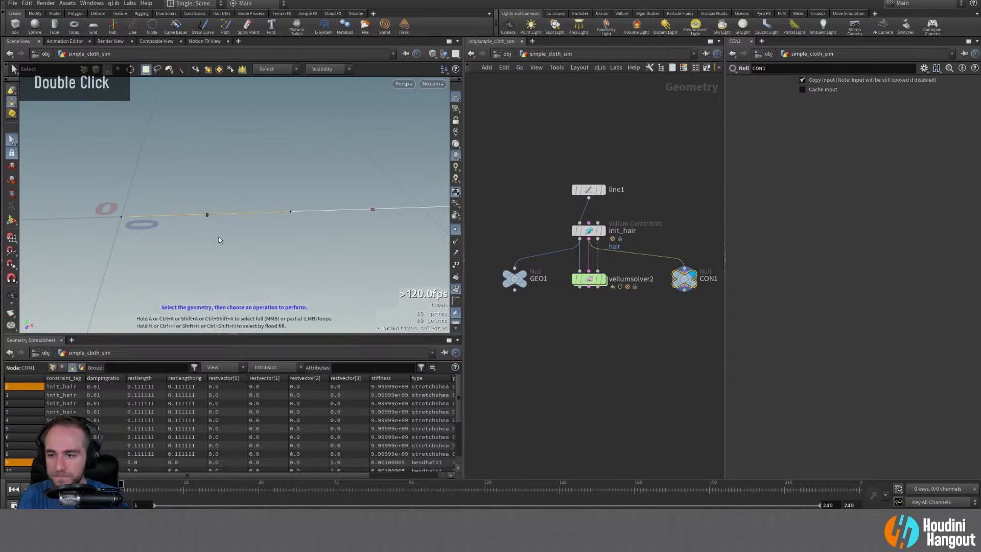
{"action": "left_click", "coordinate": [307, 181]}
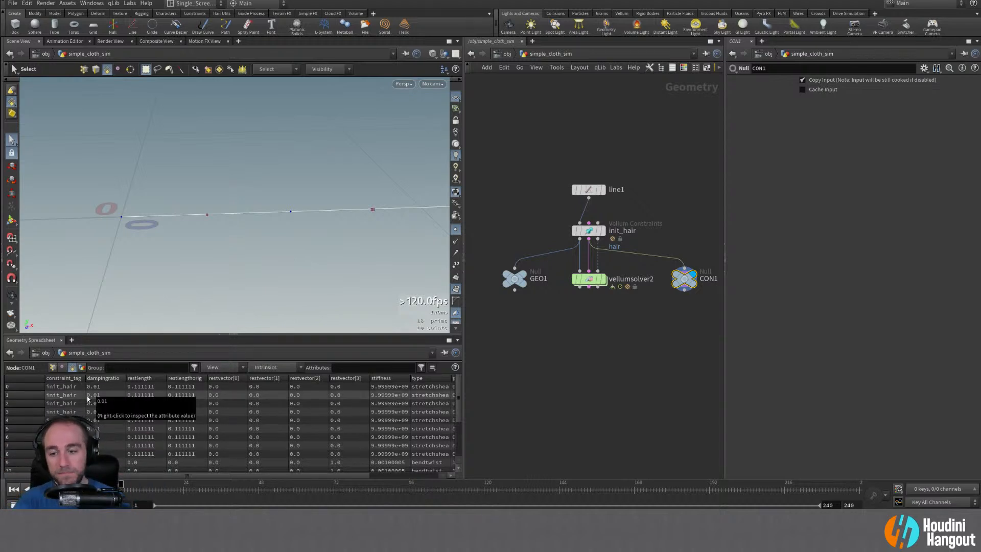
- Examine CON1's stretchshear and bendtwist rows, selecting rows and line segments to match primitives between spreadsheet and viewport
{"action": "scroll", "coordinate": [88, 399], "scroll_direction": "down", "scroll_amount": 12}
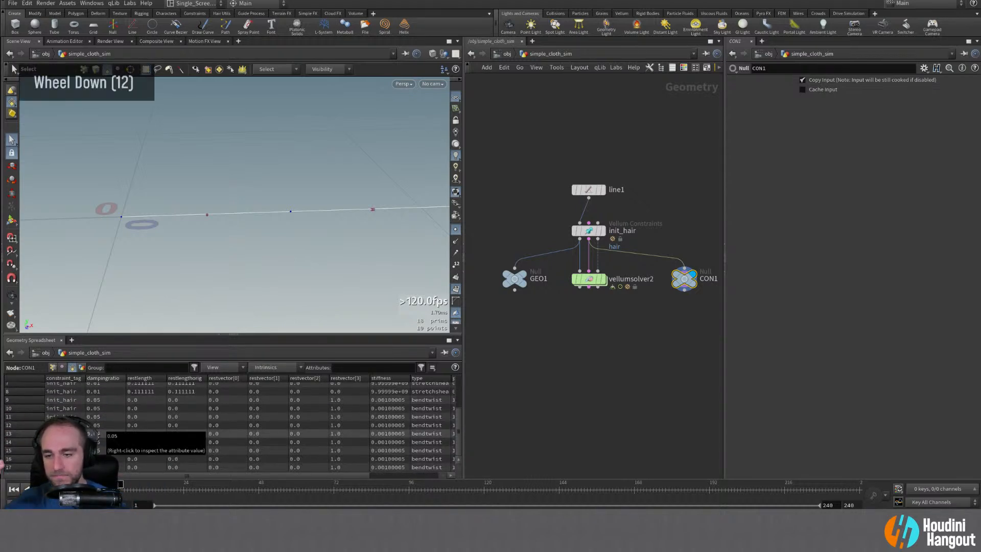
{"action": "scroll", "coordinate": [106, 422], "scroll_direction": "up", "scroll_amount": 6}
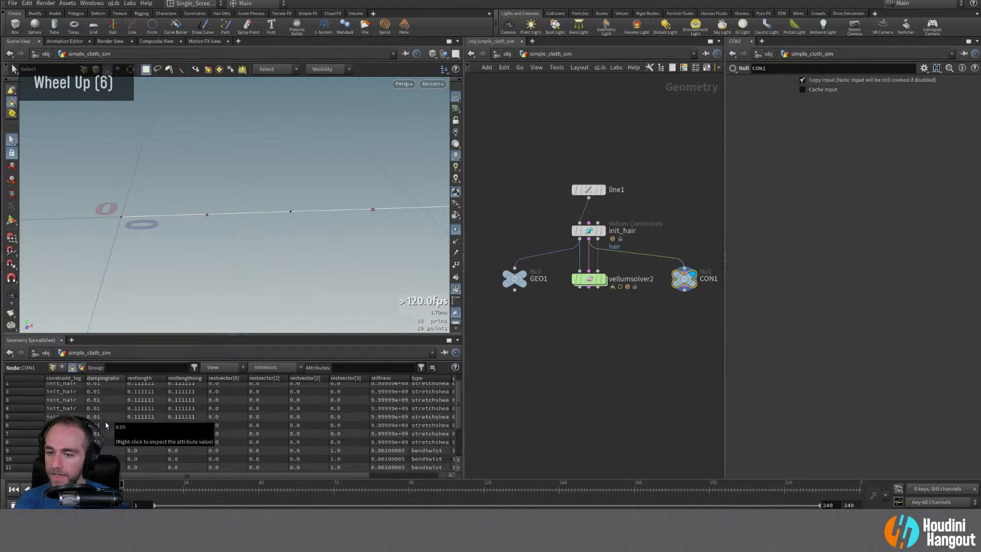
{"action": "scroll", "coordinate": [105, 422], "scroll_direction": "up", "scroll_amount": 4}
{"action": "scroll", "coordinate": [105, 422], "scroll_direction": "down", "scroll_amount": 3}
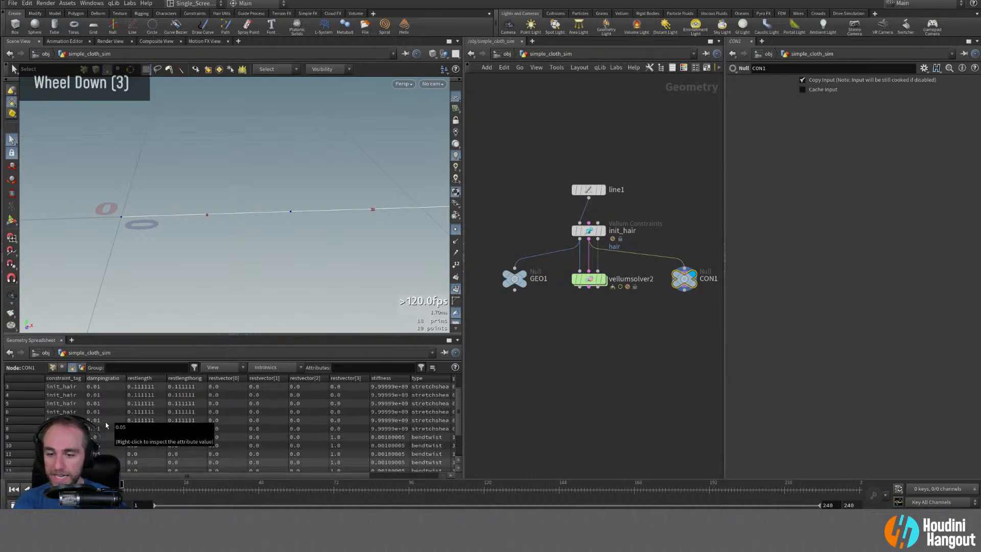
{"action": "scroll", "coordinate": [106, 422], "scroll_direction": "down", "scroll_amount": 1}
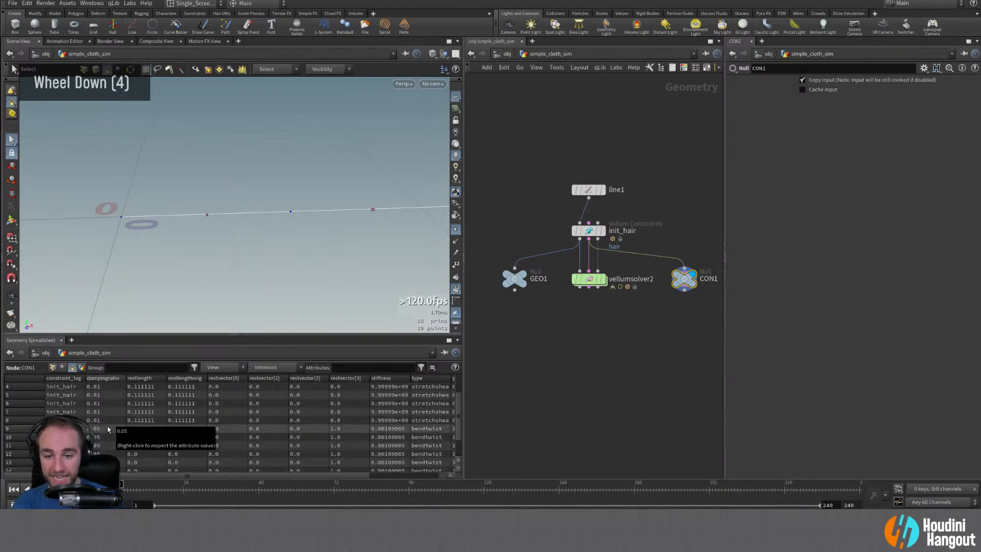
{"action": "left_click", "coordinate": [22, 428]}
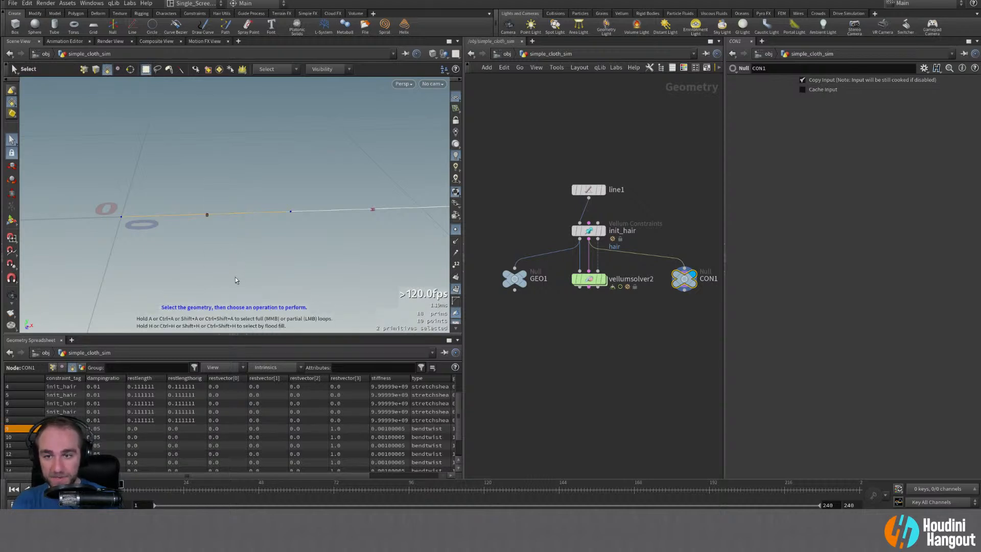
{"action": "left_click_drag", "start_coordinate": [353, 168], "coordinate": [387, 236]}
{"action": "middle_click_drag", "start_coordinate": [392, 258], "coordinate": [295, 270], "text": "alt"}
{"action": "left_click_drag", "start_coordinate": [170, 204], "coordinate": [196, 254]}
{"action": "middle_click_drag", "start_coordinate": [153, 276], "coordinate": [208, 254], "text": "alt"}
{"action": "right_click_drag", "start_coordinate": [209, 255], "coordinate": [175, 249], "text": "alt"}
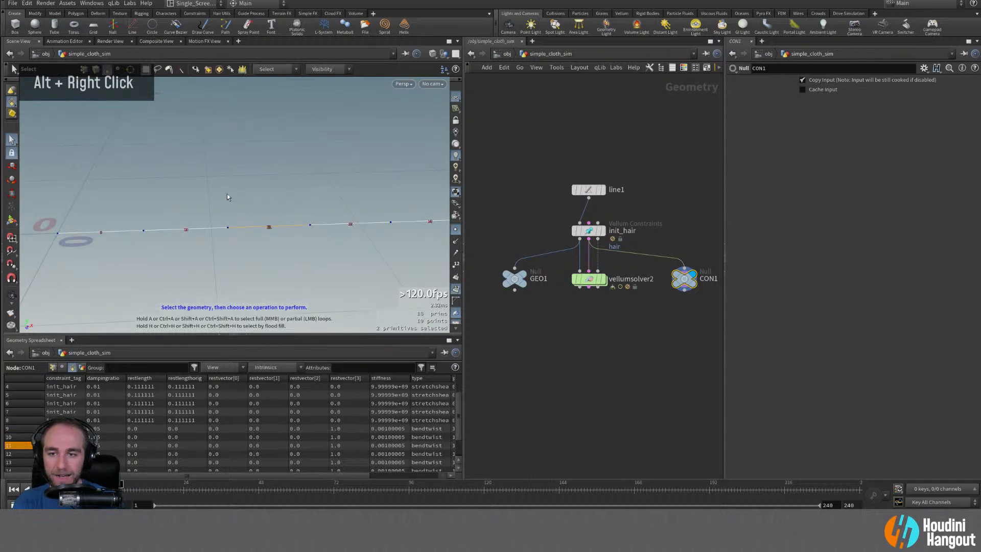
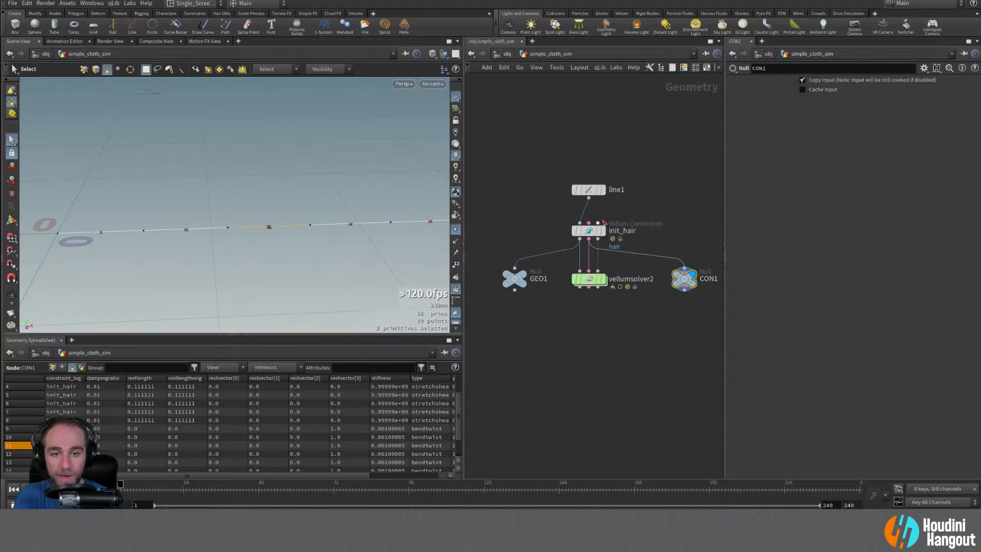
- Display vellumsolver2 and then GEO1, and examine GEO1's point attributes, including mass and orient, in the spreadsheet
{"action": "double_click", "coordinate": [605, 283]}
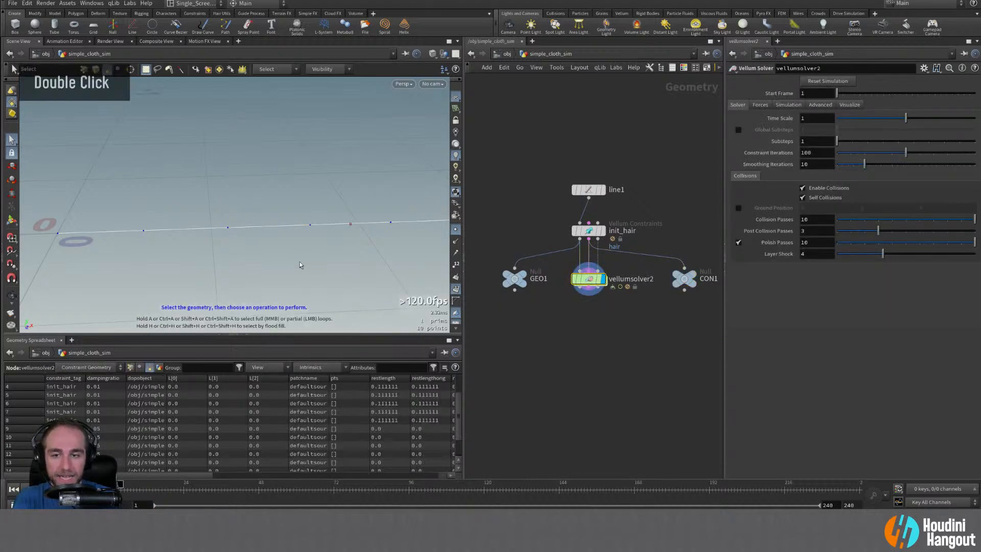
{"action": "double_click", "coordinate": [513, 280]}
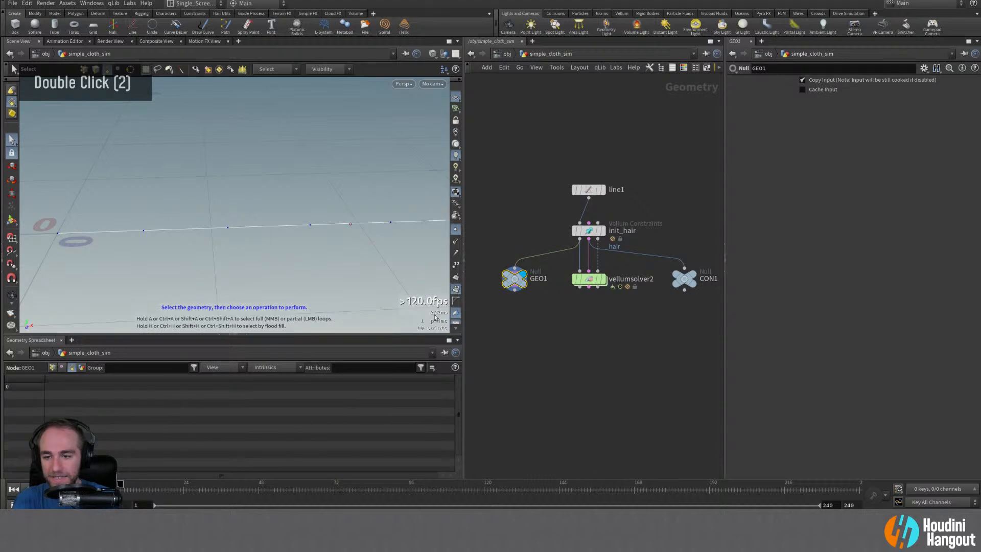
{"action": "left_click", "coordinate": [52, 367]}
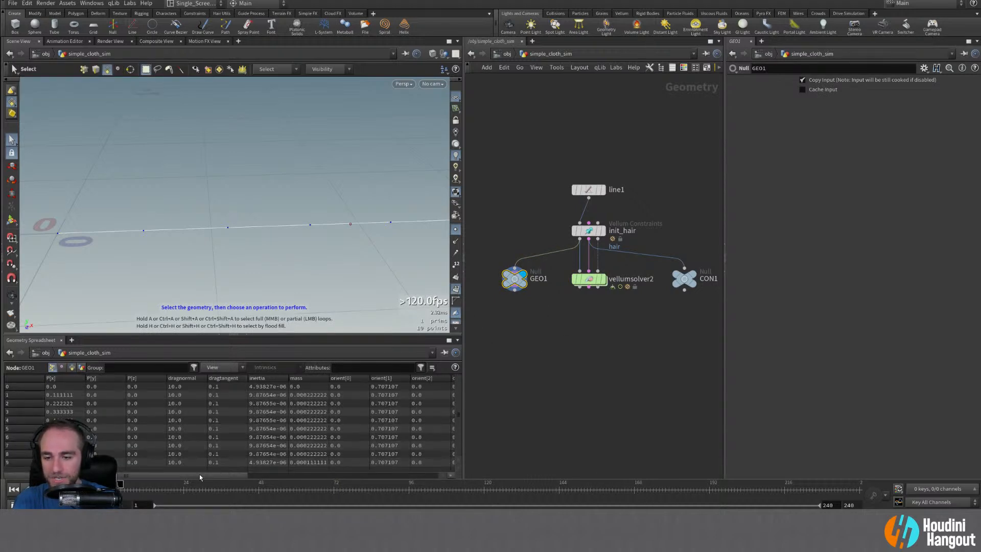
{"action": "scroll", "coordinate": [306, 422], "scroll_direction": "down", "scroll_amount": 14}
{"action": "scroll", "coordinate": [306, 421], "scroll_direction": "up", "scroll_amount": 6}
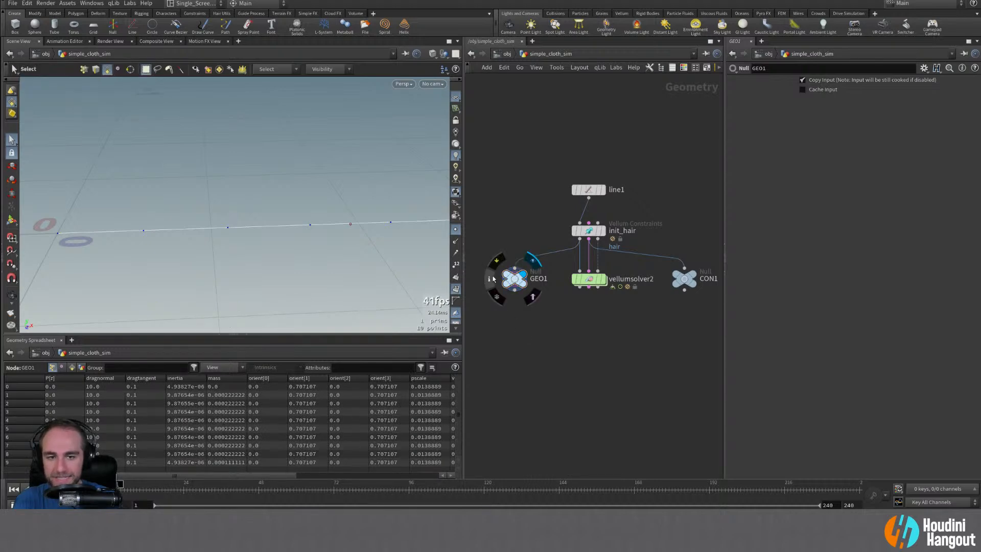
- Visualize GEO1's orient point attribute as axes along the hair line from its node info
{"action": "middle_click", "coordinate": [512, 280]}
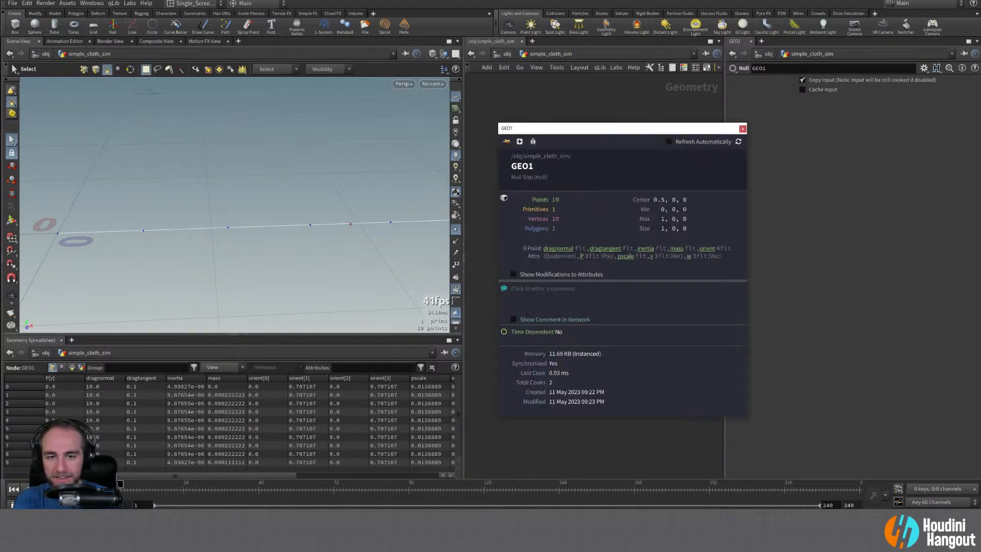
{"action": "left_click", "coordinate": [705, 250]}
{"action": "right_click_drag", "start_coordinate": [271, 186], "coordinate": [241, 182], "text": "alt"}
{"action": "middle_click_drag", "start_coordinate": [240, 182], "coordinate": [237, 205], "text": "alt"}
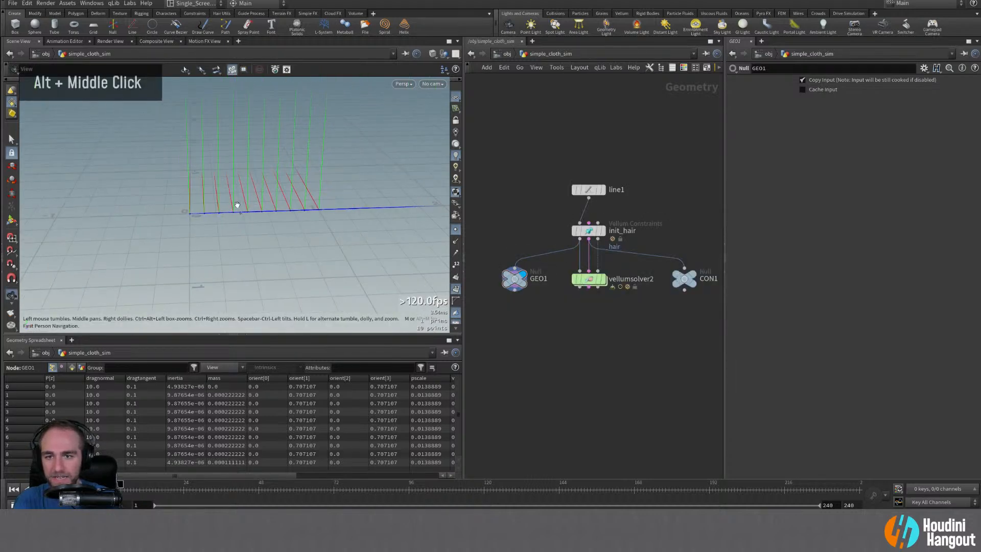
{"action": "left_click_drag", "start_coordinate": [237, 204], "coordinate": [182, 201], "text": "alt"}
{"action": "middle_click_drag", "start_coordinate": [182, 201], "coordinate": [220, 174], "text": "alt"}
{"action": "right_click_drag", "start_coordinate": [220, 173], "coordinate": [327, 240], "text": "alt"}
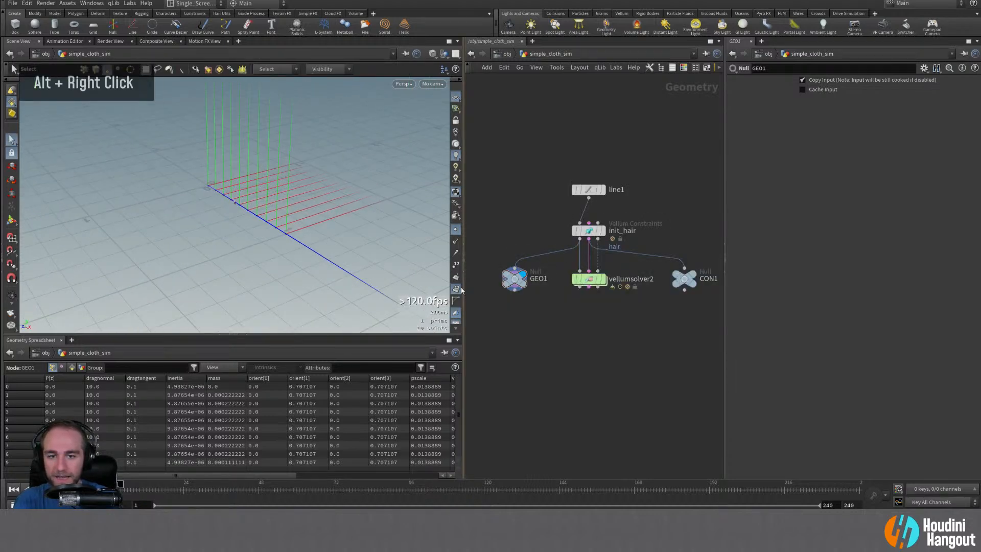
- Set the orient visualizer's Length Scale to 0.1 and inspect the shortened axes along the line
{"action": "scroll", "coordinate": [455, 291], "scroll_direction": "down", "scroll_amount": 8}
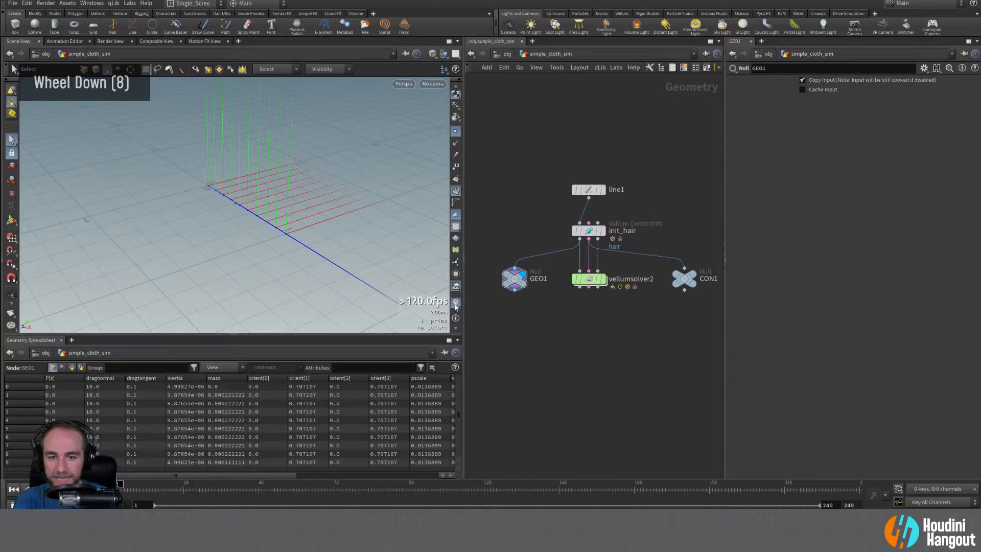
{"action": "right_click", "coordinate": [456, 305]}
{"action": "left_click", "coordinate": [545, 293]}
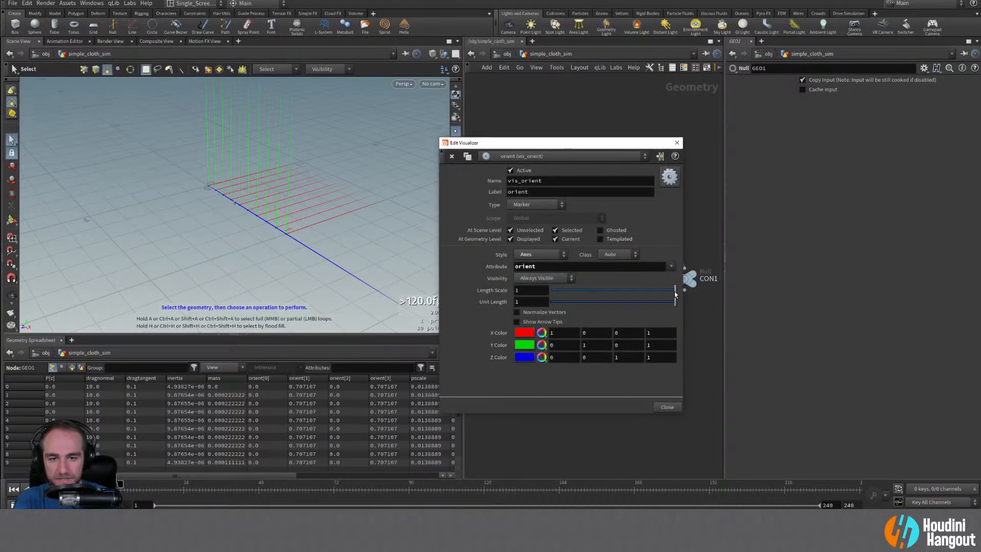
{"action": "left_click_drag", "start_coordinate": [675, 293], "coordinate": [646, 296]}
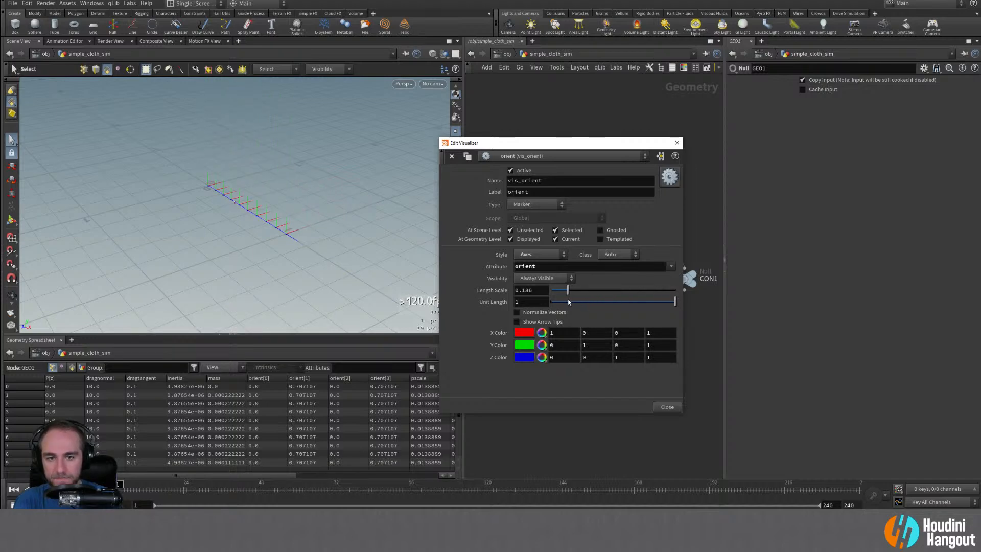
{"action": "double_click", "coordinate": [526, 290]}
{"action": "type", "text": "0.1"}
{"action": "key", "text": "Return"}
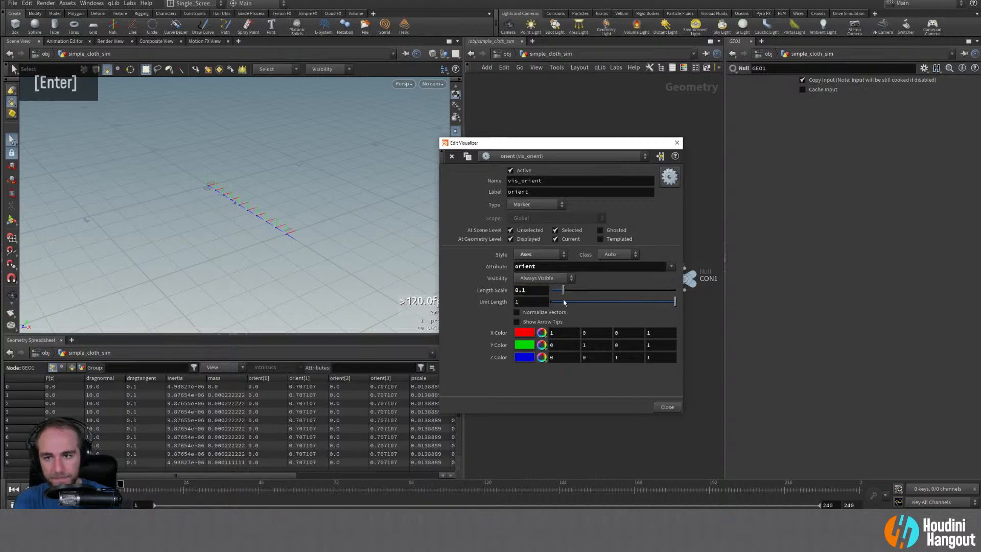
{"action": "left_click", "coordinate": [677, 143]}
{"action": "right_click_drag", "start_coordinate": [204, 247], "coordinate": [291, 175], "text": "alt"}
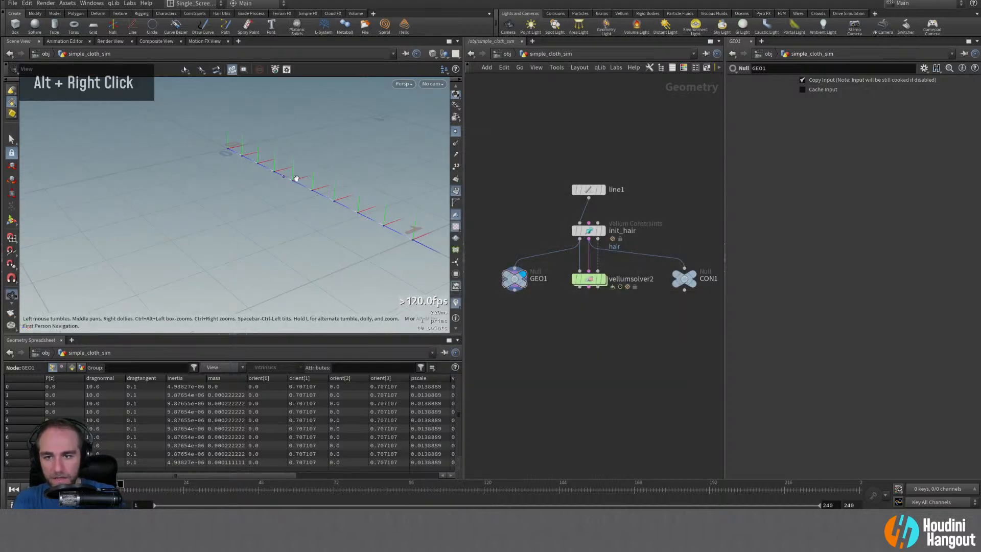
{"action": "middle_click_drag", "start_coordinate": [292, 175], "coordinate": [292, 117], "text": "alt"}
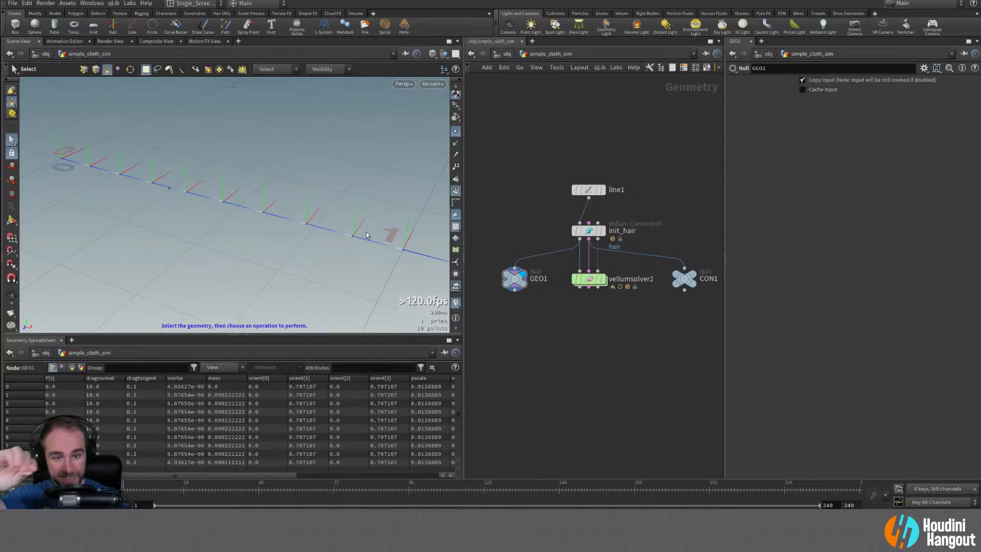
- Display vellumsolver2's output with the whole hair line and its orientation axes in view
{"action": "double_click", "coordinate": [587, 282]}
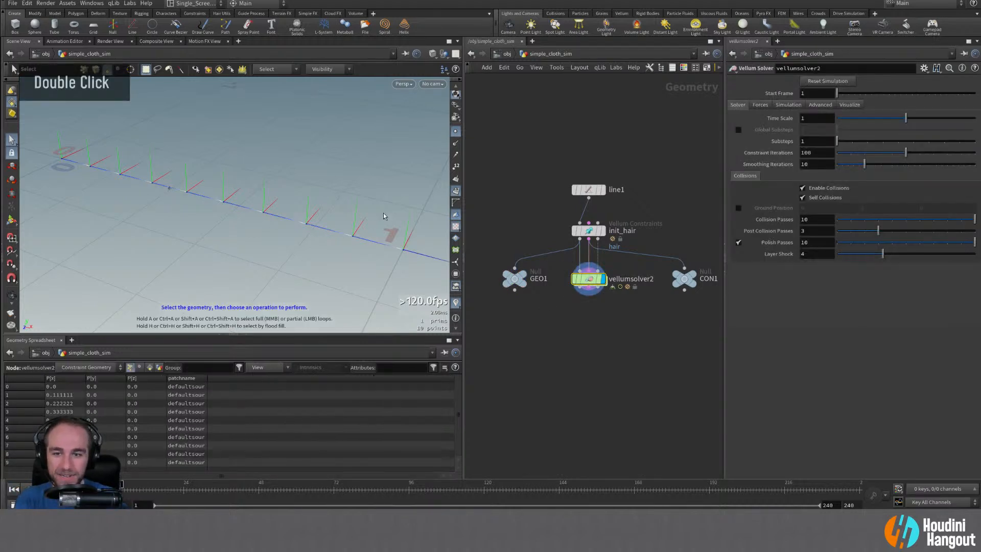
{"action": "right_click_drag", "start_coordinate": [273, 222], "coordinate": [178, 245], "text": "alt"}
{"action": "left_click_drag", "start_coordinate": [177, 245], "coordinate": [246, 250], "text": "alt"}
{"action": "middle_click_drag", "start_coordinate": [246, 250], "coordinate": [254, 213], "text": "alt"}
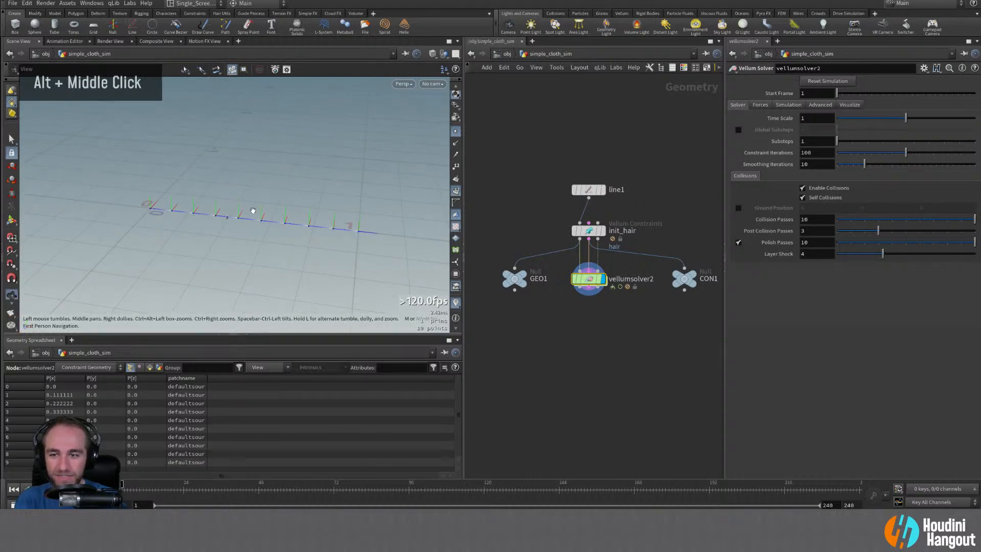
- Play the hair simulation, inspect the orientation axes along the falling line from several angles, and return to the first frame
{"action": "left_click", "coordinate": [41, 489]}
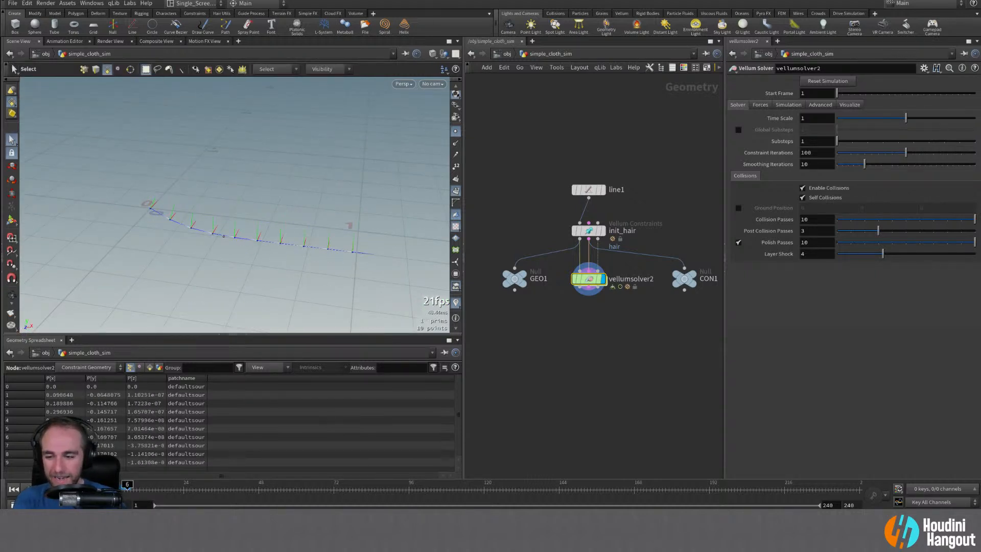
{"action": "middle_click_drag", "start_coordinate": [125, 290], "coordinate": [152, 219], "text": "alt"}
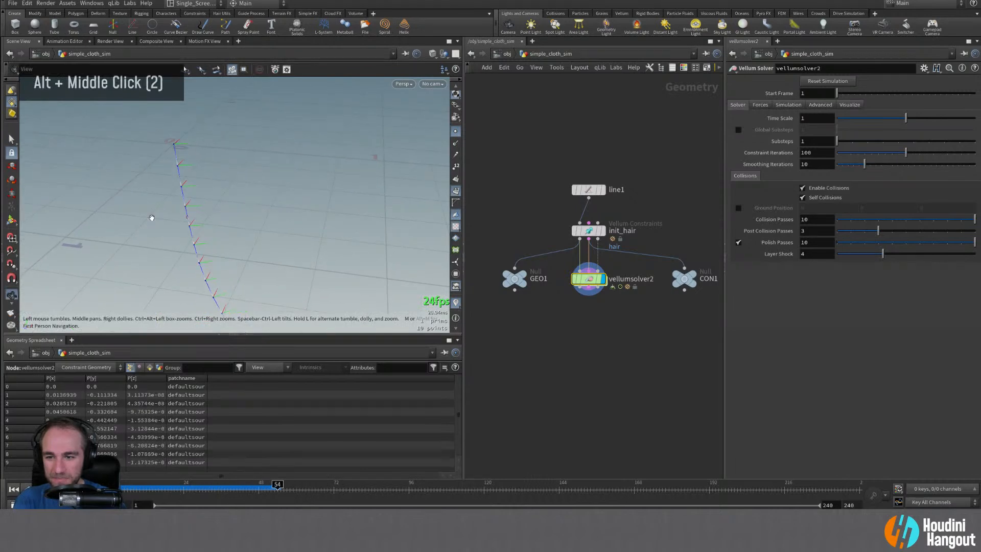
{"action": "left_click_drag", "start_coordinate": [151, 220], "coordinate": [111, 241], "text": "alt"}
{"action": "middle_click_drag", "start_coordinate": [136, 240], "coordinate": [147, 197], "text": "alt"}
{"action": "left_click_drag", "start_coordinate": [147, 197], "coordinate": [204, 186], "text": "alt"}
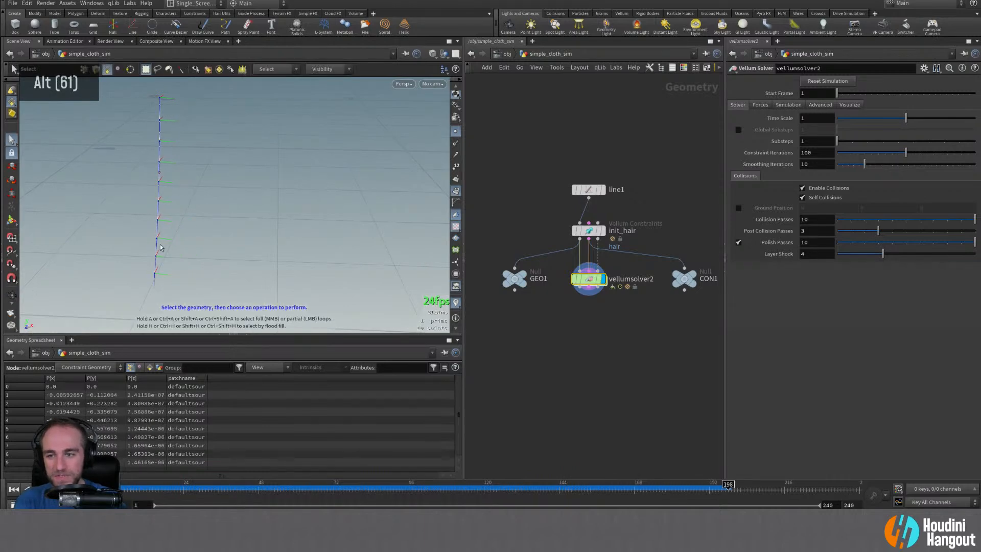
{"action": "left_click", "coordinate": [13, 490]}
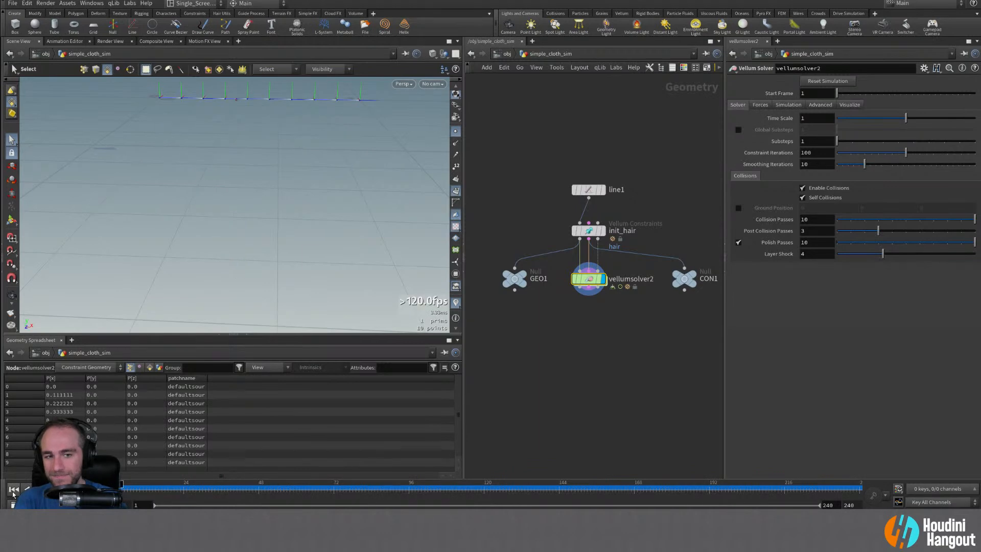
{"action": "left_click_drag", "start_coordinate": [230, 90], "coordinate": [229, 116], "text": "alt"}
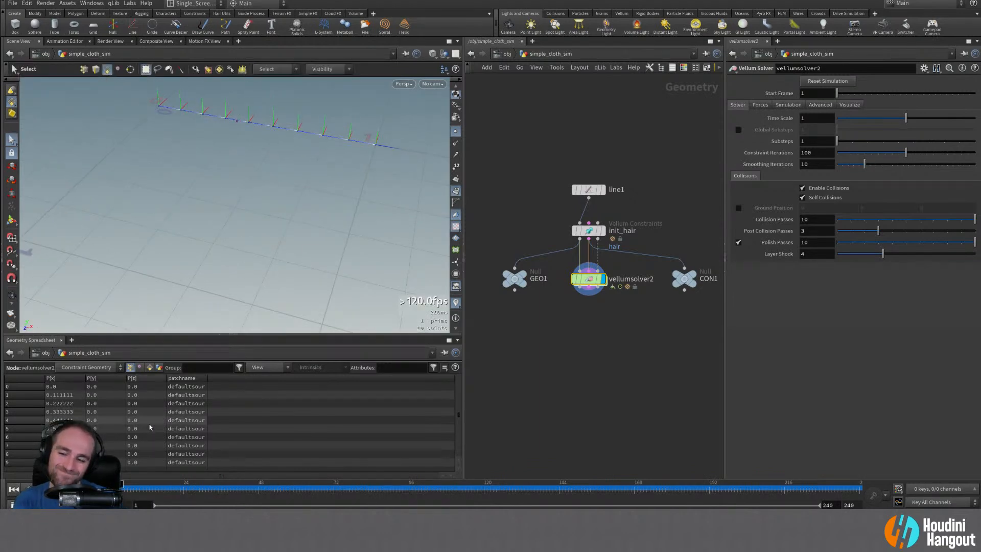
- Scrub the simulation to frame 78, examine the Vellum Geometry point attributes including w in the spreadsheet, and return to the start
{"action": "left_click_drag", "start_coordinate": [172, 483], "coordinate": [352, 485]}
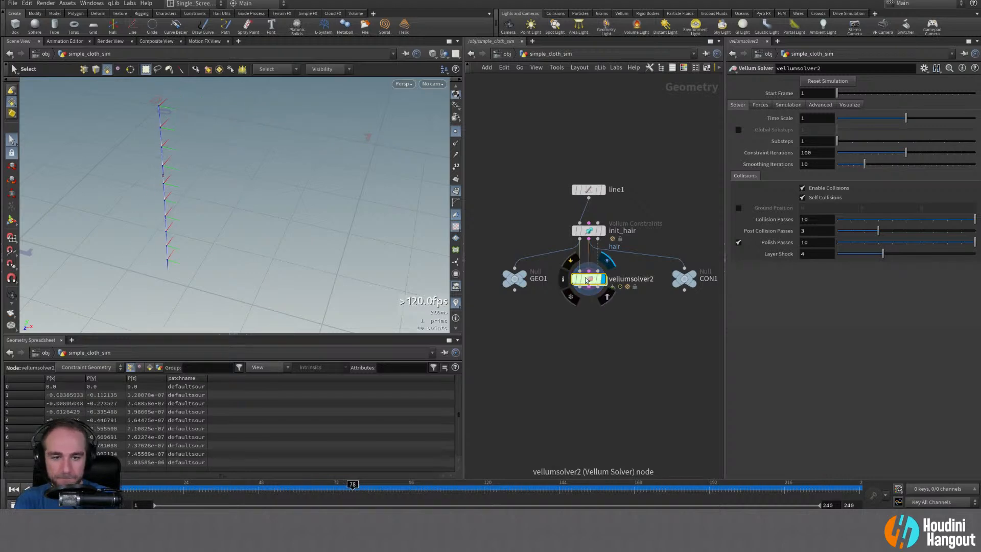
{"action": "left_click", "coordinate": [86, 366]}
{"action": "left_click", "coordinate": [85, 375]}
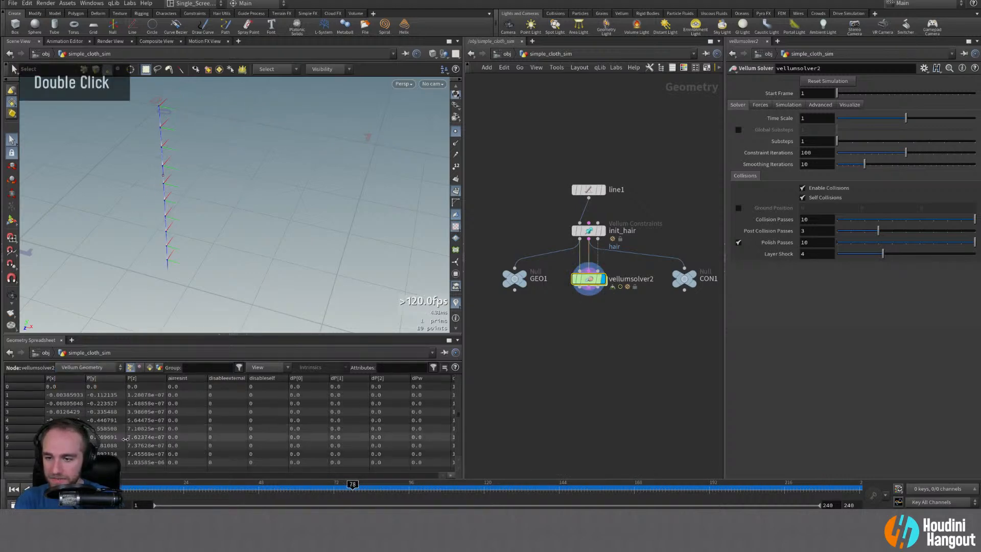
{"action": "scroll", "coordinate": [432, 451], "scroll_direction": "right", "scroll_amount": 10}
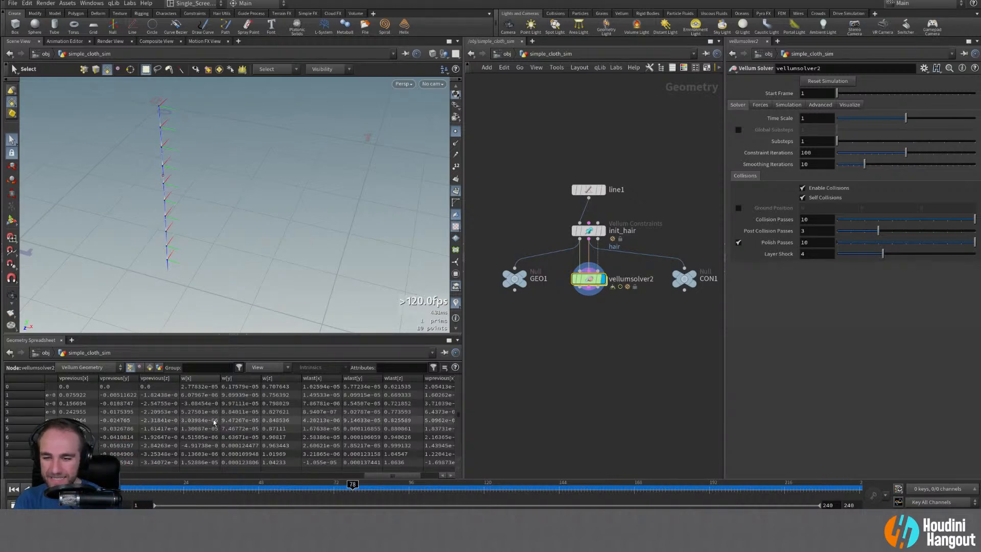
{"action": "scroll", "coordinate": [271, 406], "scroll_direction": "down", "scroll_amount": 2}
{"action": "scroll", "coordinate": [271, 406], "scroll_direction": "up", "scroll_amount": 2}
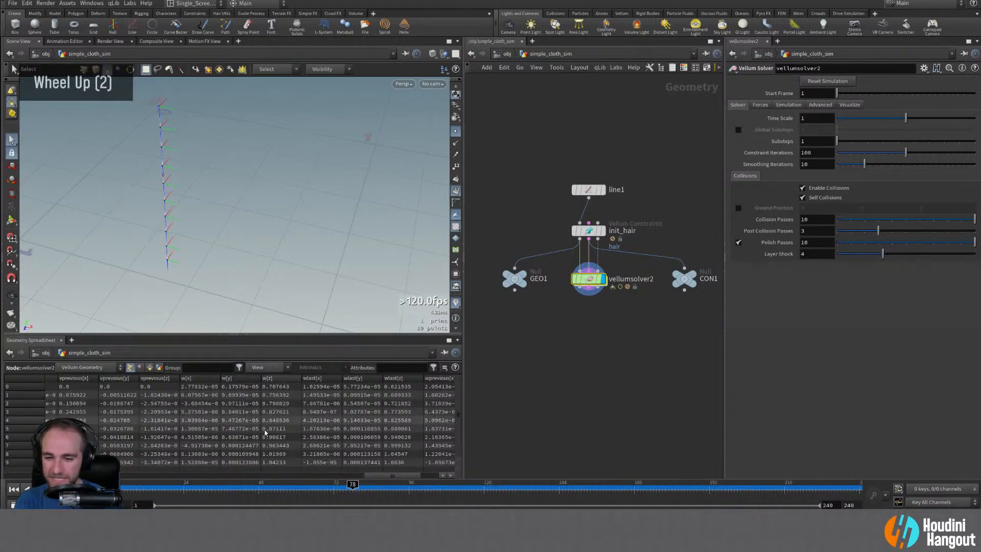
{"action": "left_click_drag", "start_coordinate": [353, 485], "coordinate": [118, 505]}
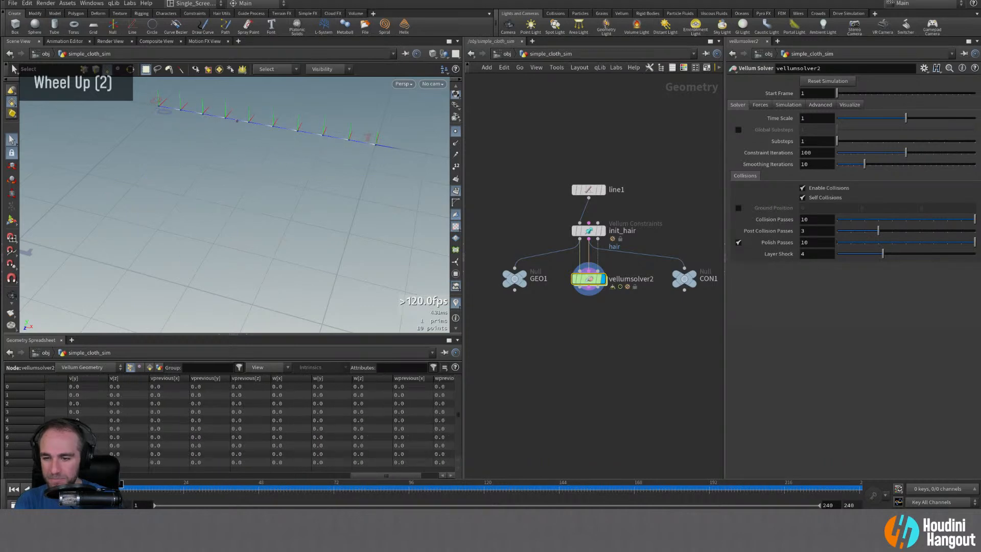
- Move vellumsolver2 further below init_hair in the network, and display init_hair to examine its v and w point attributes
{"action": "left_click_drag", "start_coordinate": [204, 235], "coordinate": [203, 202], "text": "alt"}
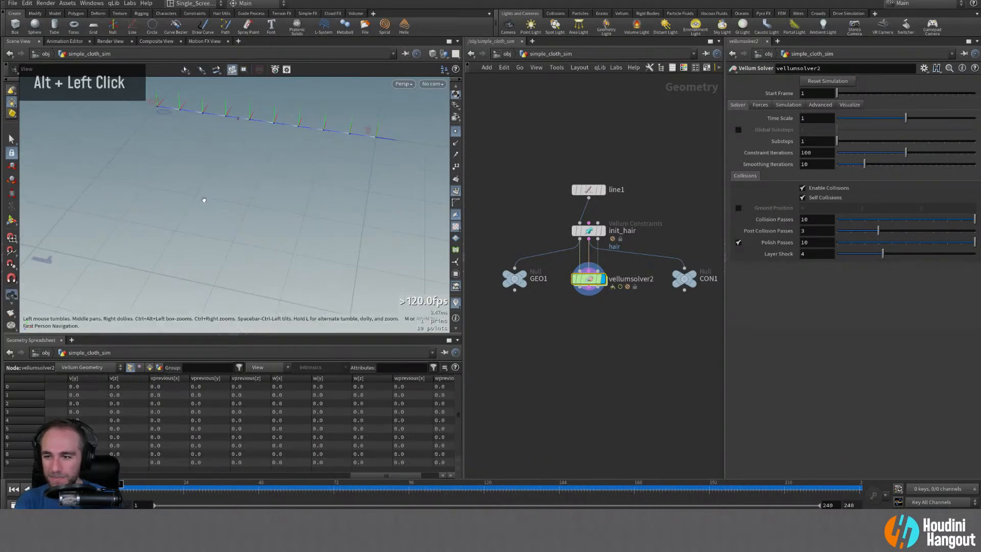
{"action": "middle_click_drag", "start_coordinate": [204, 201], "coordinate": [224, 171], "text": "alt"}
{"action": "right_click_drag", "start_coordinate": [224, 171], "coordinate": [240, 168], "text": "alt"}
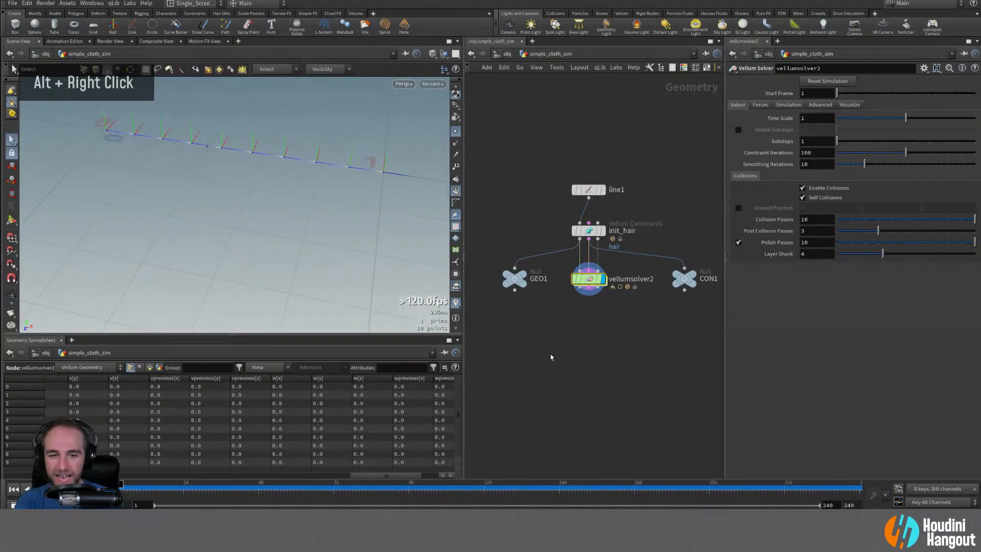
{"action": "mouse_move", "coordinate": [595, 280]}
{"action": "left_click_drag", "start_coordinate": [595, 280], "coordinate": [595, 360]}
{"action": "double_click", "coordinate": [587, 230]}
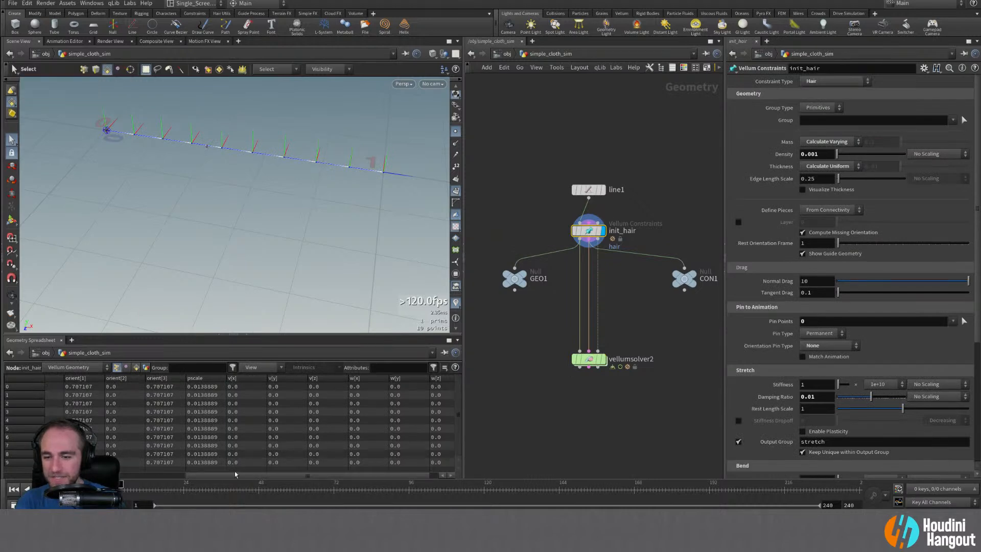
{"action": "scroll", "coordinate": [403, 409], "scroll_direction": "down", "scroll_amount": 10}
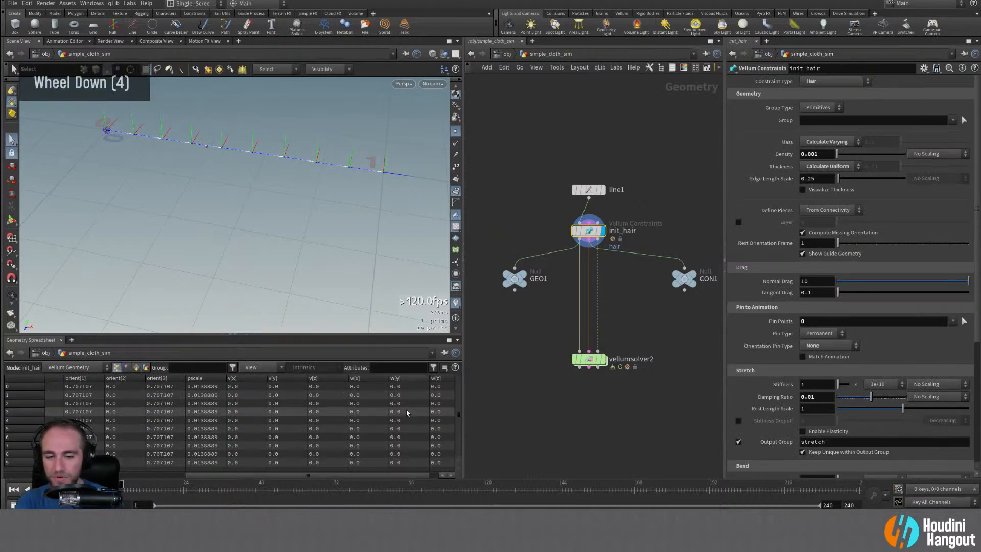
{"action": "scroll", "coordinate": [405, 420], "scroll_direction": "up", "scroll_amount": 7}
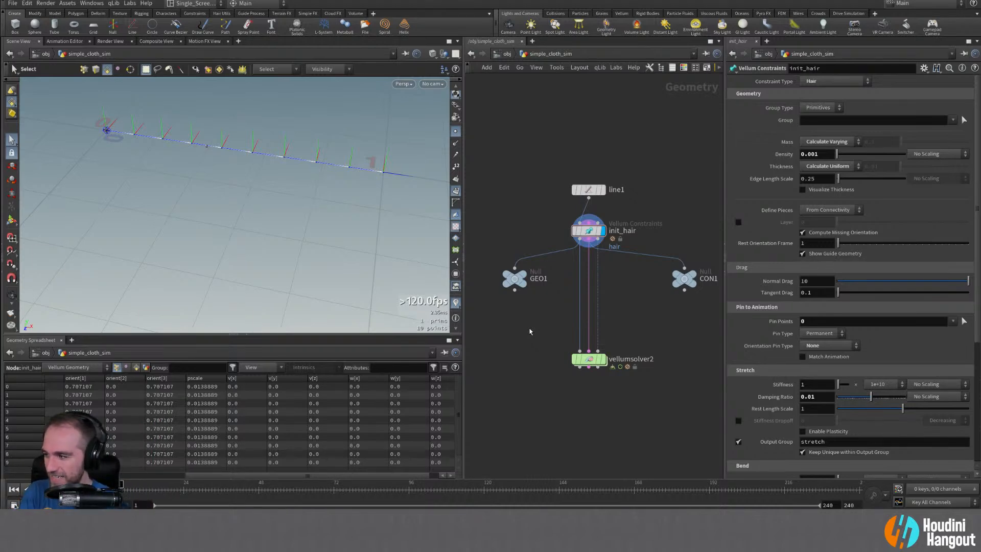
- Insert an Attribute Adjust Vector node between init_hair's geometry output and vellumsolver2, offset to the side of the other wires
{"action": "key", "text": "Tab"}
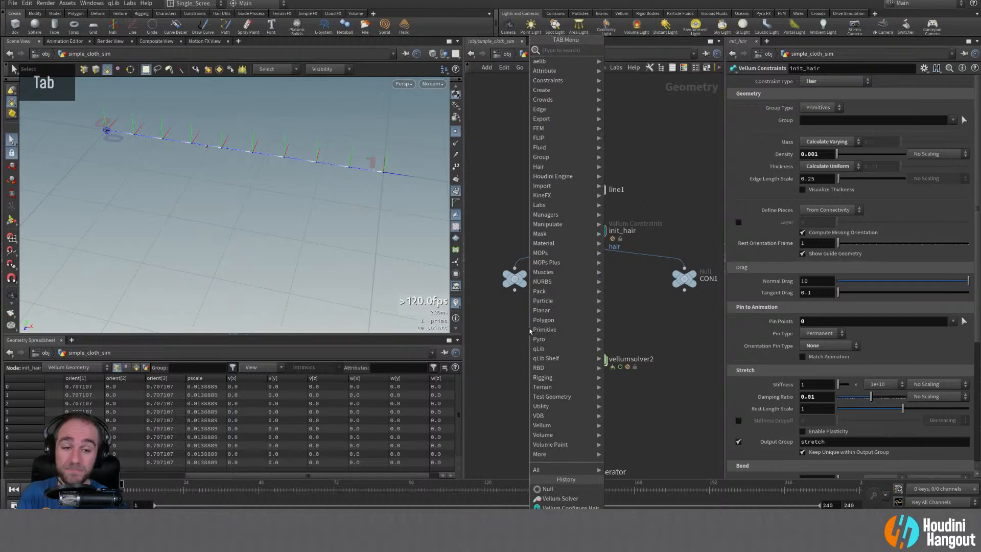
{"action": "type", "text": "att adjust v"}
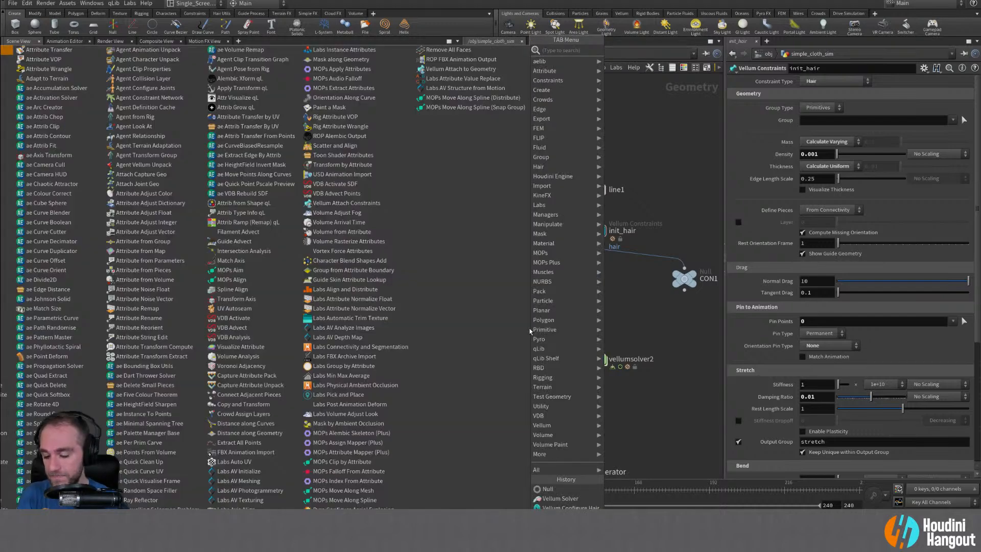
{"action": "key", "text": "Return"}
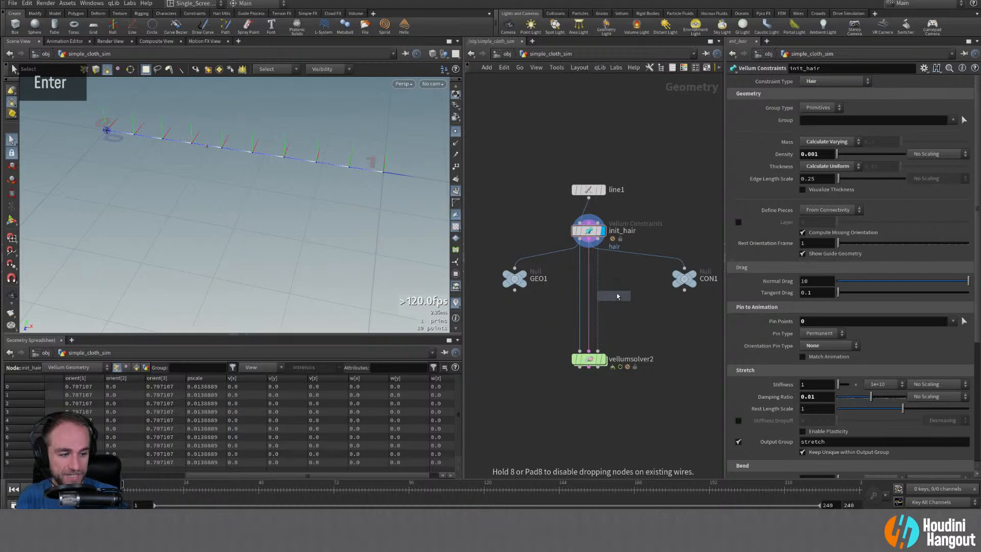
{"action": "left_click", "coordinate": [580, 306]}
{"action": "left_click_drag", "start_coordinate": [578, 308], "coordinate": [544, 320]}
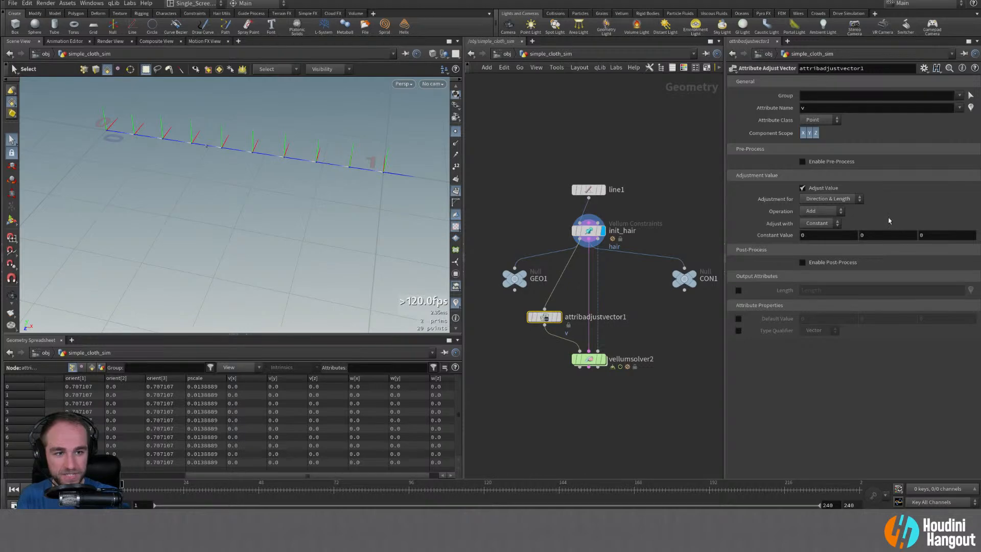
- Make attribadjustvector1 adjust the w attribute with Operation set to Set Always and an X Constant Value of 0.5
{"action": "double_click", "coordinate": [819, 108]}
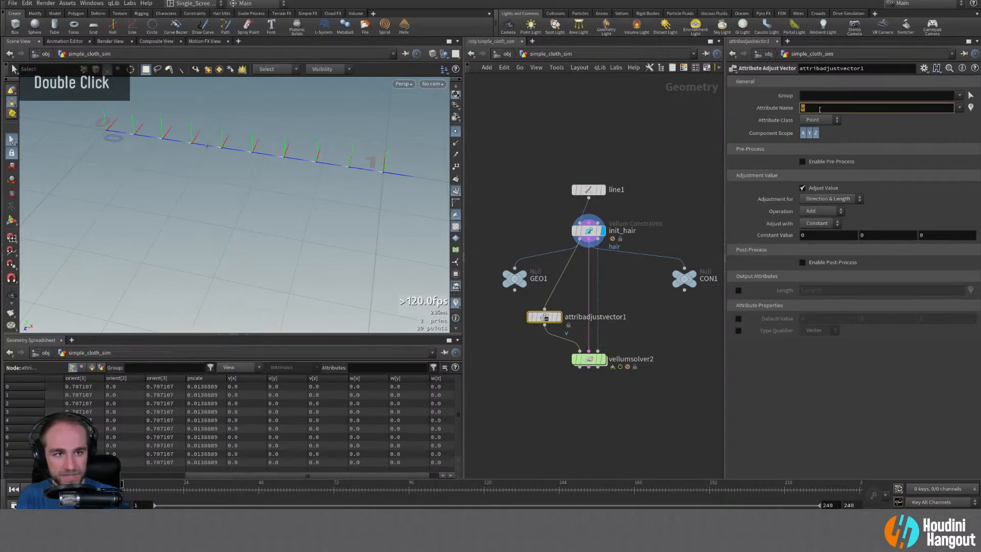
{"action": "type", "text": "w"}
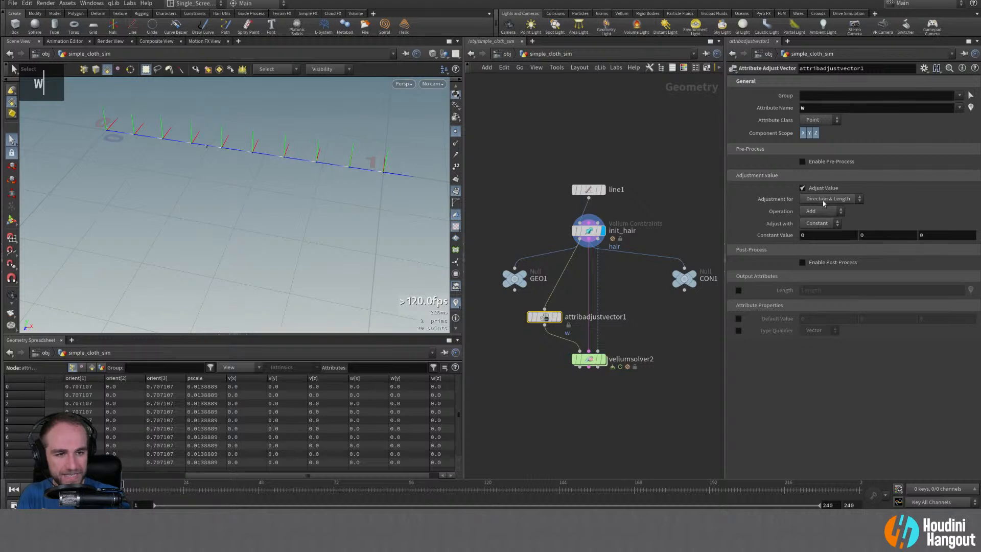
{"action": "left_click", "coordinate": [824, 200]}
{"action": "left_click", "coordinate": [818, 210]}
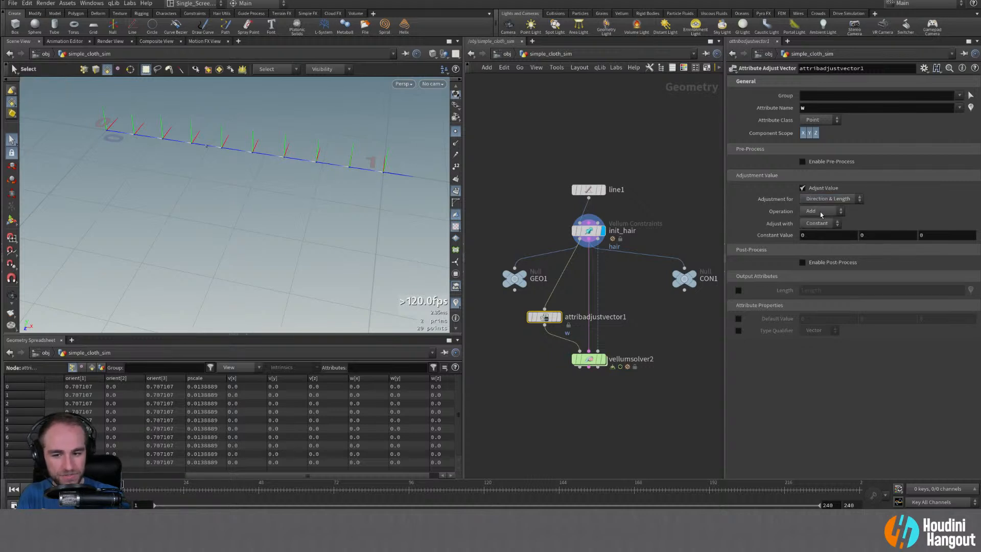
{"action": "left_click", "coordinate": [821, 211]}
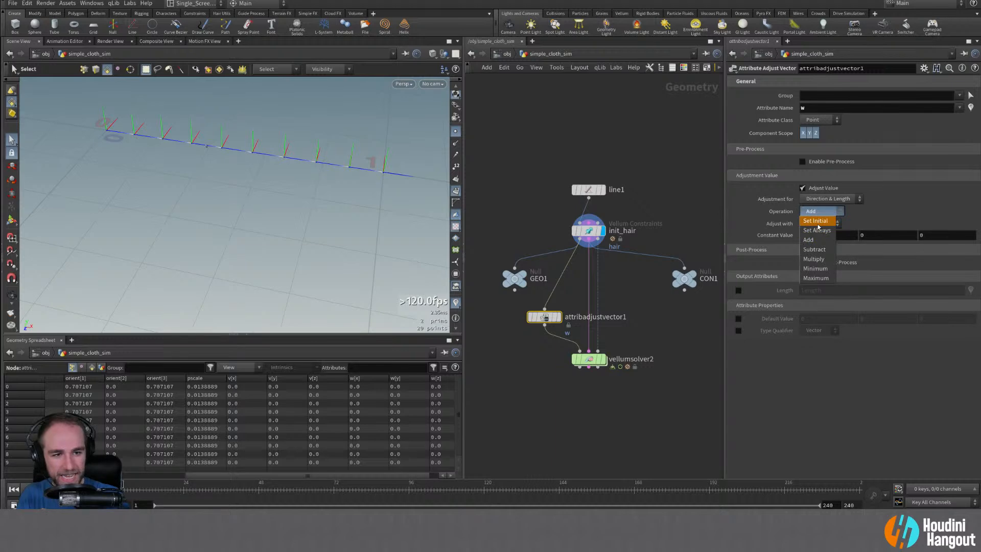
{"action": "left_click", "coordinate": [818, 225]}
{"action": "mouse_move", "coordinate": [813, 236]}
{"action": "middle_mouse_down"}
{"action": "mouse_move", "coordinate": [832, 235]}
{"action": "mouse_move", "coordinate": [819, 236]}
{"action": "middle_mouse_up"}
{"action": "left_click", "coordinate": [817, 212]}
{"action": "left_click", "coordinate": [814, 231]}
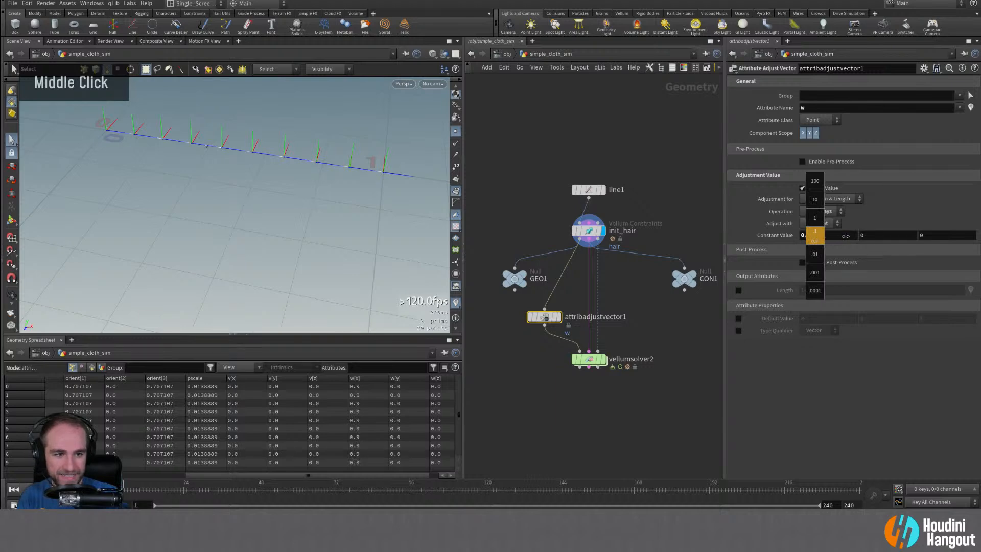
{"action": "middle_click_drag", "start_coordinate": [832, 235], "coordinate": [827, 235]}
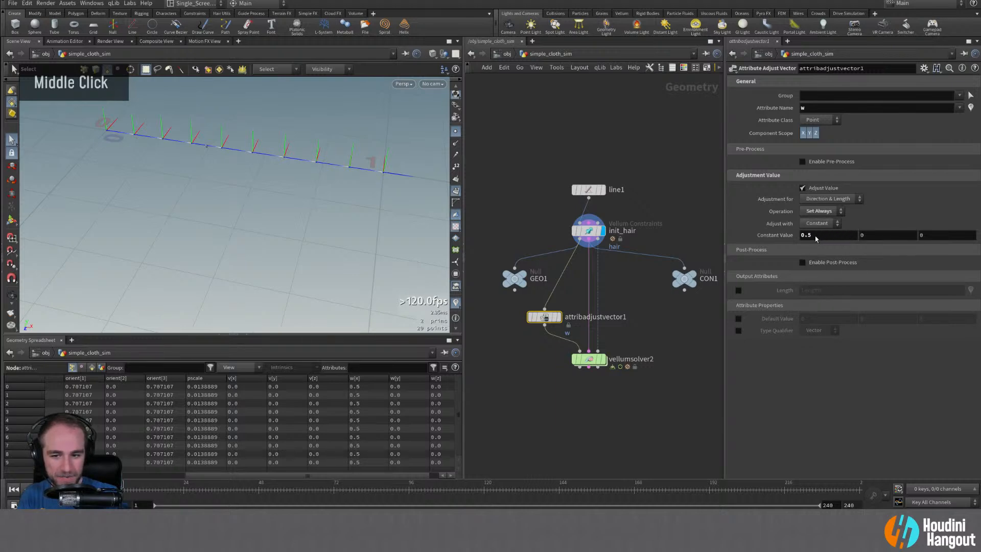
- Display vellumsolver2, play the simulation with the initial angular velocity, inspect the swinging hair, and return to the first frame
{"action": "left_click_drag", "start_coordinate": [291, 173], "coordinate": [265, 182], "text": "alt"}
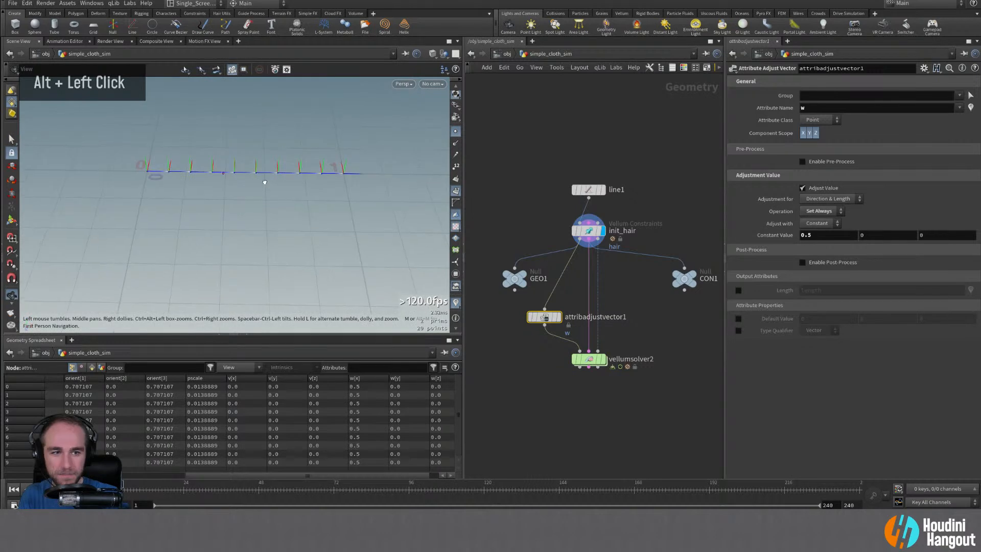
{"action": "left_click", "coordinate": [603, 360]}
{"action": "left_click", "coordinate": [590, 361]}
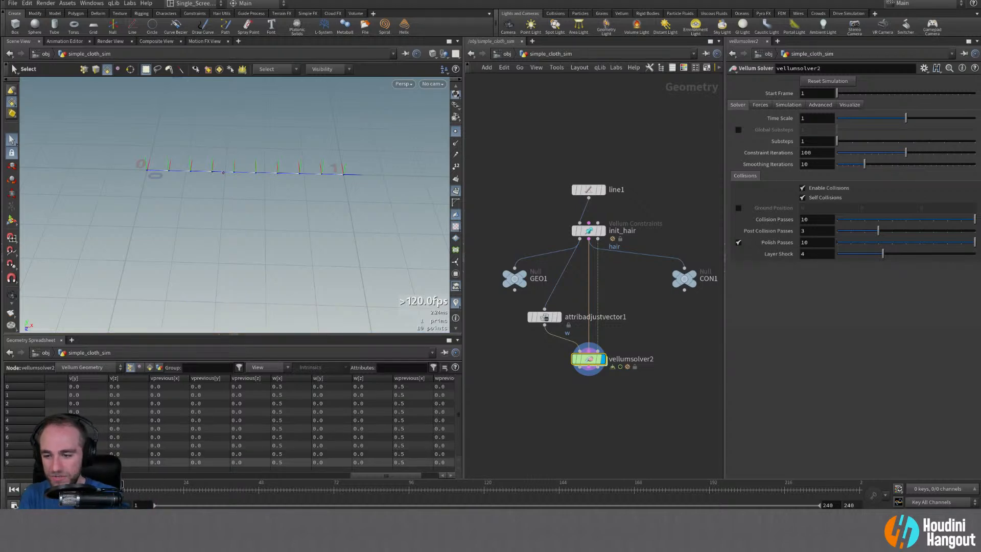
{"action": "key", "text": "Up"}
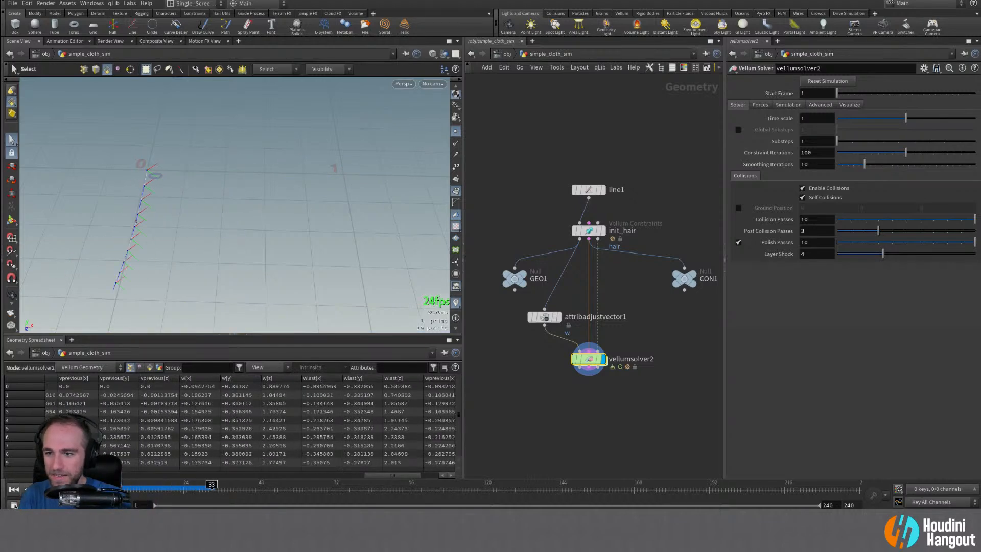
{"action": "left_click_drag", "start_coordinate": [130, 312], "coordinate": [102, 313], "text": "alt"}
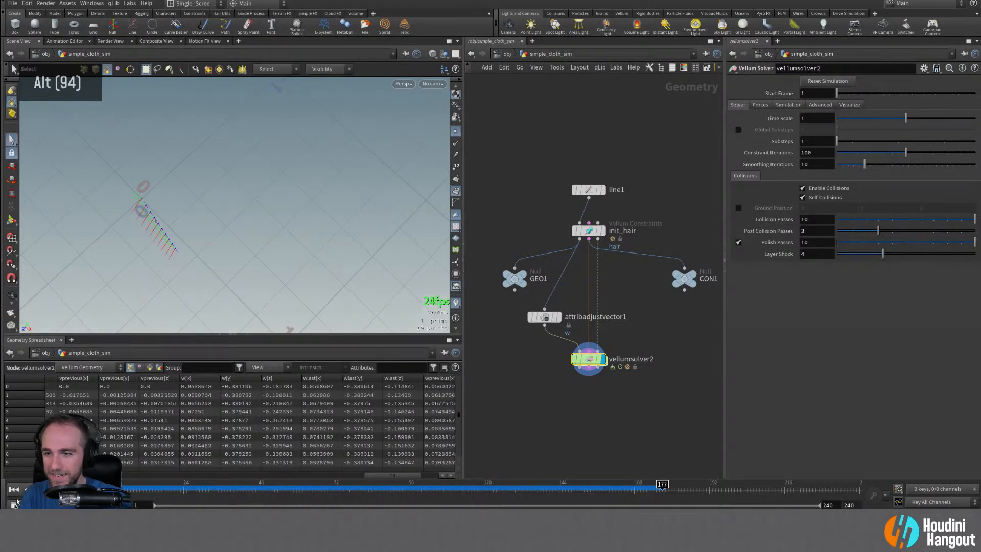
{"action": "left_click_drag", "start_coordinate": [113, 489], "coordinate": [131, 490]}
- Restrict attribadjustvector1 to points 5-9 at the free end of the hair line
{"action": "left_click", "coordinate": [546, 317]}
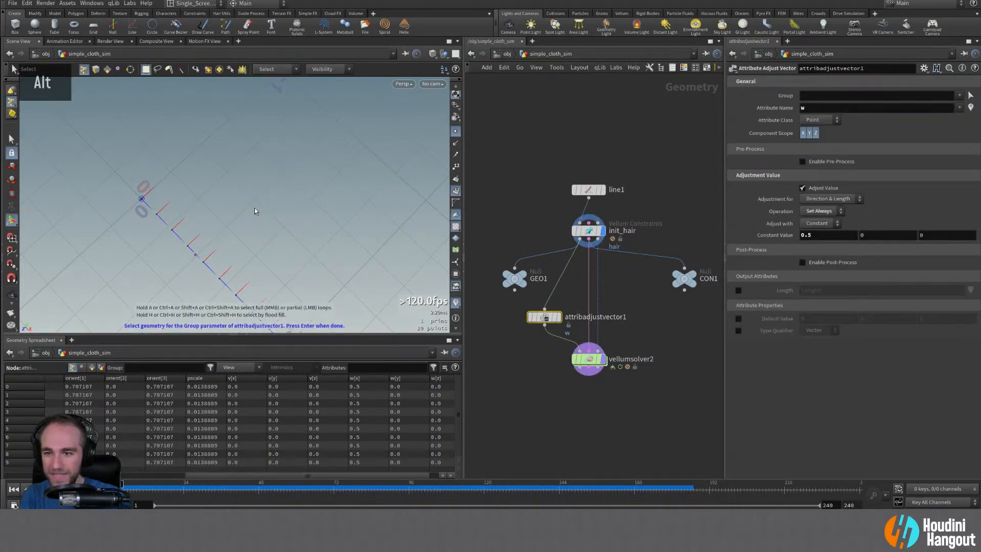
{"action": "middle_click_drag", "start_coordinate": [254, 207], "coordinate": [264, 151], "text": "alt"}
{"action": "key", "text": "s"}
{"action": "left_click_drag", "start_coordinate": [196, 161], "coordinate": [305, 281]}
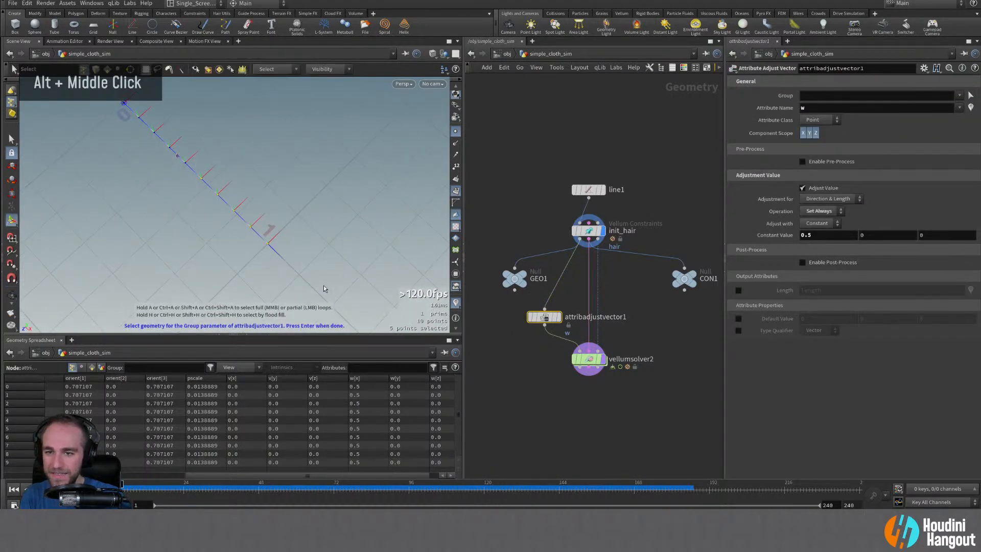
{"action": "key", "text": "Return"}
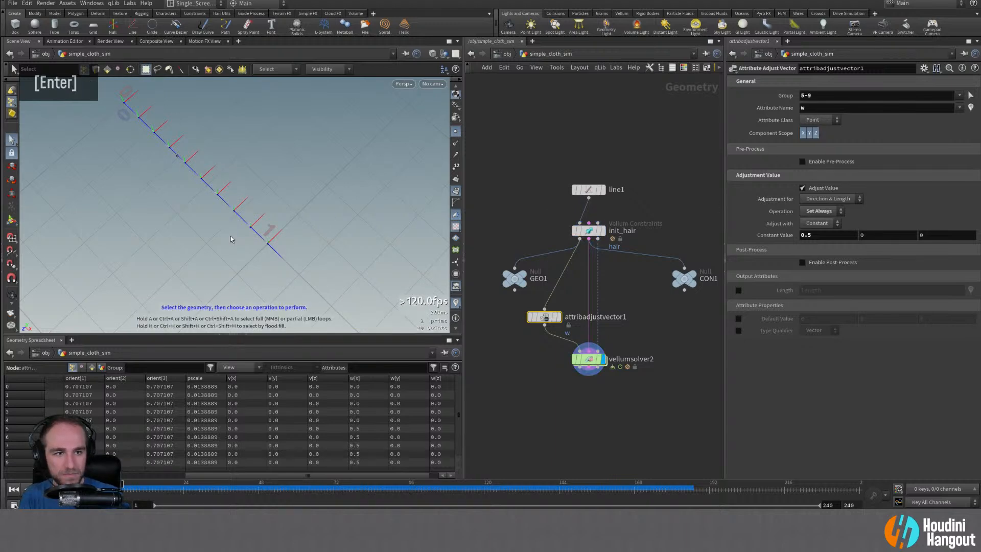
- Select vellumsolver2 and inspect the hair line's orientation axes and w values at the first frame
{"action": "left_click_drag", "start_coordinate": [231, 235], "coordinate": [201, 153], "text": "alt"}
{"action": "middle_click_drag", "start_coordinate": [201, 153], "coordinate": [183, 192], "text": "alt"}
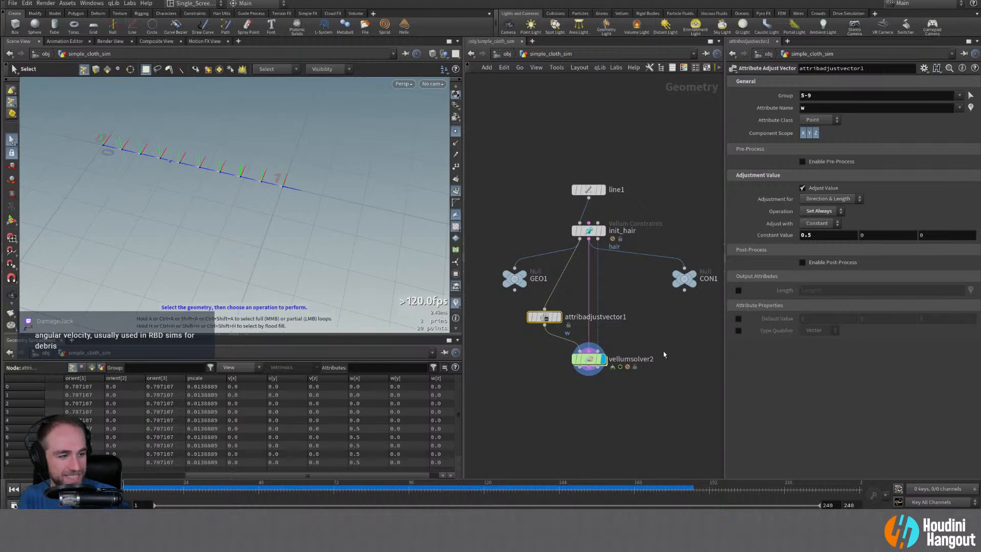
{"action": "left_click", "coordinate": [588, 358]}
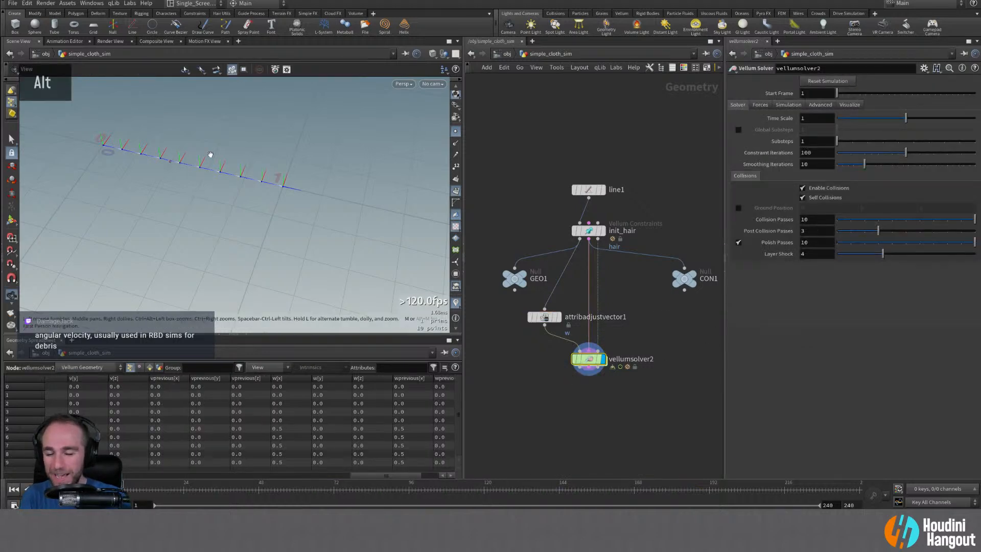
{"action": "middle_click_drag", "start_coordinate": [210, 154], "coordinate": [227, 185], "text": "alt"}
{"action": "mouse_move", "coordinate": [227, 184]}
{"action": "right_mouse_down", "text": "alt"}
{"action": "mouse_move", "coordinate": [216, 182]}
{"action": "mouse_move", "coordinate": [229, 188]}
{"action": "right_mouse_up", "text": "alt"}
{"action": "left_click_drag", "start_coordinate": [228, 188], "coordinate": [262, 187], "text": "alt"}
{"action": "mouse_move", "coordinate": [262, 187]}
{"action": "right_mouse_down", "text": "alt"}
{"action": "mouse_move", "coordinate": [245, 169]}
{"action": "mouse_move", "coordinate": [251, 175]}
{"action": "right_mouse_up", "text": "alt"}
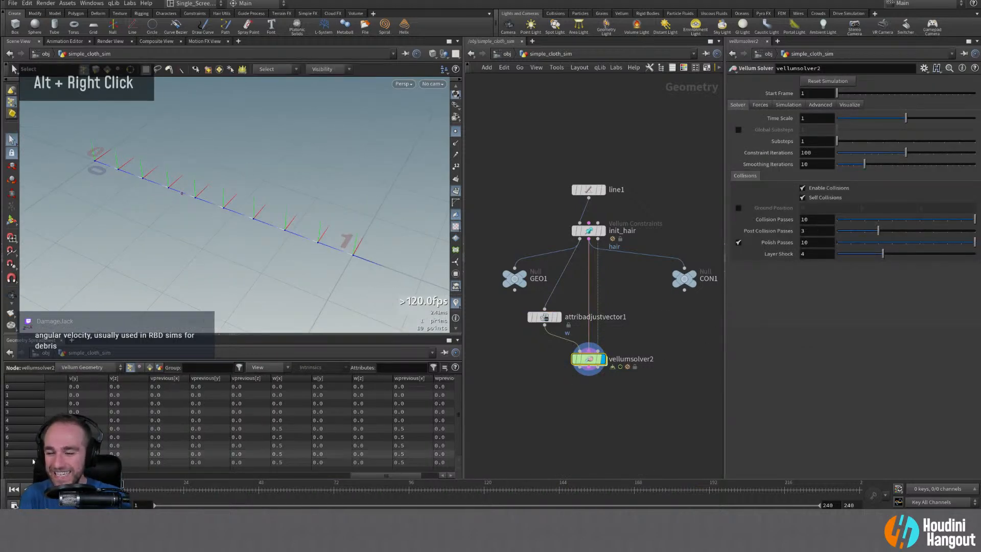
- Play the simulation with initial w on points 5-9, inspect the swinging hair's orientation axes, and return to the first frame
{"action": "left_click", "coordinate": [41, 488]}
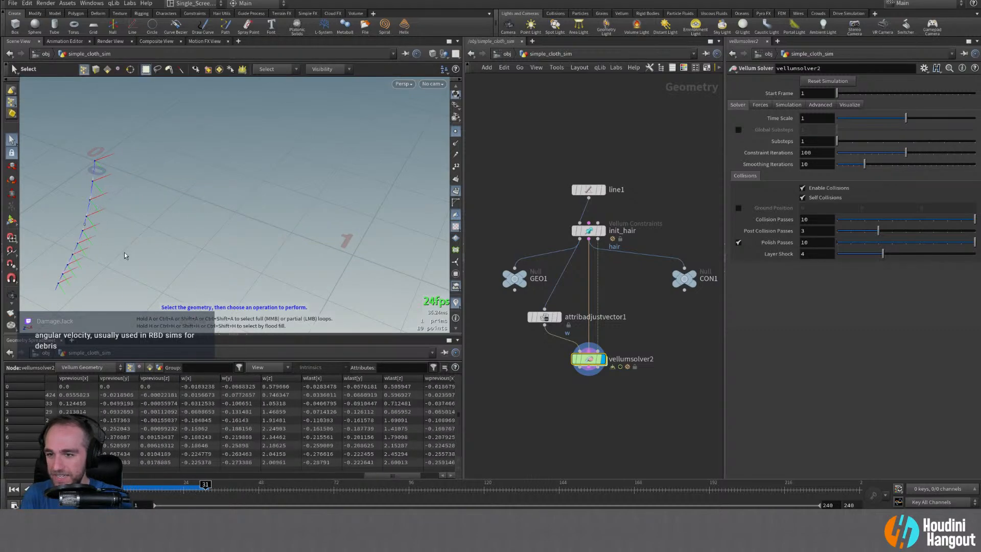
{"action": "middle_click_drag", "start_coordinate": [125, 253], "coordinate": [179, 186], "text": "alt"}
{"action": "left_click_drag", "start_coordinate": [179, 186], "coordinate": [166, 168], "text": "alt"}
{"action": "middle_click_drag", "start_coordinate": [166, 169], "coordinate": [181, 228], "text": "alt"}
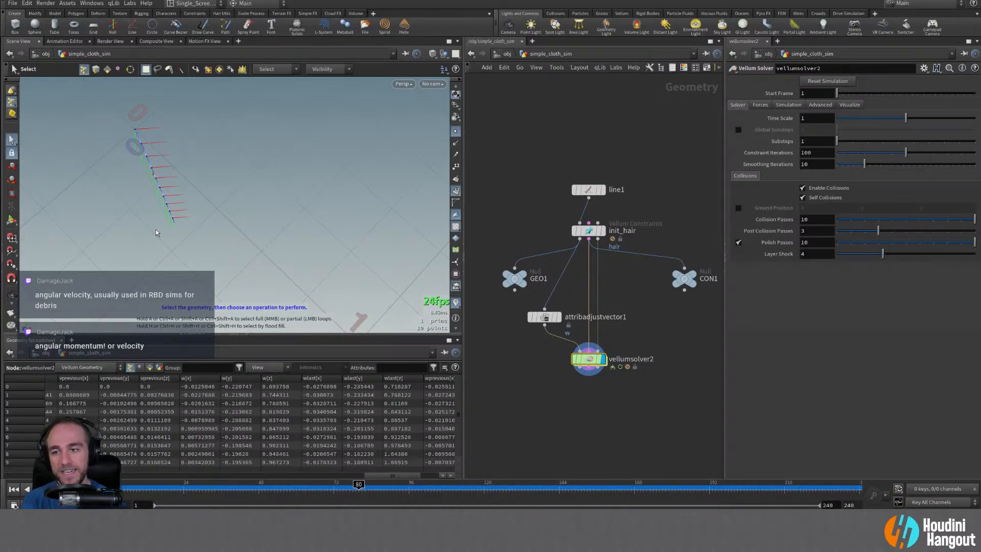
{"action": "left_click", "coordinate": [14, 489]}
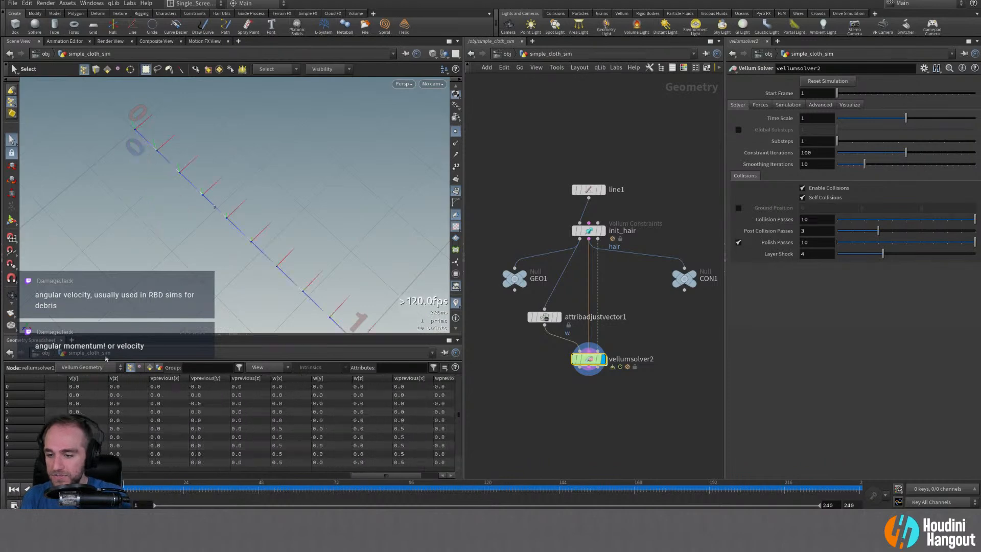
{"action": "left_click_drag", "start_coordinate": [140, 232], "coordinate": [230, 214], "text": "alt"}
{"action": "middle_click_drag", "start_coordinate": [230, 214], "coordinate": [200, 205], "text": "alt"}
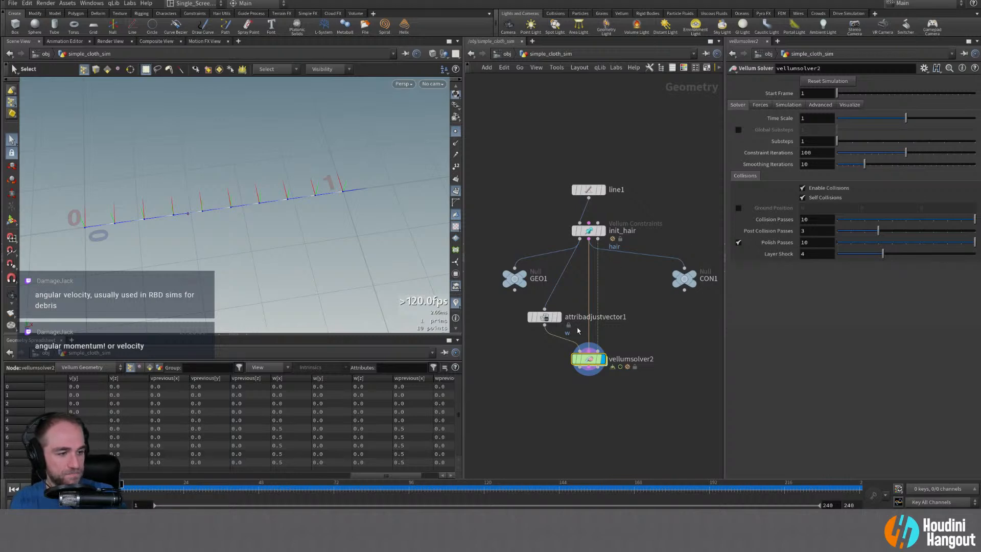
- Hide the orientation axes in the viewport and inspect the plain hair line at the first frame
{"action": "left_click_drag", "start_coordinate": [544, 317], "coordinate": [552, 312]}
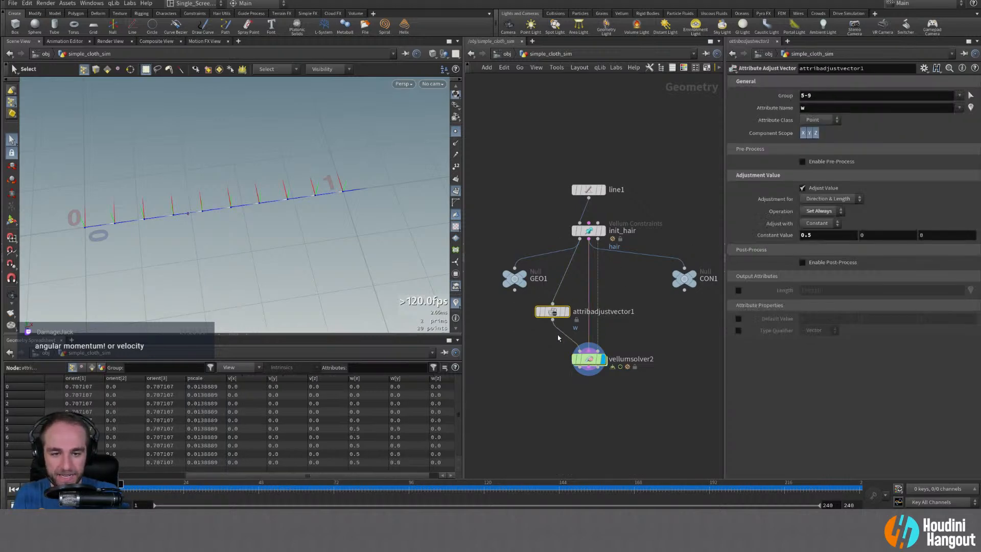
{"action": "left_click", "coordinate": [456, 303]}
{"action": "right_click_drag", "start_coordinate": [219, 198], "coordinate": [193, 197], "text": "alt"}
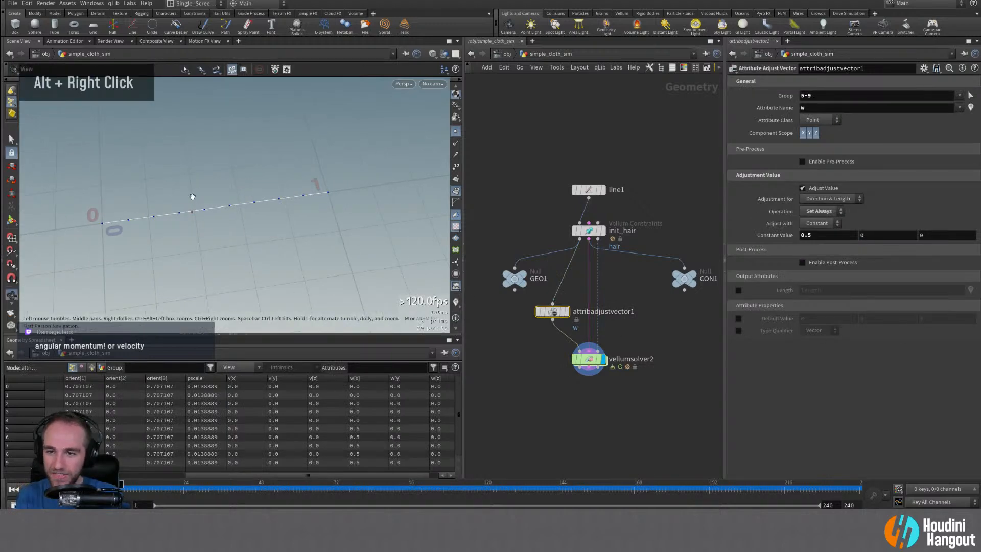
{"action": "middle_click_drag", "start_coordinate": [192, 197], "coordinate": [199, 178], "text": "alt"}
{"action": "right_click_drag", "start_coordinate": [199, 177], "coordinate": [229, 168], "text": "alt"}
{"action": "left_click_drag", "start_coordinate": [230, 168], "coordinate": [234, 157], "text": "alt"}
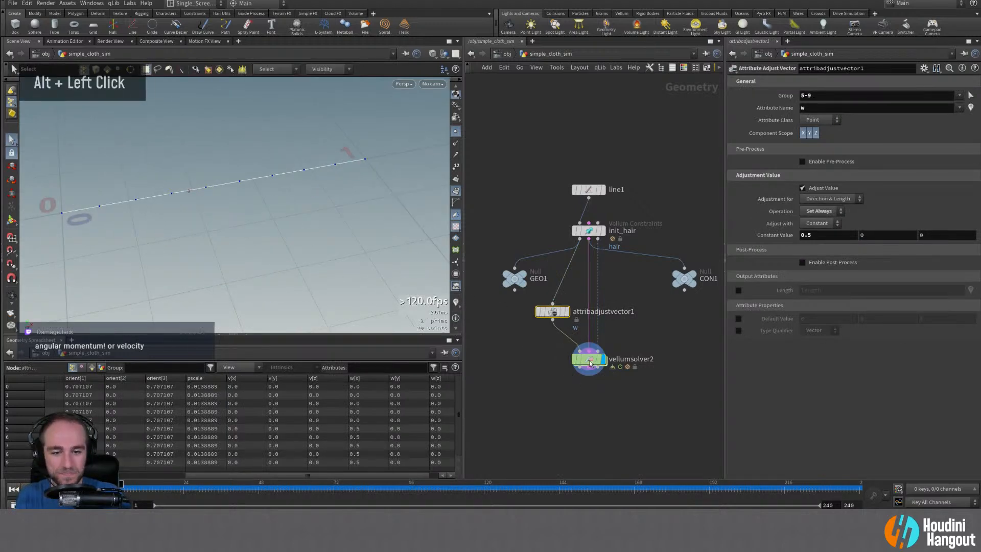
- Delete attribadjustvector1 from the network and move vellumsolver2 up closer to init_hair
{"action": "left_click", "coordinate": [589, 362]}
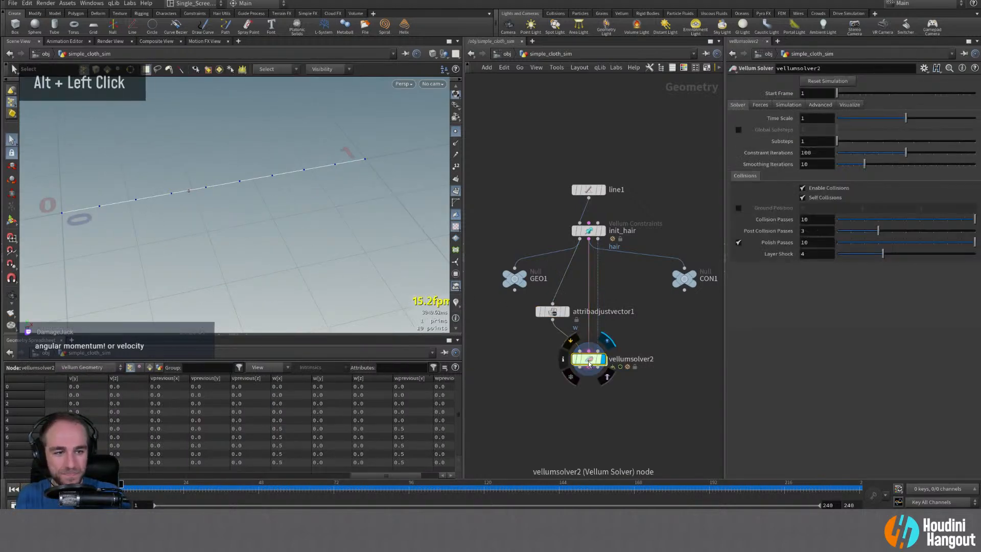
{"action": "left_click", "coordinate": [589, 232]}
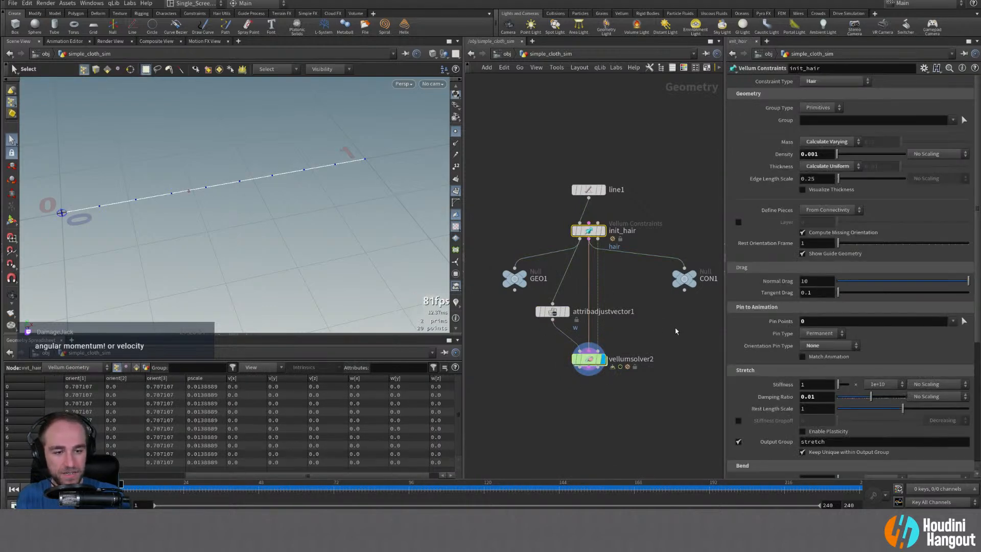
{"action": "left_click", "coordinate": [551, 311]}
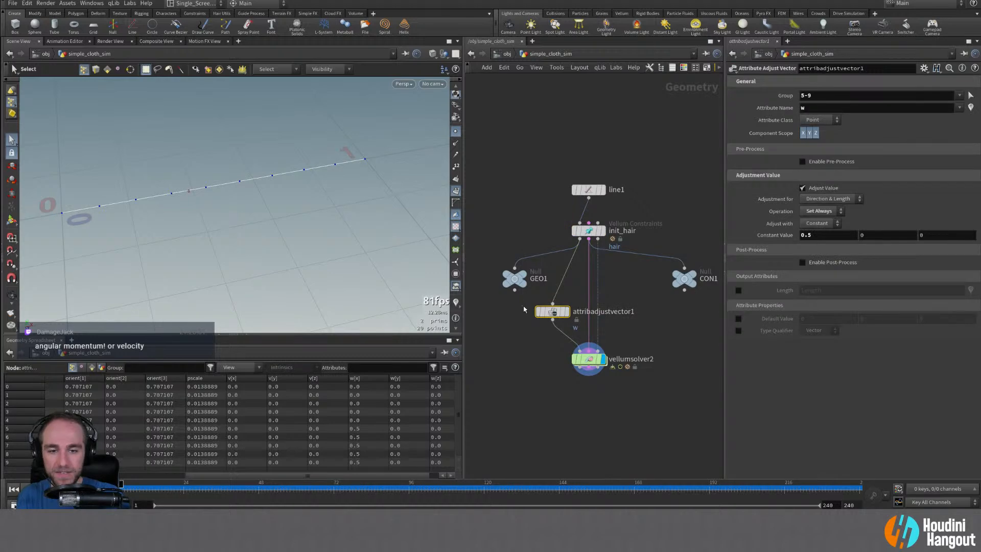
{"action": "key", "text": "Delete"}
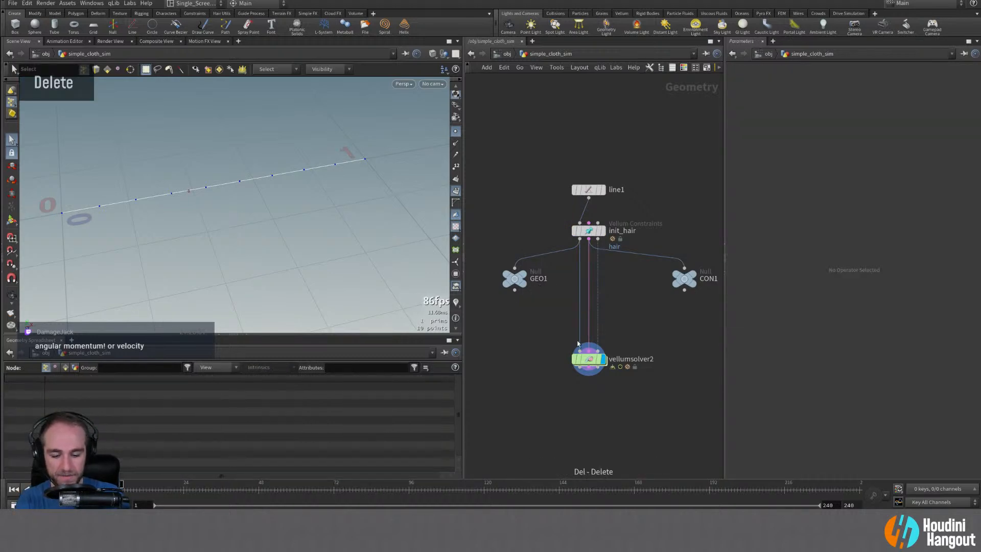
{"action": "left_click_drag", "start_coordinate": [582, 358], "coordinate": [582, 320]}
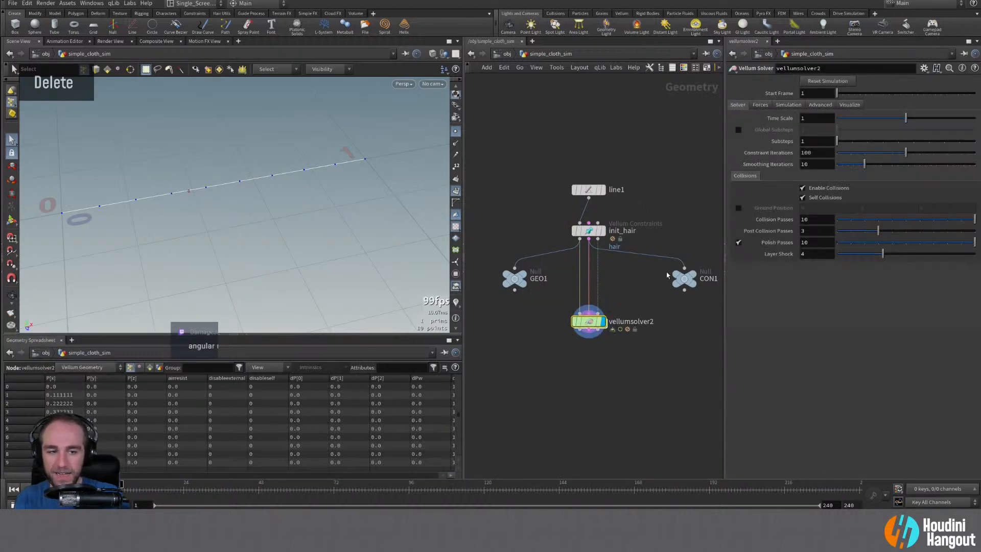
- Set init_hair's Orientation Pin Type to Same as Position
{"action": "left_click", "coordinate": [588, 231]}
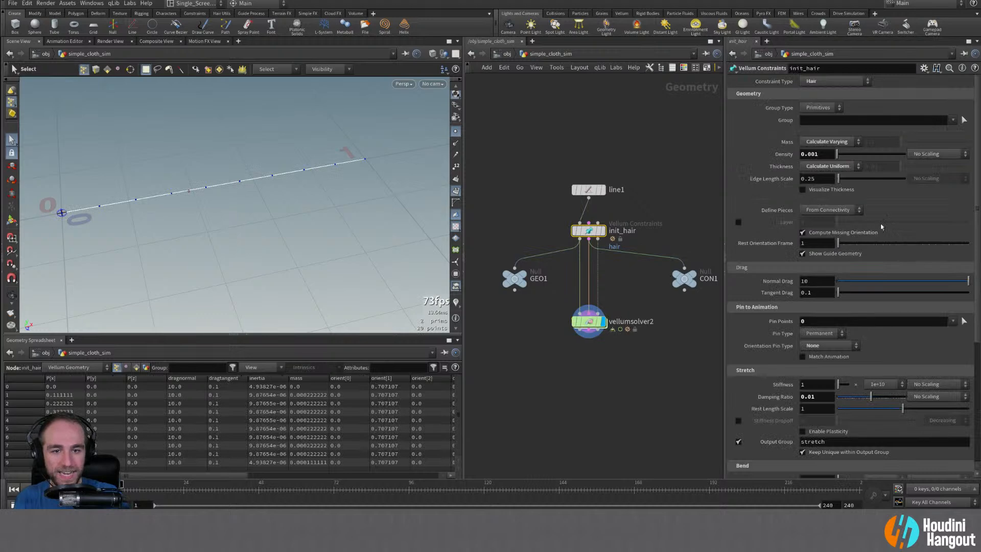
{"action": "left_click", "coordinate": [812, 345]}
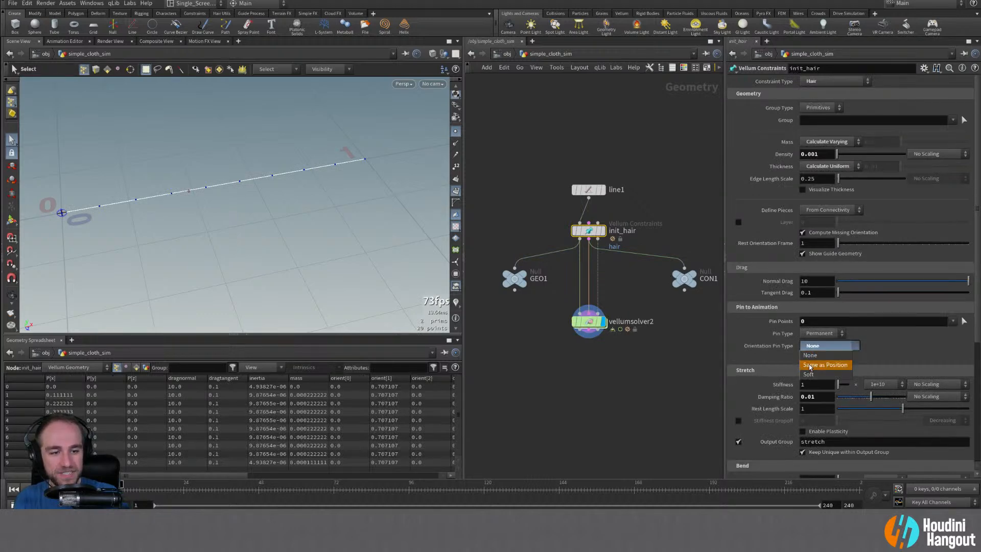
{"action": "left_click", "coordinate": [810, 366]}
{"action": "left_click", "coordinate": [817, 345]}
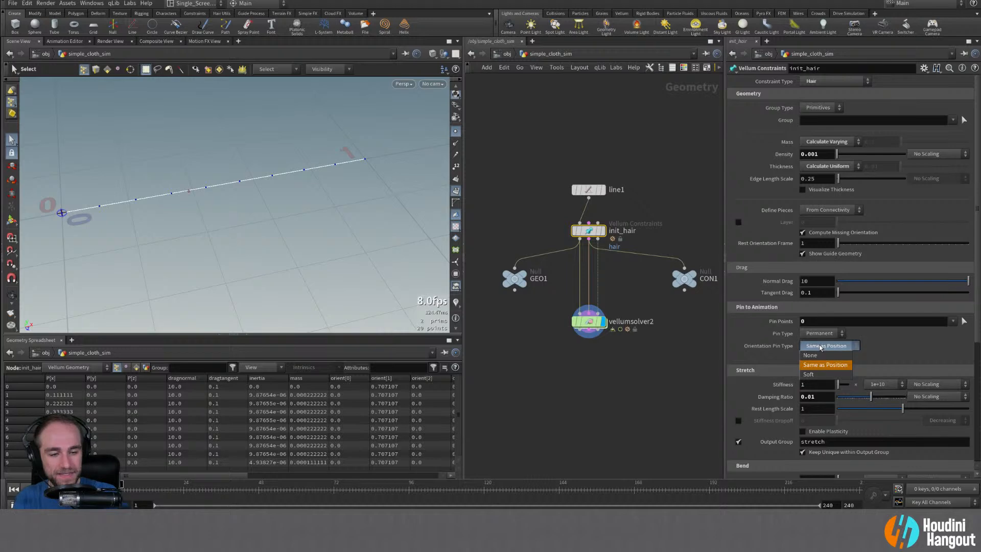
{"action": "left_click", "coordinate": [818, 363]}
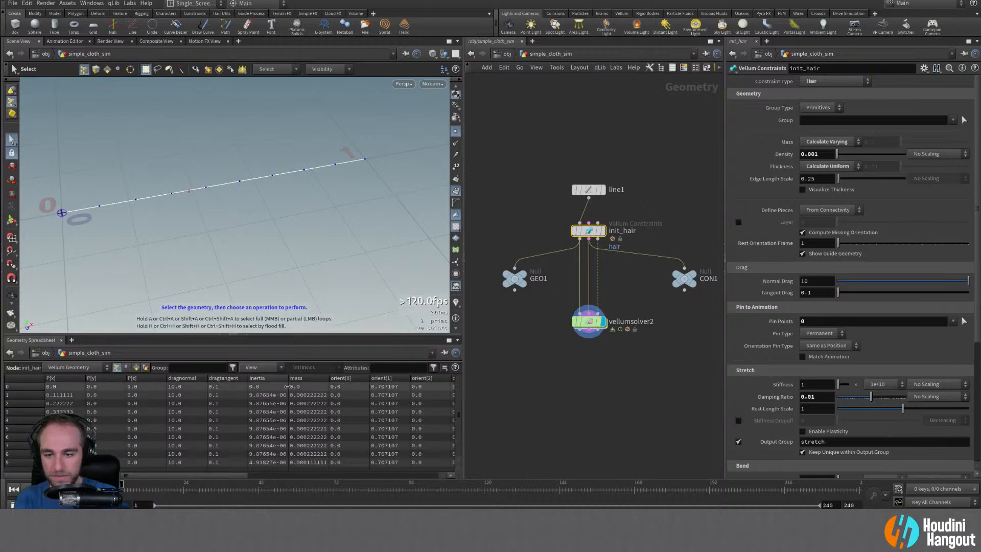
- Compare the pinned point's inertia by switching init_hair's Orientation Pin Type between None and Same as Position, ending on Same as Position
{"action": "left_click_drag", "start_coordinate": [216, 475], "coordinate": [124, 476]}
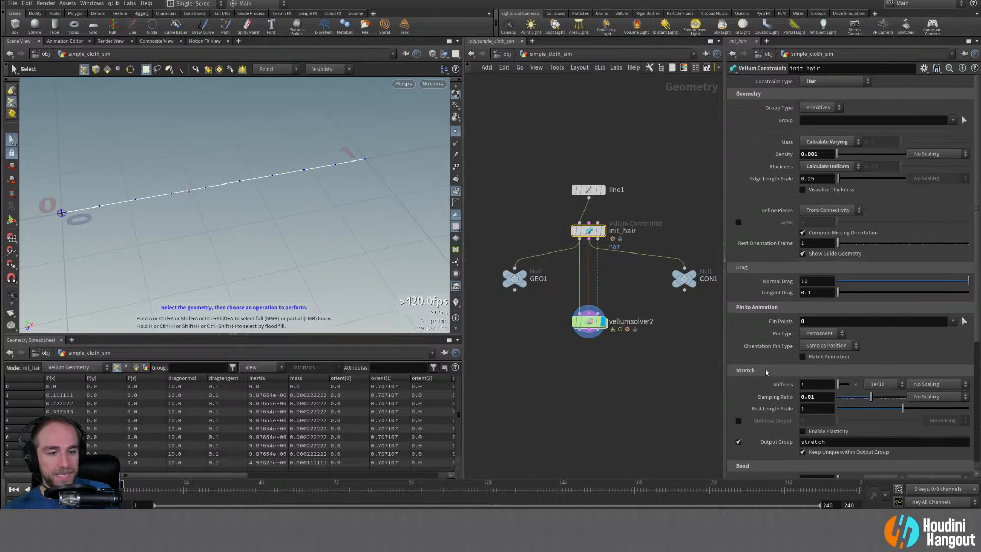
{"action": "left_click", "coordinate": [814, 348]}
{"action": "left_click", "coordinate": [812, 356]}
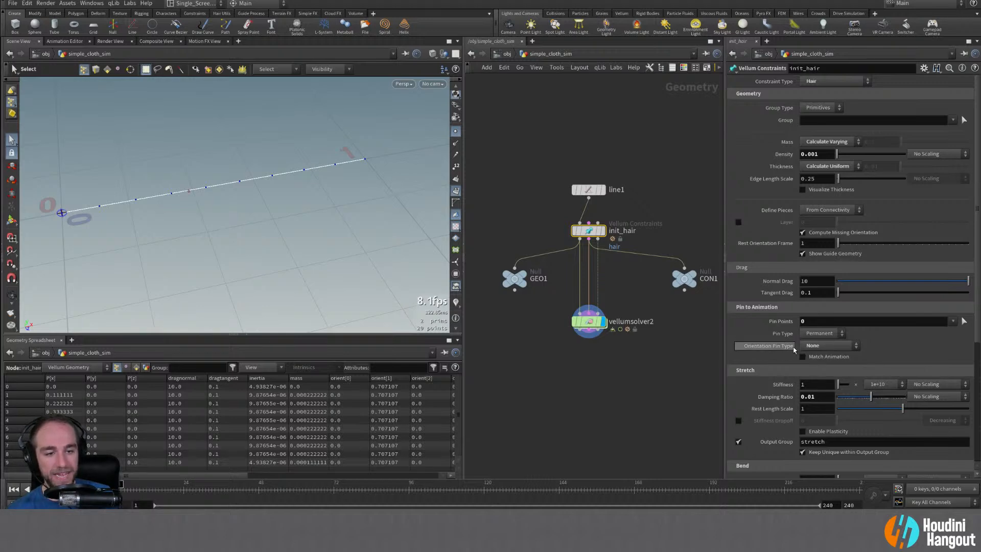
{"action": "left_click", "coordinate": [814, 347]}
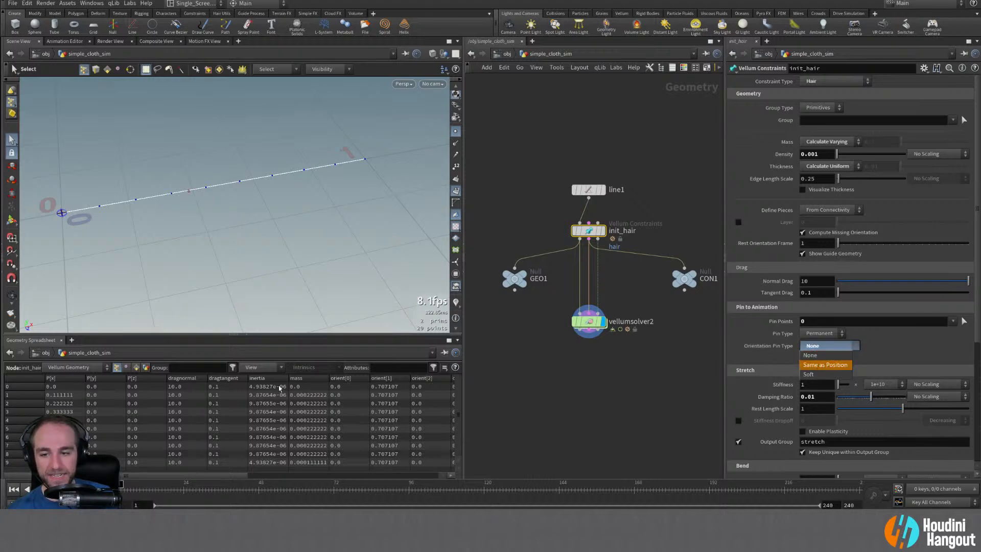
{"action": "left_click", "coordinate": [808, 356]}
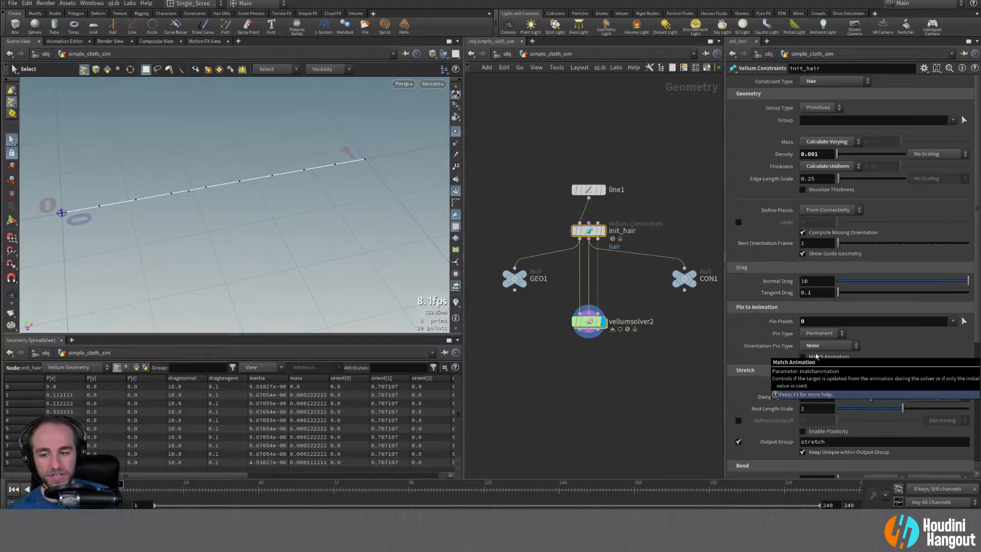
{"action": "left_click", "coordinate": [812, 347]}
{"action": "left_click", "coordinate": [812, 364]}
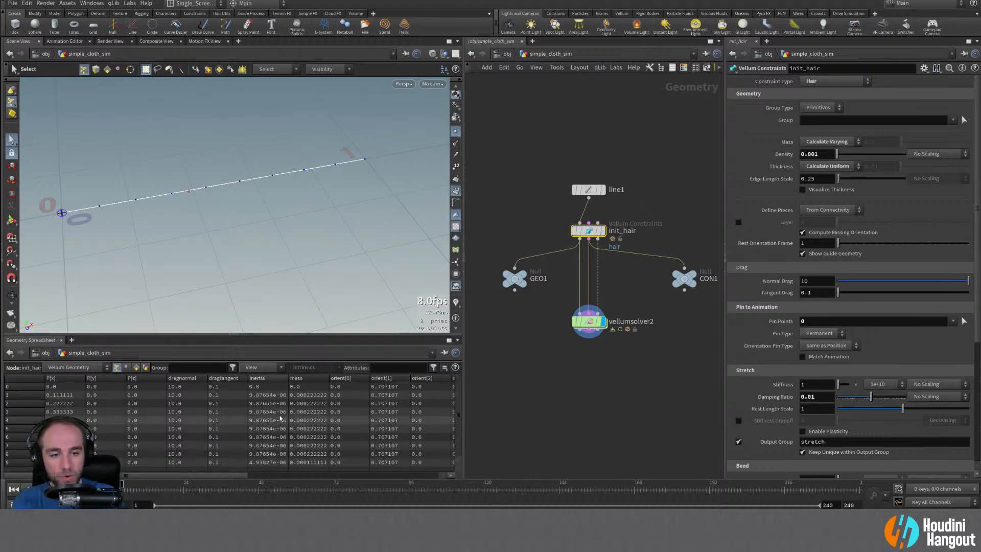
- Select vellumsolver2, play the simulation with the root orientation pinned, inspect the hair near the pinned point, and return to the first frame
{"action": "left_click", "coordinate": [586, 322]}
{"action": "middle_click_drag", "start_coordinate": [115, 188], "coordinate": [166, 193], "text": "alt"}
{"action": "left_click_drag", "start_coordinate": [166, 193], "coordinate": [135, 188], "text": "alt"}
{"action": "key", "text": "s"}
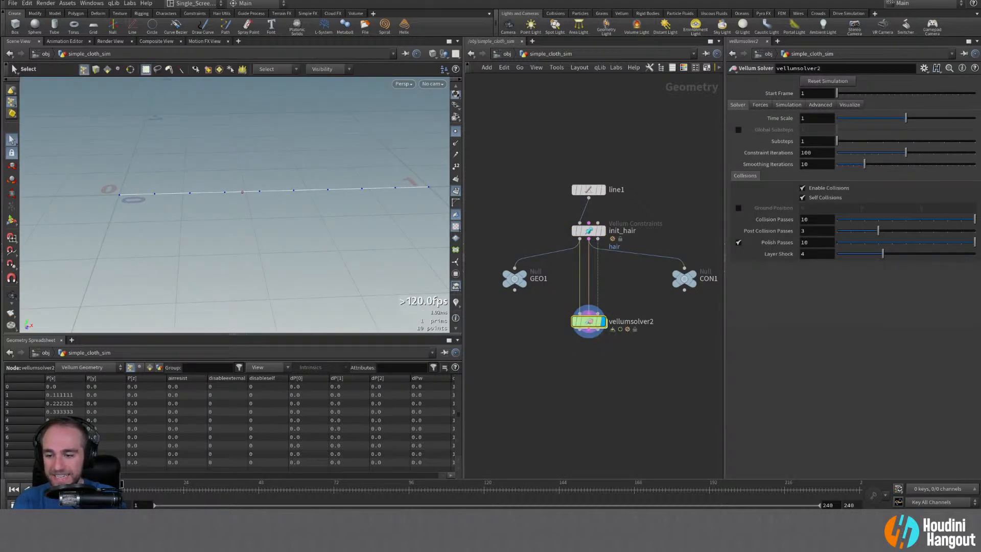
{"action": "left_click", "coordinate": [45, 489]}
{"action": "right_click_drag", "start_coordinate": [147, 194], "coordinate": [159, 192], "text": "alt"}
{"action": "mouse_move", "coordinate": [159, 192]}
{"action": "left_mouse_down", "text": "alt"}
{"action": "mouse_move", "coordinate": [157, 177]}
{"action": "mouse_move", "coordinate": [200, 169]}
{"action": "mouse_move", "coordinate": [148, 192]}
{"action": "left_mouse_up", "text": "alt"}
{"action": "middle_click_drag", "start_coordinate": [142, 195], "coordinate": [205, 156], "text": "alt"}
{"action": "right_click_drag", "start_coordinate": [204, 156], "coordinate": [199, 151], "text": "alt"}
{"action": "left_click_drag", "start_coordinate": [199, 151], "coordinate": [144, 147], "text": "alt"}
{"action": "right_click_drag", "start_coordinate": [144, 147], "coordinate": [140, 157], "text": "alt"}
{"action": "left_click_drag", "start_coordinate": [140, 157], "coordinate": [327, 148], "text": "alt"}
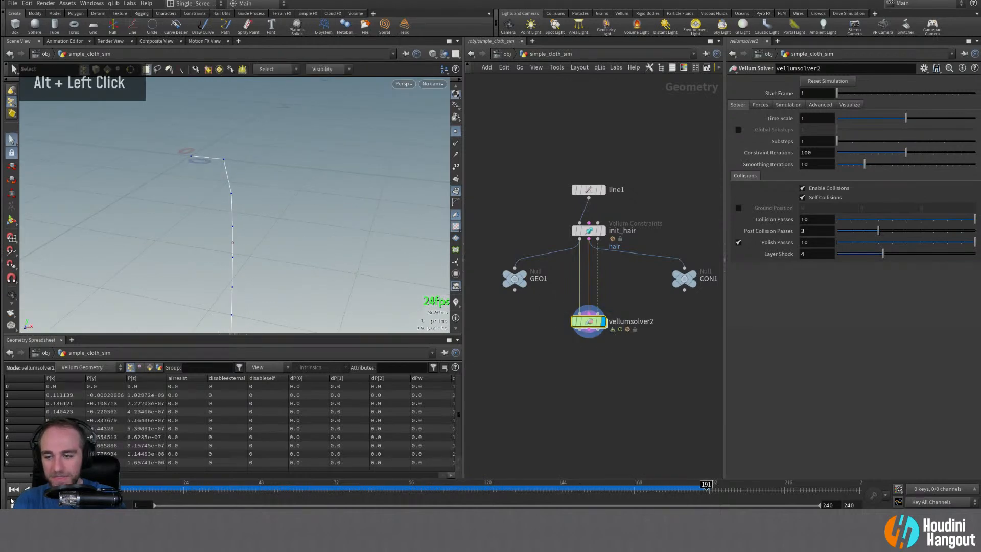
{"action": "key", "text": "ctrl+Up"}
- Try a Bend Stiffness multiplier of 0.1 on init_hair and undo the change
{"action": "left_click", "coordinate": [602, 236]}
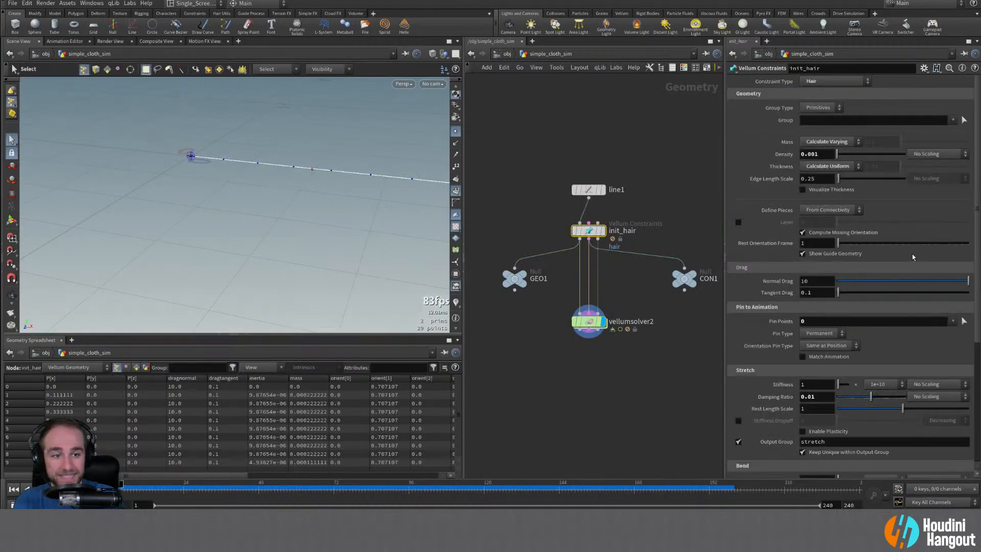
{"action": "scroll", "coordinate": [911, 253], "scroll_direction": "down", "scroll_amount": 7}
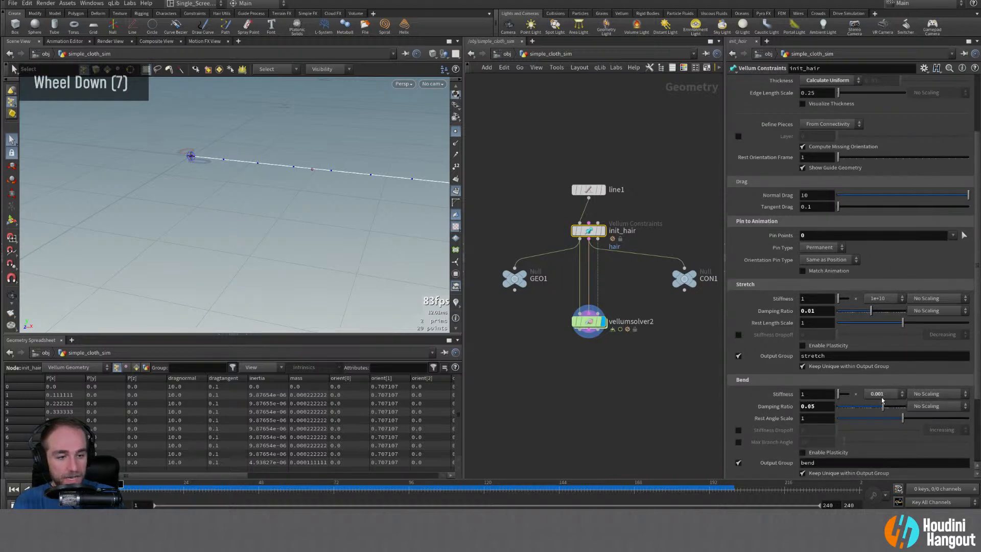
{"action": "left_click", "coordinate": [882, 400]}
{"action": "left_click", "coordinate": [876, 297]}
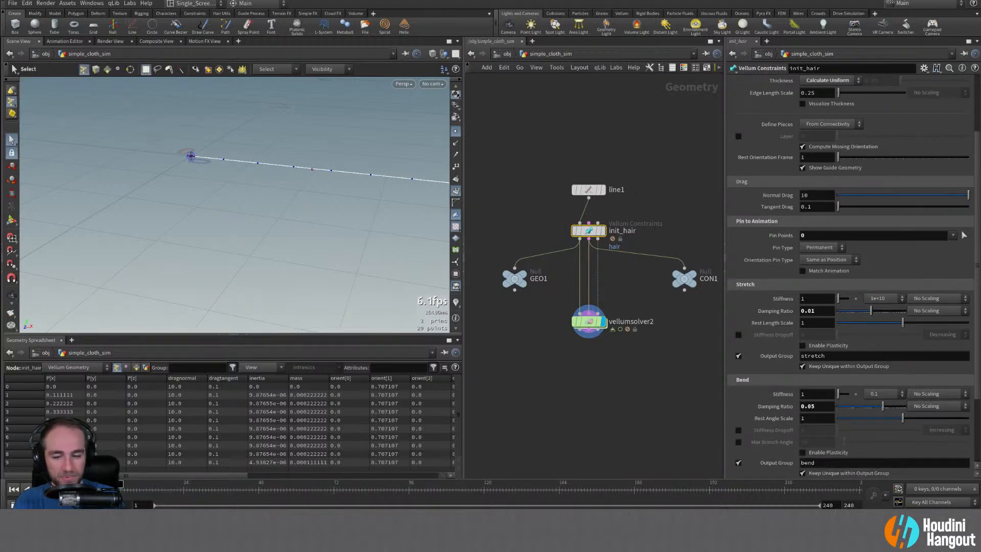
{"action": "left_click", "coordinate": [882, 394]}
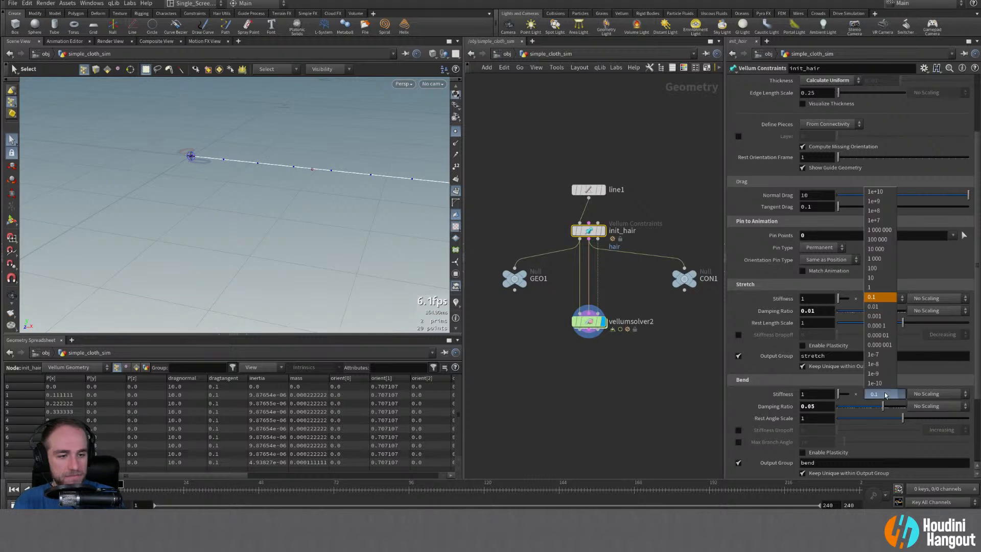
{"action": "key", "text": "ctrl+z"}
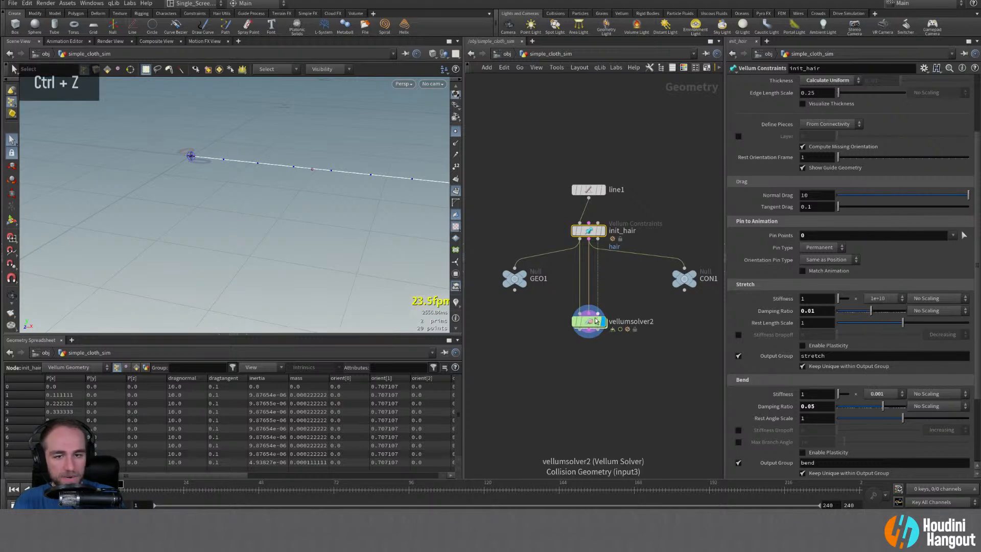
- Set vellumsolver2's Substeps to 3, test the simulation, and return to the first frame
{"action": "left_click", "coordinate": [588, 321]}
{"action": "double_click", "coordinate": [866, 141]}
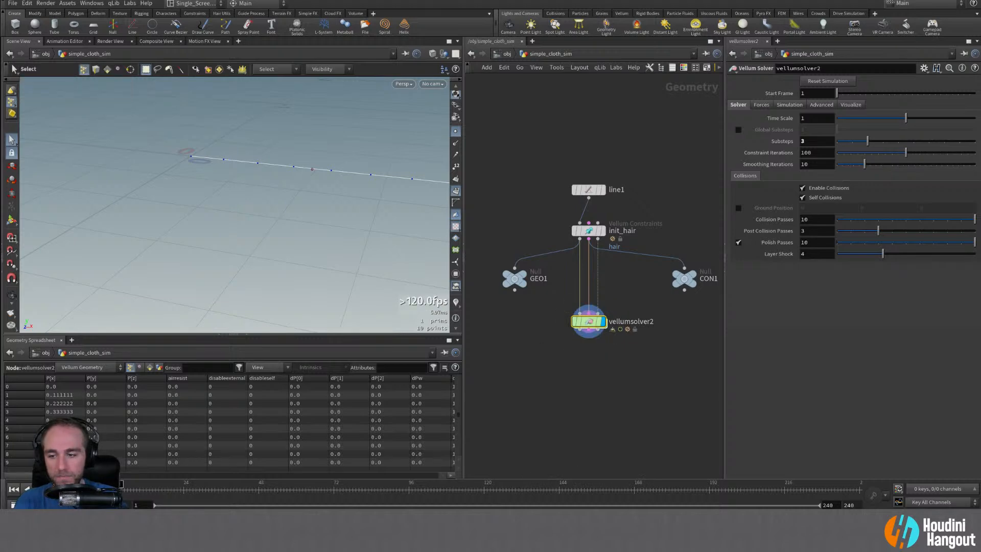
{"action": "key", "text": "Up"}
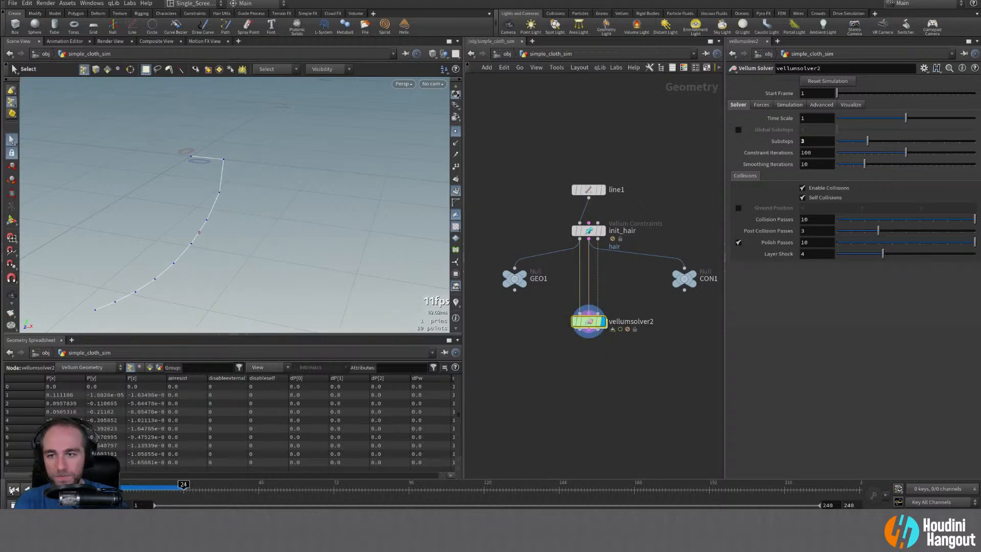
{"action": "key", "text": "ctrl+Up"}
- Set the Bend Stiffness multiplier on init_hair to 0.1
{"action": "left_click", "coordinate": [589, 231]}
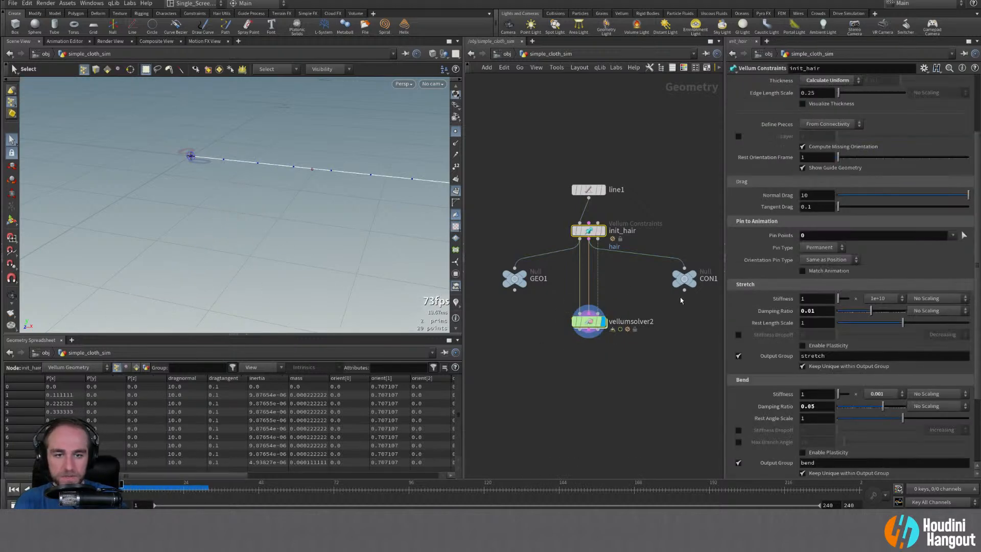
{"action": "left_click", "coordinate": [891, 395]}
{"action": "left_click", "coordinate": [872, 306]}
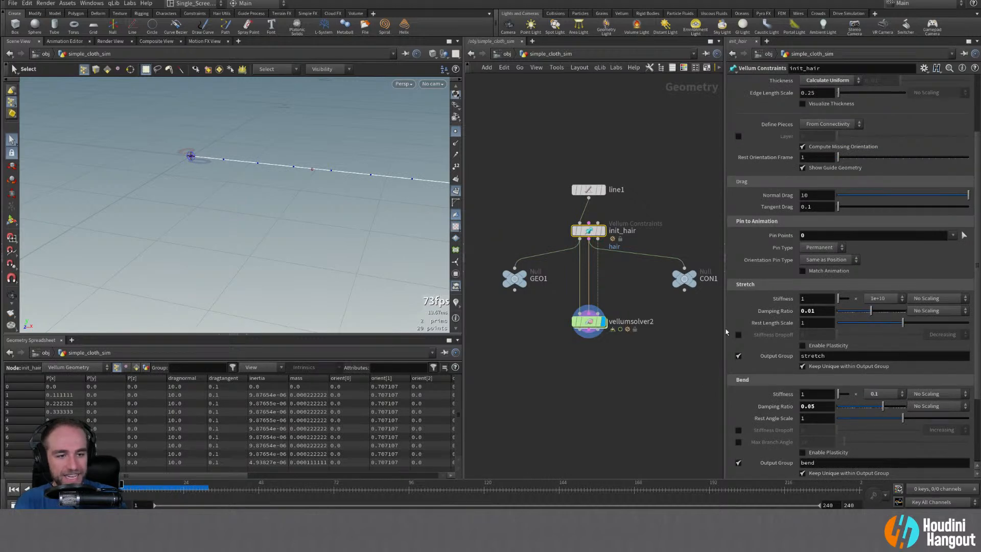
- Select vellumsolver2, play the simulation with the stiffer bend constraint, and inspect how the whole hair line bends from its pinned root
{"action": "left_click", "coordinate": [588, 321]}
{"action": "key", "text": "Up"}
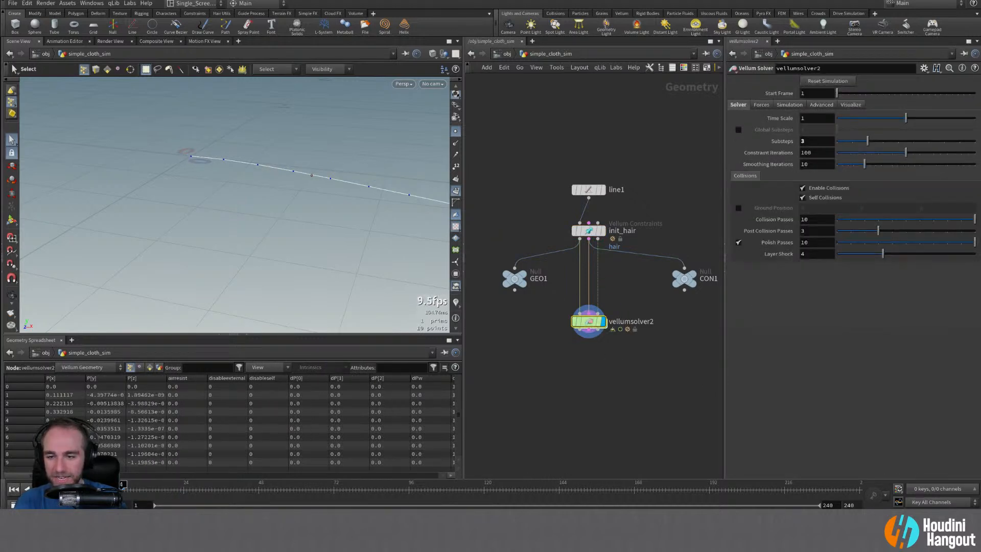
{"action": "right_click_drag", "start_coordinate": [337, 228], "coordinate": [278, 238], "text": "alt"}
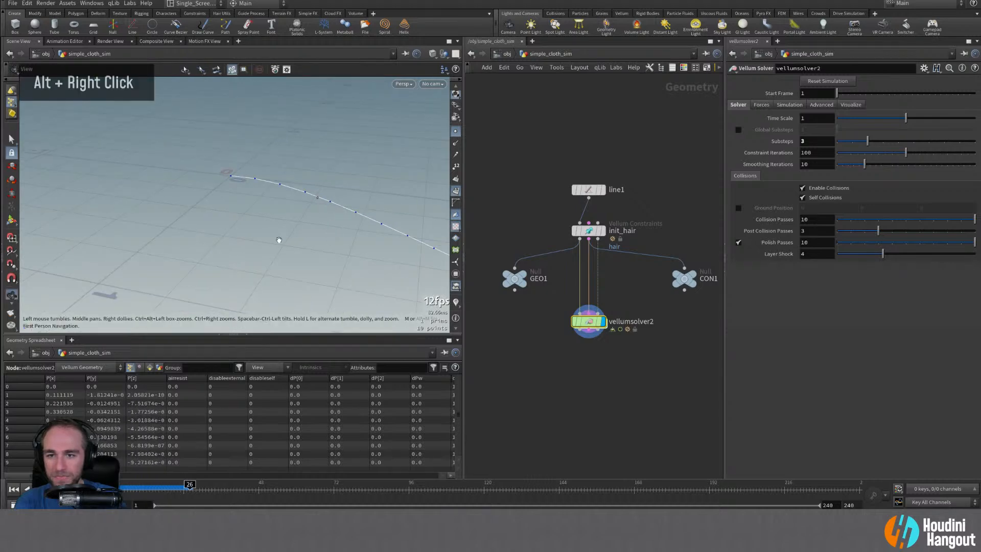
{"action": "middle_click_drag", "start_coordinate": [278, 239], "coordinate": [287, 223], "text": "alt"}
{"action": "left_click_drag", "start_coordinate": [286, 224], "coordinate": [245, 218], "text": "alt"}
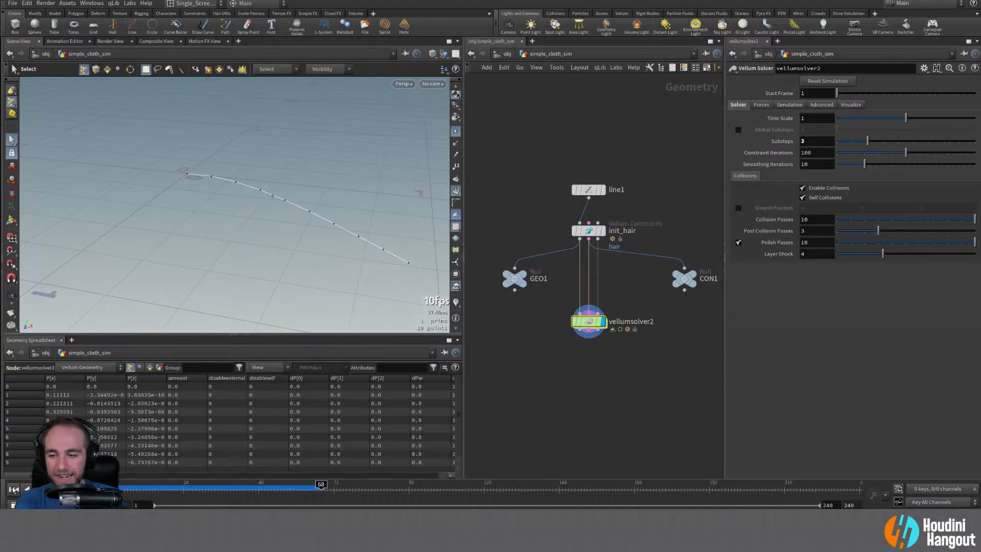
- Try Orientation Pin Type None on init_hair, play the simulation, and return to the first frame
{"action": "key", "text": "ctrl+Up"}
{"action": "left_click", "coordinate": [588, 231]}
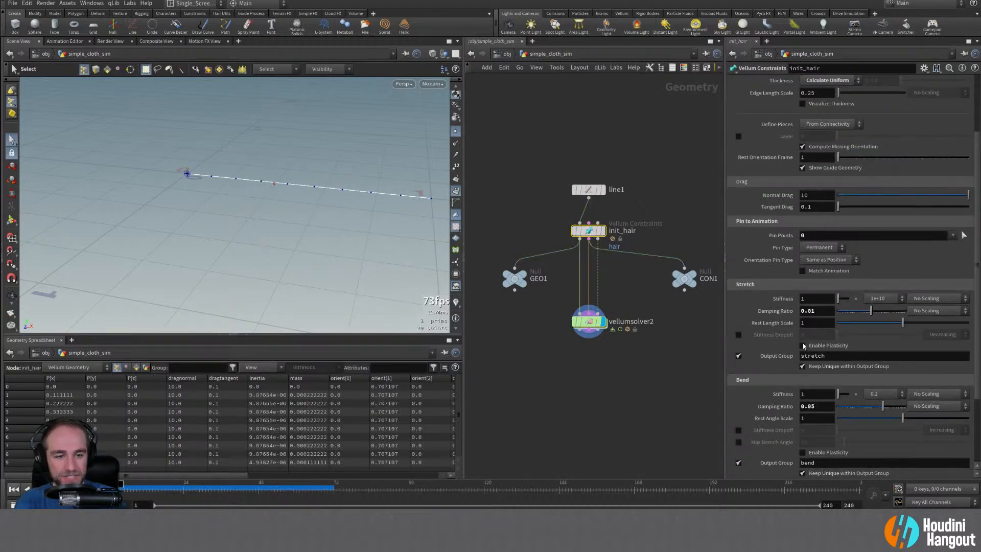
{"action": "left_click", "coordinate": [828, 260]}
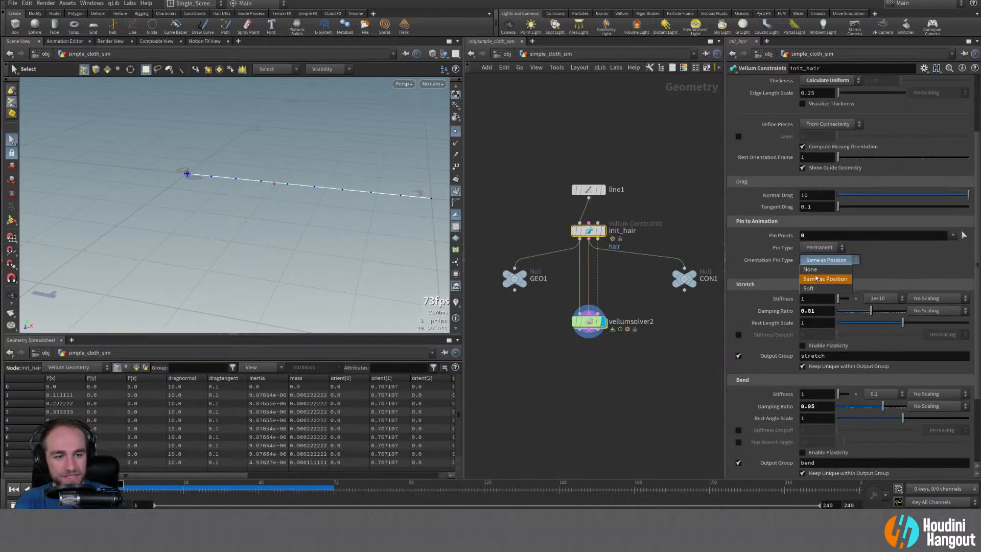
{"action": "left_click", "coordinate": [817, 258]}
{"action": "key", "text": "Up"}
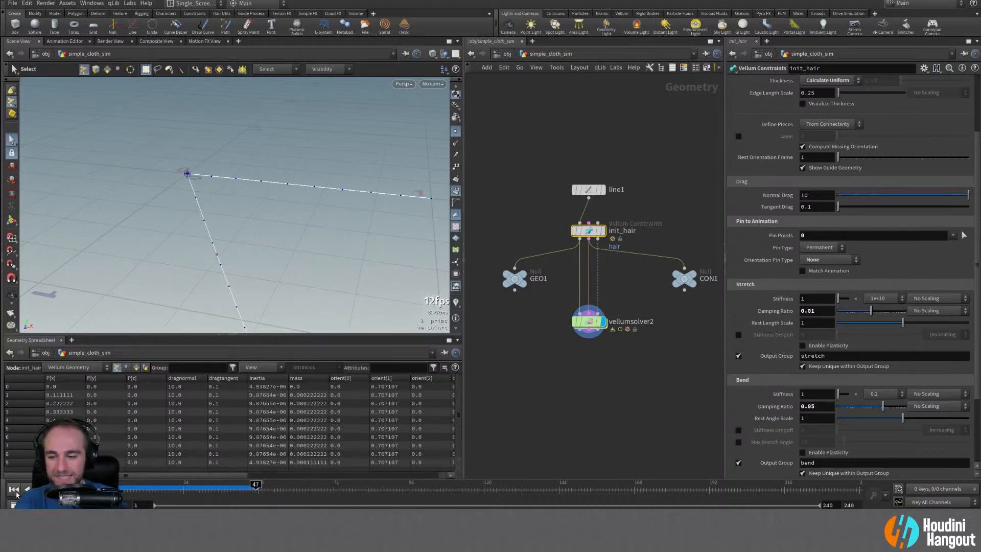
{"action": "key", "text": "ctrl+Up"}
- Set init_hair's Bend Stiffness multiplier to 0.01 and its Orientation Pin Type to Same as Position
{"action": "left_click", "coordinate": [875, 389]}
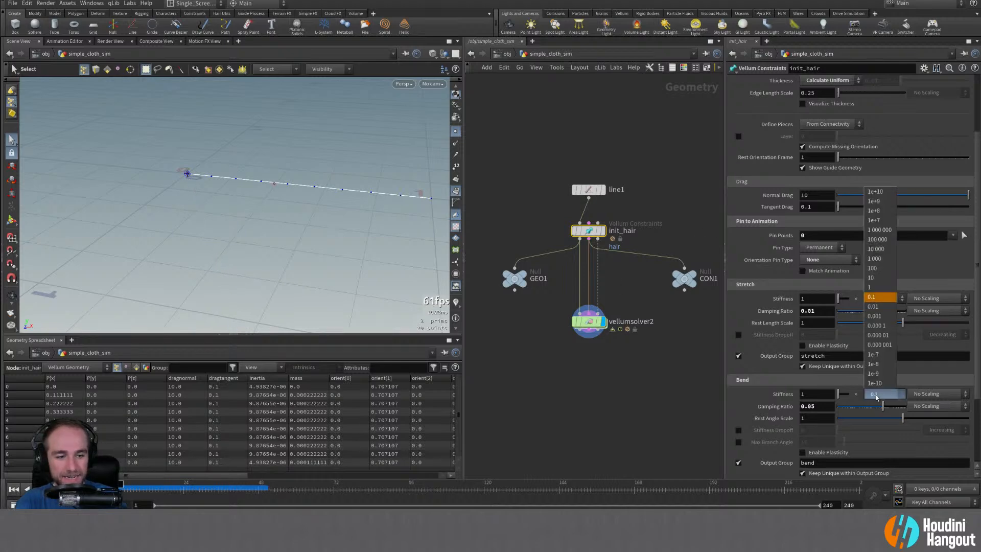
{"action": "left_click", "coordinate": [879, 308]}
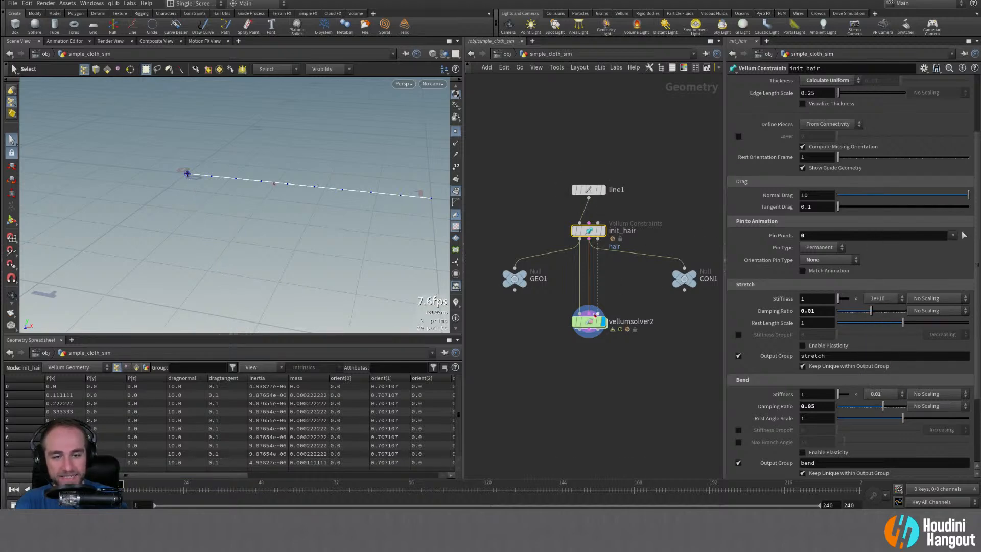
{"action": "left_click", "coordinate": [827, 259]}
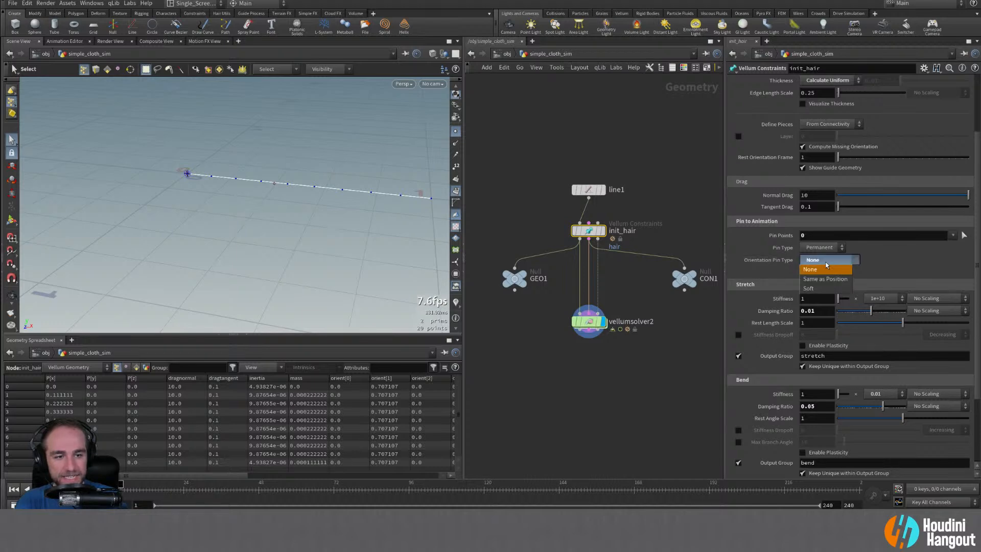
{"action": "left_click", "coordinate": [819, 280]}
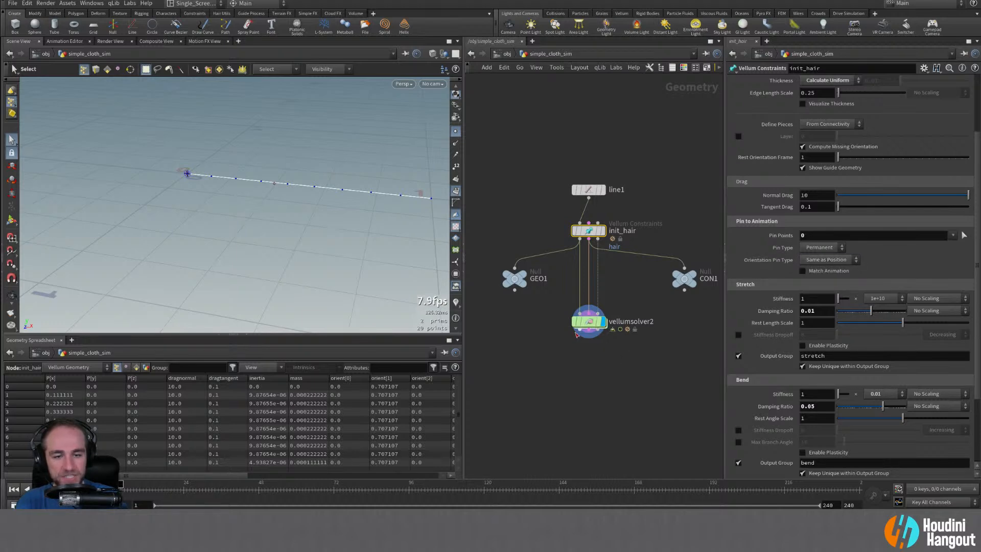
- Play the simulation from the first frame with vellumsolver2 selected and inspect the hair's bend near its pinned root
{"action": "left_click", "coordinate": [14, 488]}
{"action": "left_click", "coordinate": [40, 488]}
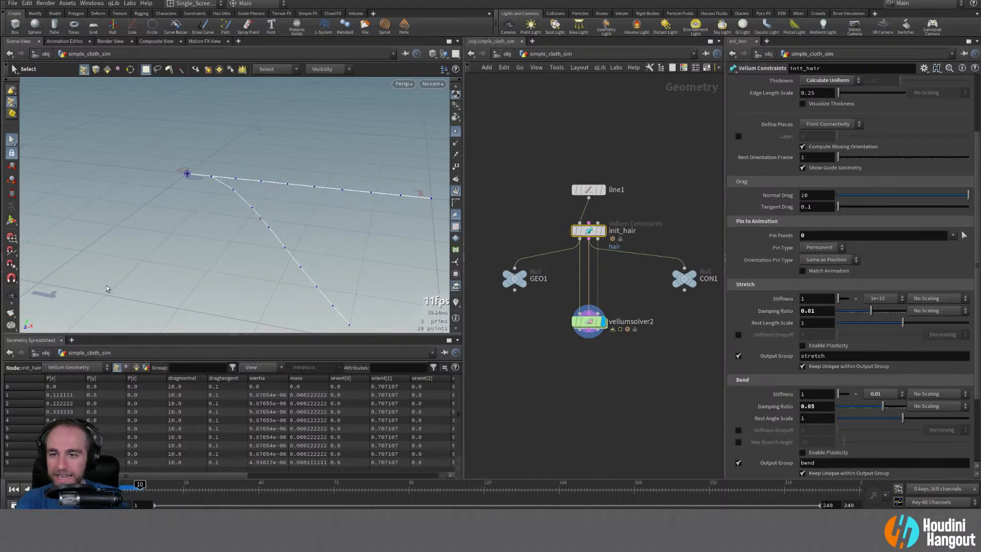
{"action": "right_click_drag", "start_coordinate": [213, 189], "coordinate": [217, 173], "text": "alt"}
{"action": "left_click", "coordinate": [586, 322]}
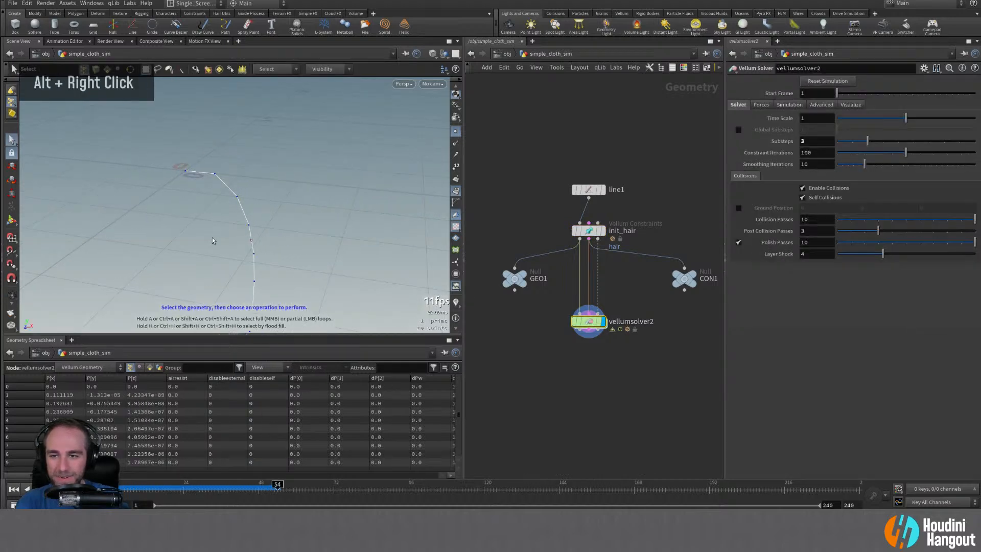
{"action": "left_click_drag", "start_coordinate": [223, 237], "coordinate": [251, 241], "text": "alt"}
{"action": "middle_click_drag", "start_coordinate": [251, 241], "coordinate": [265, 204], "text": "alt"}
{"action": "right_click_drag", "start_coordinate": [265, 204], "coordinate": [188, 228], "text": "alt"}
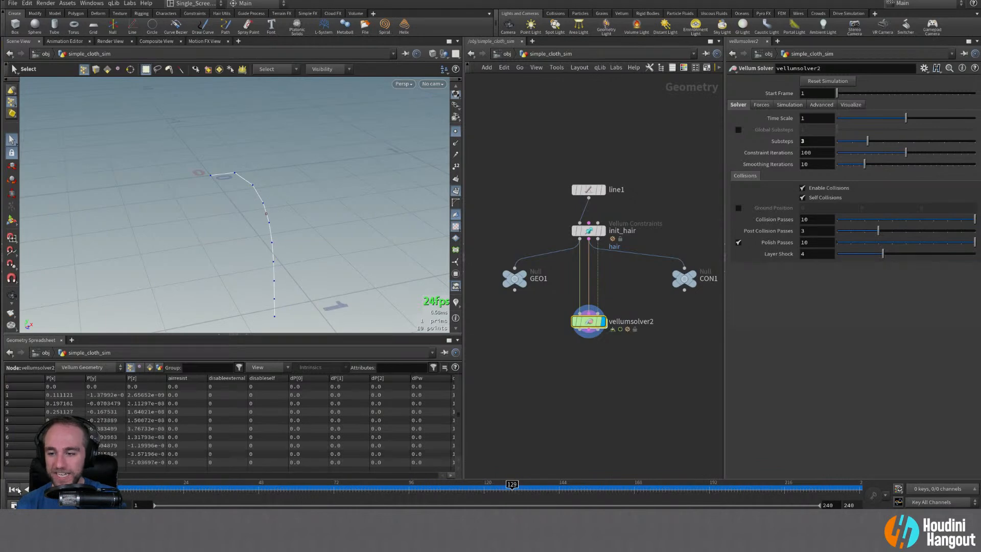
- Return to the first frame and set the Bend Stiffness value on init_hair to 5
{"action": "left_click", "coordinate": [14, 489]}
{"action": "left_click", "coordinate": [592, 227]}
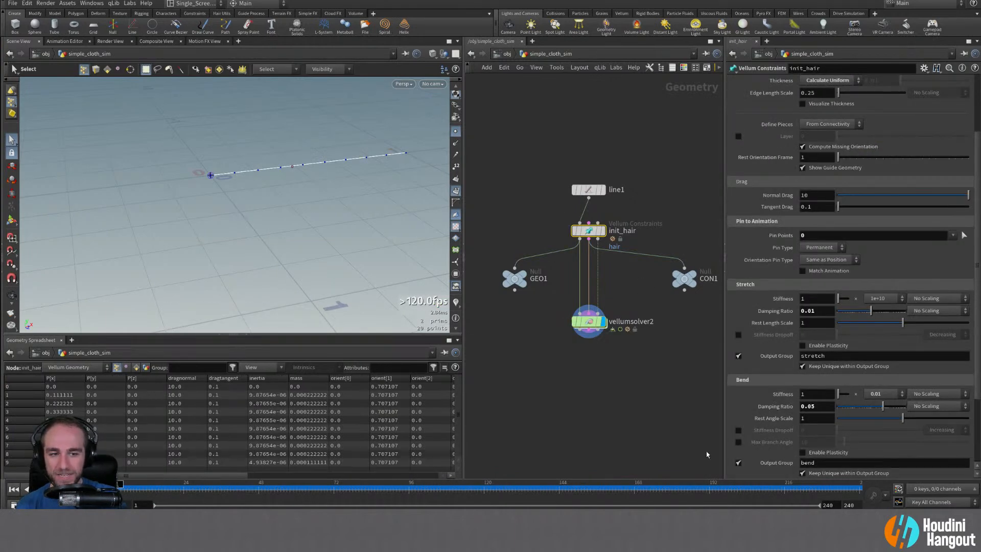
{"action": "left_click", "coordinate": [876, 394]}
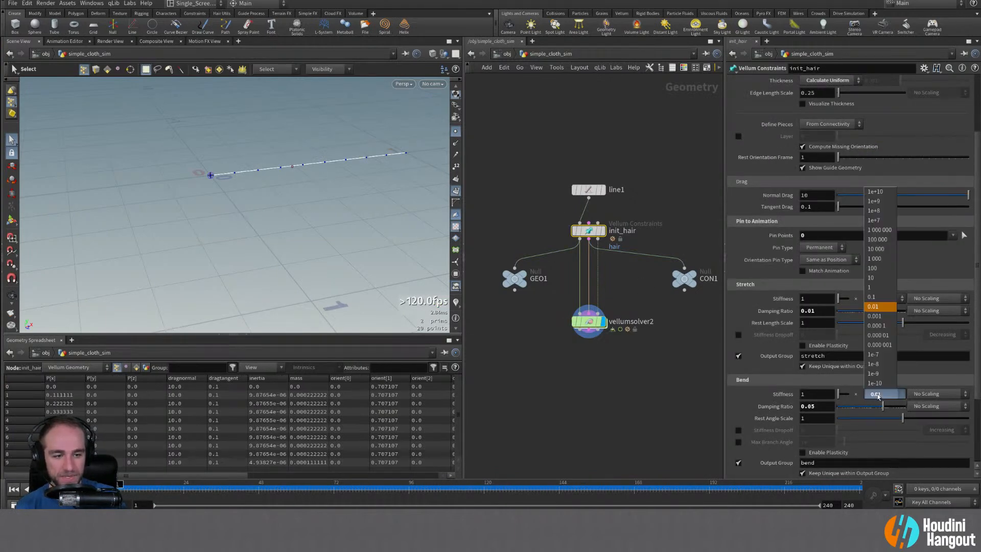
{"action": "left_click", "coordinate": [913, 369]}
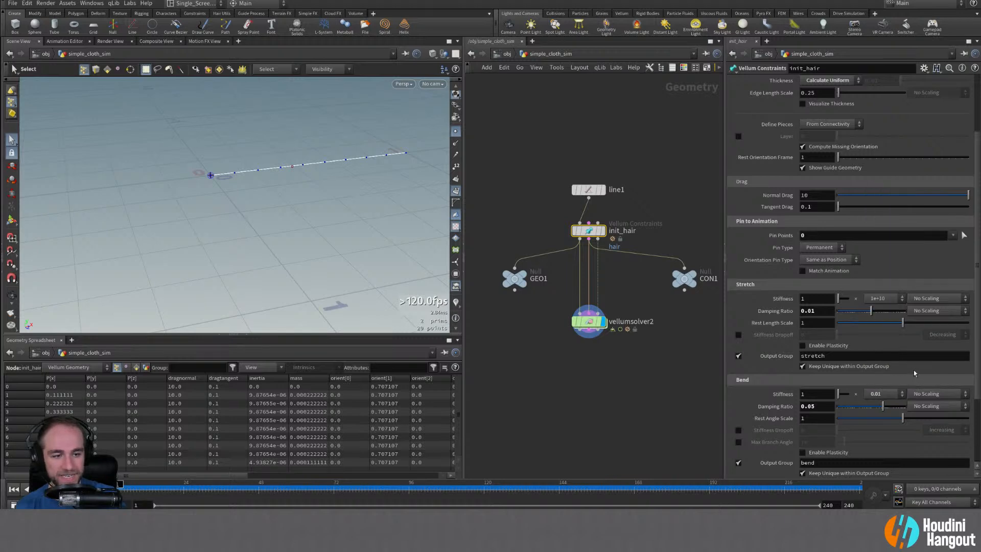
{"action": "double_click", "coordinate": [815, 393]}
{"action": "type", "text": "5"}
{"action": "key", "text": "Return"}
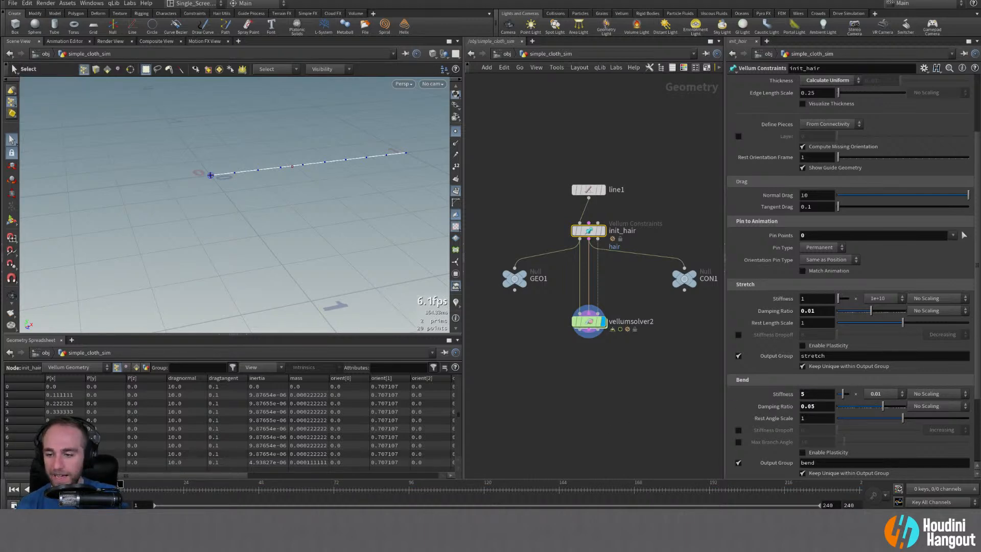
- Play the hair simulation on vellumsolver2 with the increased bend stiffness and return to the first frame
{"action": "key", "text": "Up"}
{"action": "left_click", "coordinate": [589, 321]}
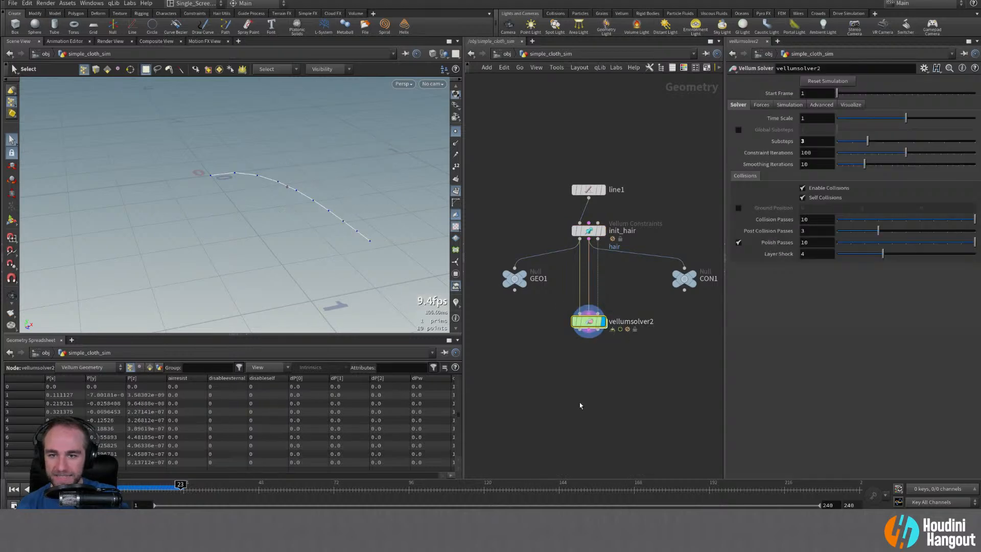
{"action": "double_click", "coordinate": [580, 404]}
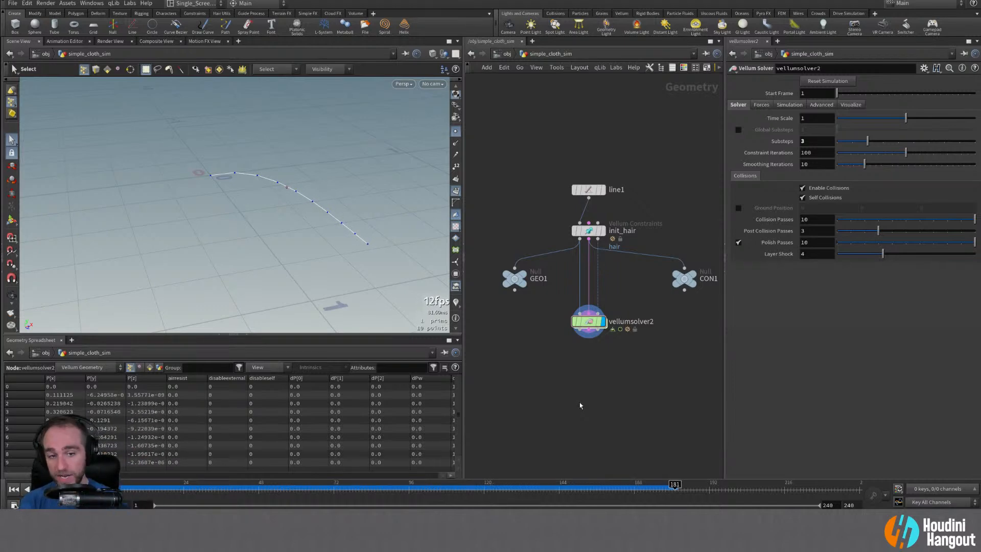
{"action": "left_click", "coordinate": [14, 489]}
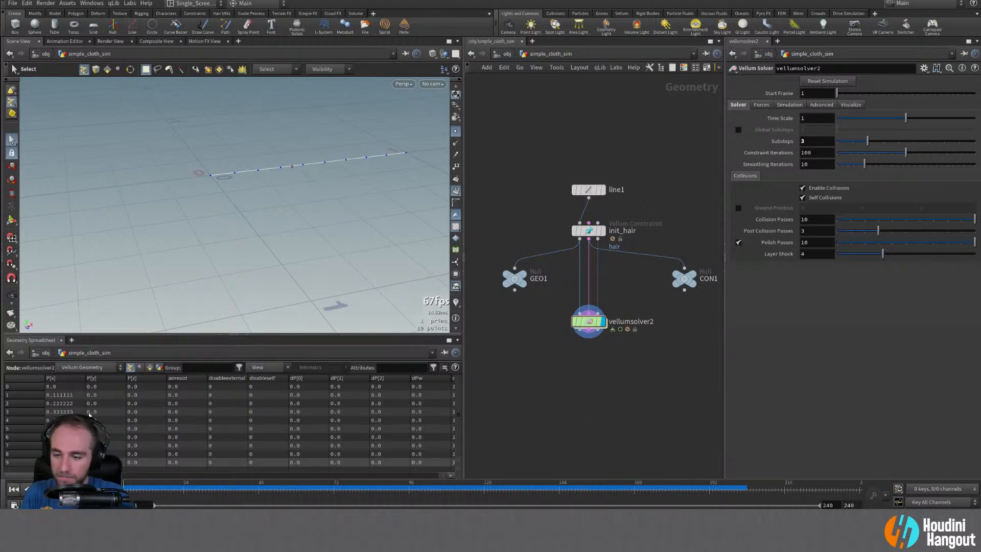
- Display CON1 and examine the stiffness, type and group attributes of its constraint primitives in the spreadsheet
{"action": "double_click", "coordinate": [684, 279]}
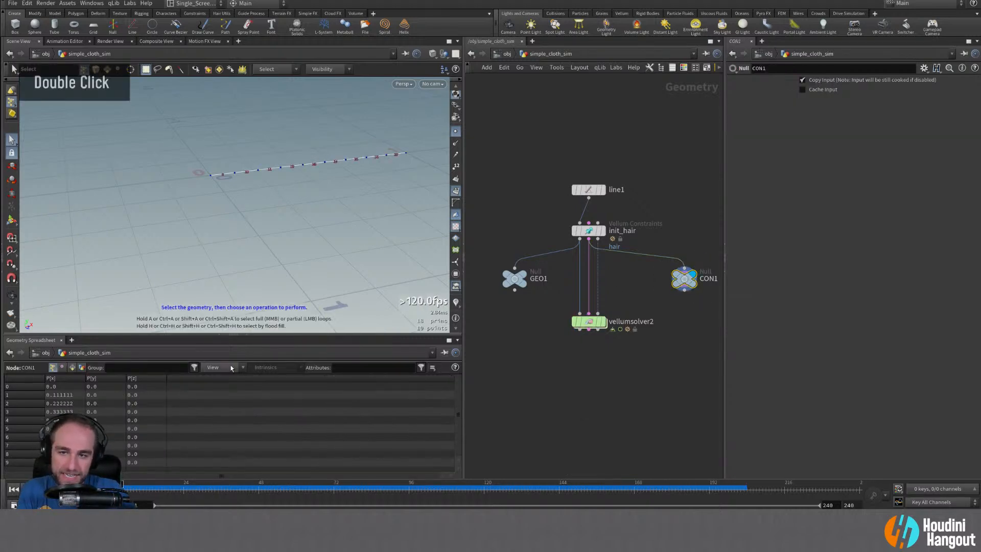
{"action": "left_click", "coordinate": [73, 367]}
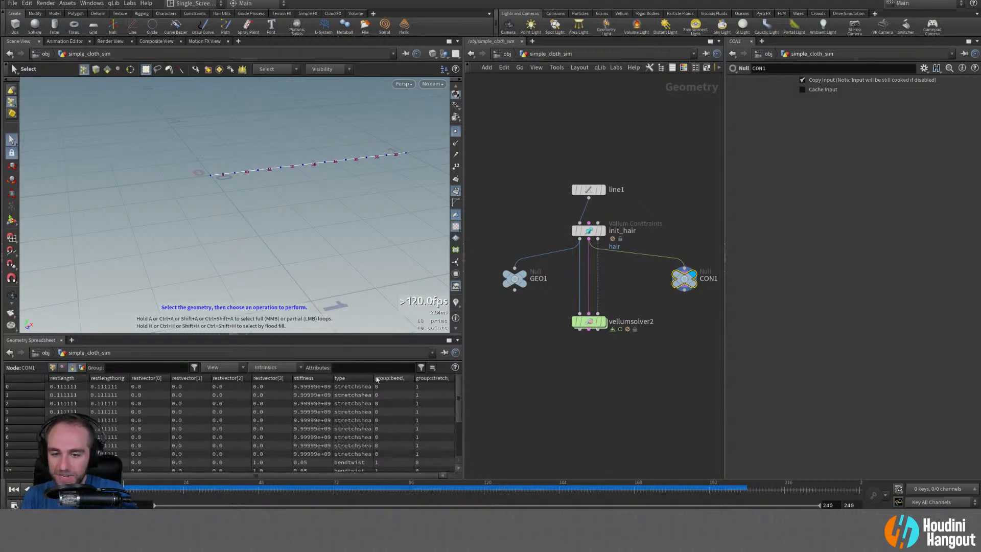
{"action": "left_click_drag", "start_coordinate": [374, 378], "coordinate": [384, 379]}
{"action": "scroll", "coordinate": [348, 423], "scroll_direction": "down", "scroll_amount": 8}
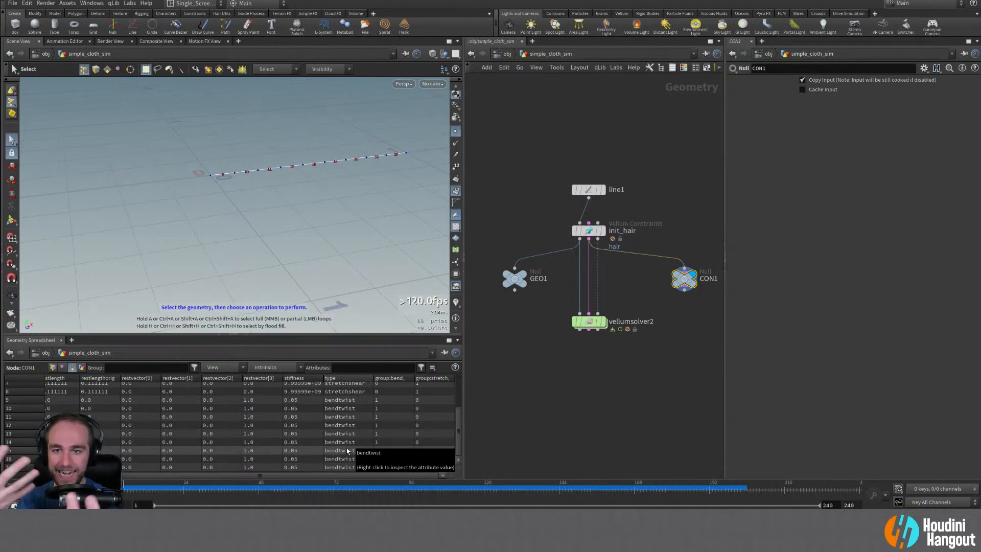
- Set init_hair's Orientation Pin Type to None and its Bend Stiffness multiplier to 0.0001
{"action": "double_click", "coordinate": [588, 231]}
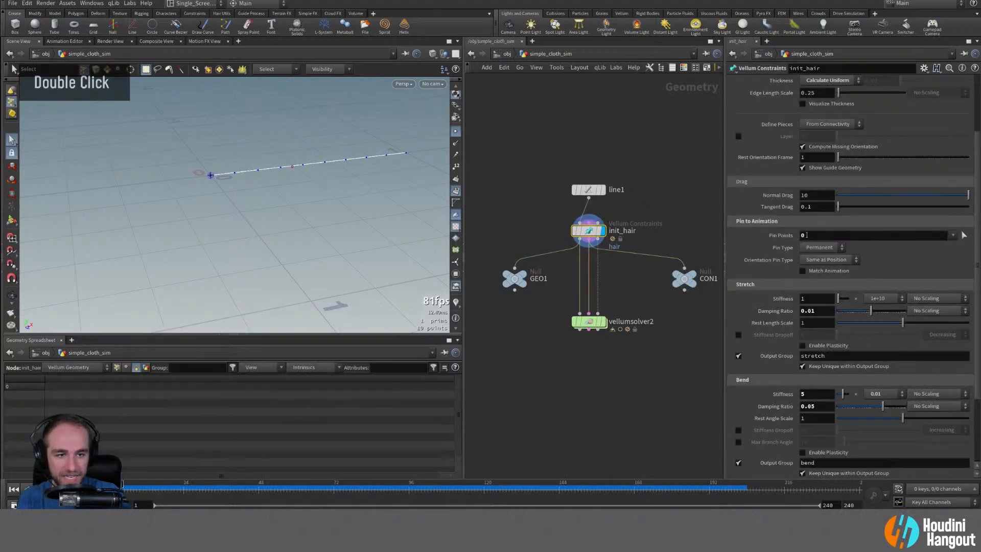
{"action": "double_click", "coordinate": [827, 260]}
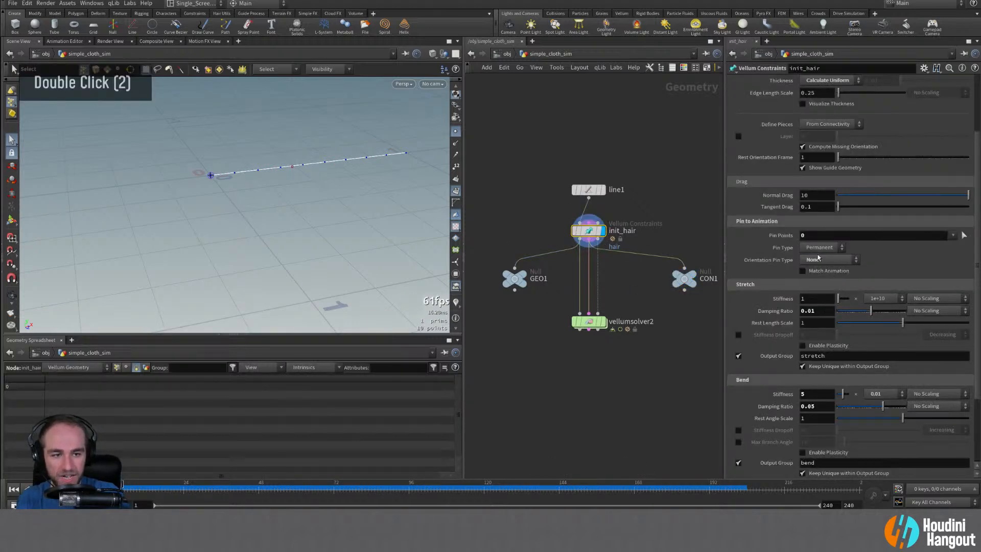
{"action": "left_click", "coordinate": [882, 394]}
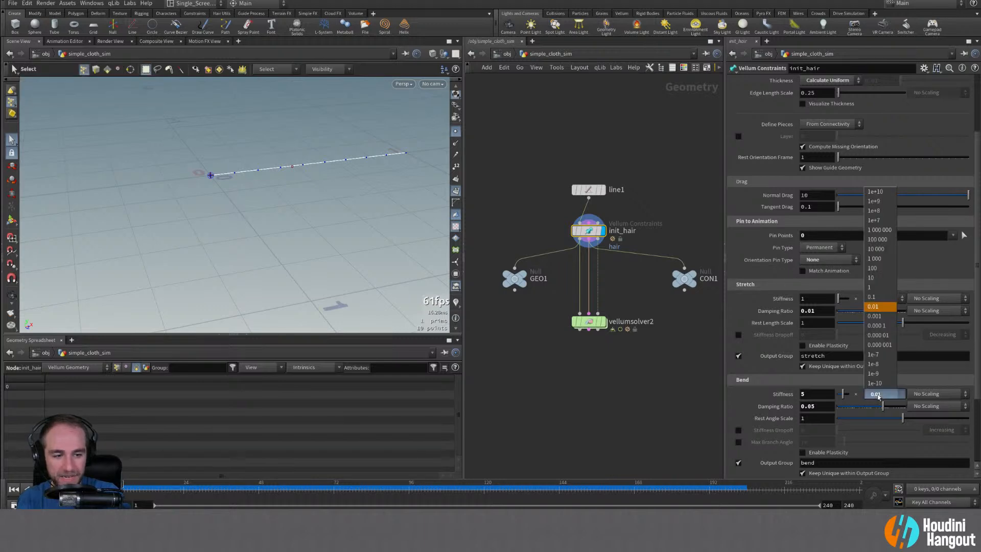
{"action": "left_click", "coordinate": [885, 327]}
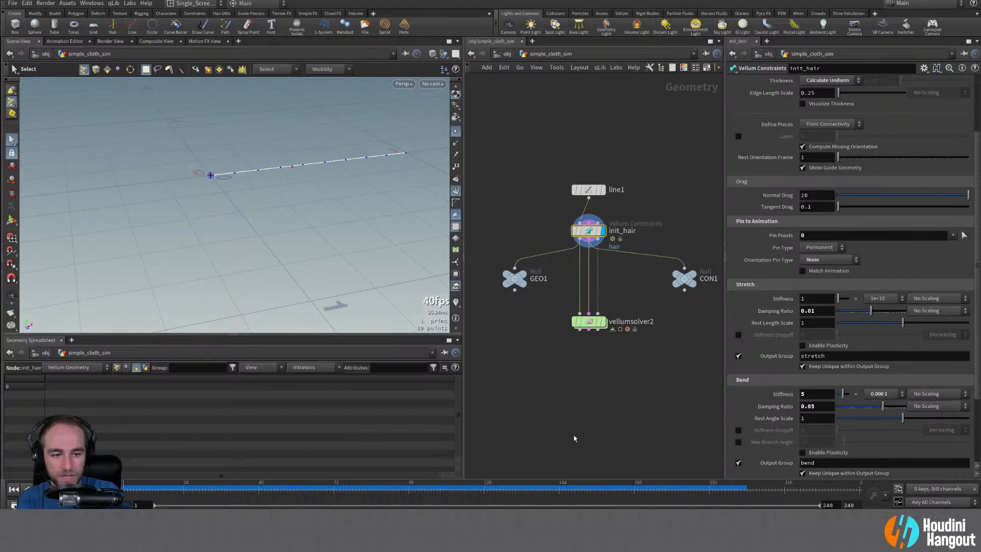
- Display vellumsolver2 and replay the simulation from the first frame to examine how the hair swings without orientation pinning
{"action": "double_click", "coordinate": [593, 321]}
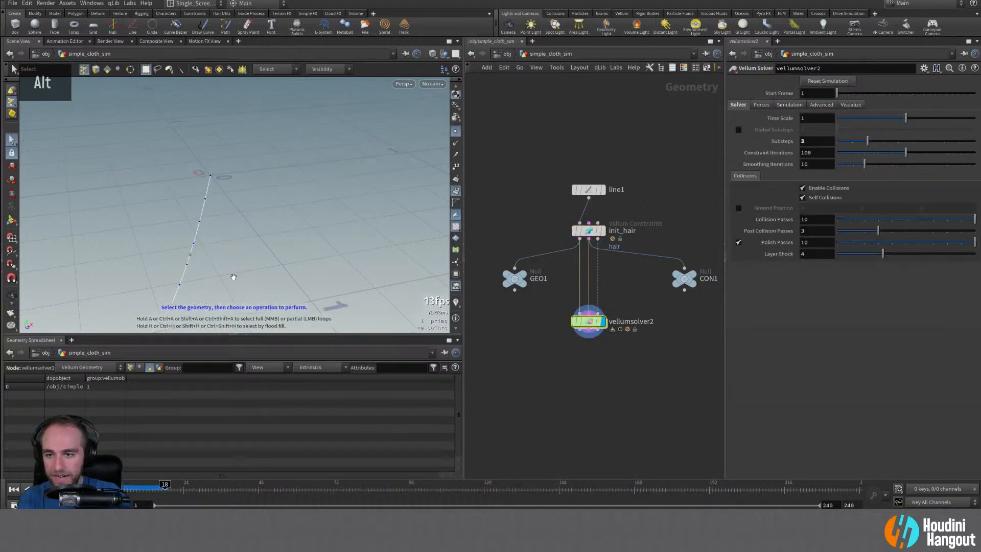
{"action": "middle_click_drag", "start_coordinate": [233, 277], "coordinate": [206, 260], "text": "alt"}
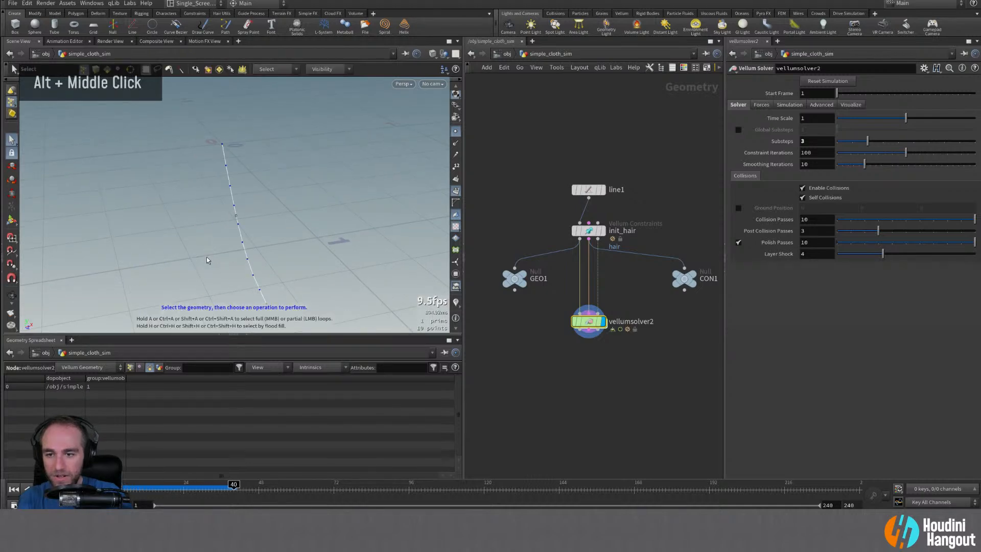
{"action": "key", "text": "ctrl+Up"}
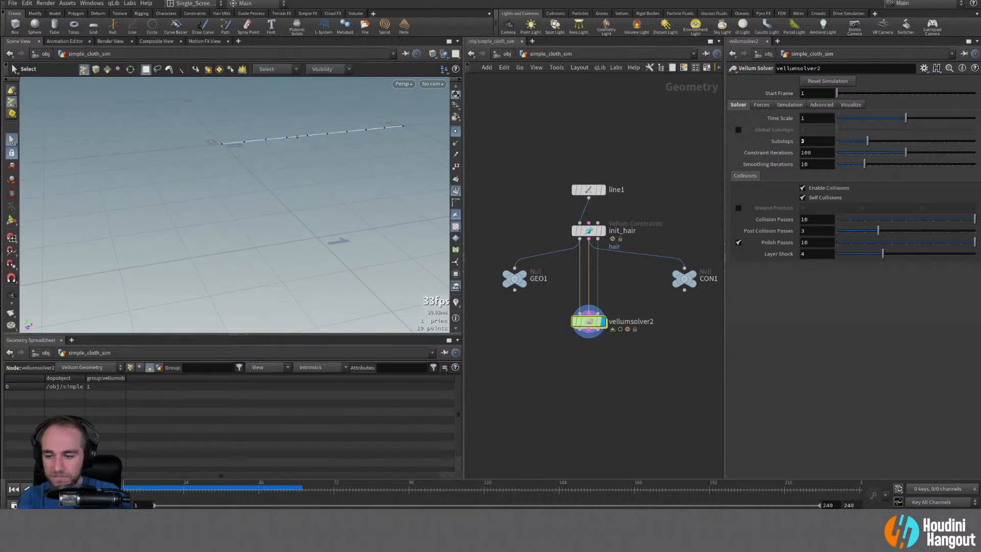
{"action": "key", "text": "Up"}
{"action": "key", "text": "ctrl+Up"}
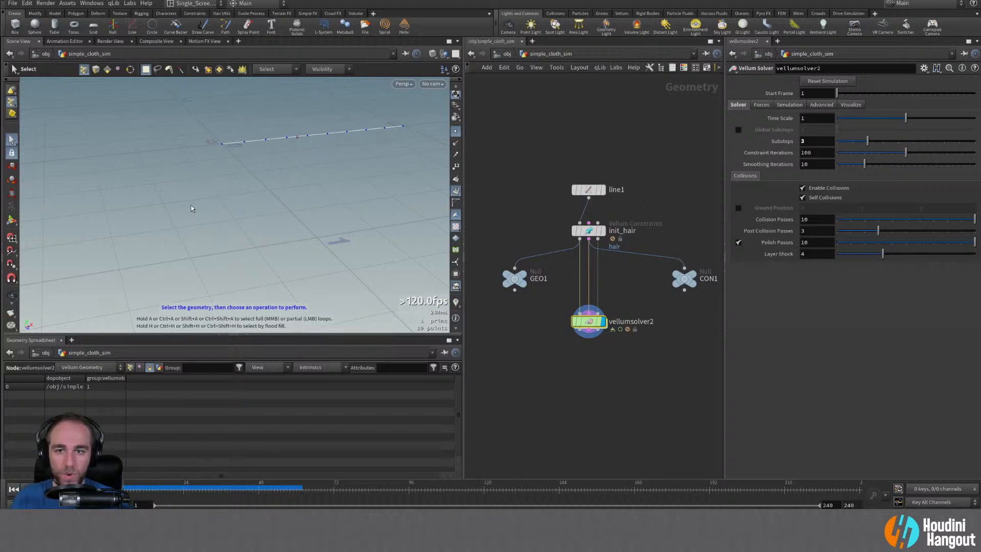
{"action": "key", "text": "Up"}
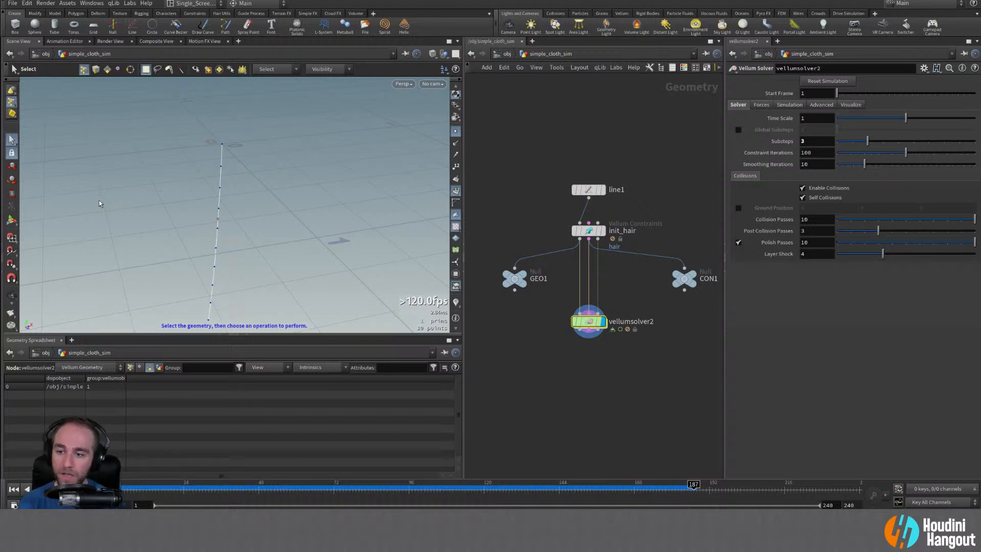
- Display CON1 again and compare the stiffness values of the stretchshear and bendtwist constraints
{"action": "middle_click_drag", "start_coordinate": [477, 195], "coordinate": [534, 164]}
{"action": "middle_click_drag", "start_coordinate": [602, 170], "coordinate": [466, 153]}
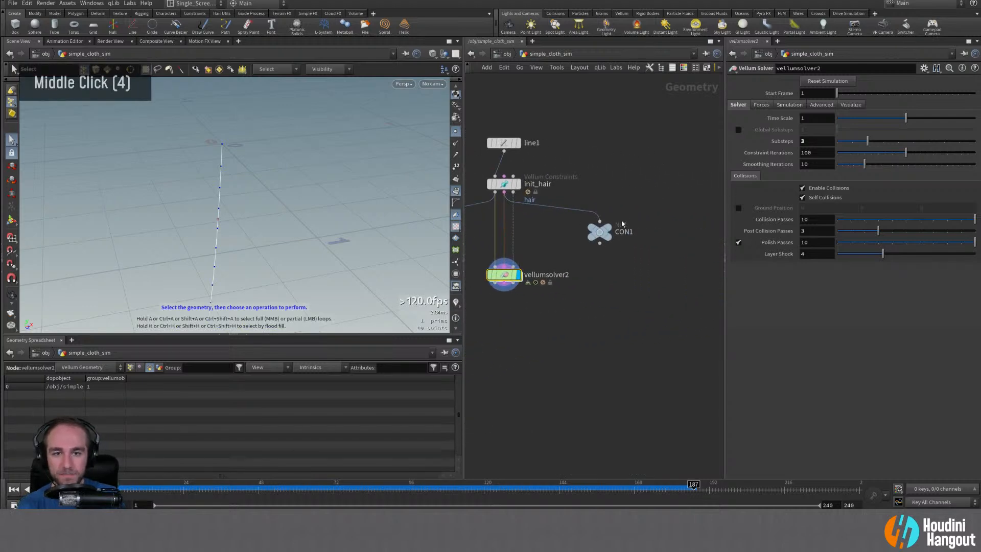
{"action": "double_click", "coordinate": [593, 234]}
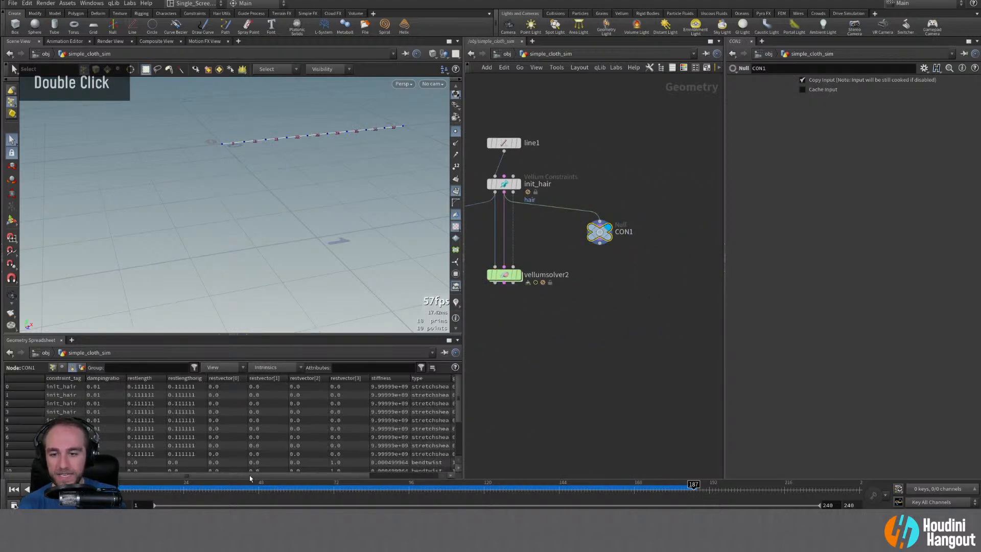
{"action": "scroll", "coordinate": [291, 476], "scroll_direction": "right", "scroll_amount": 1}
{"action": "scroll", "coordinate": [351, 440], "scroll_direction": "down", "scroll_amount": 2}
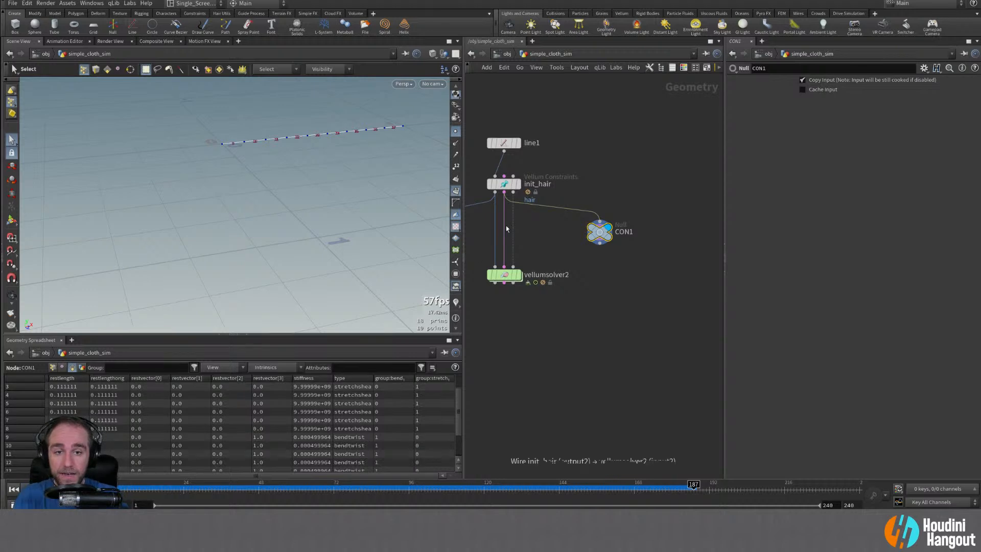
- Display the cloth setup's CON null and examine the type and stiffness attributes of its constraint primitives
{"action": "middle_click_drag", "start_coordinate": [506, 228], "coordinate": [600, 241]}
{"action": "left_click", "coordinate": [494, 241]}
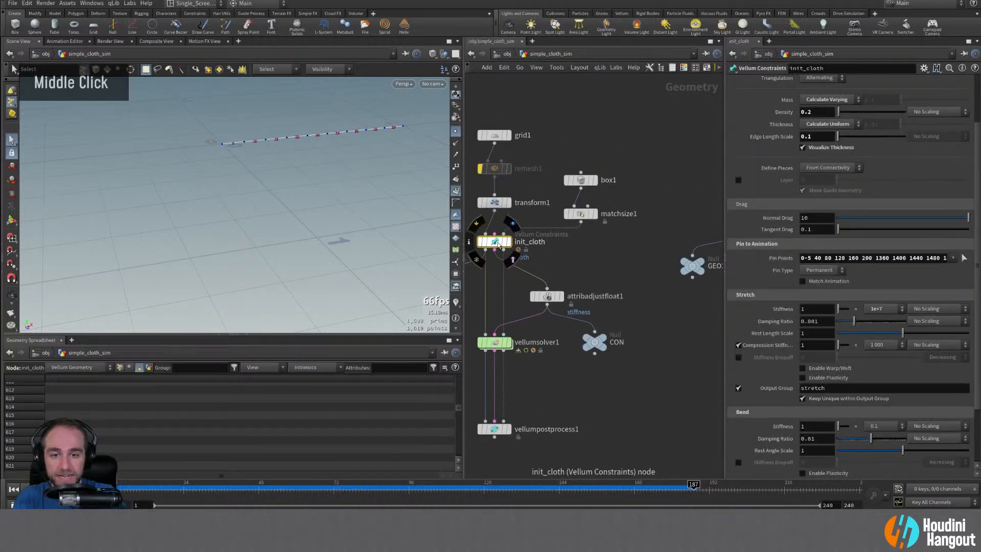
{"action": "double_click", "coordinate": [594, 341]}
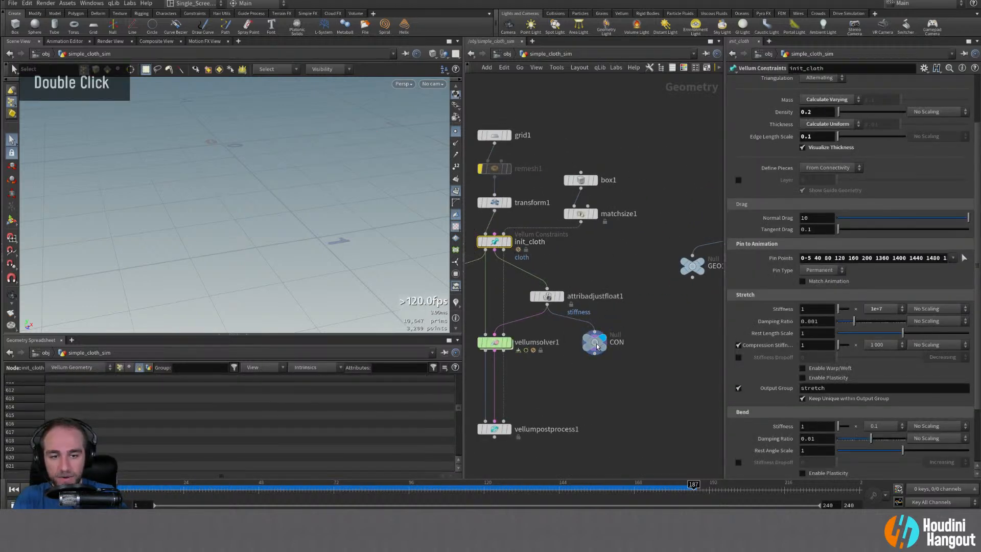
{"action": "scroll", "coordinate": [302, 404], "scroll_direction": "up", "scroll_amount": 20}
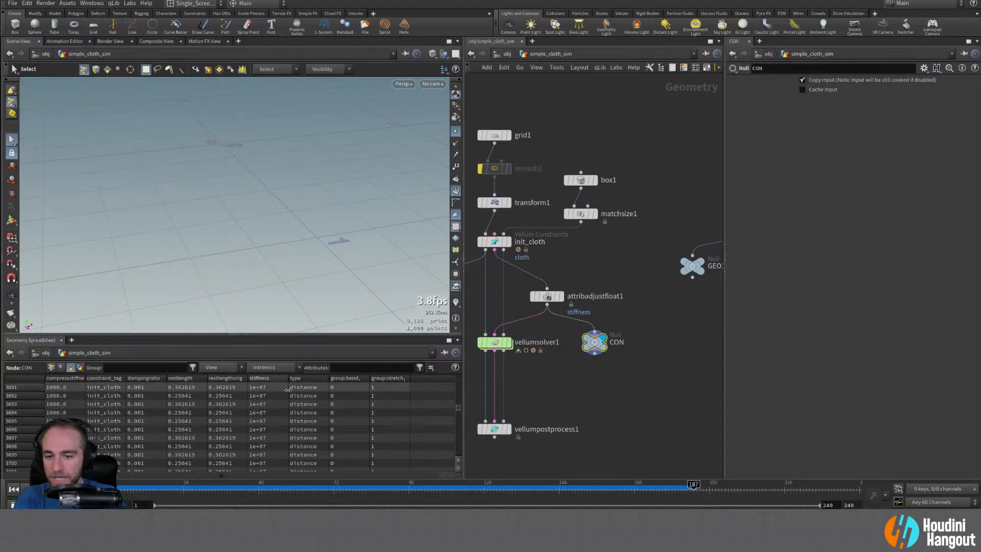
- Return to the hair network and move vellumsolver2 further below init_hair to make room for new nodes
{"action": "scroll", "coordinate": [302, 404], "scroll_direction": "up", "scroll_amount": 20}
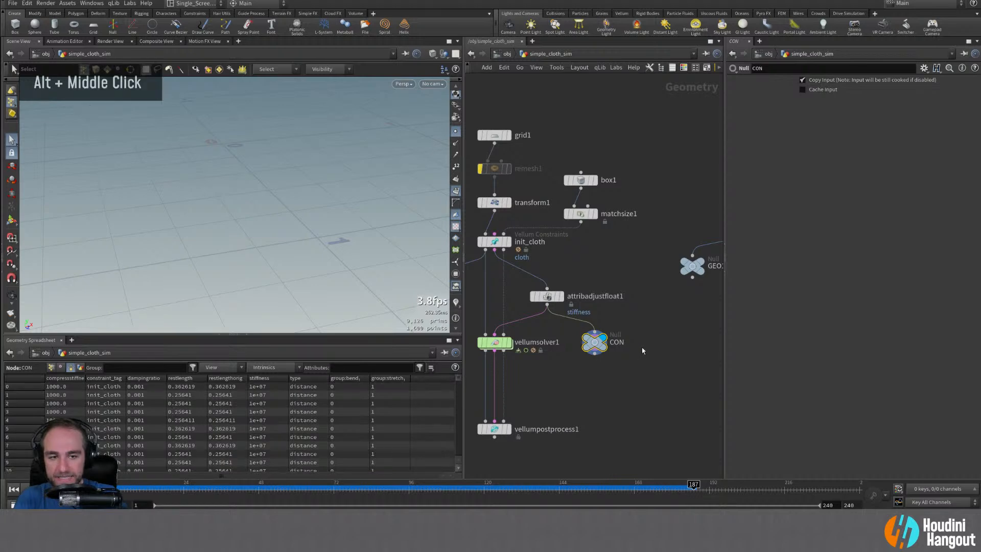
{"action": "middle_click_drag", "start_coordinate": [641, 348], "coordinate": [552, 353], "text": "alt"}
{"action": "middle_click_drag", "start_coordinate": [609, 345], "coordinate": [505, 367], "text": "alt"}
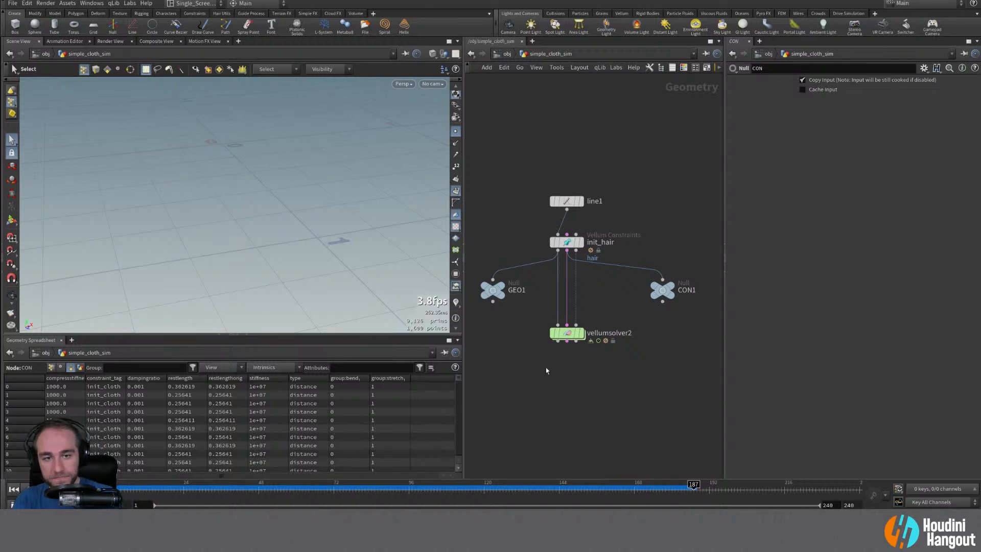
{"action": "left_click_drag", "start_coordinate": [571, 335], "coordinate": [571, 375]}
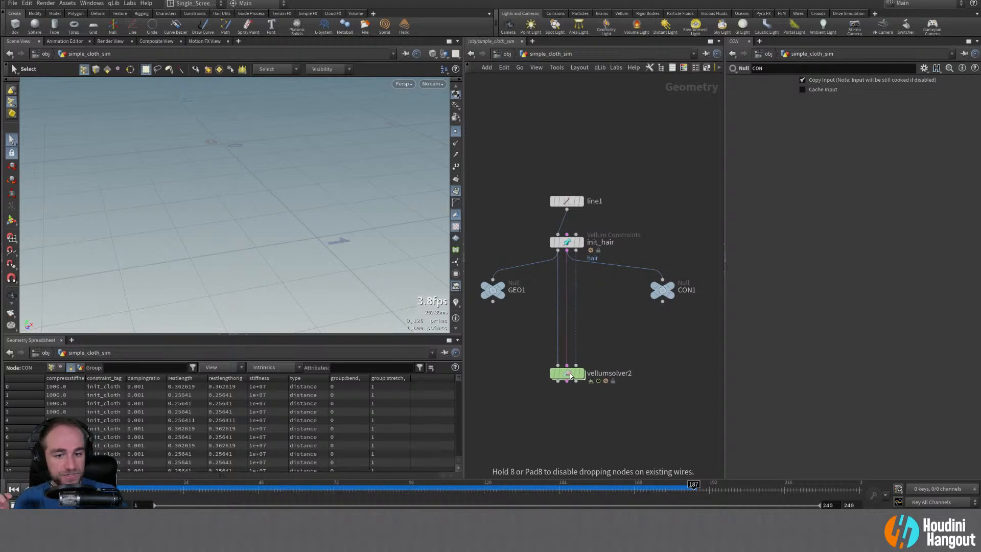
- Display the hair setup's CON1 null and place it slightly closer to init_hair
{"action": "double_click", "coordinate": [566, 242]}
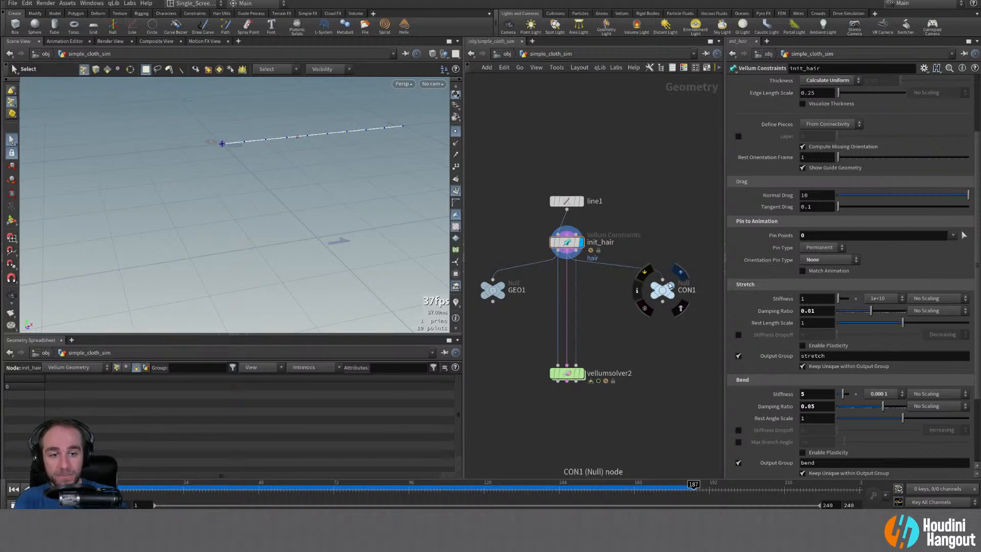
{"action": "left_click", "coordinate": [662, 300]}
{"action": "key", "text": "Escape"}
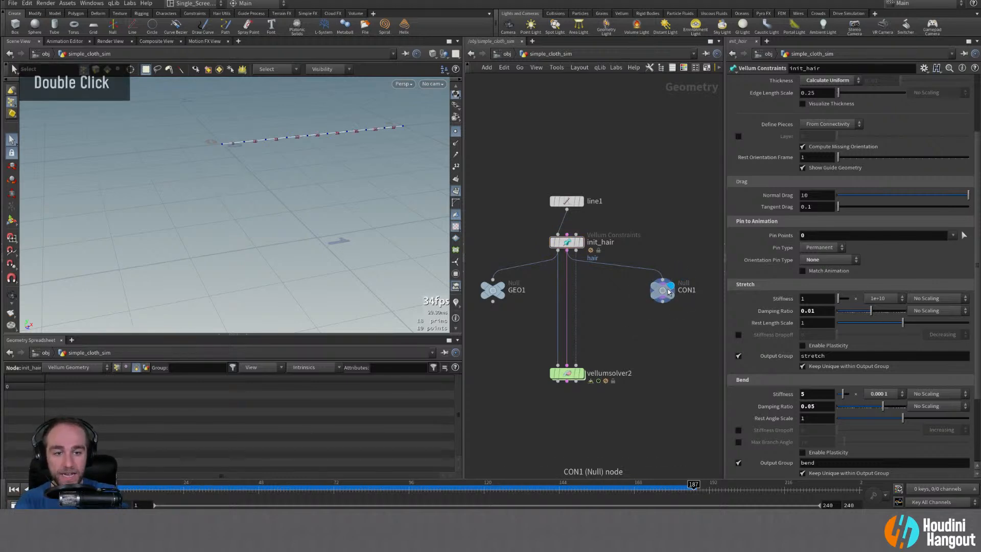
{"action": "left_click_drag", "start_coordinate": [665, 292], "coordinate": [652, 296]}
{"action": "double_click", "coordinate": [651, 296]}
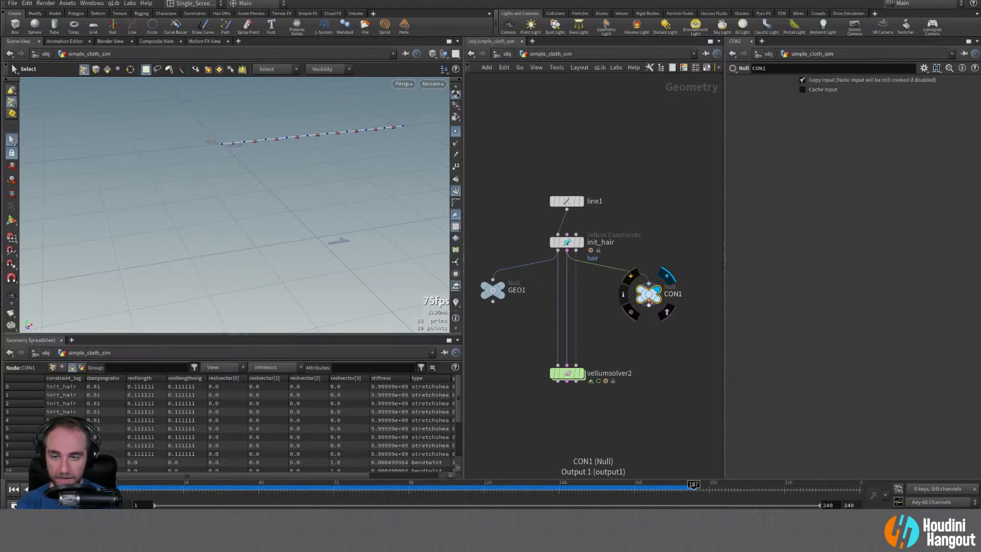
- Create an Add node fed by init_hair's constraint output, show its polygon settings and display the node
{"action": "key", "text": "Tab"}
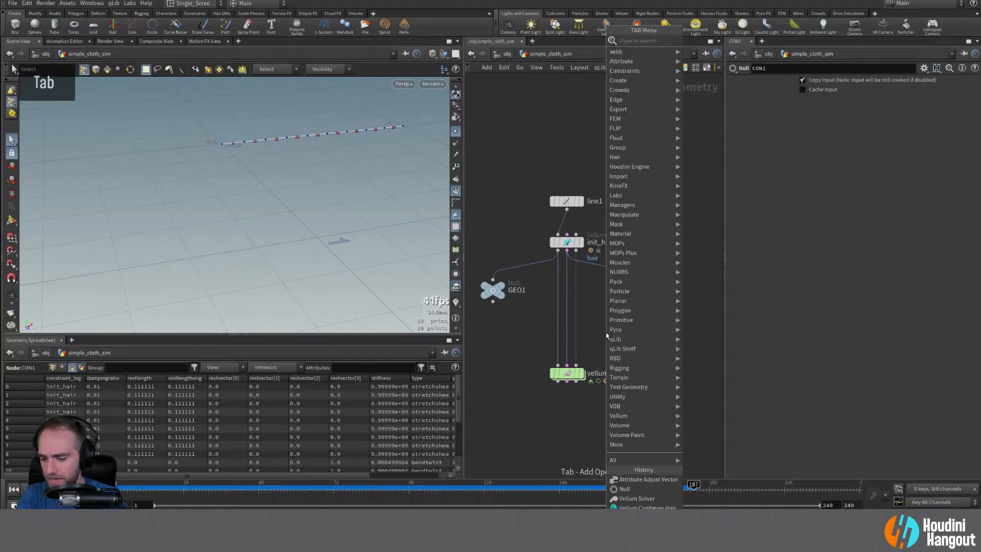
{"action": "type", "text": "add"}
{"action": "key", "text": "Return"}
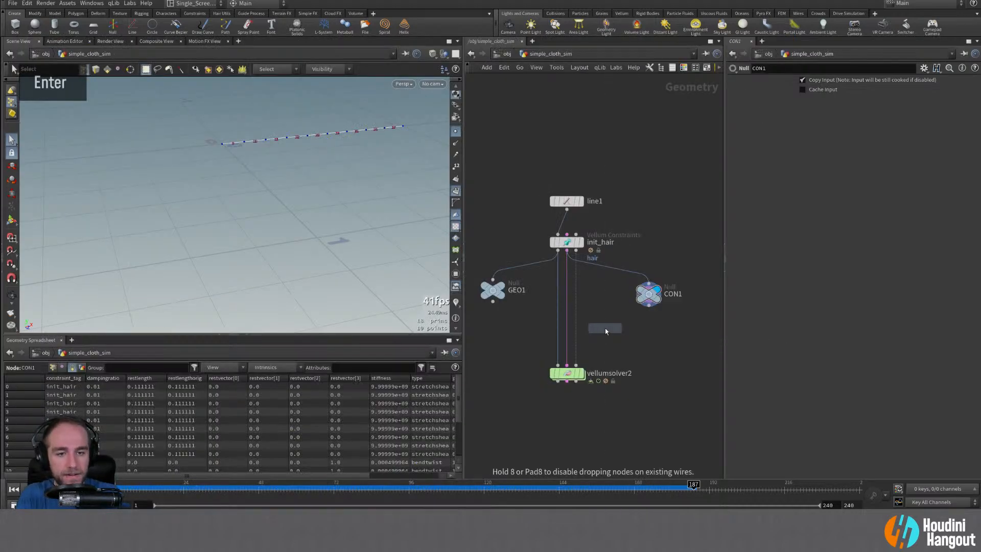
{"action": "left_click", "coordinate": [605, 327]}
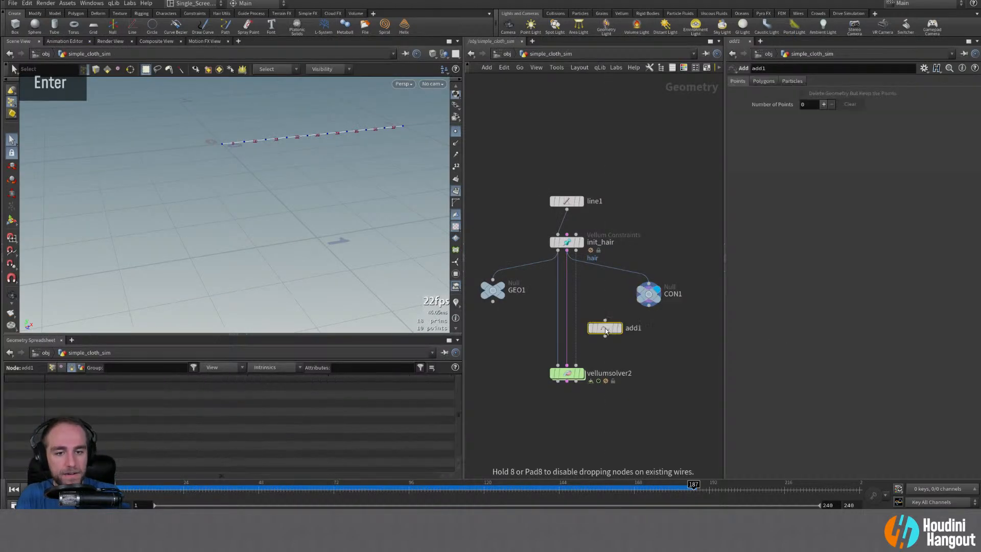
{"action": "left_click", "coordinate": [761, 82]}
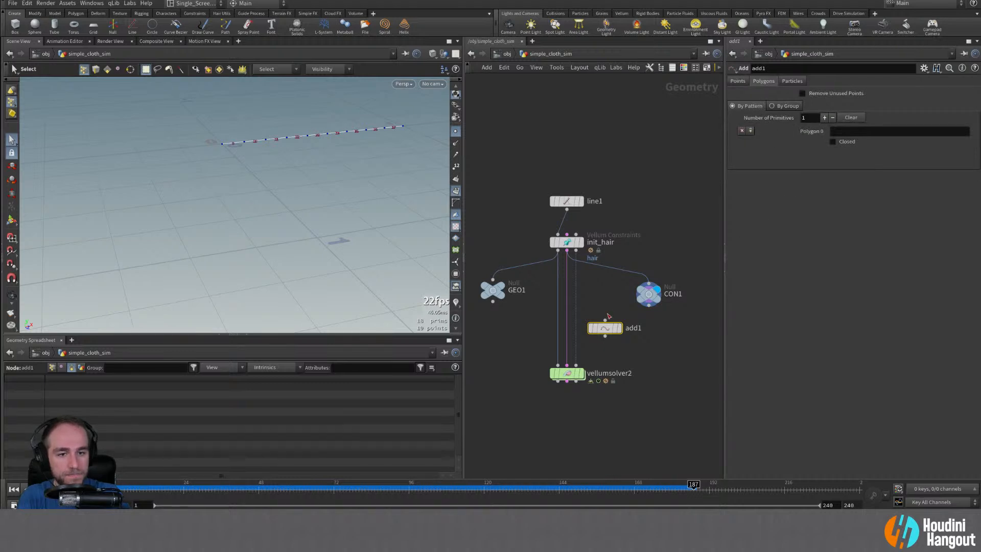
{"action": "left_click", "coordinate": [605, 320]}
{"action": "left_click", "coordinate": [567, 251]}
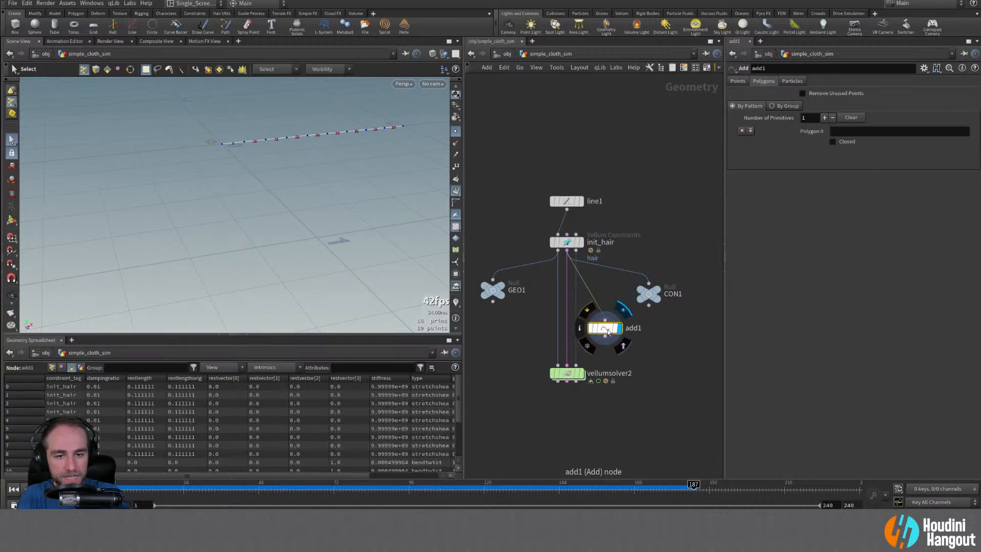
{"action": "double_click", "coordinate": [607, 332]}
- Show point numbers in the viewport and define Polygon 0 of add1 from points 0 and 9
{"action": "scroll", "coordinate": [239, 438], "scroll_direction": "down", "scroll_amount": 20}
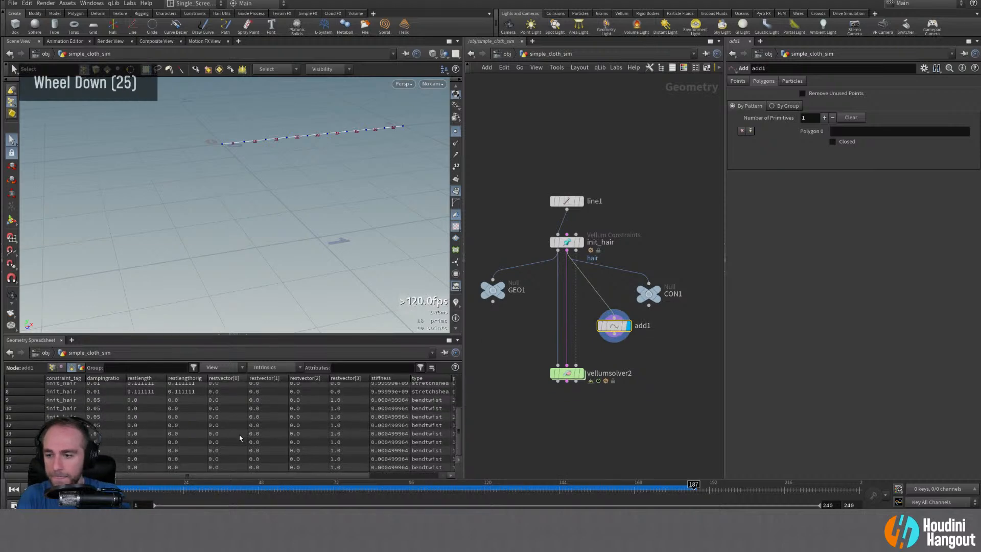
{"action": "scroll", "coordinate": [239, 437], "scroll_direction": "down", "scroll_amount": 6}
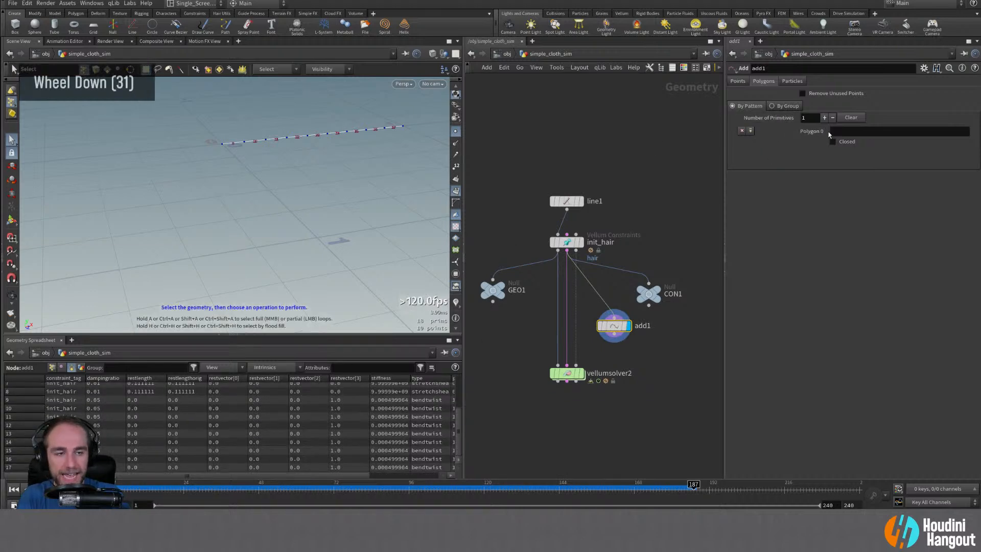
{"action": "scroll", "coordinate": [24, 418], "scroll_direction": "up", "scroll_amount": 20}
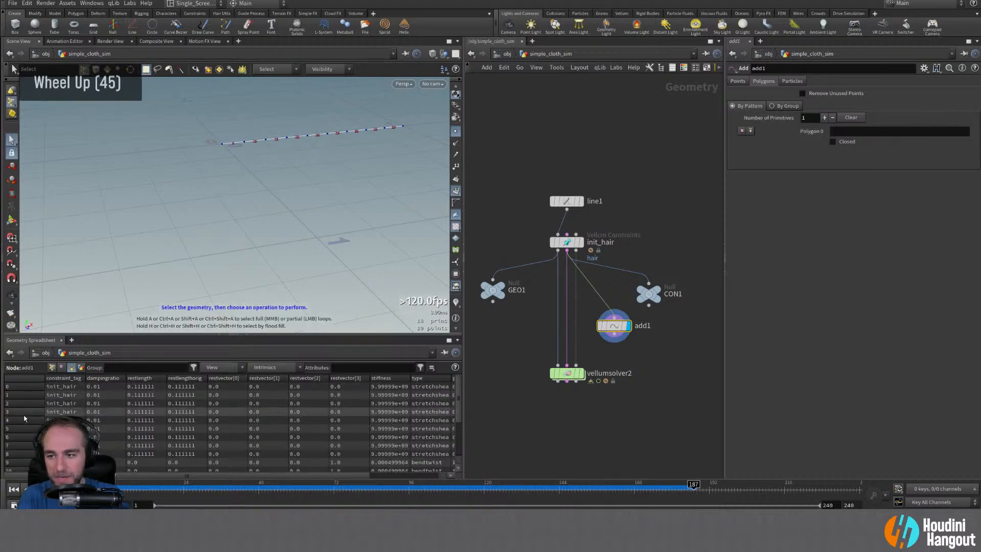
{"action": "right_click", "coordinate": [312, 126], "text": "alt"}
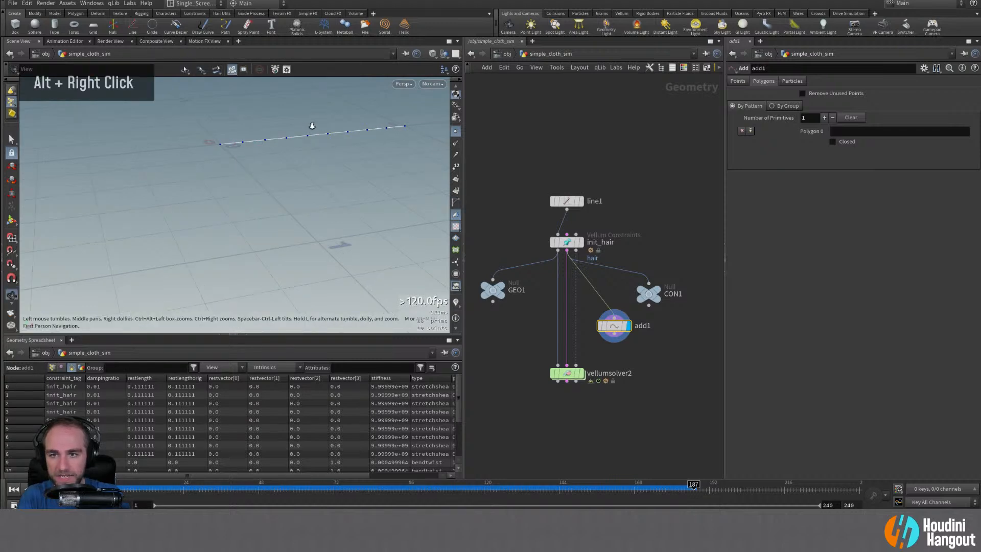
{"action": "middle_click_drag", "start_coordinate": [311, 126], "coordinate": [276, 169], "text": "alt"}
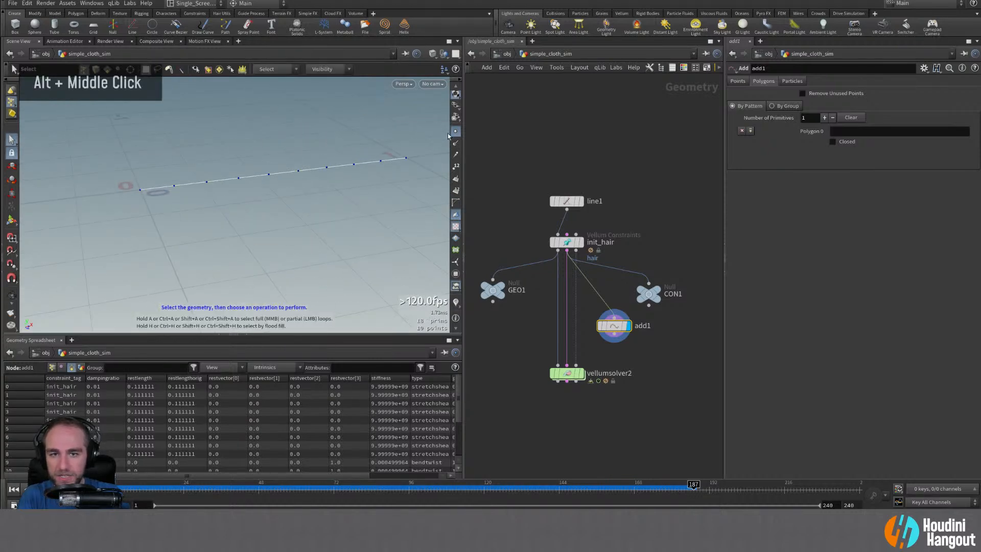
{"action": "left_click", "coordinate": [455, 167]}
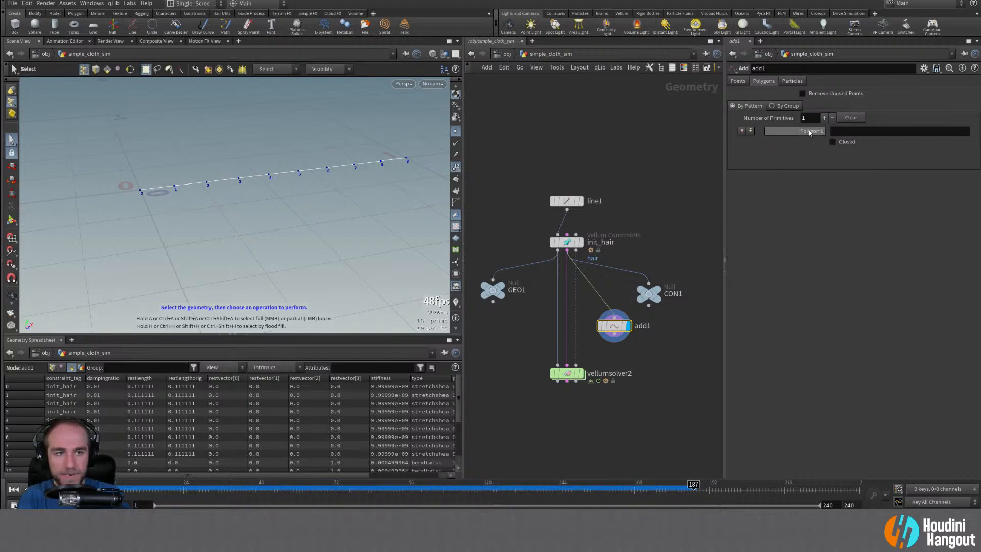
{"action": "left_click", "coordinate": [840, 131]}
{"action": "type", "text": "0 9"}
{"action": "key", "text": "Return"}
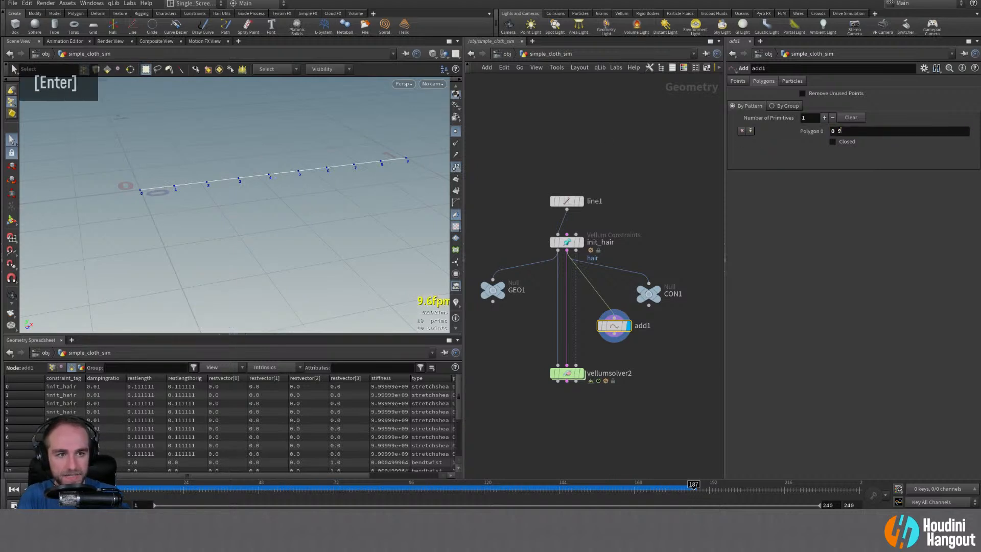
- Inspect the attributes of the newly added primitive and move vellumsolver2 further down the network
{"action": "scroll", "coordinate": [298, 408], "scroll_direction": "down", "scroll_amount": 20}
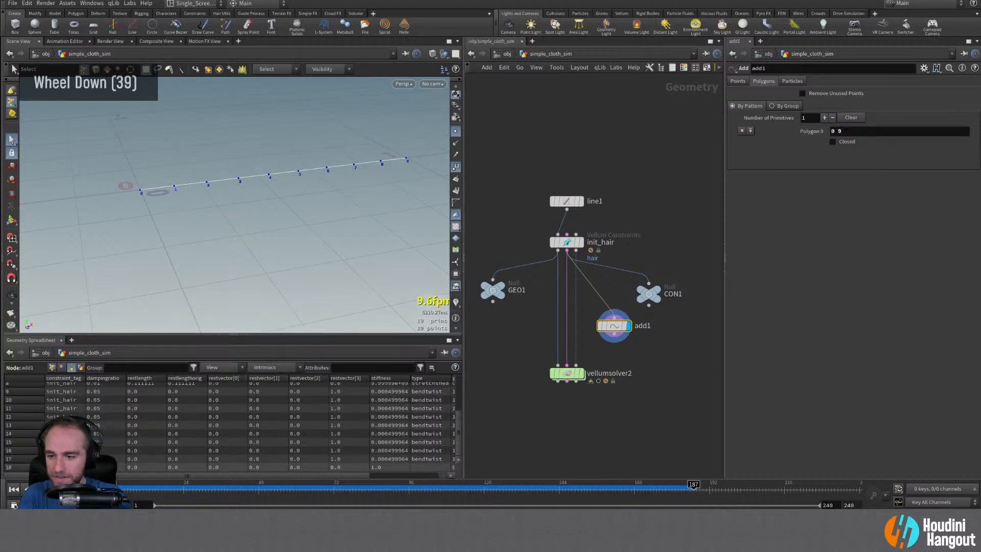
{"action": "scroll", "coordinate": [298, 408], "scroll_direction": "up", "scroll_amount": 20}
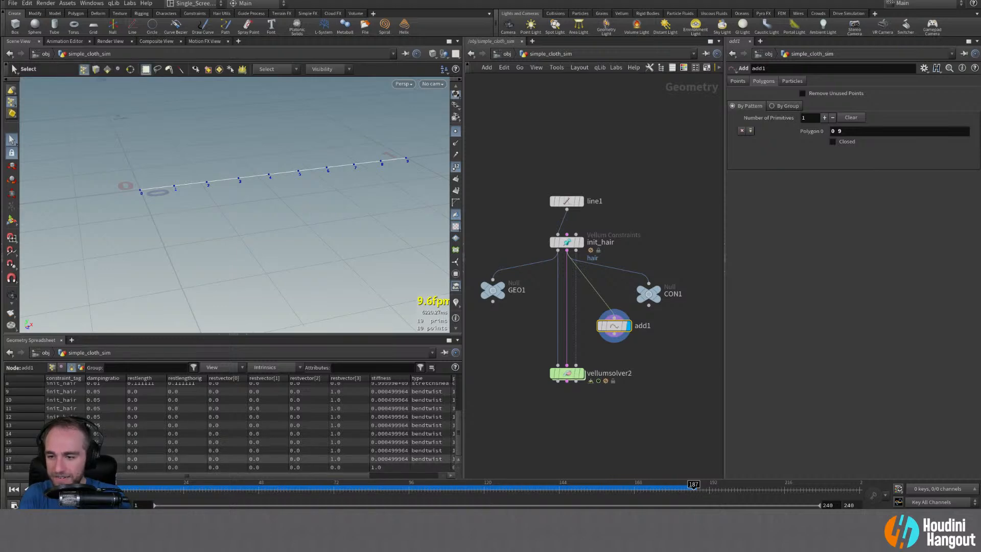
{"action": "scroll", "coordinate": [233, 424], "scroll_direction": "down", "scroll_amount": 20}
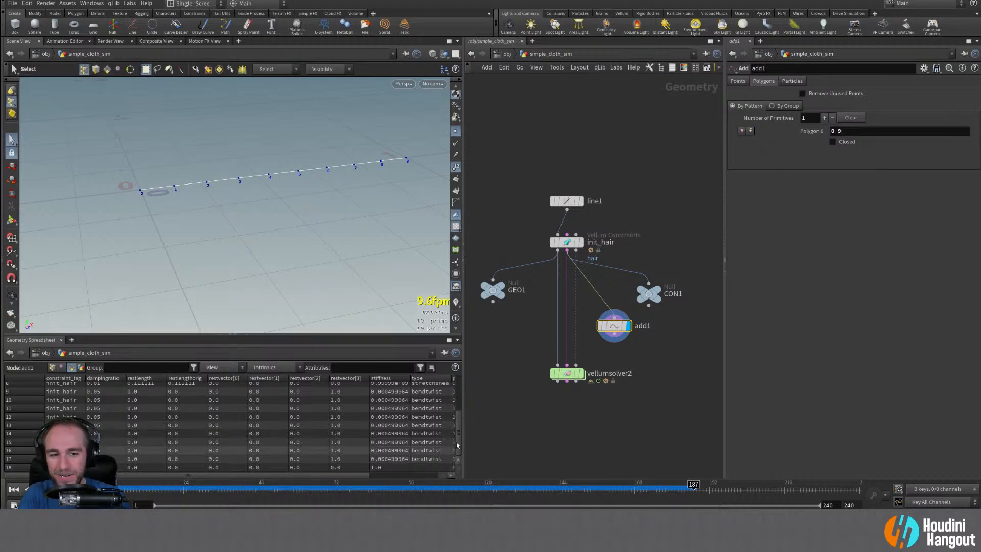
{"action": "left_click_drag", "start_coordinate": [567, 375], "coordinate": [569, 433]}
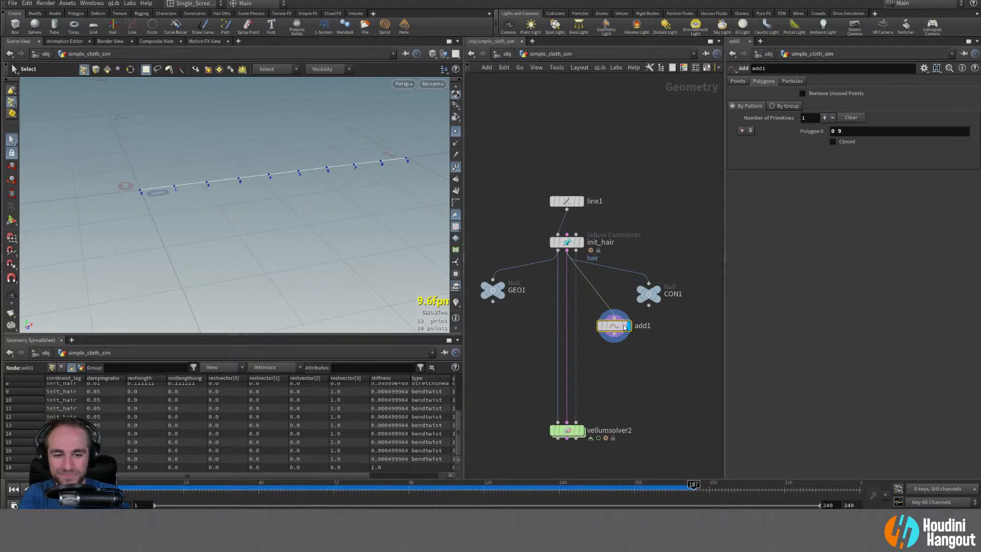
{"action": "left_click_drag", "start_coordinate": [100, 476], "coordinate": [266, 476]}
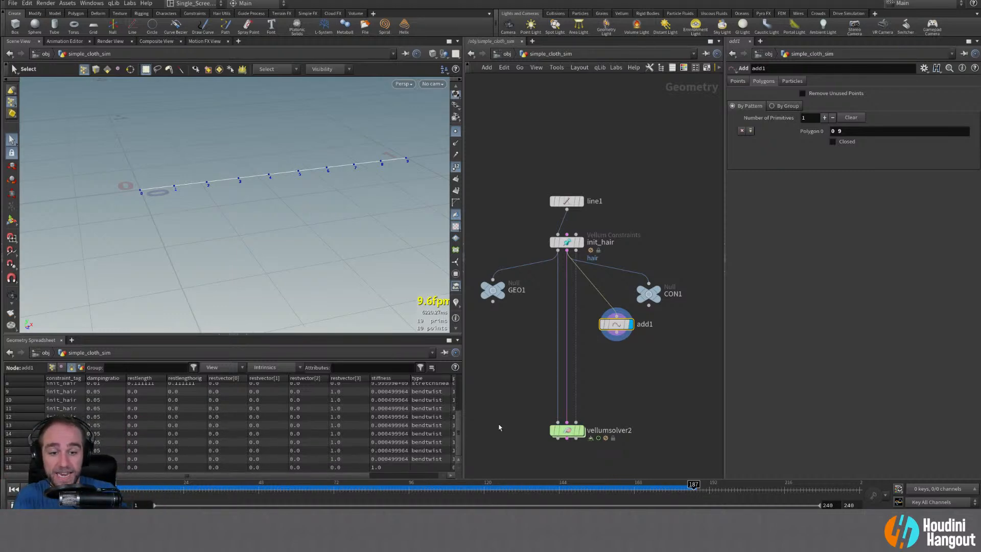
- Add an Attribute Create node after add1 and display it
{"action": "middle_click_drag", "start_coordinate": [503, 445], "coordinate": [484, 383], "text": "alt"}
{"action": "left_click_drag", "start_coordinate": [546, 427], "coordinate": [546, 429]}
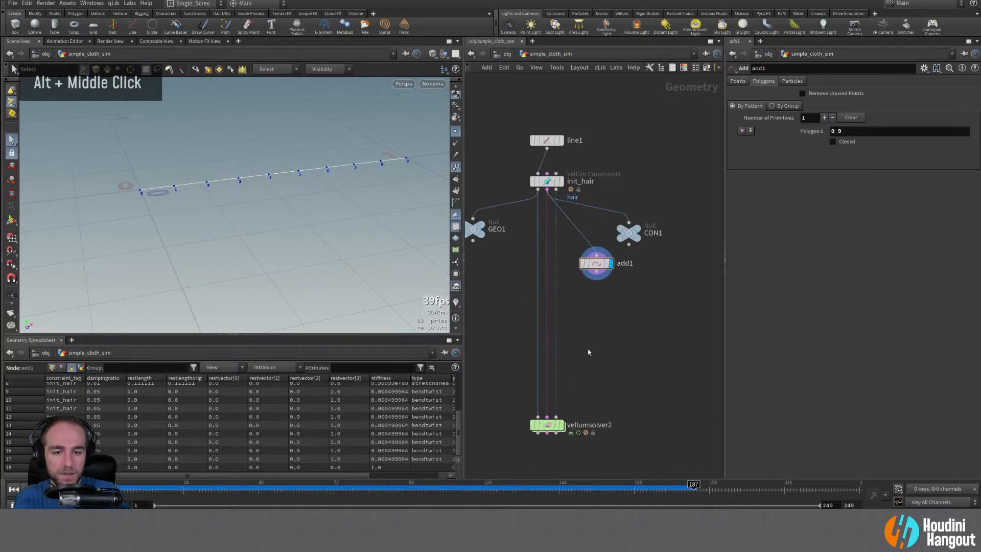
{"action": "key", "text": "Tab"}
{"action": "type", "text": "att cre"}
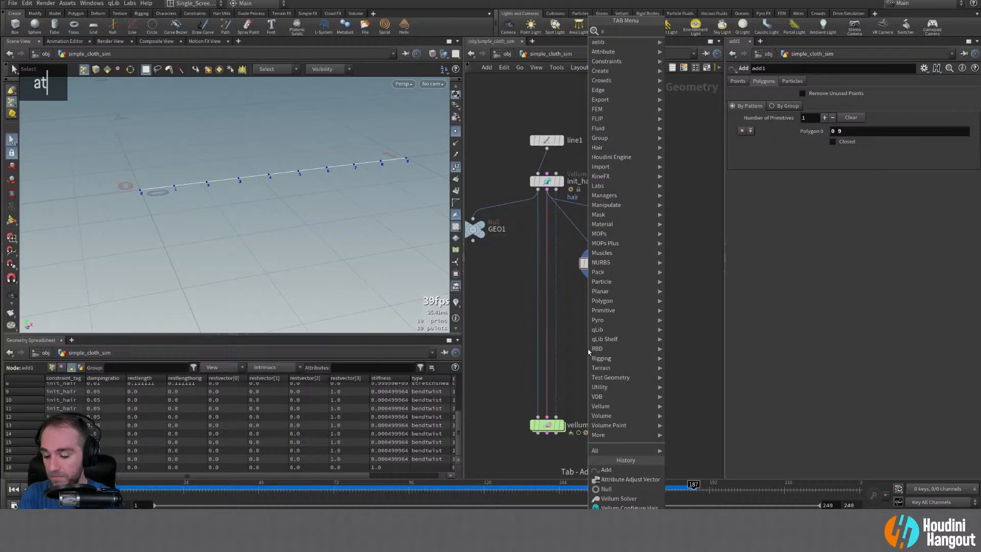
{"action": "key", "text": "Return"}
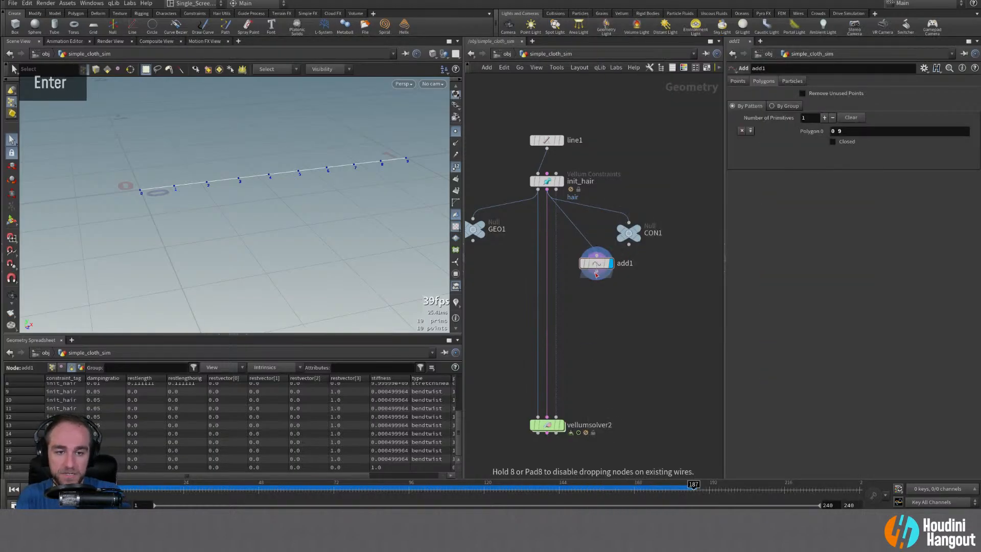
{"action": "left_click", "coordinate": [596, 295]}
{"action": "double_click", "coordinate": [599, 298]}
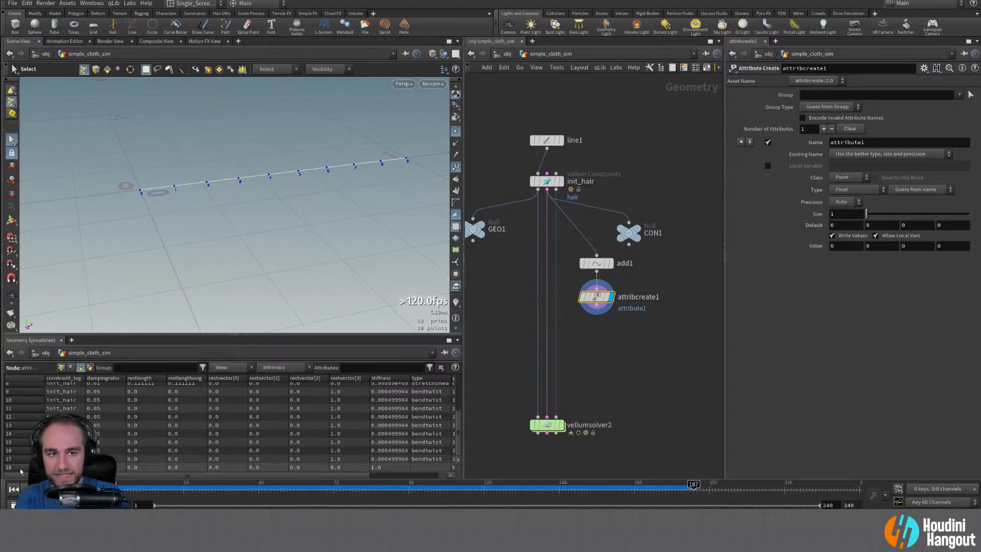
- Restrict attribcreate1 to group 18 with Group Type set to Primitives
{"action": "left_click", "coordinate": [831, 94]}
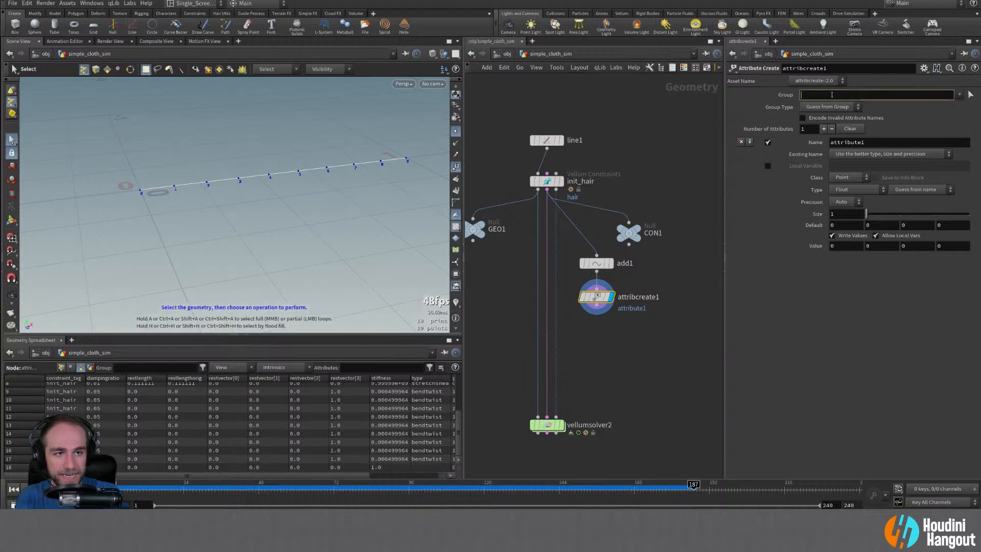
{"action": "type", "text": "18"}
{"action": "key", "text": "Return"}
{"action": "left_click", "coordinate": [827, 106]}
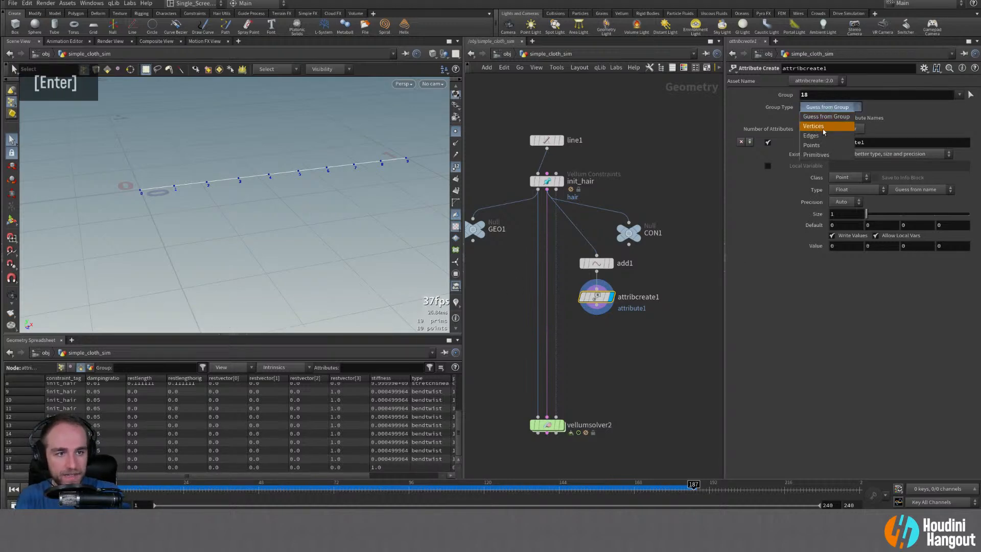
{"action": "left_click", "coordinate": [817, 155]}
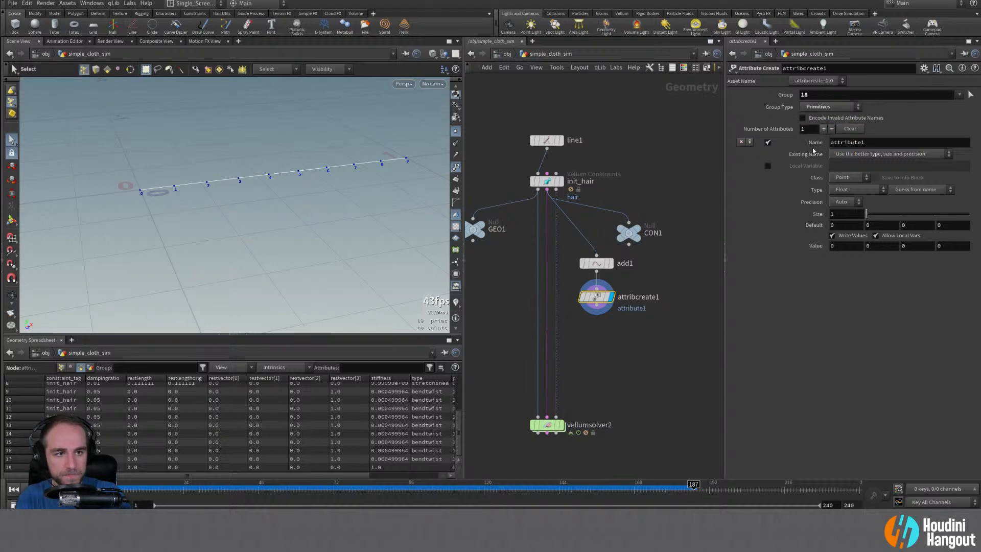
- Name the attribute in attribcreate1 constraint_tag
{"action": "double_click", "coordinate": [873, 144]}
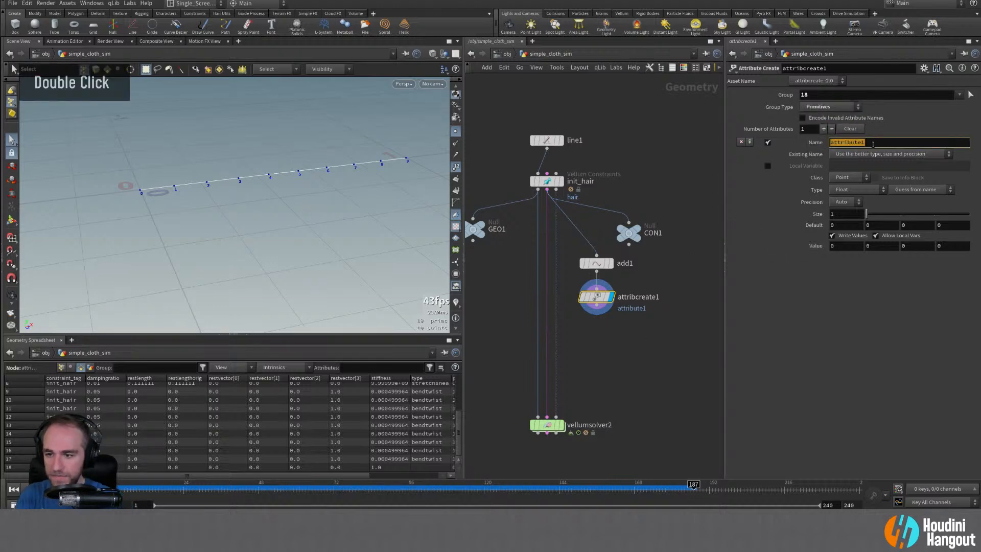
{"action": "type", "text": "con"}
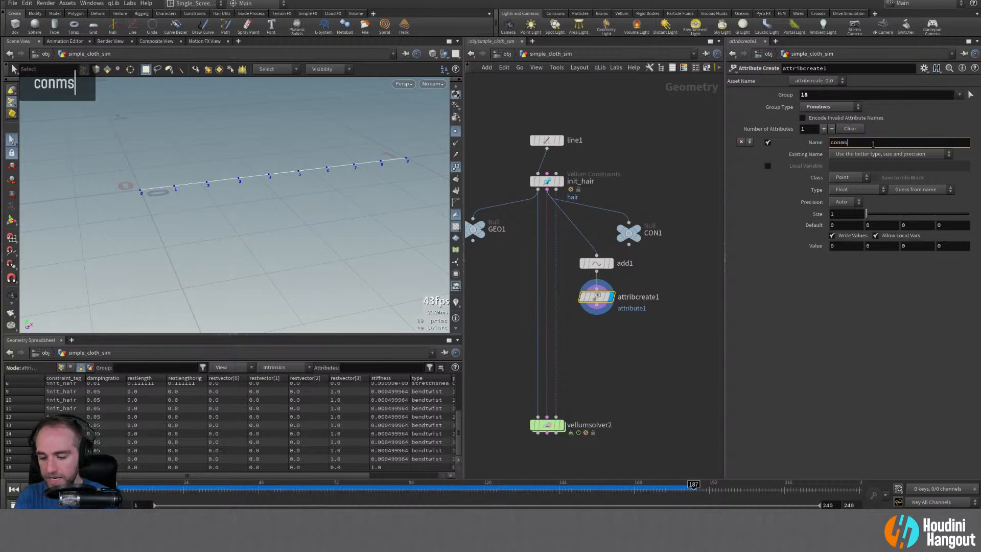
{"action": "type", "text": "strainmyt"}
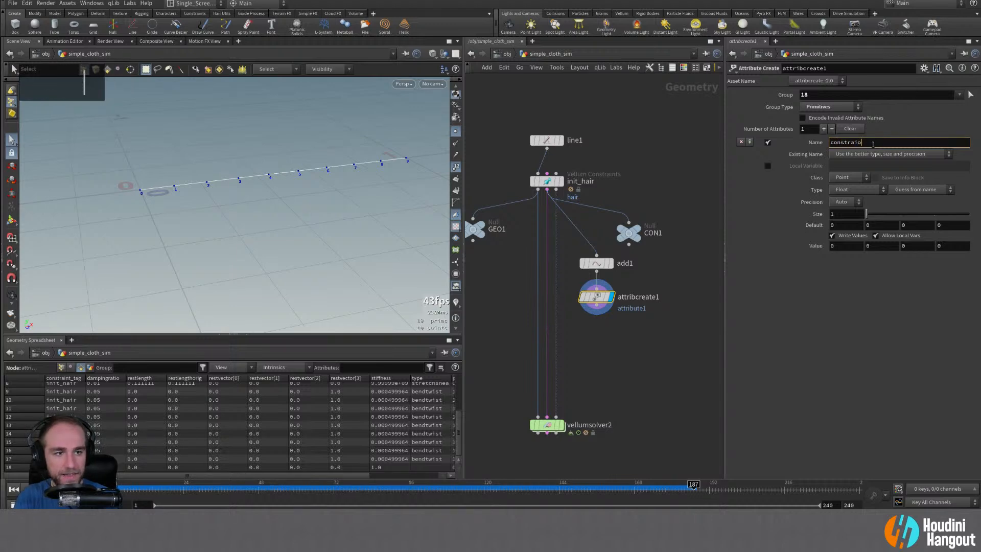
{"action": "key", "text": "BackSpace"}
{"action": "key", "text": "BackSpace"}
{"action": "key", "text": "BackSpace"}
{"action": "type", "text": "t"}
{"action": "type", "text": "_tag"}
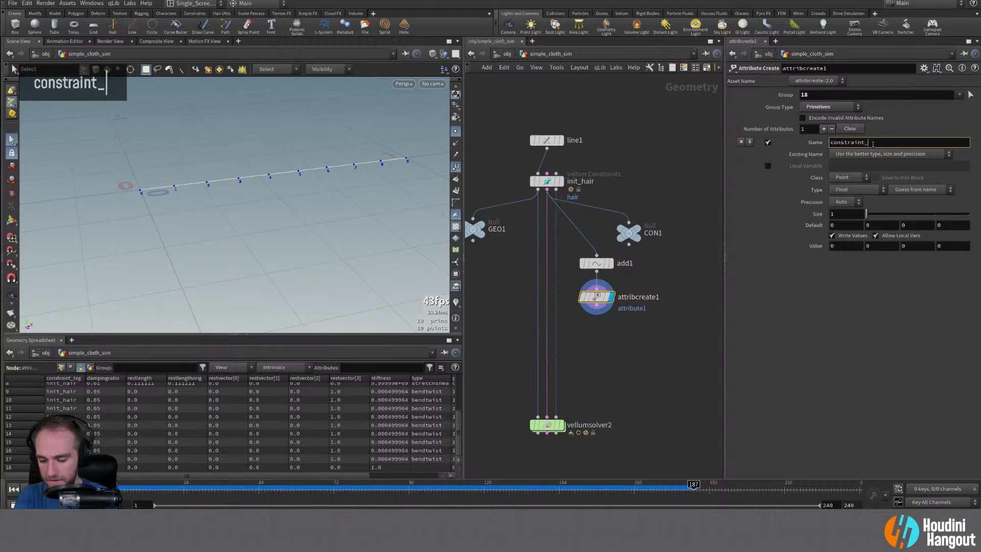
{"action": "key", "text": "Return"}
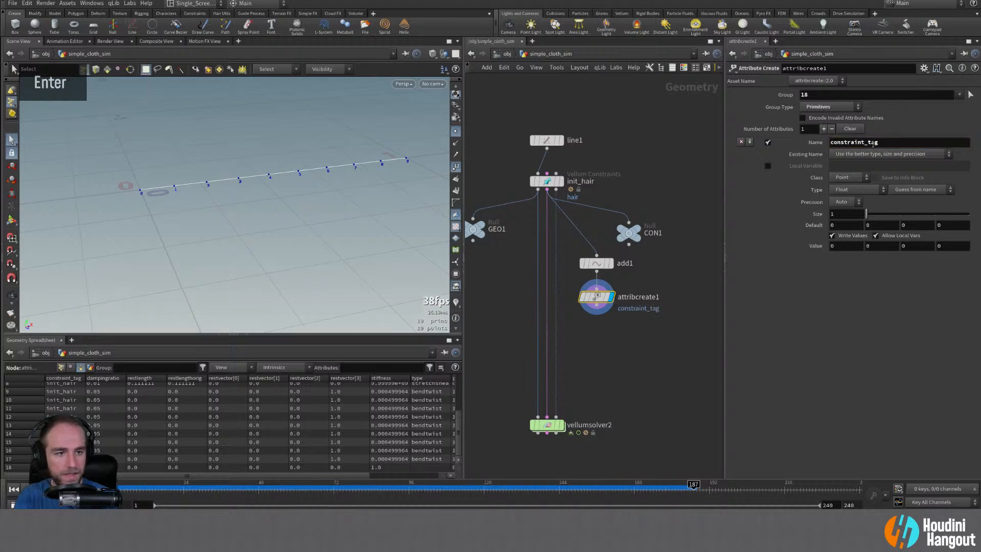
- Set the constraint_tag attribute's class to Primitive and its type to String
{"action": "left_click", "coordinate": [844, 177]}
{"action": "left_click", "coordinate": [845, 196]}
{"action": "left_click", "coordinate": [852, 191]}
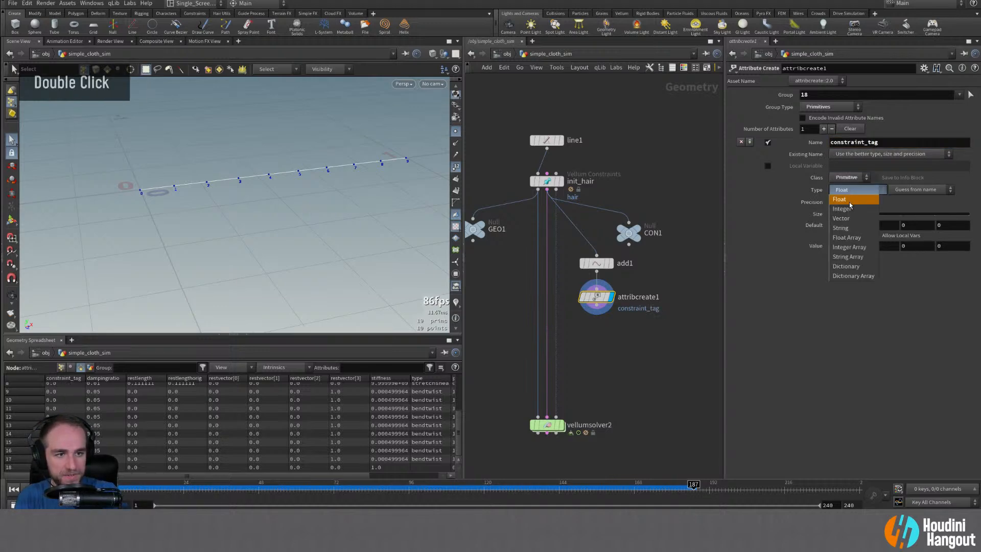
{"action": "left_click", "coordinate": [840, 228]}
- Set the constraint_tag attribute's string value to init_hair
{"action": "scroll", "coordinate": [265, 440], "scroll_direction": "down", "scroll_amount": 20}
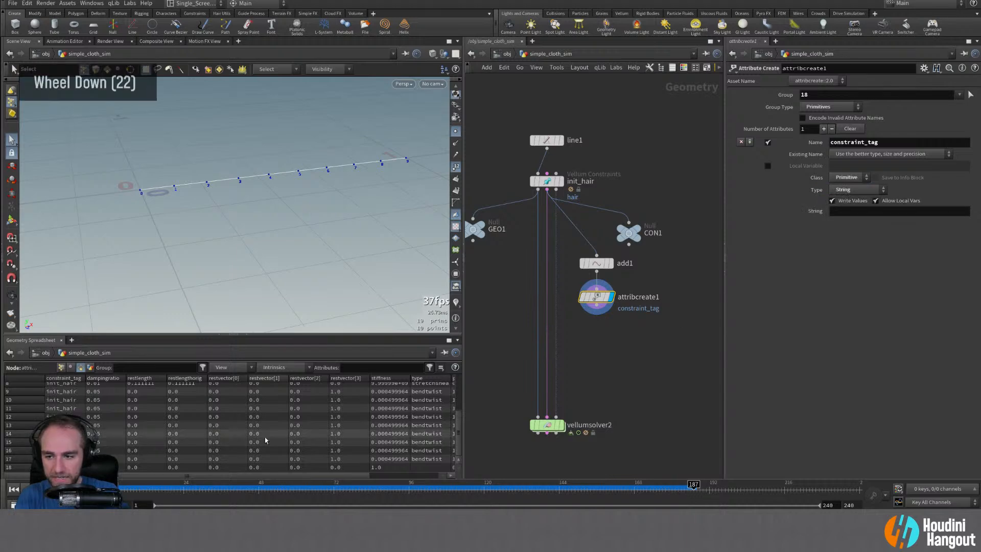
{"action": "left_click", "coordinate": [836, 211]}
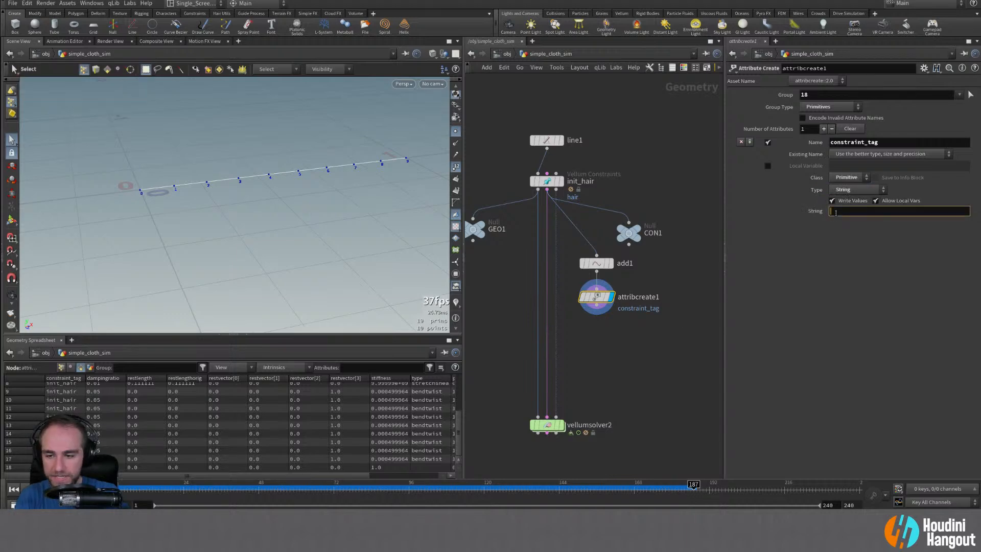
{"action": "type", "text": "init_har"}
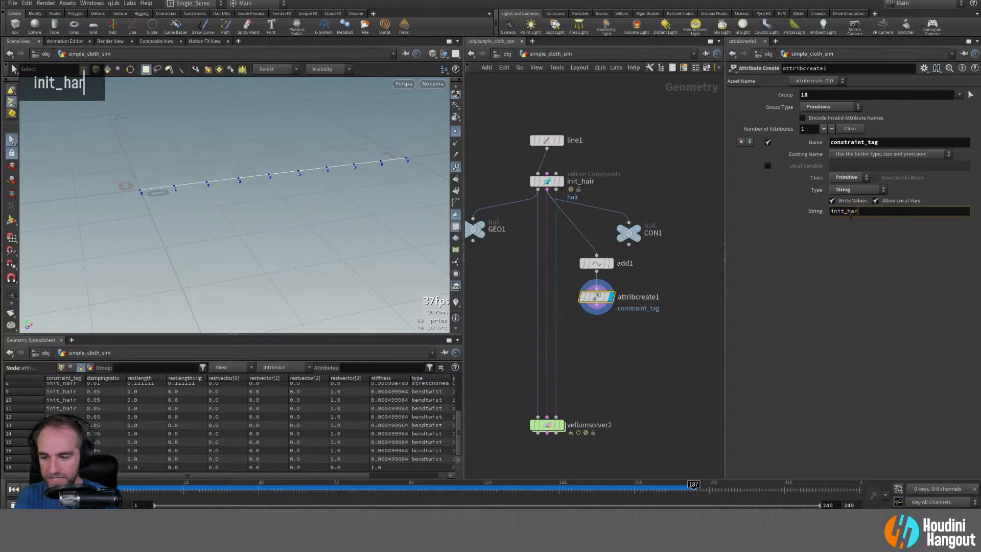
{"action": "key", "text": "Return"}
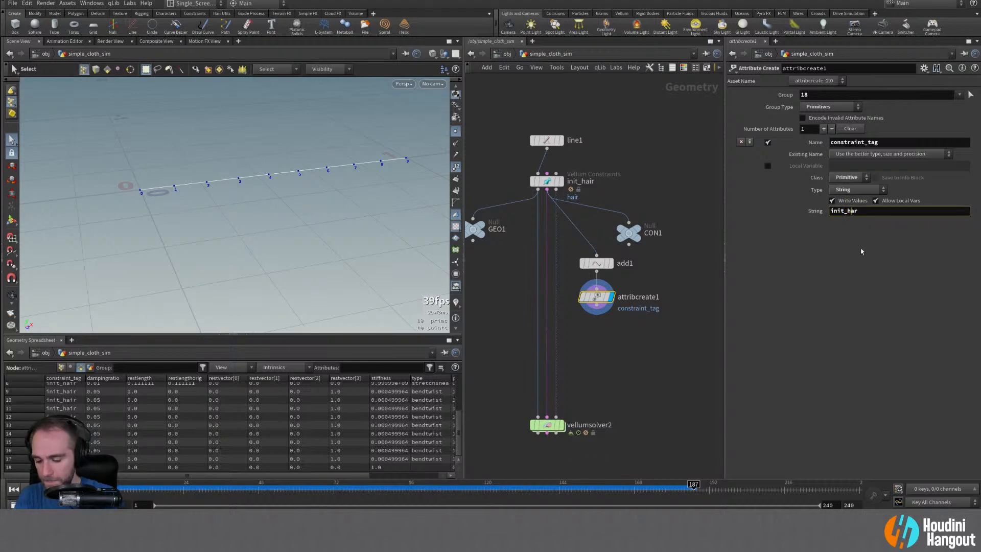
{"action": "type", "text": "i"}
- Add a second attribute to attribcreate1 and name it dampingratio
{"action": "left_click", "coordinate": [823, 129]}
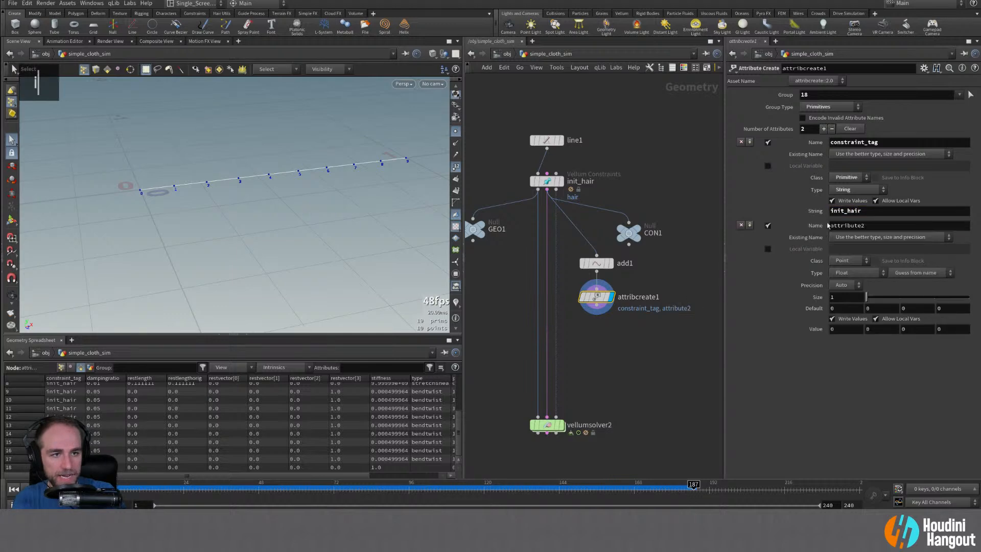
{"action": "double_click", "coordinate": [858, 226]}
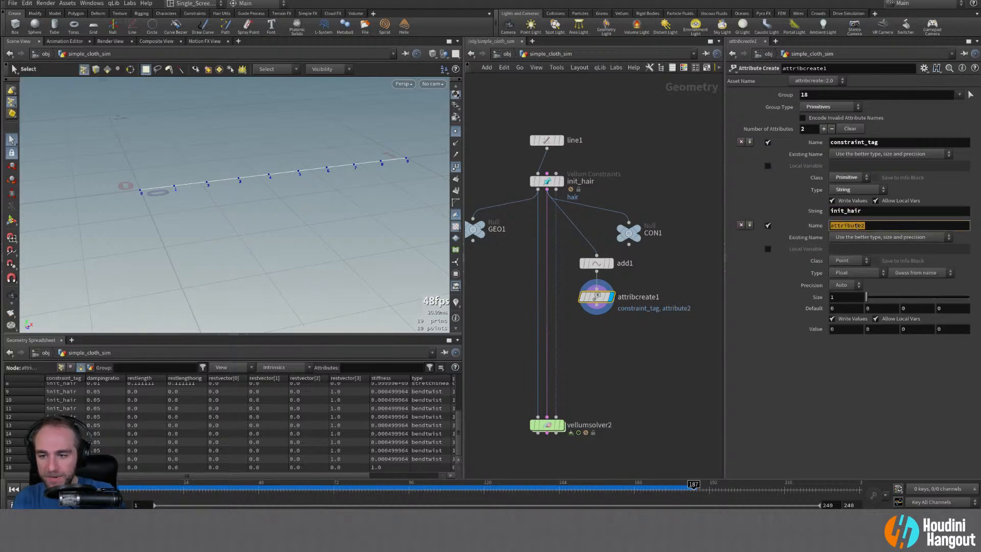
{"action": "type", "text": "dampi"}
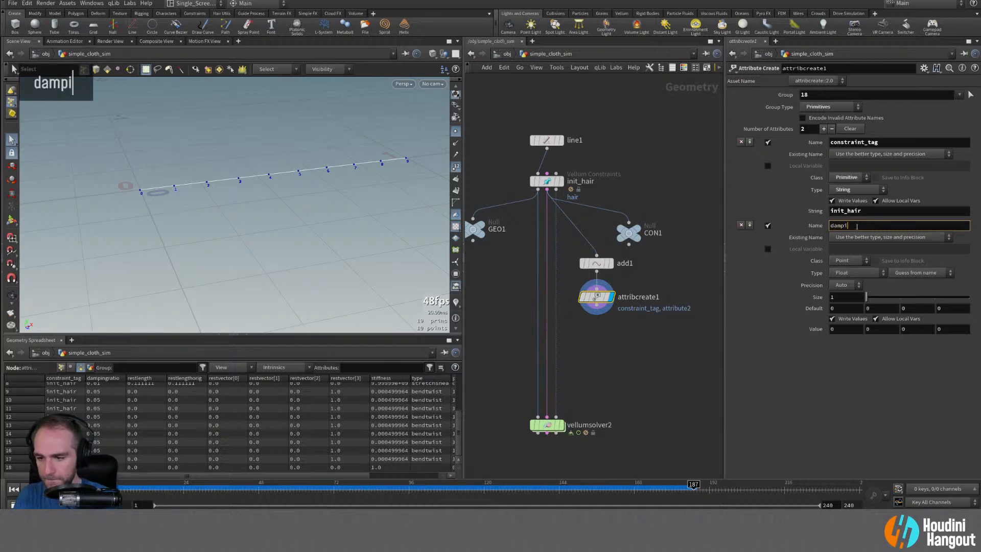
{"action": "type", "text": "ng"}
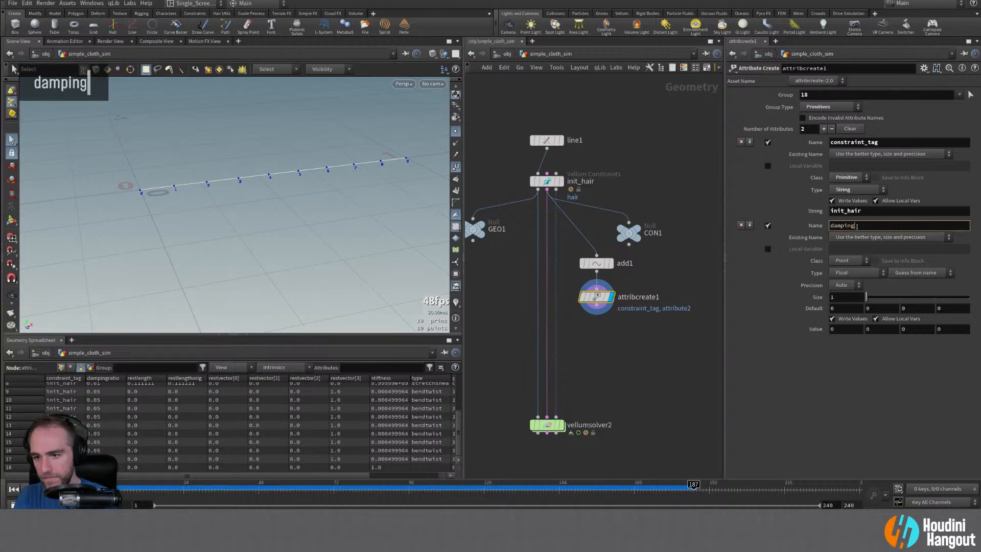
{"action": "type", "text": "ration"}
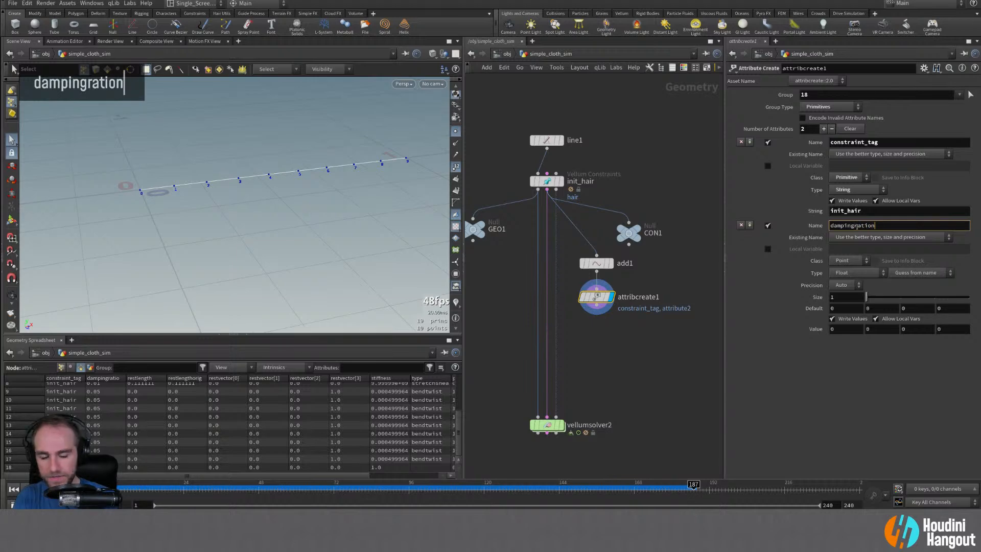
{"action": "key", "text": "BackSpace"}
{"action": "key", "text": "Return"}
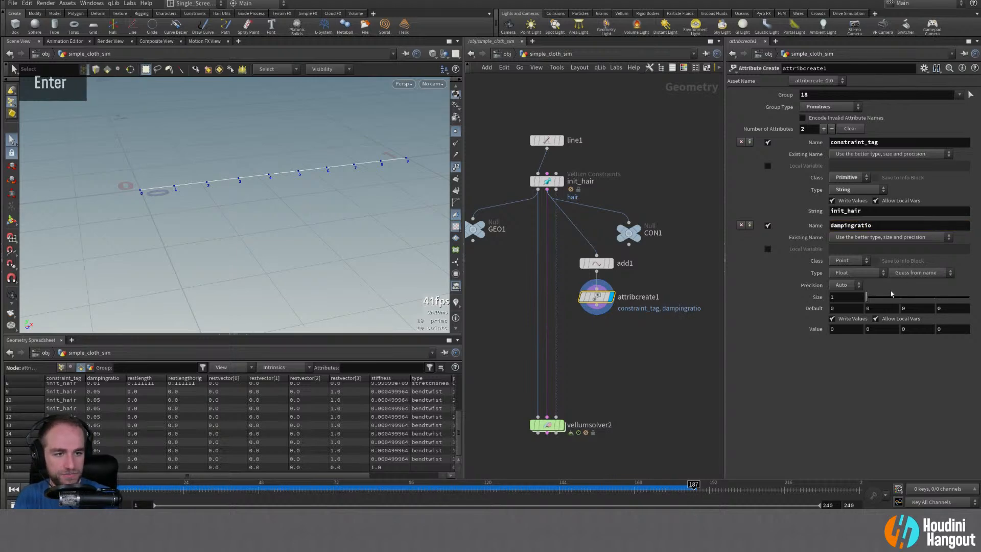
- Make the dampingratio attribute a Float on the Primitive class with a value of 0.01
{"action": "left_click", "coordinate": [843, 275]}
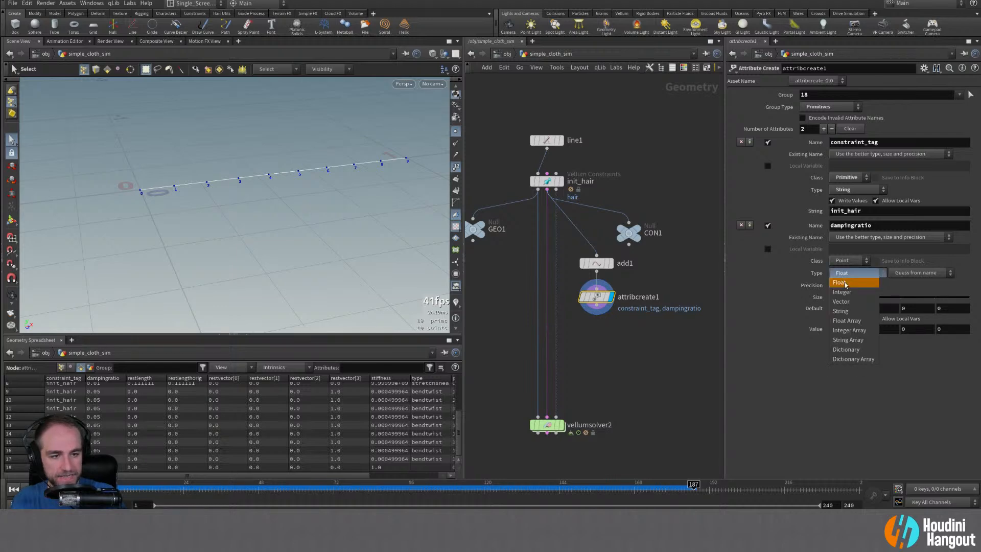
{"action": "left_click", "coordinate": [848, 283]}
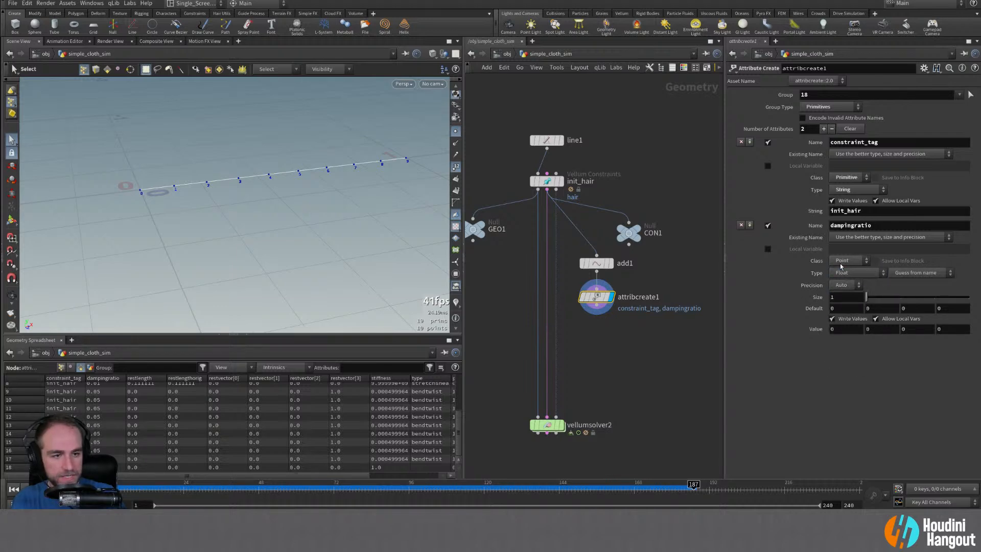
{"action": "left_click", "coordinate": [846, 260]}
{"action": "left_click", "coordinate": [845, 280]}
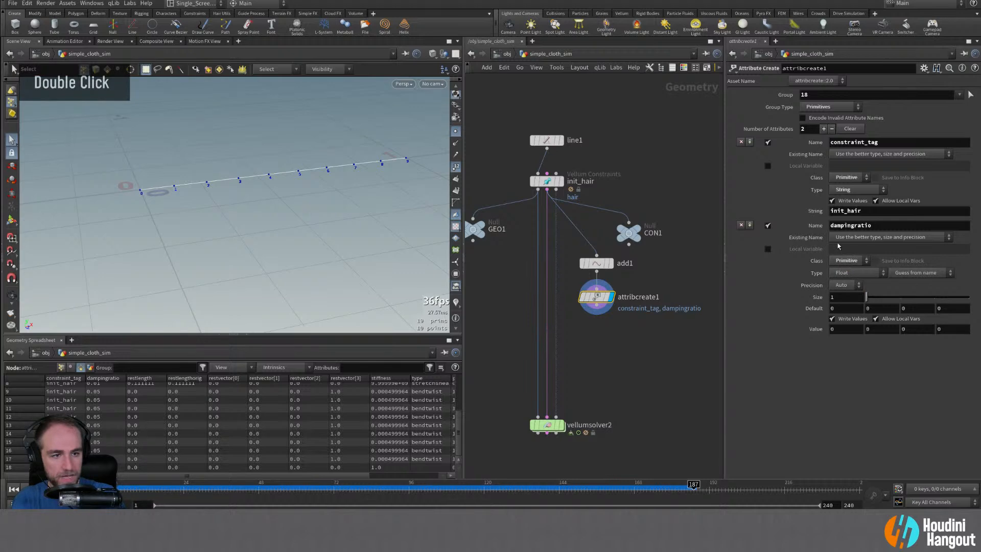
{"action": "double_click", "coordinate": [838, 329]}
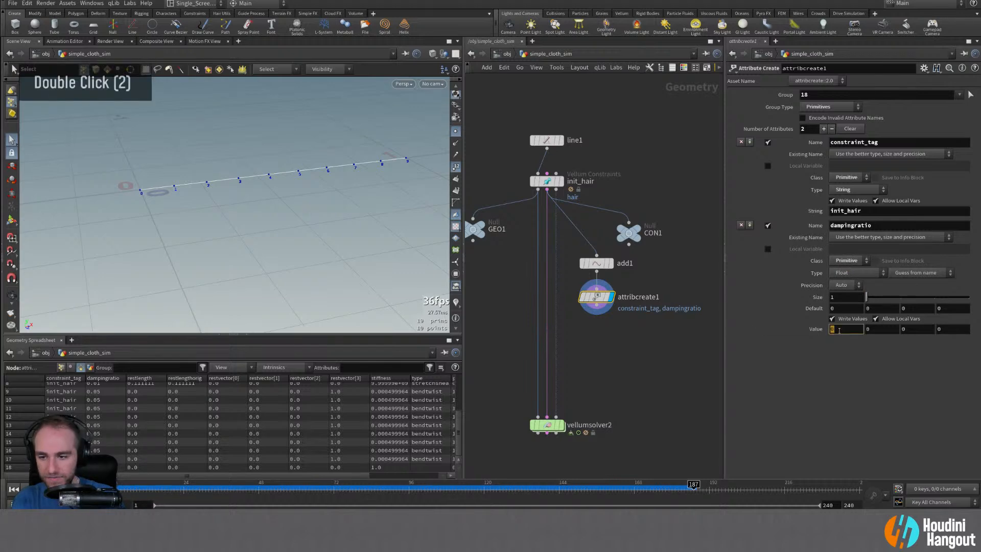
{"action": "type", "text": "0.01"}
{"action": "key", "text": "Return"}
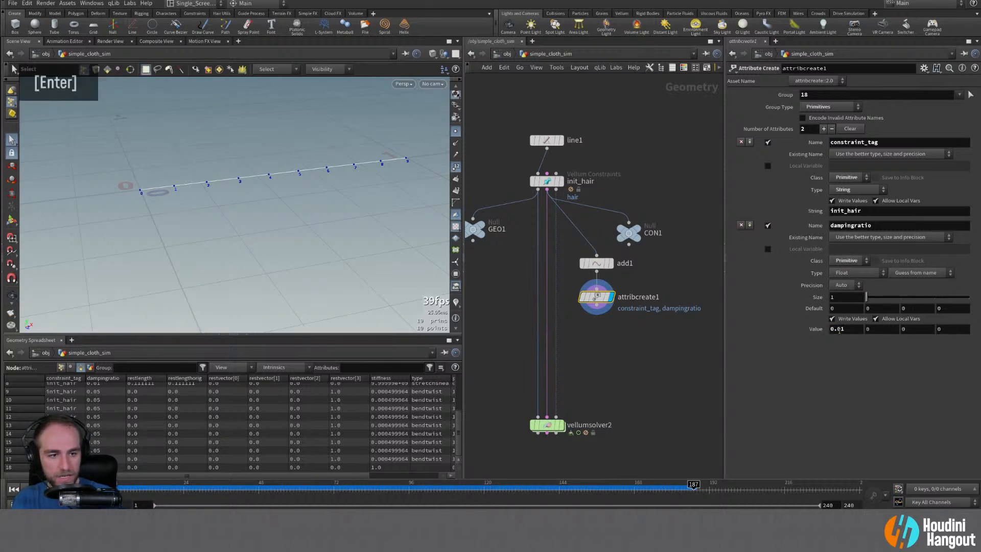
{"action": "scroll", "coordinate": [148, 476], "scroll_direction": "down", "scroll_amount": 3}
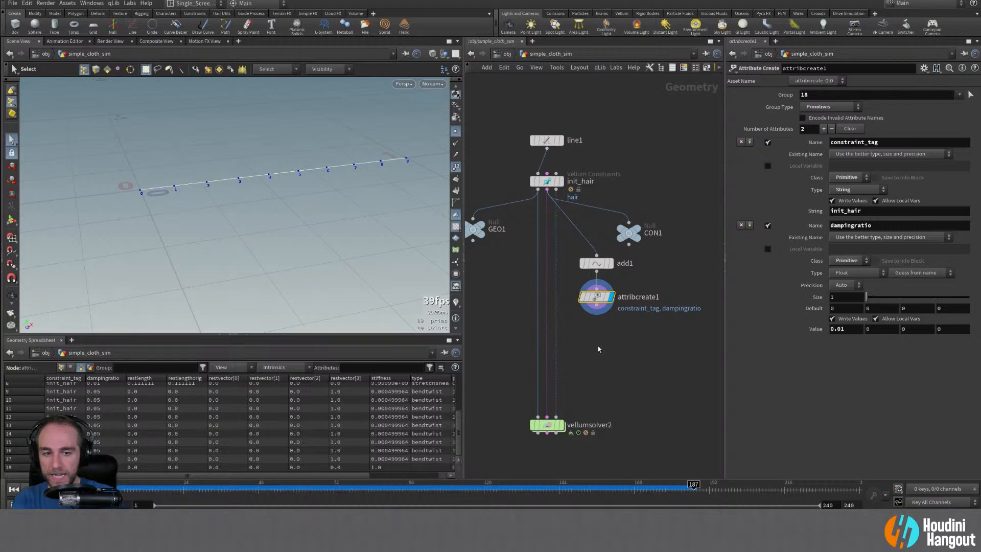
- Add a Resample node after attribcreate1 and display its result
{"action": "key", "text": "Tab"}
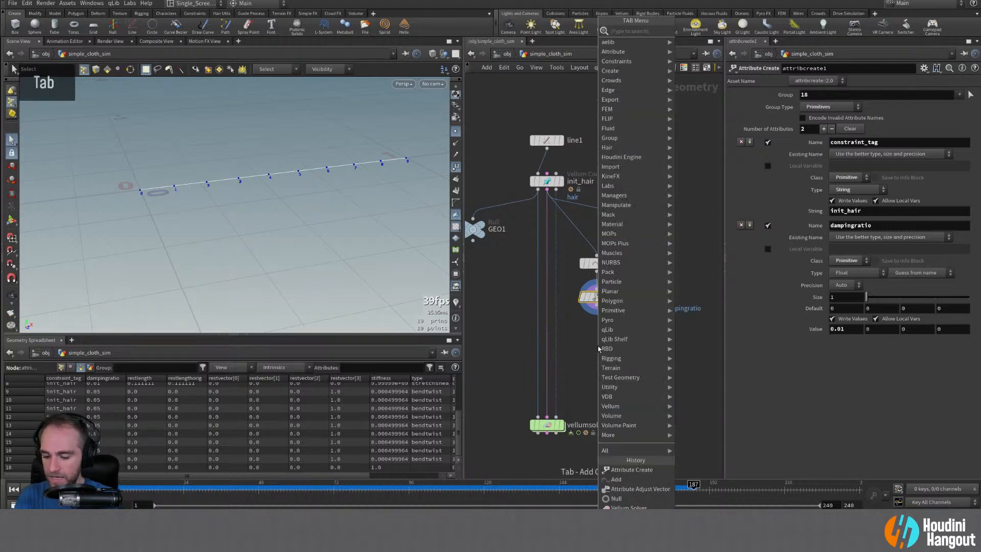
{"action": "type", "text": "resam"}
{"action": "key", "text": "Return"}
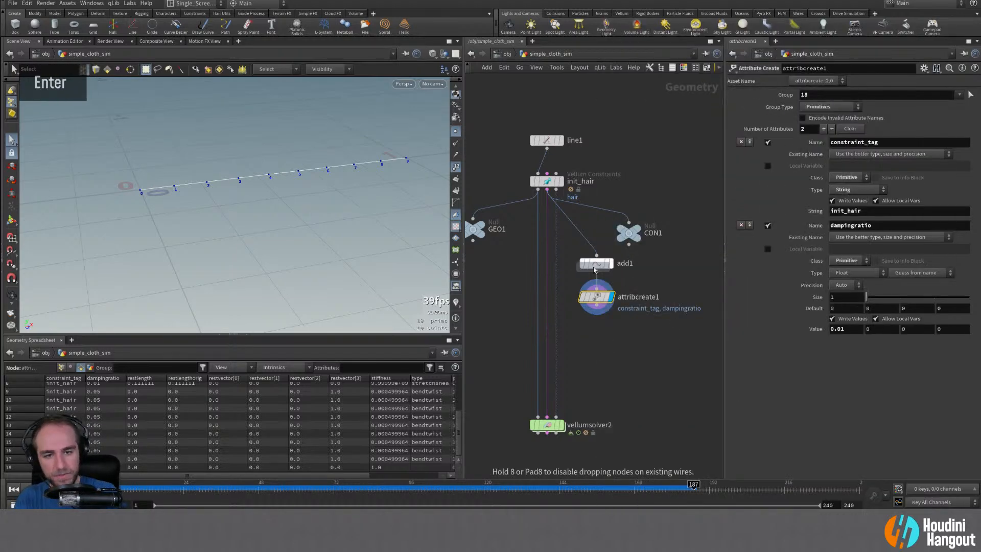
{"action": "left_click", "coordinate": [596, 332]}
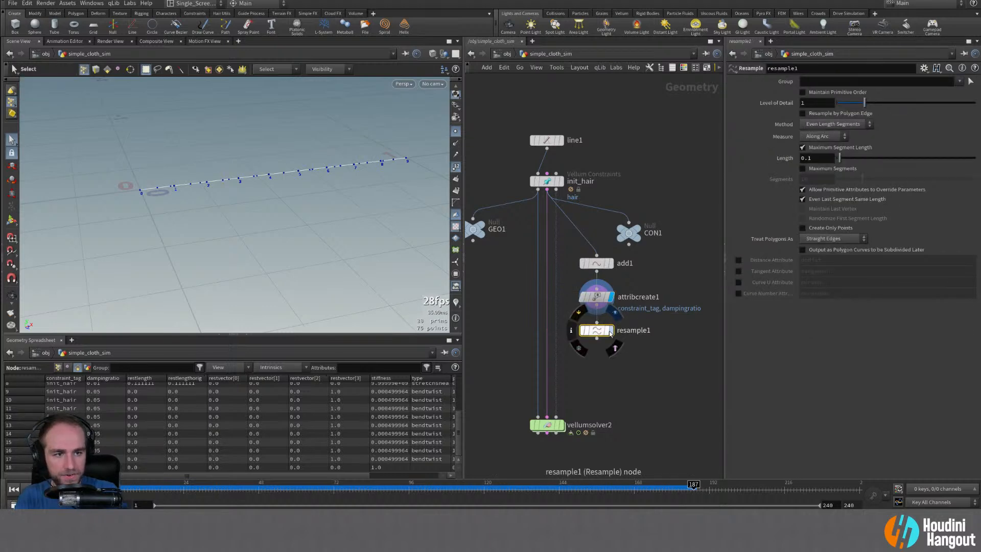
{"action": "double_click", "coordinate": [609, 330]}
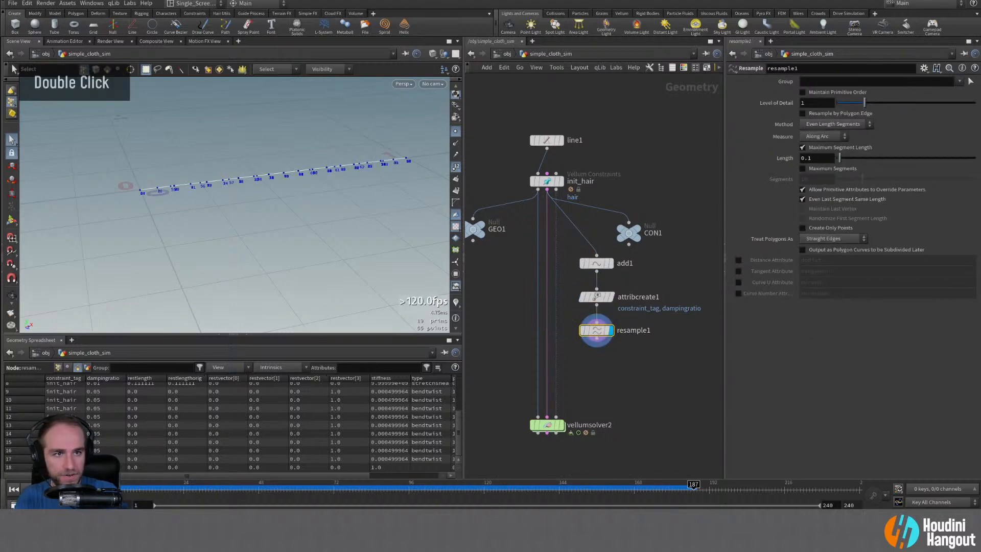
- Restrict the Resample node to group 18 and turn off its maximum segment length
{"action": "left_click", "coordinate": [933, 82]}
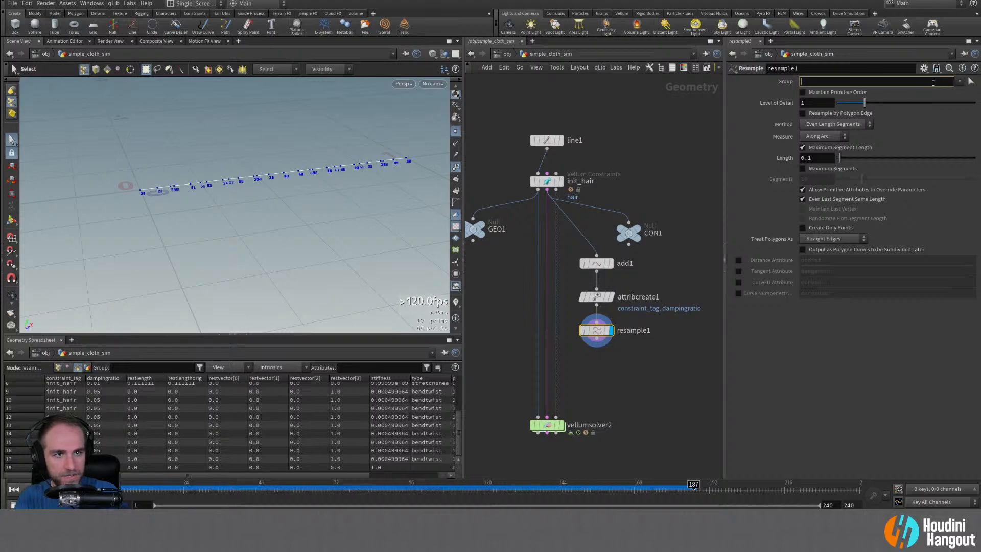
{"action": "type", "text": "18"}
{"action": "key", "text": "Return"}
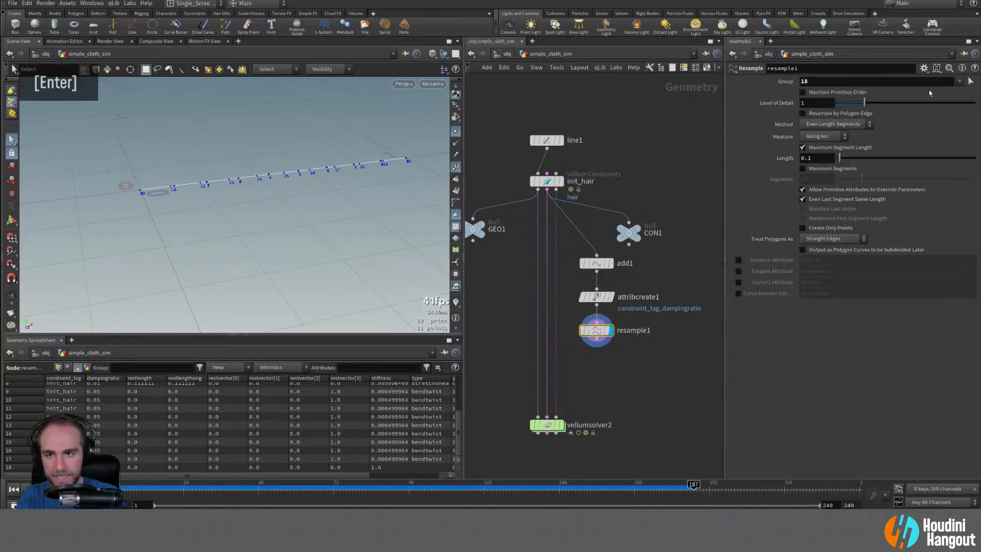
{"action": "left_click", "coordinate": [802, 148]}
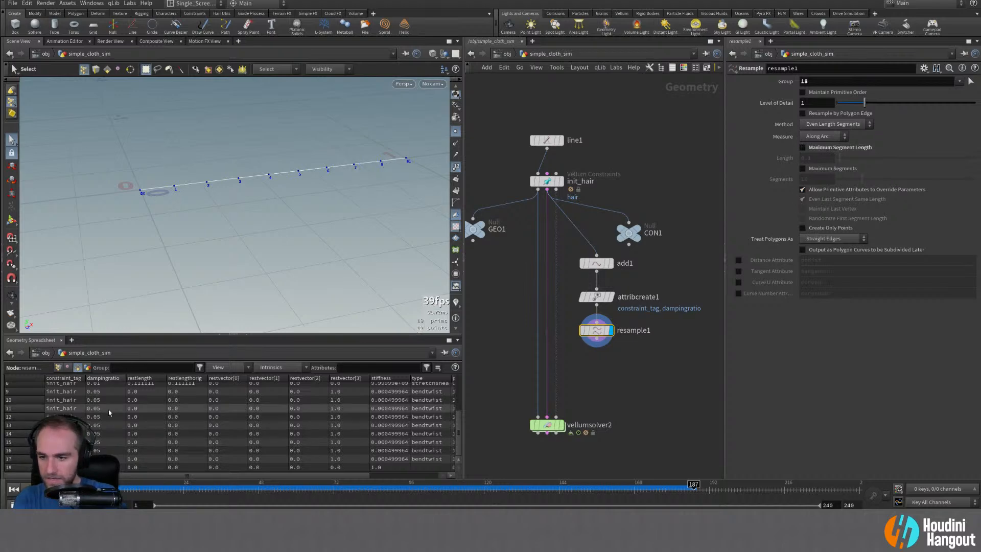
- Try the Resample node's distance attribute output, turn it off again and delete the node
{"action": "scroll", "coordinate": [123, 409], "scroll_direction": "down", "scroll_amount": 5}
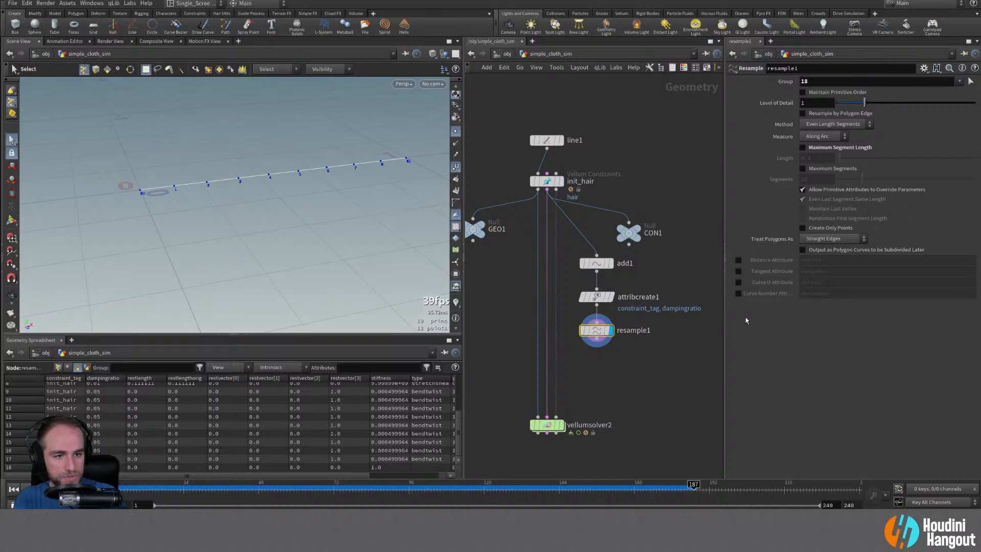
{"action": "left_click", "coordinate": [738, 260]}
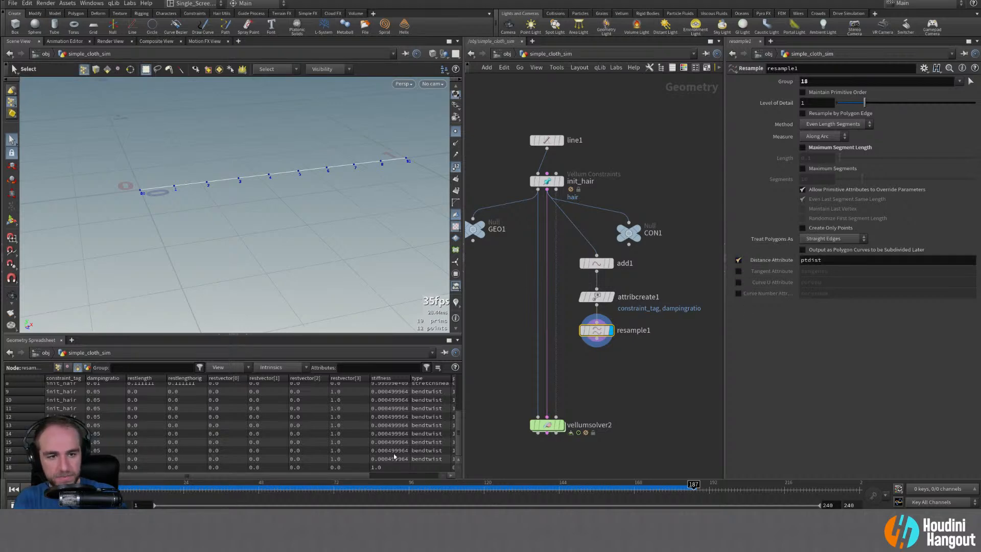
{"action": "scroll", "coordinate": [342, 428], "scroll_direction": "down", "scroll_amount": 6}
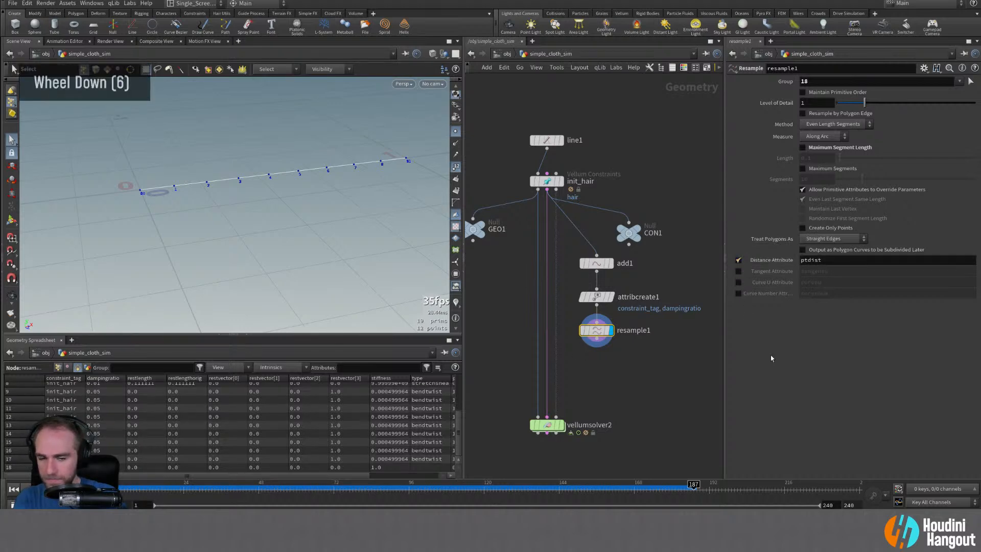
{"action": "left_click", "coordinate": [738, 260]}
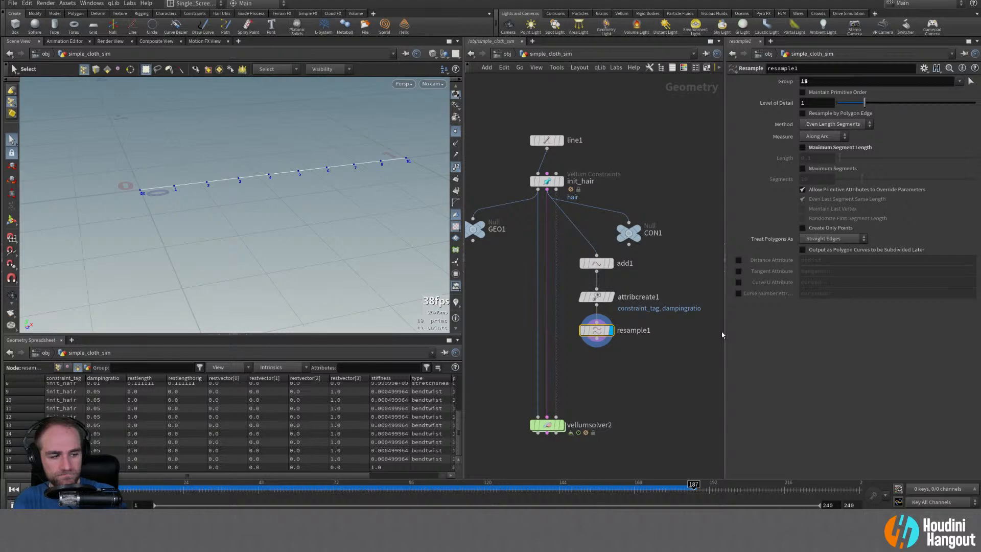
{"action": "key", "text": "Delete"}
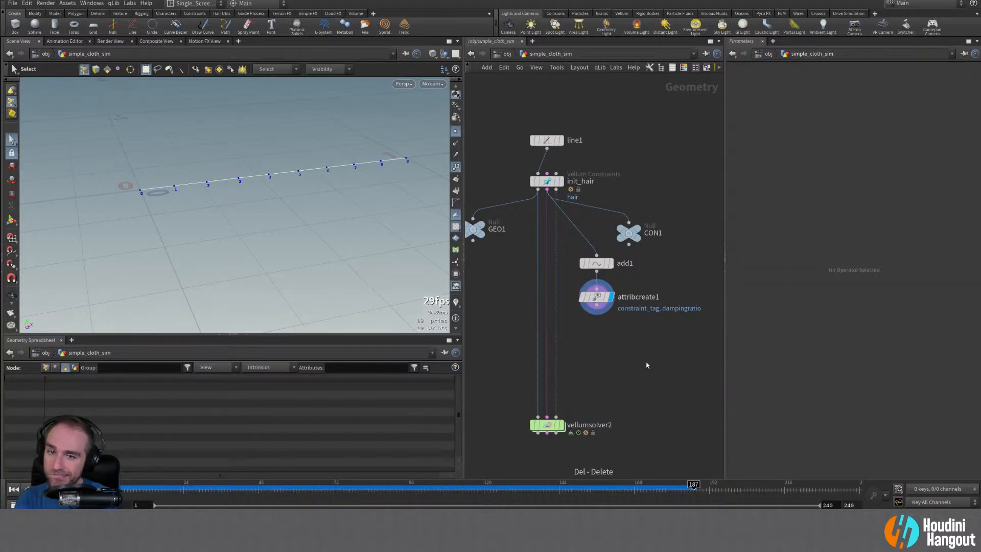
- Add a Convert Line node after attribcreate1 and limit it to group 18
{"action": "key", "text": "Tab"}
{"action": "type", "text": "conver"}
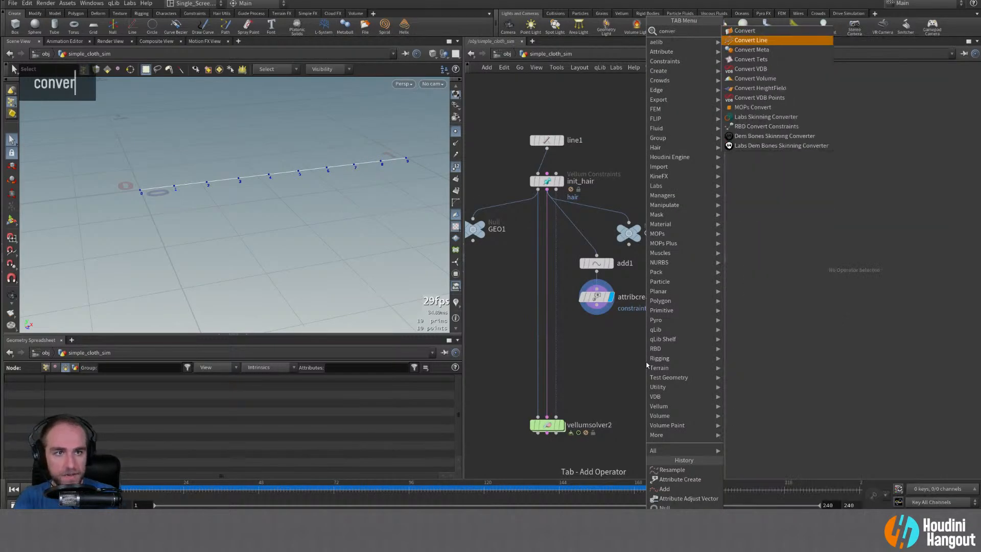
{"action": "key", "text": "Return"}
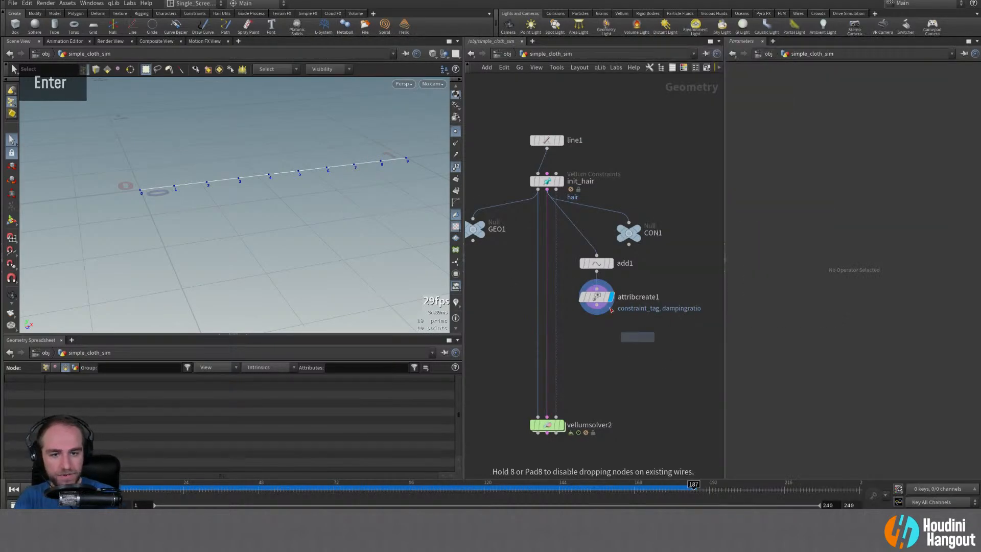
{"action": "left_click", "coordinate": [596, 327]}
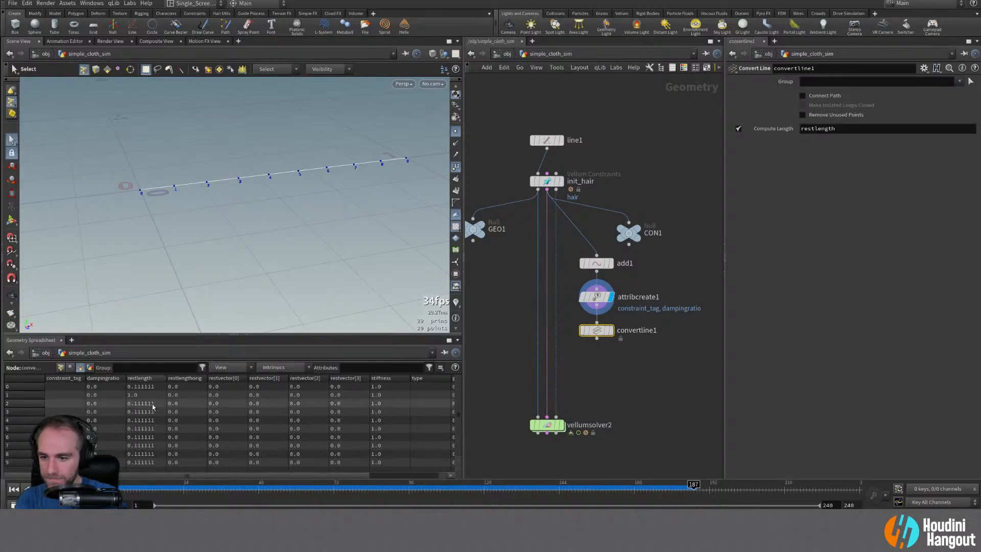
{"action": "left_click", "coordinate": [944, 84]}
{"action": "type", "text": "18"}
{"action": "key", "text": "Return"}
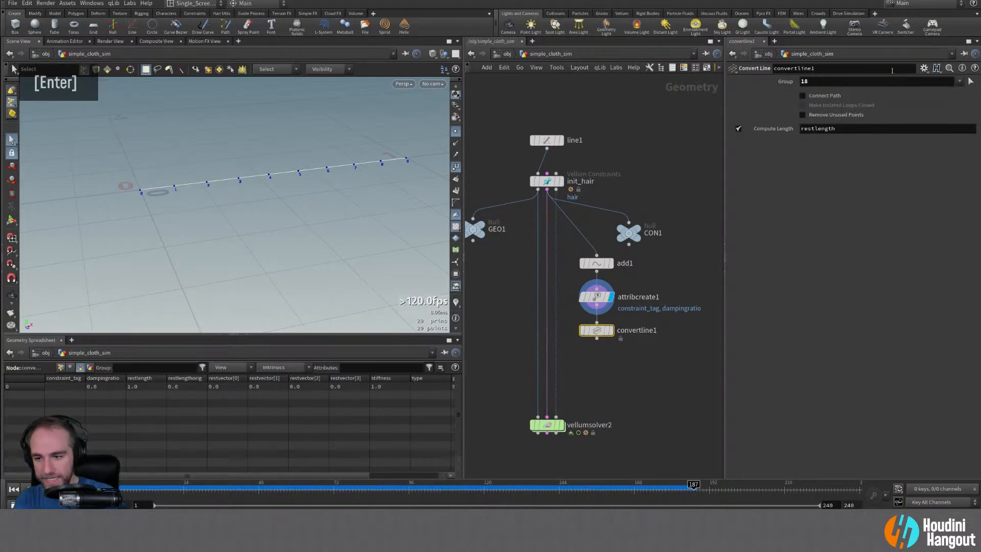
- Display the Convert Line node's result and delete the node
{"action": "scroll", "coordinate": [106, 403], "scroll_direction": "down", "scroll_amount": 2}
{"action": "scroll", "coordinate": [106, 403], "scroll_direction": "up", "scroll_amount": 5}
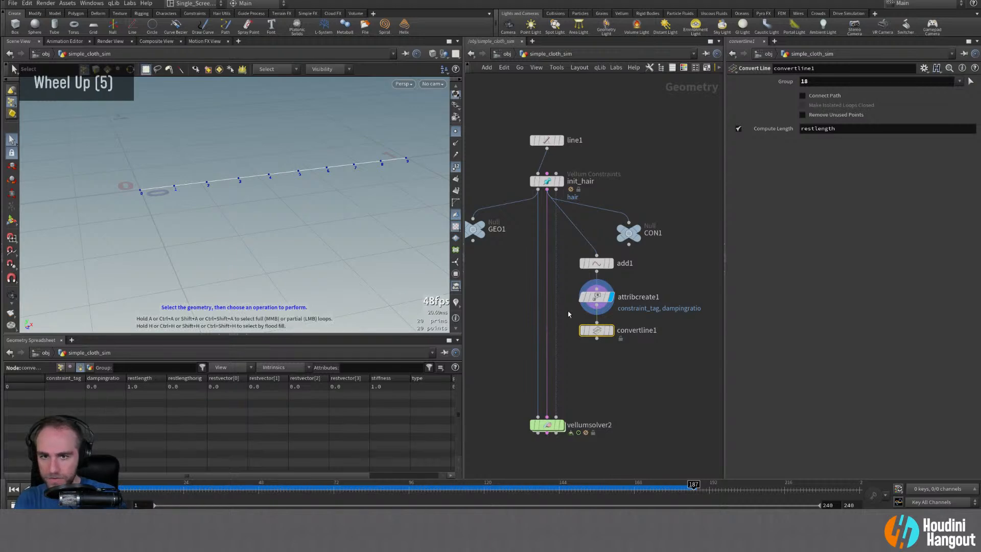
{"action": "double_click", "coordinate": [611, 330]}
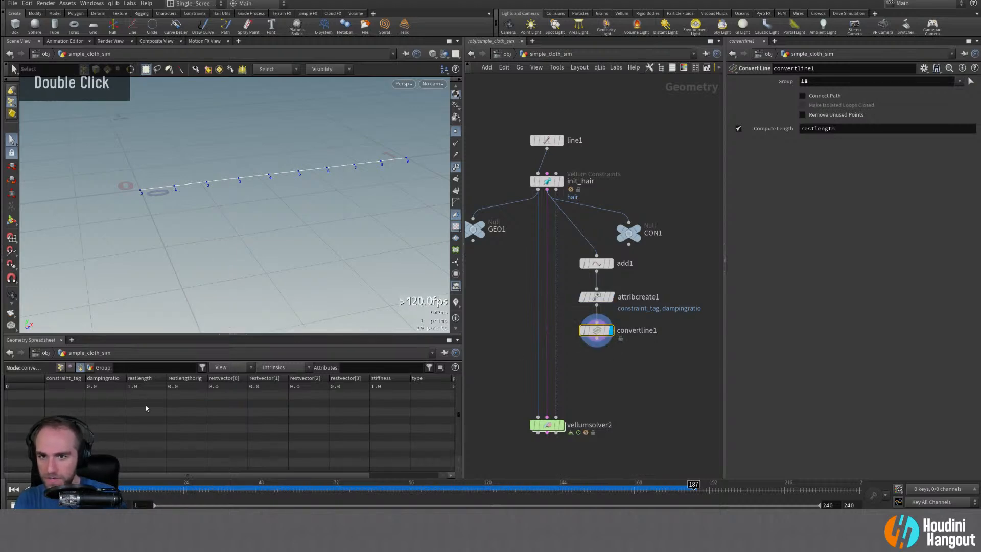
{"action": "left_click", "coordinate": [802, 96]}
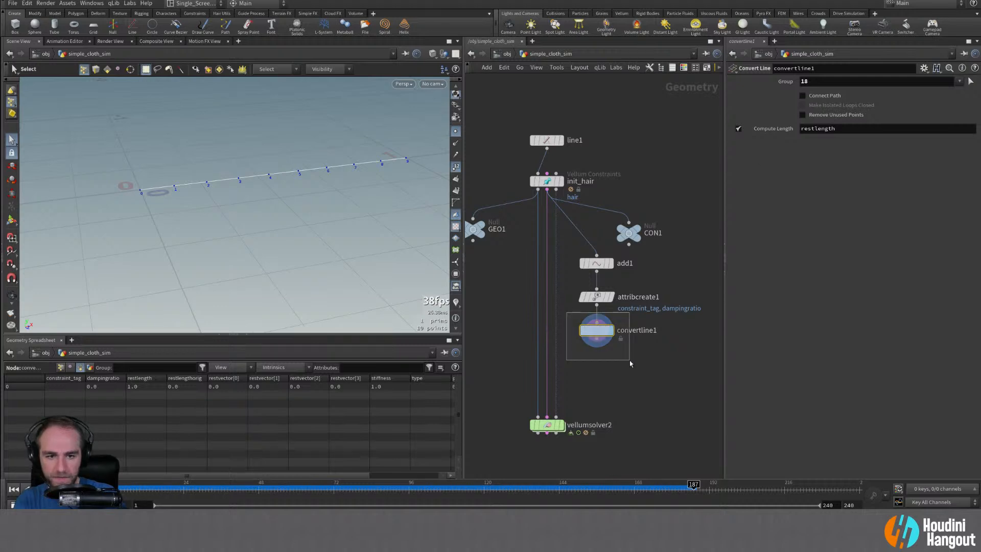
{"action": "key", "text": "Delete"}
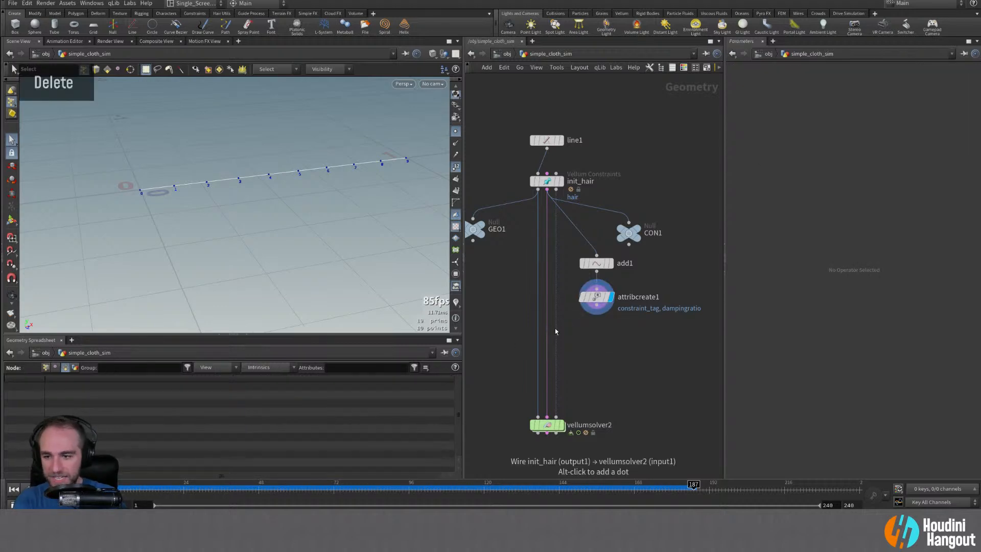
- Add a third attribute named restlength to the attribcreate1 node
{"action": "scroll", "coordinate": [104, 432], "scroll_direction": "down", "scroll_amount": 20}
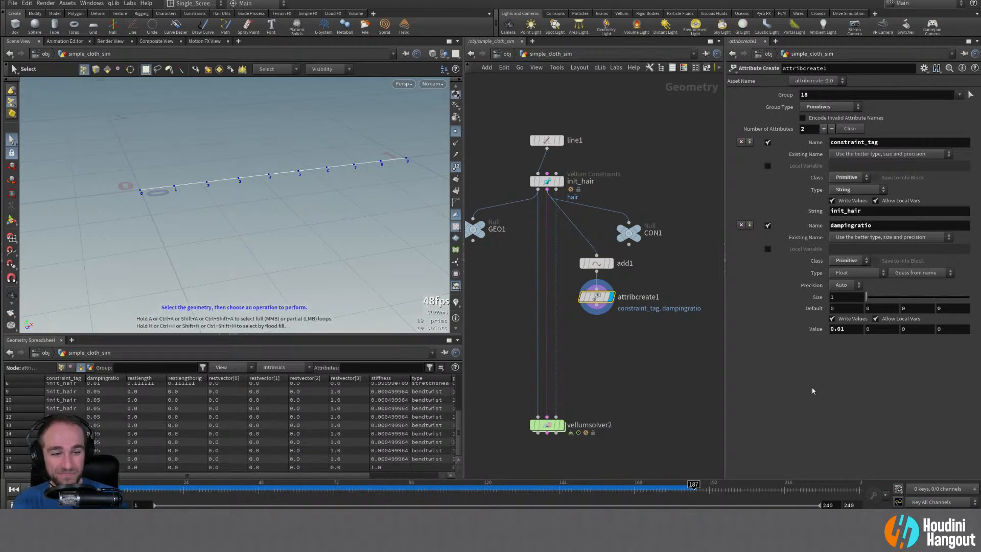
{"action": "left_click", "coordinate": [823, 129]}
{"action": "double_click", "coordinate": [850, 343]}
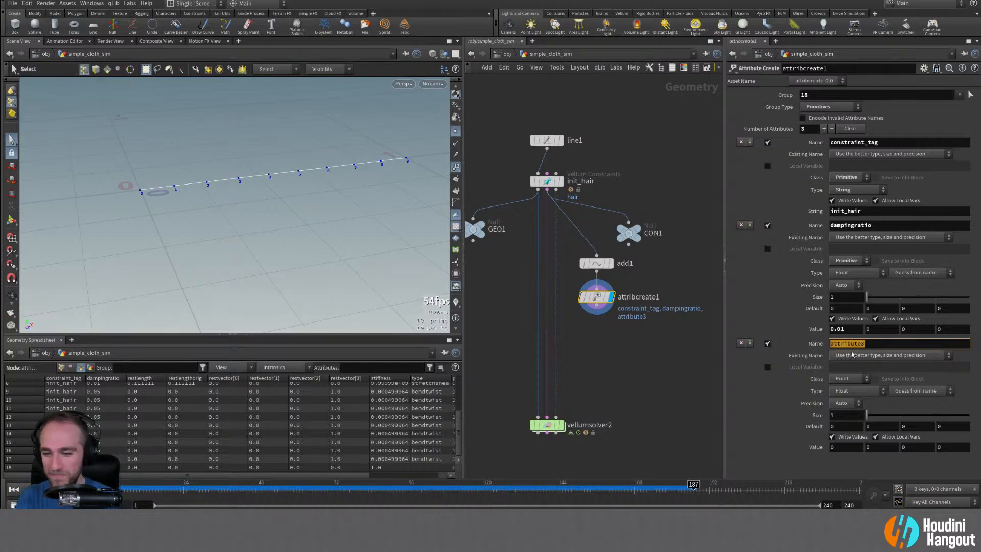
{"action": "type", "text": "restlength"}
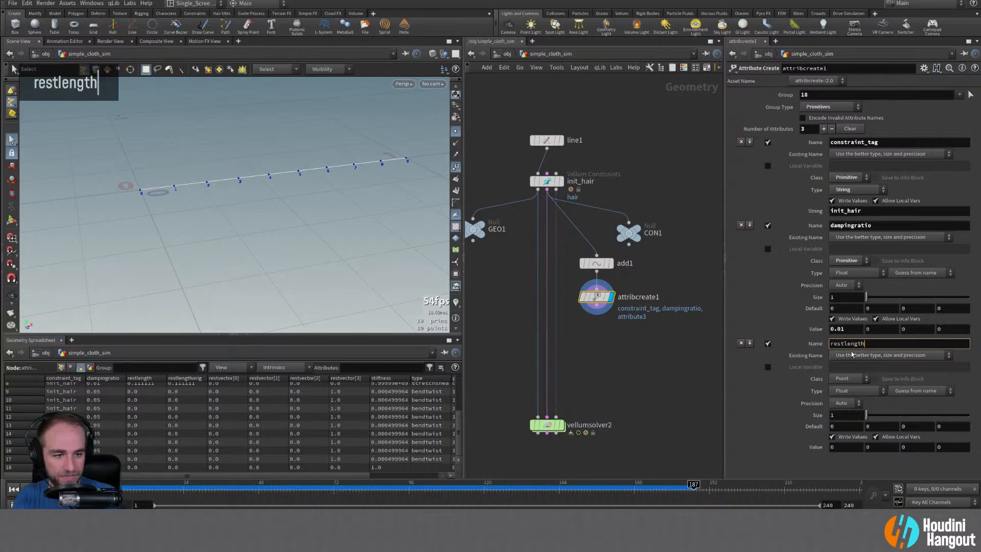
{"action": "key", "text": "Return"}
- Set the restlength attribute's value to 1 and its class to Primitive
{"action": "double_click", "coordinate": [845, 447]}
{"action": "type", "text": "1"}
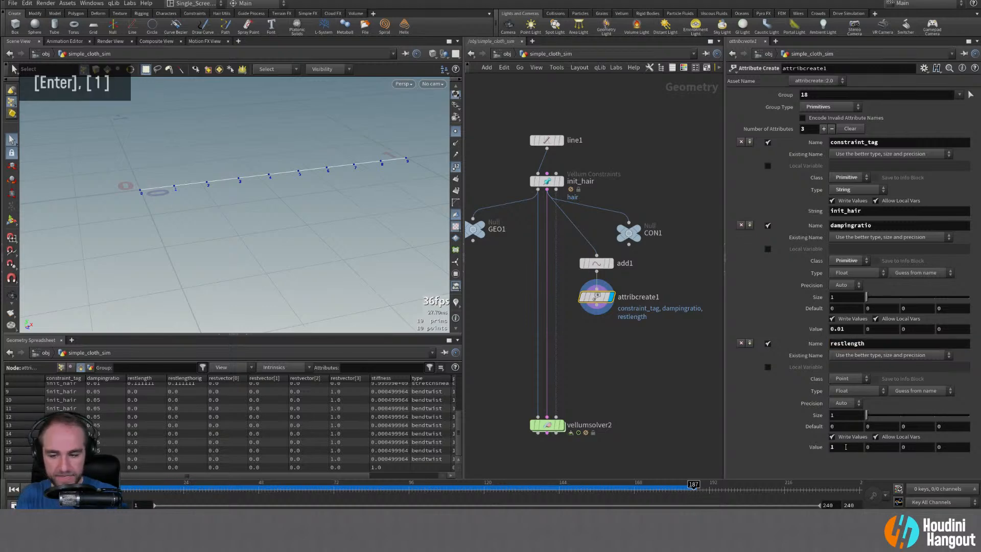
{"action": "left_click", "coordinate": [845, 379]}
{"action": "left_click", "coordinate": [844, 397]}
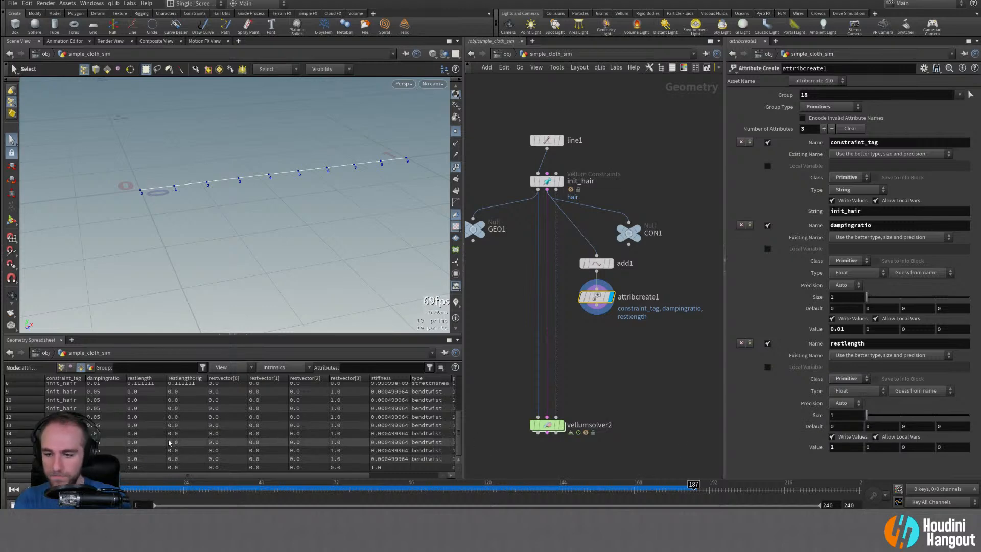
{"action": "scroll", "coordinate": [145, 475], "scroll_direction": "down", "scroll_amount": 2}
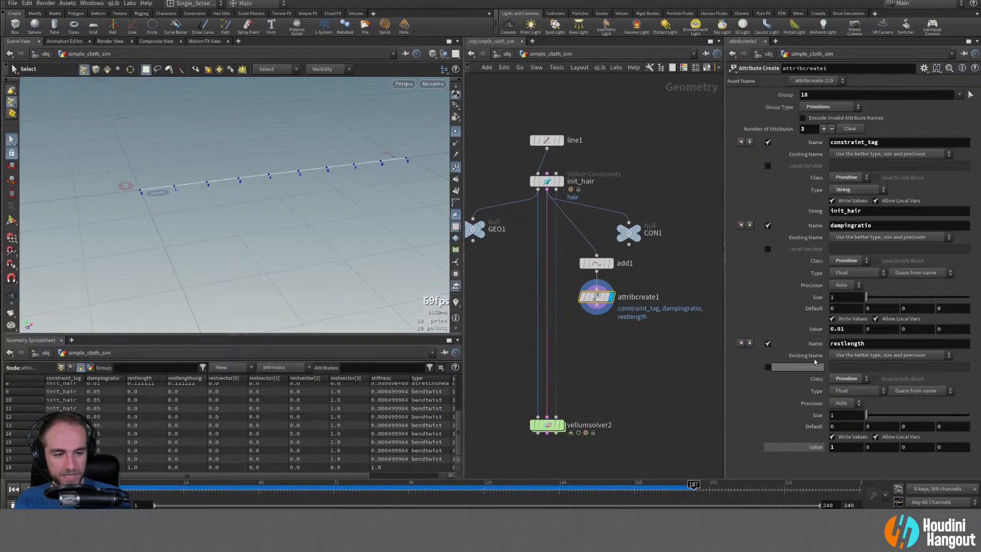
- Add a fourth attribute named restlengthorig to the attribcreate1 node
{"action": "left_click", "coordinate": [823, 130]}
{"action": "scroll", "coordinate": [779, 393], "scroll_direction": "down", "scroll_amount": 5}
{"action": "double_click", "coordinate": [870, 399]}
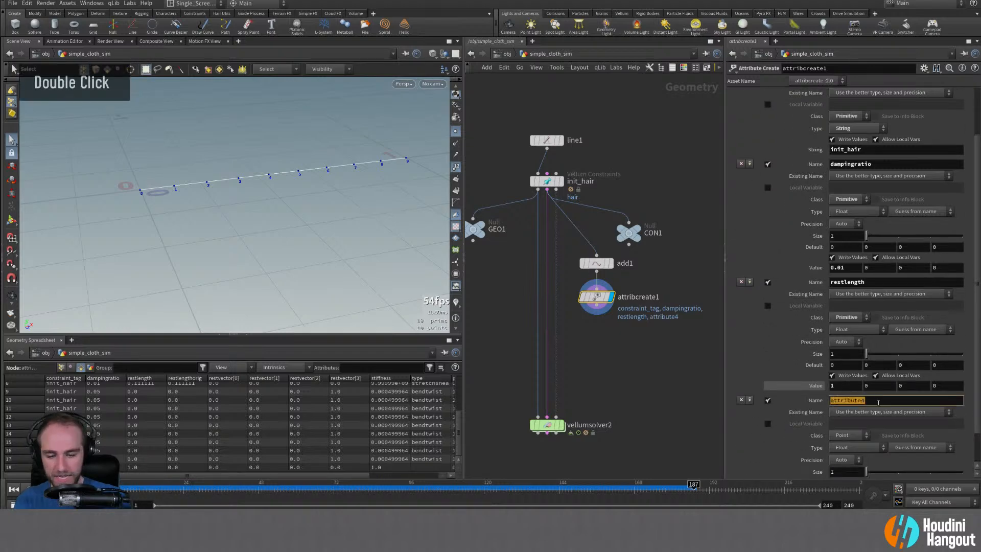
{"action": "type", "text": "restlength"}
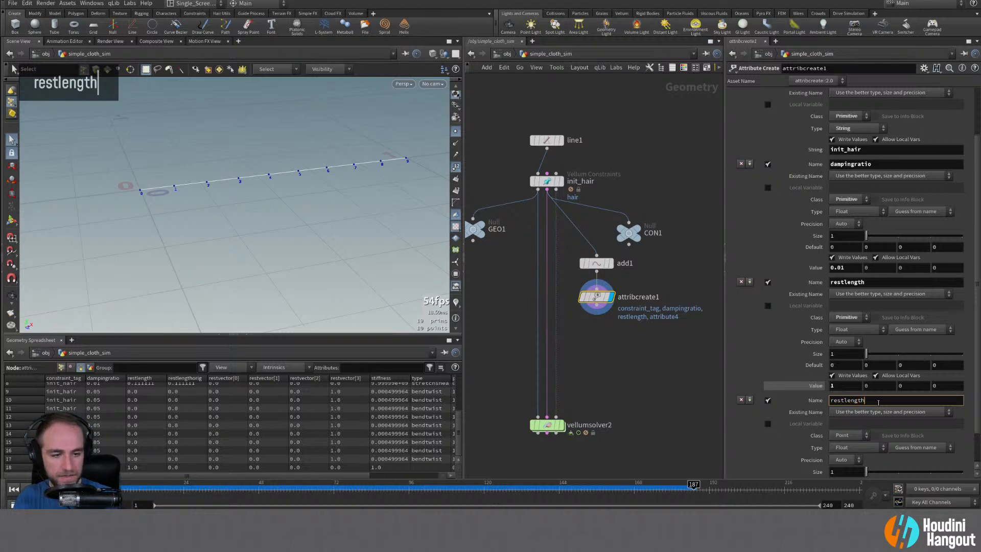
{"action": "type", "text": "orig"}
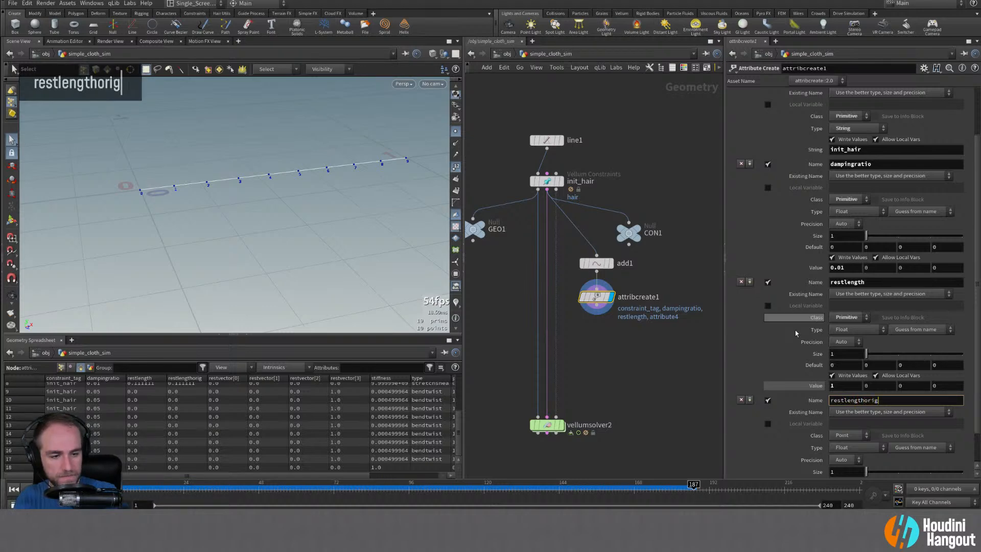
- Set the restlengthorig attribute's class to Primitive and its value to 1
{"action": "scroll", "coordinate": [795, 333], "scroll_direction": "down", "scroll_amount": 3}
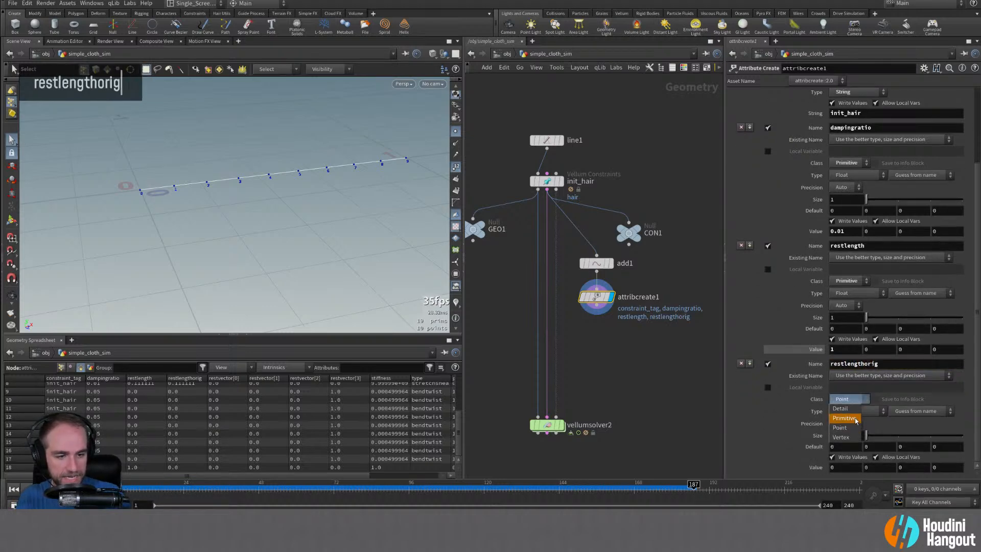
{"action": "left_click", "coordinate": [844, 418]}
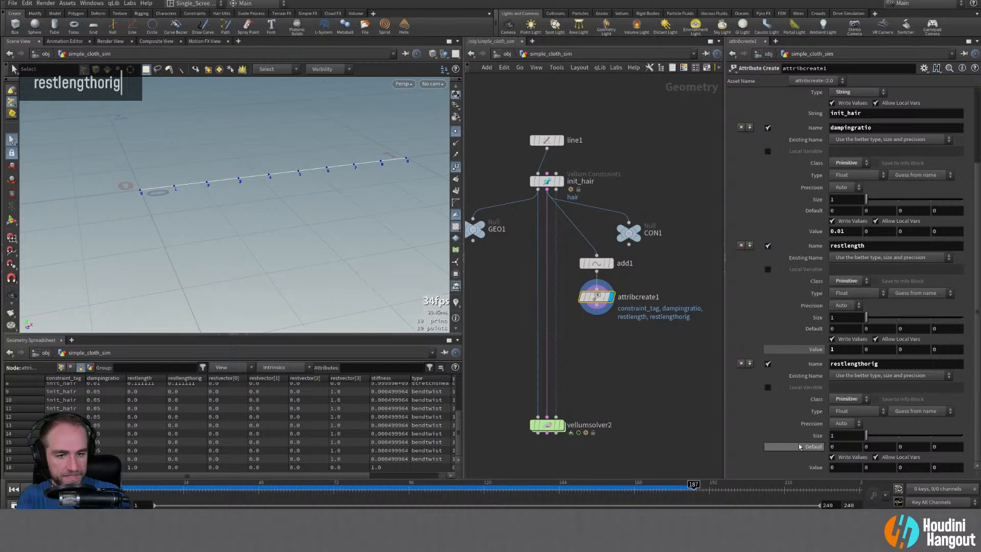
{"action": "double_click", "coordinate": [842, 466]}
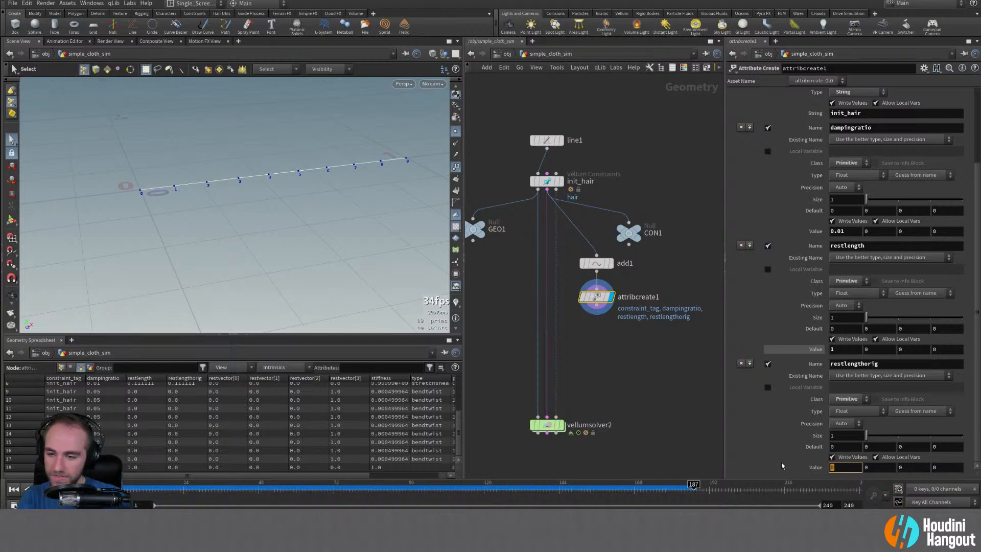
{"action": "type", "text": "1"}
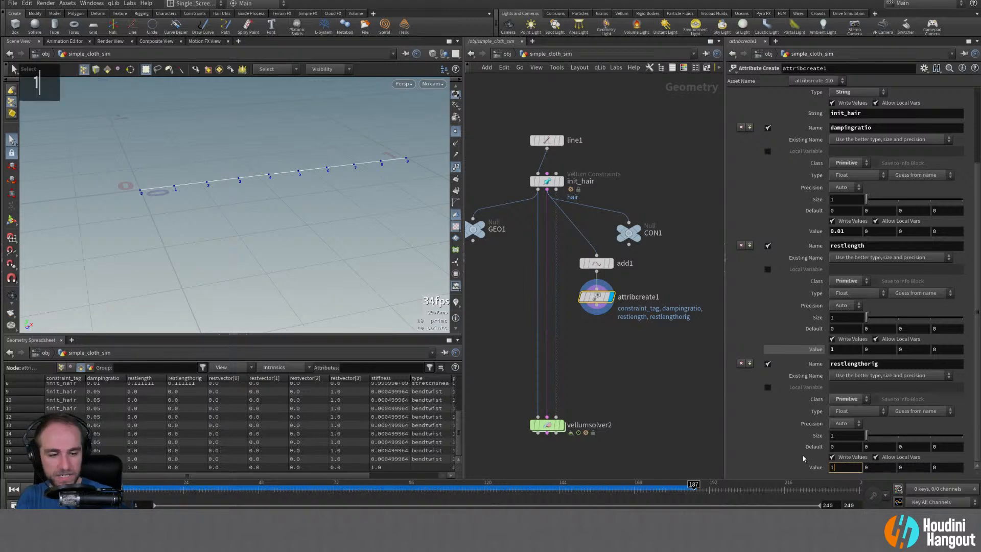
{"action": "key", "text": "Return"}
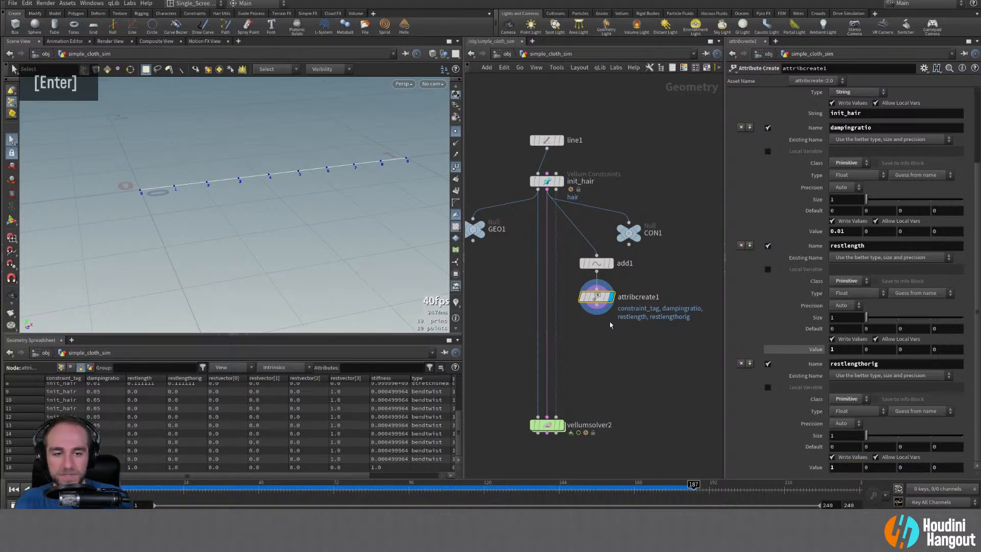
- Examine the remaining primitive attributes in the geometry spreadsheet, comparing the stiffness of the existing constraints with that of primitive 18
{"action": "mouse_move", "coordinate": [586, 325]}
{"action": "scroll", "coordinate": [771, 373], "scroll_direction": "up", "scroll_amount": 20}
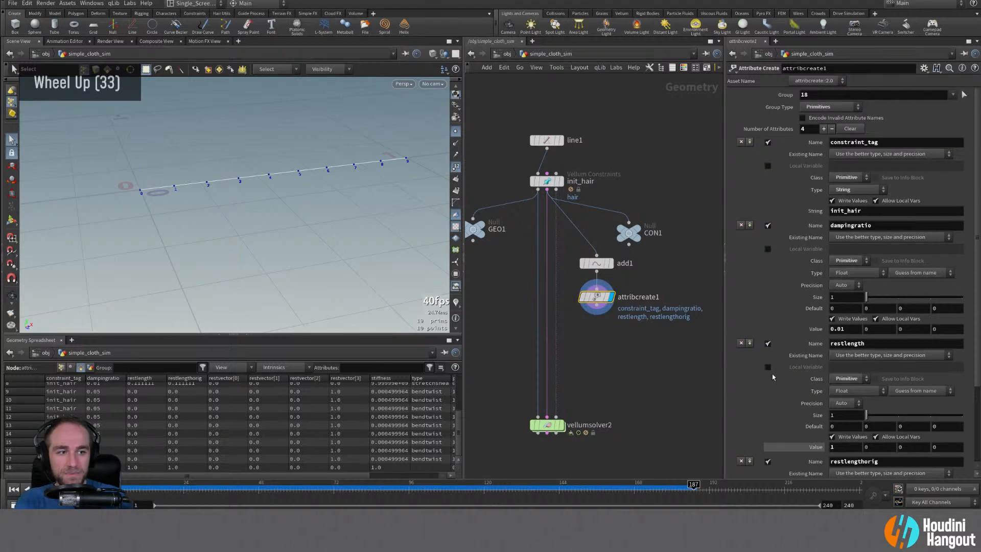
{"action": "scroll", "coordinate": [772, 353], "scroll_direction": "down", "scroll_amount": 20}
{"action": "scroll", "coordinate": [772, 331], "scroll_direction": "down", "scroll_amount": 1}
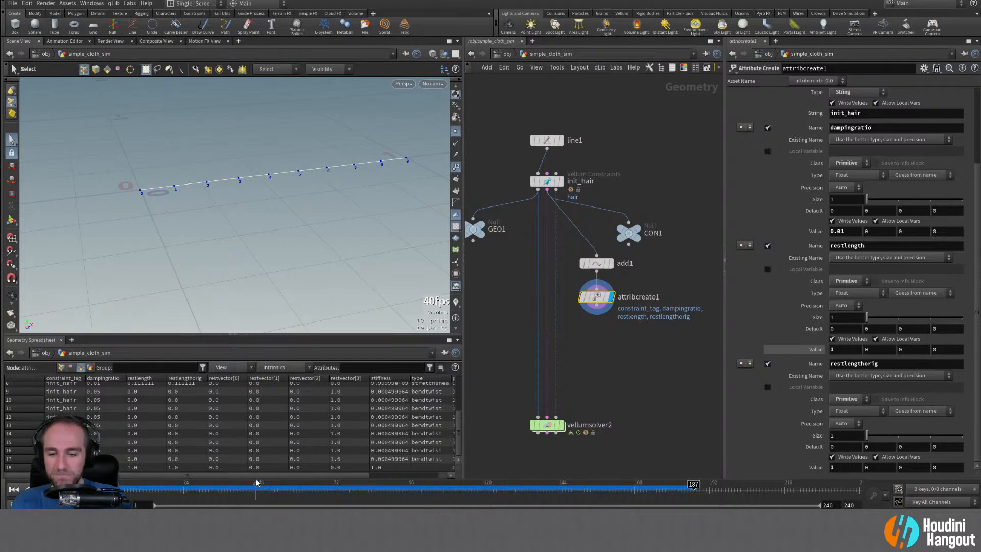
{"action": "left_click_drag", "start_coordinate": [257, 476], "coordinate": [329, 475]}
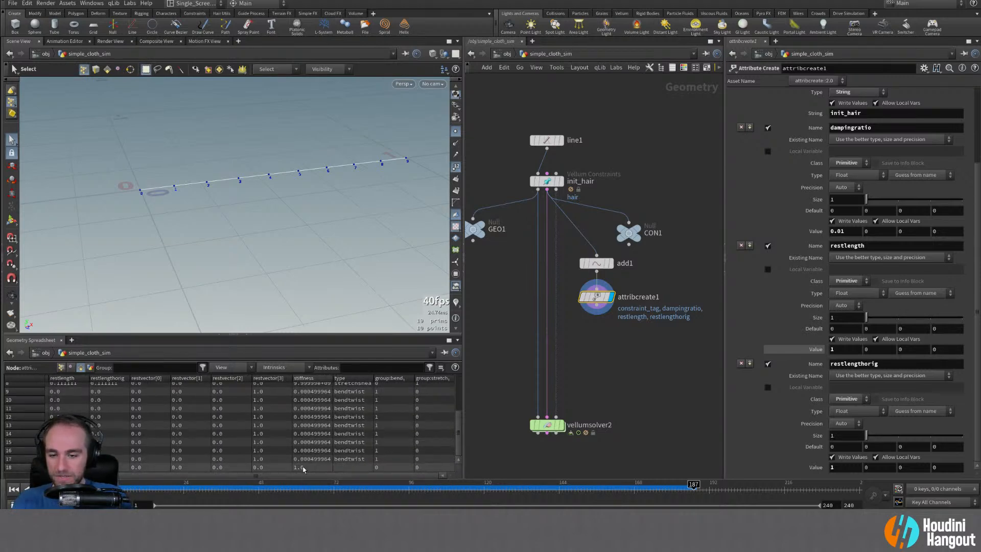
{"action": "scroll", "coordinate": [307, 434], "scroll_direction": "up", "scroll_amount": 4}
{"action": "scroll", "coordinate": [308, 429], "scroll_direction": "down", "scroll_amount": 3}
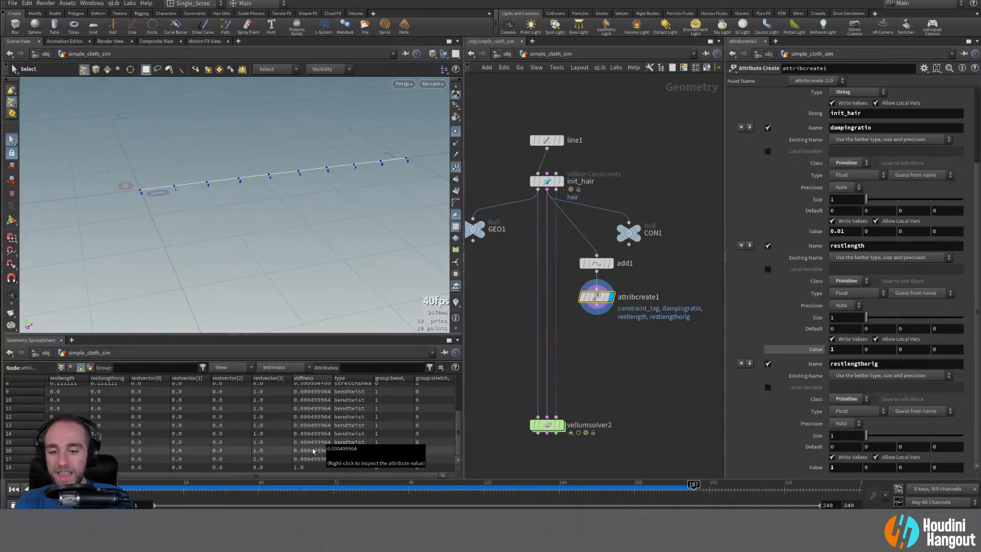
{"action": "scroll", "coordinate": [300, 470], "scroll_direction": "down", "scroll_amount": 4}
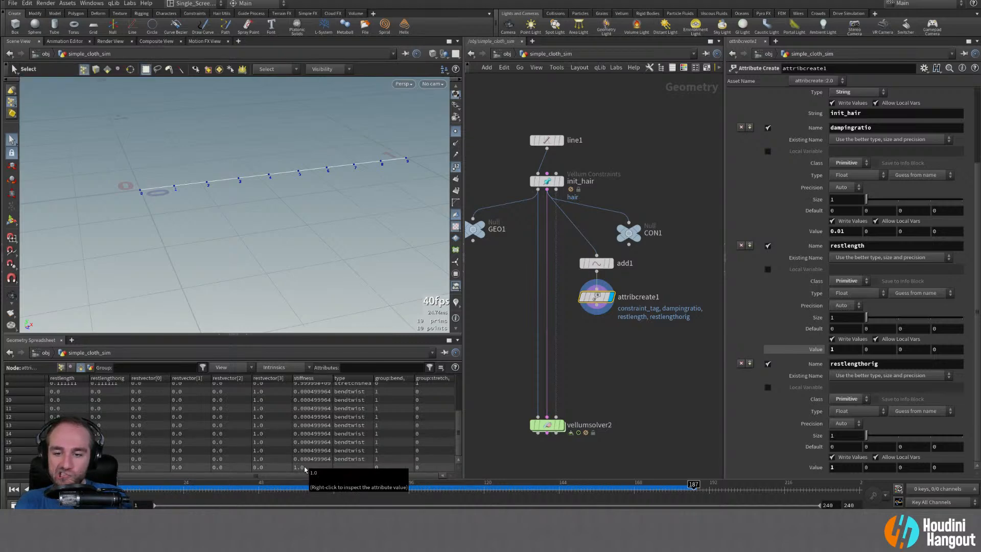
{"action": "scroll", "coordinate": [304, 470], "scroll_direction": "up", "scroll_amount": 20}
{"action": "scroll", "coordinate": [305, 470], "scroll_direction": "down", "scroll_amount": 20}
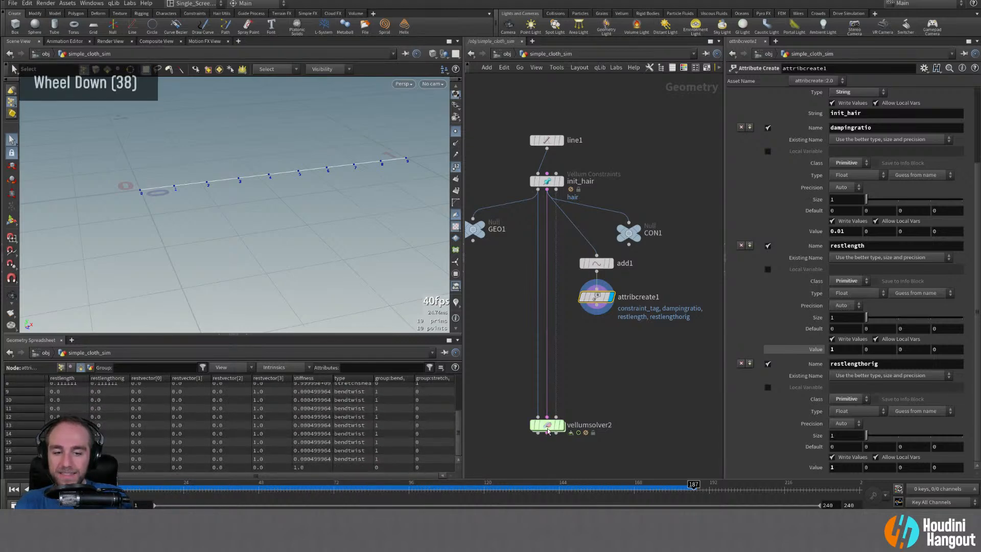
- Add a fifth attribute named stiffness to the attribcreate1 node
{"action": "scroll", "coordinate": [769, 301], "scroll_direction": "up", "scroll_amount": 20}
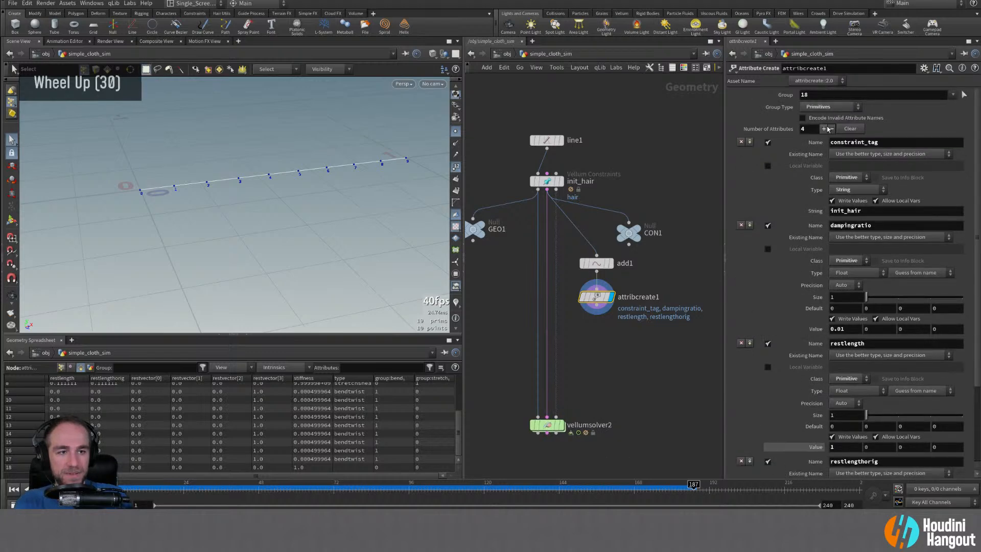
{"action": "left_click", "coordinate": [823, 129]}
{"action": "scroll", "coordinate": [796, 296], "scroll_direction": "down", "scroll_amount": 20}
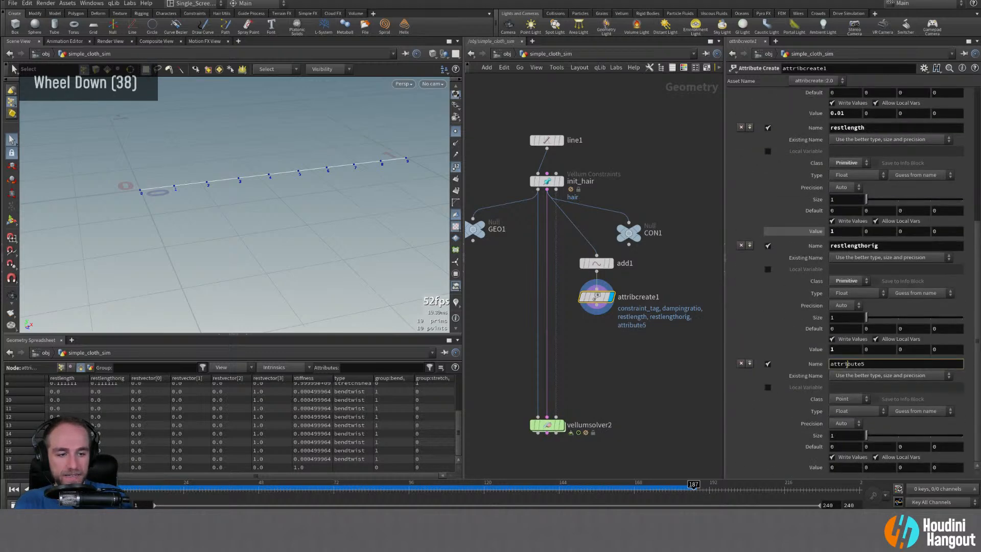
{"action": "double_click", "coordinate": [846, 364]}
{"action": "type", "text": "stiffness"}
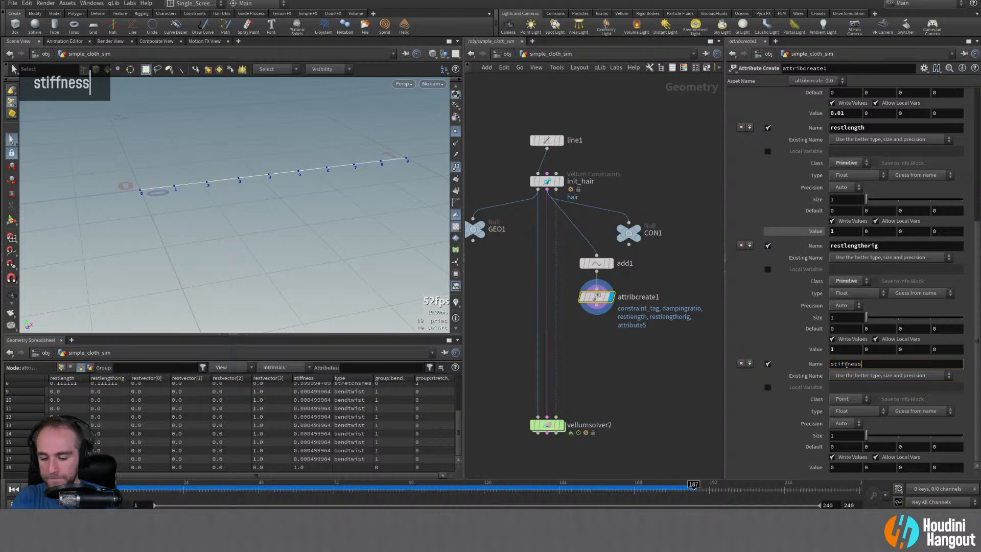
- Set the stiffness attribute's class to Primitive and its value to 100
{"action": "left_click", "coordinate": [845, 406]}
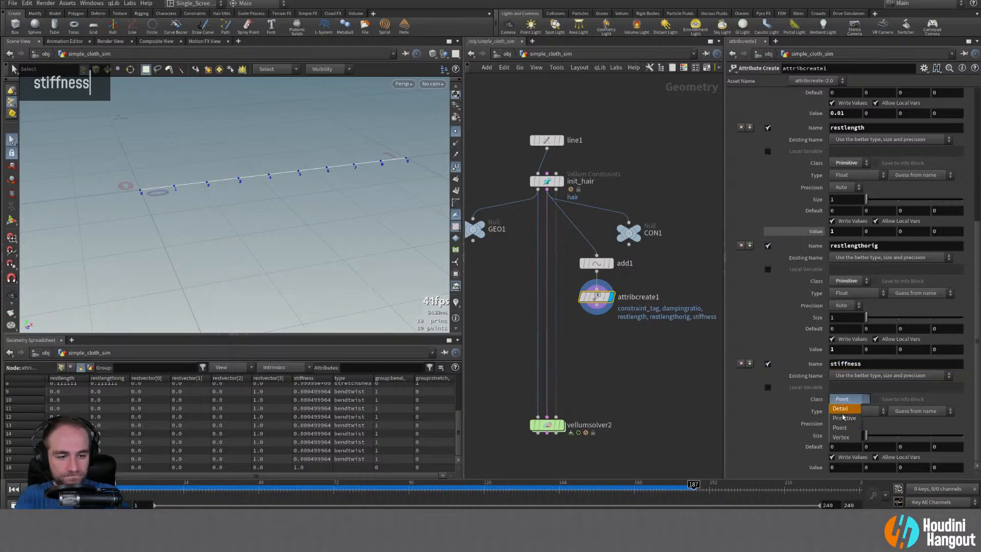
{"action": "left_click", "coordinate": [844, 415]}
{"action": "double_click", "coordinate": [842, 467]}
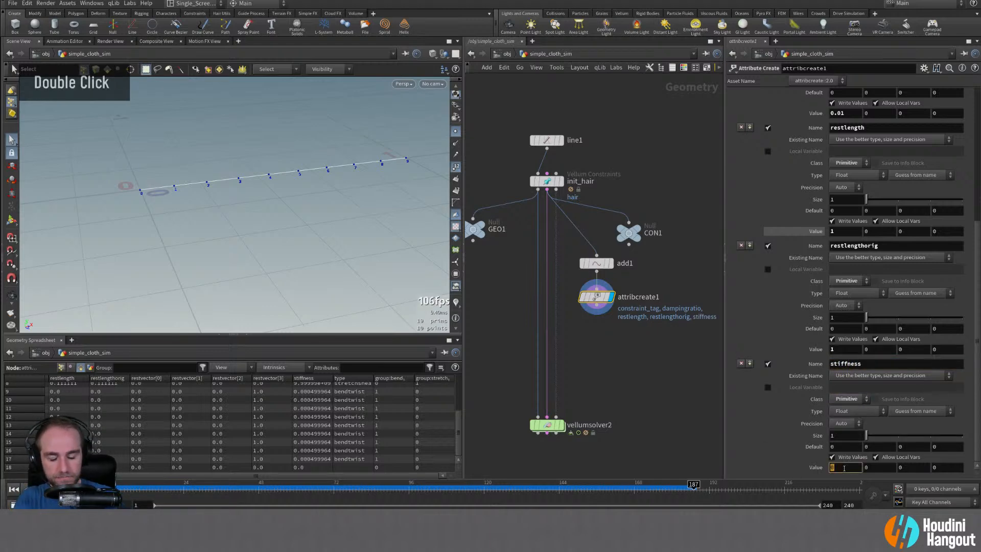
{"action": "type", "text": "100"}
{"action": "key", "text": "Return"}
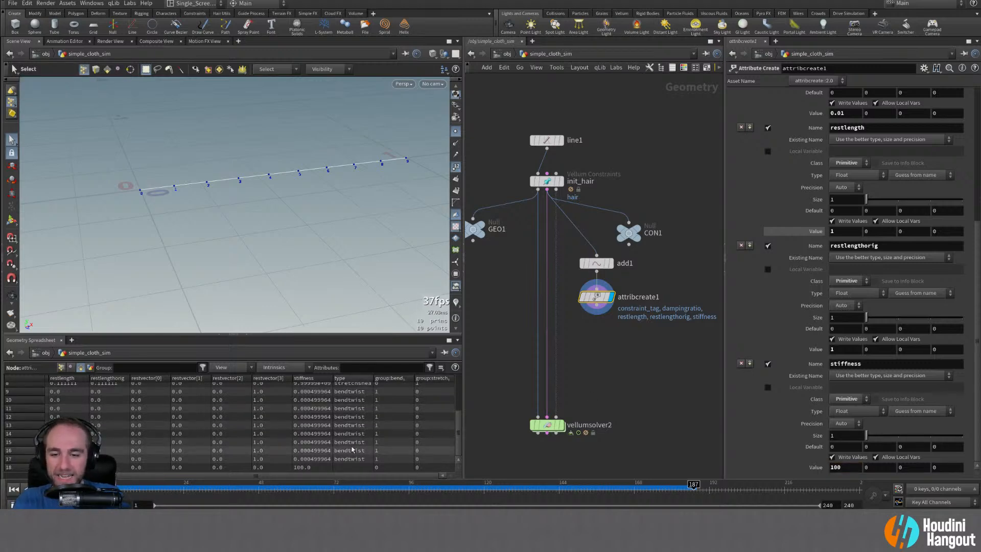
- Check the constraint types in the geometry spreadsheet and add a sixth attribute entry to the attribcreate1 node
{"action": "scroll", "coordinate": [352, 450], "scroll_direction": "up", "scroll_amount": 20}
{"action": "scroll", "coordinate": [347, 460], "scroll_direction": "down", "scroll_amount": 20}
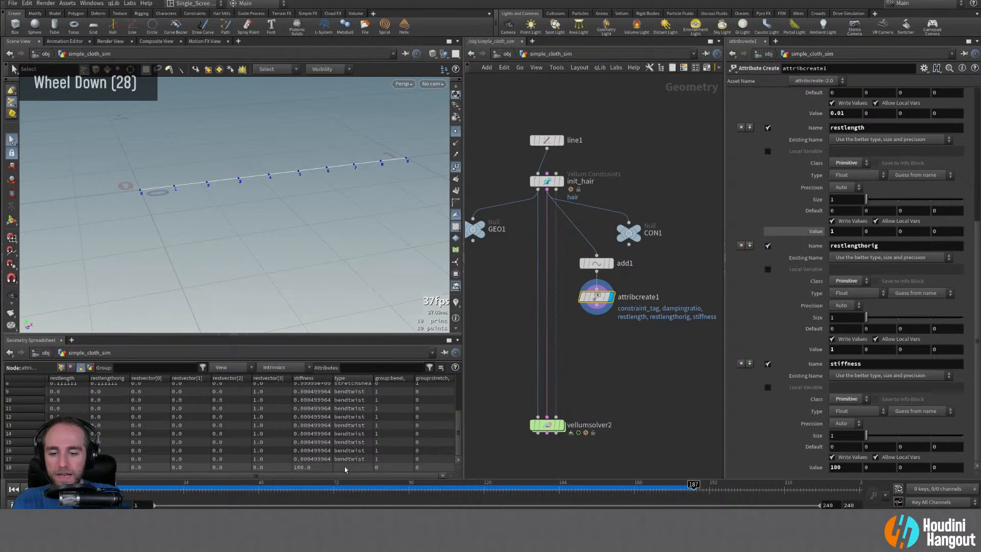
{"action": "scroll", "coordinate": [346, 460], "scroll_direction": "up", "scroll_amount": 12}
{"action": "scroll", "coordinate": [348, 394], "scroll_direction": "down", "scroll_amount": 3}
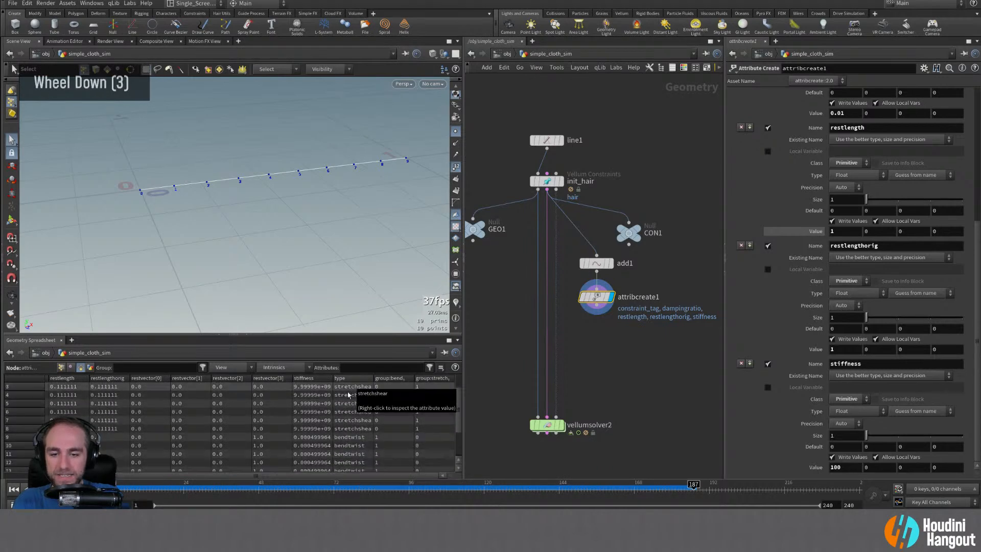
{"action": "scroll", "coordinate": [348, 394], "scroll_direction": "down", "scroll_amount": 20}
{"action": "scroll", "coordinate": [842, 117], "scroll_direction": "up", "scroll_amount": 20}
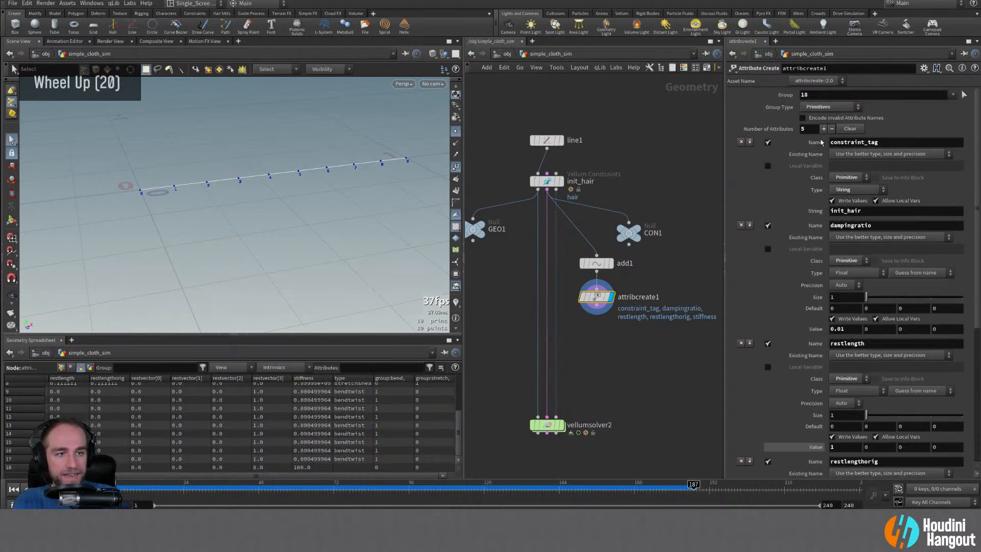
{"action": "left_click", "coordinate": [823, 128]}
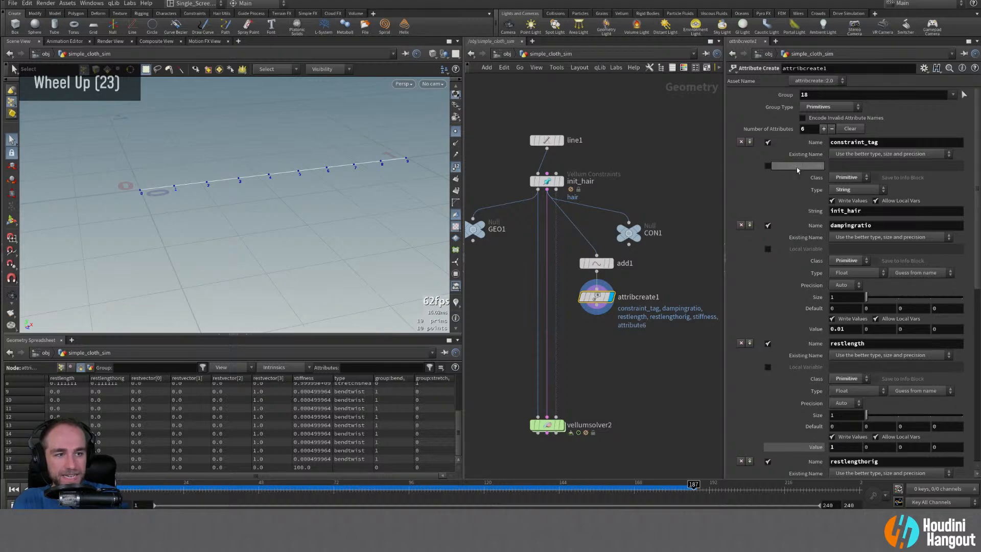
- Name the sixth attribute type and set its data type to String
{"action": "scroll", "coordinate": [772, 221], "scroll_direction": "down", "scroll_amount": 5}
{"action": "scroll", "coordinate": [772, 221], "scroll_direction": "down", "scroll_amount": 20}
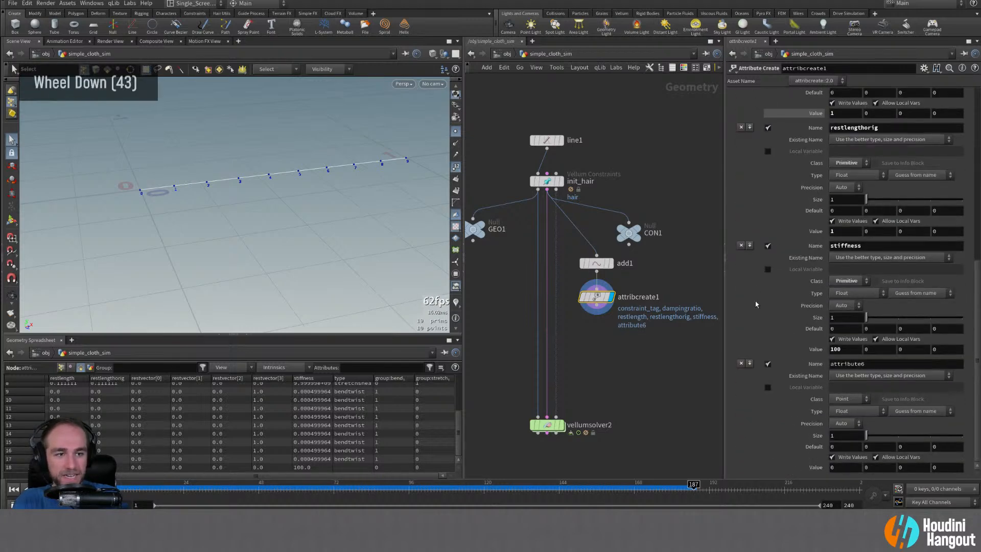
{"action": "scroll", "coordinate": [736, 230], "scroll_direction": "up", "scroll_amount": 20}
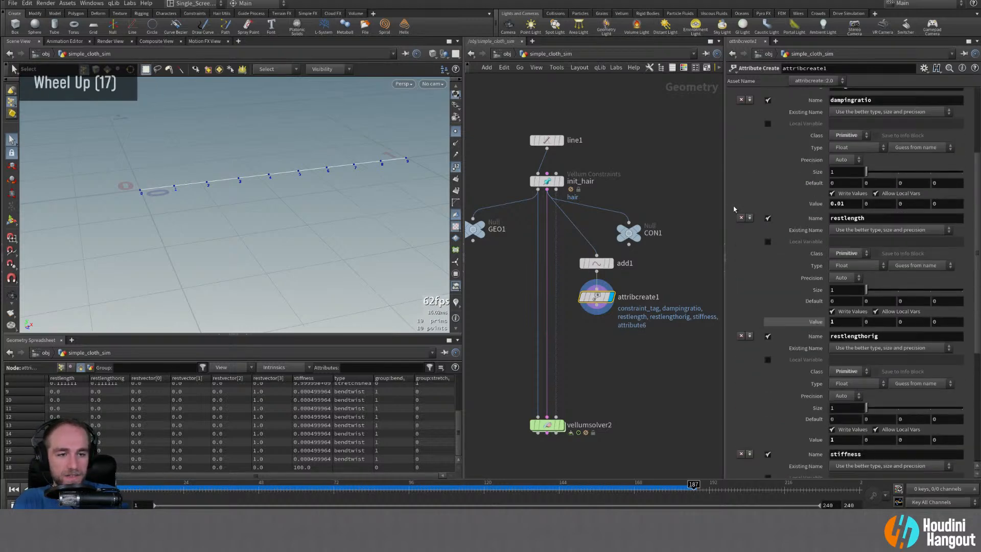
{"action": "scroll", "coordinate": [732, 211], "scroll_direction": "up", "scroll_amount": 4}
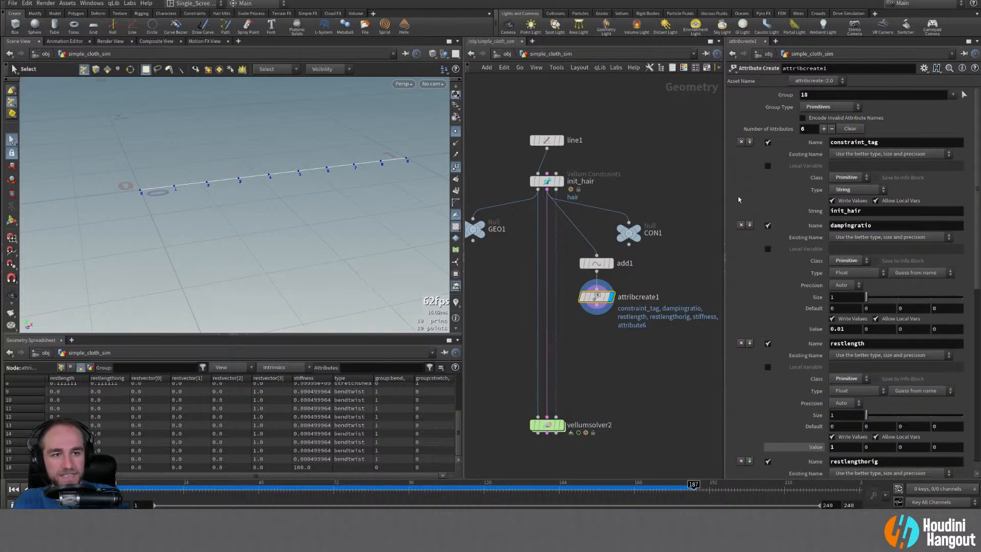
{"action": "scroll", "coordinate": [738, 199], "scroll_direction": "down", "scroll_amount": 20}
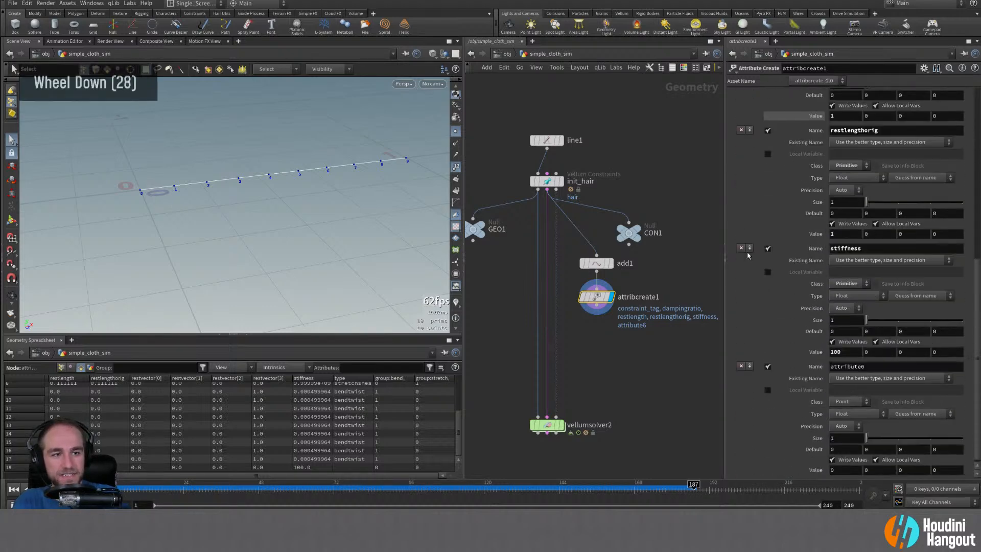
{"action": "double_click", "coordinate": [868, 365]}
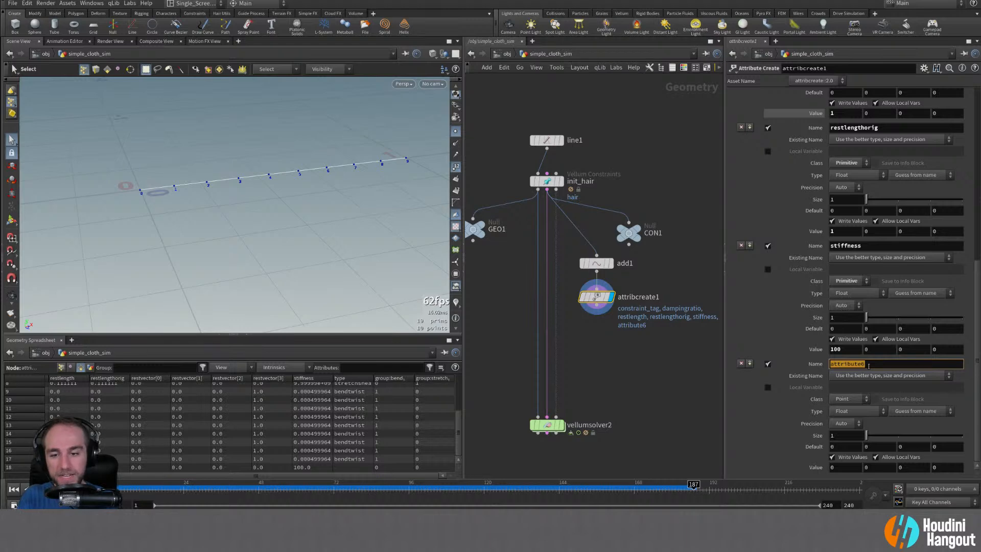
{"action": "type", "text": "type"}
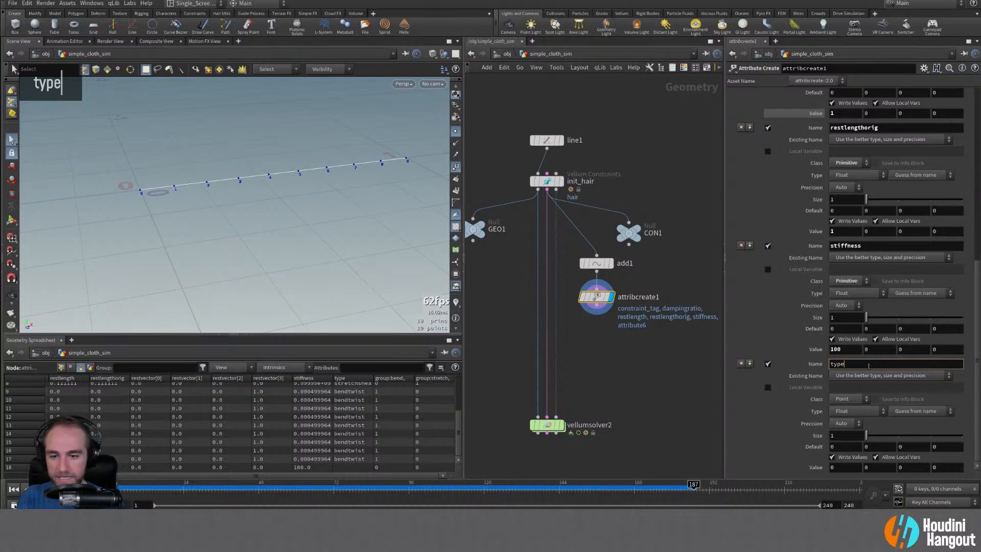
{"action": "left_click", "coordinate": [843, 411]}
{"action": "left_click", "coordinate": [849, 452]}
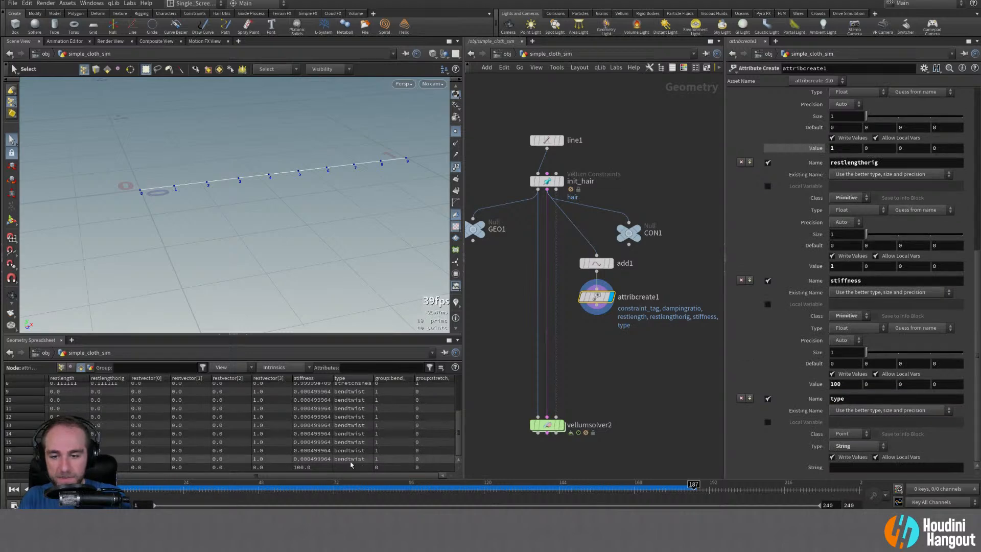
- Set the type attribute's string value to stretchshear, matching the constraint type used in the geometry spreadsheet
{"action": "scroll", "coordinate": [365, 431], "scroll_direction": "up", "scroll_amount": 4}
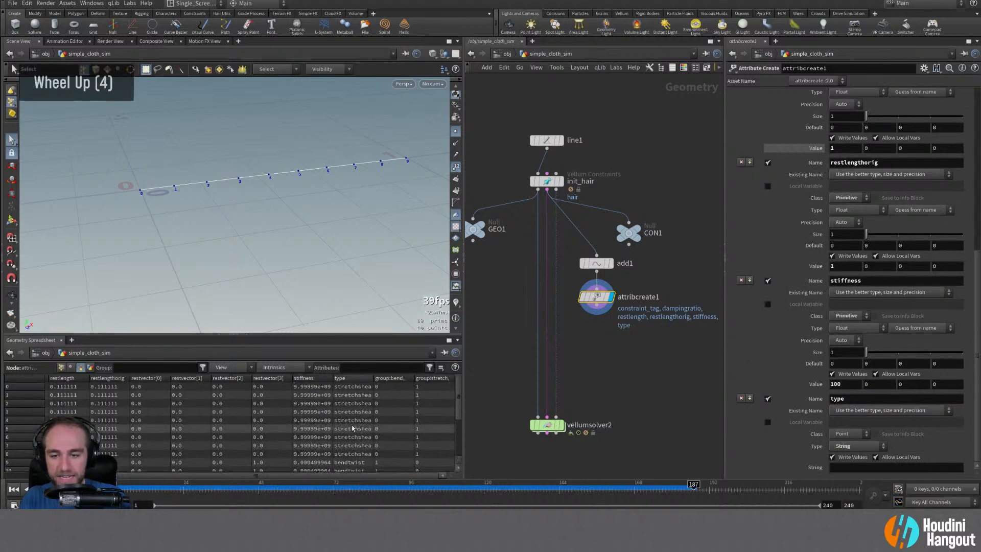
{"action": "left_click", "coordinate": [874, 467]}
{"action": "type", "text": "ste"}
{"action": "key", "text": "BackSpace"}
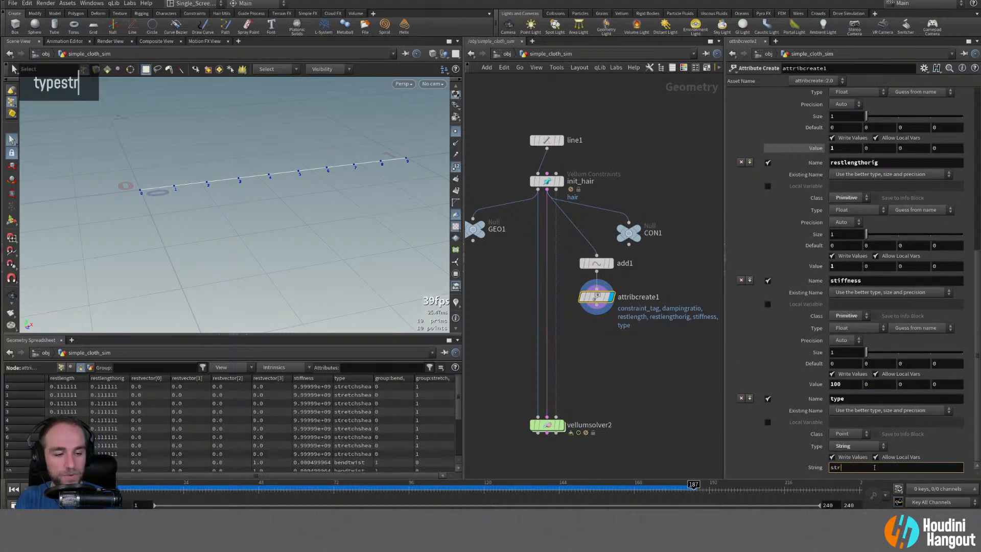
{"action": "type", "text": "retch"}
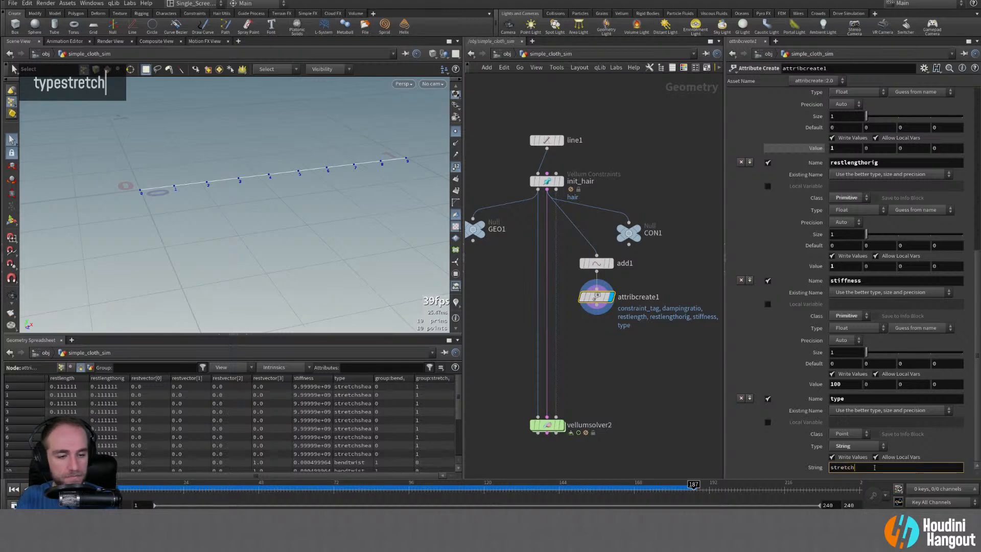
{"action": "type", "text": "shear"}
{"action": "key", "text": "Return"}
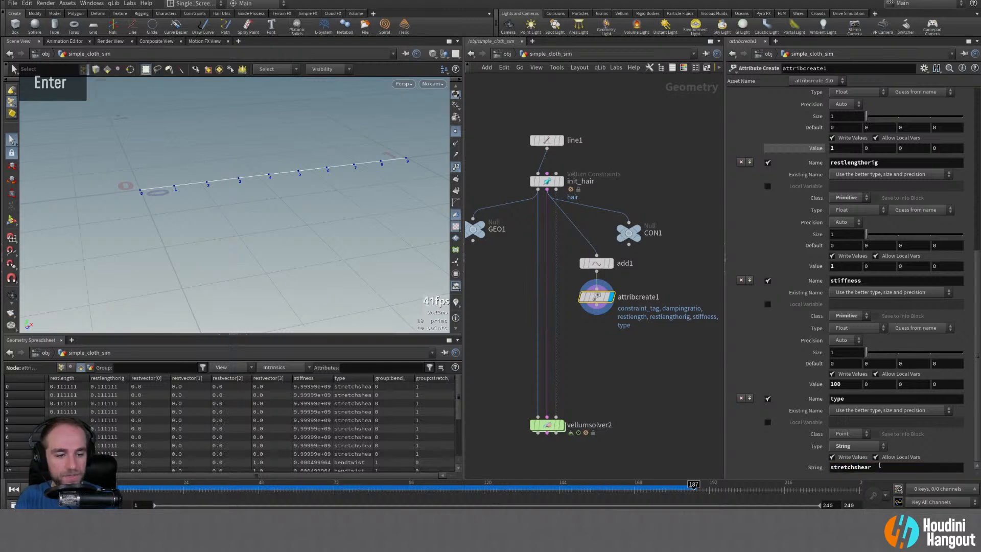
- Set the type attribute's class to Primitive and check its entries in the geometry spreadsheet
{"action": "scroll", "coordinate": [367, 443], "scroll_direction": "down", "scroll_amount": 5}
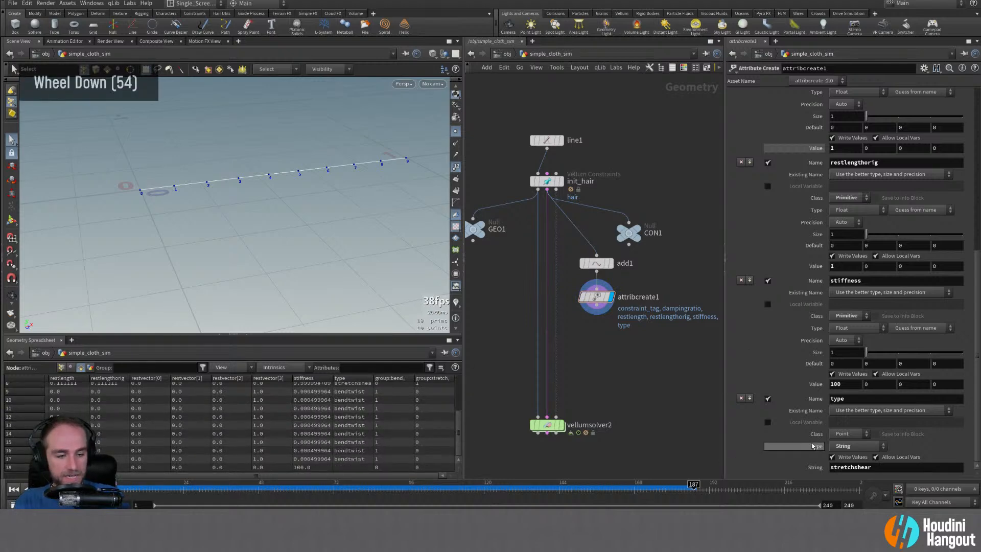
{"action": "left_click", "coordinate": [848, 433]}
{"action": "left_click", "coordinate": [843, 444]}
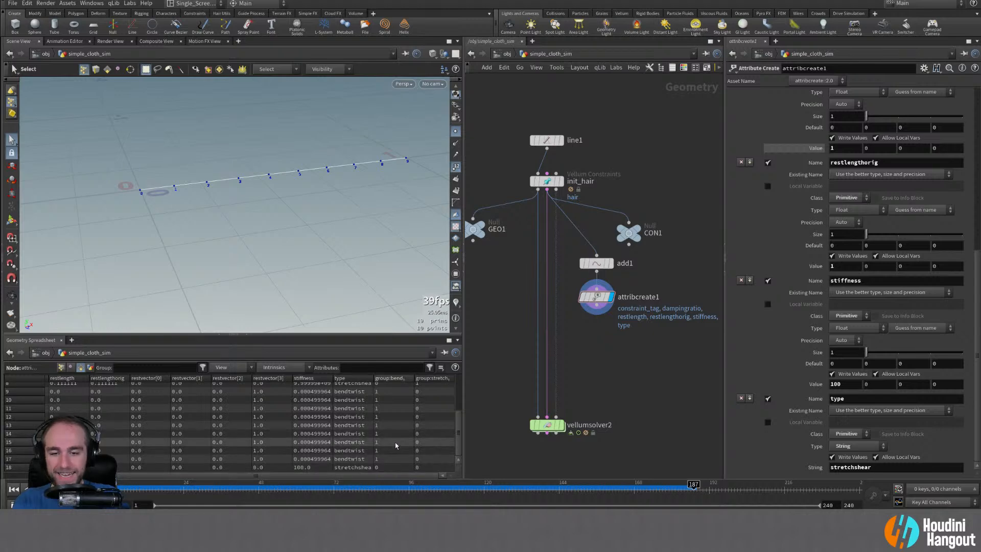
{"action": "scroll", "coordinate": [394, 447], "scroll_direction": "down", "scroll_amount": 6}
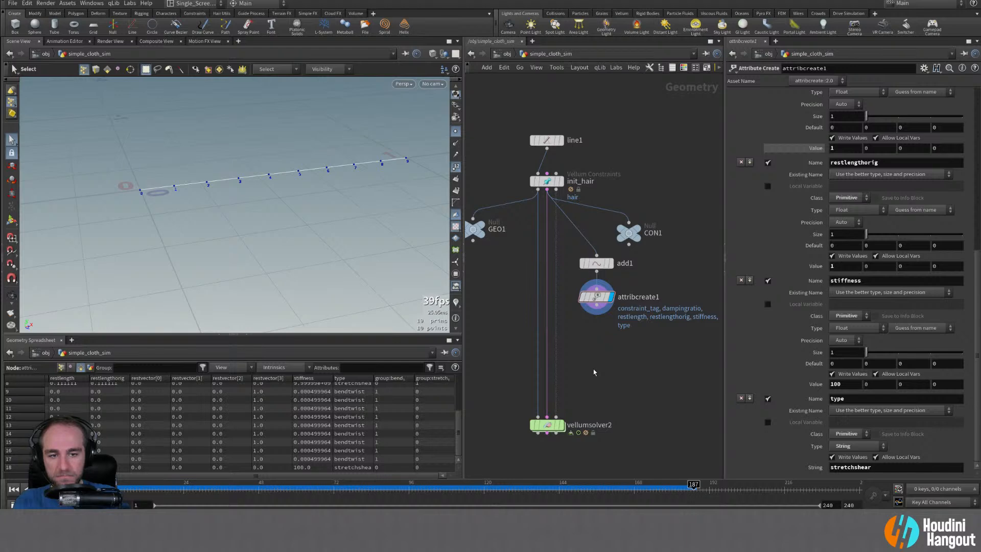
- Add a Group Create node directly below attribcreate1, connected to its output
{"action": "key", "text": "Tab"}
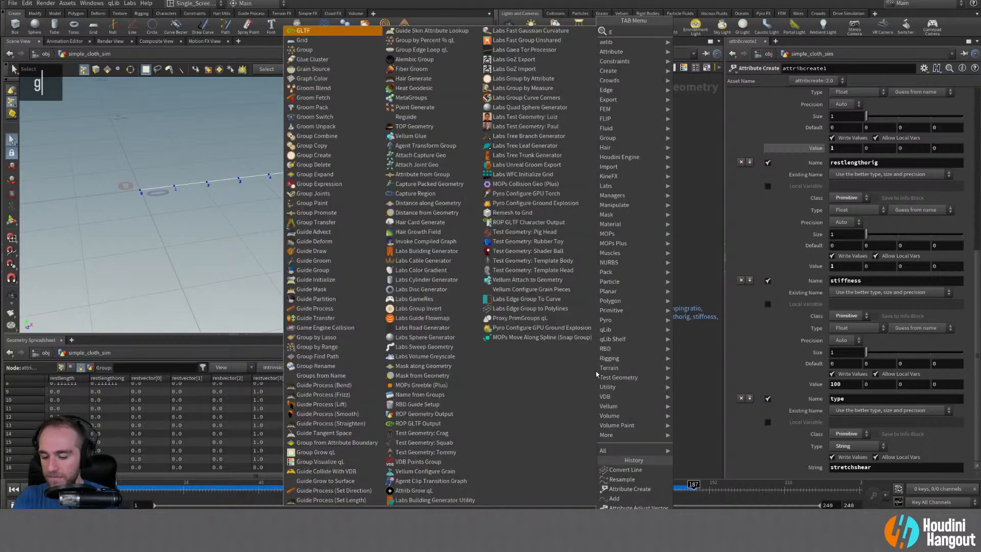
{"action": "type", "text": "group"}
{"action": "key", "text": "Return"}
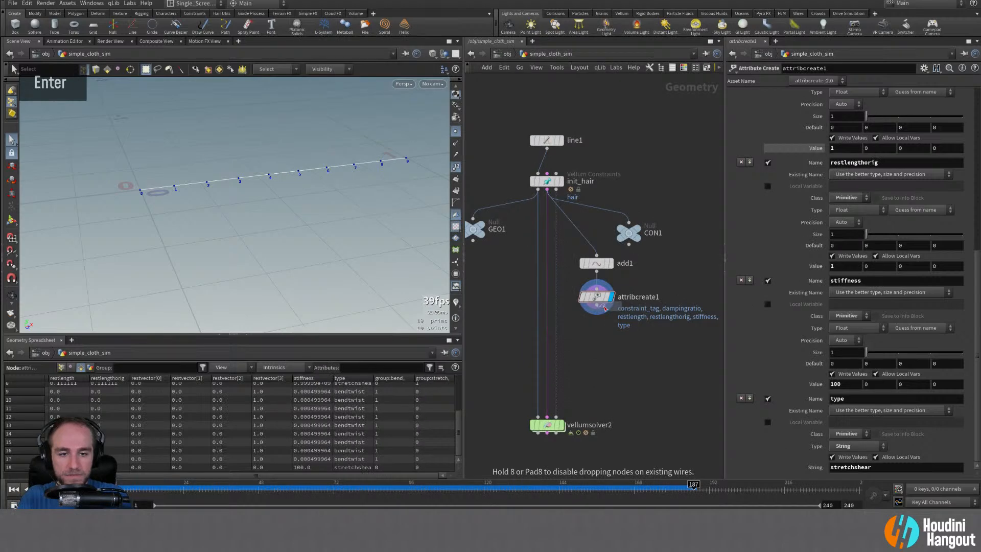
{"action": "left_click", "coordinate": [595, 330]}
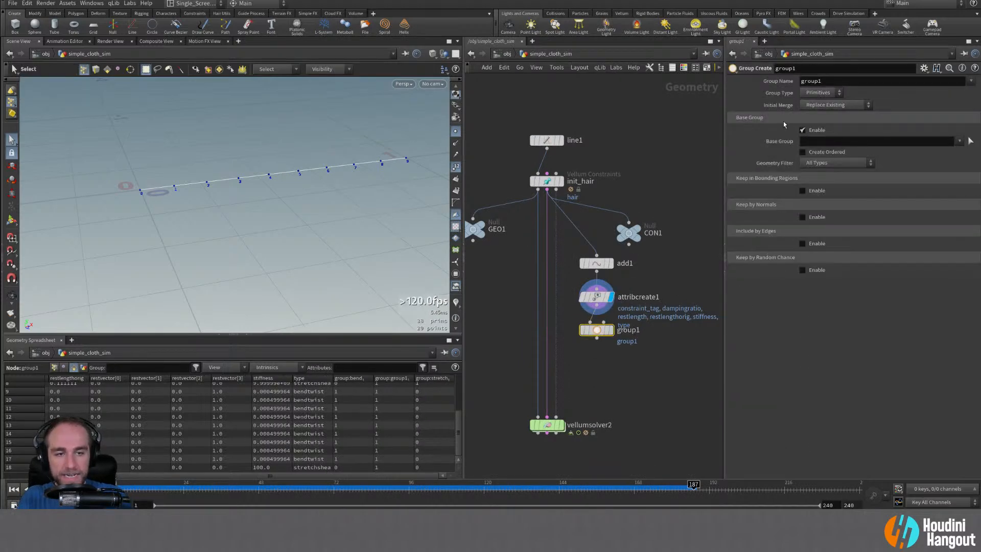
- Name the primitive group stretch and set its initial merge to Union with Existing
{"action": "double_click", "coordinate": [827, 82]}
{"action": "type", "text": "strethc"}
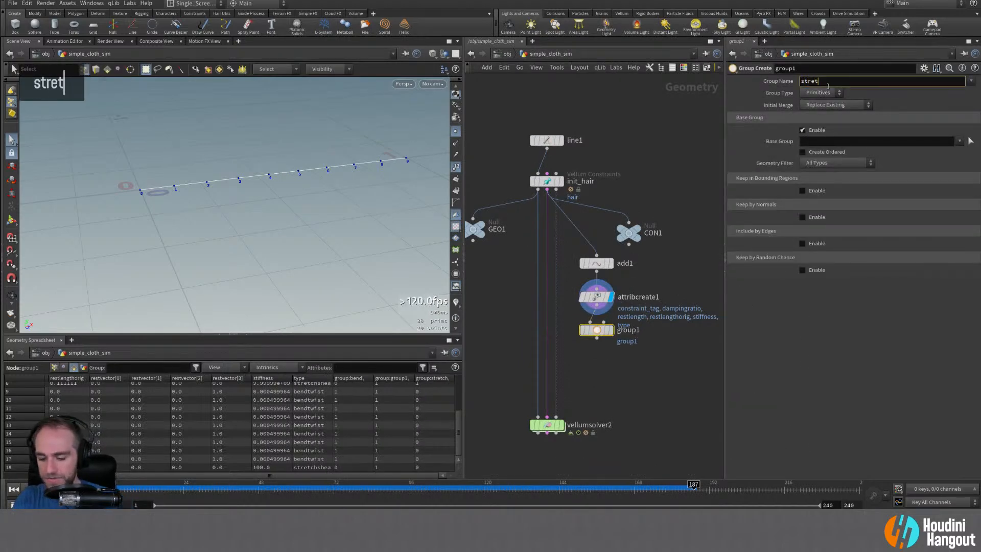
{"action": "key", "text": "BackSpace"}
{"action": "key", "text": "BackSpace"}
{"action": "key", "text": "BackSpace"}
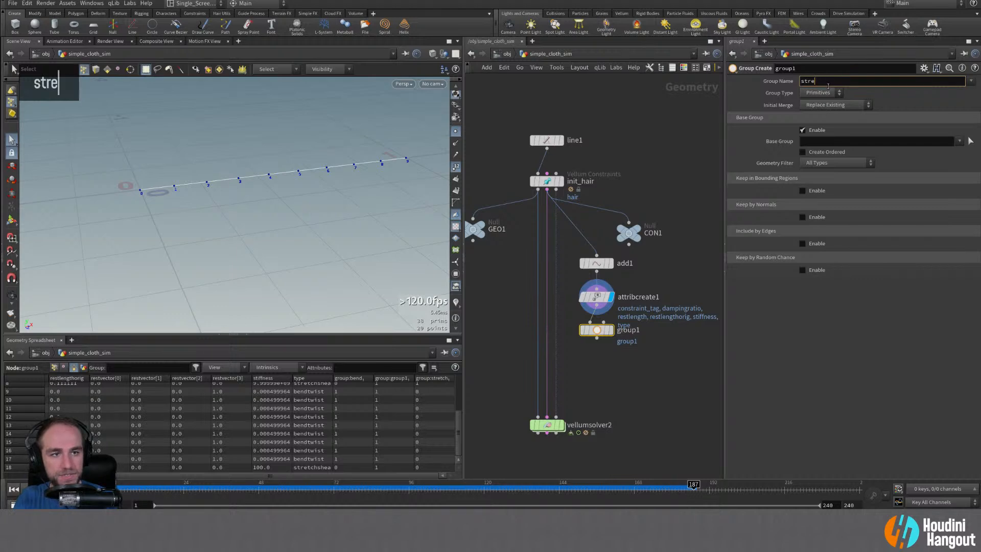
{"action": "type", "text": "tch"}
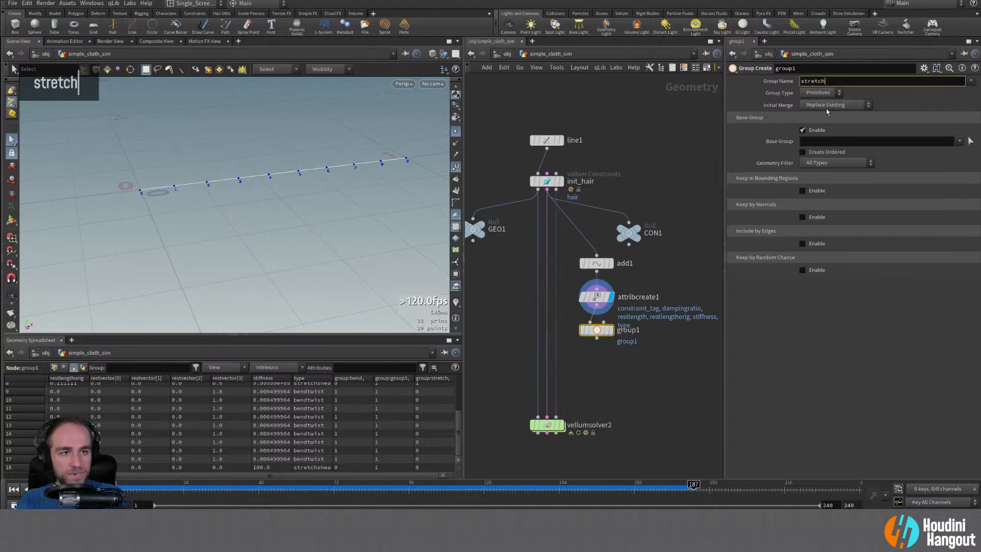
{"action": "left_click", "coordinate": [827, 105]}
{"action": "left_click", "coordinate": [823, 125]}
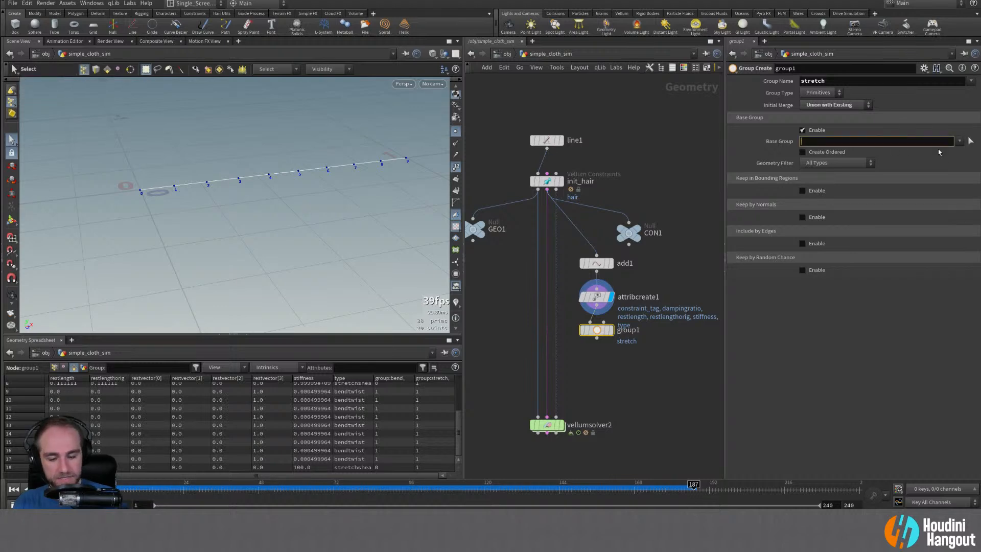
- Set the stretch group's base group to primitive 18 and display the group1 node
{"action": "type", "text": "18"}
{"action": "key", "text": "Return"}
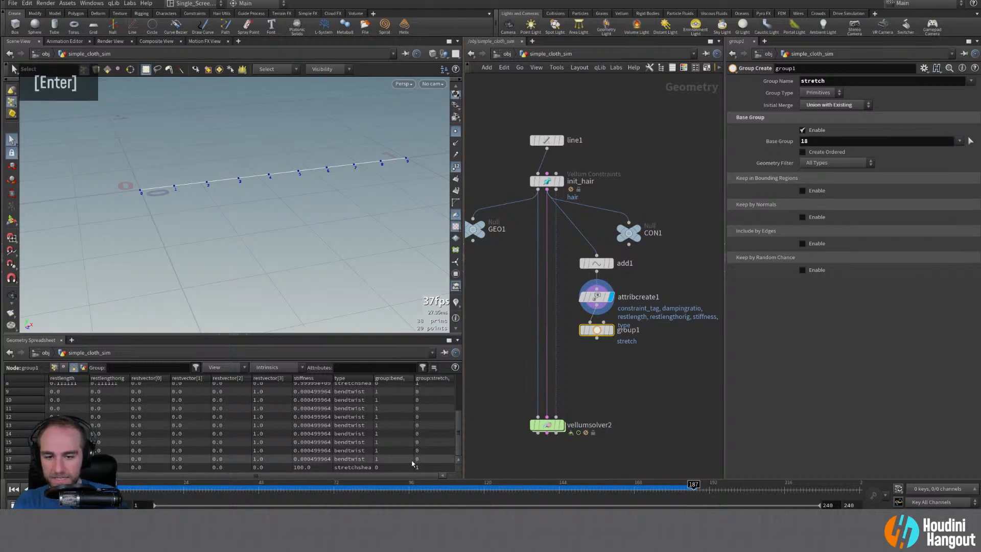
{"action": "double_click", "coordinate": [611, 330]}
{"action": "right_click", "coordinate": [260, 418], "text": "alt"}
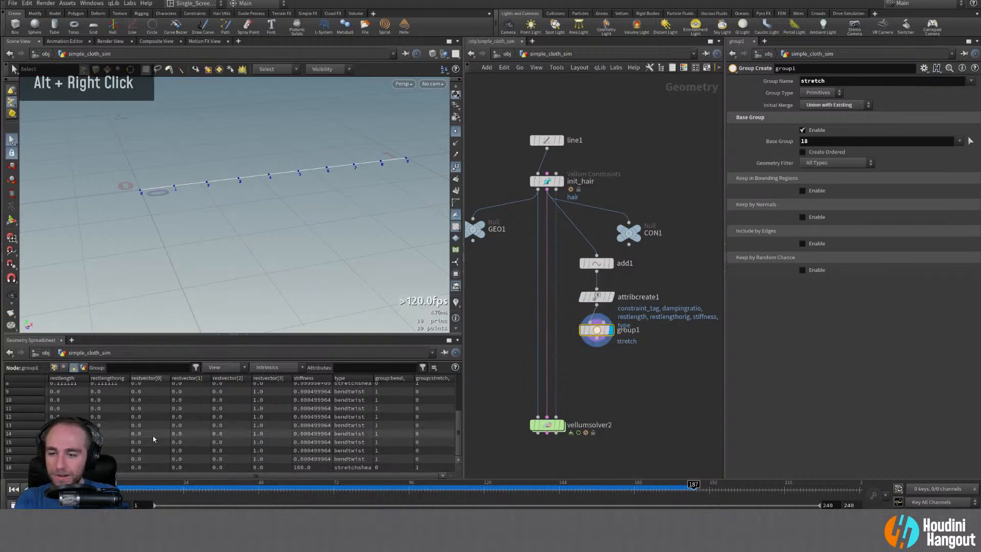
- Show primitive numbers in the viewport and select the primitives overlapping at the middle of the hair
{"action": "left_click_drag", "start_coordinate": [131, 475], "coordinate": [62, 476]}
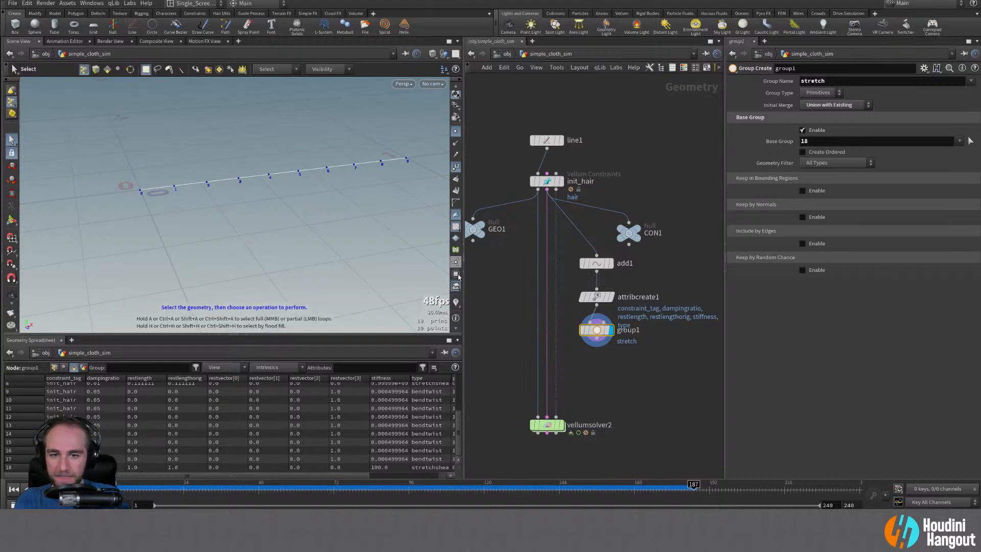
{"action": "scroll", "coordinate": [453, 263], "scroll_direction": "up", "scroll_amount": 3}
{"action": "left_click", "coordinate": [455, 227]}
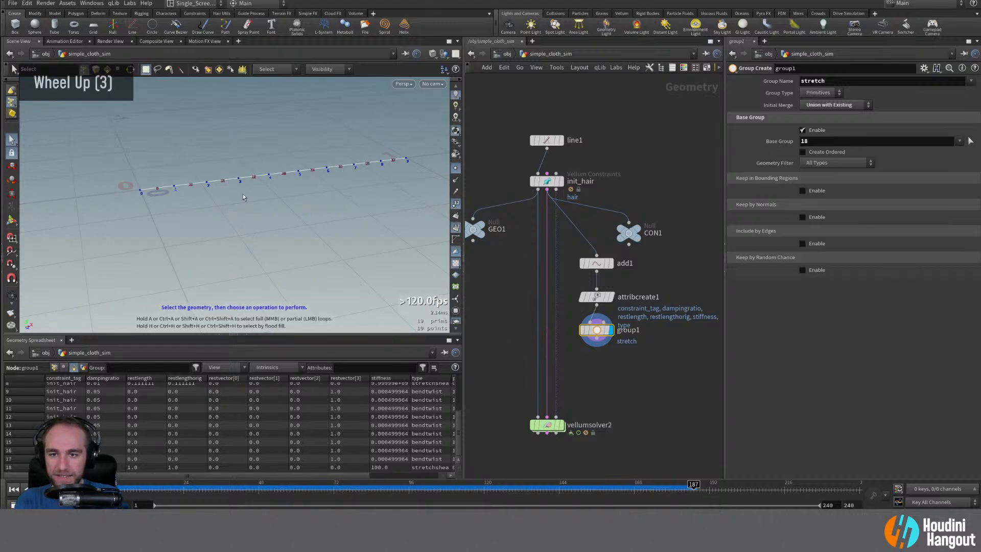
{"action": "right_click_drag", "start_coordinate": [315, 180], "coordinate": [450, 162], "text": "alt"}
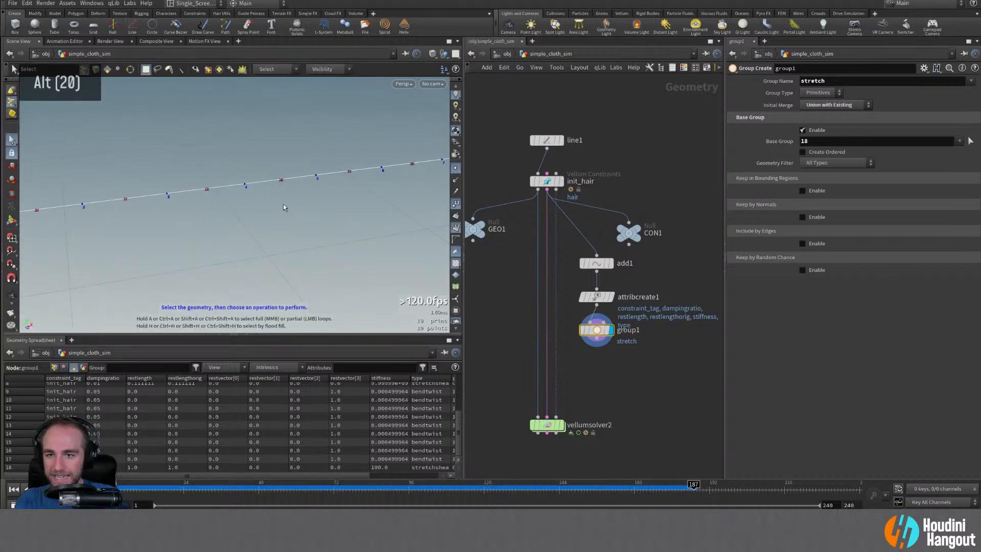
{"action": "key", "text": "s"}
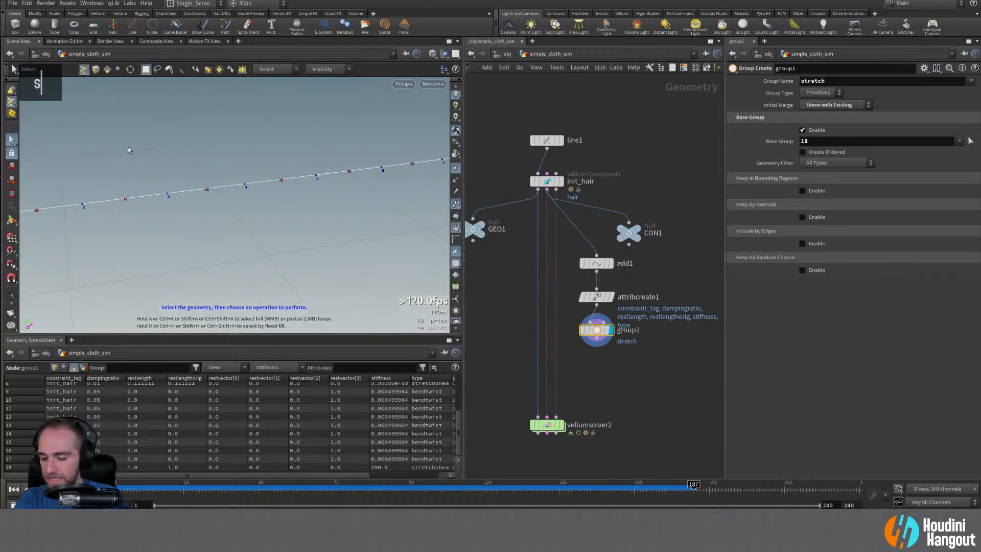
{"action": "key", "text": "4"}
{"action": "left_click_drag", "start_coordinate": [277, 173], "coordinate": [289, 206]}
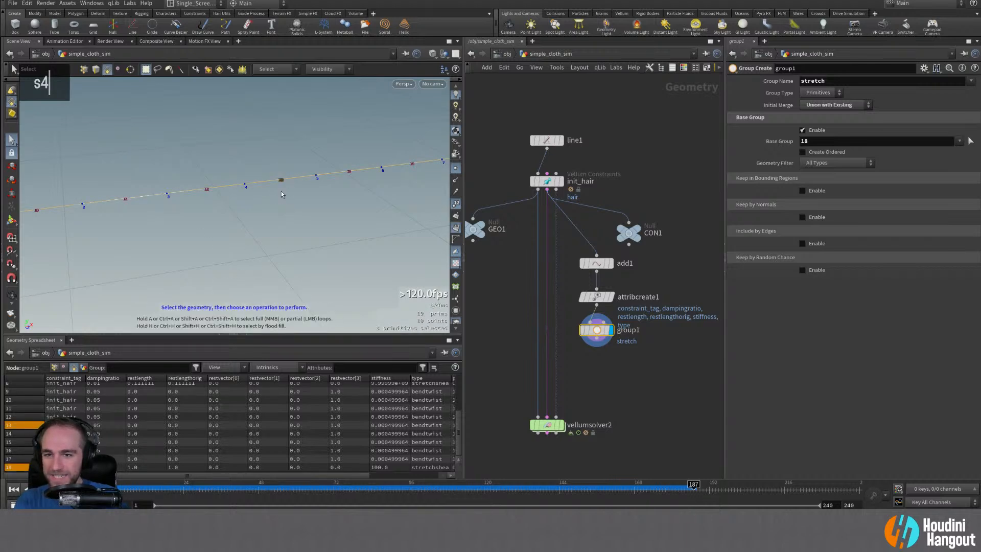
- Select the overlapping primitives near the hair's start, examine their rows in the geometry spreadsheet, and clear the selection
{"action": "right_click_drag", "start_coordinate": [278, 243], "coordinate": [171, 260], "text": "alt"}
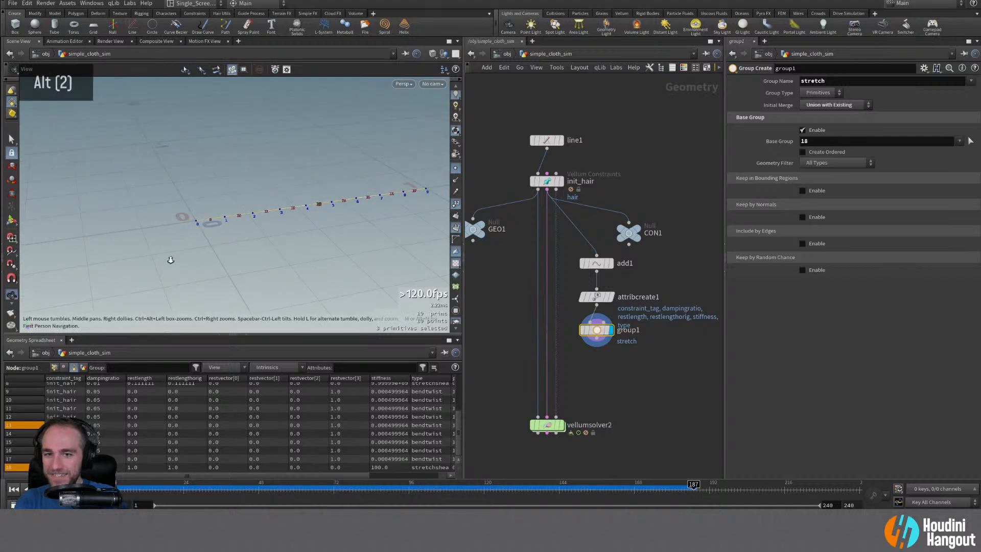
{"action": "left_click", "coordinate": [241, 251]}
{"action": "left_click_drag", "start_coordinate": [233, 199], "coordinate": [242, 240]}
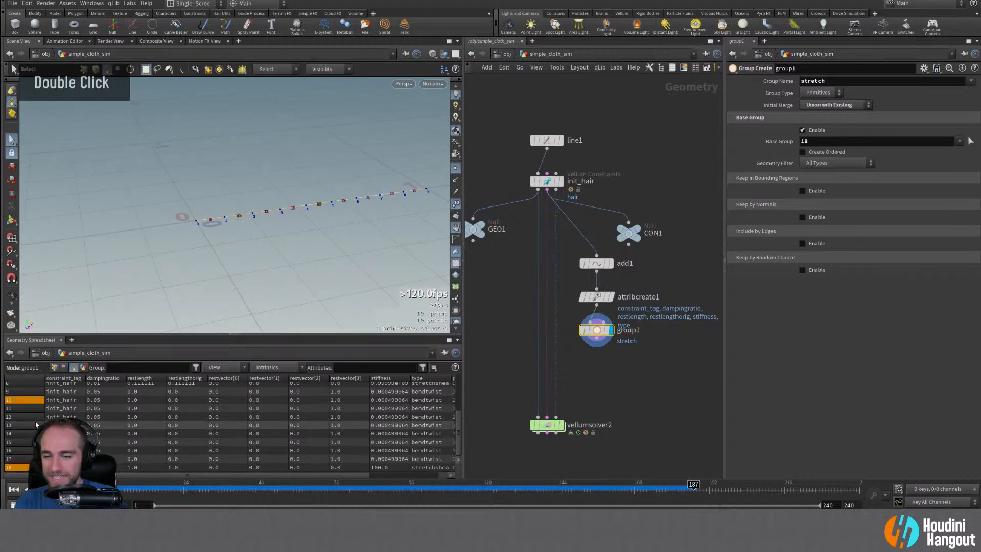
{"action": "scroll", "coordinate": [24, 410], "scroll_direction": "up", "scroll_amount": 20}
{"action": "scroll", "coordinate": [24, 410], "scroll_direction": "down", "scroll_amount": 20}
{"action": "scroll", "coordinate": [24, 410], "scroll_direction": "down", "scroll_amount": 6}
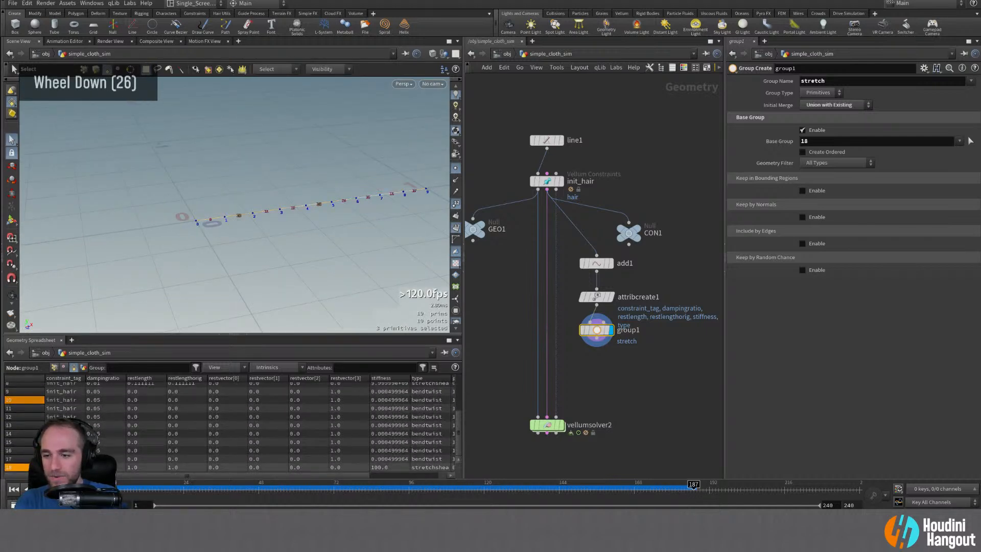
{"action": "left_click", "coordinate": [267, 253]}
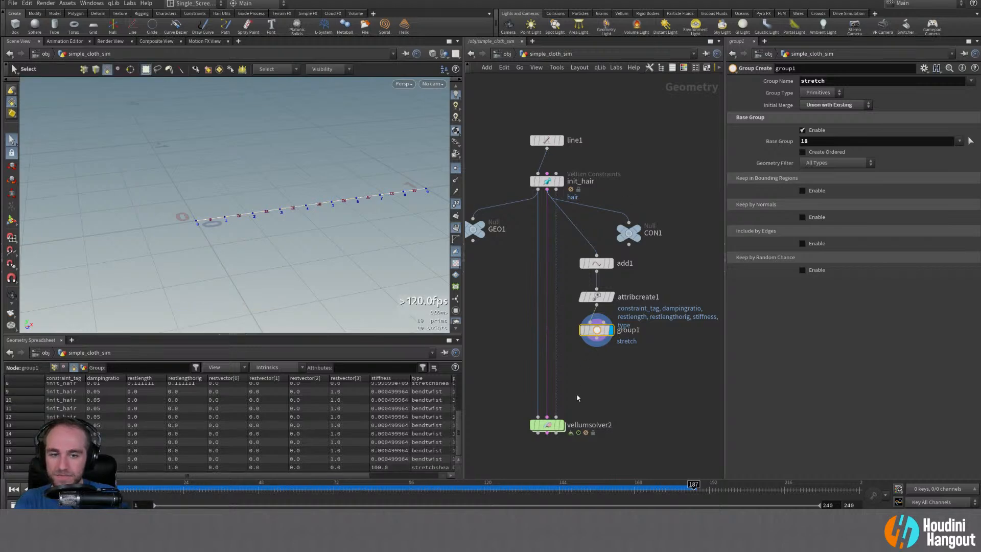
- Connect group1 to the constraint input of vellumsolver2, display the solver, and return to the first frame
{"action": "left_click", "coordinate": [594, 347]}
{"action": "left_click", "coordinate": [545, 418]}
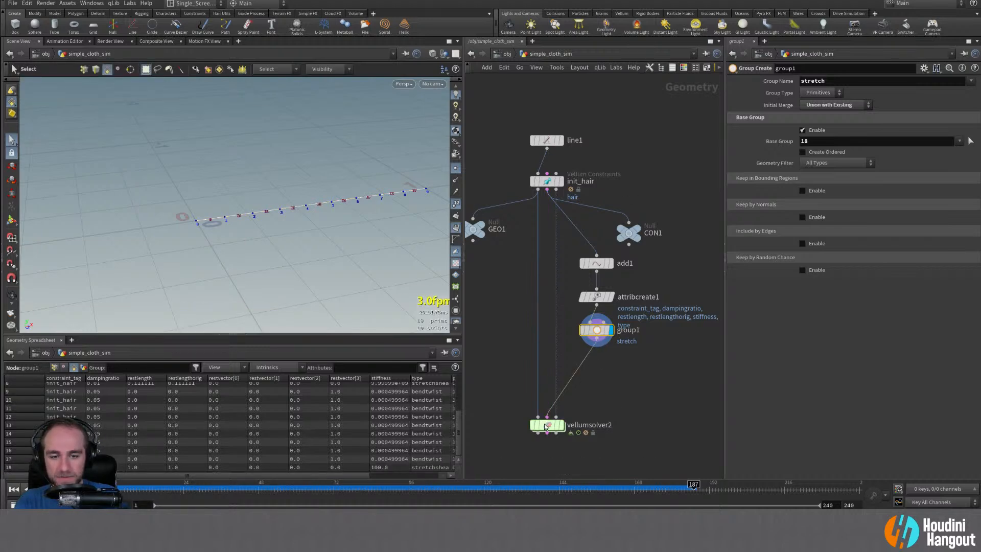
{"action": "double_click", "coordinate": [547, 424]}
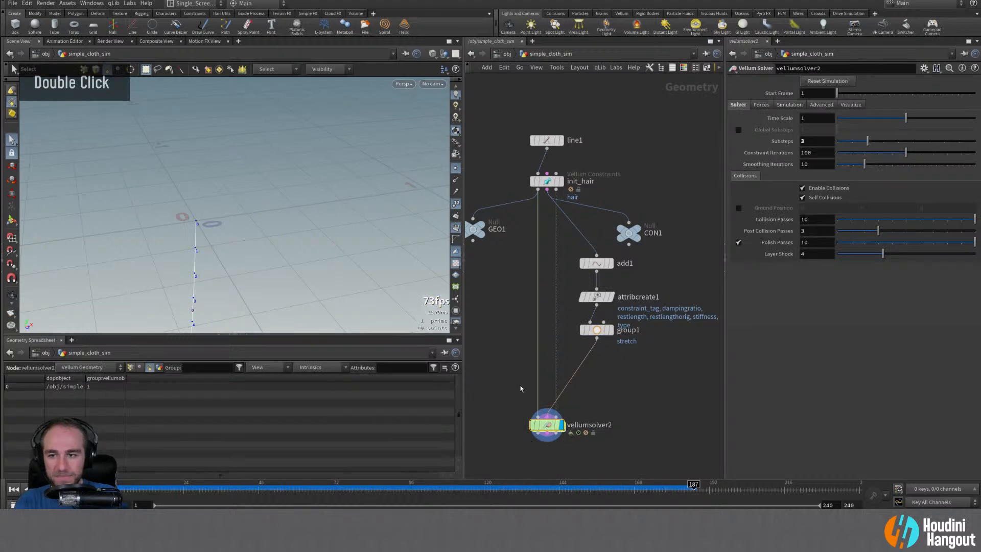
{"action": "left_click", "coordinate": [14, 489]}
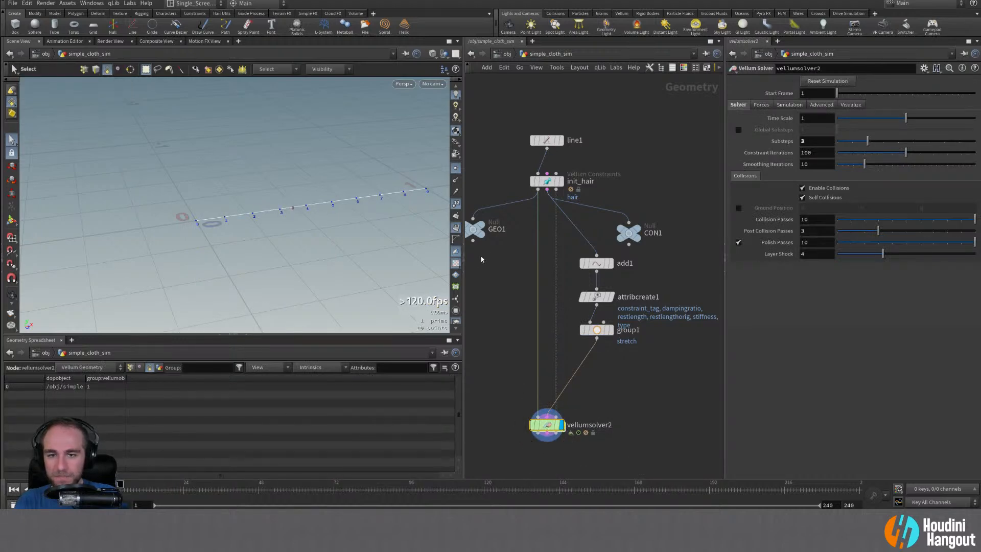
- Compare the node information of GEO1 and group1, including their points, primitives and groups
{"action": "middle_click", "coordinate": [473, 229]}
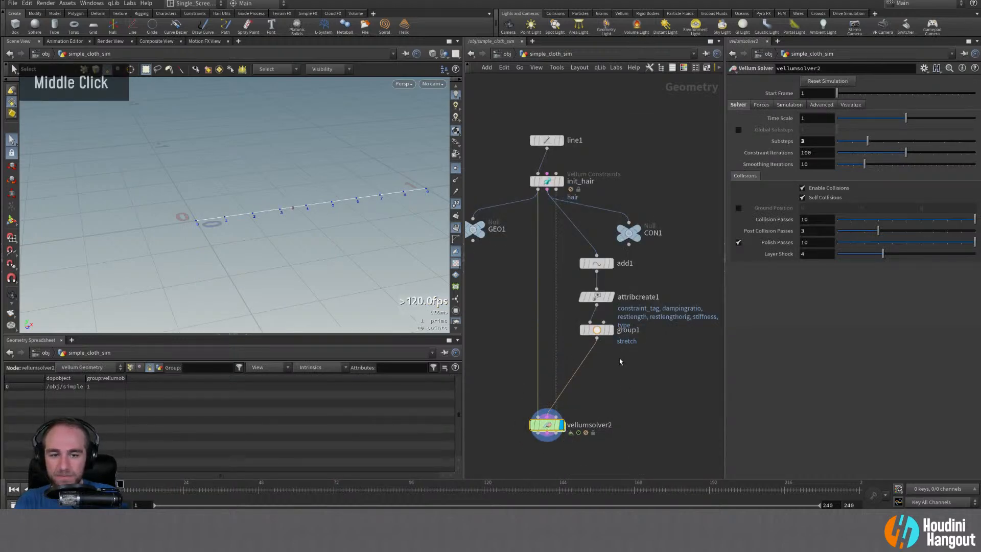
{"action": "middle_click", "coordinate": [594, 330]}
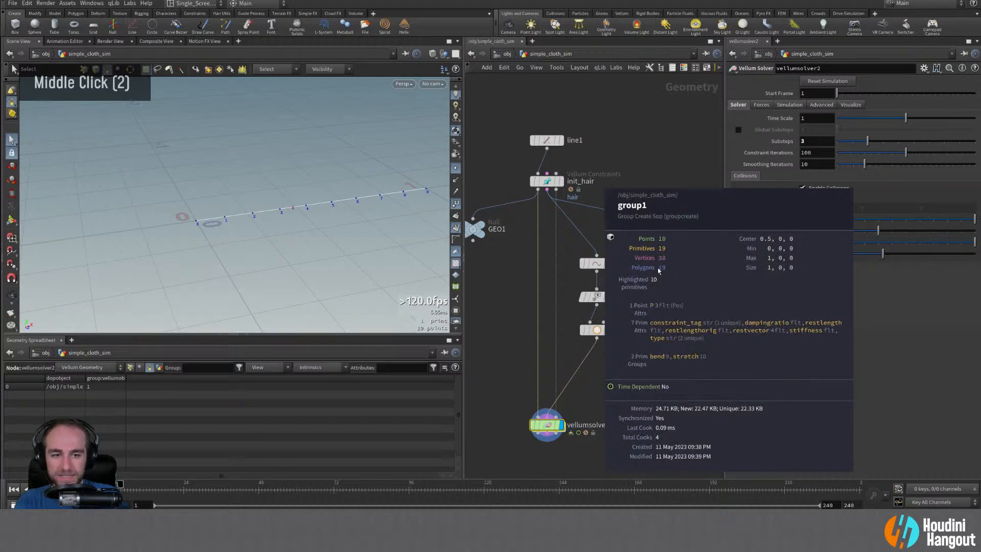
{"action": "middle_click", "coordinate": [474, 228]}
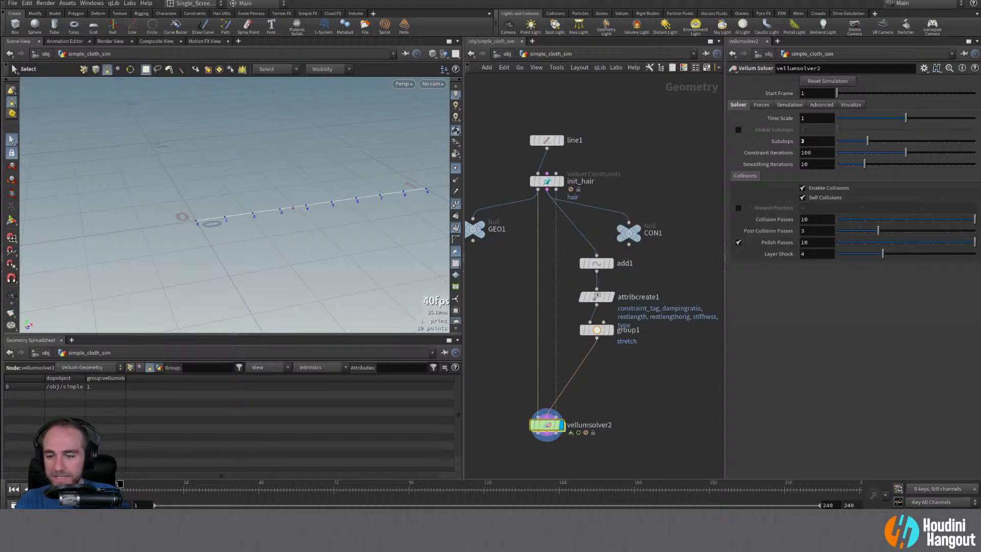
- Play the Vellum simulation, watch how the hair falls from several views, and return to the first frame
{"action": "left_click", "coordinate": [38, 489]}
{"action": "right_click_drag", "start_coordinate": [139, 312], "coordinate": [136, 289], "text": "alt"}
{"action": "middle_click_drag", "start_coordinate": [136, 289], "coordinate": [139, 242], "text": "alt"}
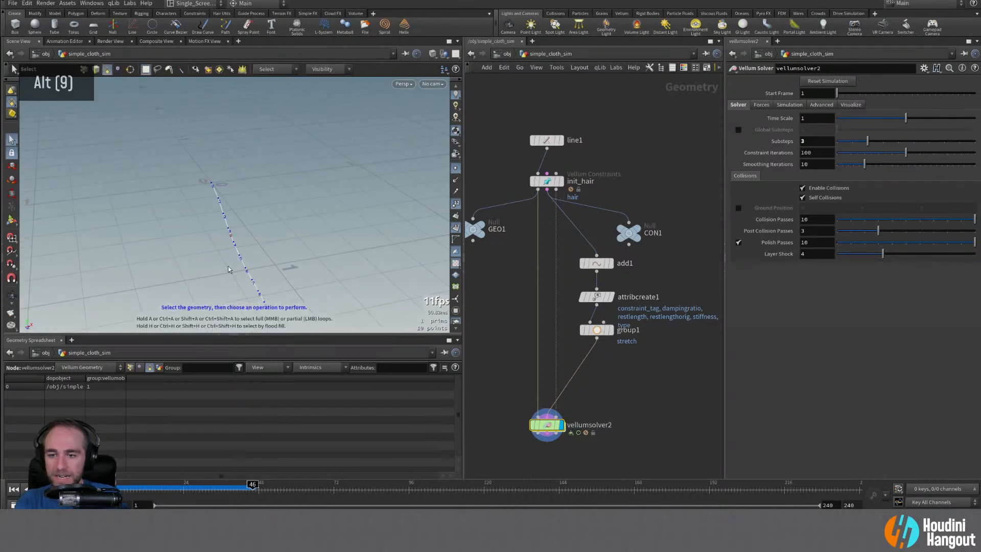
{"action": "right_click_drag", "start_coordinate": [205, 263], "coordinate": [202, 252], "text": "alt"}
{"action": "middle_click_drag", "start_coordinate": [203, 251], "coordinate": [199, 201], "text": "alt"}
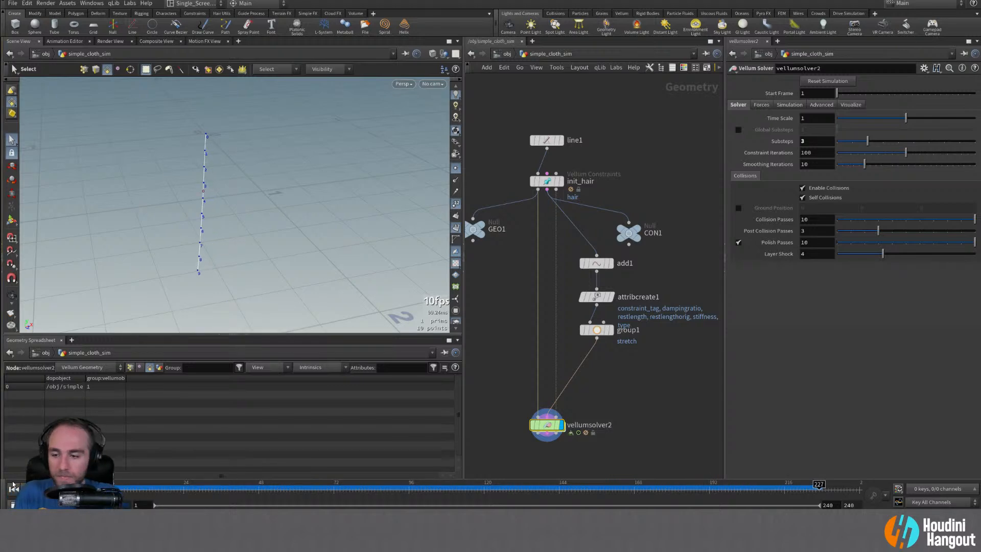
{"action": "middle_click_drag", "start_coordinate": [321, 130], "coordinate": [316, 171], "text": "alt"}
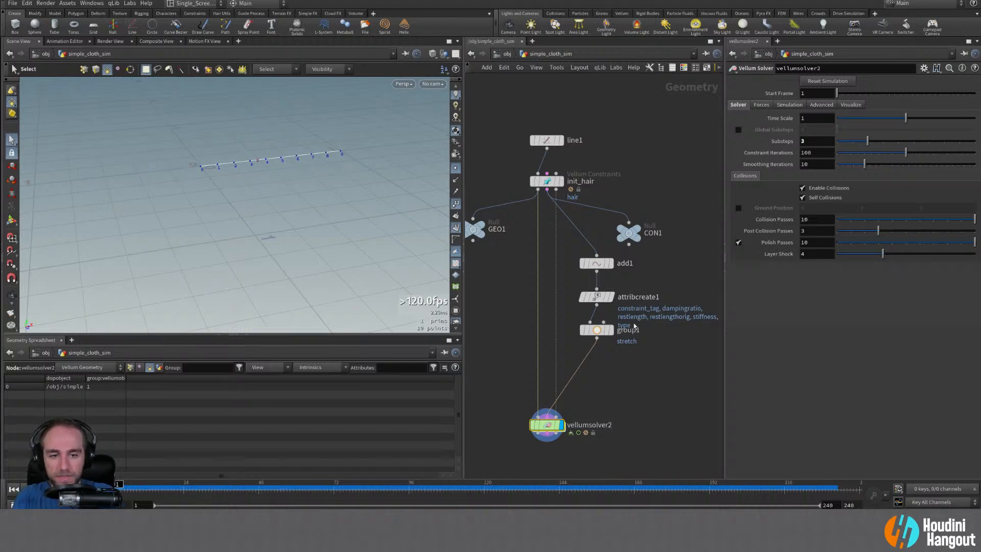
- Review the attribcreate1 settings and the polygon and point options of the add1 node
{"action": "left_click", "coordinate": [597, 296]}
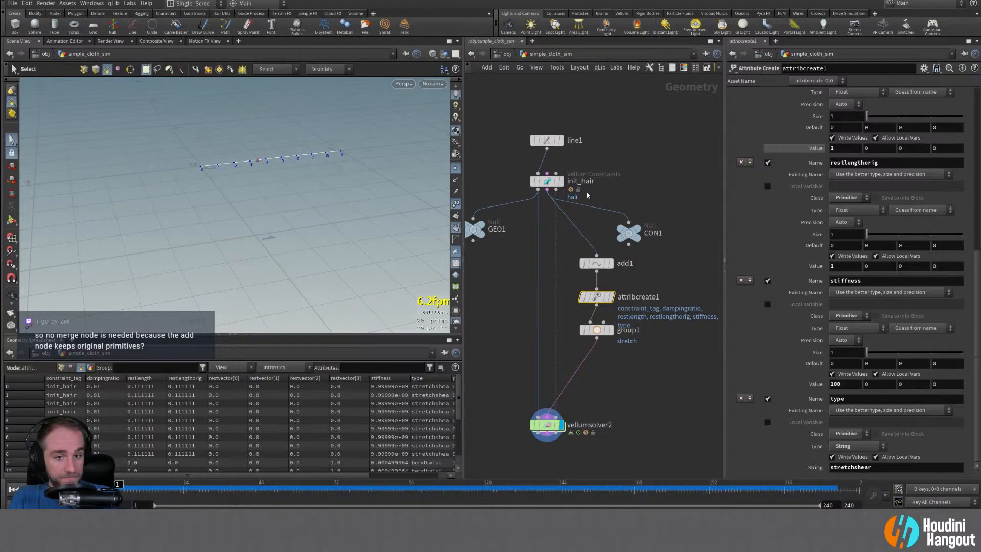
{"action": "left_click", "coordinate": [621, 263]}
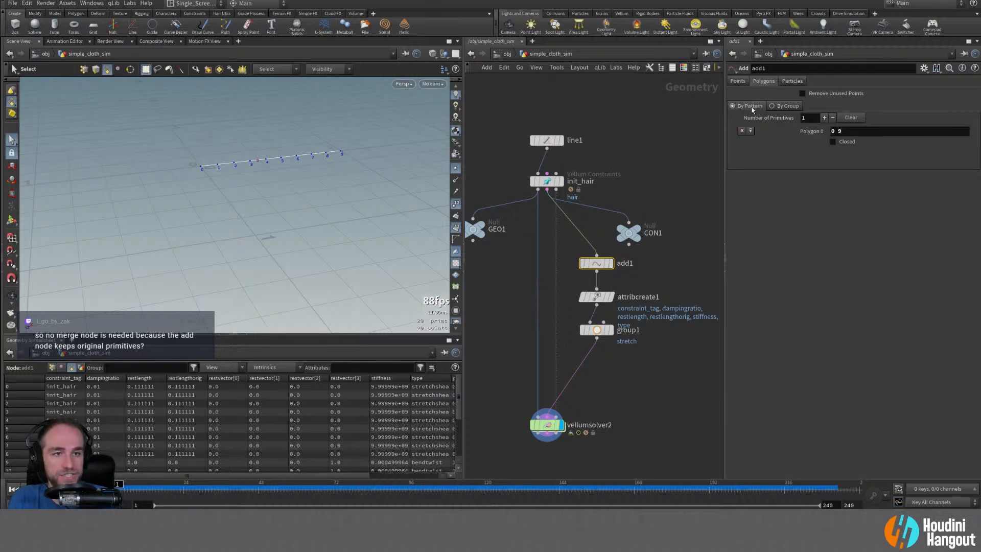
{"action": "double_click", "coordinate": [781, 109]}
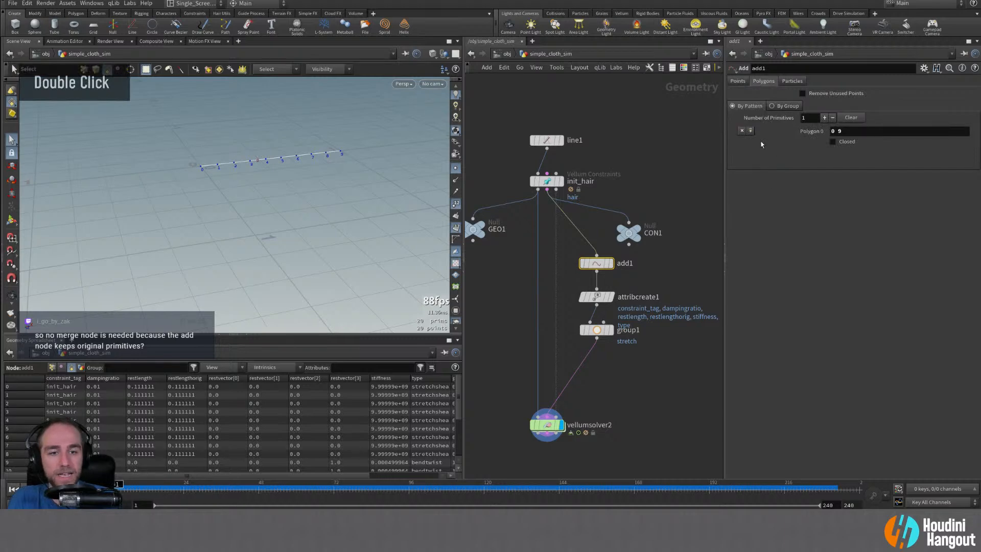
{"action": "left_click", "coordinate": [738, 82]}
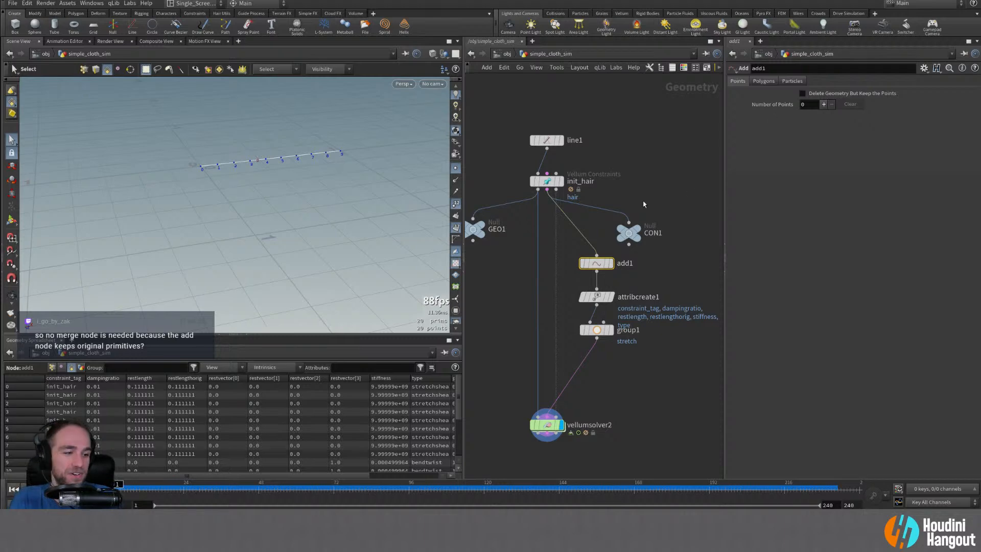
- Try an Extract All Points node beside add1, display it, check its point and polygon options, and delete it
{"action": "key", "text": "Tab"}
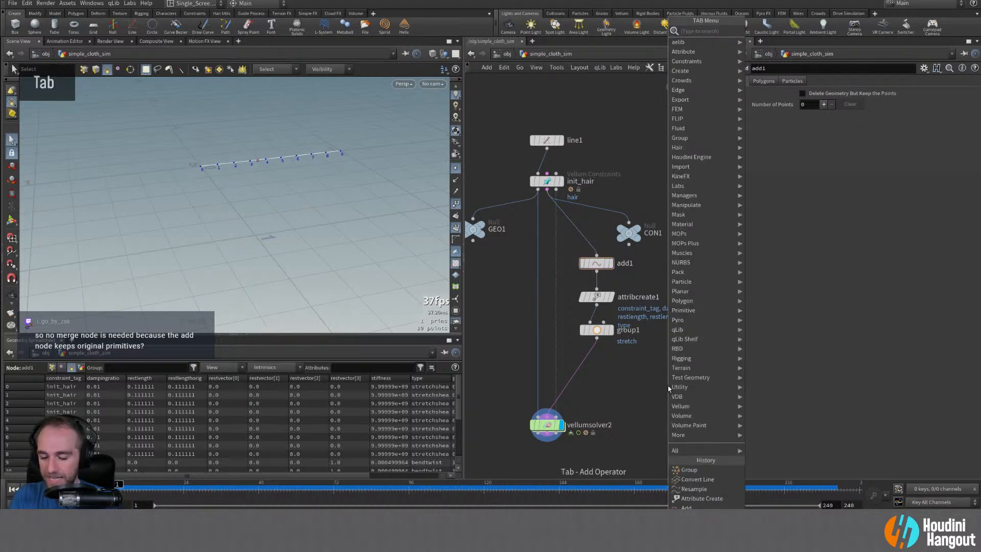
{"action": "type", "text": "points"}
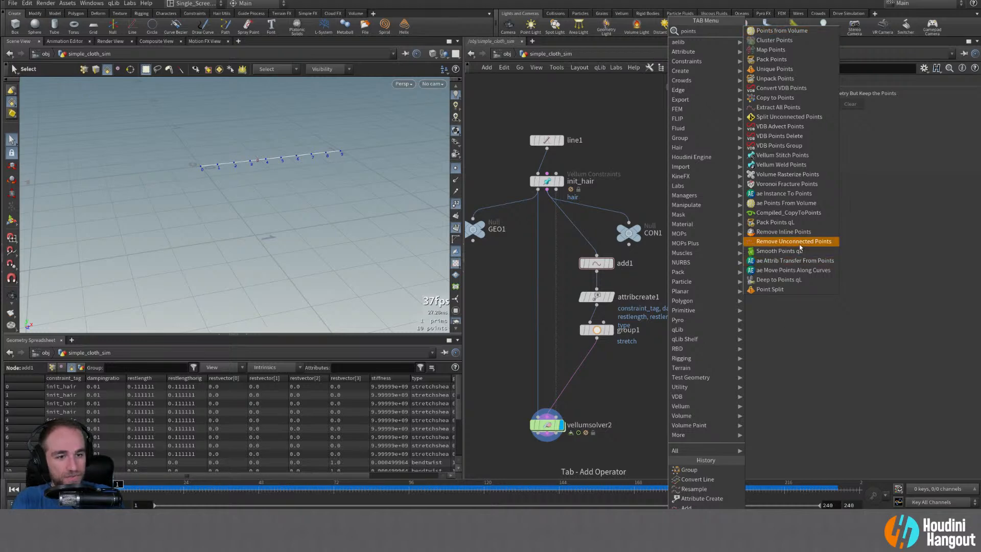
{"action": "left_click", "coordinate": [781, 107]}
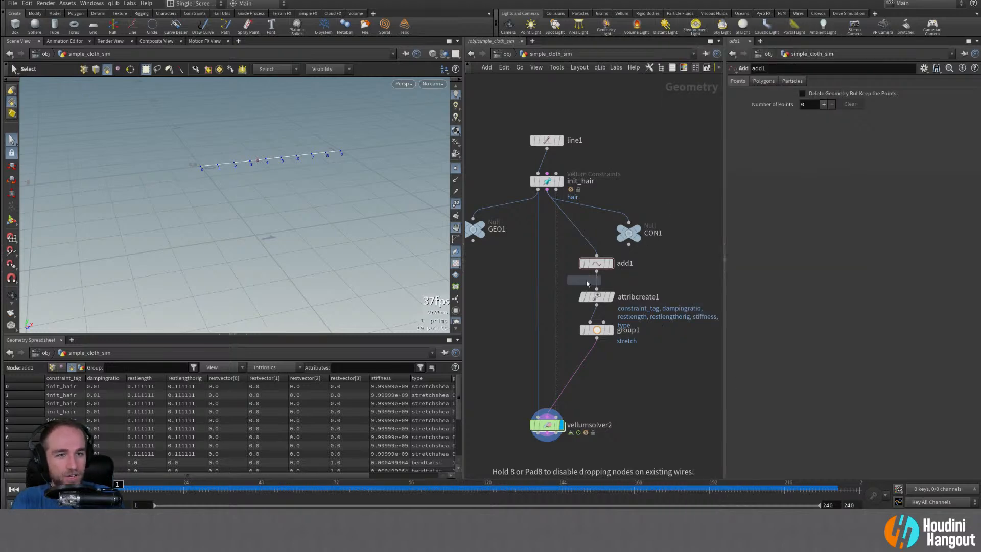
{"action": "left_click", "coordinate": [672, 262]}
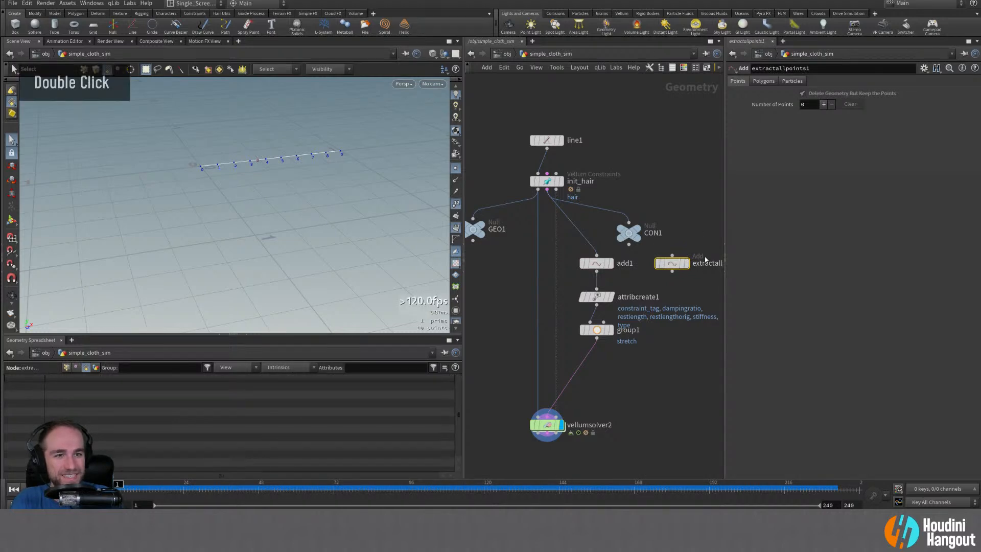
{"action": "double_click", "coordinate": [684, 263]}
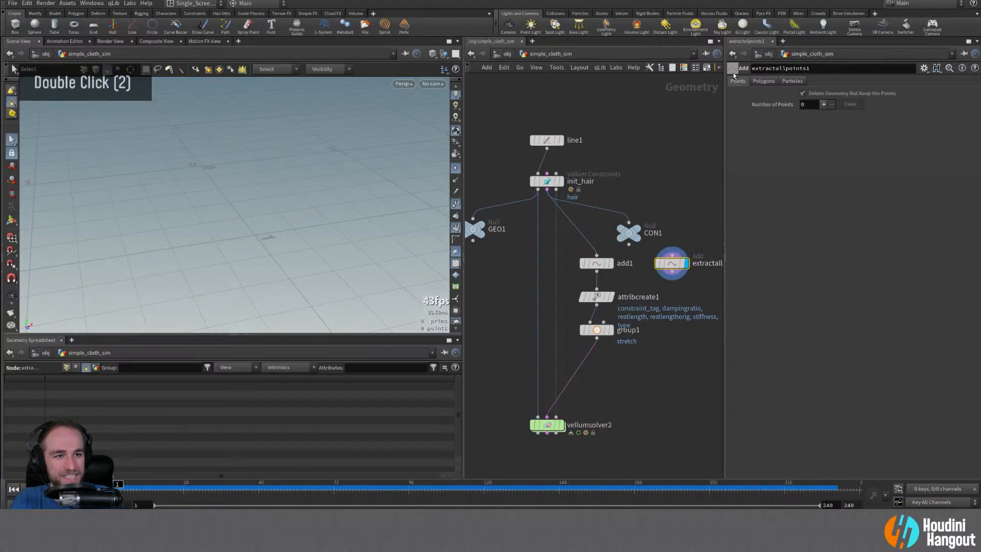
{"action": "left_click", "coordinate": [764, 81]}
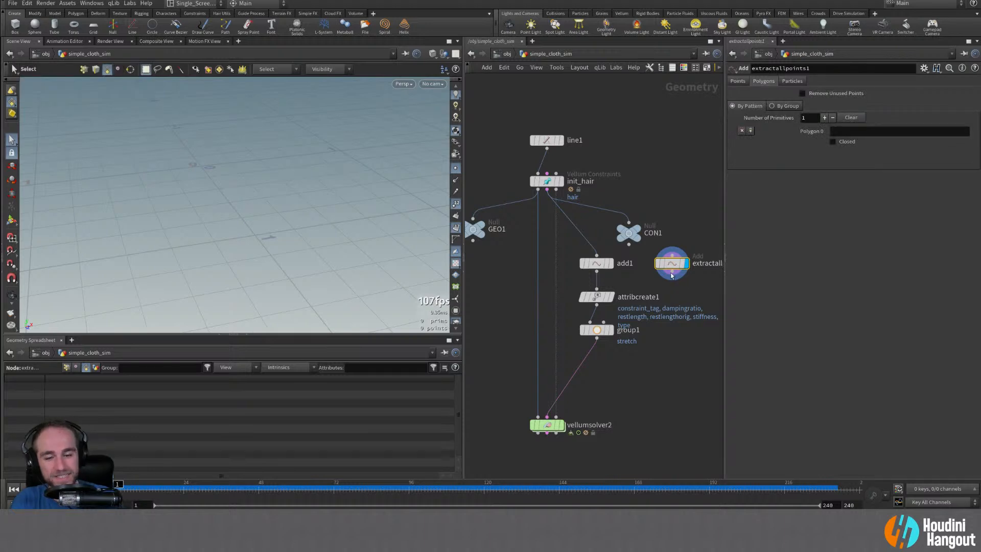
{"action": "key", "text": "Delete"}
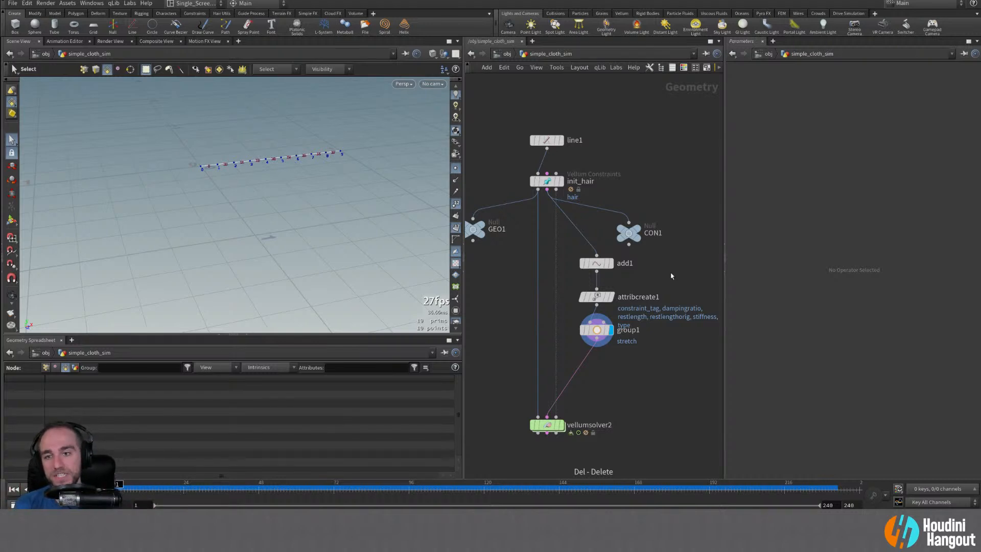
- Review the polygon pattern of add1 and the group settings of group1
{"action": "left_click", "coordinate": [596, 263]}
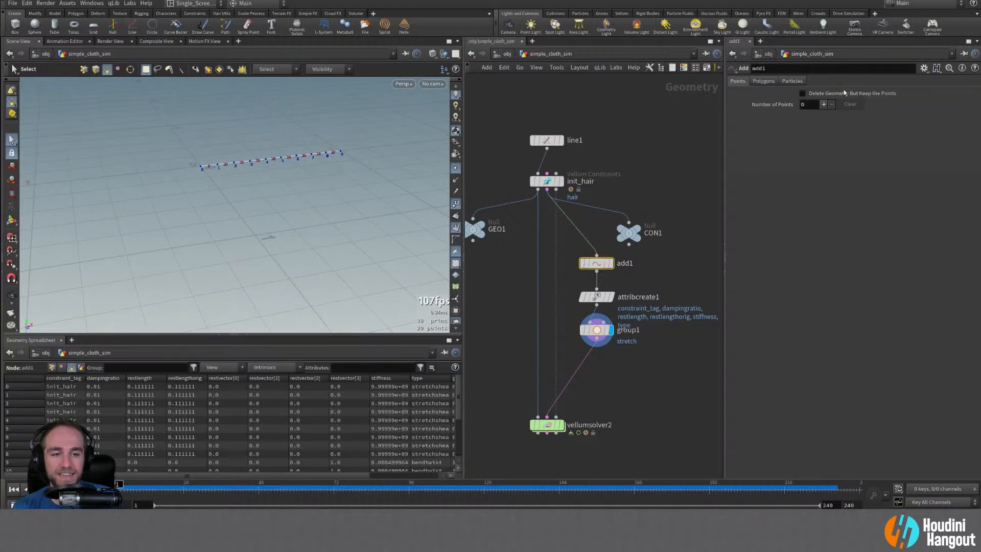
{"action": "left_click", "coordinate": [773, 81]}
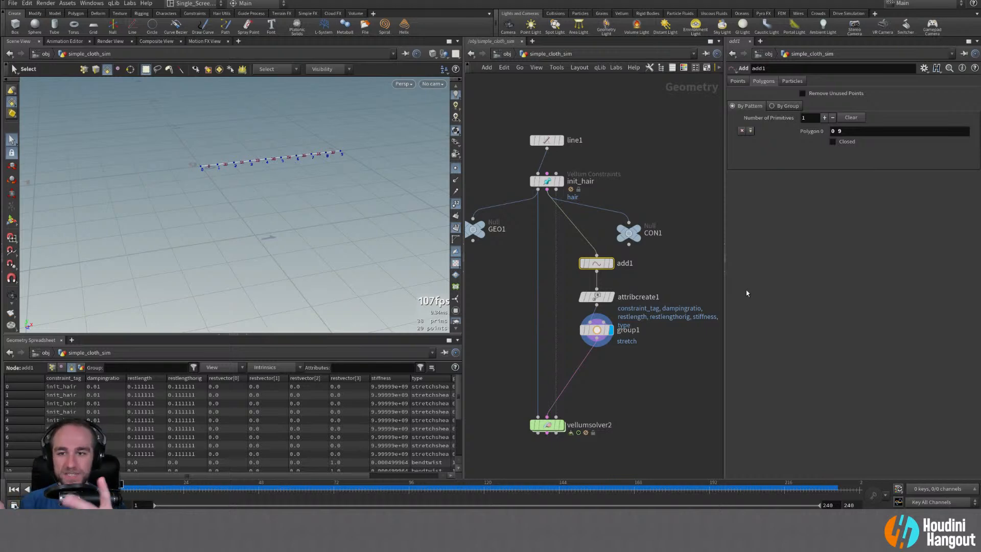
{"action": "left_click", "coordinate": [601, 330]}
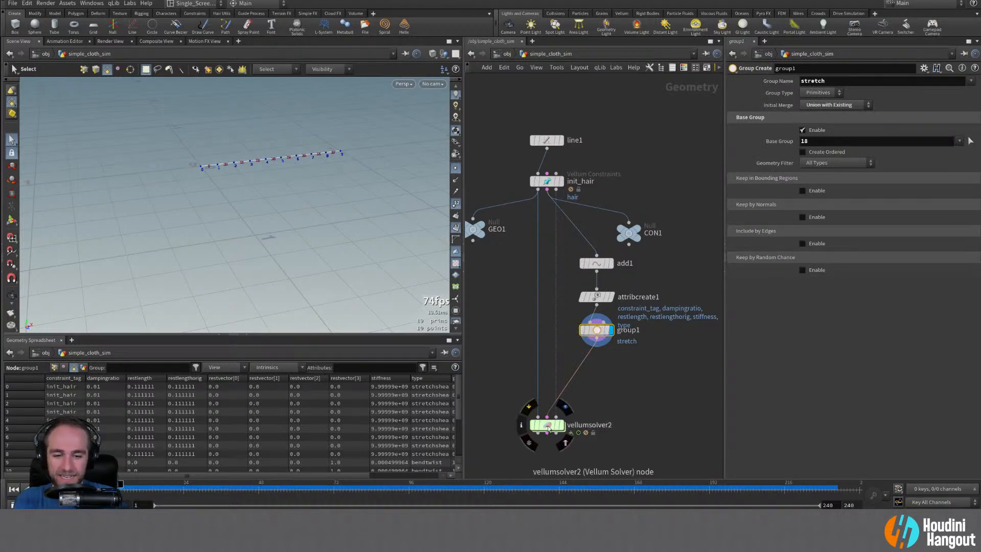
- Move vellumsolver2 slightly closer to group1, display the solver, and enter its inner forces network
{"action": "left_click_drag", "start_coordinate": [547, 426], "coordinate": [547, 406]}
{"action": "right_click_drag", "start_coordinate": [527, 459], "coordinate": [499, 421]}
{"action": "middle_click_drag", "start_coordinate": [511, 361], "coordinate": [536, 374]}
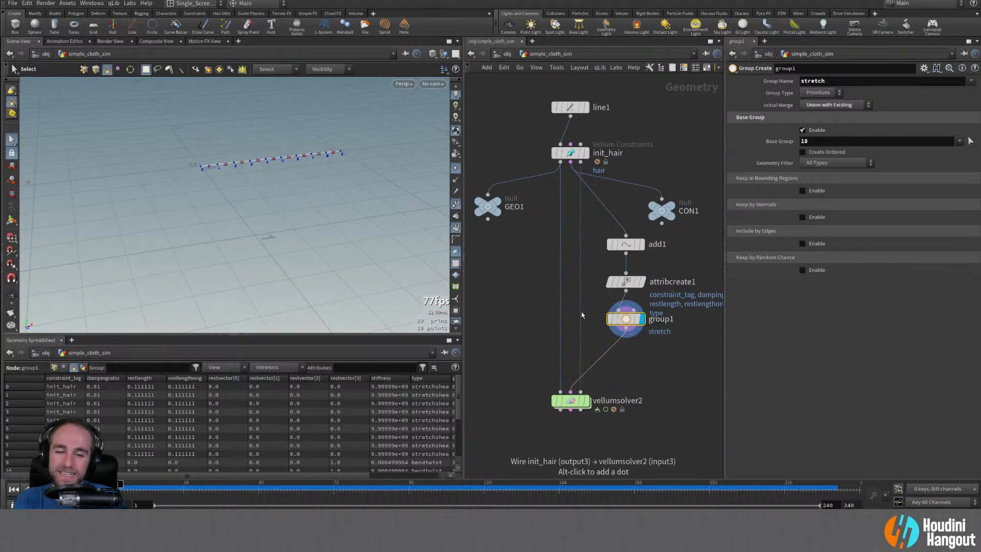
{"action": "left_click", "coordinate": [570, 400]}
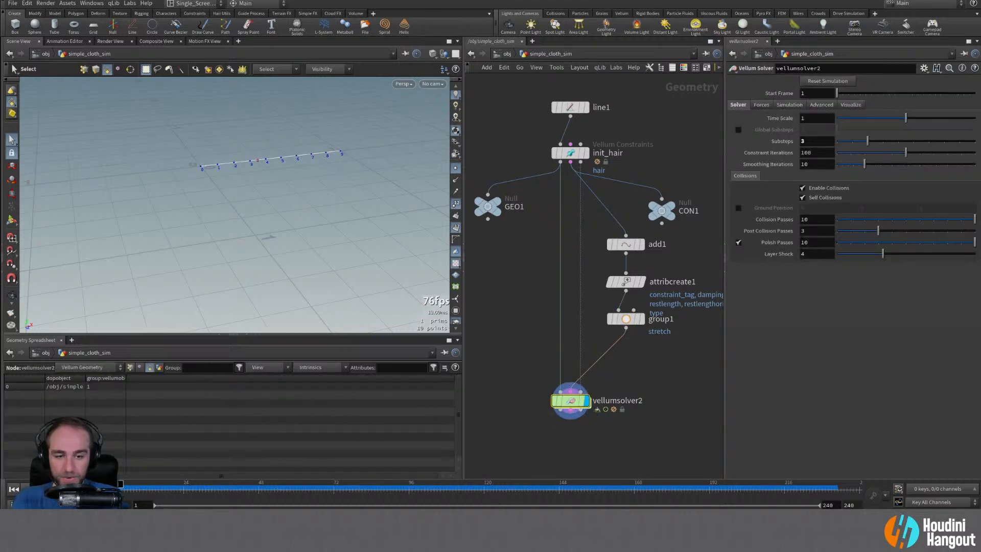
{"action": "double_click", "coordinate": [564, 401]}
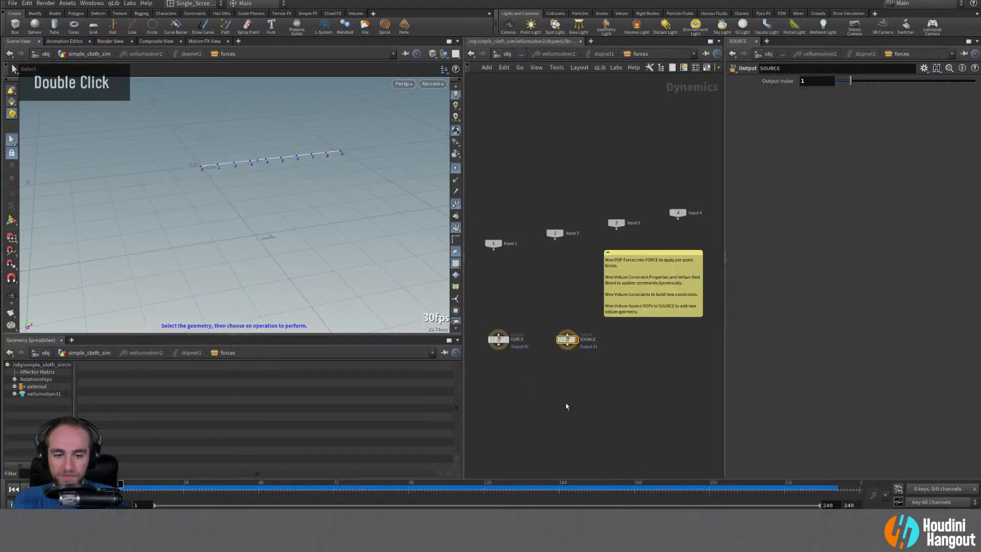
- Examine the solver's inner network with its inputs, FORCE and SOURCE outputs, and the sticky note on wiring Vellum Constraint Properties
{"action": "middle_click_drag", "start_coordinate": [542, 301], "coordinate": [560, 317]}
{"action": "right_click_drag", "start_coordinate": [560, 316], "coordinate": [564, 318]}
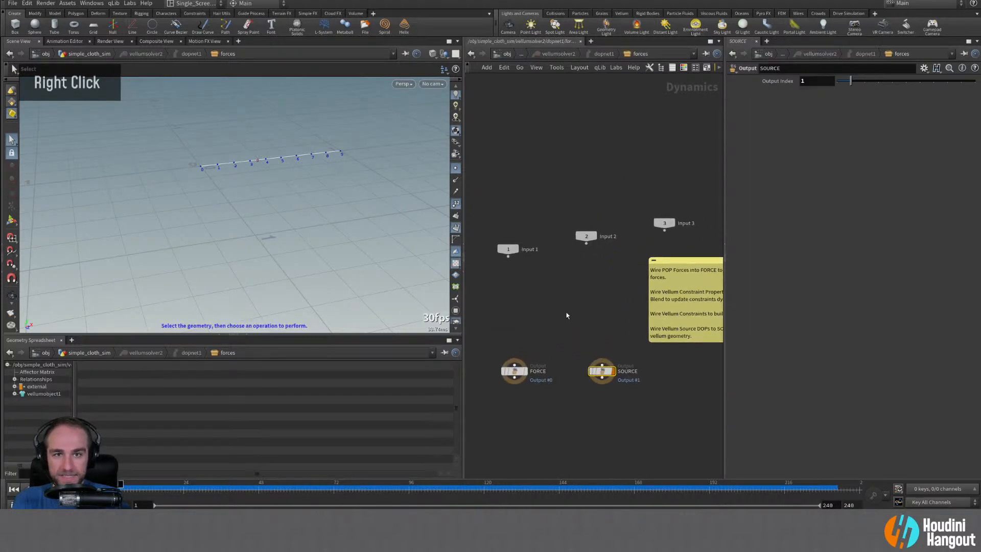
{"action": "middle_click_drag", "start_coordinate": [565, 317], "coordinate": [540, 310]}
{"action": "right_click_drag", "start_coordinate": [540, 310], "coordinate": [566, 315]}
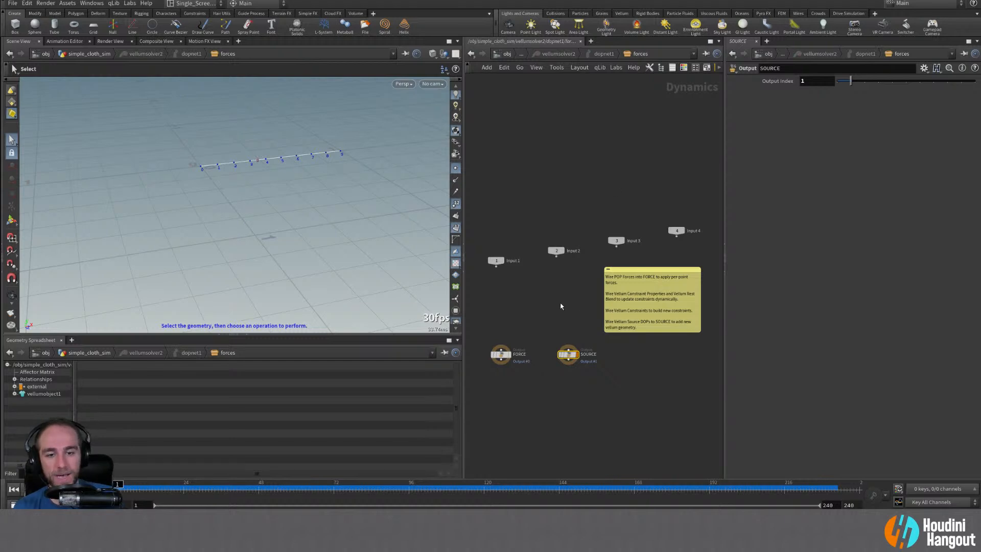
{"action": "right_click_drag", "start_coordinate": [559, 316], "coordinate": [537, 318]}
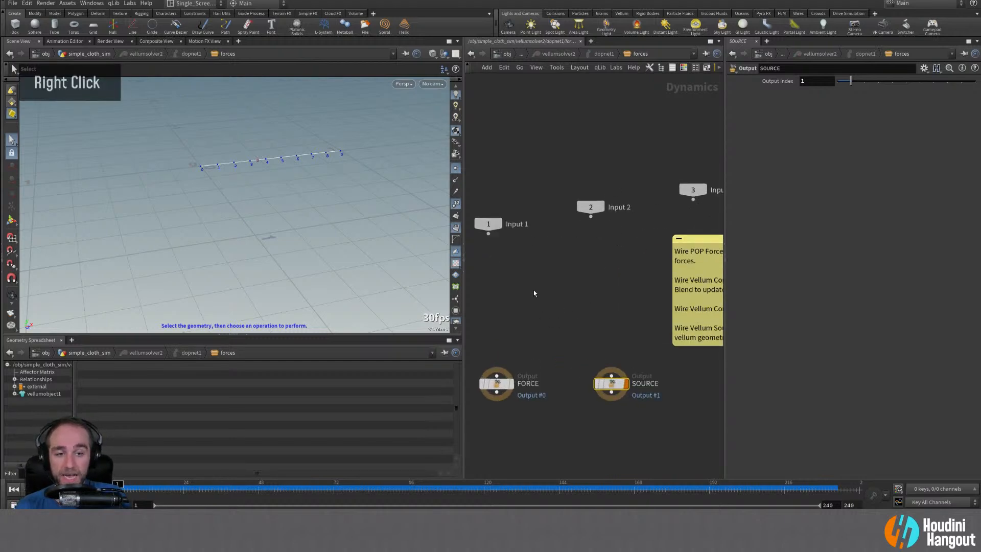
{"action": "middle_click_drag", "start_coordinate": [534, 292], "coordinate": [530, 302]}
{"action": "right_click_drag", "start_coordinate": [529, 302], "coordinate": [549, 304]}
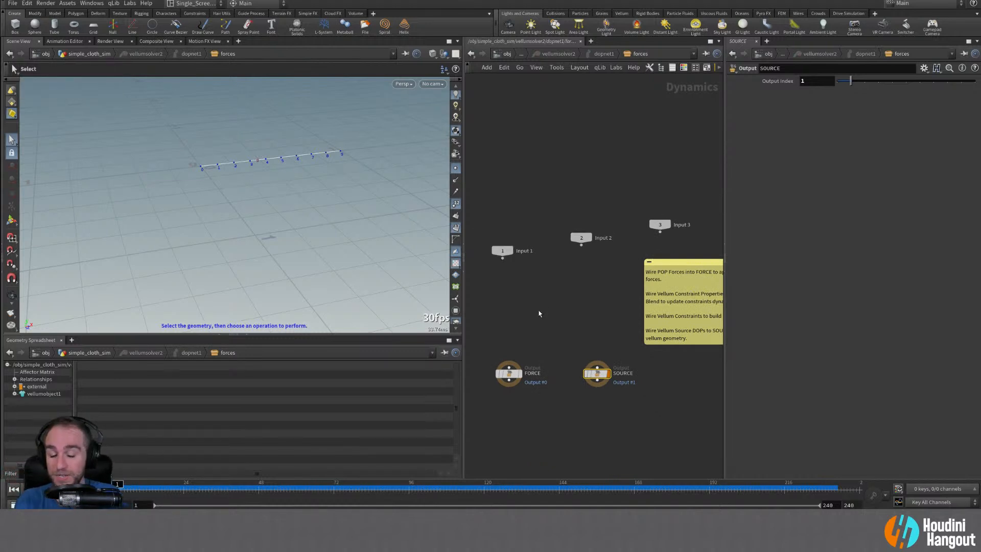
{"action": "middle_click_drag", "start_coordinate": [551, 304], "coordinate": [486, 280]}
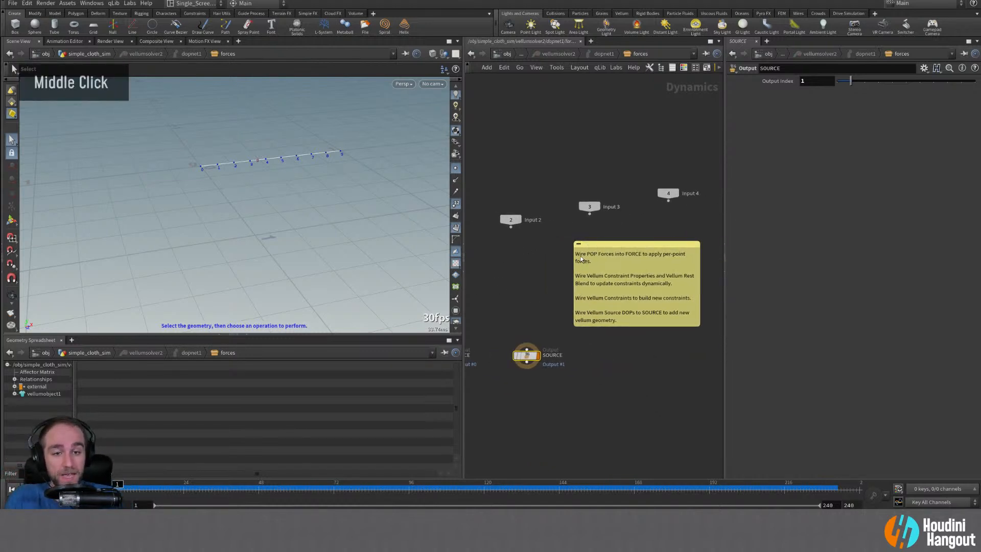
{"action": "middle_click_drag", "start_coordinate": [536, 296], "coordinate": [559, 304]}
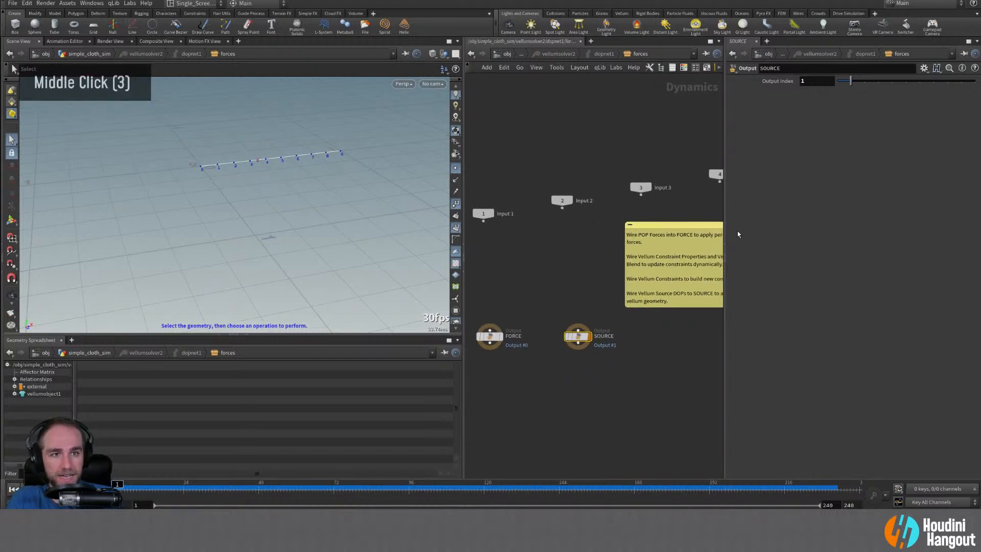
{"action": "left_click", "coordinate": [725, 269]}
{"action": "right_click_drag", "start_coordinate": [711, 281], "coordinate": [701, 263]}
{"action": "middle_click_drag", "start_coordinate": [719, 264], "coordinate": [668, 267]}
{"action": "right_click_drag", "start_coordinate": [667, 266], "coordinate": [677, 276]}
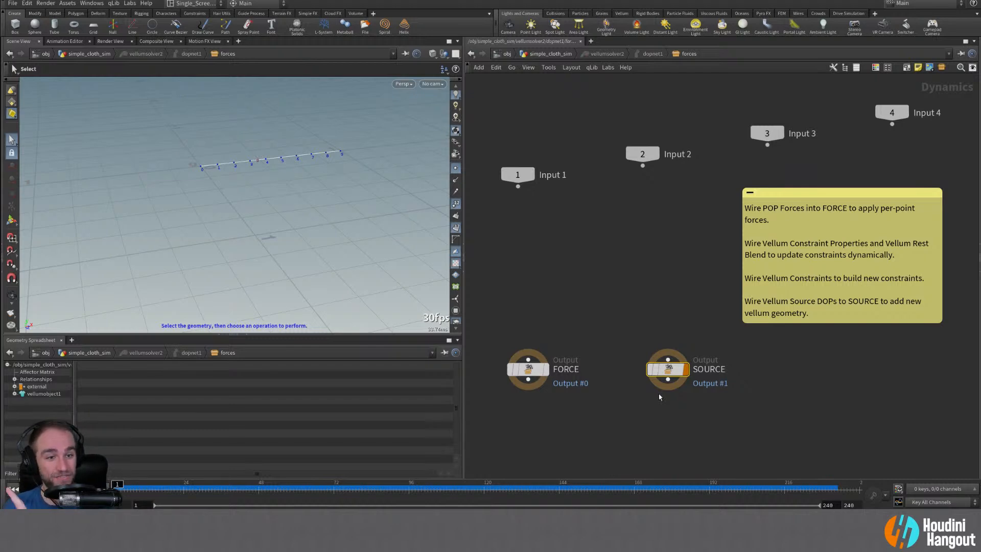
{"action": "double_click", "coordinate": [776, 247]}
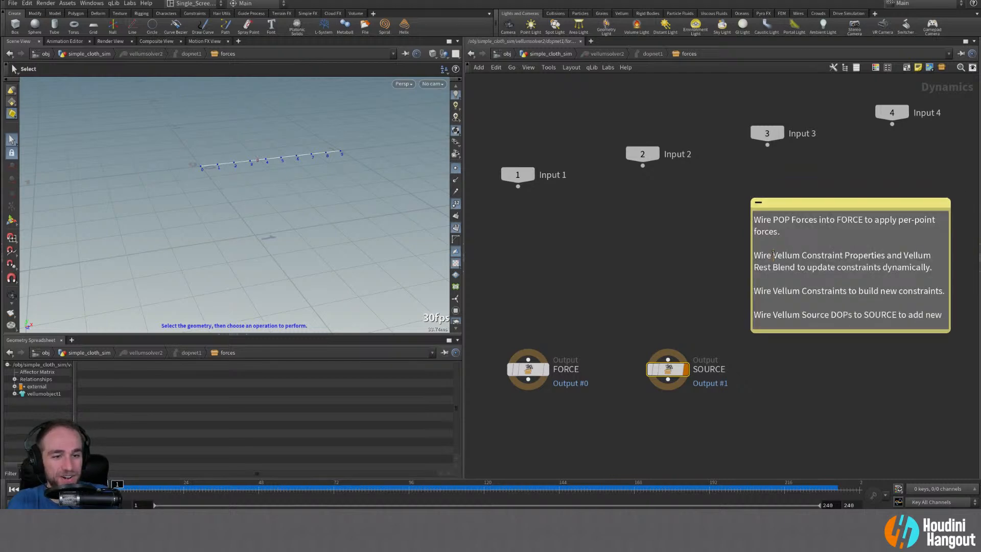
{"action": "left_click_drag", "start_coordinate": [774, 253], "coordinate": [886, 254]}
{"action": "left_click", "coordinate": [682, 288]}
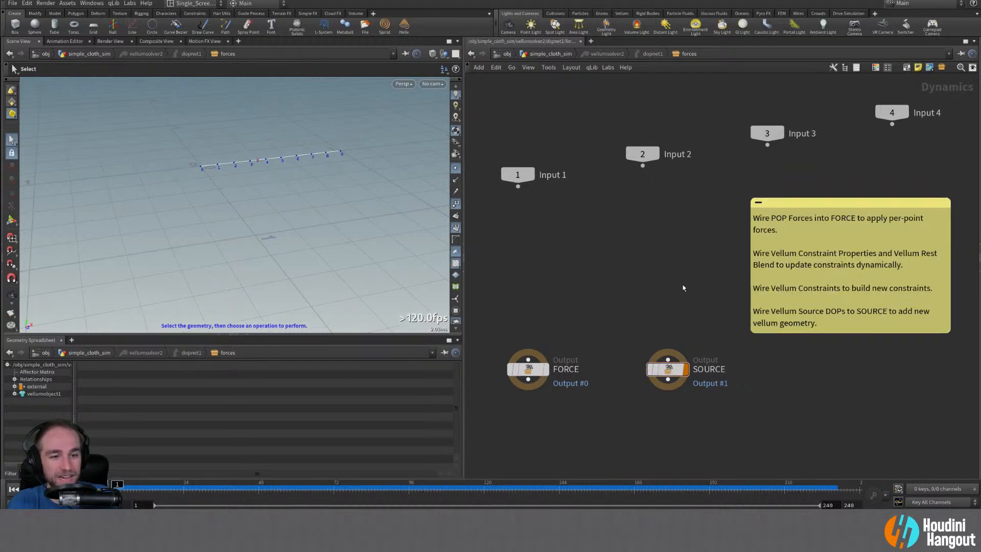
- Add a Vellum Constraint Properties node wired into the FORCE output and arrange the two nodes vertically
{"action": "key", "text": "Tab"}
{"action": "type", "text": "vee"}
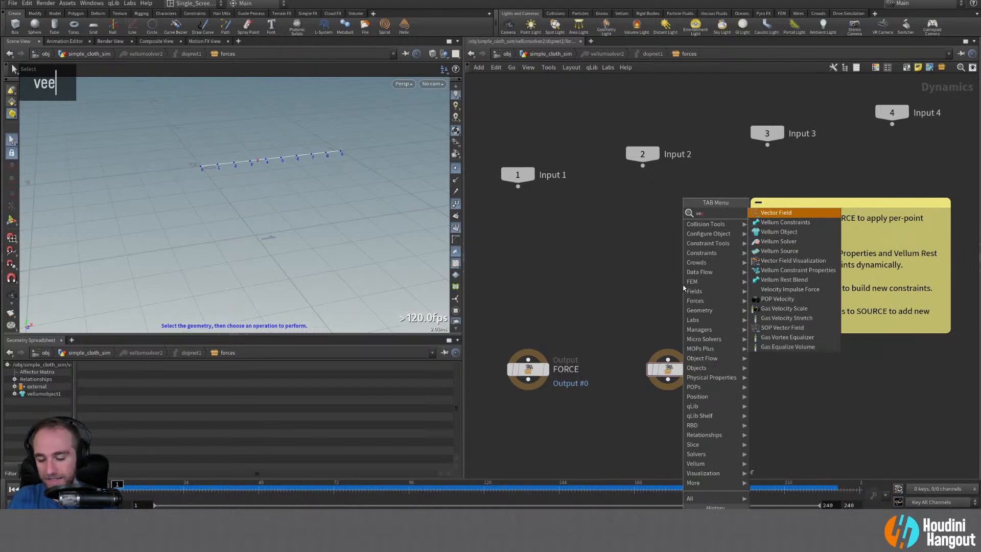
{"action": "type", "text": "lum con"}
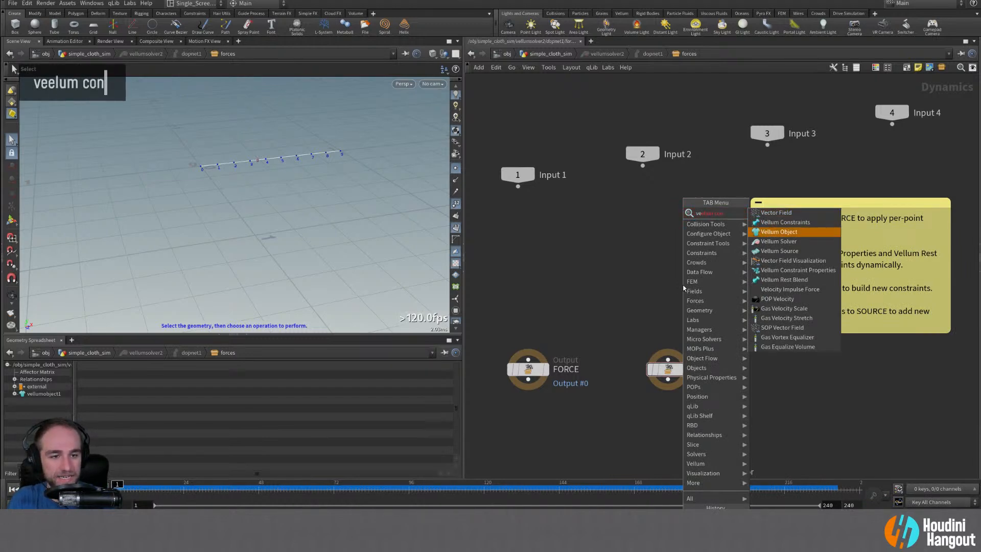
{"action": "key", "text": "Return"}
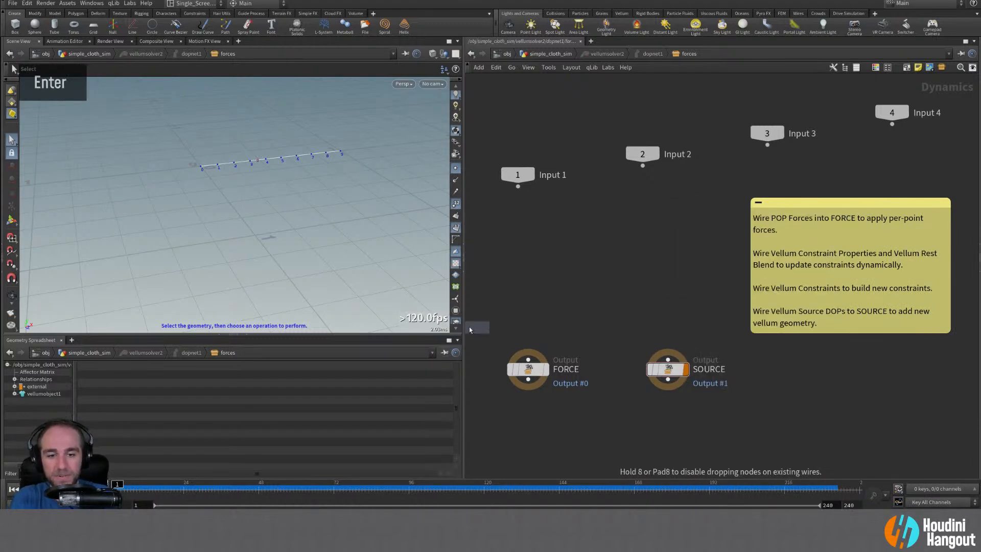
{"action": "left_click", "coordinate": [528, 351]}
{"action": "left_click_drag", "start_coordinate": [528, 350], "coordinate": [532, 320]}
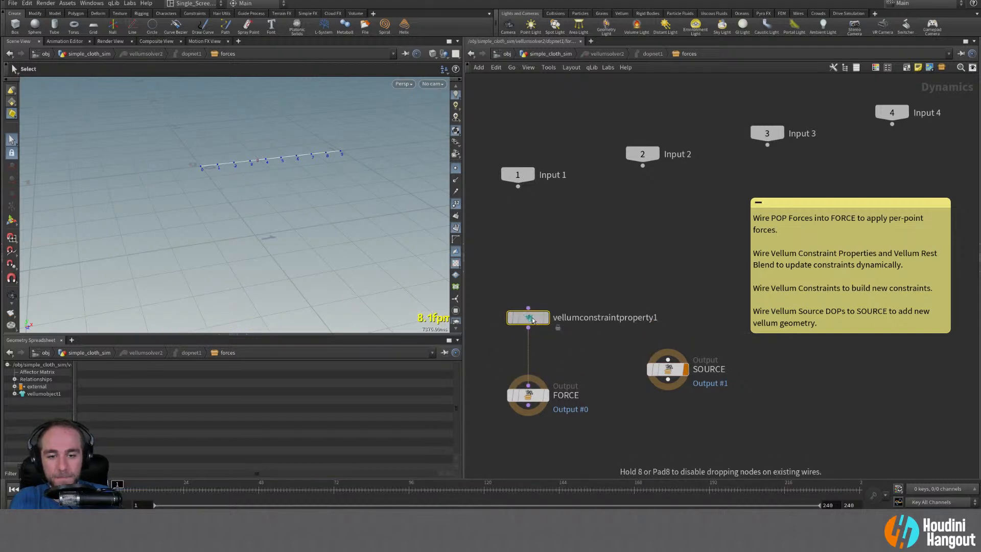
{"action": "left_click_drag", "start_coordinate": [528, 395], "coordinate": [528, 368]}
{"action": "left_click_drag", "start_coordinate": [529, 321], "coordinate": [530, 317]}
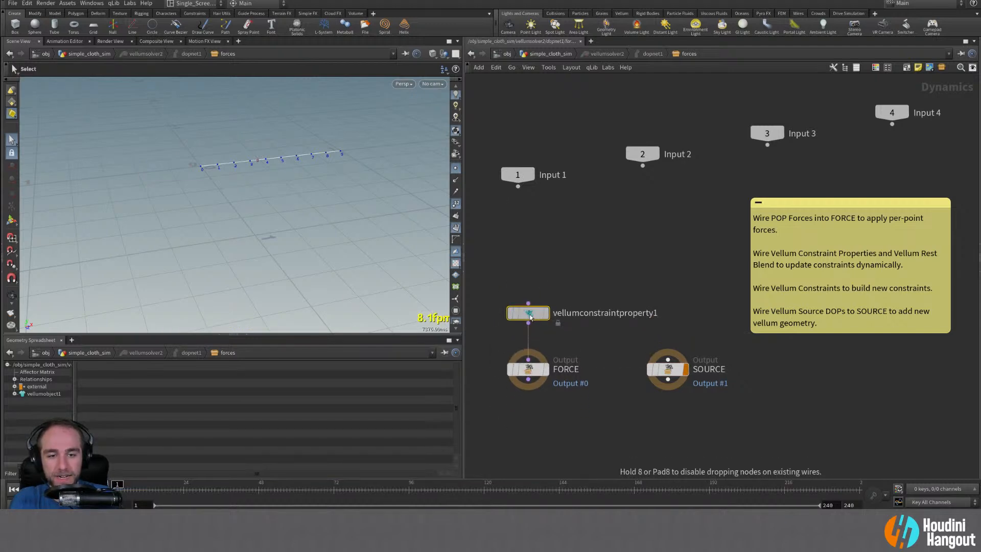
- Show the parameters of vellumconstraintproperty1 beside the network and review the constraint properties it can override
{"action": "right_click_drag", "start_coordinate": [613, 250], "coordinate": [923, 219]}
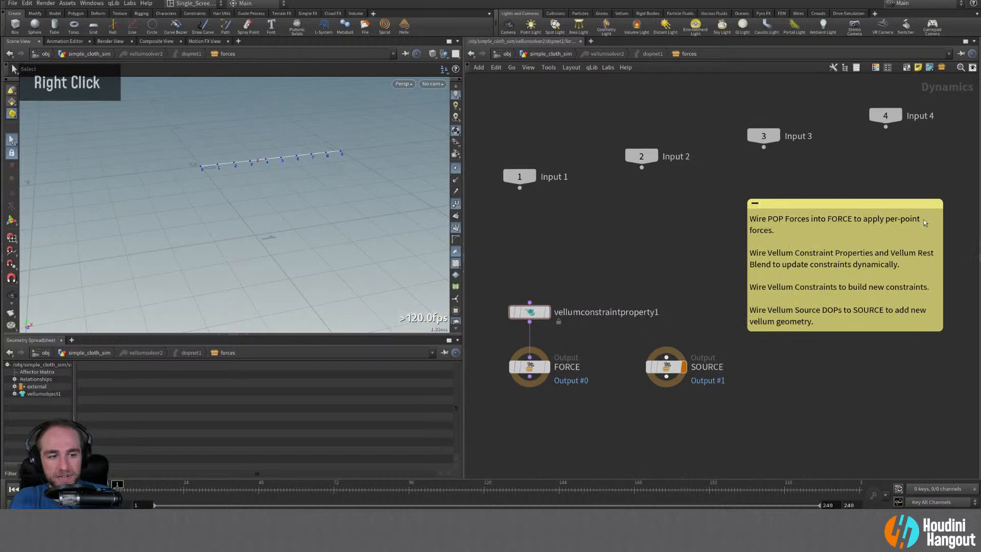
{"action": "left_click", "coordinate": [976, 246]}
{"action": "middle_click_drag", "start_coordinate": [481, 362], "coordinate": [556, 327]}
{"action": "right_click_drag", "start_coordinate": [556, 327], "coordinate": [554, 326]}
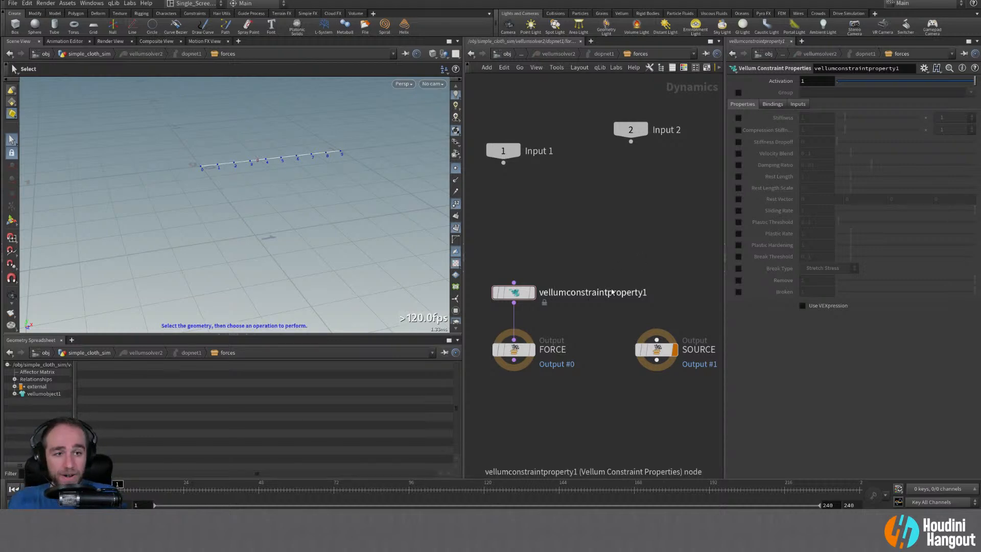
{"action": "left_click_drag", "start_coordinate": [769, 163], "coordinate": [771, 278]}
{"action": "left_click", "coordinate": [774, 300]}
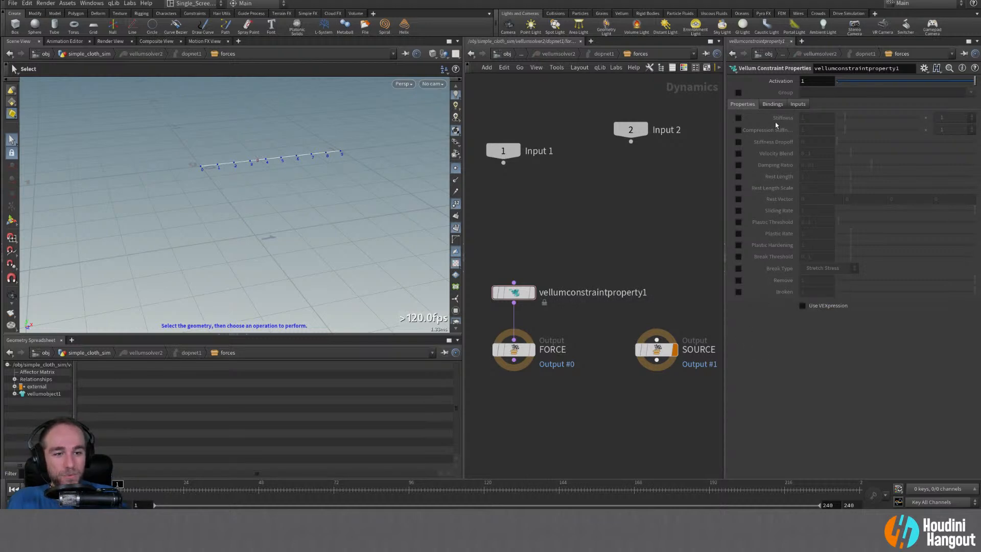
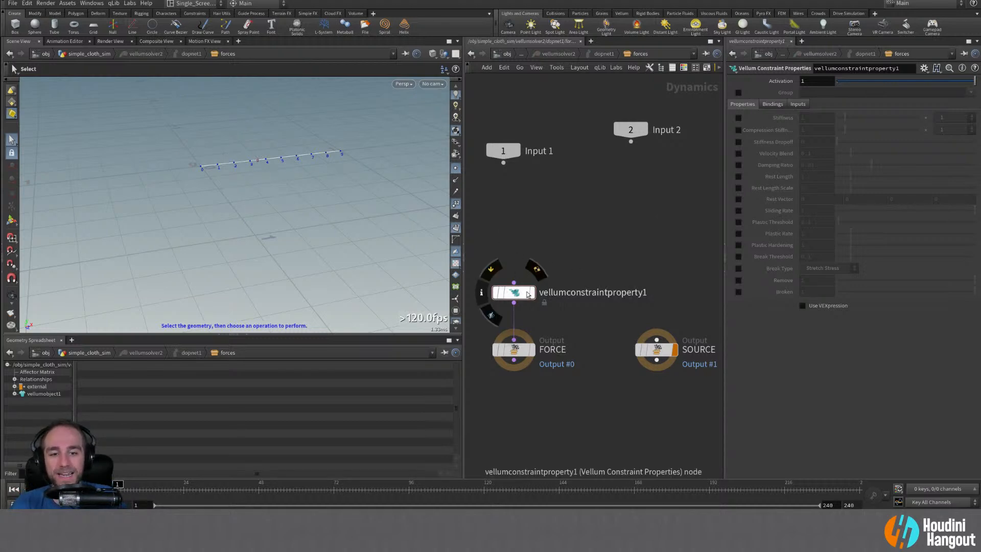
- Enable Rest Length Scale on vellumconstraintproperty1 and keyframe its value of 1 at frame 24
{"action": "left_click", "coordinate": [524, 295]}
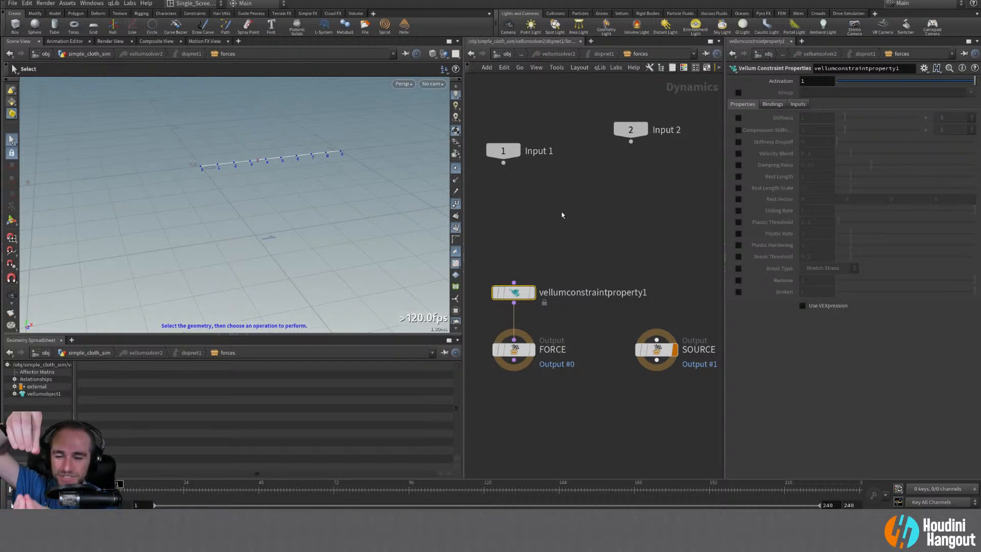
{"action": "left_click", "coordinate": [738, 188]}
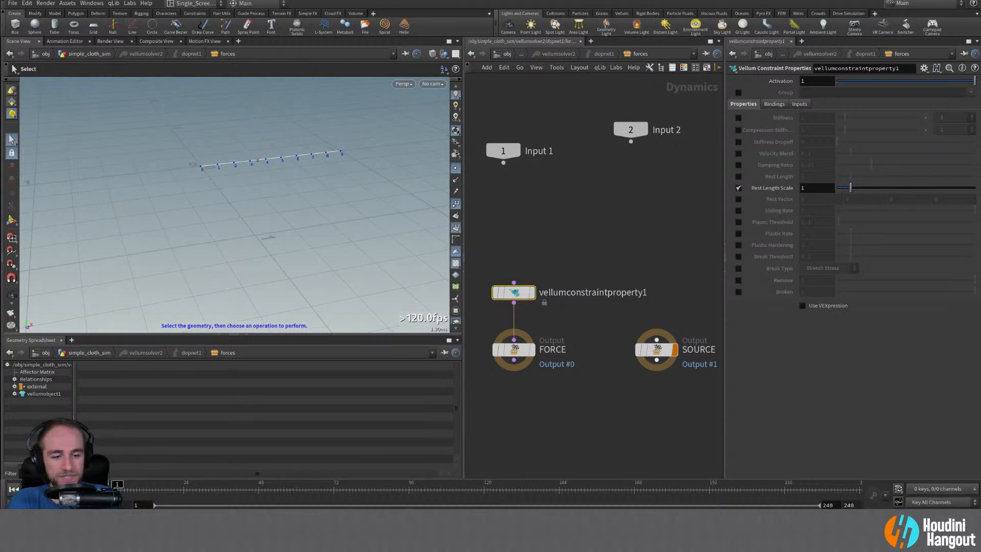
{"action": "left_click_drag", "start_coordinate": [145, 489], "coordinate": [191, 492]}
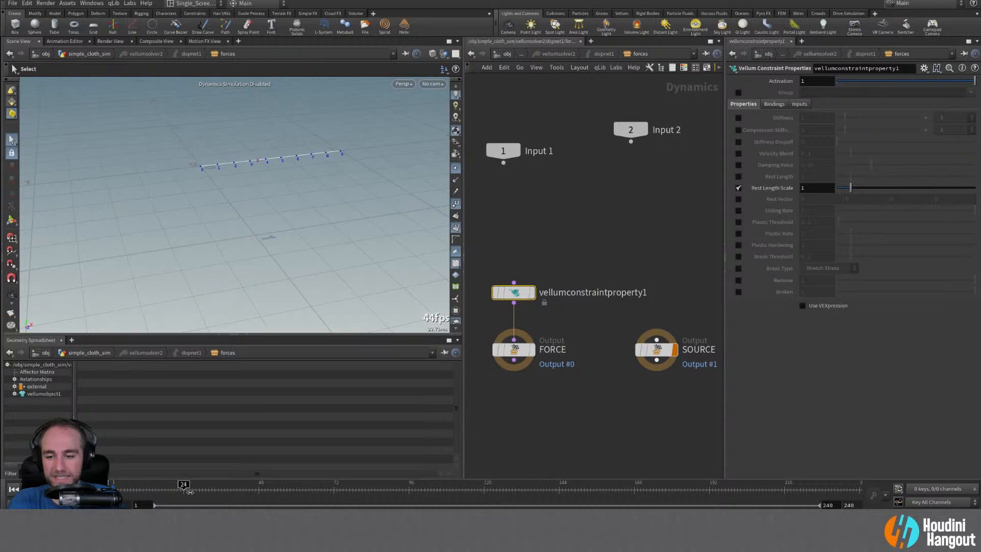
{"action": "left_click", "coordinate": [772, 188], "text": "alt"}
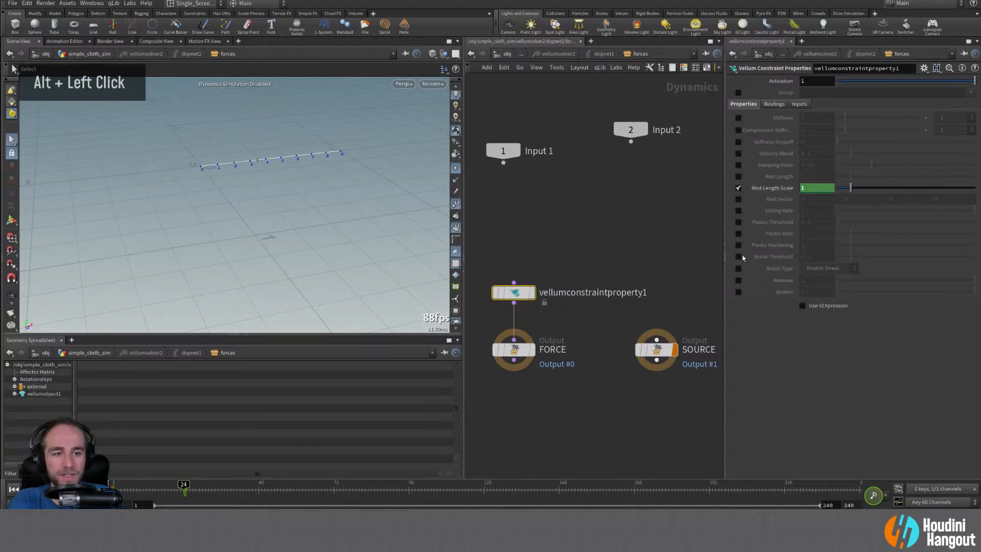
- Keyframe a Rest Length Scale of 0.2 at frame 72 on vellumconstraintproperty1
{"action": "left_click", "coordinate": [334, 493]}
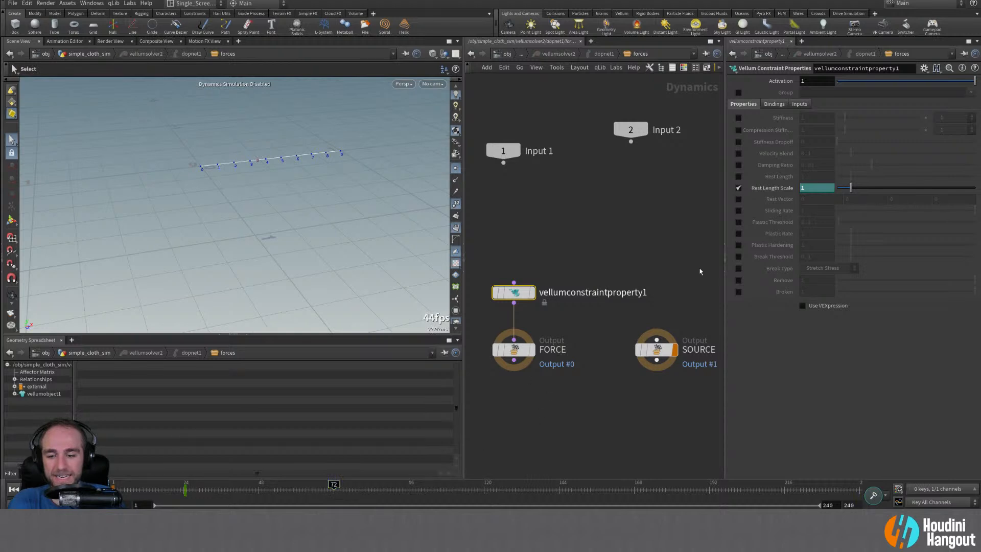
{"action": "double_click", "coordinate": [820, 188]}
{"action": "type", "text": "0.1"}
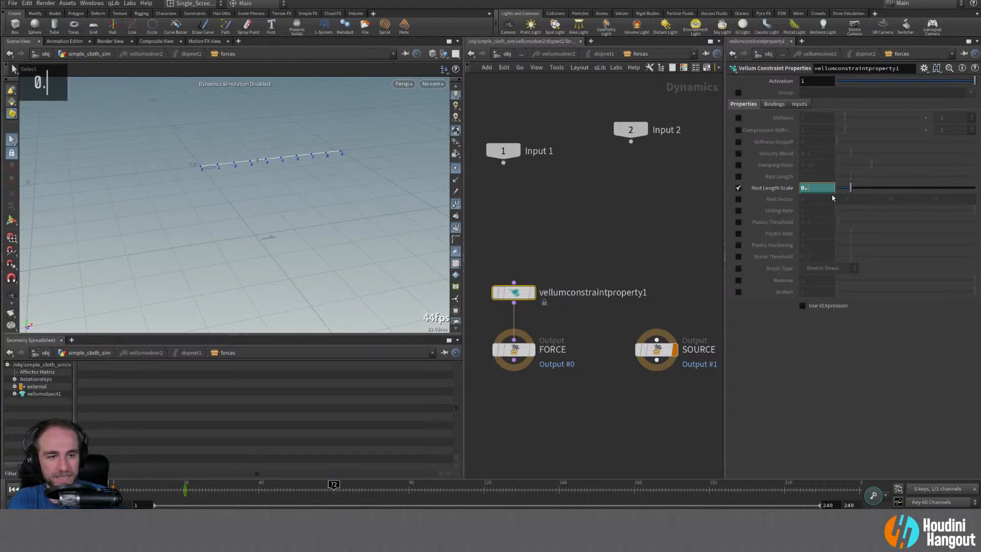
{"action": "key", "text": "Return"}
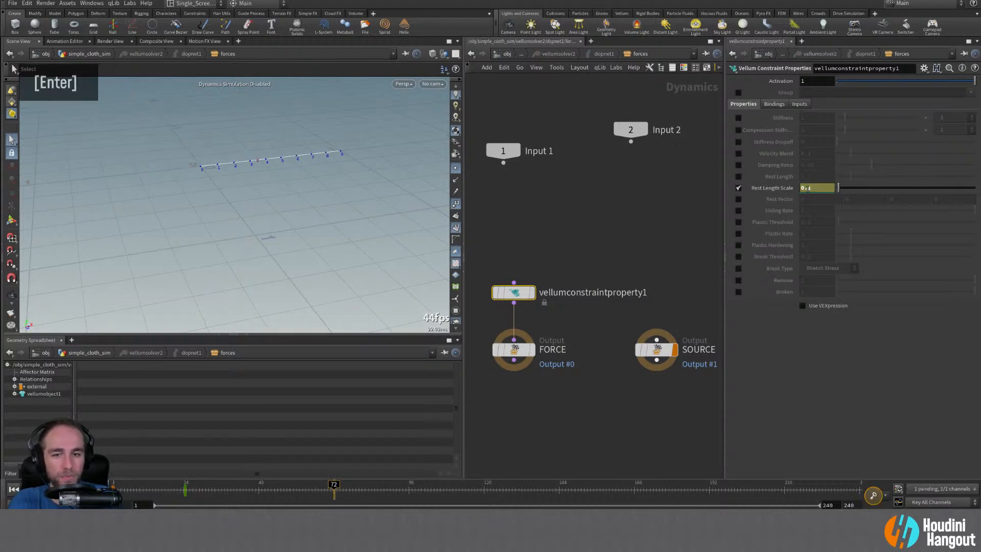
{"action": "type", "text": "2"}
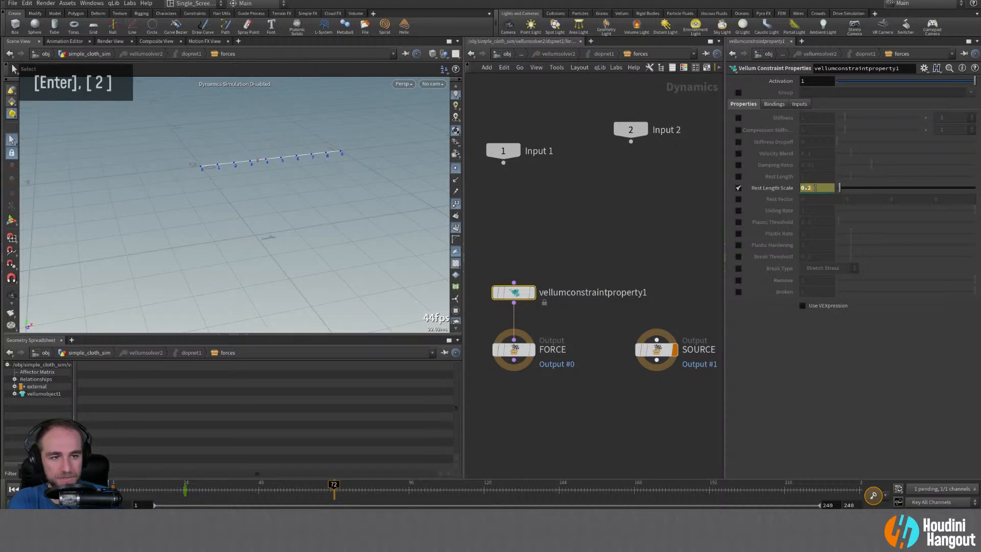
{"action": "left_click", "coordinate": [771, 188], "text": "alt"}
- Play the simulation from frame 1 to watch the hair contract, and return to the first frame
{"action": "left_click_drag", "start_coordinate": [259, 493], "coordinate": [117, 503]}
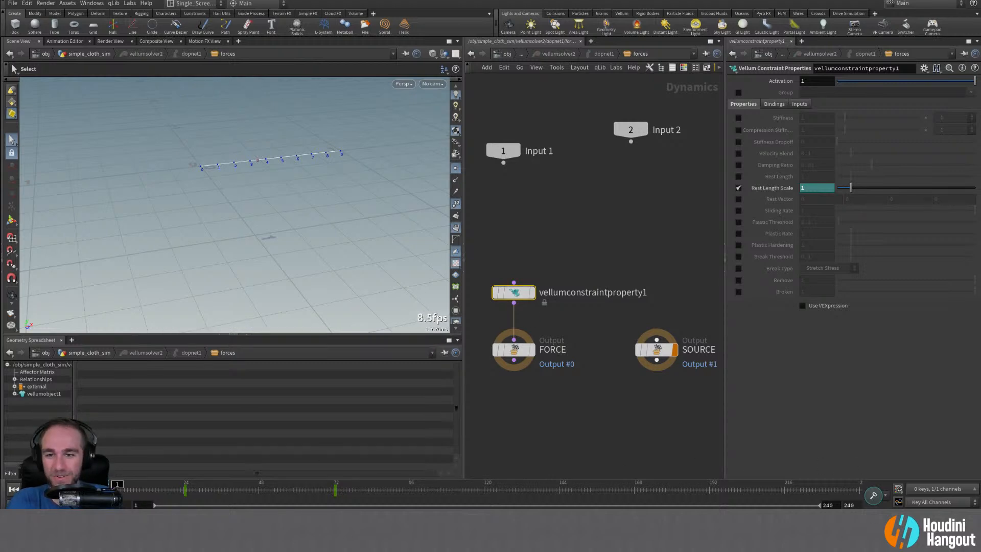
{"action": "key", "text": "Up"}
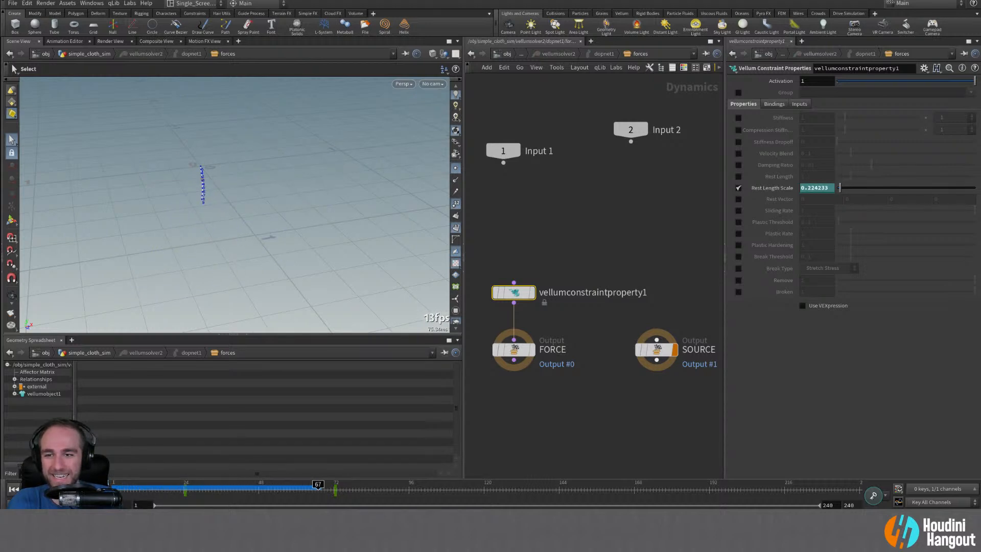
{"action": "right_click_drag", "start_coordinate": [164, 179], "coordinate": [284, 167], "text": "alt"}
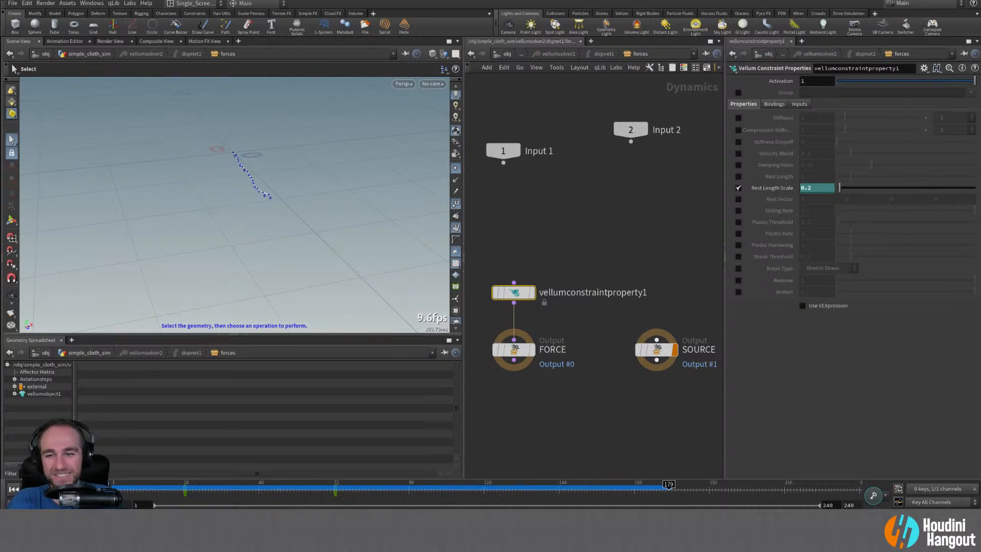
{"action": "left_click", "coordinate": [14, 489]}
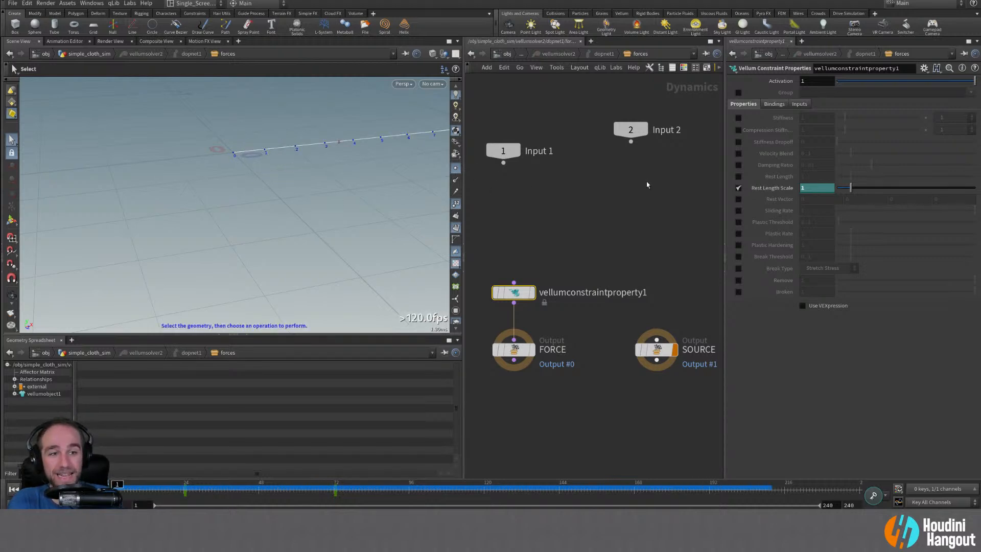
- Set the Rest Length Scale key at frame 72 to 0.3
{"action": "left_click", "coordinate": [333, 495]}
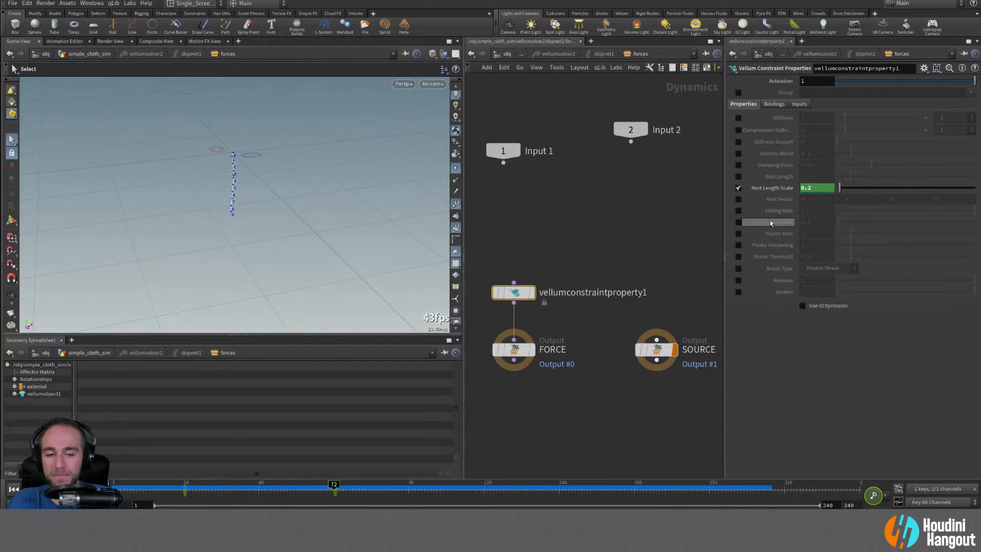
{"action": "type", "text": "3"}
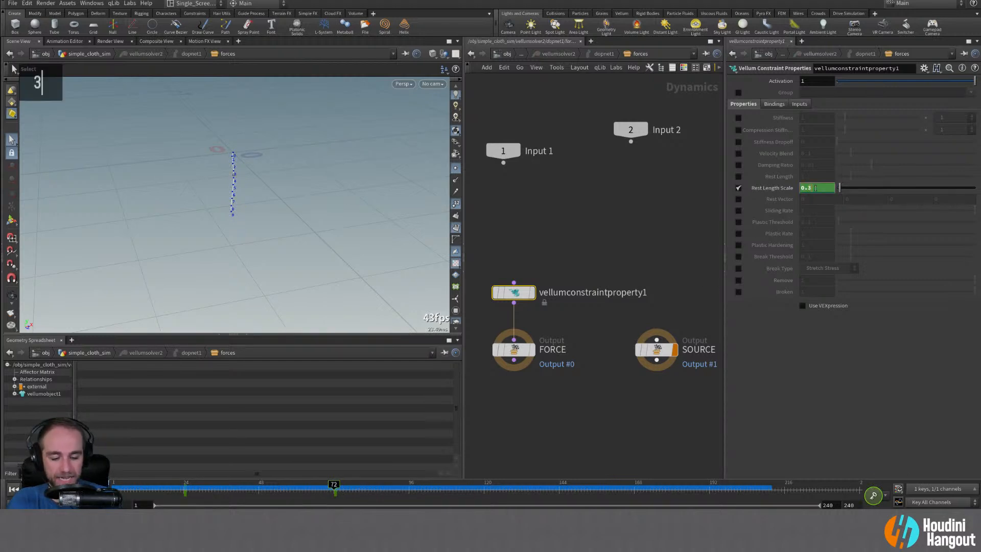
{"action": "key", "text": "Return"}
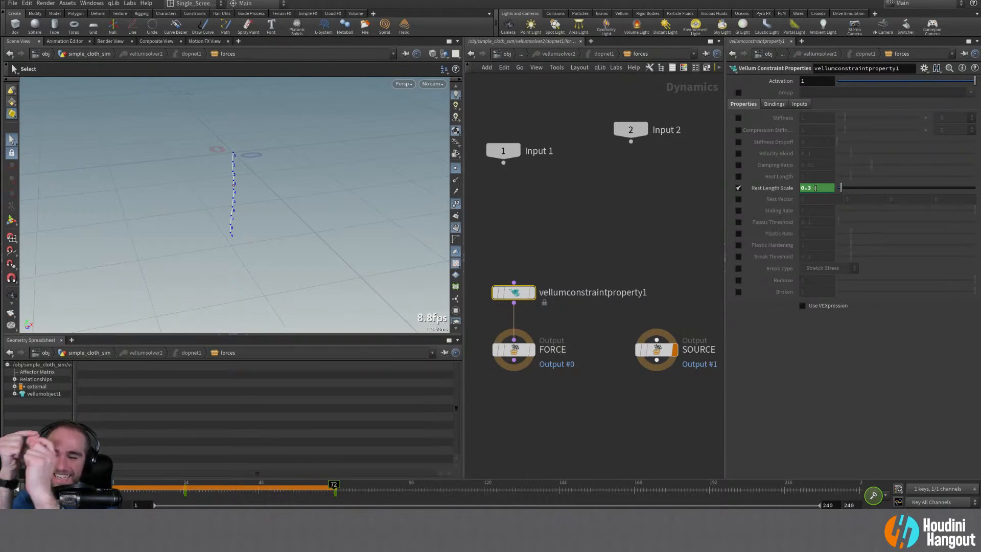
- Replay the simulation from the first frame to check the contraction, and return to frame 1
{"action": "left_click", "coordinate": [14, 488]}
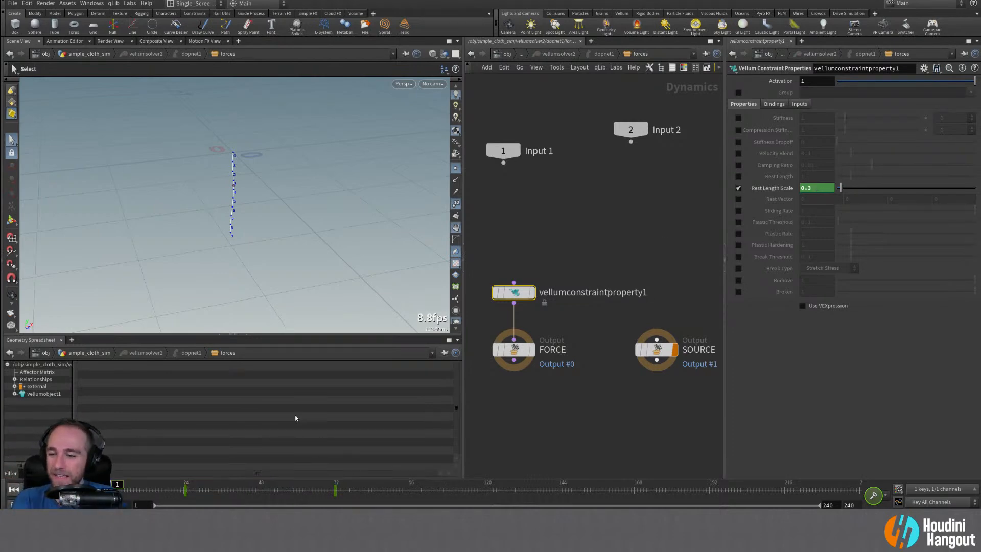
{"action": "left_click", "coordinate": [45, 488]}
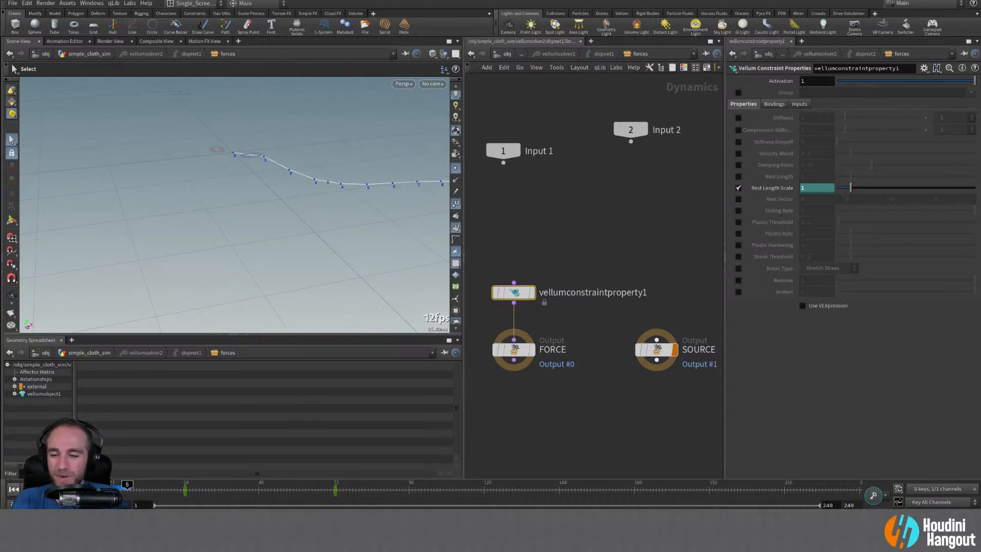
{"action": "right_click_drag", "start_coordinate": [277, 261], "coordinate": [268, 267], "text": "alt"}
{"action": "middle_click_drag", "start_coordinate": [269, 268], "coordinate": [273, 247], "text": "alt"}
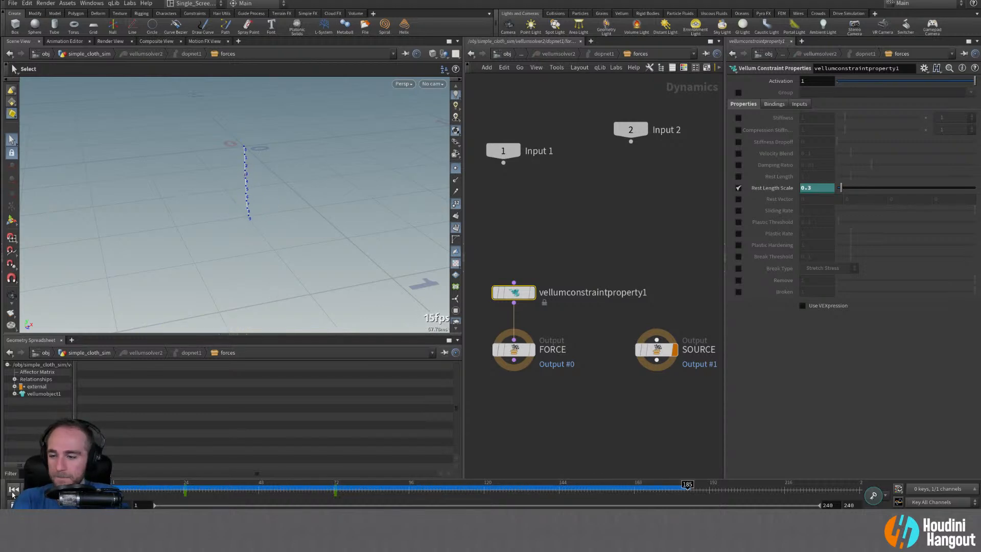
{"action": "type", "text": "1"}
{"action": "key", "text": "Return"}
{"action": "middle_click_drag", "start_coordinate": [362, 195], "coordinate": [243, 250], "text": "alt"}
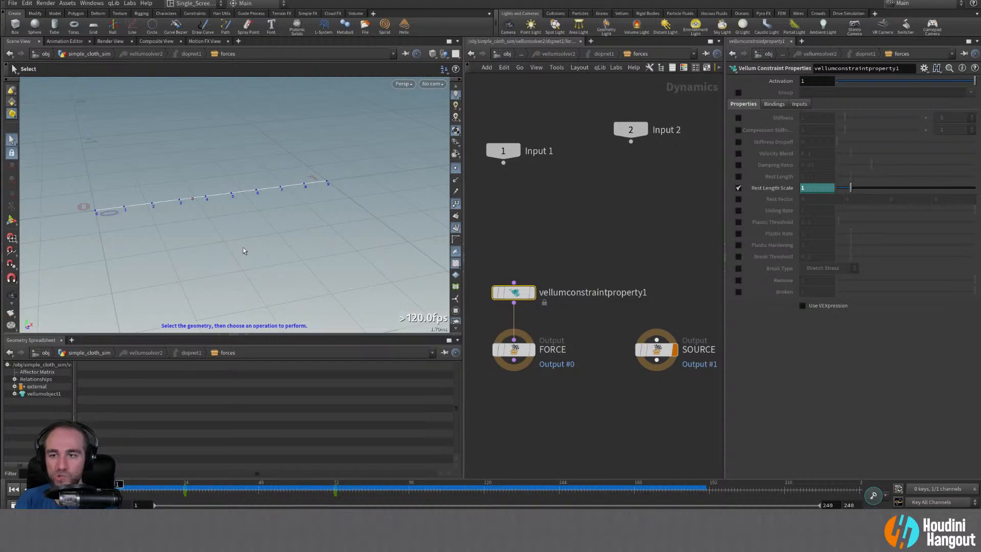
- Enable Group on vellumconstraintproperty1, restrict it to primitive 18 and play the simulation to test it
{"action": "left_click", "coordinate": [738, 93]}
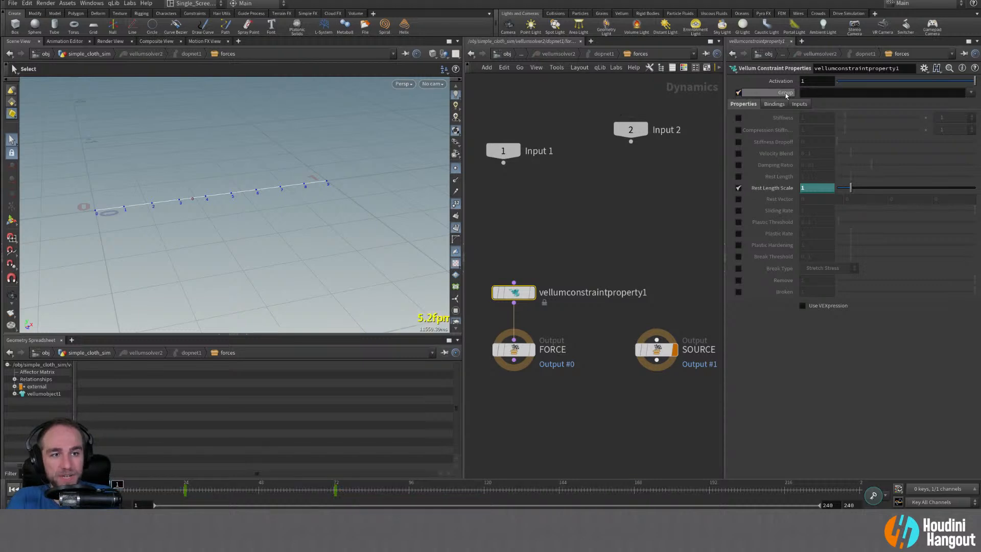
{"action": "left_click", "coordinate": [635, 245]}
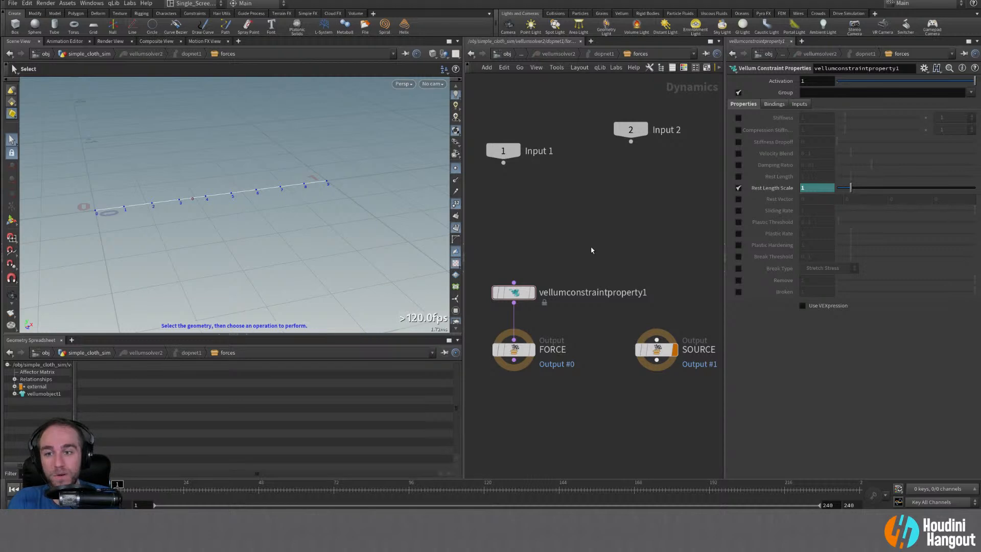
{"action": "left_click", "coordinate": [835, 92]}
{"action": "type", "text": "18"}
{"action": "key", "text": "Return"}
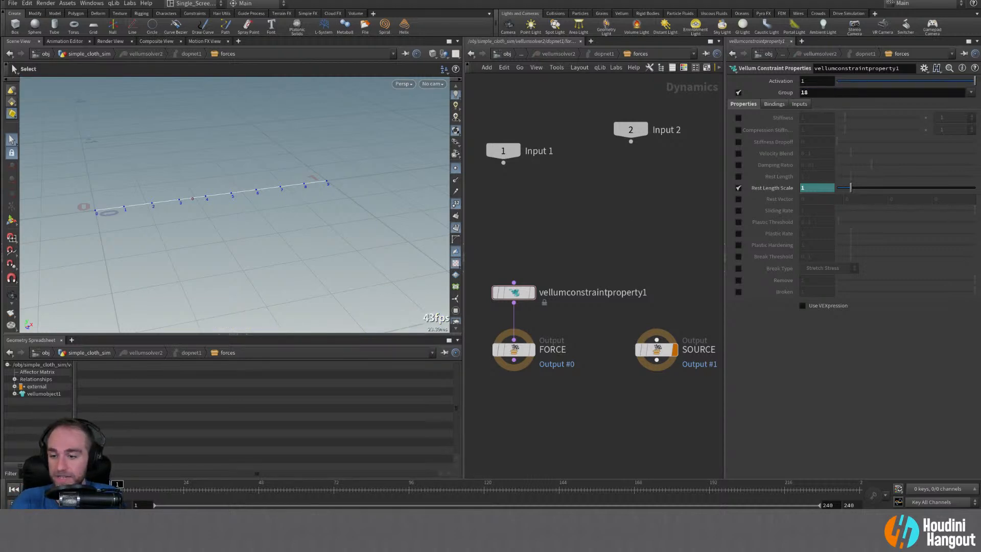
{"action": "middle_click_drag", "start_coordinate": [148, 262], "coordinate": [221, 199], "text": "alt"}
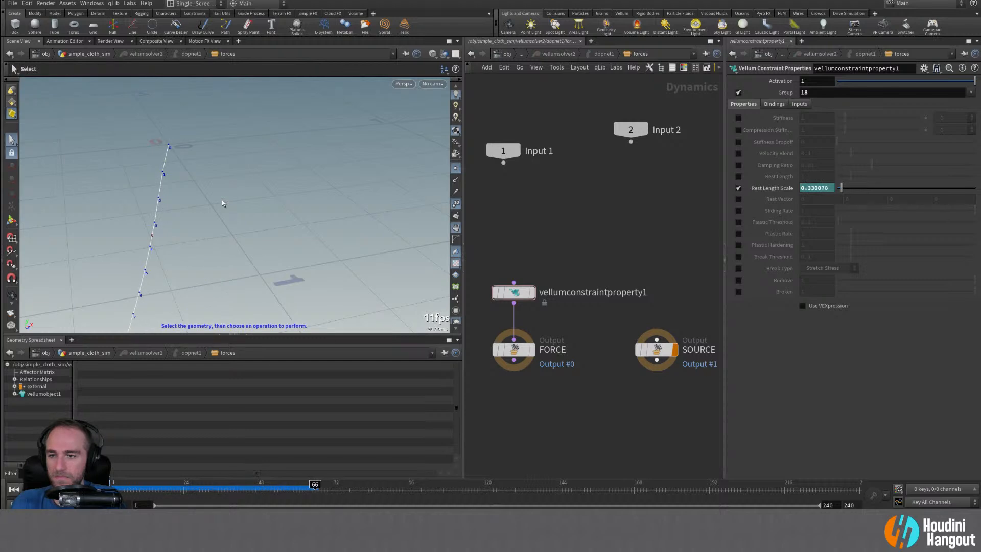
- Return to frame 1 and clear the primitive number from the Group field of vellumconstraintproperty1
{"action": "key", "text": "ctrl+Up"}
{"action": "double_click", "coordinate": [803, 93]}
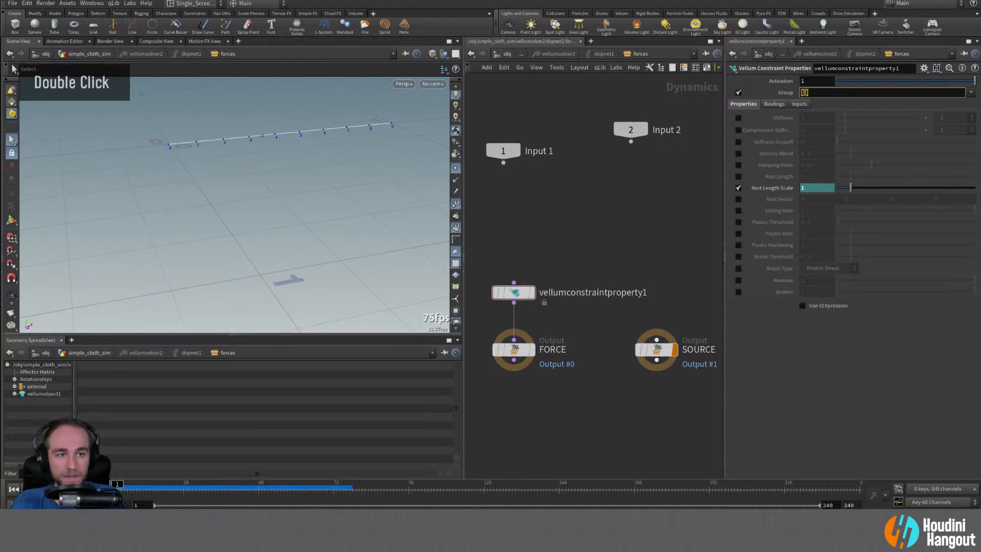
{"action": "key", "text": "BackSpace"}
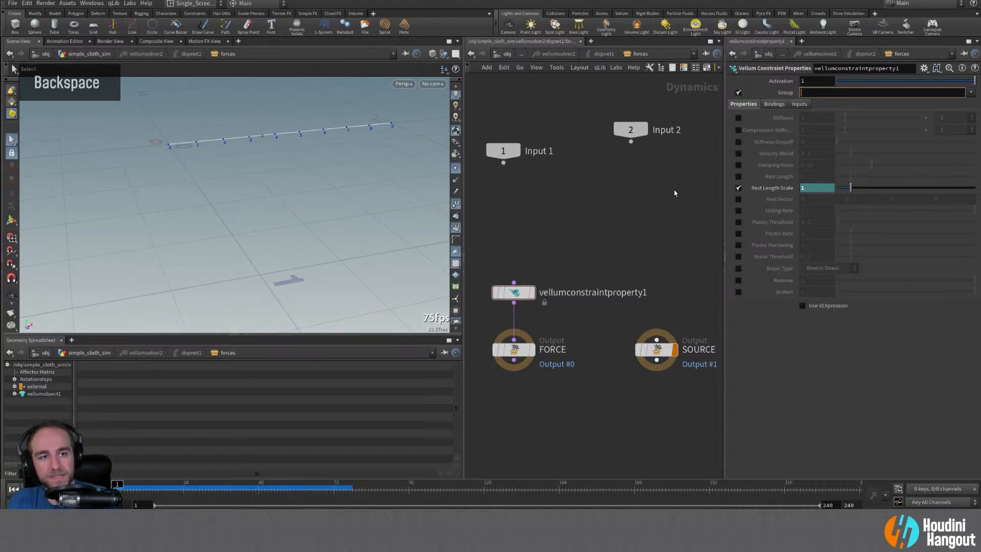
{"action": "left_click", "coordinate": [738, 92]}
- Go back up to the simple_cloth_sim network and examine group1's bend and stretch group columns in the Geometry Spreadsheet
{"action": "key", "text": "u"}
{"action": "key", "text": "u"}
{"action": "key", "text": "u"}
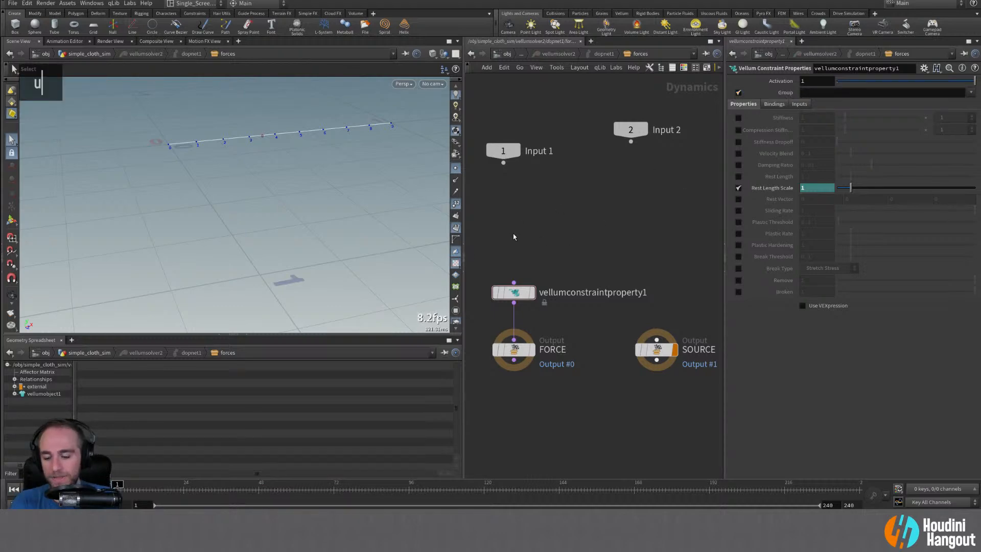
{"action": "left_click", "coordinate": [626, 319]}
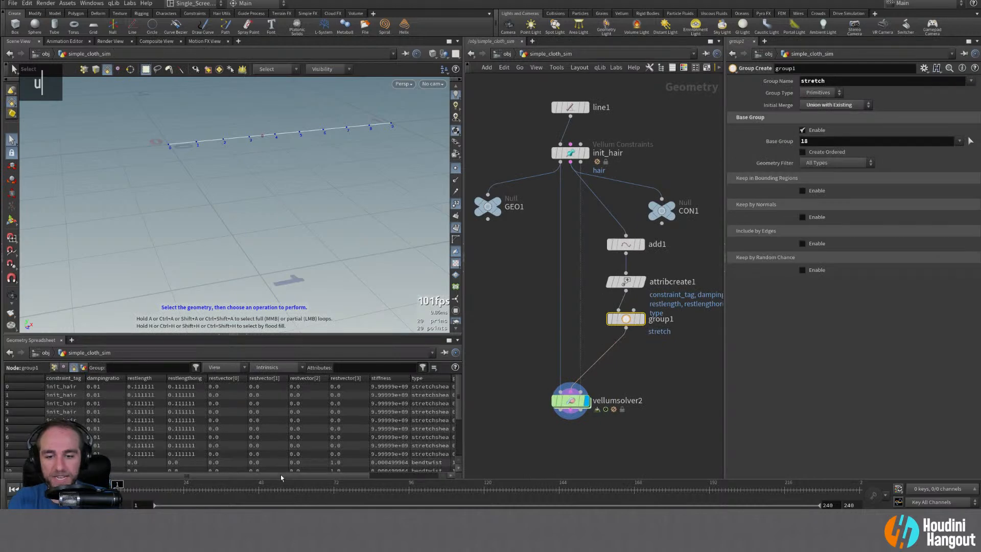
{"action": "left_click_drag", "start_coordinate": [282, 475], "coordinate": [363, 476]}
{"action": "scroll", "coordinate": [407, 435], "scroll_direction": "down", "scroll_amount": 6}
{"action": "scroll", "coordinate": [407, 436], "scroll_direction": "down", "scroll_amount": 20}
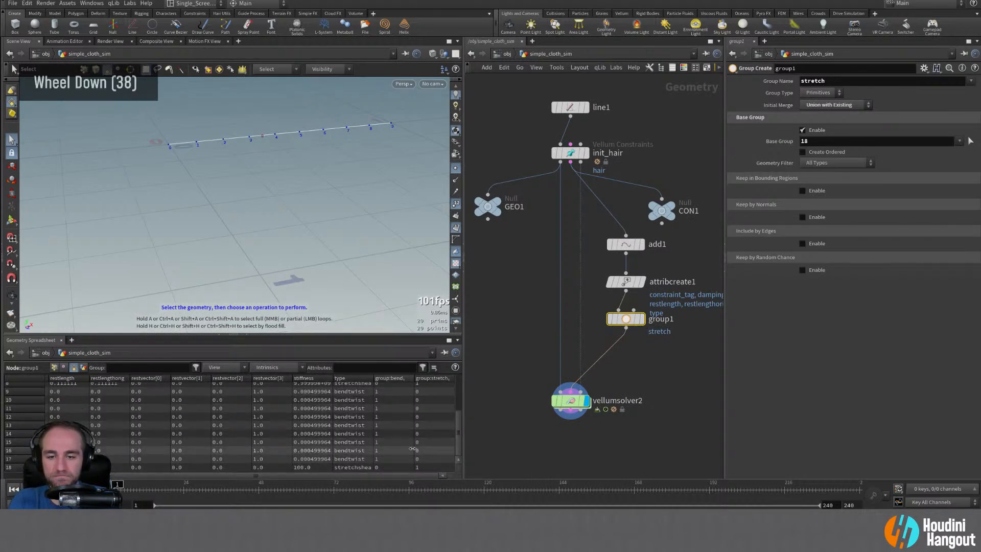
{"action": "scroll", "coordinate": [405, 434], "scroll_direction": "up", "scroll_amount": 4}
{"action": "scroll", "coordinate": [406, 434], "scroll_direction": "up", "scroll_amount": 20}
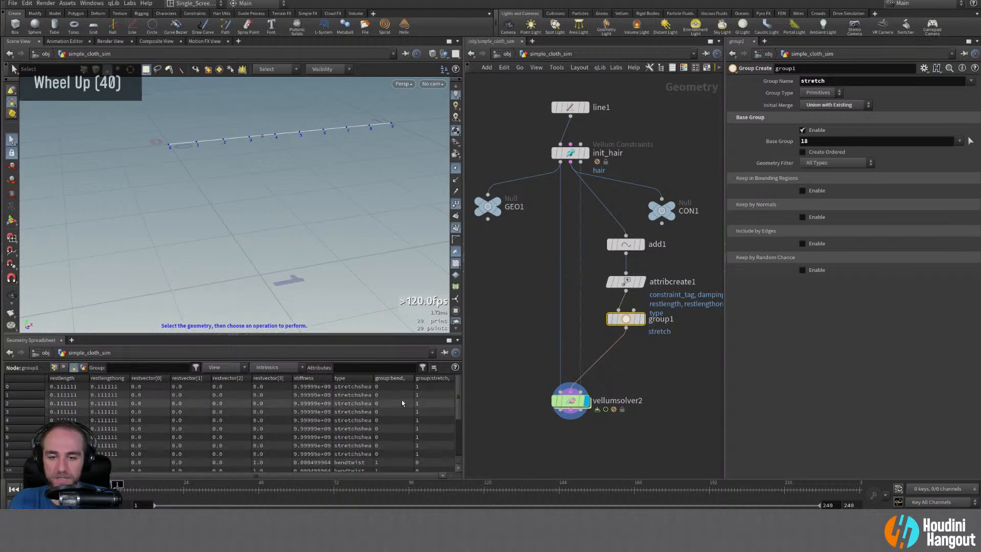
{"action": "scroll", "coordinate": [423, 421], "scroll_direction": "down", "scroll_amount": 20}
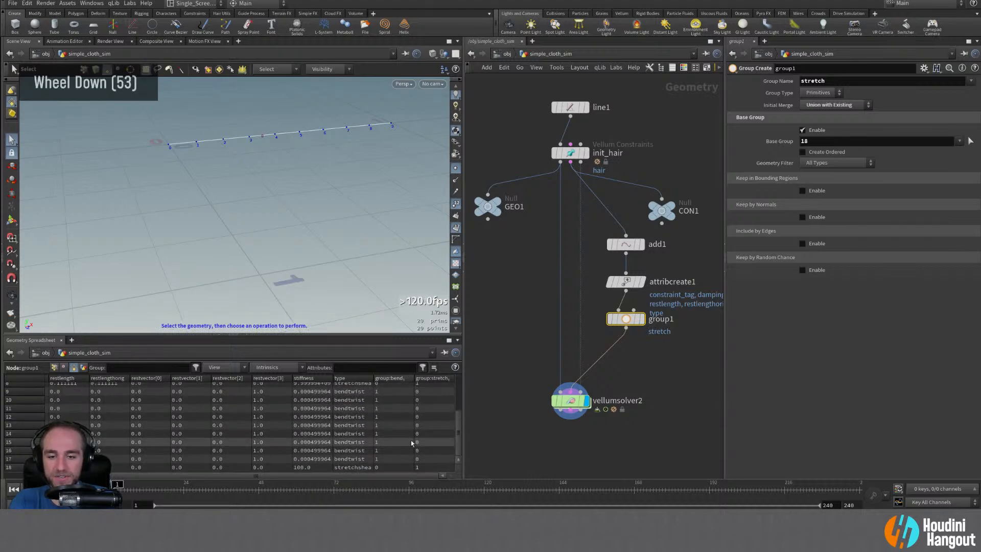
- Rename the group created by group1 to distance and check its membership in the Geometry Spreadsheet
{"action": "double_click", "coordinate": [835, 82]}
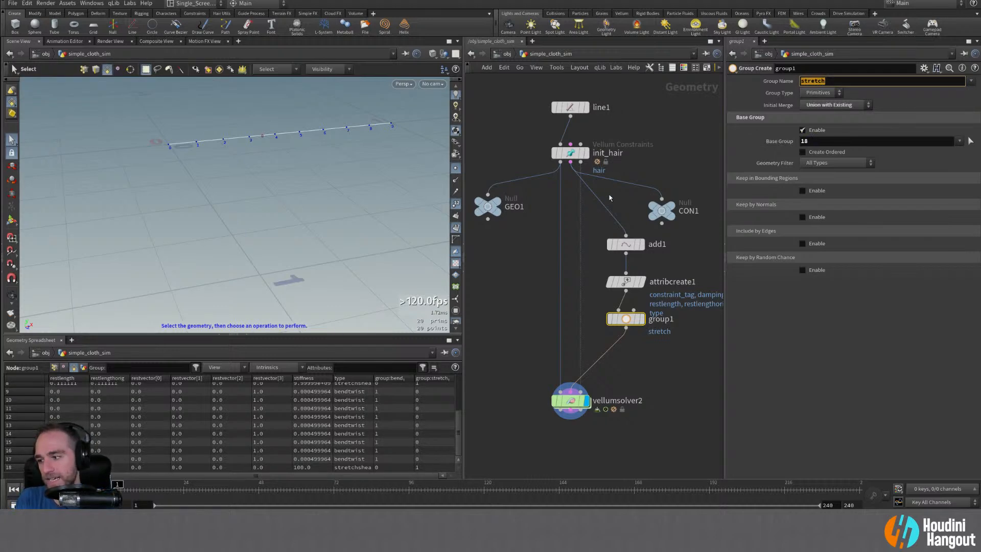
{"action": "type", "text": "distance"}
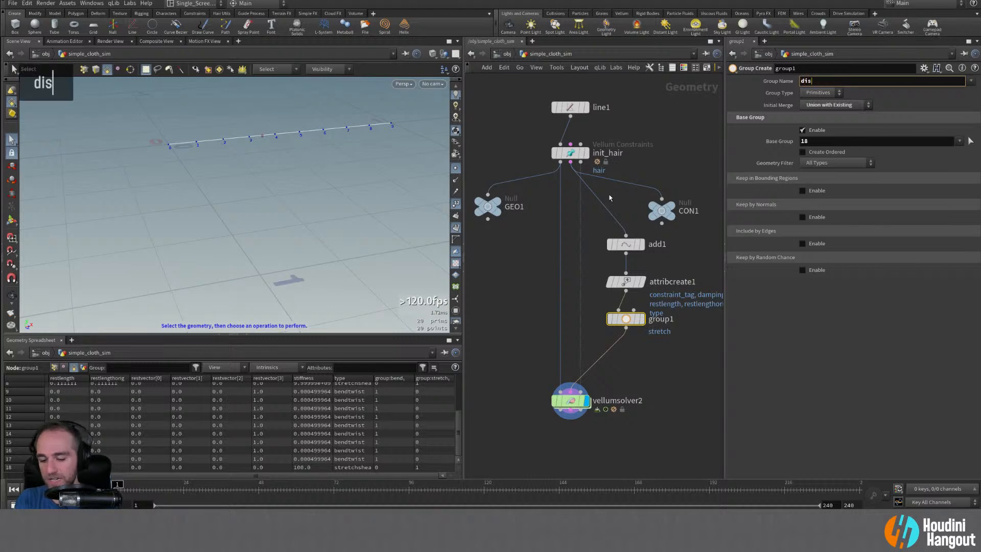
{"action": "key", "text": "Return"}
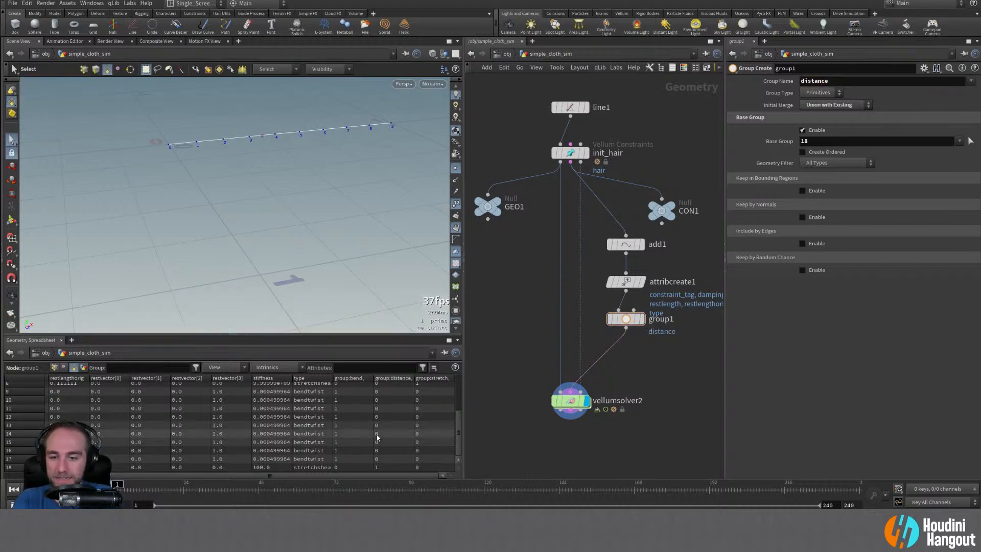
{"action": "scroll", "coordinate": [377, 434], "scroll_direction": "down", "scroll_amount": 5}
{"action": "scroll", "coordinate": [377, 438], "scroll_direction": "up", "scroll_amount": 3}
{"action": "scroll", "coordinate": [377, 438], "scroll_direction": "down", "scroll_amount": 4}
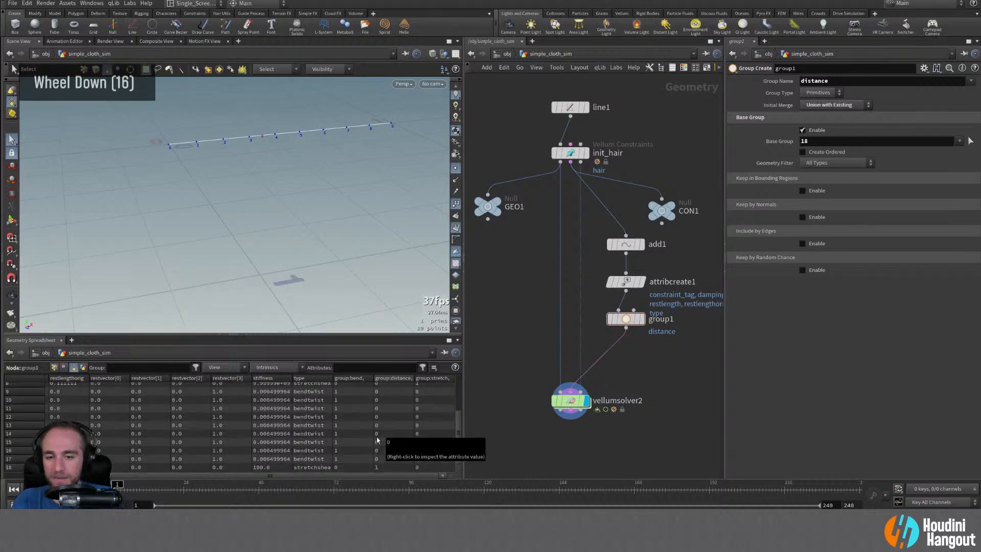
- Inside vellumsolver2, set the Group of vellumconstraintproperty1 to distance and check its Bindings and Inputs settings
{"action": "double_click", "coordinate": [566, 405]}
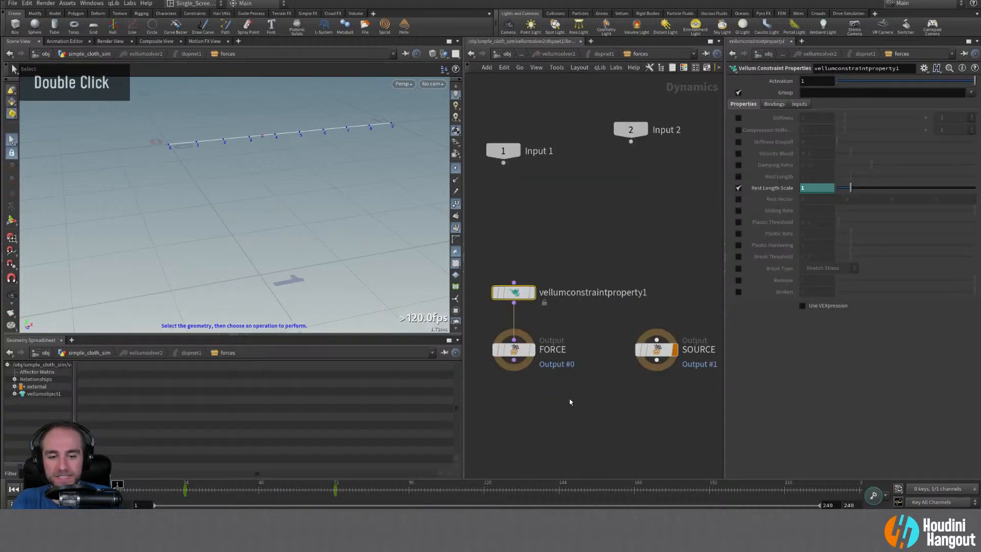
{"action": "left_click", "coordinate": [972, 92]}
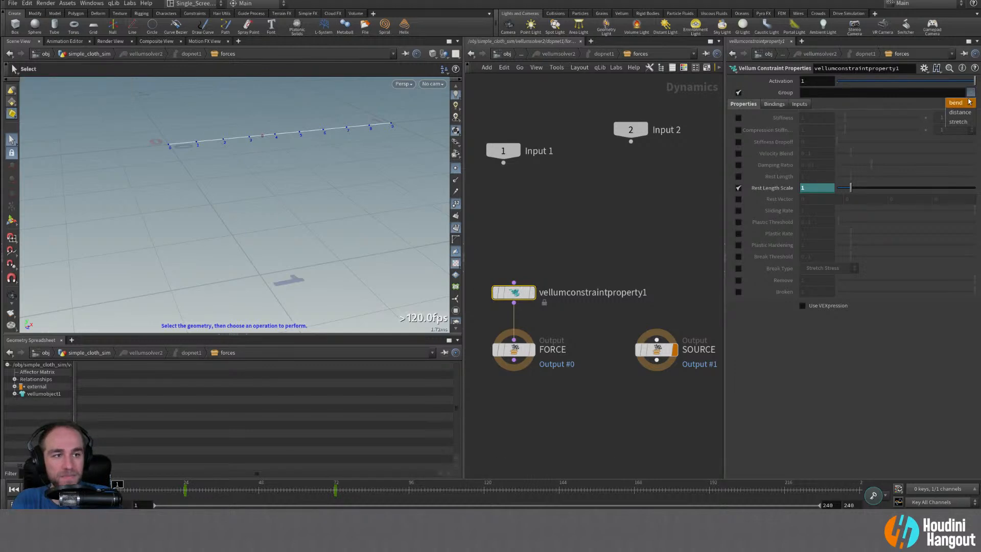
{"action": "left_click", "coordinate": [959, 103]}
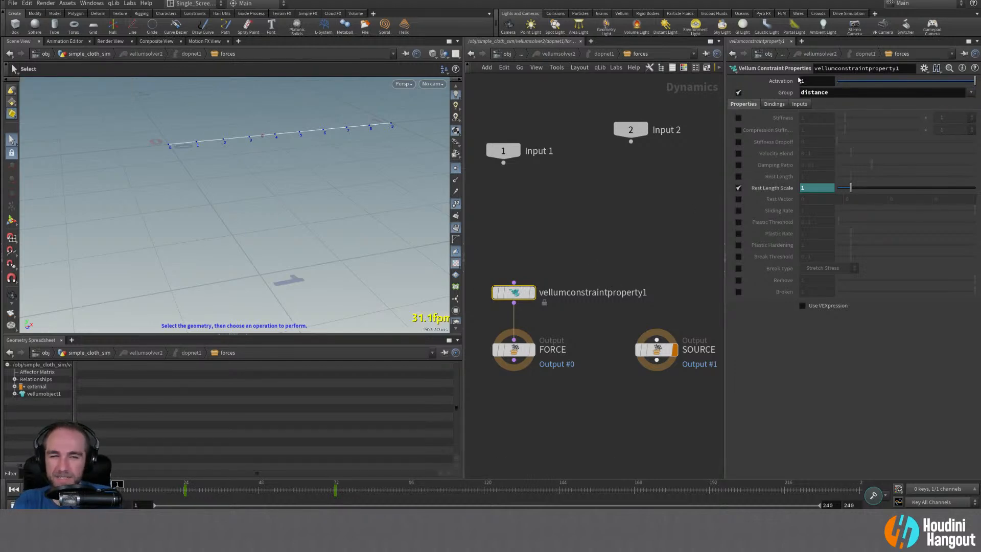
{"action": "left_click", "coordinate": [769, 108]}
{"action": "left_click", "coordinate": [802, 106]}
{"action": "left_click", "coordinate": [775, 107]}
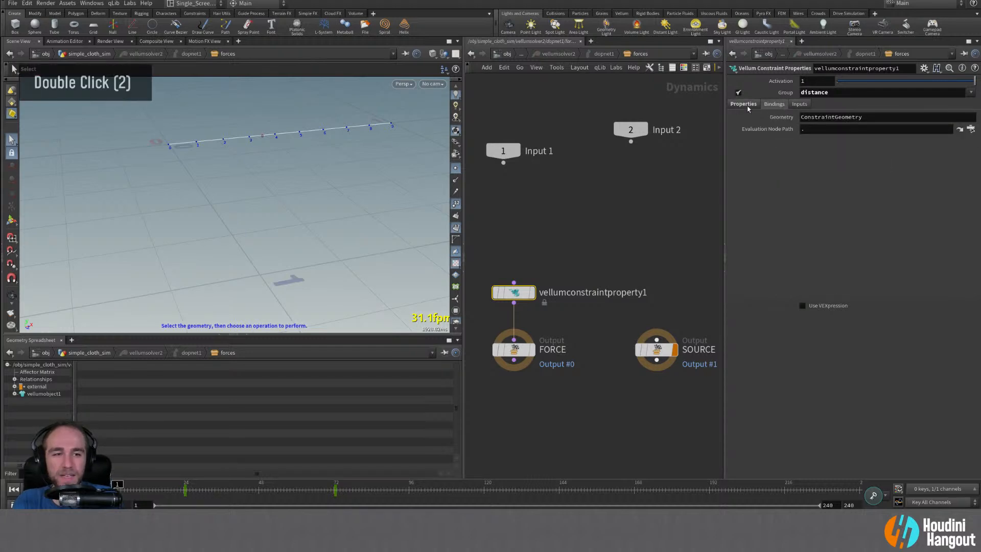
{"action": "left_click", "coordinate": [747, 108]}
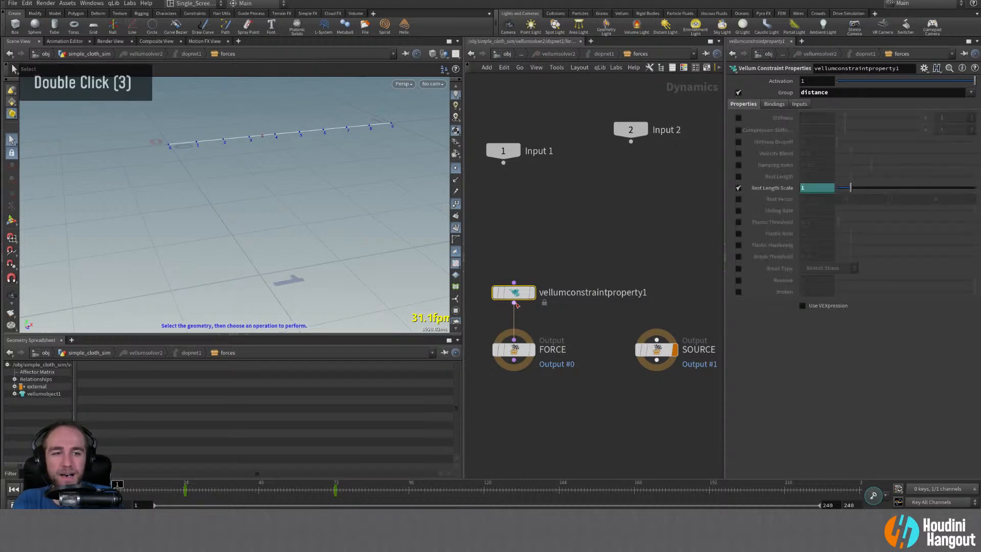
- Check the Geometry binding of vellumconstraintproperty1 in its Bindings settings
{"action": "left_click", "coordinate": [774, 104]}
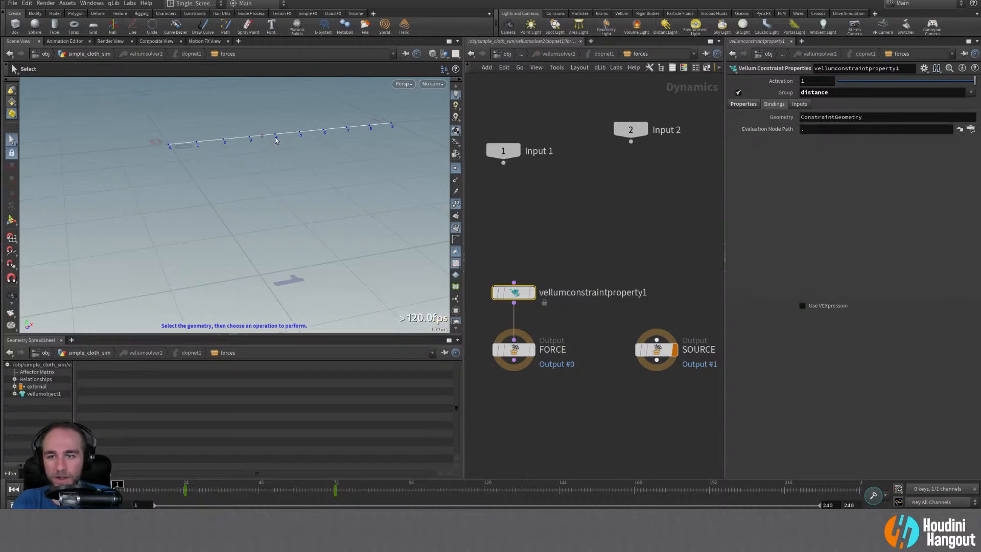
{"action": "middle_click_drag", "start_coordinate": [256, 113], "coordinate": [250, 135], "text": "alt"}
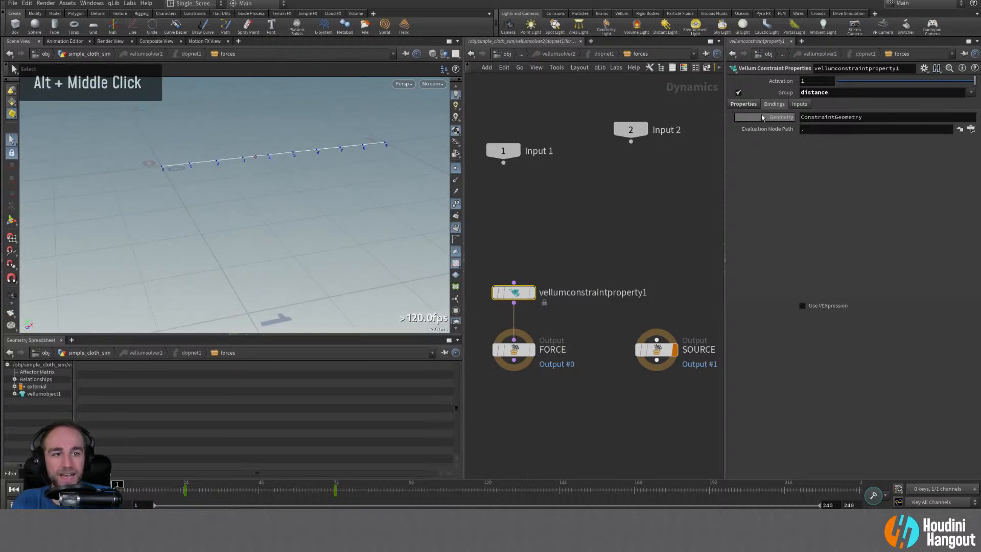
{"action": "left_click_drag", "start_coordinate": [514, 292], "coordinate": [513, 298]}
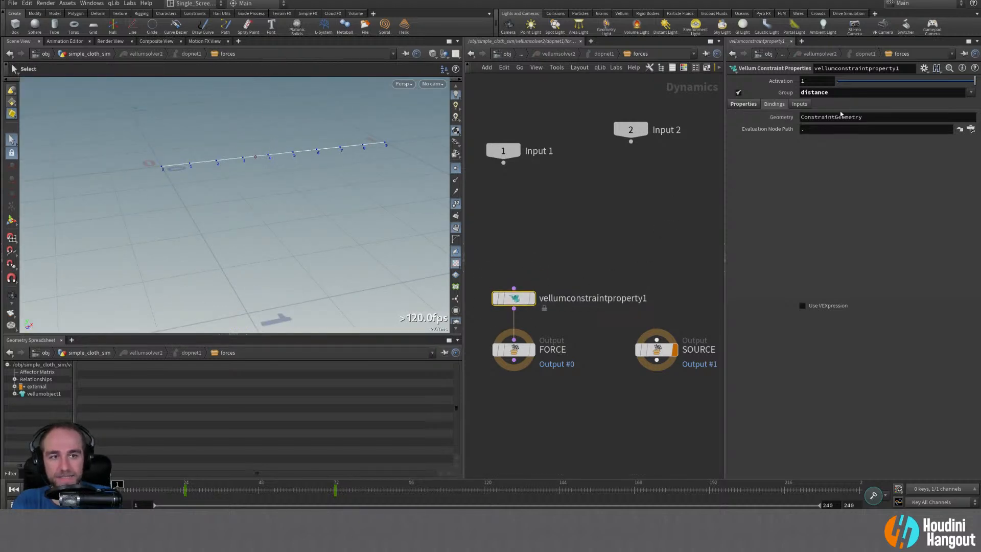
{"action": "left_click_drag", "start_coordinate": [800, 117], "coordinate": [868, 119]}
{"action": "left_click", "coordinate": [862, 178]}
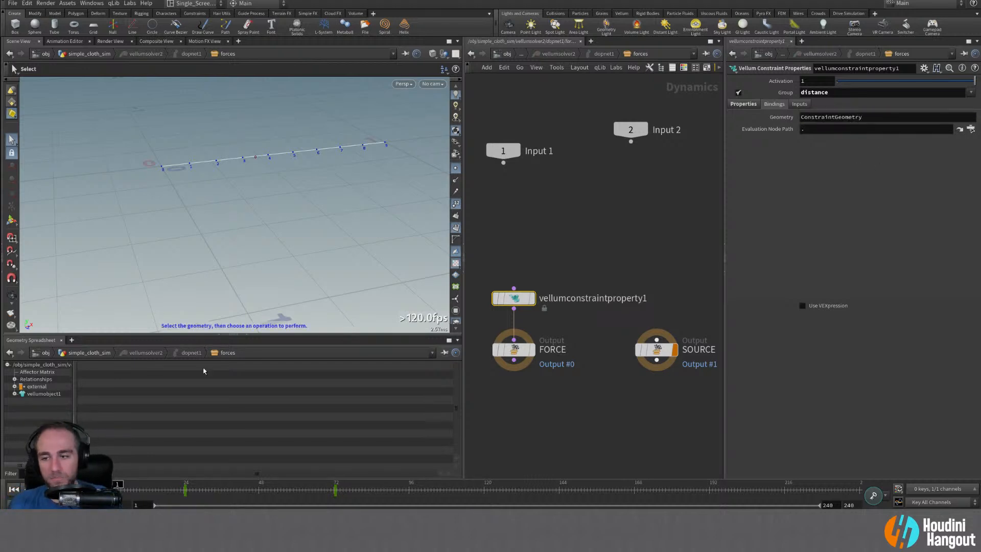
- Widen the Geometry Spreadsheet's data tree and inspect the properties of the external and vellumobject1 entries
{"action": "left_click_drag", "start_coordinate": [74, 409], "coordinate": [104, 409]}
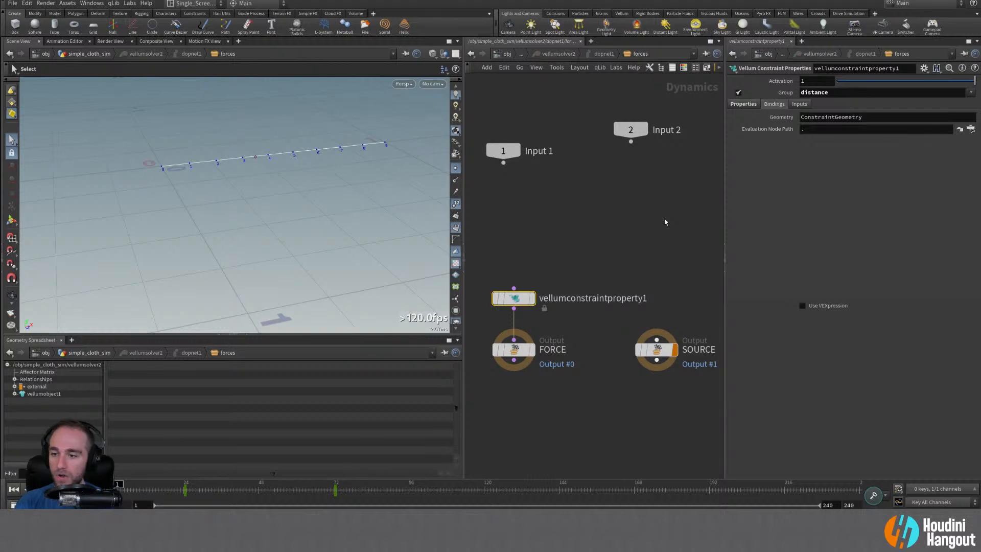
{"action": "left_click", "coordinate": [24, 395]}
{"action": "left_click", "coordinate": [26, 387]}
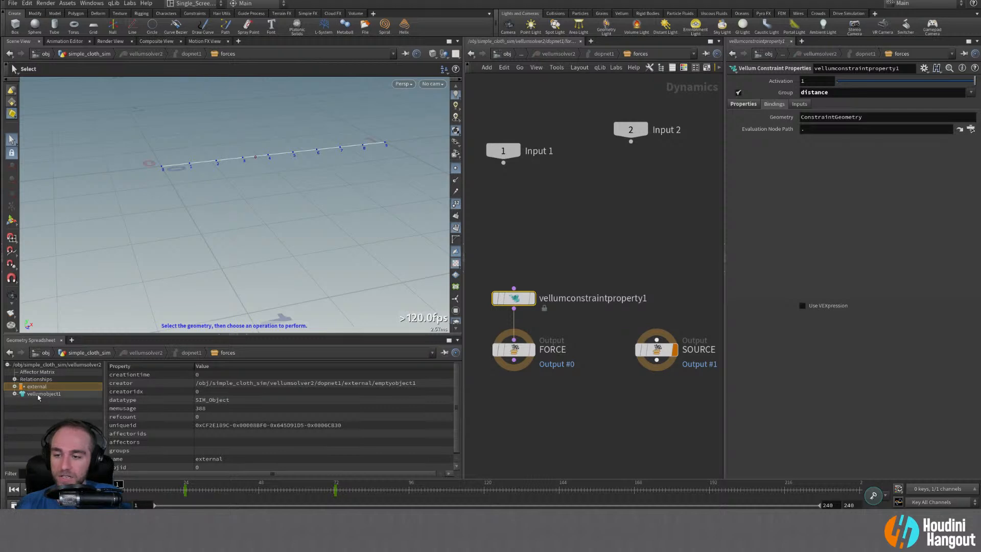
{"action": "left_click", "coordinate": [40, 394]}
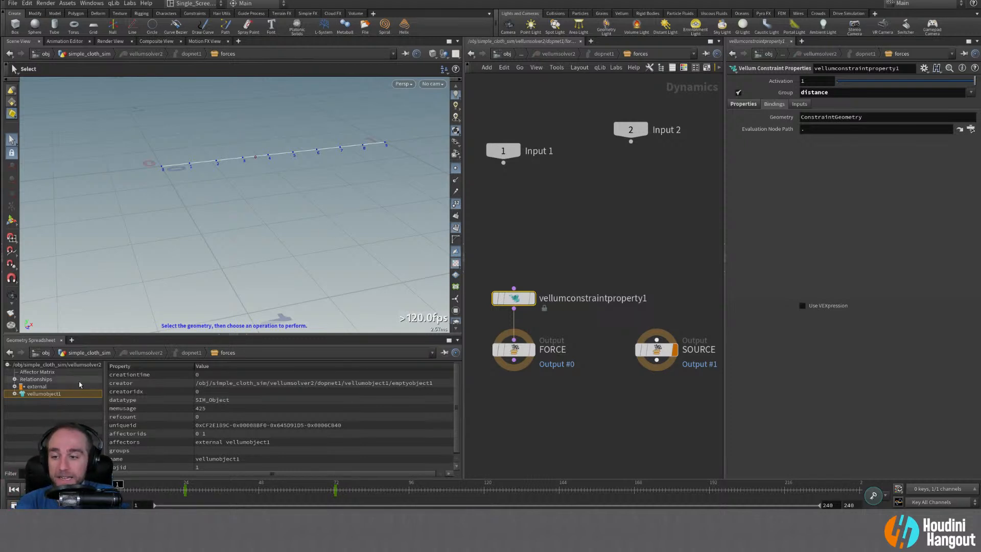
- Expand vellumobject1 in the Geometry Spreadsheet and examine the point and primitive attributes of its Geometry data
{"action": "left_click", "coordinate": [15, 393]}
{"action": "scroll", "coordinate": [62, 415], "scroll_direction": "down", "scroll_amount": 3}
{"action": "scroll", "coordinate": [62, 416], "scroll_direction": "down", "scroll_amount": 2}
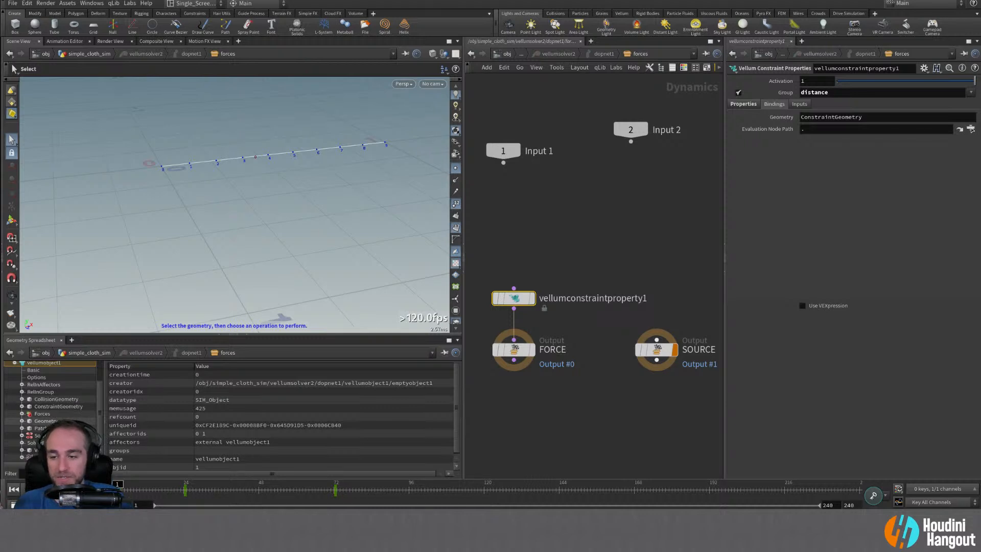
{"action": "left_click", "coordinate": [45, 421]}
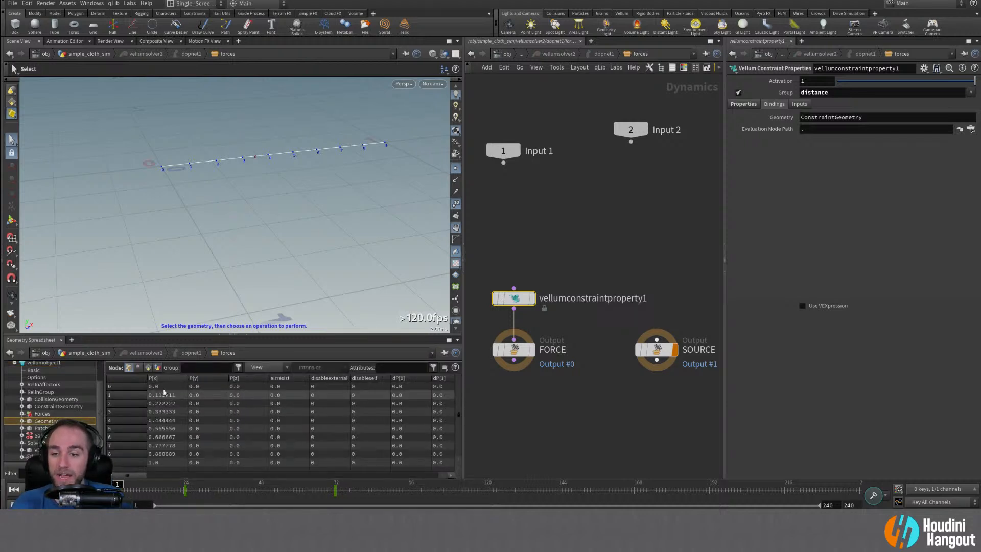
{"action": "mouse_move", "coordinate": [138, 476]}
{"action": "left_mouse_down"}
{"action": "mouse_move", "coordinate": [357, 474]}
{"action": "mouse_move", "coordinate": [121, 476]}
{"action": "left_mouse_up"}
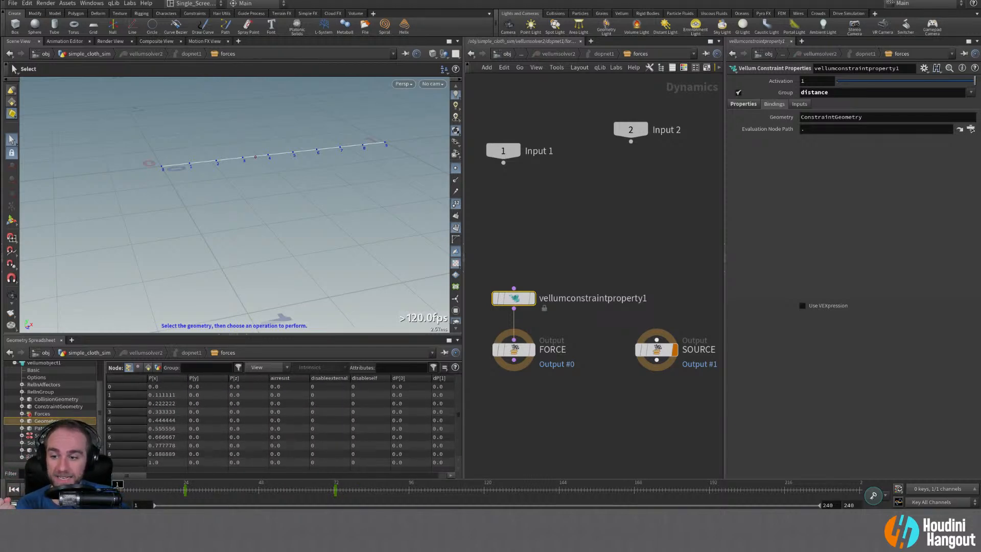
{"action": "left_click", "coordinate": [148, 367]}
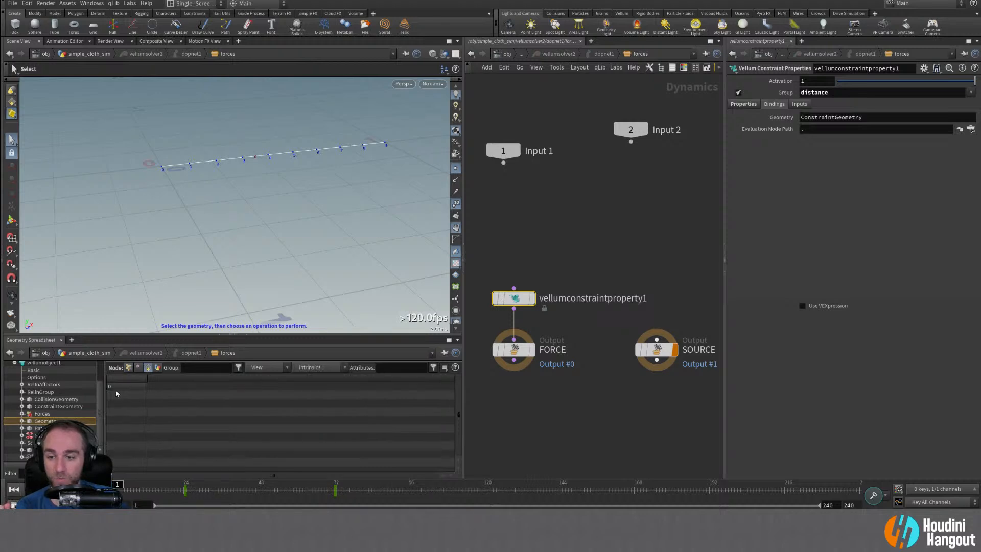
{"action": "left_click", "coordinate": [129, 367]}
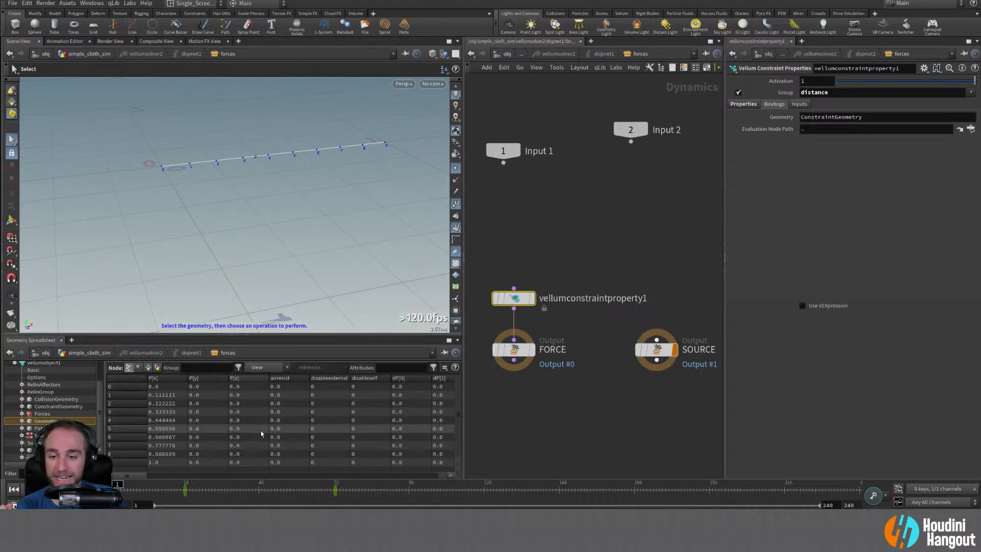
- Examine the CollisionGeometry data's primitives and points, advancing the simulation to frame 2
{"action": "left_click", "coordinate": [50, 398]}
{"action": "left_click", "coordinate": [149, 367]}
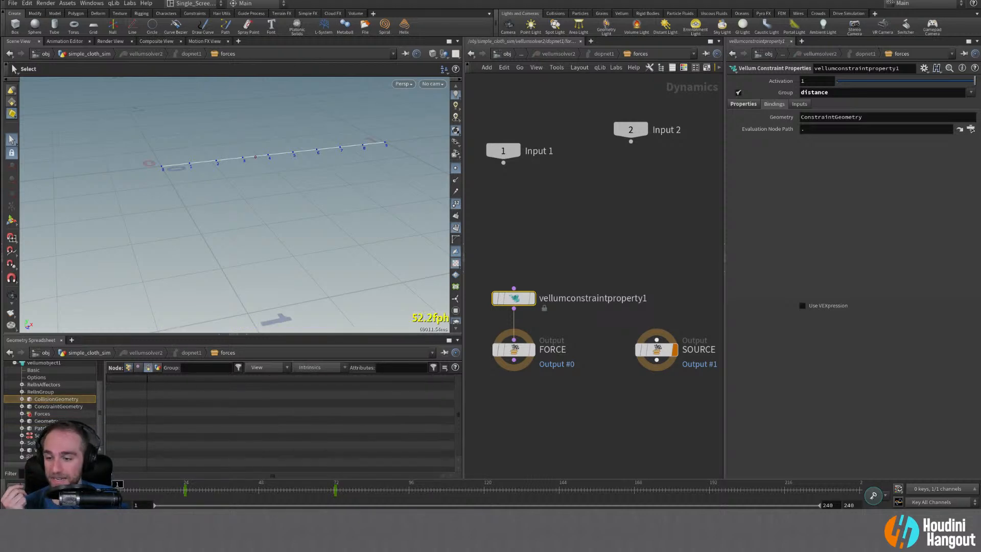
{"action": "key", "text": "Right"}
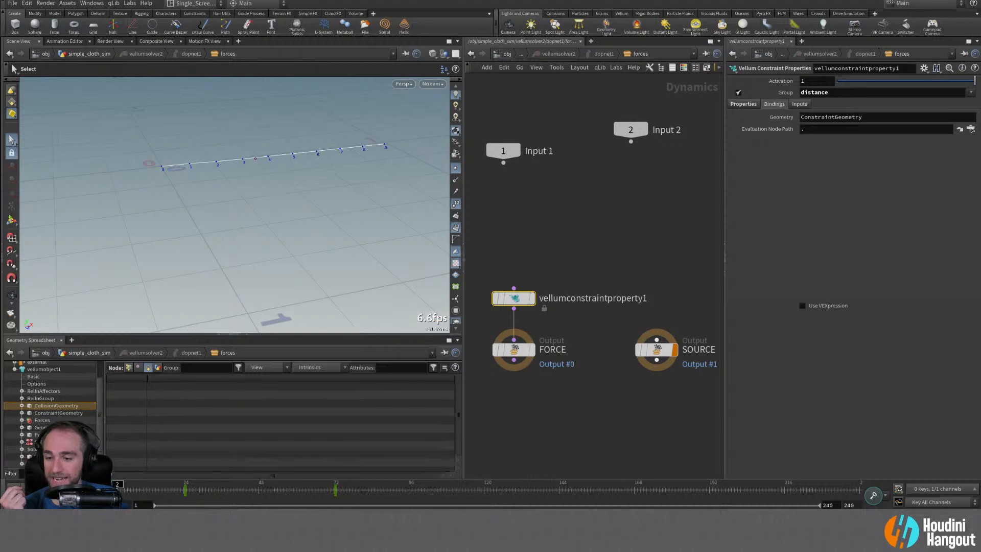
{"action": "left_click", "coordinate": [128, 368]}
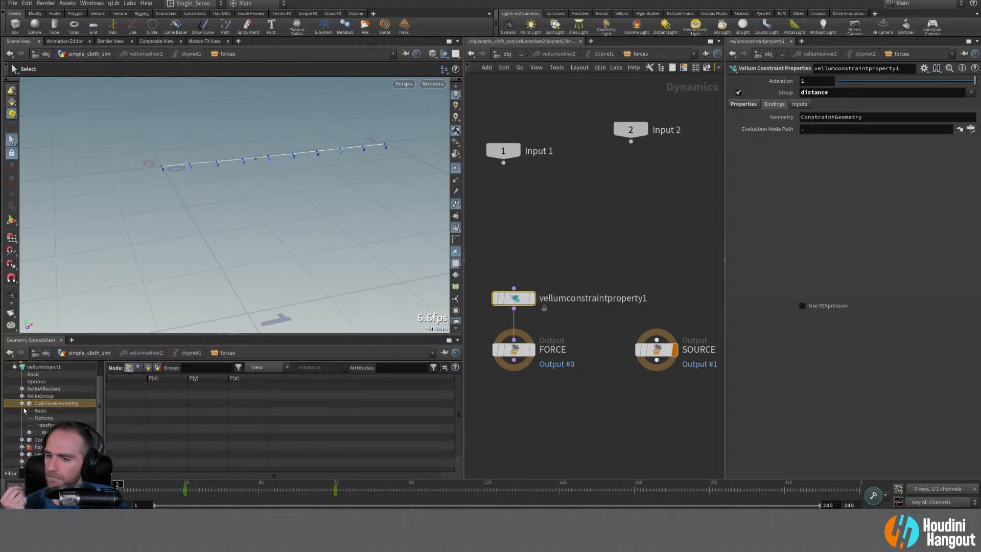
- Return to frame 1 and examine the ConstraintGeometry data's point and primitive attributes, then collapse vellumobject1
{"action": "left_click", "coordinate": [57, 413]}
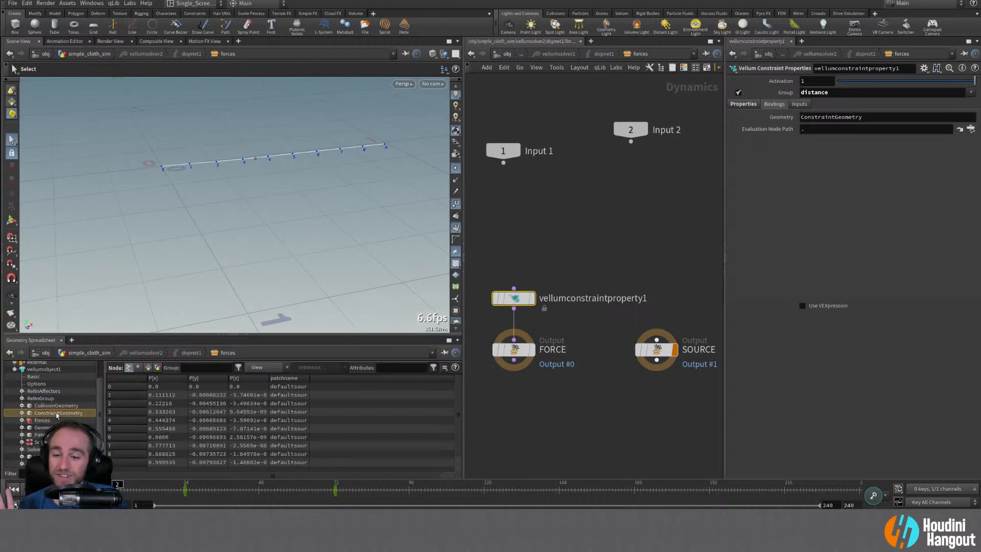
{"action": "key", "text": "Left"}
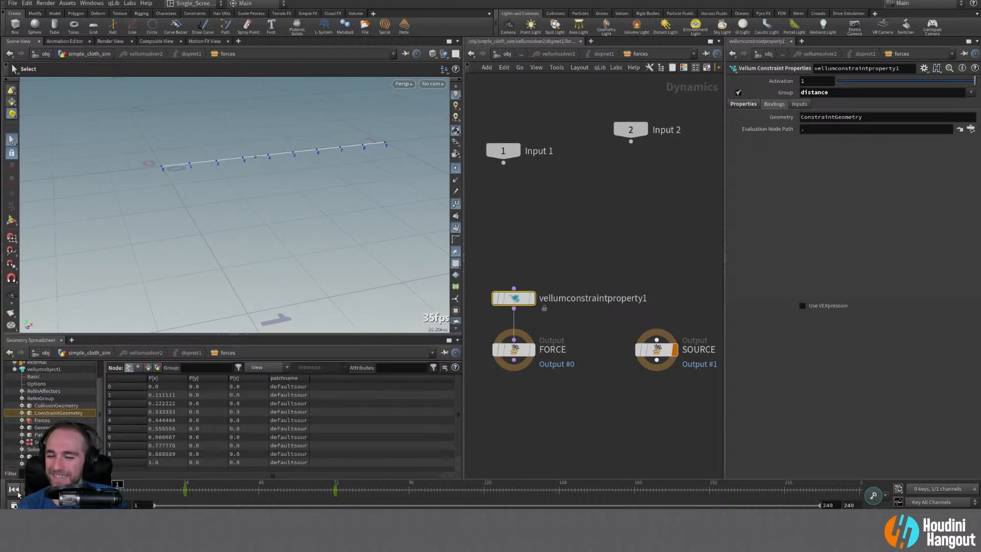
{"action": "left_click", "coordinate": [149, 368]}
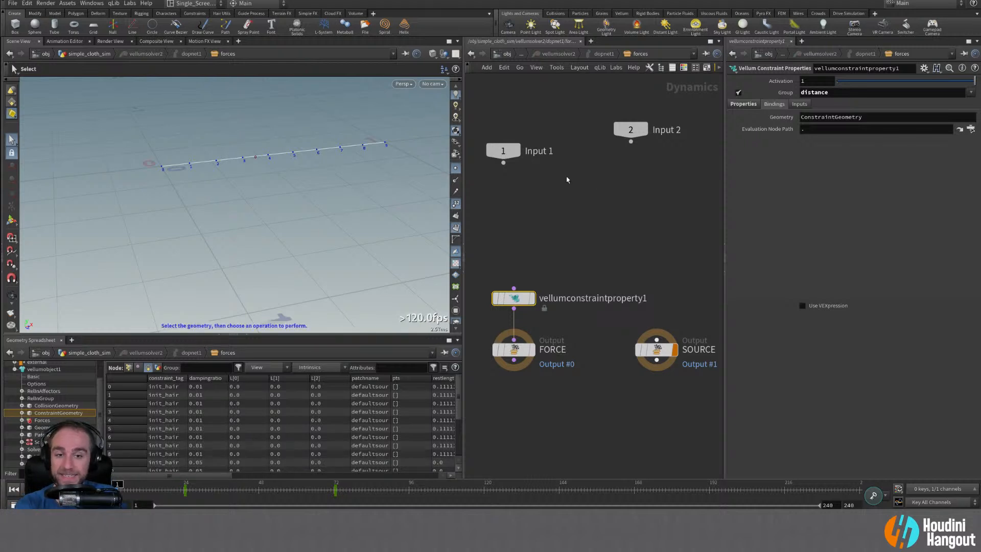
{"action": "mouse_move", "coordinate": [554, 270]}
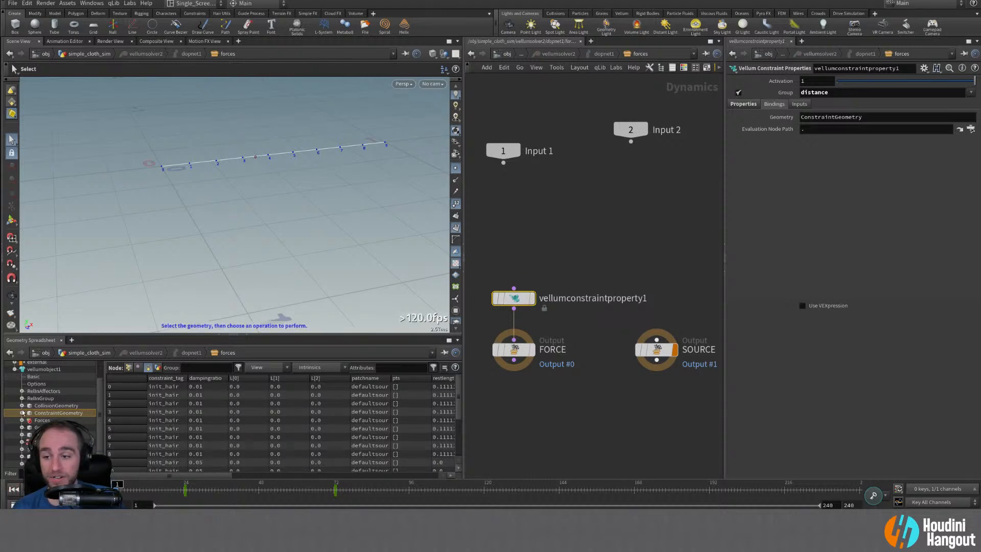
{"action": "left_click", "coordinate": [15, 369]}
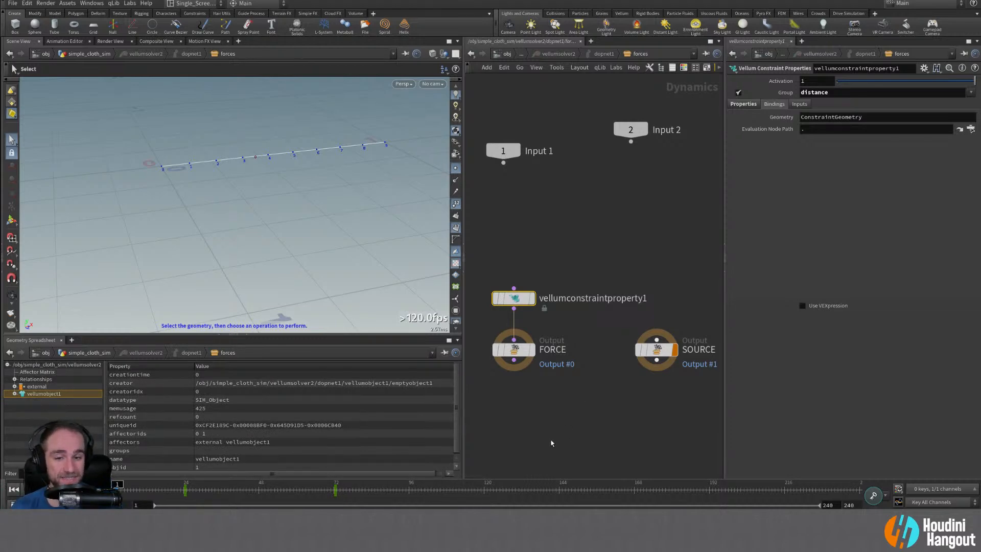
{"action": "key", "text": "XF86AudioLowerVolume"}
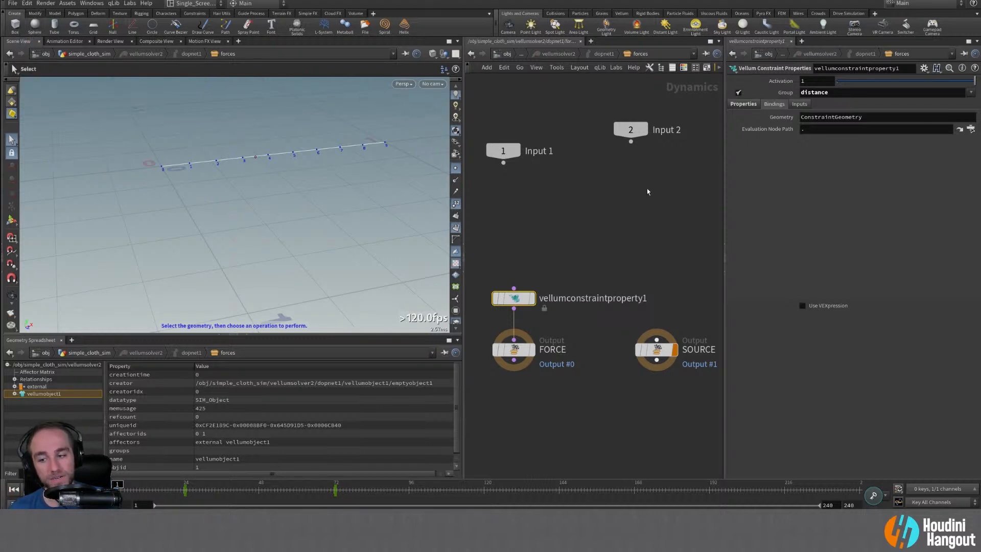
- Add a Geometry Wrangle node above vellumconstraintproperty1 in the forces network and show its Data Bindings
{"action": "key", "text": "Tab"}
{"action": "type", "text": "wrangle"}
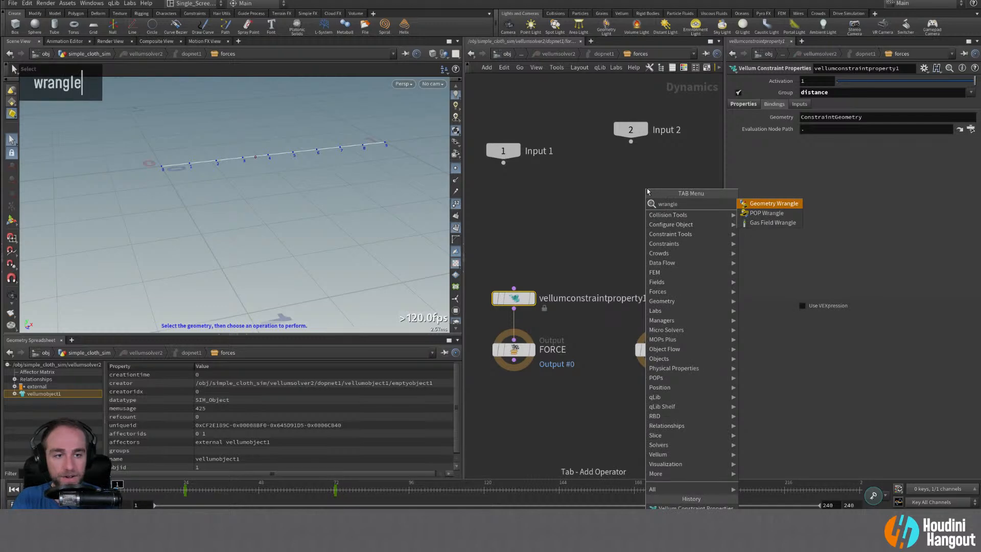
{"action": "key", "text": "Return"}
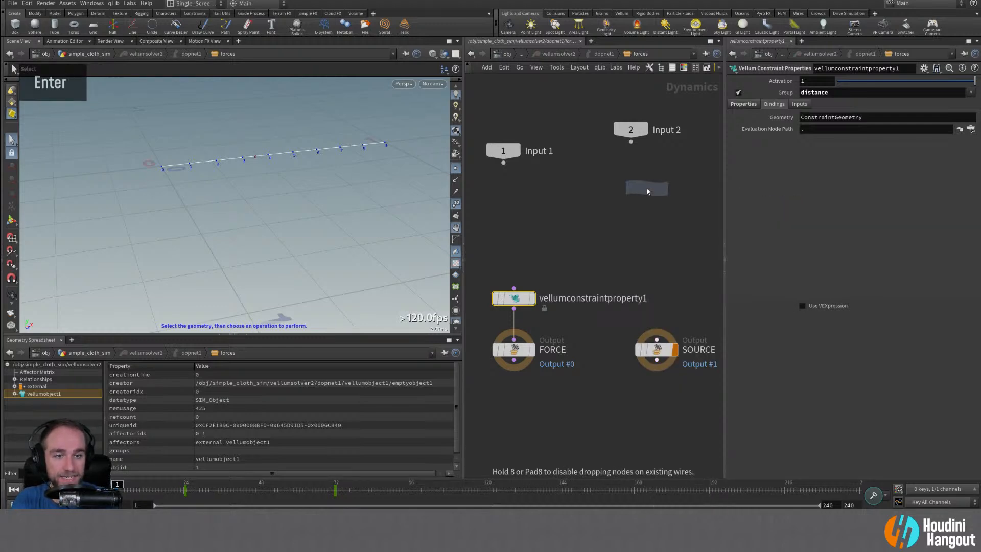
{"action": "left_click", "coordinate": [523, 244]}
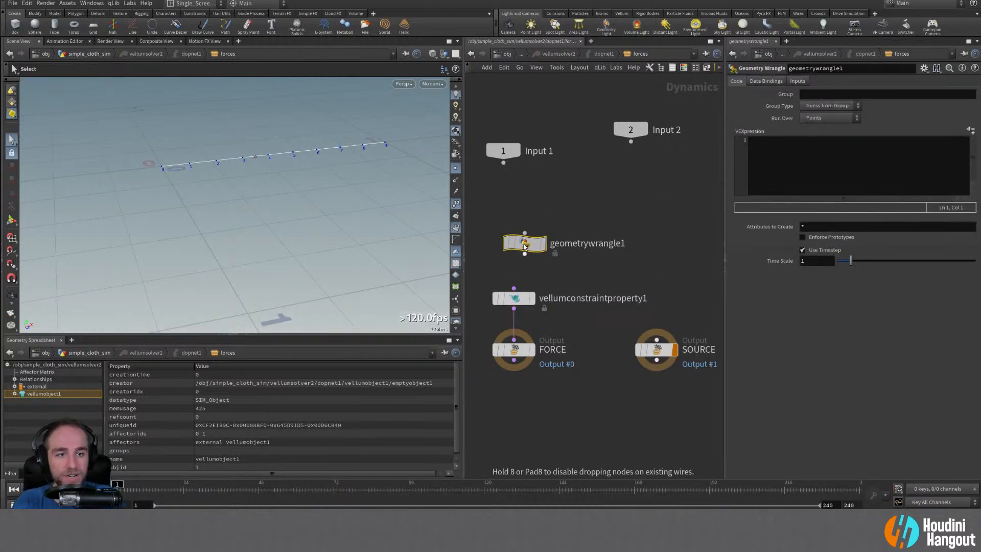
{"action": "left_click", "coordinate": [757, 82]}
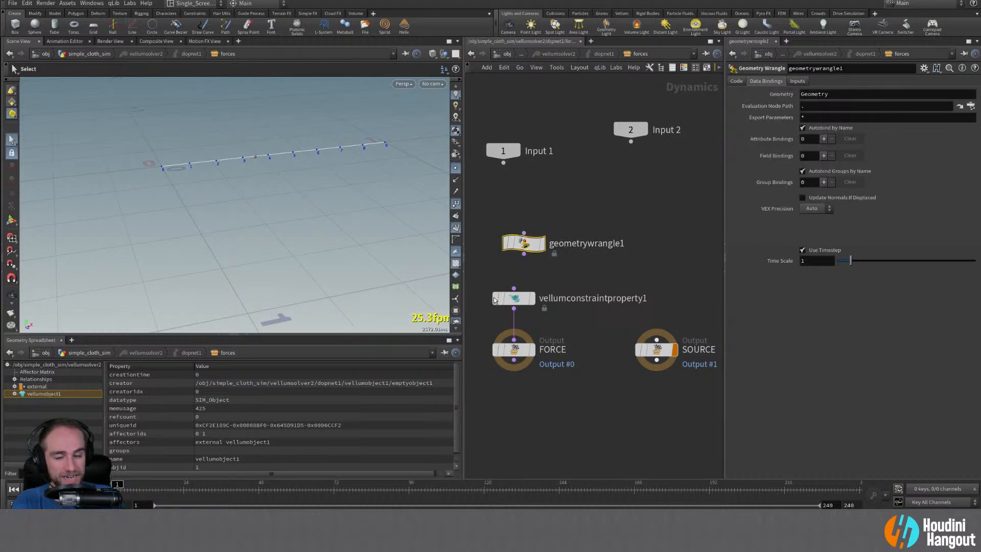
{"action": "left_click_drag", "start_coordinate": [522, 250], "coordinate": [512, 250]}
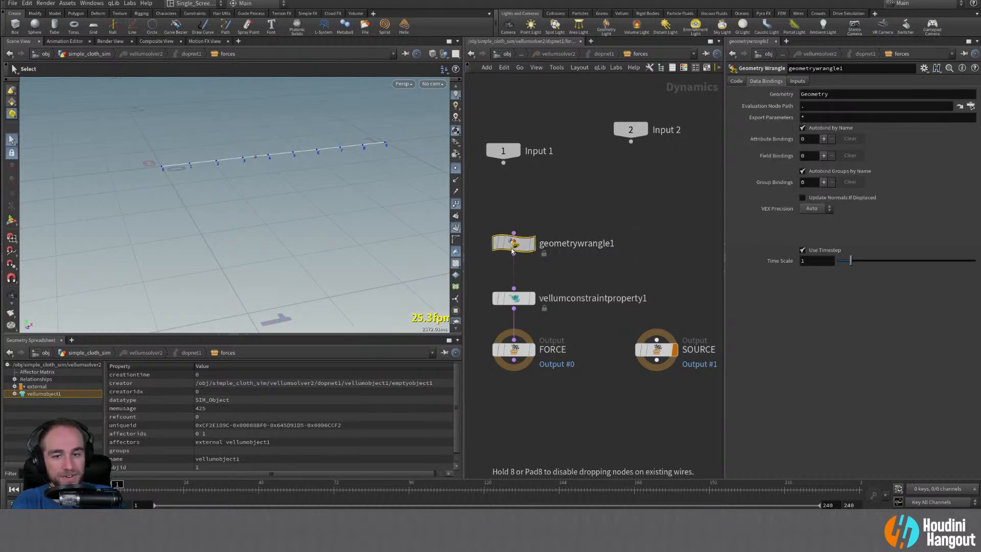
- Set the Geometry binding of geometrywrangle1 to ConstraintGeometry and show its Code settings
{"action": "left_click", "coordinate": [801, 94]}
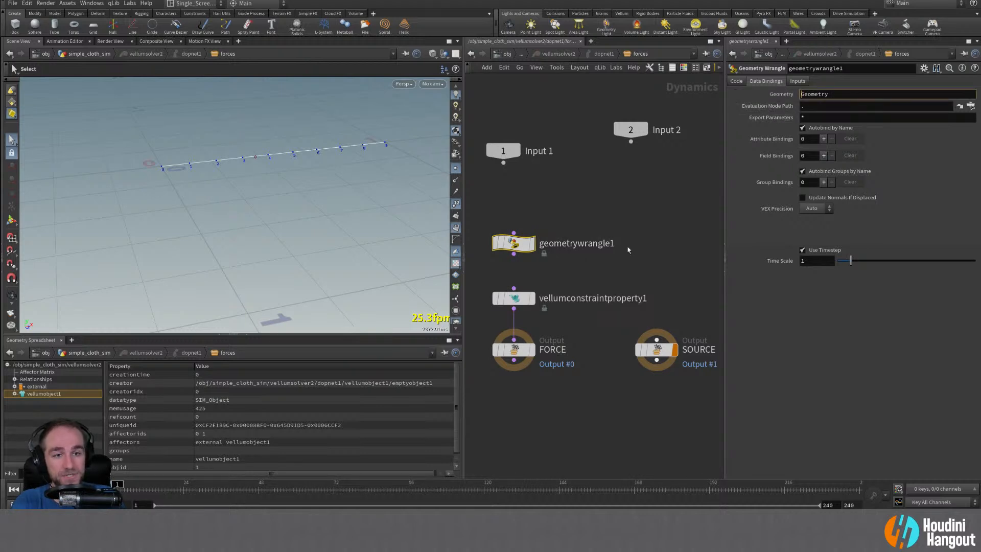
{"action": "type", "text": "Condy"}
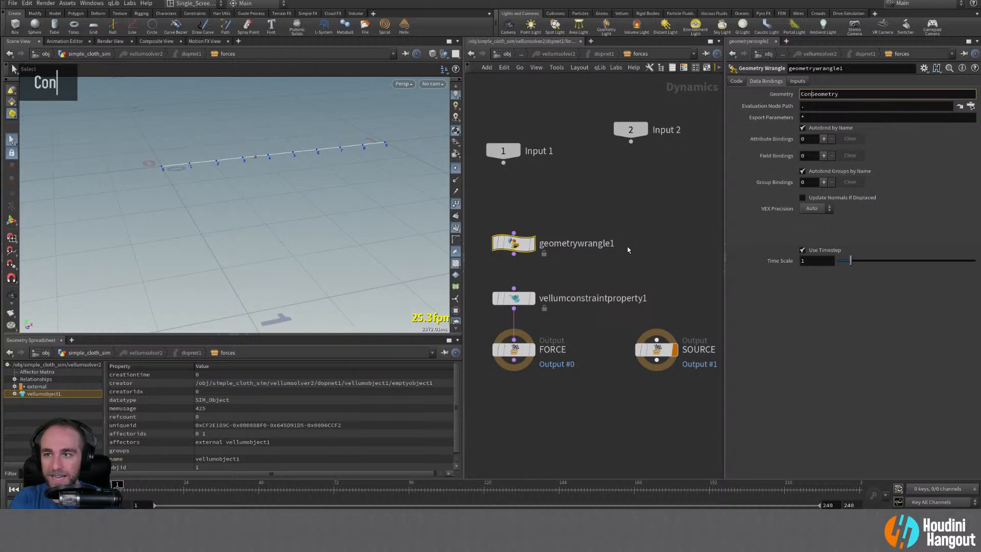
{"action": "key", "text": "BackSpace"}
{"action": "key", "text": "BackSpace"}
{"action": "type", "text": "straint"}
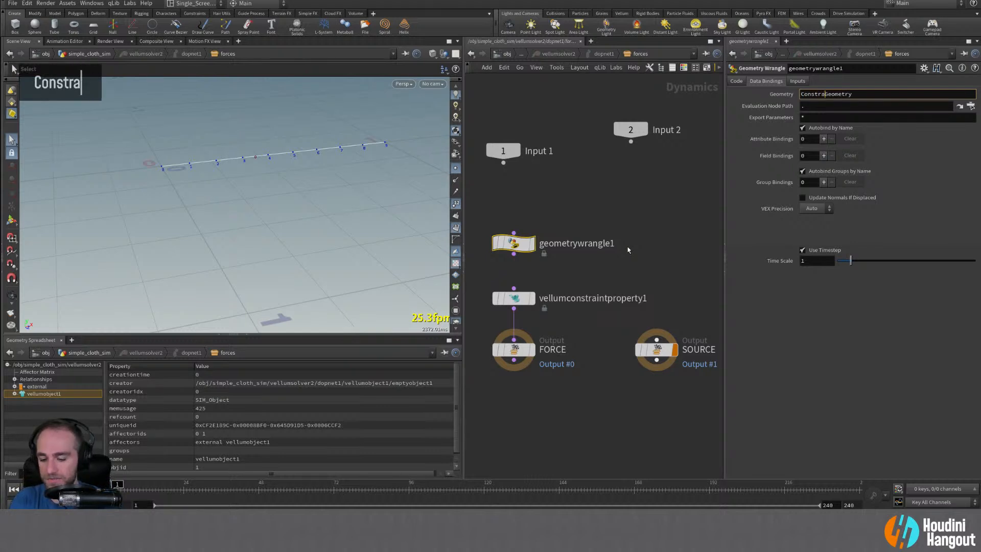
{"action": "left_click", "coordinate": [586, 296]}
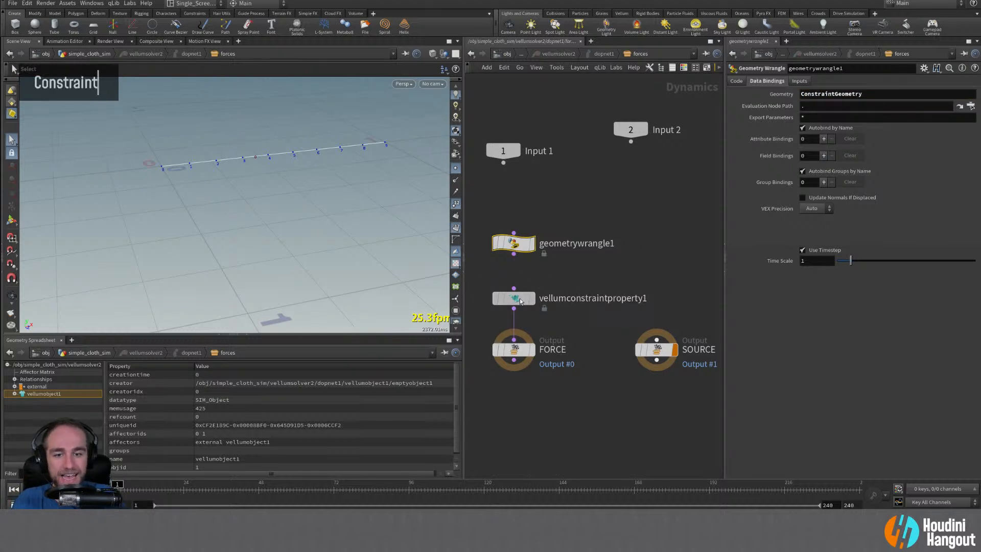
{"action": "left_click", "coordinate": [517, 248]}
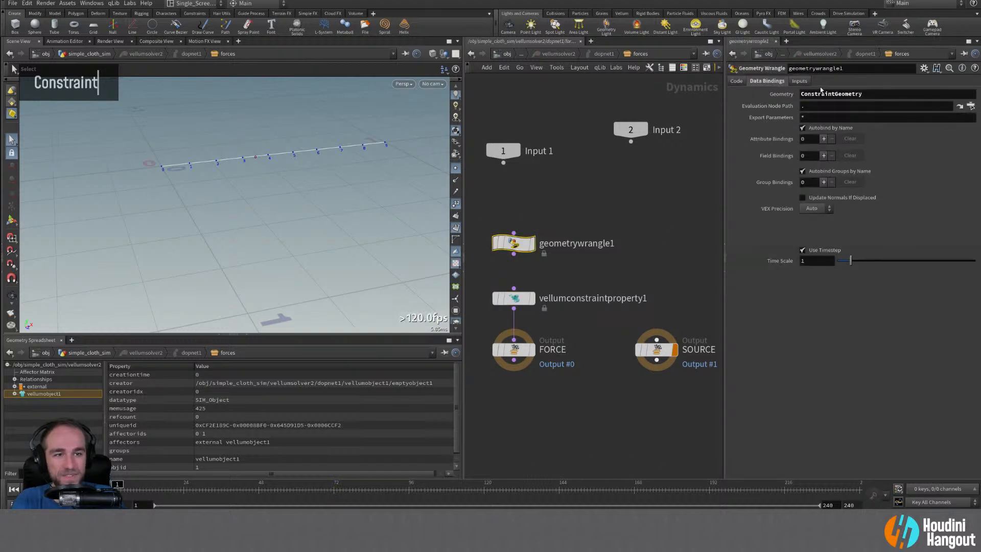
{"action": "left_click", "coordinate": [736, 81]}
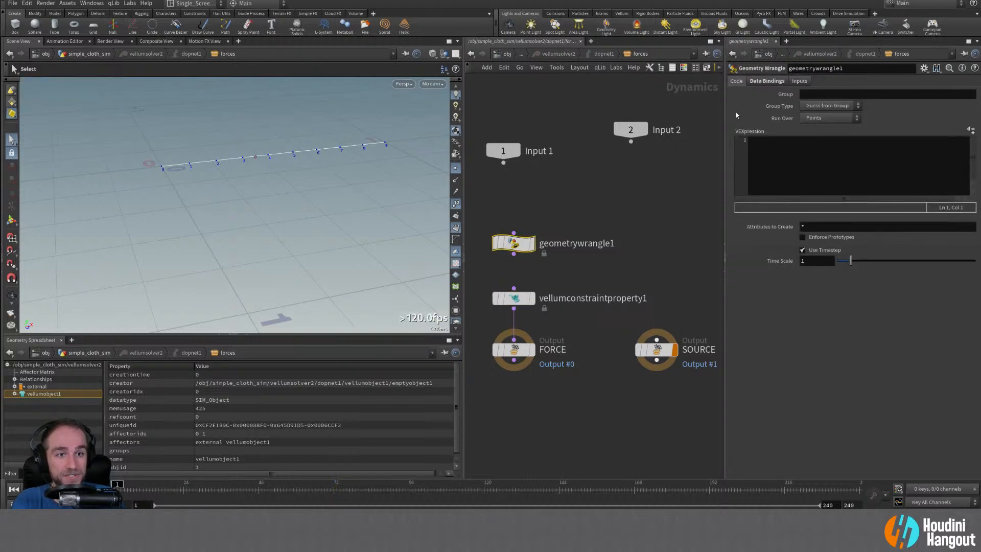
- Delete geometrywrangle1 from the forces network and cancel the stray wire
{"action": "key", "text": "Delete"}
{"action": "left_click", "coordinate": [512, 260]}
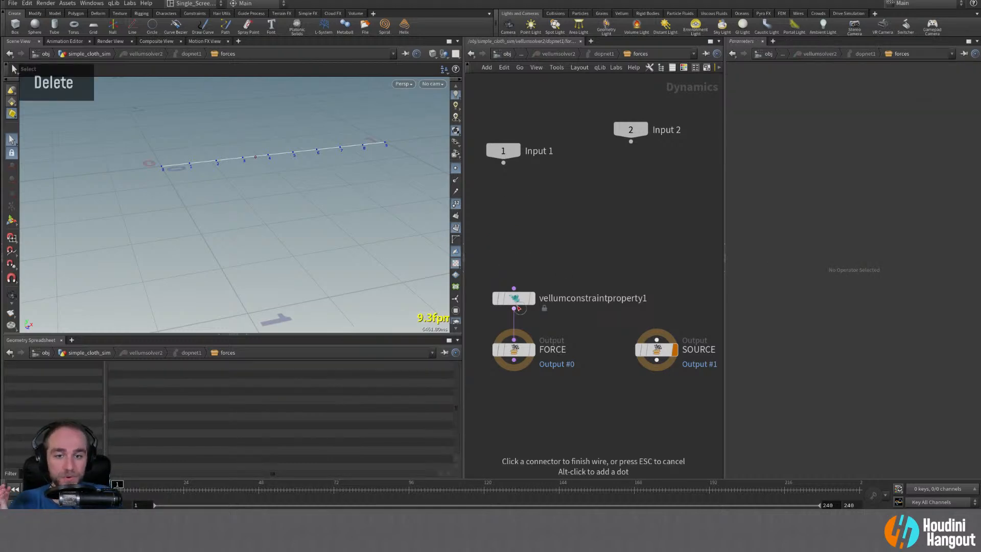
{"action": "key", "text": "Escape"}
- Examine the data stored under vellumobject1 in the spreadsheet, collapse it, and show the external object's data
{"action": "left_click", "coordinate": [516, 301]}
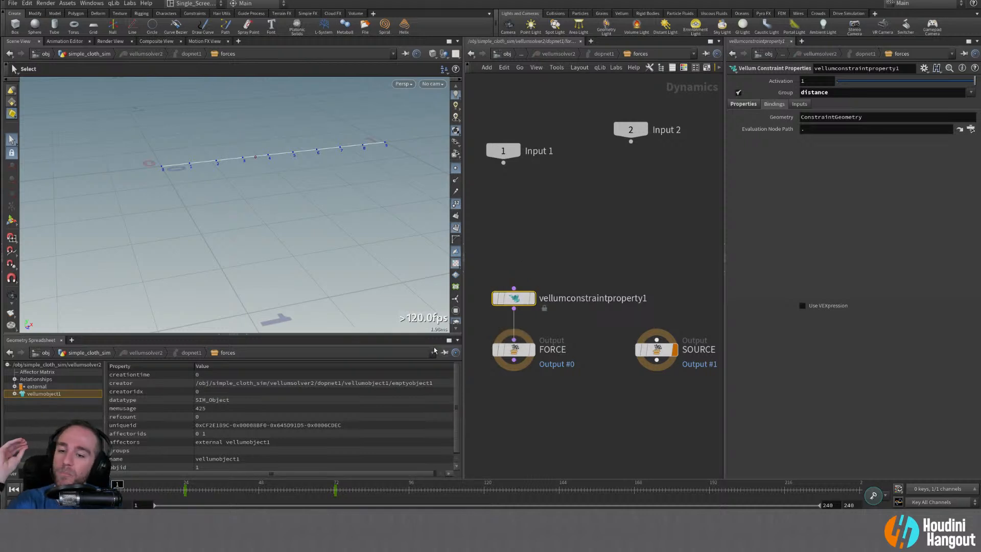
{"action": "left_click", "coordinate": [15, 392]}
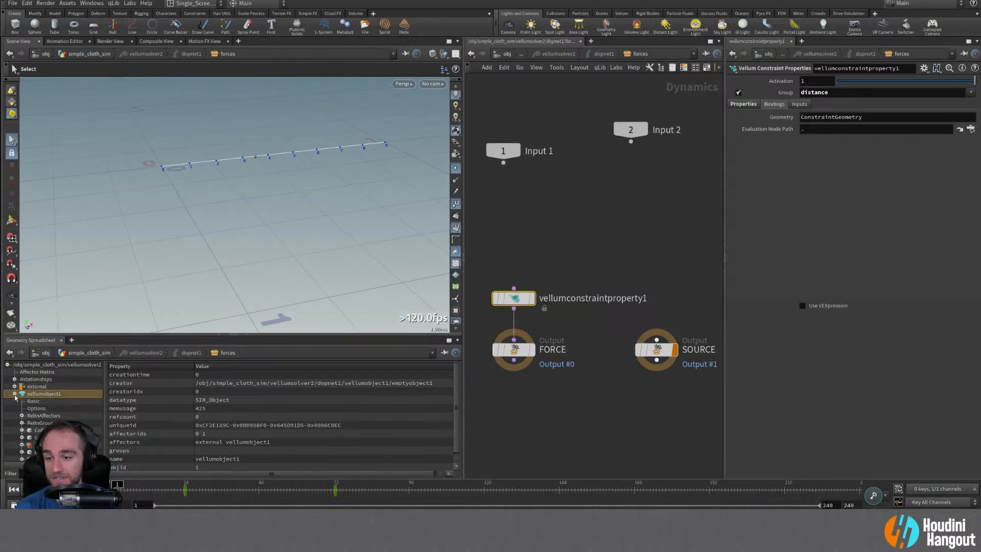
{"action": "scroll", "coordinate": [51, 415], "scroll_direction": "down", "scroll_amount": 2}
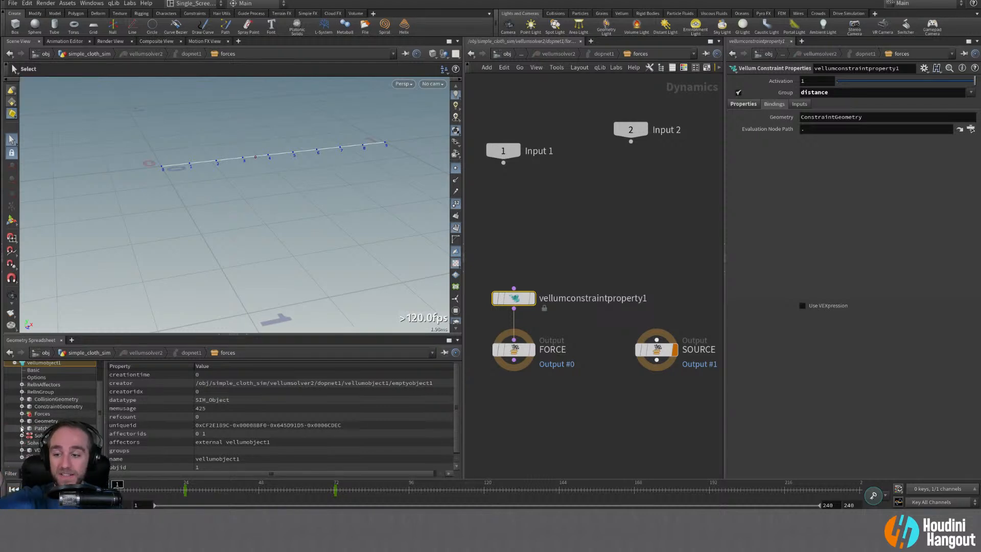
{"action": "scroll", "coordinate": [25, 439], "scroll_direction": "up", "scroll_amount": 3}
{"action": "left_click", "coordinate": [15, 393]}
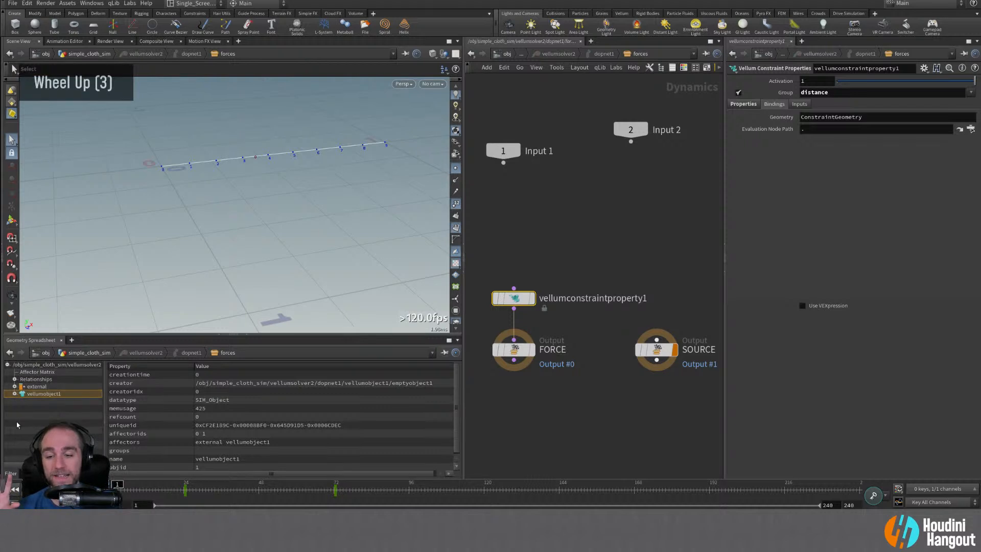
{"action": "left_click", "coordinate": [538, 241]}
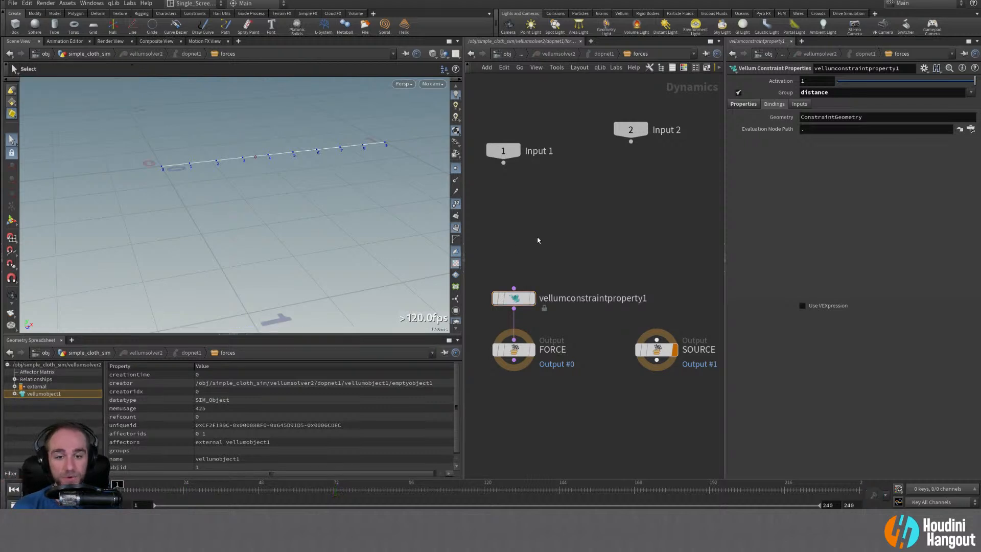
{"action": "left_click", "coordinate": [35, 386]}
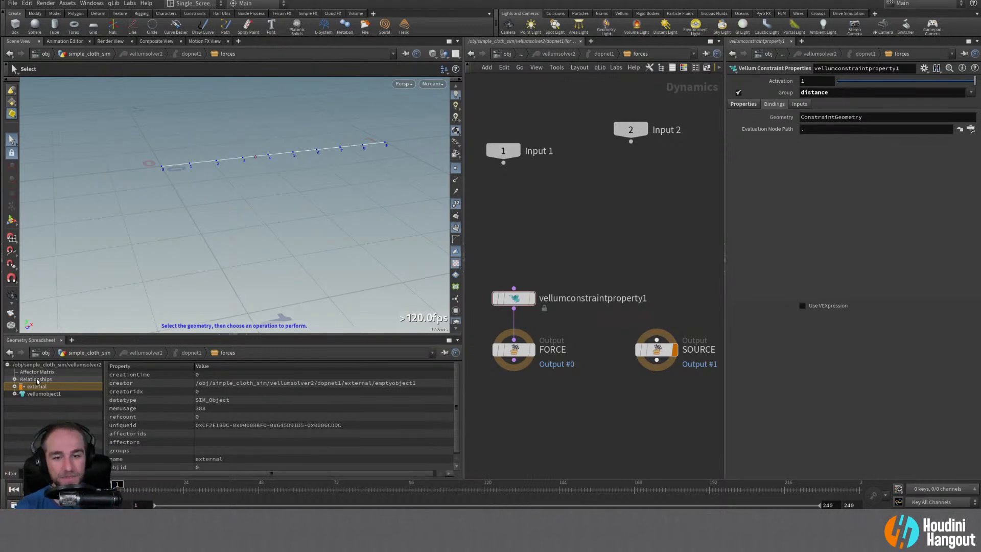
- Review the Inputs settings of vellumconstraintproperty1, show its Properties again, and play back the simulation from the start
{"action": "left_click", "coordinate": [797, 104]}
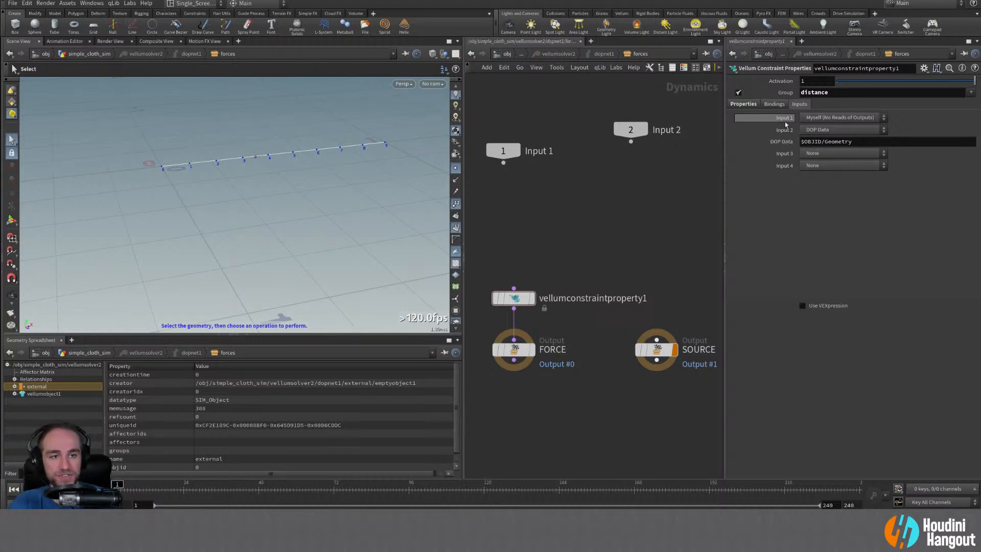
{"action": "left_click", "coordinate": [743, 103]}
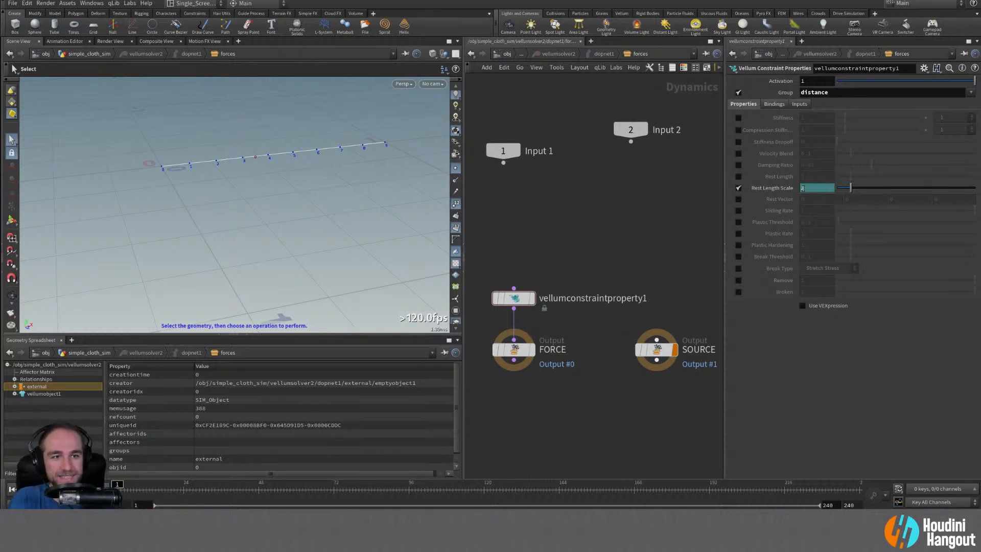
{"action": "middle_click_drag", "start_coordinate": [522, 247], "coordinate": [524, 246], "text": "alt"}
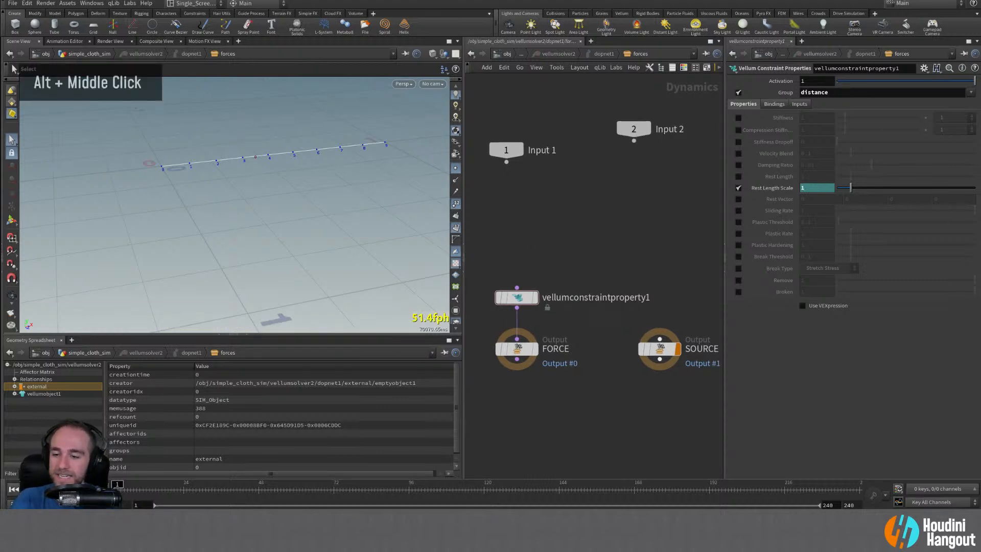
{"action": "right_click_drag", "start_coordinate": [147, 262], "coordinate": [155, 258], "text": "alt"}
{"action": "middle_click_drag", "start_coordinate": [155, 259], "coordinate": [206, 215], "text": "alt"}
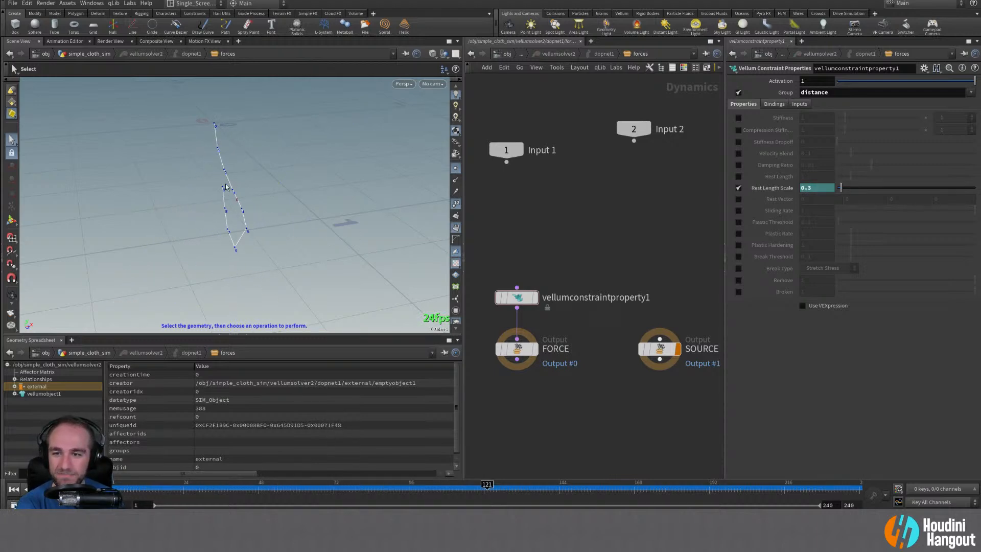
{"action": "left_click", "coordinate": [12, 490]}
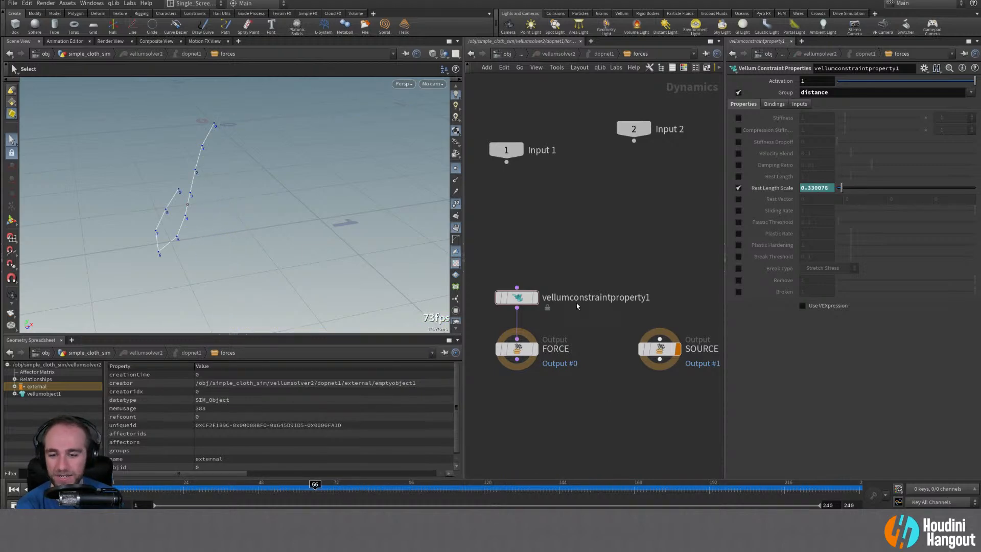
- Try Rest Length Scale values of 0.1 and 0.15 on vellumconstraintproperty1 at frame 72, and replay the simulation
{"action": "left_click", "coordinate": [520, 298]}
{"action": "left_click_drag", "start_coordinate": [328, 493], "coordinate": [335, 491]}
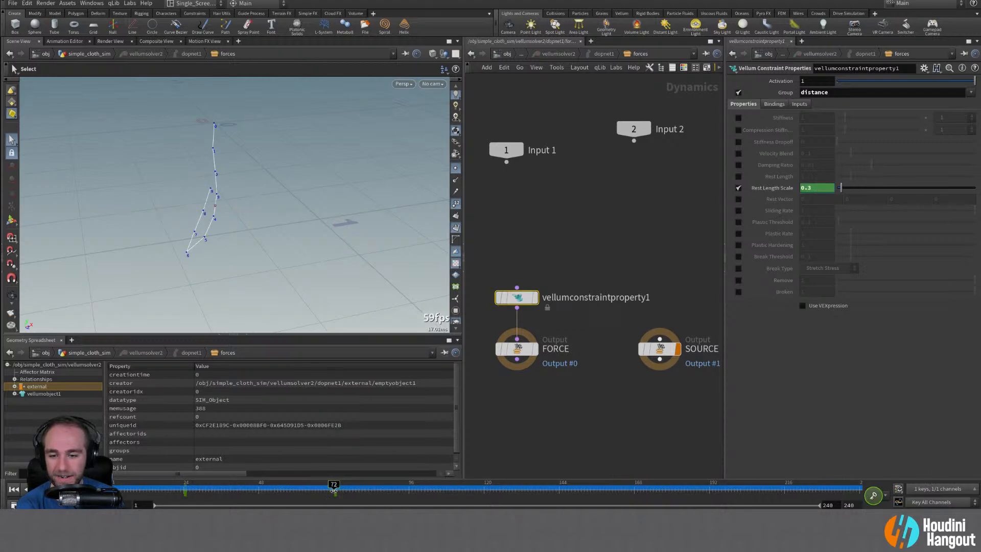
{"action": "type", "text": "1"}
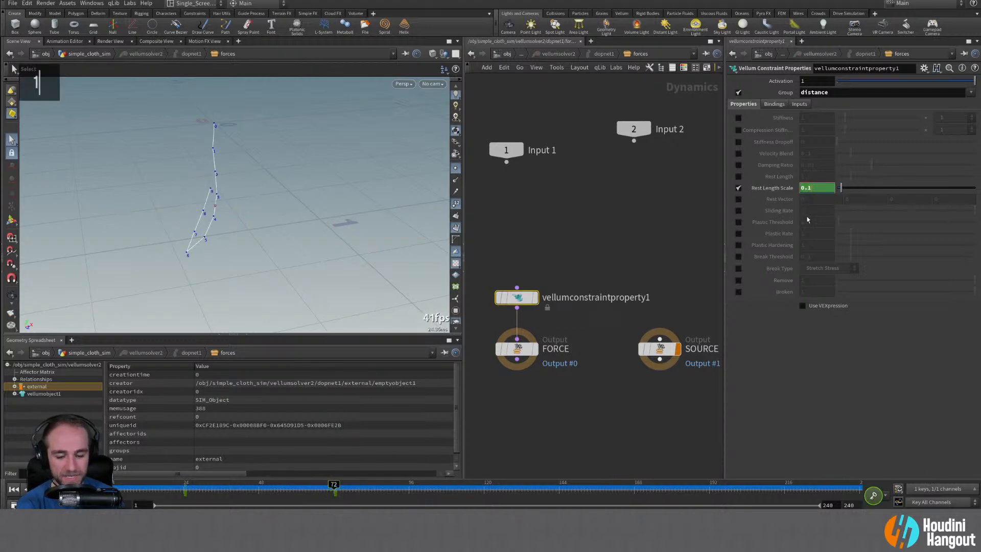
{"action": "key", "text": "Return"}
{"action": "left_click", "coordinate": [810, 188]}
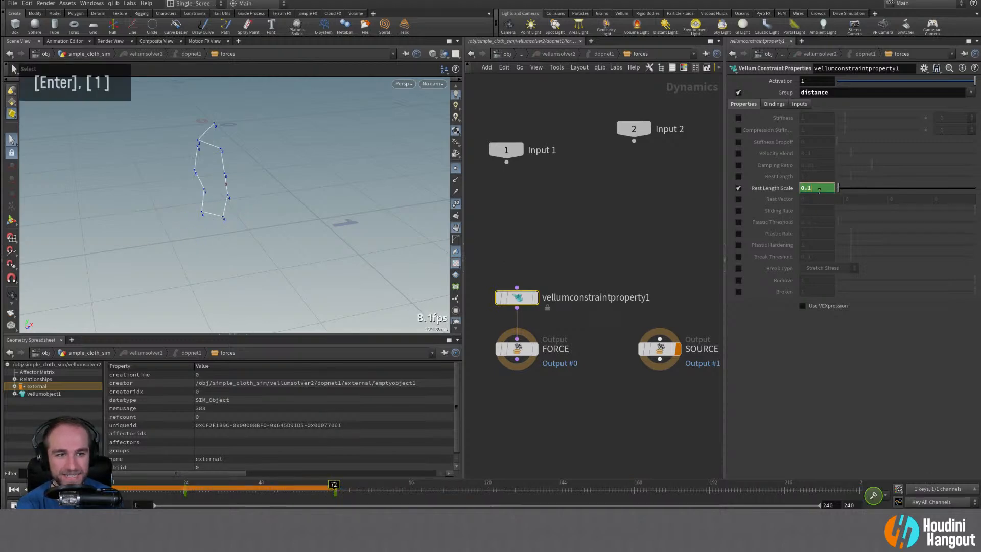
{"action": "type", "text": "5"}
{"action": "key", "text": "Return"}
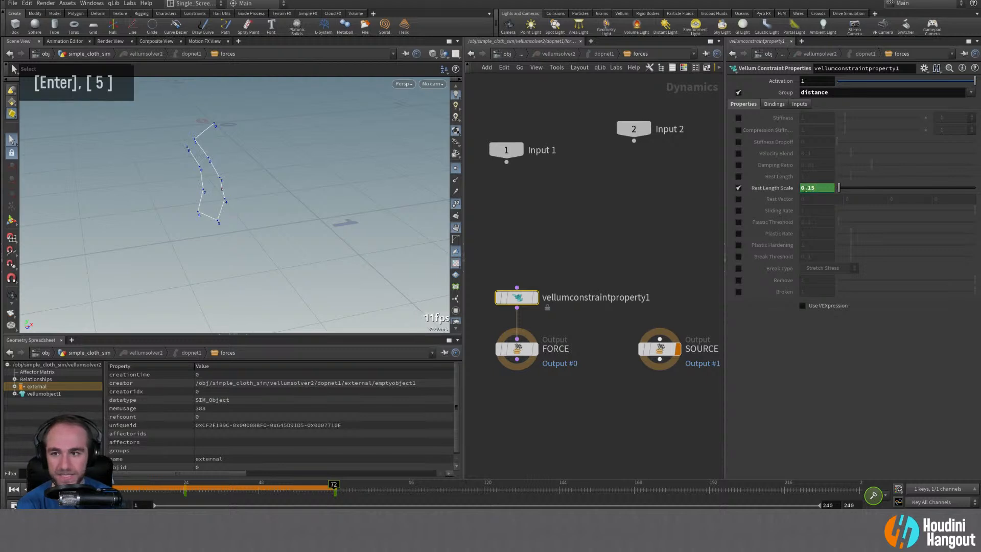
{"action": "left_click", "coordinate": [14, 490]}
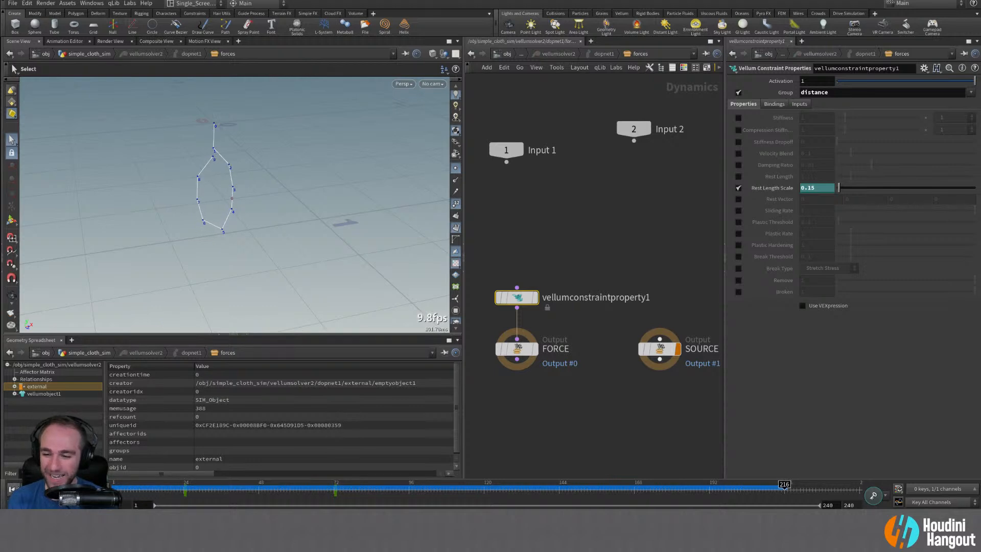
- Set the Rest Length Scale of vellumconstraintproperty1 to 0.2 at frame 72 and replay the simulation
{"action": "key", "text": "ctrl+Up"}
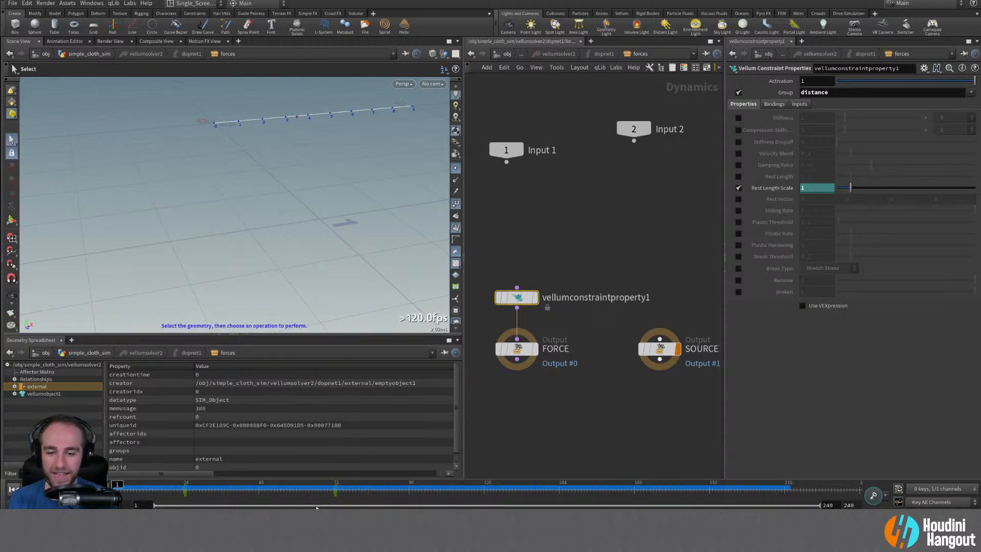
{"action": "left_click", "coordinate": [335, 490]}
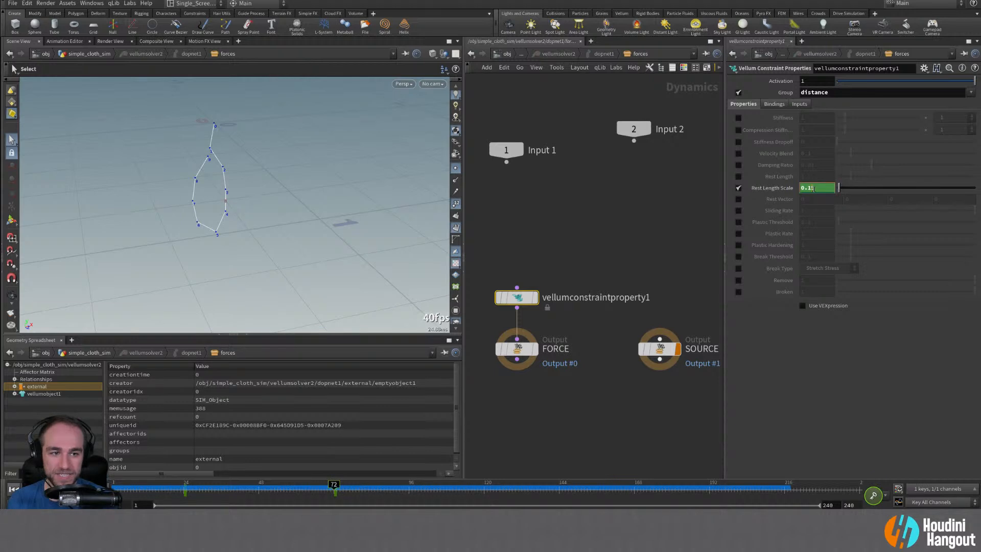
{"action": "type", "text": "2"}
{"action": "key", "text": "Return"}
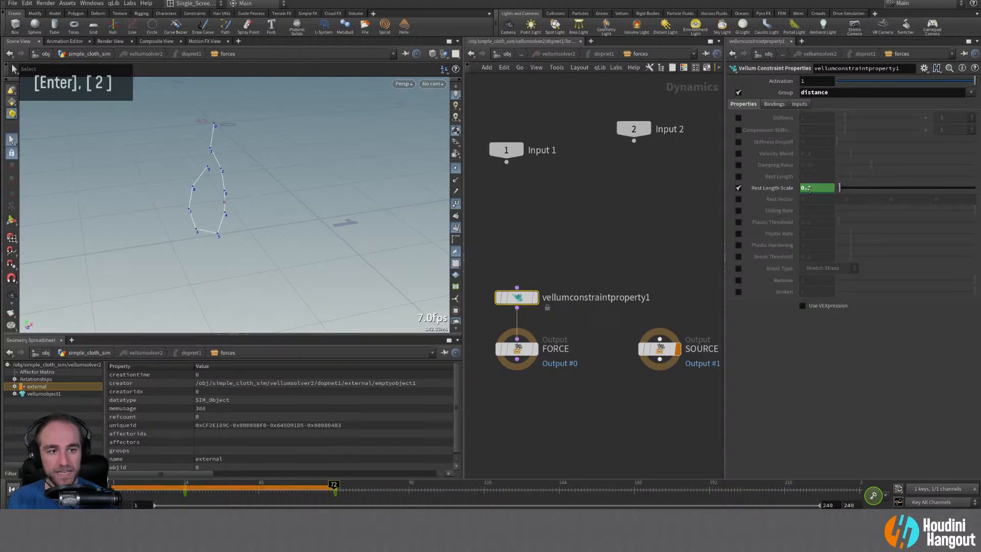
{"action": "left_click", "coordinate": [14, 488]}
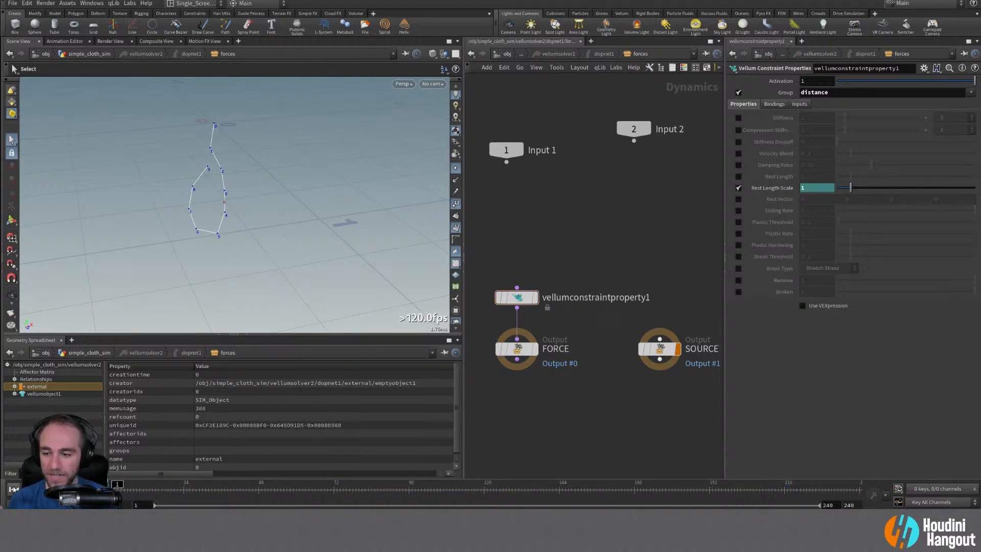
{"action": "left_click", "coordinate": [56, 488]}
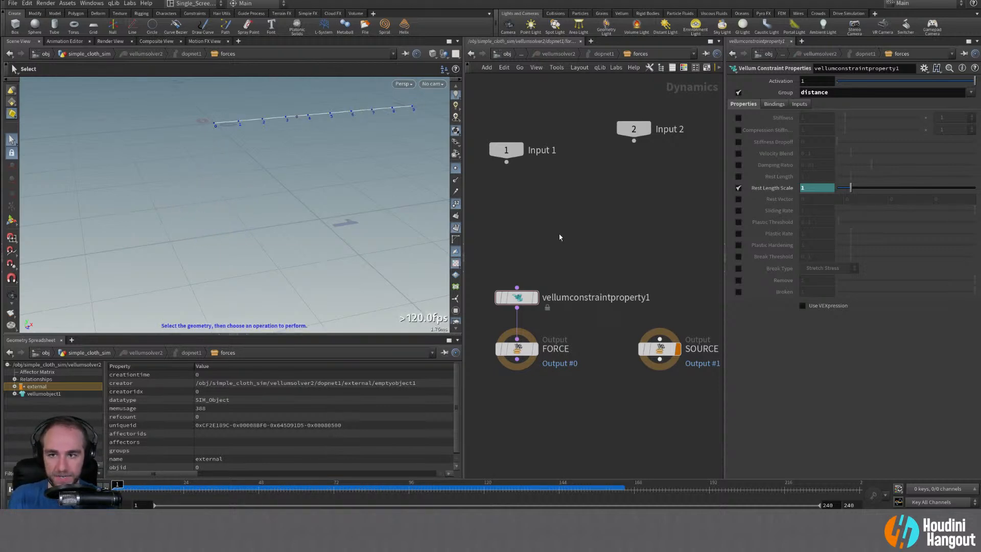
- Return to the simple_cloth_sim network and set the Bend Stiffness multiplier of init_hair to 0.01
{"action": "key", "text": "u"}
{"action": "left_click", "coordinate": [579, 154]}
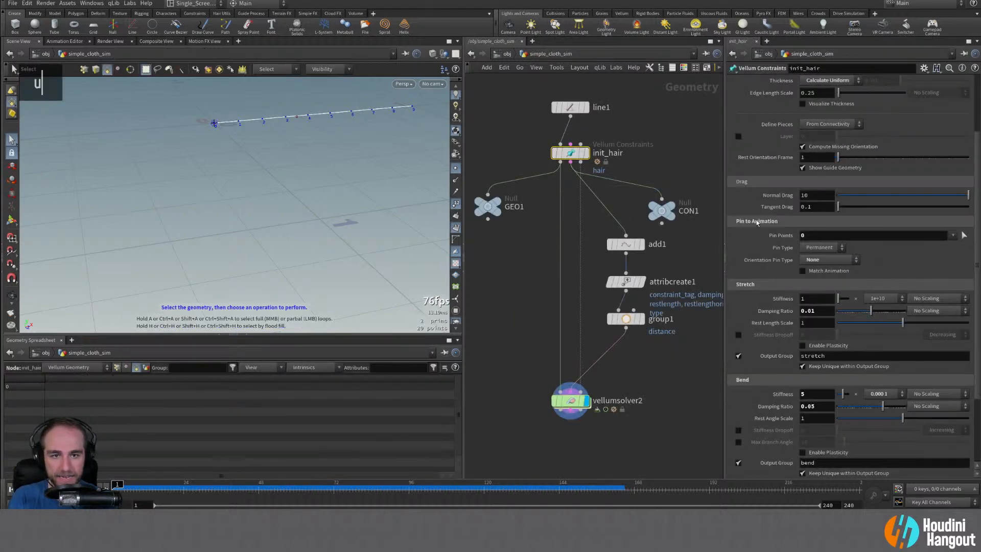
{"action": "left_click", "coordinate": [903, 395]}
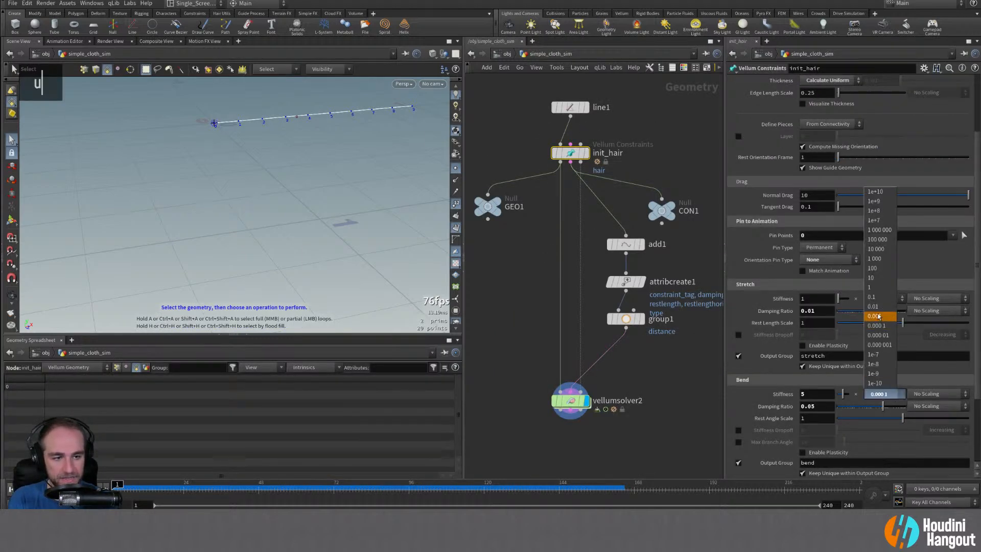
{"action": "left_click", "coordinate": [878, 316]}
{"action": "left_click", "coordinate": [884, 394]}
{"action": "left_click", "coordinate": [873, 306]}
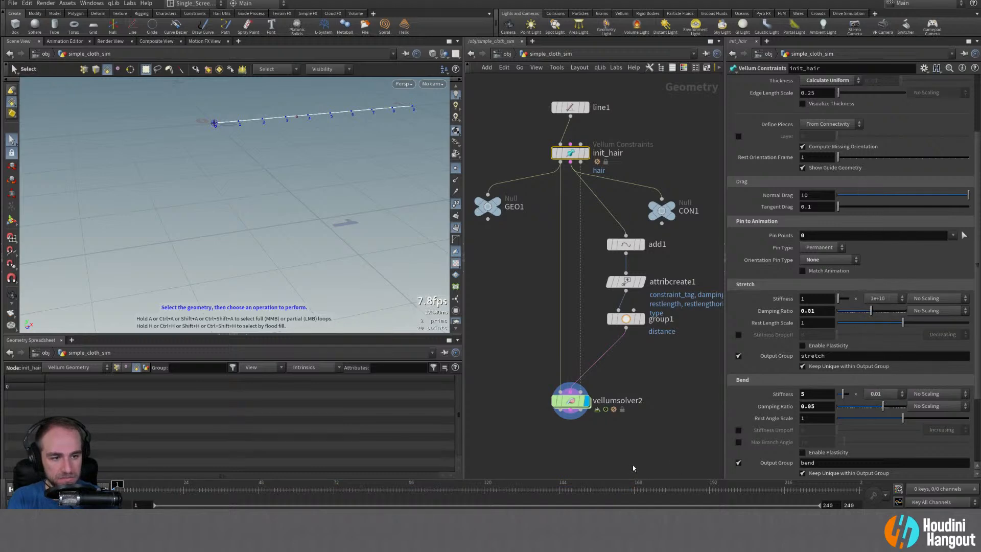
- Reopen the simple_cloth_sim network, select vellumsolver2, and play the simulation with the stiffer bend
{"action": "key", "text": "u"}
{"action": "double_click", "coordinate": [593, 276]}
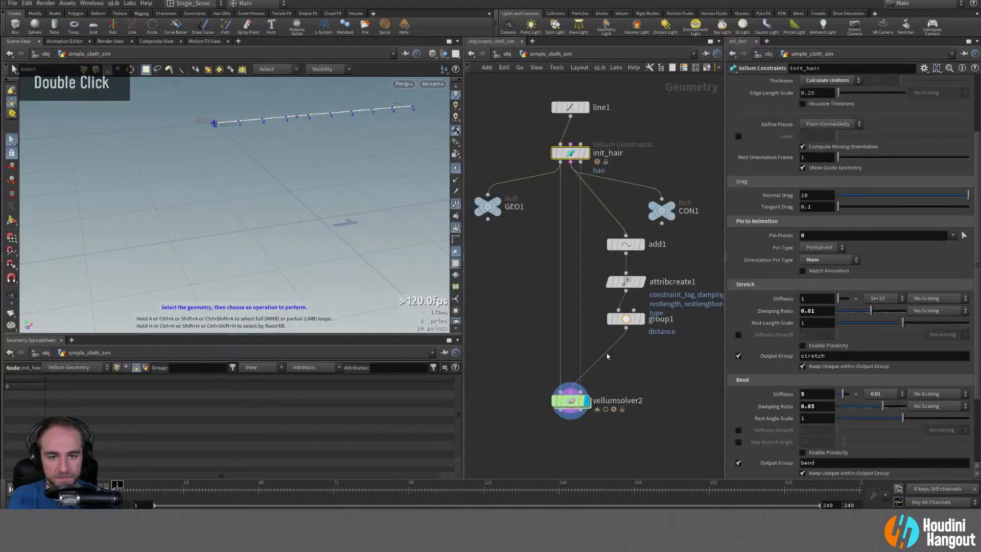
{"action": "left_click", "coordinate": [570, 400]}
{"action": "key", "text": "Up"}
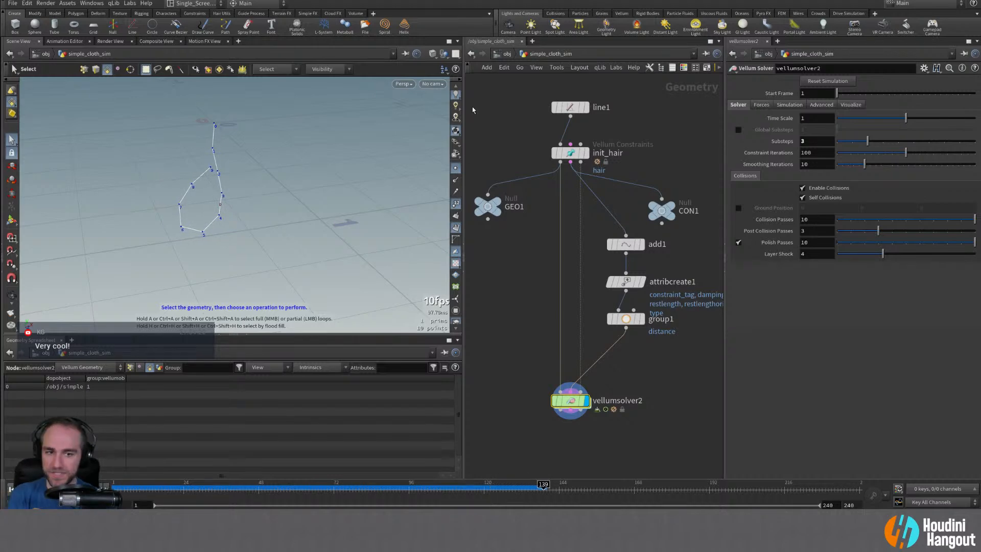
- Set the Bend Stiffness multiplier of init_hair to 0.00001, replay the simulation, and return to frame 1
{"action": "left_click", "coordinate": [570, 153]}
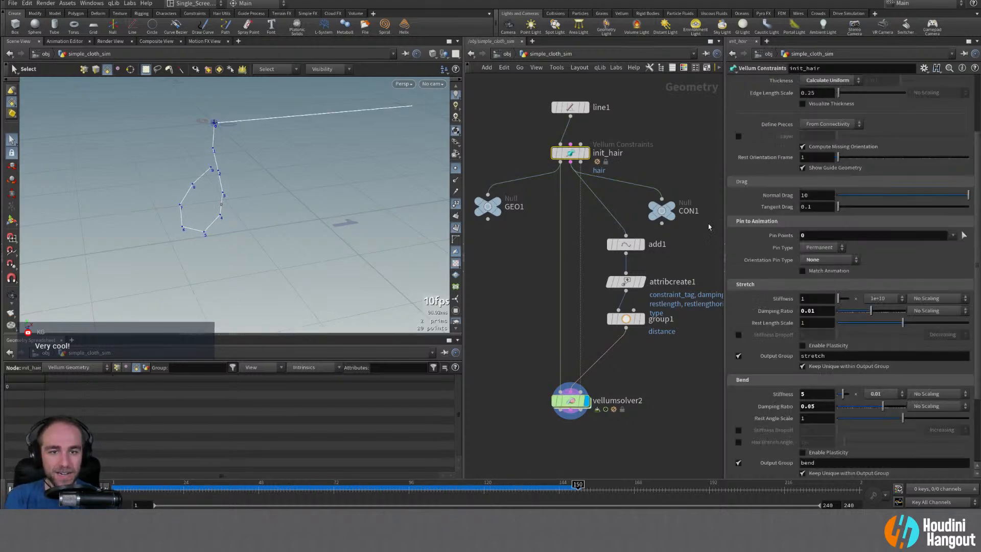
{"action": "left_click", "coordinate": [888, 397]}
{"action": "left_click", "coordinate": [877, 336]}
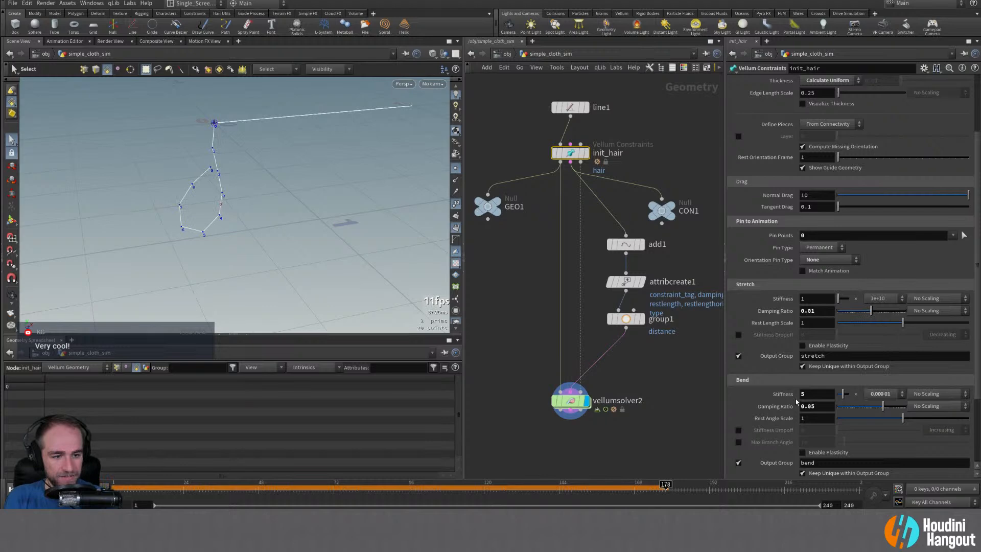
{"action": "left_click", "coordinate": [11, 489]}
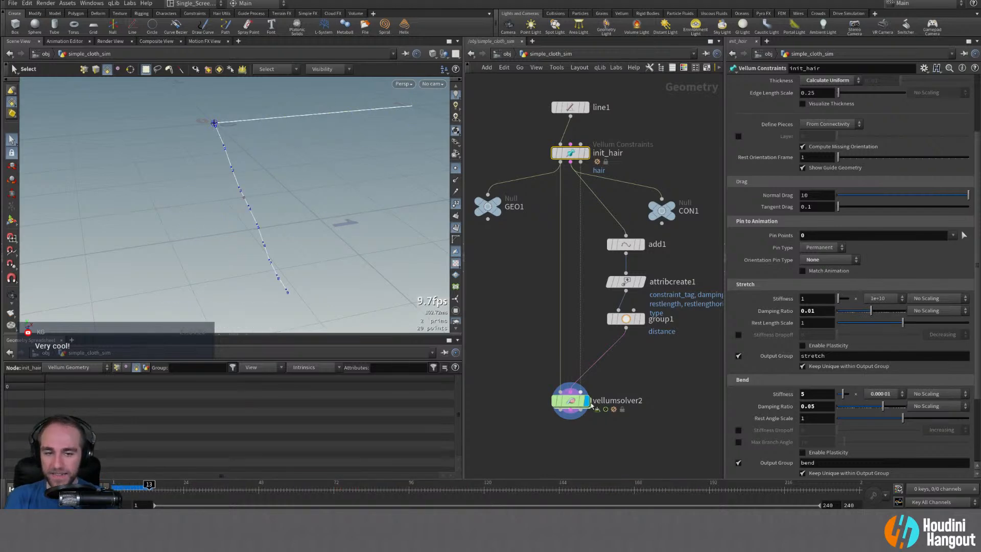
{"action": "left_click", "coordinate": [235, 207]}
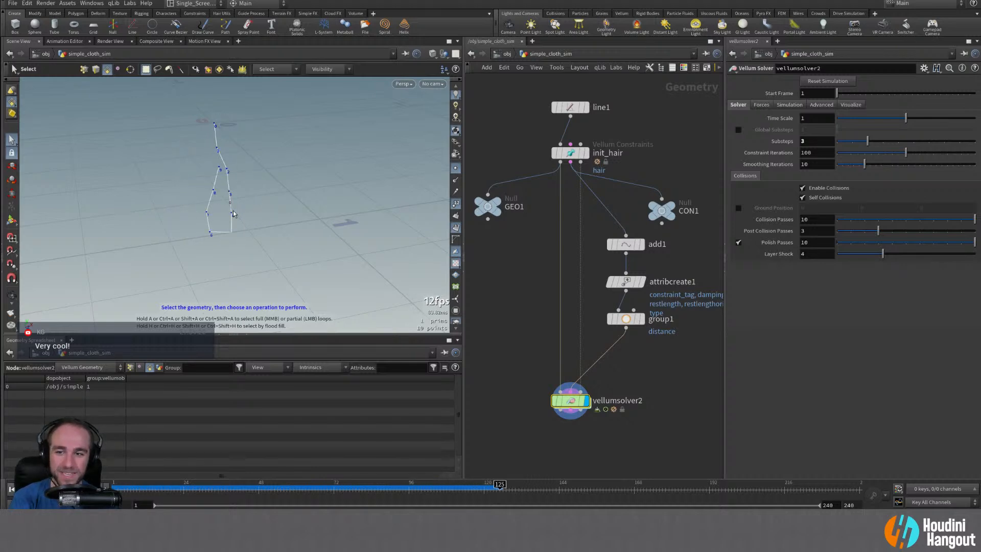
{"action": "left_click", "coordinate": [11, 489]}
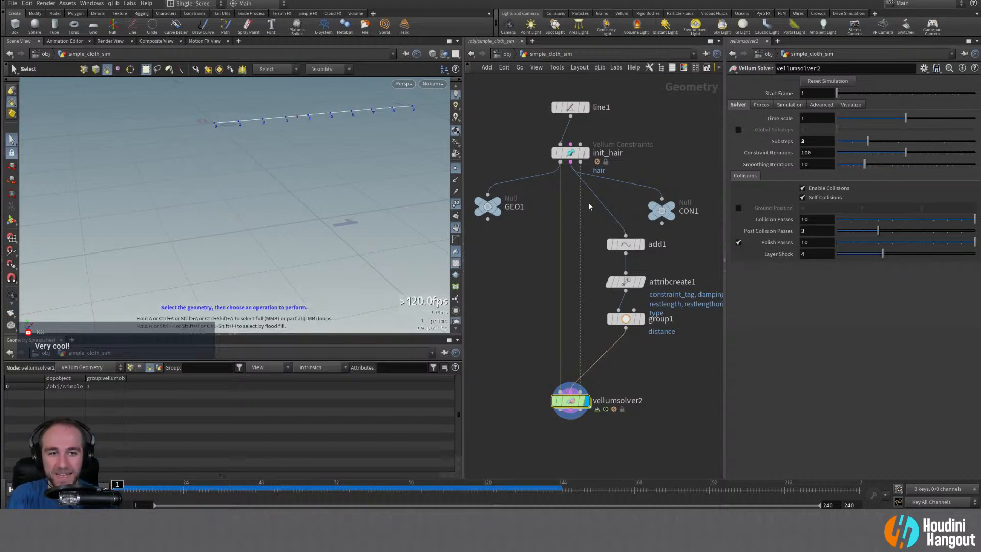
- Display init_hair, enable Visualize Thickness, and set its Edge Length Scale to 0.1
{"action": "double_click", "coordinate": [582, 153]}
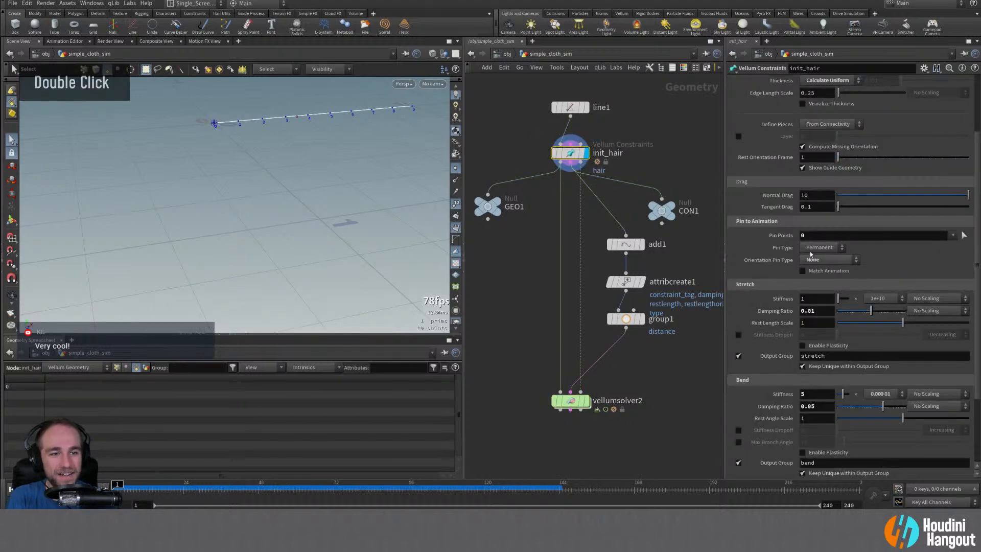
{"action": "scroll", "coordinate": [770, 169], "scroll_direction": "up", "scroll_amount": 10}
{"action": "left_click", "coordinate": [801, 190]}
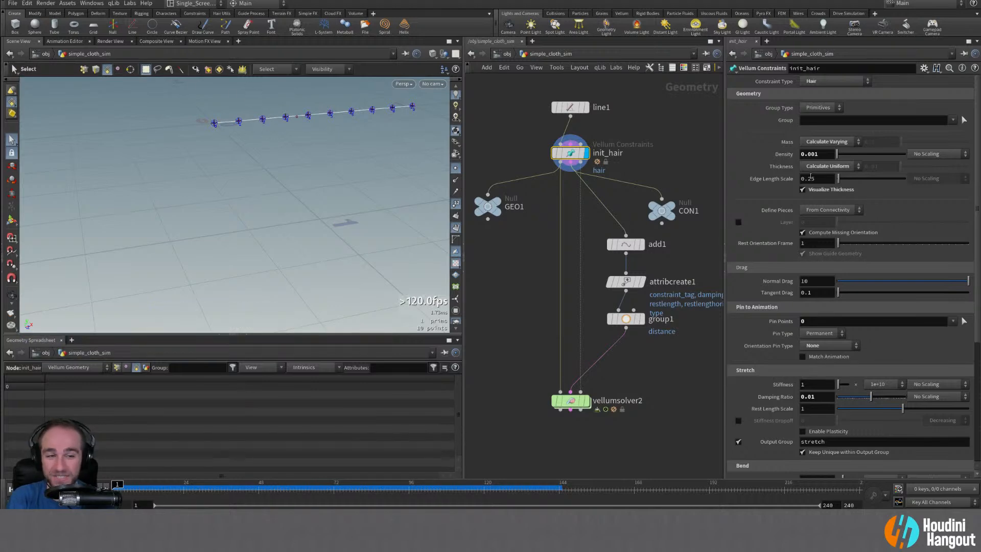
{"action": "left_click_drag", "start_coordinate": [817, 179], "coordinate": [807, 179]}
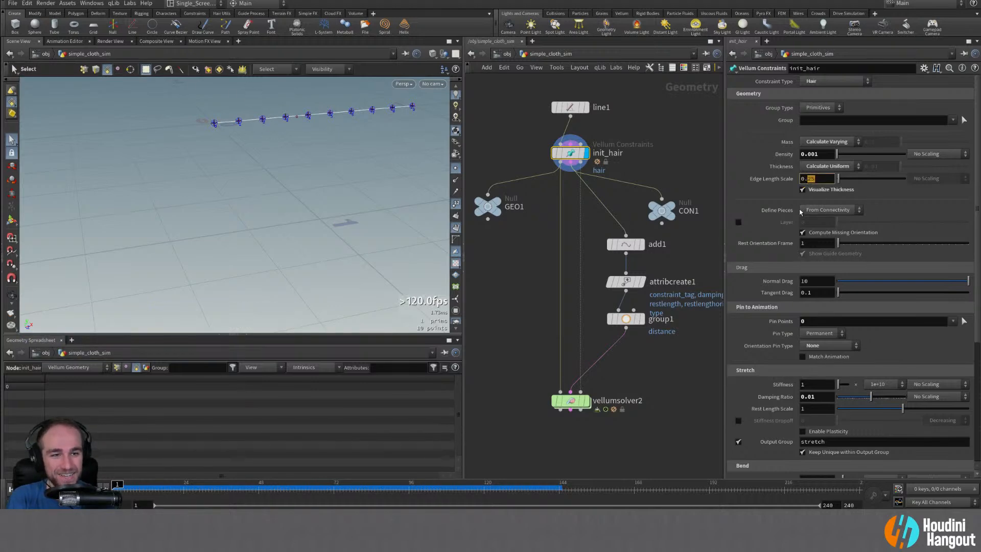
{"action": "type", "text": "1"}
{"action": "key", "text": "Return"}
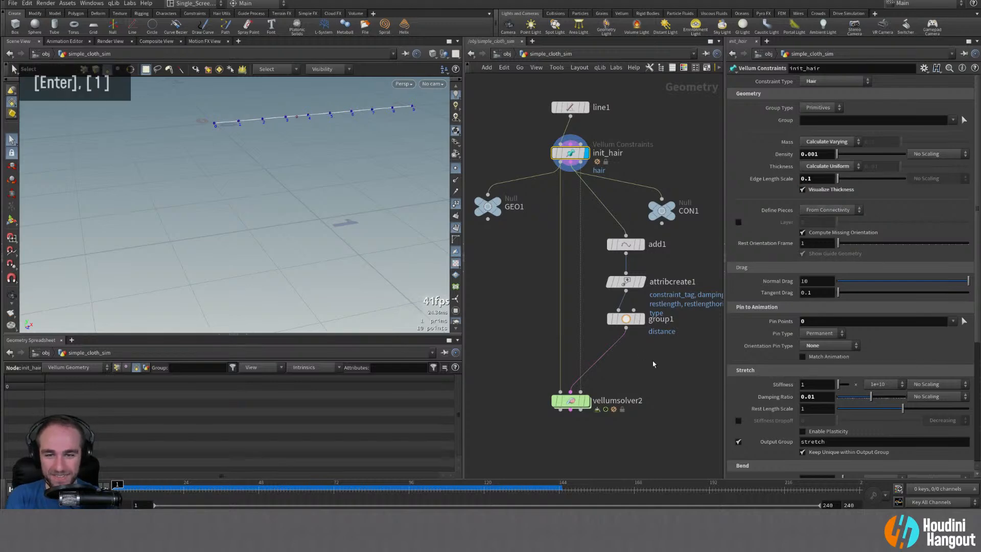
- Display vellumsolver2 and replay its hair simulation with the Bend Stiffness multiplier of init_hair set to 0.001, ending at frame 1
{"action": "double_click", "coordinate": [571, 400]}
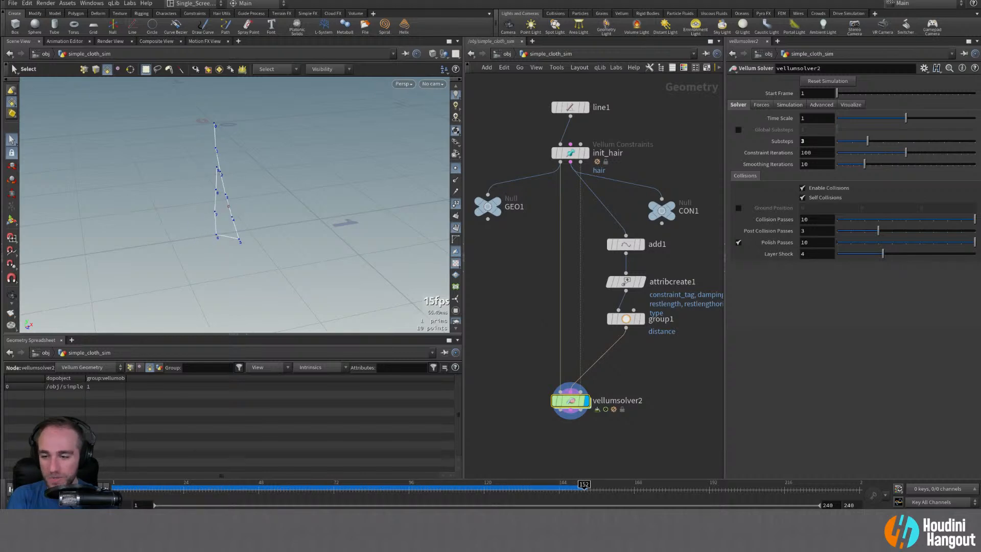
{"action": "key", "text": "ctrl+Up"}
{"action": "left_click", "coordinate": [570, 153]}
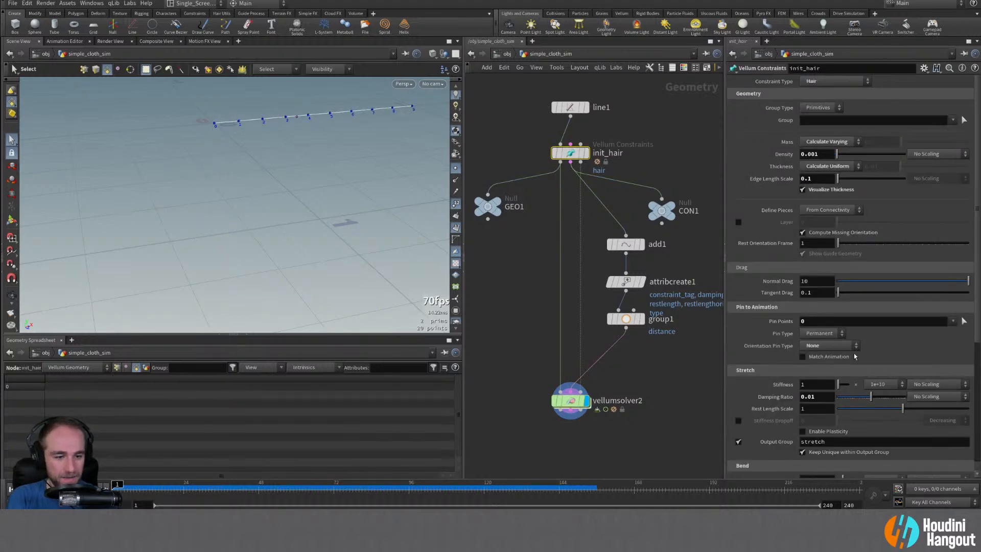
{"action": "scroll", "coordinate": [856, 358], "scroll_direction": "down", "scroll_amount": 11}
{"action": "left_click", "coordinate": [883, 346]}
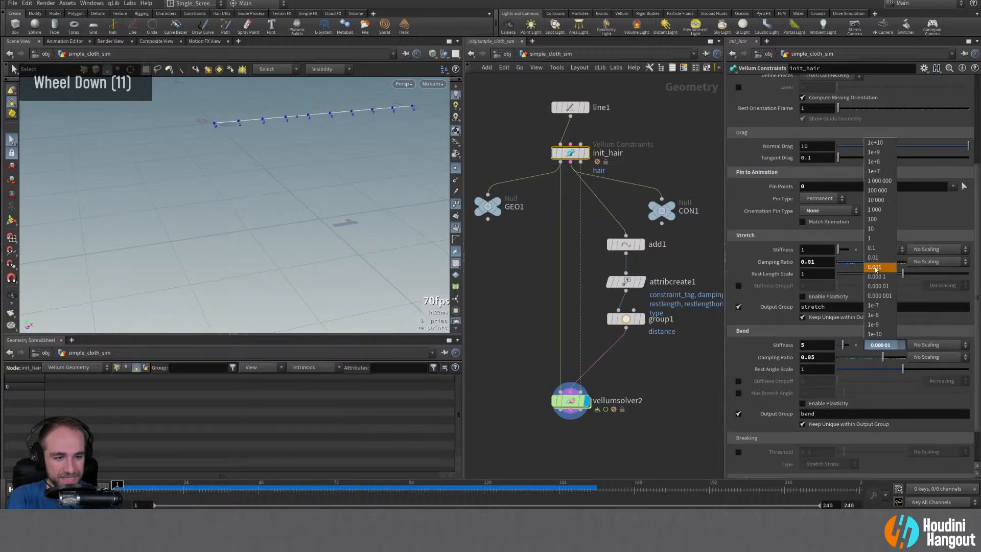
{"action": "left_click", "coordinate": [878, 268]}
{"action": "key", "text": "Up"}
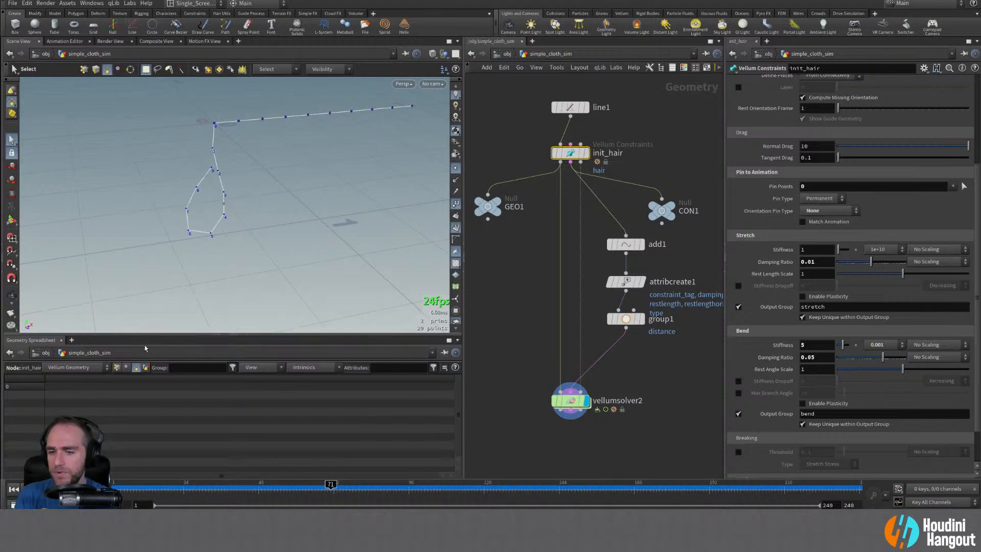
{"action": "left_click", "coordinate": [13, 490]}
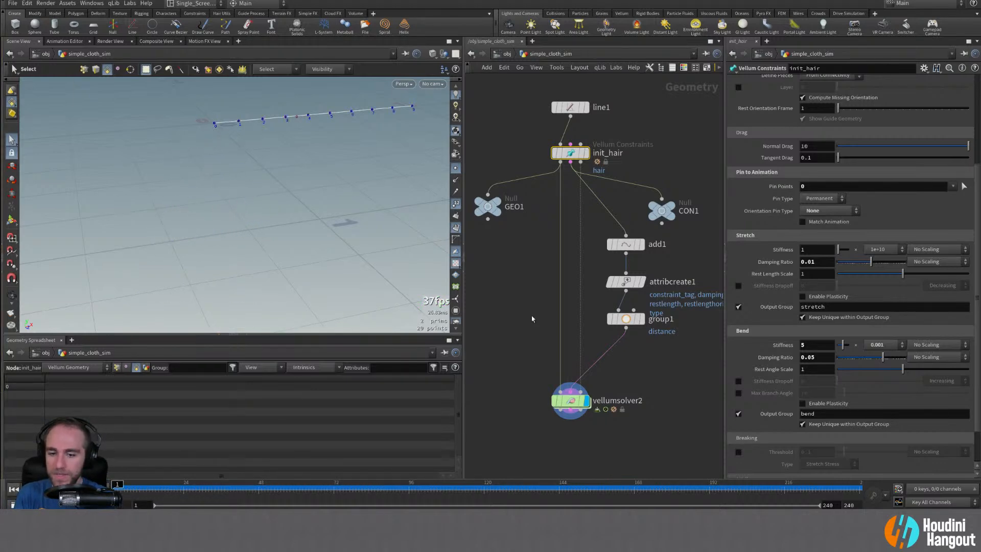
- Display transform1 in the cloth network, frame the grid, and hide the point and primitive numbers
{"action": "right_click_drag", "start_coordinate": [532, 319], "coordinate": [506, 318], "text": "alt"}
{"action": "middle_click_drag", "start_coordinate": [506, 318], "coordinate": [583, 307], "text": "alt"}
{"action": "right_click_drag", "start_coordinate": [584, 307], "coordinate": [511, 320], "text": "alt"}
{"action": "middle_click_drag", "start_coordinate": [511, 320], "coordinate": [607, 343], "text": "alt"}
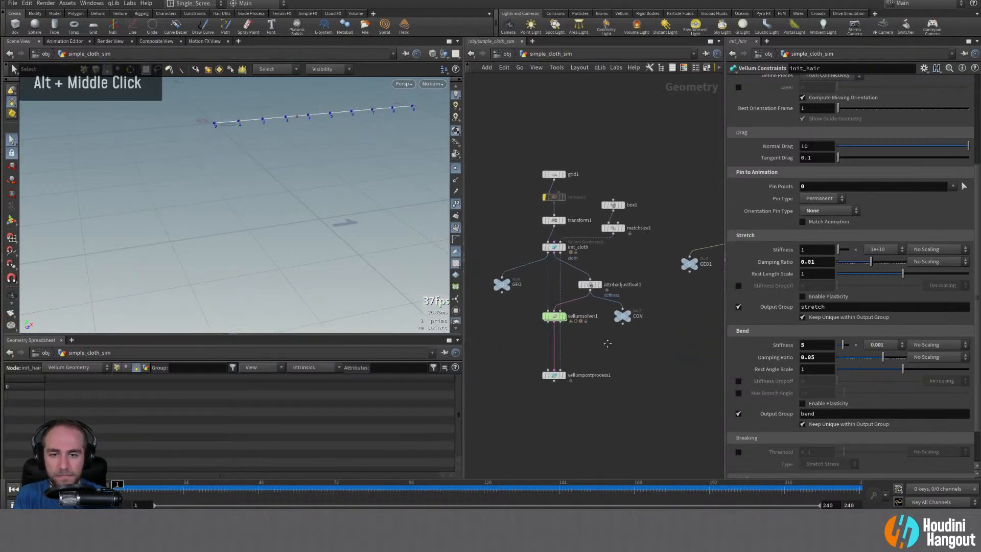
{"action": "double_click", "coordinate": [553, 220]}
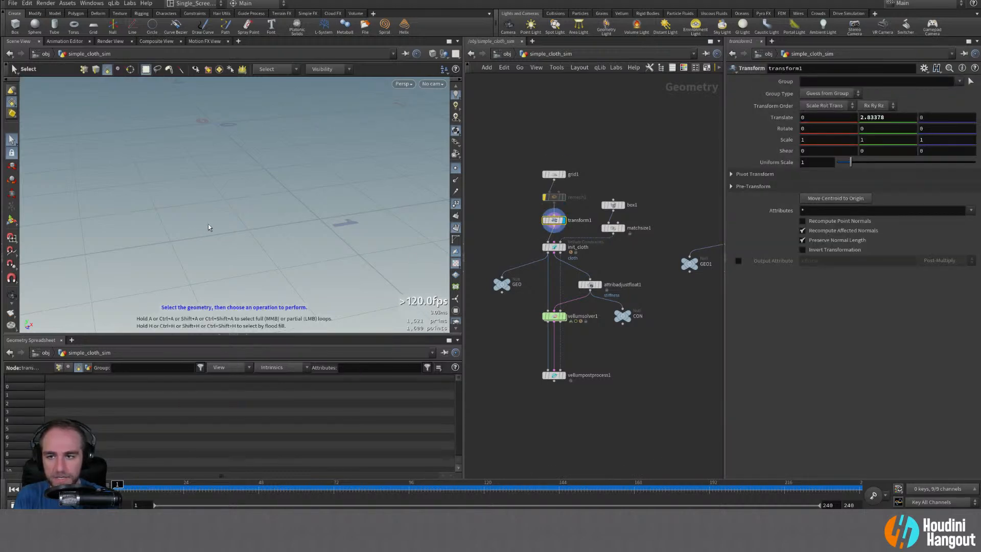
{"action": "key", "text": "space+g"}
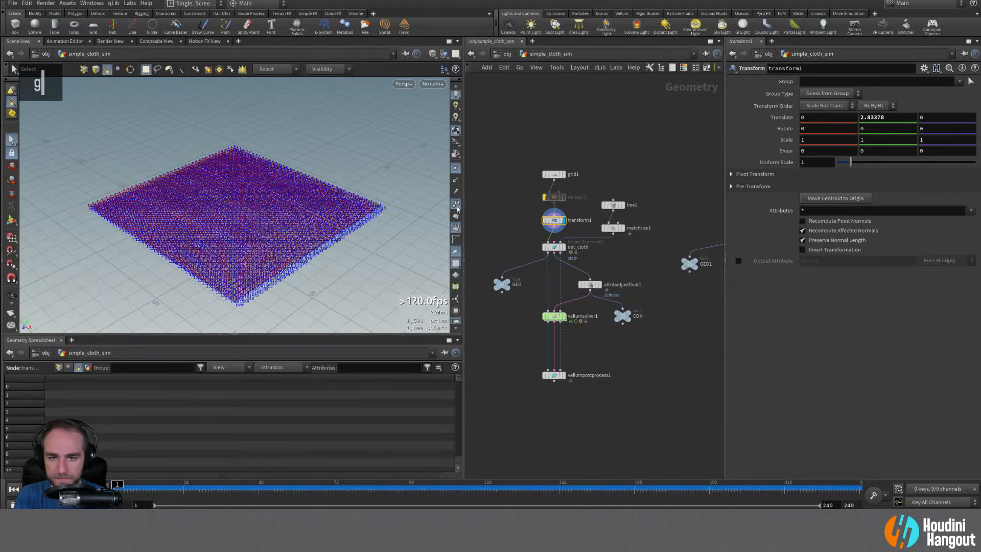
{"action": "left_click", "coordinate": [456, 205]}
{"action": "left_click", "coordinate": [456, 227]}
{"action": "left_click_drag", "start_coordinate": [160, 223], "coordinate": [190, 225], "text": "alt"}
{"action": "right_click_drag", "start_coordinate": [191, 225], "coordinate": [183, 227], "text": "alt"}
{"action": "left_click_drag", "start_coordinate": [184, 228], "coordinate": [219, 189], "text": "alt"}
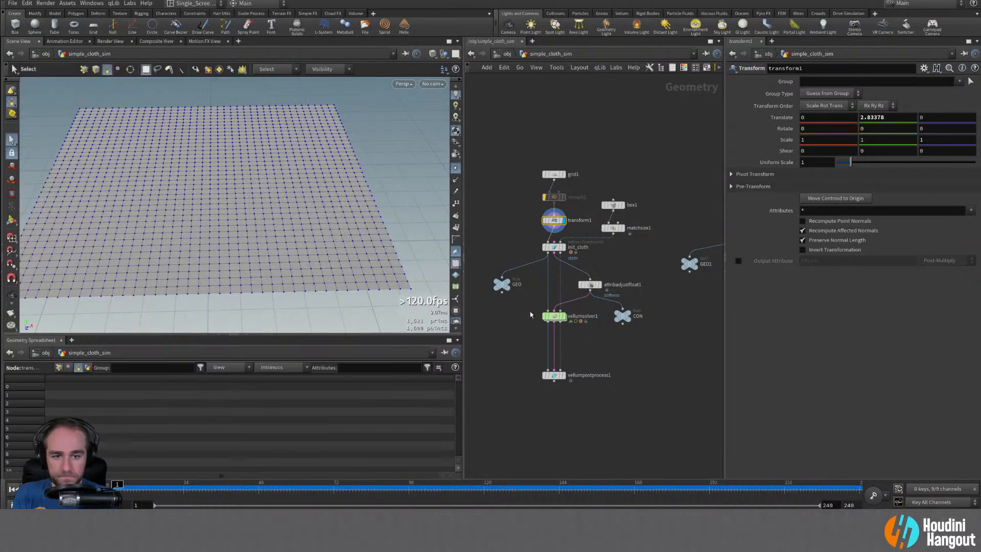
- Move vellumsolver1 and vellumpostprocess1 further down the network, and display attribadjustfloat1 to examine its constraint primitives in the spreadsheet
{"action": "left_click_drag", "start_coordinate": [530, 314], "coordinate": [553, 356]}
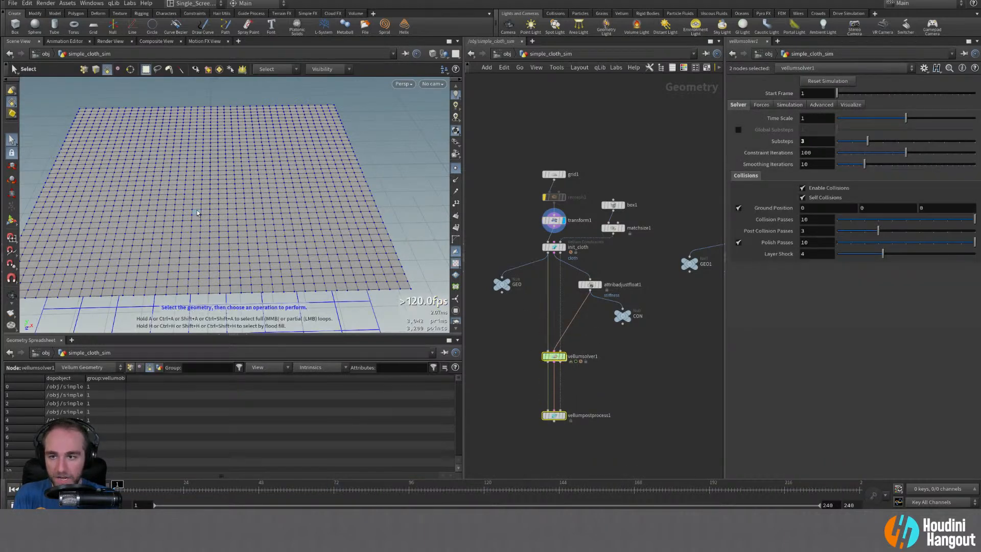
{"action": "right_click_drag", "start_coordinate": [198, 213], "coordinate": [203, 208], "text": "alt"}
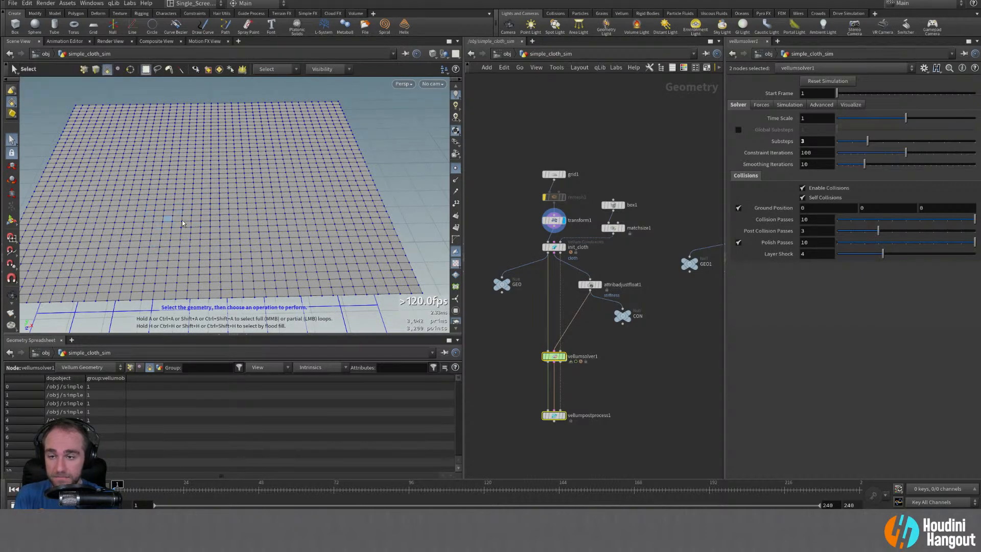
{"action": "double_click", "coordinate": [595, 284]}
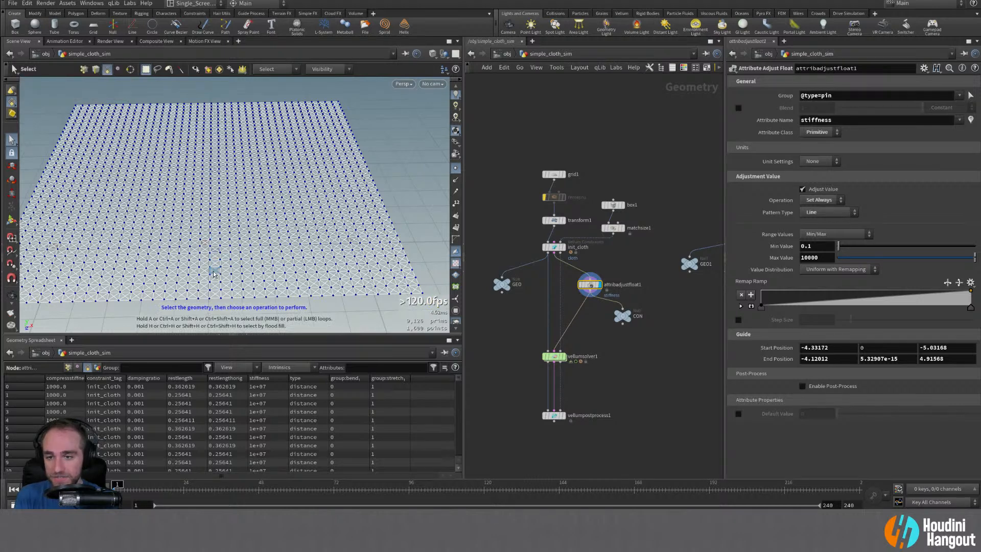
{"action": "right_click_drag", "start_coordinate": [213, 273], "coordinate": [218, 223], "text": "alt"}
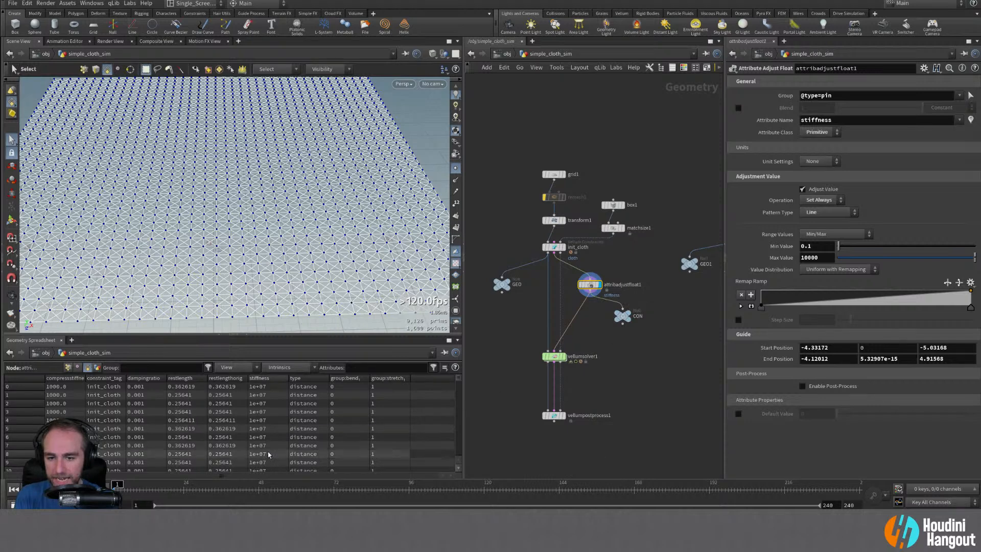
{"action": "scroll", "coordinate": [268, 455], "scroll_direction": "down", "scroll_amount": 20}
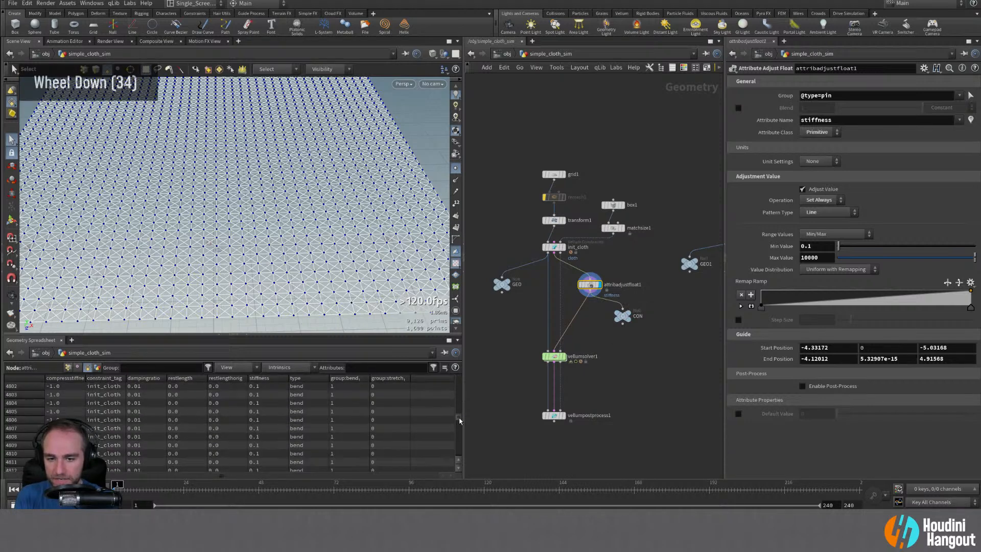
{"action": "left_click_drag", "start_coordinate": [460, 420], "coordinate": [460, 378]}
{"action": "scroll", "coordinate": [30, 421], "scroll_direction": "down", "scroll_amount": 9}
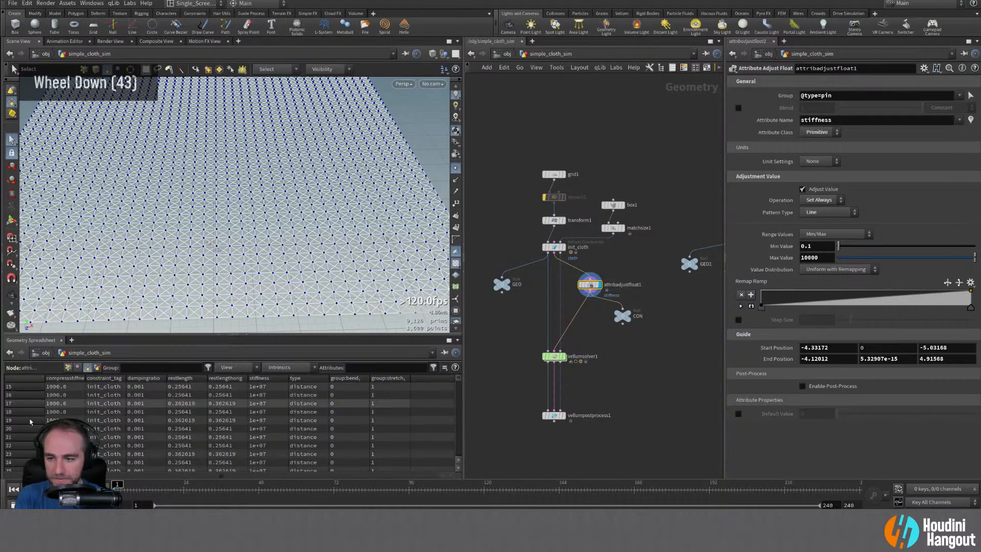
{"action": "scroll", "coordinate": [29, 421], "scroll_direction": "down", "scroll_amount": 20}
{"action": "left_click_drag", "start_coordinate": [458, 382], "coordinate": [459, 376]}
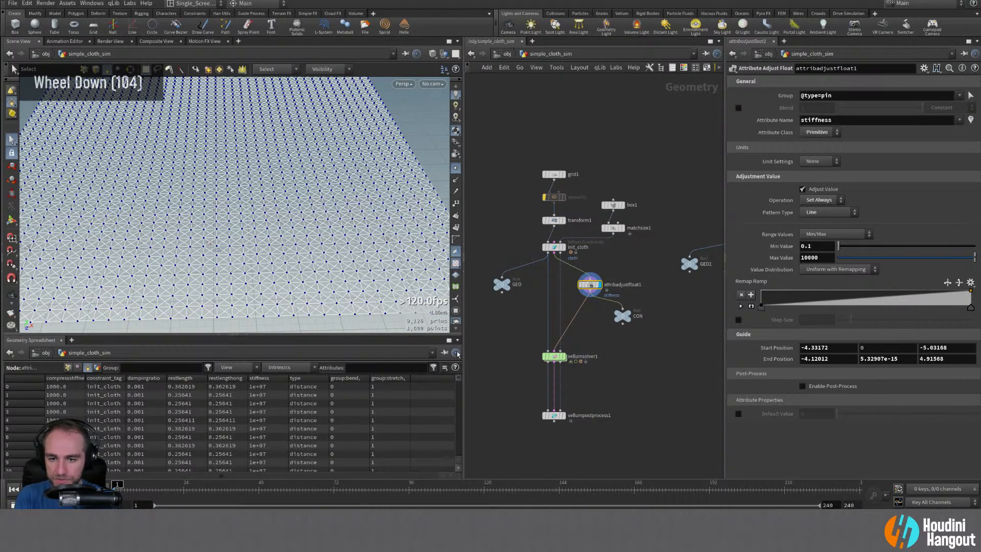
{"action": "key", "text": "Tab"}
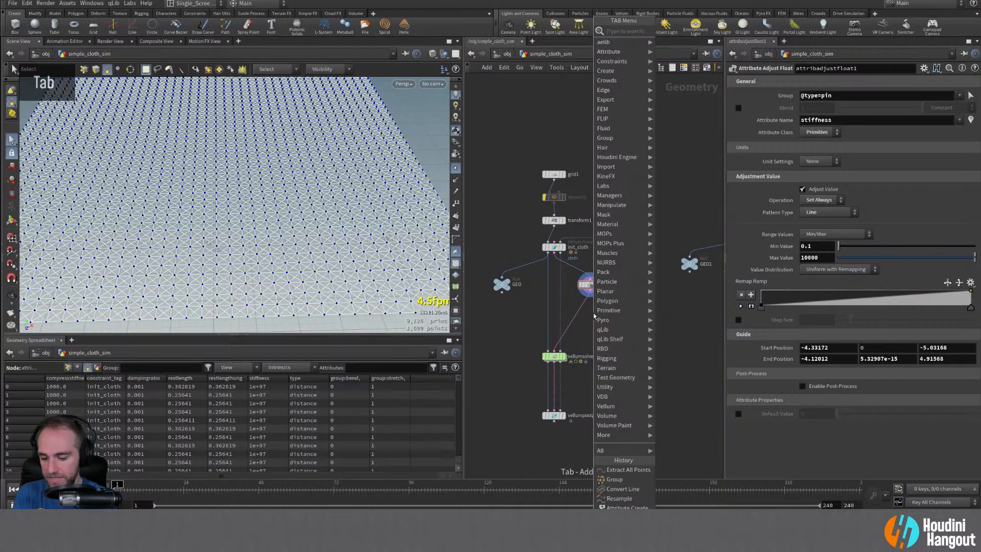
{"action": "type", "text": "group"}
{"action": "key", "text": "Return"}
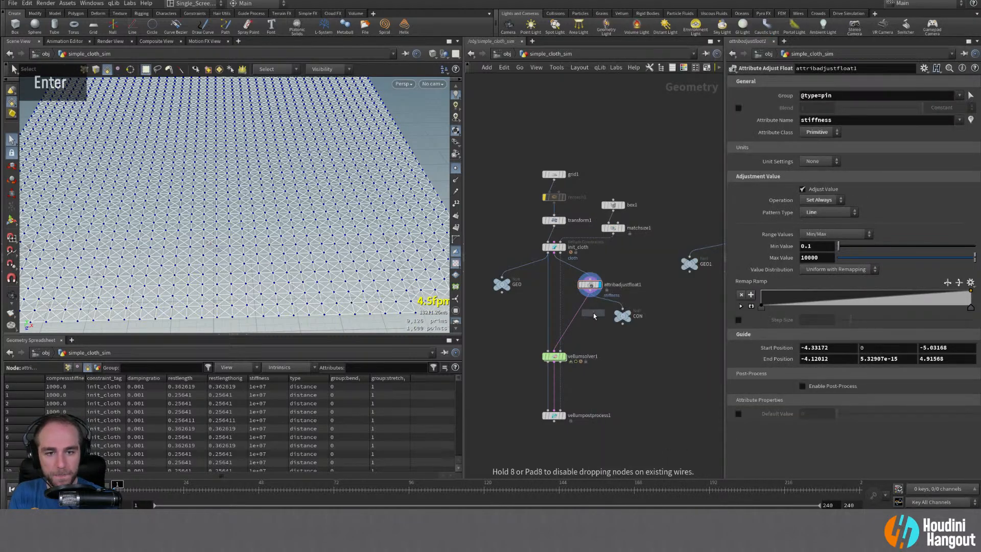
{"action": "key", "text": "Escape"}
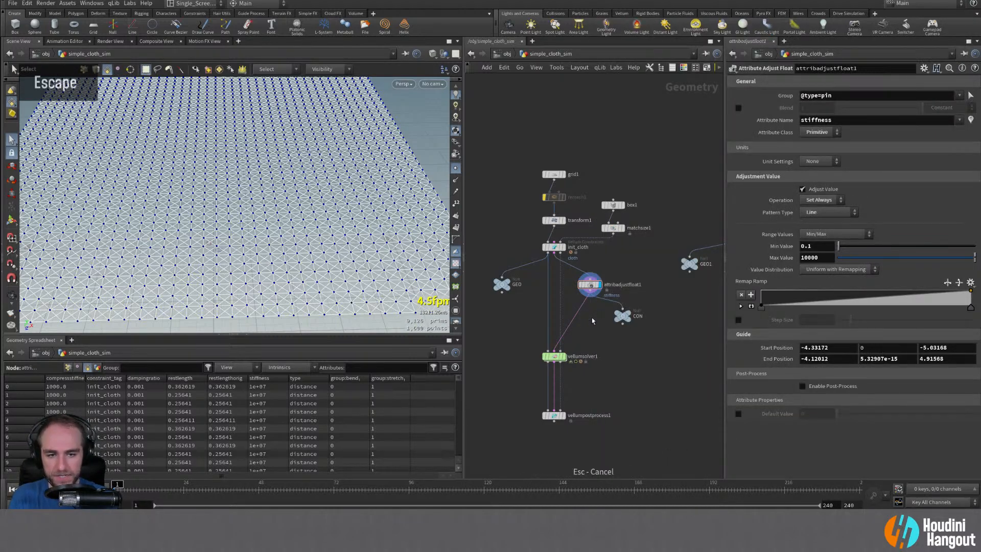
- Insert a Group by Range node between attribadjustfloat1 and vellumsolver1, align it below attribadjustfloat1, and display it
{"action": "key", "text": "Tab"}
{"action": "type", "text": "group b"}
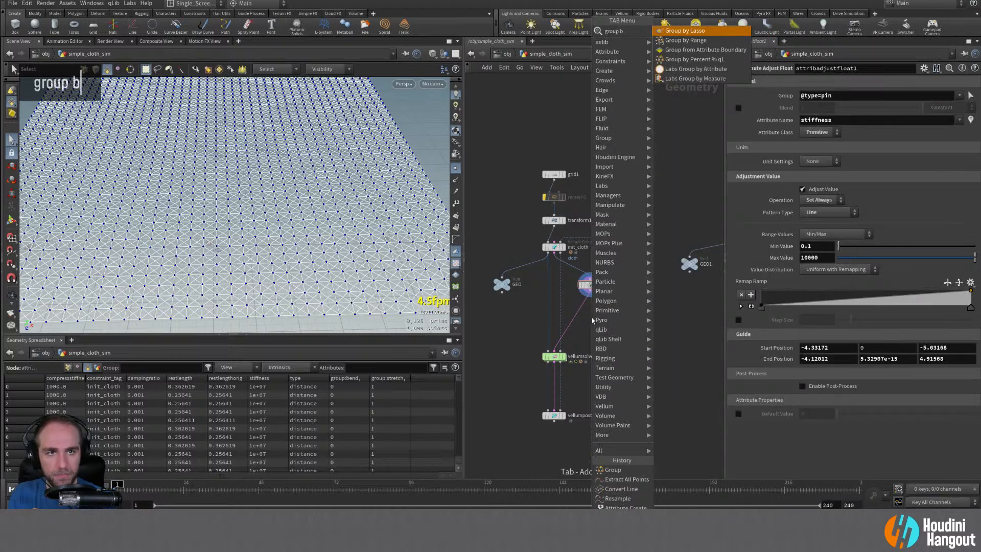
{"action": "key", "text": "Down"}
{"action": "key", "text": "Return"}
{"action": "left_click", "coordinate": [579, 326]}
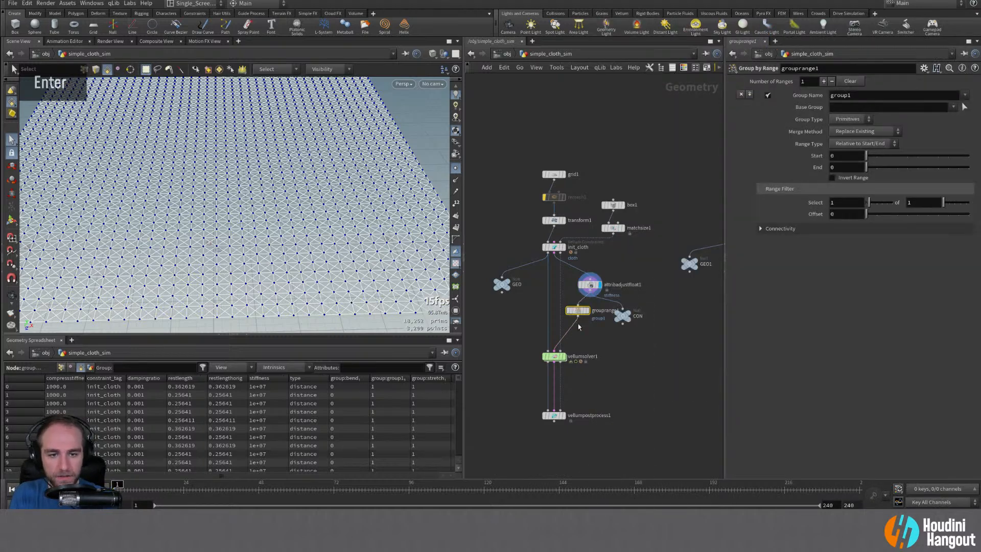
{"action": "left_click_drag", "start_coordinate": [578, 311], "coordinate": [647, 314]}
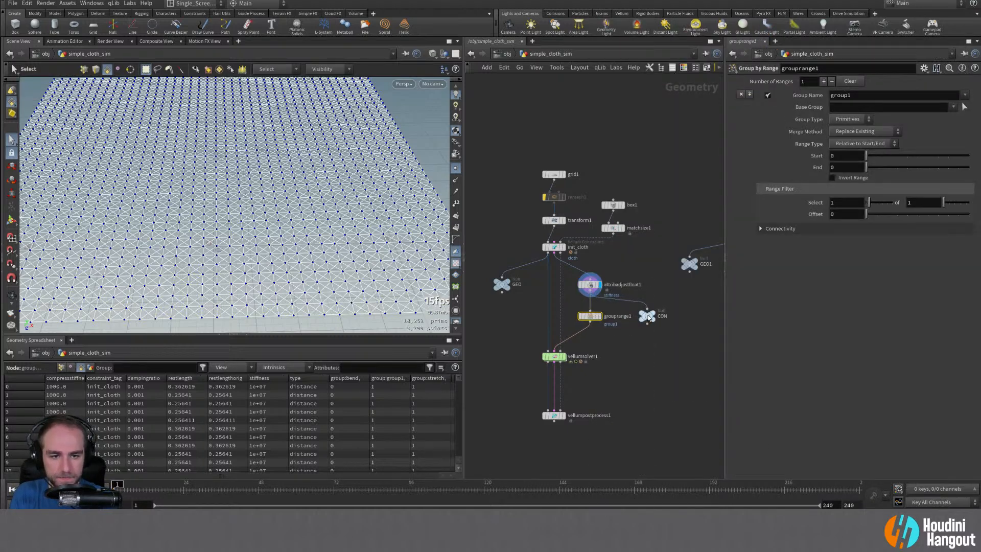
{"action": "double_click", "coordinate": [599, 316]}
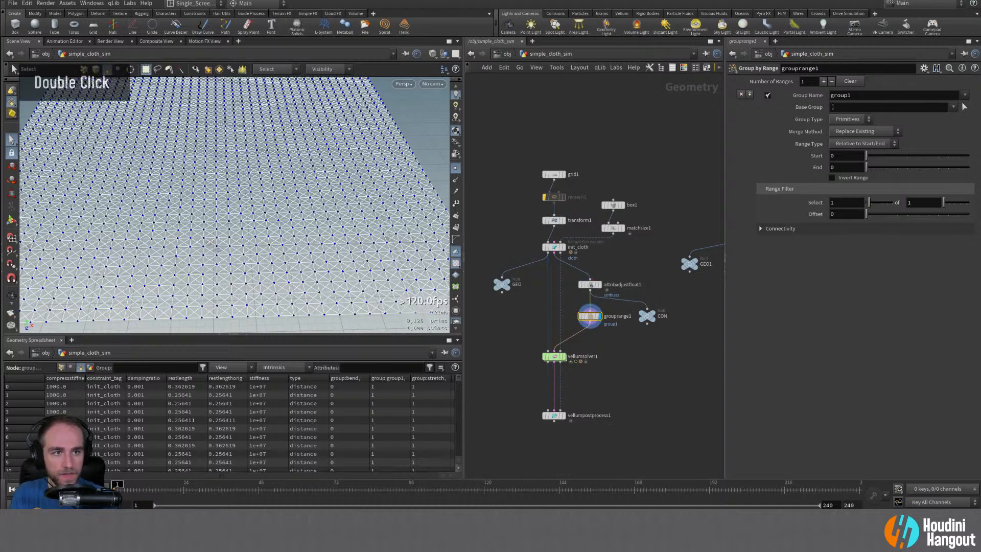
{"action": "double_click", "coordinate": [856, 96]}
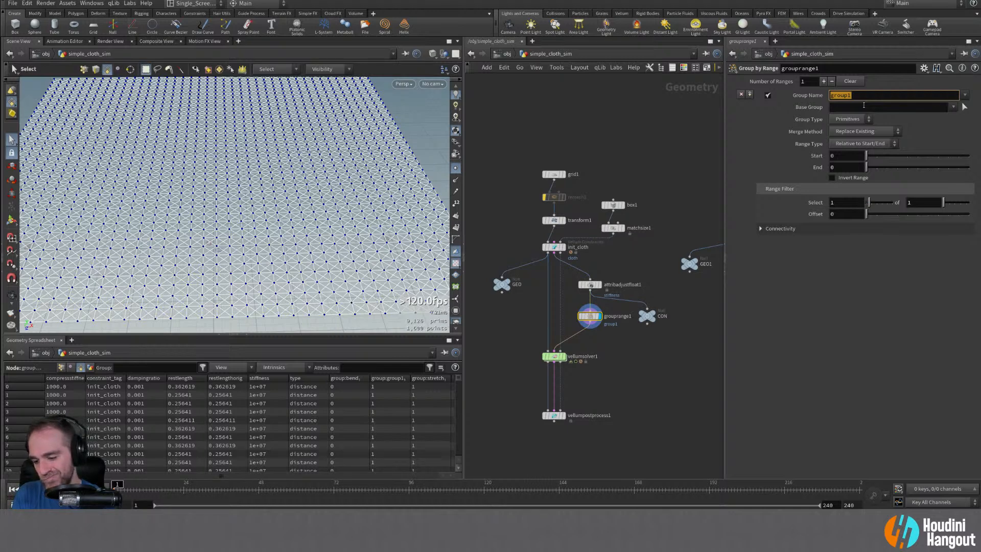
{"action": "type", "text": "tighten"}
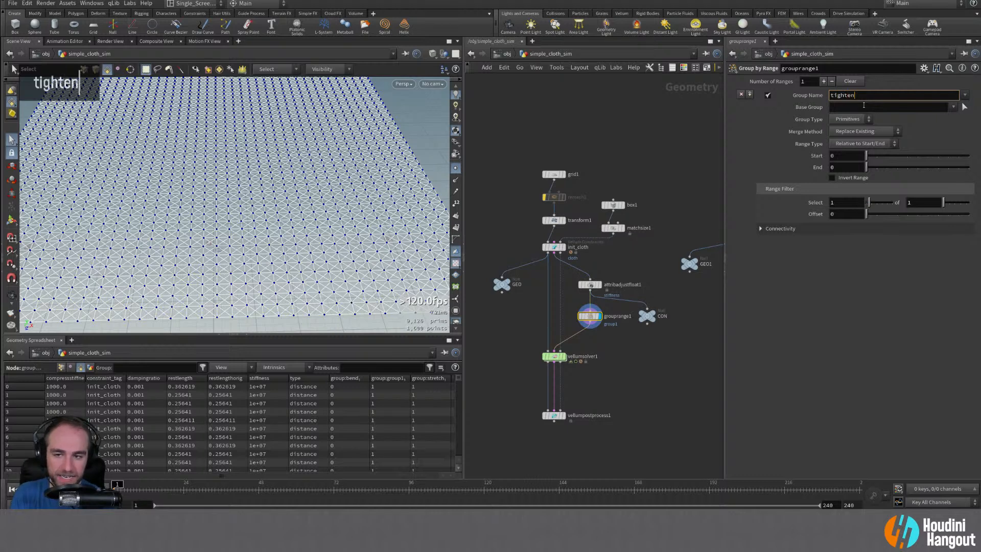
{"action": "left_click", "coordinate": [863, 279]}
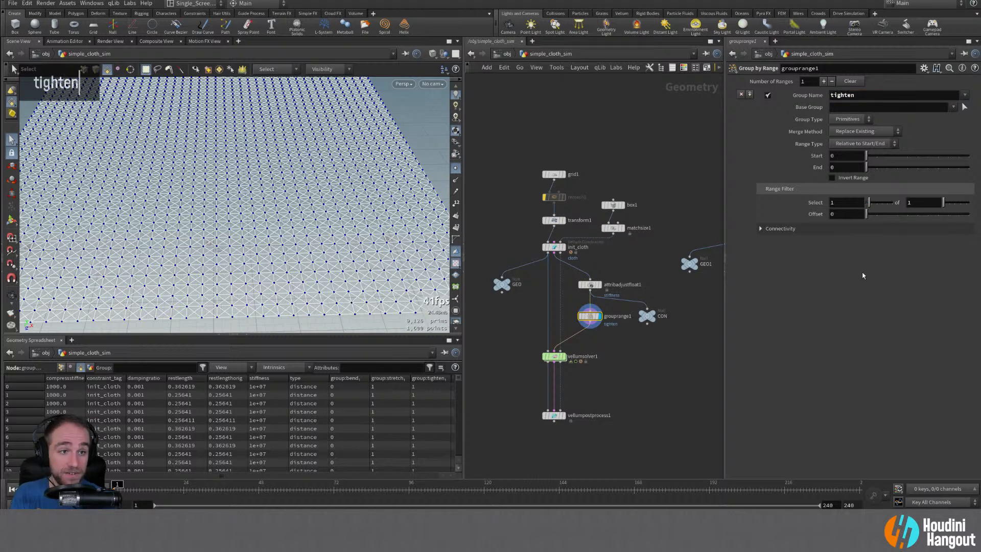
{"action": "left_click", "coordinate": [925, 109]}
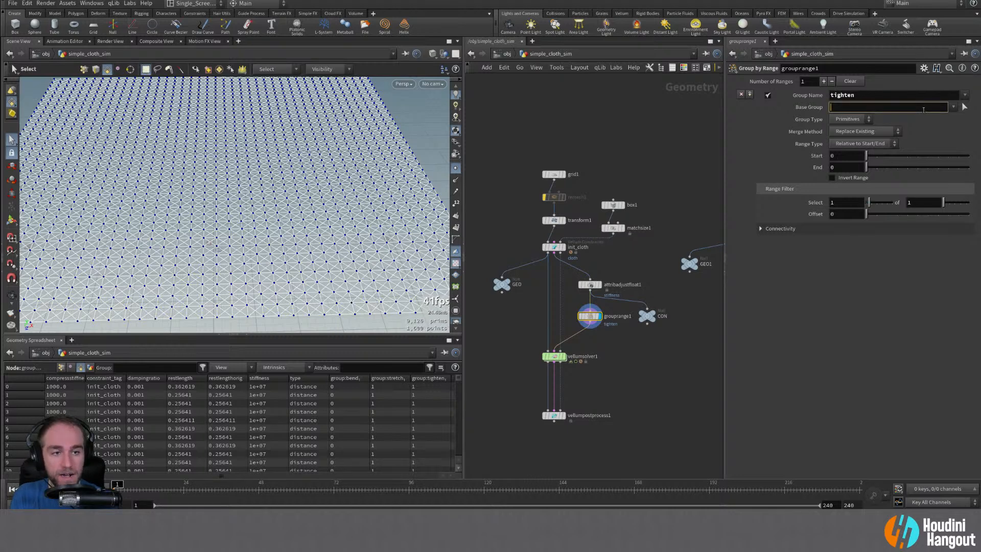
{"action": "left_click", "coordinate": [953, 107]}
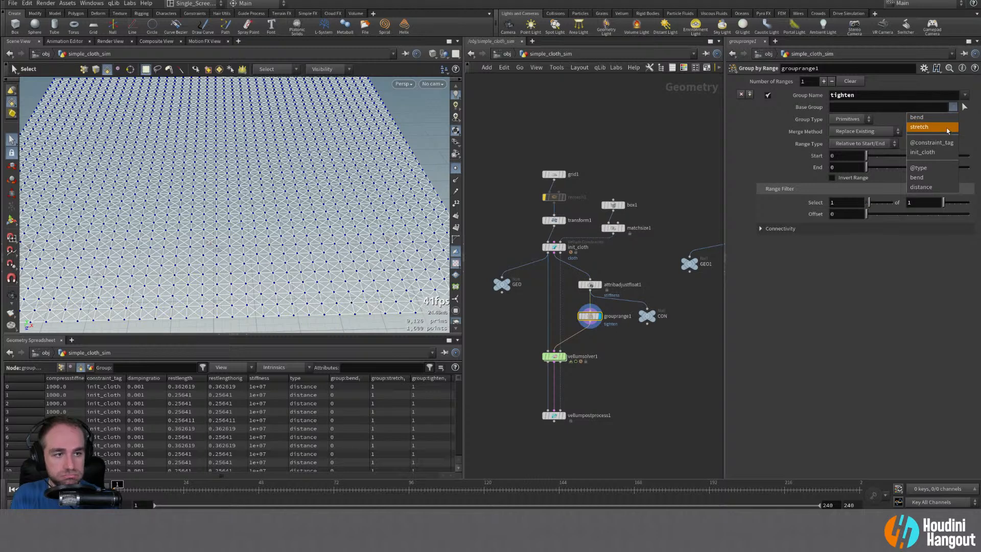
{"action": "left_click", "coordinate": [920, 187]}
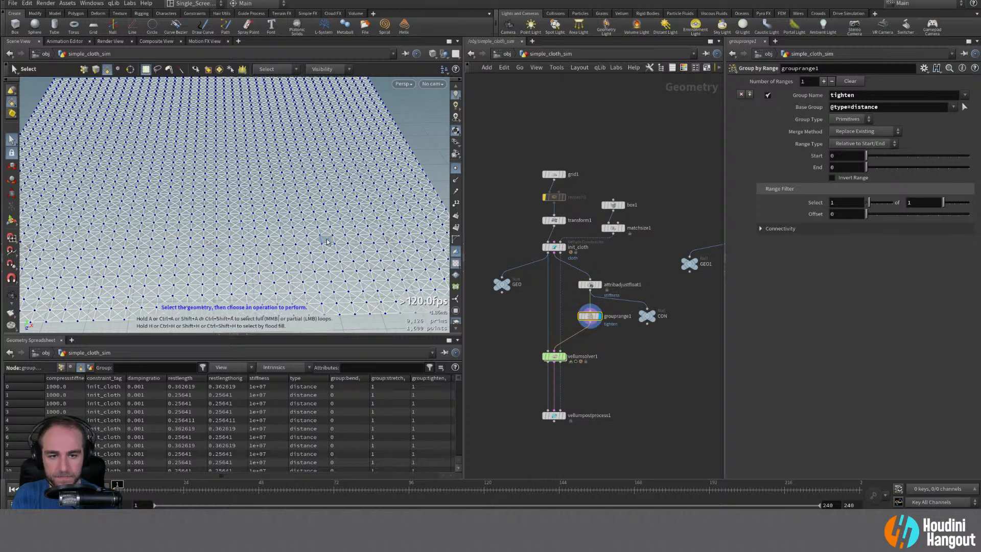
- Highlight the tighten group's primitives for checking in the spreadsheet, and set the range filter to select 1 of 4
{"action": "key", "text": "Escape"}
{"action": "key", "text": "Return"}
{"action": "scroll", "coordinate": [153, 411], "scroll_direction": "down", "scroll_amount": 20}
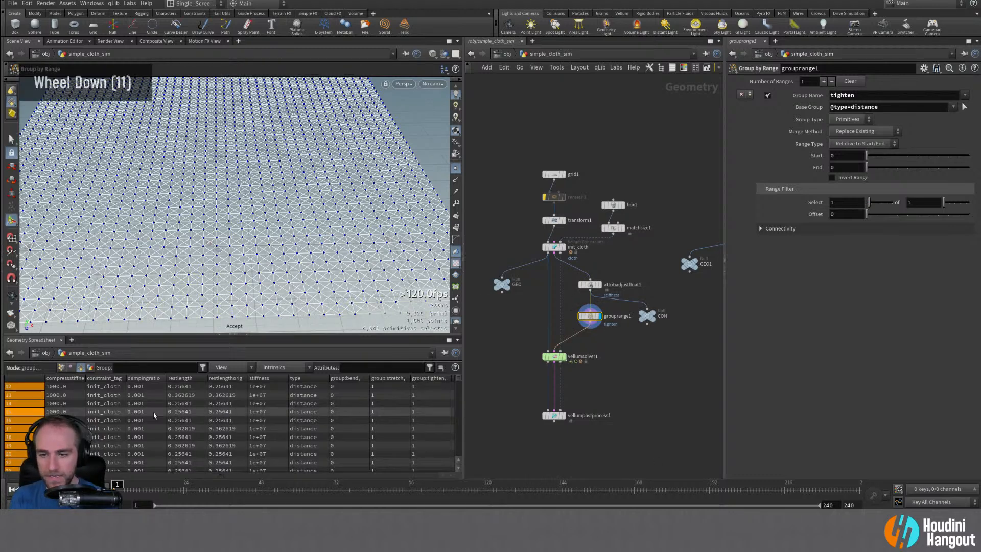
{"action": "mouse_move", "coordinate": [456, 378]}
{"action": "left_mouse_down"}
{"action": "mouse_move", "coordinate": [457, 414]}
{"action": "mouse_move", "coordinate": [457, 378]}
{"action": "left_mouse_up"}
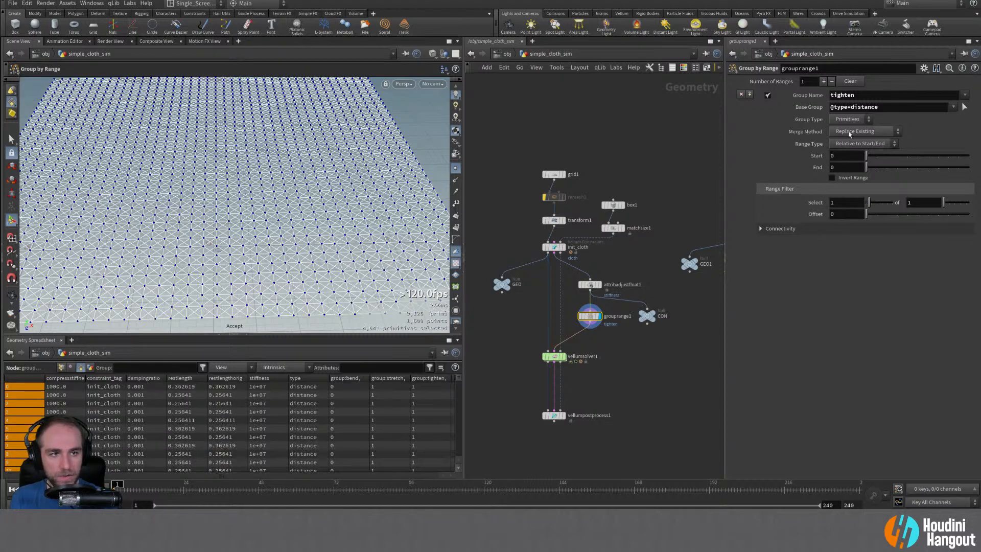
{"action": "scroll", "coordinate": [385, 416], "scroll_direction": "down", "scroll_amount": 20}
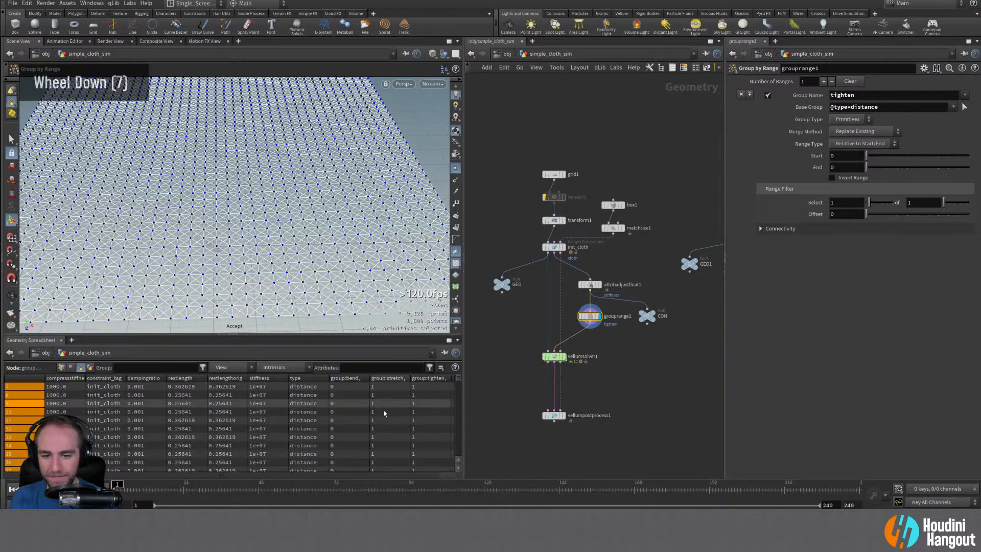
{"action": "scroll", "coordinate": [388, 411], "scroll_direction": "up", "scroll_amount": 20}
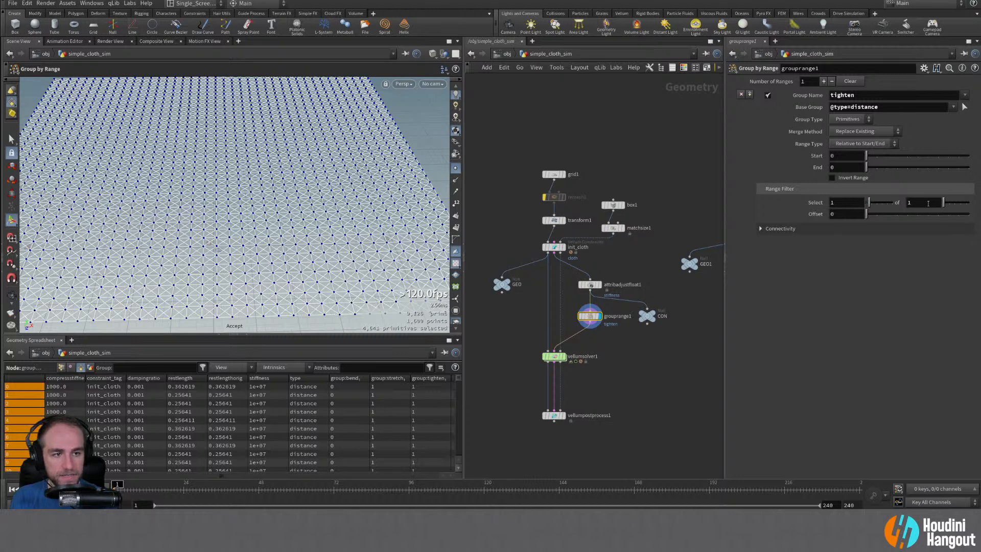
{"action": "left_click_drag", "start_coordinate": [944, 204], "coordinate": [946, 204]}
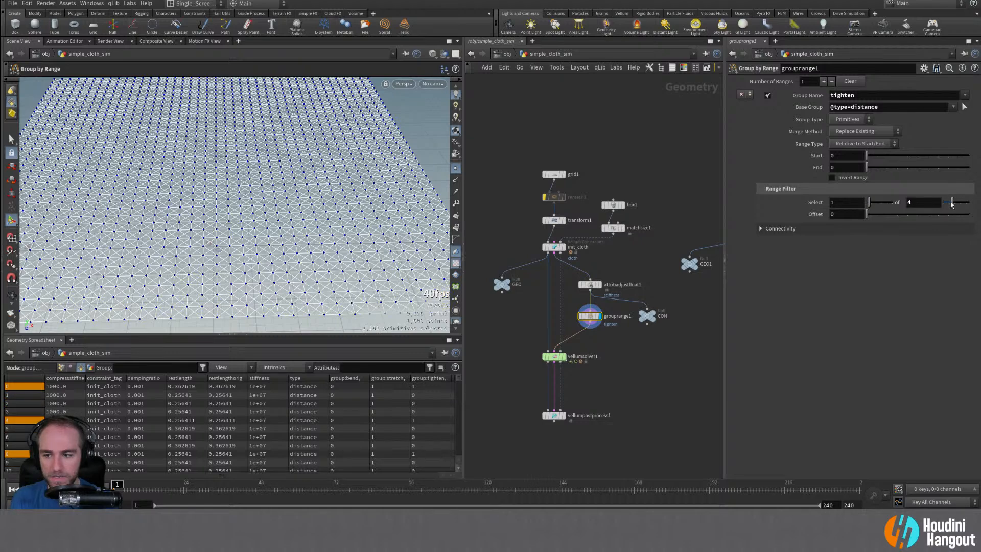
{"action": "left_click_drag", "start_coordinate": [591, 316], "coordinate": [591, 307]}
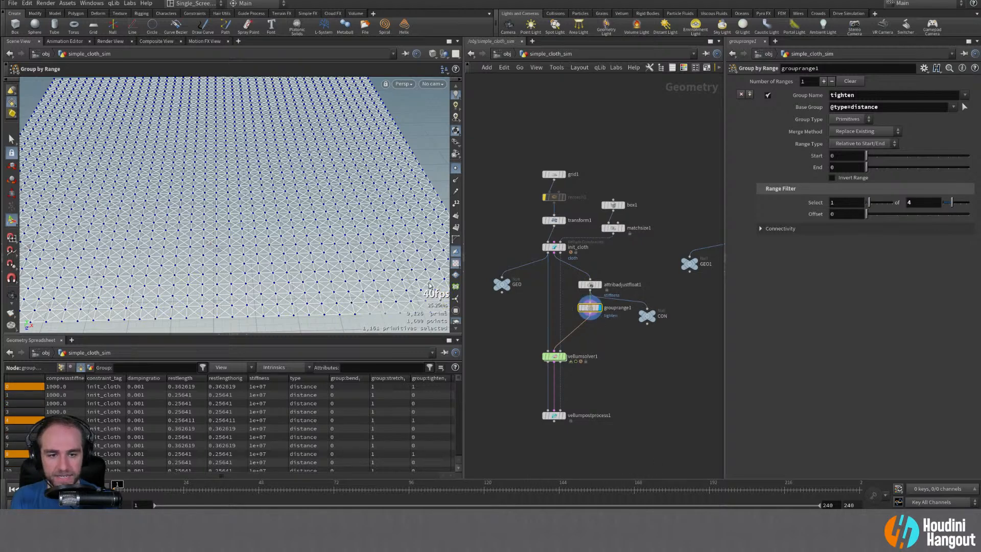
- Frame the whole constraint mesh in the viewport, clear the primitive selection, and turn off the point display
{"action": "right_click_drag", "start_coordinate": [189, 178], "coordinate": [194, 194], "text": "alt"}
{"action": "middle_click_drag", "start_coordinate": [194, 194], "coordinate": [226, 195], "text": "alt"}
{"action": "key", "text": "Escape"}
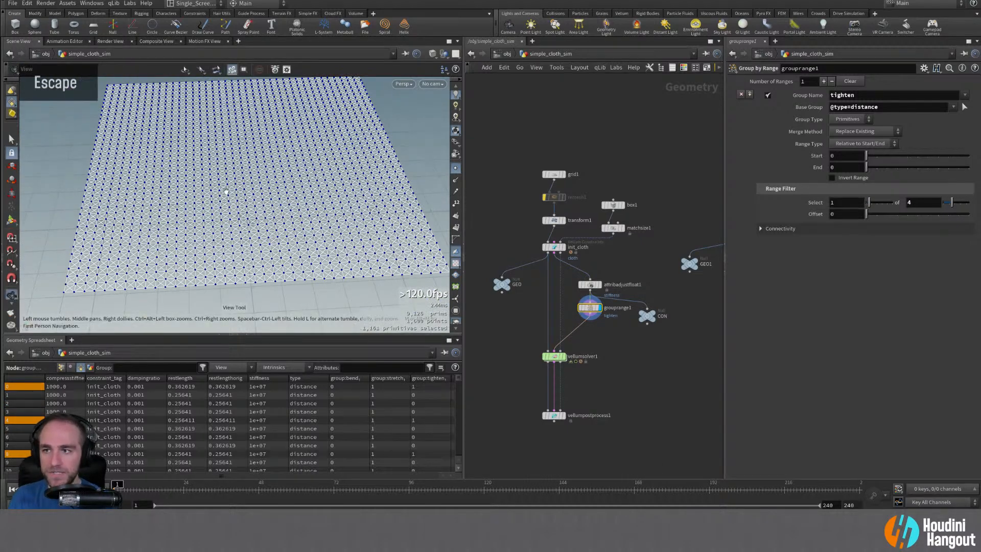
{"action": "key", "text": "Return"}
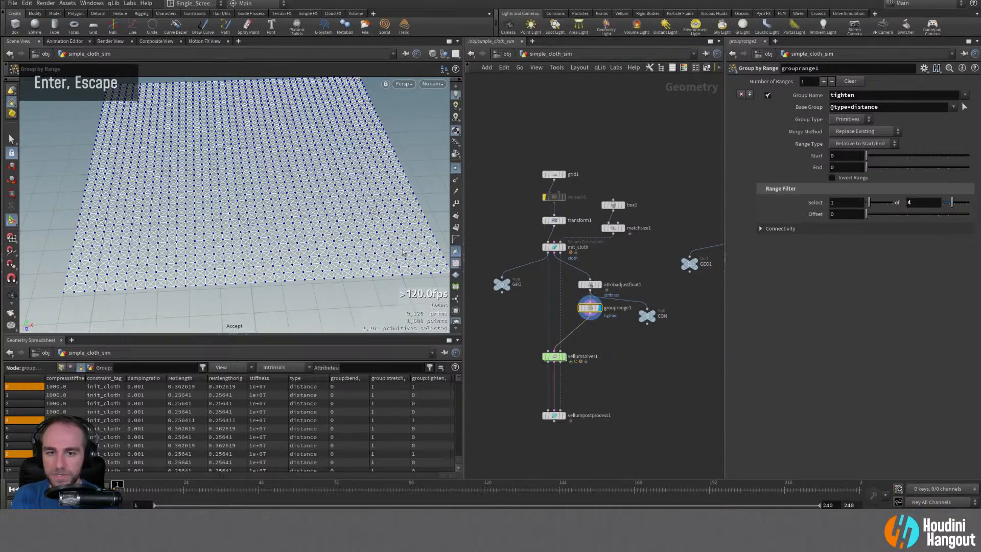
{"action": "scroll", "coordinate": [454, 294], "scroll_direction": "down", "scroll_amount": 20}
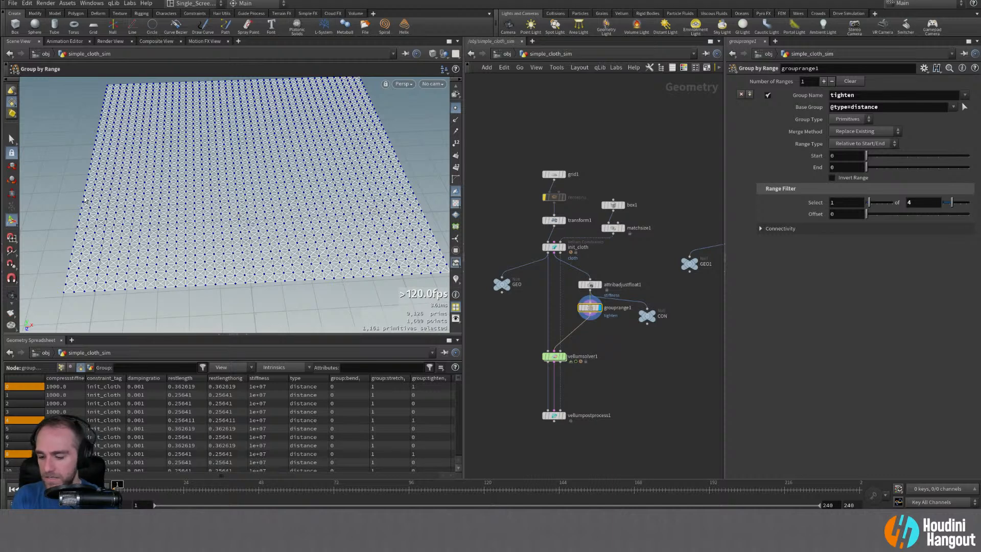
{"action": "key", "text": "s"}
{"action": "key", "text": "4"}
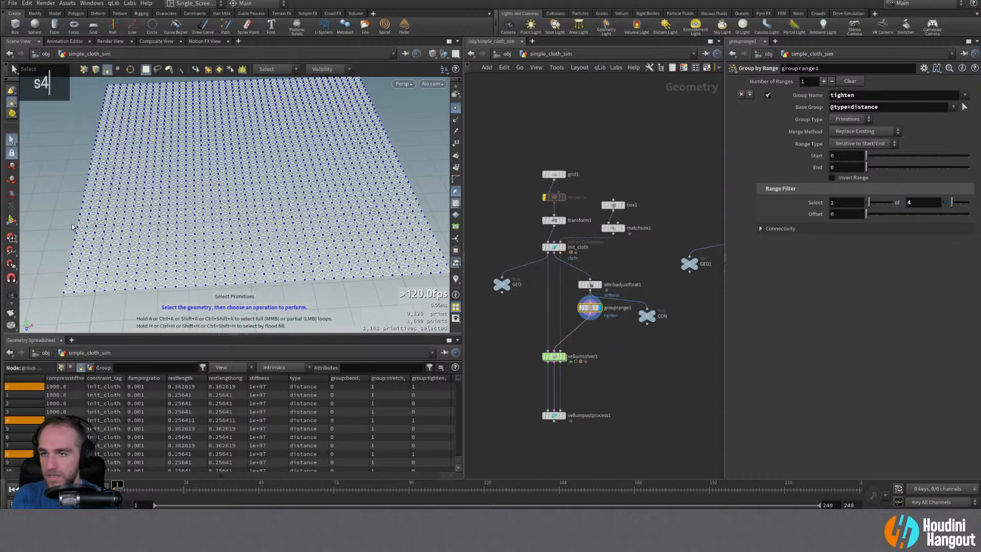
{"action": "left_click", "coordinate": [54, 223]}
{"action": "scroll", "coordinate": [457, 219], "scroll_direction": "up", "scroll_amount": 3}
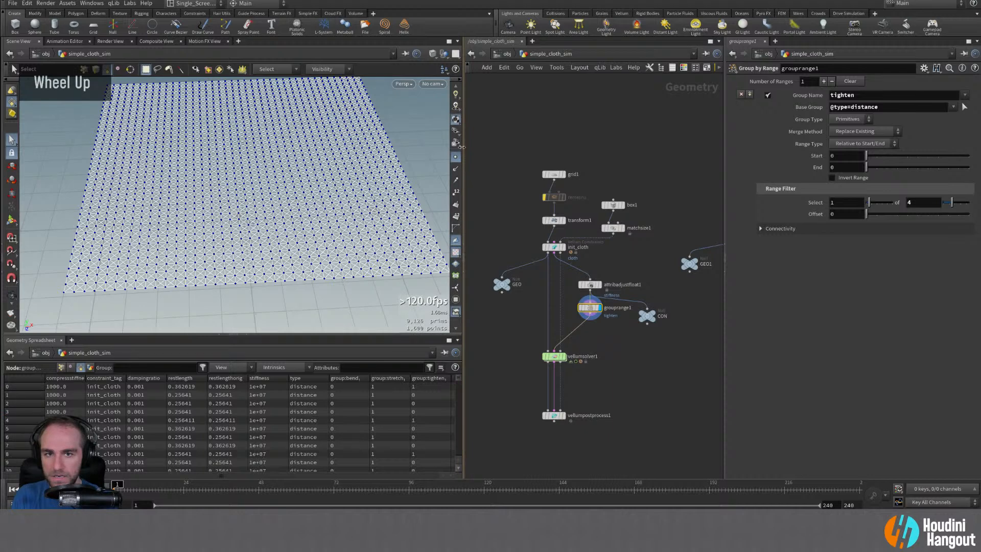
{"action": "scroll", "coordinate": [452, 190], "scroll_direction": "up", "scroll_amount": 10}
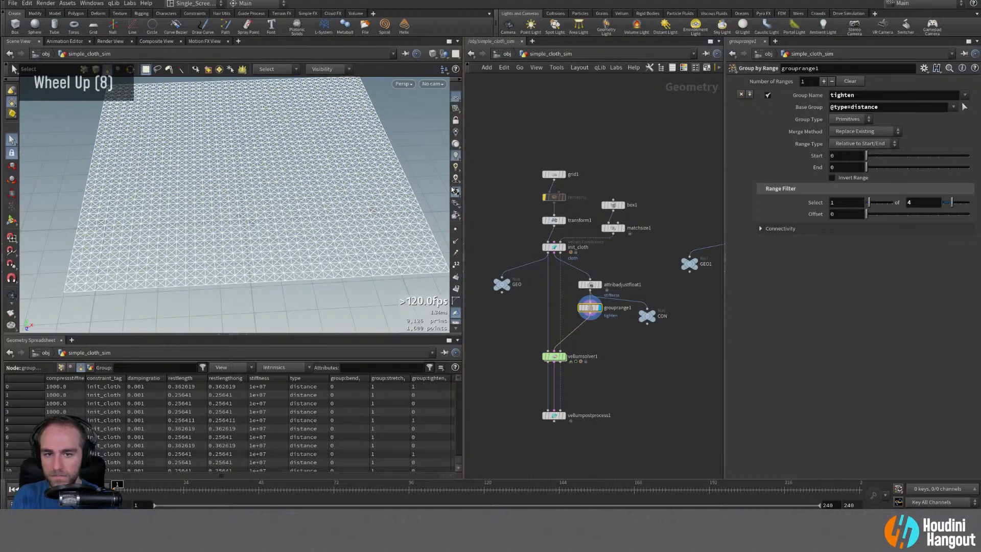
{"action": "scroll", "coordinate": [454, 246], "scroll_direction": "down", "scroll_amount": 3}
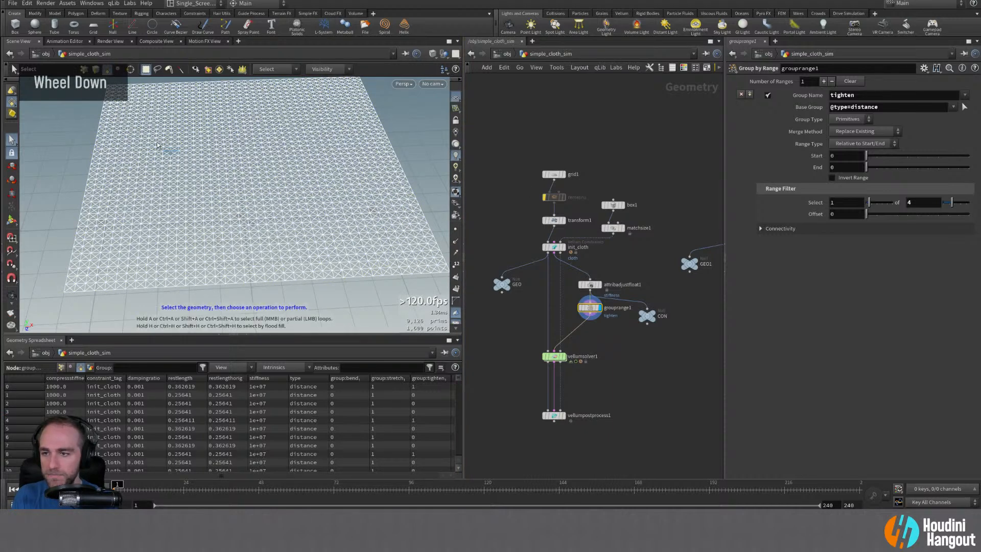
{"action": "key", "text": "Escape"}
{"action": "key", "text": "Escape"}
{"action": "key", "text": "Escape"}
{"action": "key", "text": "Escape"}
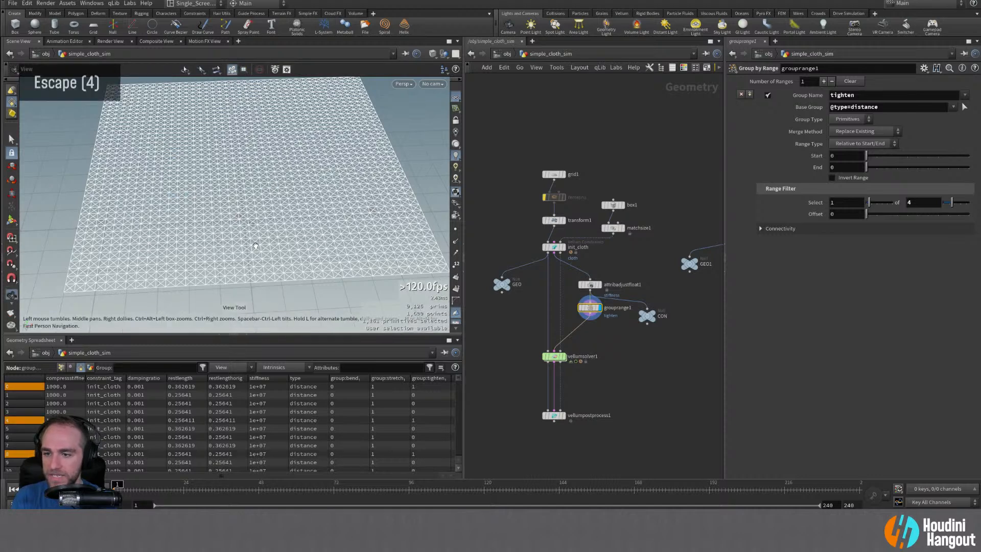
- Show the group list in the viewport and give the tighten group a red display colour
{"action": "scroll", "coordinate": [457, 279], "scroll_direction": "down", "scroll_amount": 15}
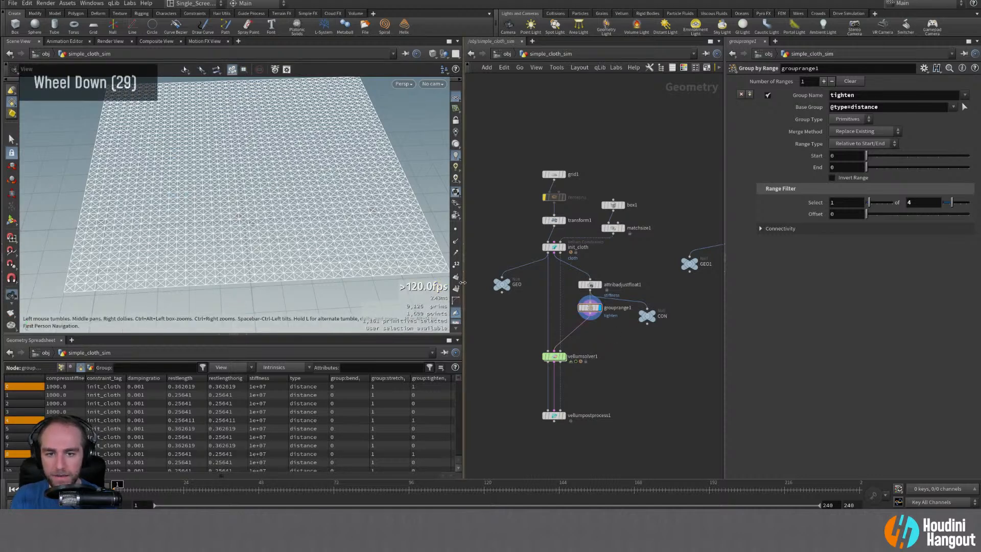
{"action": "scroll", "coordinate": [456, 279], "scroll_direction": "down", "scroll_amount": 2}
{"action": "left_click", "coordinate": [455, 279]}
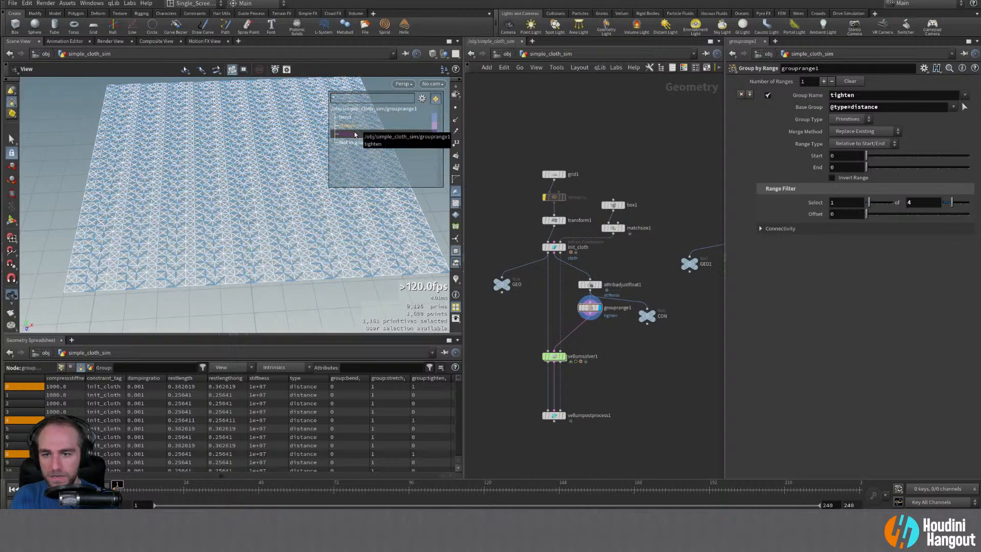
{"action": "left_click", "coordinate": [423, 98]}
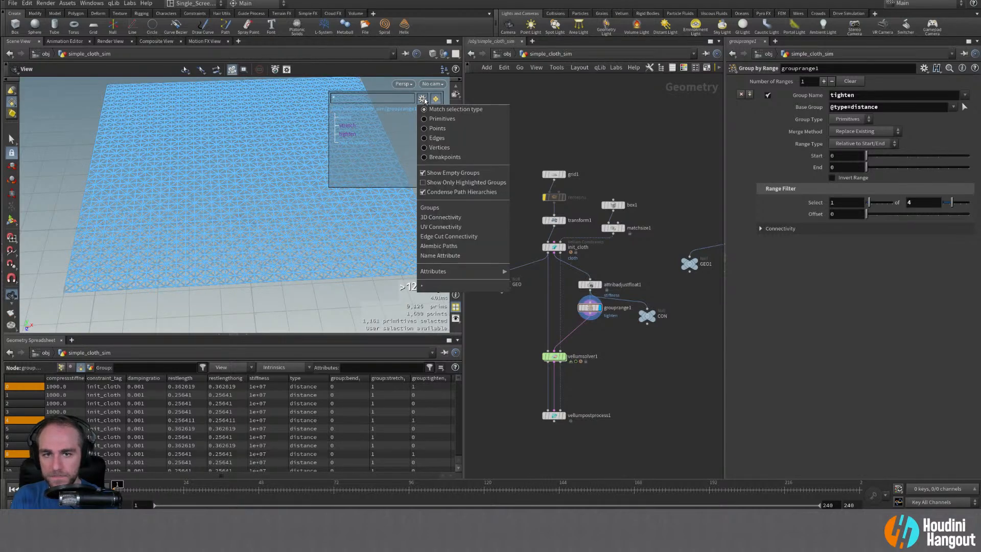
{"action": "left_click", "coordinate": [396, 119]}
{"action": "left_click", "coordinate": [434, 134]}
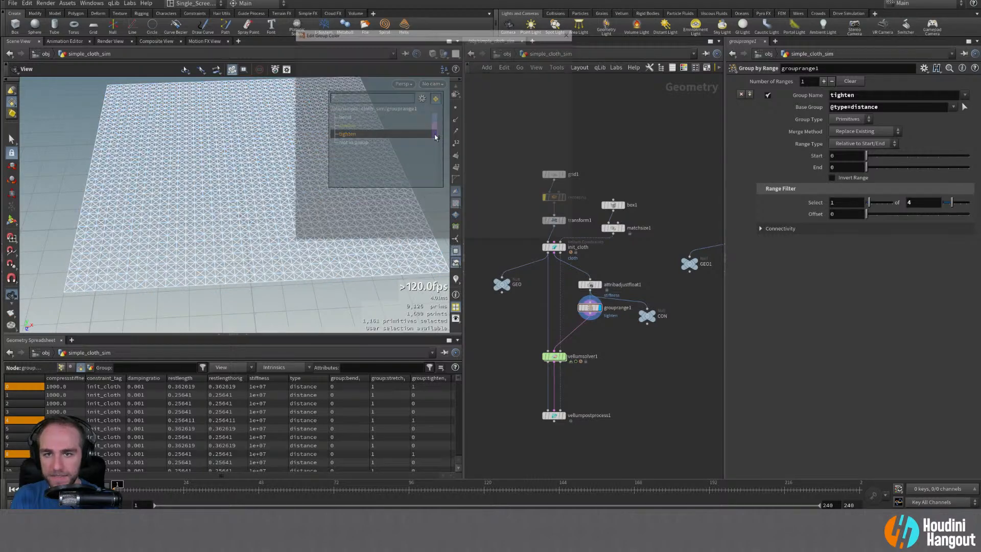
{"action": "left_click", "coordinate": [399, 77]}
{"action": "left_click", "coordinate": [570, 33]}
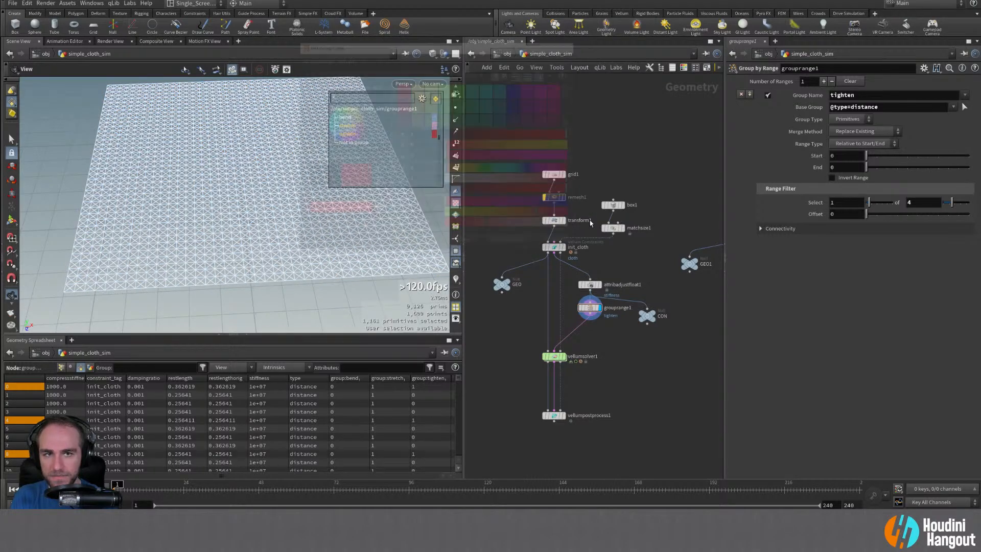
- Try range filter counts of 8 and 9 on grouprange1, and settle on selecting 1 of 12
{"action": "middle_click", "coordinate": [591, 310]}
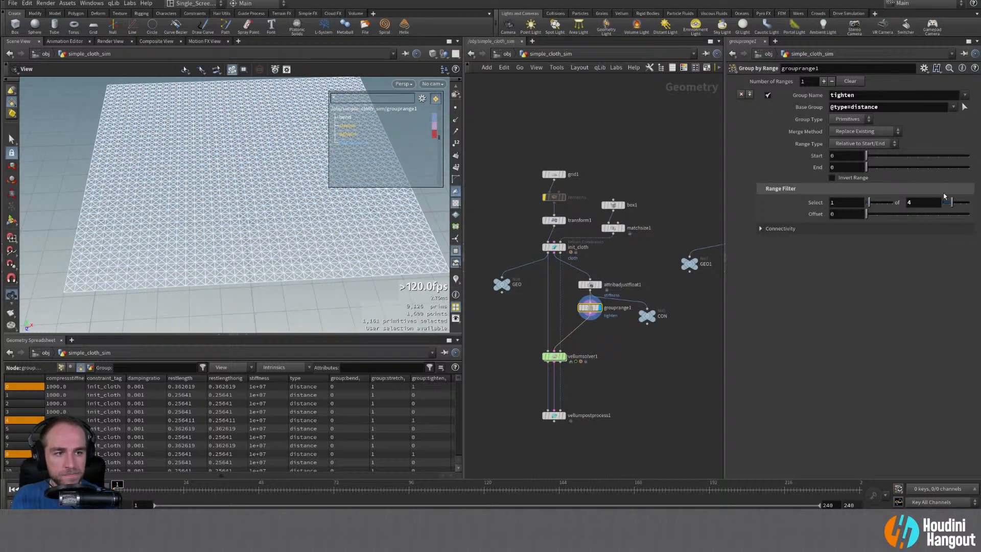
{"action": "double_click", "coordinate": [922, 203]}
{"action": "type", "text": "8"}
{"action": "key", "text": "Return"}
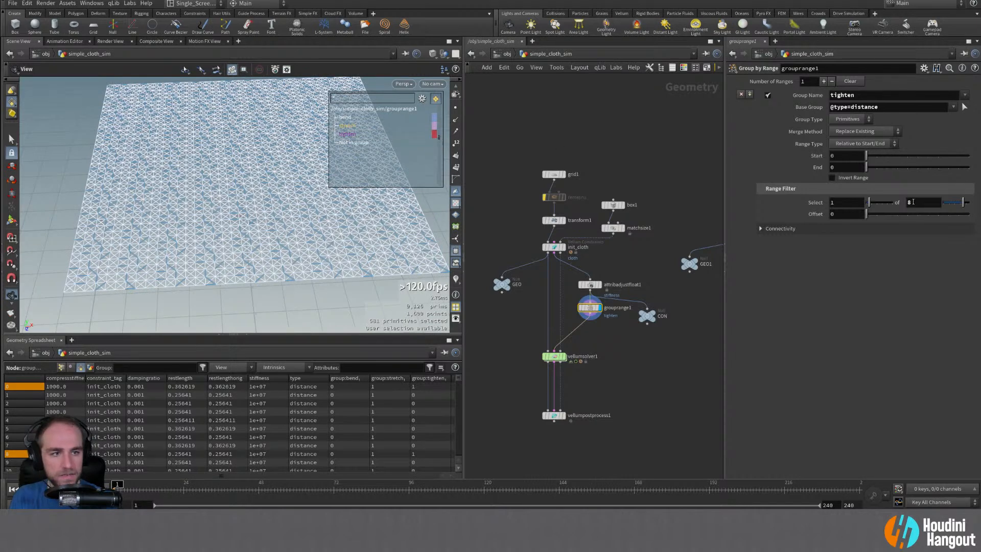
{"action": "double_click", "coordinate": [913, 203]}
{"action": "type", "text": "9"}
{"action": "key", "text": "Return"}
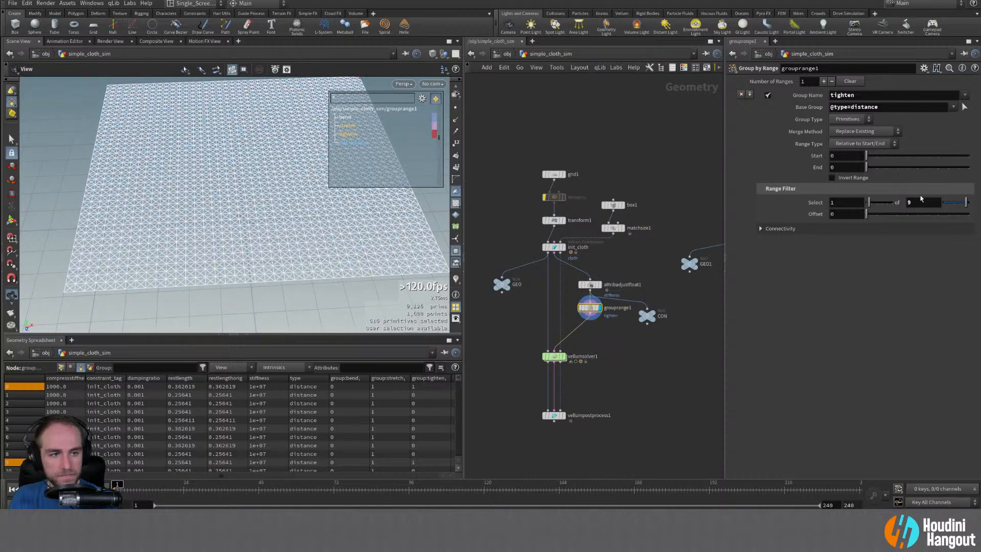
{"action": "middle_click_drag", "start_coordinate": [916, 202], "coordinate": [939, 203]}
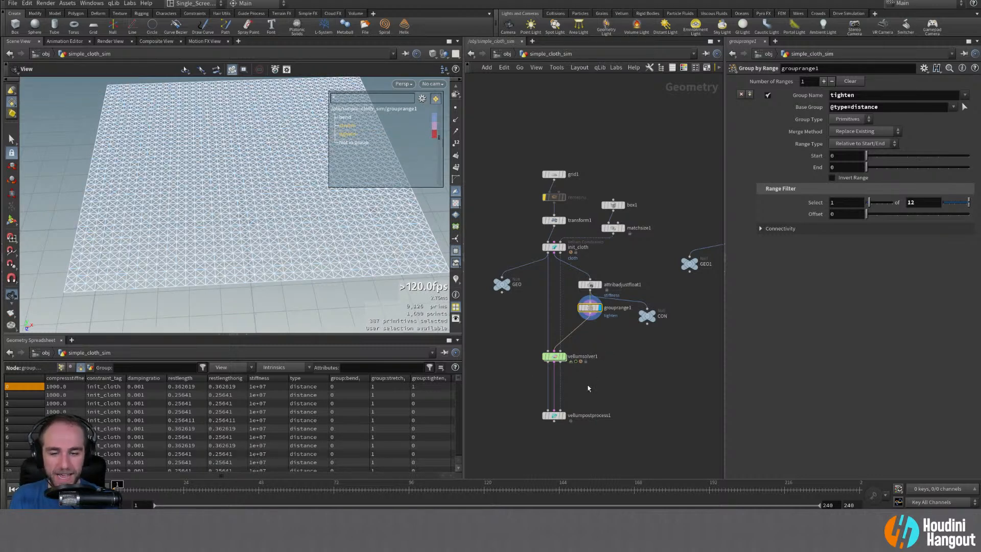
- Go inside vellumsolver1's forces network and add a Vellum Constraint Properties node wired into the FORCE output
{"action": "double_click", "coordinate": [562, 356]}
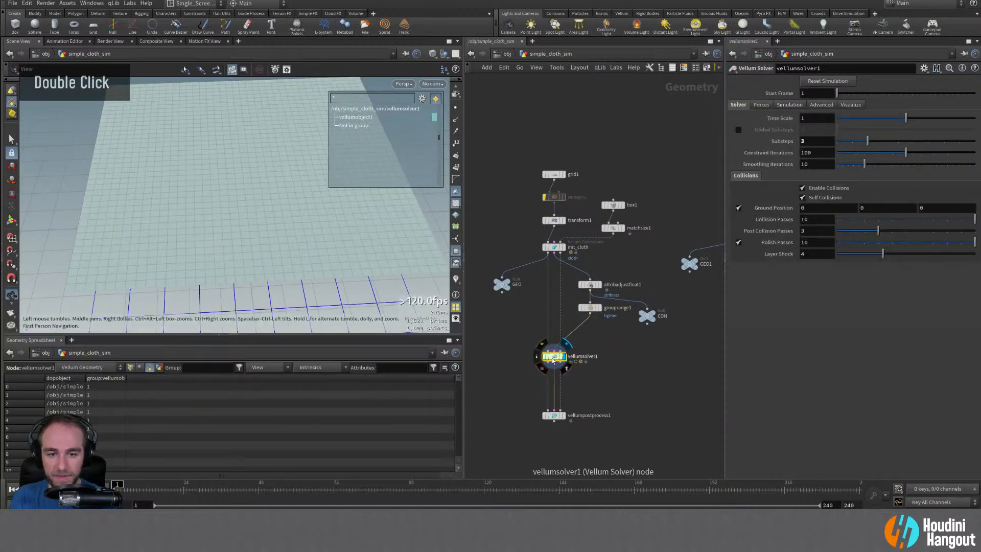
{"action": "double_click", "coordinate": [550, 357]}
{"action": "key", "text": "Tab"}
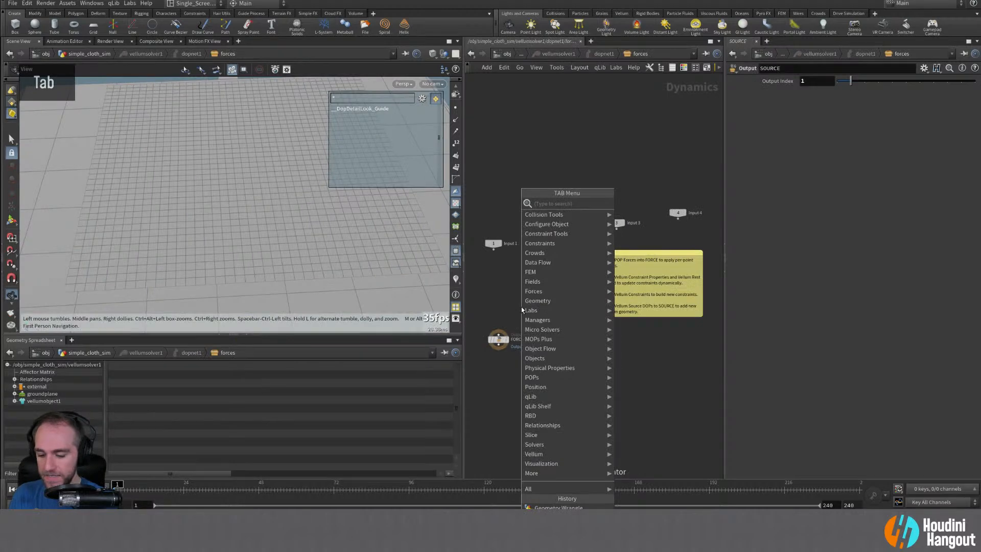
{"action": "type", "text": "vell"}
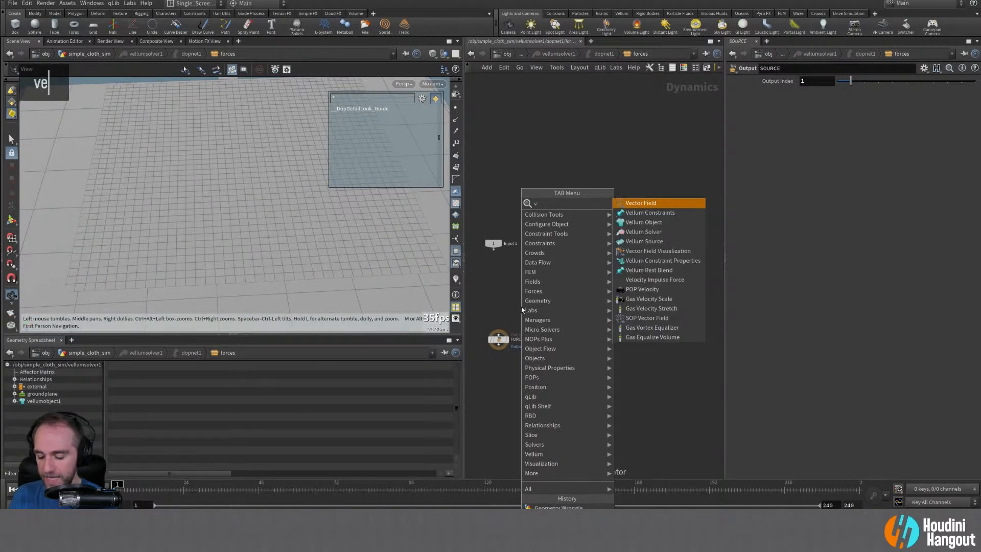
{"action": "key", "text": "BackSpace"}
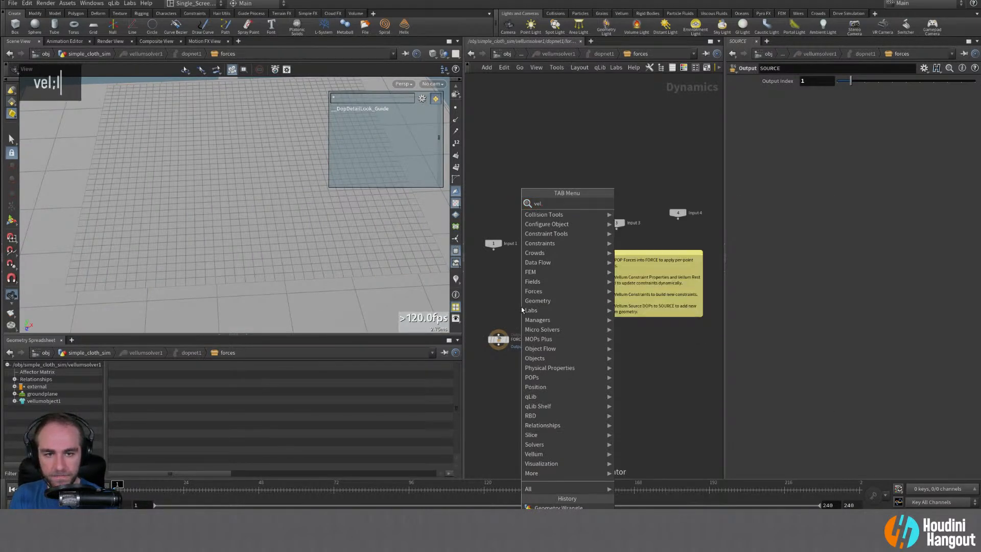
{"action": "left_click", "coordinate": [493, 341]}
{"action": "left_click_drag", "start_coordinate": [500, 336], "coordinate": [500, 323]}
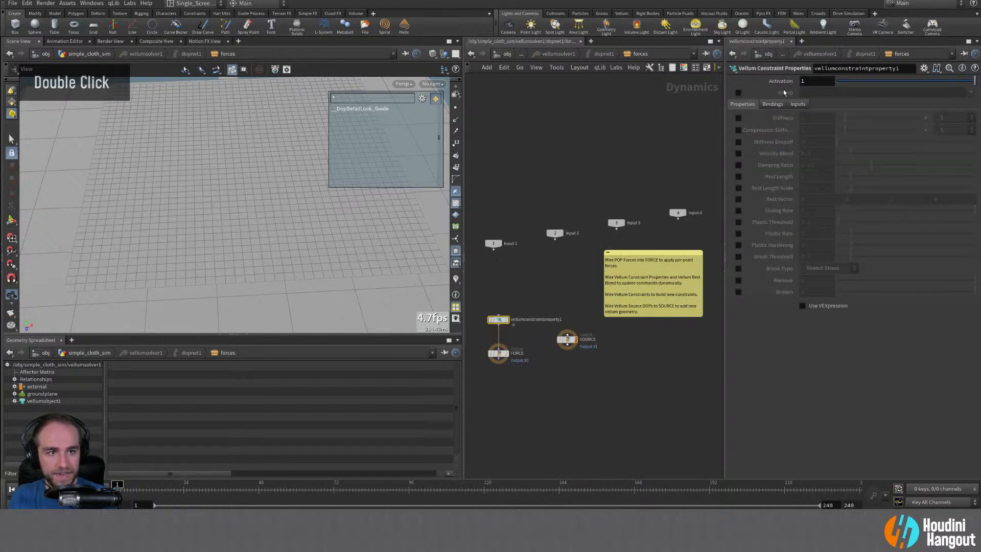
- Enable the constraint properties node's group restriction and choose the tighten group
{"action": "left_click", "coordinate": [738, 92]}
{"action": "left_click", "coordinate": [971, 93]}
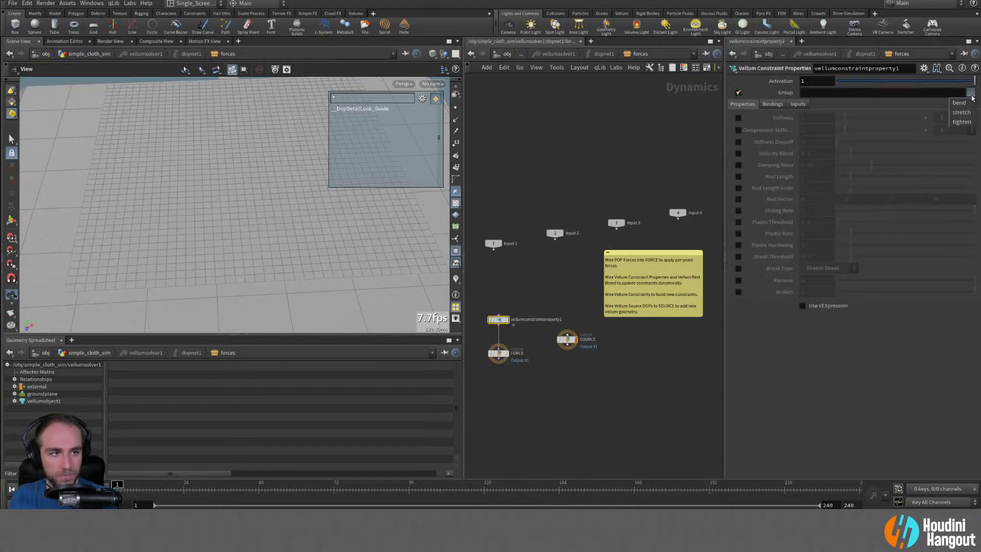
{"action": "left_click", "coordinate": [961, 122]}
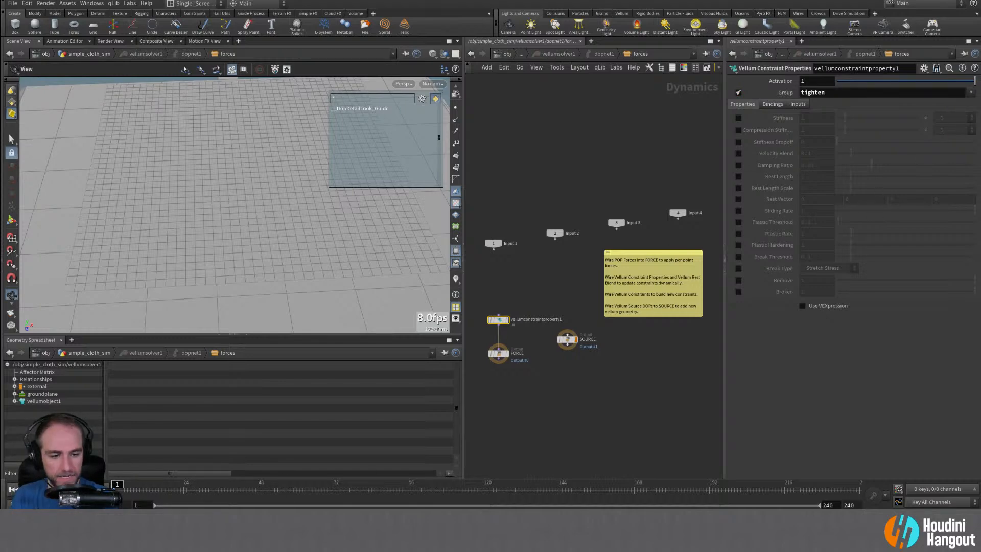
- Enable Rest Length Scale on the constraint properties and keyframe it at 1 on frame 24
{"action": "left_click", "coordinate": [184, 487]}
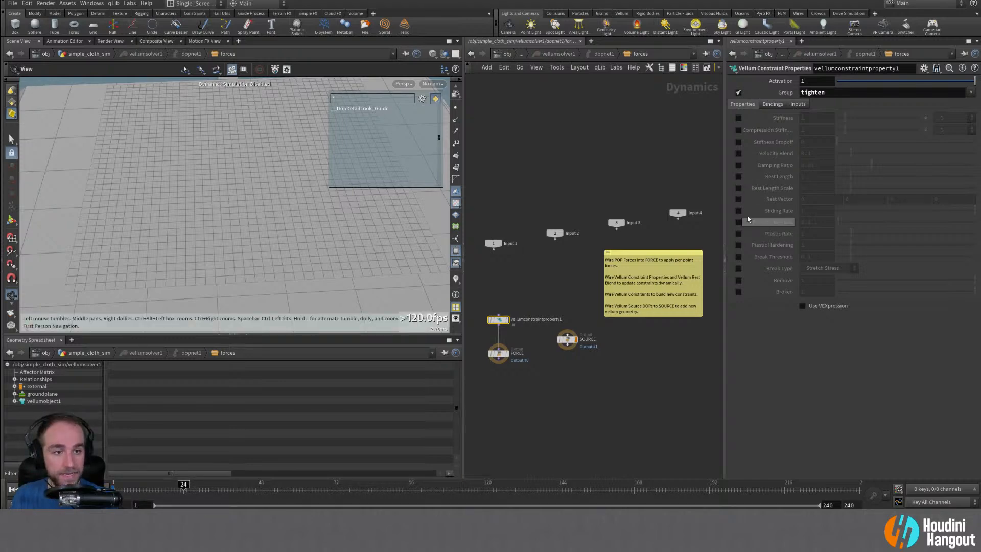
{"action": "left_click", "coordinate": [738, 188]}
{"action": "left_click", "coordinate": [772, 188], "text": "alt"}
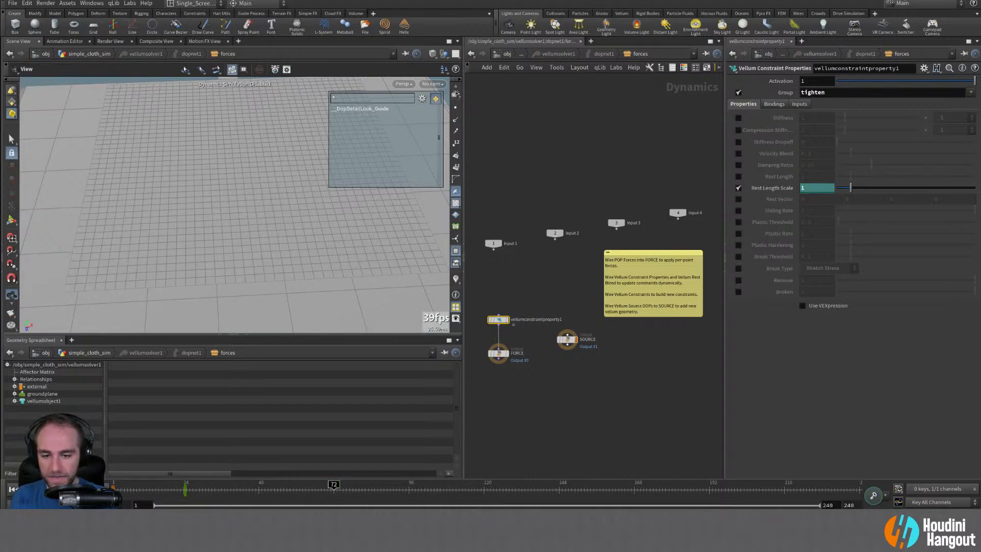
- Keyframe the Rest Length Scale at 0.5 on frame 96
{"action": "left_click", "coordinate": [333, 487]}
{"action": "left_click_drag", "start_coordinate": [333, 486], "coordinate": [408, 486]}
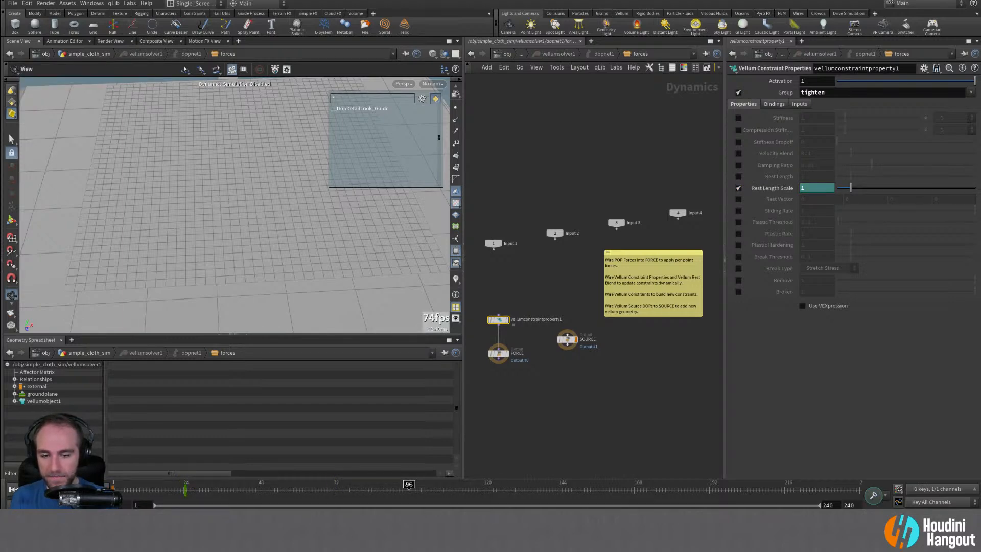
{"action": "double_click", "coordinate": [806, 188]}
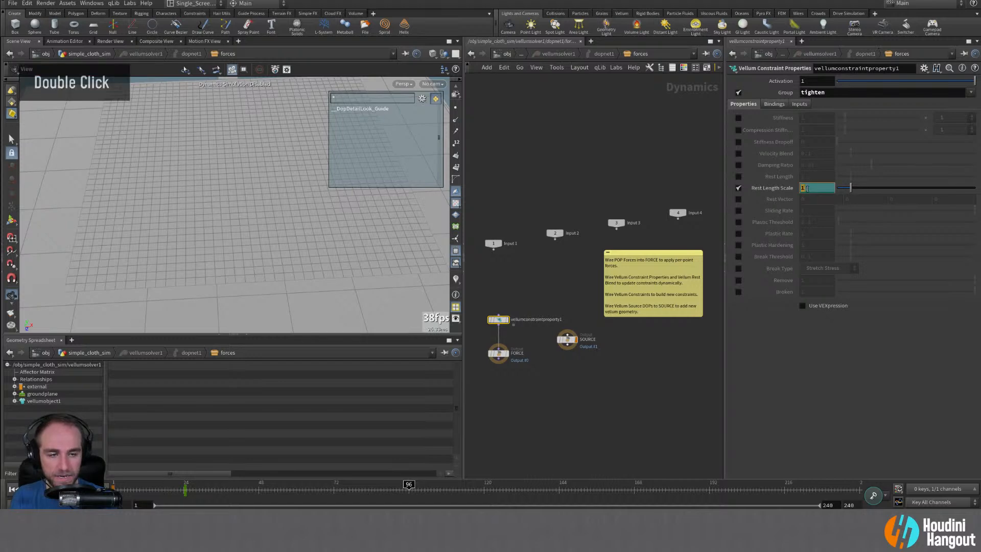
{"action": "type", "text": "0.5"}
{"action": "key", "text": "Return"}
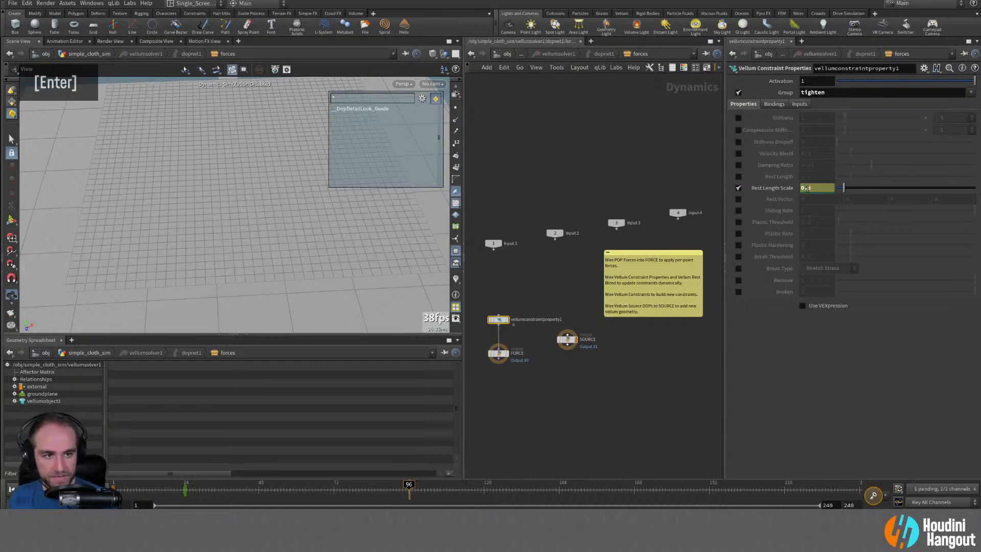
{"action": "left_click", "coordinate": [777, 189], "text": "alt"}
- Play the cloth simulation from frame 1 to examine the tightening, and return to the first frame
{"action": "left_click", "coordinate": [544, 406]}
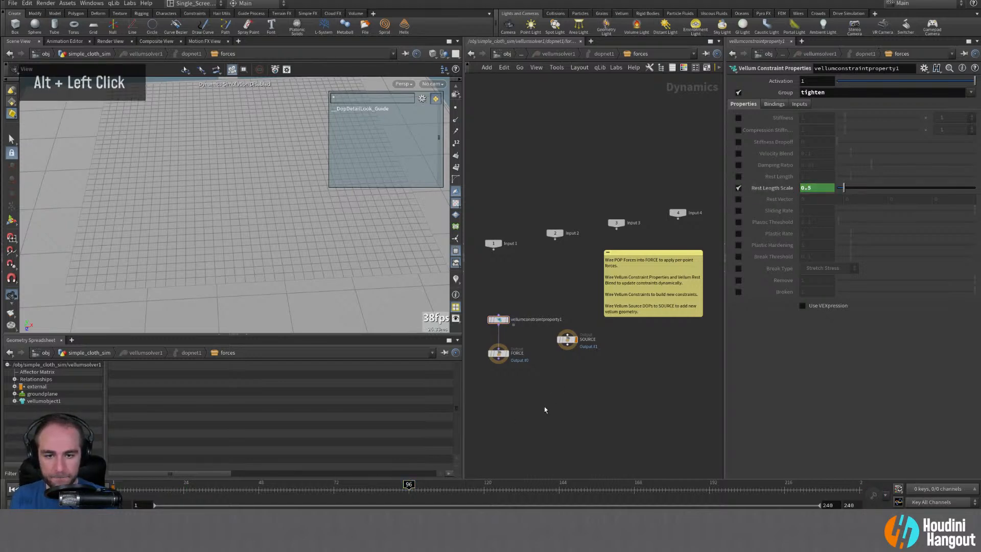
{"action": "middle_click_drag", "start_coordinate": [250, 261], "coordinate": [232, 283], "text": "alt"}
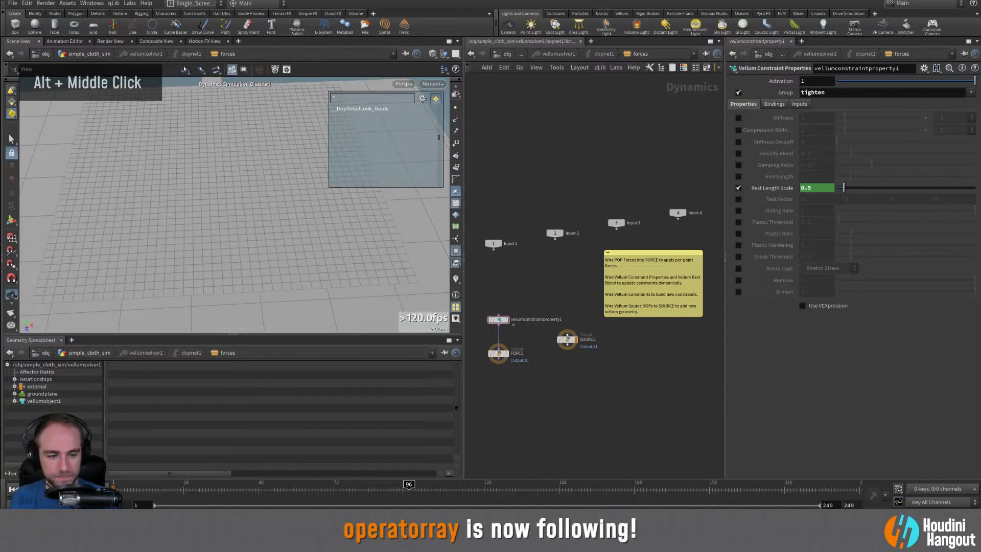
{"action": "key", "text": "ctrl+Up"}
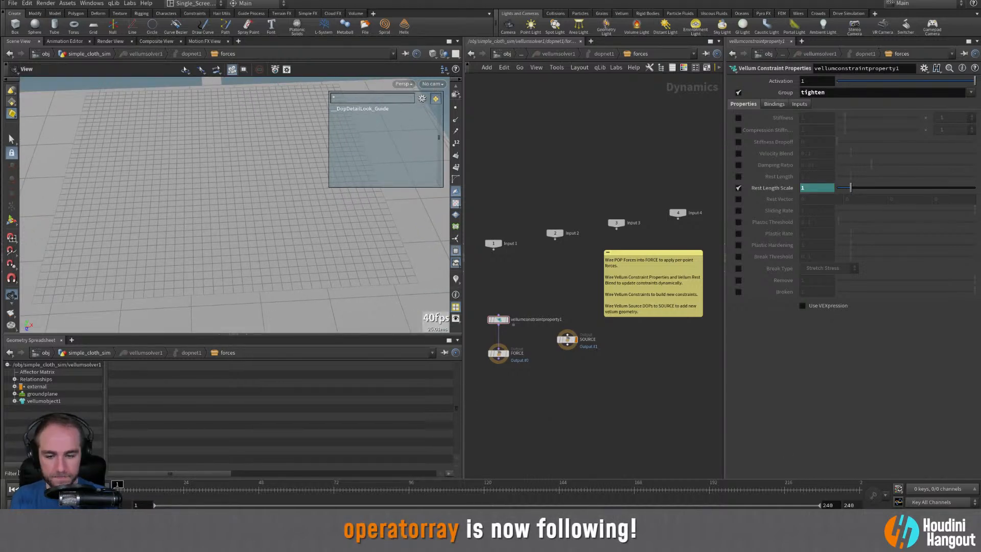
{"action": "key", "text": "Up"}
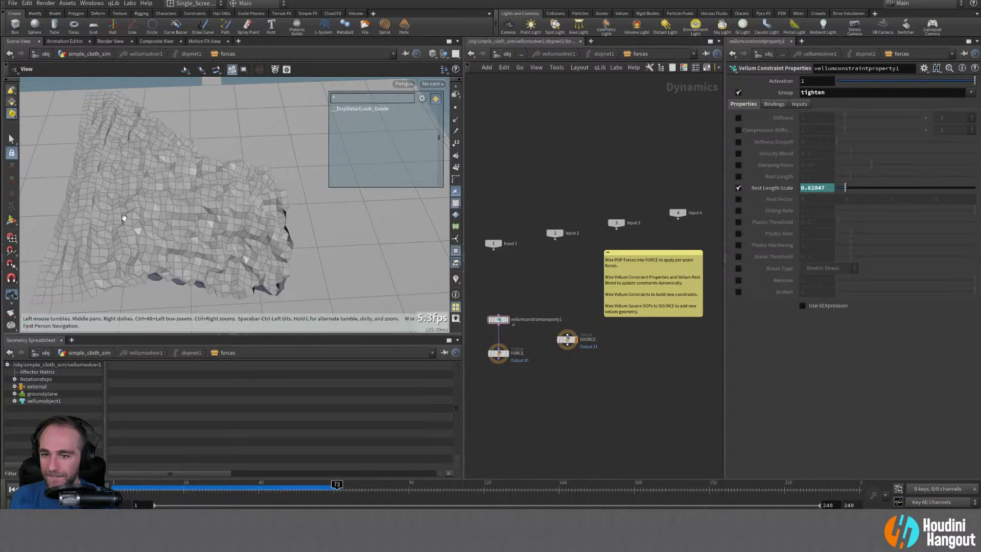
{"action": "left_click_drag", "start_coordinate": [194, 203], "coordinate": [166, 212], "text": "alt"}
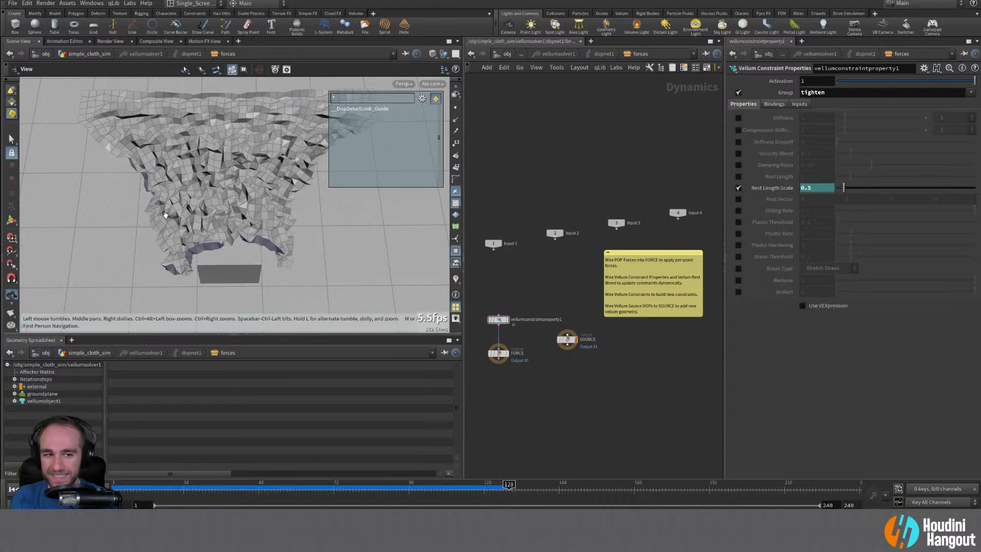
{"action": "left_click", "coordinate": [11, 488]}
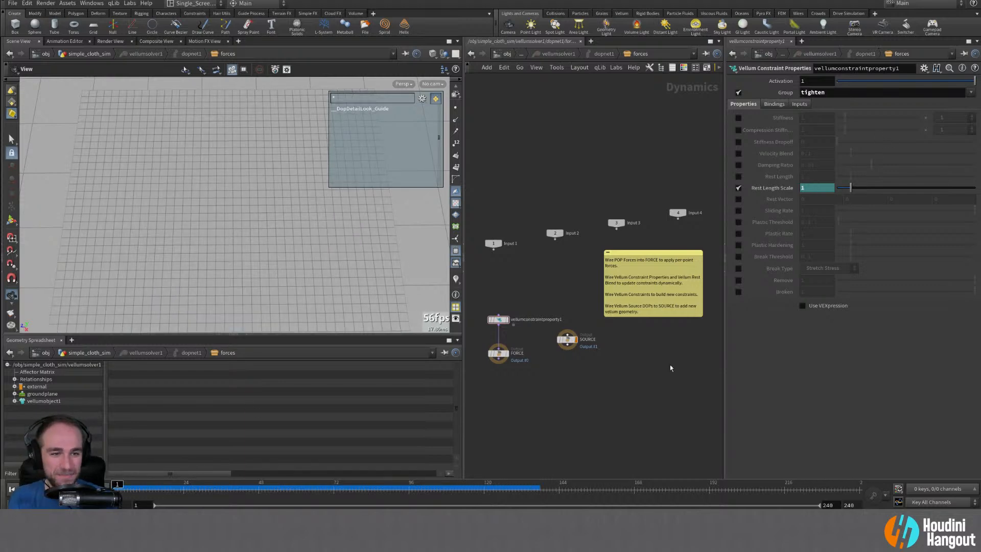
- Change the ending Rest Length Scale keyframe to 0.8 and replay the cloth simulation from the start
{"action": "double_click", "coordinate": [808, 189]}
{"action": "type", "text": "8"}
{"action": "key", "text": "Return"}
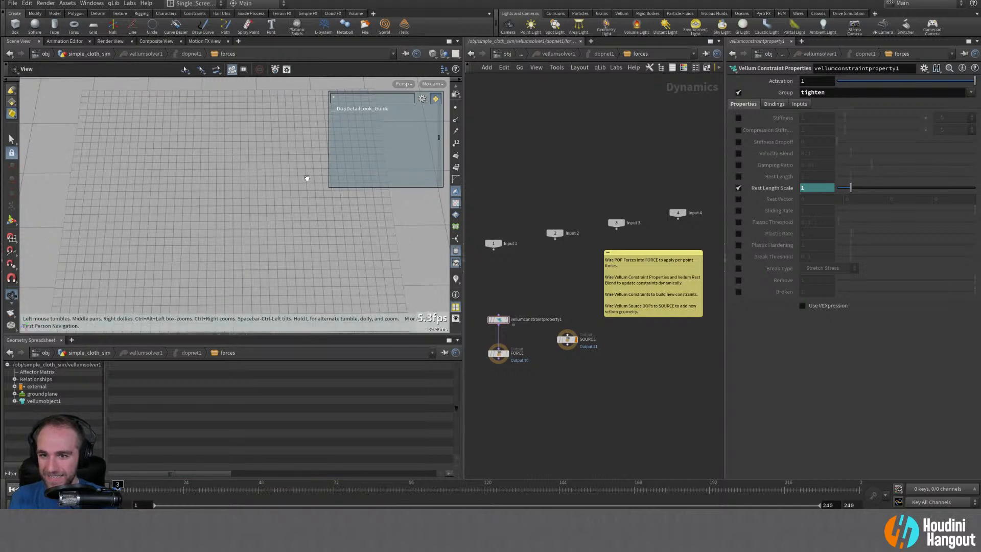
{"action": "right_click_drag", "start_coordinate": [284, 219], "coordinate": [250, 229], "text": "alt"}
{"action": "middle_click_drag", "start_coordinate": [250, 230], "coordinate": [253, 197], "text": "alt"}
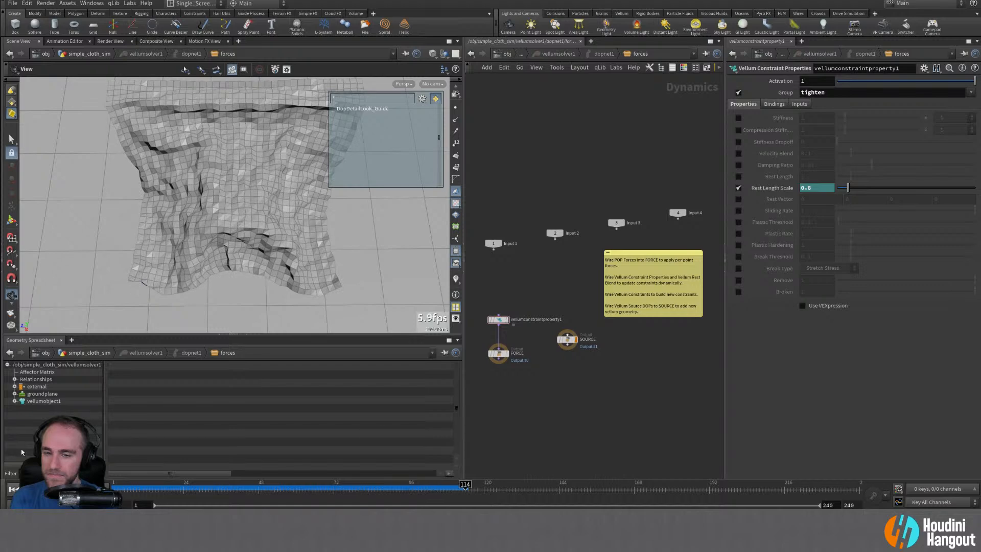
- Return to the simple_cloth_sim network and display the vellumpostprocess1 output, examining the smoothed cloth from several angles
{"action": "double_click", "coordinate": [641, 398]}
{"action": "key", "text": "u"}
{"action": "key", "text": "u"}
{"action": "key", "text": "u"}
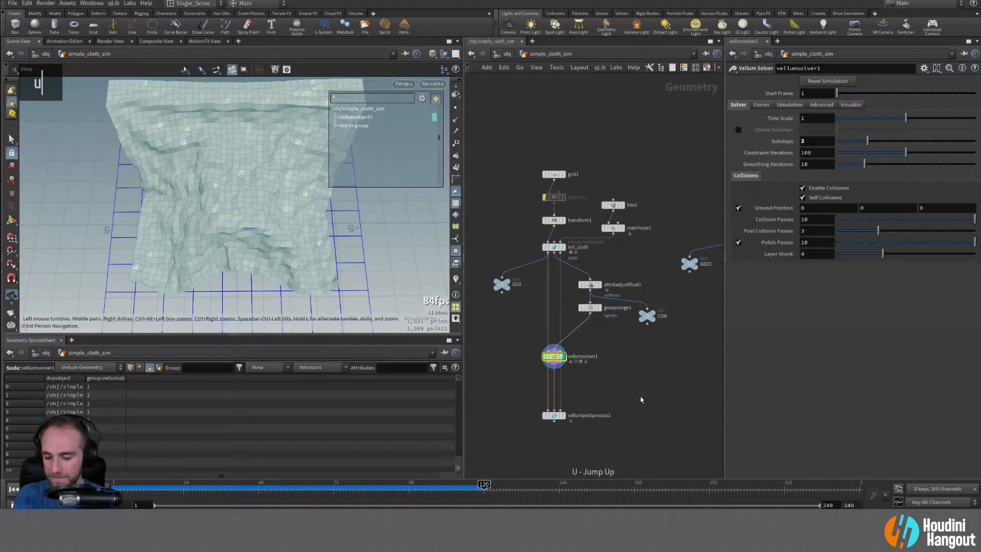
{"action": "double_click", "coordinate": [555, 416]}
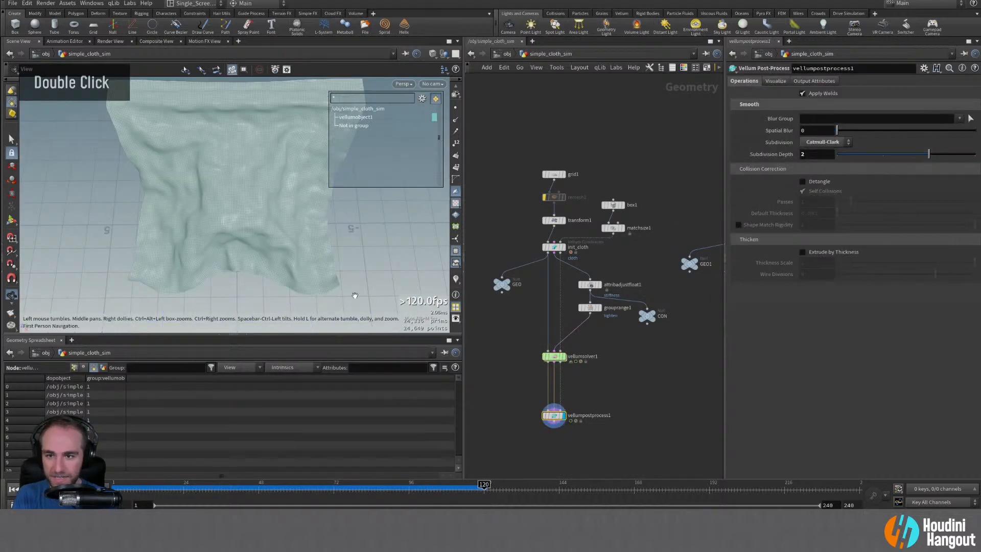
{"action": "left_click_drag", "start_coordinate": [352, 294], "coordinate": [208, 184], "text": "alt"}
{"action": "right_click_drag", "start_coordinate": [208, 185], "coordinate": [204, 197], "text": "alt"}
{"action": "left_click_drag", "start_coordinate": [204, 197], "coordinate": [225, 204], "text": "alt"}
{"action": "mouse_move", "coordinate": [225, 204]}
{"action": "right_mouse_down", "text": "alt"}
{"action": "mouse_move", "coordinate": [221, 217]}
{"action": "mouse_move", "coordinate": [230, 205]}
{"action": "right_mouse_up", "text": "alt"}
{"action": "left_click_drag", "start_coordinate": [229, 204], "coordinate": [262, 192], "text": "alt"}
- Compare the raw vellumsolver1 cloth with the post-processed version by displaying each node's output in turn, ending on vellumpostprocess1
{"action": "left_click", "coordinate": [564, 355]}
{"action": "left_click", "coordinate": [555, 356]}
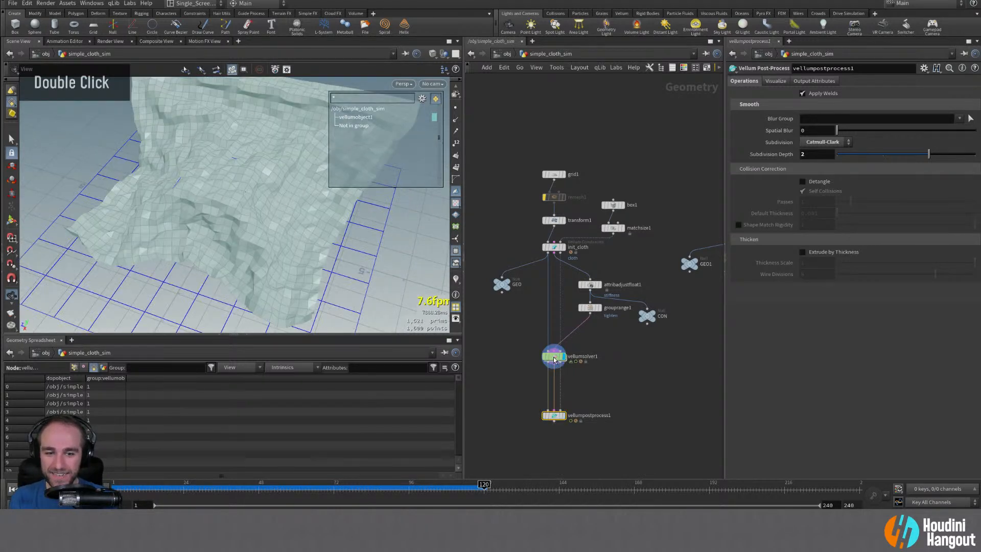
{"action": "left_click_drag", "start_coordinate": [115, 217], "coordinate": [170, 187], "text": "alt"}
{"action": "middle_click_drag", "start_coordinate": [170, 187], "coordinate": [211, 184], "text": "alt"}
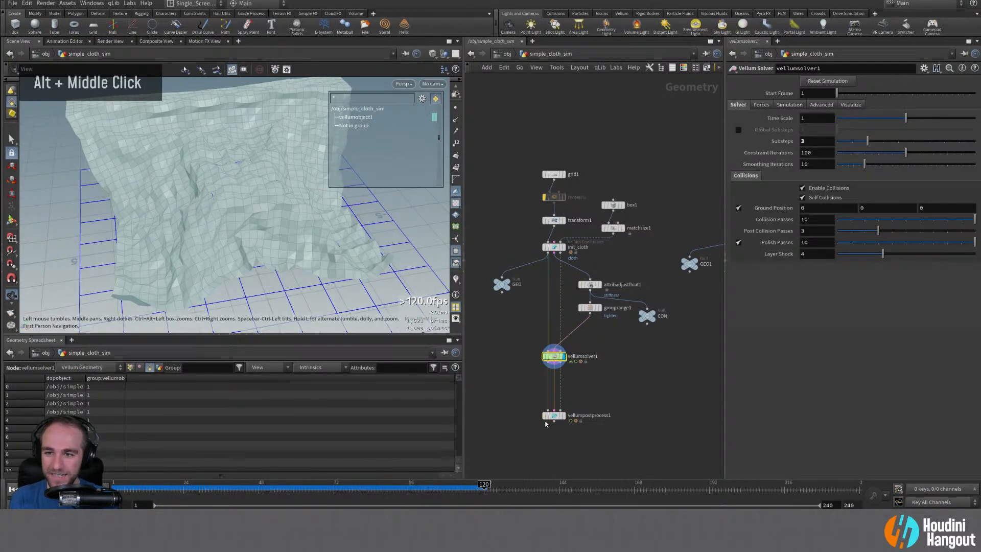
{"action": "left_click", "coordinate": [563, 415]}
{"action": "left_click", "coordinate": [557, 418]}
{"action": "left_click_drag", "start_coordinate": [197, 154], "coordinate": [160, 181], "text": "alt"}
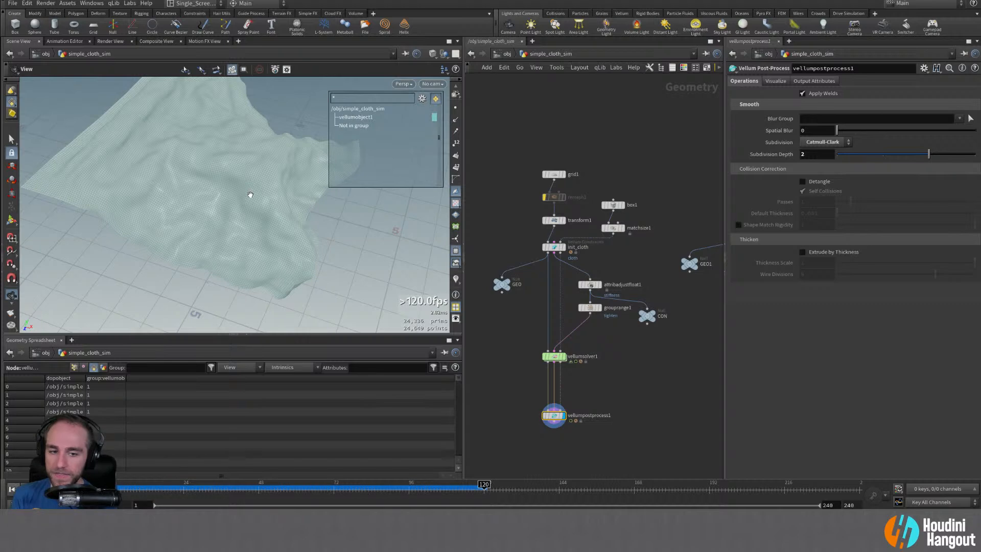
{"action": "middle_click_drag", "start_coordinate": [650, 385], "coordinate": [585, 368], "text": "alt"}
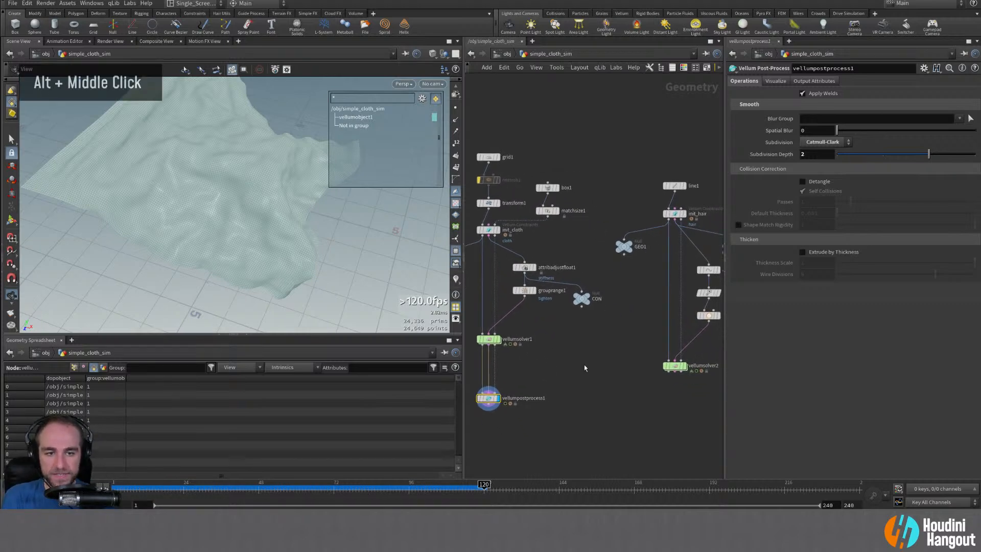
{"action": "right_click_drag", "start_coordinate": [585, 368], "coordinate": [575, 363], "text": "alt"}
{"action": "middle_click_drag", "start_coordinate": [313, 235], "coordinate": [280, 244], "text": "alt"}
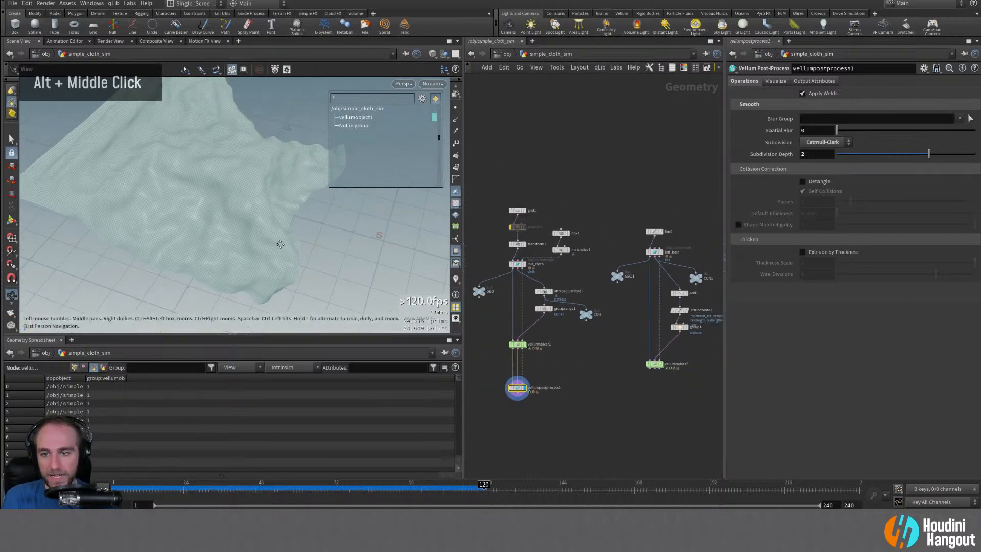
{"action": "left_click_drag", "start_coordinate": [281, 244], "coordinate": [214, 198], "text": "alt"}
{"action": "middle_click_drag", "start_coordinate": [255, 164], "coordinate": [230, 242], "text": "alt"}
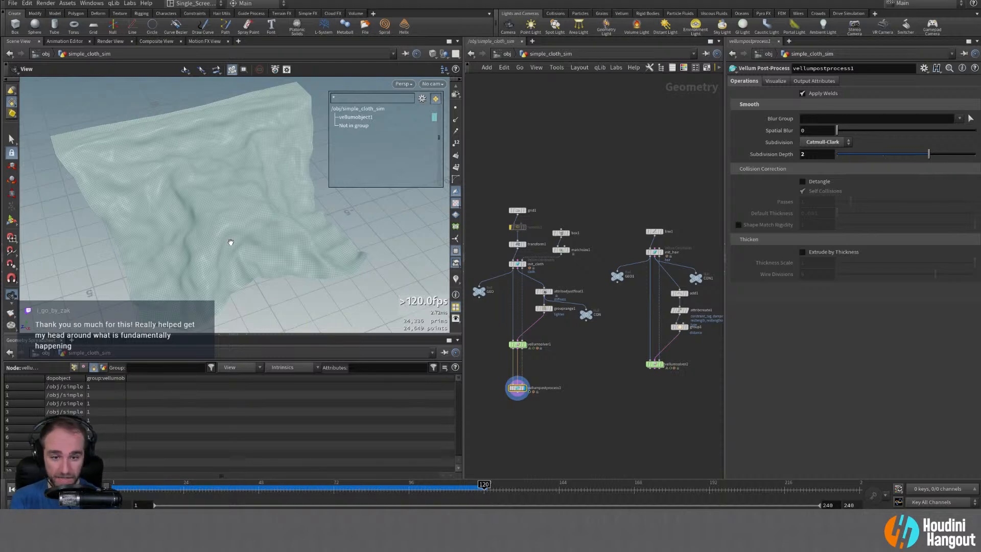
- Enable VEXpression on the constraint properties node inside vellumsolver1 to view its code editor, and disable it again
{"action": "double_click", "coordinate": [520, 344]}
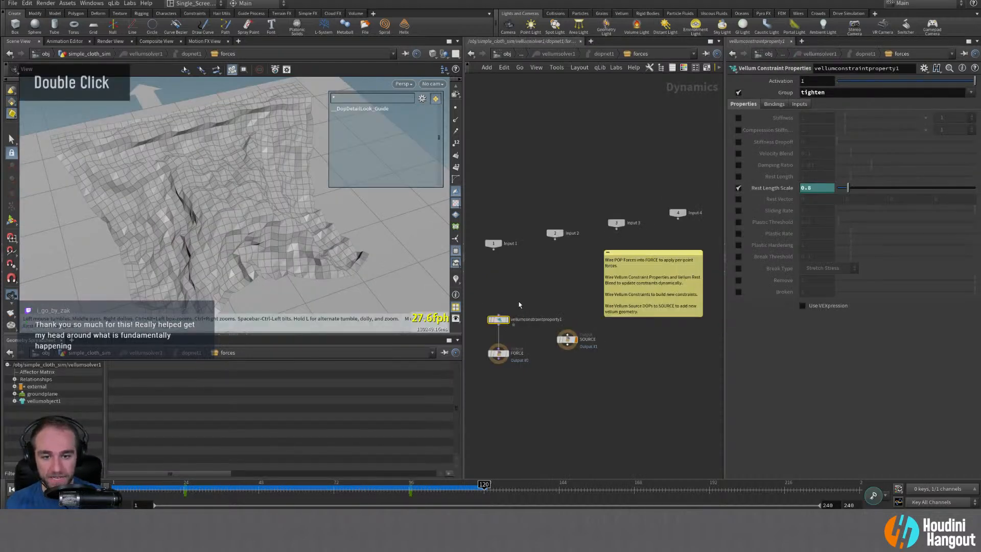
{"action": "key", "text": "u"}
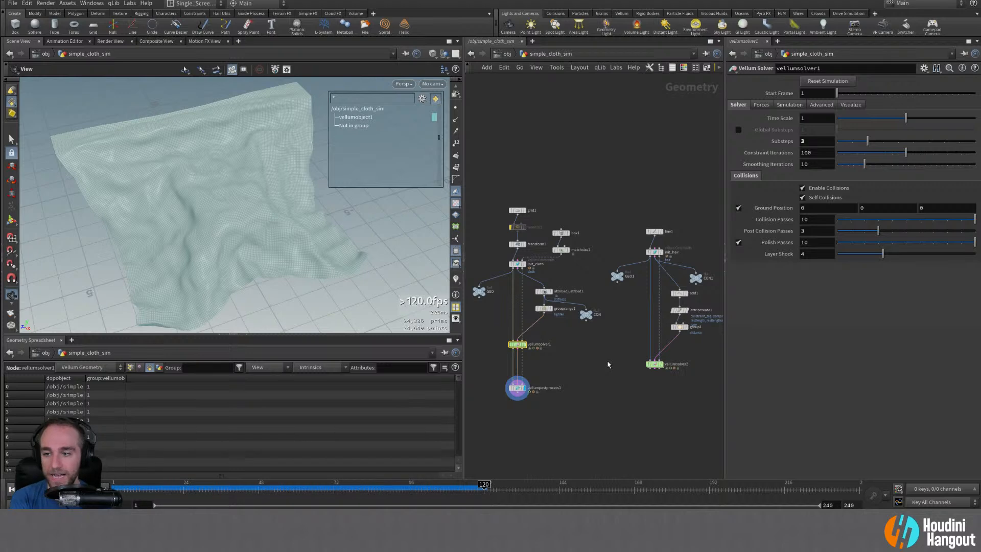
{"action": "double_click", "coordinate": [517, 344]}
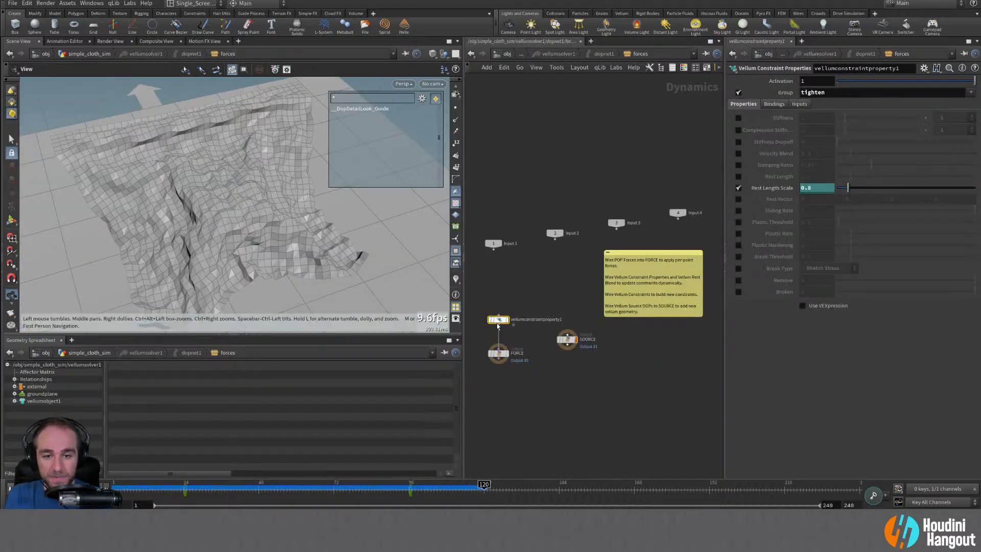
{"action": "left_click", "coordinate": [803, 306]}
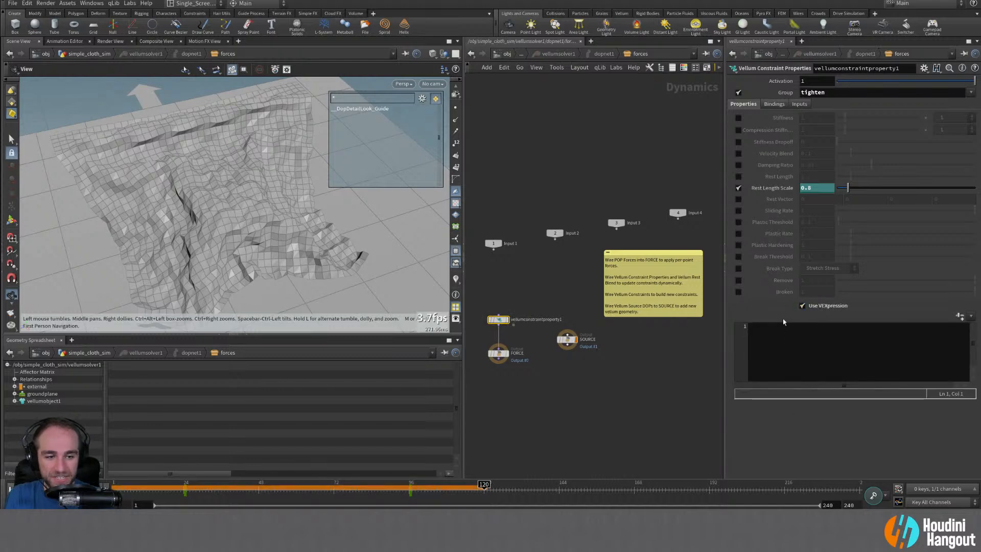
{"action": "left_click", "coordinate": [802, 305]}
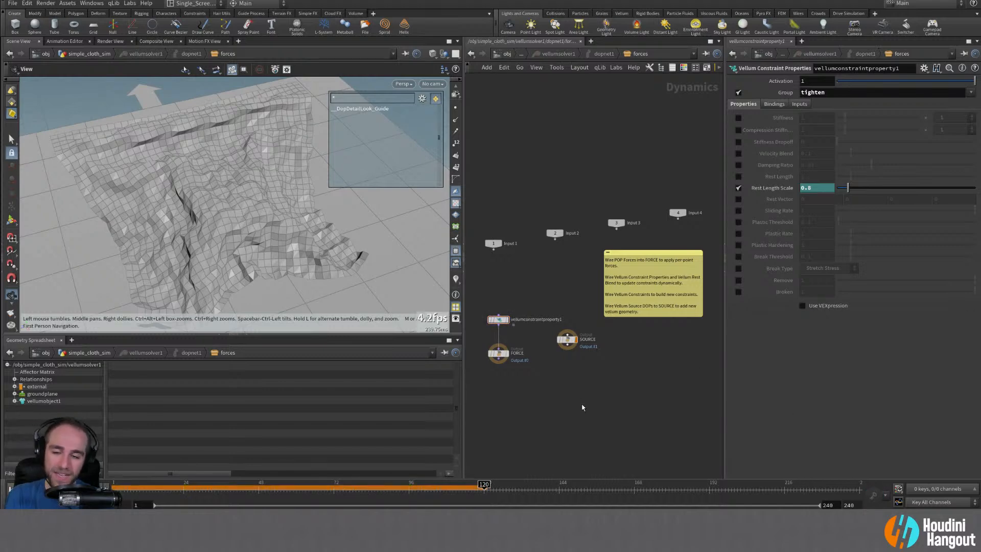